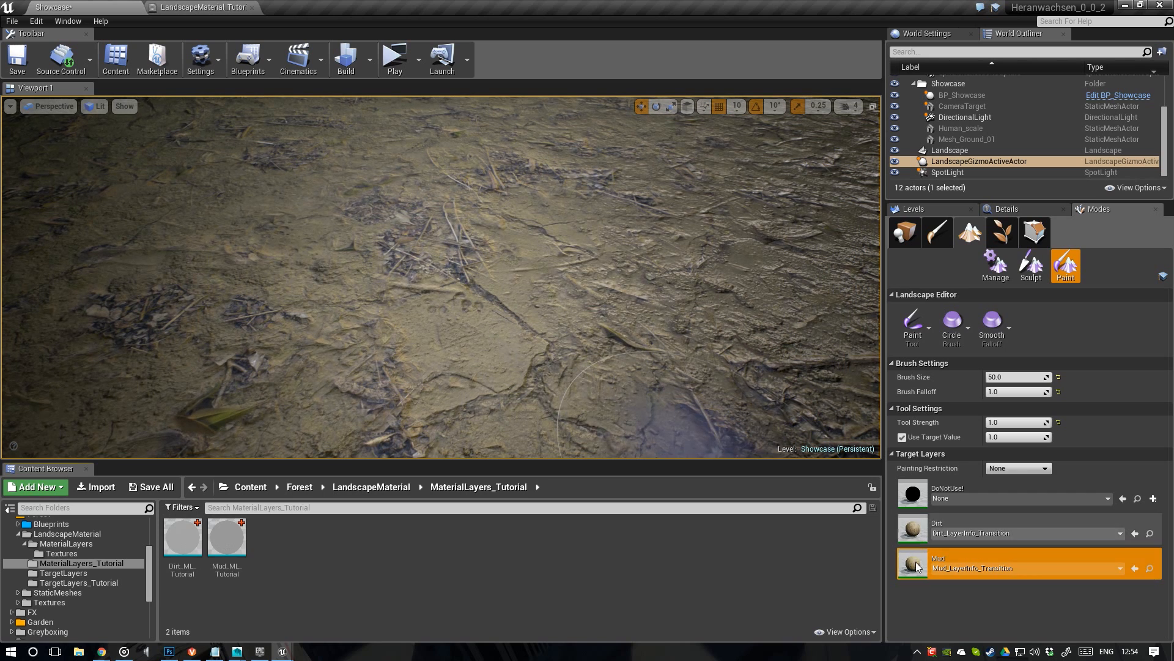
# Paint the Dirt target layer over a patch of the muddy landscape with the 50.0 brush
pyautogui.click(914, 529)
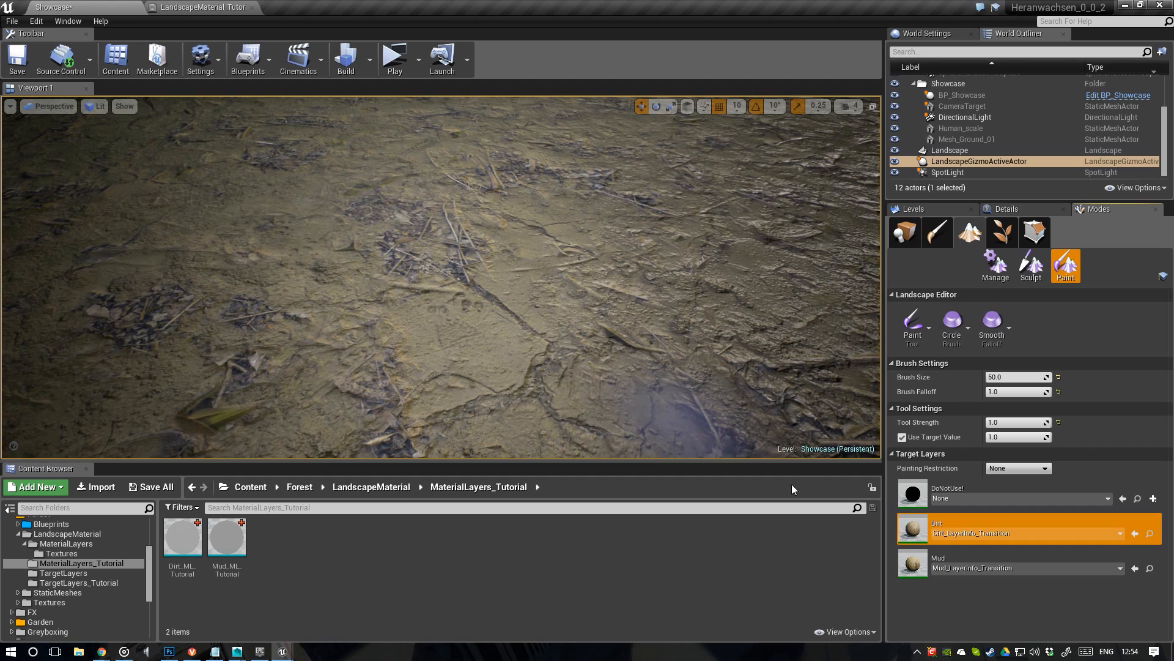
pyautogui.moveTo(451, 320); pyautogui.dragTo(249, 168)
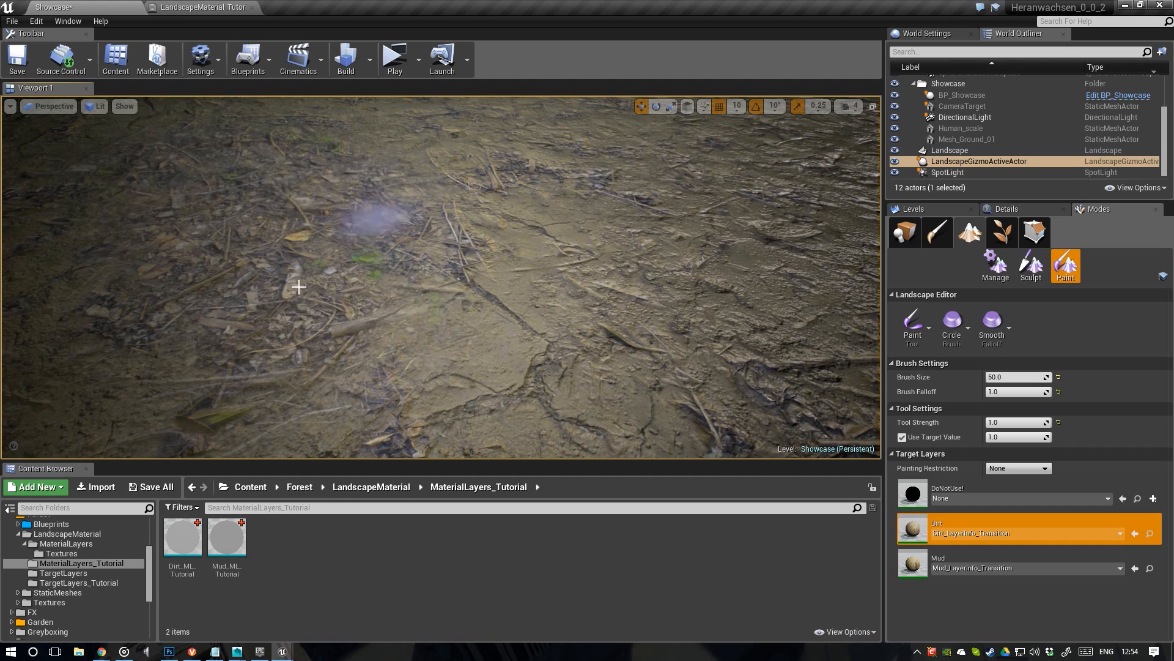
pyautogui.moveTo(299, 286)
pyautogui.mouseDown()
pyautogui.moveTo(537, 393)
pyautogui.moveTo(622, 406)
pyautogui.moveTo(579, 273)
pyautogui.moveTo(460, 385)
pyautogui.mouseUp()
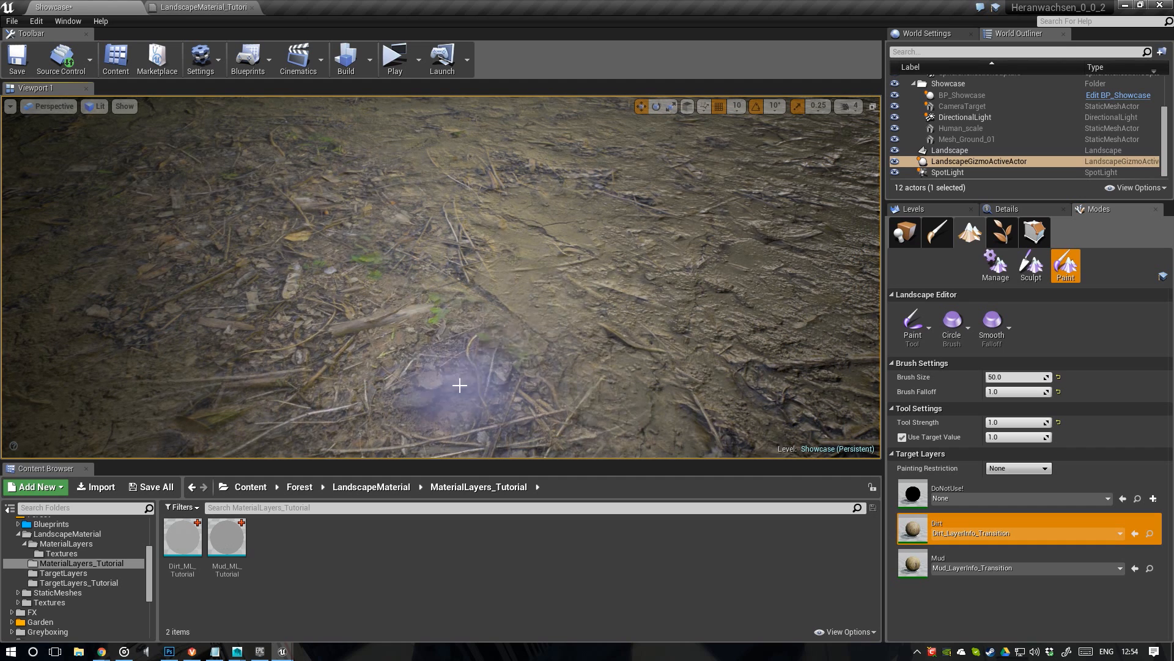
# Paint the Mud target layer back over the dirt patch on the landscape
pyautogui.click(915, 566)
pyautogui.moveTo(627, 351)
pyautogui.mouseDown()
pyautogui.moveTo(266, 409)
pyautogui.moveTo(202, 262)
pyautogui.moveTo(319, 116)
pyautogui.moveTo(307, 208)
pyautogui.moveTo(603, 325)
pyautogui.moveTo(603, 386)
pyautogui.moveTo(574, 315)
pyautogui.moveTo(595, 333)
pyautogui.moveTo(547, 327)
pyautogui.mouseUp()
pyautogui.moveTo(647, 327)
pyautogui.mouseDown()
pyautogui.moveTo(548, 332)
pyautogui.moveTo(521, 367)
pyautogui.moveTo(527, 281)
pyautogui.moveTo(568, 379)
pyautogui.mouseUp()
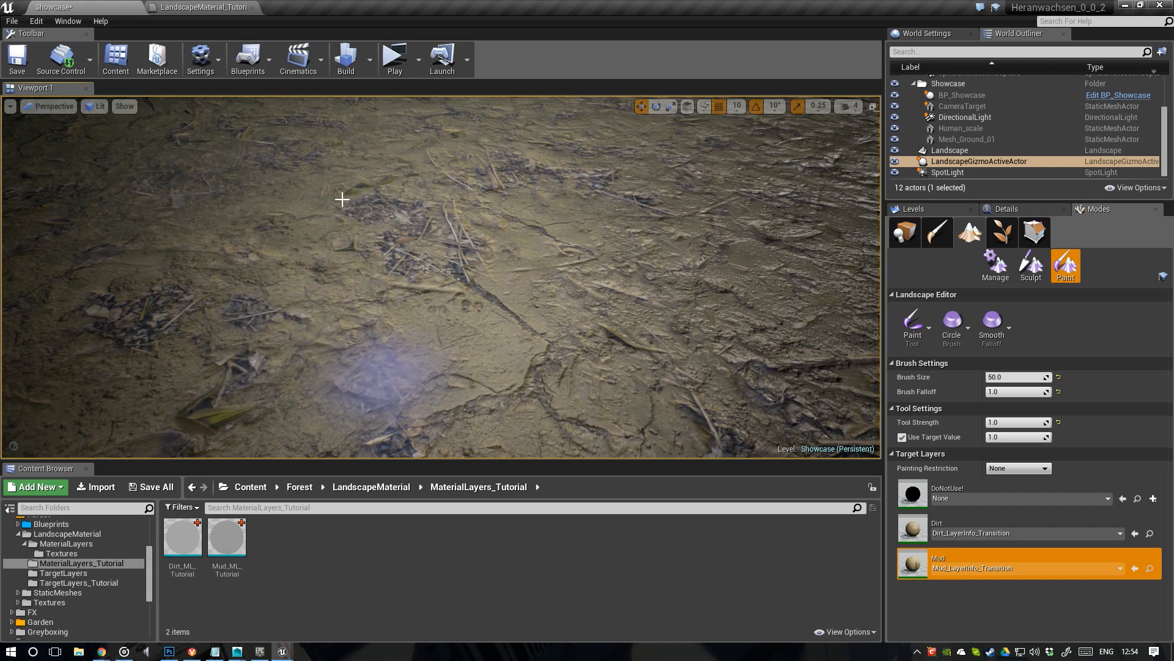
# Examine the UVs, Dirt and Mud node groups and the Layer Blend node in the LandscapeMaterial_Tutorial graph
pyautogui.click(214, 9)
pyautogui.moveTo(407, 289); pyautogui.dragTo(650, 283, button='right')
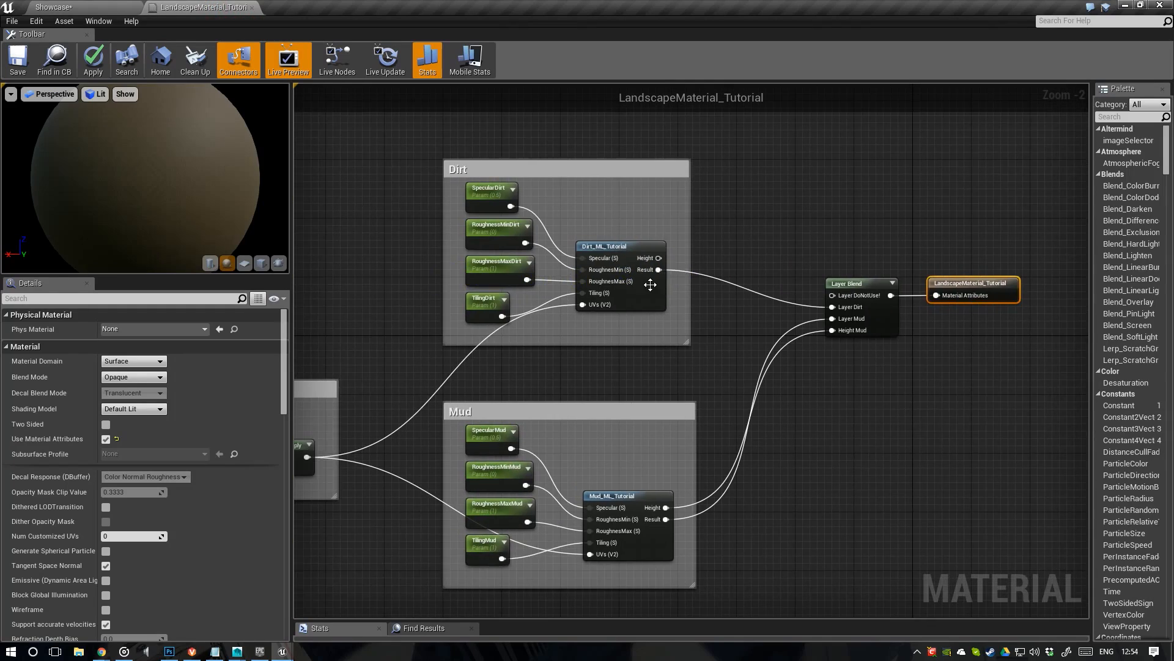
pyautogui.scroll(-2, 652, 283)
pyautogui.moveTo(498, 351); pyautogui.dragTo(613, 334, button='right')
pyautogui.scroll(1, 493, 378)
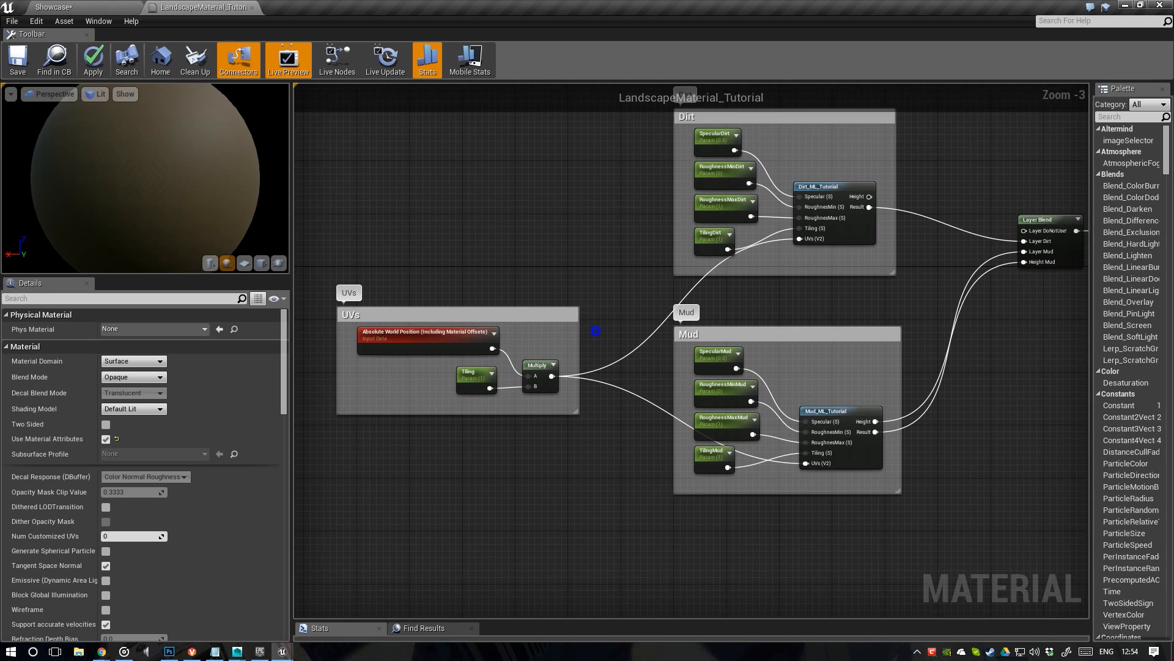
pyautogui.moveTo(817, 330); pyautogui.dragTo(515, 399, button='right')
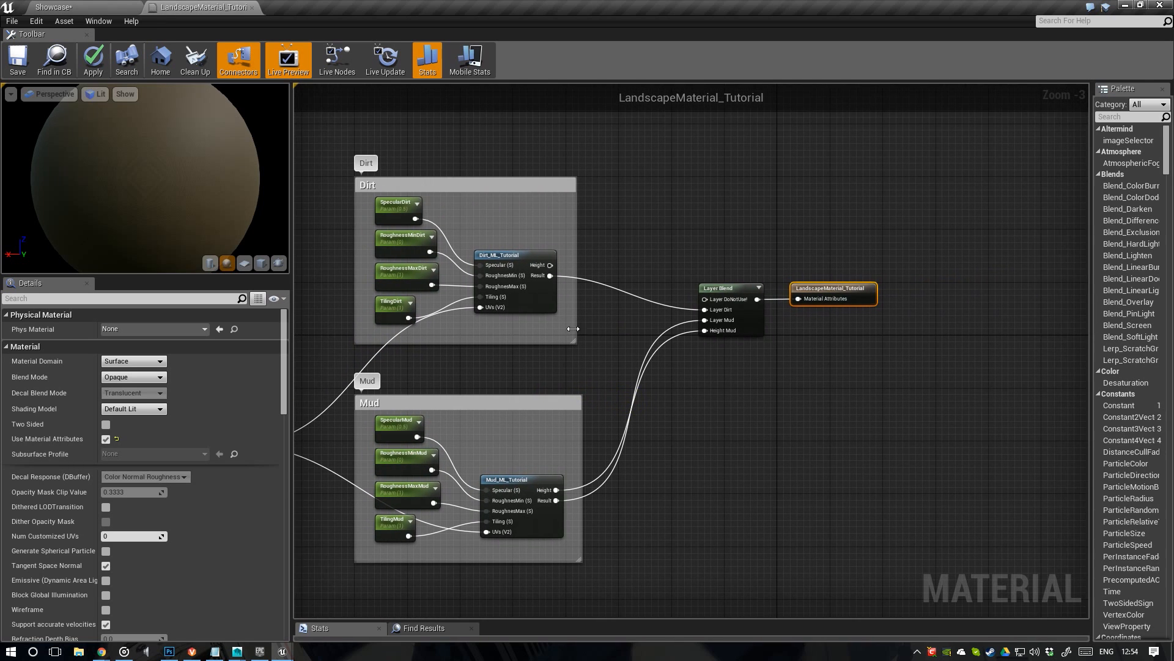
pyautogui.moveTo(573, 329); pyautogui.dragTo(588, 299, button='right')
pyautogui.moveTo(628, 549); pyautogui.dragTo(373, 313)
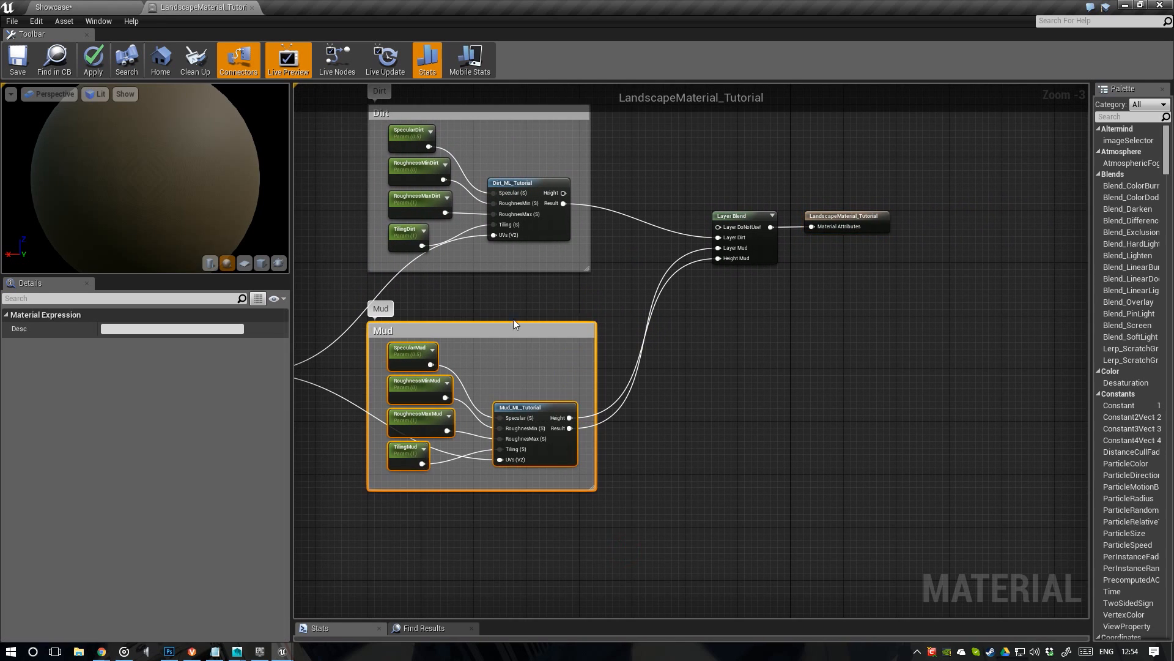
pyautogui.moveTo(728, 253); pyautogui.dragTo(672, 292, button='right')
pyautogui.click(696, 252)
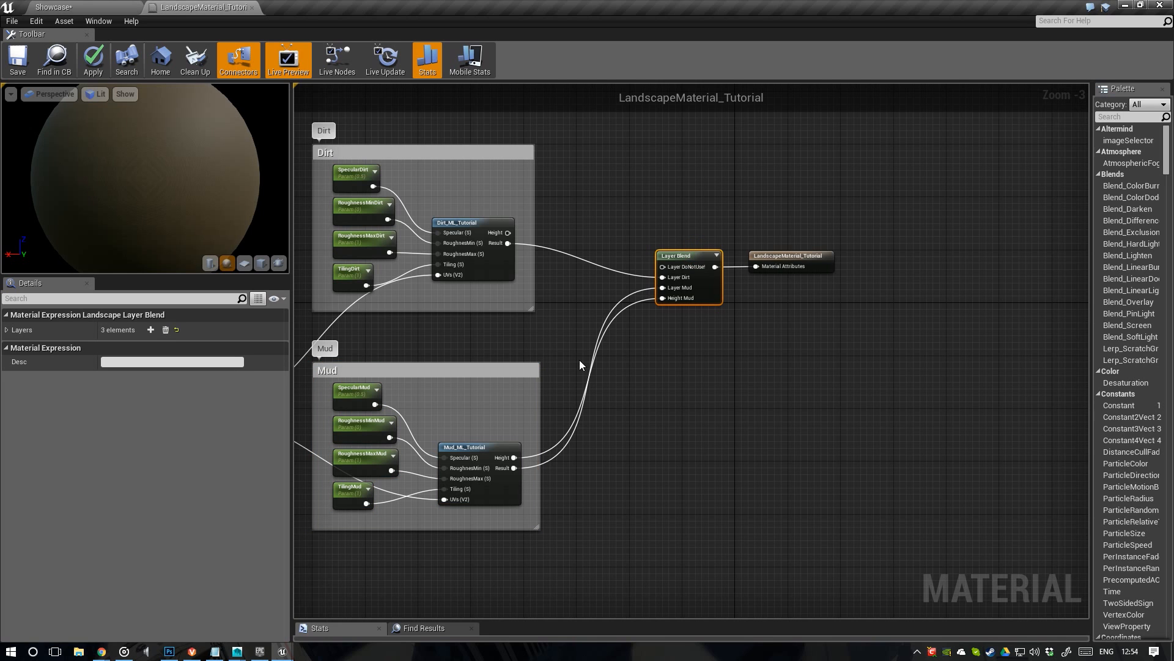
pyautogui.click(74, 8)
pyautogui.click(192, 8)
pyautogui.moveTo(610, 308); pyautogui.dragTo(589, 332, button='right')
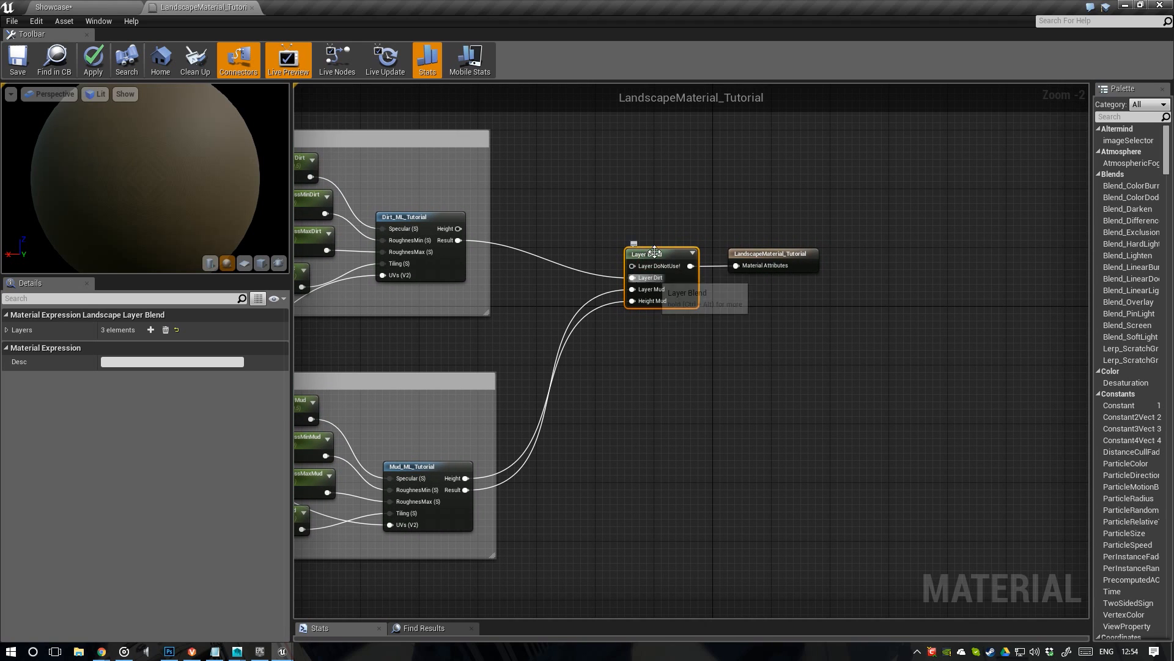
# Move the LandscapeMaterial_Tutorial output node well away from the Layer Blend node to make room between them
pyautogui.moveTo(753, 334); pyautogui.dragTo(575, 390, button='right')
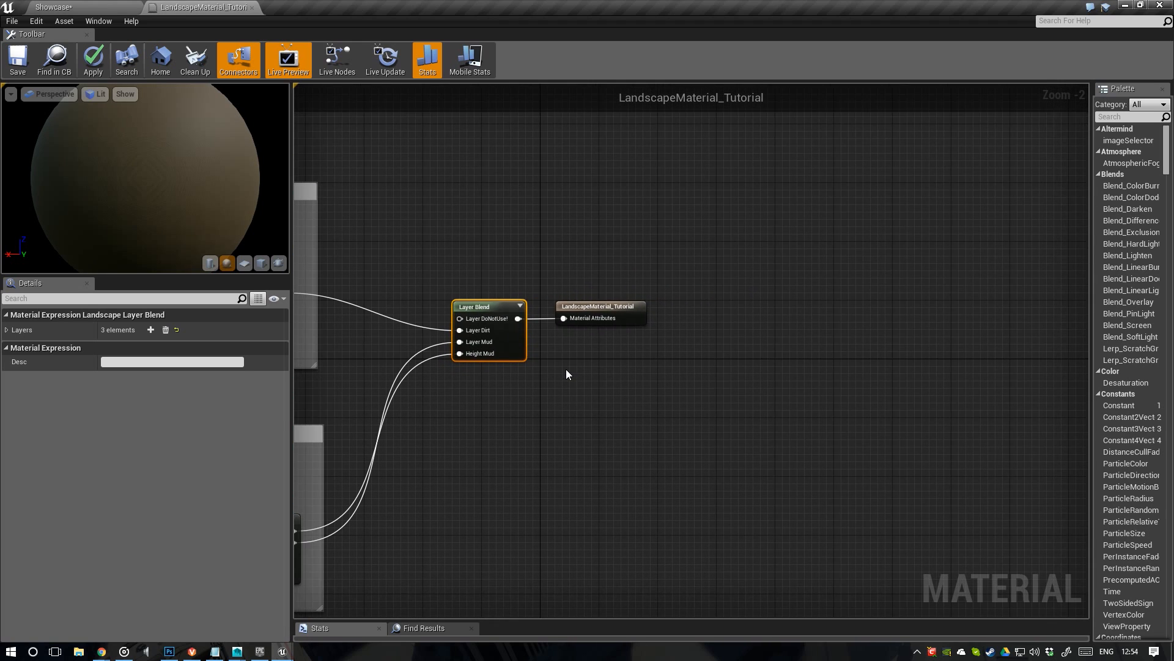
pyautogui.scroll(1, 559, 370)
pyautogui.moveTo(625, 304); pyautogui.dragTo(975, 307)
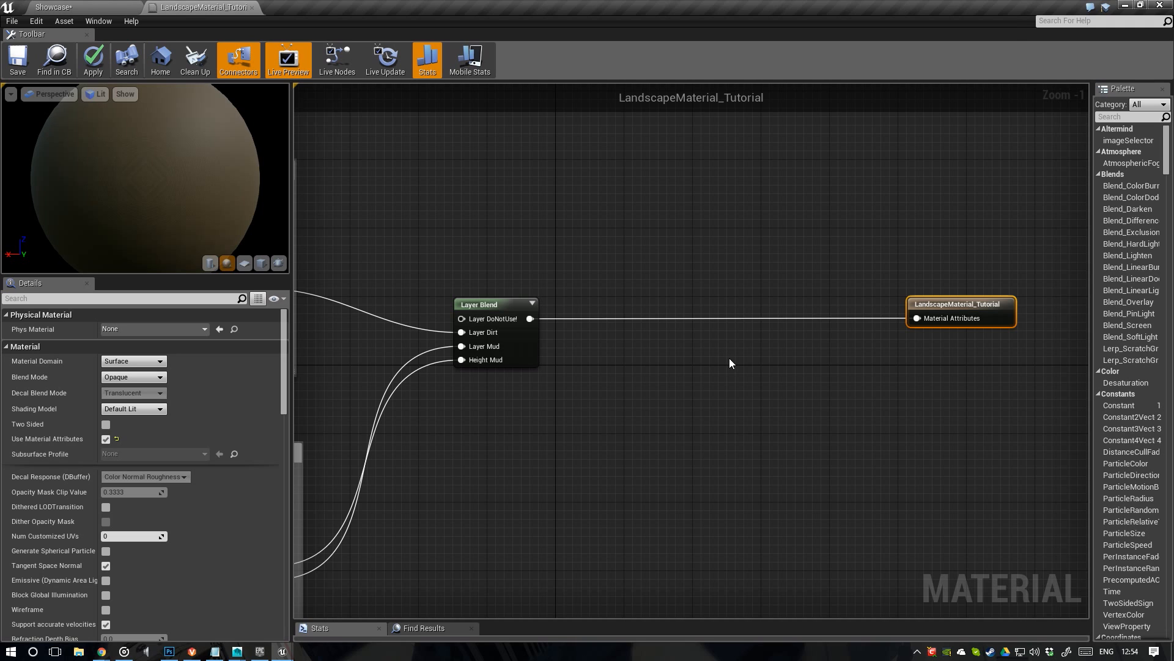
pyautogui.moveTo(728, 359); pyautogui.dragTo(689, 380, button='right')
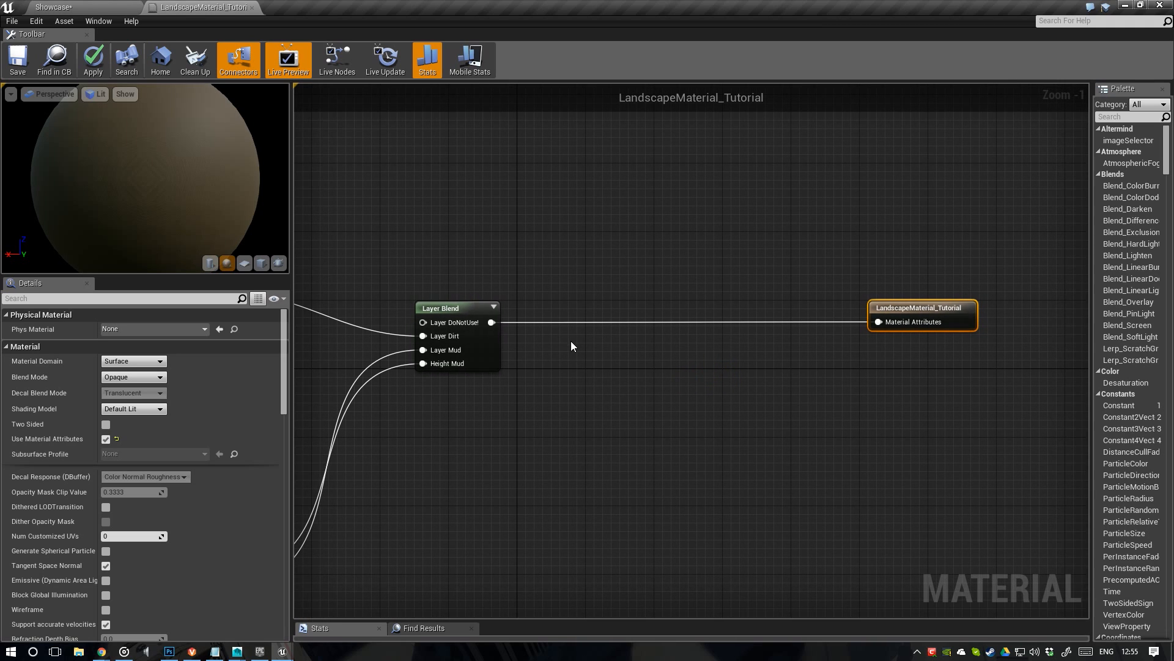
# Create a material function named Puddles_ML_Tutorial in the level project's MaterialLayers_Tutorial folder
pyautogui.click(67, 7)
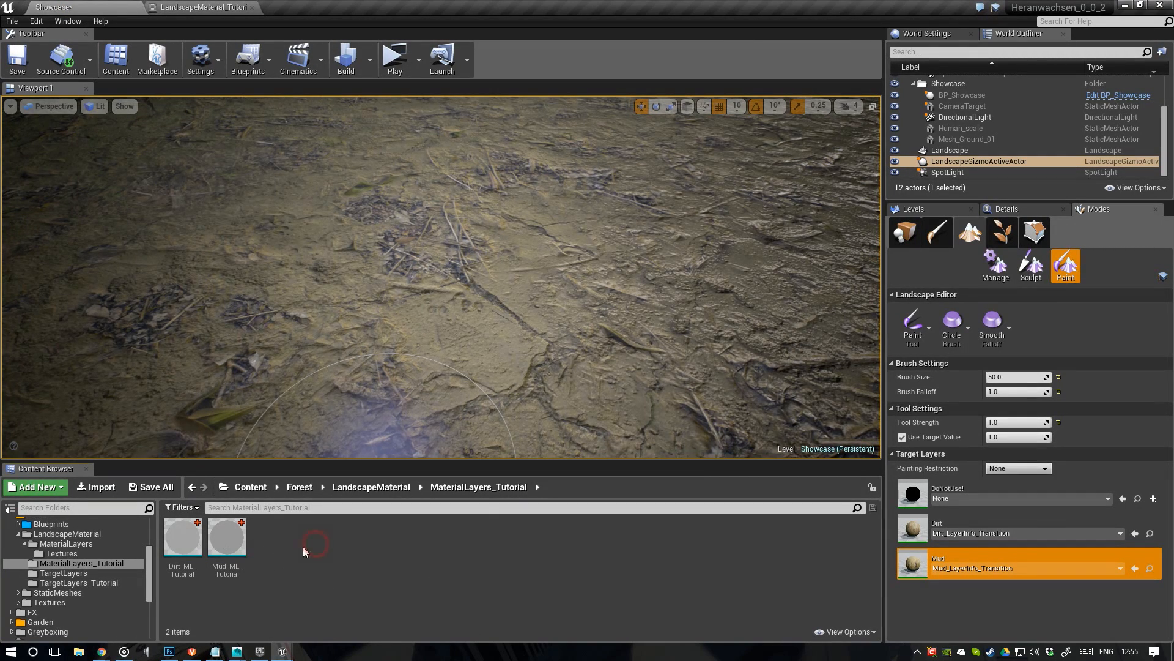
pyautogui.rightClick(278, 547)
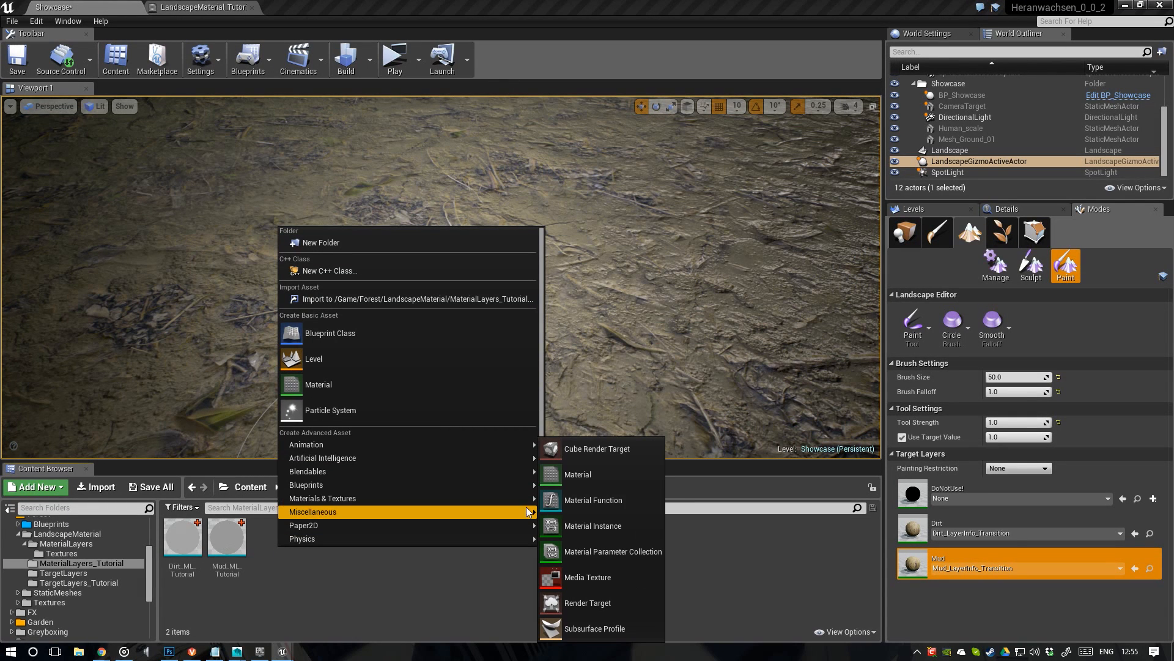
pyautogui.click(619, 505)
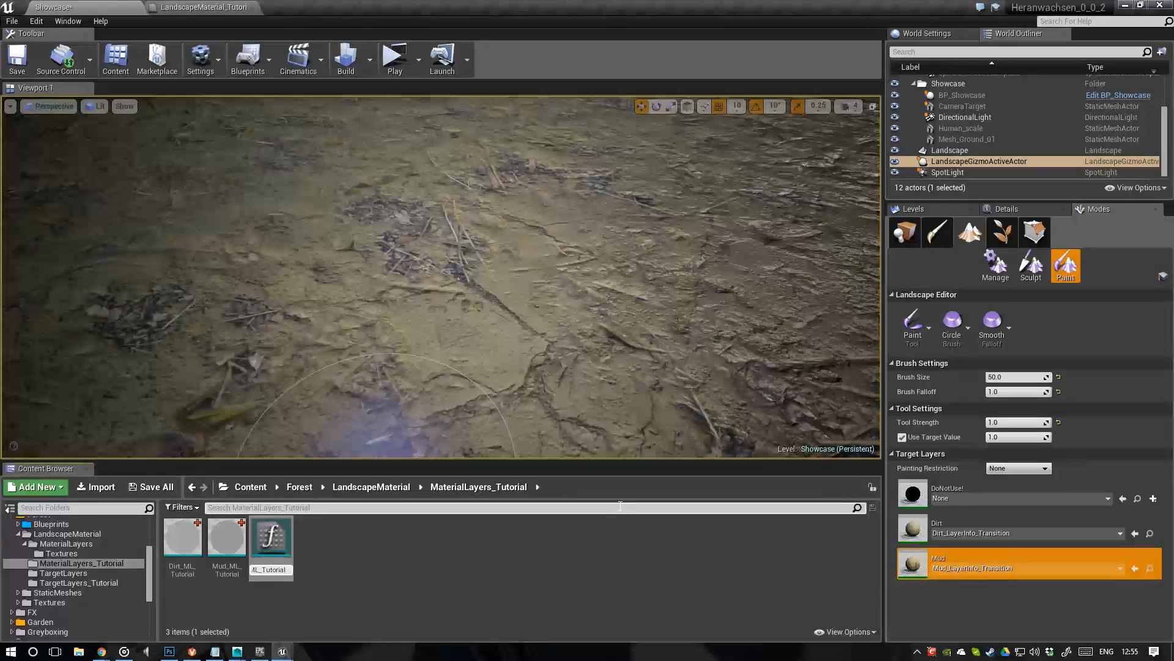
pyautogui.press('Return')
# Open the Puddles_ML_Tutorial function and dock its editor alongside the other open editors
pyautogui.doubleClick(284, 543)
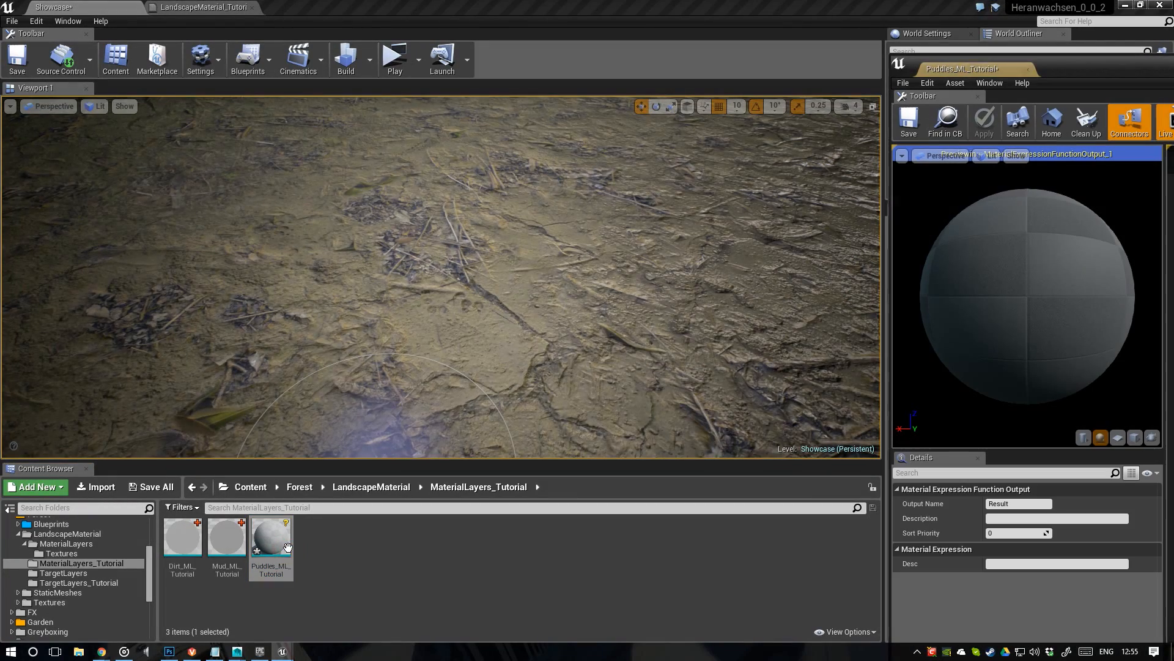
pyautogui.moveTo(971, 72); pyautogui.dragTo(420, 5)
pyautogui.moveTo(453, 218); pyautogui.dragTo(797, 280, button='right')
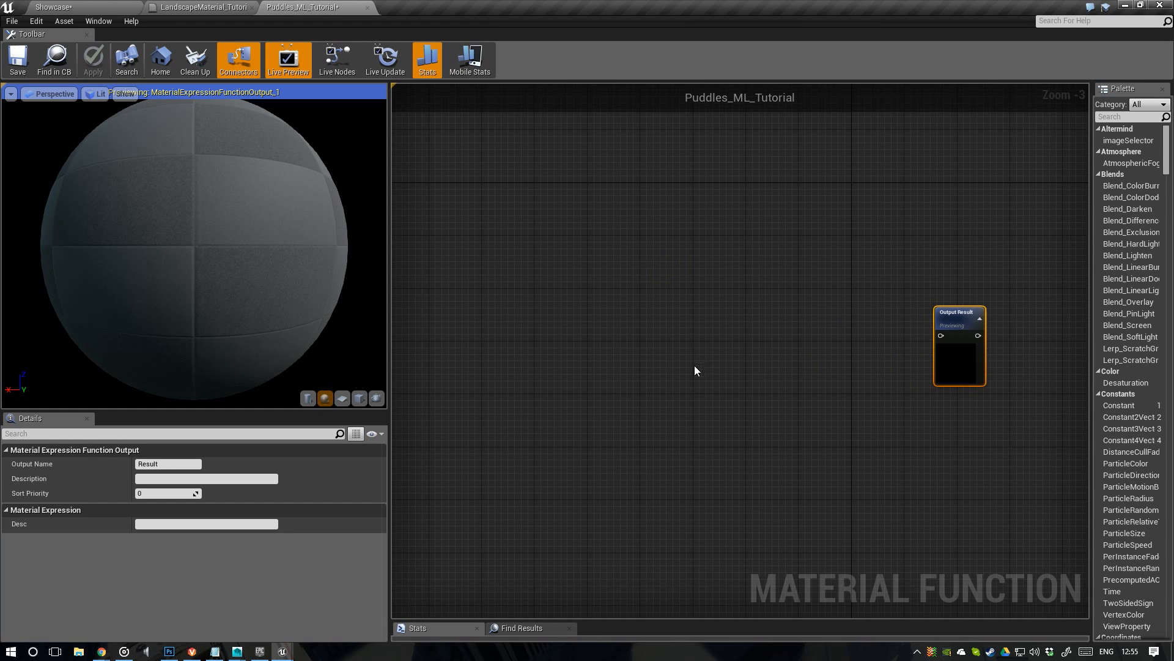
pyautogui.moveTo(695, 366); pyautogui.dragTo(708, 382, button='right')
pyautogui.scroll(1, 710, 385)
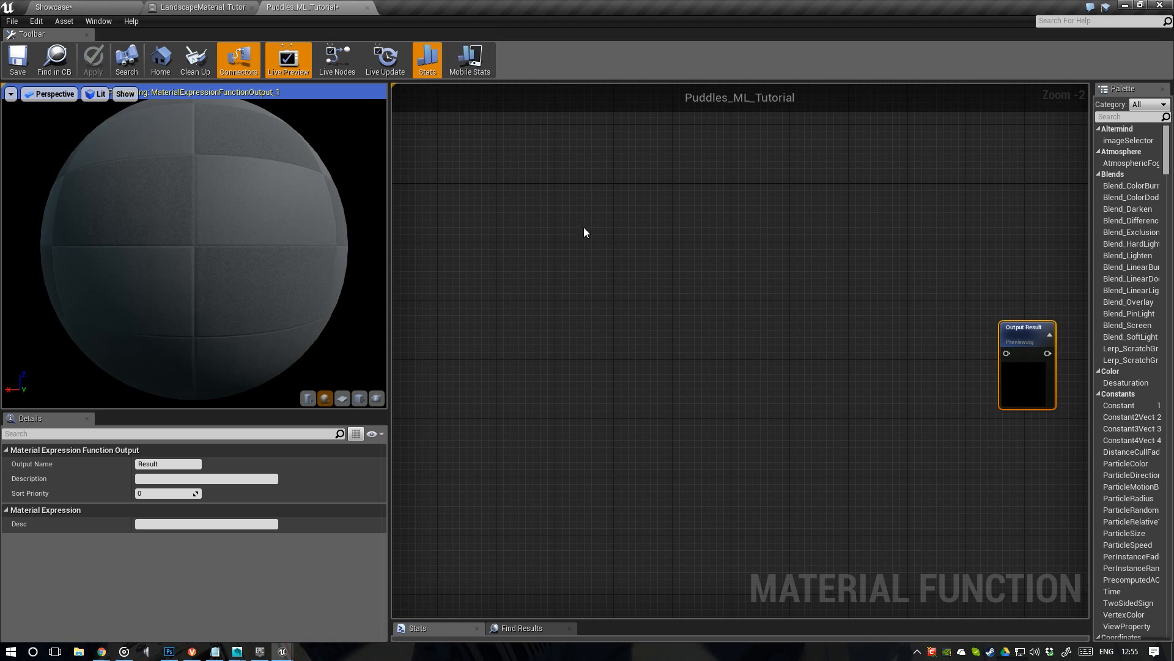
# Add ForestMud_Albedo, ForestMud_Normal and ForestMud_R_rgh_G_h_B_ao from the MaterialLayers Textures folder to the Puddles_ML_Tutorial graph as texture samples
pyautogui.click(93, 9)
pyautogui.click(61, 553)
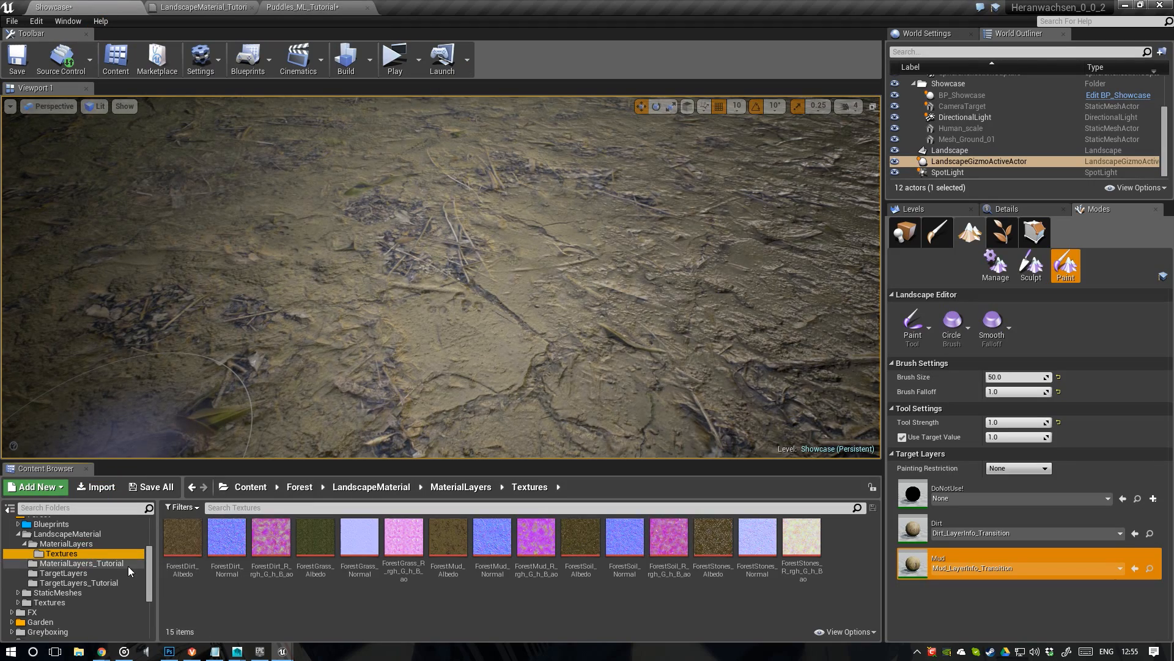
pyautogui.click(448, 538)
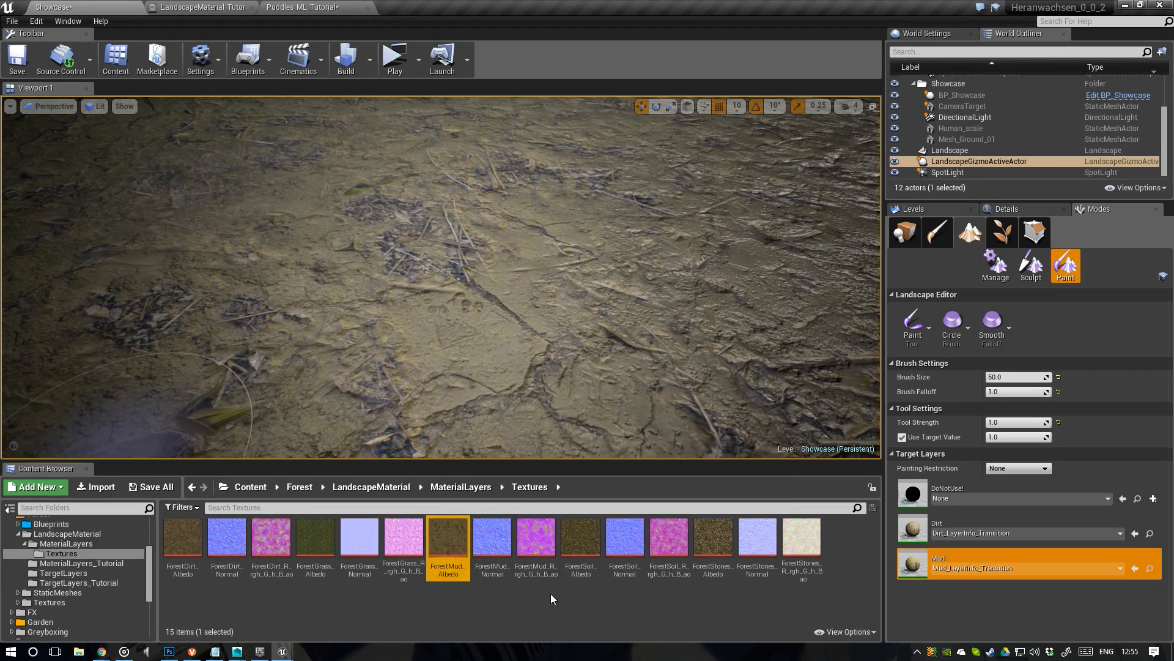
pyautogui.keyDown('shift'); pyautogui.click(533, 548); pyautogui.keyUp('shift')
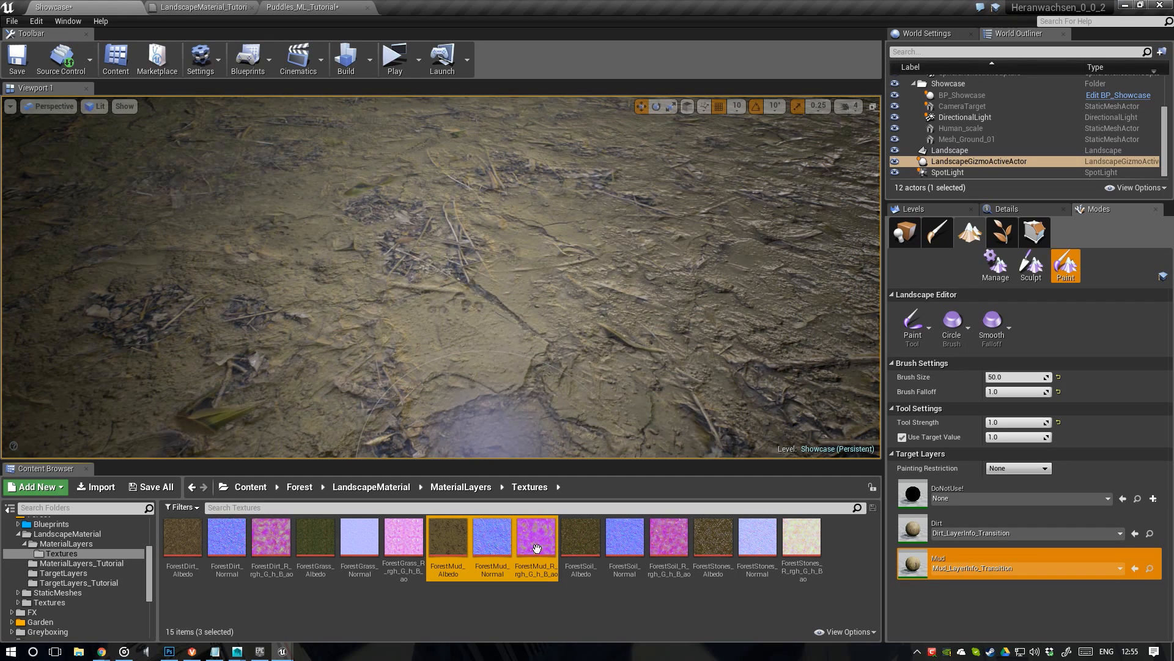
pyautogui.moveTo(462, 553); pyautogui.dragTo(517, 291)
# Arrange the three texture samples in a vertical column and move them farther from the Output Result node
pyautogui.moveTo(623, 361); pyautogui.dragTo(659, 398)
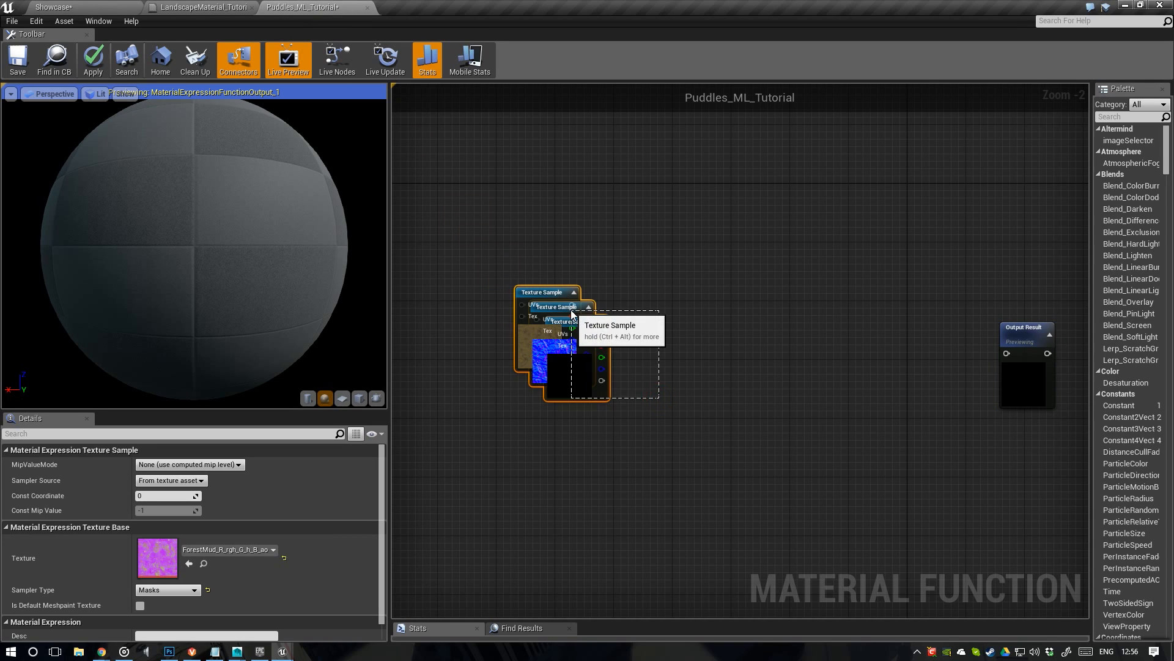
pyautogui.moveTo(549, 291); pyautogui.dragTo(566, 211)
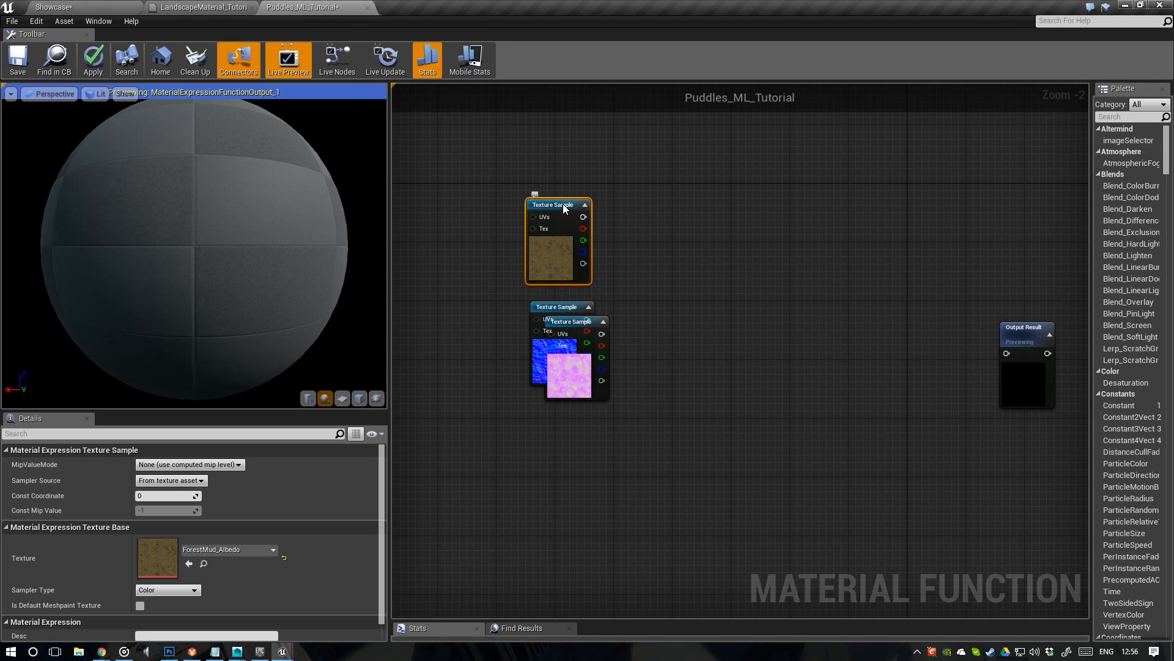
pyautogui.moveTo(597, 318); pyautogui.dragTo(581, 404)
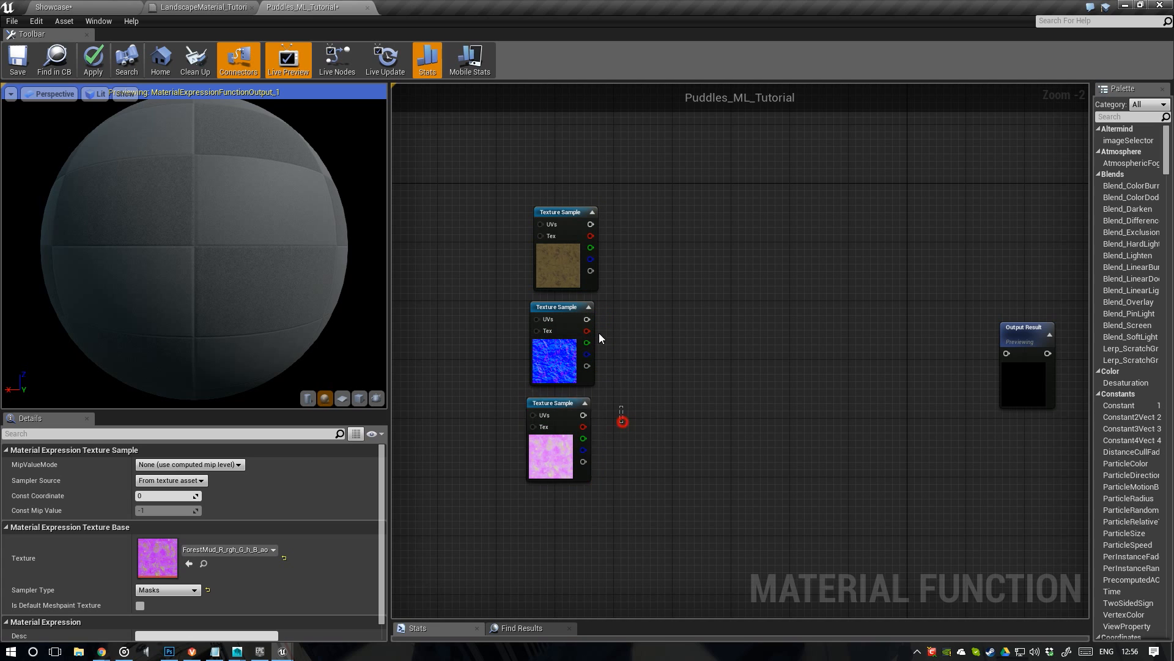
pyautogui.hotkey('ctrl', 'a')
pyautogui.moveTo(563, 259); pyautogui.dragTo(453, 289)
# Examine the preview sphere and the settings of the ForestMud albedo and mask texture samples
pyautogui.moveTo(218, 239); pyautogui.dragTo(236, 209)
pyautogui.scroll(-3, 236, 209)
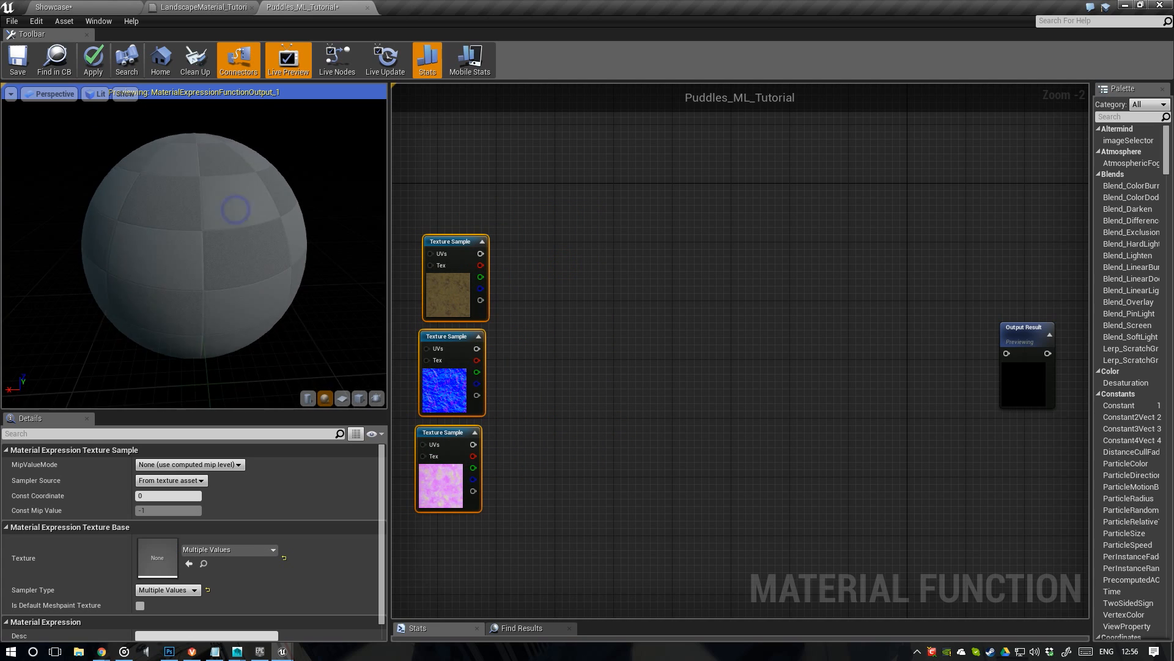
pyautogui.click(467, 300)
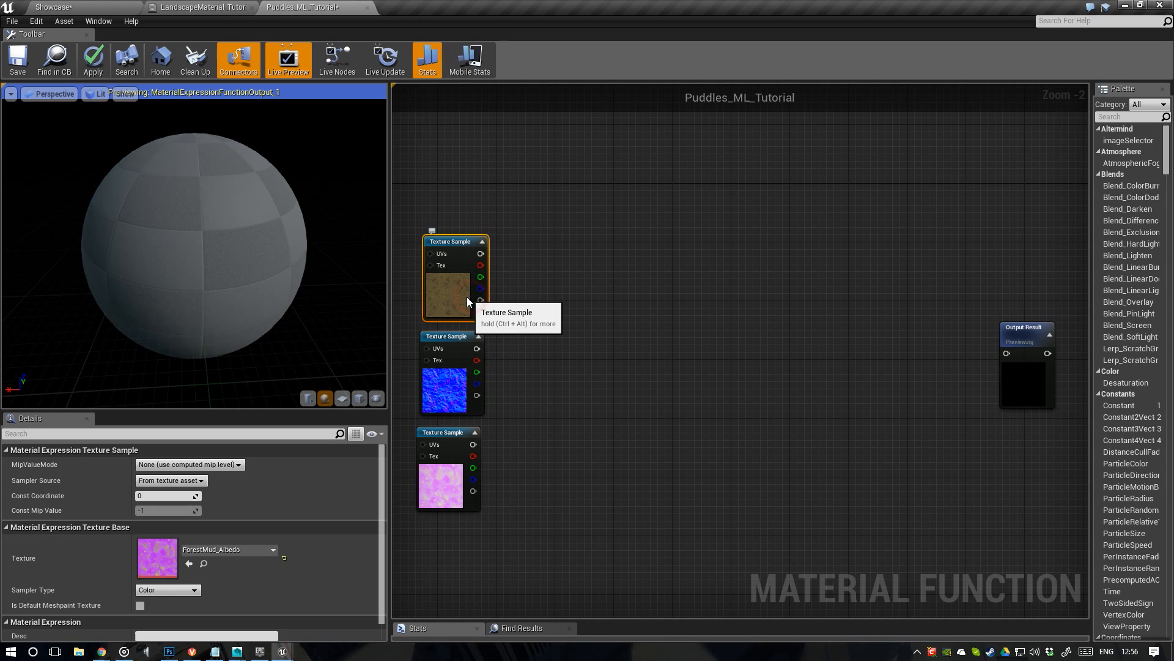
pyautogui.moveTo(193, 245); pyautogui.dragTo(288, 263)
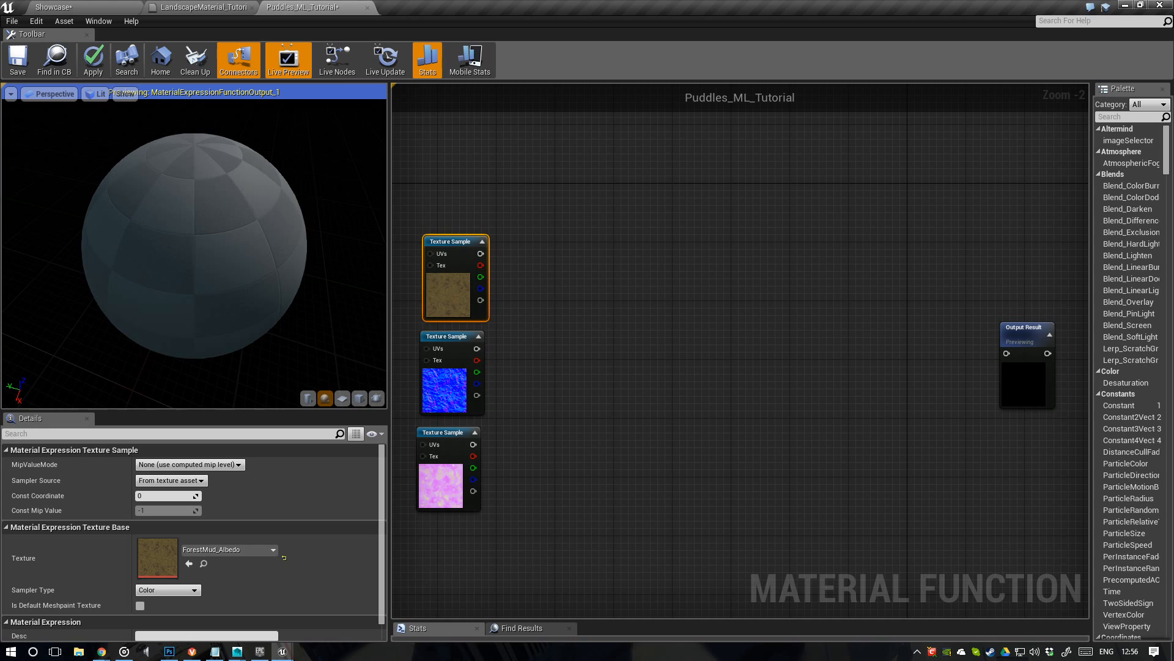
pyautogui.click(450, 439)
pyautogui.moveTo(528, 338)
pyautogui.mouseDown(button='right')
pyautogui.moveTo(580, 335)
pyautogui.moveTo(549, 345)
pyautogui.mouseUp(button='right')
pyautogui.scroll(1, 580, 333)
pyautogui.scroll(-2, 702, 356)
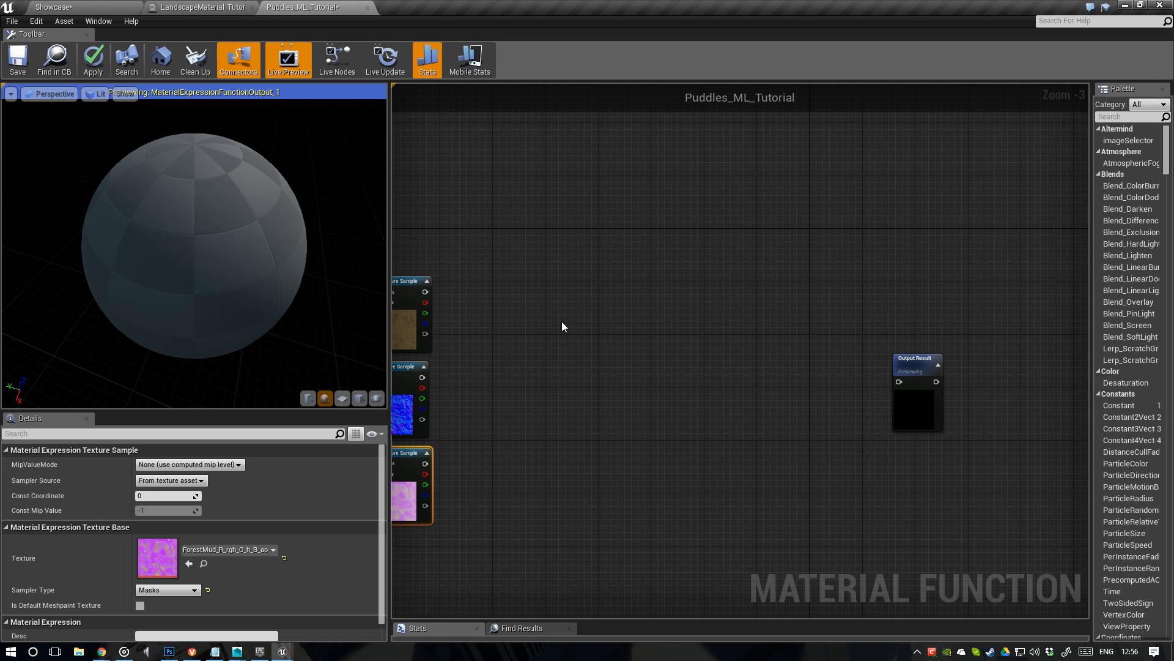
# Select all three texture samples and shift them farther away from the Output Result node
pyautogui.moveTo(551, 310); pyautogui.dragTo(641, 352, button='right')
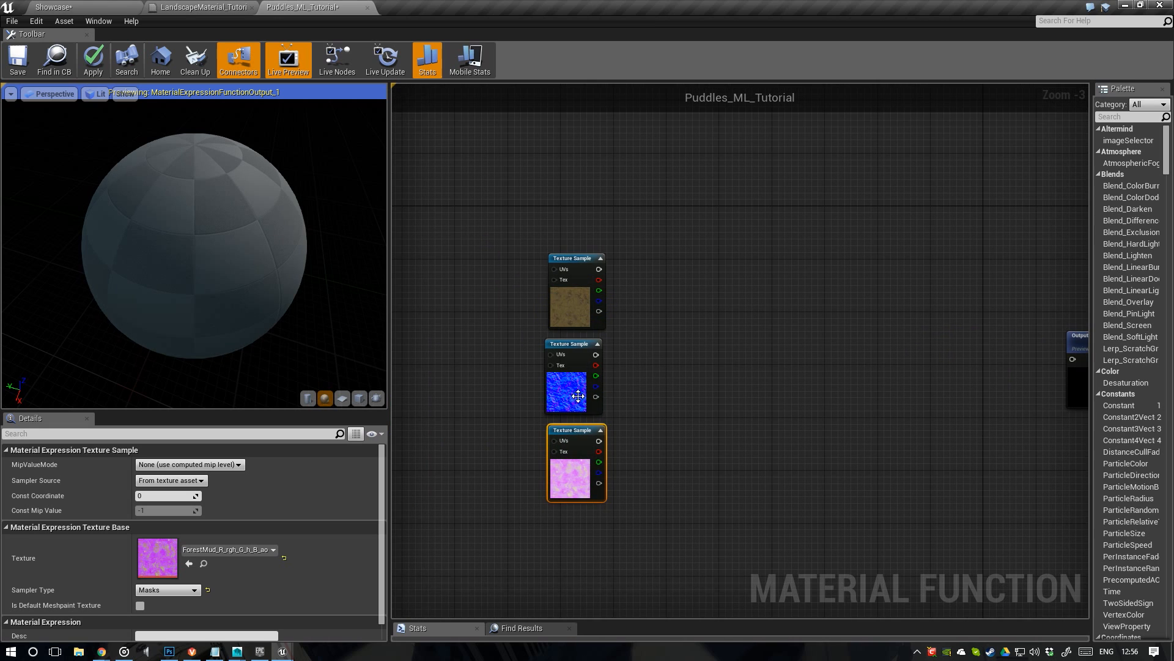
pyautogui.moveTo(650, 445); pyautogui.dragTo(489, 290)
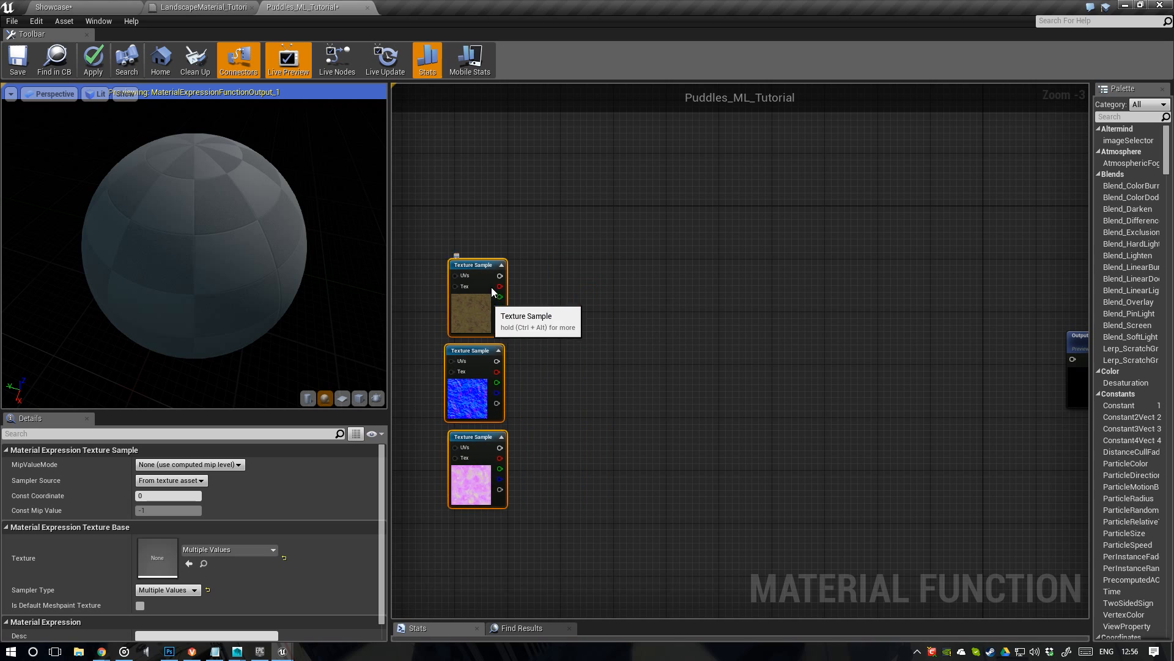
pyautogui.scroll(1, 531, 310)
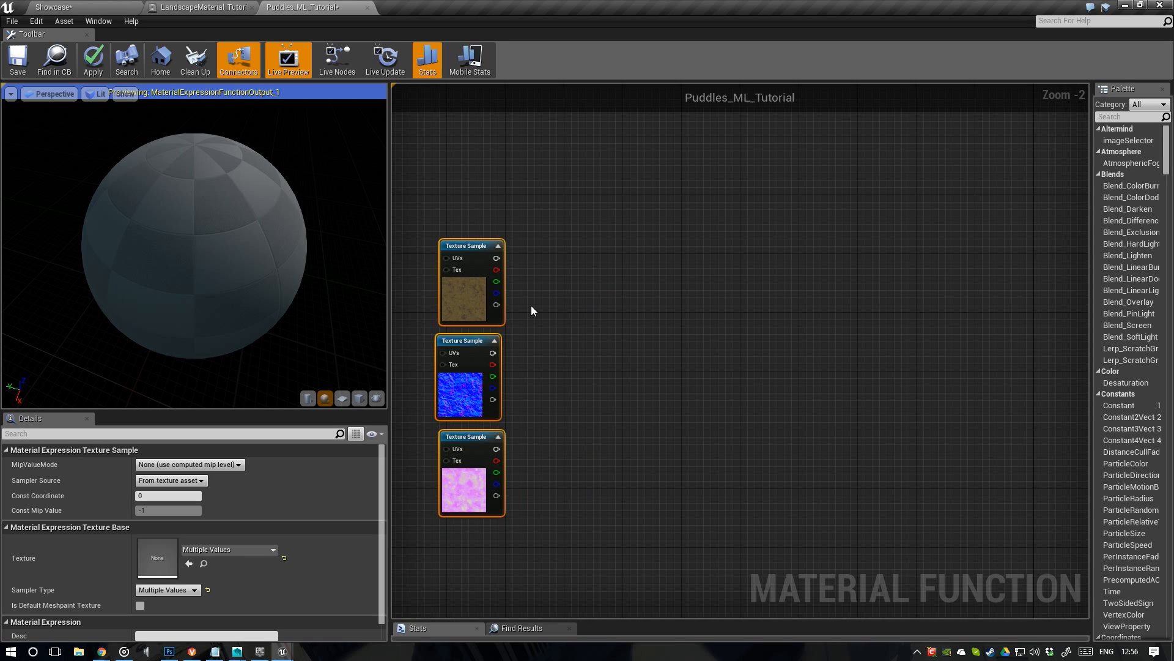
pyautogui.click(202, 7)
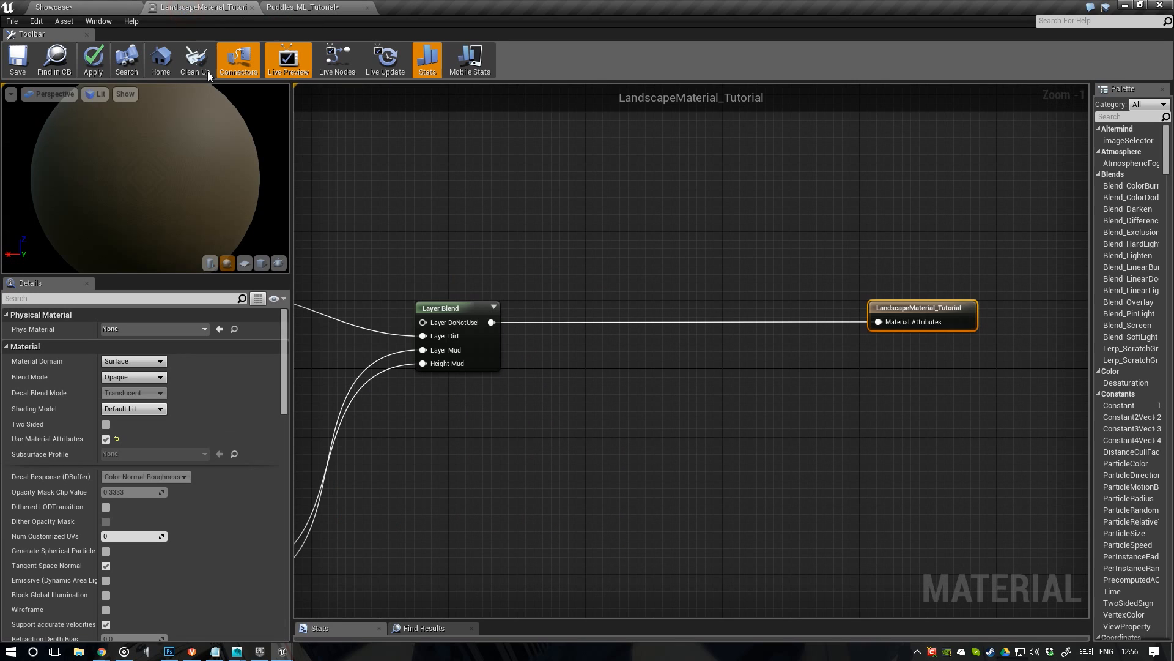
pyautogui.click(332, 11)
# Move the ForestMud_R_rgh_G_h_B_ao texture sample slightly lower, away from the normal map sample
pyautogui.click(556, 229)
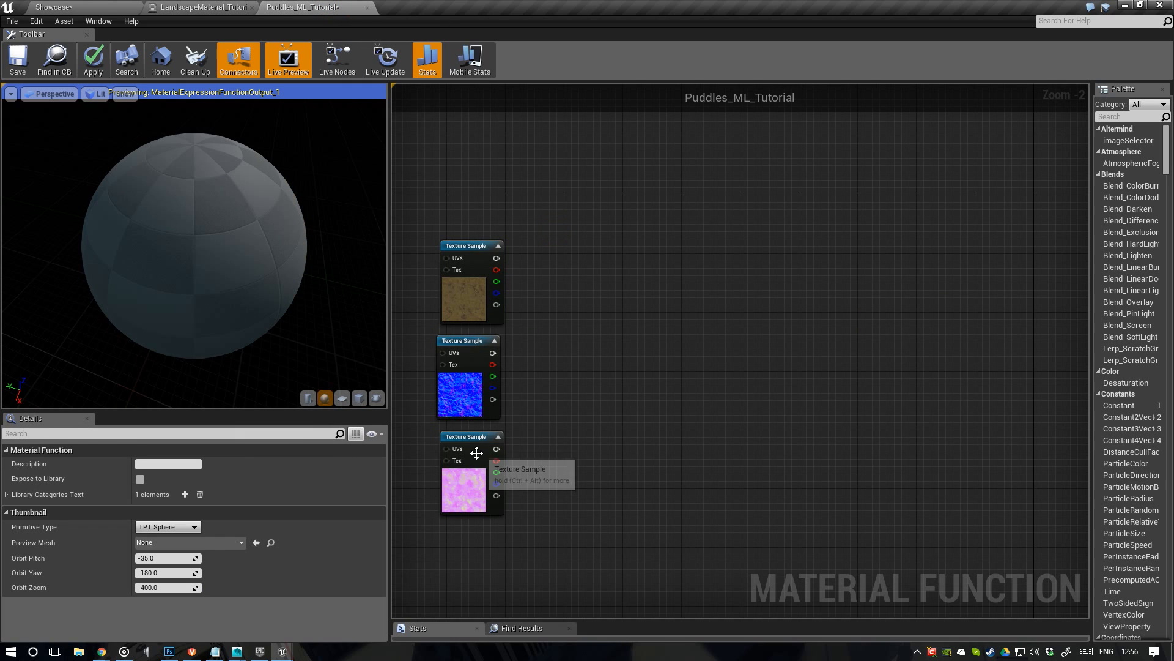
pyautogui.moveTo(472, 449); pyautogui.dragTo(473, 457)
pyautogui.scroll(1, 482, 439)
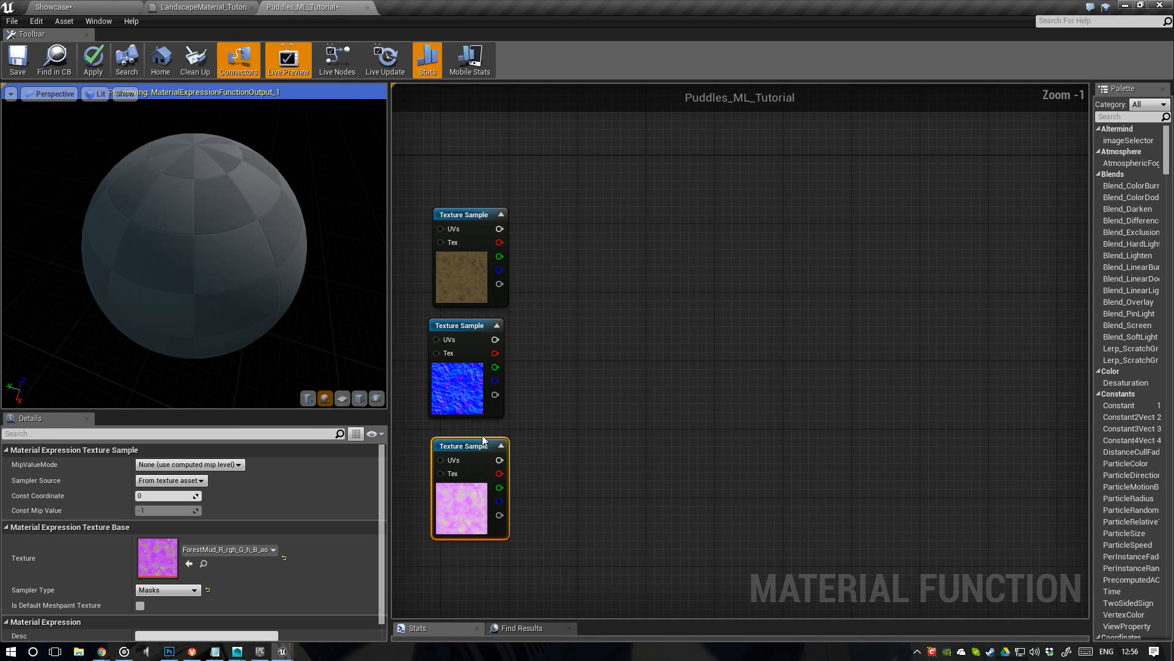
# Add an If node driven by the green channel of the ForestMud mask texture at input A, level with that sample
pyautogui.moveTo(499, 487); pyautogui.dragTo(487, 429, button='right')
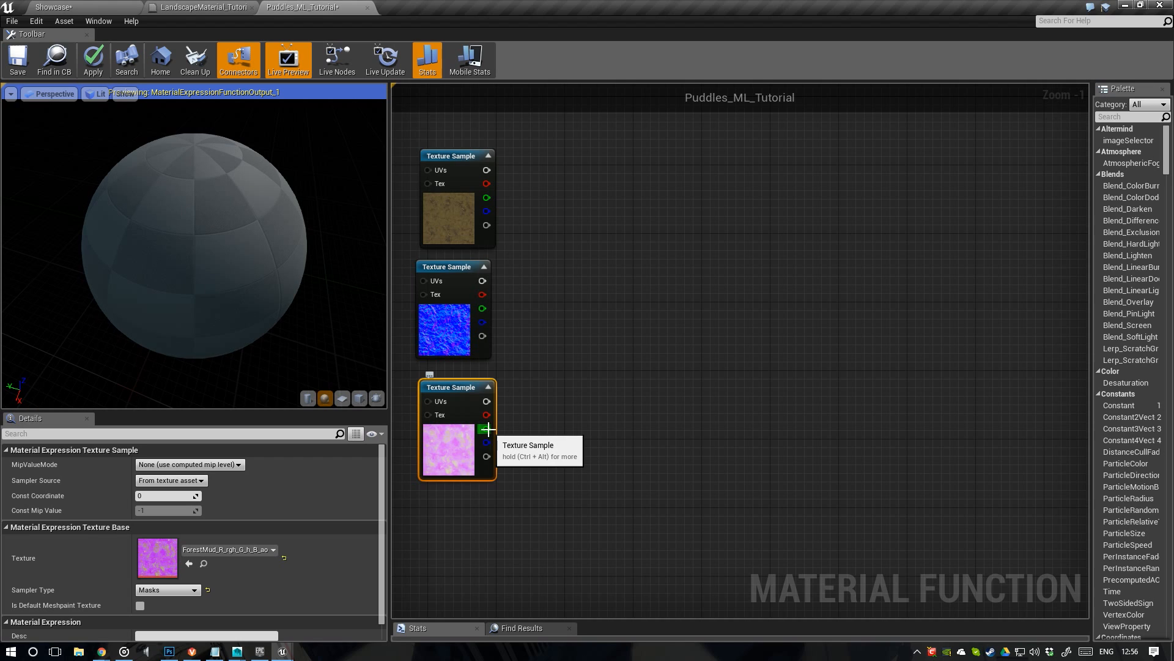
pyautogui.moveTo(487, 429); pyautogui.dragTo(716, 504)
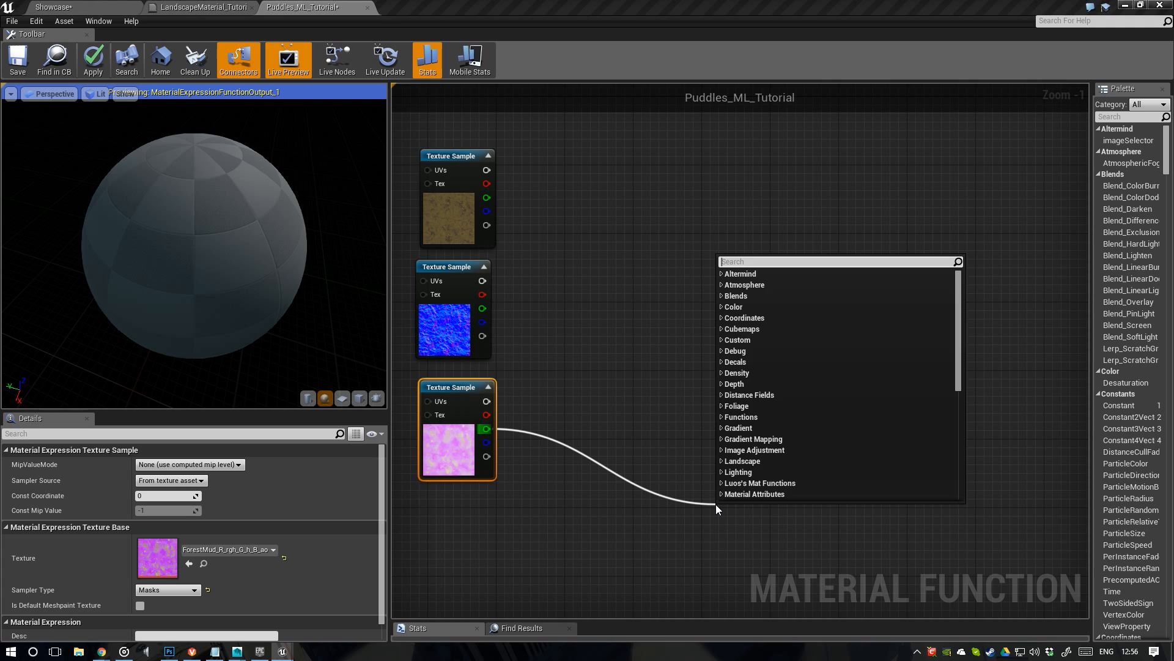
pyautogui.write('if')
pyautogui.press('Return')
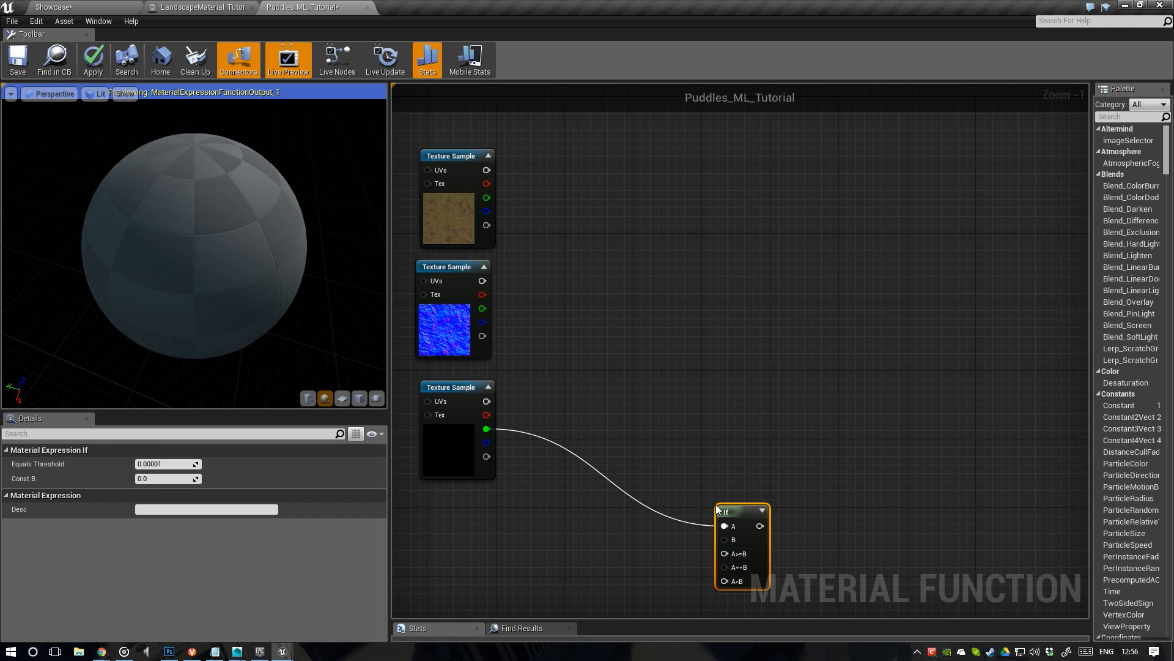
pyautogui.moveTo(731, 512); pyautogui.dragTo(752, 411)
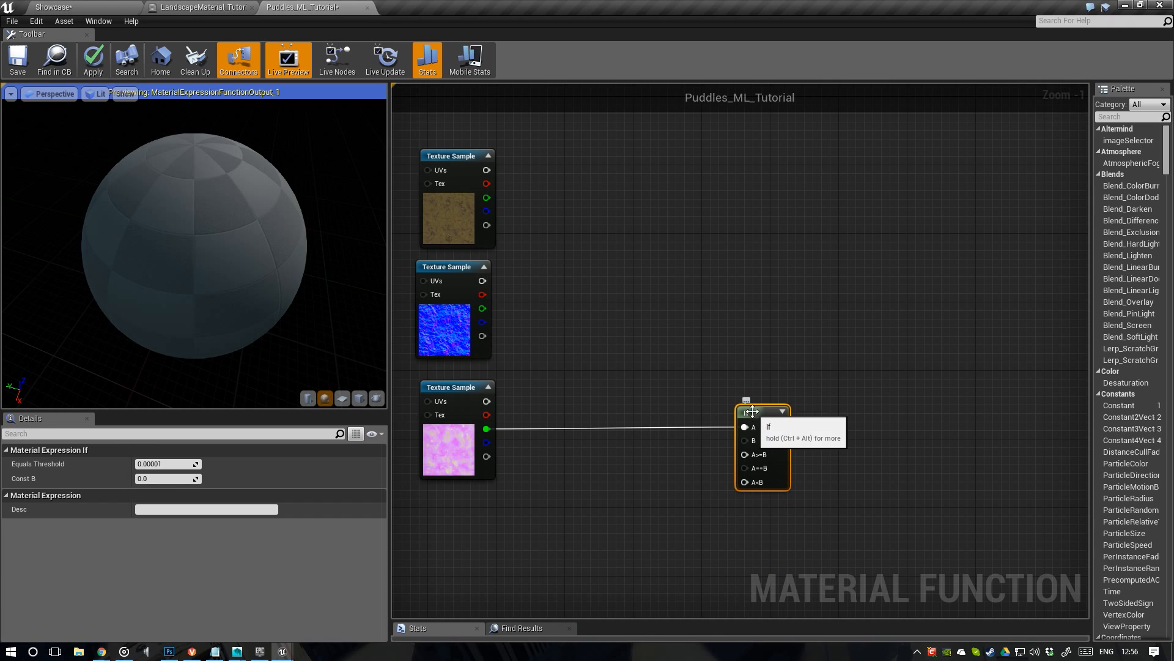
# Place three constants in a column before the If node and set the middle one to 1
pyautogui.moveTo(753, 411); pyautogui.dragTo(674, 397, button='right')
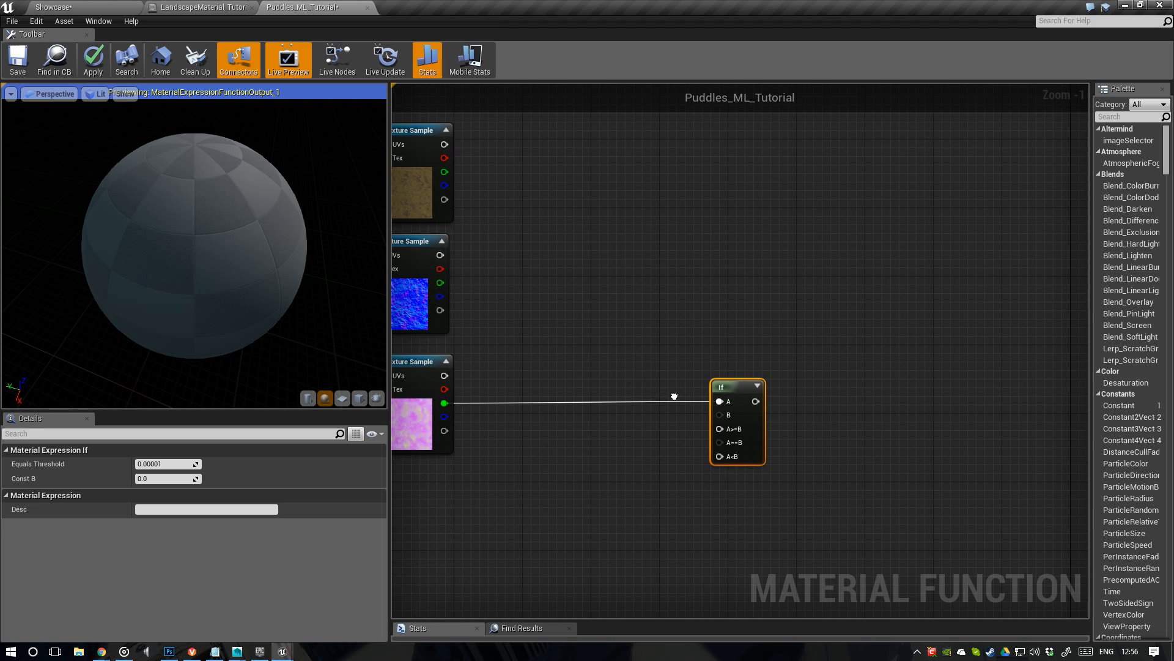
pyautogui.click(585, 416)
pyautogui.click(584, 450)
pyautogui.click(585, 492)
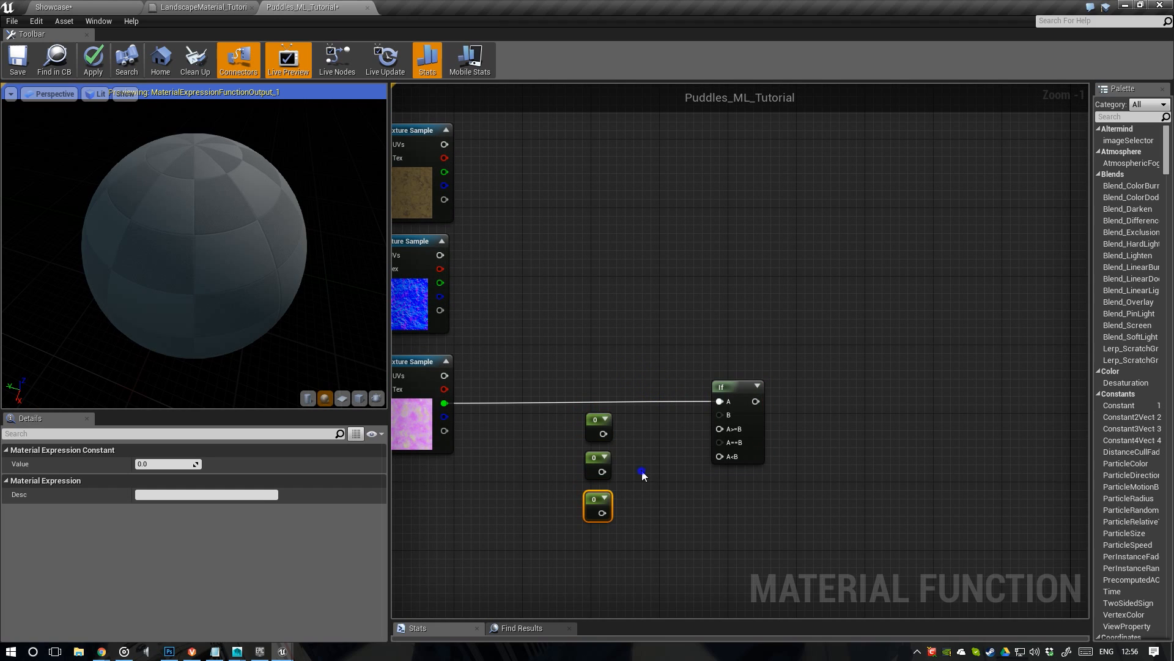
pyautogui.moveTo(584, 491); pyautogui.dragTo(583, 495, button='right')
pyautogui.click(594, 471)
pyautogui.click(175, 465)
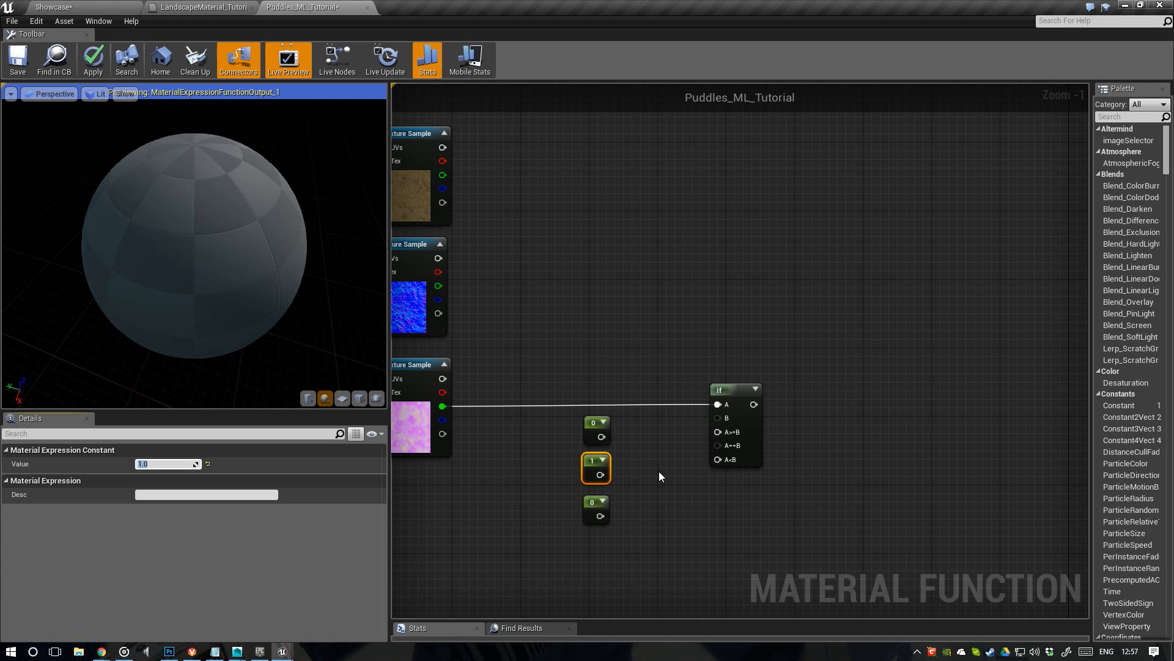
# Connect the constant 1 to the If node's A>=B and A==B, the lower 0 to A<B, and the upper 0 to B
pyautogui.moveTo(702, 419); pyautogui.dragTo(684, 441, button='right')
pyautogui.moveTo(582, 496); pyautogui.dragTo(699, 454)
pyautogui.moveTo(582, 496); pyautogui.dragTo(699, 468)
pyautogui.click(642, 498)
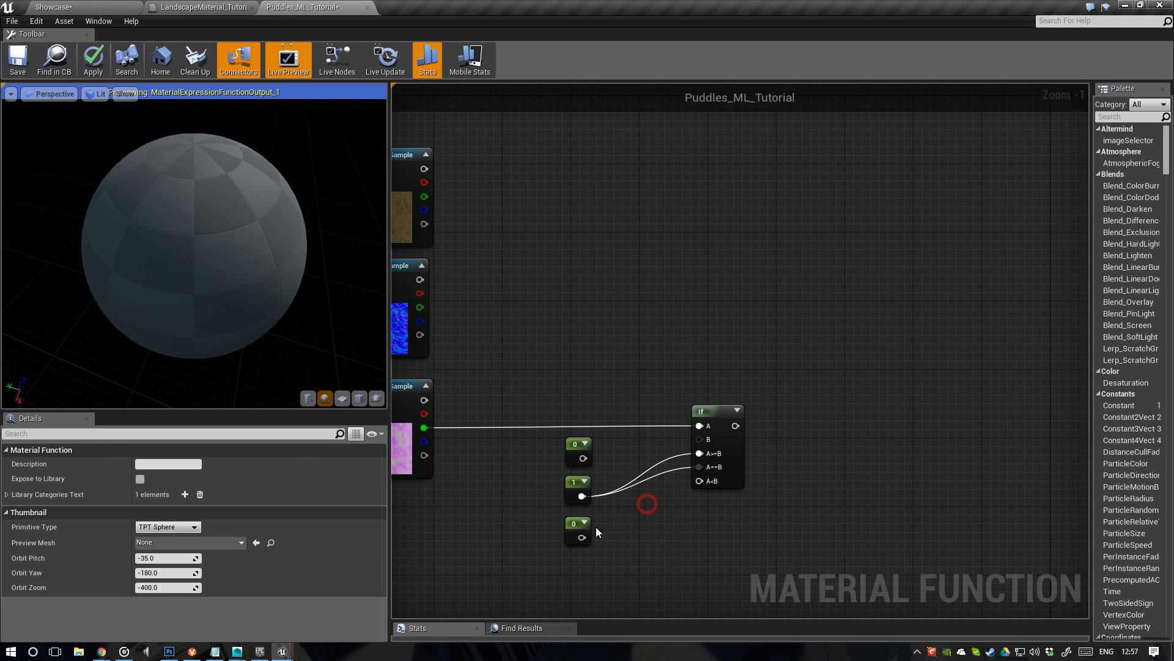
pyautogui.moveTo(582, 537); pyautogui.dragTo(699, 482)
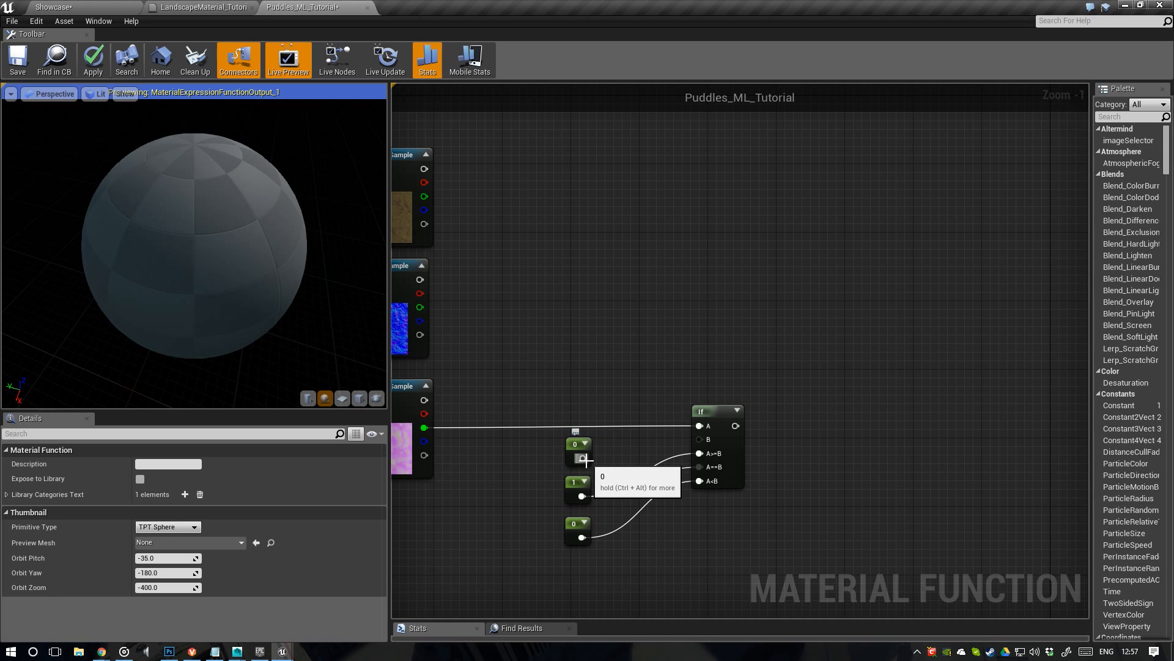
pyautogui.moveTo(582, 459); pyautogui.dragTo(703, 439)
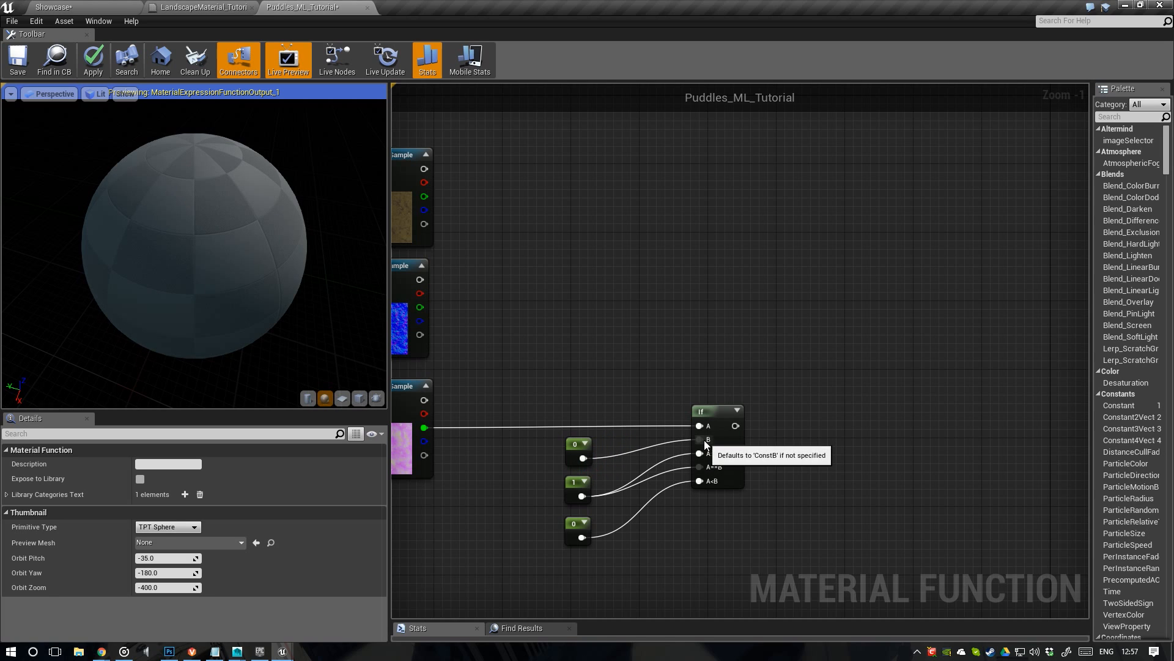
# Start previewing the If node and display the preview on a cube, turned to show its upper face
pyautogui.moveTo(545, 370); pyautogui.dragTo(624, 358, button='right')
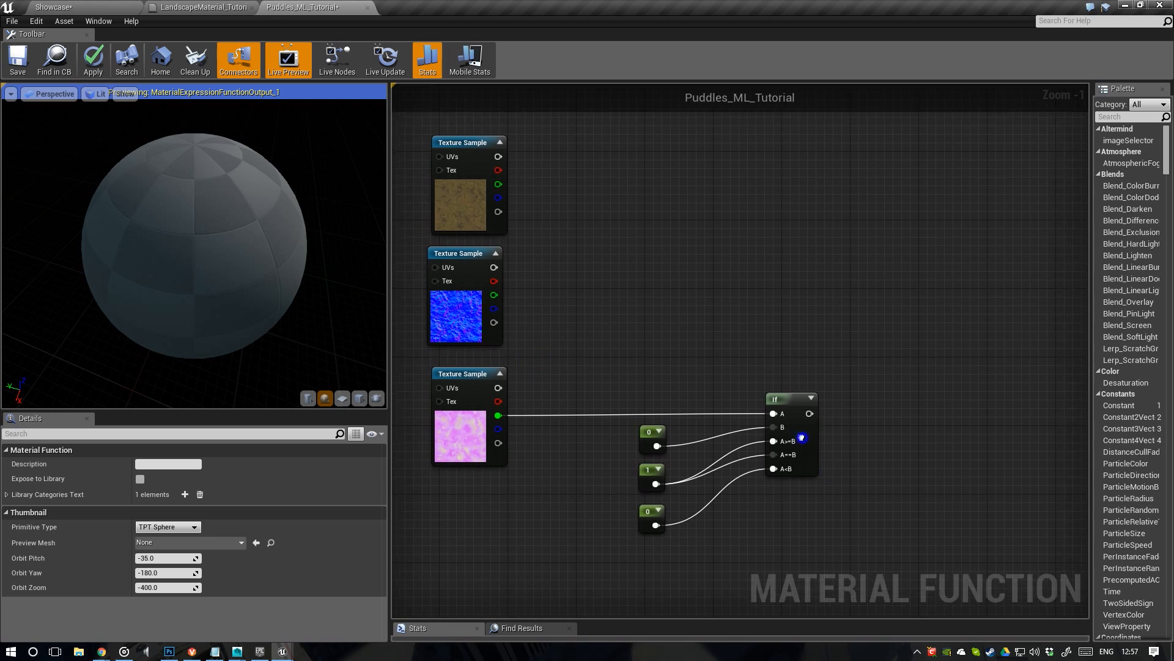
pyautogui.moveTo(802, 438); pyautogui.dragTo(770, 409, button='right')
pyautogui.scroll(1, 718, 388)
pyautogui.scroll(-1, 770, 408)
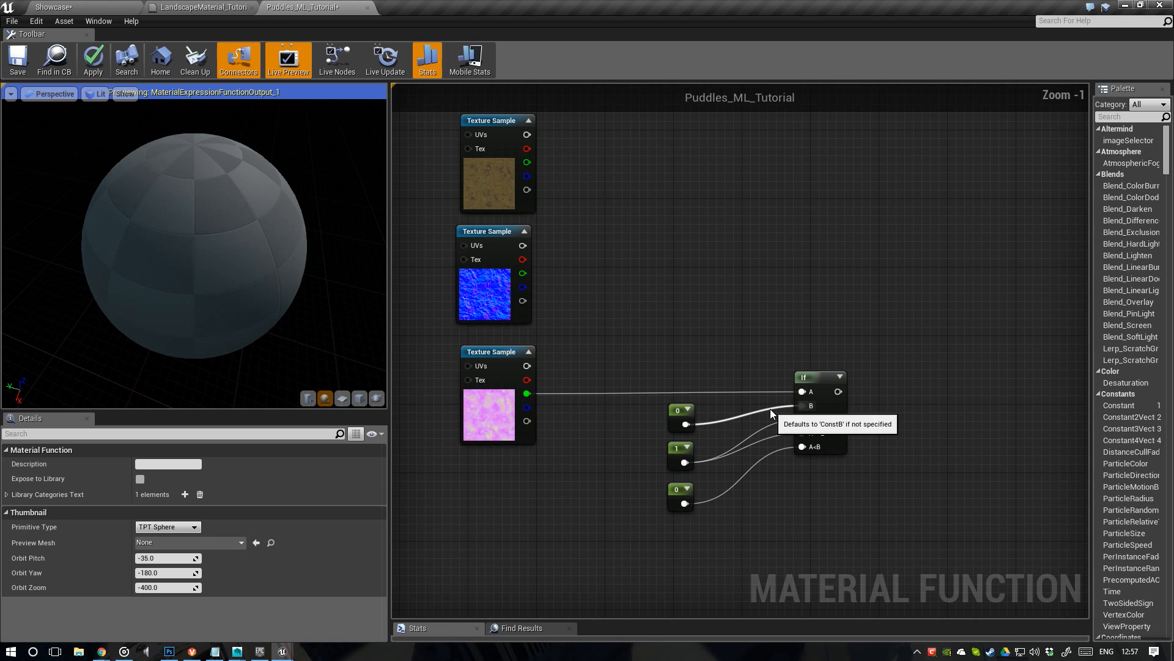
pyautogui.click(802, 383)
pyautogui.rightClick(802, 384)
pyautogui.click(810, 387)
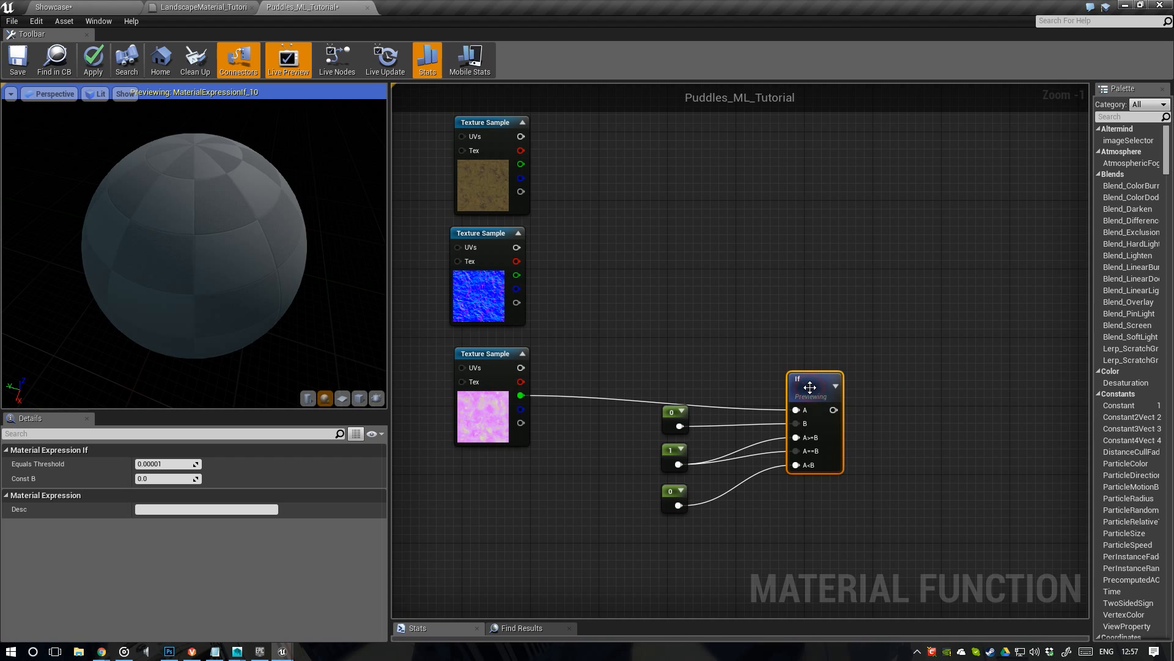
pyautogui.click(359, 398)
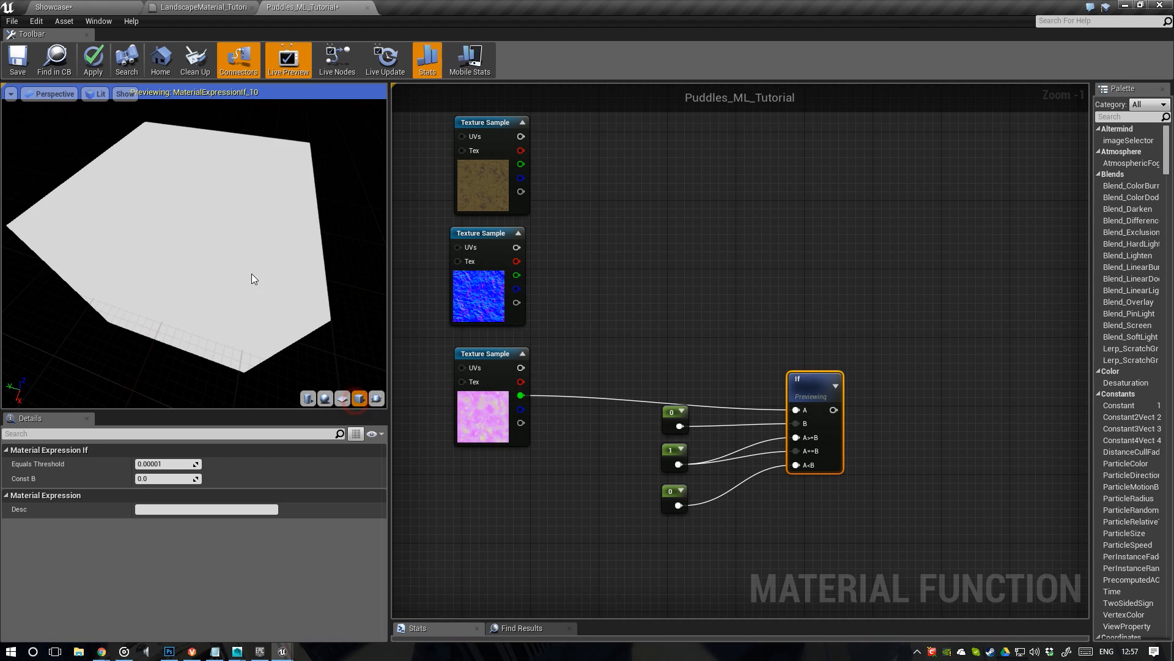
pyautogui.moveTo(251, 274); pyautogui.dragTo(249, 271)
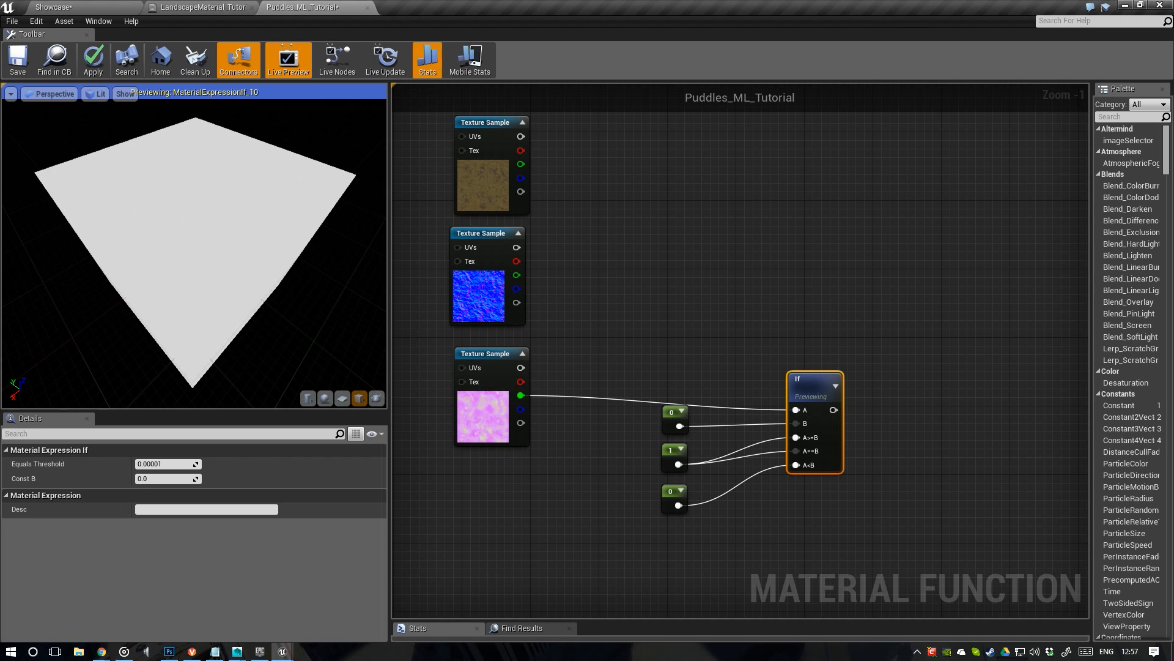
# Add a Multiply node above the constants, with the mask texture's green channel feeding its A input
pyautogui.moveTo(812, 383); pyautogui.dragTo(787, 371, button='right')
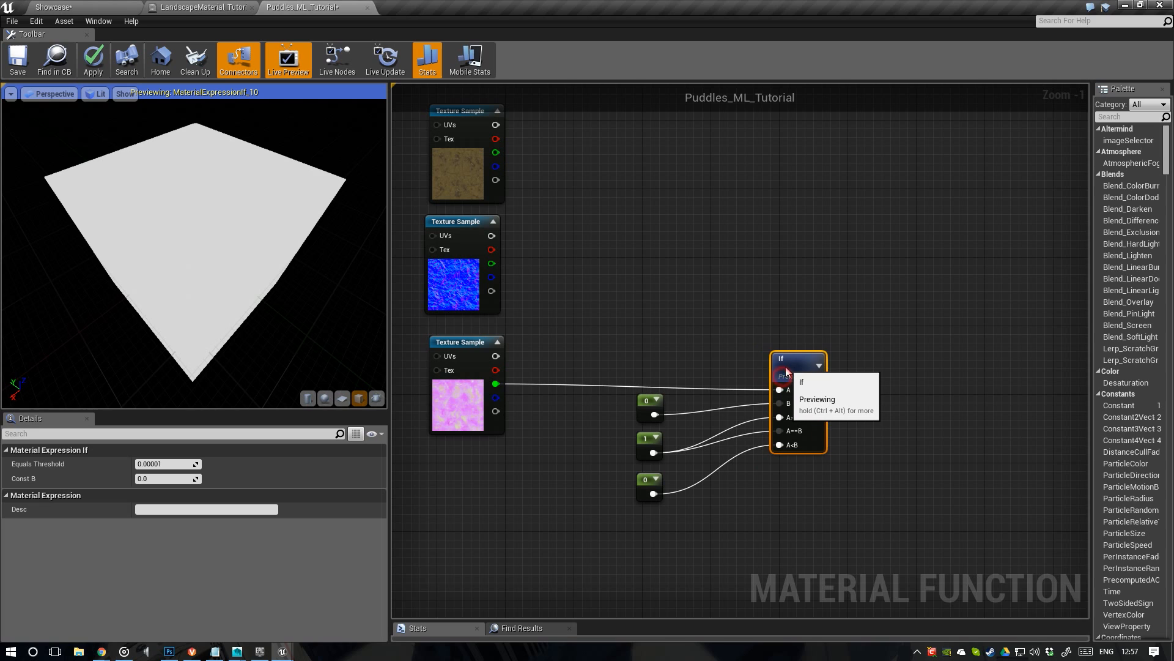
pyautogui.scroll(1, 777, 369)
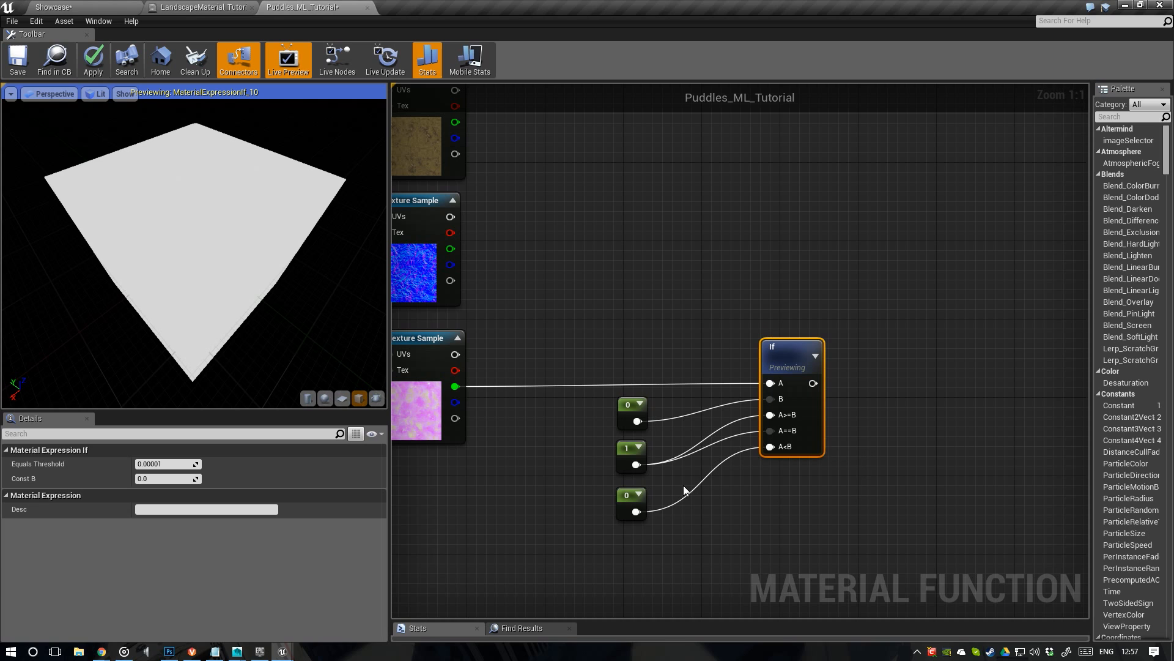
pyautogui.moveTo(723, 451); pyautogui.dragTo(719, 466, button='right')
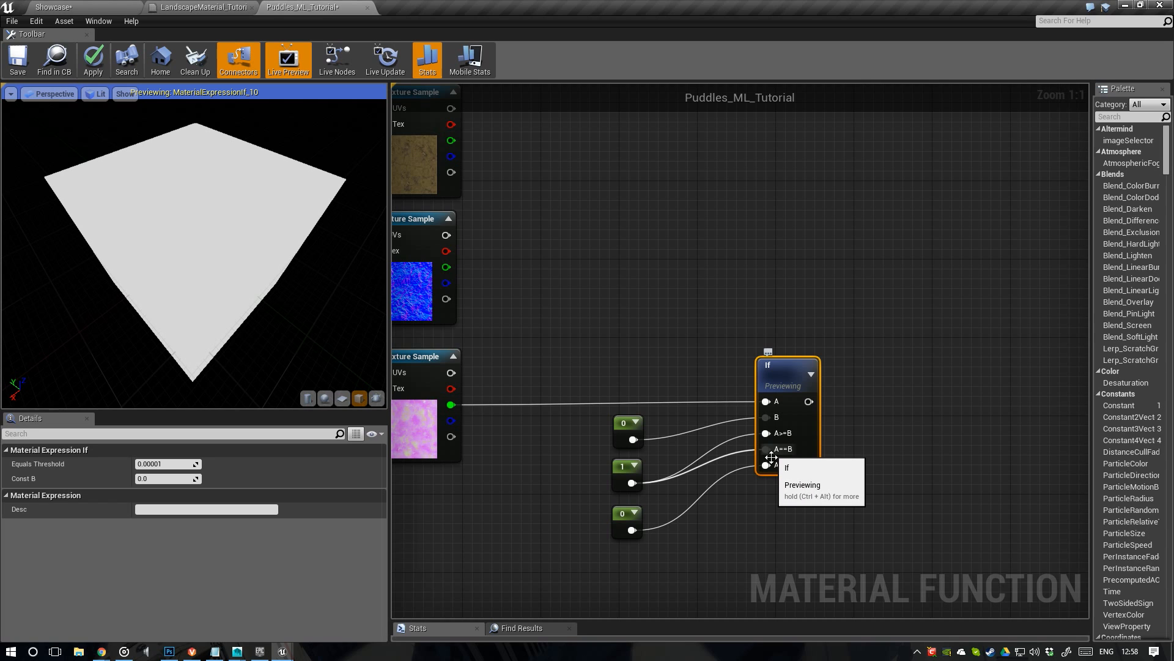
pyautogui.moveTo(812, 448); pyautogui.dragTo(835, 410, button='right')
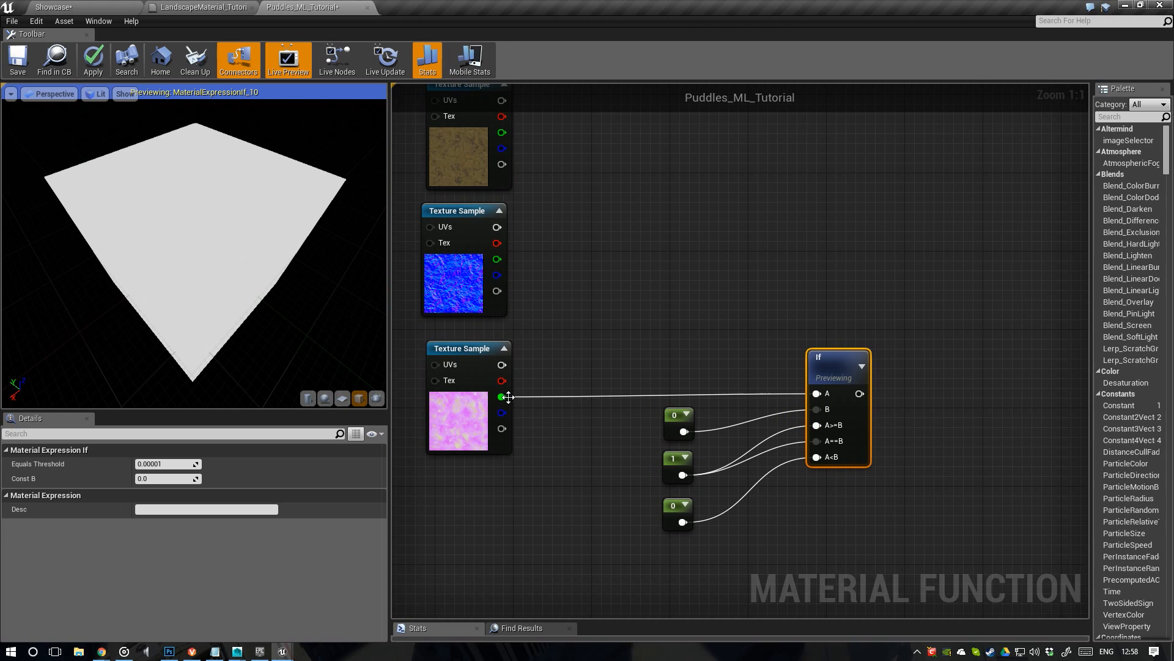
pyautogui.moveTo(506, 402); pyautogui.dragTo(615, 300)
pyautogui.write('multiply')
pyautogui.press('Return')
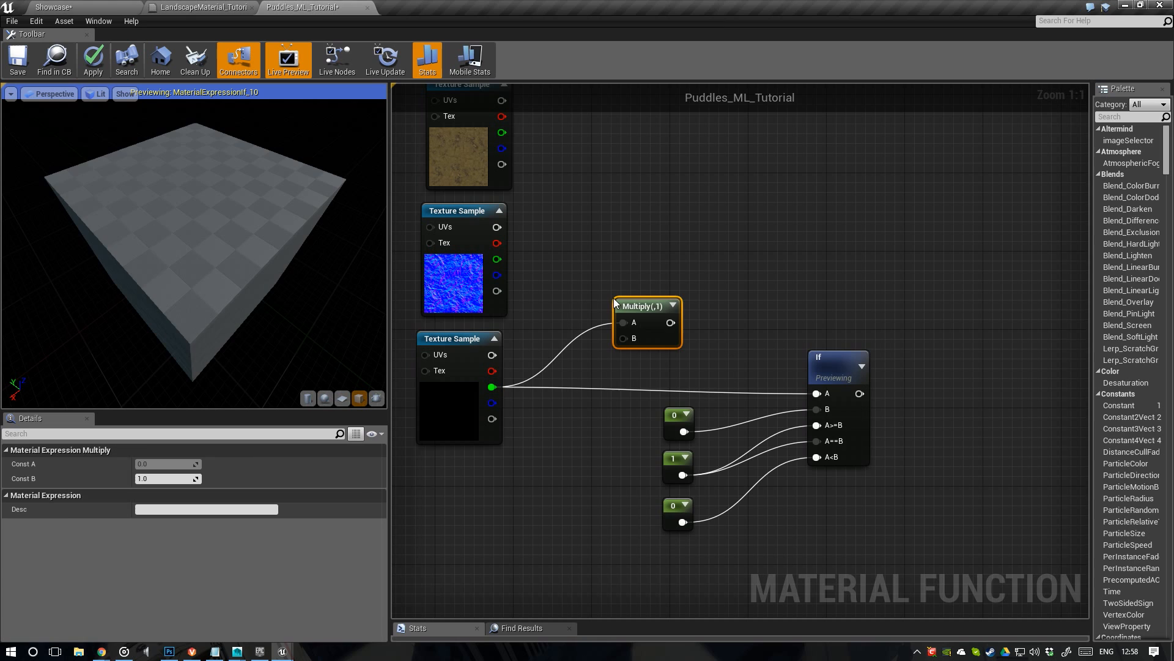
# Preview the Multiply node and examine the green-channel height map on the cube from several angles
pyautogui.rightClick(627, 309)
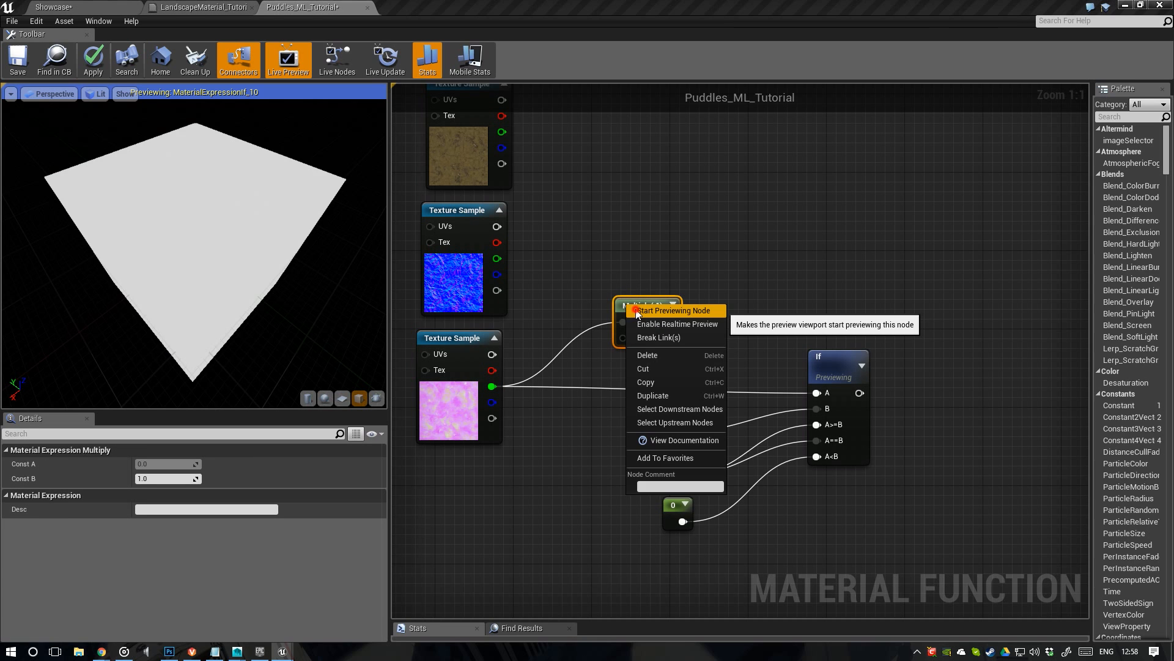
pyautogui.click(639, 307)
pyautogui.moveTo(265, 215); pyautogui.dragTo(252, 238)
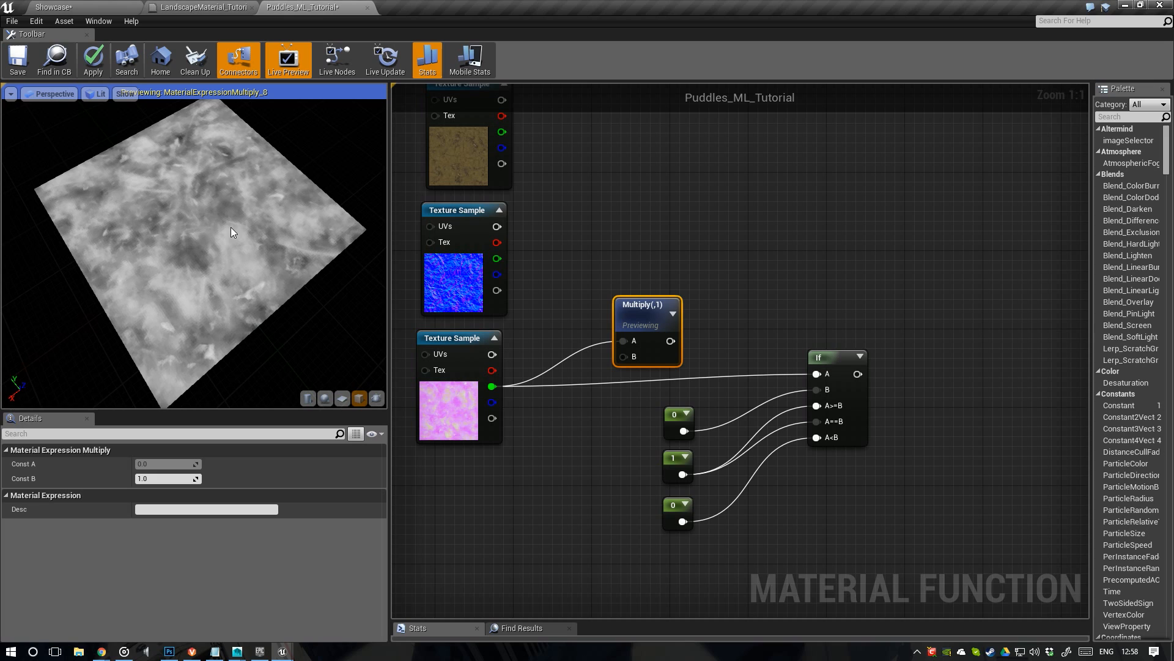
pyautogui.moveTo(203, 269); pyautogui.dragTo(225, 234)
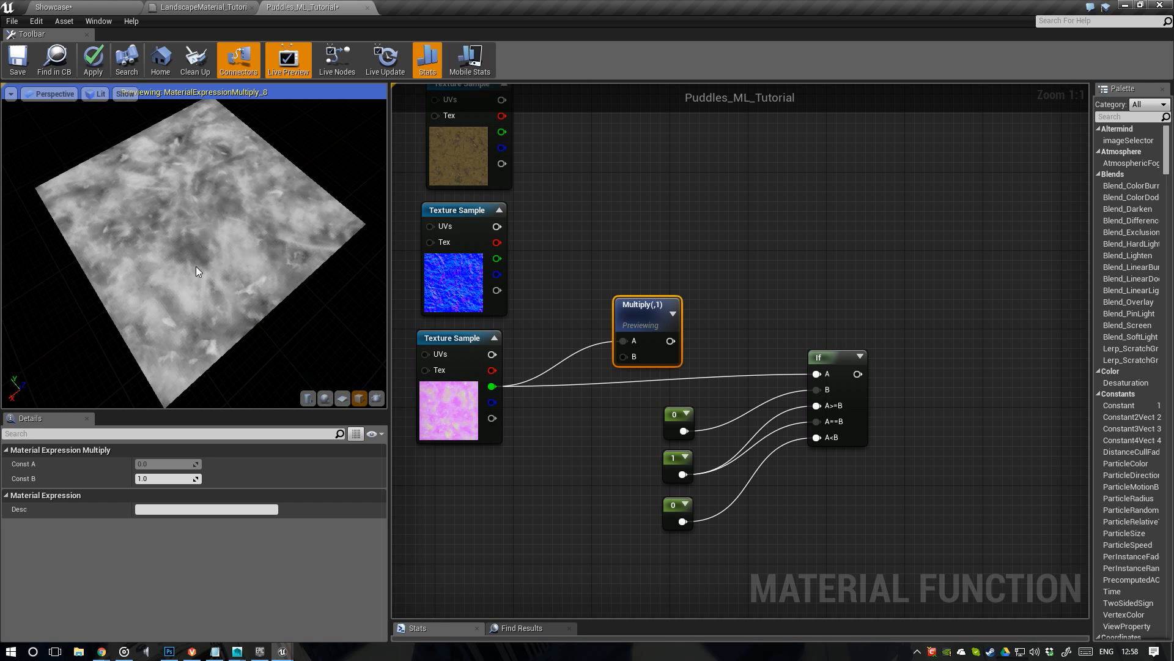
pyautogui.moveTo(196, 266); pyautogui.dragTo(169, 207)
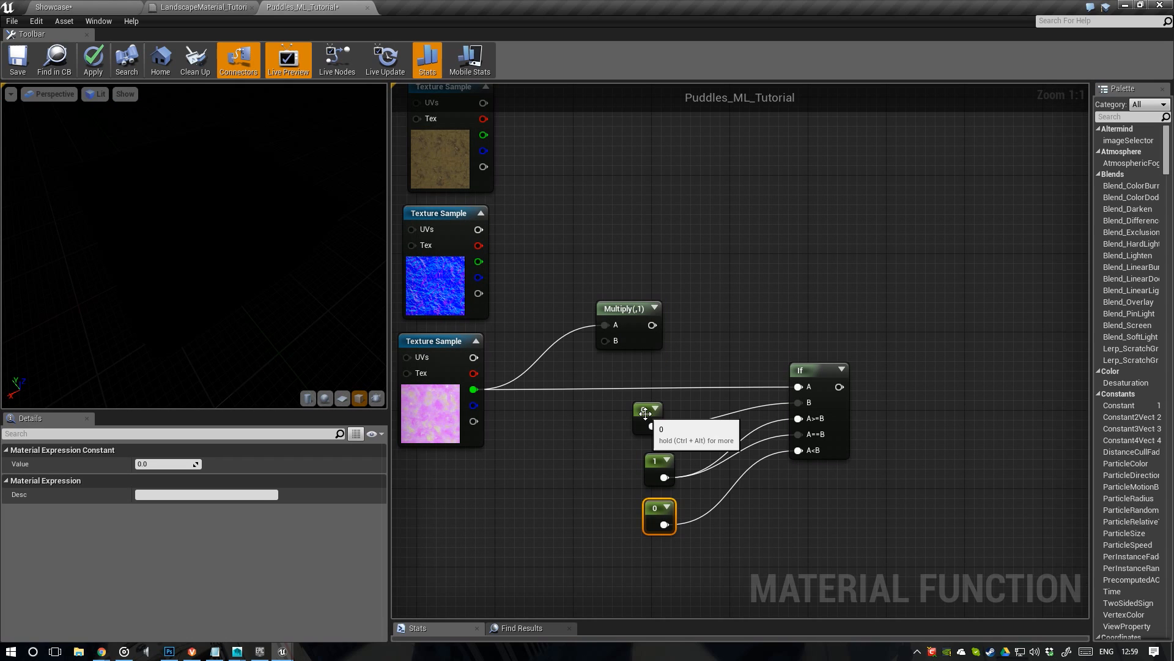
# Line up the upper constant with the other two and switch the preview back to the If node
pyautogui.moveTo(646, 418); pyautogui.dragTo(649, 418)
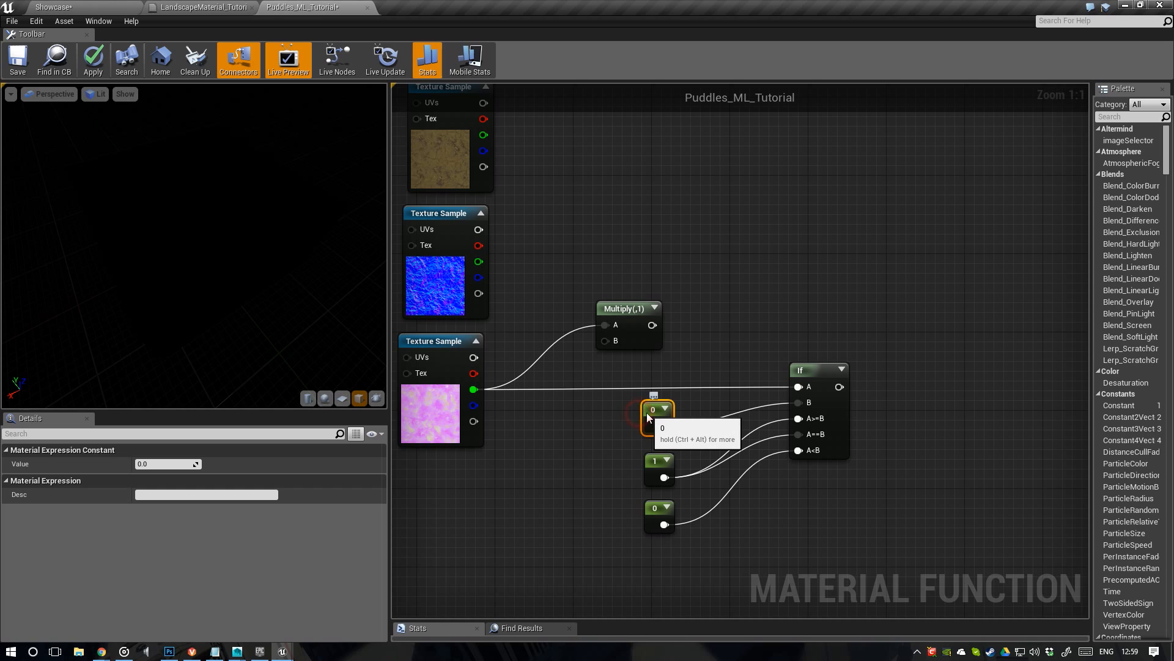
pyautogui.rightClick(831, 376)
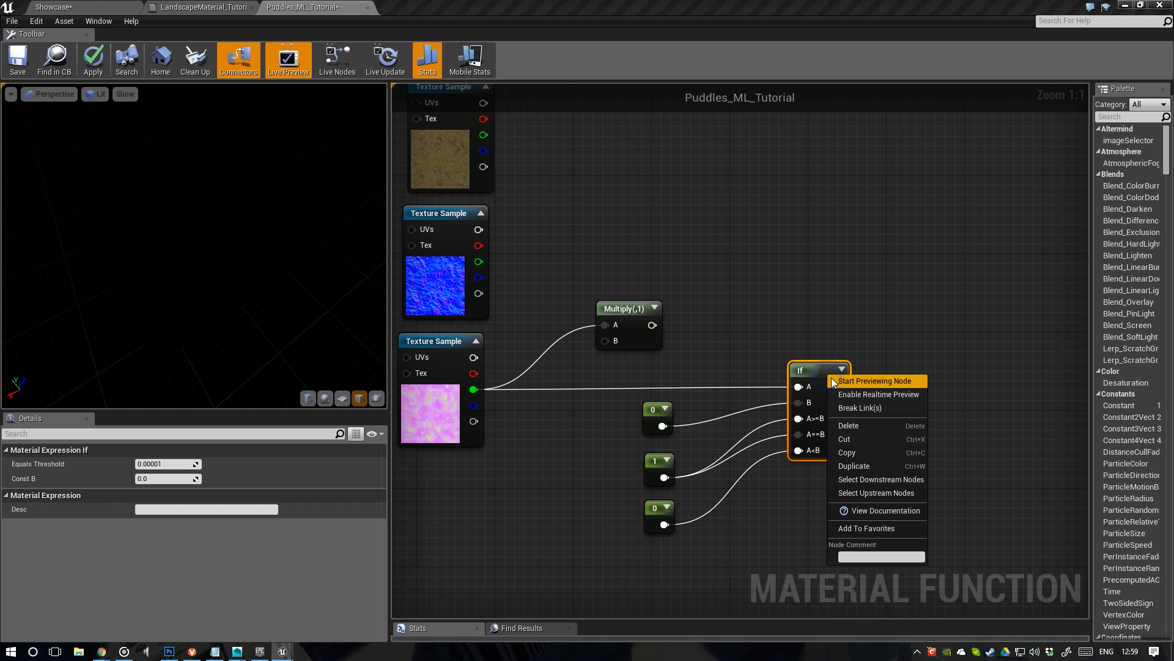
pyautogui.click(835, 381)
pyautogui.moveTo(796, 378); pyautogui.dragTo(797, 361)
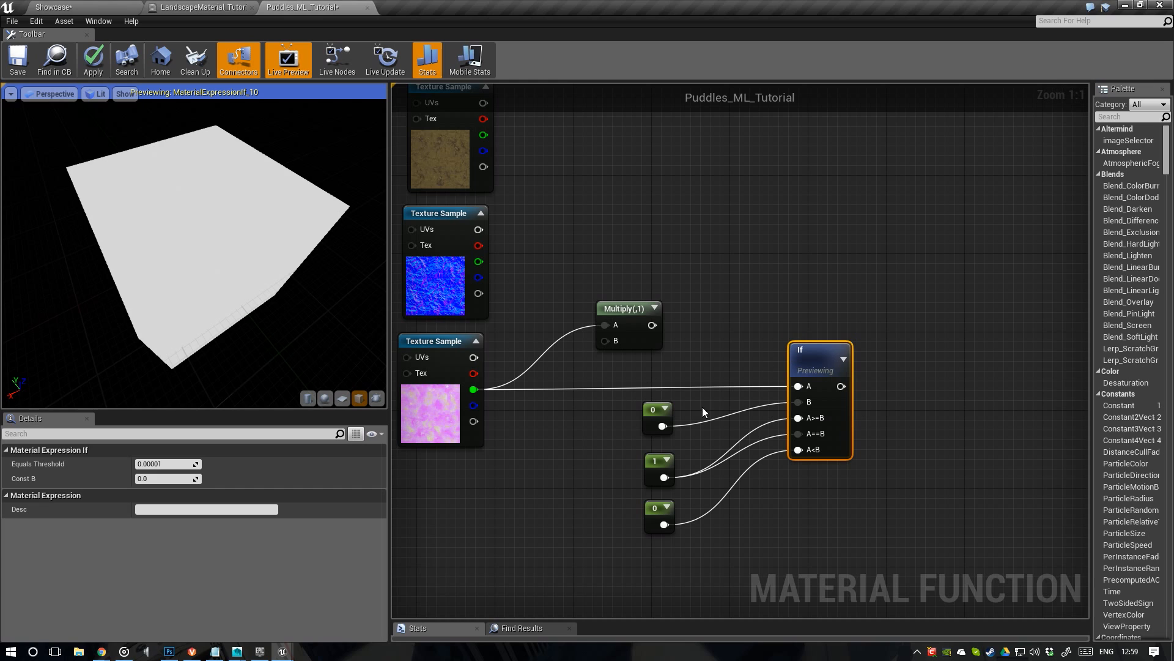
# Set the constant feeding the If node's B input to 0.25 and examine the resulting mask on the cube
pyautogui.click(653, 409)
pyautogui.click(175, 459)
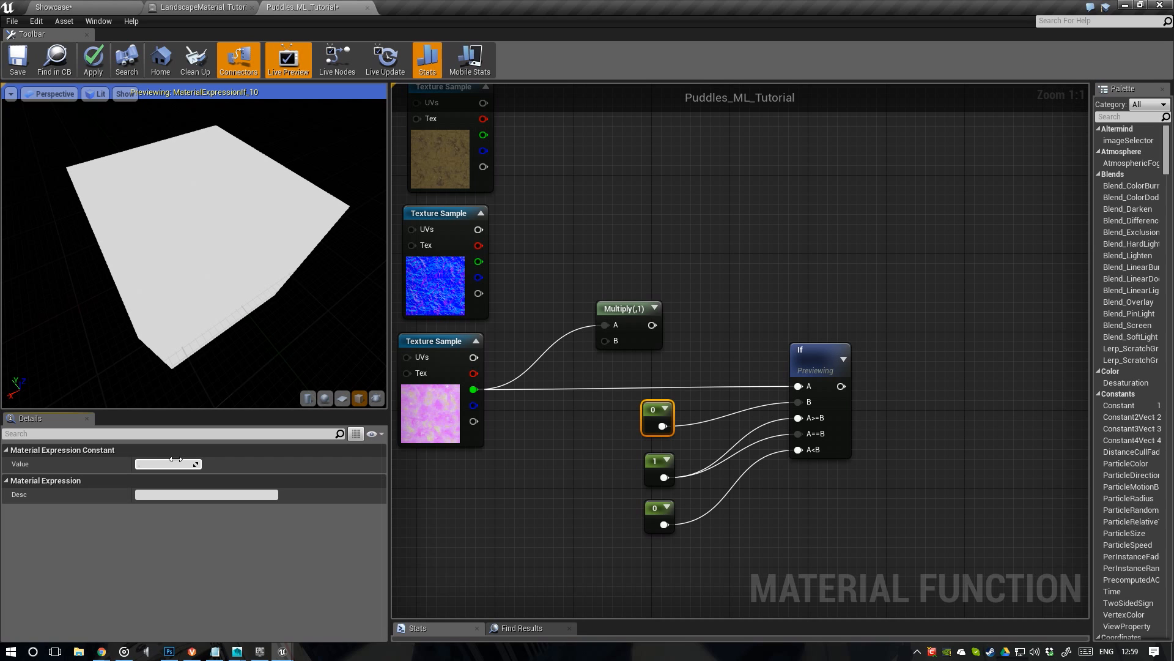
pyautogui.write('.25')
pyautogui.press('Return')
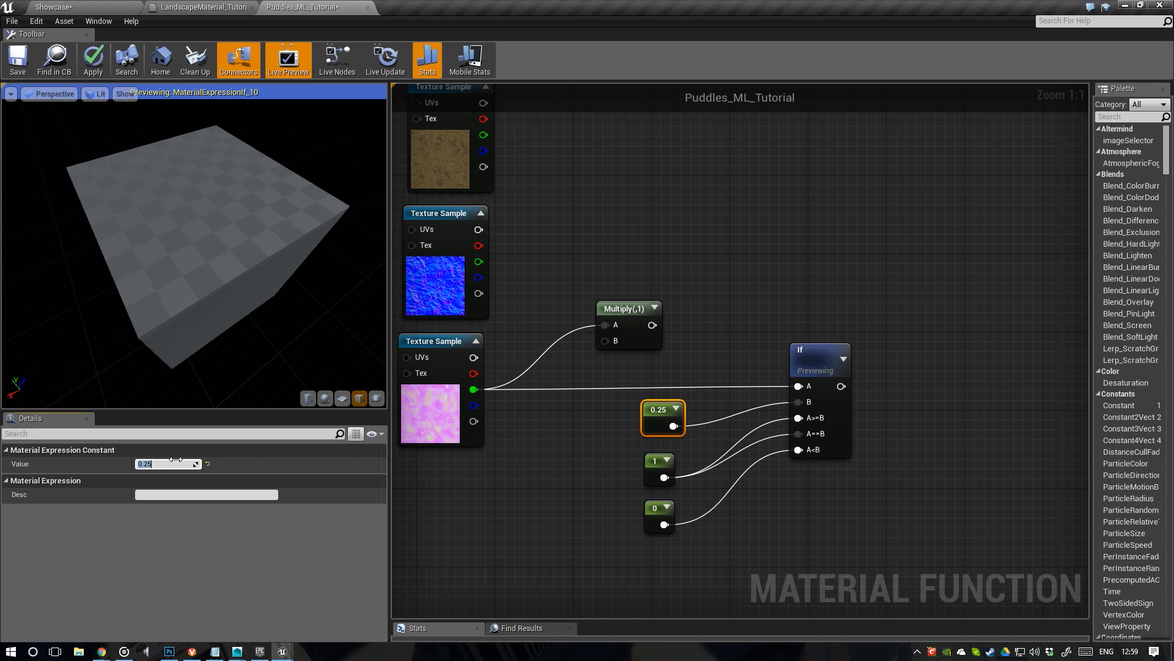
pyautogui.moveTo(210, 251); pyautogui.dragTo(269, 254)
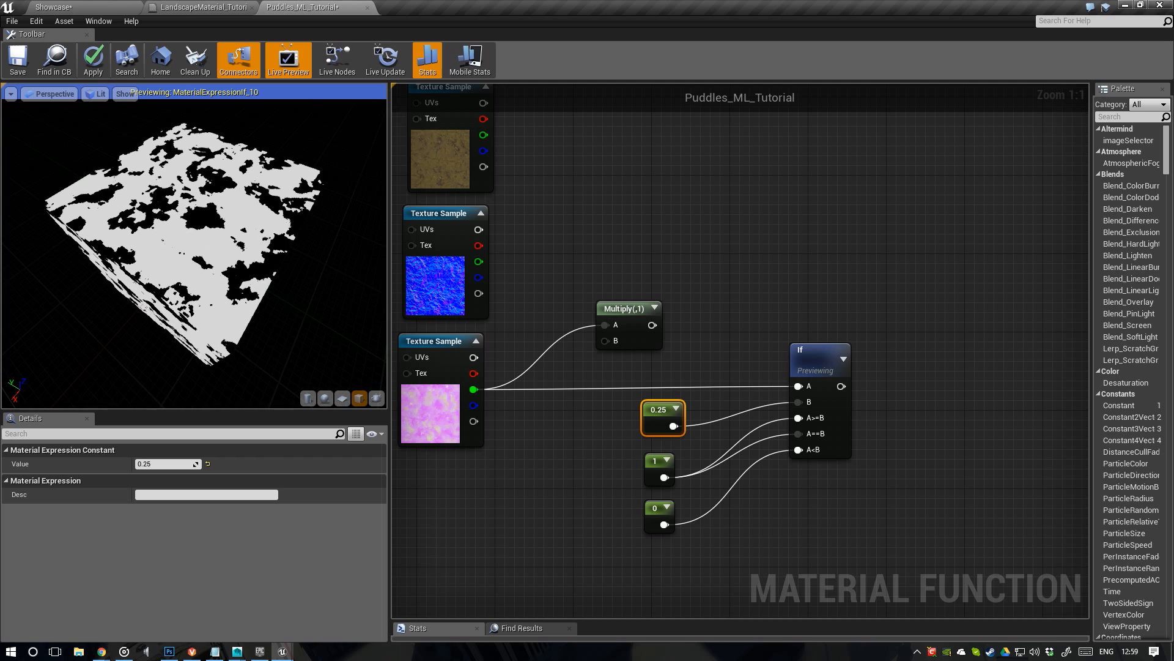
pyautogui.moveTo(211, 251); pyautogui.dragTo(210, 196, button='right')
pyautogui.moveTo(221, 215); pyautogui.dragTo(190, 232)
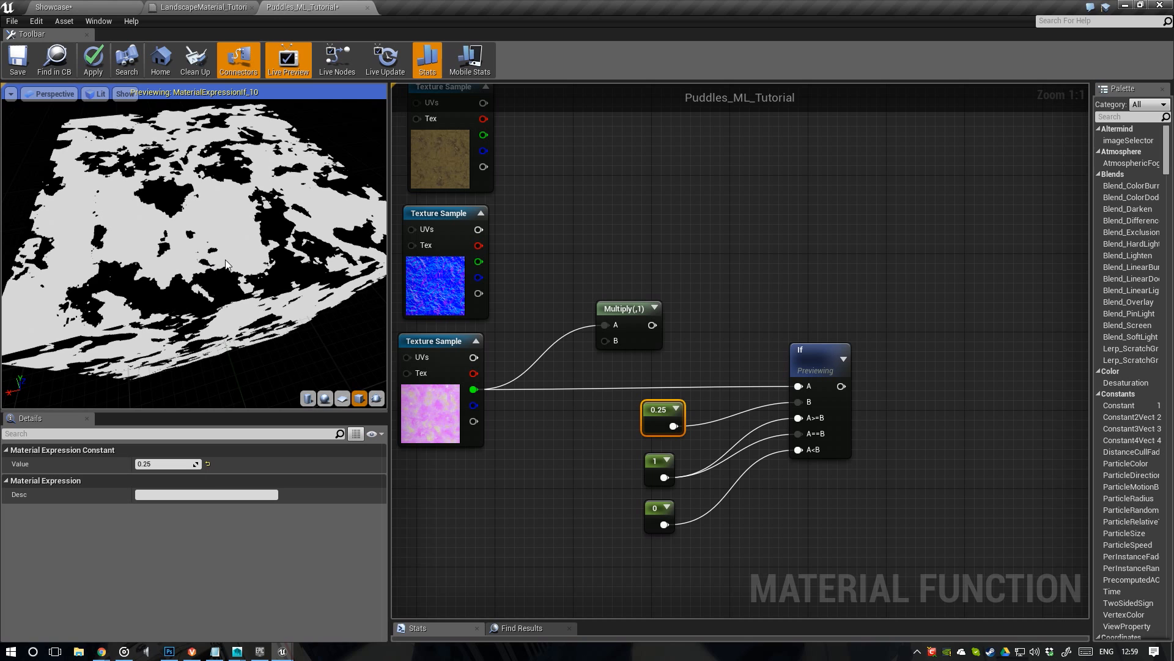
pyautogui.moveTo(195, 245); pyautogui.dragTo(185, 354)
# Try 0.5 and 1 for the constant feeding the If node's B input, and return it to 0
pyautogui.click(166, 464)
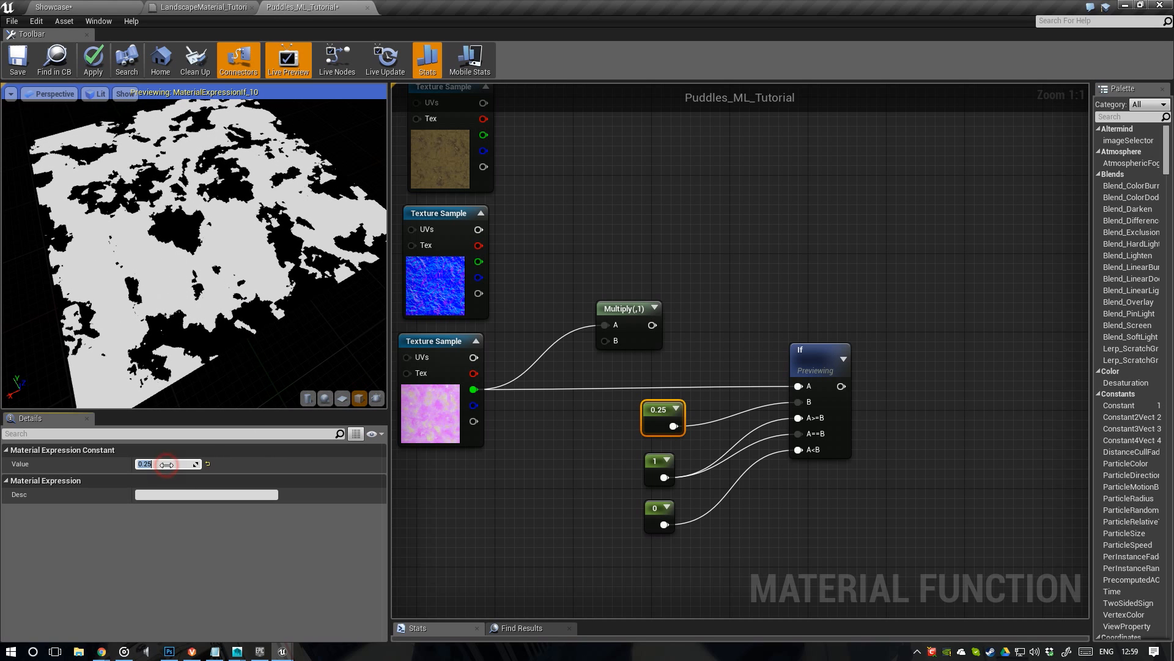
pyautogui.write('0.5')
pyautogui.press('Return')
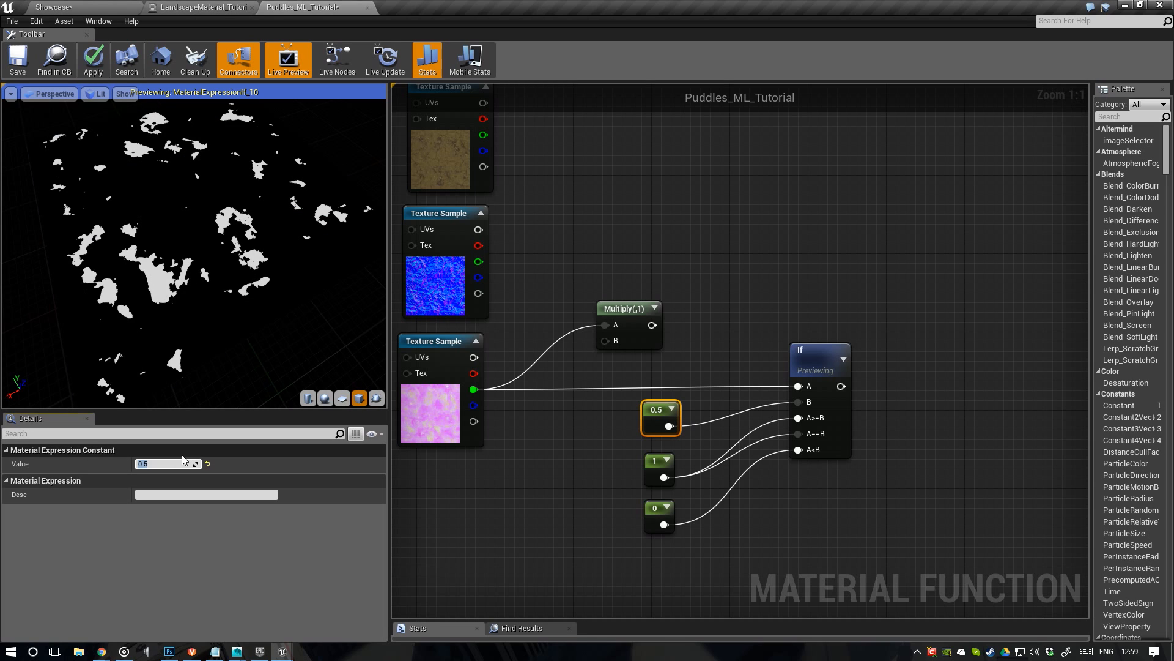
pyautogui.write('1')
pyautogui.press('Return')
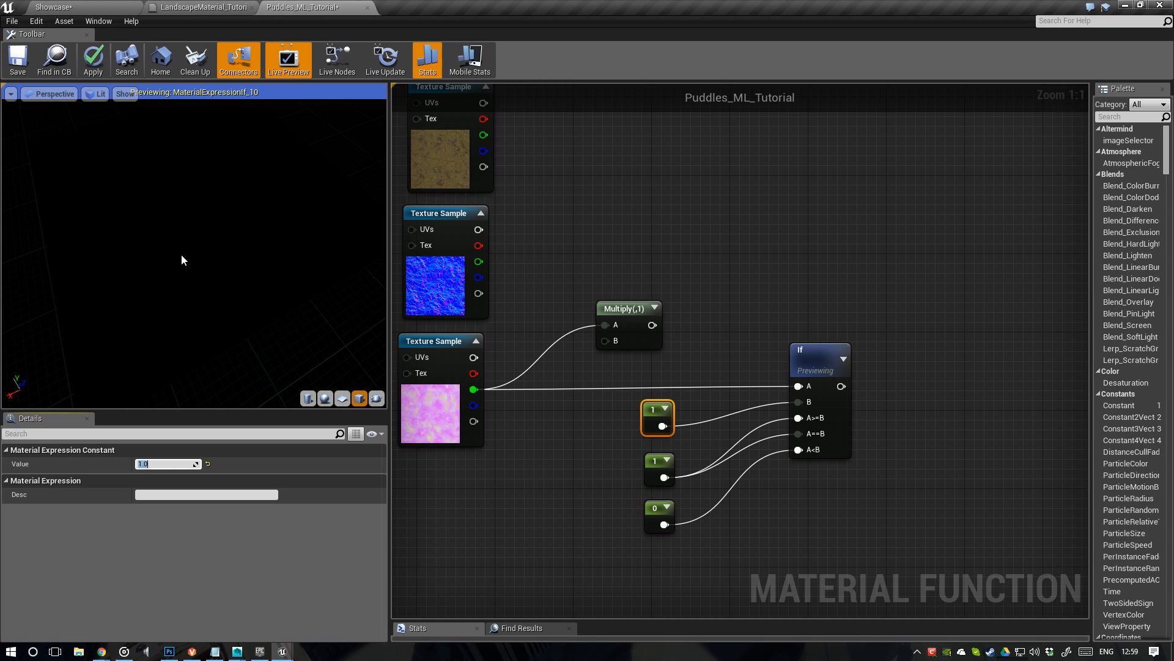
pyautogui.write('0')
pyautogui.press('Return')
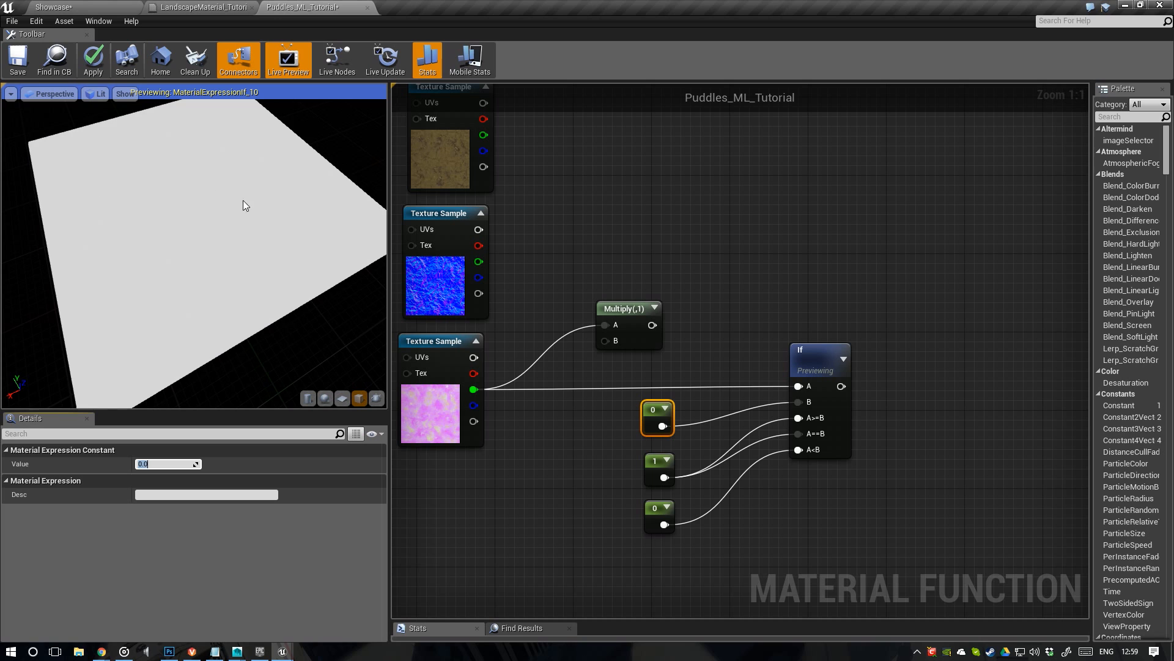
# Set the constant feeding the If node's B input to 0.25 and examine the puddle mask on the cube
pyautogui.write('.25')
pyautogui.press('Return')
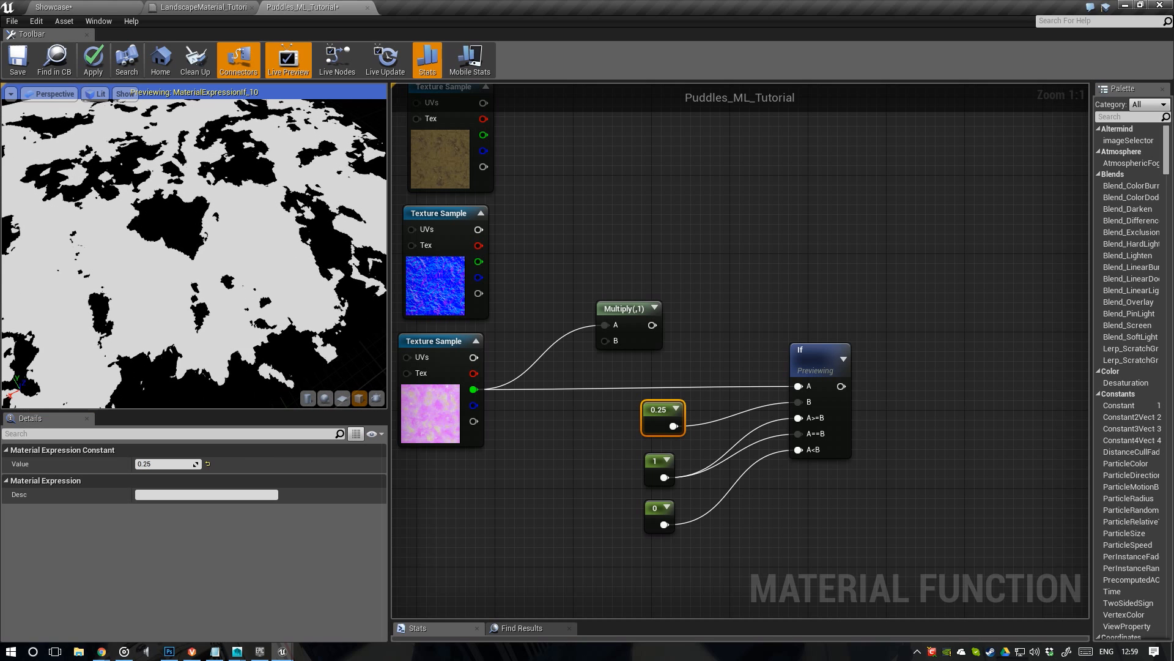
pyautogui.moveTo(257, 166); pyautogui.dragTo(239, 166)
pyautogui.moveTo(711, 331); pyautogui.dragTo(711, 356, button='right')
pyautogui.moveTo(160, 202); pyautogui.dragTo(164, 209)
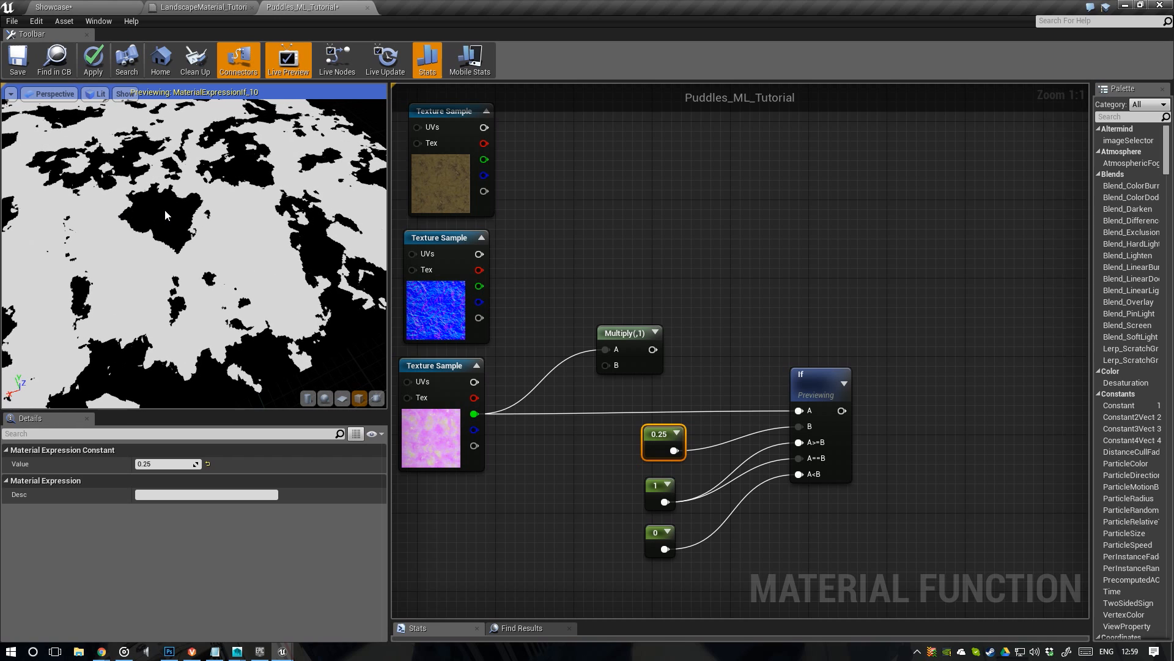
pyautogui.scroll(-3, 191, 238)
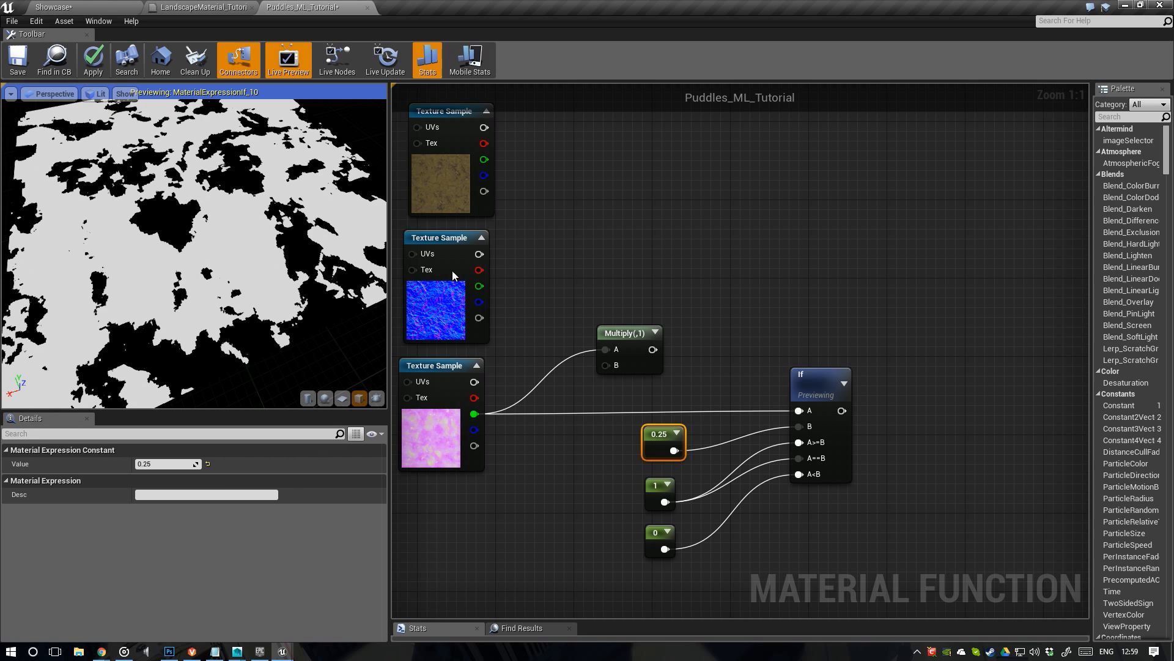
# Delete the unused Multiply node and move the If node with its constants lower in the graph
pyautogui.moveTo(784, 308); pyautogui.dragTo(754, 299, button='right')
pyautogui.click(618, 324)
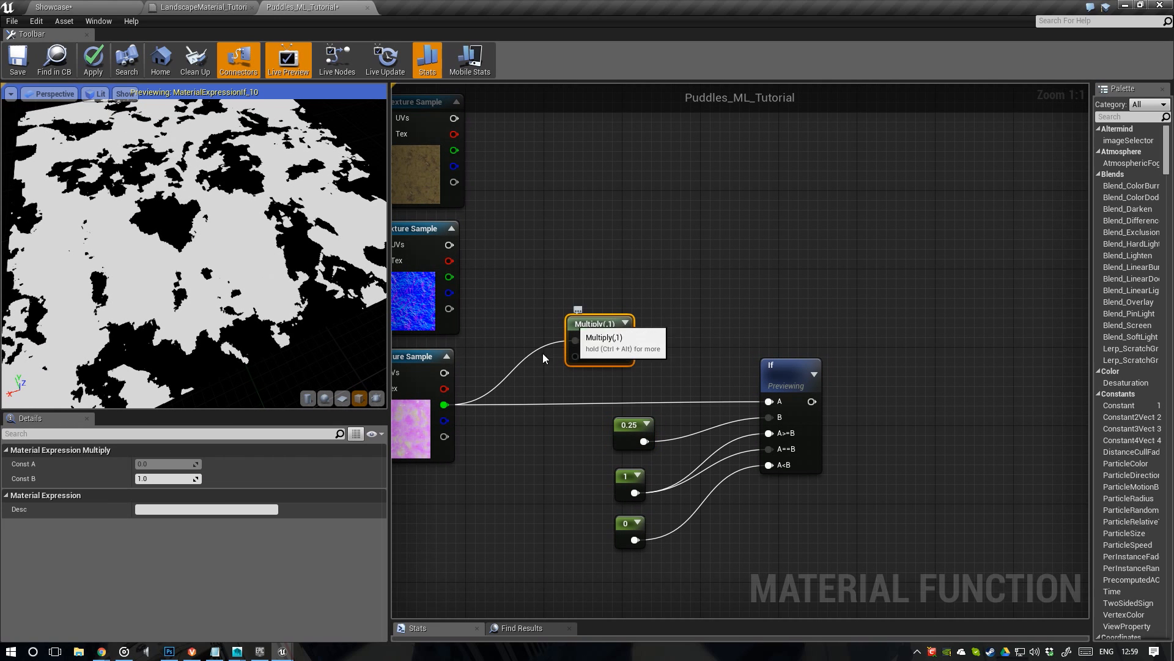
pyautogui.moveTo(599, 334)
pyautogui.mouseDown(button='right')
pyautogui.moveTo(662, 327)
pyautogui.moveTo(597, 332)
pyautogui.mouseUp(button='right')
pyautogui.press('Delete')
pyautogui.moveTo(601, 338); pyautogui.dragTo(841, 549)
pyautogui.moveTo(807, 361); pyautogui.dragTo(747, 411)
pyautogui.click(597, 356)
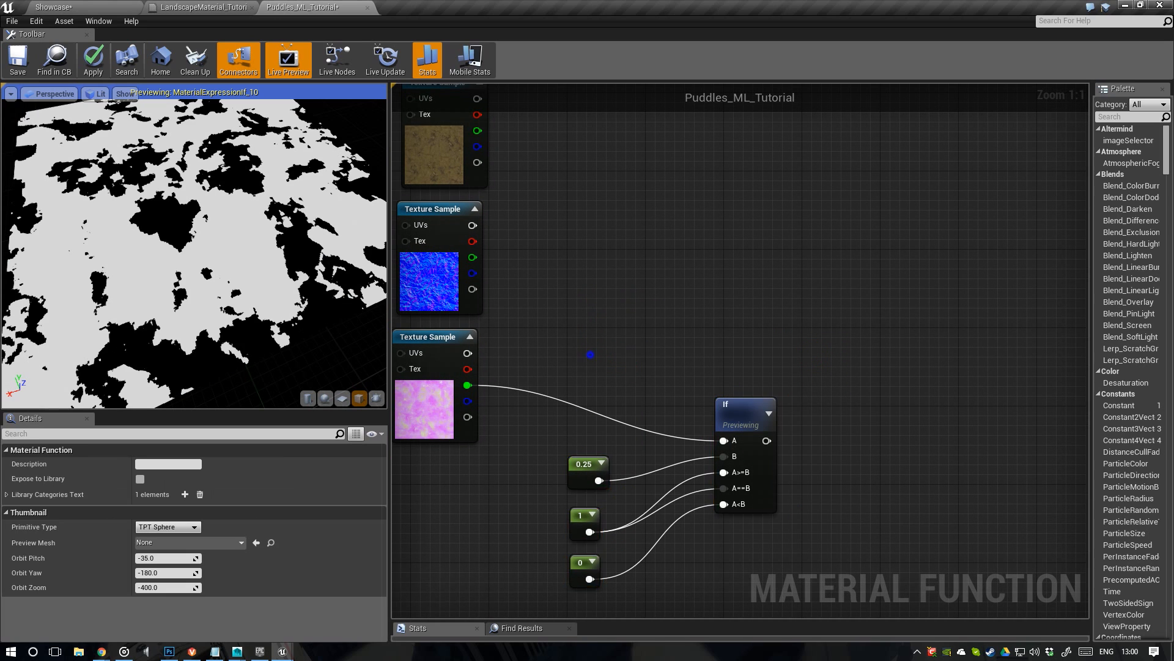
# Convert the 0.25 constant to a scalar parameter named PuddleSize
pyautogui.moveTo(591, 354); pyautogui.dragTo(677, 307, button='right')
pyautogui.click(654, 426)
pyautogui.moveTo(653, 425); pyautogui.dragTo(520, 436)
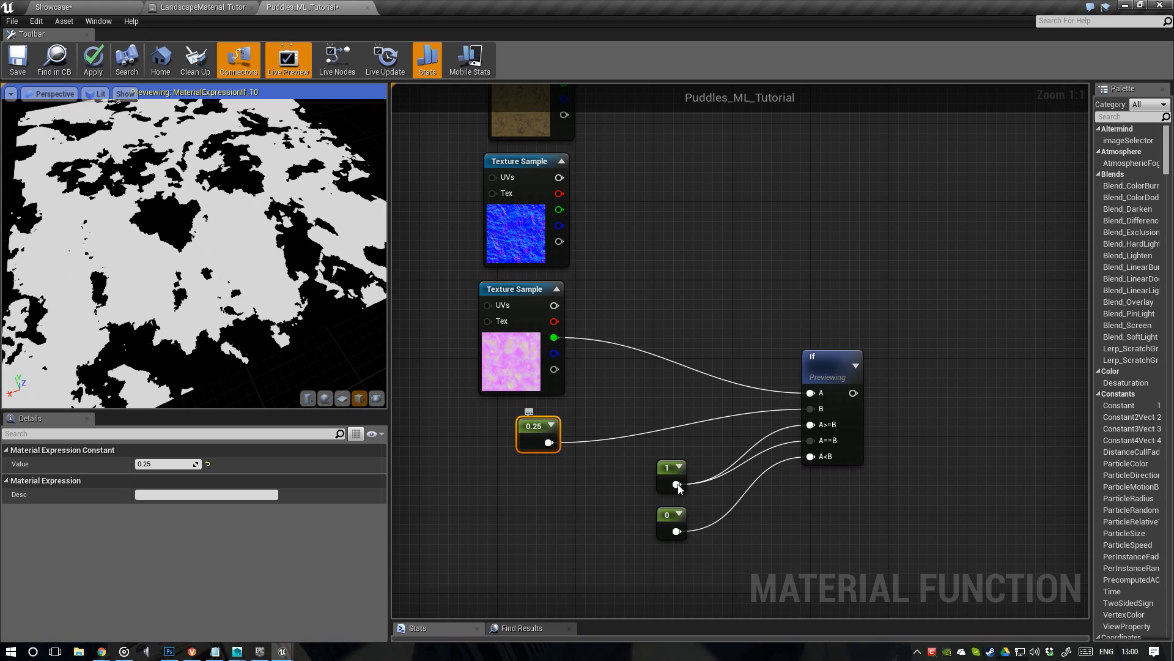
pyautogui.rightClick(528, 430)
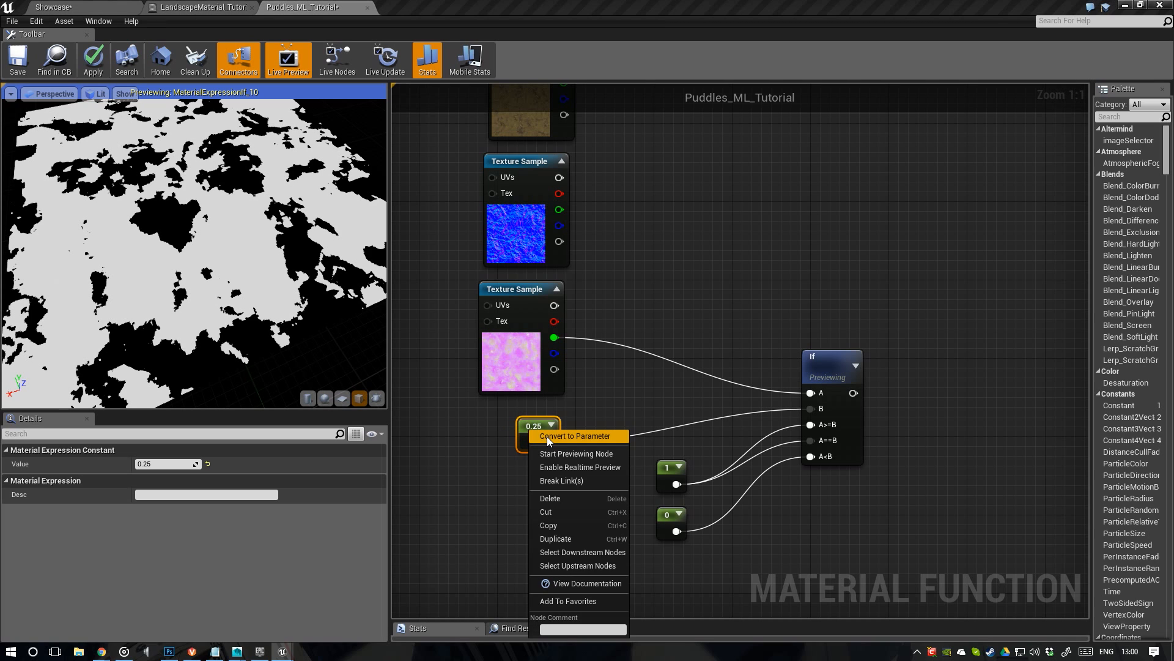
pyautogui.click(547, 435)
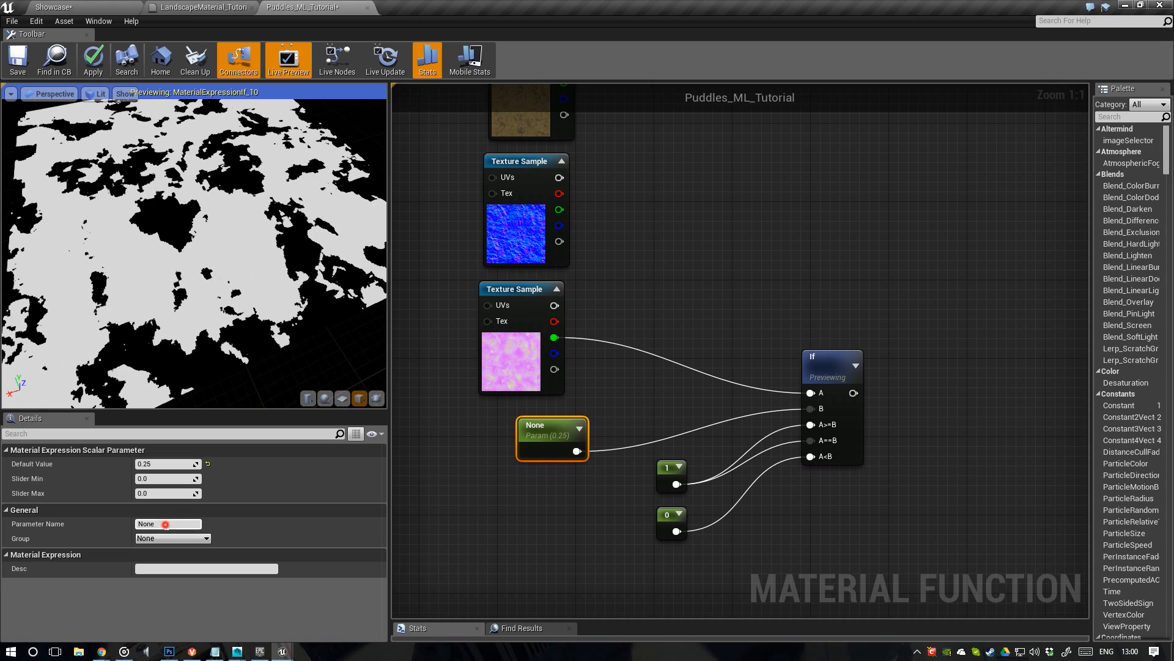
pyautogui.click(167, 524)
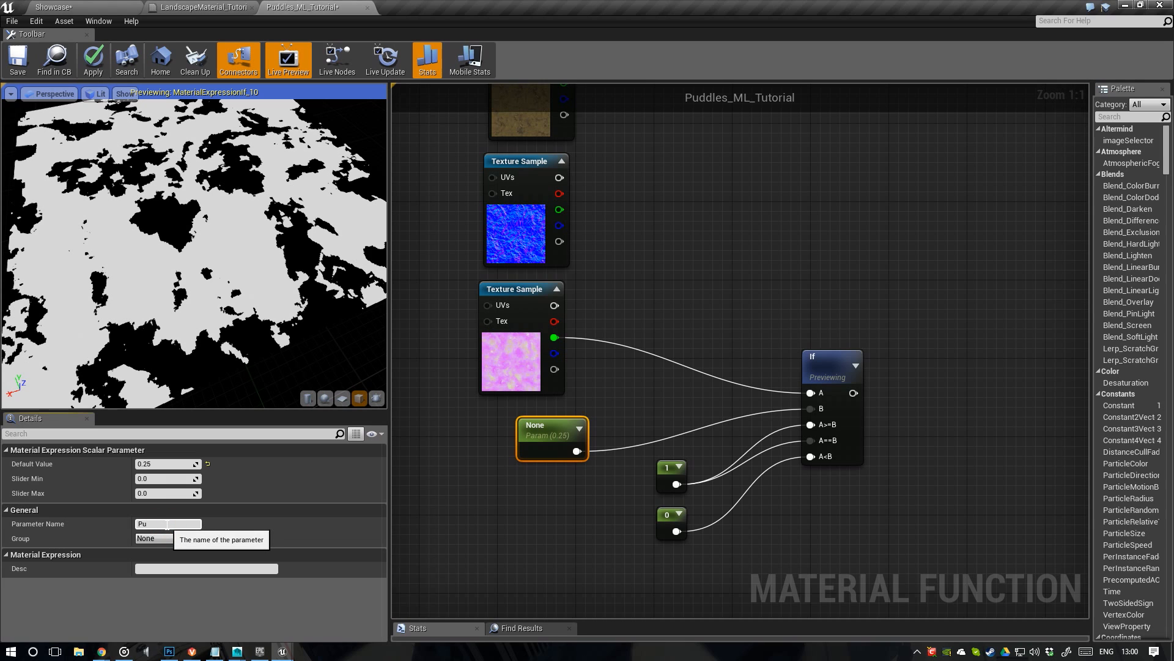
pyautogui.press('Return')
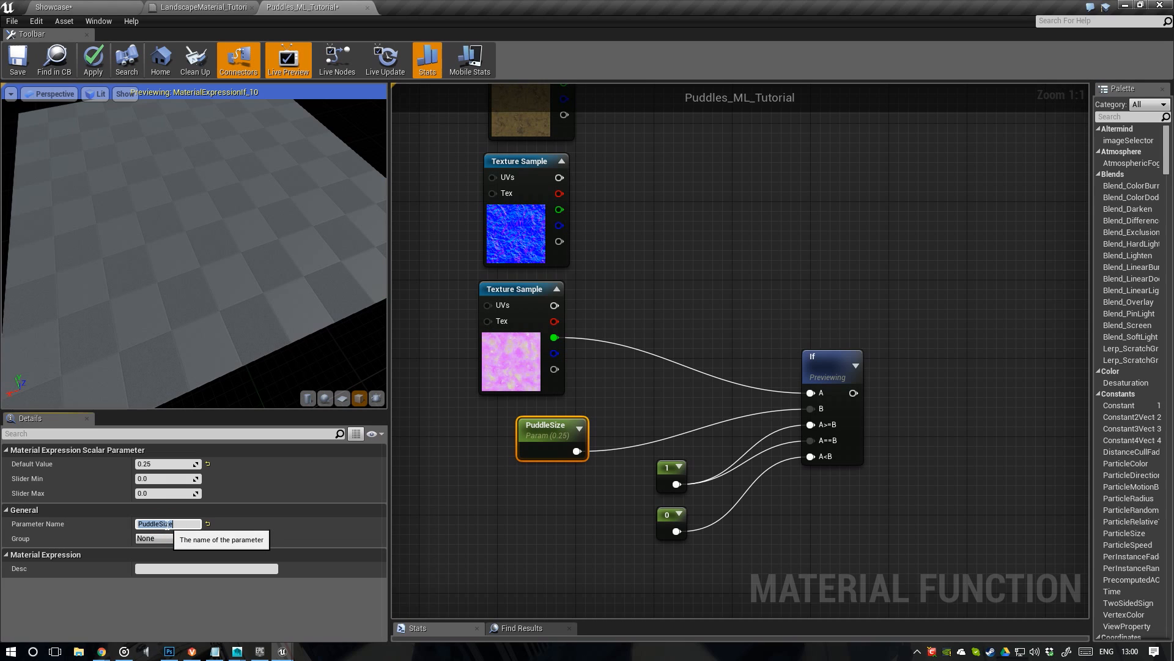
# Arrange the PuddleSize parameter and the 1 and 0 constants compactly beside the If node, checking the mask on the cube
pyautogui.moveTo(548, 446); pyautogui.dragTo(653, 424)
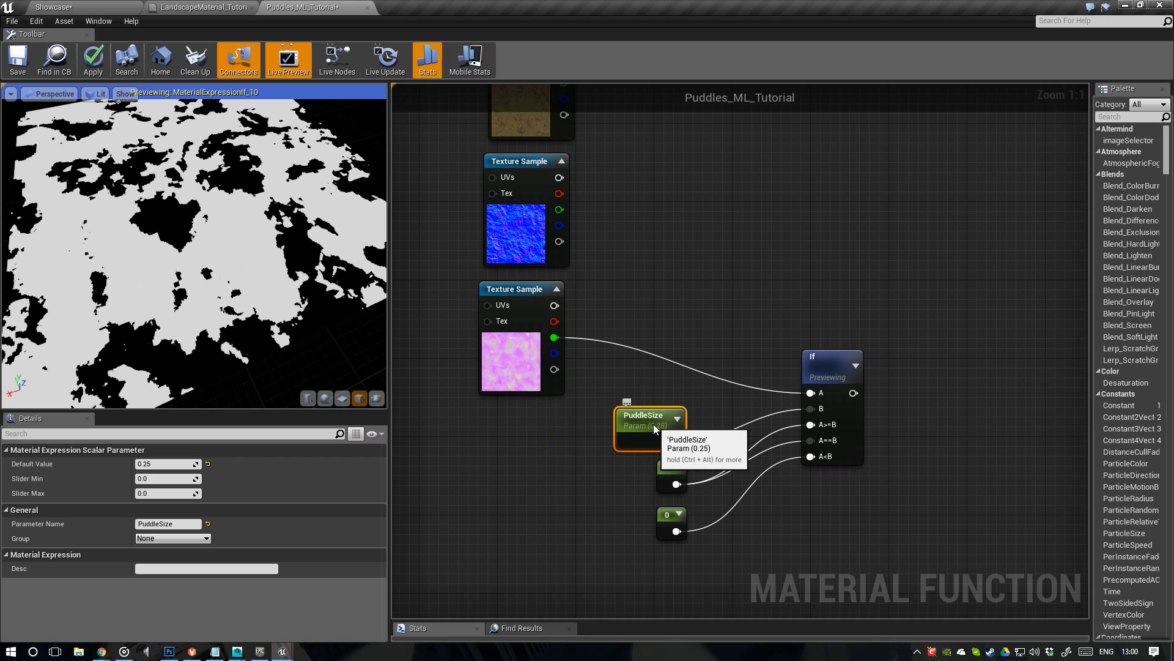
pyautogui.moveTo(731, 480); pyautogui.dragTo(669, 519, button='right')
pyautogui.moveTo(661, 582); pyautogui.dragTo(616, 512)
pyautogui.moveTo(675, 519); pyautogui.dragTo(642, 526, button='right')
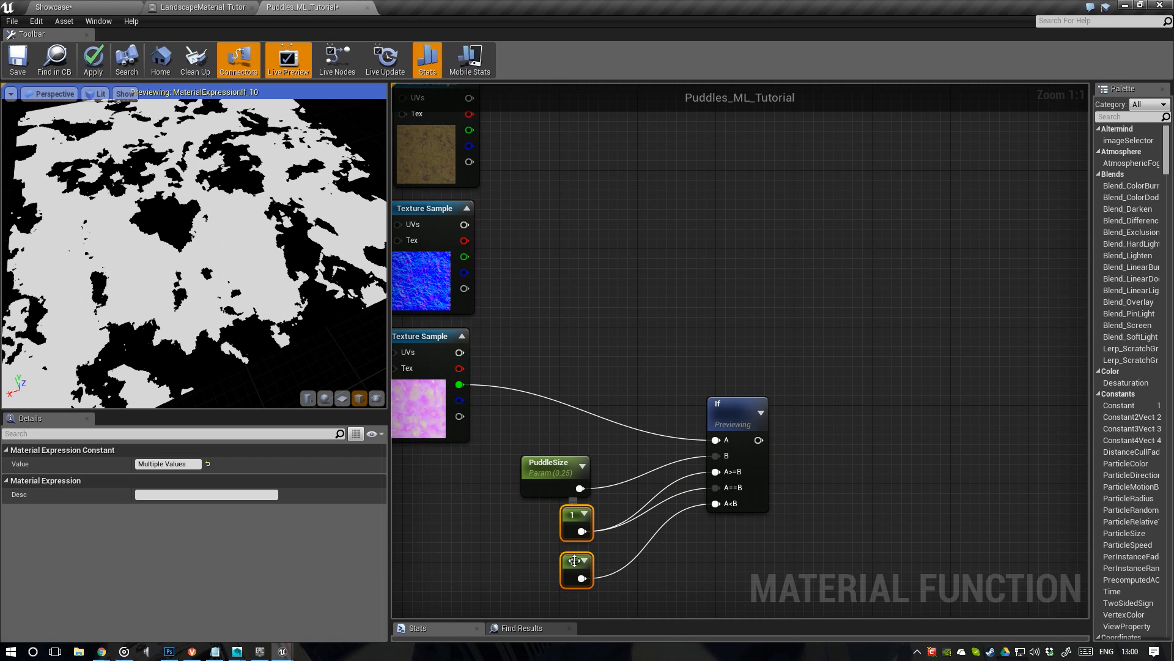
pyautogui.moveTo(164, 218); pyautogui.dragTo(198, 208)
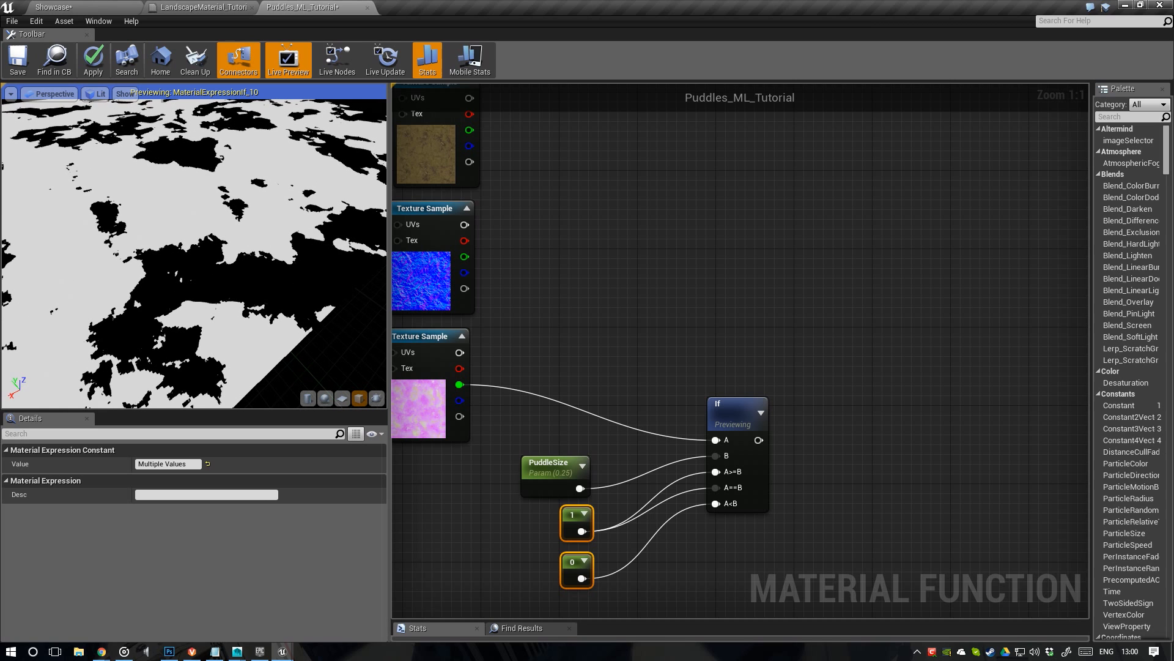
pyautogui.moveTo(198, 208); pyautogui.dragTo(198, 275, button='right')
pyautogui.moveTo(197, 245); pyautogui.dragTo(229, 232)
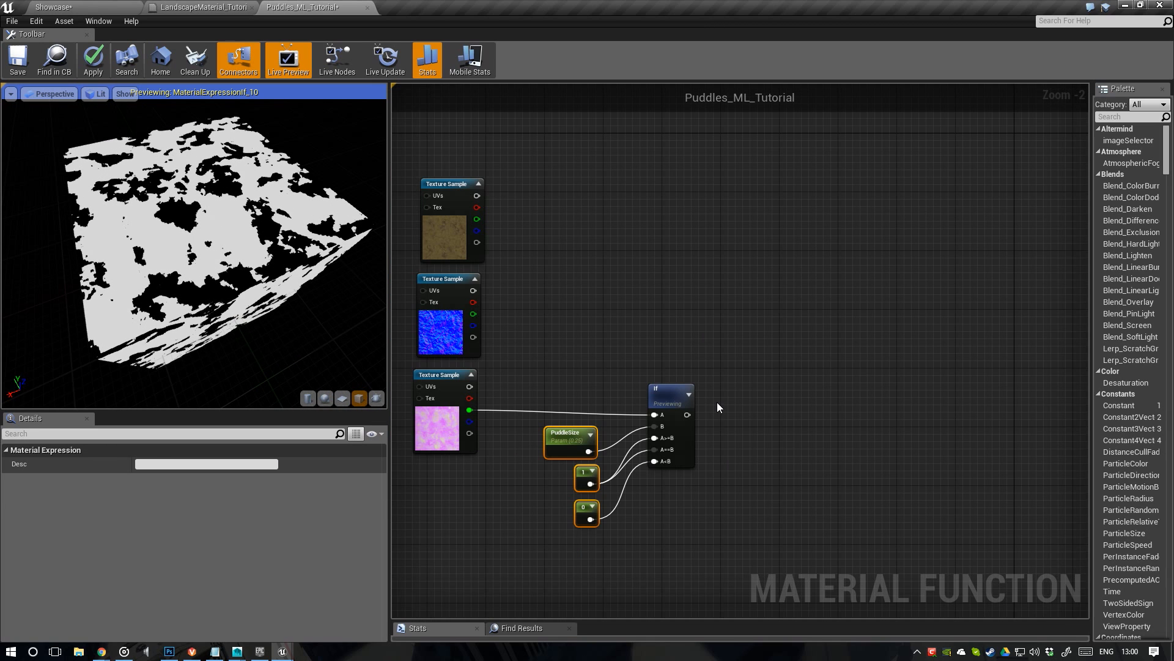
pyautogui.moveTo(717, 401); pyautogui.dragTo(650, 390, button='right')
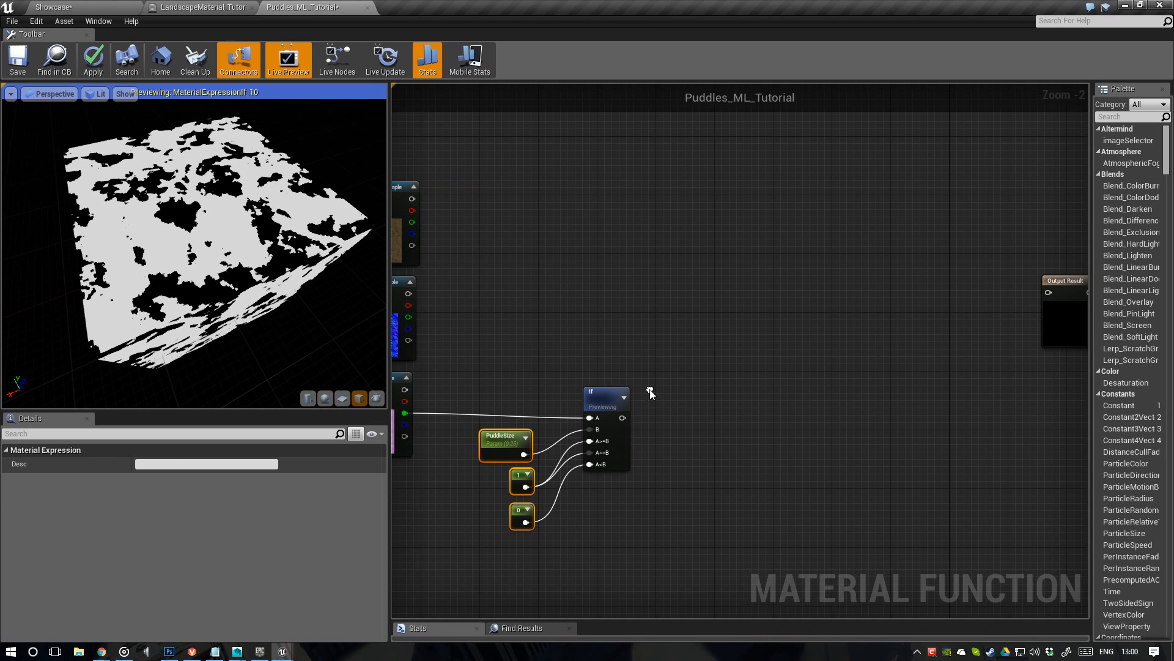
pyautogui.click(602, 403)
pyautogui.moveTo(570, 338); pyautogui.dragTo(519, 354, button='right')
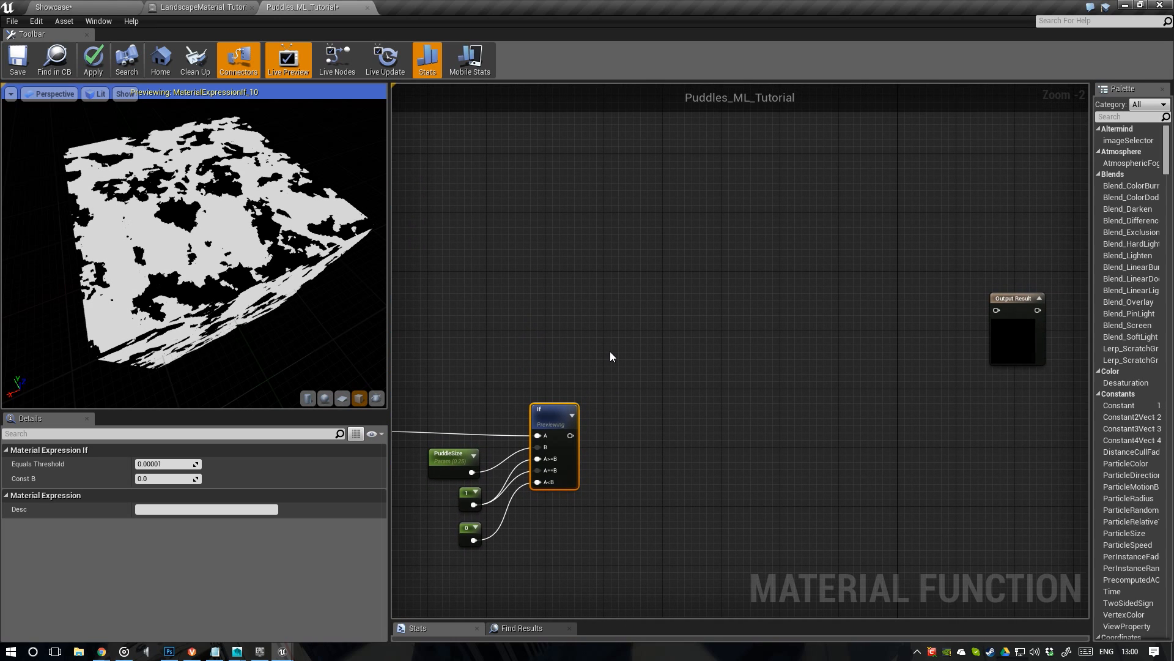
pyautogui.moveTo(611, 362); pyautogui.dragTo(691, 369, button='right')
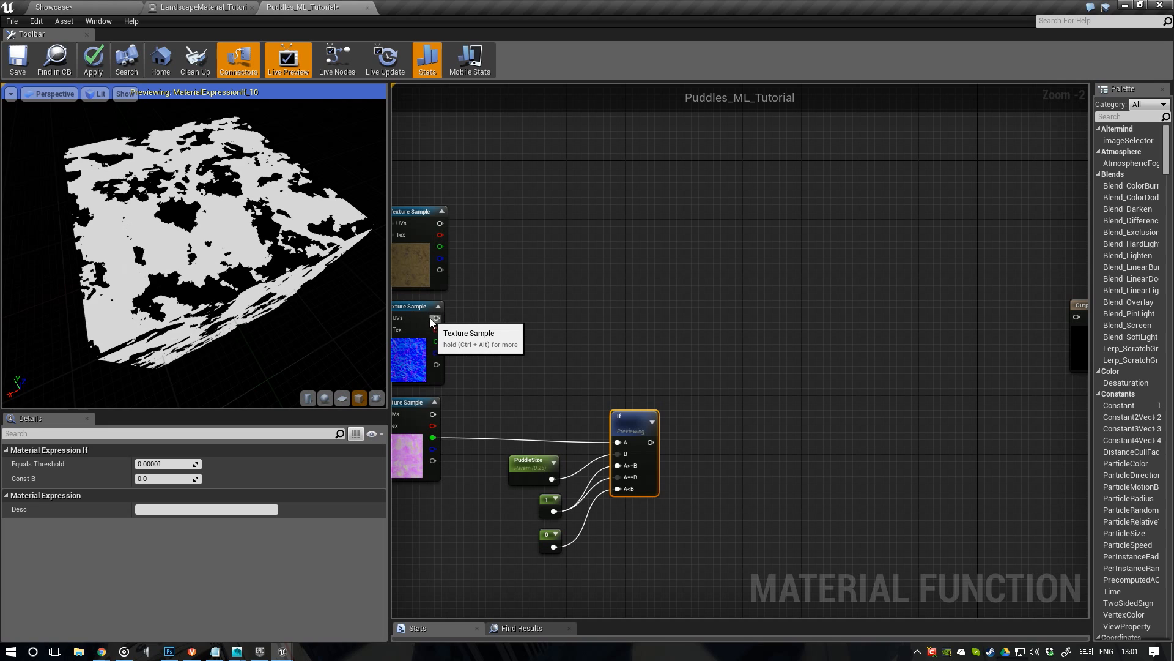
# Add a LinearInterpolate node from the ForestMud_Normal texture's RGB output and move that connection to the Lerp's B input
pyautogui.moveTo(431, 318); pyautogui.dragTo(758, 319)
pyautogui.write('lerp')
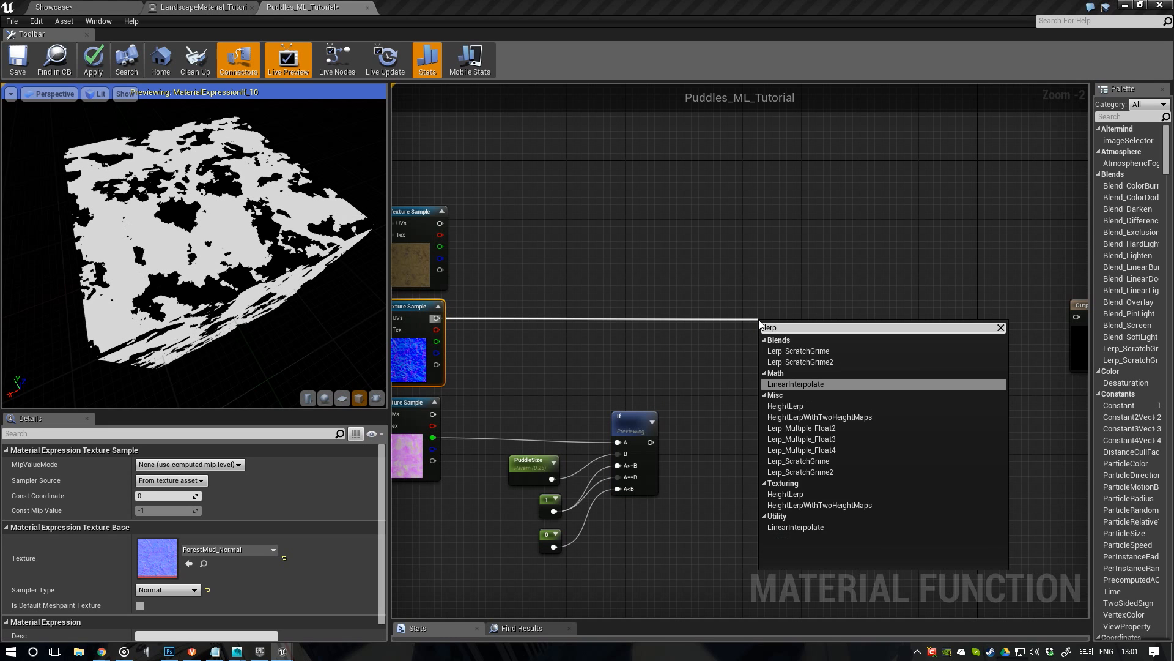
pyautogui.press('Return')
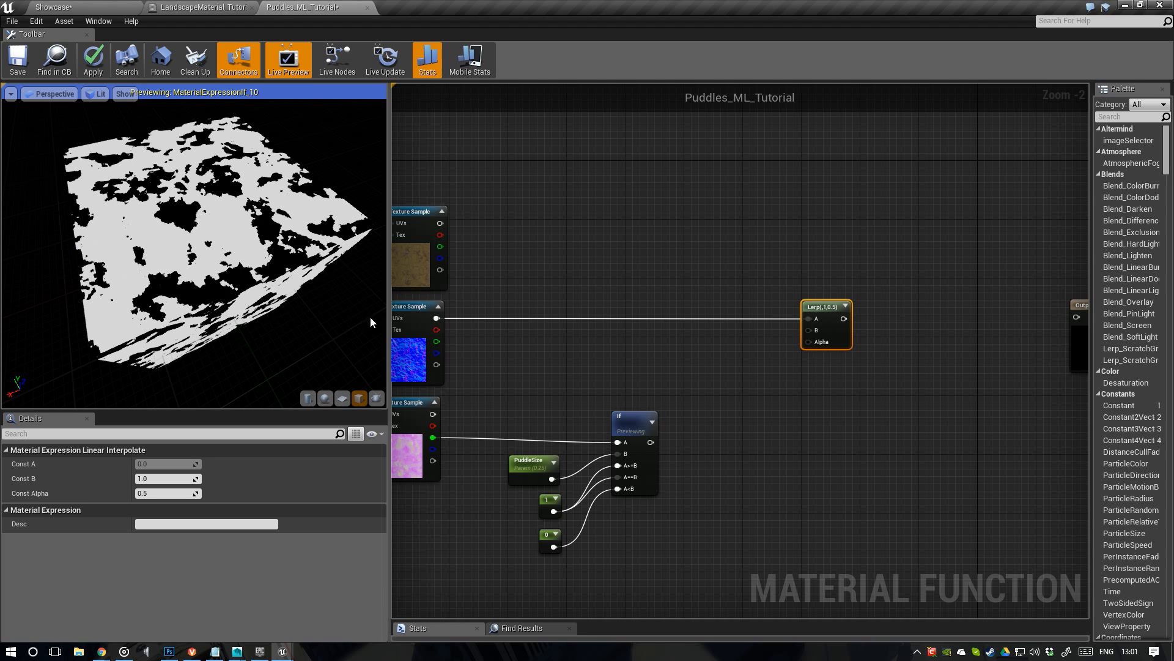
pyautogui.keyDown('ctrl'); pyautogui.moveTo(808, 319); pyautogui.dragTo(809, 330); pyautogui.keyUp('ctrl')
pyautogui.moveTo(809, 330); pyautogui.dragTo(797, 353, button='right')
pyautogui.moveTo(796, 353); pyautogui.dragTo(800, 339)
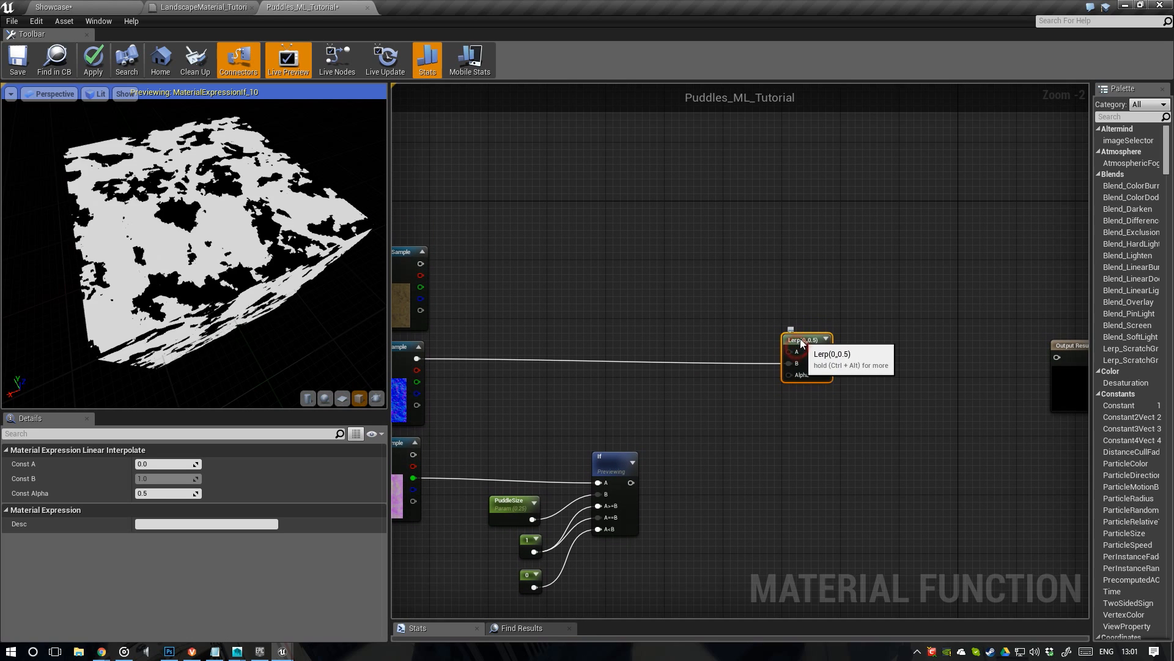
# Add a Constant3Vector node and place it above and before the Lerp node
pyautogui.click(665, 301)
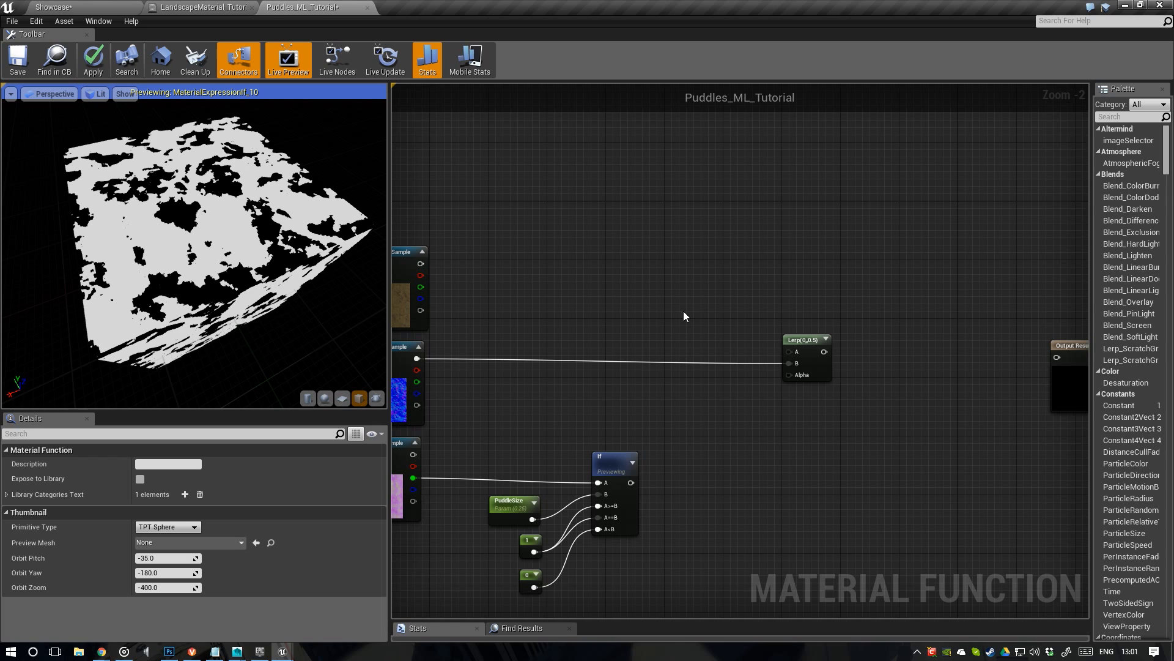
pyautogui.click(677, 309)
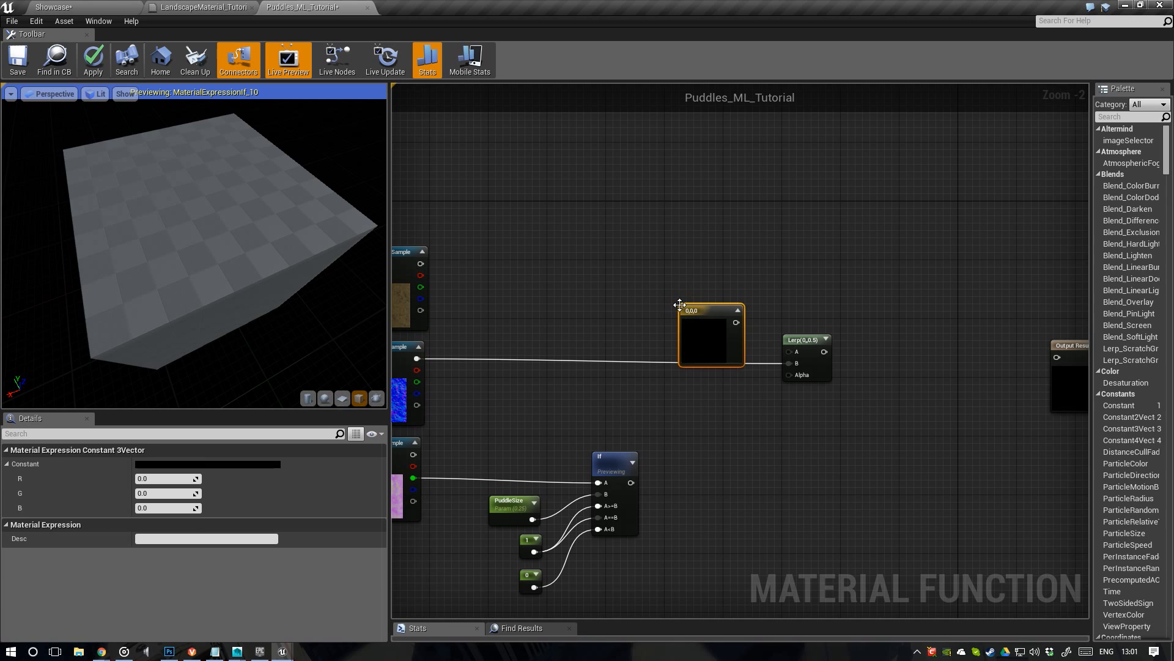
pyautogui.scroll(1, 734, 306)
pyautogui.moveTo(717, 308); pyautogui.dragTo(726, 291)
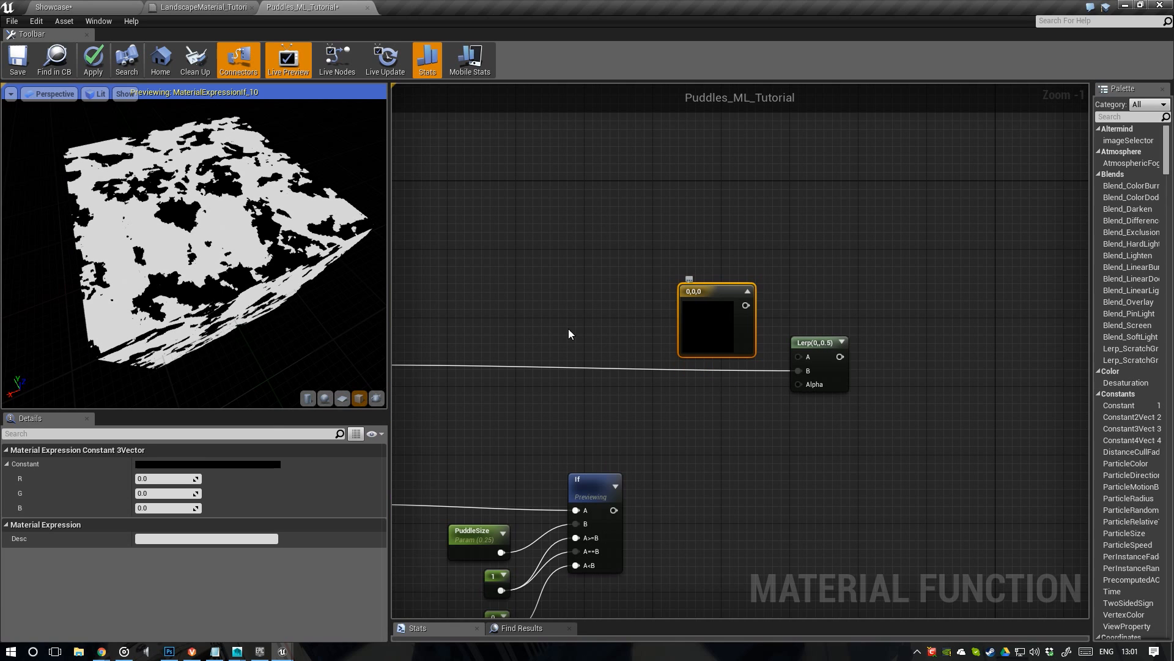
# Set the Constant3Vector colour to R 0.5, G 0.5, B 1 as a flat normal
pyautogui.click(246, 463)
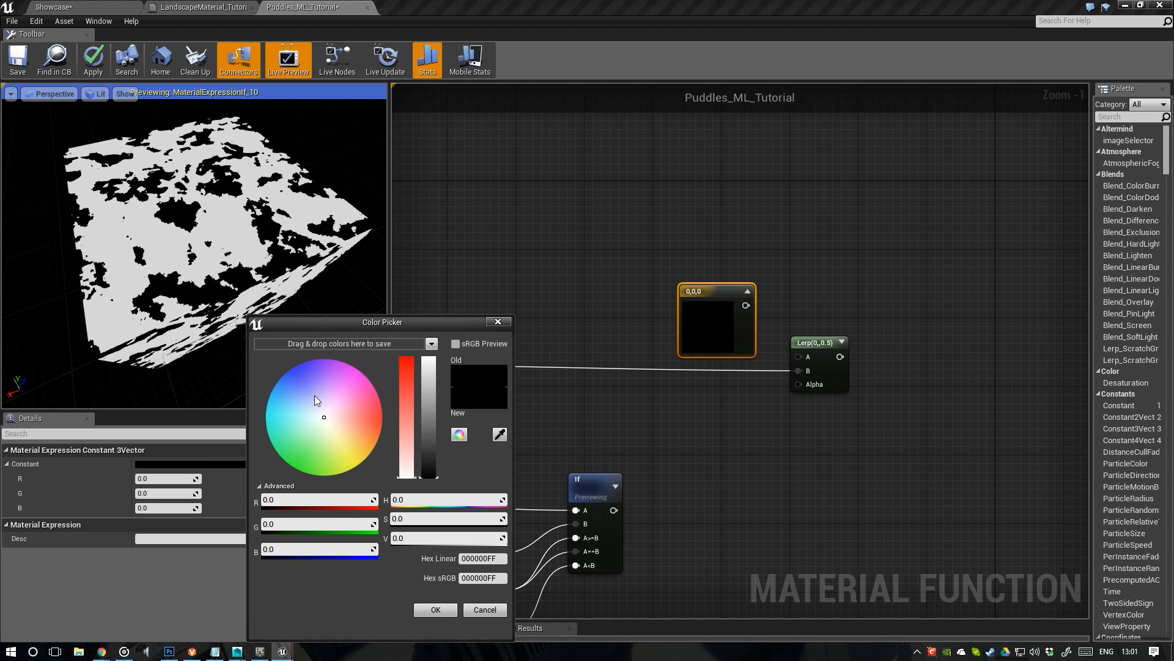
pyautogui.click(319, 496)
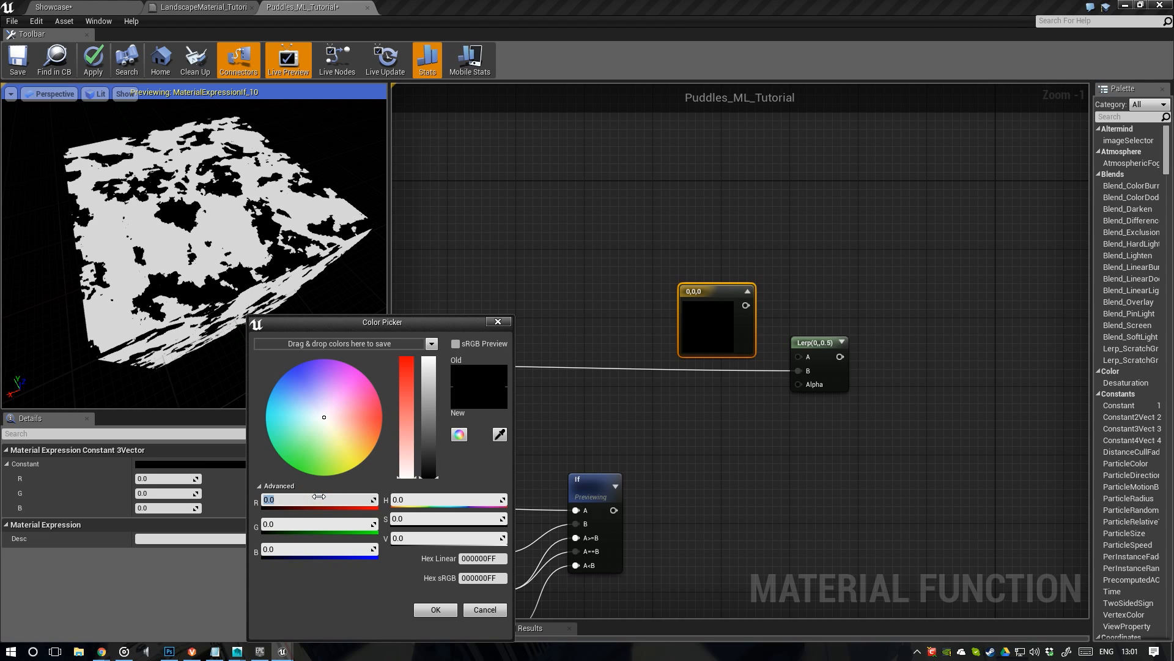
pyautogui.write('.5')
pyautogui.press('Tab')
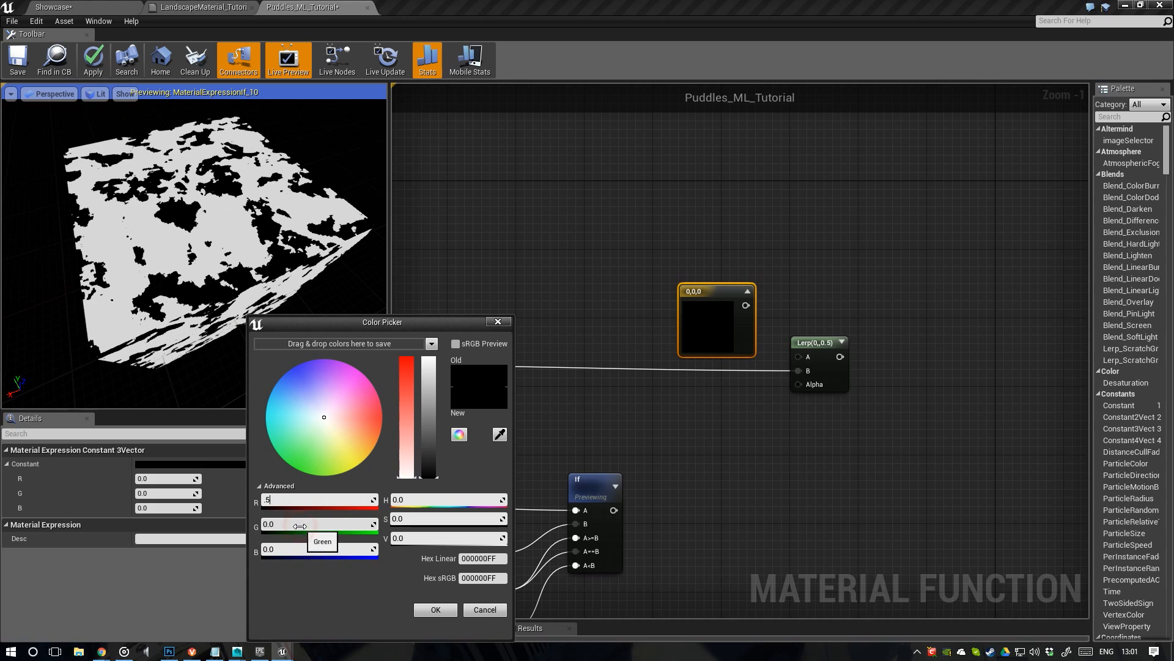
pyautogui.write('.5')
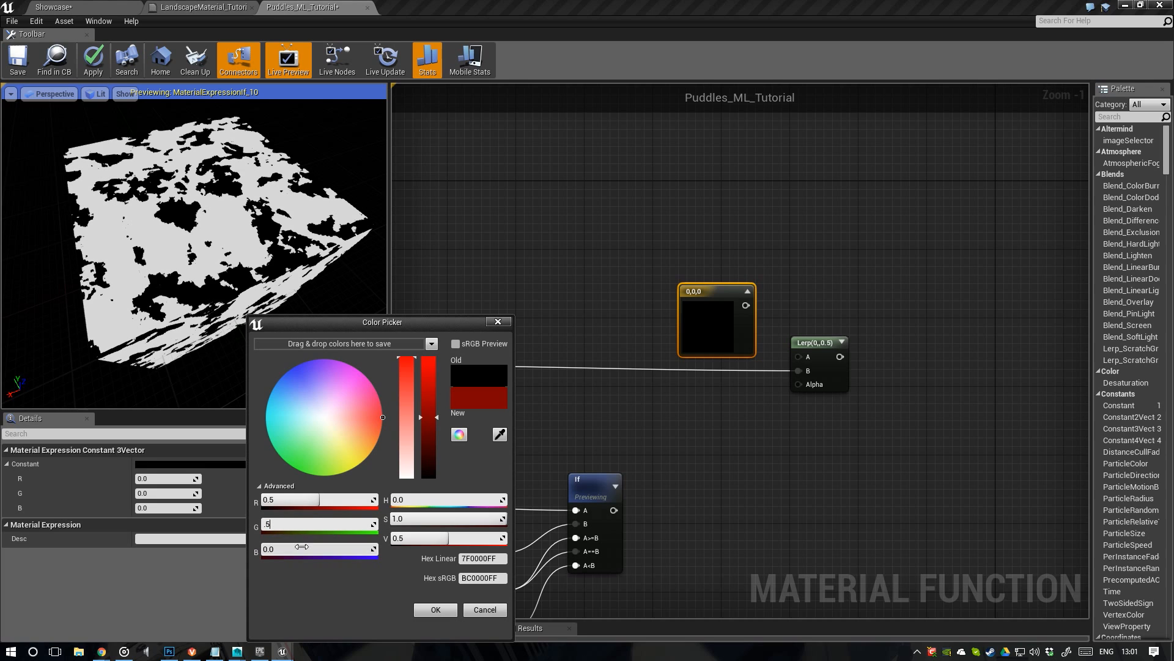
pyautogui.click(296, 551)
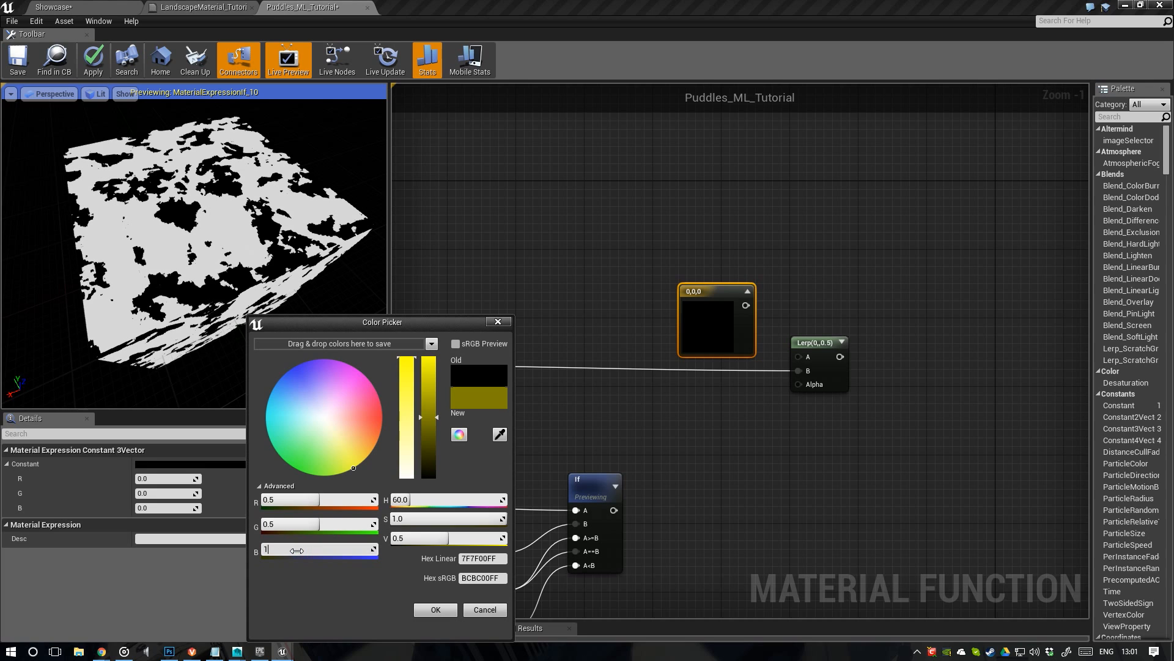
pyautogui.write('1')
pyautogui.press('Return')
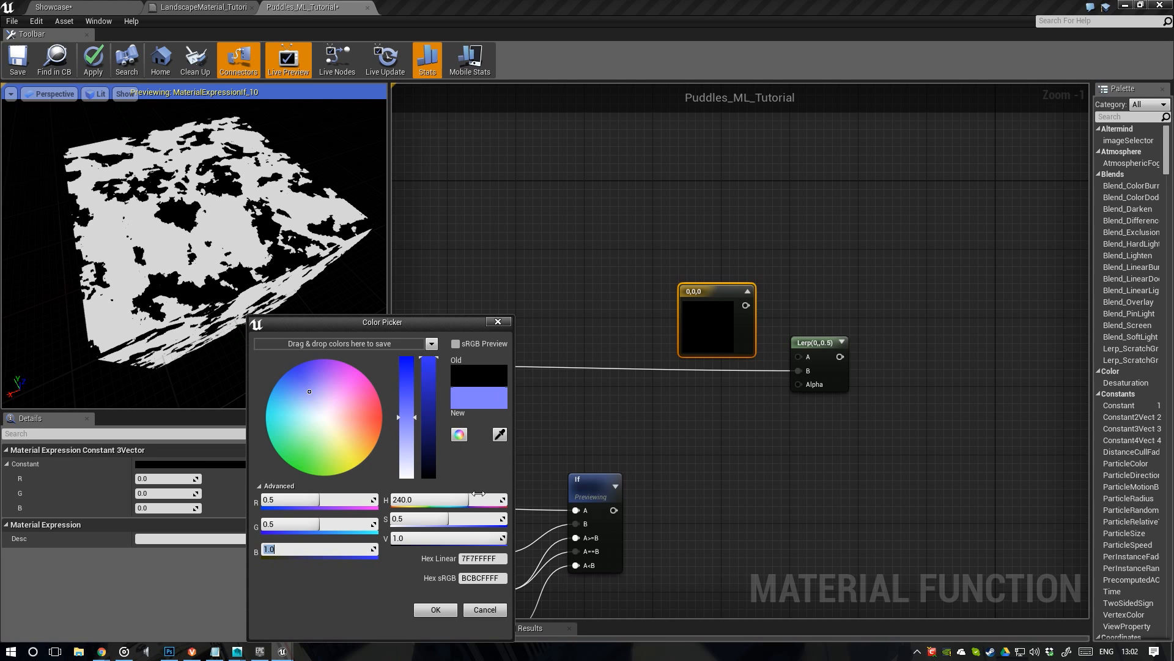
pyautogui.click(435, 609)
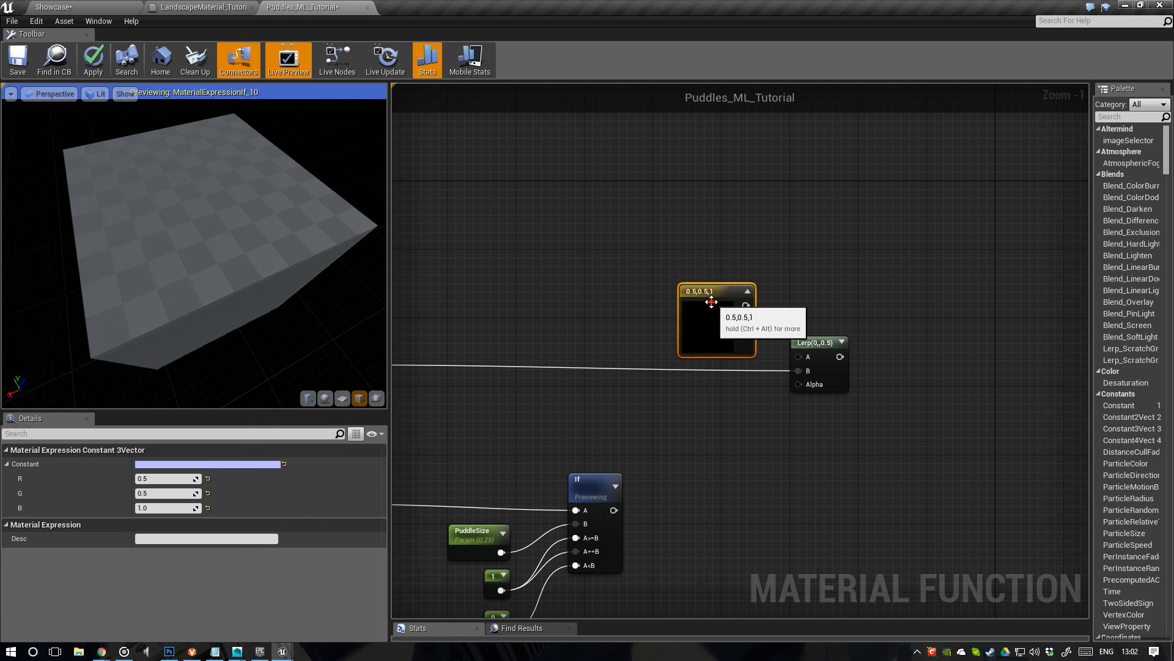
# Connect the 0.5,0.5,1 vector to the Lerp's A input, preview the Lerp node, and examine the blended normal on the cube
pyautogui.moveTo(715, 310); pyautogui.dragTo(802, 357)
pyautogui.click(813, 352)
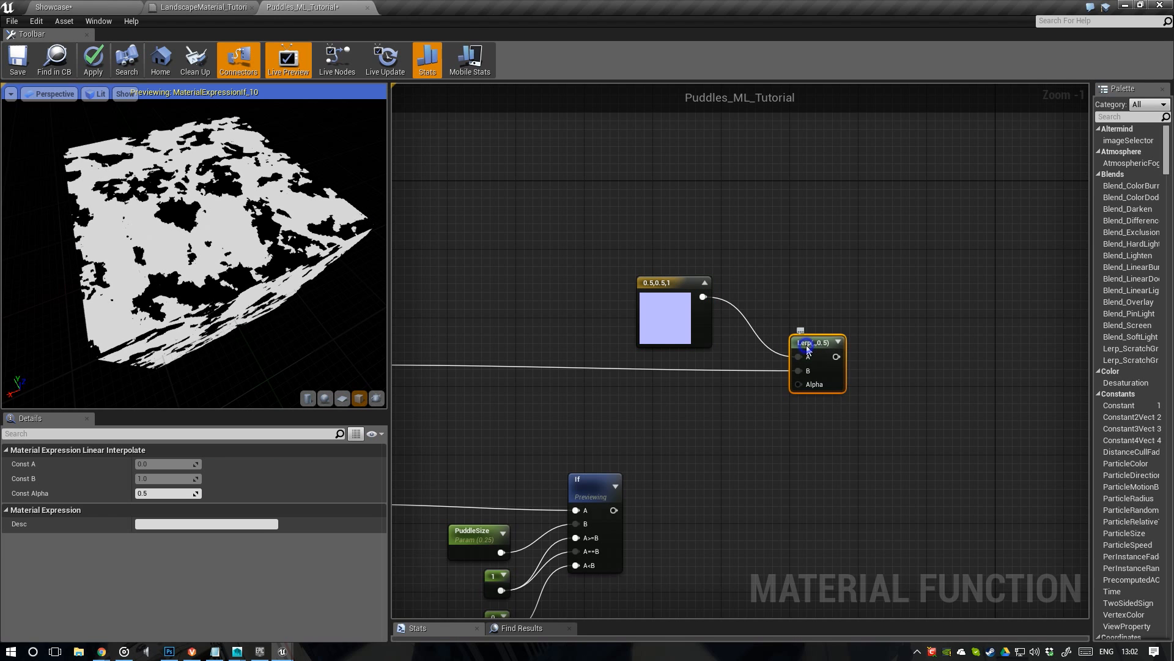
pyautogui.rightClick(814, 351)
pyautogui.click(854, 351)
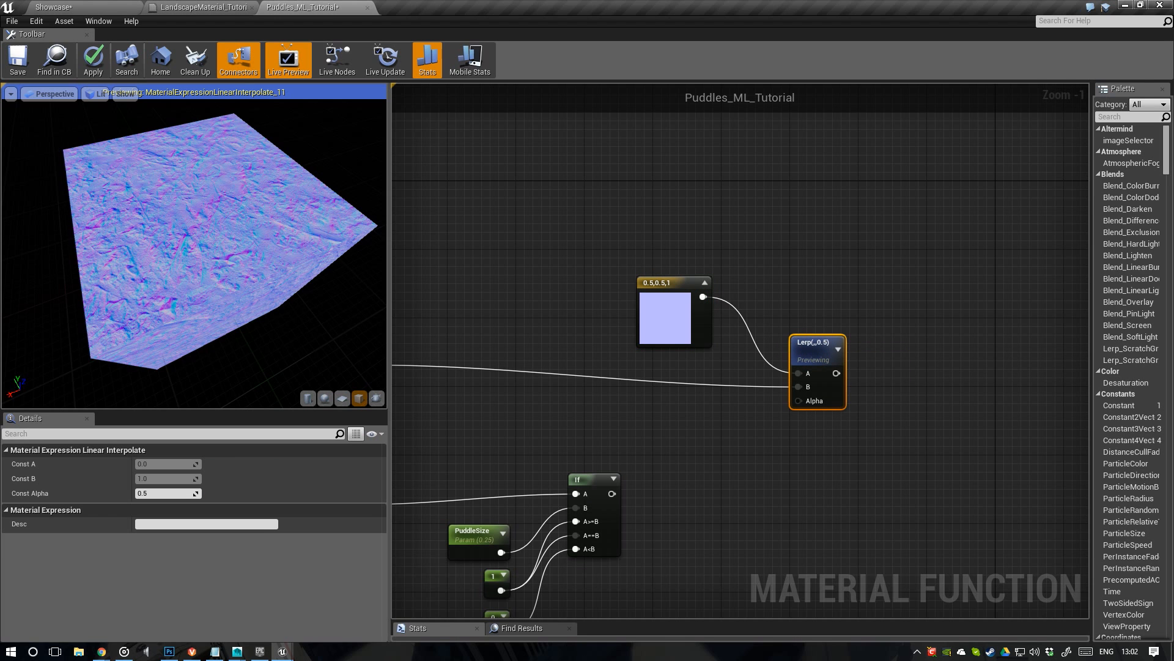
pyautogui.moveTo(233, 245); pyautogui.dragTo(196, 245)
pyautogui.scroll(3, 223, 243)
pyautogui.scroll(-3, 237, 247)
# Add a Multiply node fed by the ForestMud_Normal texture and preview it to examine the raw normal map on the cube
pyautogui.moveTo(522, 301); pyautogui.dragTo(639, 301, button='right')
pyautogui.moveTo(499, 351); pyautogui.dragTo(718, 402)
pyautogui.write('mult')
pyautogui.press('Return')
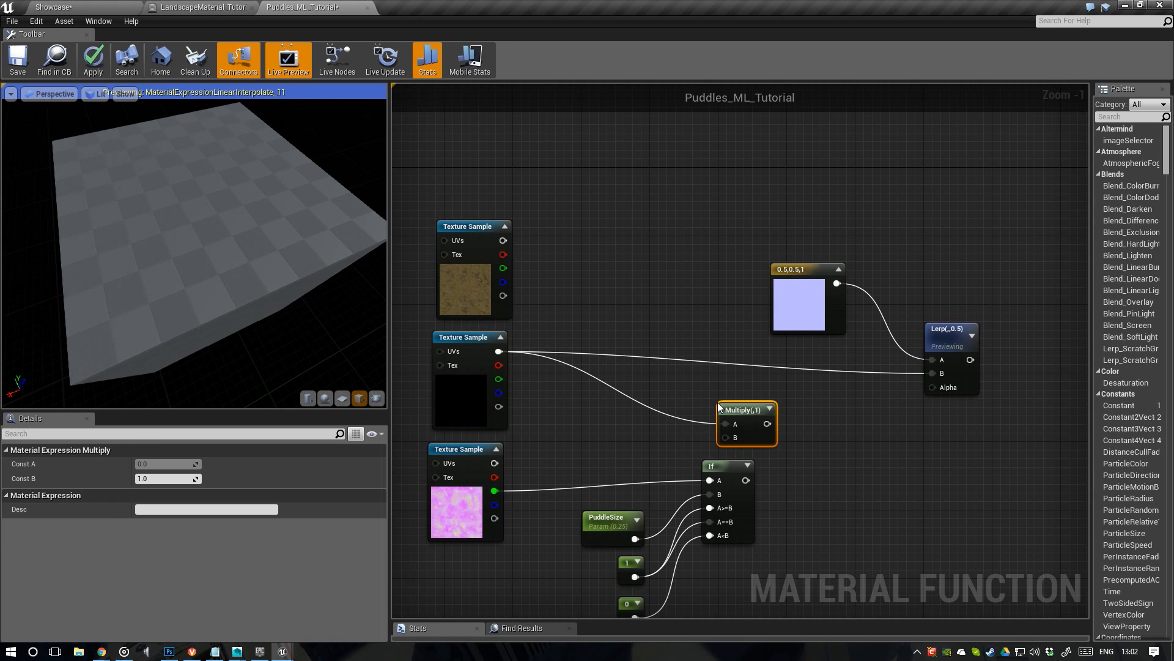
pyautogui.rightClick(752, 407)
pyautogui.click(754, 411)
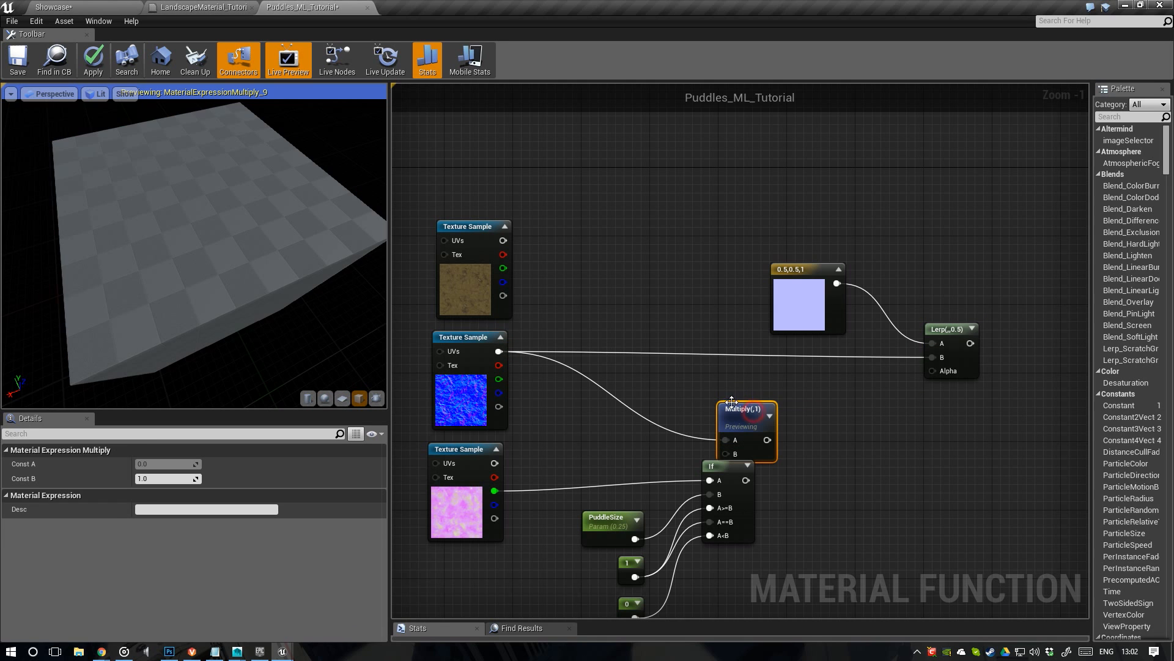
pyautogui.moveTo(231, 197); pyautogui.dragTo(171, 212)
pyautogui.moveTo(721, 267); pyautogui.dragTo(567, 244, button='right')
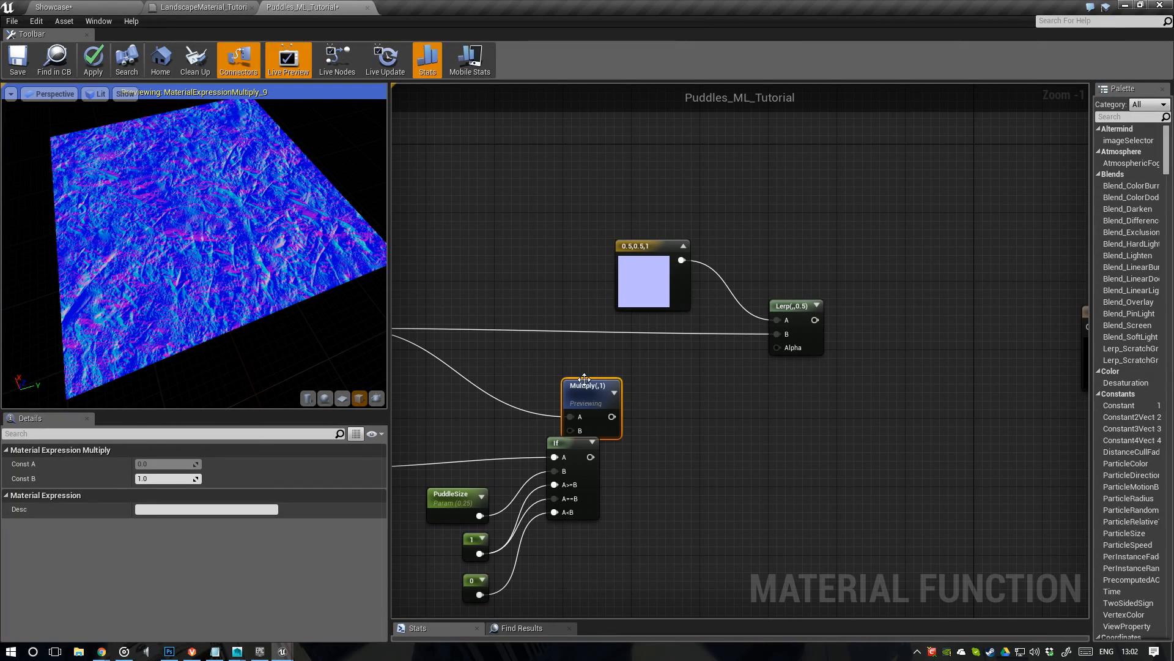
# Preview the Lerp node and connect the If node's output to its Alpha input to examine the masked normals
pyautogui.moveTo(576, 382); pyautogui.dragTo(568, 345)
pyautogui.rightClick(801, 316)
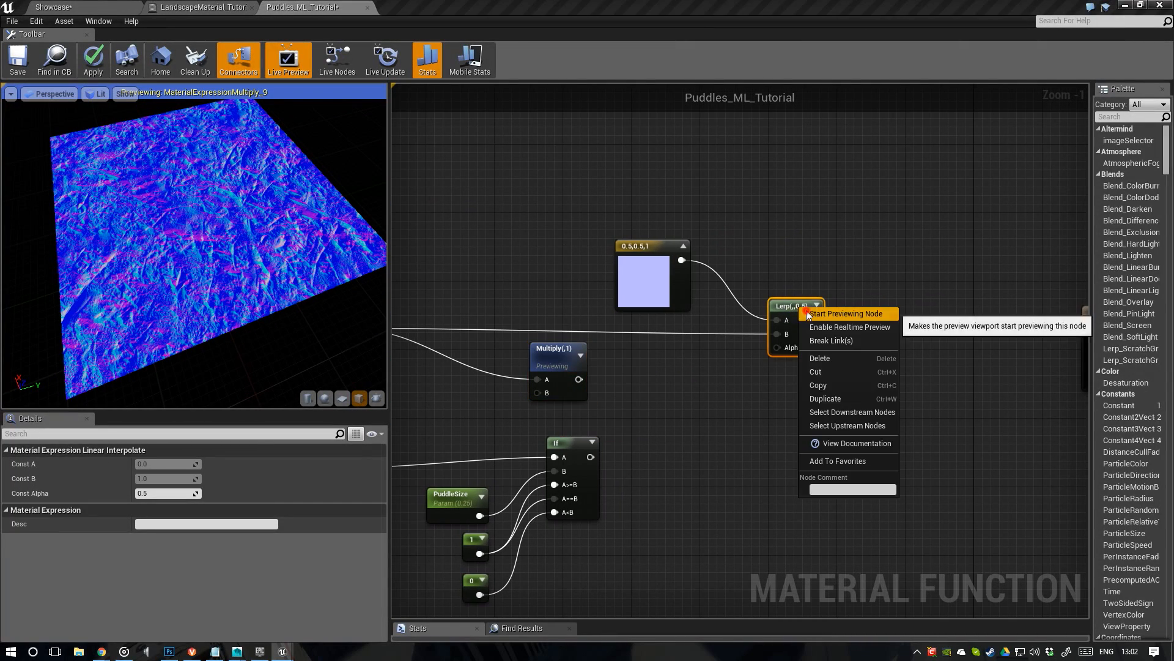
pyautogui.click(809, 322)
pyautogui.moveTo(590, 457); pyautogui.dragTo(777, 364)
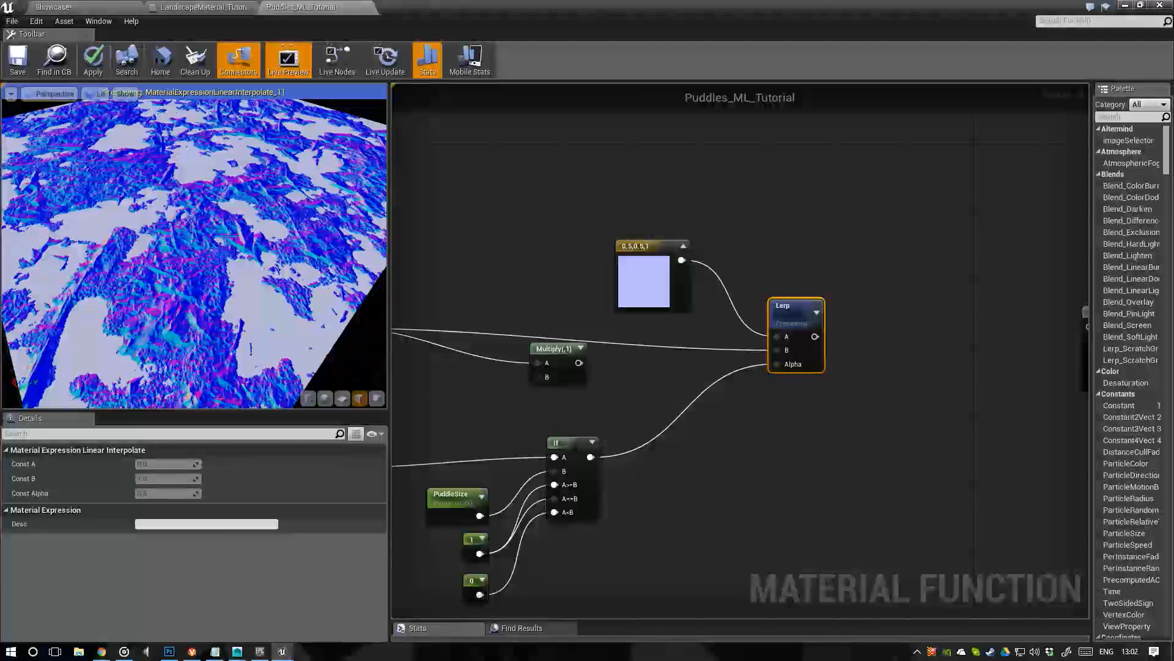
pyautogui.moveTo(160, 270); pyautogui.dragTo(209, 245)
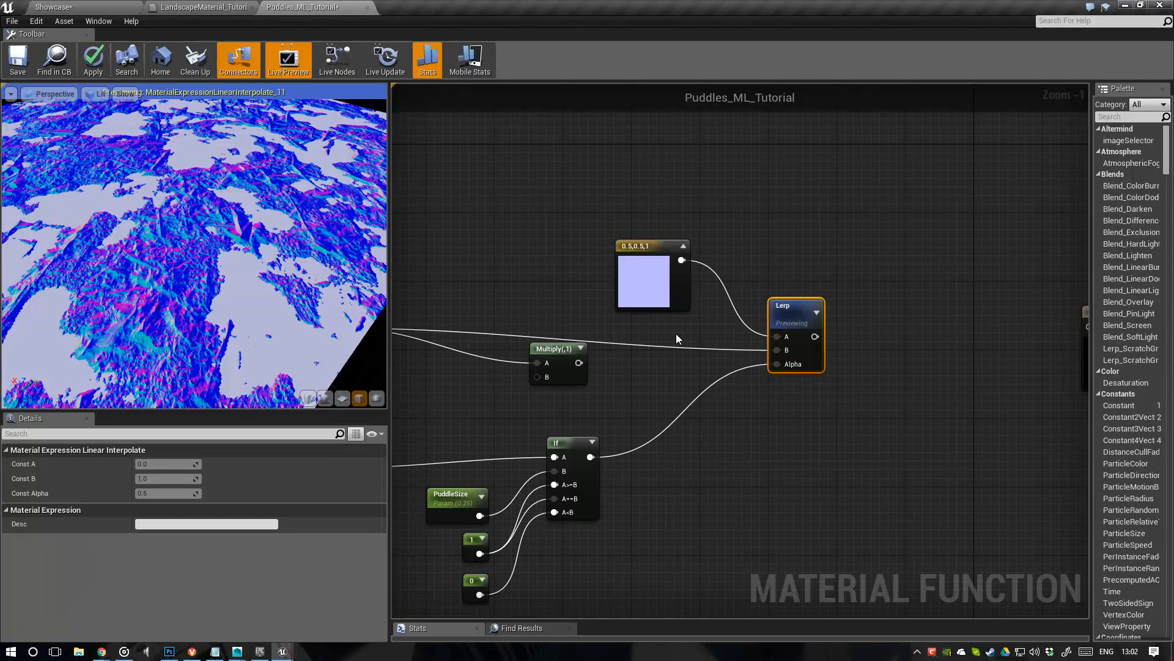
# Move the Output Result node farther away and add a MakeMaterialAttributes node between it and the Lerp node
pyautogui.moveTo(677, 333); pyautogui.dragTo(507, 382, button='right')
pyautogui.scroll(-2, 589, 335)
pyautogui.moveTo(785, 373); pyautogui.dragTo(966, 350)
pyautogui.click(635, 335)
pyautogui.rightClick(637, 333)
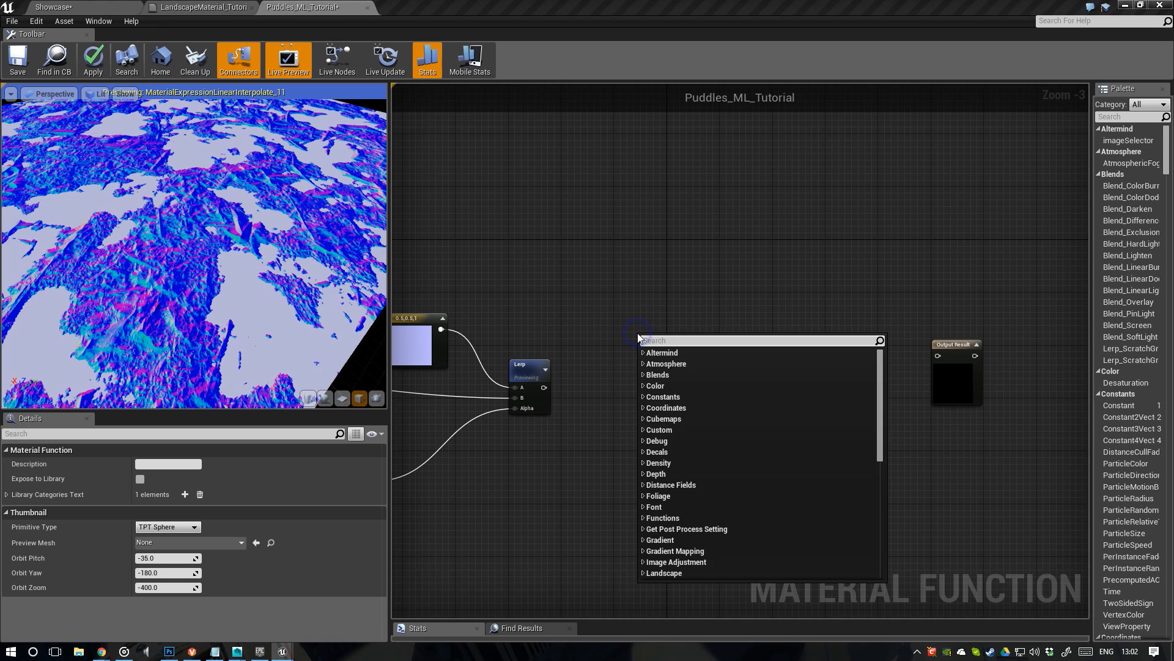
pyautogui.write('make')
pyautogui.press('Return')
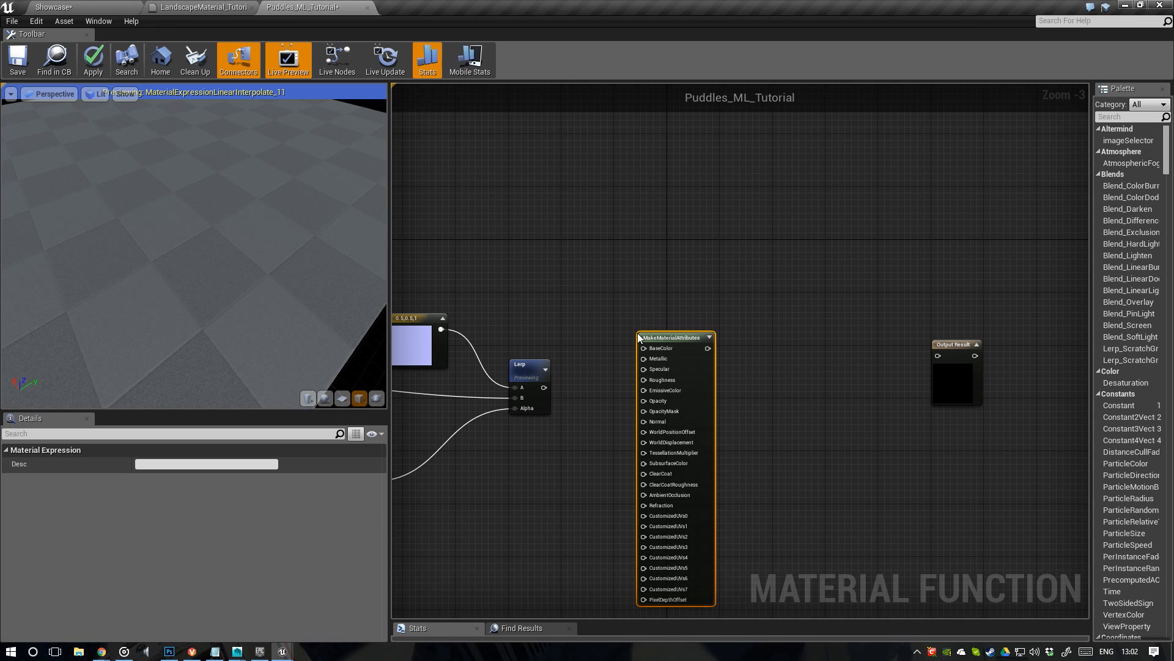
pyautogui.moveTo(639, 337); pyautogui.dragTo(681, 258)
pyautogui.scroll(1, 626, 358)
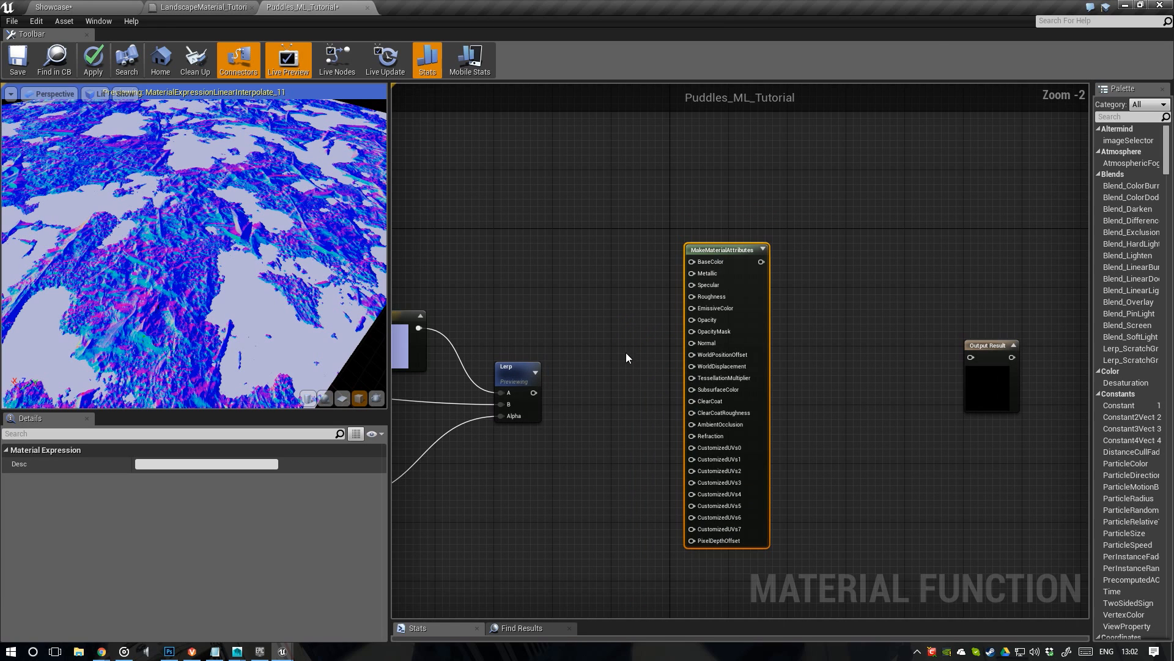
# Connect the Lerp output to the Normal input of MakeMaterialAttributes and preview that node to examine the lit puddles
pyautogui.moveTo(534, 392); pyautogui.dragTo(693, 347)
pyautogui.moveTo(730, 246); pyautogui.dragTo(810, 295)
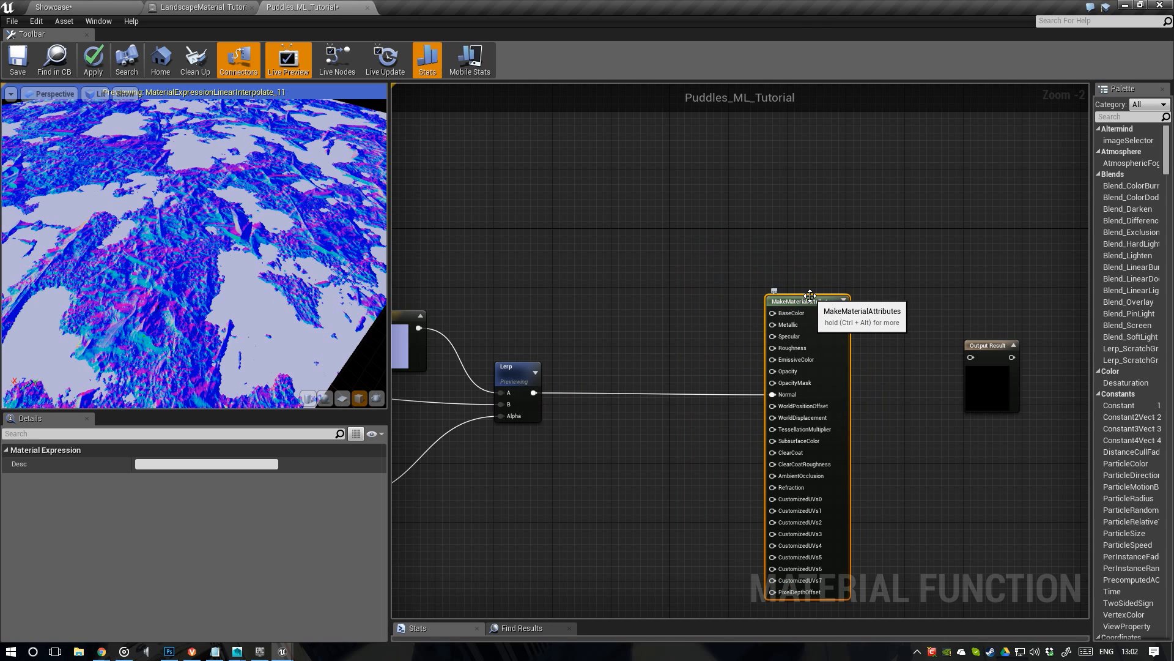
pyautogui.rightClick(808, 297)
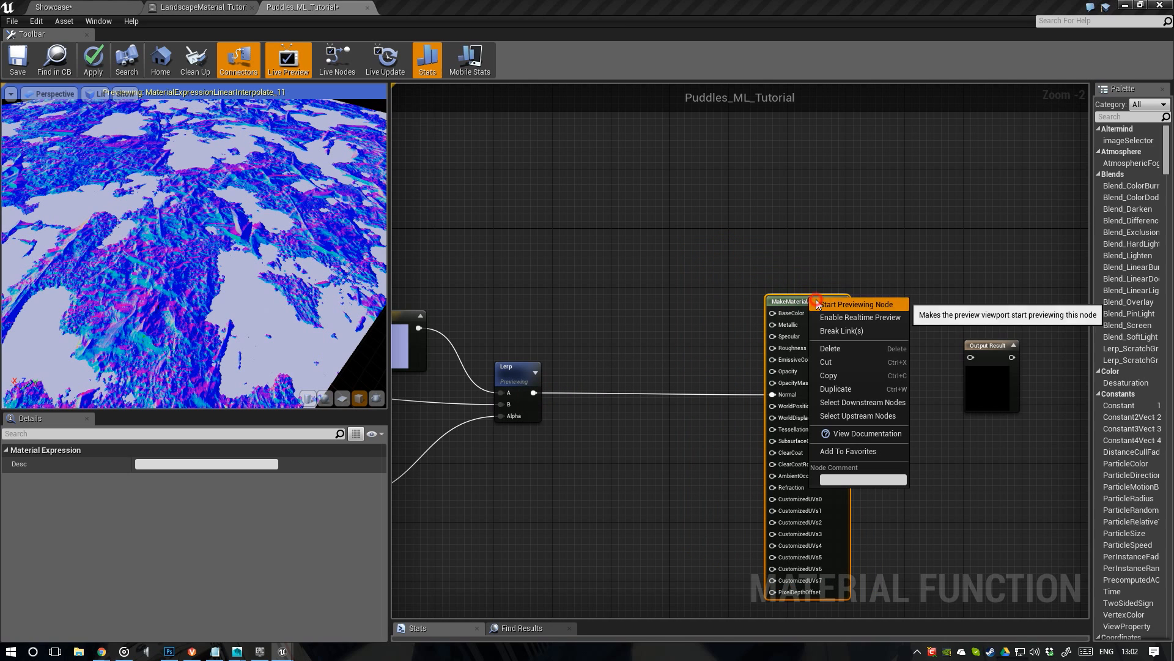
pyautogui.click(817, 304)
pyautogui.moveTo(218, 262); pyautogui.dragTo(218, 263)
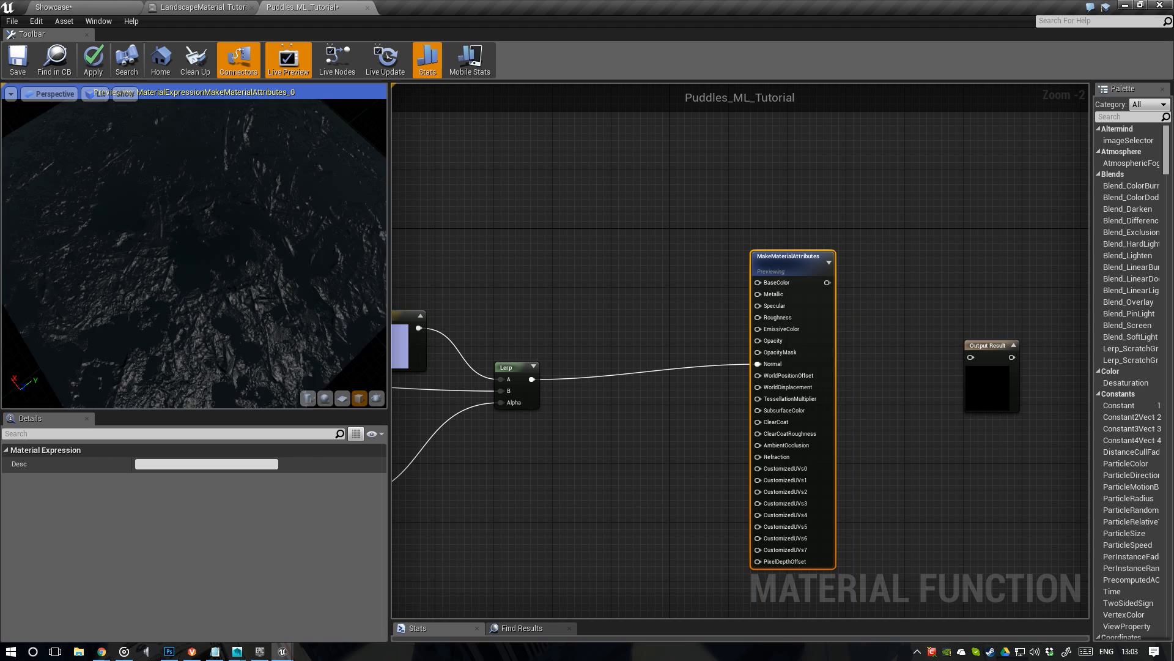
pyautogui.moveTo(189, 219); pyautogui.dragTo(189, 219)
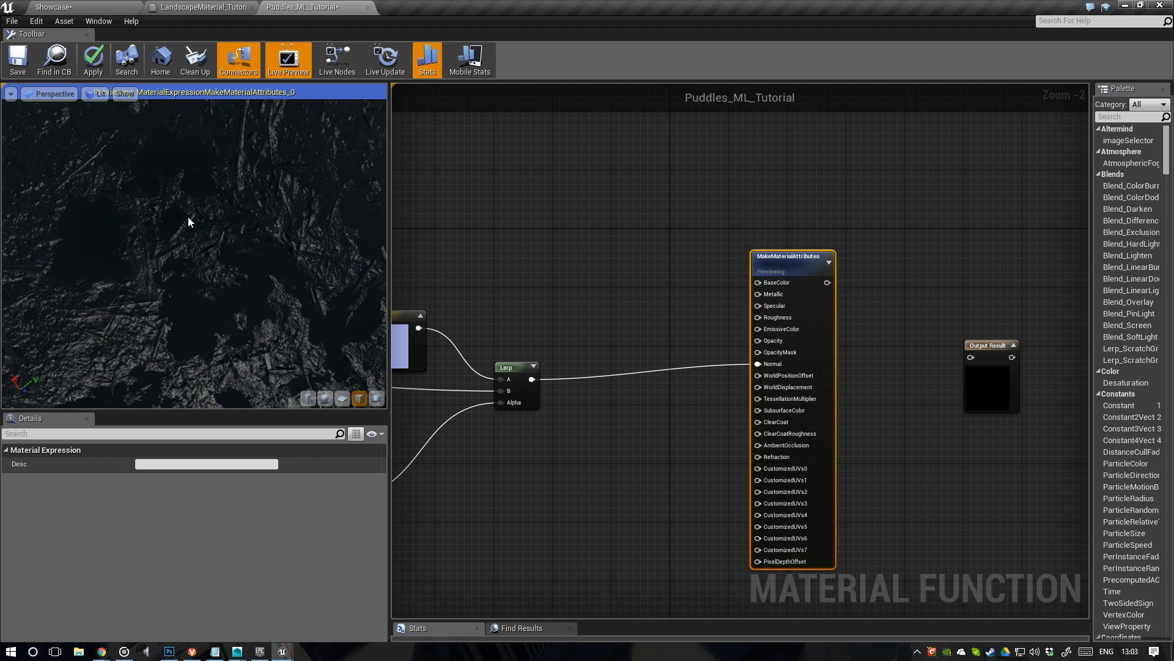
pyautogui.moveTo(217, 312); pyautogui.dragTo(218, 348)
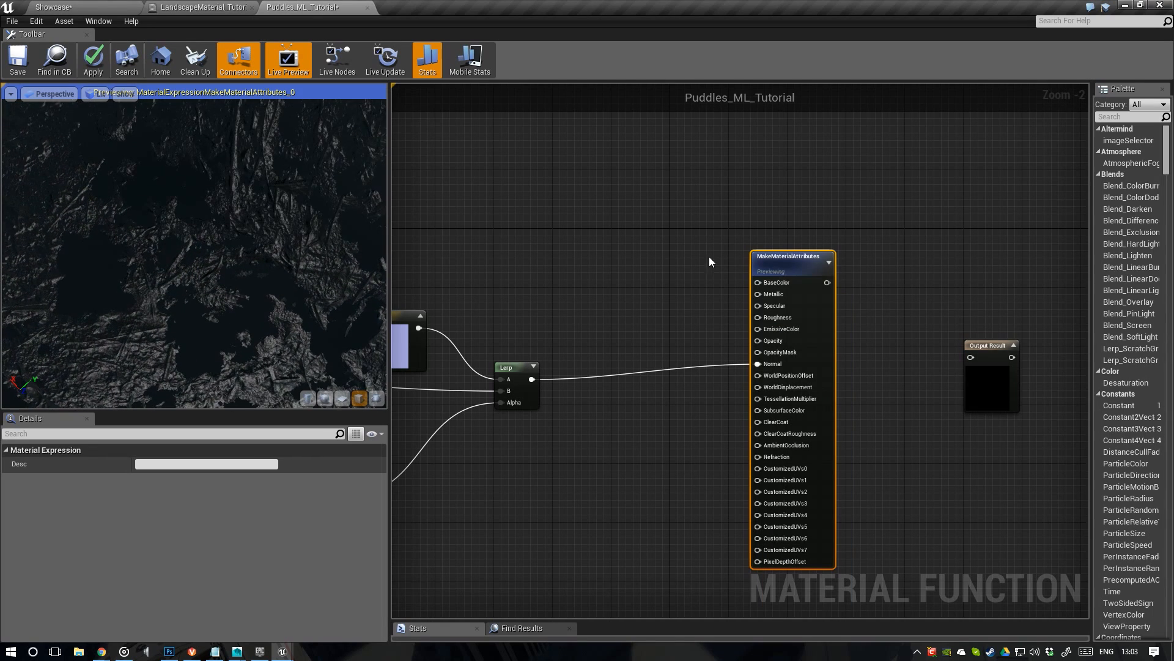
# Switch the preview back to the Lerp node and delete the unused Multiply node
pyautogui.moveTo(676, 306); pyautogui.dragTo(831, 259, button='right')
pyautogui.scroll(-1, 831, 260)
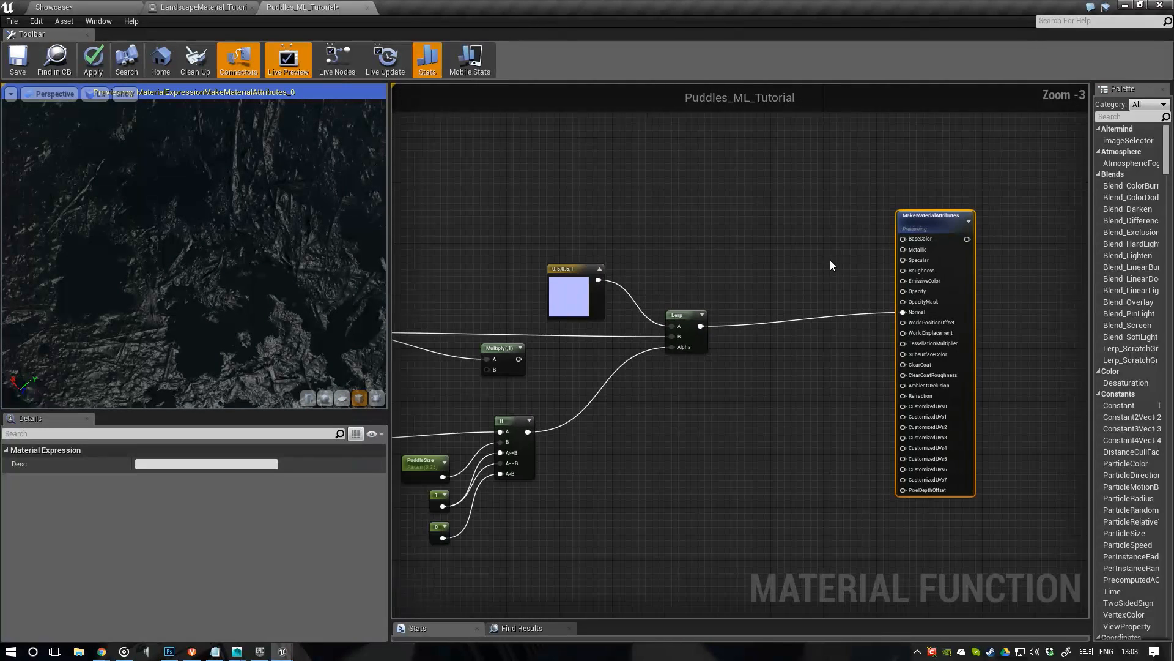
pyautogui.click(684, 316)
pyautogui.rightClick(684, 314)
pyautogui.click(692, 319)
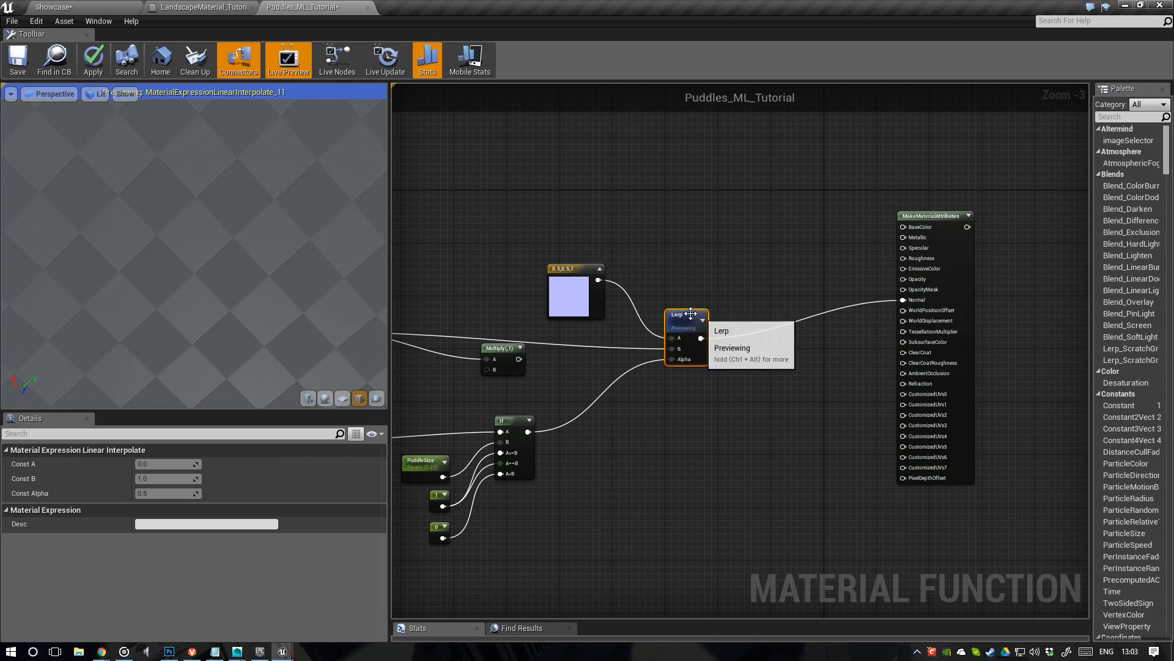
pyautogui.moveTo(671, 329); pyautogui.dragTo(798, 294, button='right')
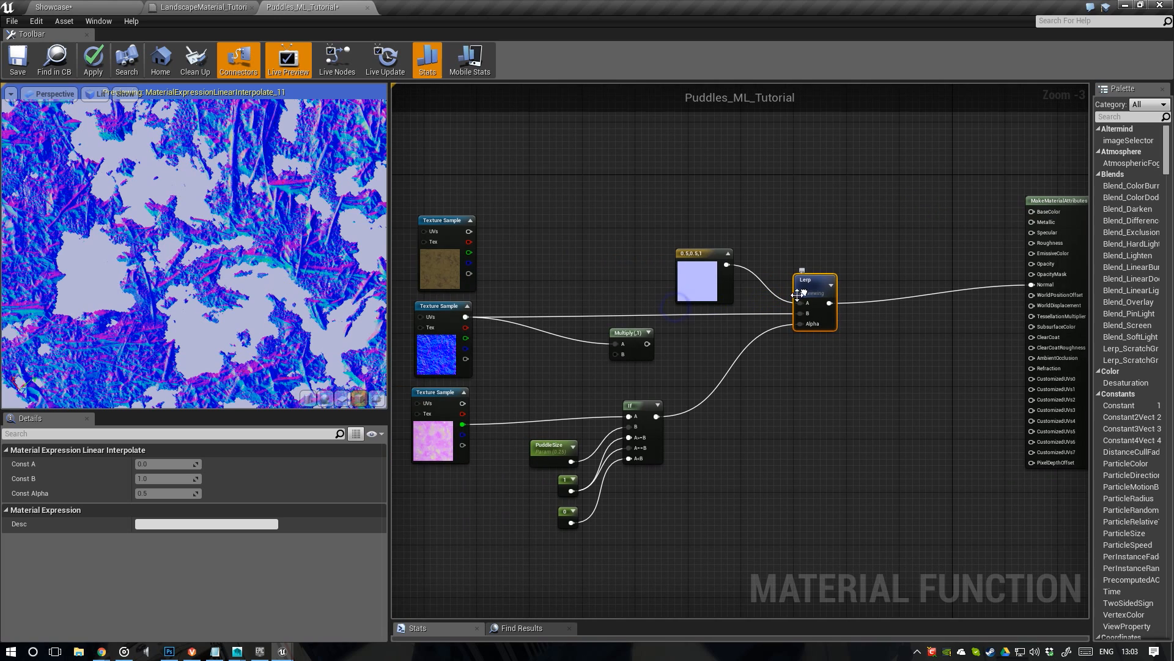
pyautogui.click(629, 333)
pyautogui.press('Delete')
pyautogui.scroll(-2, 636, 340)
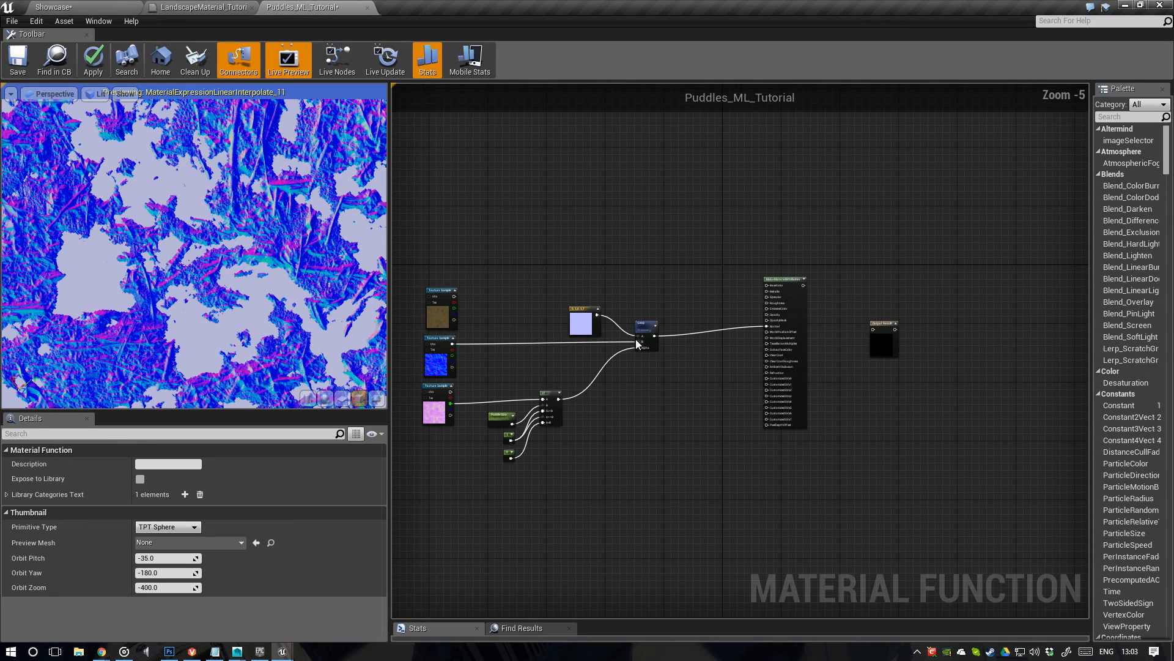
# Move the 0.5,0.5,1 vector, Lerp and MakeMaterialAttributes nodes farther from the If node to make room
pyautogui.moveTo(941, 375); pyautogui.dragTo(968, 277)
pyautogui.scroll(1, 637, 322)
pyautogui.moveTo(732, 371); pyautogui.dragTo(806, 322)
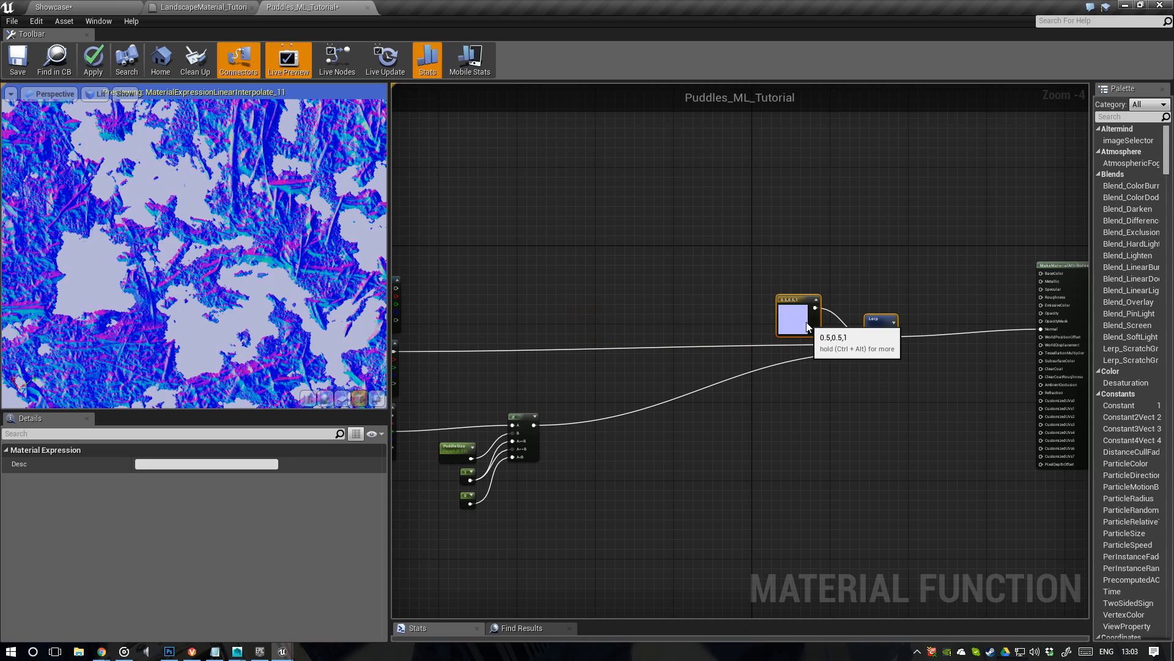
# Examine how the flattened normals meet the mud normals along the puddle edges in the Lerp preview
pyautogui.moveTo(834, 345); pyautogui.dragTo(773, 344, button='right')
pyautogui.scroll(2, 751, 335)
pyautogui.moveTo(650, 335); pyautogui.dragTo(722, 329, button='right')
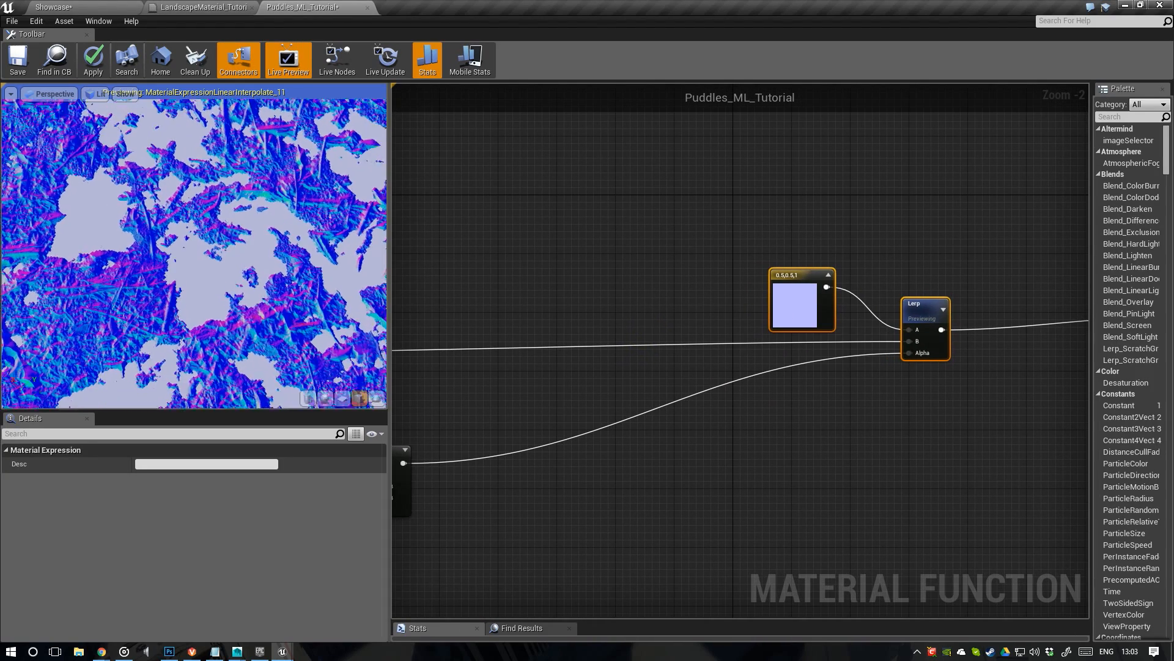
pyautogui.moveTo(196, 317); pyautogui.dragTo(196, 260)
pyautogui.moveTo(196, 316); pyautogui.dragTo(195, 251, button='right')
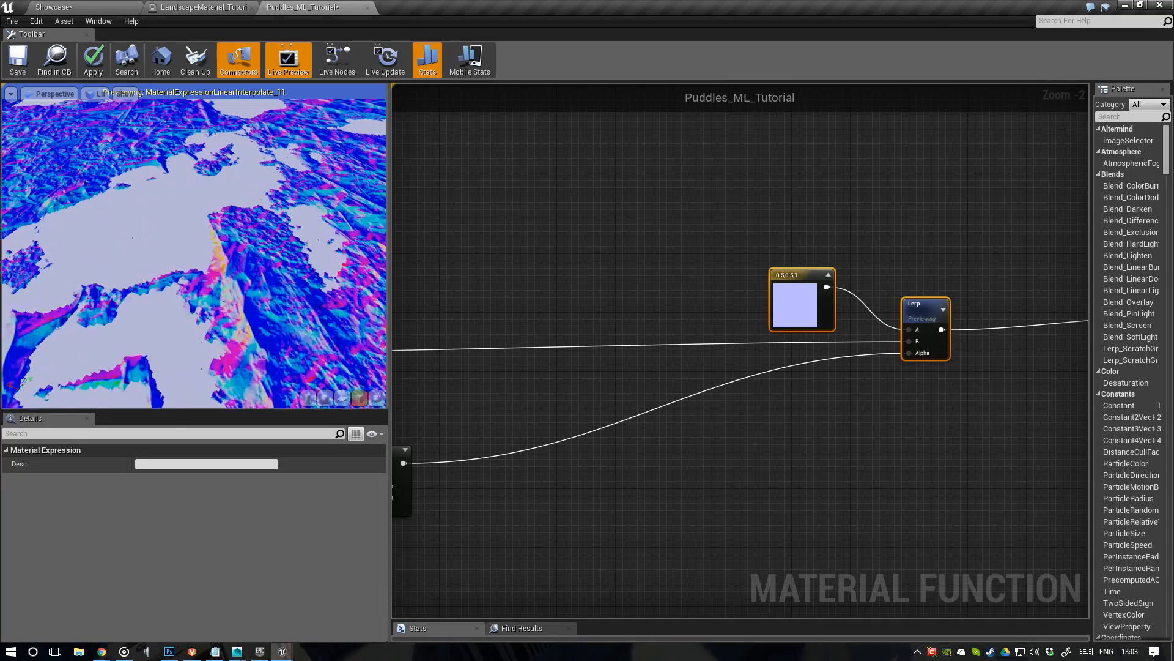
pyautogui.moveTo(126, 231); pyautogui.dragTo(208, 239)
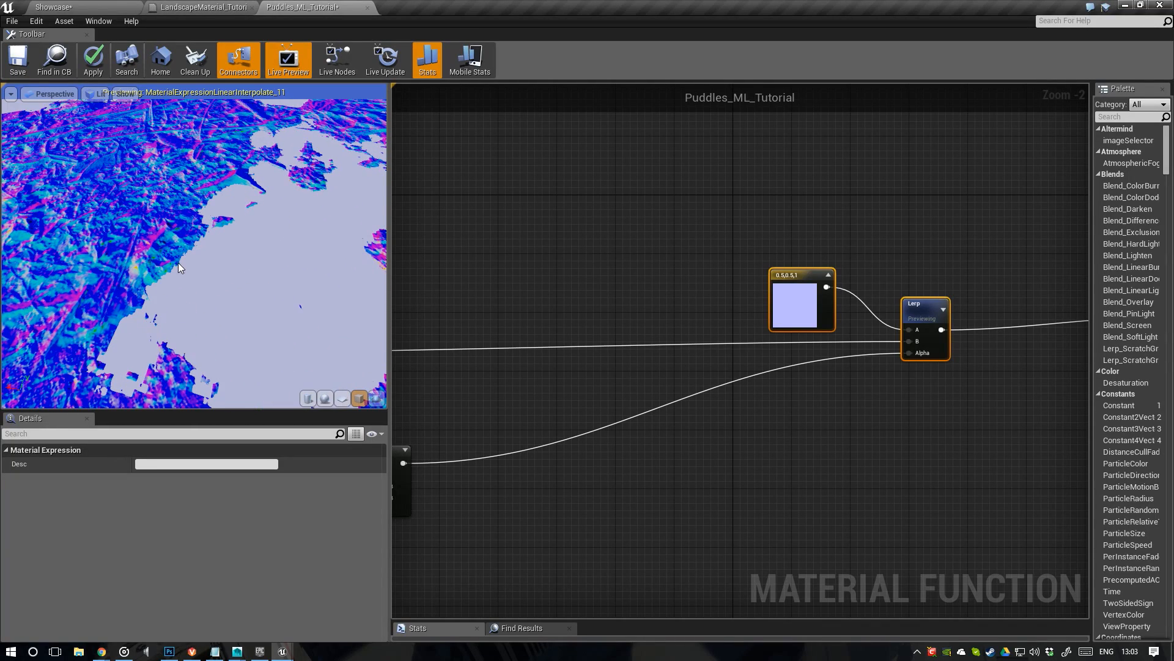
pyautogui.moveTo(258, 253); pyautogui.dragTo(242, 190)
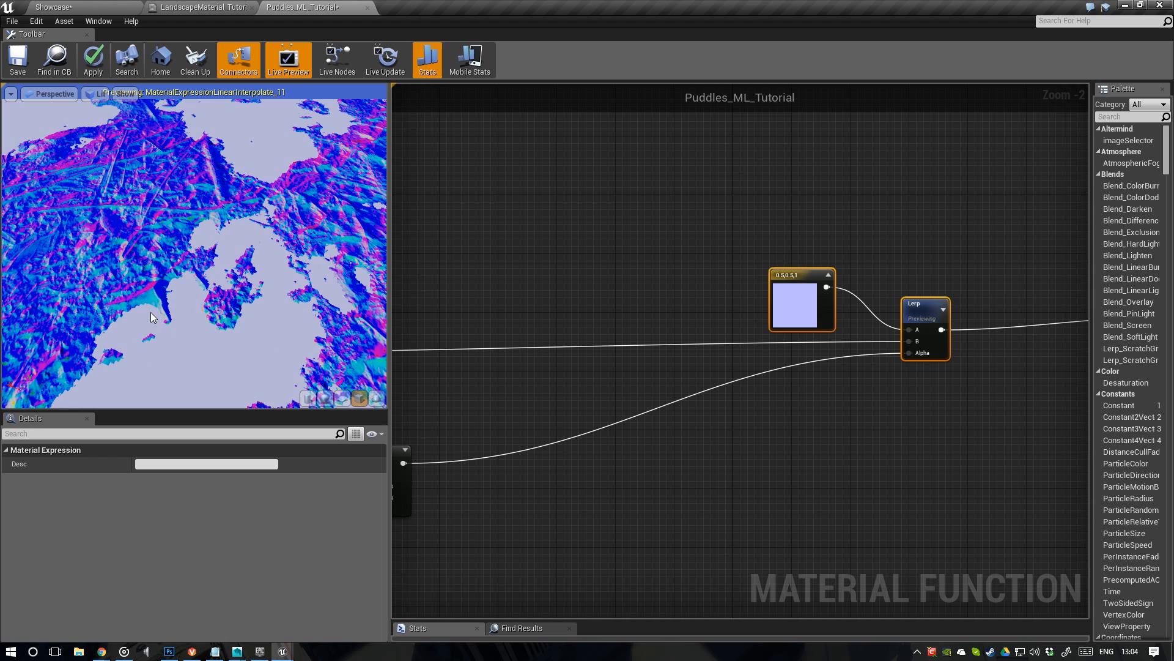
# Add a Subtract node with its A input fed by PuddleSize and place it below the Lerp's flat-normal vector
pyautogui.moveTo(617, 342); pyautogui.dragTo(726, 288, button='right')
pyautogui.scroll(-2, 725, 289)
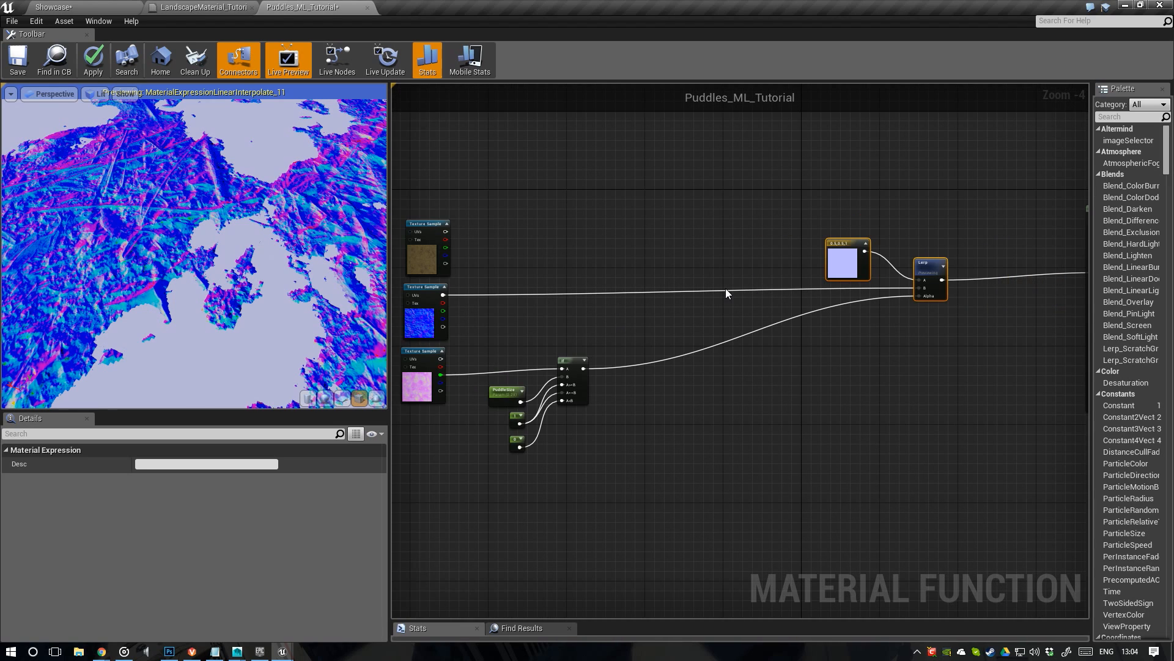
pyautogui.scroll(-1, 725, 288)
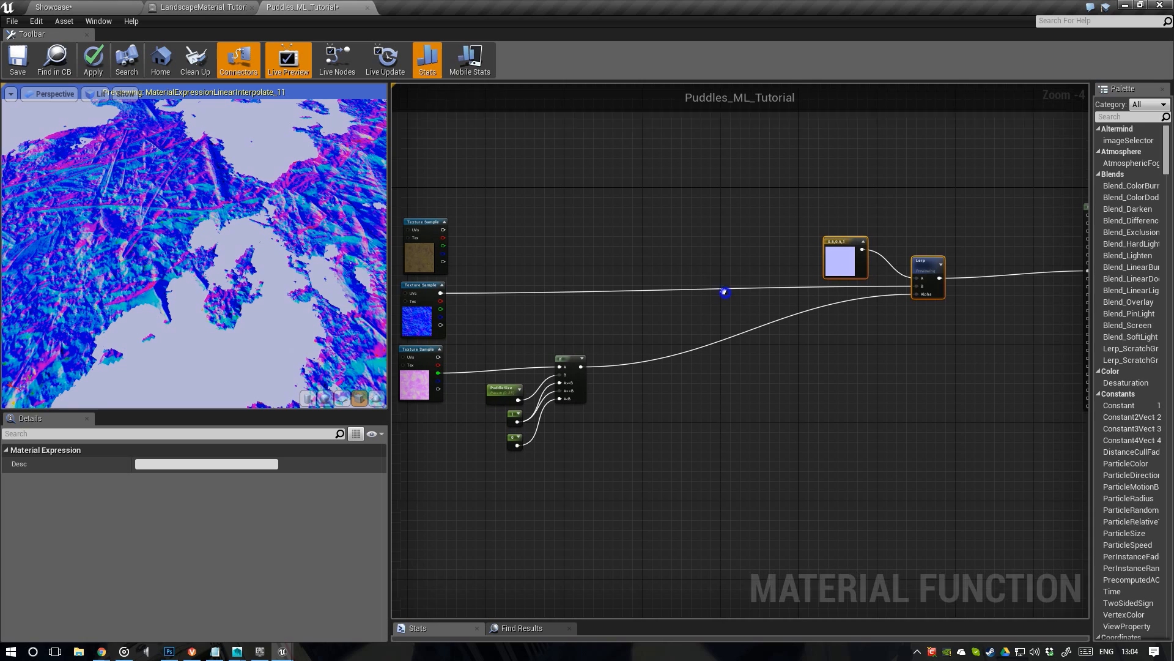
pyautogui.scroll(2, 577, 361)
pyautogui.click(468, 387)
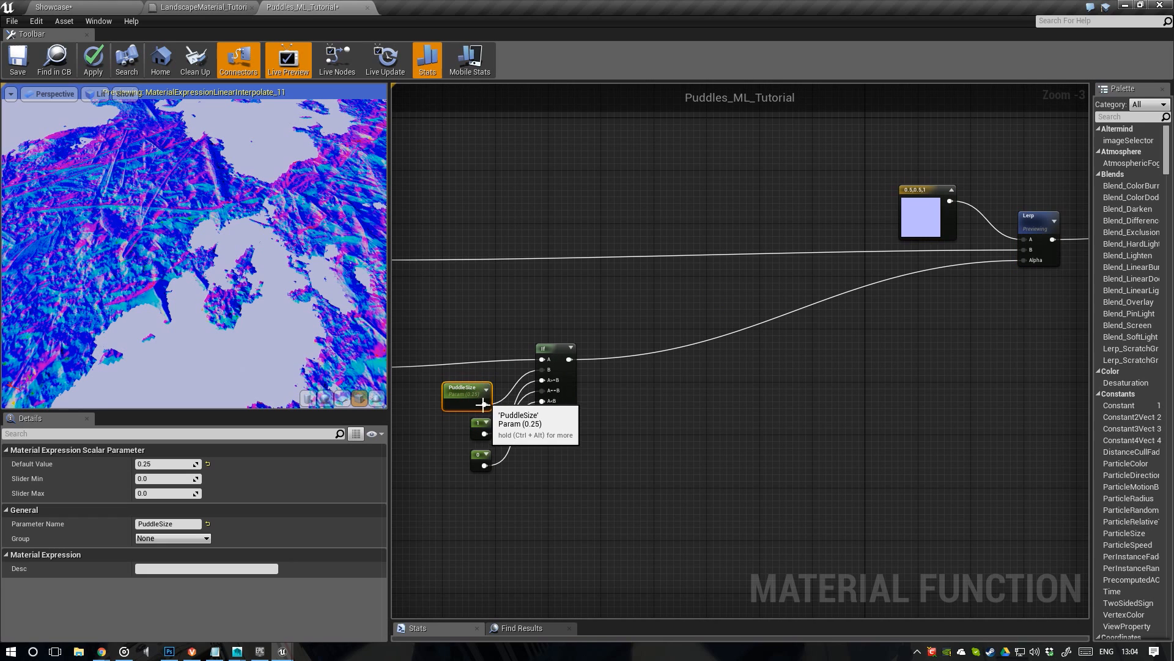
pyautogui.moveTo(484, 405); pyautogui.dragTo(851, 382)
pyautogui.write('sub')
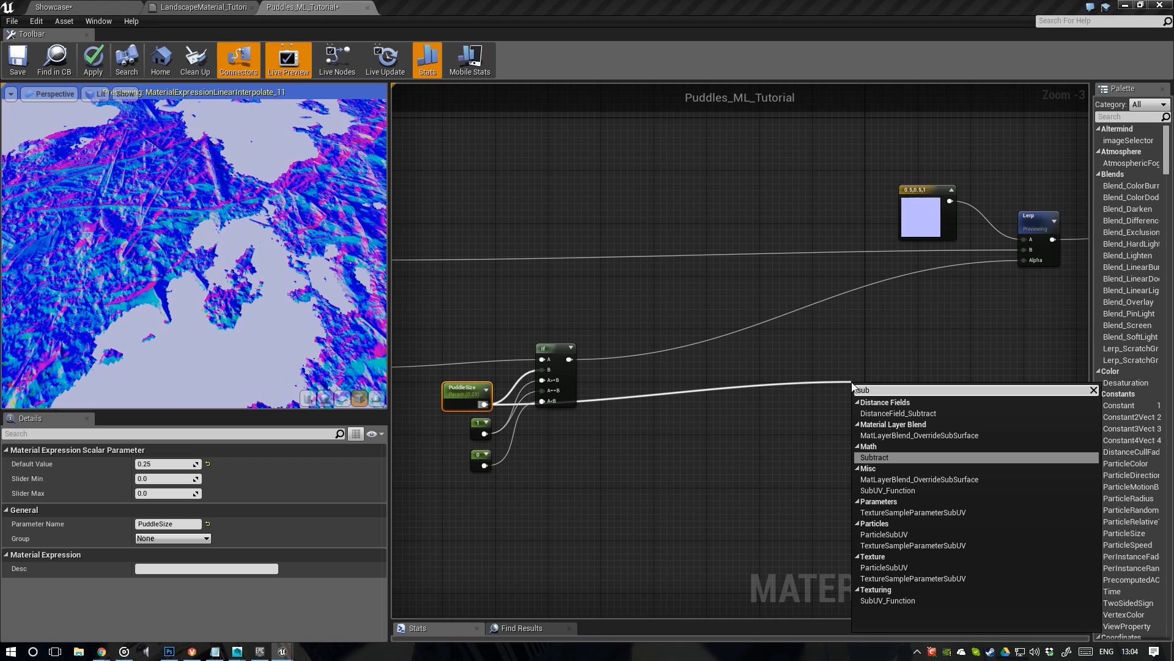
pyautogui.click(878, 456)
pyautogui.moveTo(870, 386); pyautogui.dragTo(899, 385)
# Add a Constant node feeding the Subtract node's B input and convert it to a parameter
pyautogui.moveTo(825, 416); pyautogui.dragTo(701, 405, button='right')
pyautogui.click(701, 405)
pyautogui.click(693, 407)
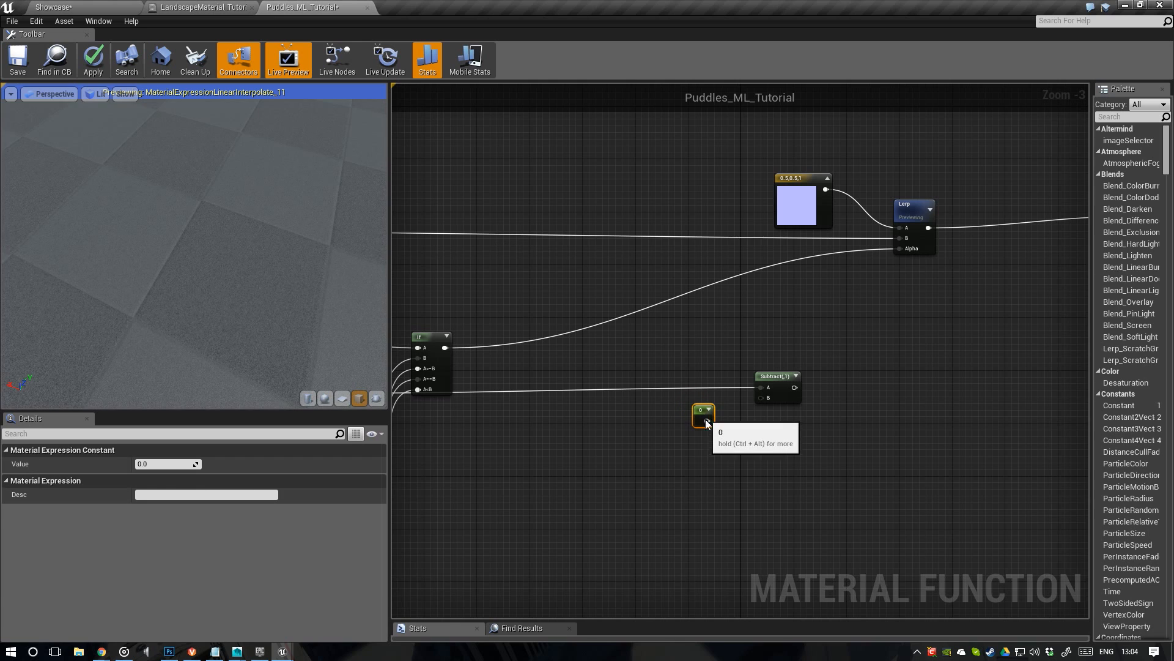
pyautogui.moveTo(707, 420); pyautogui.dragTo(768, 398)
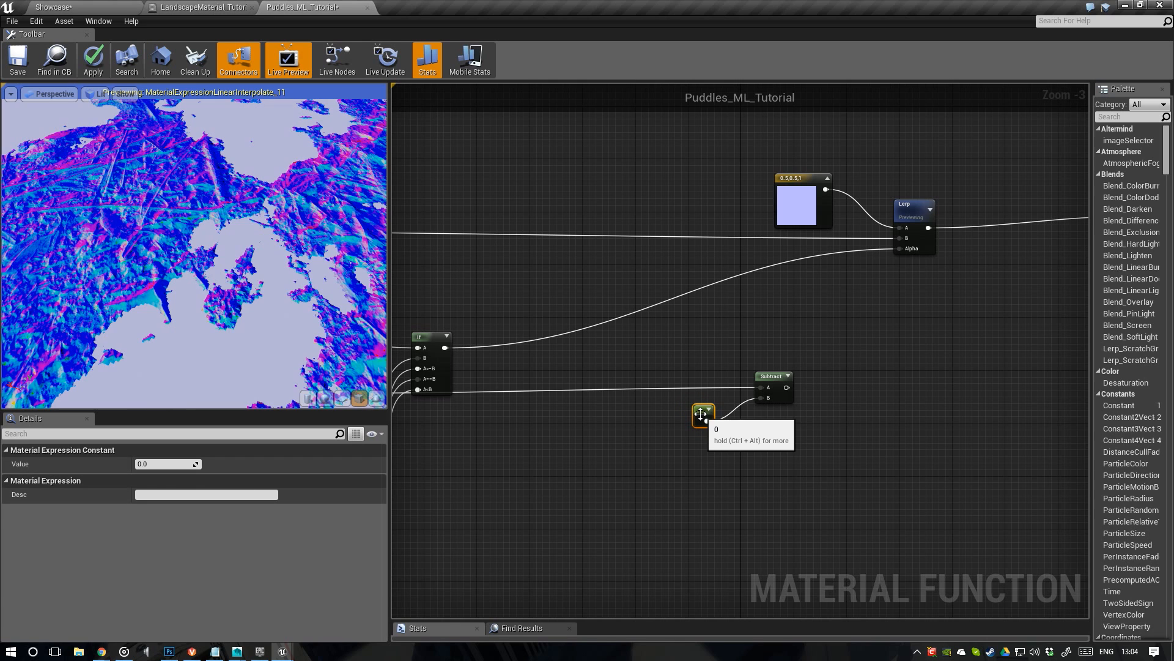
pyautogui.rightClick(703, 415)
pyautogui.click(710, 421)
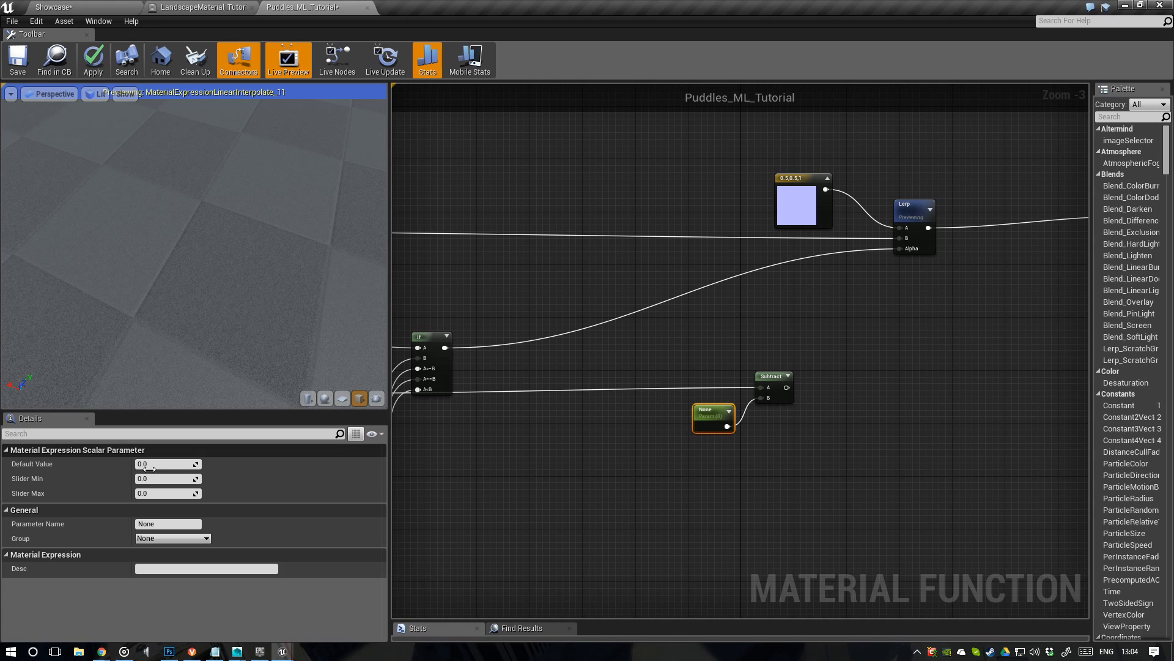
# Name the new scalar parameter NormalShift and set its default value to 0.02
pyautogui.click(148, 524)
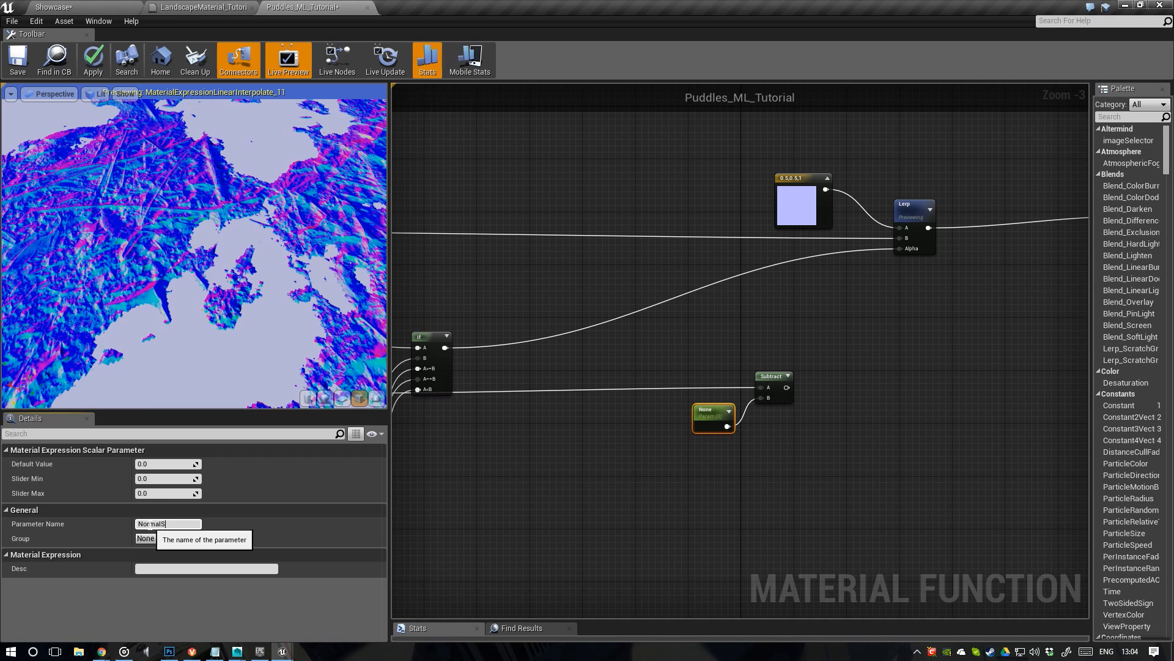
pyautogui.write('NormalShift')
pyautogui.press('Return')
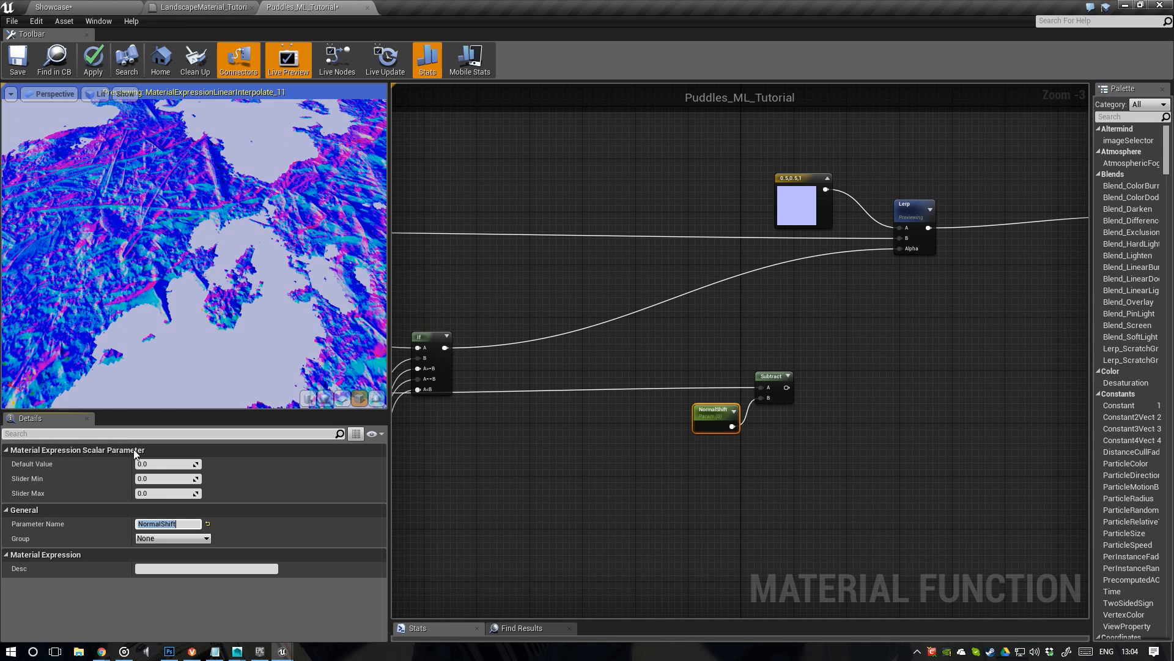
pyautogui.click(158, 465)
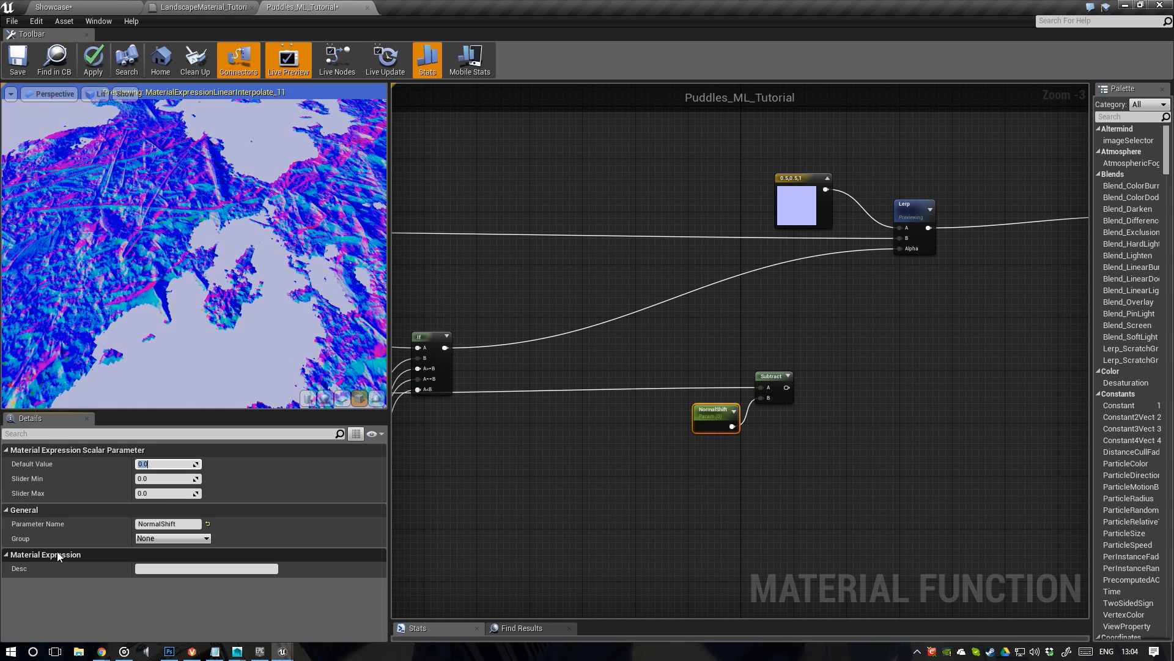
pyautogui.write('.02')
pyautogui.press('Return')
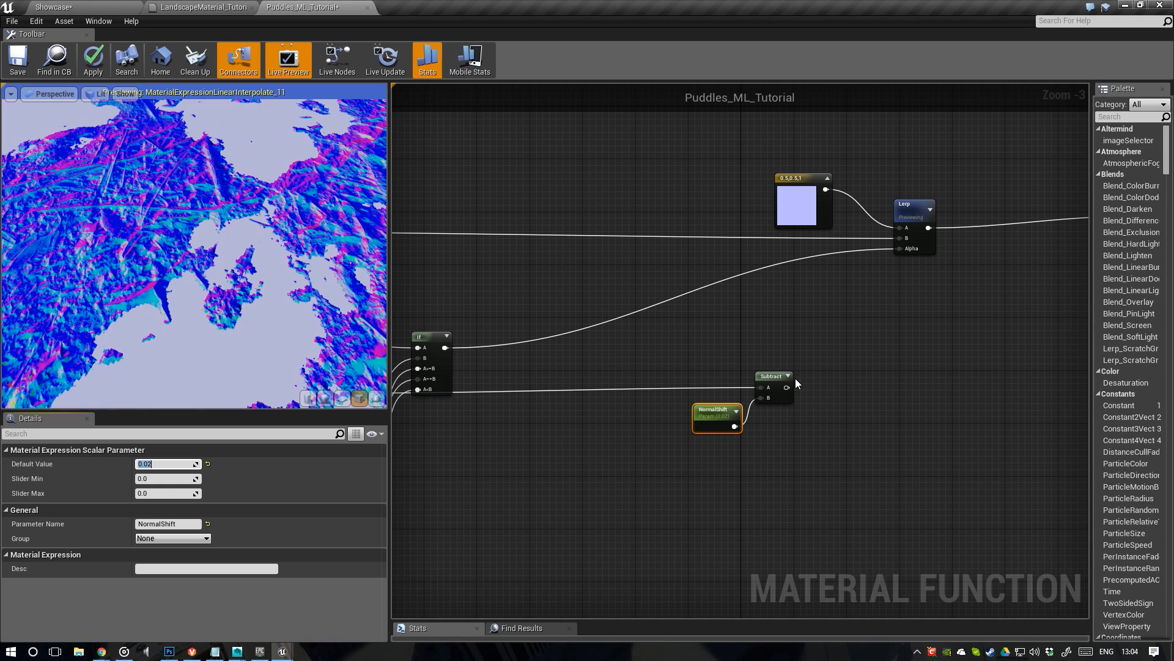
# Duplicate the If node with its 1 and 0 constants beside the Subtract node and feed Subtract into the copy's B input
pyautogui.moveTo(605, 379); pyautogui.dragTo(742, 372, button='right')
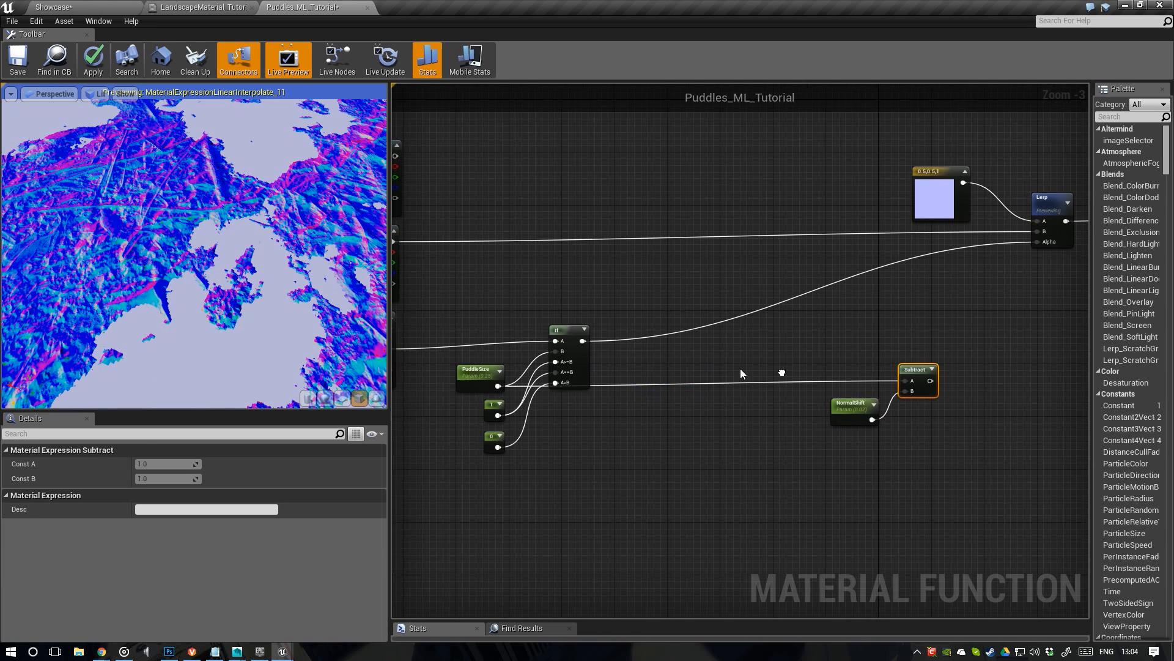
pyautogui.click(485, 376)
pyautogui.moveTo(838, 383); pyautogui.dragTo(895, 425, button='right')
pyautogui.click(728, 407)
pyautogui.moveTo(570, 465); pyautogui.dragTo(462, 405)
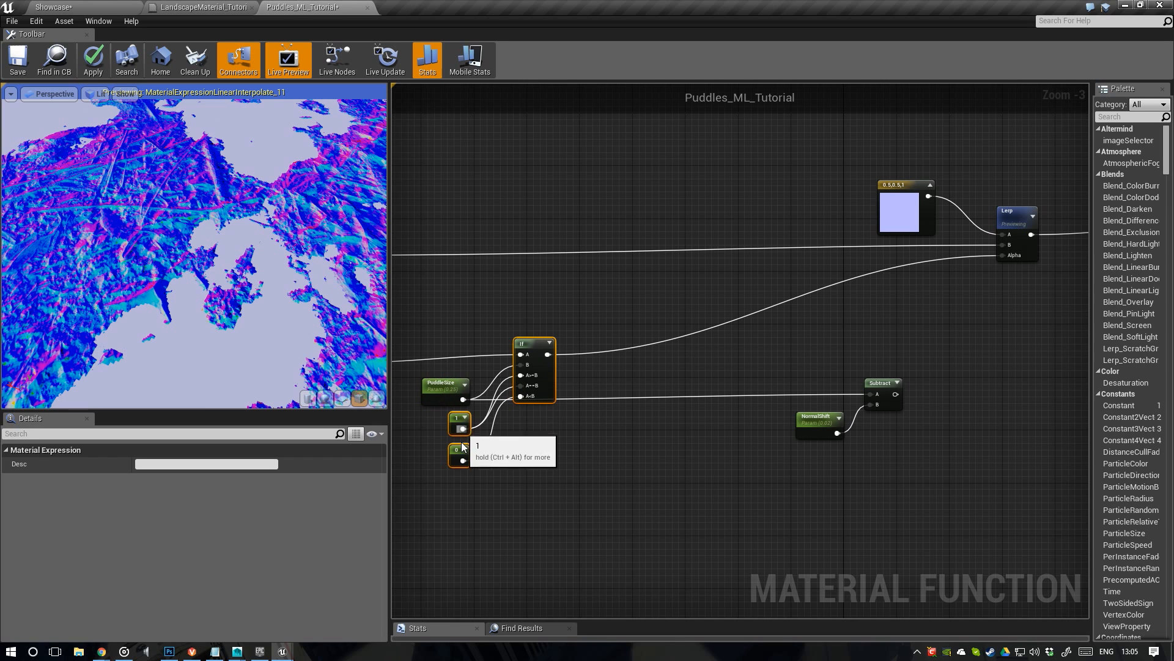
pyautogui.hotkey('ctrl', 'x')
pyautogui.moveTo(907, 370); pyautogui.dragTo(743, 375, button='right')
pyautogui.hotkey('ctrl', 'v')
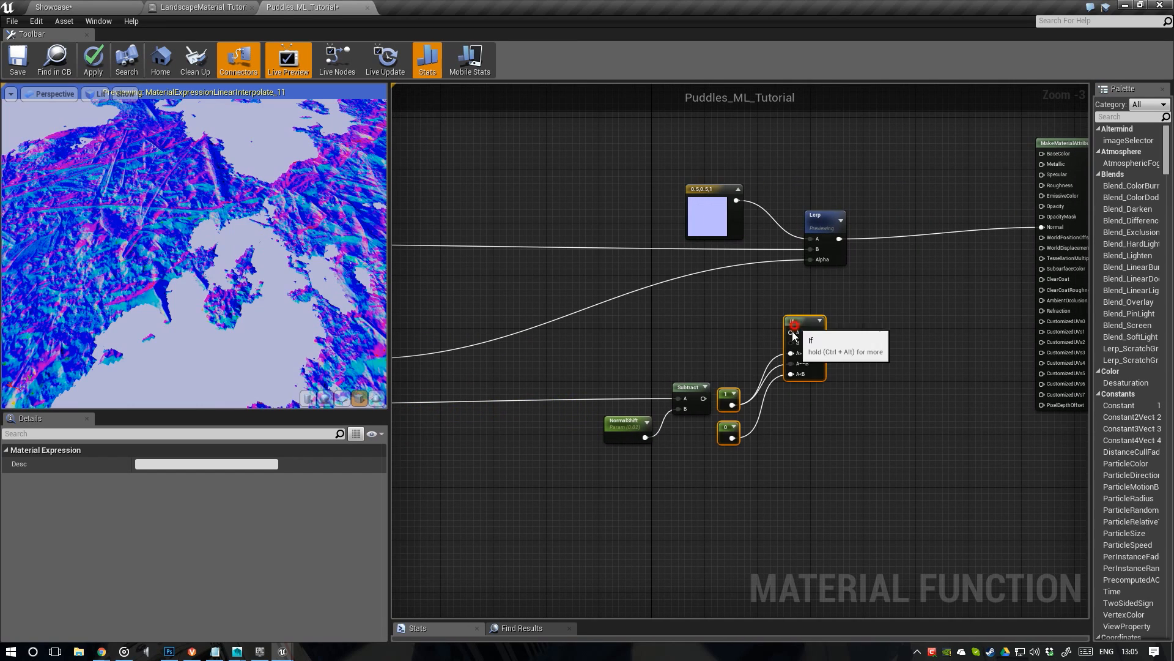
pyautogui.moveTo(793, 336); pyautogui.dragTo(752, 385)
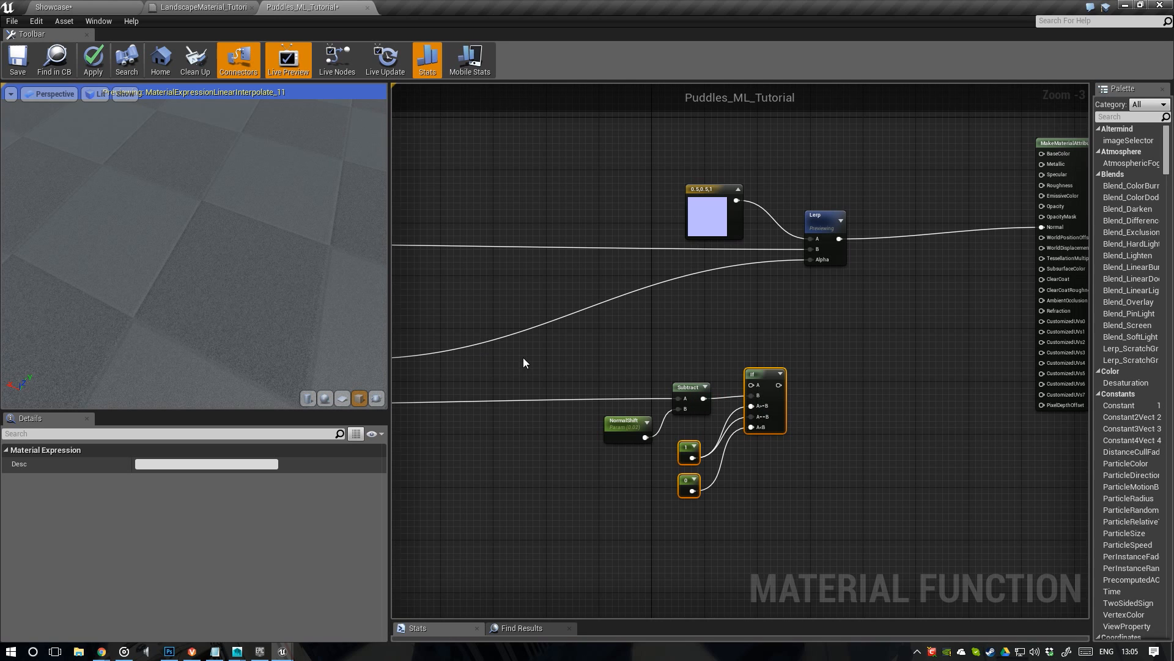
# Feed the green channel of the puddle mask texture into the A input of the duplicated If node
pyautogui.scroll(-2, 523, 362)
pyautogui.moveTo(558, 352); pyautogui.dragTo(786, 352, button='right')
pyautogui.scroll(1, 560, 346)
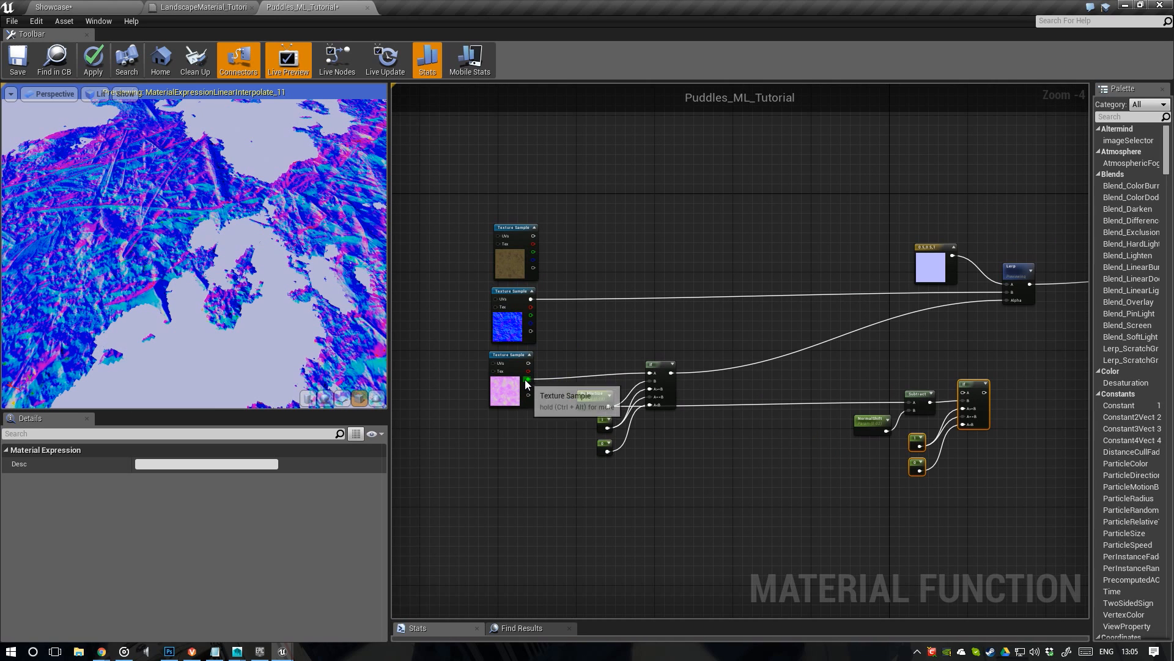
pyautogui.moveTo(528, 379); pyautogui.dragTo(970, 397)
pyautogui.moveTo(969, 397); pyautogui.dragTo(878, 396, button='right')
# Preview the duplicated If node and the original If node in turn to compare their puddle masks
pyautogui.rightClick(875, 395)
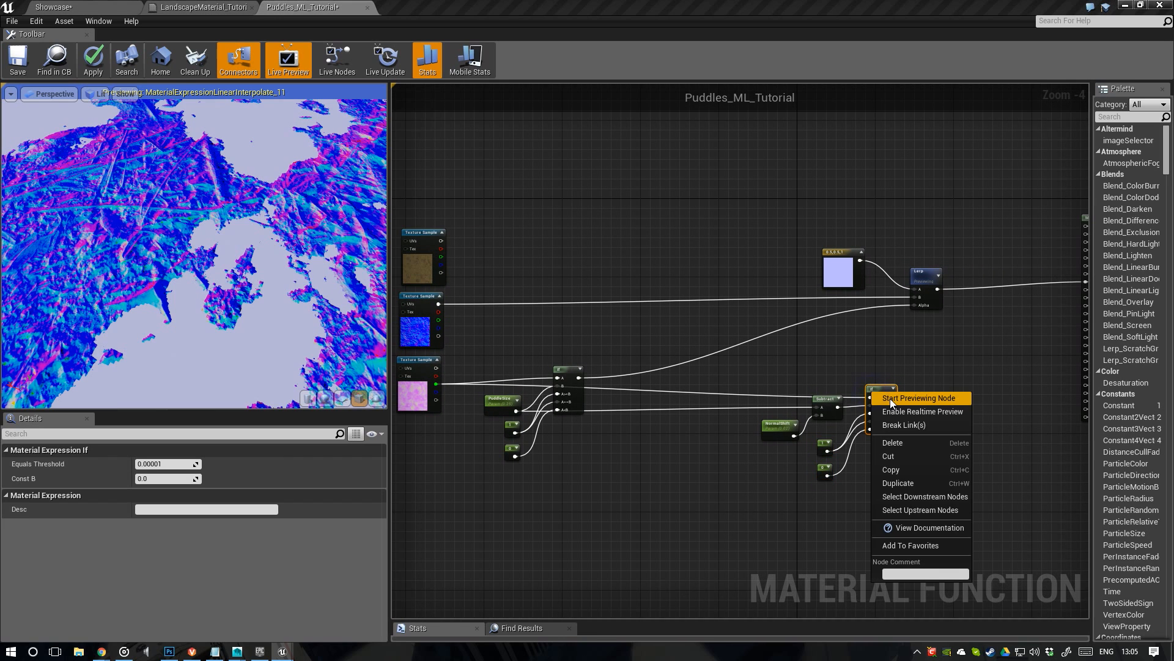
pyautogui.click(892, 400)
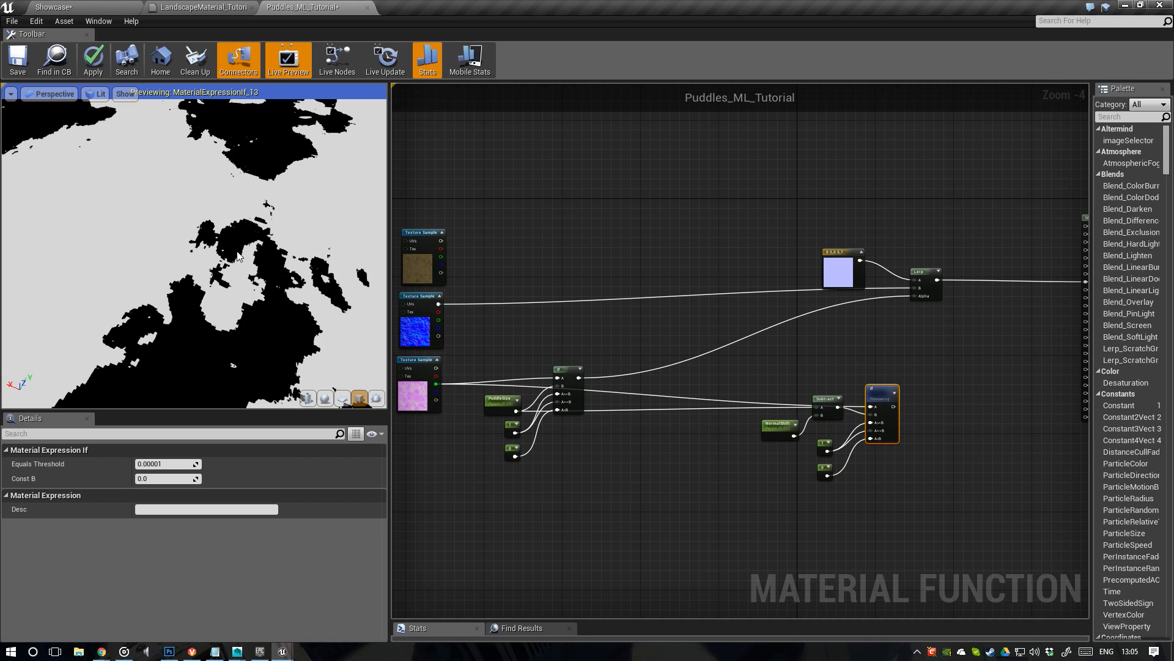
pyautogui.scroll(3, 237, 256)
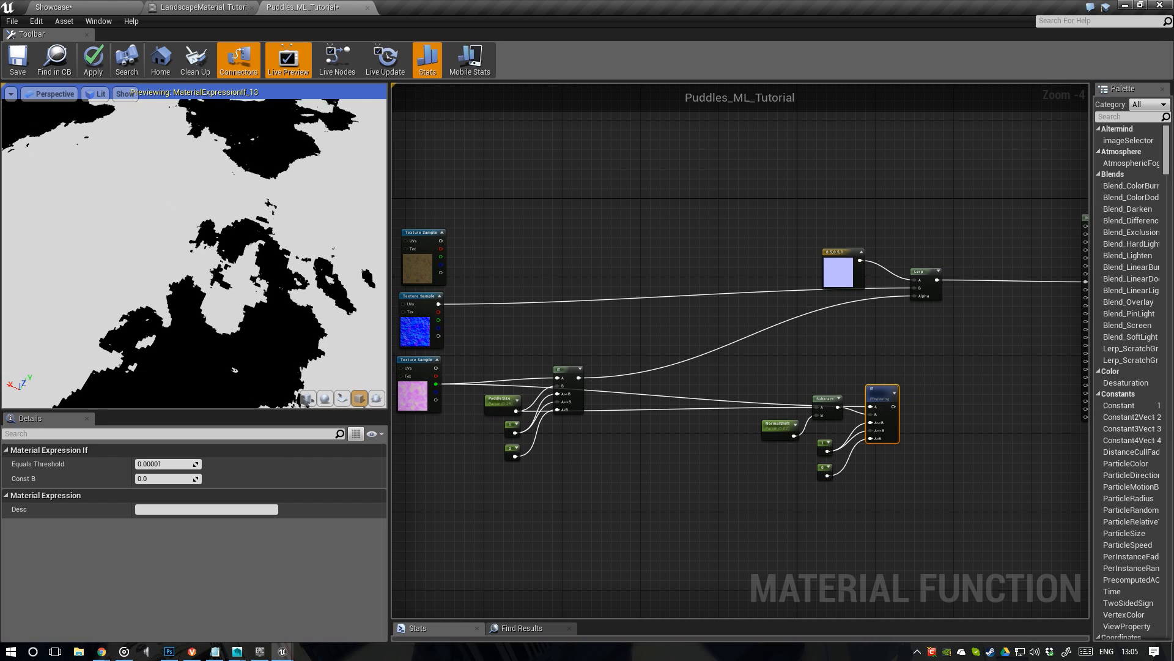
pyautogui.rightClick(569, 371)
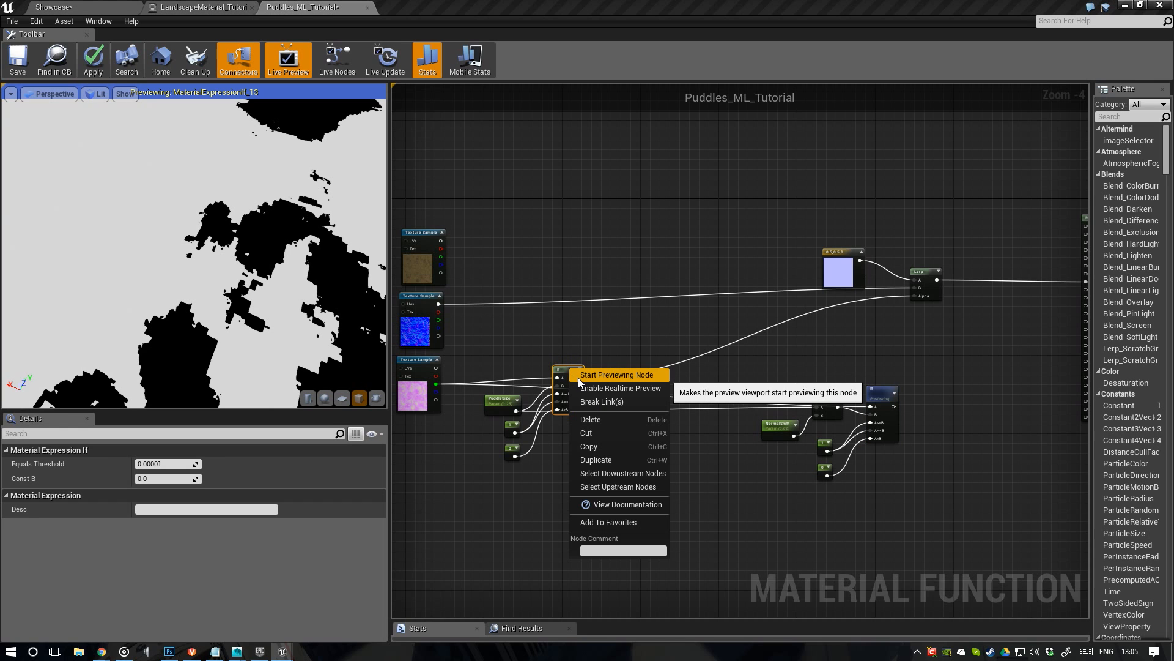
pyautogui.click(578, 375)
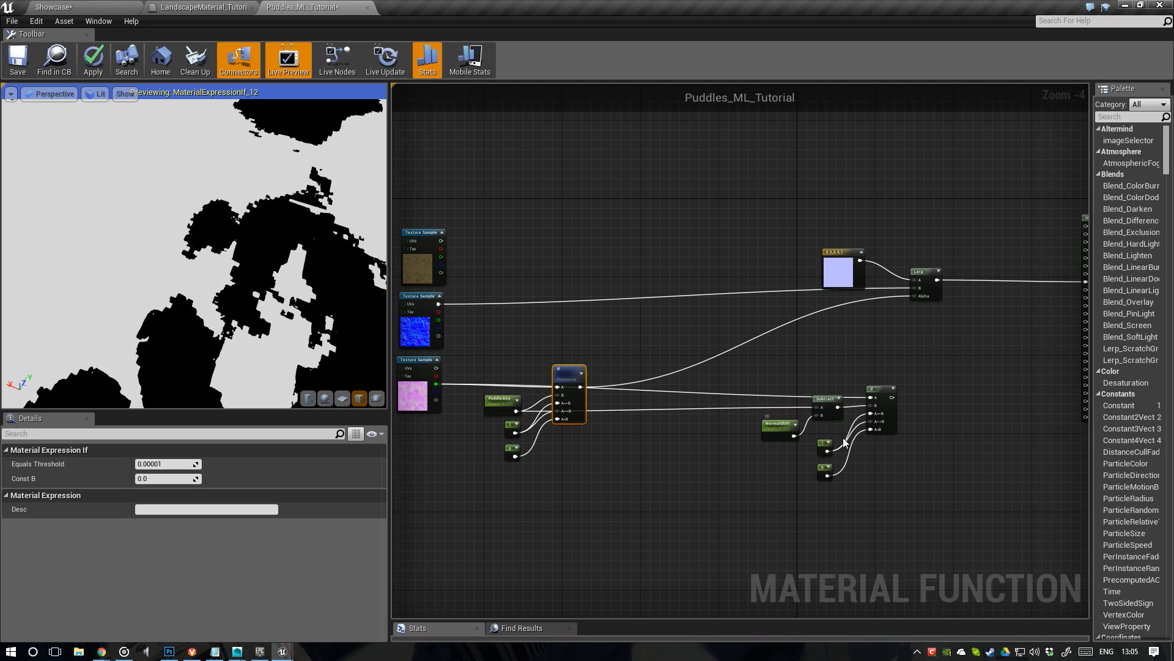
# Connect the duplicated If node's output to the Lerp's Alpha input, replacing the original mask
pyautogui.scroll(1, 721, 436)
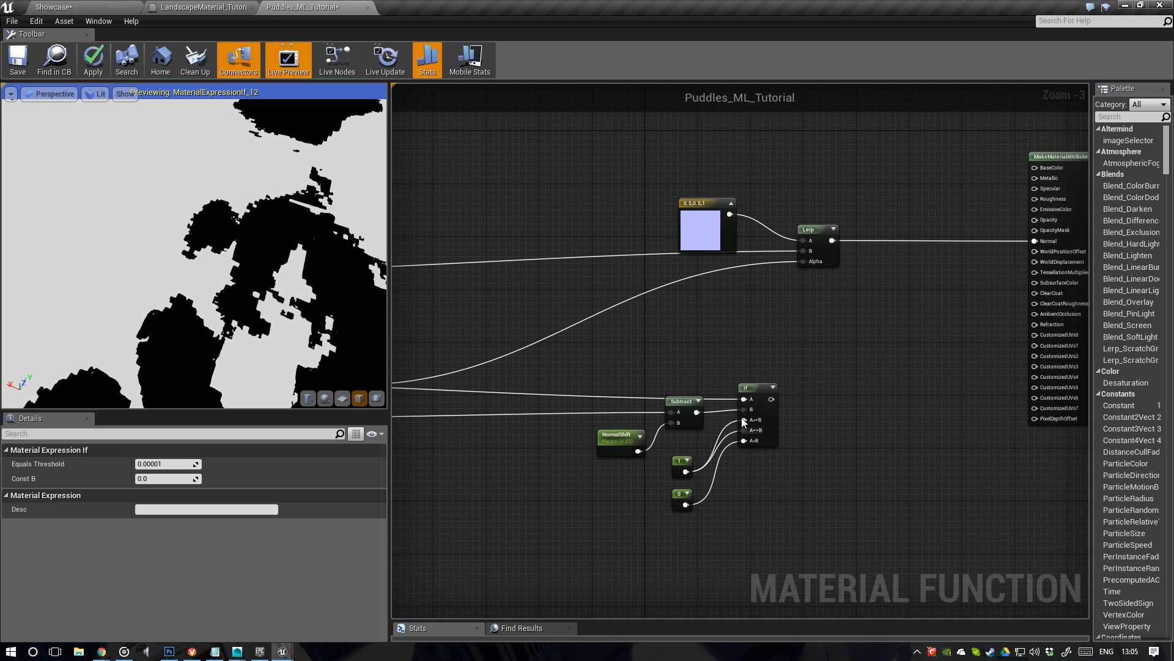
pyautogui.moveTo(523, 409); pyautogui.dragTo(703, 399, button='right')
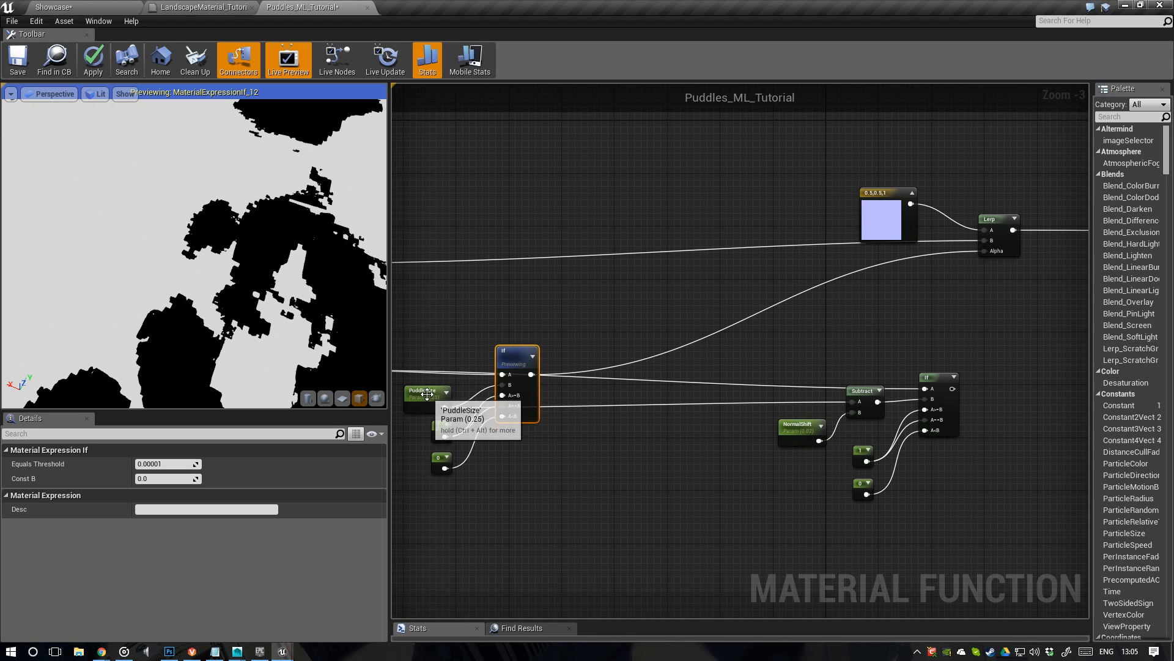
pyautogui.moveTo(953, 400); pyautogui.dragTo(652, 463, button='right')
pyautogui.moveTo(652, 463); pyautogui.dragTo(731, 295)
pyautogui.moveTo(671, 334); pyautogui.dragTo(680, 340, button='right')
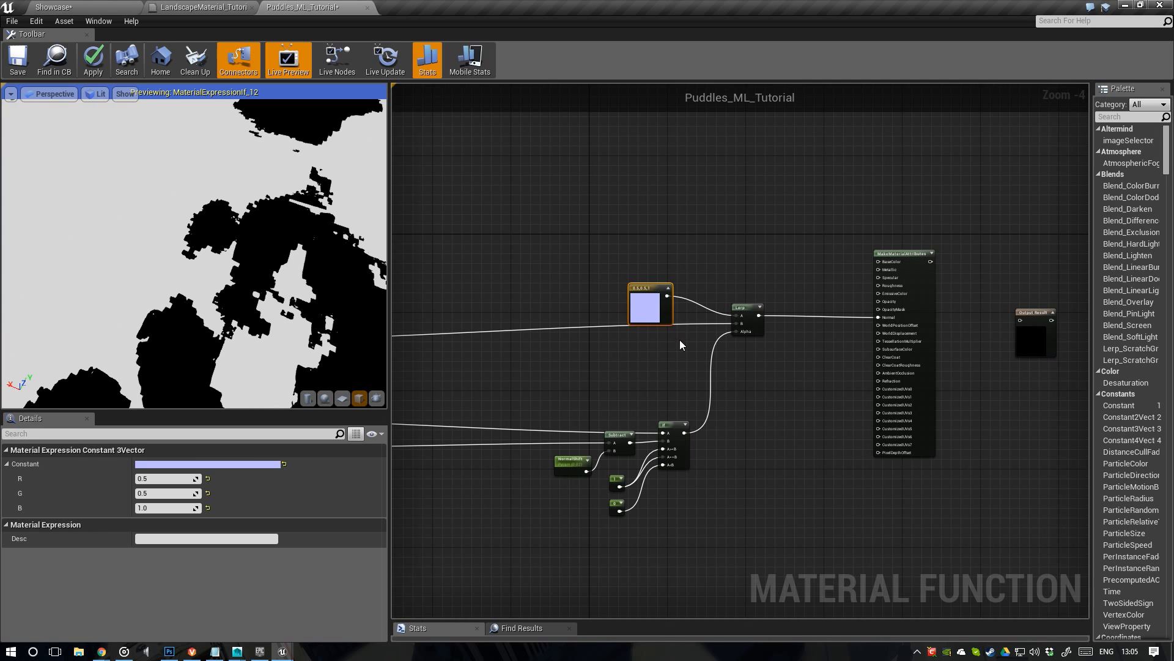
# Preview the Lerp node and examine the flattened normals around the puddle edges
pyautogui.click(741, 308)
pyautogui.rightClick(743, 310)
pyautogui.click(789, 306)
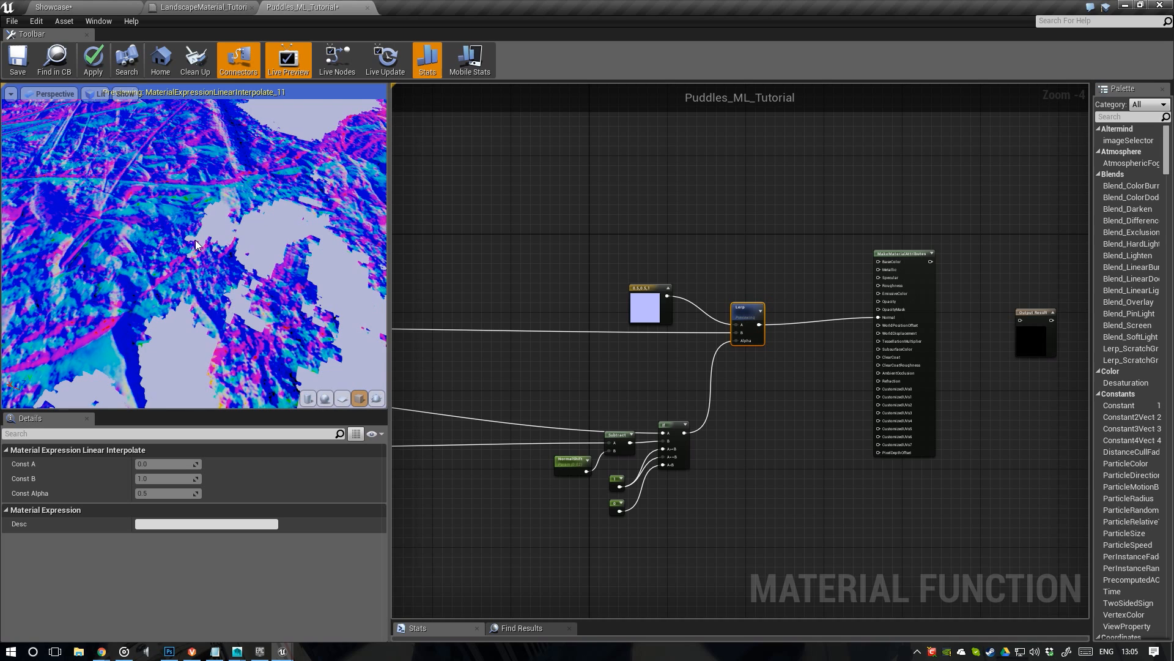
pyautogui.moveTo(541, 314); pyautogui.dragTo(583, 316, button='right')
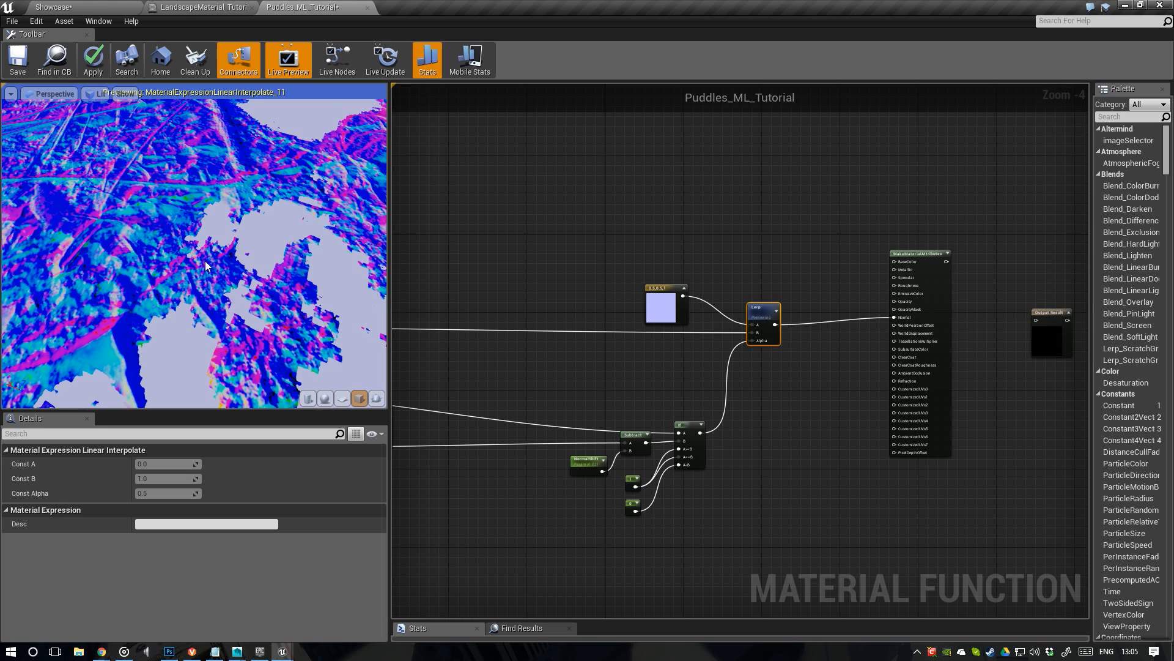
pyautogui.moveTo(205, 261)
pyautogui.mouseDown()
pyautogui.moveTo(218, 265)
pyautogui.moveTo(205, 262)
pyautogui.mouseUp()
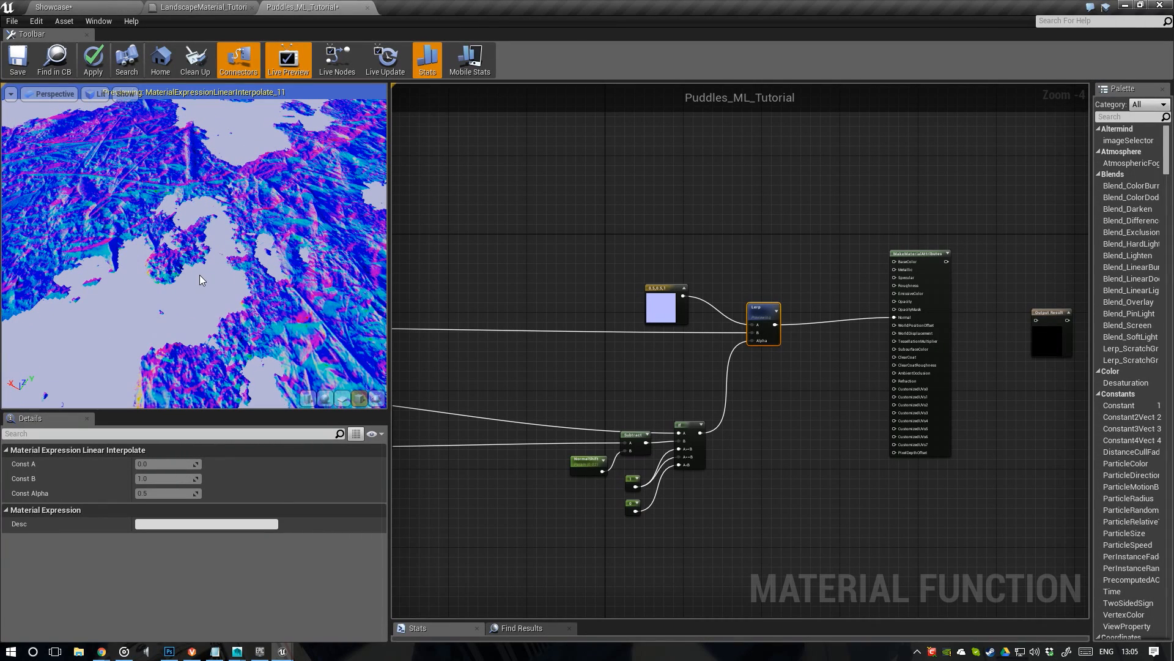
pyautogui.moveTo(199, 274); pyautogui.dragTo(208, 279)
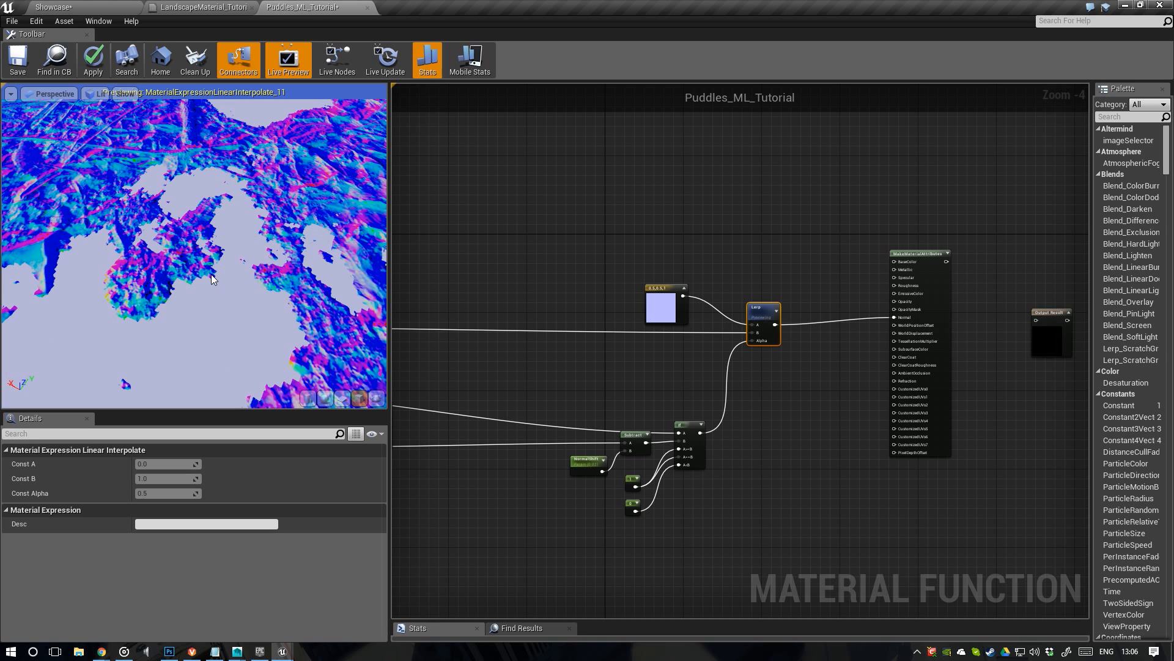
# Examine the node network between the Lerp and the texture samples, including the ForestMud_Normal sample
pyautogui.moveTo(782, 367); pyautogui.dragTo(826, 383, button='right')
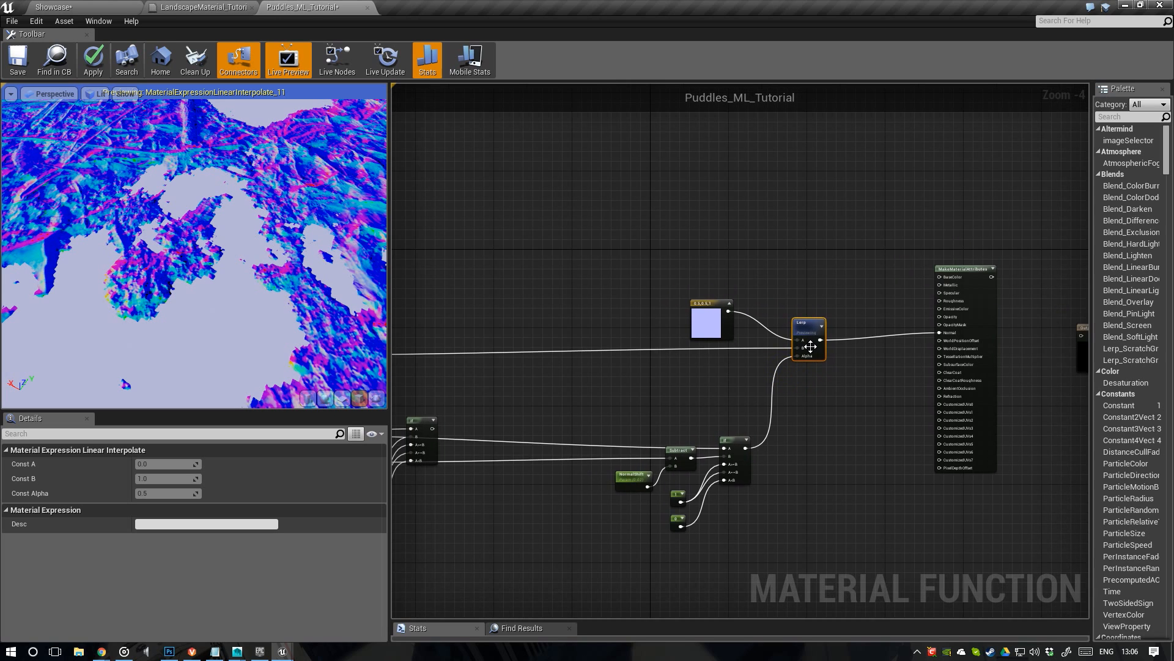
pyautogui.scroll(1, 806, 346)
pyautogui.moveTo(648, 348); pyautogui.dragTo(789, 359, button='right')
pyautogui.scroll(-3, 789, 359)
pyautogui.moveTo(599, 337); pyautogui.dragTo(608, 338, button='right')
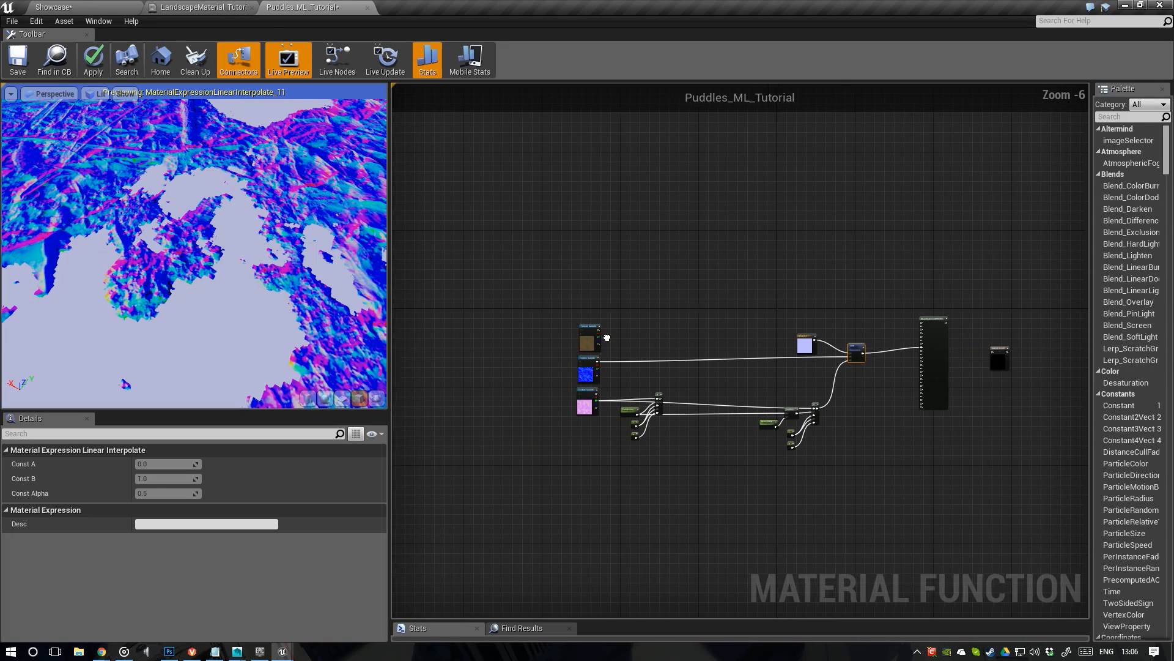
pyautogui.scroll(3, 615, 373)
pyautogui.click(522, 352)
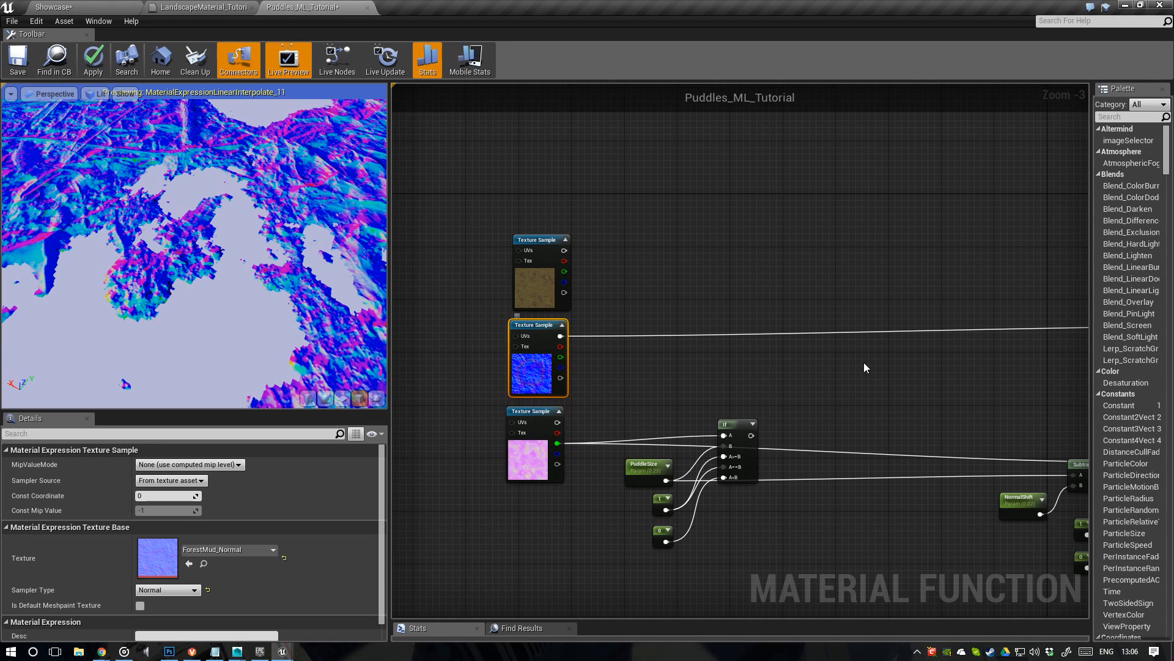
pyautogui.moveTo(864, 367); pyautogui.dragTo(710, 368, button='right')
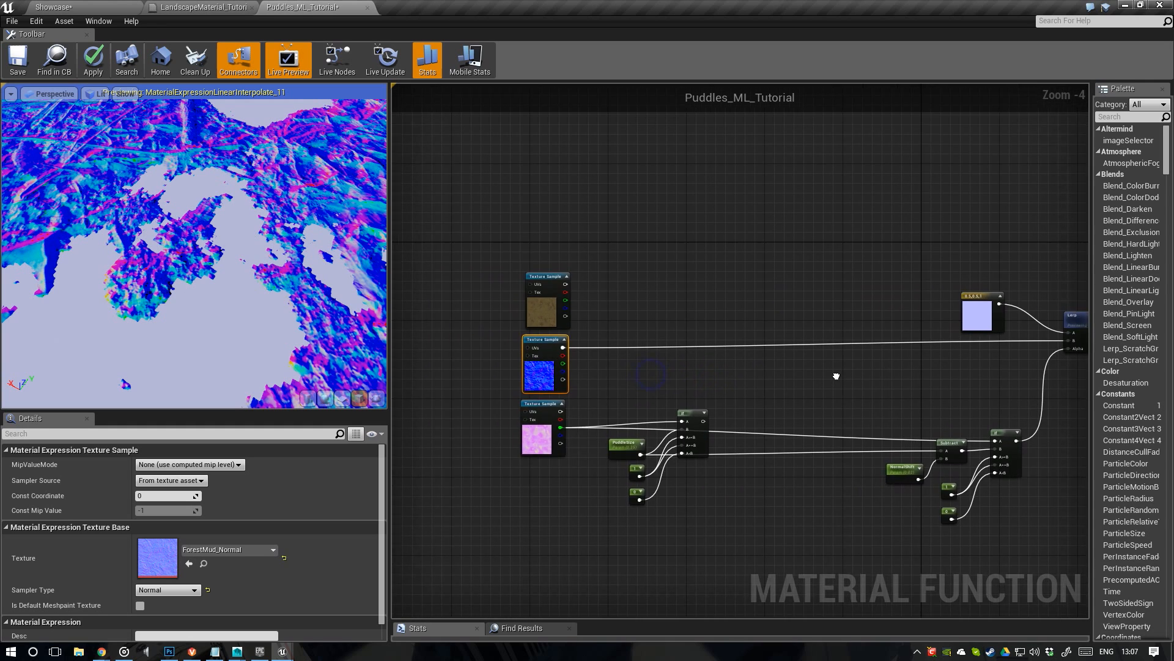
# Add a Multiply node with its A input fed by the ForestMud_Normal sample and place it below the 0.5,0.5,1 vector
pyautogui.moveTo(836, 375); pyautogui.dragTo(713, 373, button='right')
pyautogui.scroll(1, 512, 348)
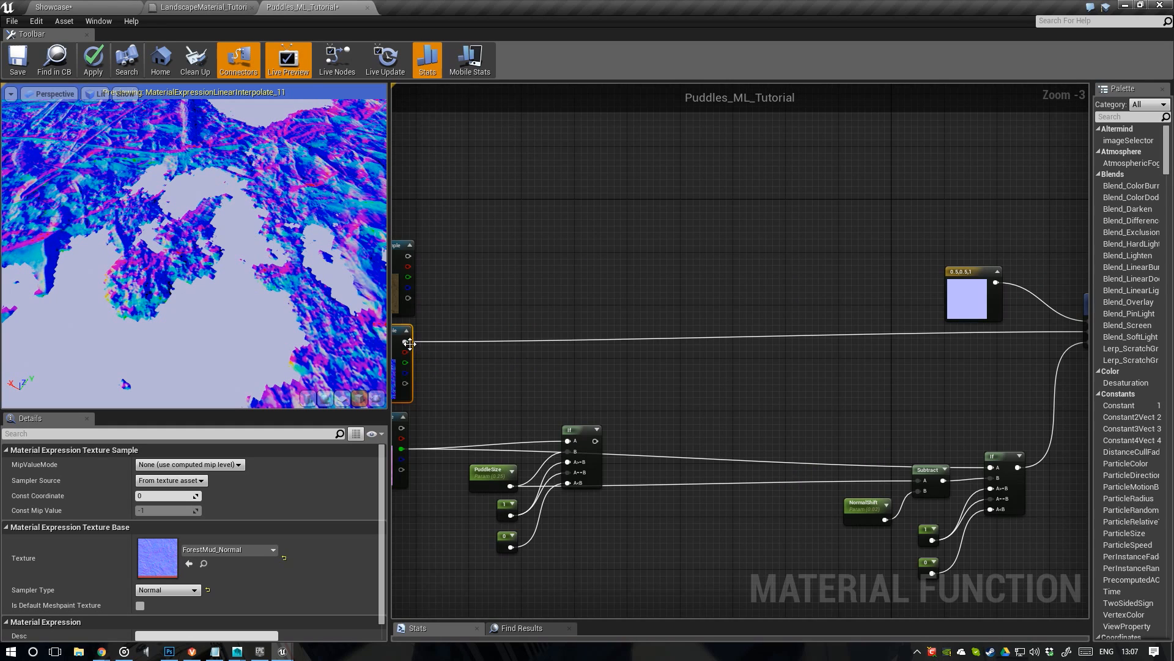
pyautogui.moveTo(408, 343); pyautogui.dragTo(448, 336, button='right')
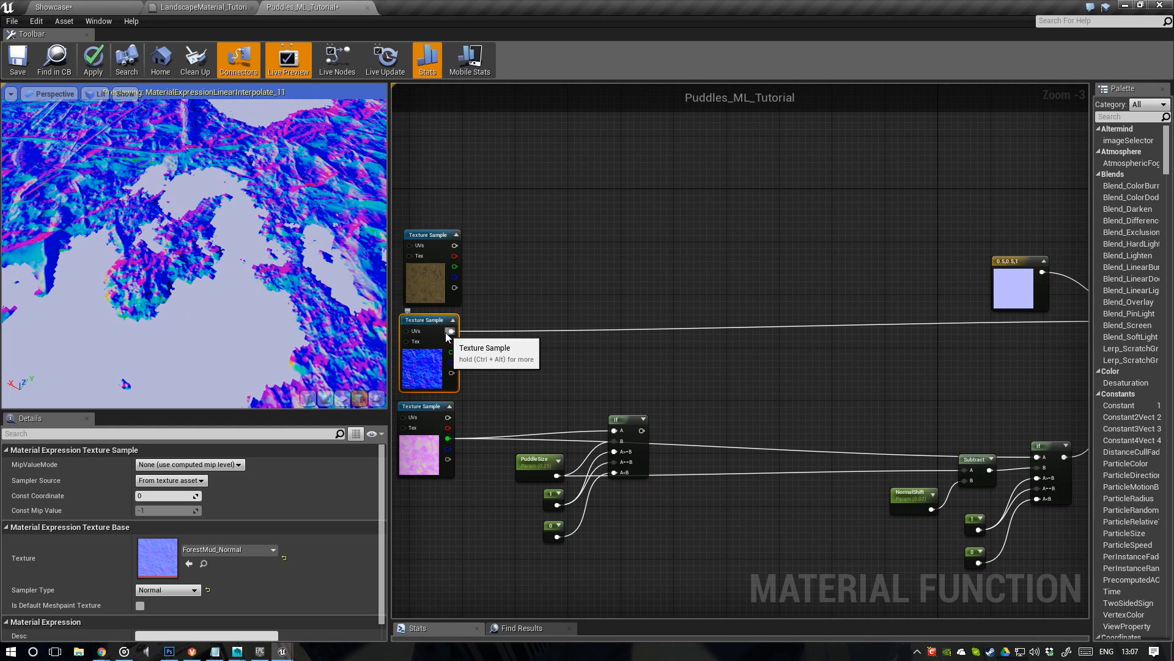
pyautogui.moveTo(450, 332); pyautogui.dragTo(1007, 357)
pyautogui.write('mult')
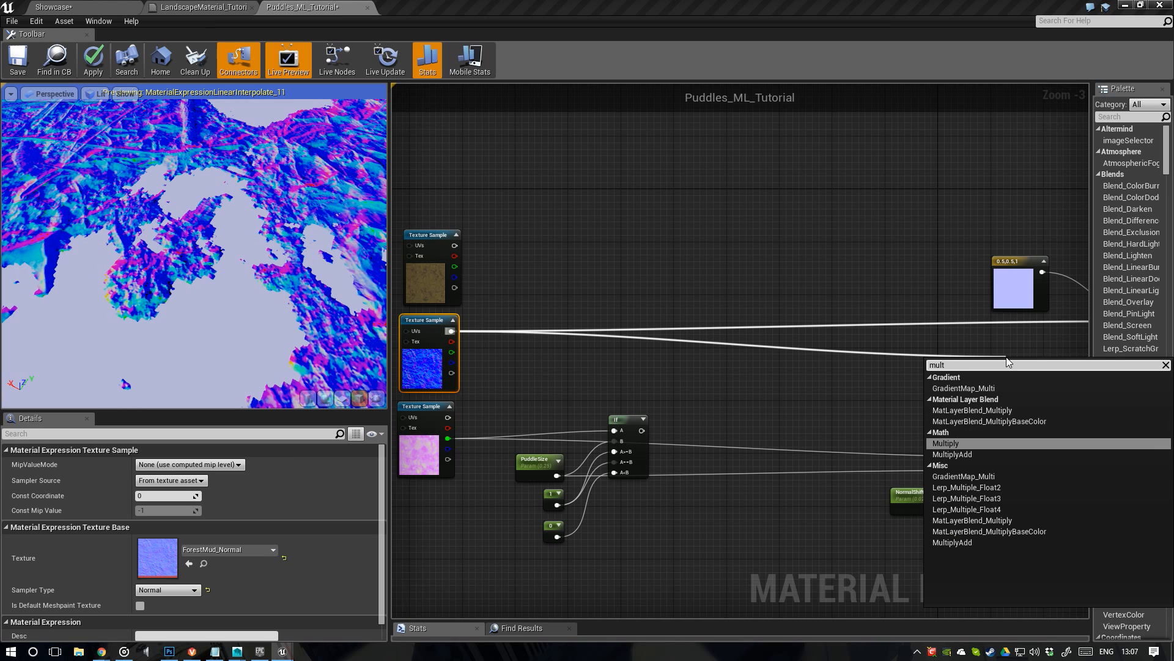
pyautogui.press('Return')
pyautogui.scroll(2, 1052, 399)
pyautogui.moveTo(1052, 399); pyautogui.dragTo(826, 408, button='right')
pyautogui.moveTo(794, 359); pyautogui.dragTo(782, 324)
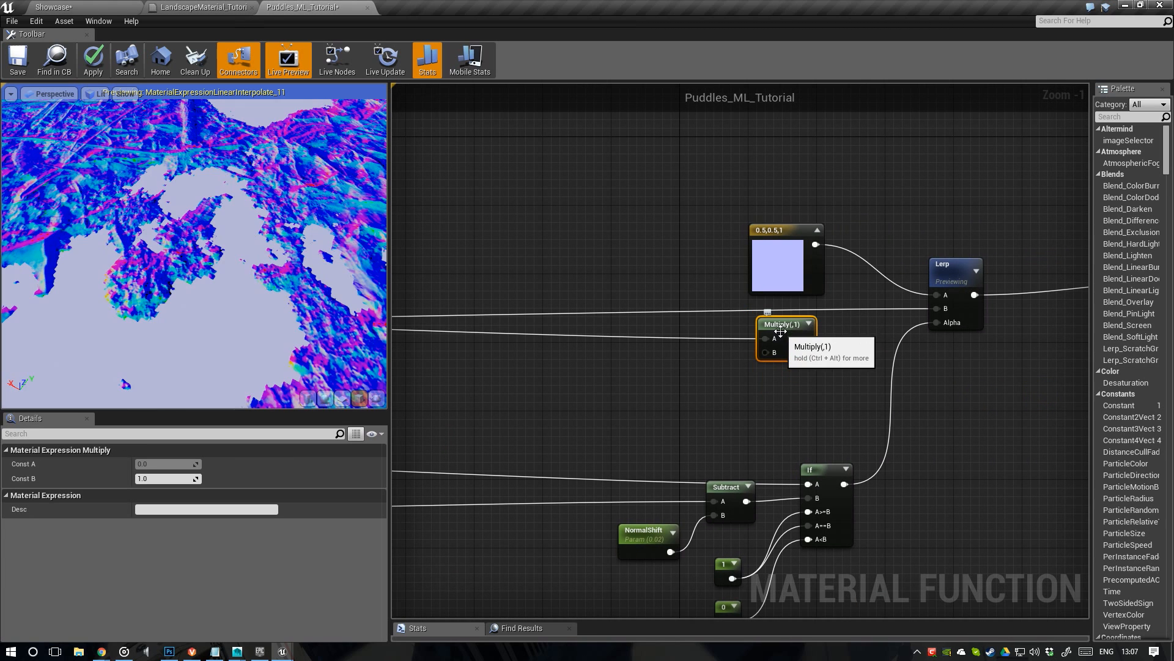
# Preview the Multiply node and inspect its normals from a different view angle
pyautogui.rightClick(769, 317)
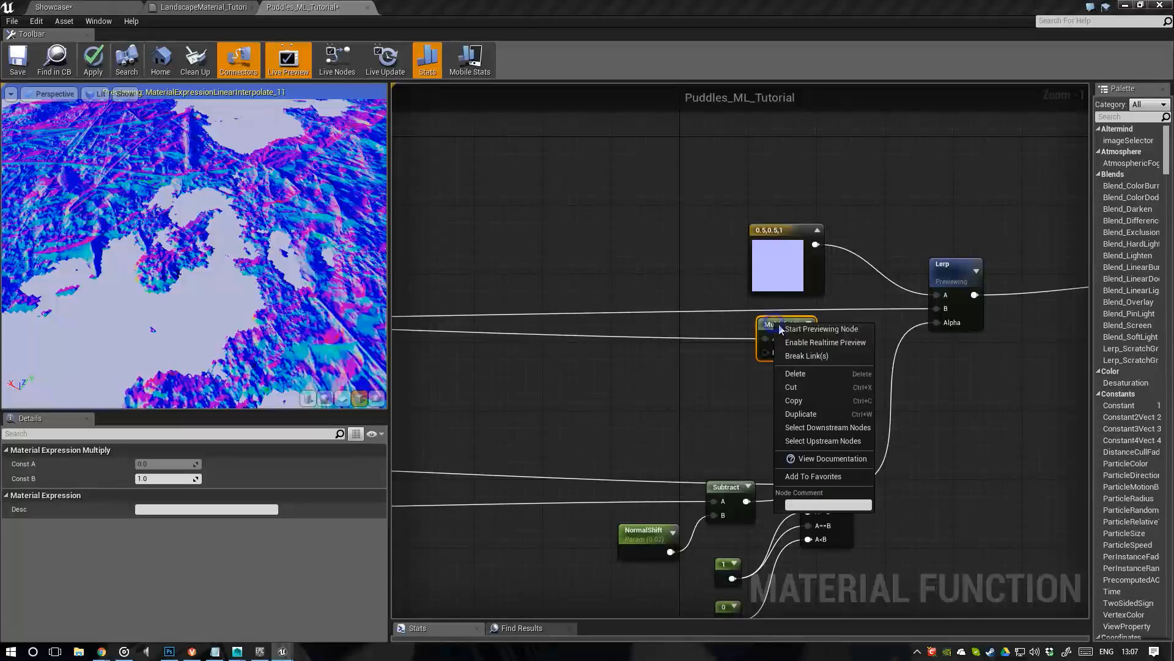
pyautogui.click(792, 327)
pyautogui.moveTo(243, 241); pyautogui.dragTo(398, 278)
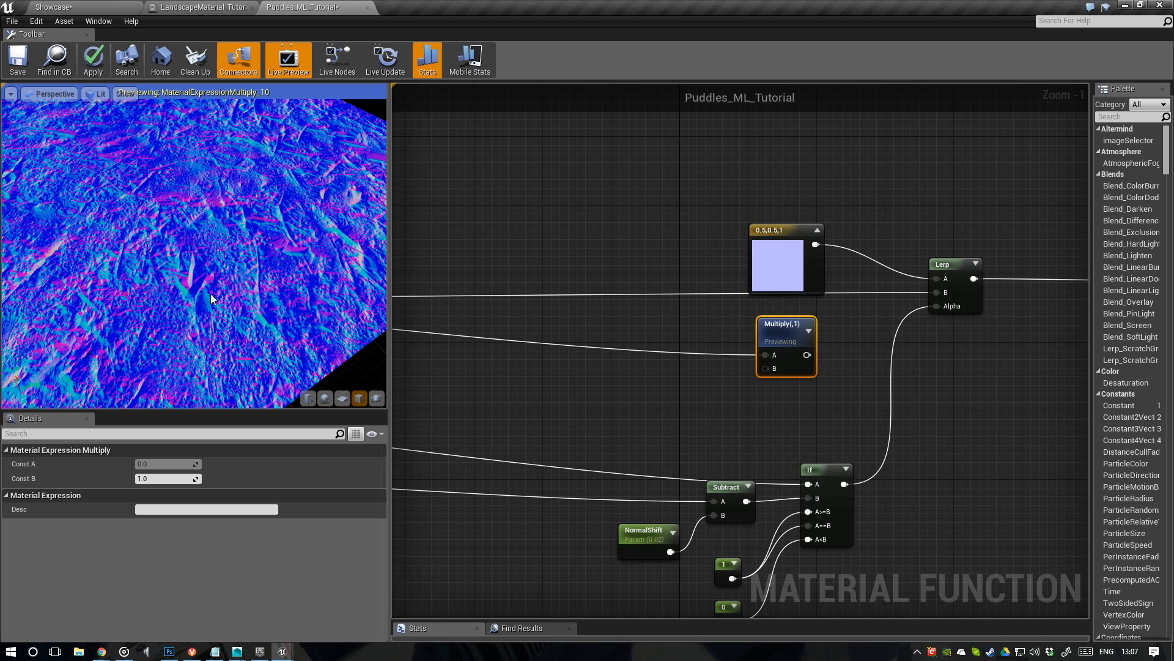
# Add a Constant3Vector node below the Multiply node and connect it to the Multiply's B input
pyautogui.scroll(1, 631, 371)
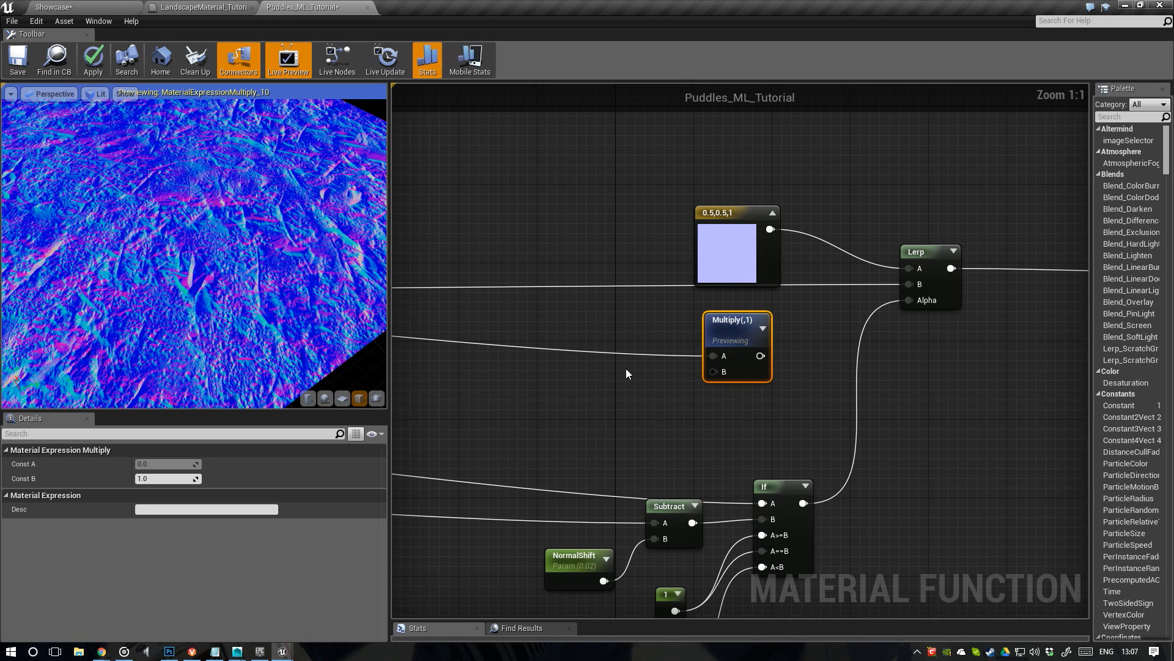
pyautogui.click(586, 371)
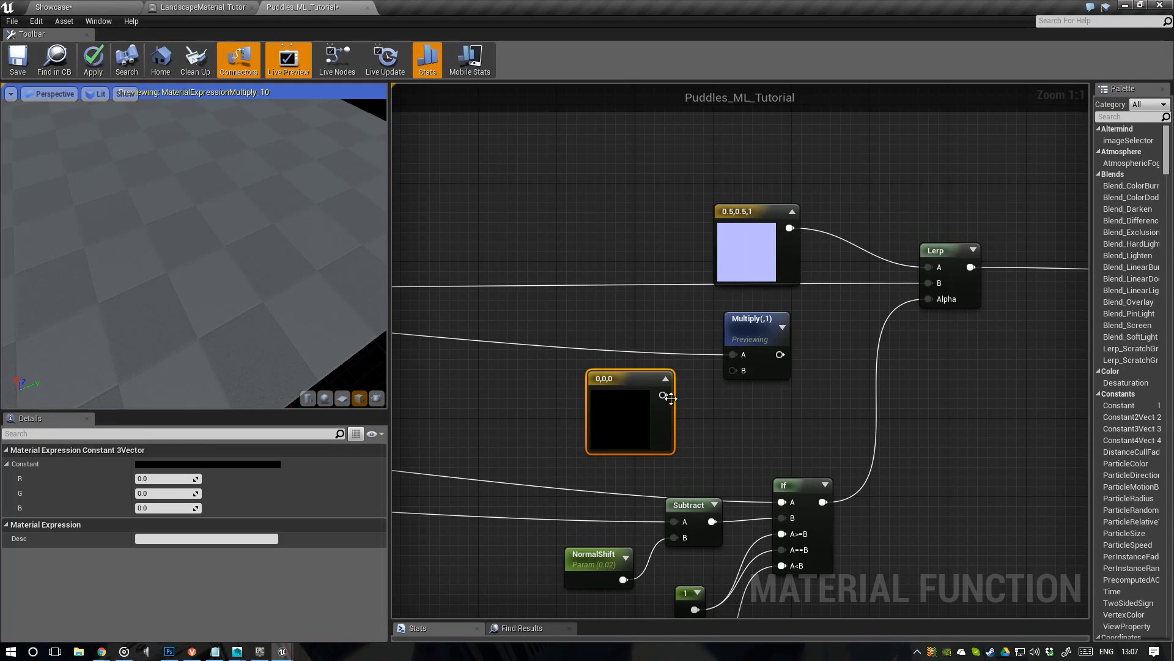
pyautogui.moveTo(664, 396); pyautogui.dragTo(734, 371)
pyautogui.moveTo(633, 381); pyautogui.dragTo(652, 374)
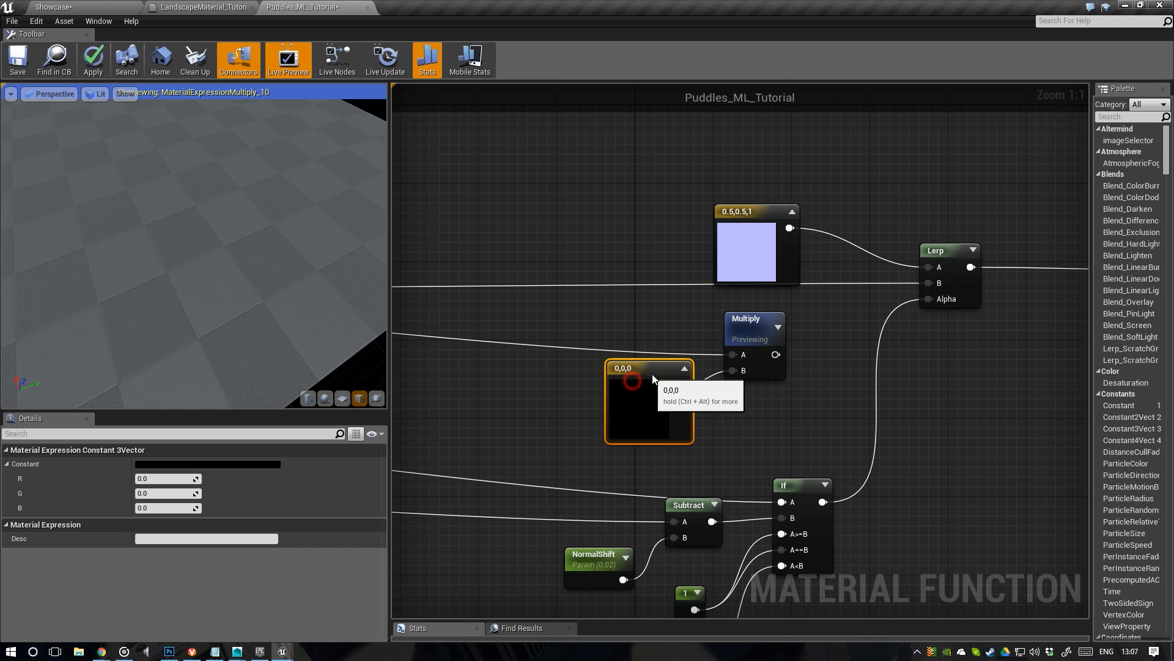
pyautogui.click(238, 465)
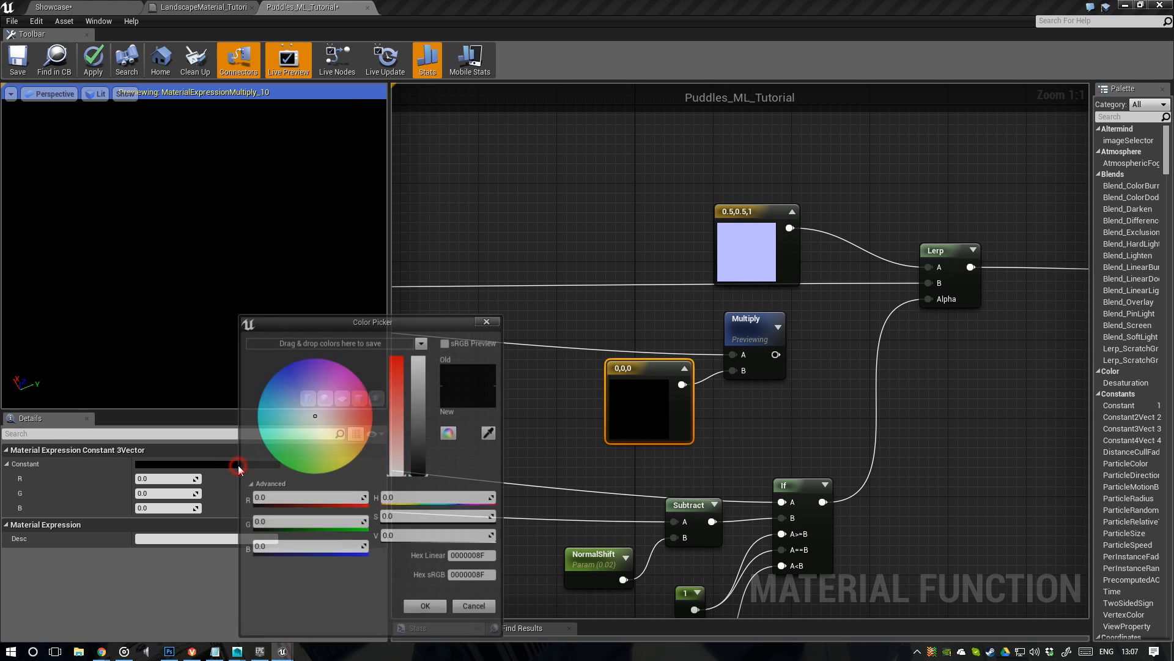
pyautogui.moveTo(386, 328); pyautogui.dragTo(327, 247)
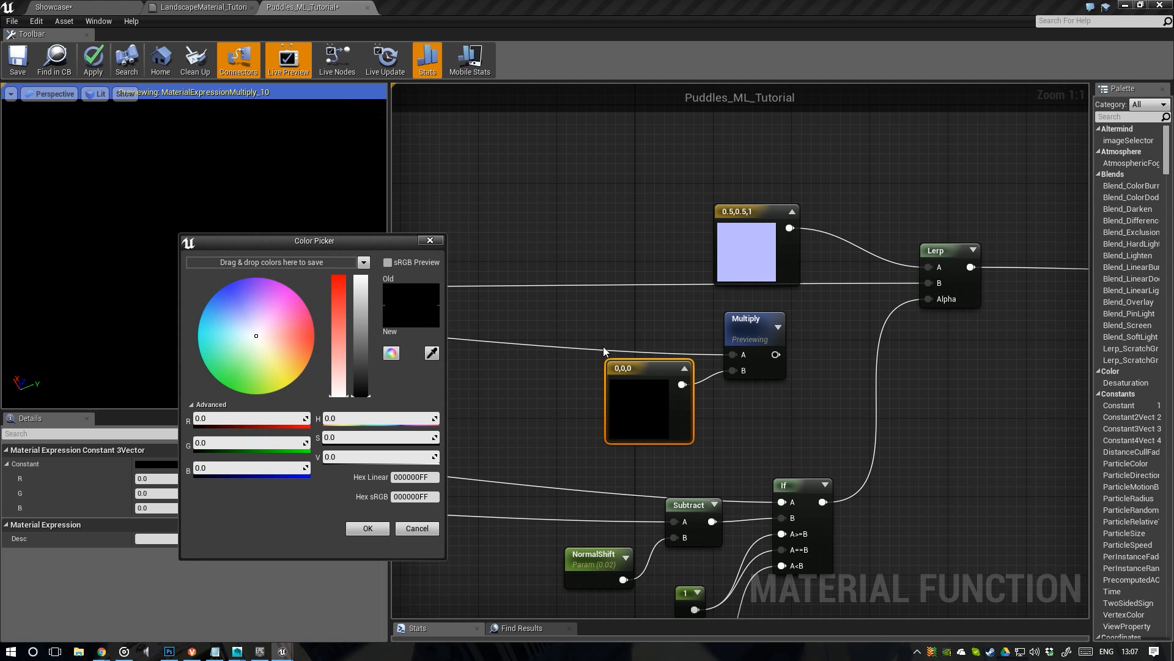
pyautogui.click(219, 463)
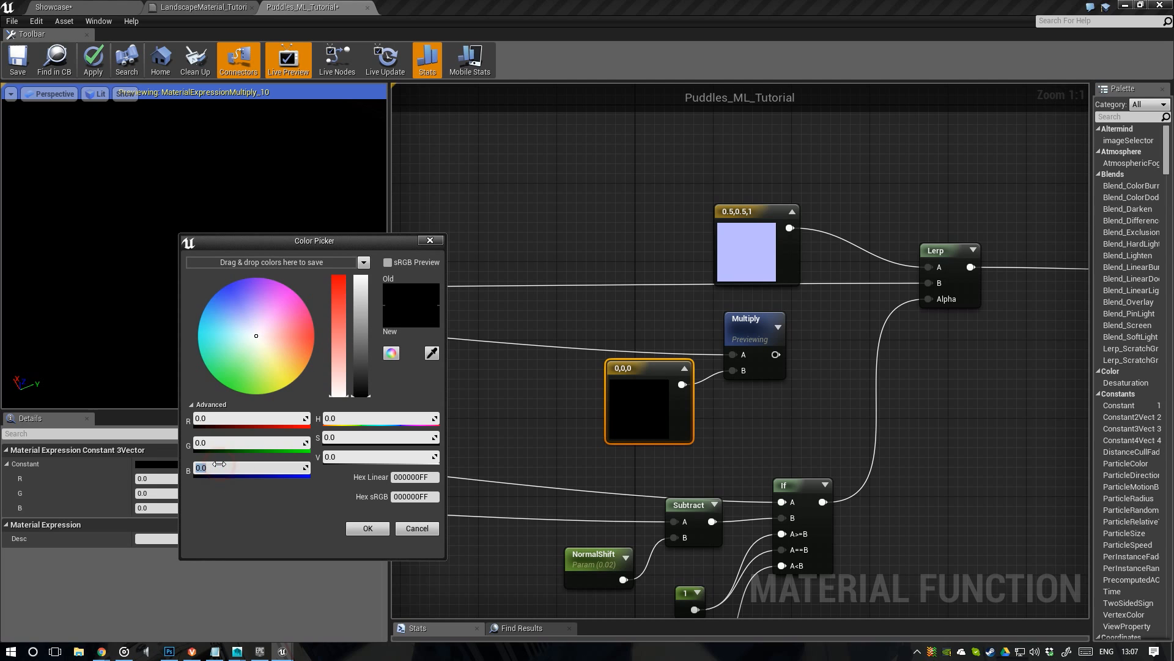
pyautogui.click(736, 252)
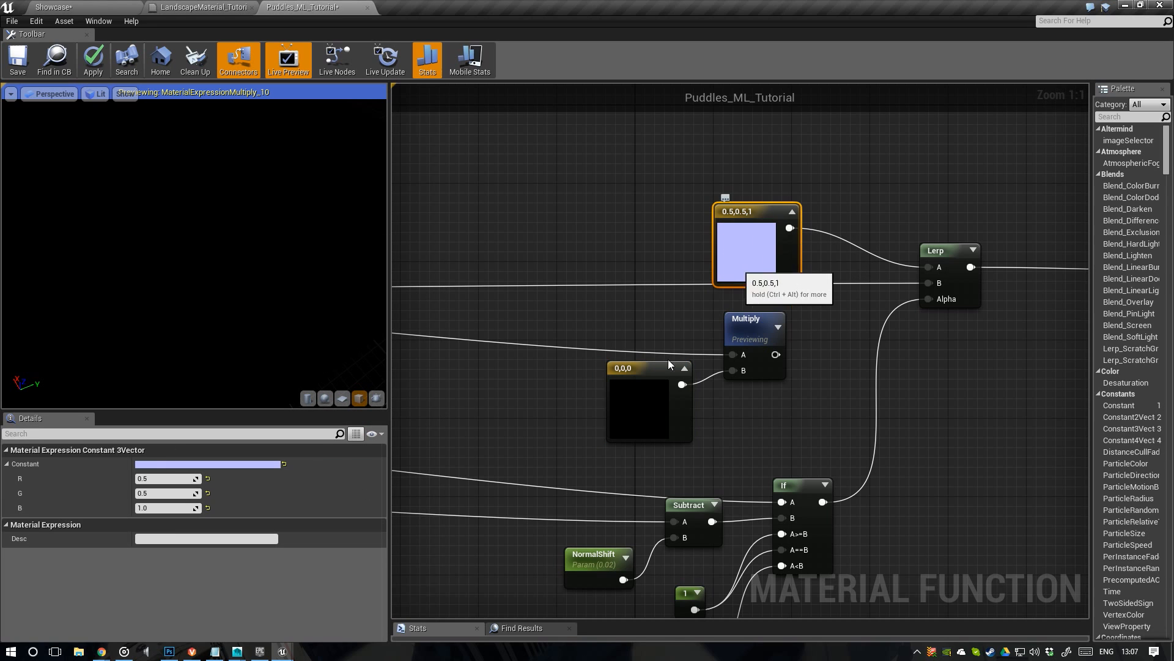
# Set the new Constant3Vector feeding Multiply to R 0.5, G 0.5, B 1.0
pyautogui.rightClick(641, 411)
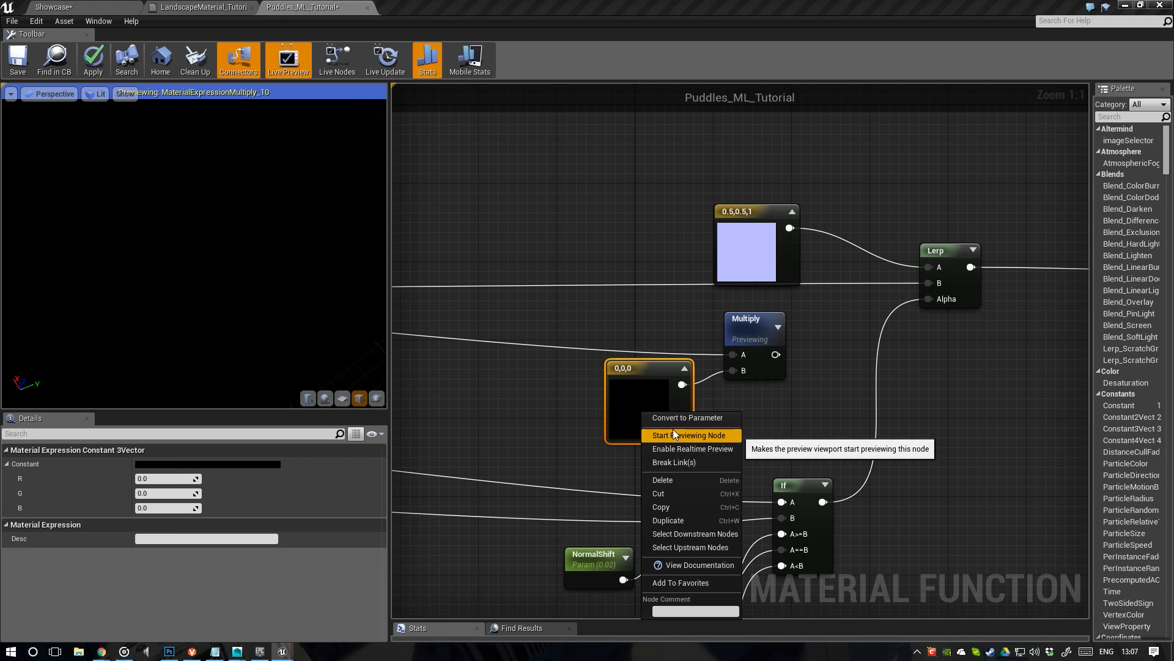
pyautogui.click(233, 463)
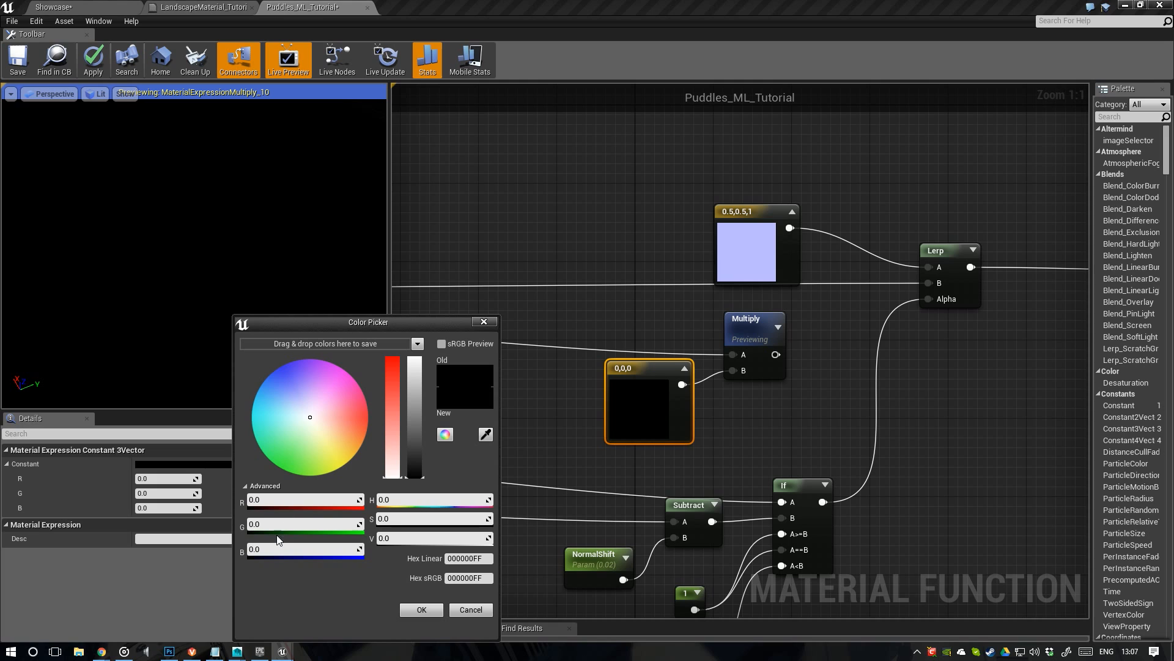
pyautogui.press('Return')
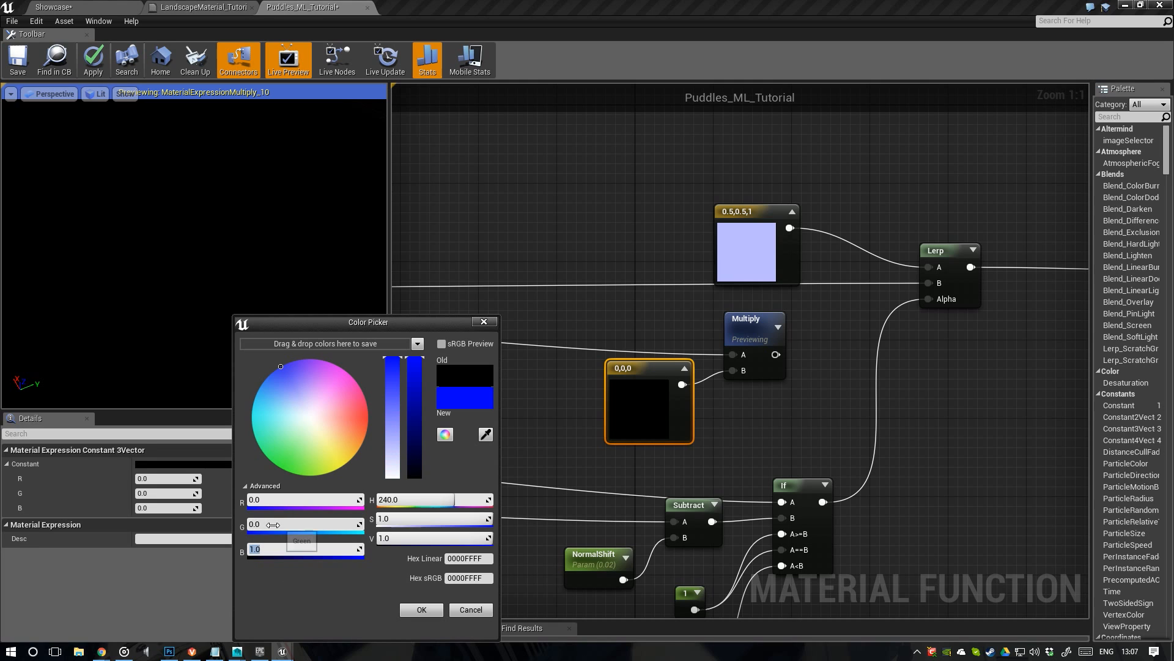
pyautogui.click(272, 524)
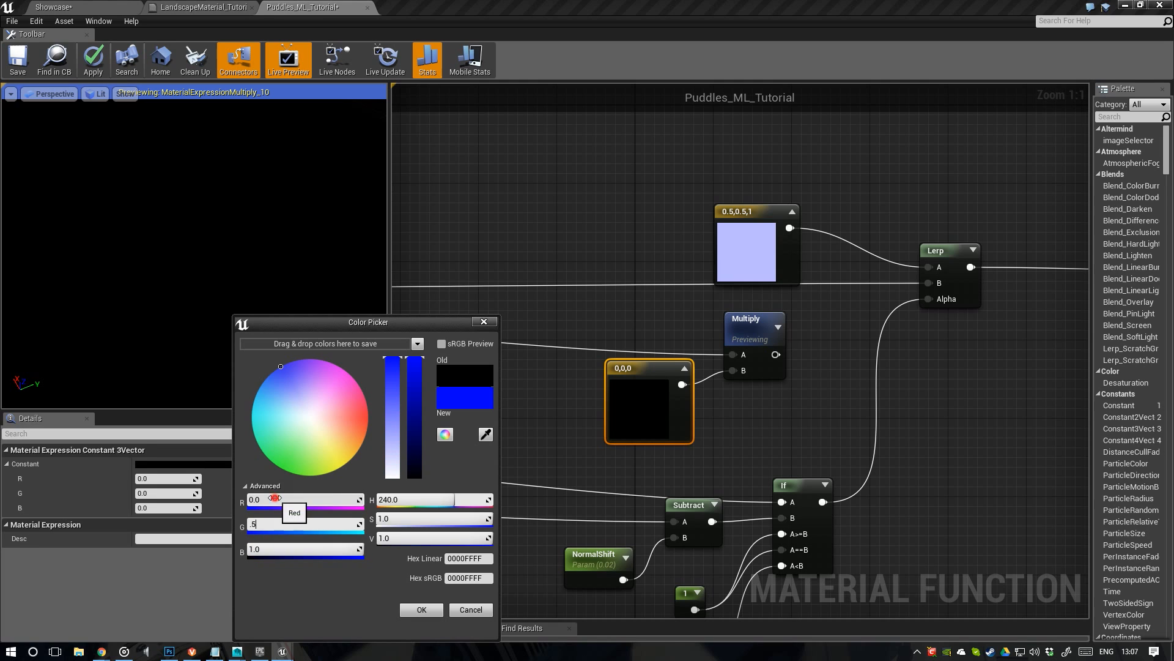
pyautogui.click(275, 498)
pyautogui.press('Return')
pyautogui.click(422, 610)
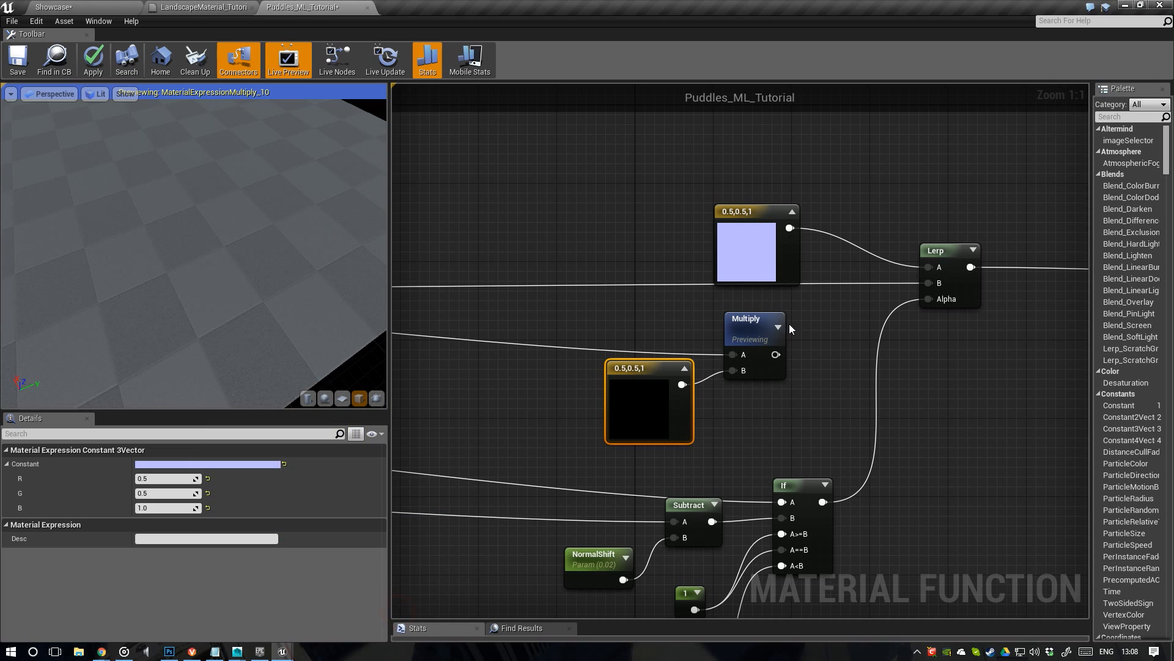
pyautogui.click(753, 330)
pyautogui.rightClick(757, 334)
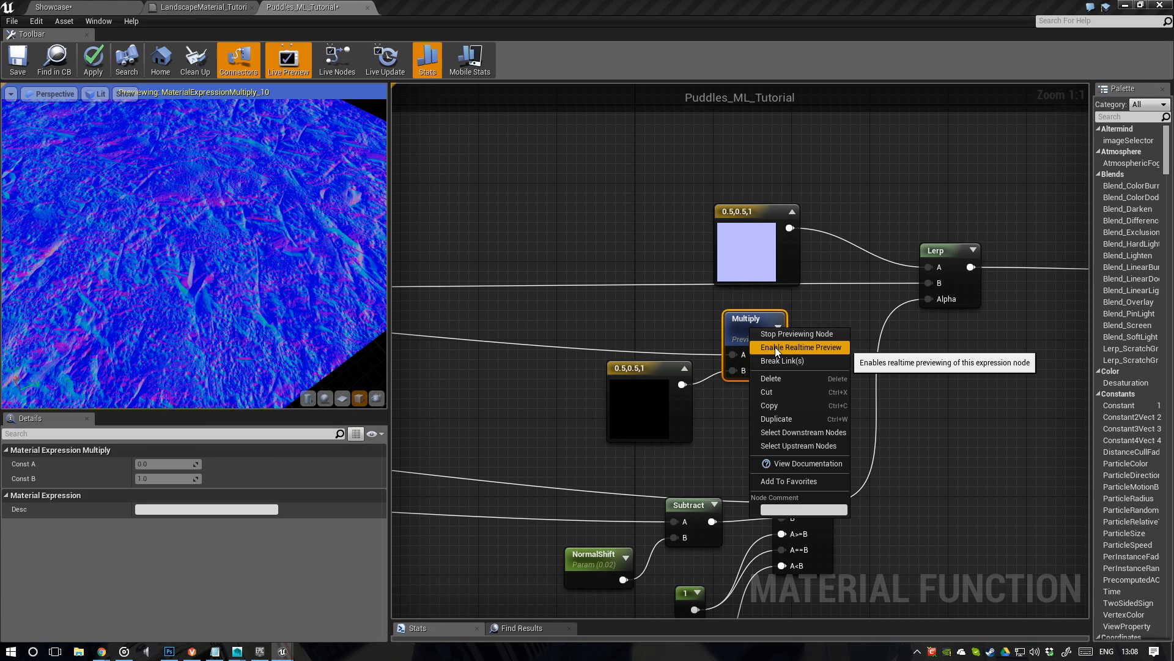
pyautogui.moveTo(724, 321); pyautogui.dragTo(710, 330, button='right')
pyautogui.moveTo(709, 331); pyautogui.dragTo(709, 321)
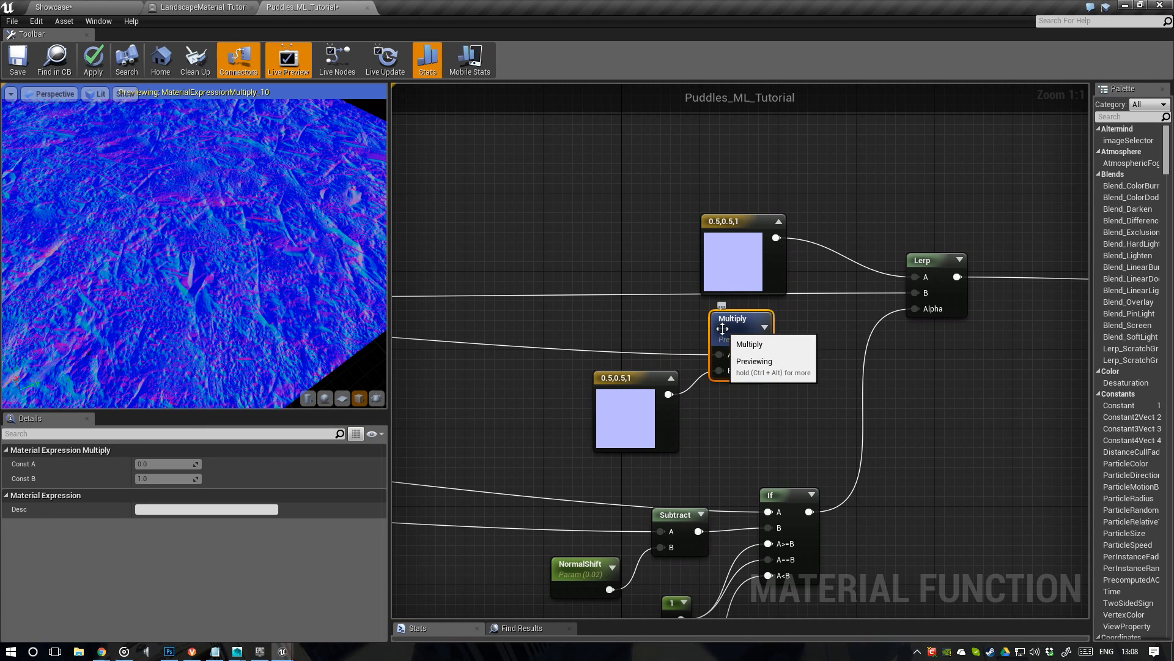
# Set the Constant3Vector feeding the Multiply's B input to R 0.1 and G 0.1, and check the preview from another angle
pyautogui.click(632, 389)
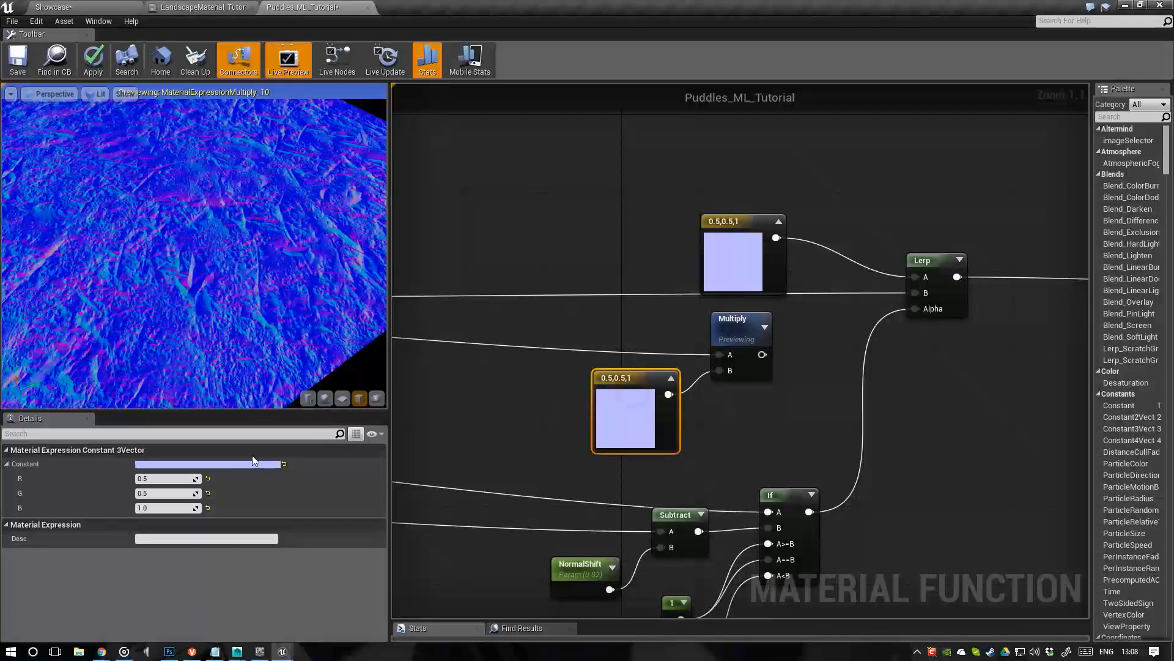
pyautogui.click(164, 478)
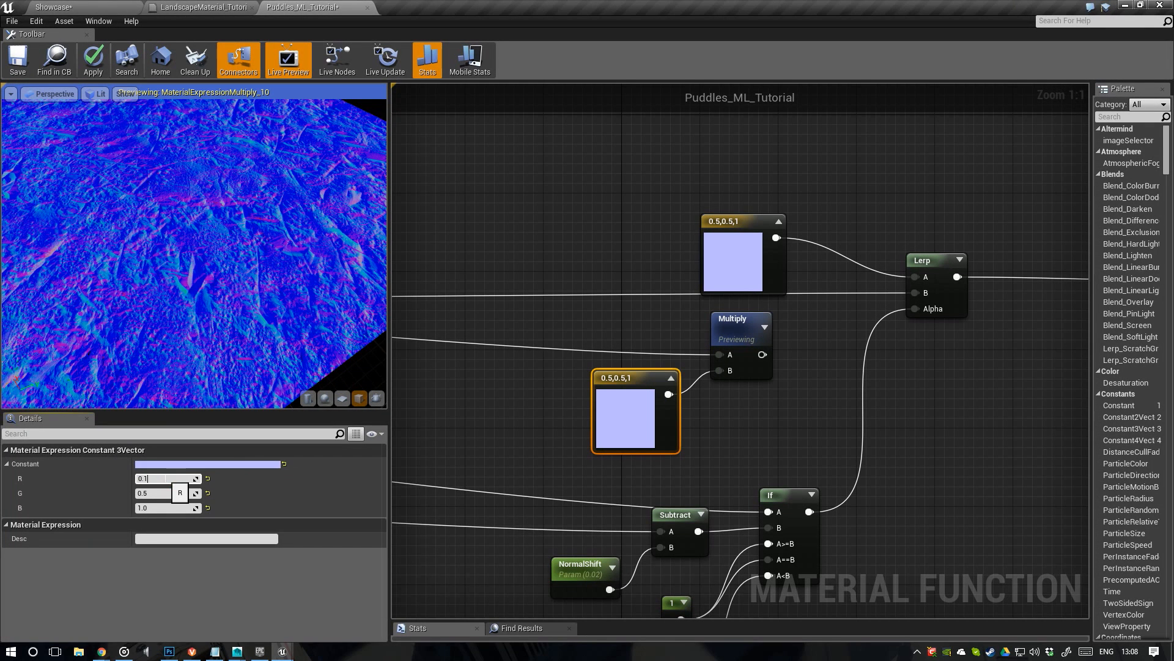
pyautogui.press('Return')
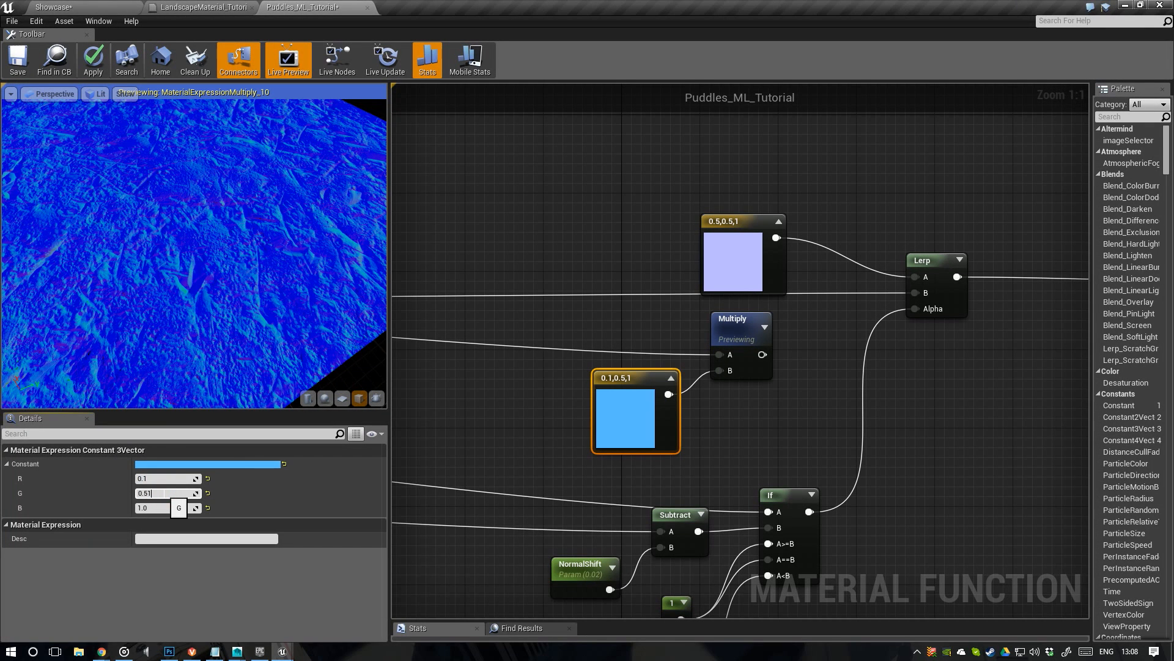
pyautogui.press('Return')
pyautogui.moveTo(243, 319); pyautogui.dragTo(204, 256)
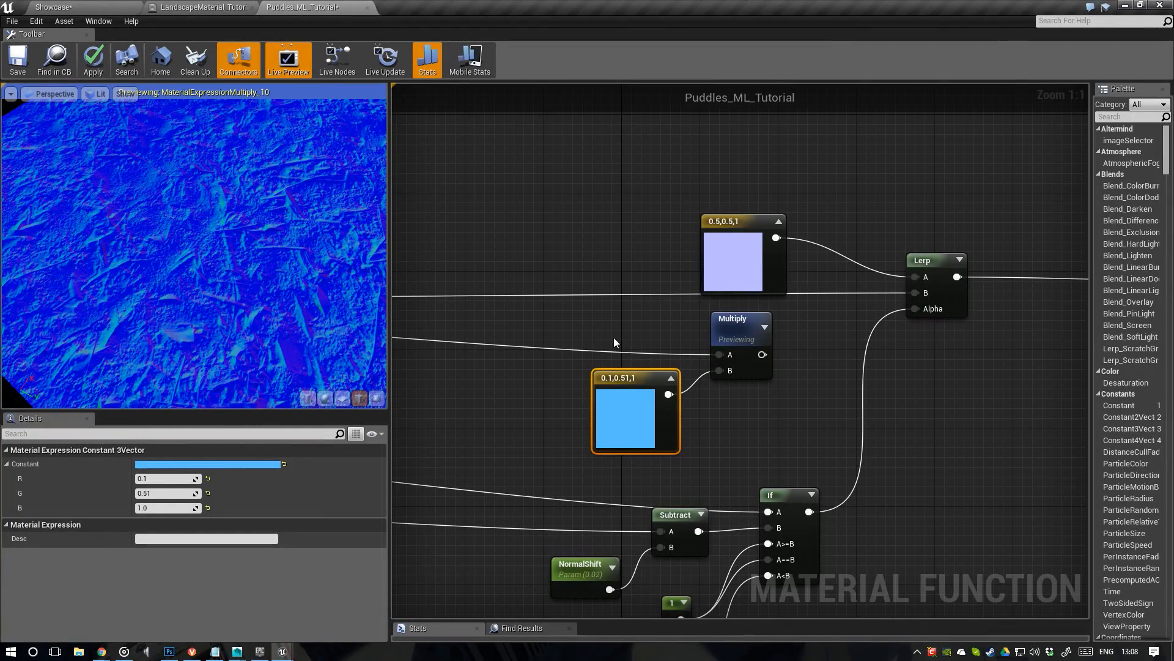
pyautogui.click(148, 493)
pyautogui.press('Return')
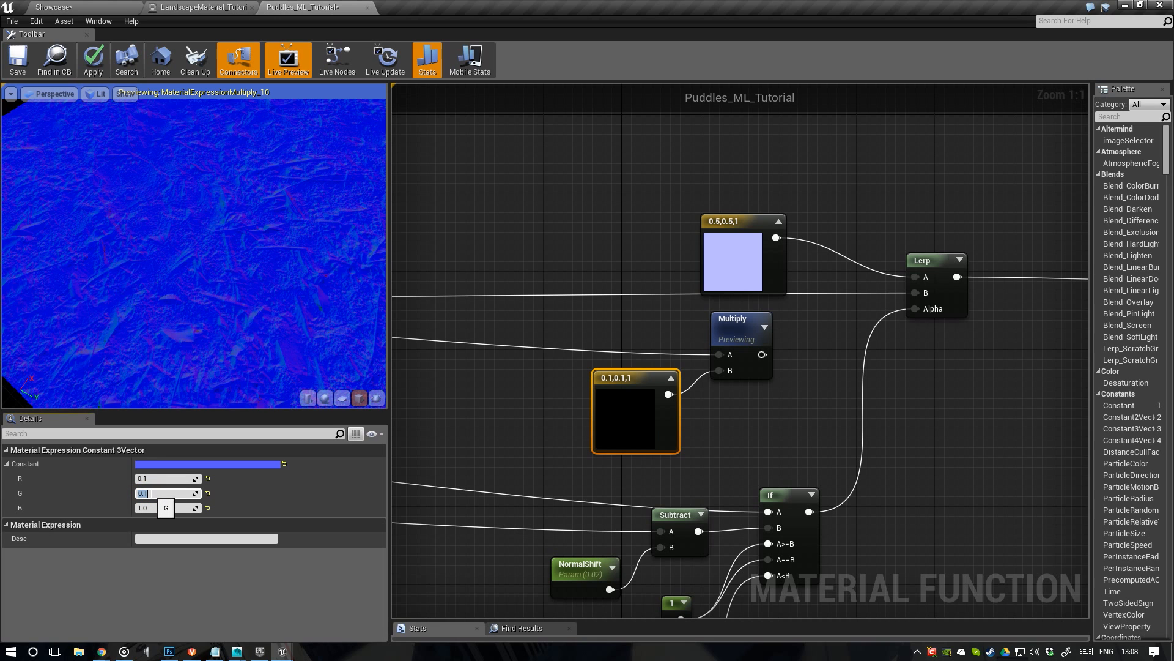
pyautogui.moveTo(266, 303)
pyautogui.mouseDown()
pyautogui.moveTo(308, 303)
pyautogui.moveTo(265, 303)
pyautogui.mouseUp()
# Shift the Multiply node slightly away from the Lerp and delete the 0.1,0.1,1 vector feeding its B input
pyautogui.moveTo(685, 363); pyautogui.dragTo(512, 360, button='right')
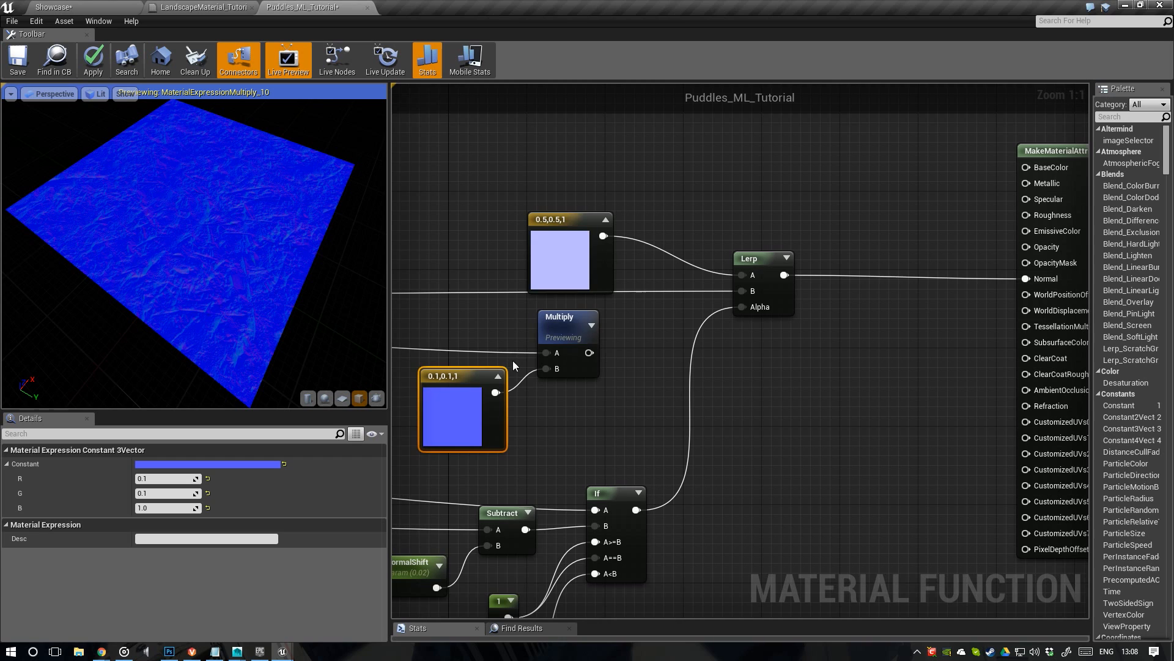
pyautogui.click(551, 336)
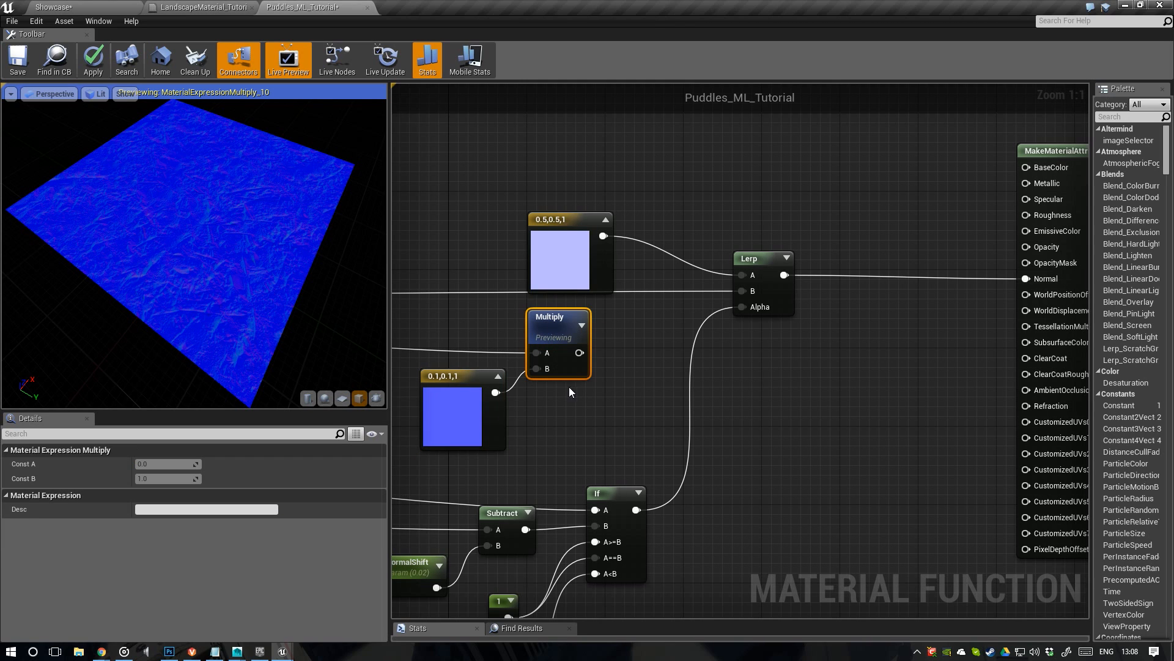
pyautogui.moveTo(567, 385); pyautogui.dragTo(777, 407, button='right')
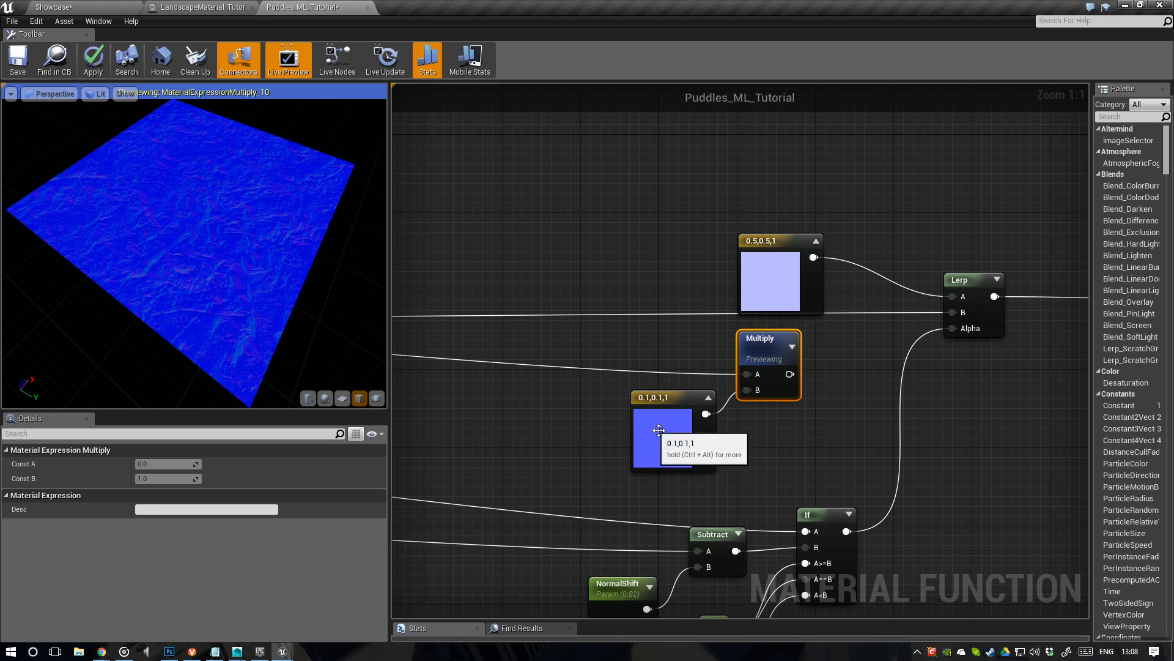
pyautogui.moveTo(659, 430); pyautogui.dragTo(639, 439)
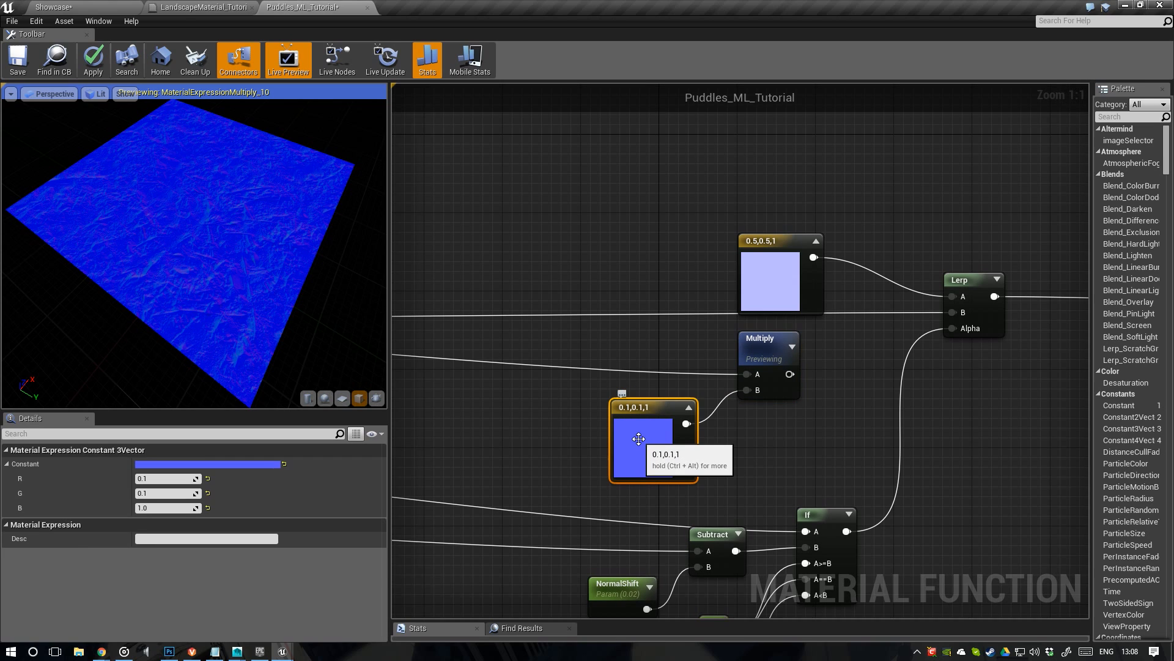
pyautogui.click(768, 349)
pyautogui.click(672, 453)
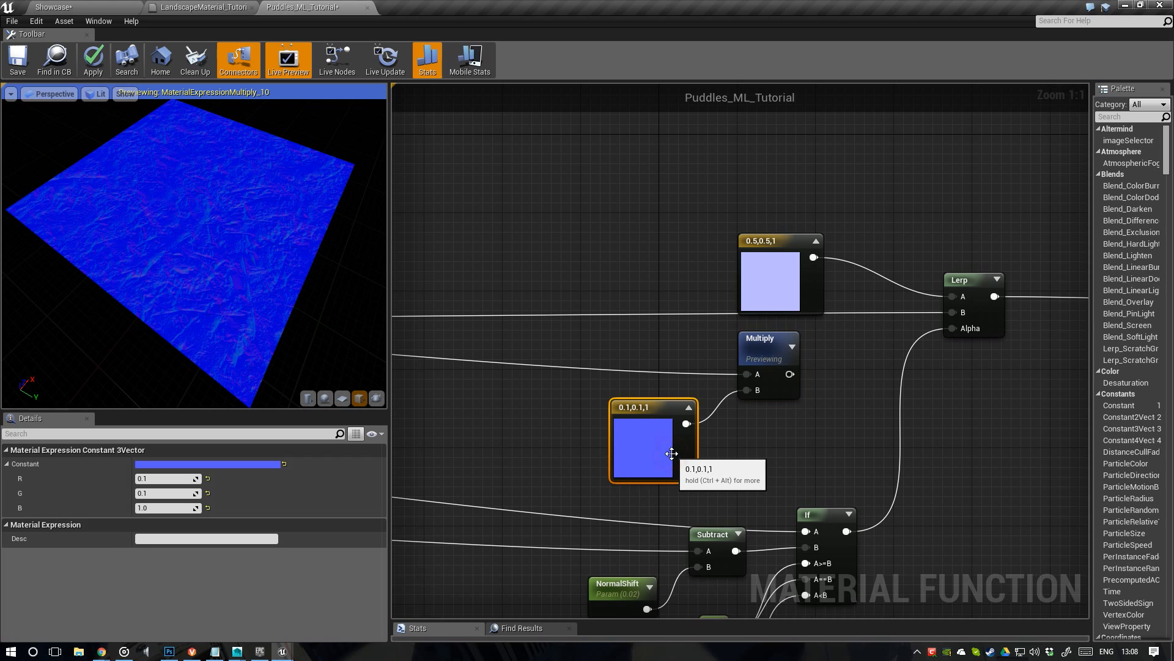
pyautogui.press('Delete')
# Add a Constant node in the empty area before the Multiply node and set its value to 0.1
pyautogui.moveTo(607, 445); pyautogui.dragTo(664, 447, button='right')
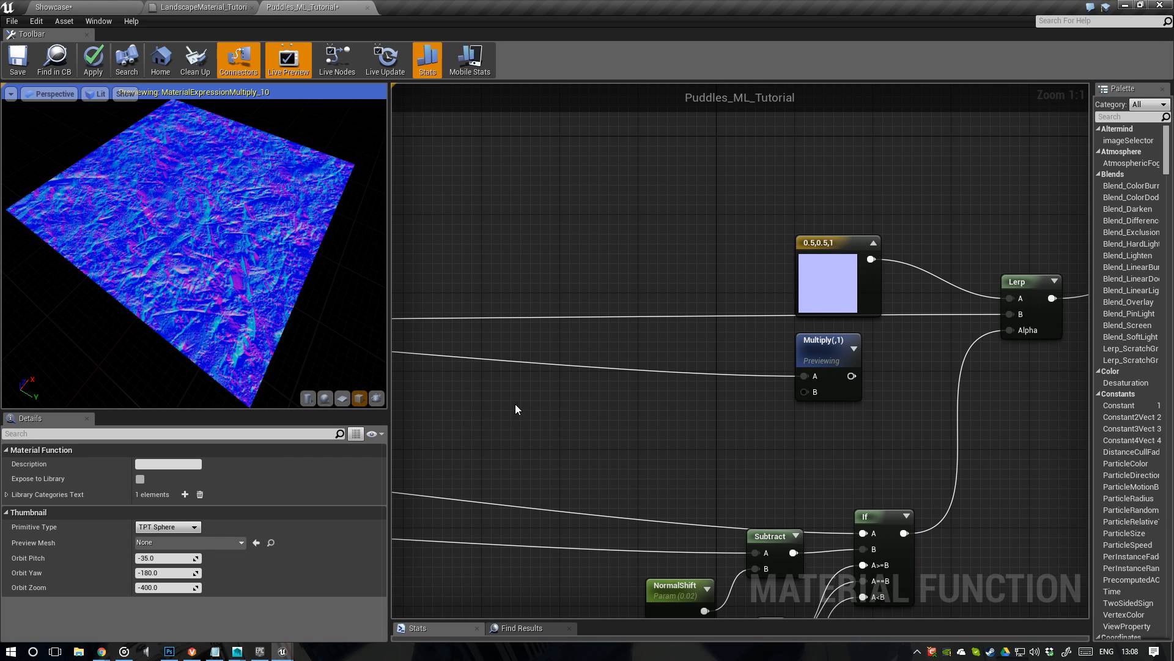
pyautogui.click(535, 396)
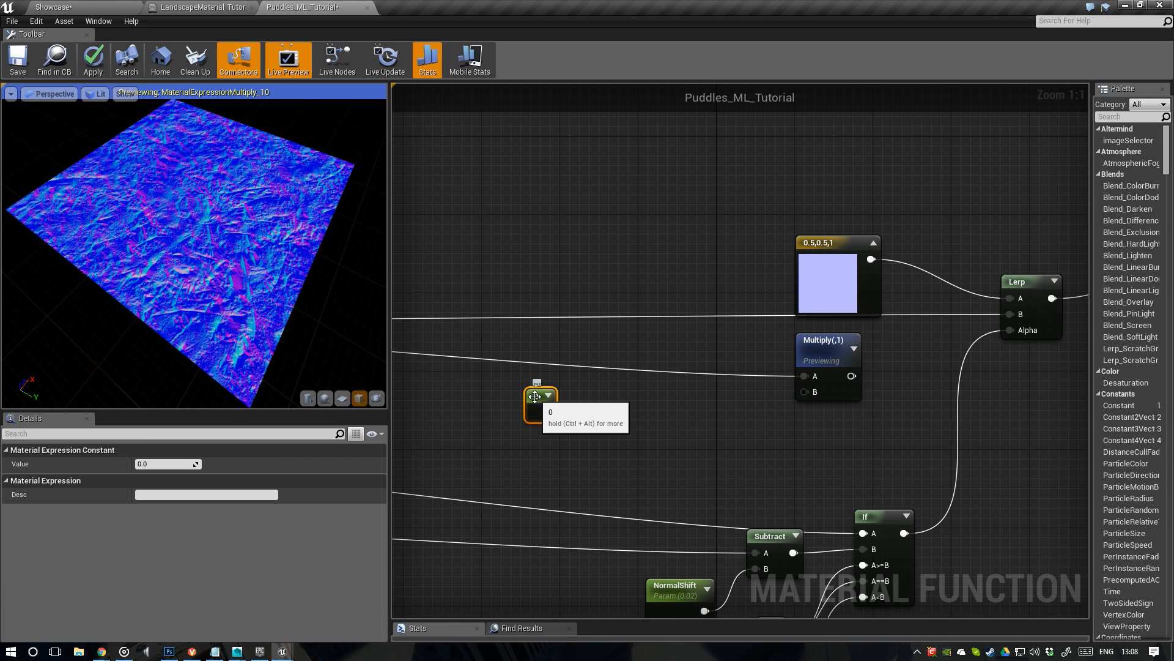
pyautogui.click(179, 463)
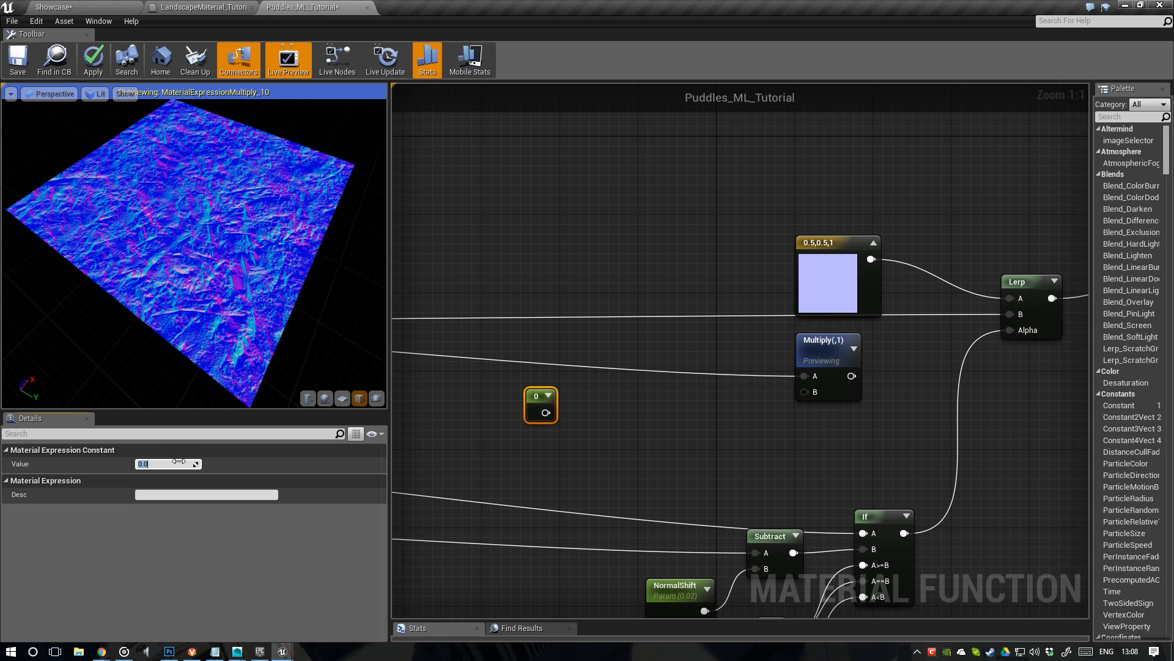
pyautogui.write('.1')
pyautogui.press('Return')
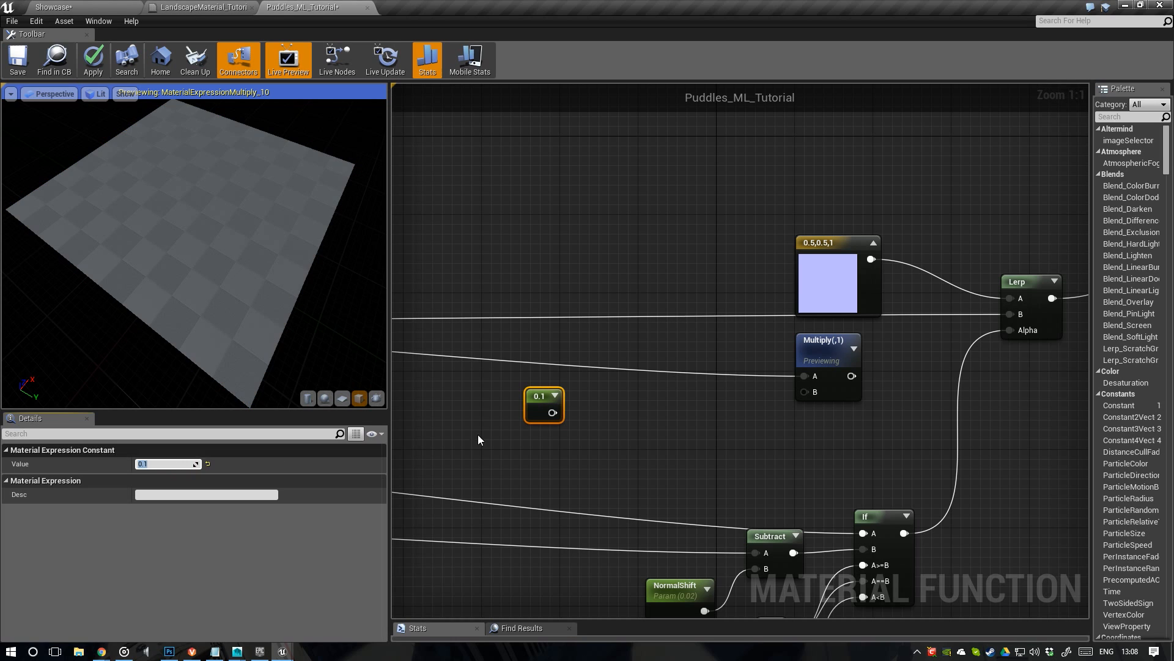
# Add an AppendVector node with both A and B fed by the 0.1 constant, and place it beside the constant
pyautogui.moveTo(586, 413); pyautogui.dragTo(577, 412, button='right')
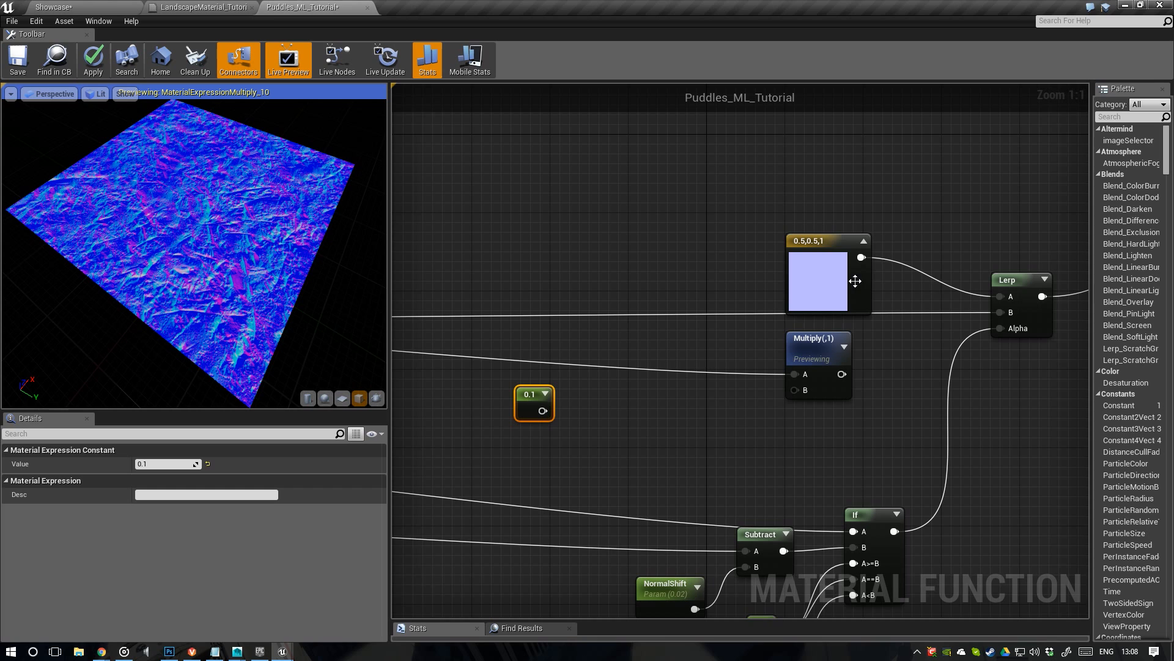
pyautogui.moveTo(542, 411); pyautogui.dragTo(644, 413)
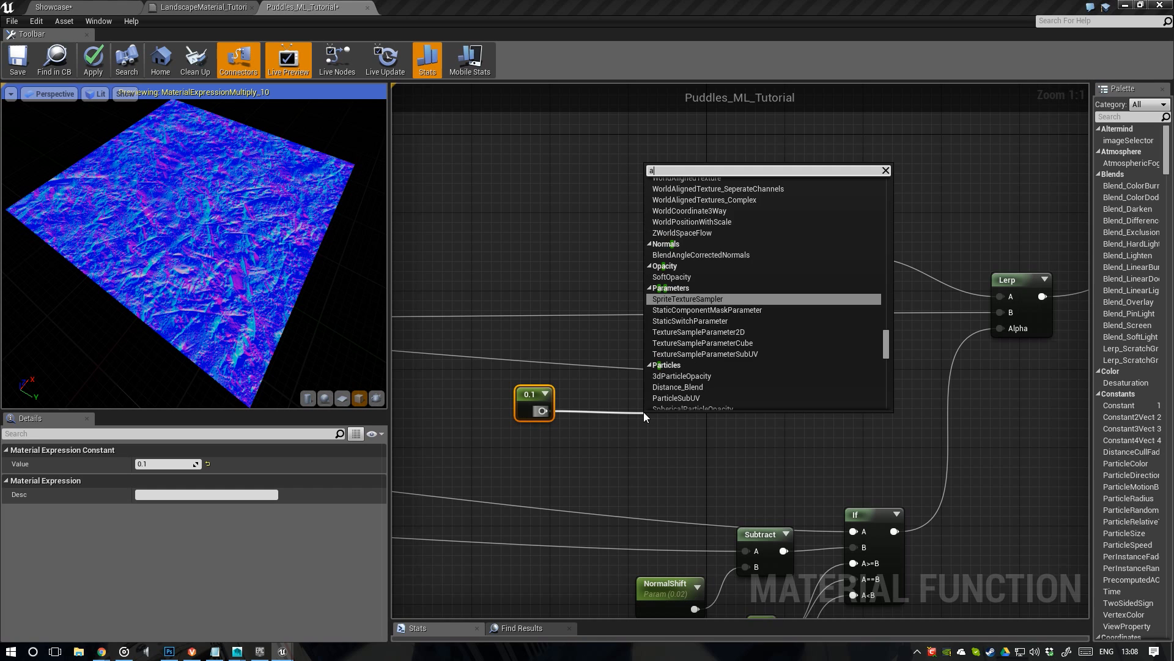
pyautogui.write('append')
pyautogui.press('Return')
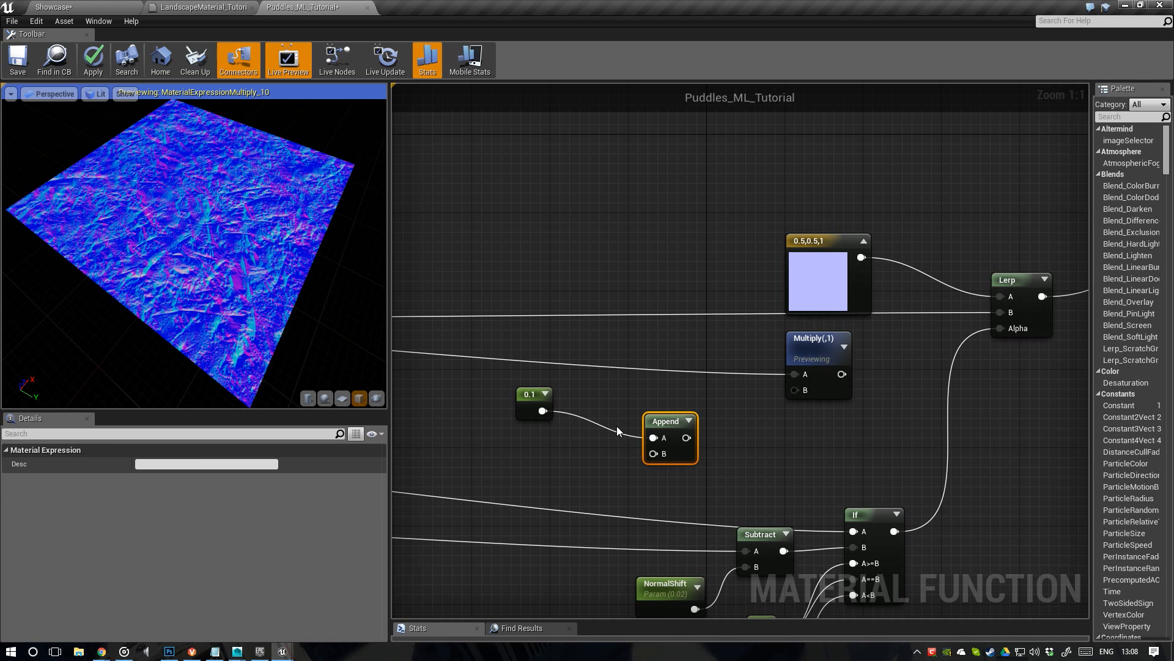
pyautogui.moveTo(543, 410); pyautogui.dragTo(654, 454)
pyautogui.moveTo(660, 421); pyautogui.dragTo(623, 397)
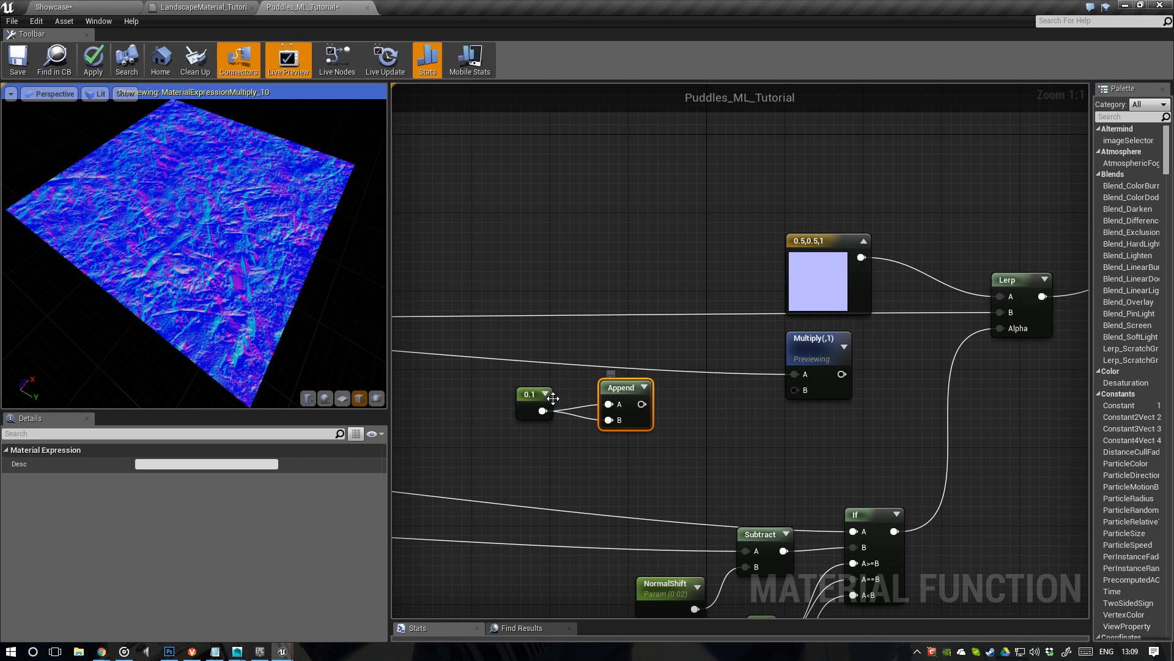
# Add a second AppendVector node with its A input fed by the first Append, and place it beside that node
pyautogui.moveTo(622, 397); pyautogui.dragTo(560, 388, button='right')
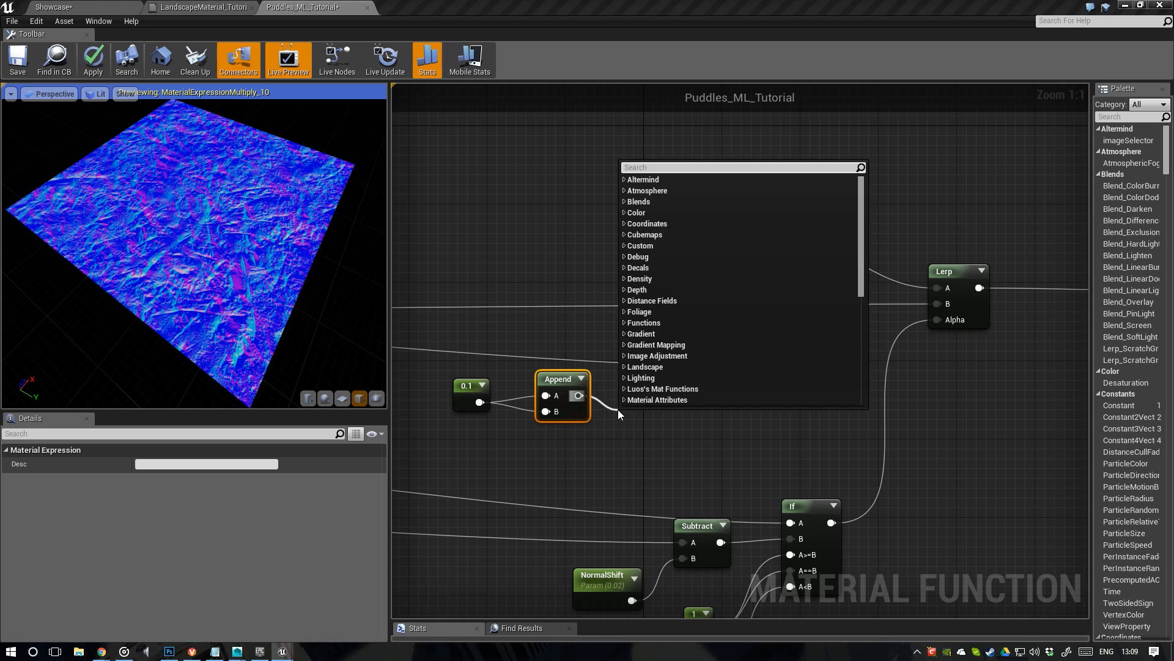
pyautogui.moveTo(578, 397); pyautogui.dragTo(618, 410)
pyautogui.write('appe')
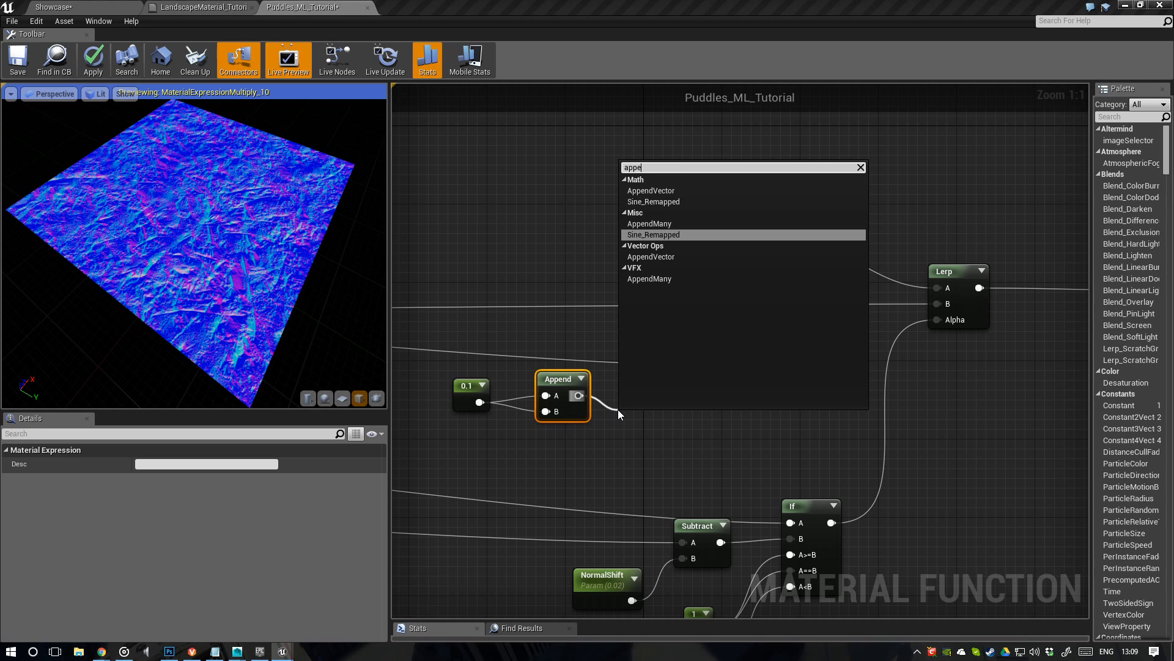
pyautogui.press('Up')
pyautogui.press('Up')
pyautogui.press('Up')
pyautogui.press('Return')
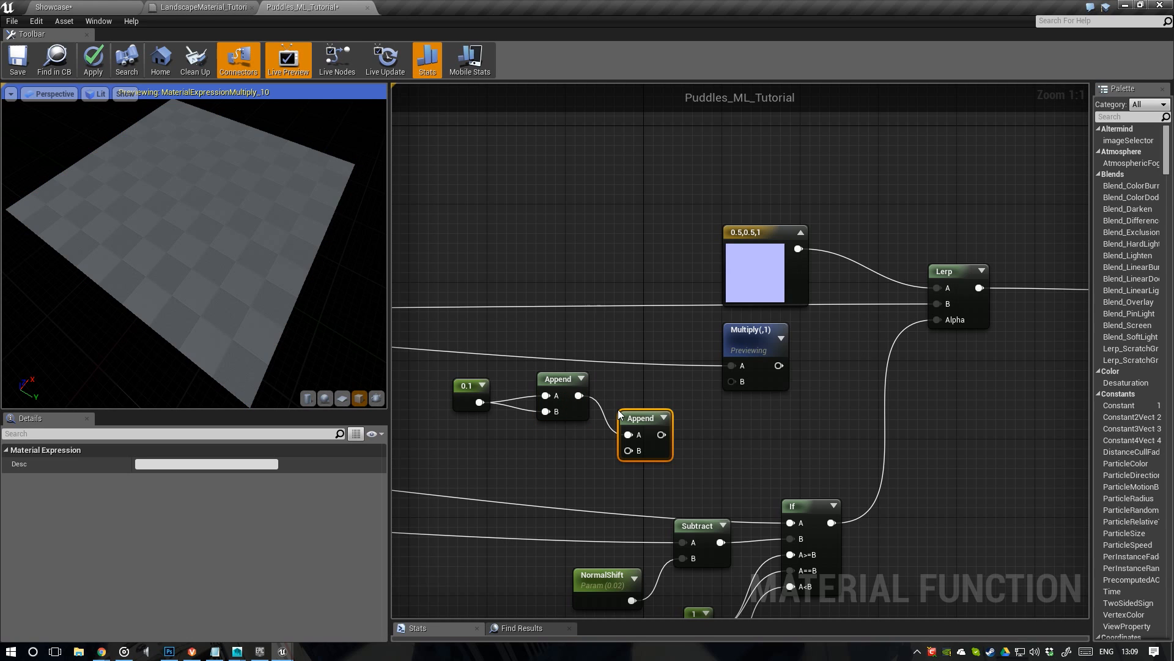
pyautogui.moveTo(619, 415); pyautogui.dragTo(615, 395)
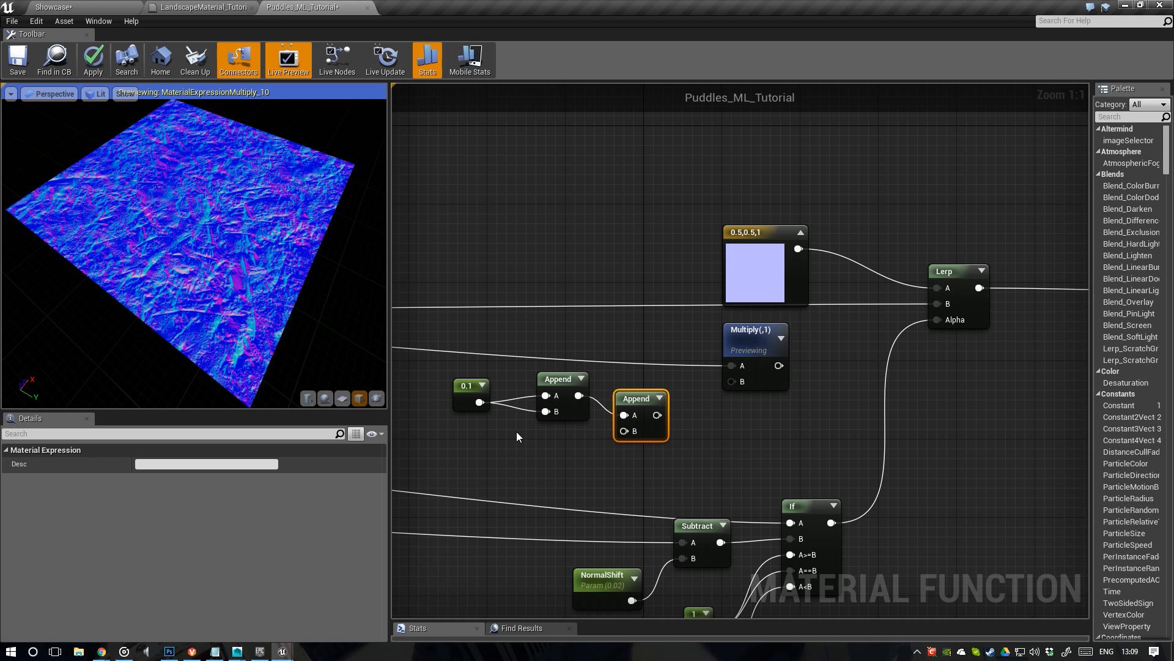
# Add a Constant node with value 1 below the first Append and connect it to the second Append's B input
pyautogui.moveTo(516, 432); pyautogui.dragTo(523, 431, button='right')
pyautogui.click(550, 436)
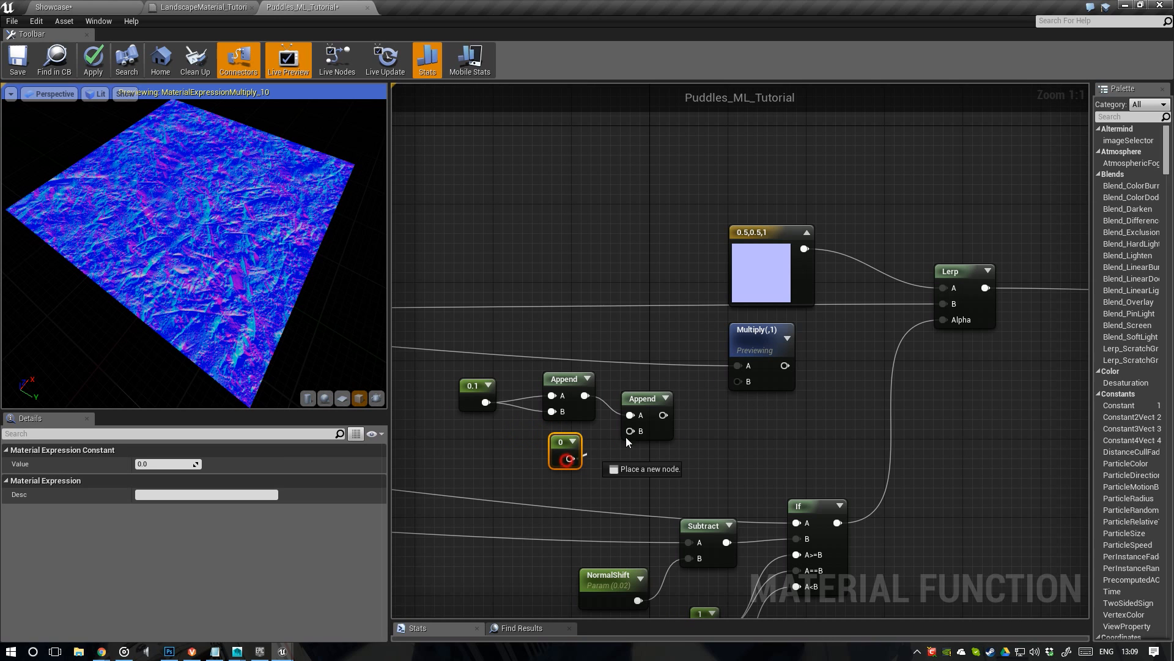
pyautogui.click(170, 464)
pyautogui.write('1')
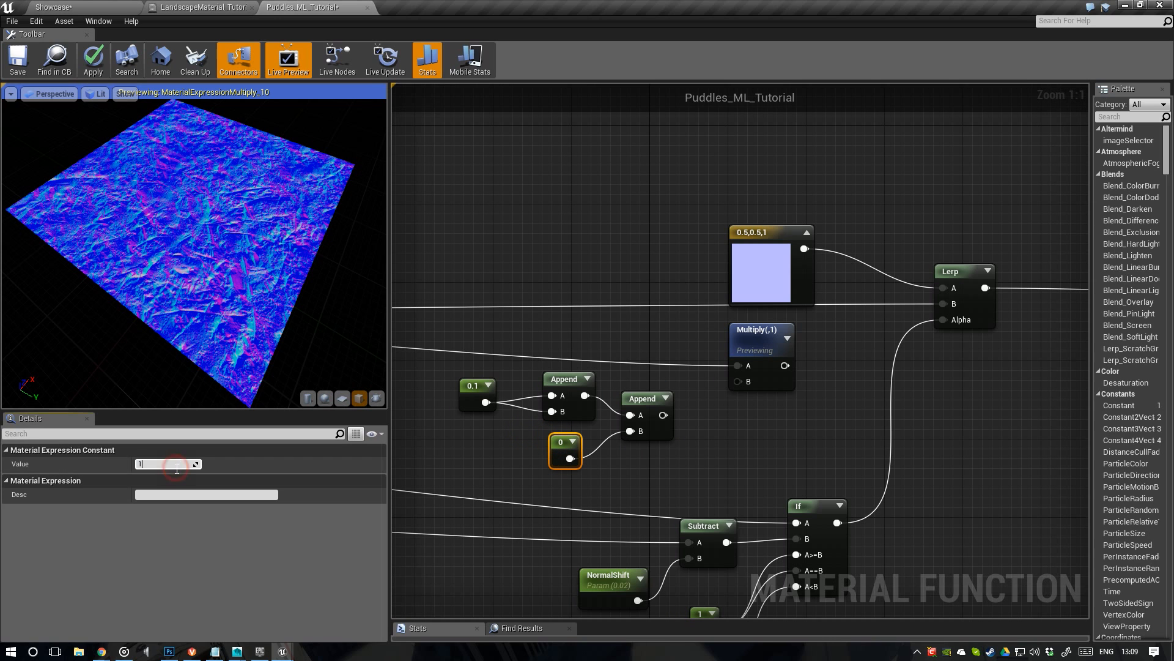
pyautogui.press('Return')
# Connect the second Append's output to the Multiply's B input
pyautogui.click(475, 388)
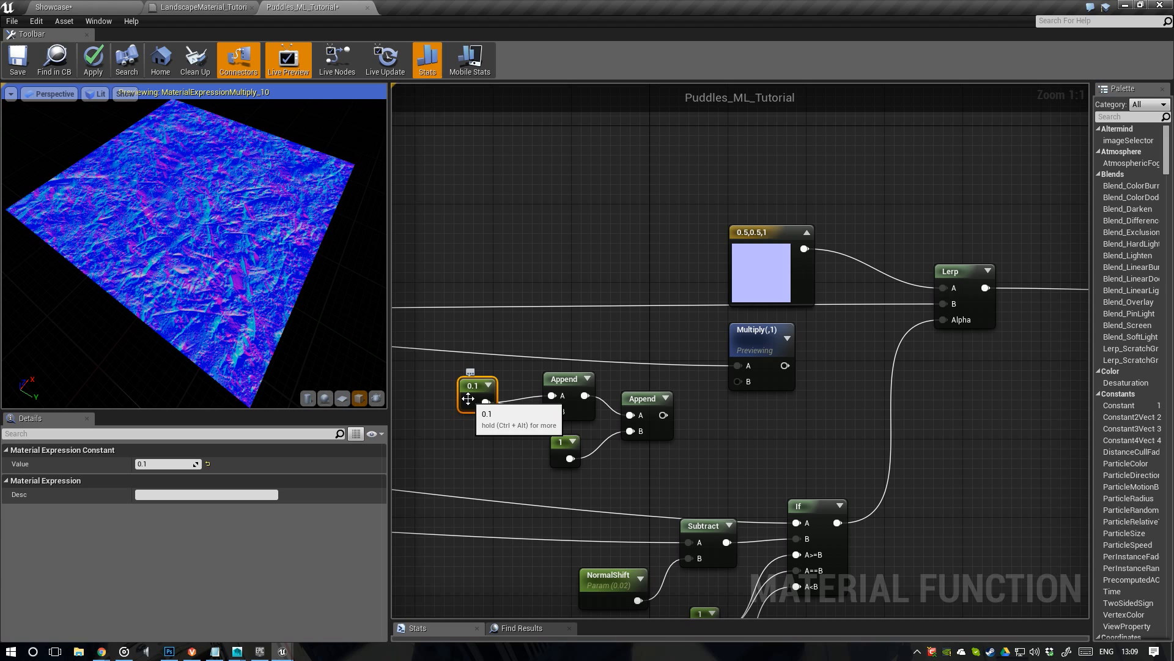
pyautogui.click(562, 451)
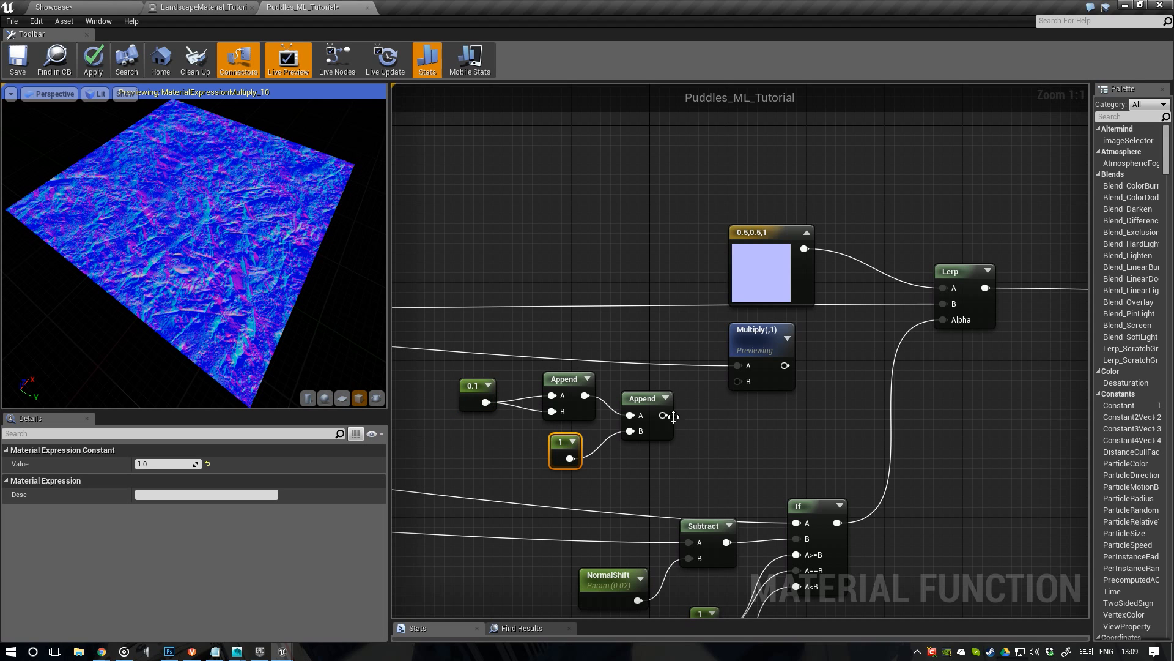
pyautogui.moveTo(665, 416); pyautogui.dragTo(739, 384)
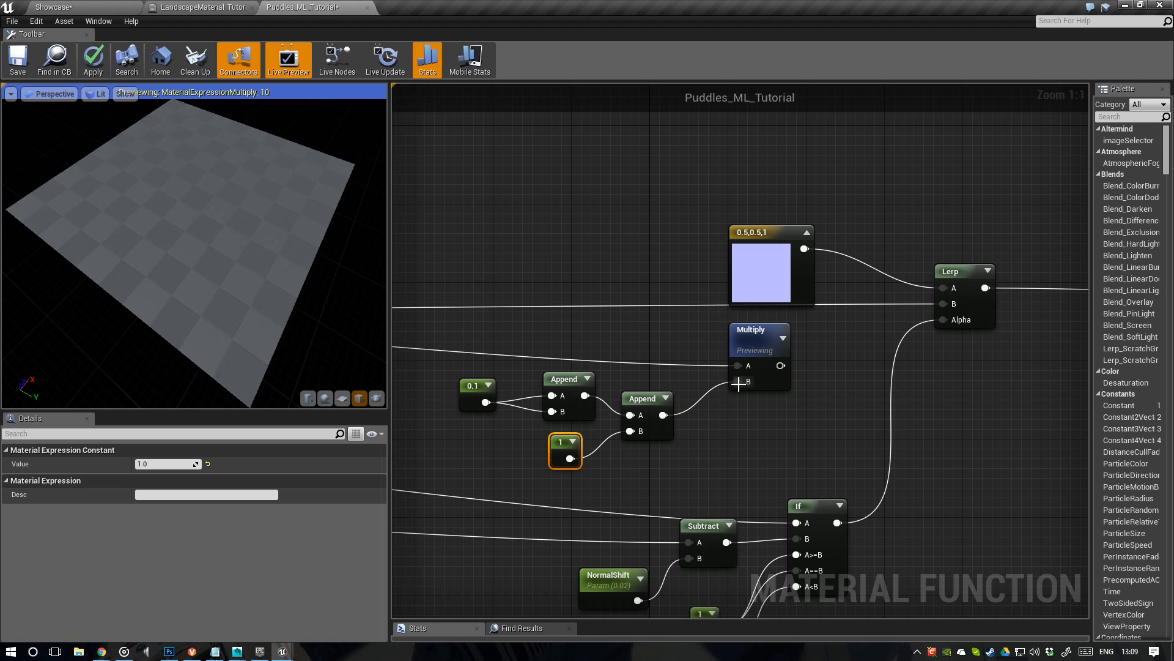
# Convert the 0.1 constant to a parameter named NormalIntensity and move it clear of the first Append node
pyautogui.click(475, 392)
pyautogui.rightClick(476, 395)
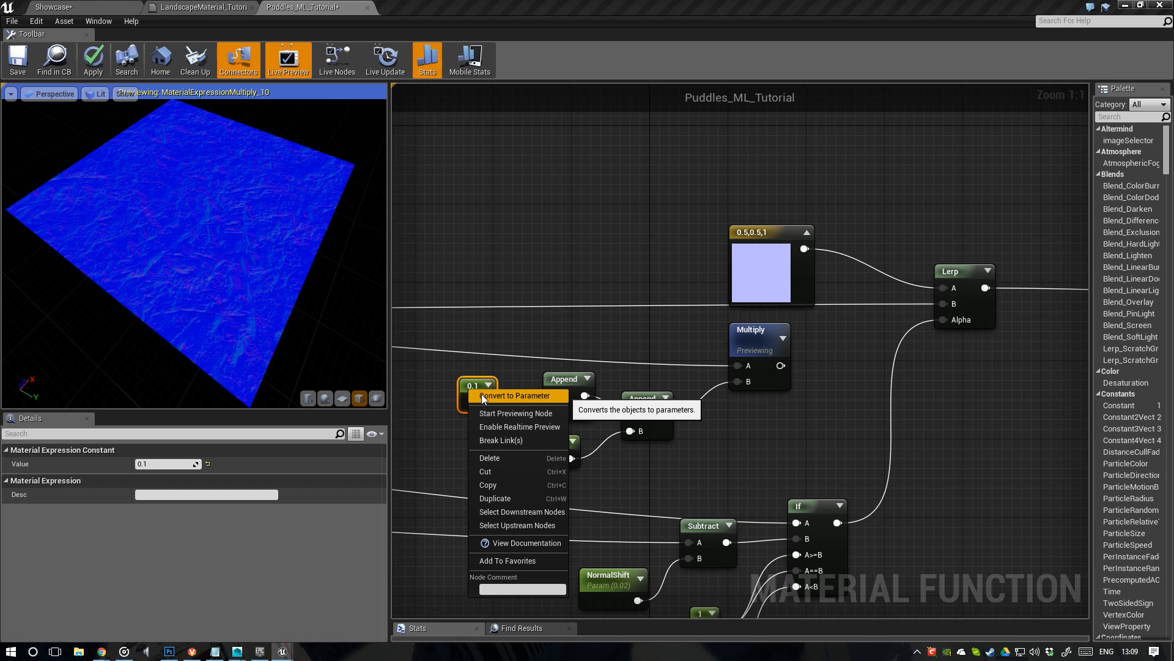
pyautogui.click(478, 396)
pyautogui.click(154, 525)
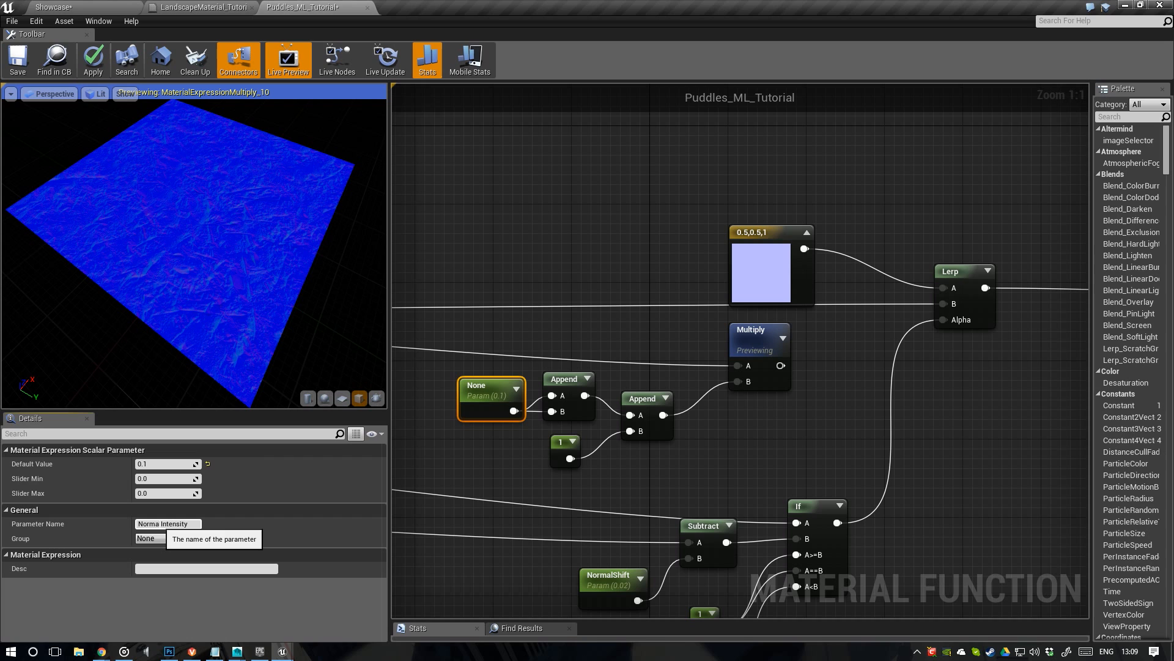
pyautogui.press('Return')
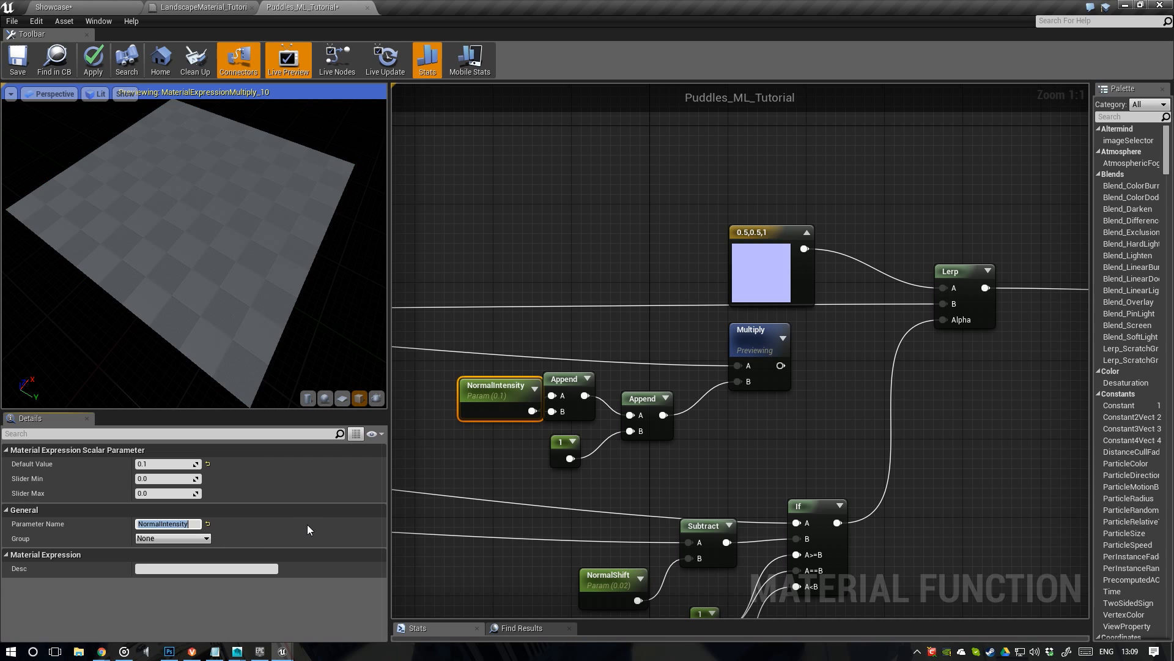
pyautogui.moveTo(640, 479); pyautogui.dragTo(630, 416, button='right')
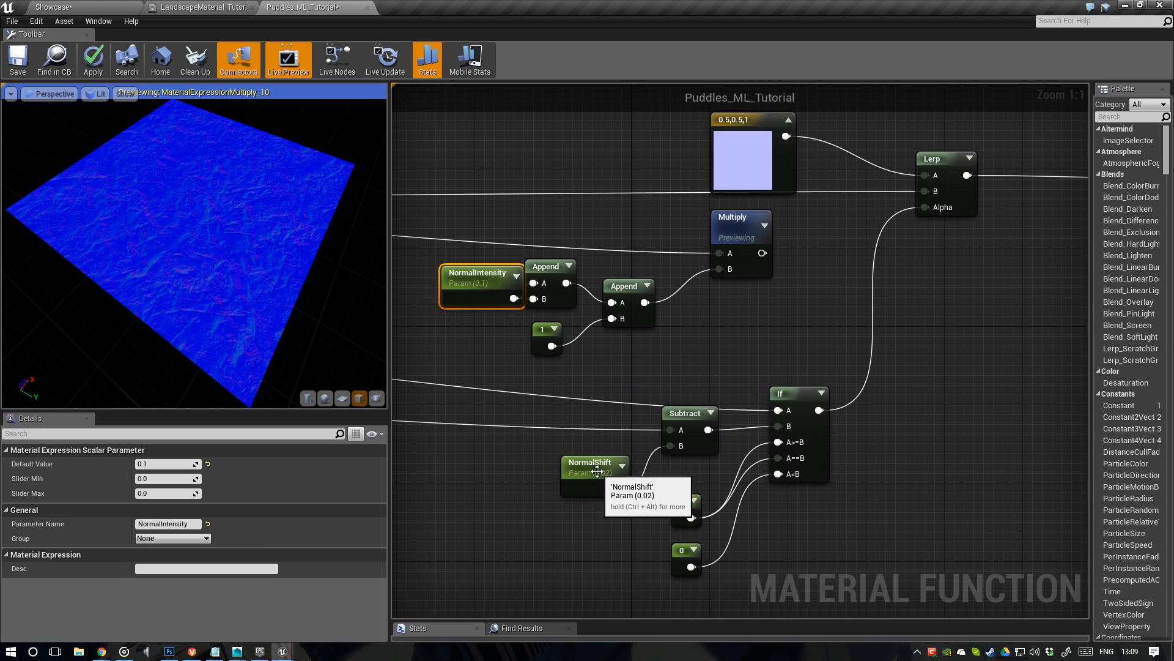
pyautogui.moveTo(488, 277); pyautogui.dragTo(454, 269)
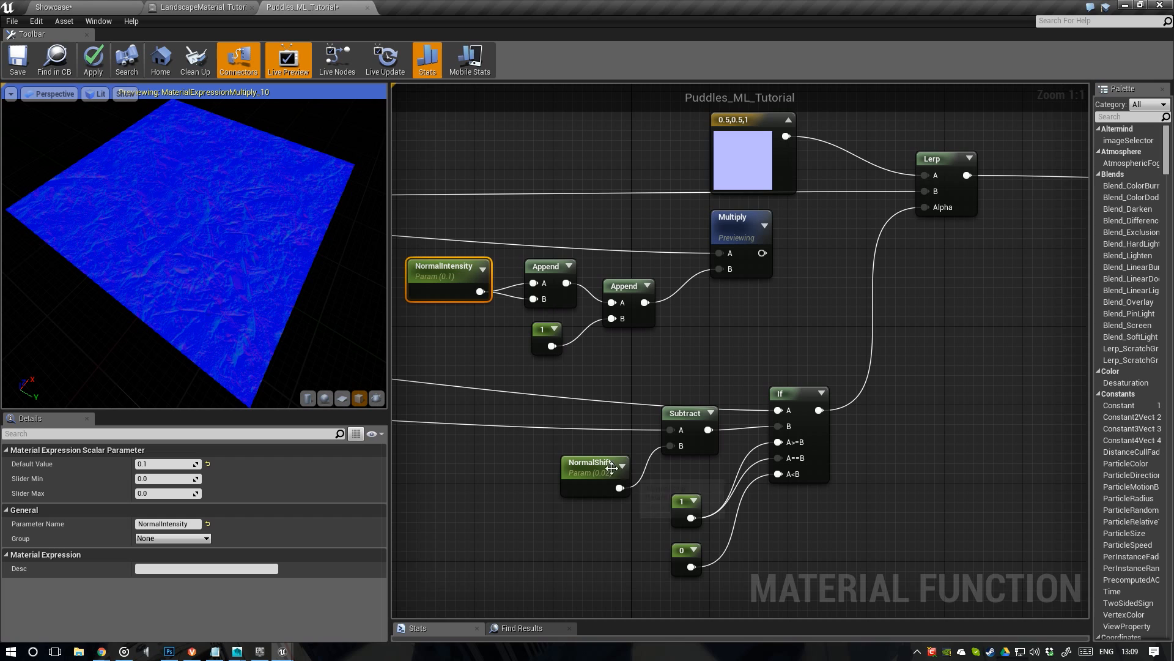
pyautogui.moveTo(646, 323); pyautogui.dragTo(615, 410, button='right')
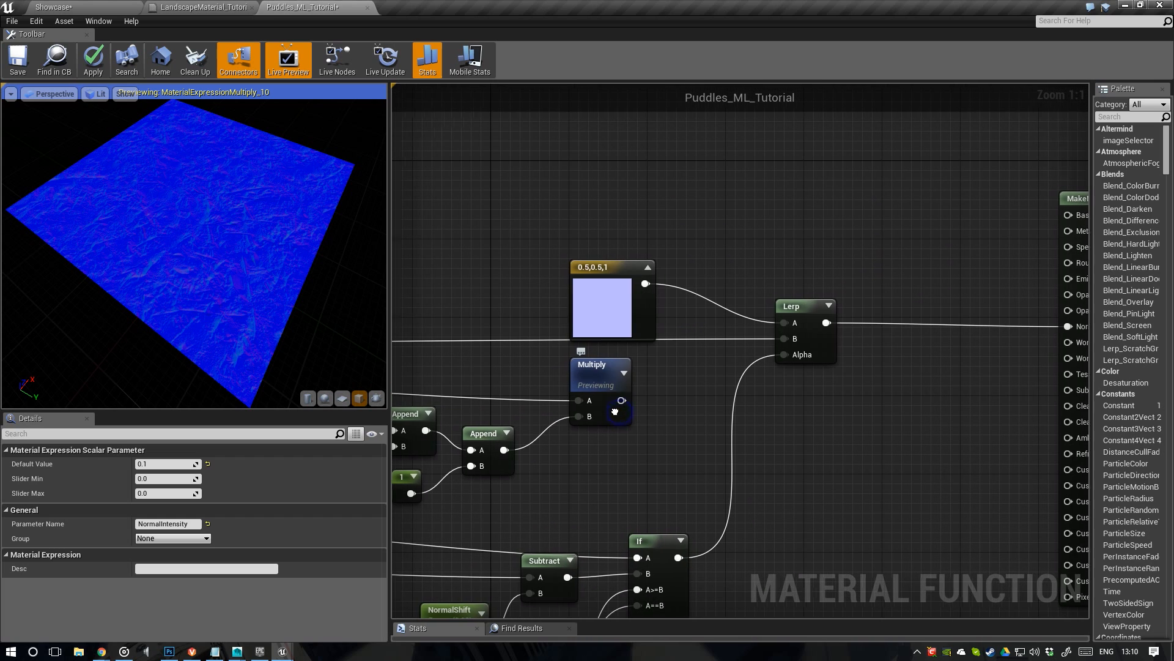
# Add a Lerp node with the Multiply output feeding A and the normal map Texture Sample feeding B
pyautogui.moveTo(621, 401); pyautogui.dragTo(652, 422)
pyautogui.write('lerp')
pyautogui.press('Return')
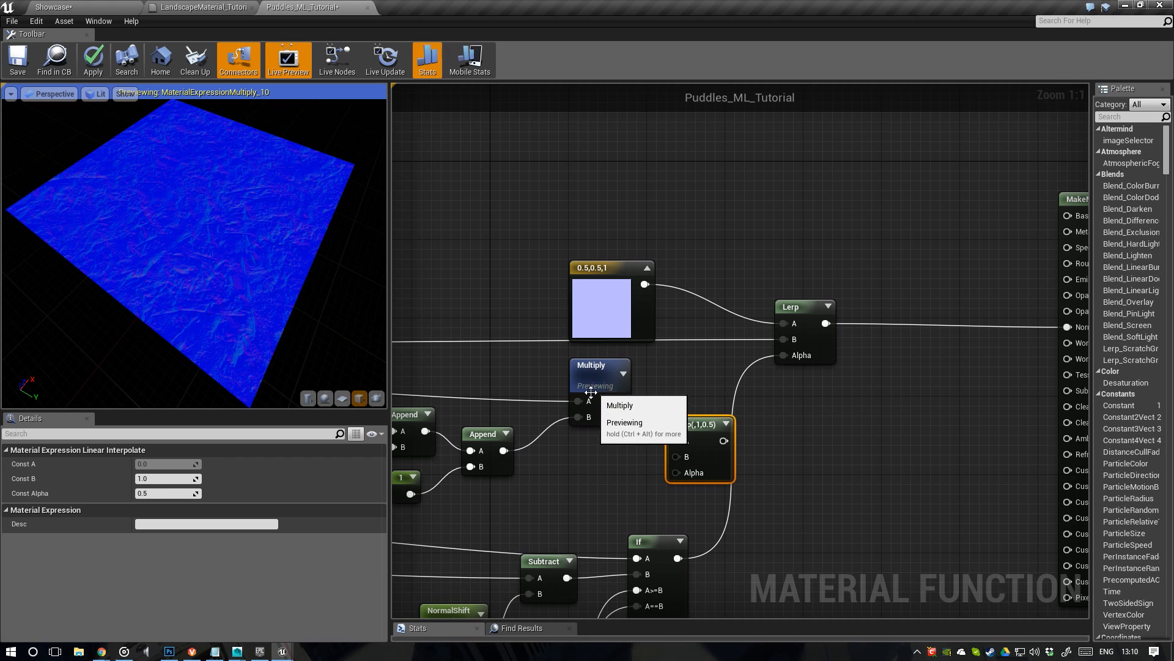
pyautogui.scroll(-3, 650, 350)
pyautogui.moveTo(475, 343); pyautogui.dragTo(824, 346, button='right')
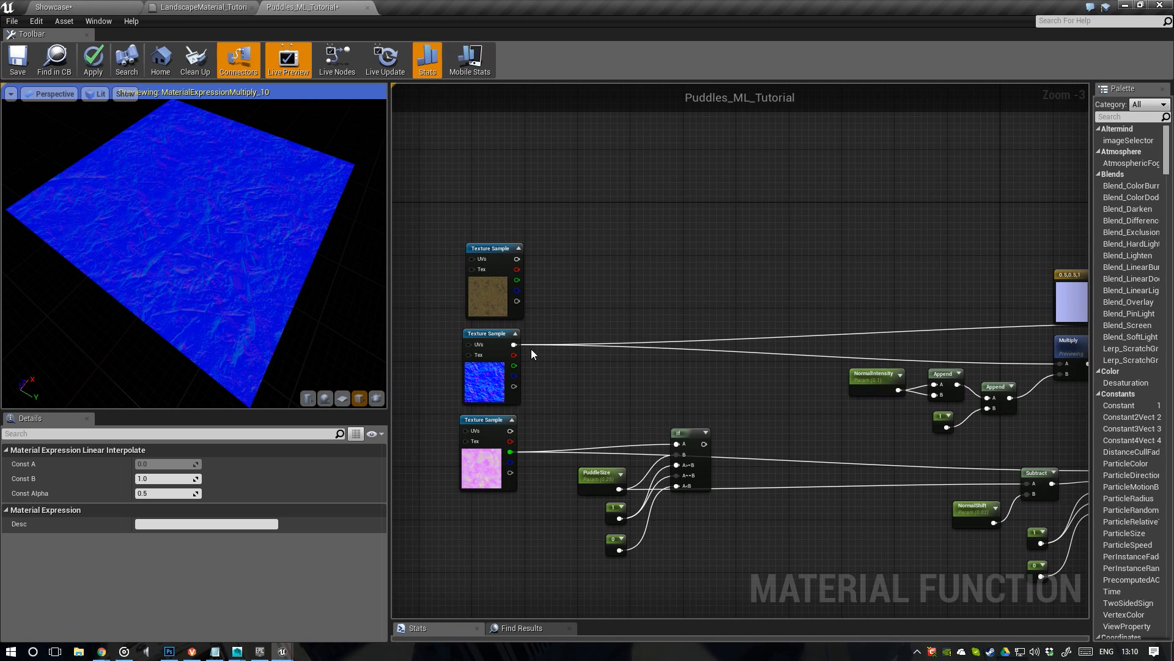
pyautogui.moveTo(515, 344); pyautogui.dragTo(725, 401)
pyautogui.scroll(1, 728, 407)
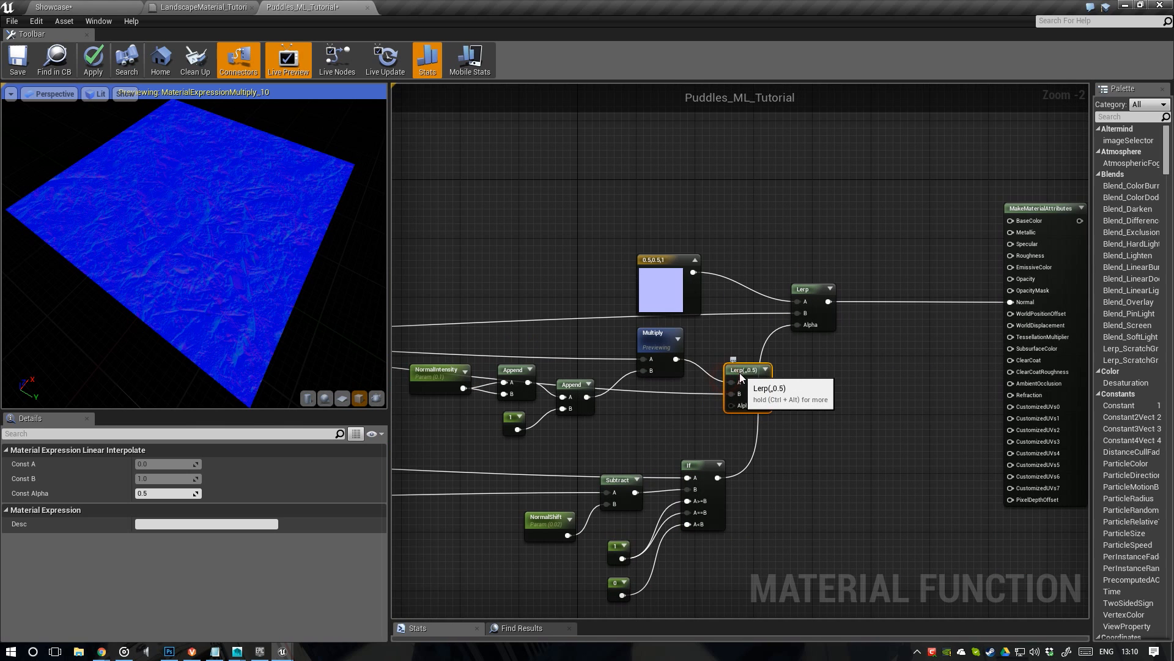
# Enclose the three Texture Sample nodes in a comment box titled Input
pyautogui.moveTo(660, 433); pyautogui.dragTo(721, 335, button='right')
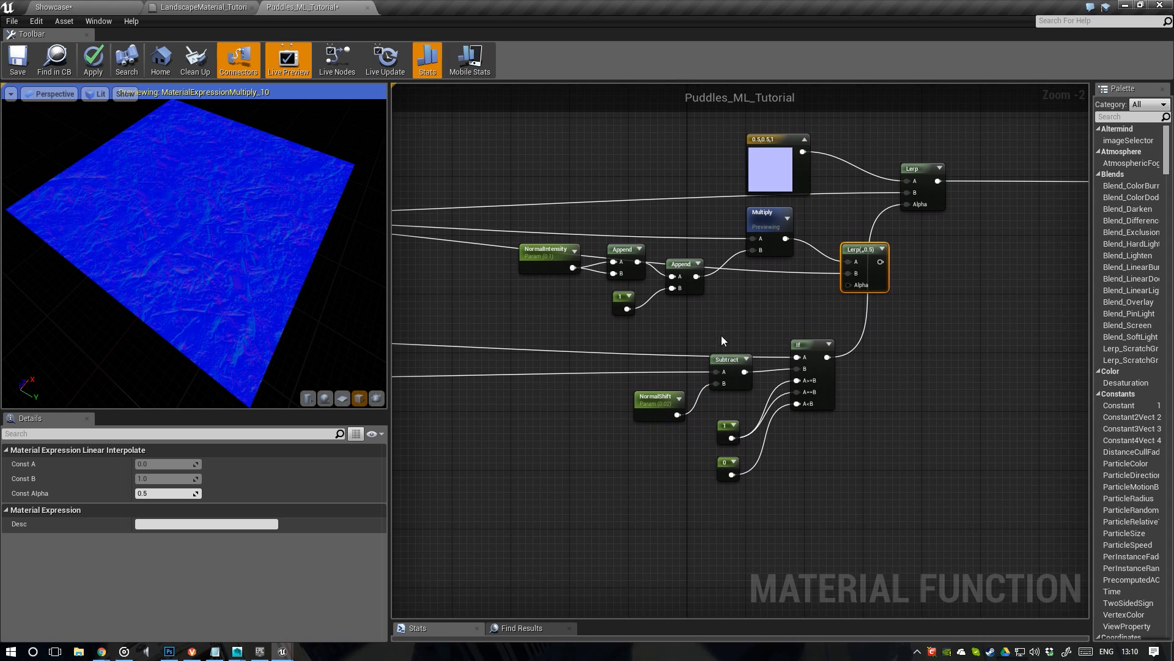
pyautogui.moveTo(641, 339); pyautogui.dragTo(822, 449)
pyautogui.scroll(-2, 821, 443)
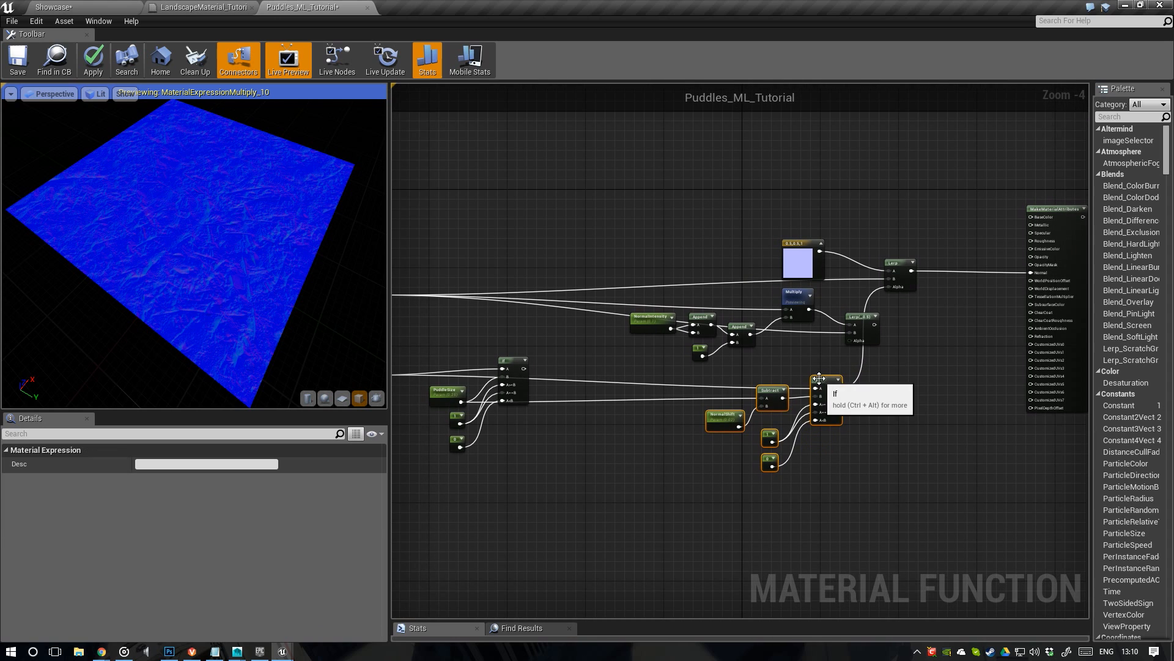
pyautogui.moveTo(759, 391); pyautogui.dragTo(859, 367, button='right')
pyautogui.scroll(-1, 859, 367)
pyautogui.moveTo(601, 239); pyautogui.dragTo(455, 358)
pyautogui.moveTo(455, 358); pyautogui.dragTo(509, 361, button='right')
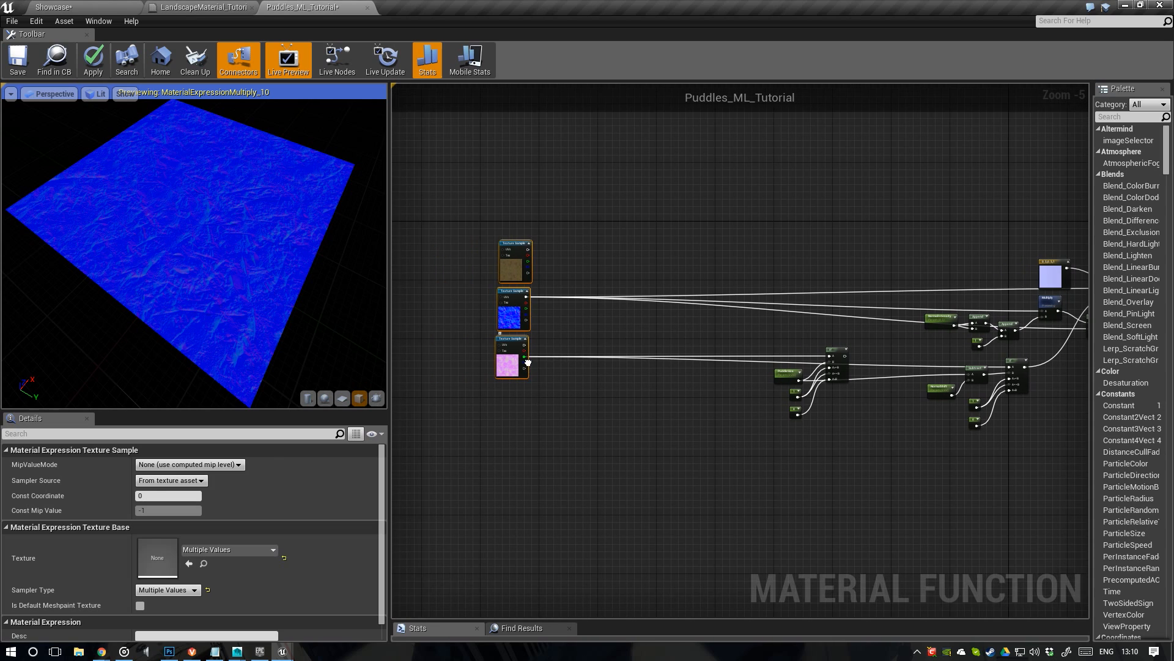
pyautogui.write('cInput')
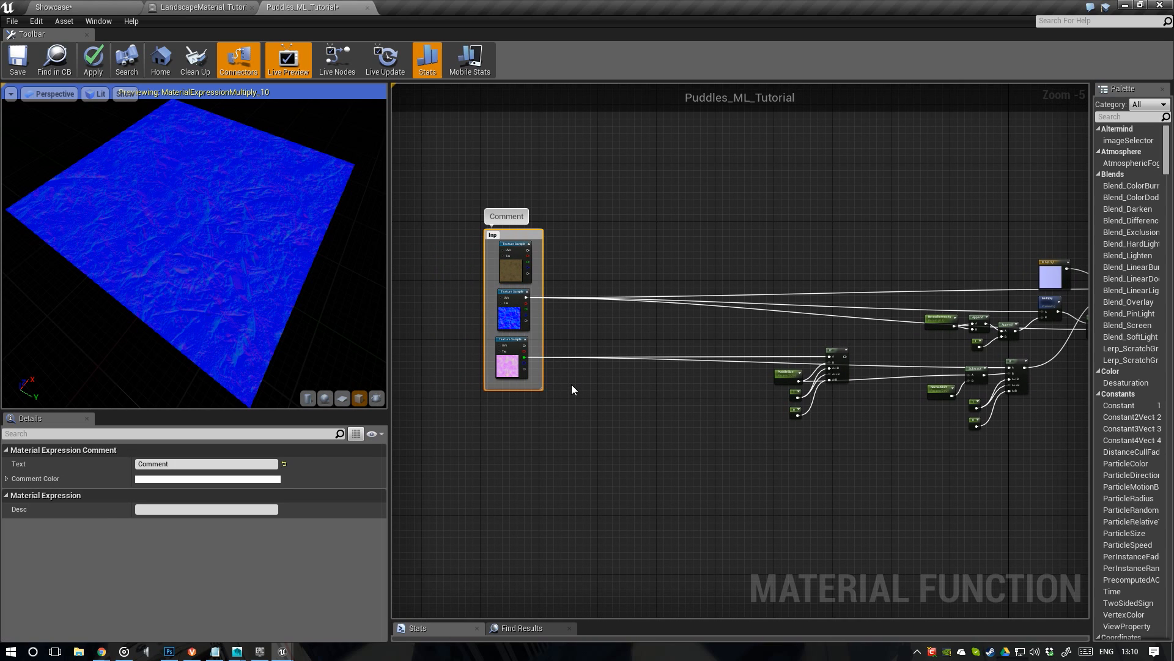
pyautogui.press('Return')
# Move the PuddleSize If node and its inputs closer to the textures and enclose them in a comment box titled Size
pyautogui.moveTo(690, 333); pyautogui.dragTo(856, 426)
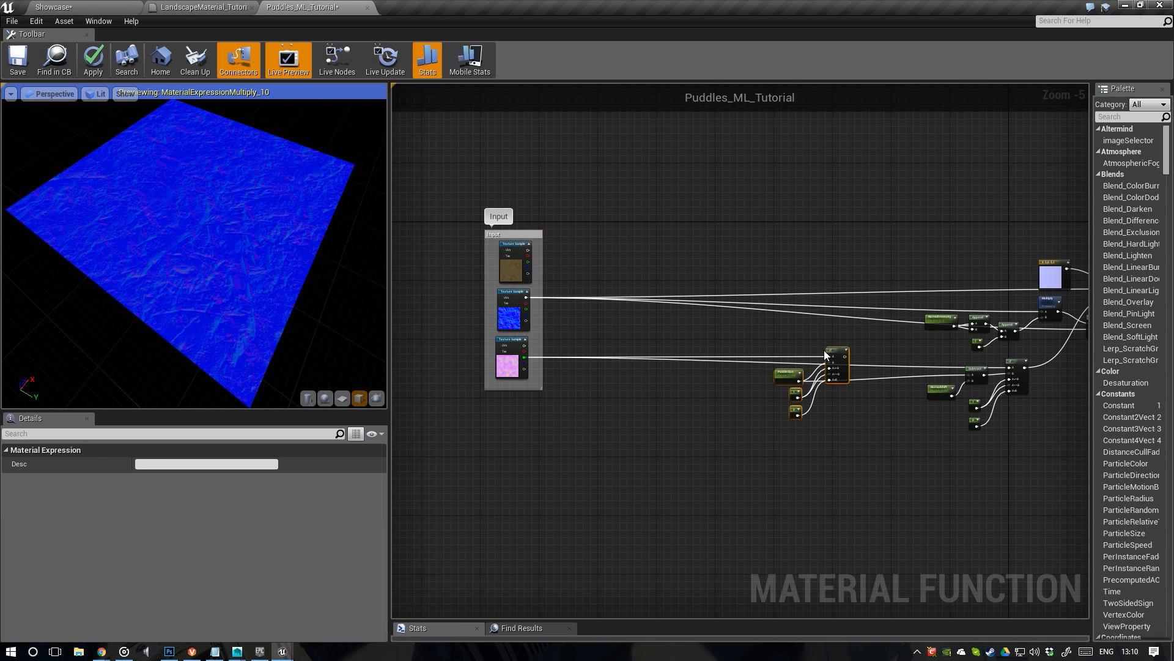
pyautogui.moveTo(830, 350); pyautogui.dragTo(681, 390)
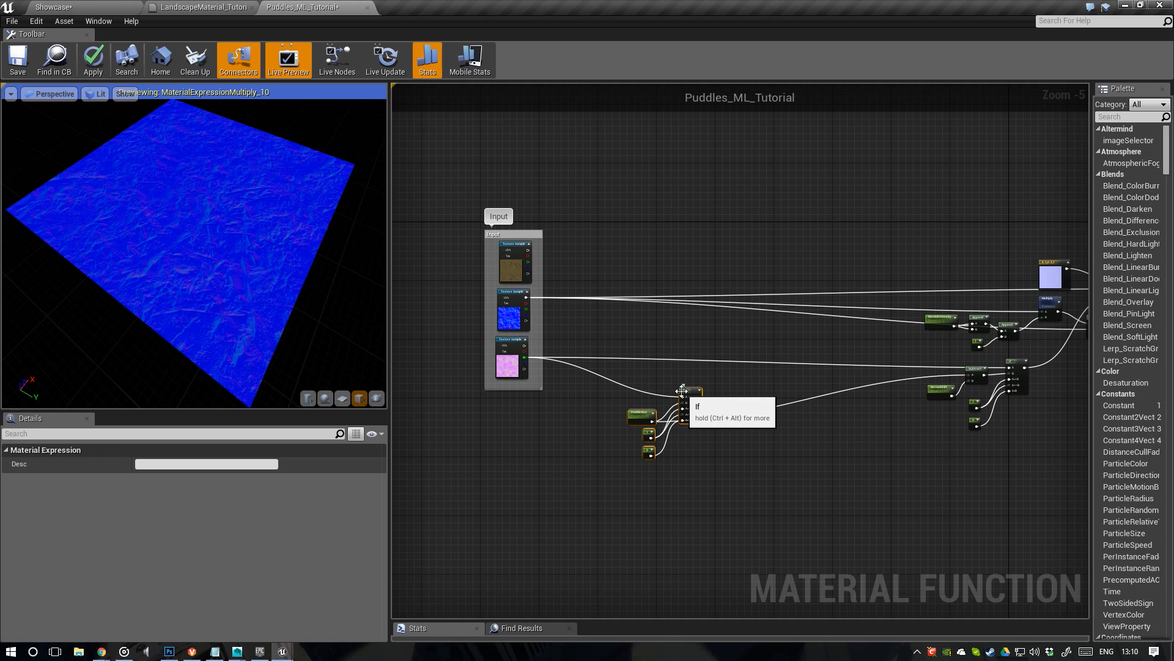
pyautogui.press('c')
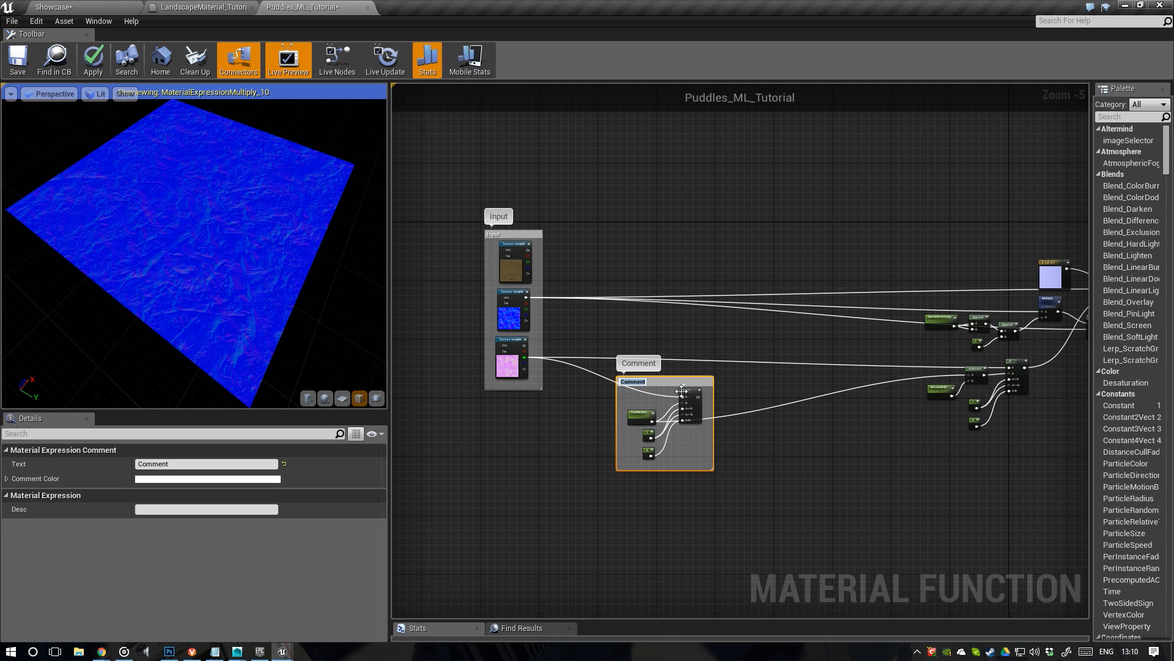
pyautogui.write('P')
pyautogui.write('ize')
pyautogui.press('Return')
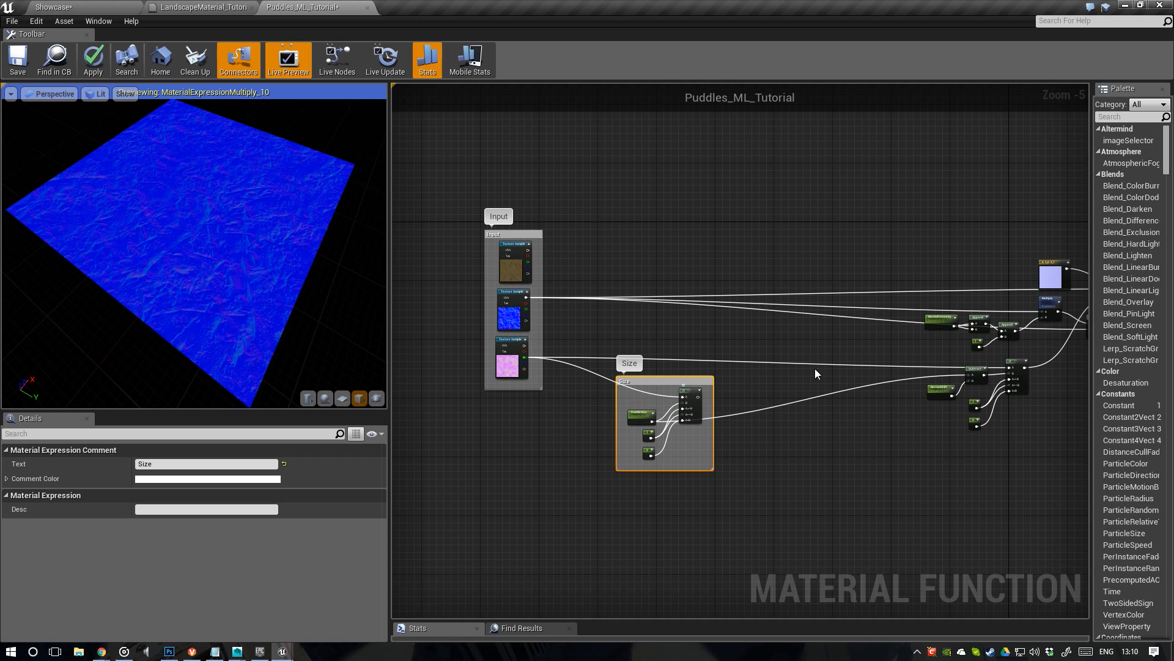
# Move MakeMaterialAttributes and the output node farther from the graph, and shift the NormalShift mask nodes back toward the Size group
pyautogui.moveTo(922, 397); pyautogui.dragTo(582, 402, button='right')
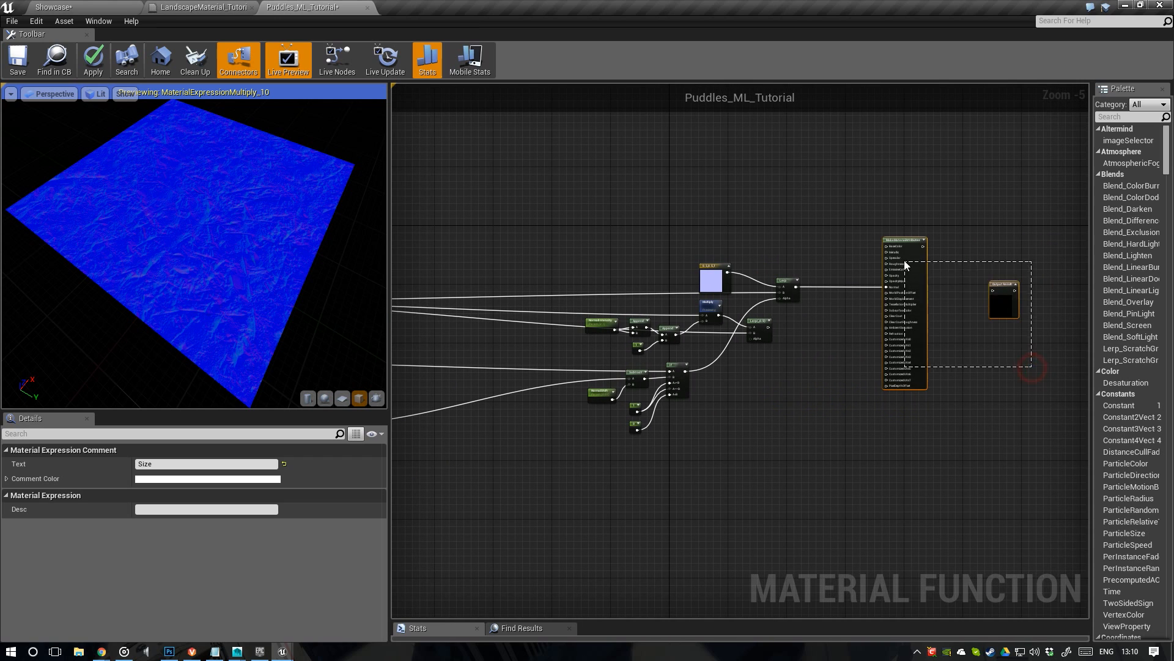
pyautogui.moveTo(904, 260); pyautogui.dragTo(1089, 252)
pyautogui.moveTo(678, 371); pyautogui.dragTo(902, 344, button='right')
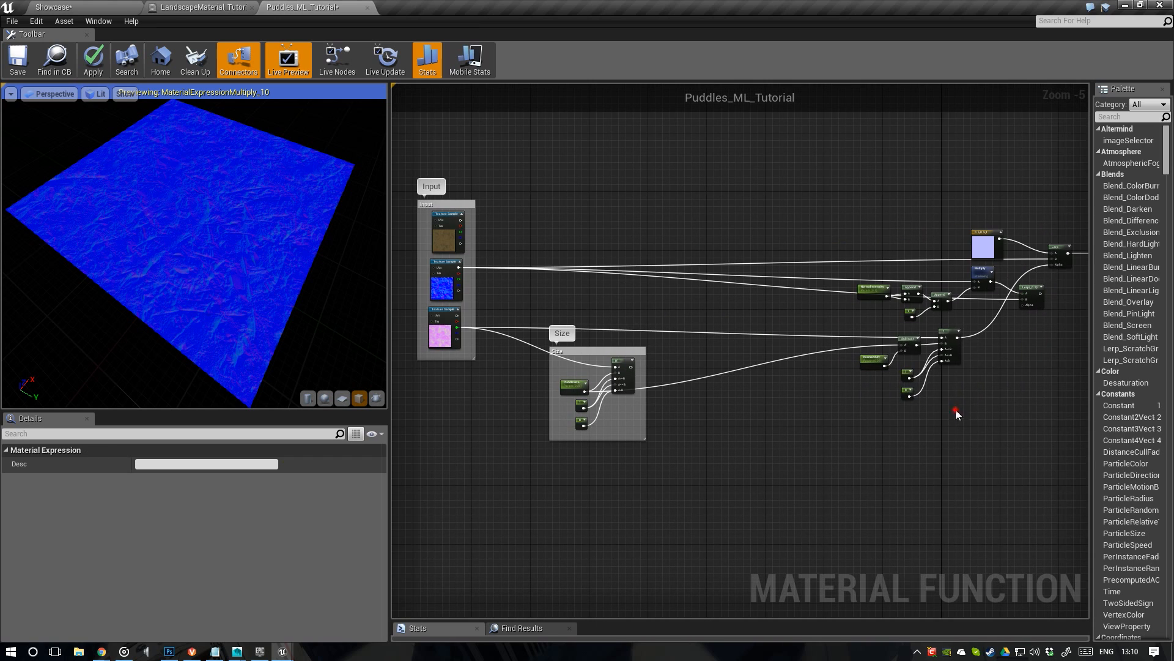
pyautogui.moveTo(958, 412); pyautogui.dragTo(878, 340)
pyautogui.moveTo(950, 336); pyautogui.dragTo(842, 335)
pyautogui.scroll(3, 923, 345)
pyautogui.moveTo(922, 345); pyautogui.dragTo(662, 377, button='right')
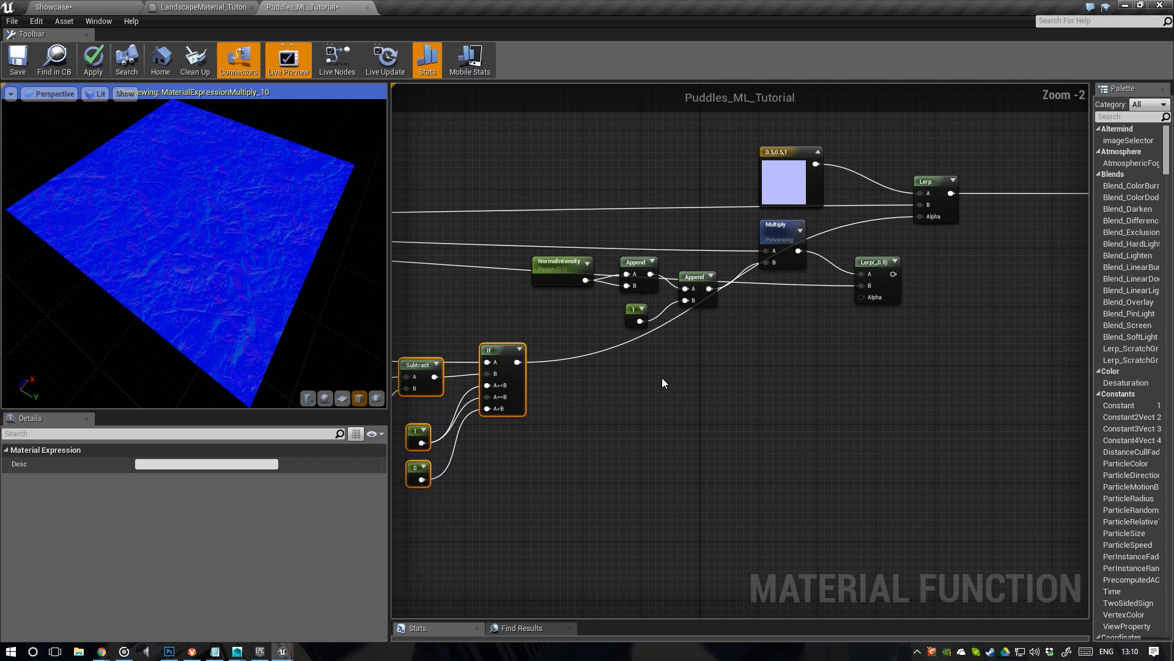
# Preview the NormalShift If node and examine its mask on the plane
pyautogui.rightClick(497, 347)
pyautogui.click(545, 357)
pyautogui.click(493, 350)
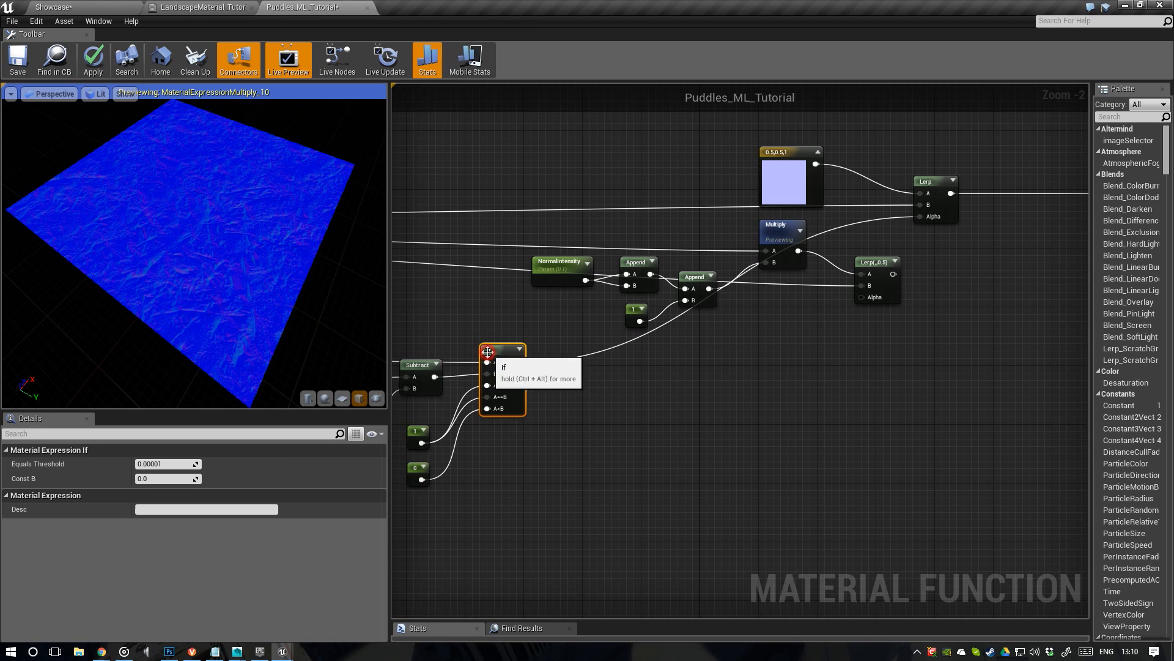
pyautogui.rightClick(493, 349)
pyautogui.click(523, 362)
pyautogui.moveTo(165, 219); pyautogui.dragTo(104, 220)
pyautogui.scroll(3, 232, 239)
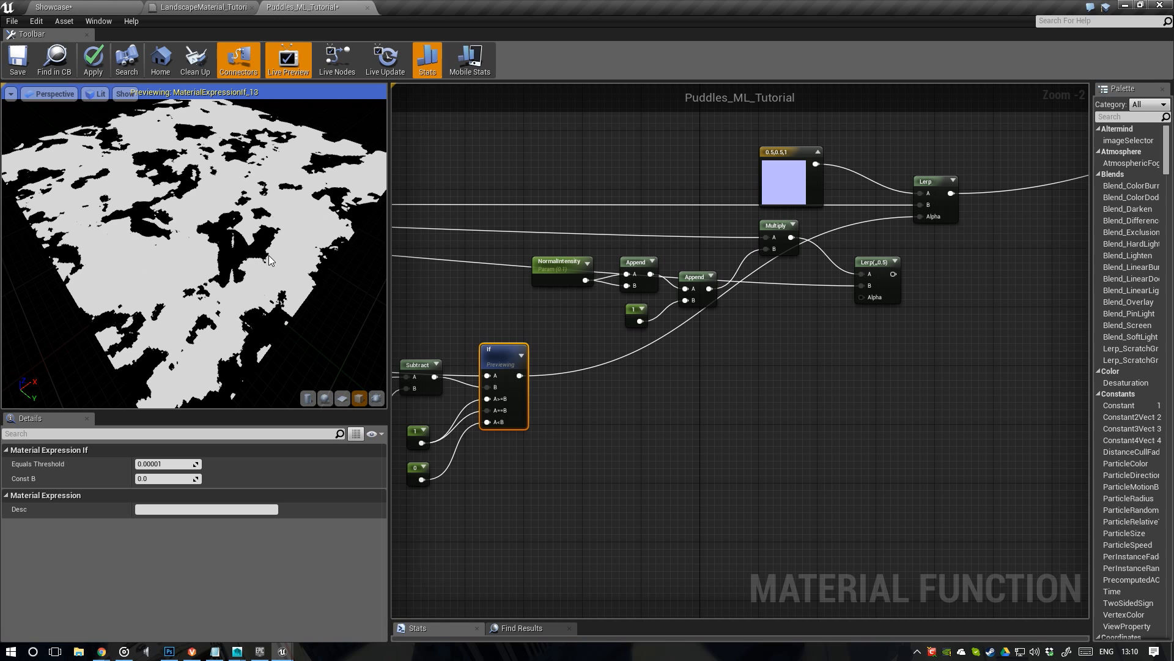
pyautogui.moveTo(258, 231); pyautogui.dragTo(222, 257)
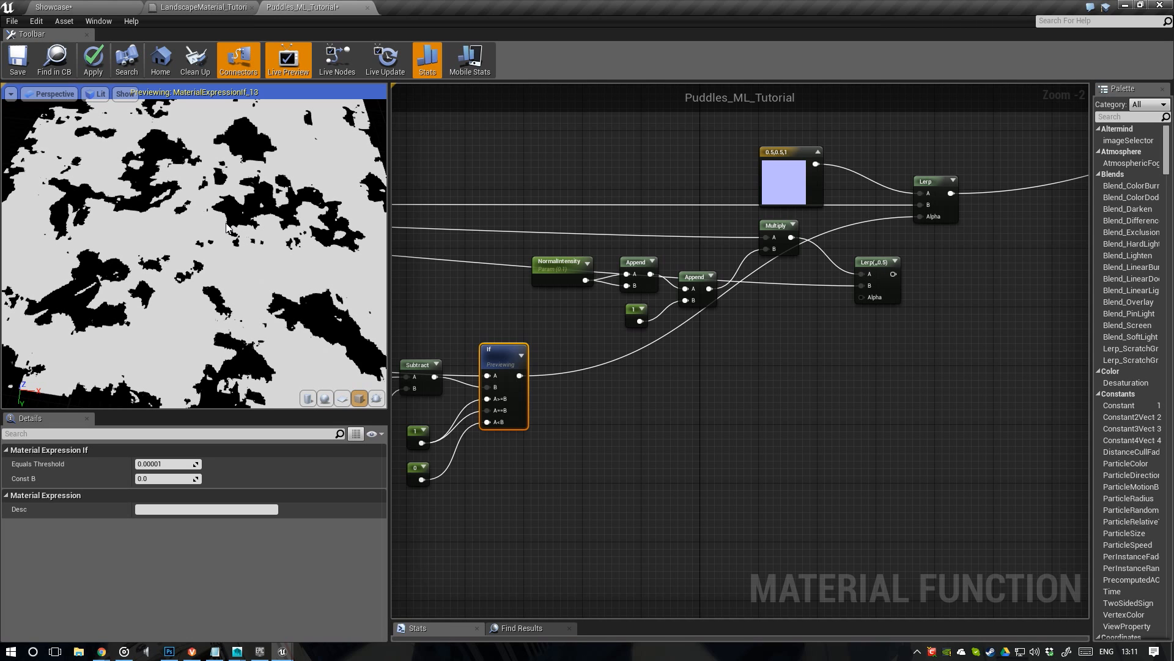
# Add a OneMinus node fed by the NormalShift If output, place it beside that If, and preview it
pyautogui.moveTo(442, 361); pyautogui.dragTo(712, 337, button='right')
pyautogui.moveTo(618, 343); pyautogui.dragTo(880, 295, button='right')
pyautogui.click(591, 342)
pyautogui.moveTo(763, 355); pyautogui.dragTo(395, 350, button='right')
pyautogui.scroll(1, 679, 348)
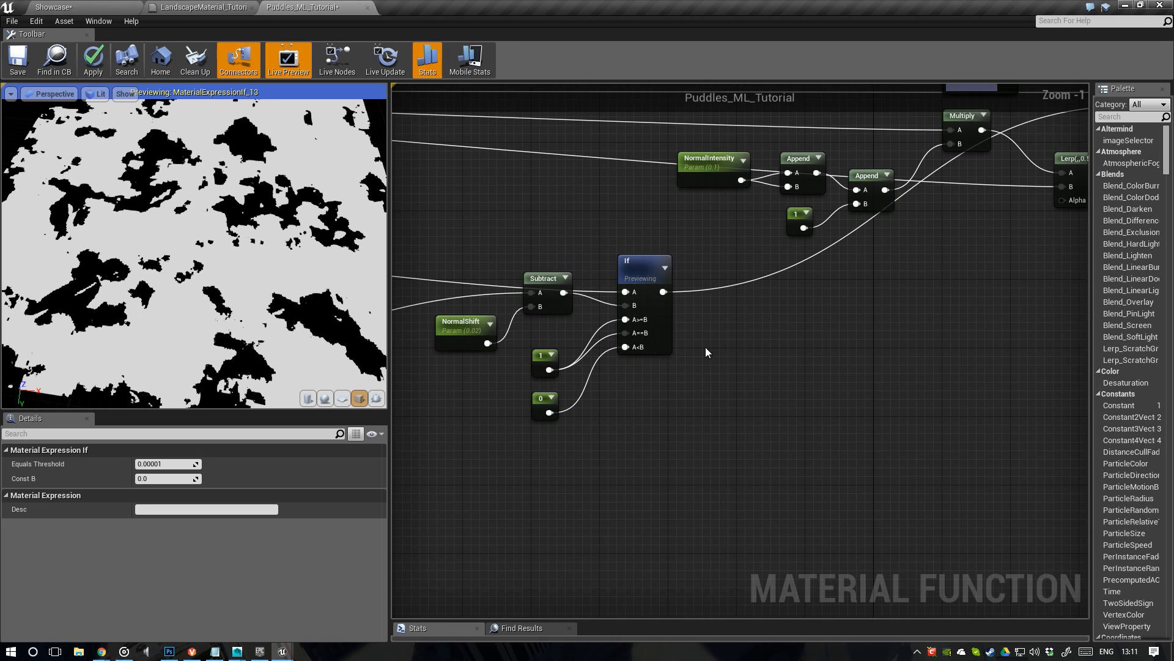
pyautogui.moveTo(653, 304); pyautogui.dragTo(733, 365)
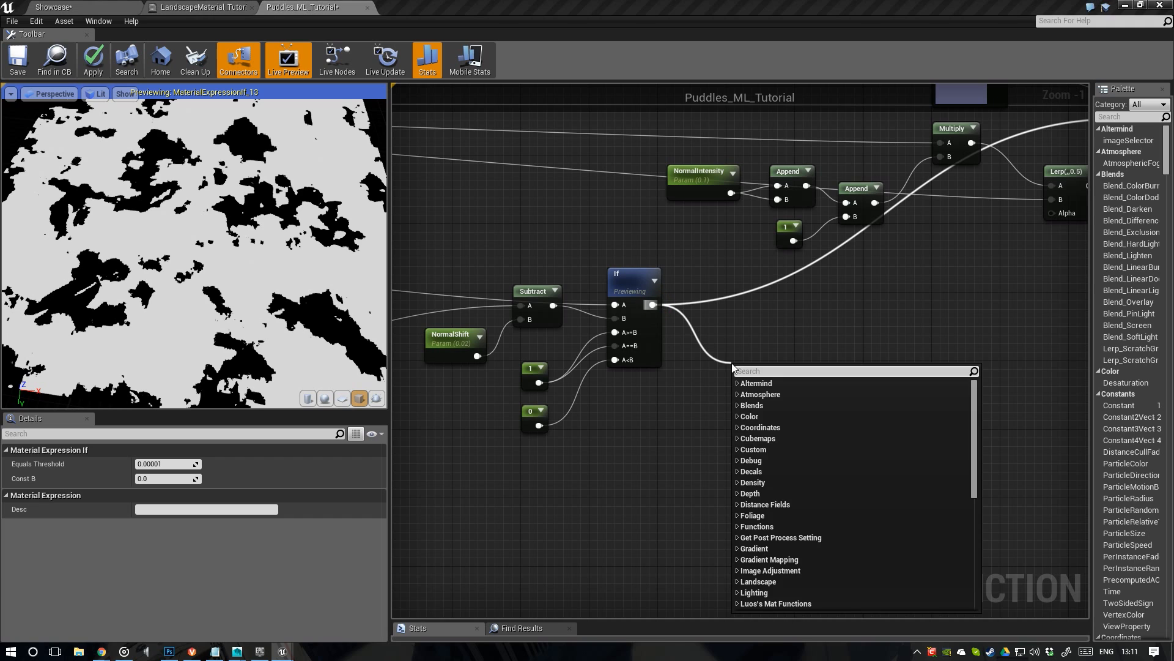
pyautogui.write('min')
pyautogui.press('Down')
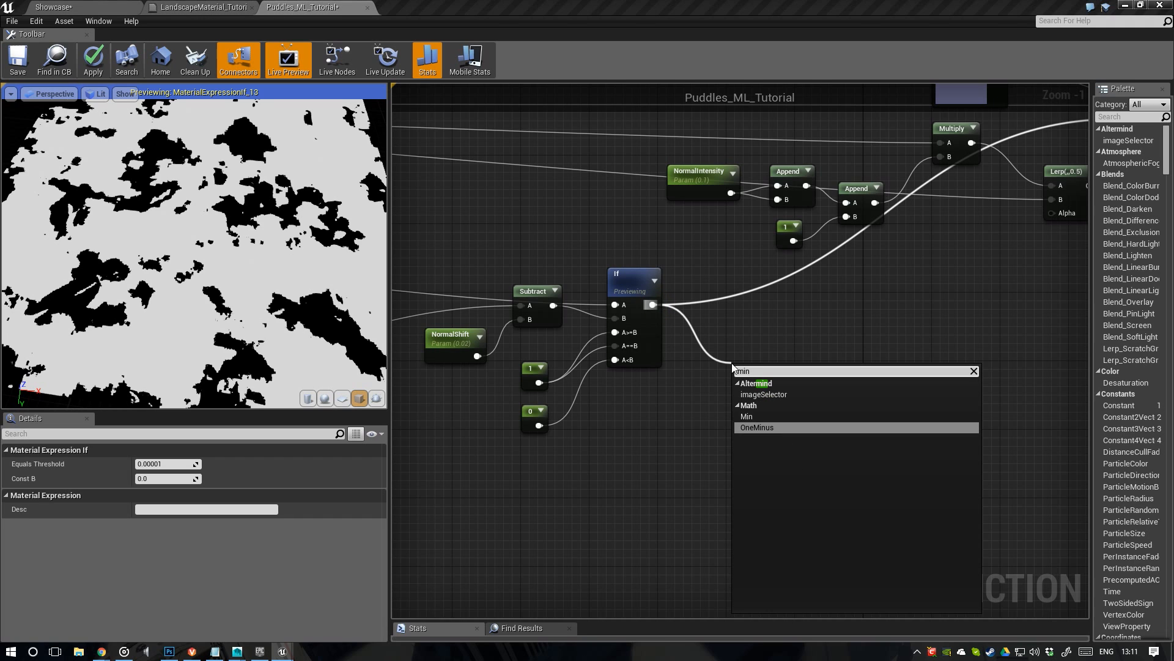
pyautogui.press('Return')
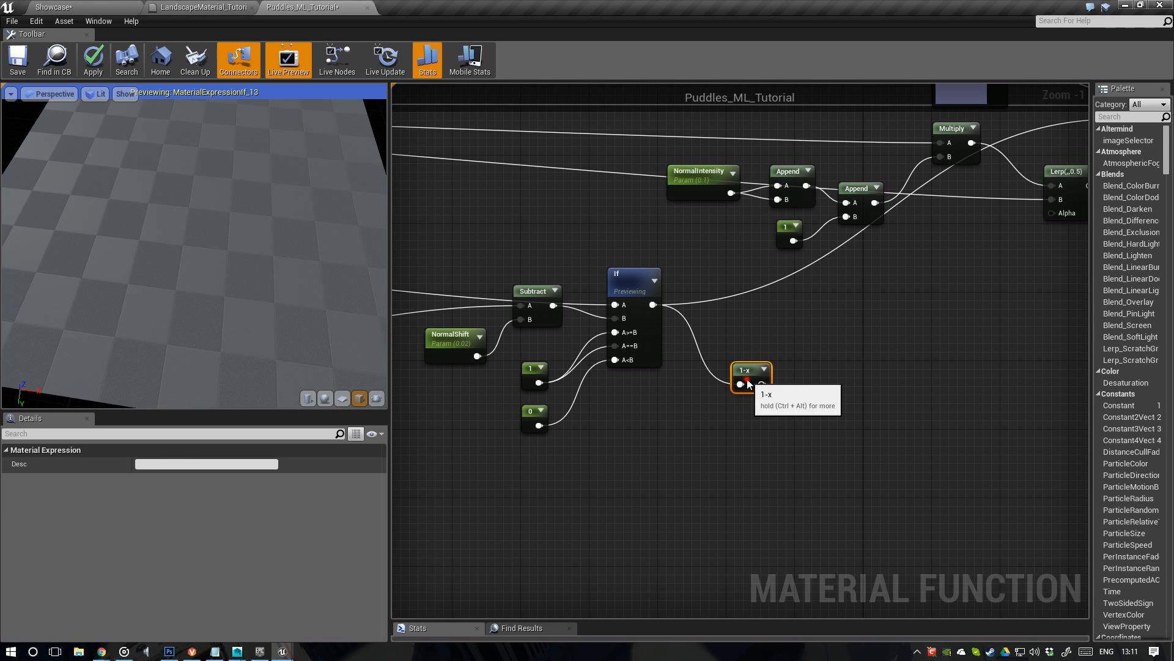
pyautogui.moveTo(733, 367); pyautogui.dragTo(728, 332)
pyautogui.rightClick(746, 344)
pyautogui.click(751, 349)
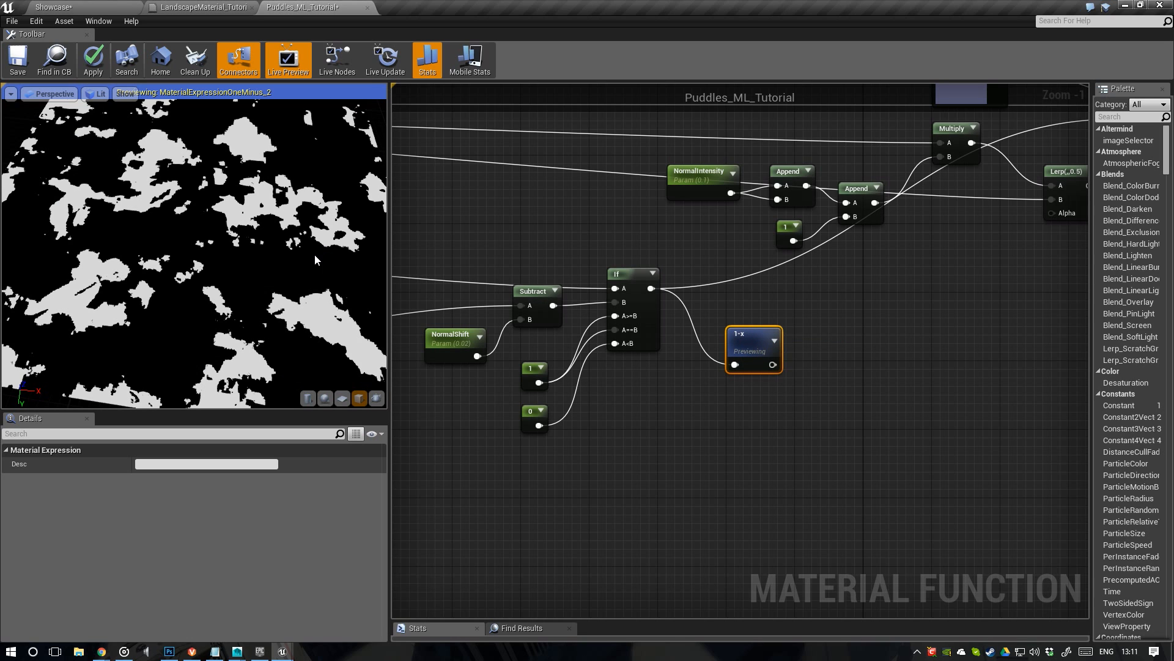
# Add an Add node beyond the 1-x node, with its A input fed by the Size group's If output
pyautogui.moveTo(576, 324); pyautogui.dragTo(676, 296, button='right')
pyautogui.scroll(-2, 640, 326)
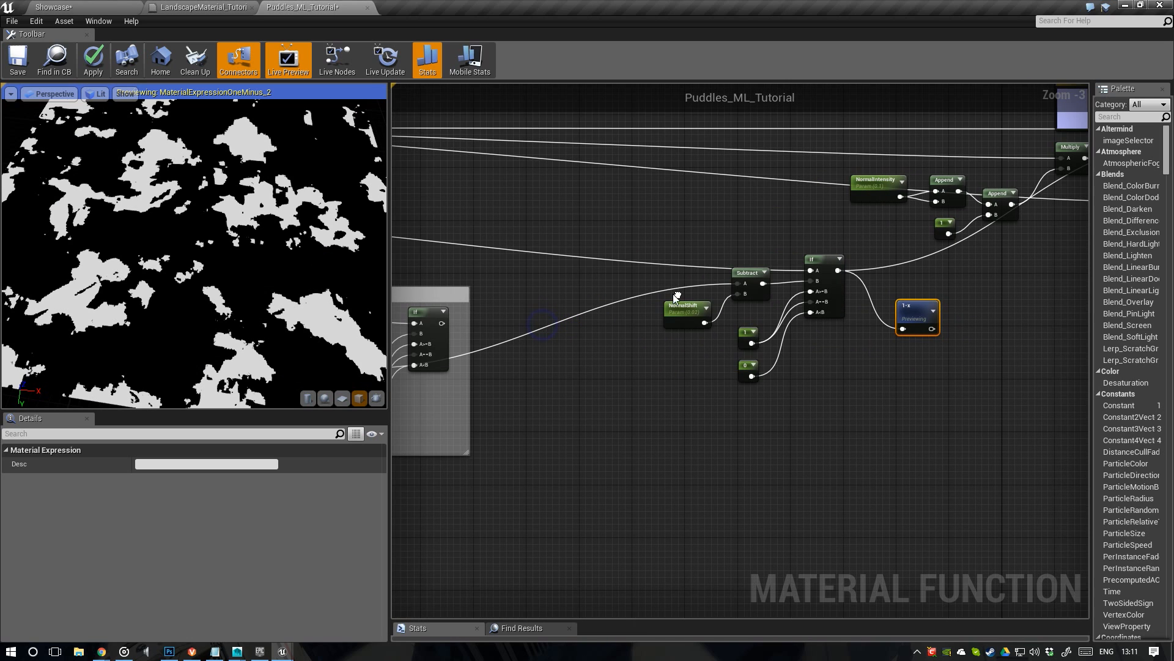
pyautogui.moveTo(438, 325); pyautogui.dragTo(993, 310)
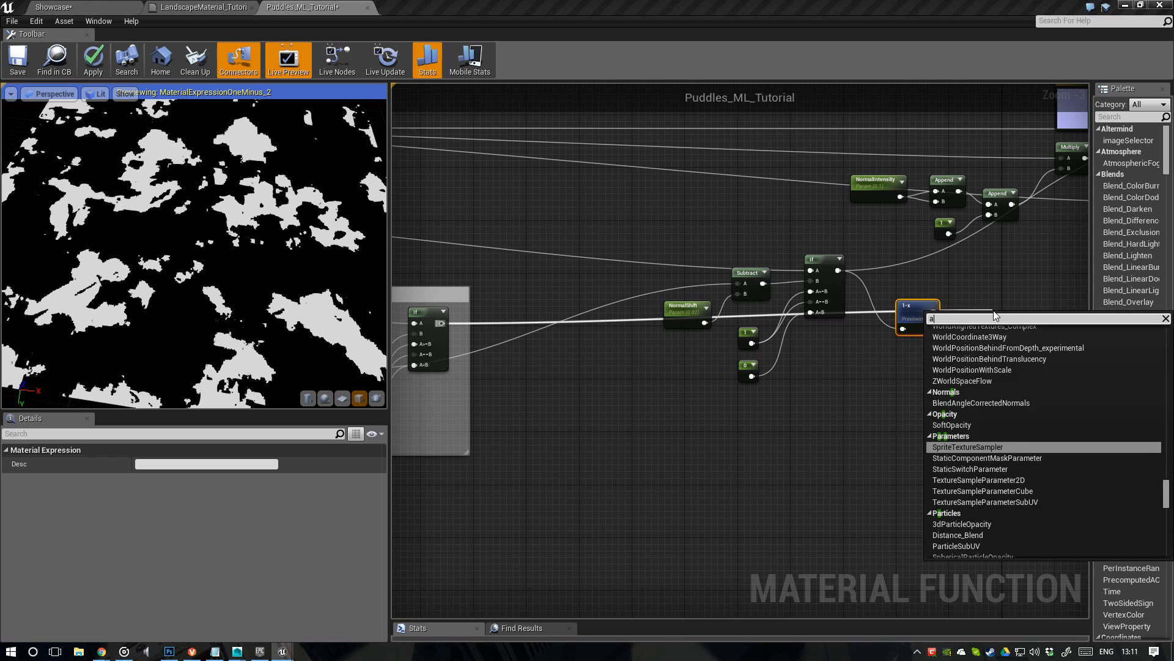
pyautogui.write('add')
pyautogui.click(961, 372)
pyautogui.moveTo(963, 372); pyautogui.dragTo(671, 344, button='right')
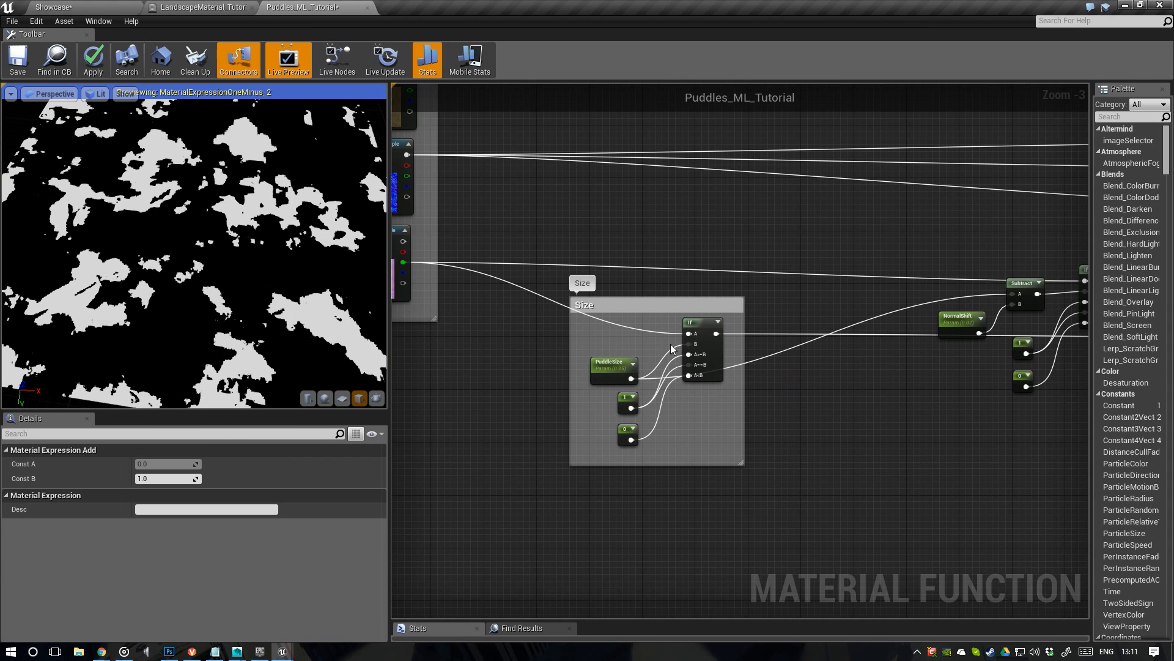
# Raise the Add node slightly and connect the 1-x output to its B input
pyautogui.click(692, 329)
pyautogui.moveTo(836, 351); pyautogui.dragTo(403, 359, button='right')
pyautogui.scroll(2, 812, 355)
pyautogui.moveTo(870, 333); pyautogui.dragTo(873, 295)
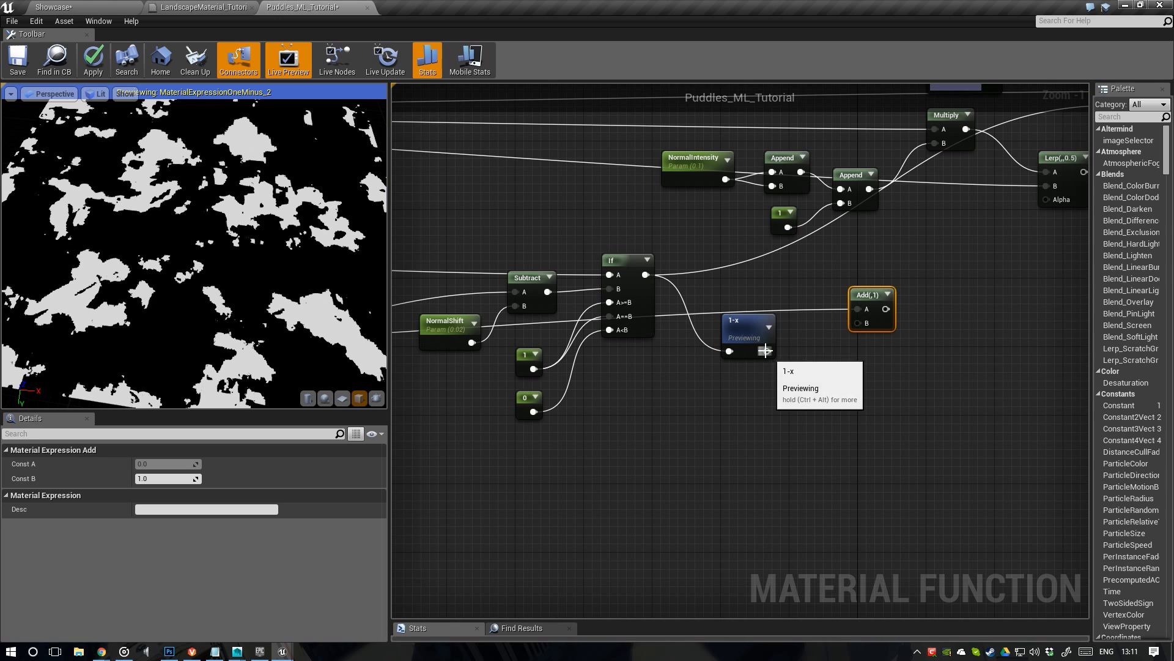
pyautogui.moveTo(767, 351); pyautogui.dragTo(867, 324)
# Preview the Add node and examine the puddle edge mask on the plane
pyautogui.rightClick(860, 298)
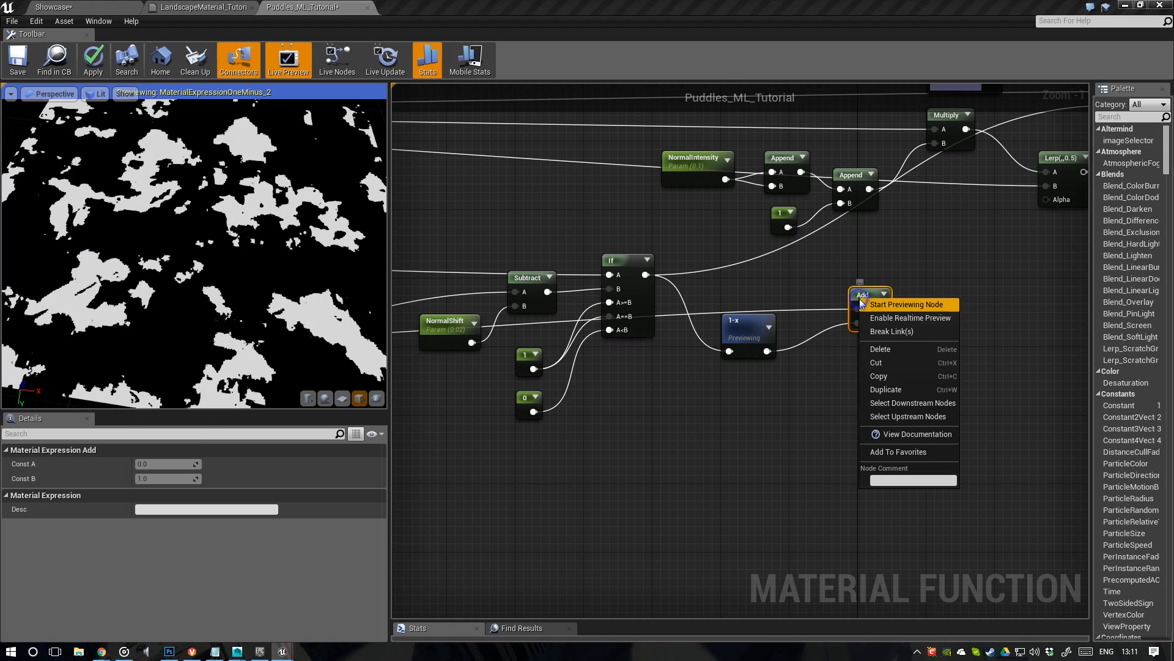
pyautogui.click(881, 304)
pyautogui.moveTo(260, 268); pyautogui.dragTo(110, 291)
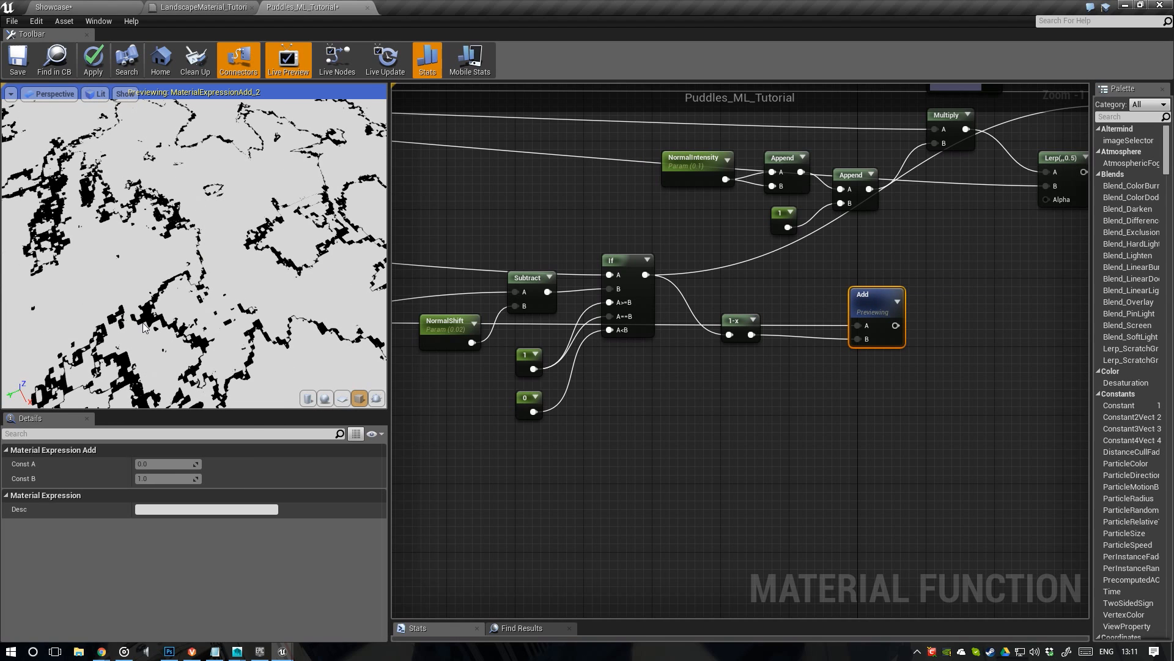
pyautogui.moveTo(159, 293); pyautogui.dragTo(169, 307, button='right')
pyautogui.moveTo(195, 234); pyautogui.dragTo(195, 224, button='right')
# Move the 1-x and Add nodes closer to the NormalShift If, and connect the Add output to the new Lerp's Alpha
pyautogui.moveTo(748, 324); pyautogui.dragTo(732, 293)
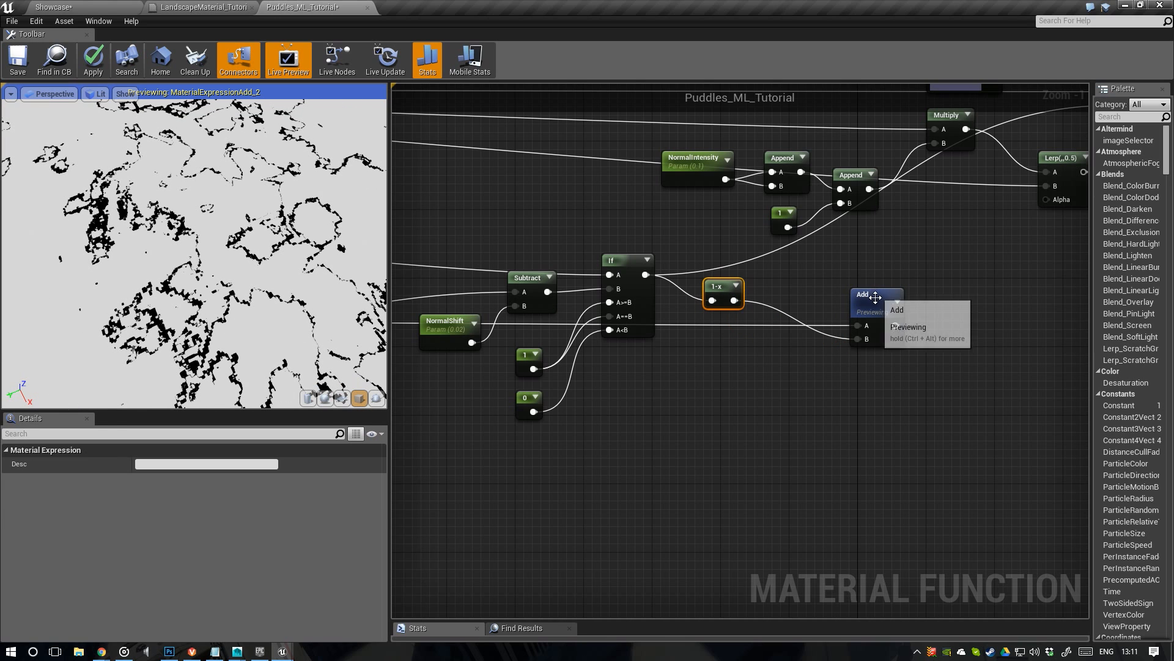
pyautogui.moveTo(872, 303); pyautogui.dragTo(787, 295)
pyautogui.moveTo(786, 298); pyautogui.dragTo(622, 391, button='right')
pyautogui.moveTo(609, 398); pyautogui.dragTo(843, 280)
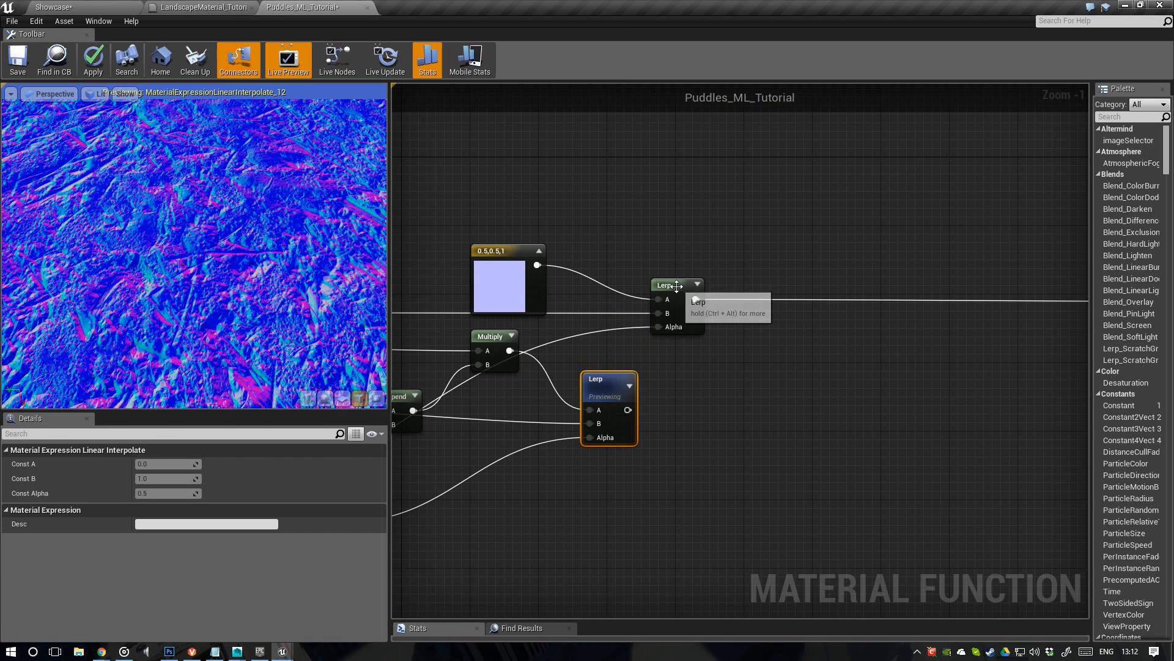
# Space the final Lerp away from the new one, connect the new Lerp's output to its B input, and preview it
pyautogui.moveTo(675, 285); pyautogui.dragTo(769, 284)
pyautogui.moveTo(627, 409); pyautogui.dragTo(756, 312)
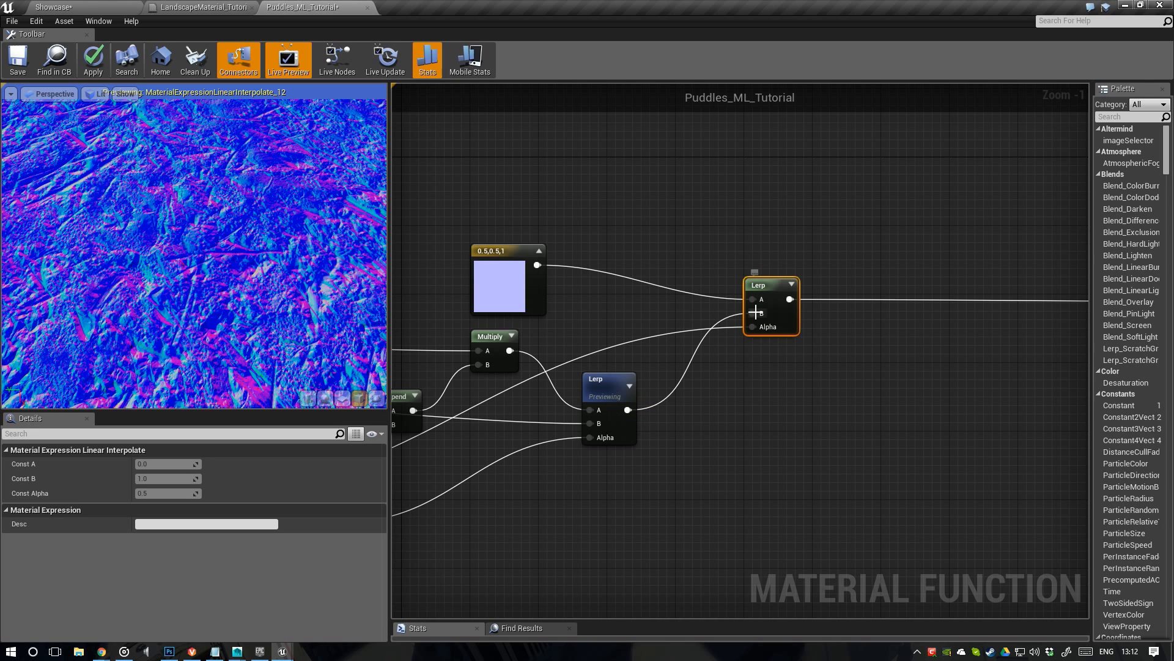
pyautogui.rightClick(771, 293)
pyautogui.click(772, 292)
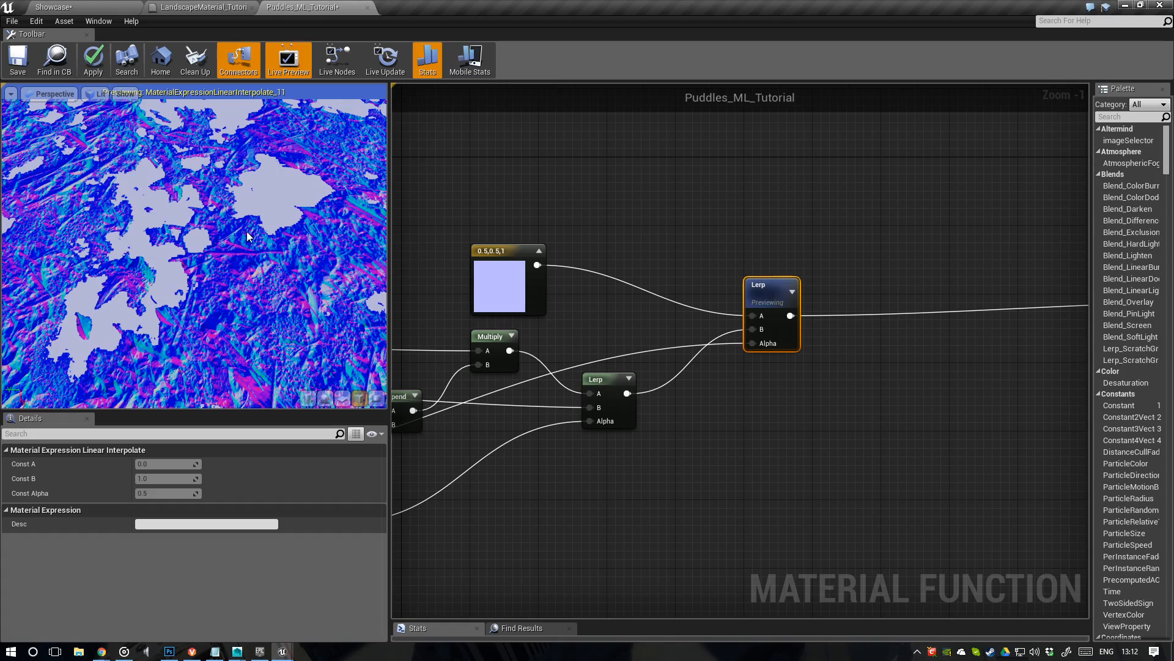
# Examine the transition from flattened to full normals around the puddle edges in the preview up close
pyautogui.moveTo(247, 232)
pyautogui.mouseDown()
pyautogui.moveTo(202, 232)
pyautogui.moveTo(226, 236)
pyautogui.mouseUp()
pyautogui.moveTo(253, 221); pyautogui.dragTo(253, 183, button='right')
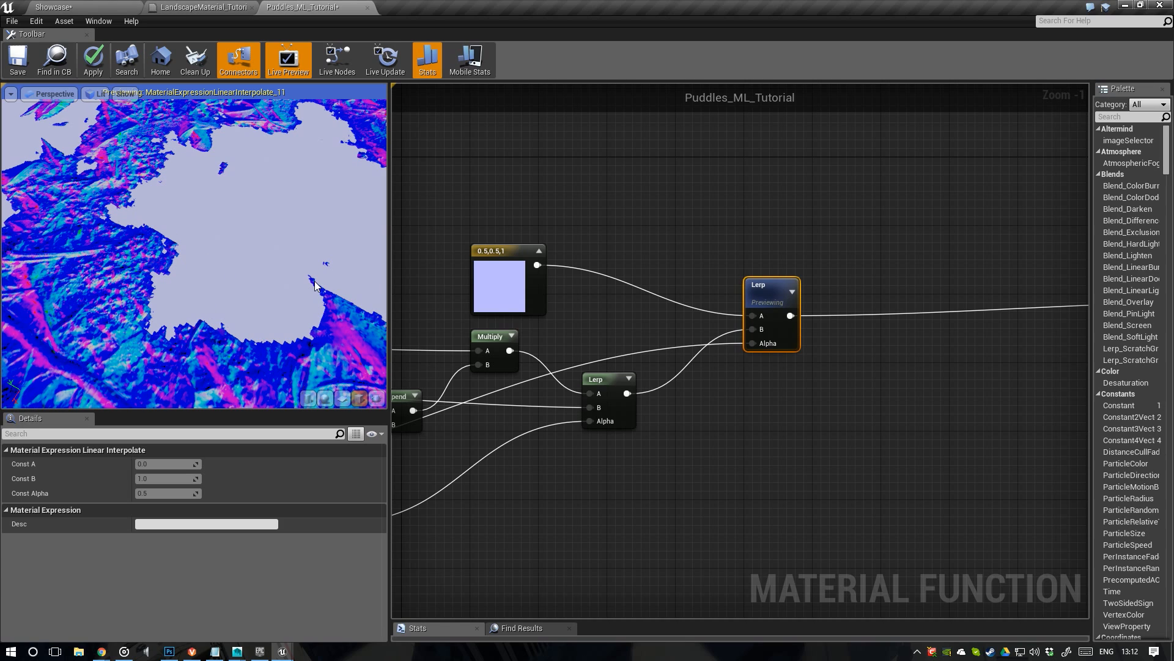
pyautogui.moveTo(342, 263); pyautogui.dragTo(385, 183)
pyautogui.moveTo(308, 242); pyautogui.dragTo(256, 190)
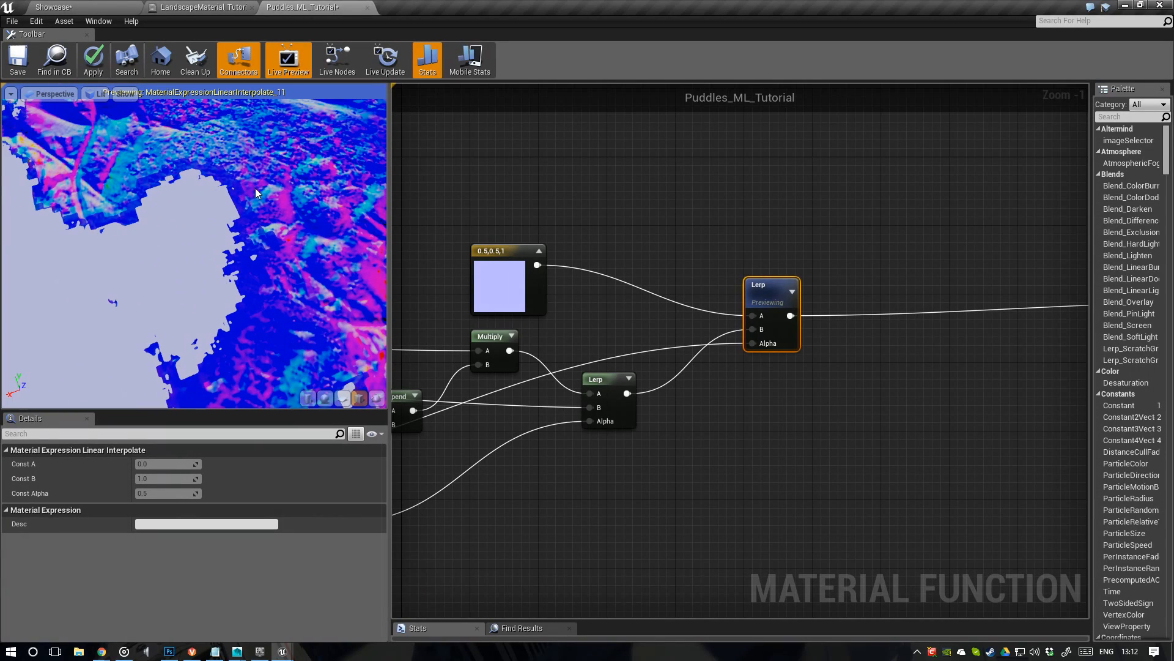
pyautogui.moveTo(196, 166); pyautogui.dragTo(183, 167)
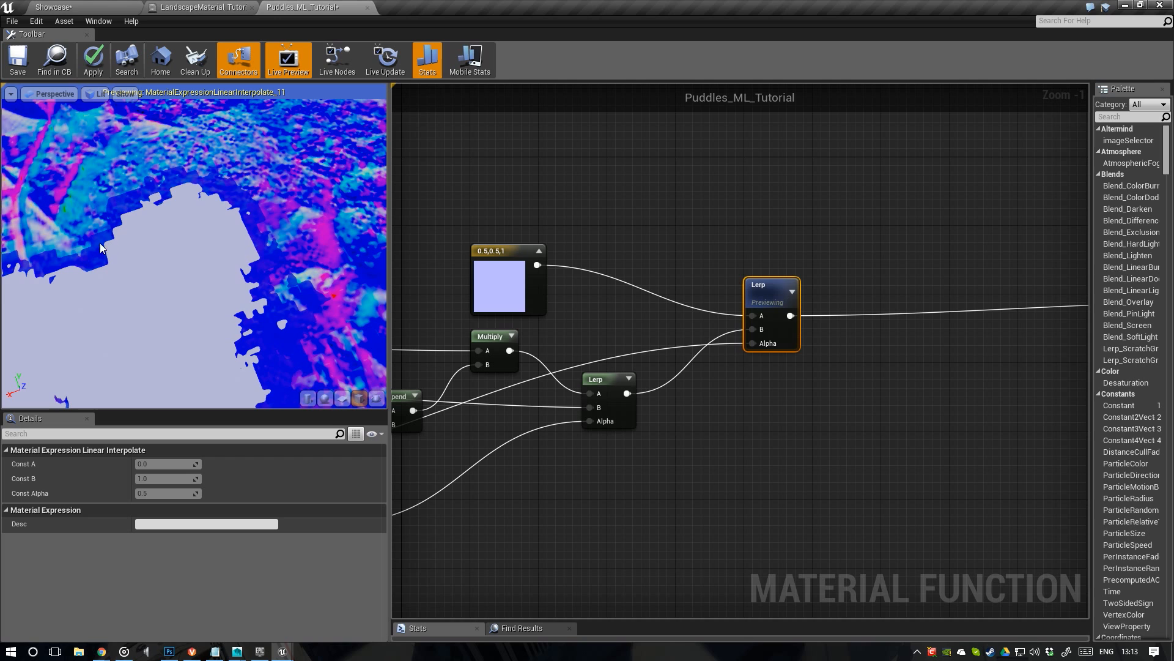
# Move the NormalShift group, including its Subtract, If, constants, 1-x and Add, closer beneath the NormalIntensity nodes
pyautogui.scroll(-3, 619, 273)
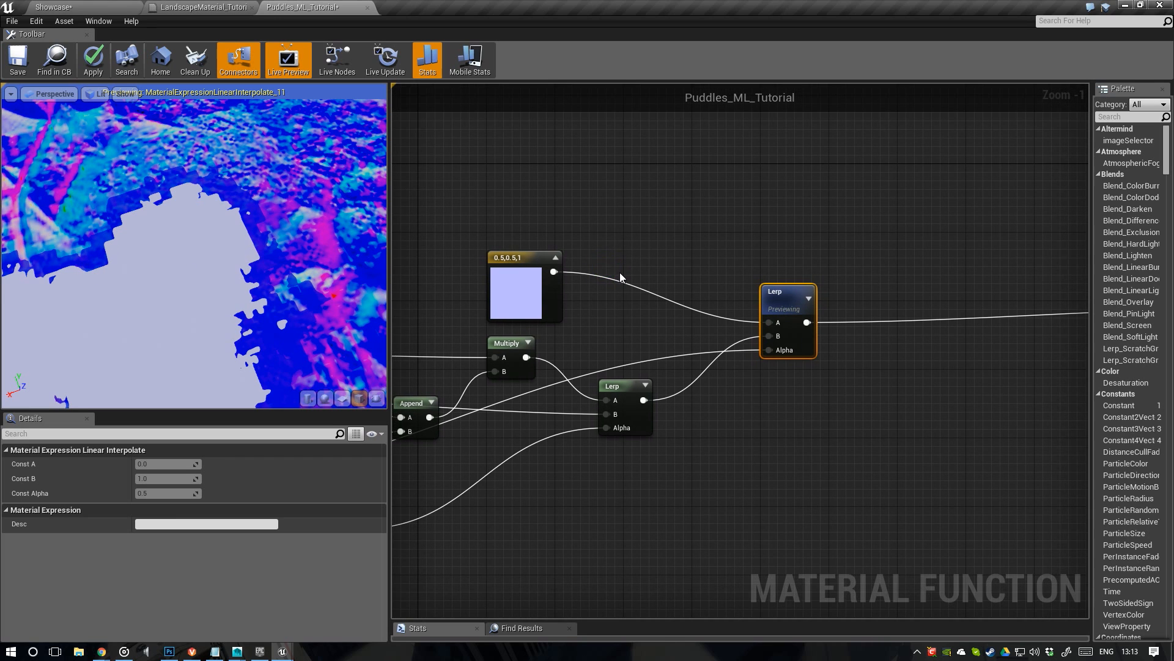
pyautogui.scroll(-1, 626, 272)
pyautogui.moveTo(625, 272); pyautogui.dragTo(781, 266, button='right')
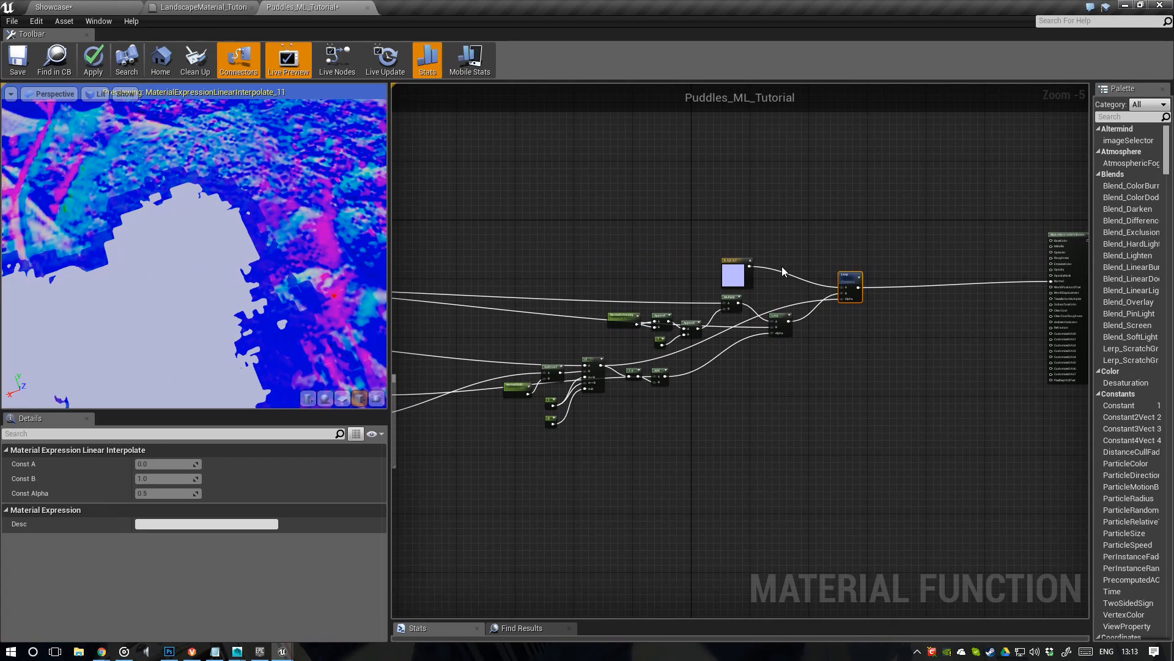
pyautogui.moveTo(914, 450); pyautogui.dragTo(506, 239)
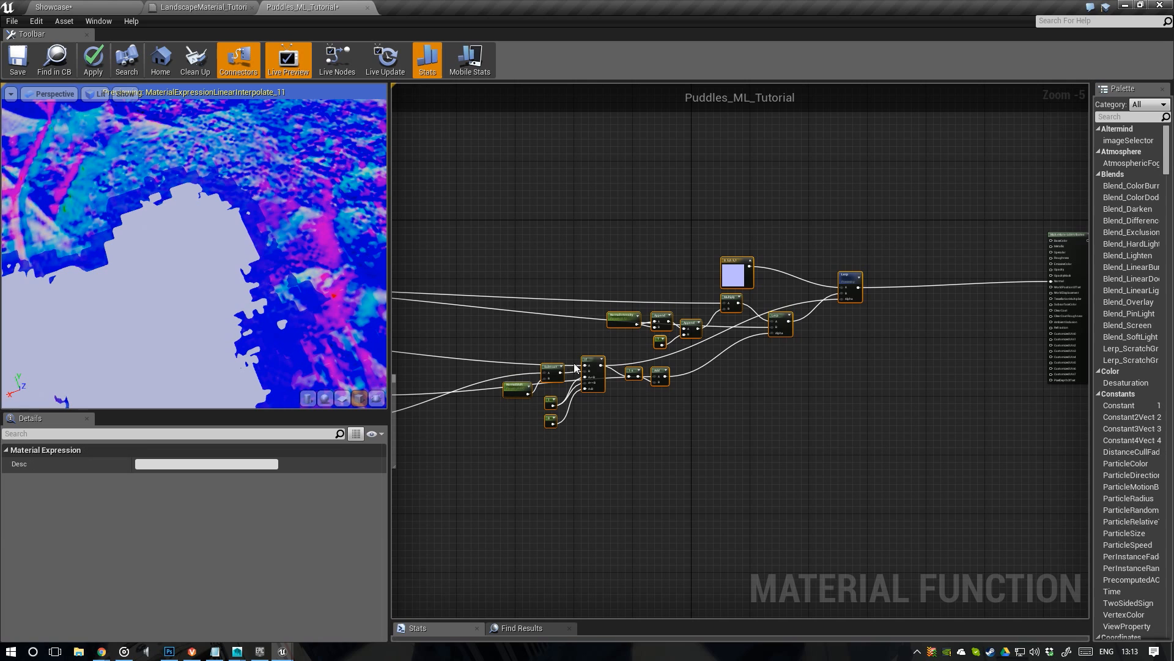
pyautogui.click(557, 371)
pyautogui.moveTo(588, 377); pyautogui.dragTo(629, 373)
pyautogui.moveTo(833, 356)
pyautogui.mouseDown(button='right')
pyautogui.moveTo(763, 364)
pyautogui.moveTo(822, 371)
pyautogui.mouseUp(button='right')
pyautogui.scroll(1, 787, 358)
pyautogui.moveTo(798, 499); pyautogui.dragTo(478, 376)
pyautogui.rightClick(664, 391)
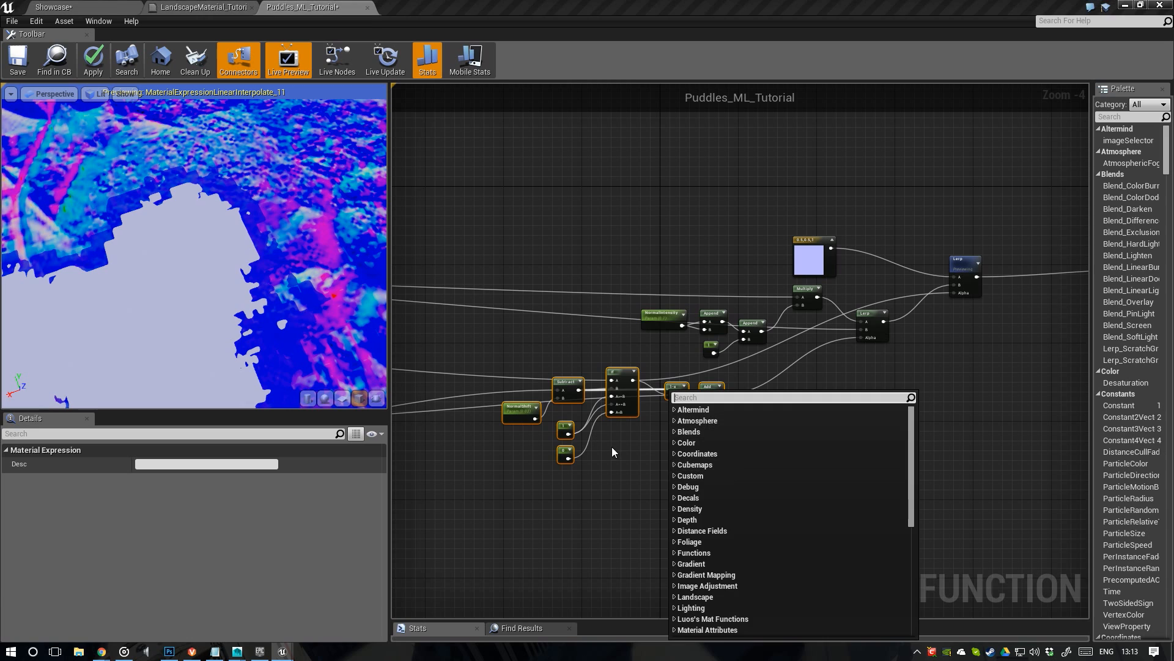
pyautogui.click(769, 465)
pyautogui.moveTo(690, 434); pyautogui.dragTo(492, 380)
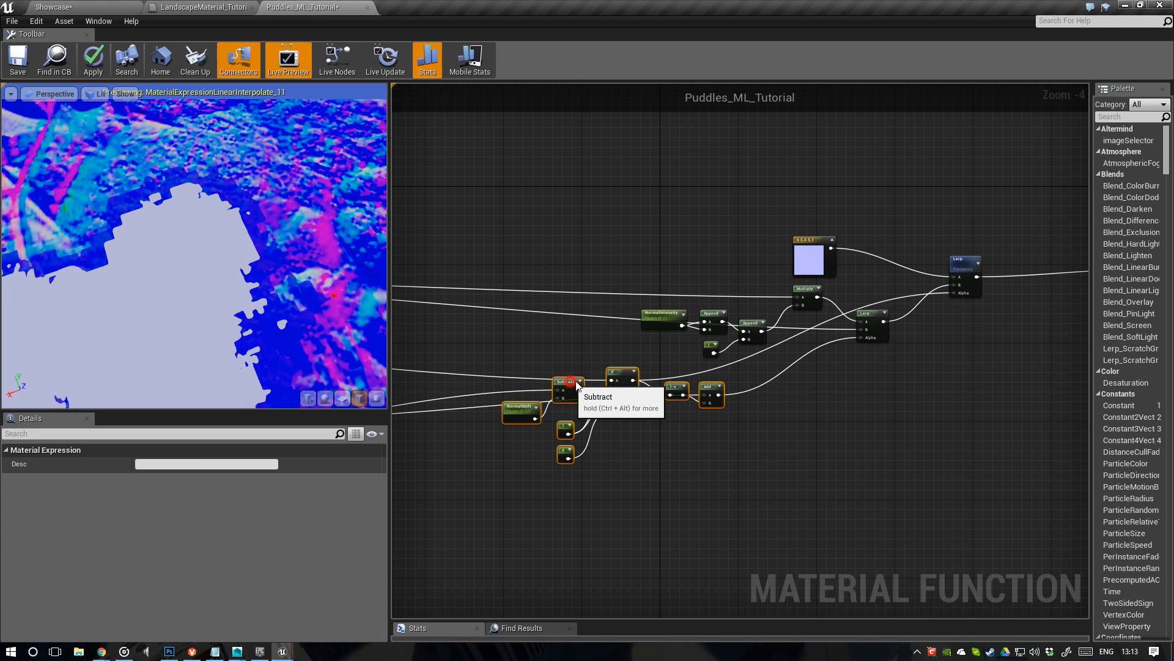
pyautogui.moveTo(578, 392); pyautogui.dragTo(695, 384)
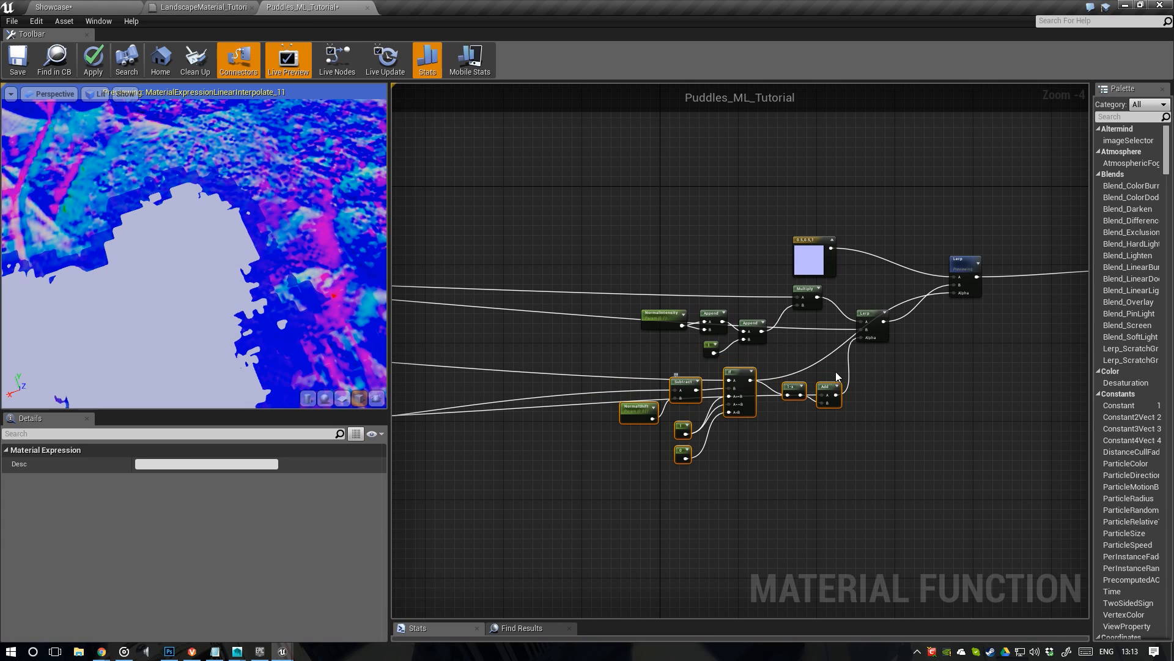
# Enclose the NormalIntensity, NormalShift and Lerp nodes in a comment box titled Normal
pyautogui.moveTo(836, 372); pyautogui.dragTo(736, 400, button='right')
pyautogui.moveTo(951, 518); pyautogui.dragTo(514, 245)
pyautogui.write('c')
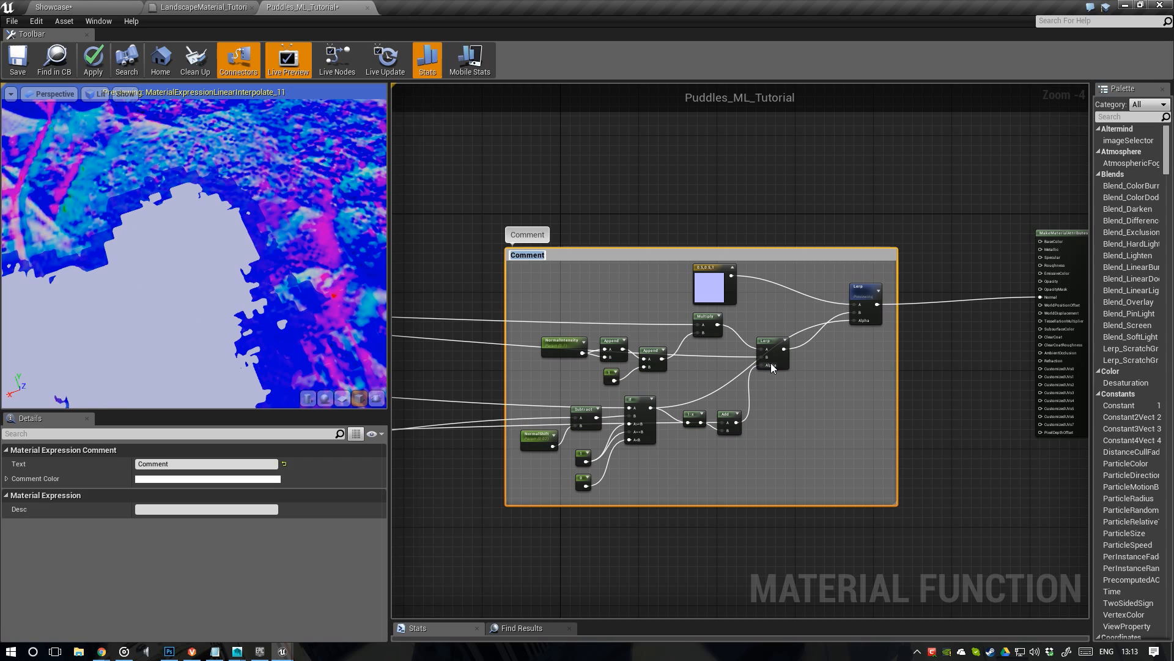
pyautogui.write('Normal')
pyautogui.press('Return')
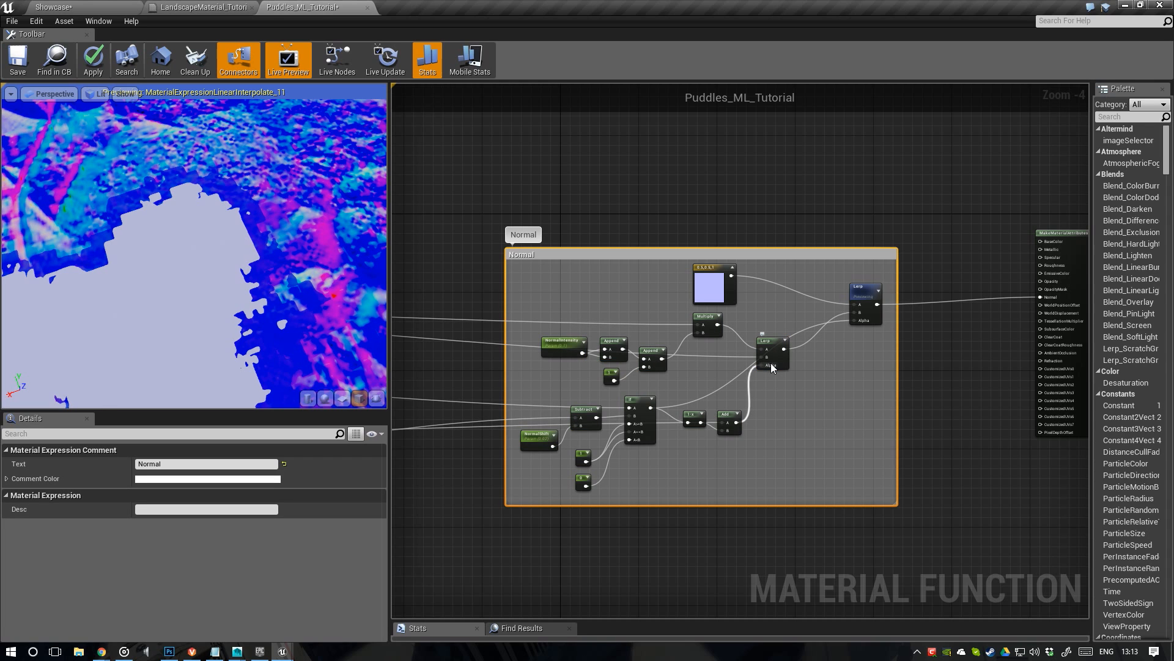
pyautogui.scroll(-1, 772, 268)
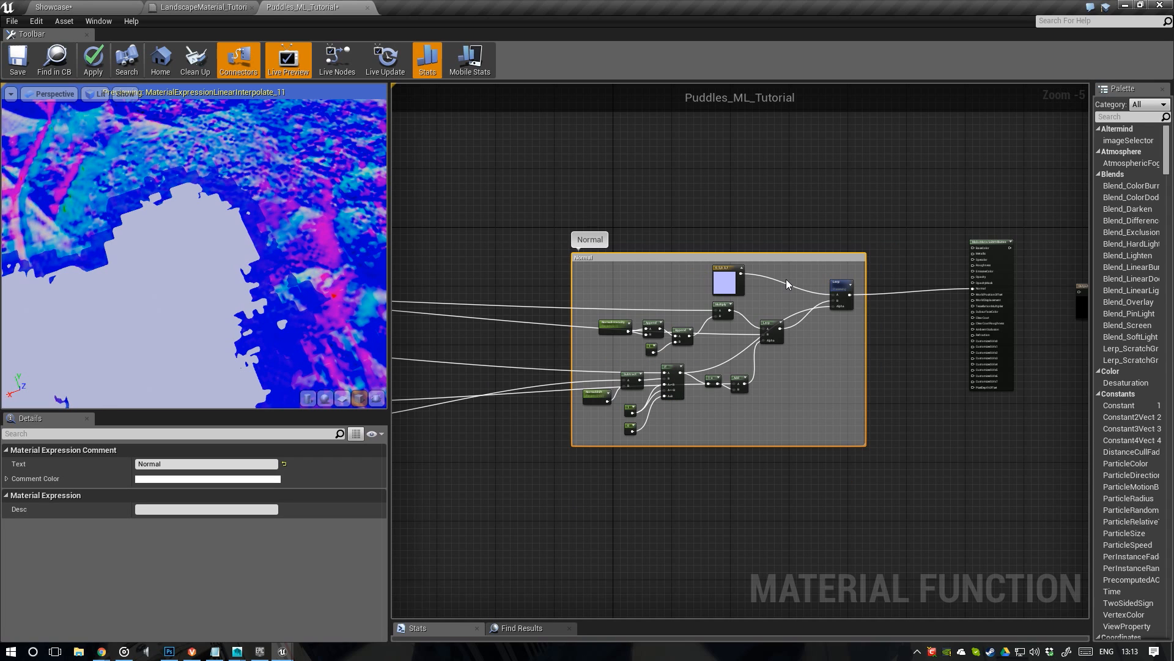
# Review the Input, Size and Normal groups and examine the flattened puddle normals in the preview
pyautogui.moveTo(787, 279); pyautogui.dragTo(787, 301, button='right')
pyautogui.scroll(-1, 787, 300)
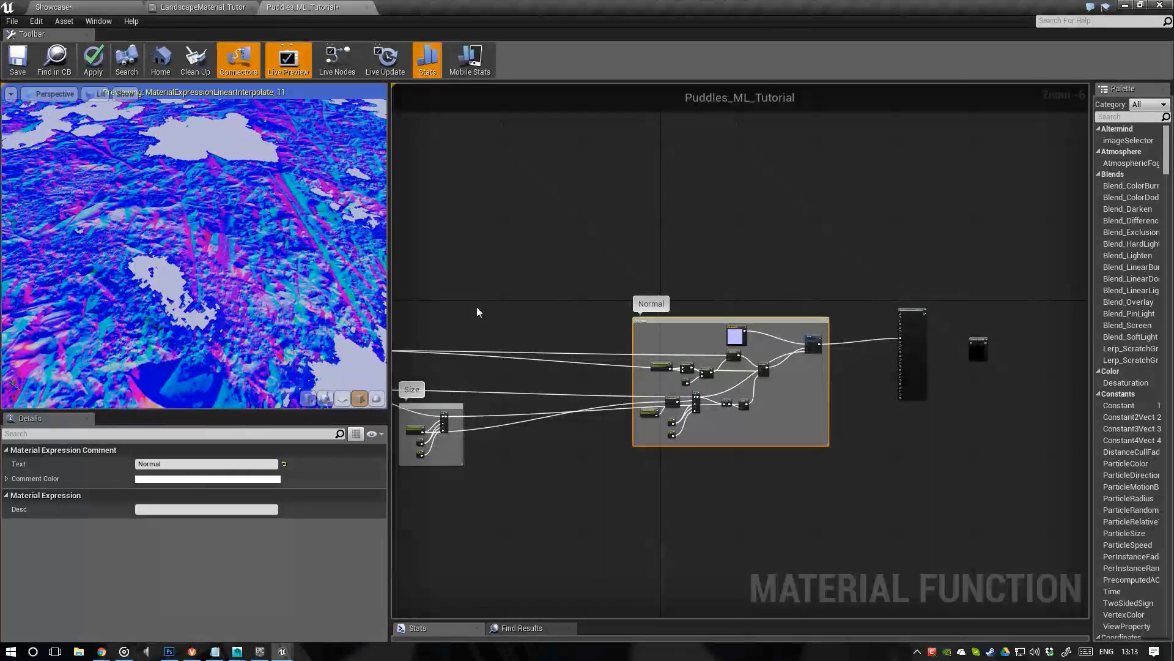
pyautogui.moveTo(534, 321); pyautogui.dragTo(655, 355, button='right')
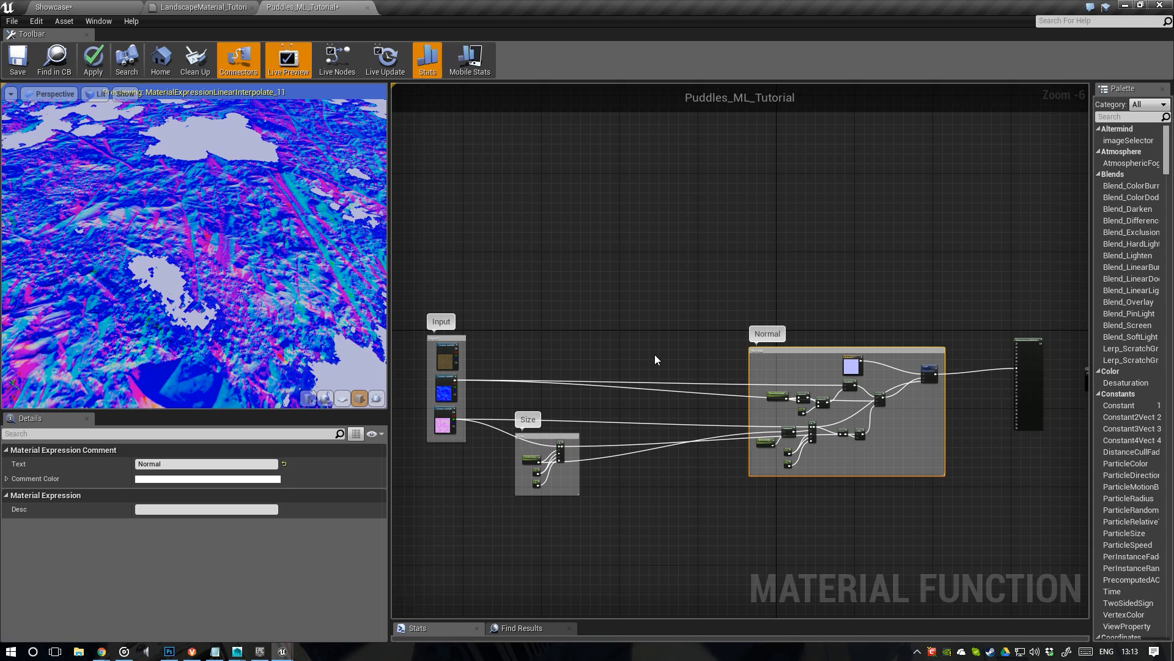
pyautogui.moveTo(612, 331); pyautogui.dragTo(621, 343, button='right')
pyautogui.moveTo(256, 191); pyautogui.dragTo(278, 260)
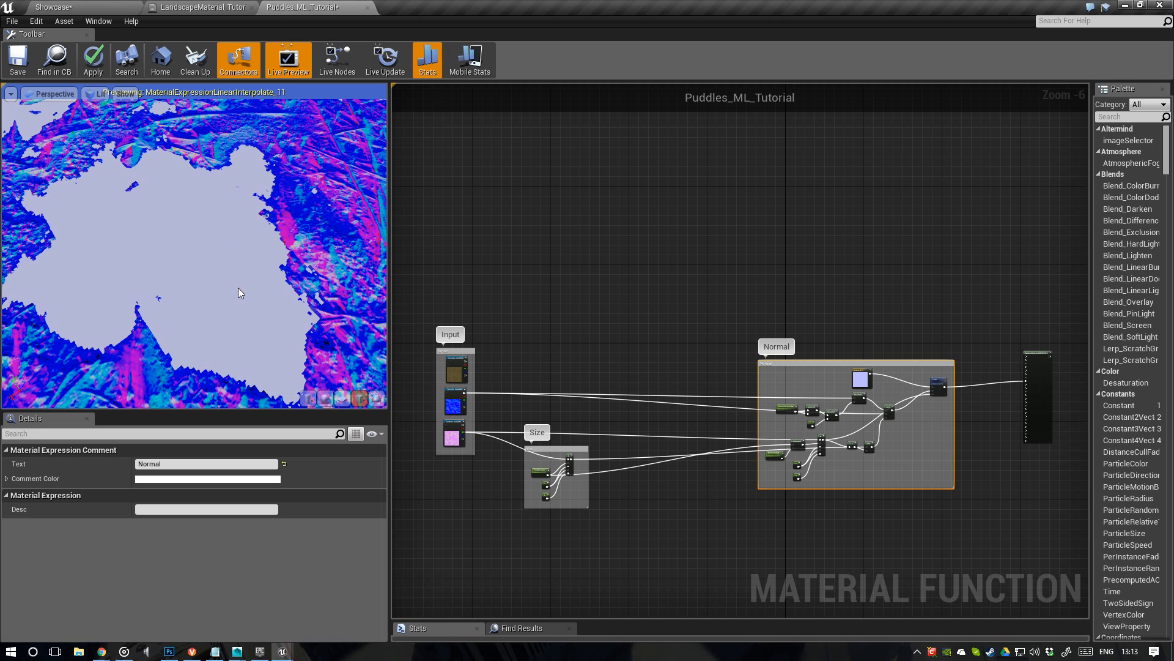
pyautogui.moveTo(266, 236); pyautogui.dragTo(242, 242)
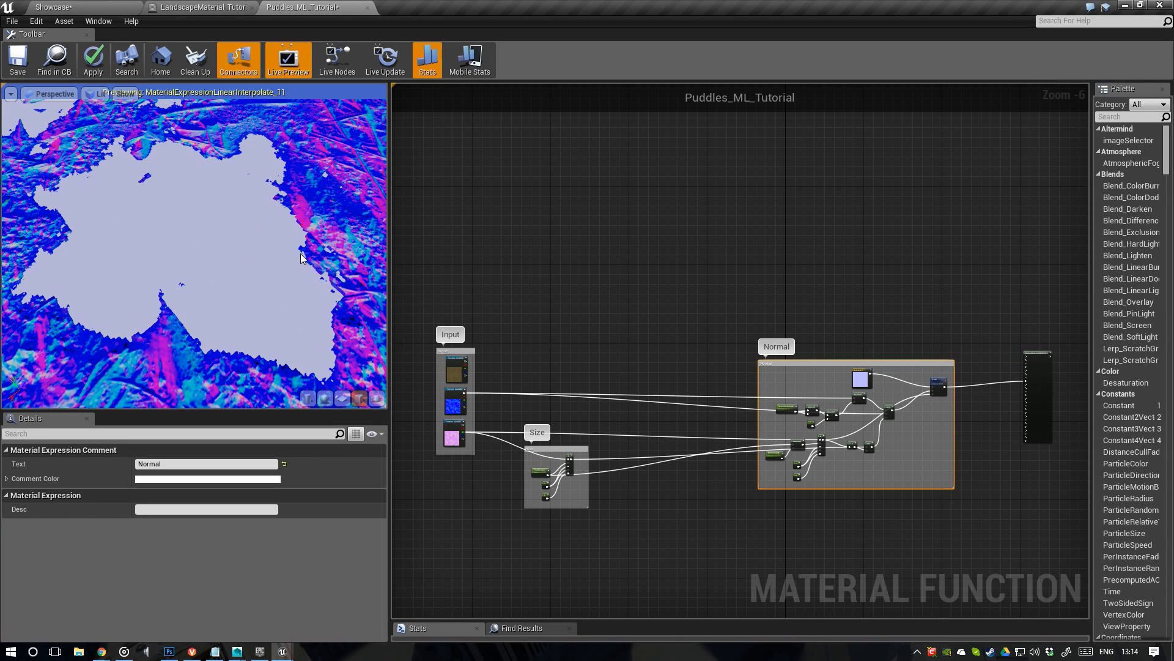
# Connect the pink texture sample's green output to a new Multiply node above the comment boxes and preview that Multiply
pyautogui.scroll(1, 495, 301)
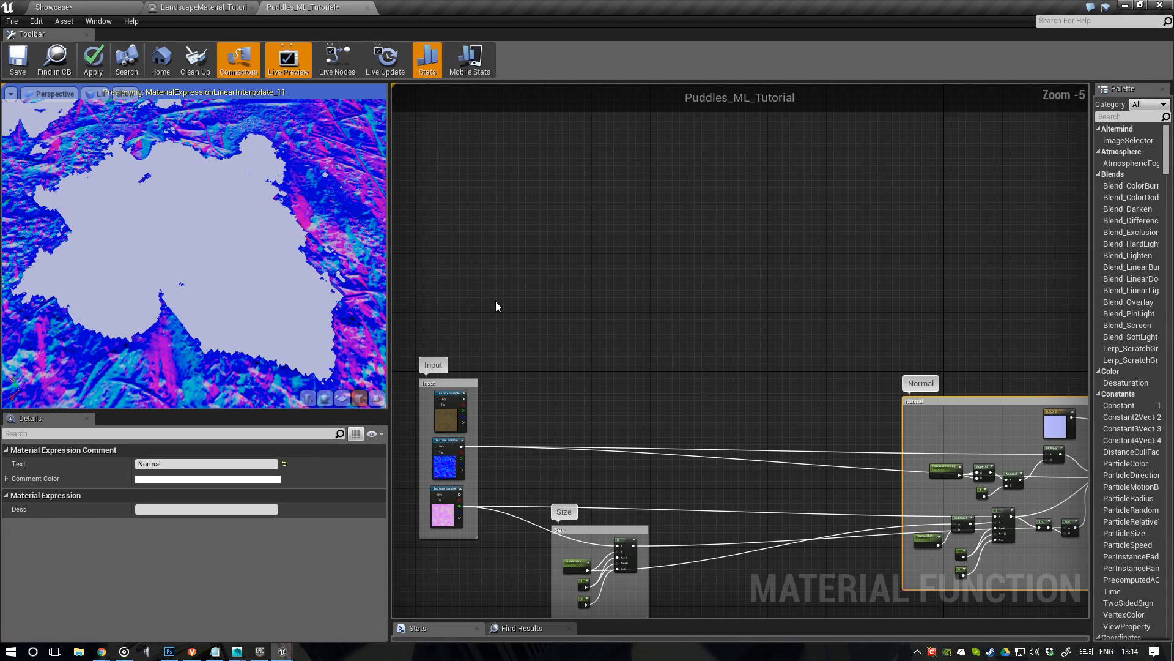
pyautogui.moveTo(495, 301); pyautogui.dragTo(498, 276, button='right')
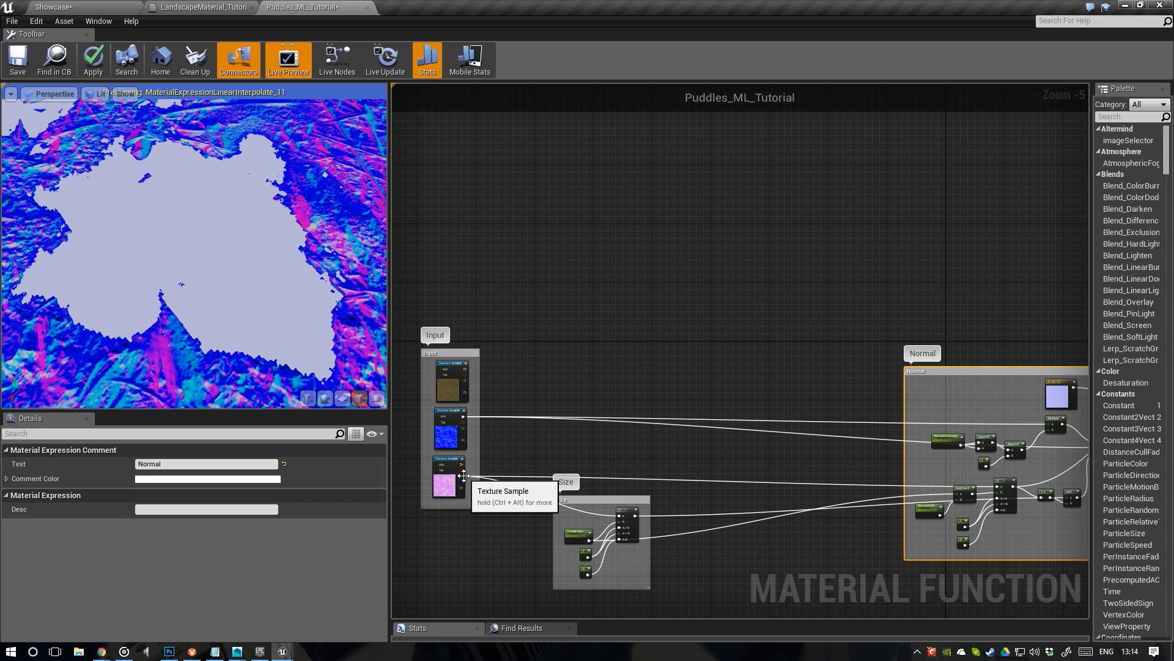
pyautogui.moveTo(461, 476); pyautogui.dragTo(644, 230)
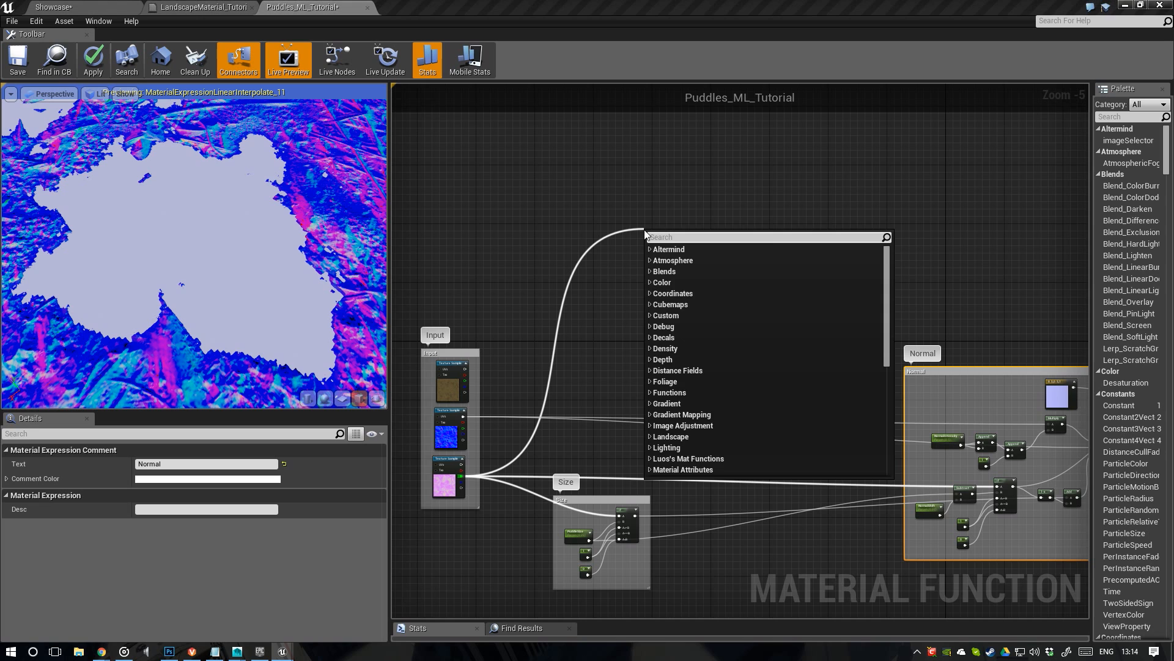
pyautogui.write('multi')
pyautogui.press('Return')
pyautogui.scroll(3, 644, 231)
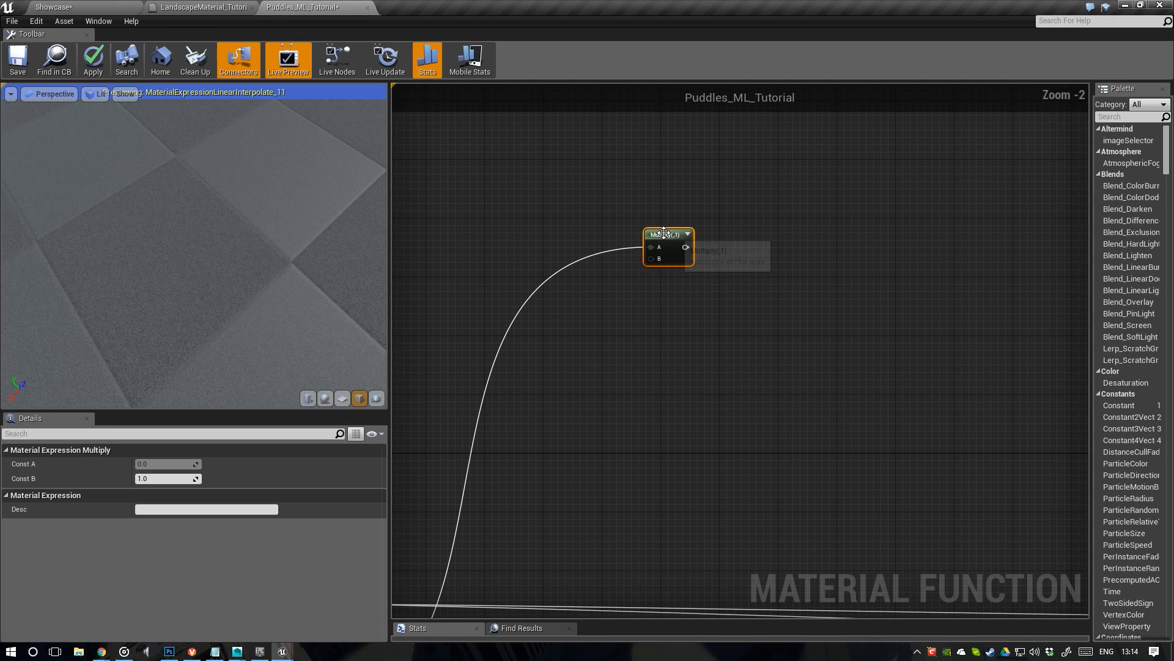
pyautogui.rightClick(673, 235)
pyautogui.click(675, 239)
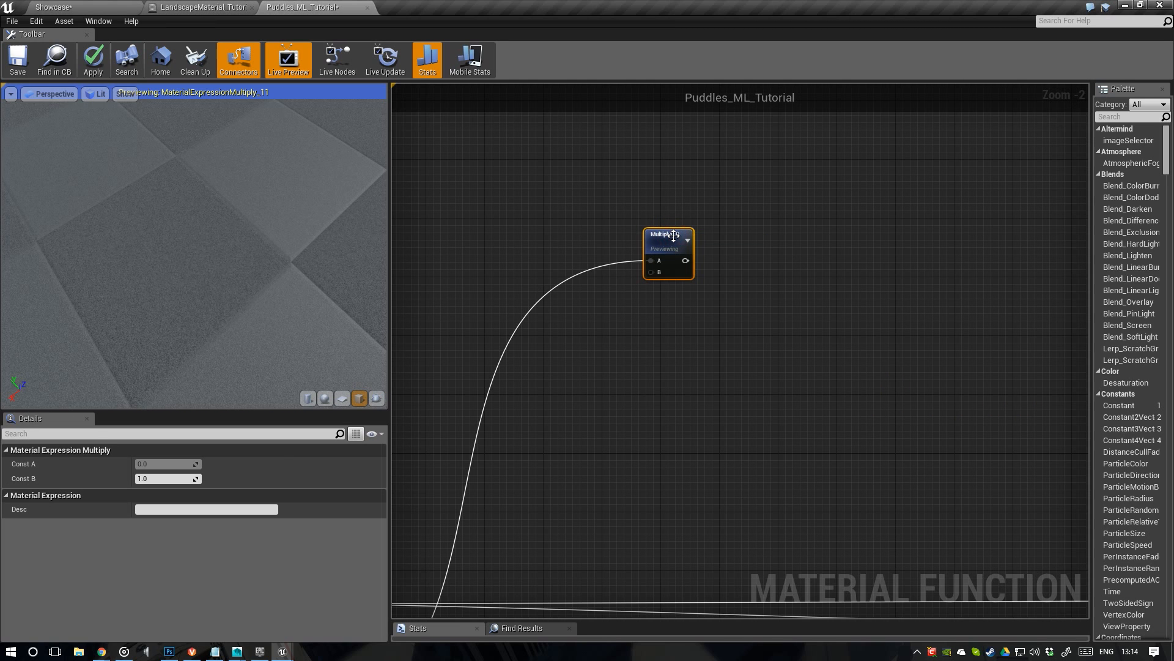
pyautogui.moveTo(673, 237); pyautogui.dragTo(734, 254)
# Add a constant with the value 5 and connect it to the new Multiply's B input
pyautogui.click(650, 306)
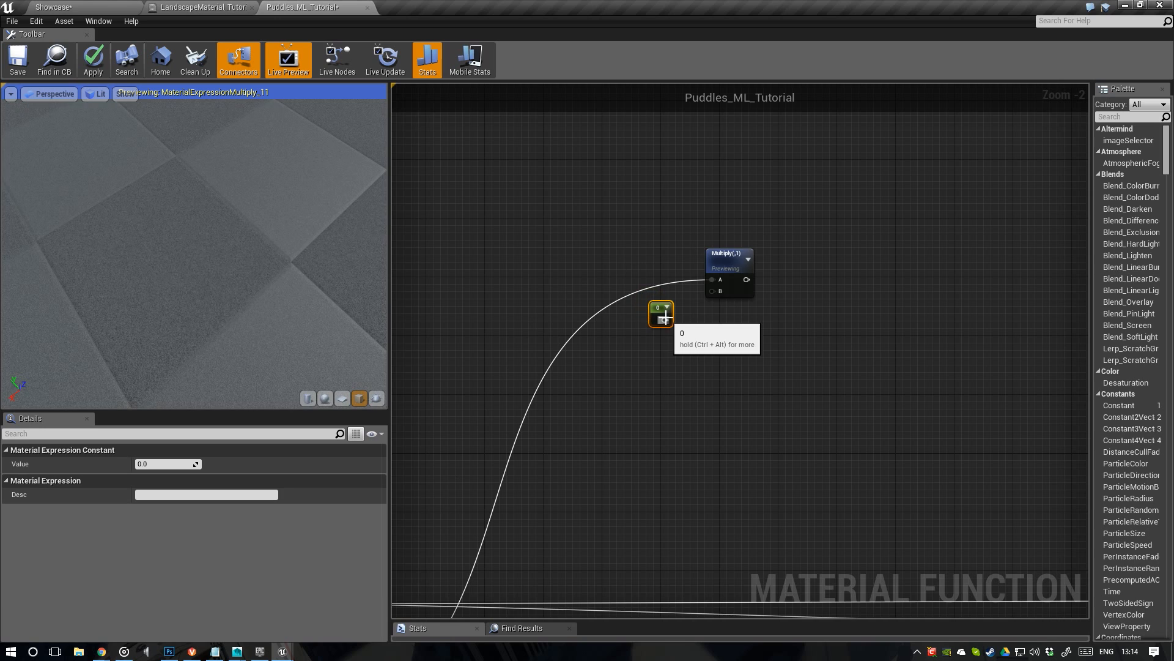
pyautogui.moveTo(664, 319); pyautogui.dragTo(712, 291)
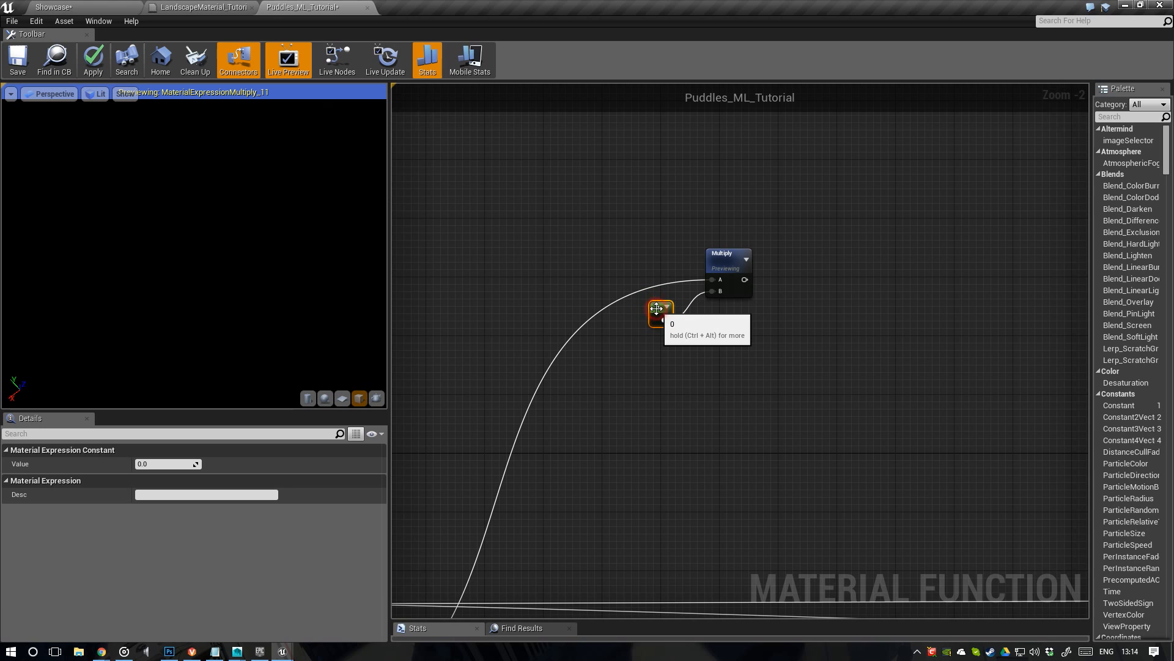
pyautogui.click(200, 456)
pyautogui.write('5')
pyautogui.press('Return')
pyautogui.moveTo(608, 247); pyautogui.dragTo(577, 270, button='right')
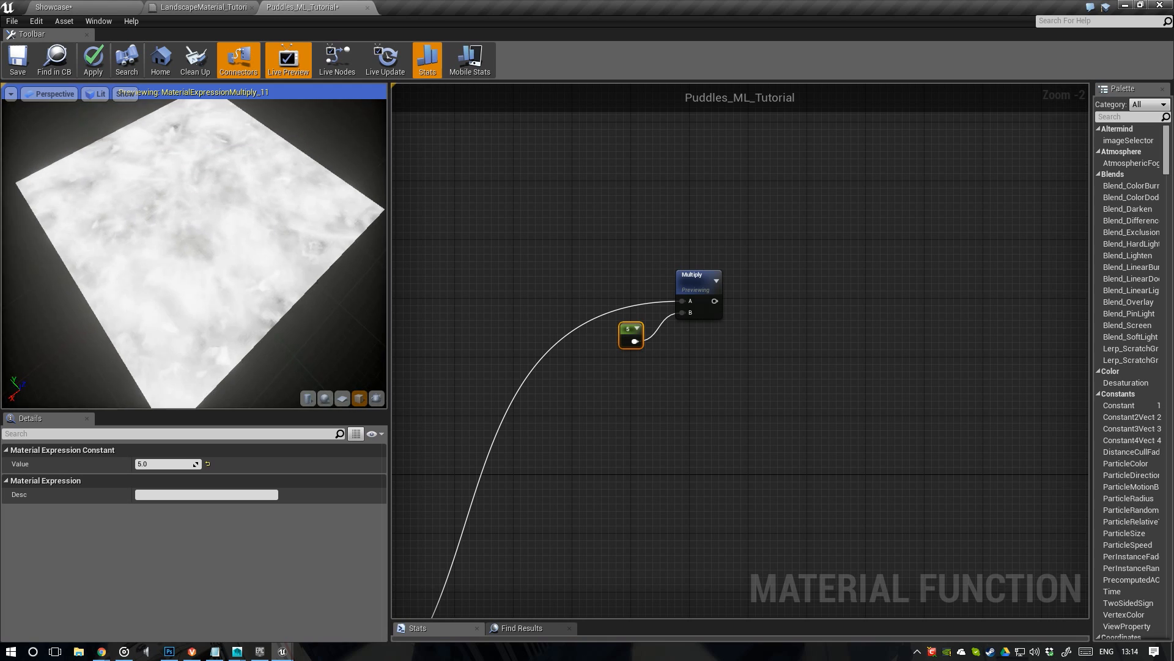
# Add a Power node fed by the Multiply output and place it beside the Multiply
pyautogui.click(698, 280)
pyautogui.scroll(2, 650, 283)
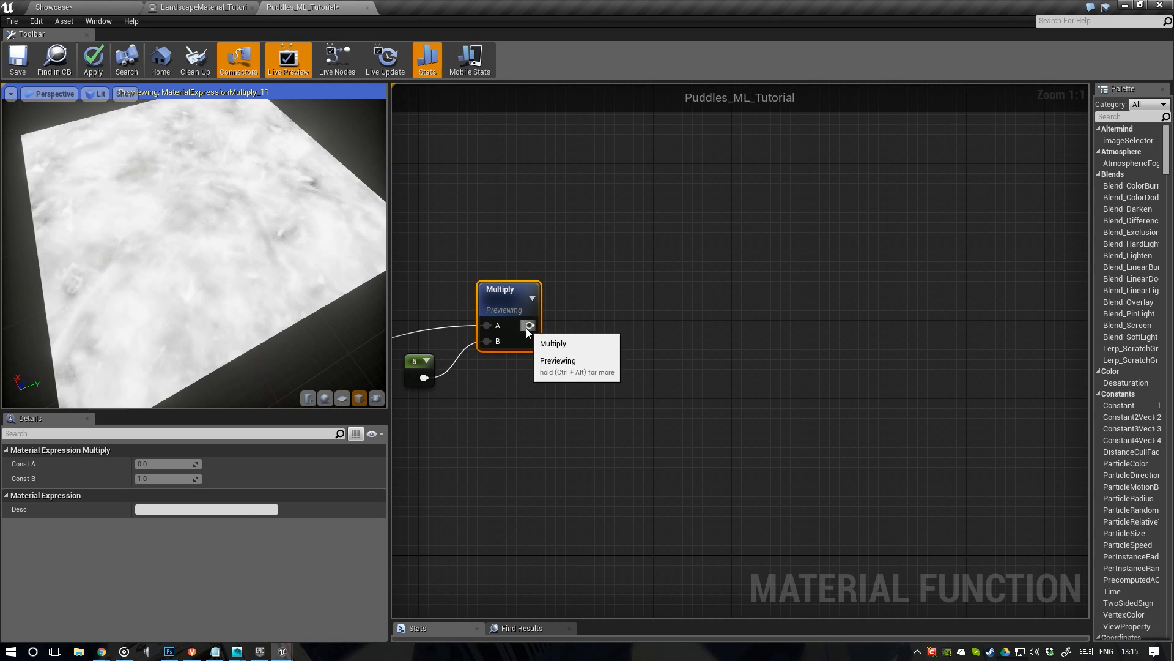
pyautogui.moveTo(531, 330); pyautogui.dragTo(670, 328)
pyautogui.write('powe')
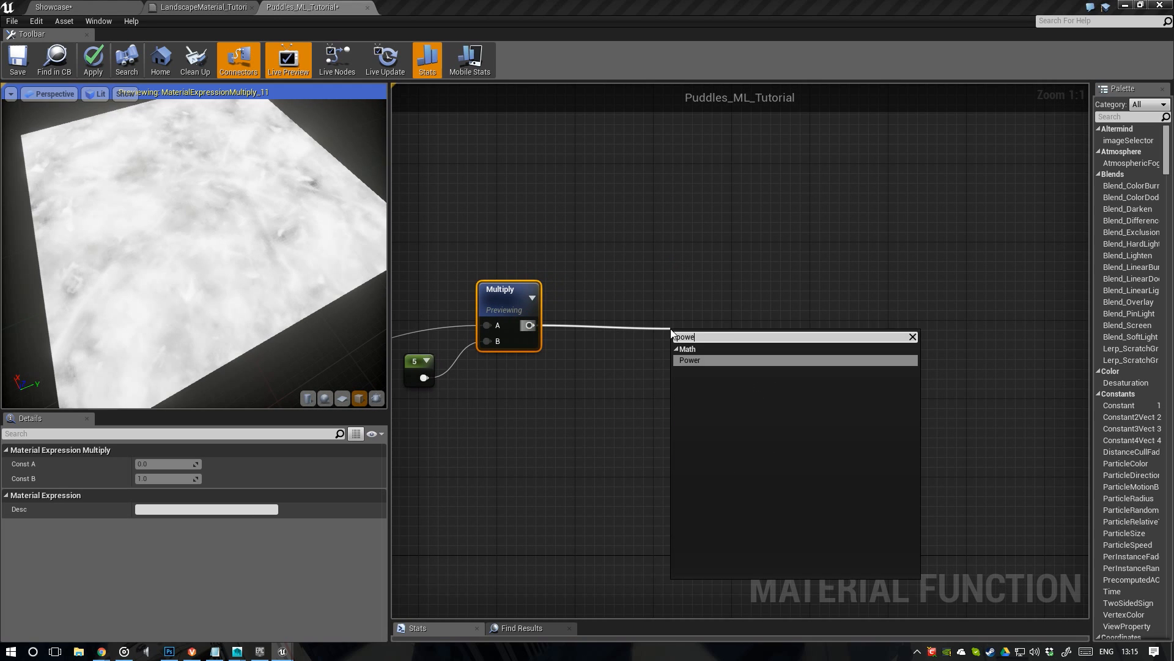
pyautogui.press('Return')
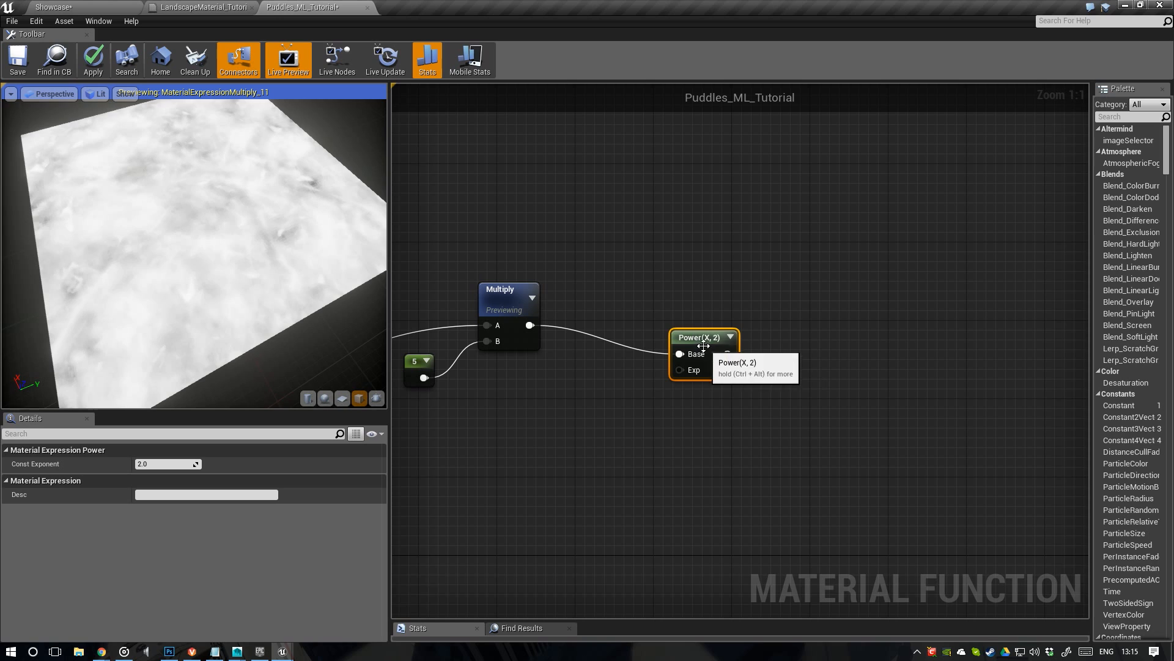
pyautogui.moveTo(673, 334); pyautogui.dragTo(570, 305)
# Connect a constant of 2 to the Power node's Exp input and preview the Power result
pyautogui.click(516, 372)
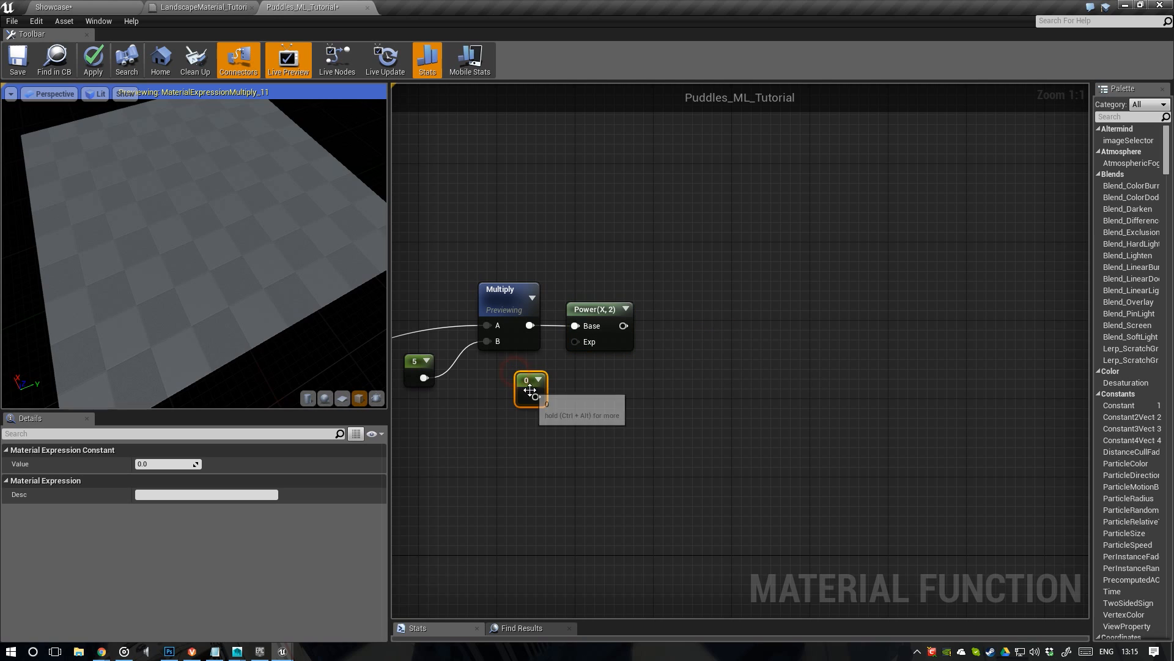
pyautogui.moveTo(535, 397); pyautogui.dragTo(524, 373)
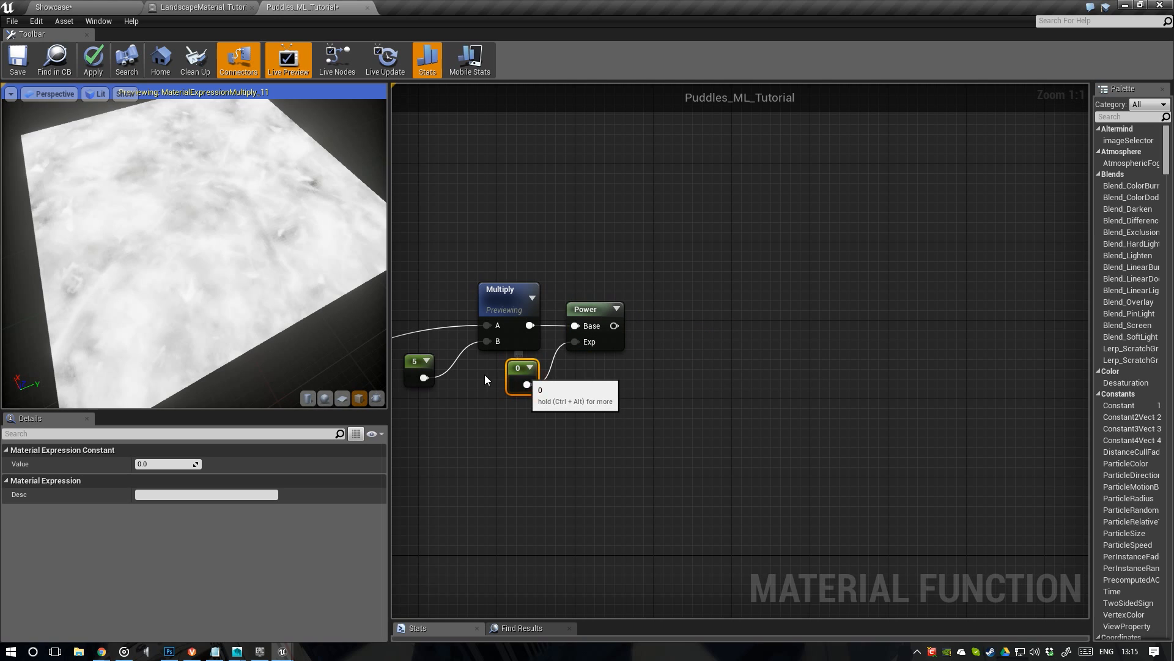
pyautogui.write('2')
pyautogui.press('Return')
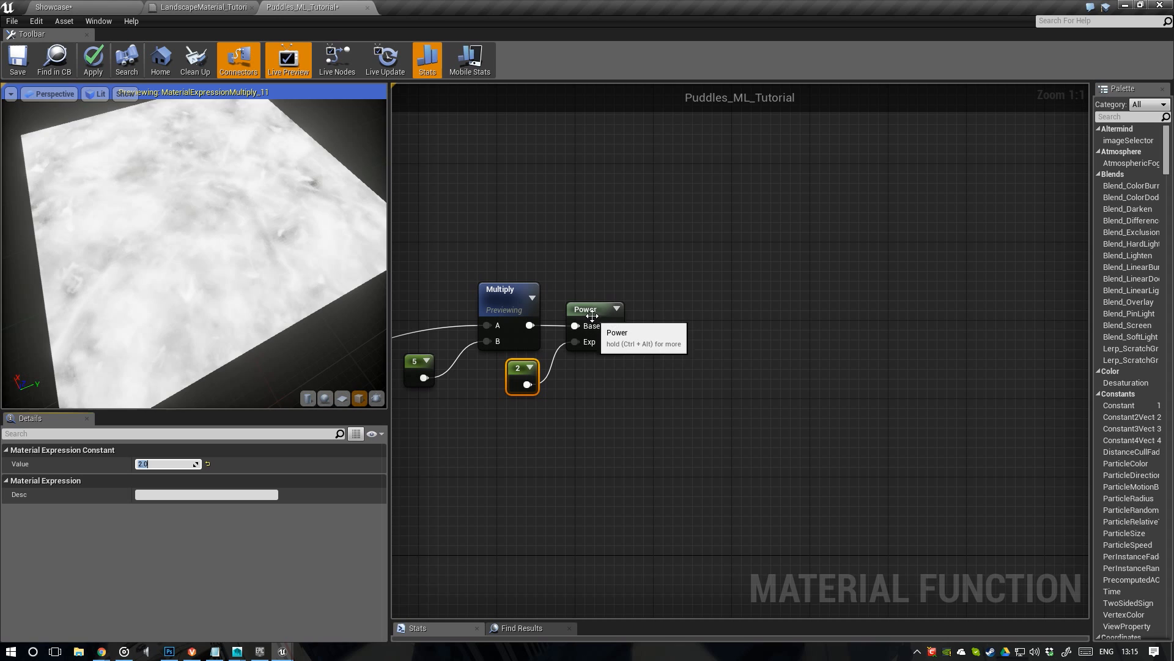
pyautogui.click(590, 311)
pyautogui.rightClick(591, 314)
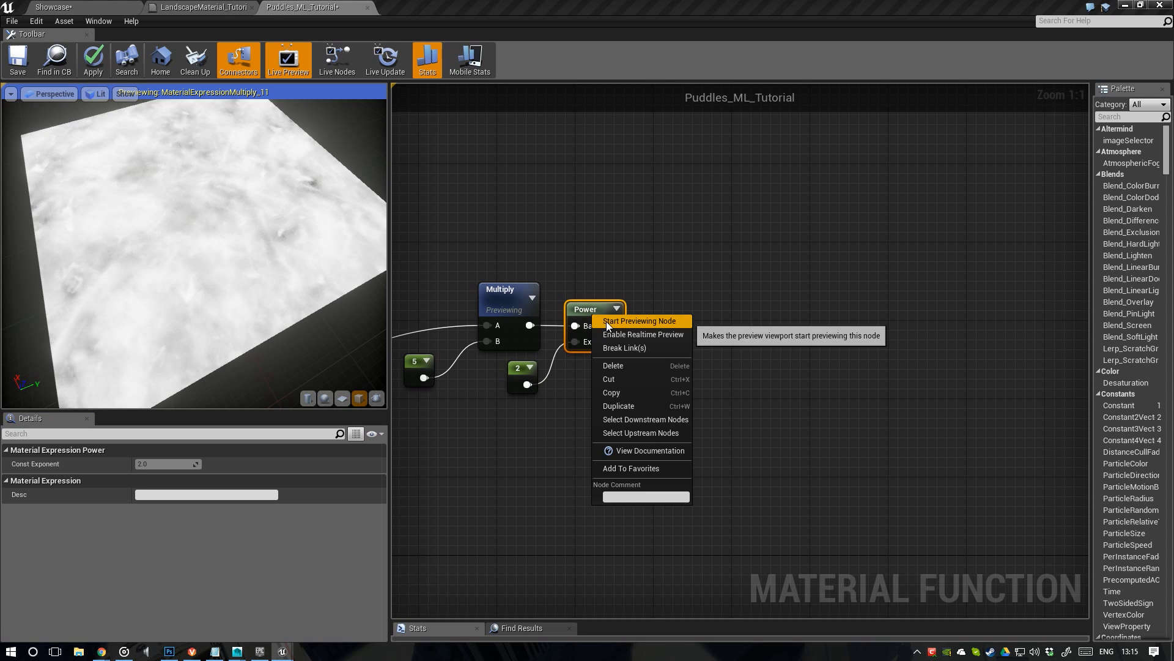
pyautogui.click(608, 321)
# Examine the contrast of the Power result on the preview mesh from several angles
pyautogui.moveTo(230, 263); pyautogui.dragTo(204, 233)
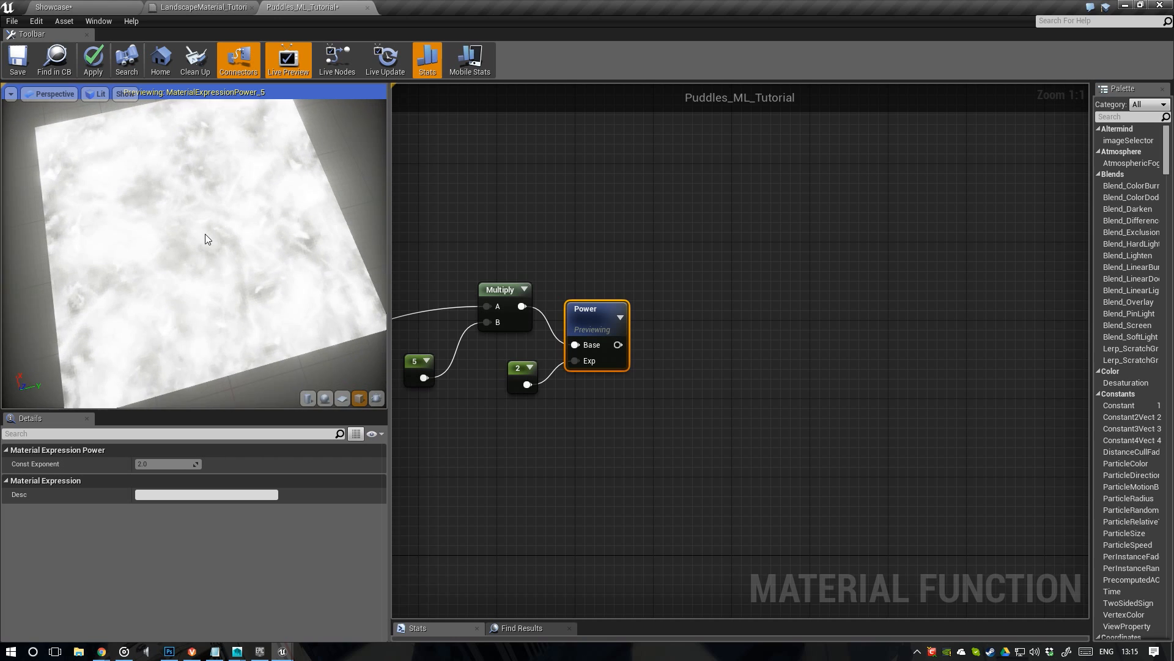
pyautogui.moveTo(205, 234)
pyautogui.mouseDown(button='right')
pyautogui.moveTo(204, 269)
pyautogui.moveTo(214, 251)
pyautogui.mouseUp(button='right')
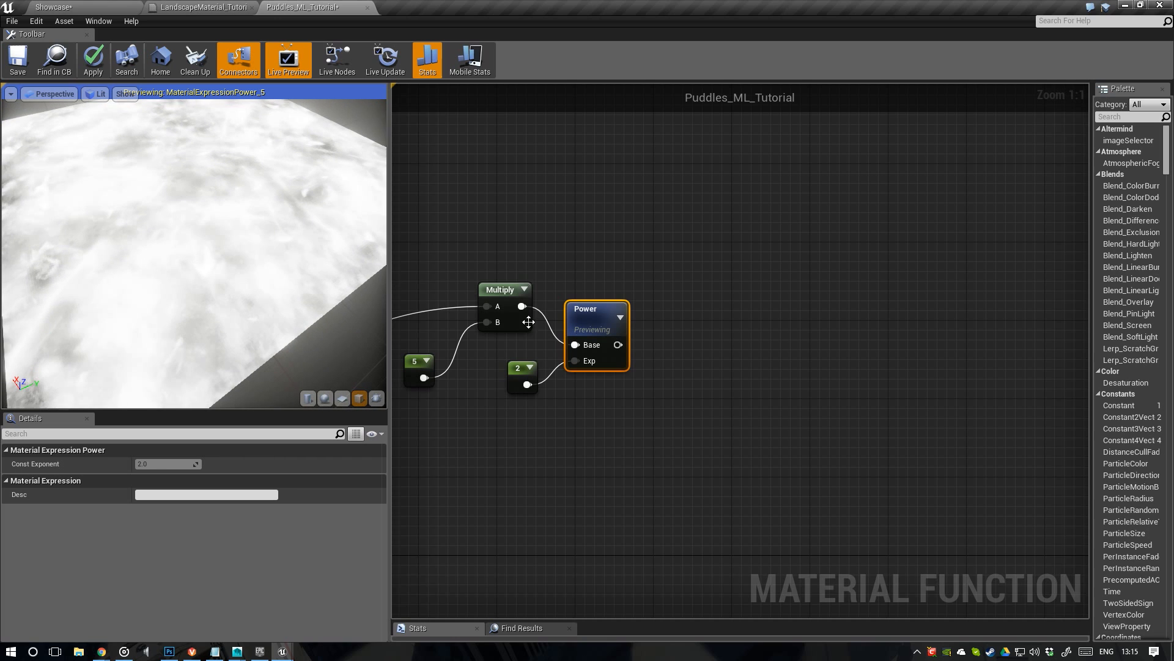
pyautogui.moveTo(205, 190); pyautogui.dragTo(207, 178)
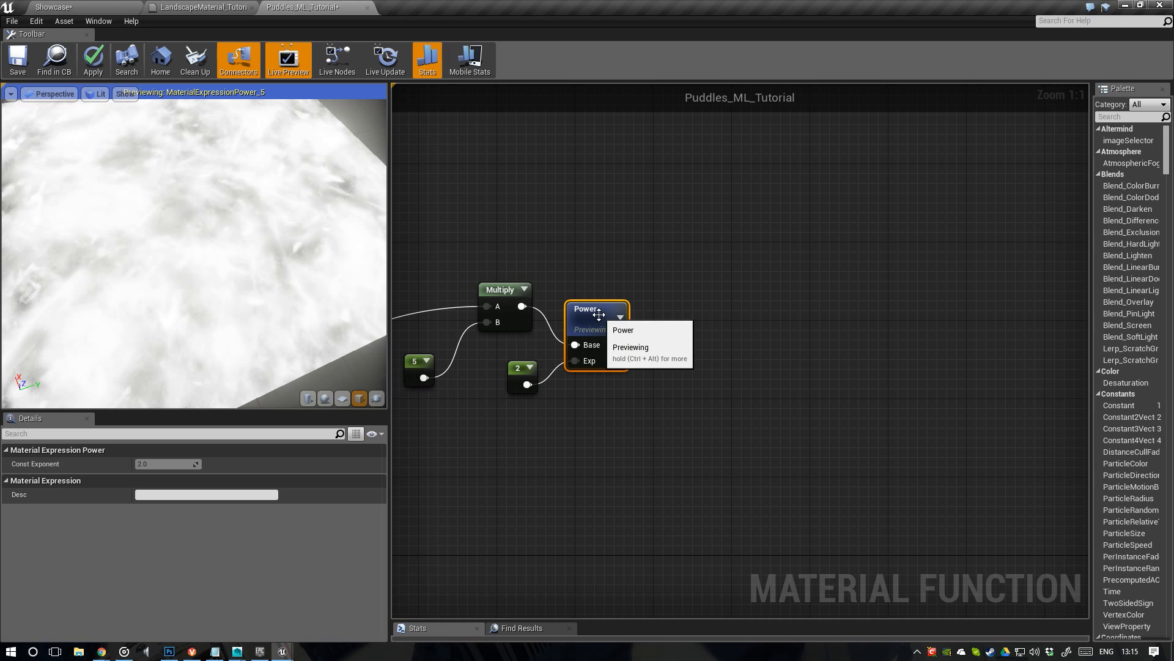
pyautogui.moveTo(599, 314); pyautogui.dragTo(671, 305, button='right')
pyautogui.scroll(-1, 671, 305)
pyautogui.scroll(1, 670, 305)
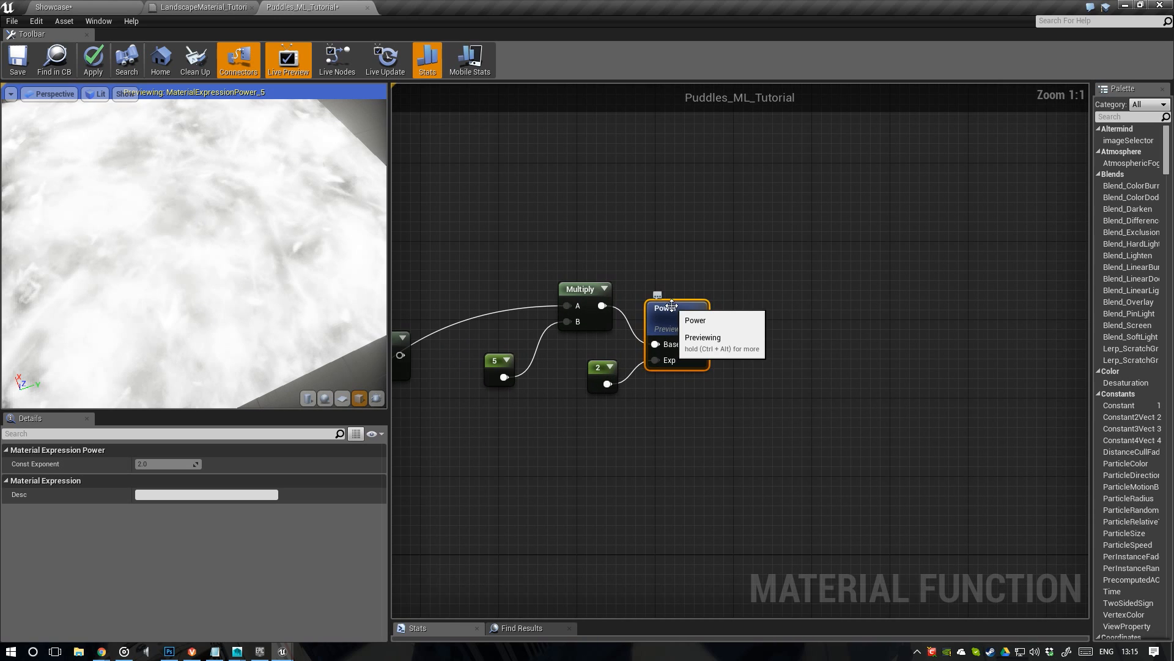
pyautogui.moveTo(245, 265); pyautogui.dragTo(257, 263)
pyautogui.moveTo(257, 263); pyautogui.dragTo(165, 244, button='right')
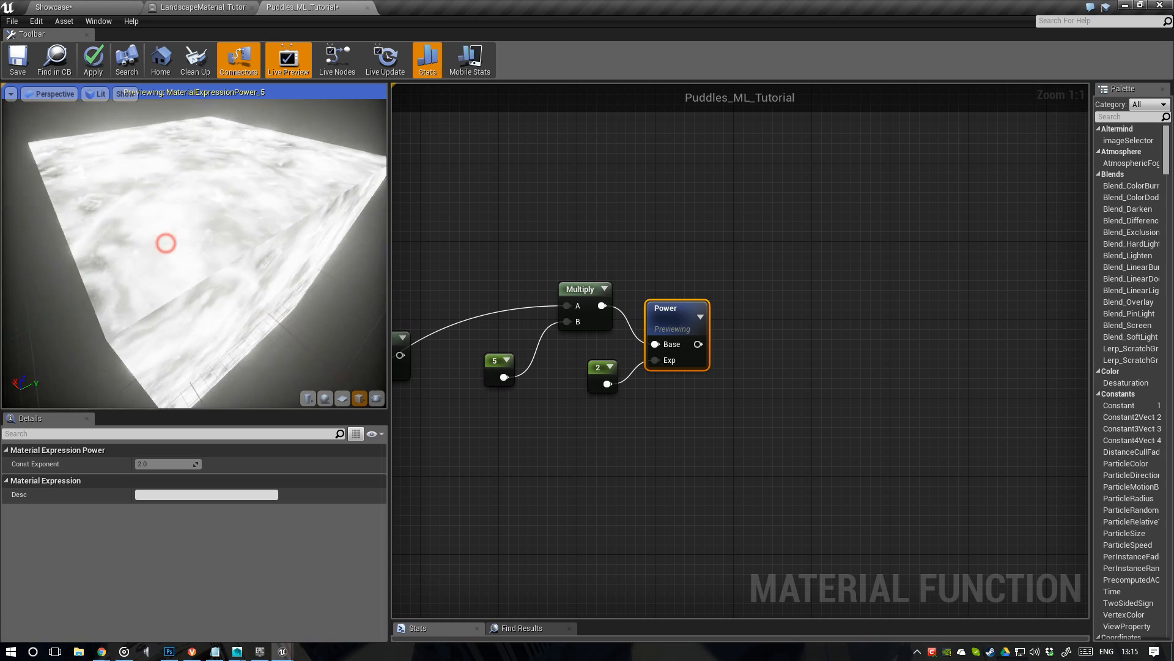
pyautogui.moveTo(165, 244); pyautogui.dragTo(269, 263)
# Delete the stray extra Multiply node next to the constant 5
pyautogui.moveTo(569, 273); pyautogui.dragTo(595, 268, button='right')
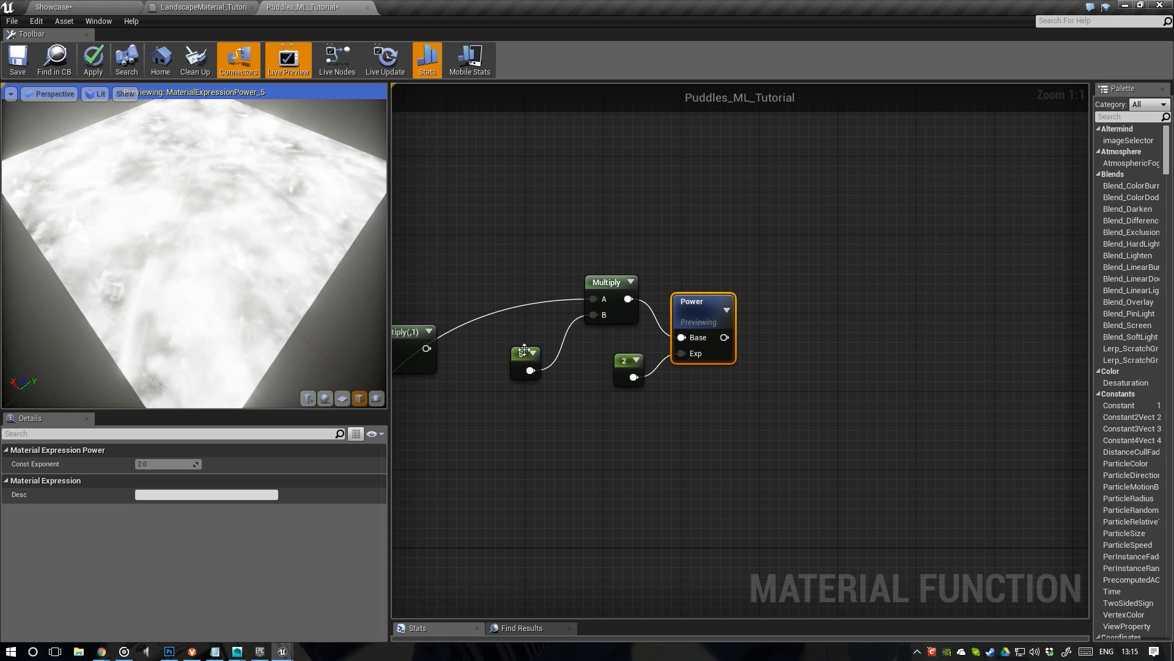
pyautogui.moveTo(525, 349); pyautogui.dragTo(622, 349, button='right')
pyautogui.moveTo(552, 390); pyautogui.dragTo(522, 357)
pyautogui.press('Delete')
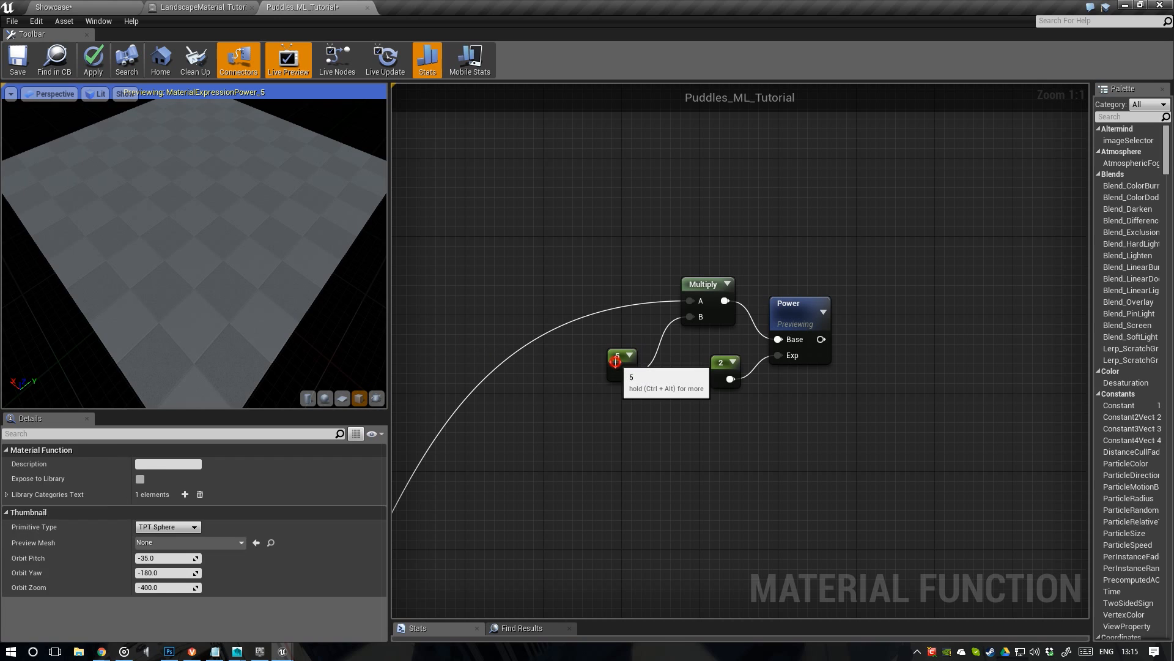
# Convert the constant 5 feeding the Multiply's B input into a scalar parameter named Depth
pyautogui.click(618, 357)
pyautogui.rightClick(618, 362)
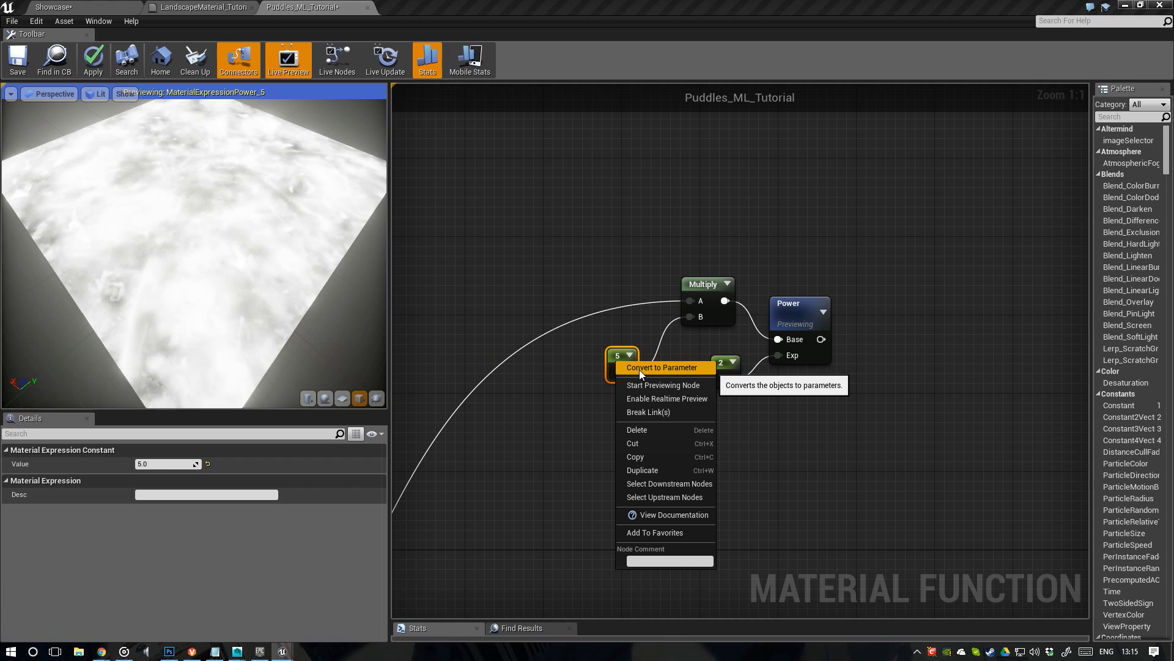
pyautogui.click(640, 370)
pyautogui.click(168, 524)
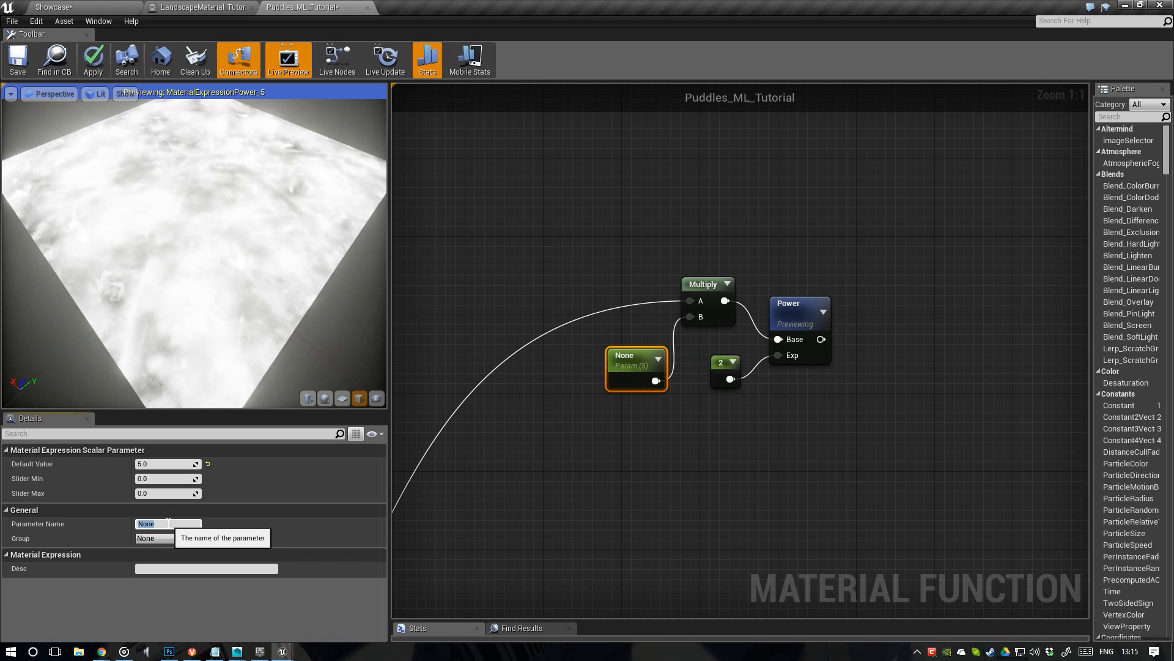
pyautogui.write('Depth')
pyautogui.press('Return')
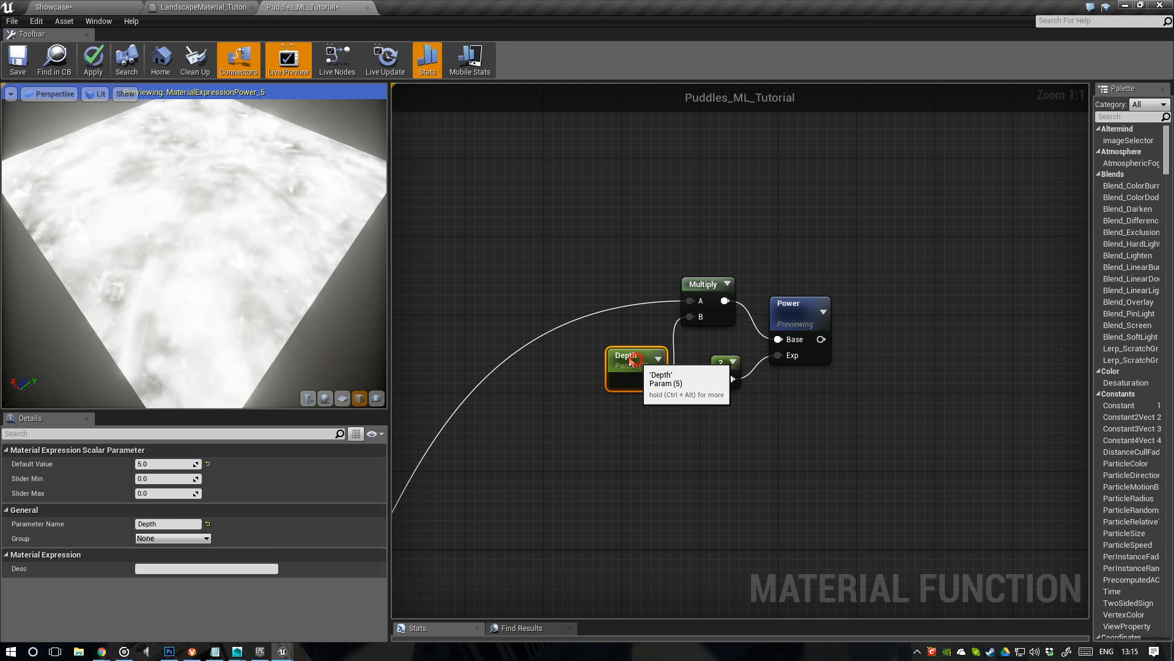
pyautogui.moveTo(630, 358); pyautogui.dragTo(619, 356)
# Shift the Power node to make room and convert its constant 2 exponent into a parameter named DepthOpacity
pyautogui.moveTo(633, 362); pyautogui.dragTo(561, 384, button='right')
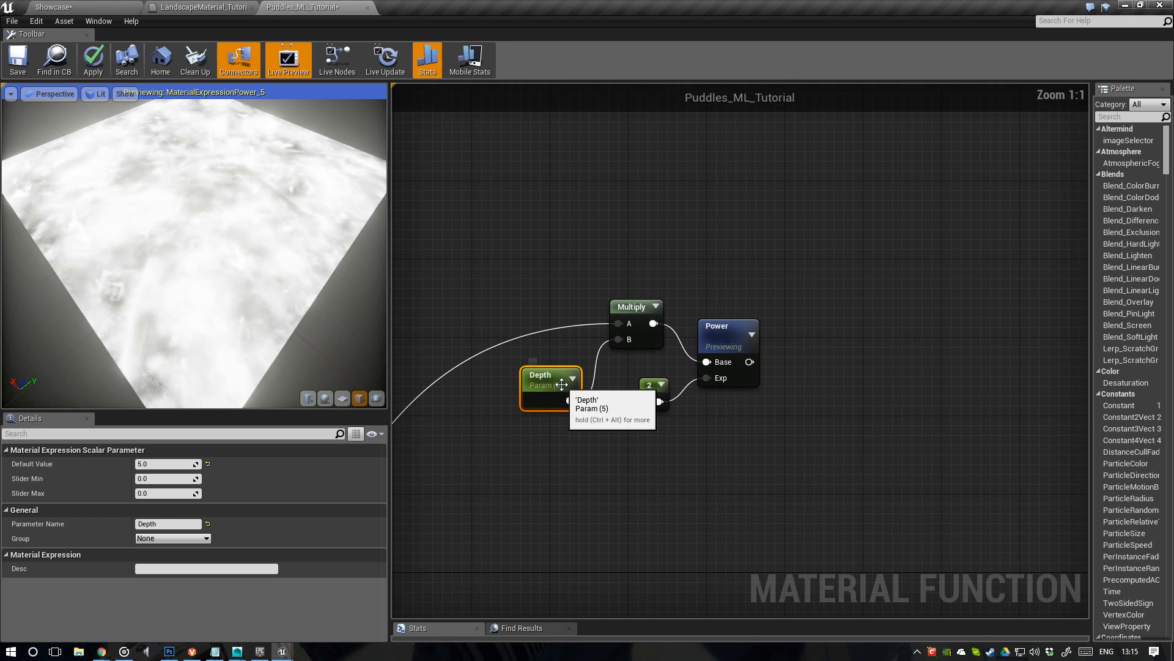
pyautogui.scroll(-1, 562, 384)
pyautogui.moveTo(632, 354); pyautogui.dragTo(679, 353)
pyautogui.rightClick(578, 404)
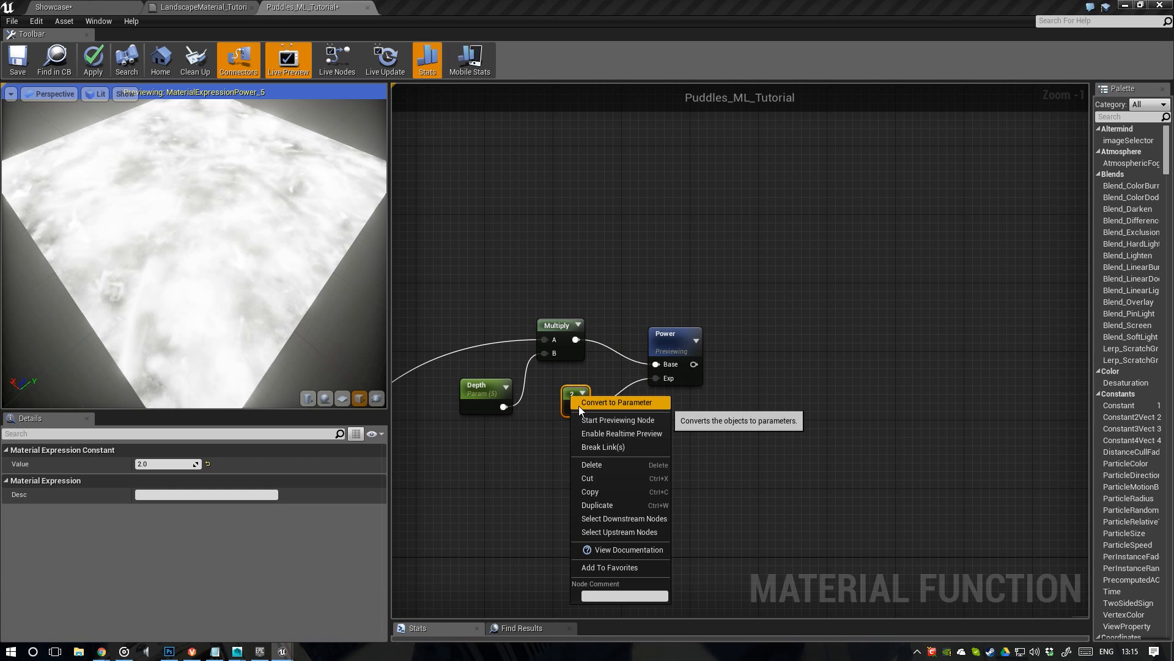
pyautogui.click(617, 403)
pyautogui.click(160, 523)
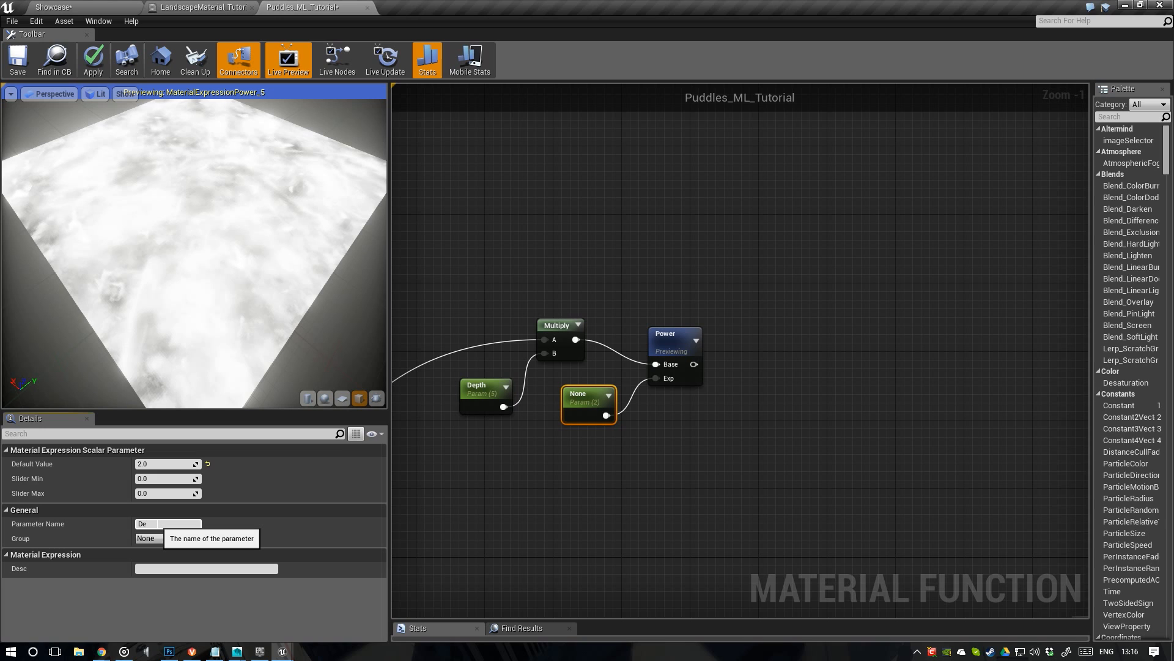
pyautogui.write('DepthOpacity')
pyautogui.press('Return')
# Align the Power node with the Multiply output, away from the DepthOpacity parameter
pyautogui.scroll(1, 667, 349)
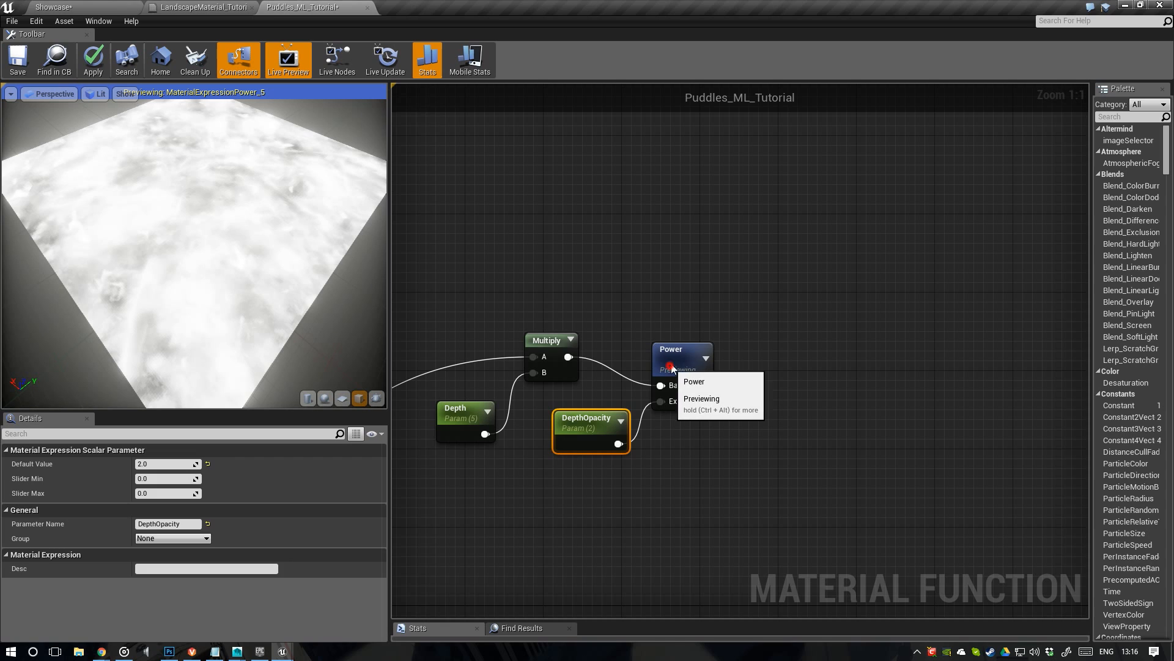
pyautogui.moveTo(678, 377); pyautogui.dragTo(696, 346)
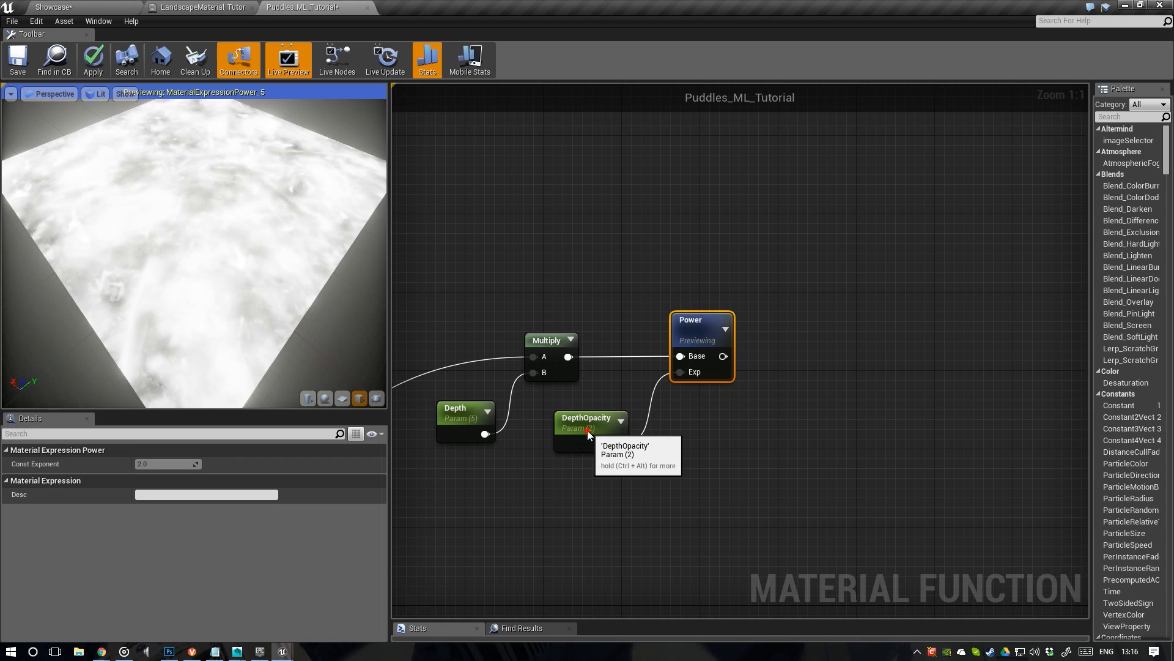
pyautogui.click(606, 438)
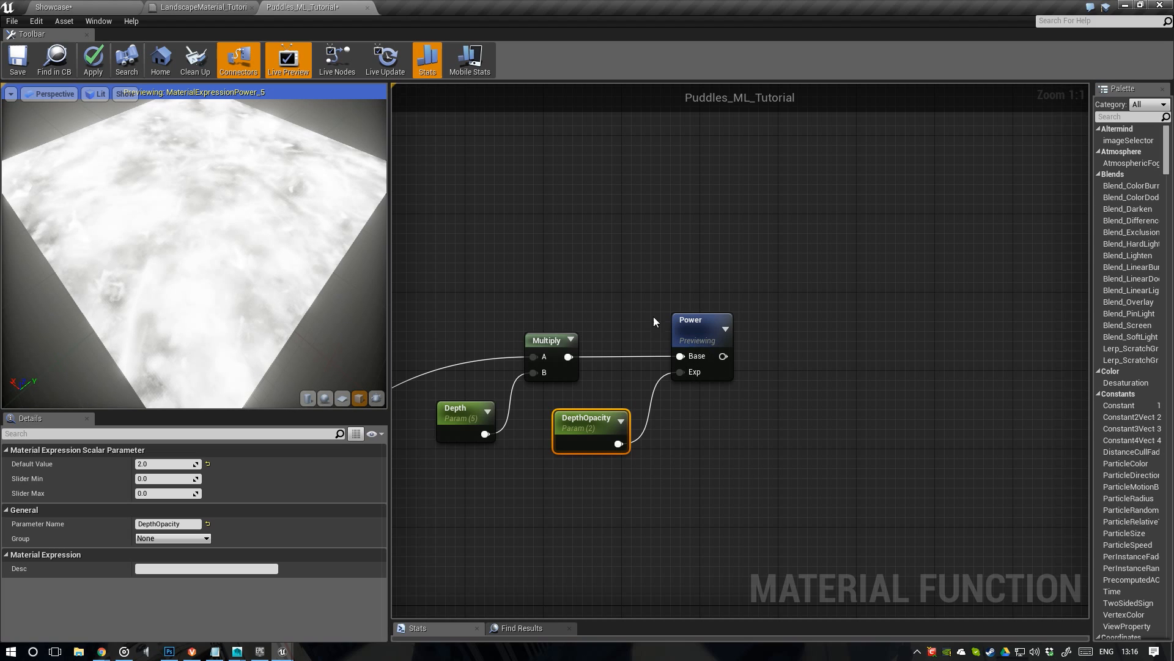
pyautogui.click(464, 419)
# Add a Clamp node fed by the Power node's output
pyautogui.moveTo(715, 412); pyautogui.dragTo(697, 414, button='right')
pyautogui.scroll(-1, 627, 432)
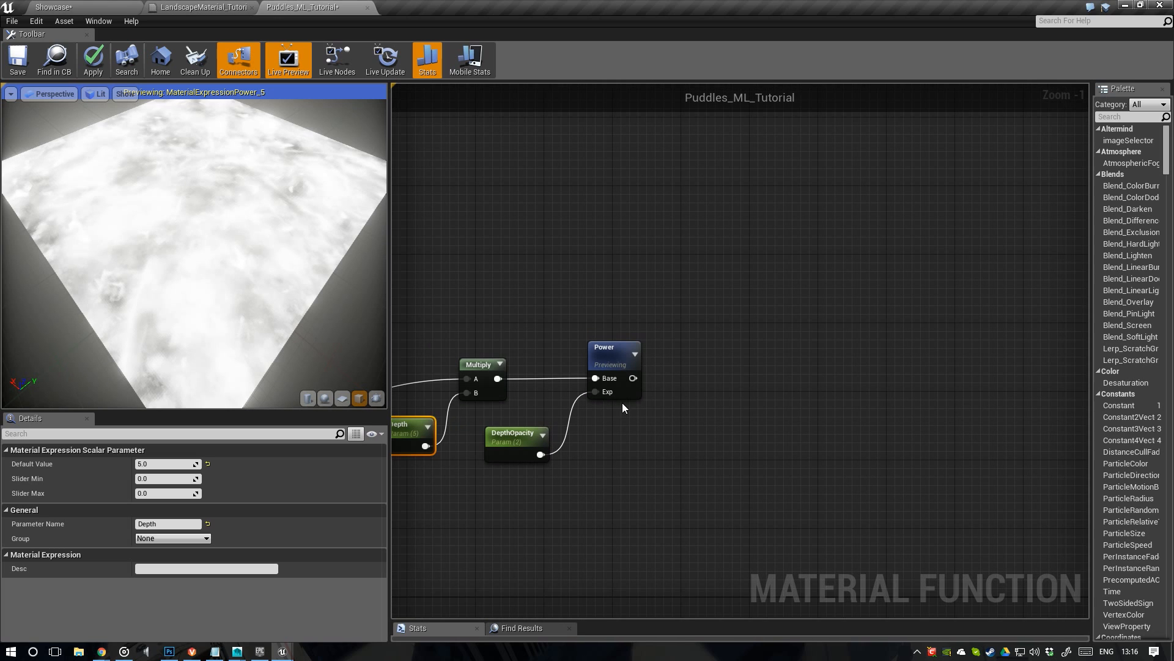
pyautogui.moveTo(622, 403); pyautogui.dragTo(592, 398, button='right')
pyautogui.scroll(1, 592, 398)
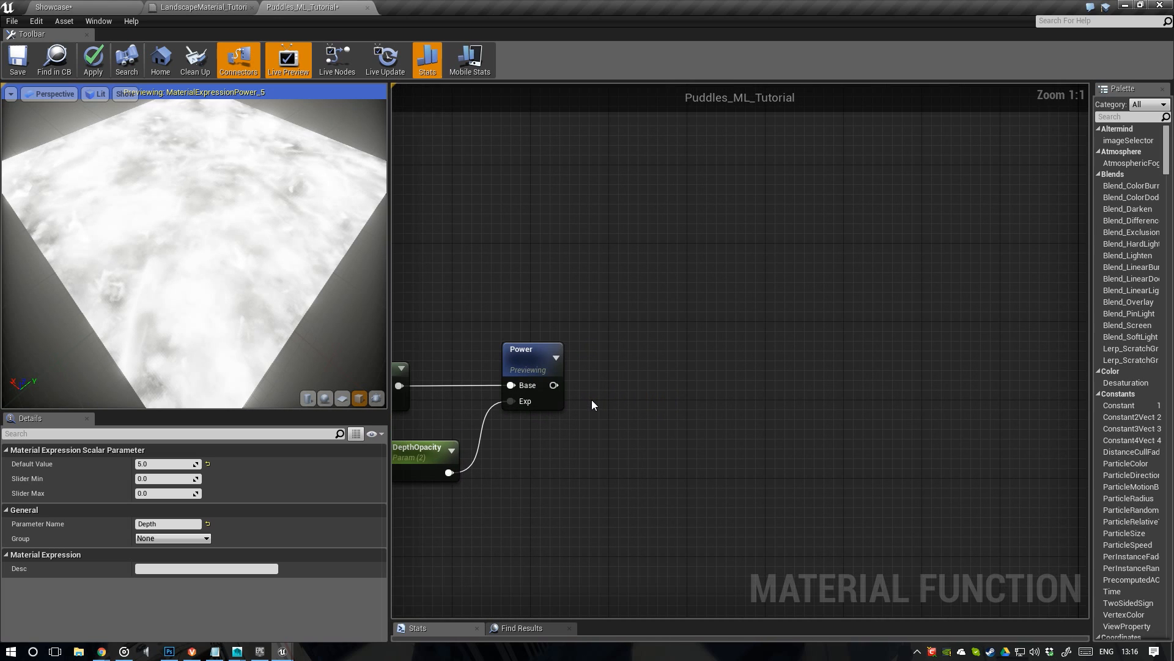
pyautogui.moveTo(553, 384); pyautogui.dragTo(704, 387)
pyautogui.write('clamp')
pyautogui.press('Return')
# Preview the Clamp result on the mesh and line the Clamp node up with the Power output
pyautogui.rightClick(705, 386)
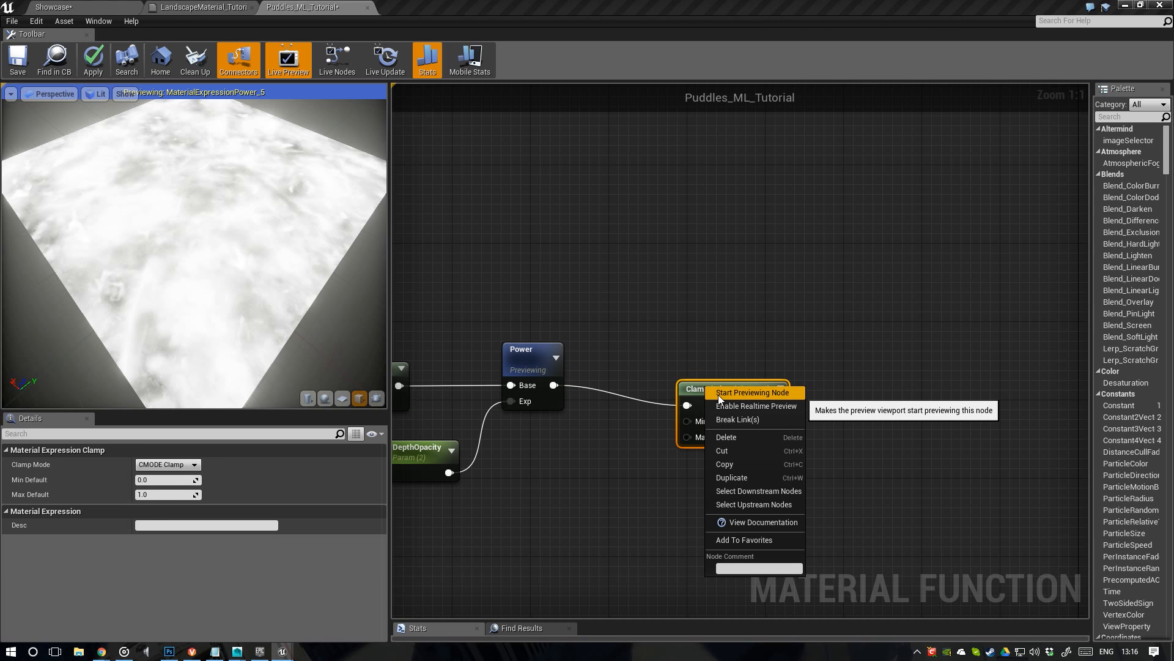
pyautogui.click(750, 392)
pyautogui.moveTo(377, 269); pyautogui.dragTo(249, 230)
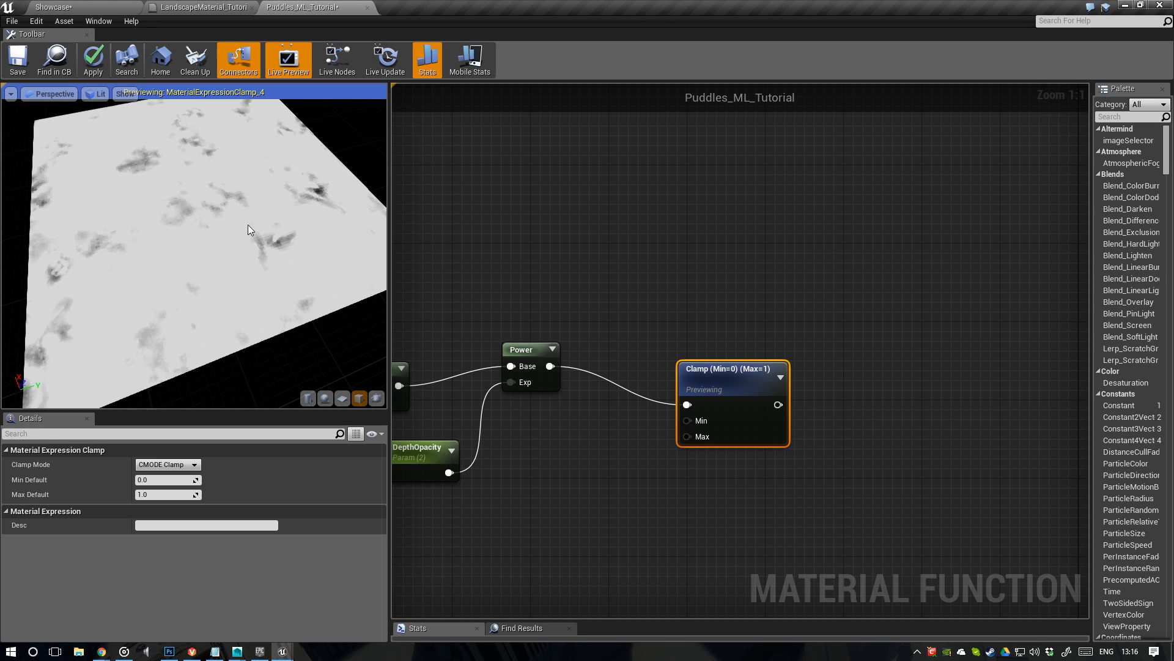
pyautogui.moveTo(737, 368); pyautogui.dragTo(732, 345)
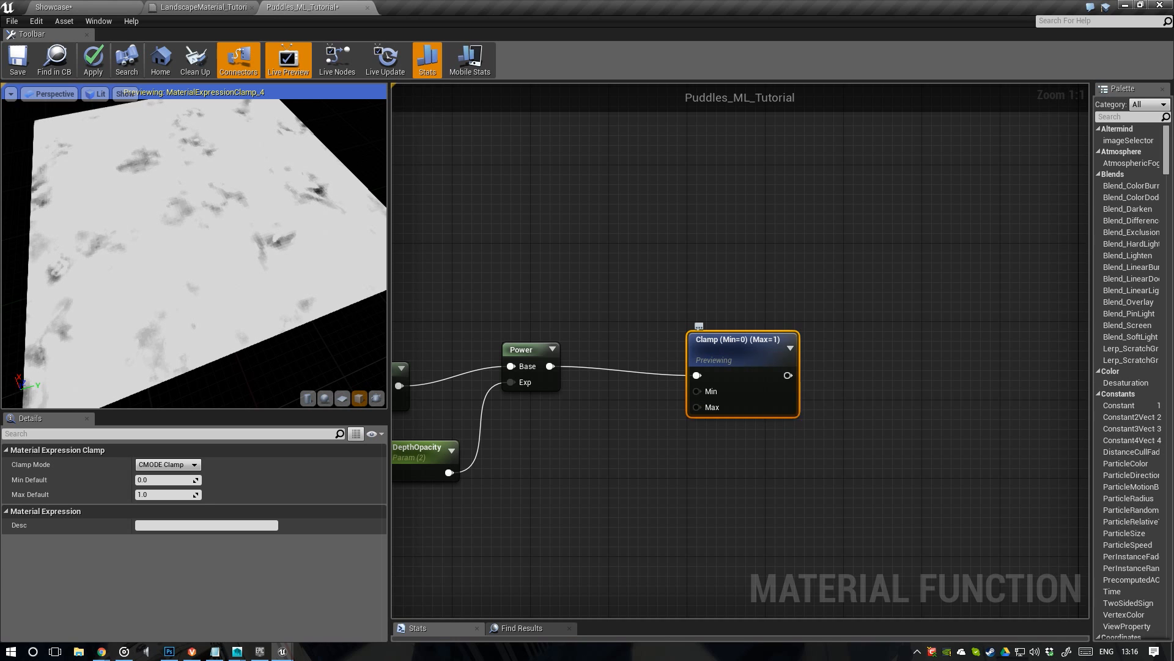
# Connect the Size group's If output to the Clamp's Min input and inspect the previewed mask
pyautogui.scroll(-5, 647, 294)
pyautogui.scroll(2, 563, 496)
pyautogui.moveTo(563, 496); pyautogui.dragTo(536, 448, button='right')
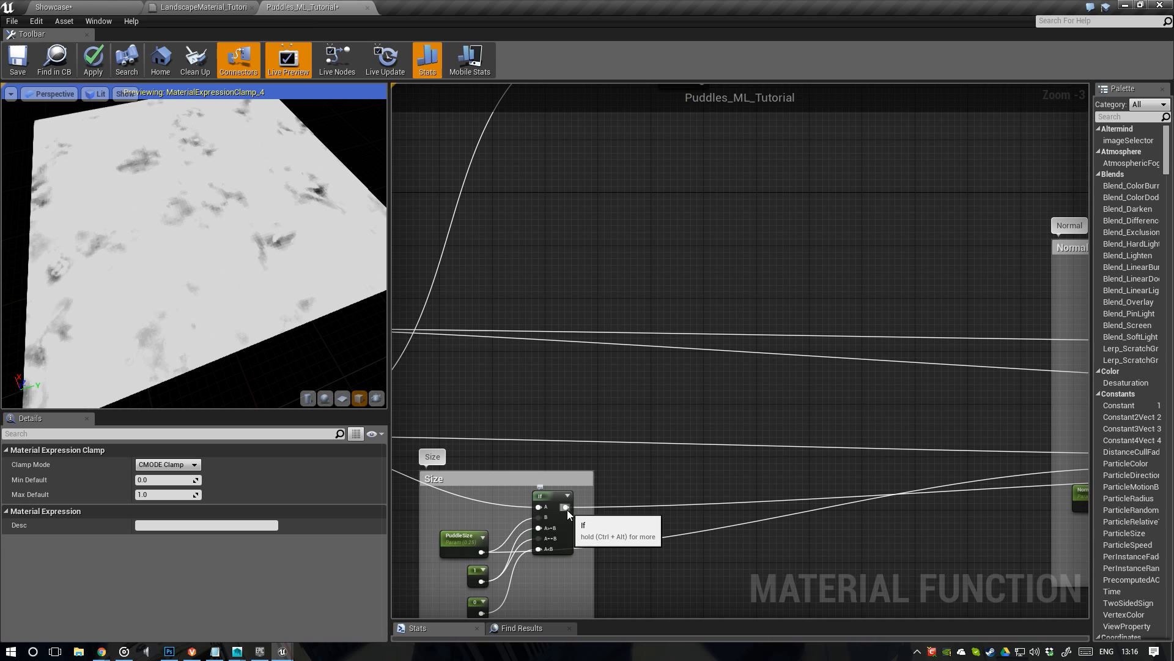
pyautogui.moveTo(564, 505); pyautogui.dragTo(869, 550)
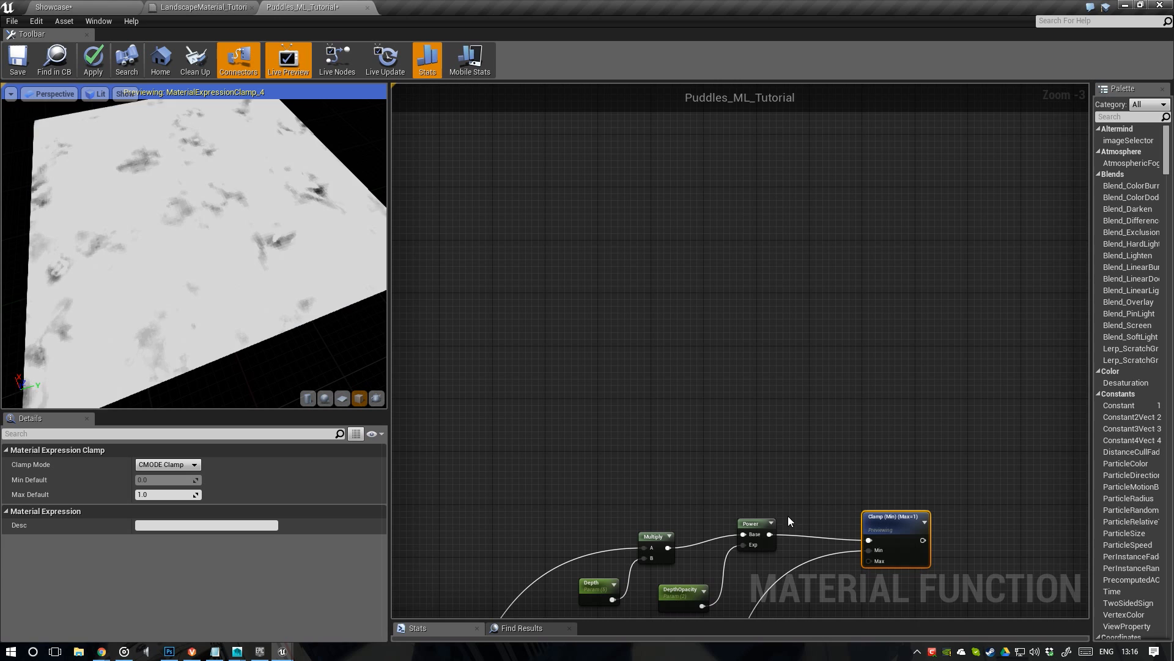
pyautogui.scroll(3, 229, 232)
pyautogui.moveTo(696, 450); pyautogui.dragTo(562, 335, button='right')
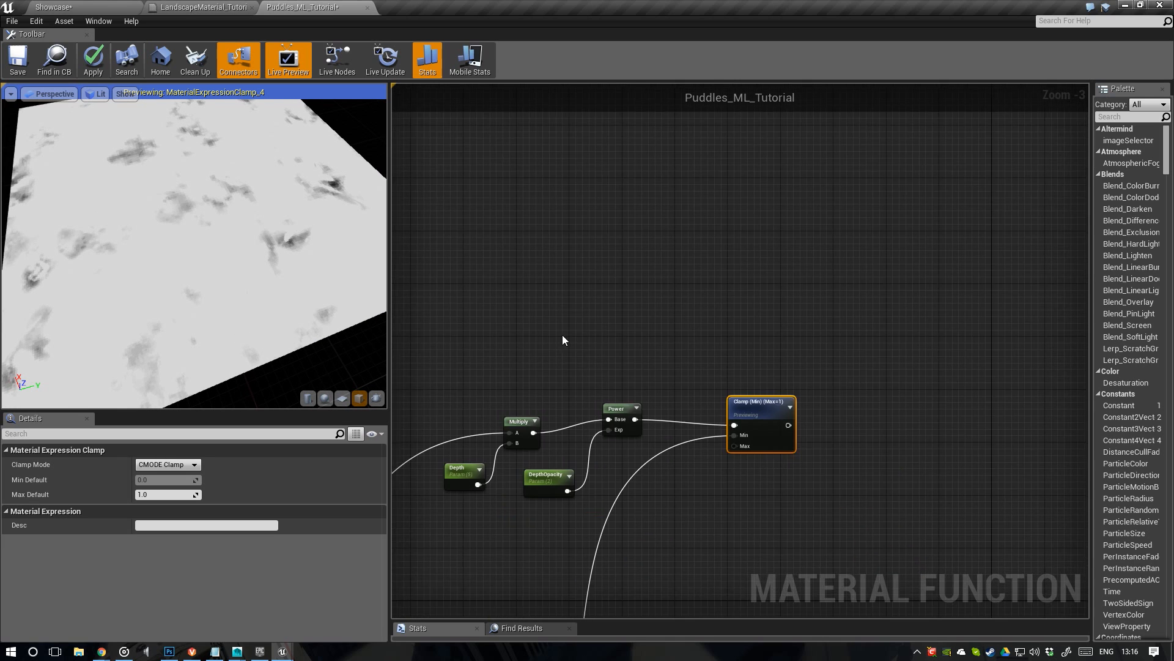
pyautogui.scroll(2, 667, 432)
pyautogui.moveTo(626, 431); pyautogui.dragTo(648, 402, button='right')
pyautogui.moveTo(245, 256); pyautogui.dragTo(294, 264)
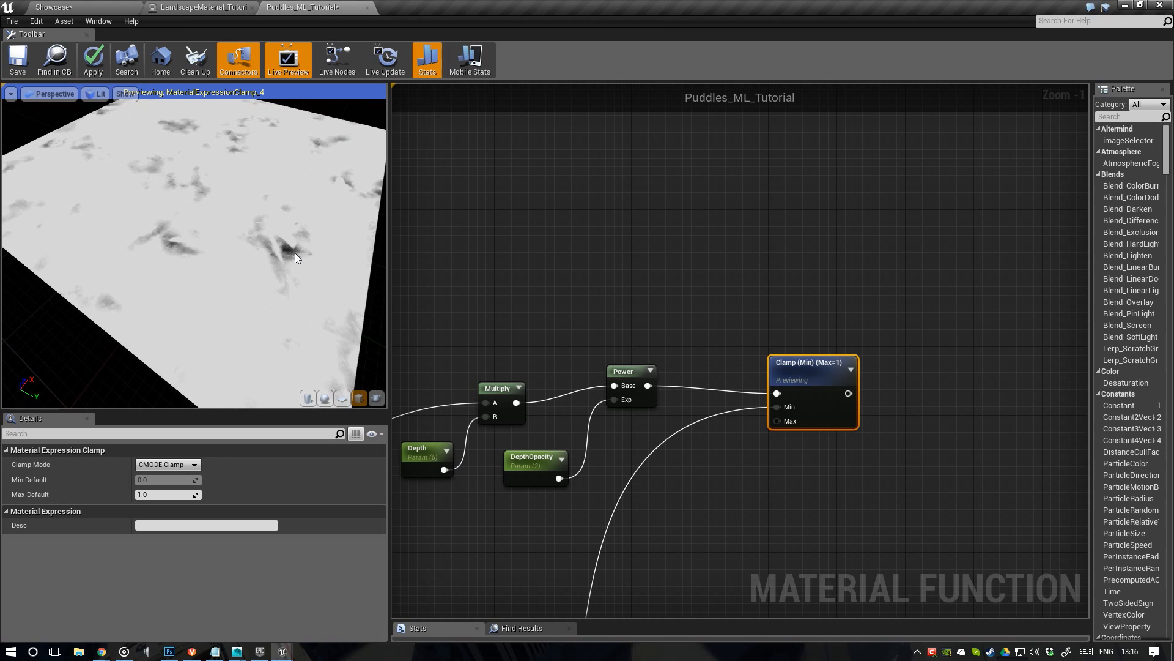
# Try a default value of 1 for the Depth parameter and examine the puddle mask up close
pyautogui.click(425, 456)
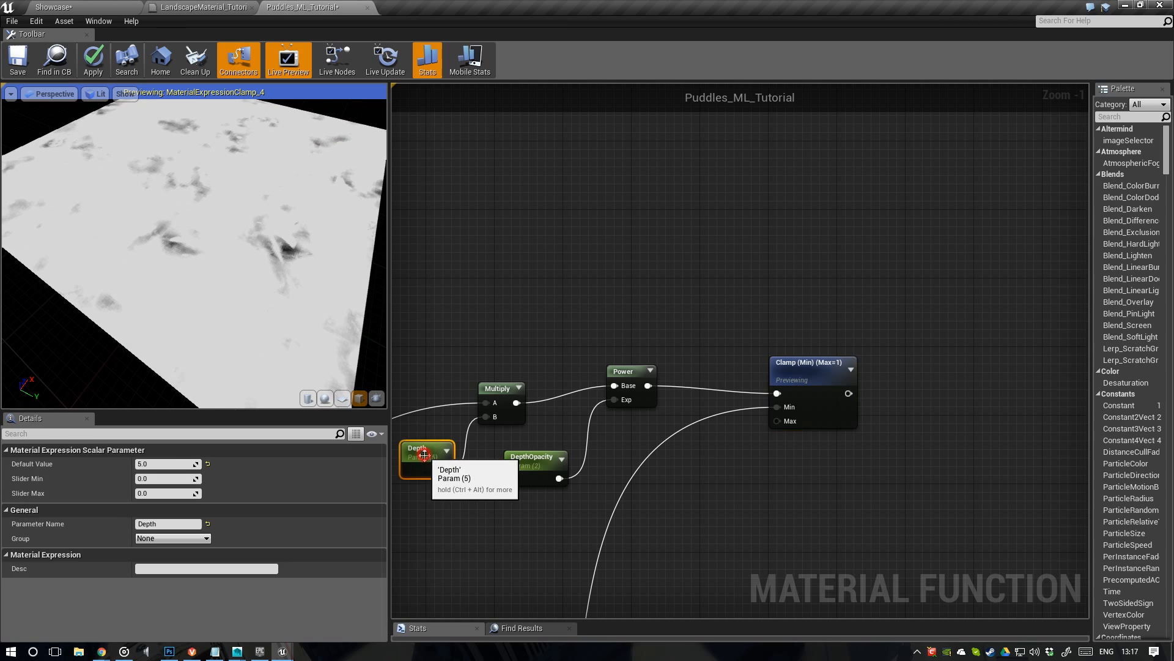
pyautogui.click(168, 464)
pyautogui.write('1')
pyautogui.press('Return')
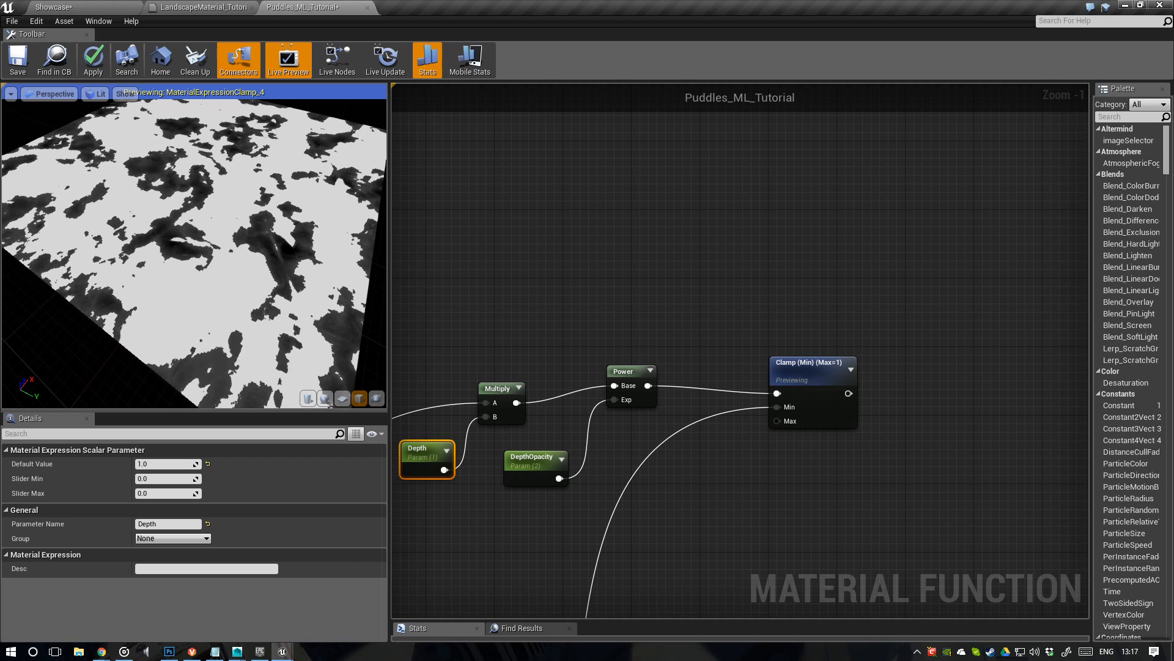
pyautogui.moveTo(271, 244); pyautogui.dragTo(239, 244)
pyautogui.moveTo(271, 244); pyautogui.dragTo(271, 202, button='right')
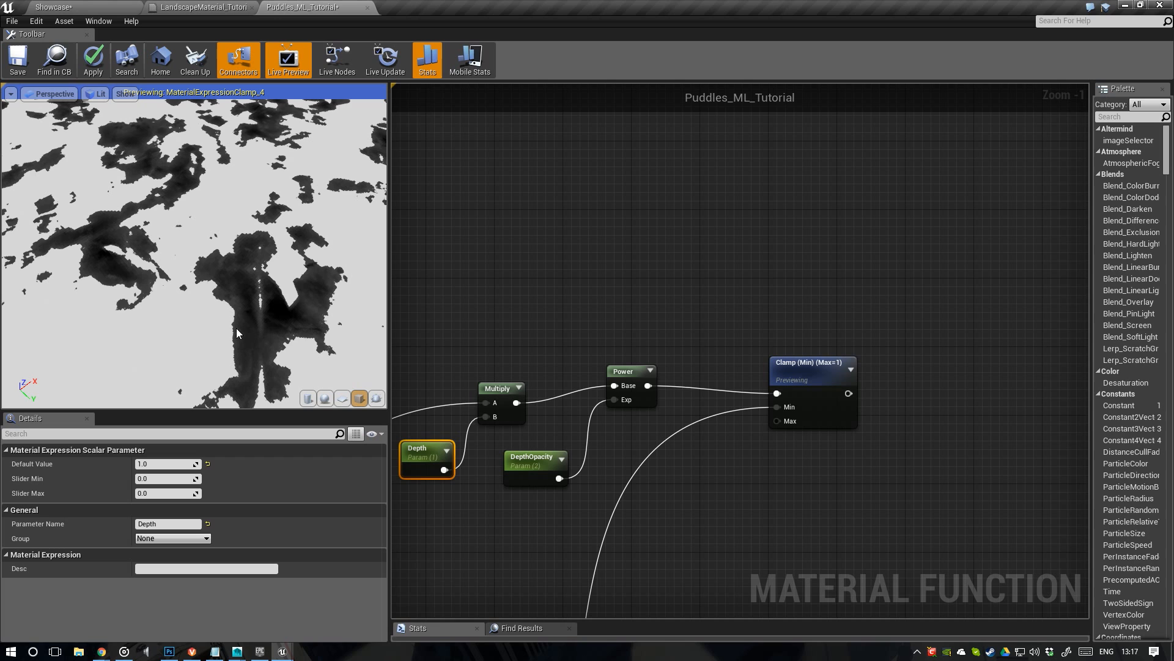
pyautogui.moveTo(279, 338); pyautogui.dragTo(208, 320)
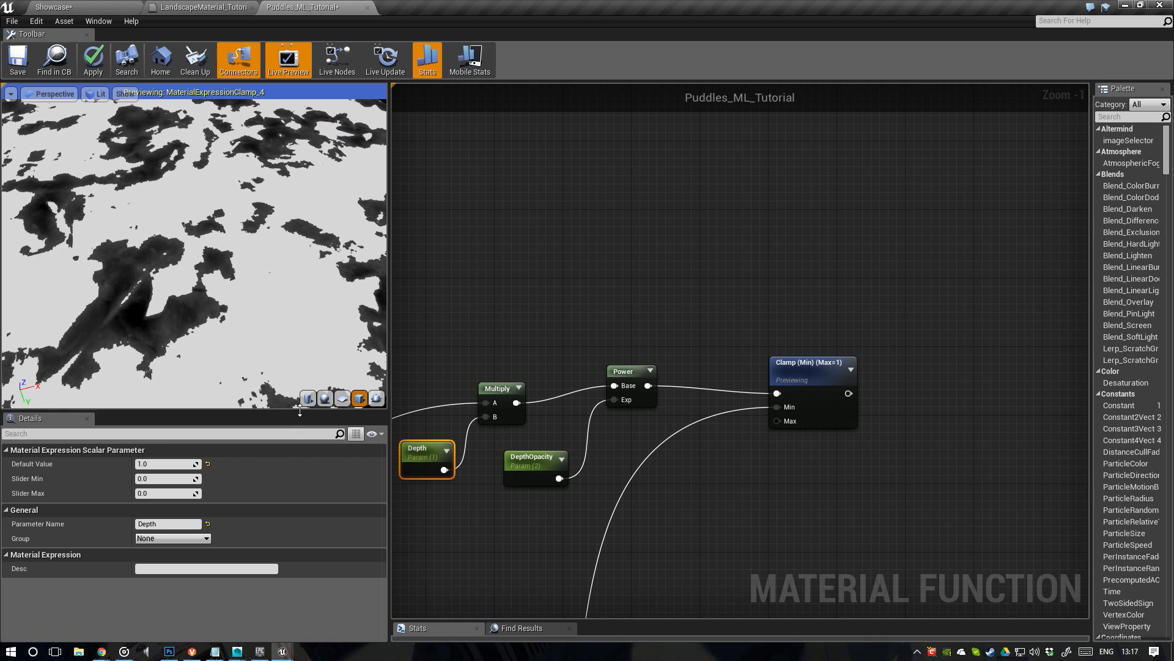
# Return the Depth parameter's default value to 5
pyautogui.click(164, 463)
pyautogui.write('5')
pyautogui.press('Return')
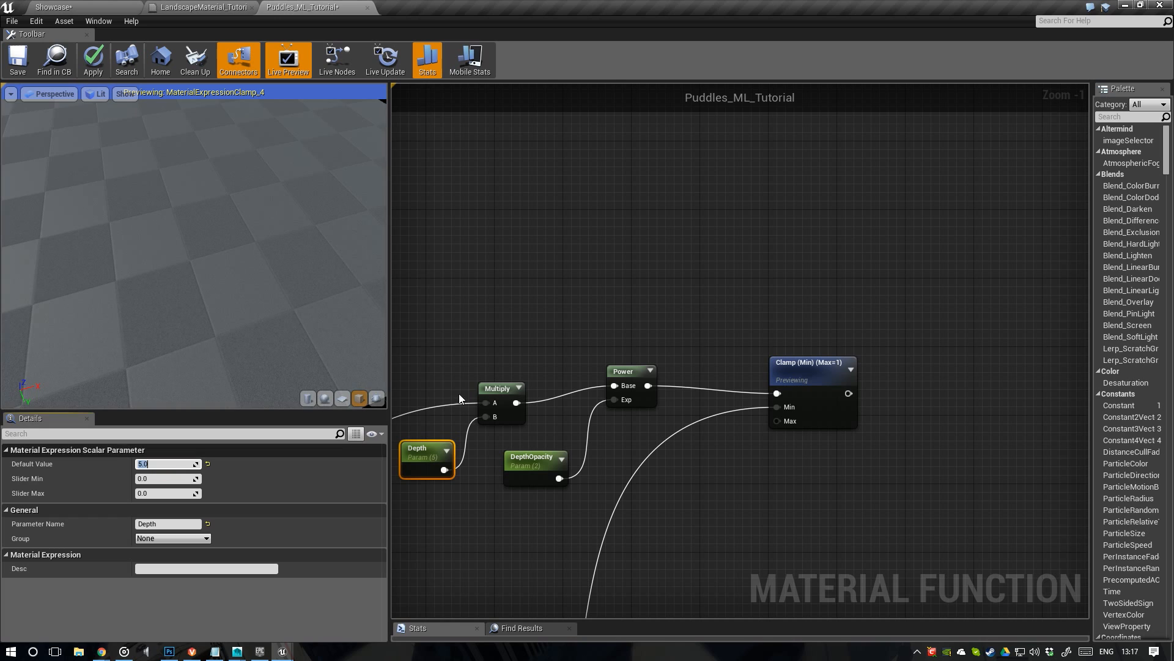
# Move the Clamp node closer to the Power node
pyautogui.moveTo(743, 314); pyautogui.dragTo(668, 296, button='right')
pyautogui.scroll(-1, 660, 307)
pyautogui.click(735, 360)
pyautogui.moveTo(680, 332); pyautogui.dragTo(664, 330)
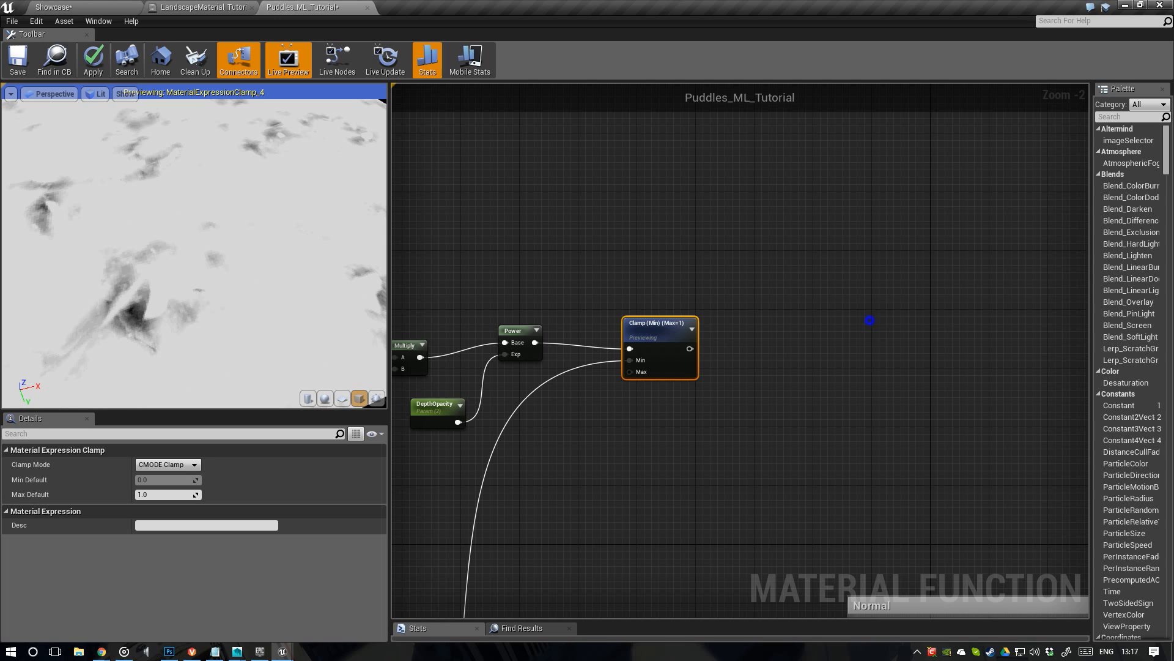
# Add a Lerp node fed by the Clamp output and move that connection to its Alpha input
pyautogui.moveTo(787, 333); pyautogui.dragTo(732, 372, button='right')
pyautogui.moveTo(633, 388); pyautogui.dragTo(728, 271)
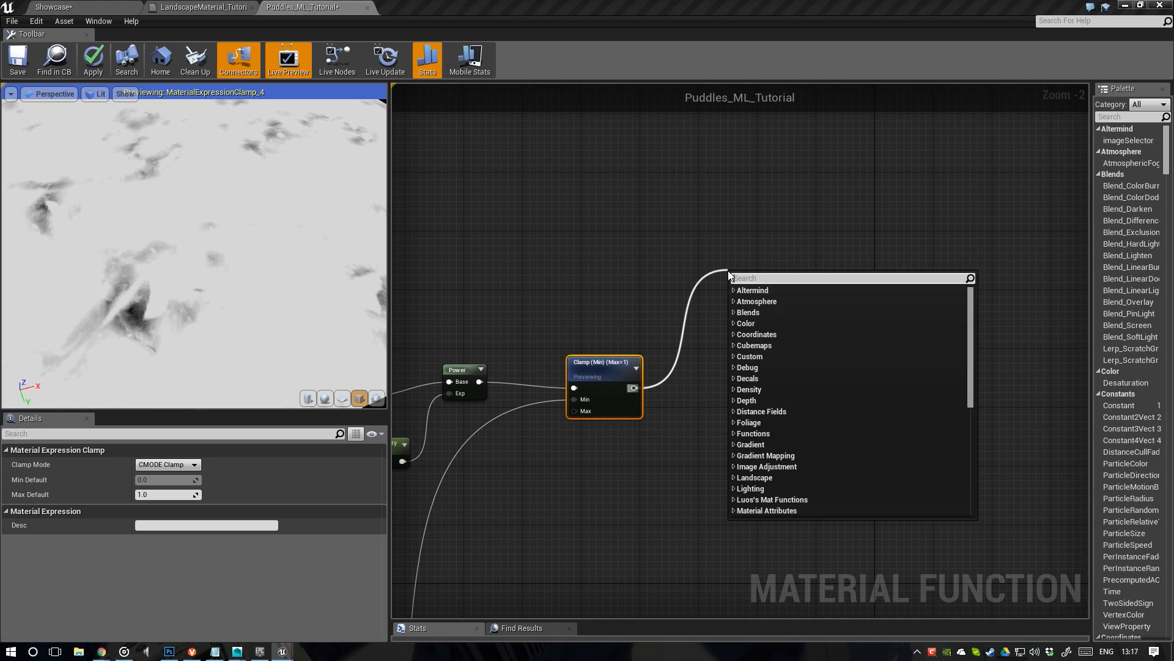
pyautogui.write('lerp')
pyautogui.press('Return')
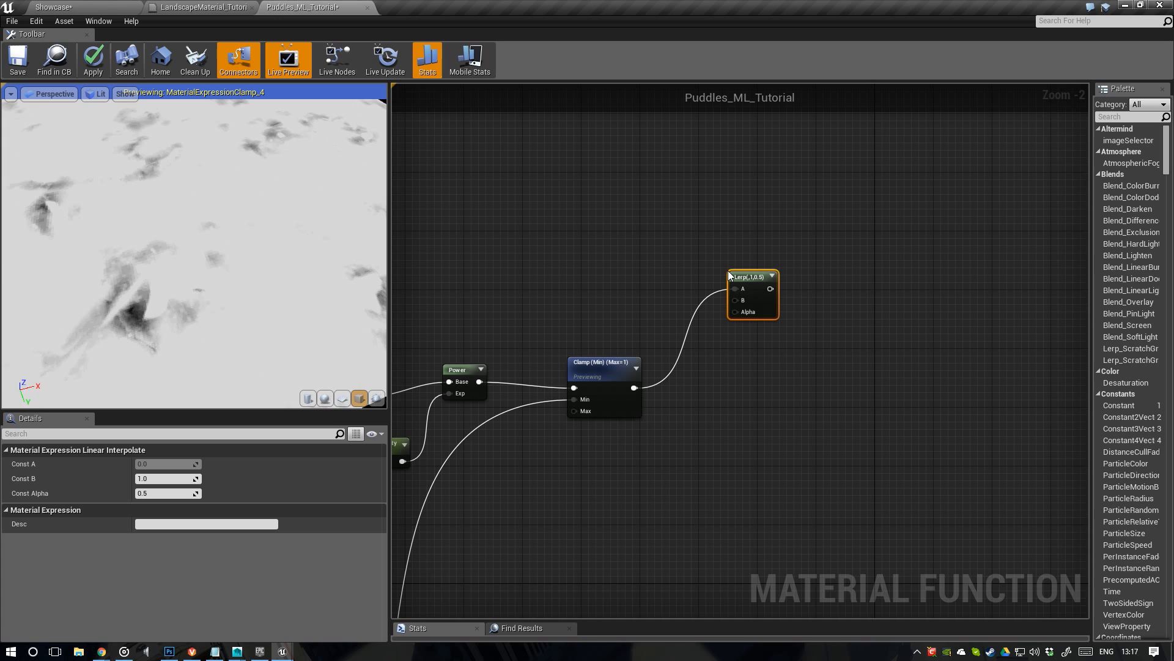
pyautogui.moveTo(728, 271); pyautogui.dragTo(730, 300, button='right')
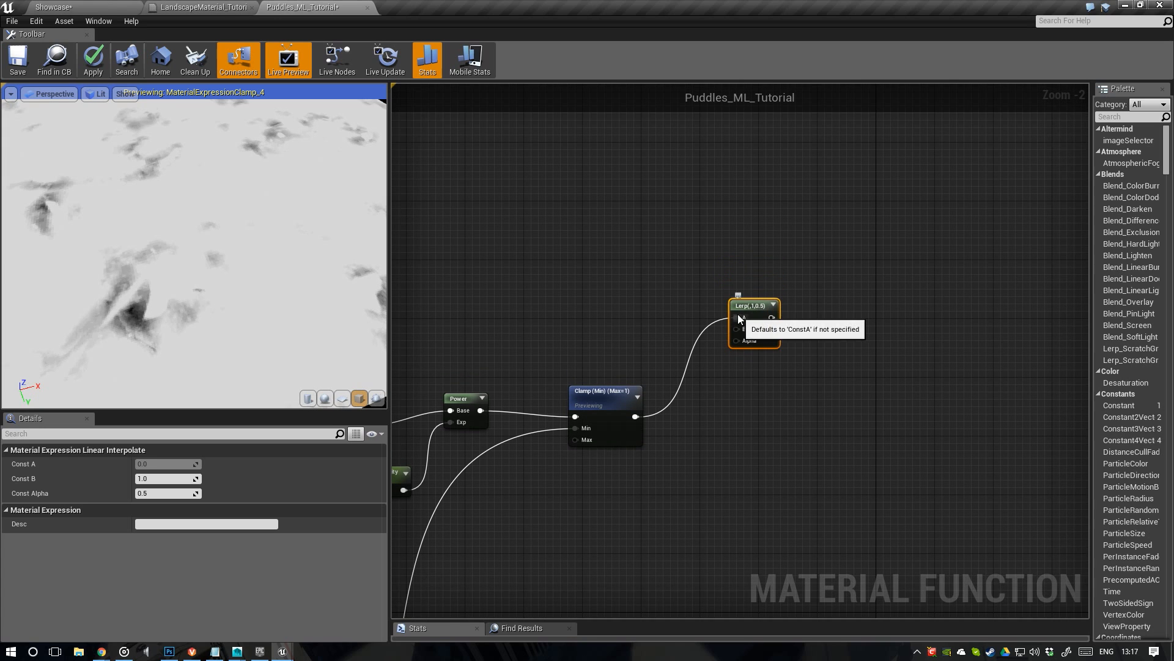
pyautogui.keyDown('ctrl'); pyautogui.moveTo(737, 314); pyautogui.dragTo(737, 340); pyautogui.keyUp('ctrl')
# Locate the texture samples in the Input group, starting from the new Lerp node
pyautogui.moveTo(685, 304); pyautogui.dragTo(783, 324, button='right')
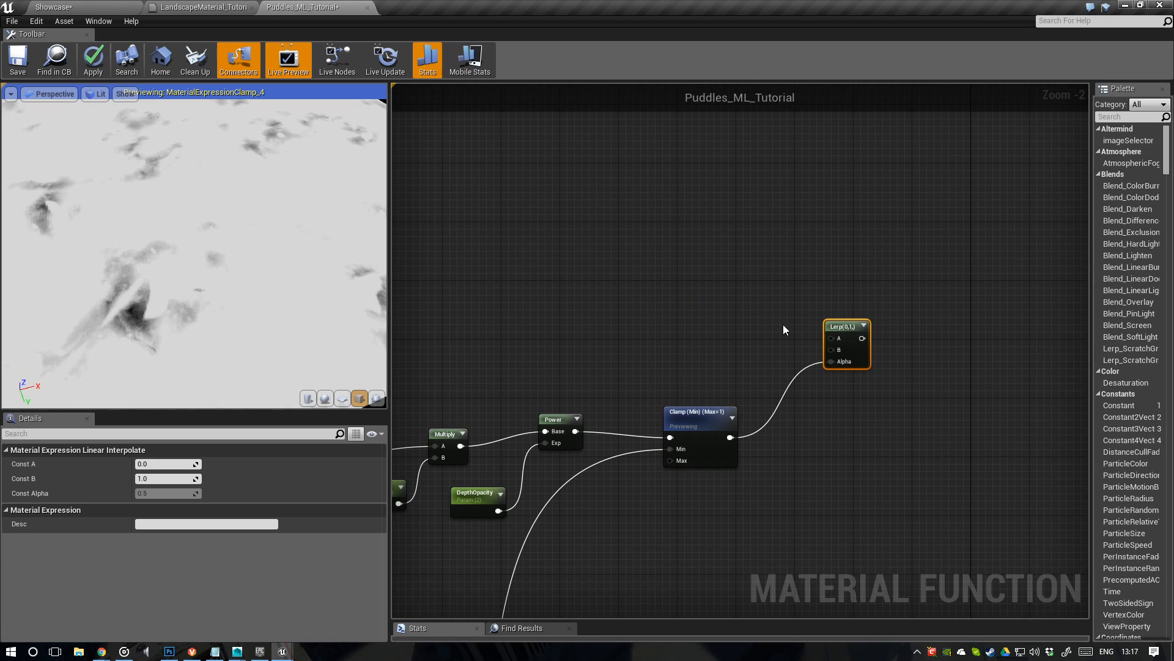
pyautogui.scroll(-1, 835, 354)
pyautogui.moveTo(504, 386); pyautogui.dragTo(805, 321, button='right')
pyautogui.scroll(-1, 795, 327)
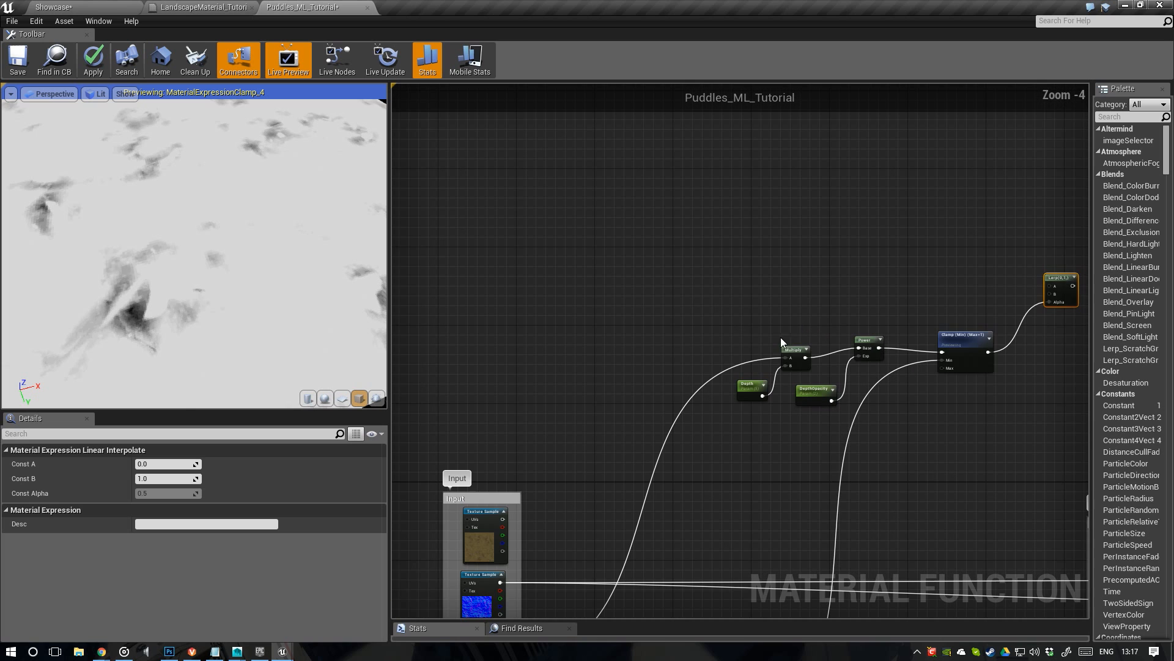
# Connect the input color texture to the new Lerp's B input and start previewing the Lerp node
pyautogui.moveTo(501, 518); pyautogui.dragTo(1048, 296)
pyautogui.moveTo(1032, 310); pyautogui.dragTo(770, 396, button='right')
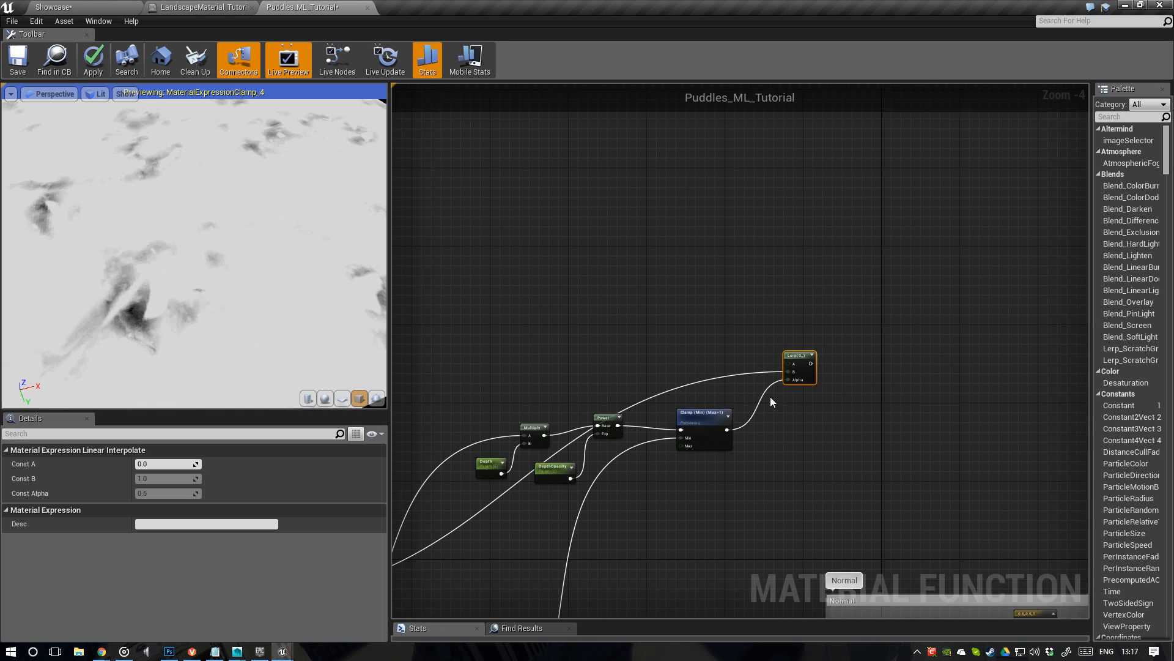
pyautogui.scroll(3, 771, 391)
pyautogui.scroll(1, 777, 379)
pyautogui.rightClick(785, 344)
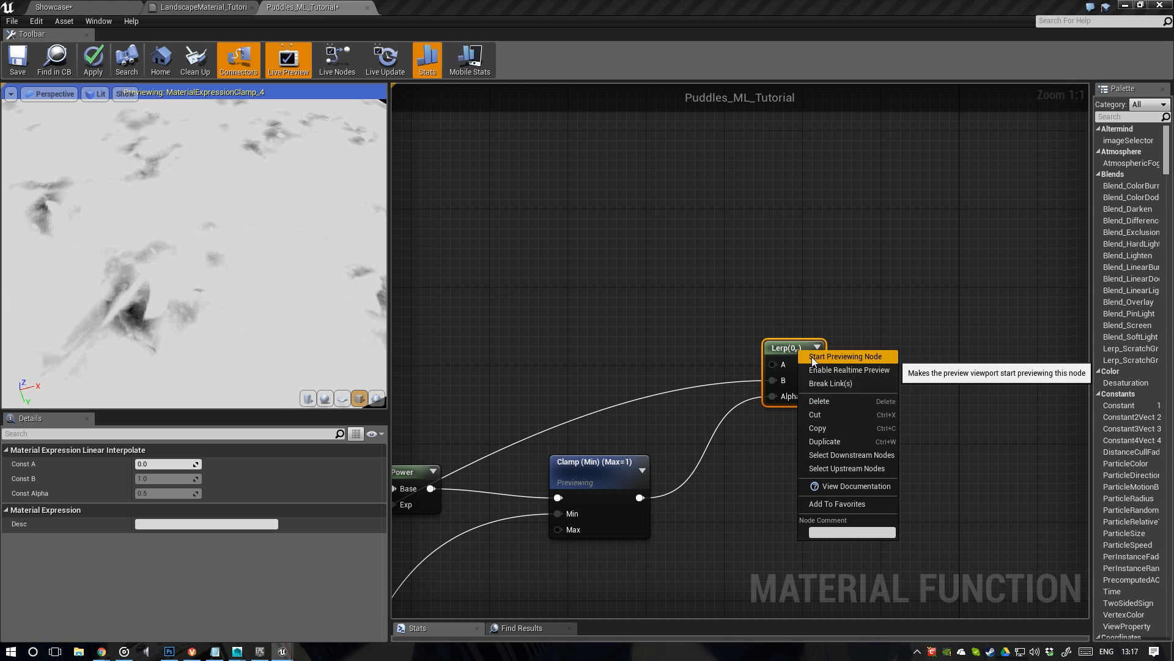
pyautogui.click(795, 349)
pyautogui.moveTo(286, 291); pyautogui.dragTo(233, 279)
pyautogui.moveTo(233, 278); pyautogui.dragTo(220, 298, button='right')
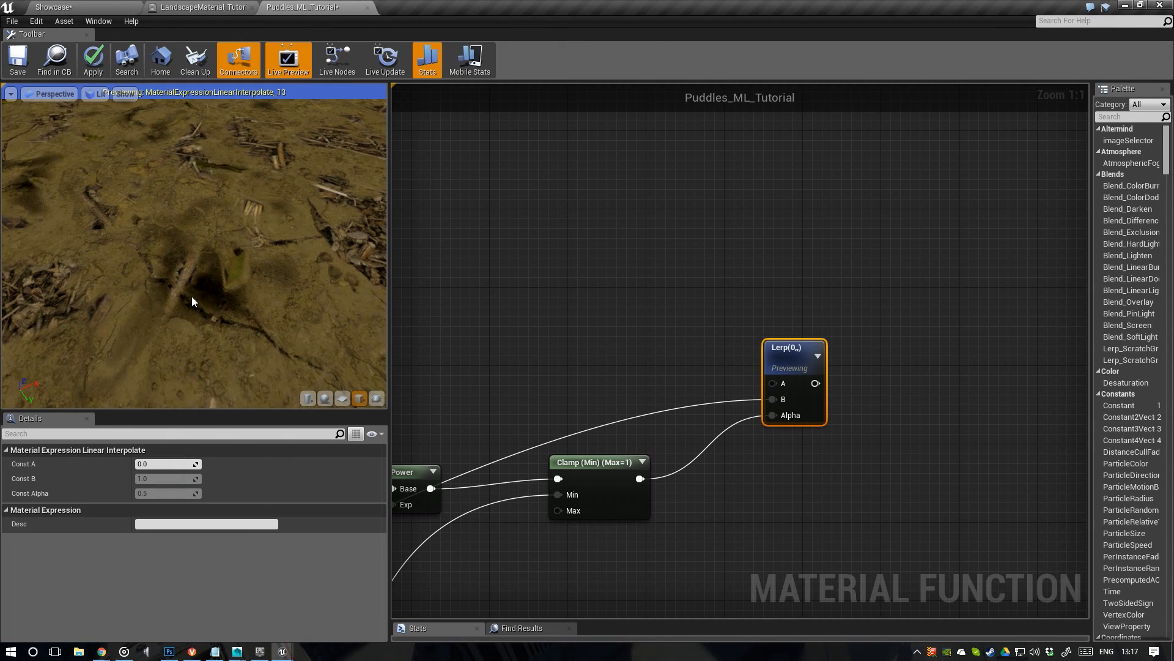
pyautogui.scroll(-3, 216, 269)
# Add a Constant3Vector node and connect it to the Lerp's A input
pyautogui.moveTo(695, 302); pyautogui.dragTo(678, 310, button='right')
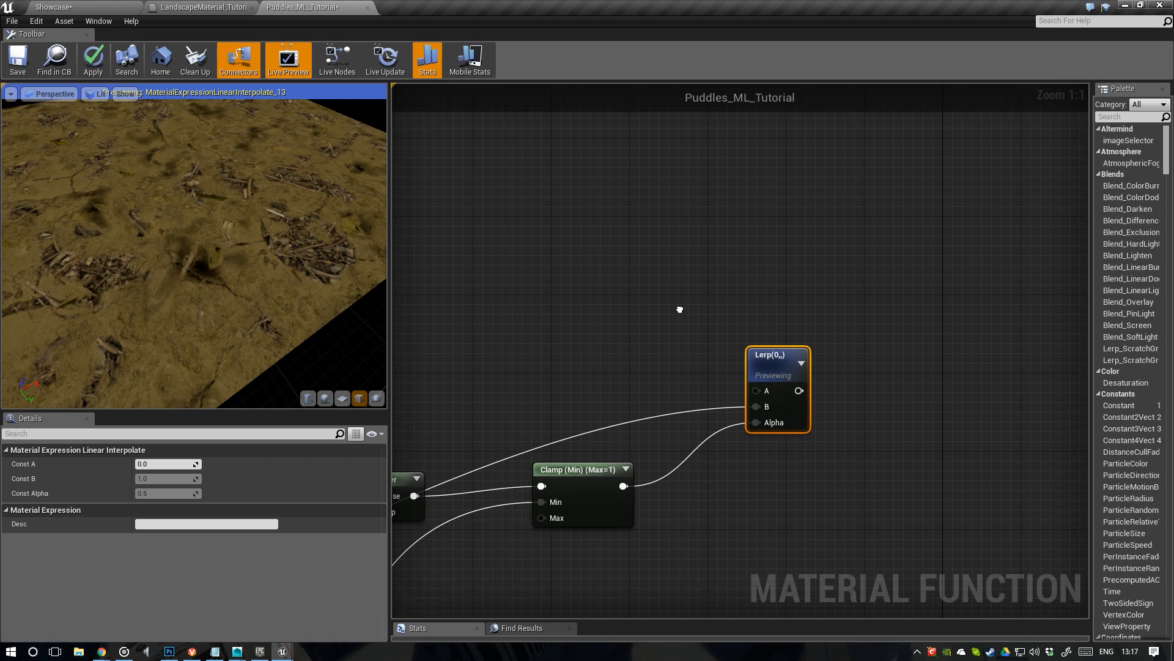
pyautogui.click(582, 309)
pyautogui.click(596, 310)
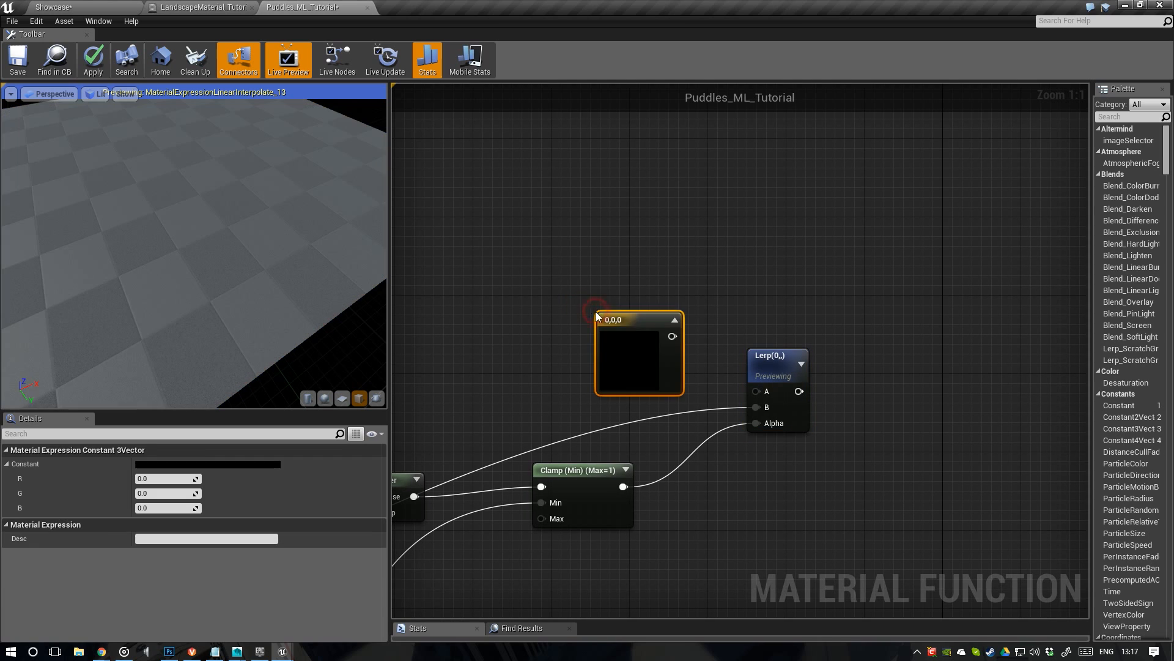
pyautogui.moveTo(671, 323); pyautogui.dragTo(757, 391)
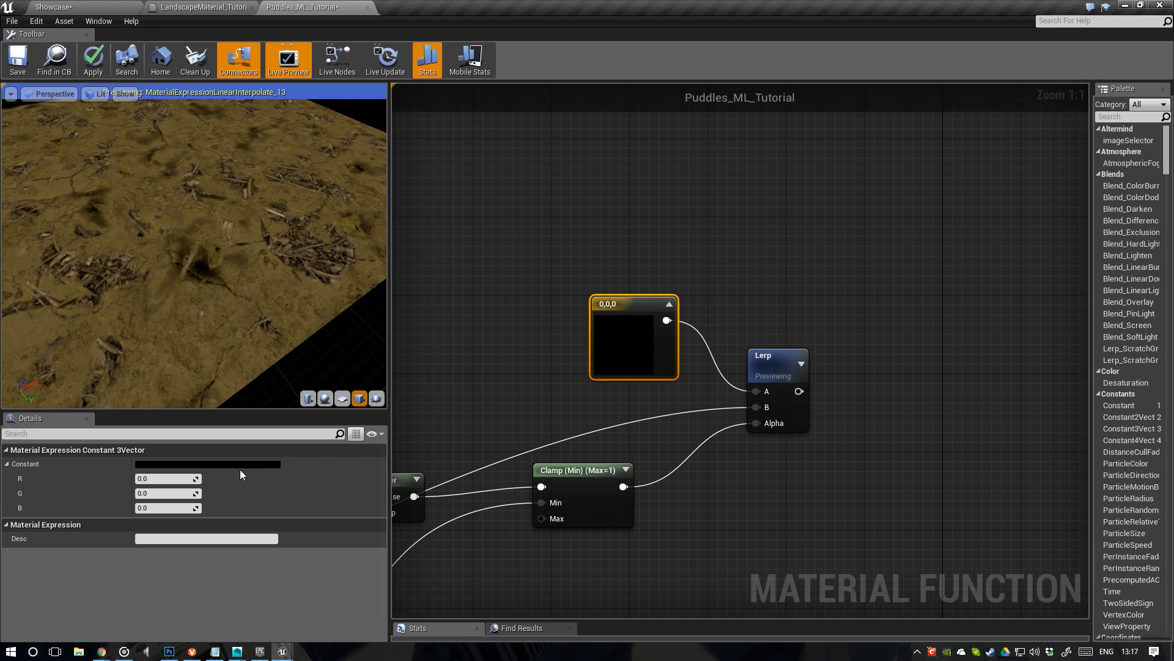
# Set the Constant3Vector's color to bright blue, about 0.023, 0, 1, and inspect the puddle areas in the preview
pyautogui.click(239, 464)
pyautogui.moveTo(337, 381); pyautogui.dragTo(300, 381)
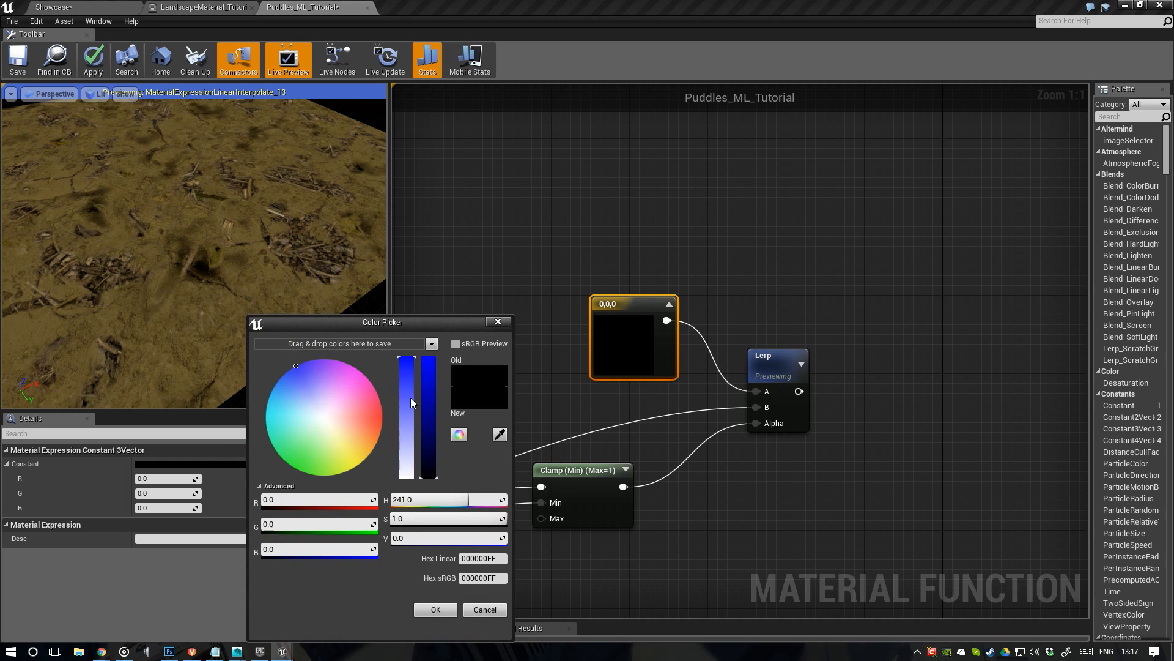
pyautogui.moveTo(427, 392); pyautogui.dragTo(439, 346)
pyautogui.click(434, 609)
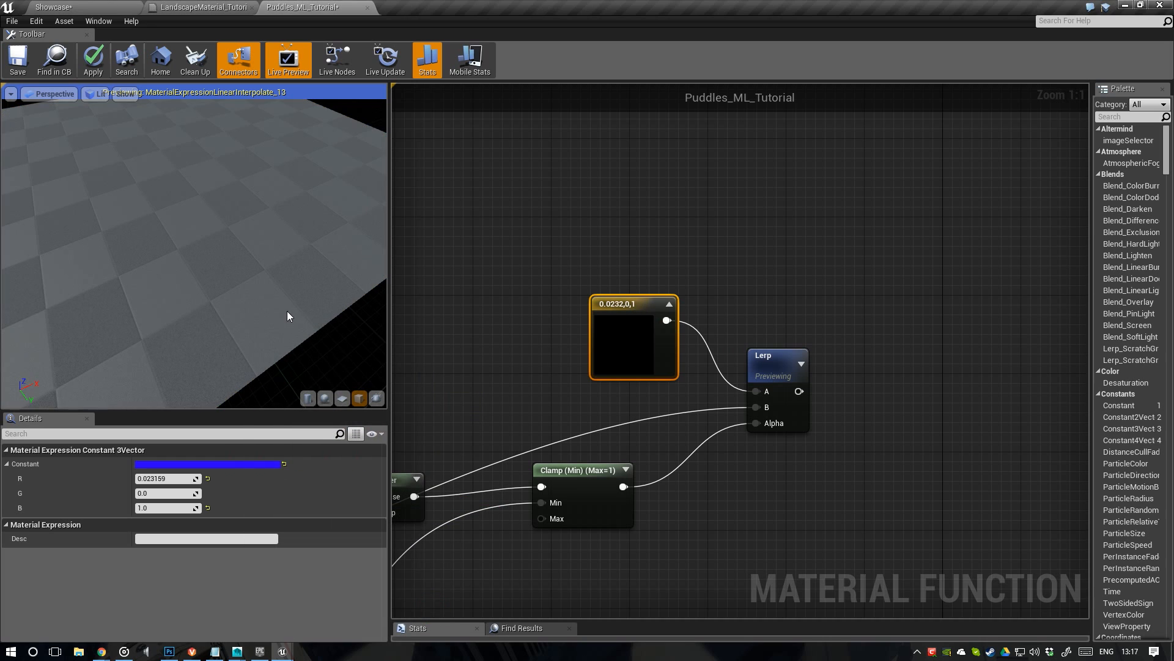
pyautogui.moveTo(246, 290)
pyautogui.mouseDown()
pyautogui.moveTo(302, 289)
pyautogui.moveTo(235, 279)
pyautogui.moveTo(239, 292)
pyautogui.mouseUp()
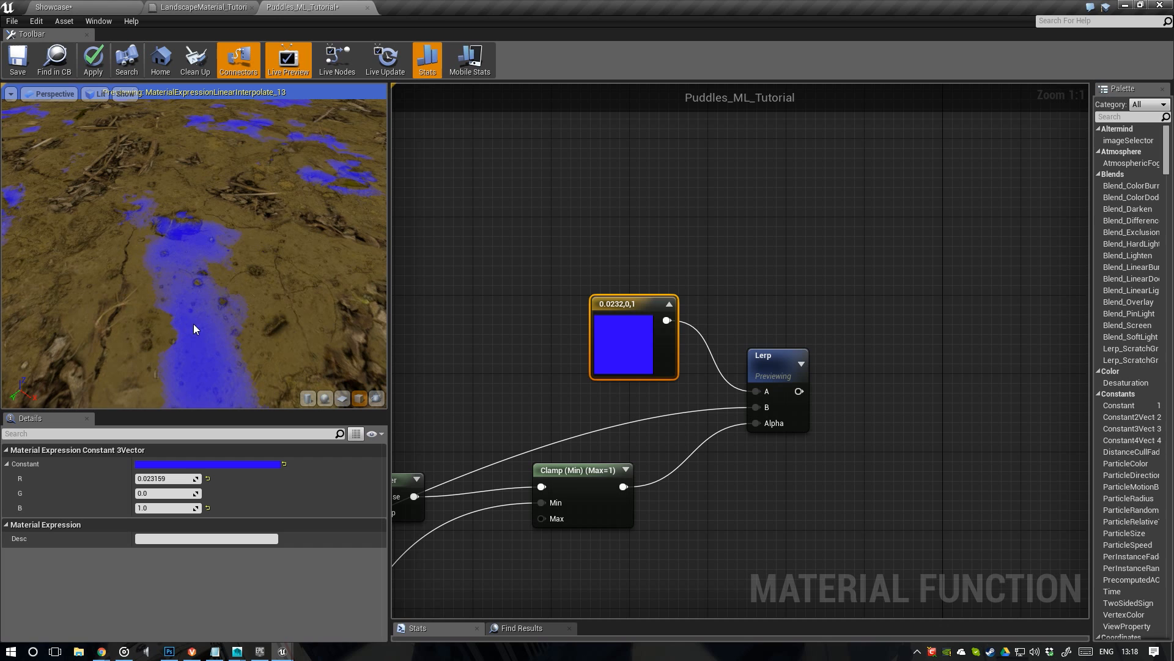
pyautogui.moveTo(237, 313); pyautogui.dragTo(239, 287)
pyautogui.moveTo(474, 377); pyautogui.dragTo(753, 314, button='right')
pyautogui.scroll(-1, 663, 316)
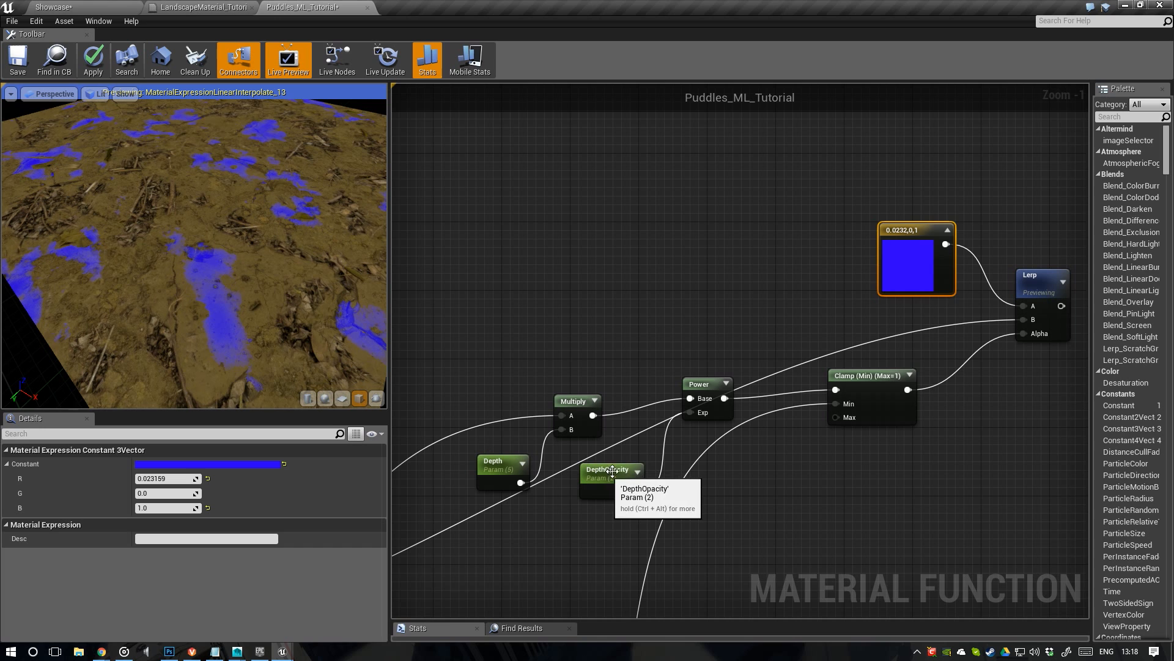
# Change the Constant3Vector's color to a tan with hue 40, saturation 0.532 and value 0.47
pyautogui.moveTo(863, 310); pyautogui.dragTo(557, 381, button='right')
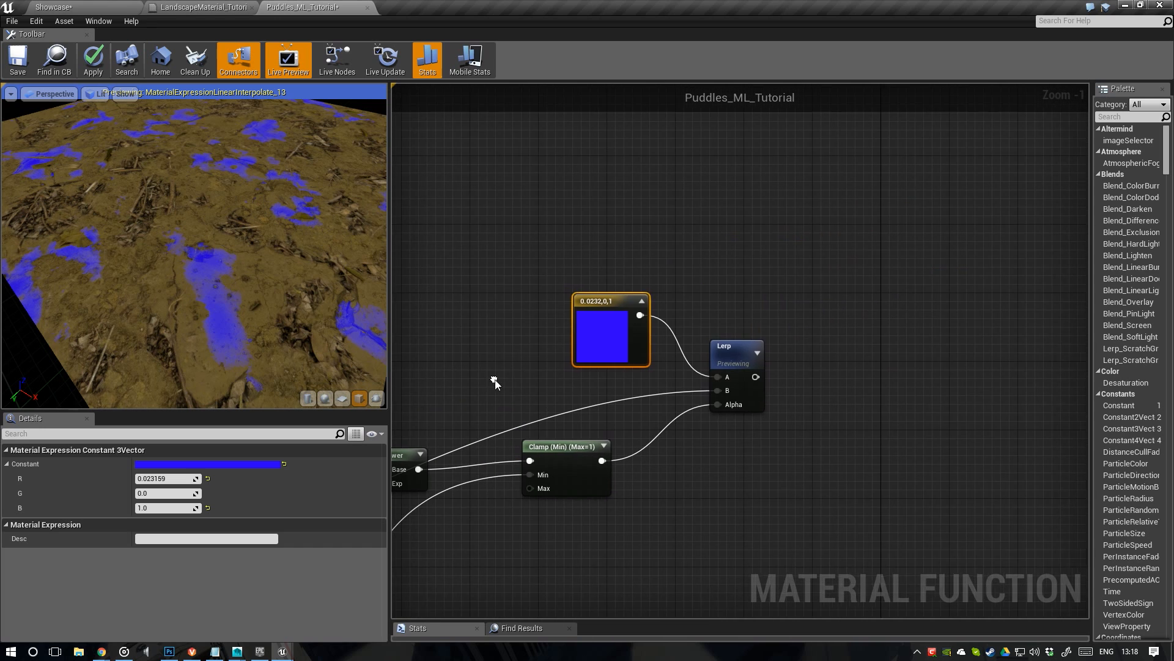
pyautogui.click(233, 464)
pyautogui.click(330, 424)
pyautogui.moveTo(333, 428); pyautogui.dragTo(335, 438)
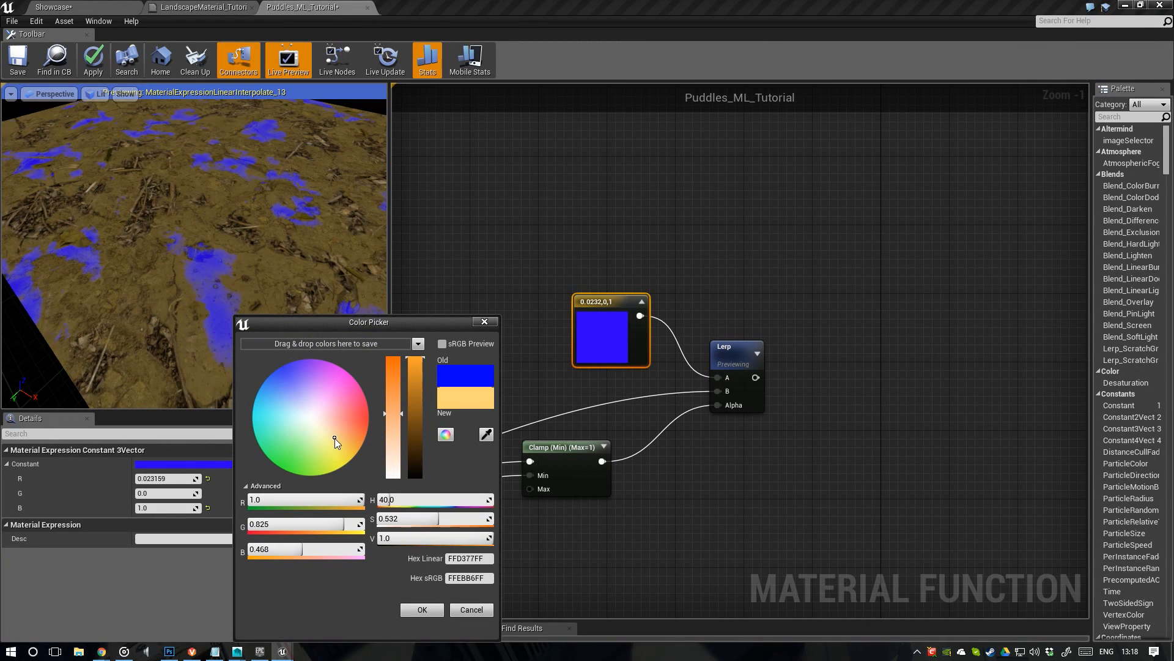
pyautogui.click(417, 387)
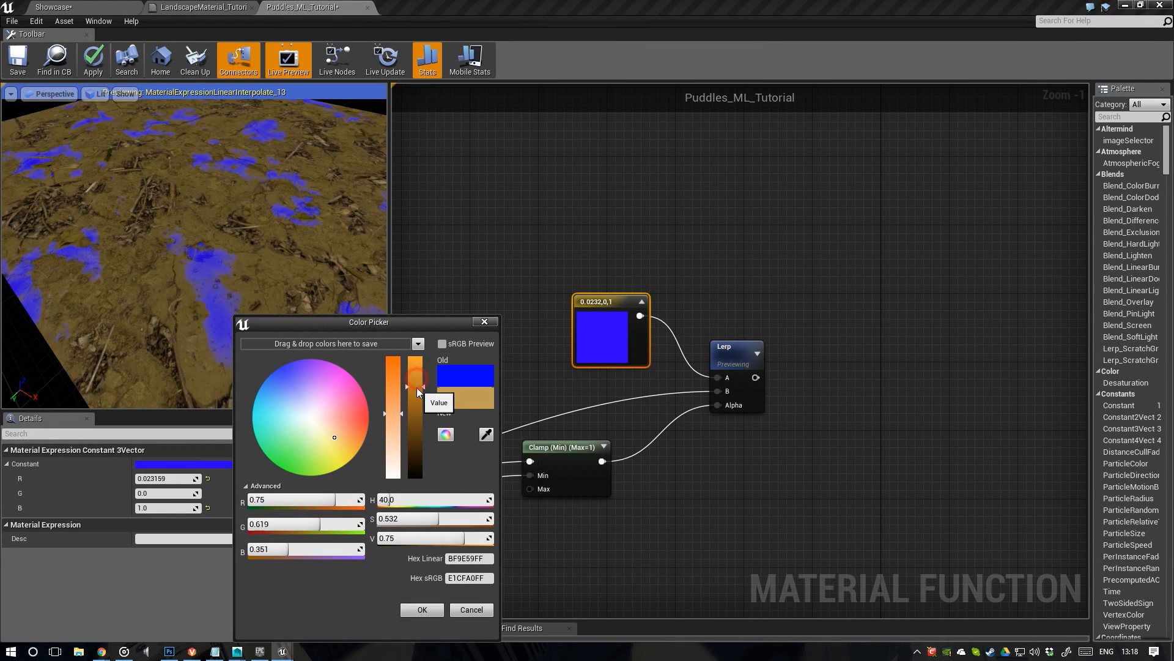
pyautogui.click(416, 420)
pyautogui.click(422, 610)
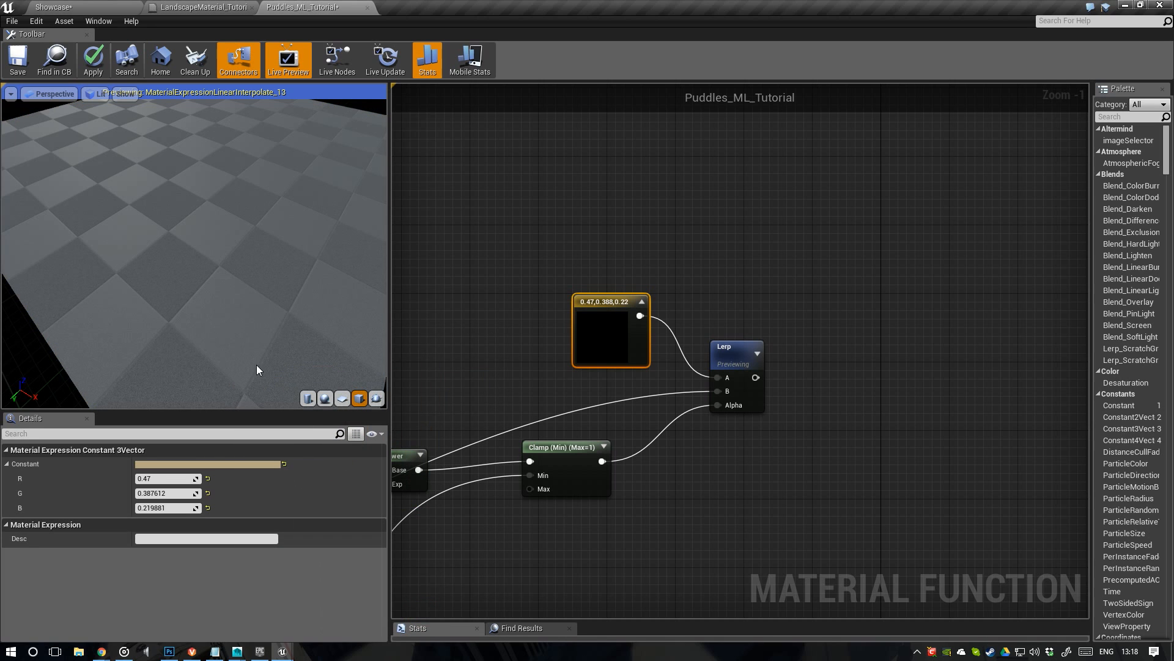
pyautogui.moveTo(278, 318); pyautogui.dragTo(196, 342)
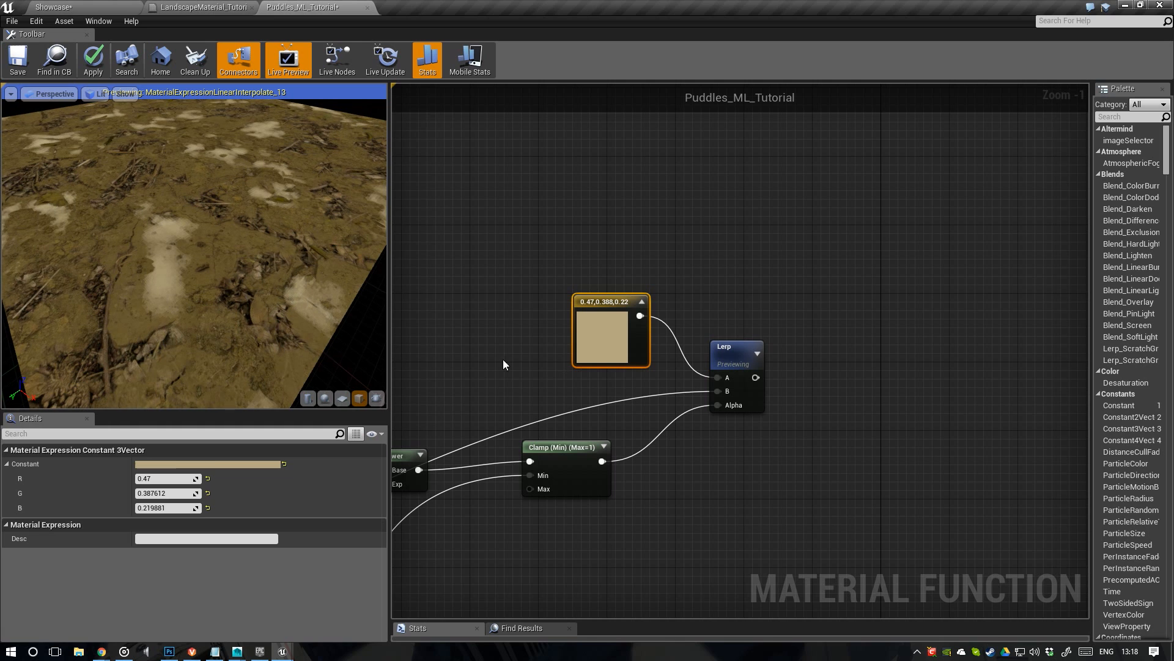
# Darken the tan constant color by setting its brightness value to 0.28
pyautogui.click(255, 465)
pyautogui.click(441, 445)
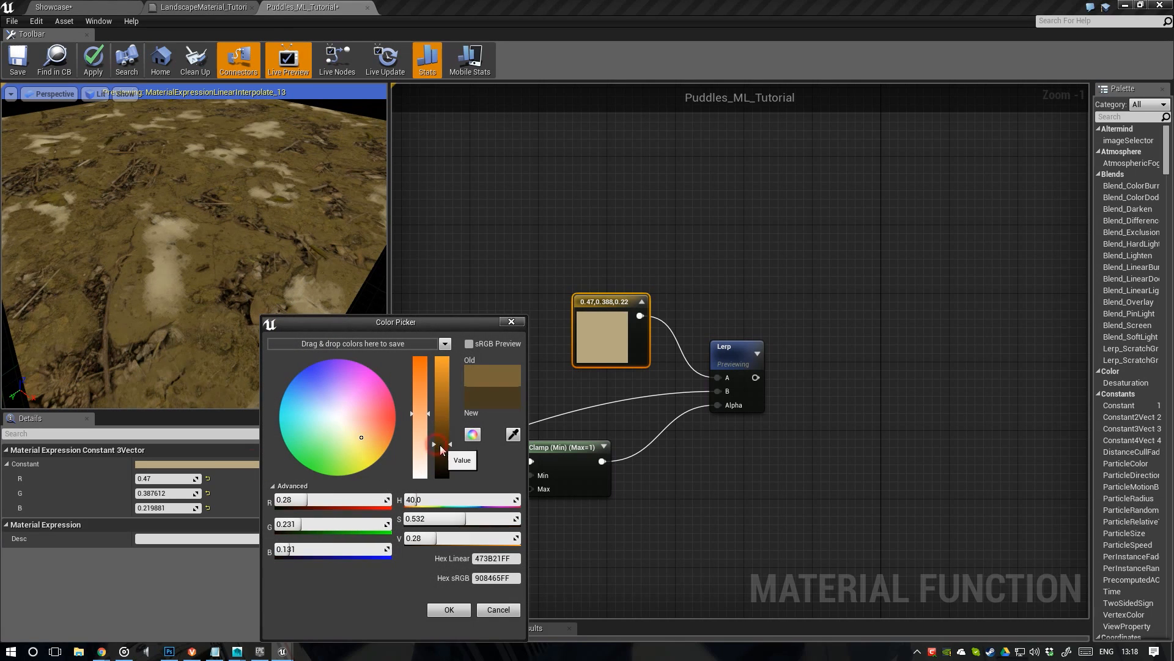
pyautogui.click(449, 609)
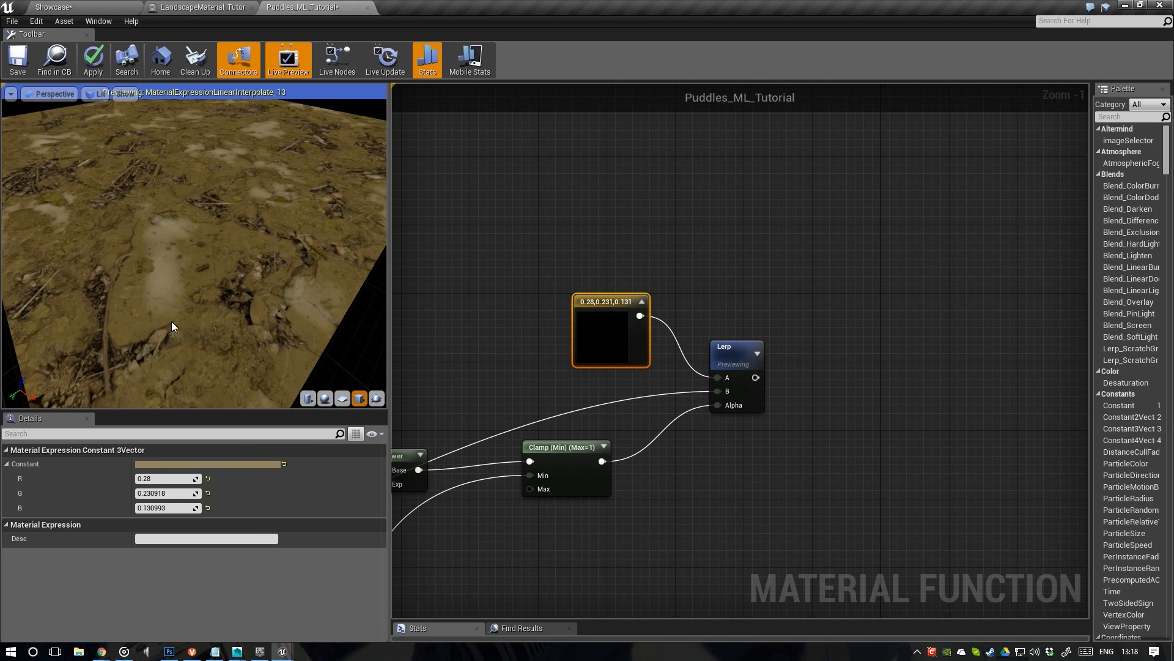
# Convert the tan constant to a vector parameter named DepthColor and move it farther away from the Lerp
pyautogui.scroll(1, 526, 324)
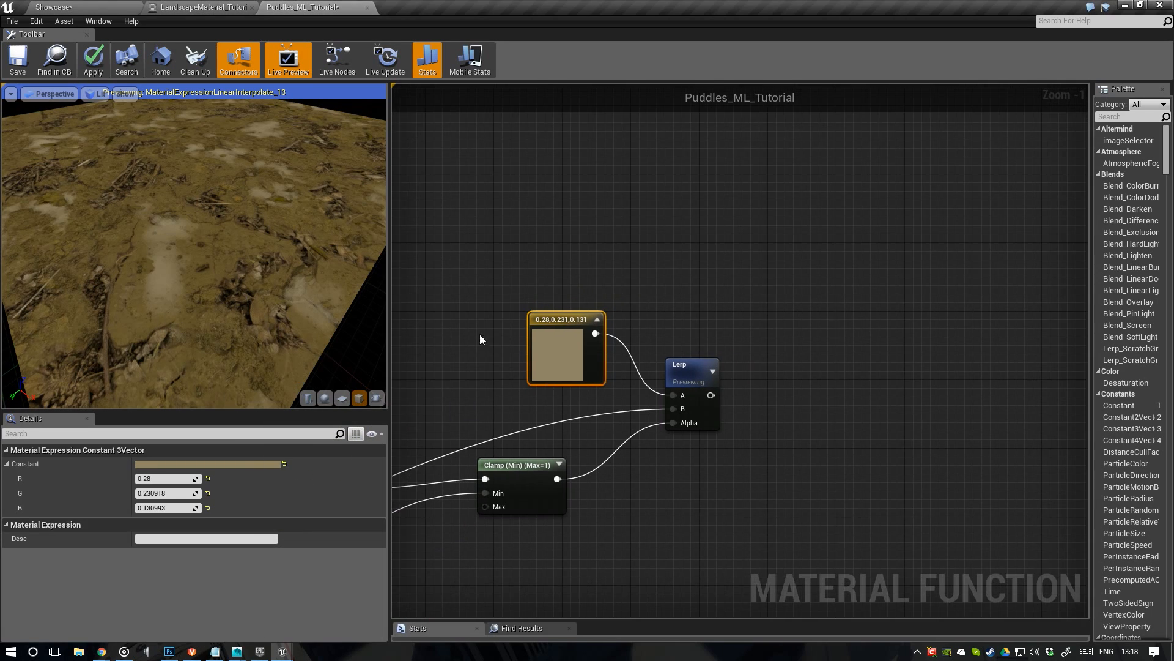
pyautogui.rightClick(583, 323)
pyautogui.click(593, 326)
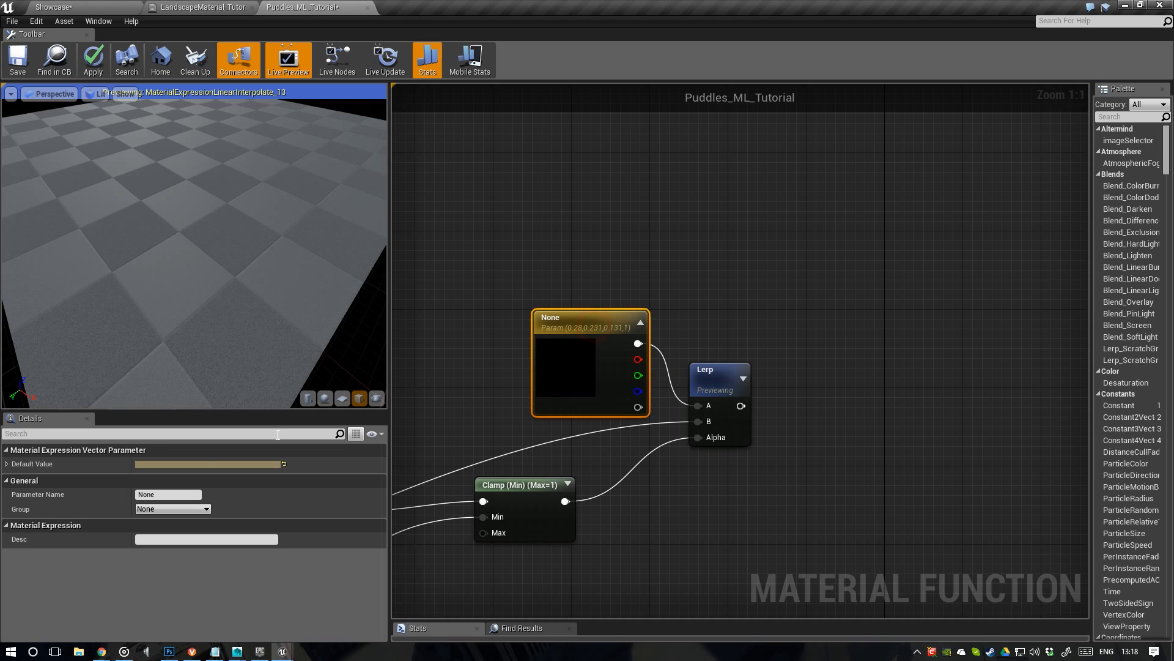
pyautogui.click(172, 493)
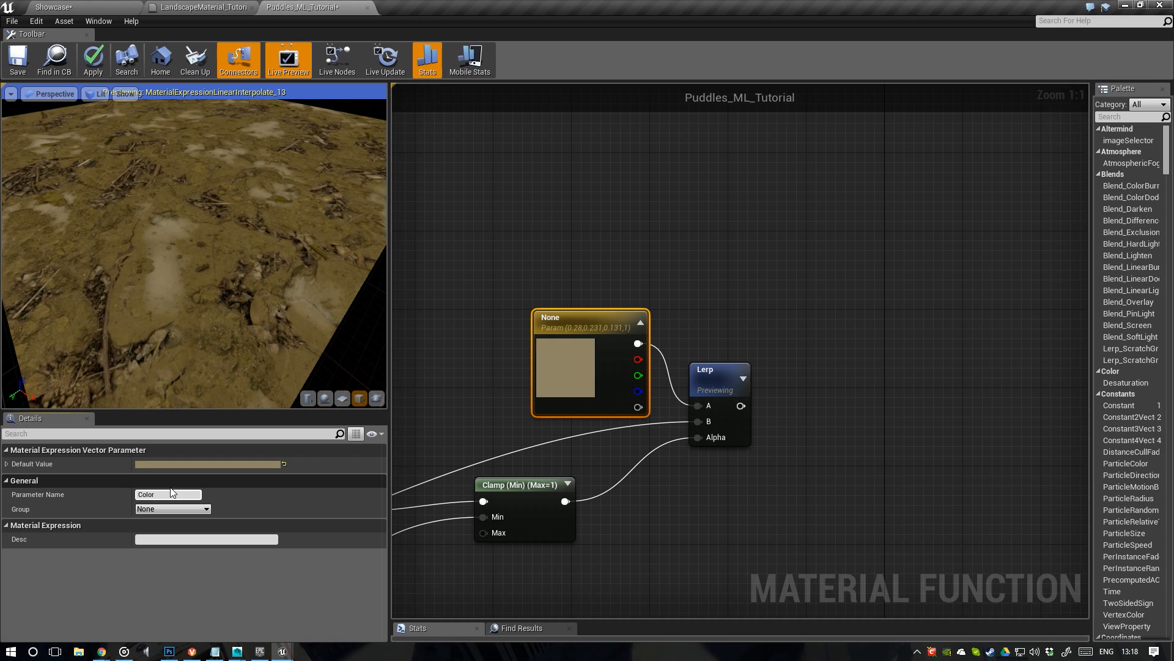
pyautogui.press('Return')
pyautogui.moveTo(560, 348); pyautogui.dragTo(495, 332)
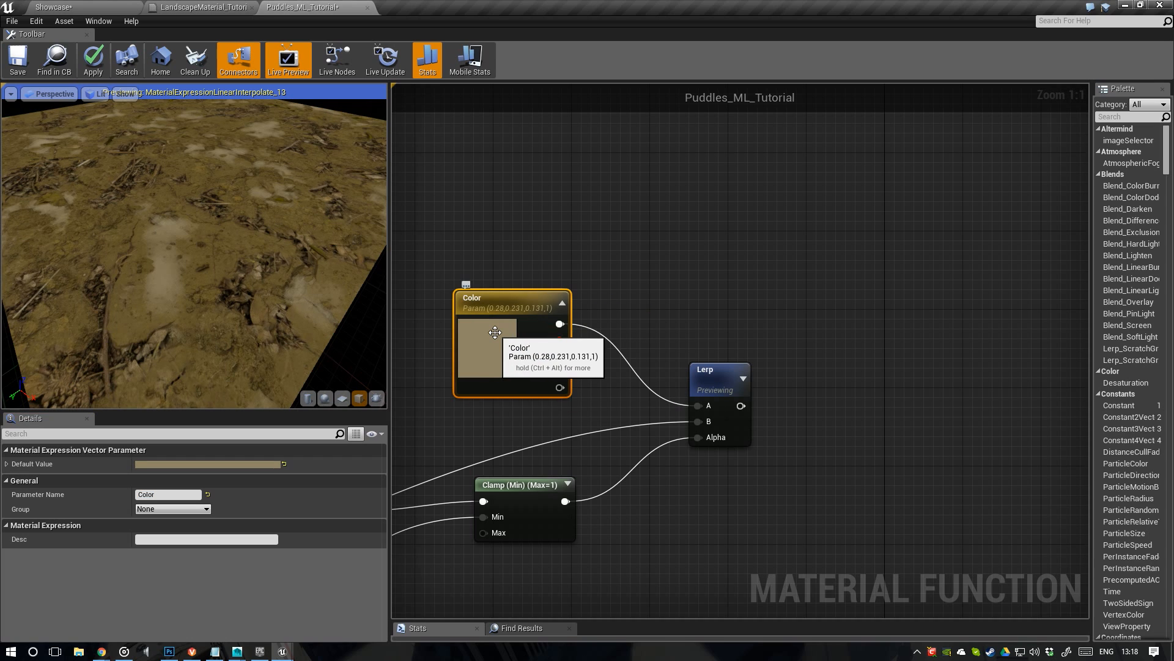
pyautogui.click(139, 494)
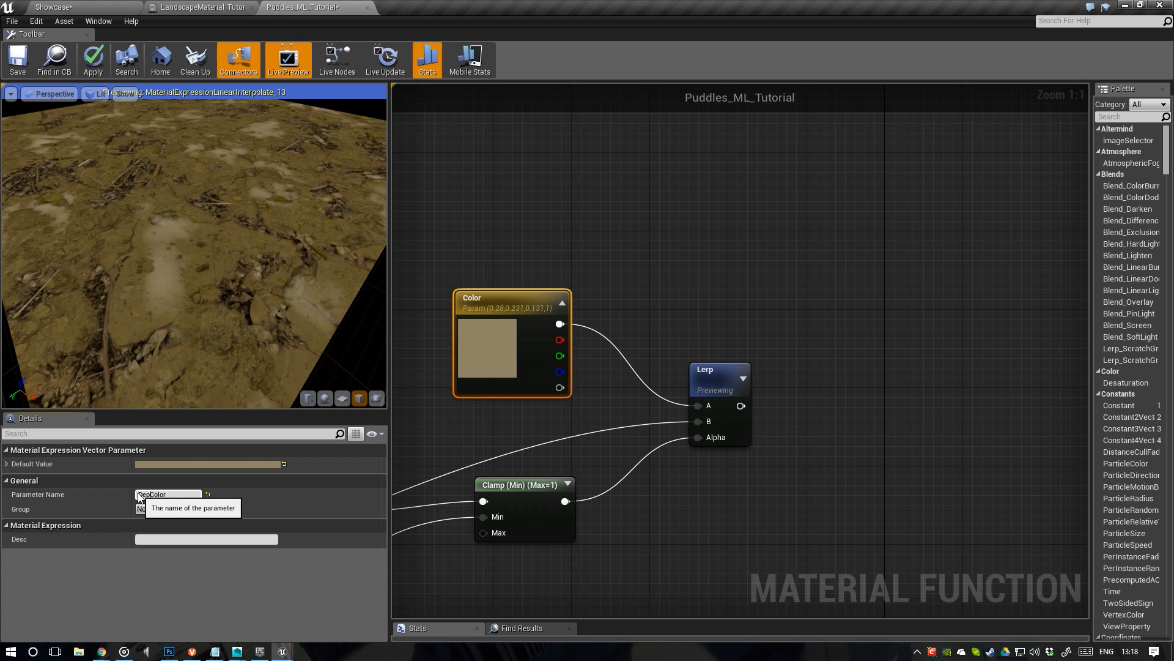
pyautogui.press('Return')
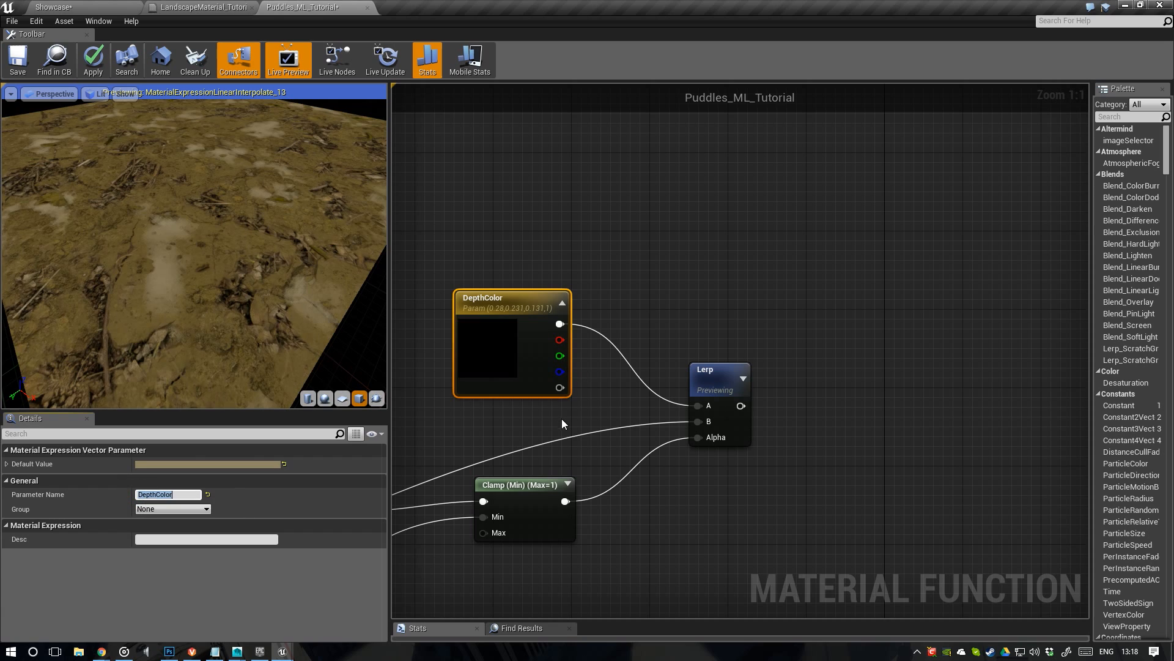
# Connect the Lerp's output to BaseColor on MakeMaterialAttributes, place that node higher in the graph and start previewing it
pyautogui.scroll(-2, 627, 398)
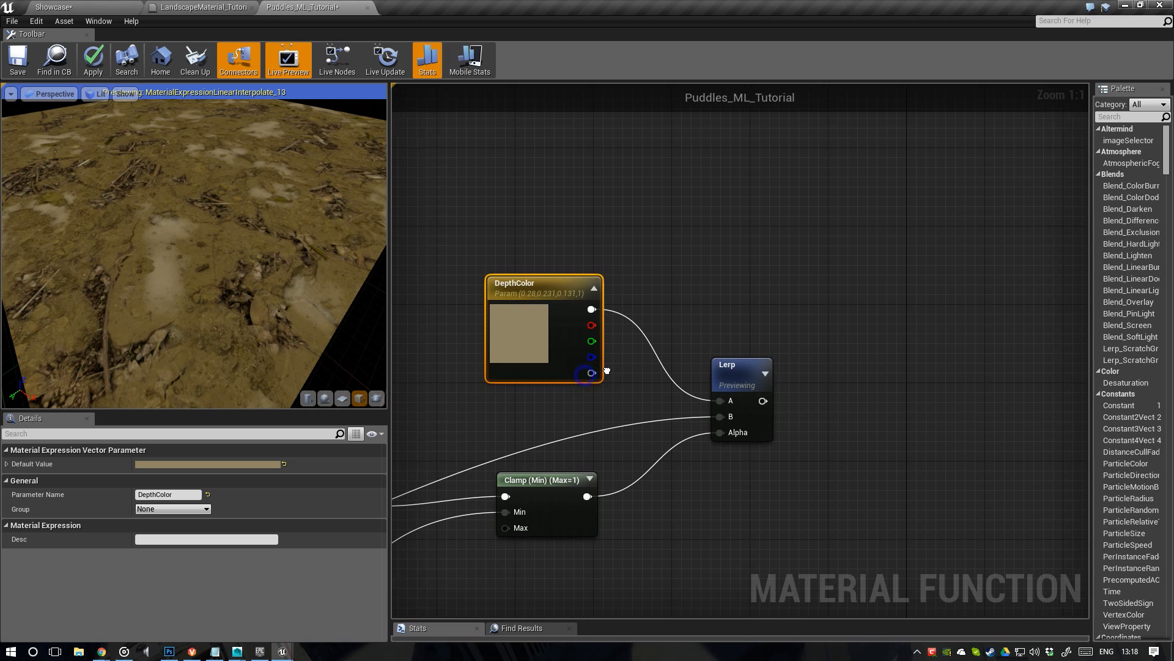
pyautogui.moveTo(790, 402); pyautogui.dragTo(521, 287, button='right')
pyautogui.scroll(-2, 518, 291)
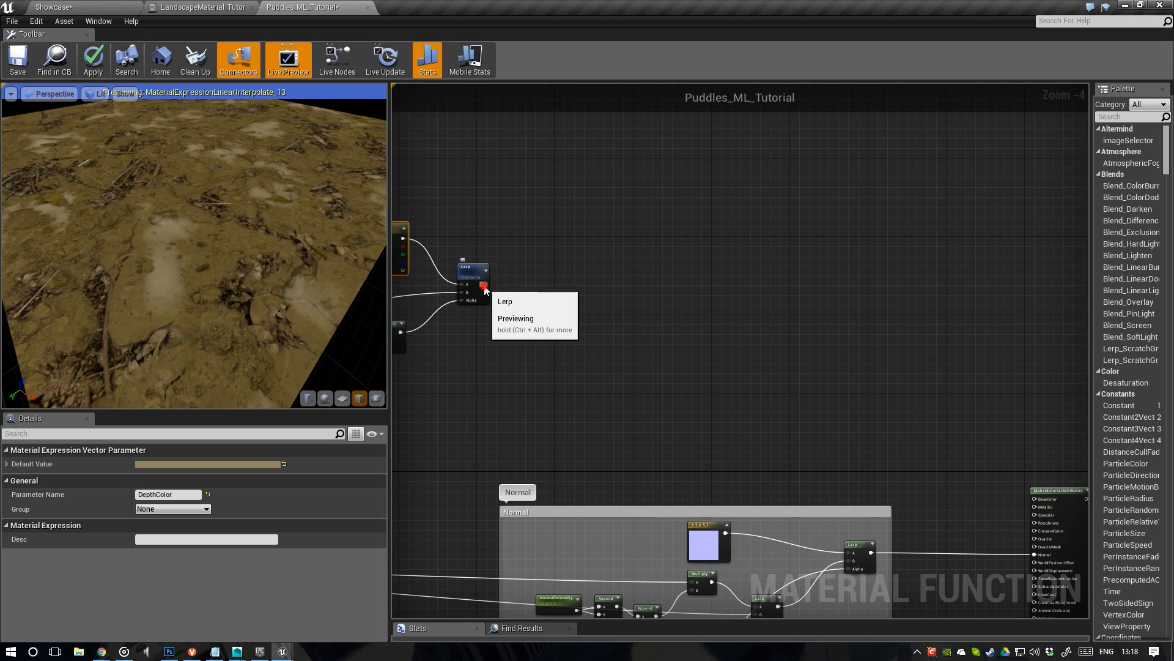
pyautogui.moveTo(484, 284); pyautogui.dragTo(1027, 352)
pyautogui.rightClick(1028, 353)
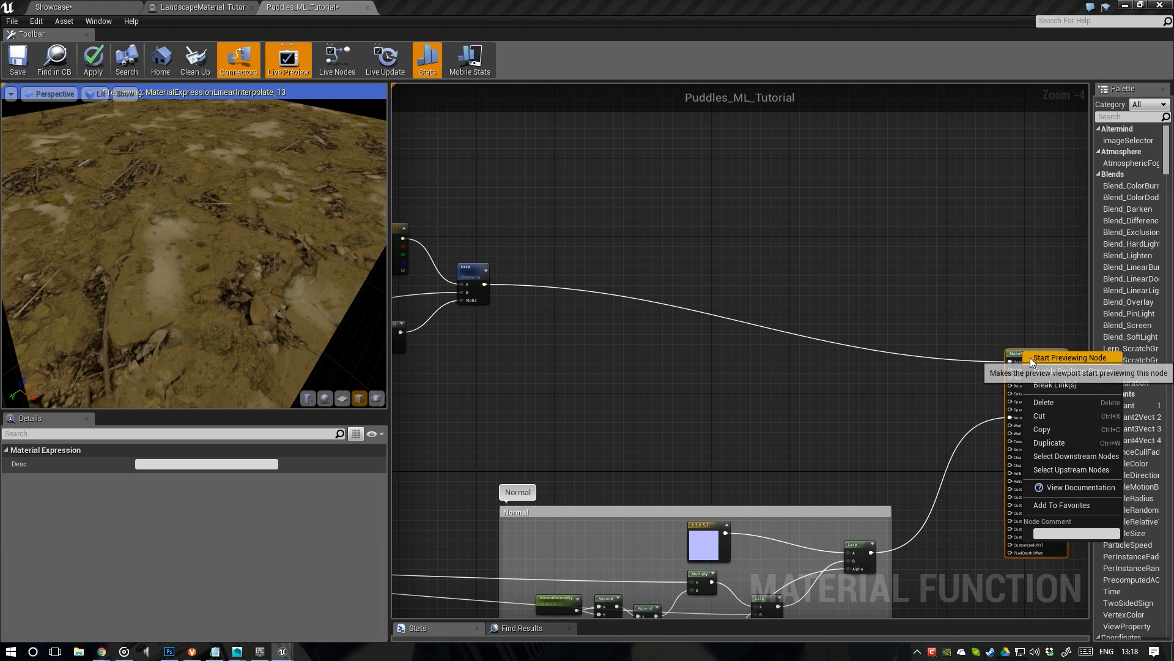
pyautogui.click(1034, 359)
pyautogui.moveTo(240, 224)
pyautogui.mouseDown()
pyautogui.moveTo(279, 217)
pyautogui.moveTo(257, 202)
pyautogui.moveTo(226, 218)
pyautogui.moveTo(263, 218)
pyautogui.moveTo(220, 223)
pyautogui.mouseUp()
pyautogui.scroll(4, 220, 223)
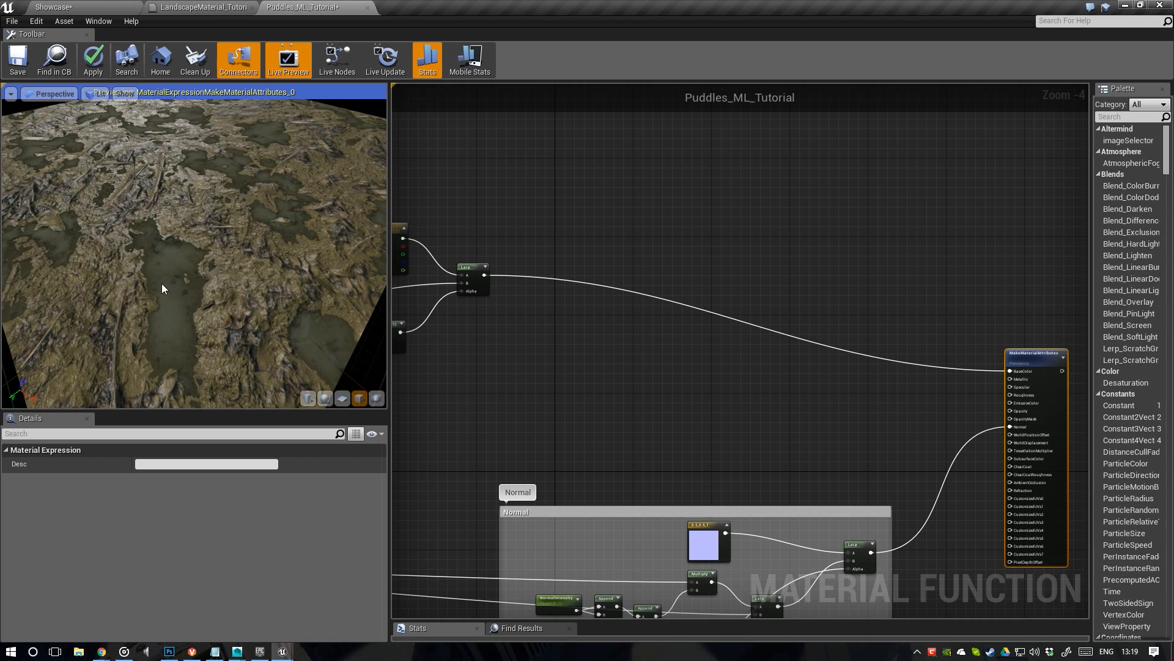
pyautogui.moveTo(179, 248); pyautogui.dragTo(175, 250)
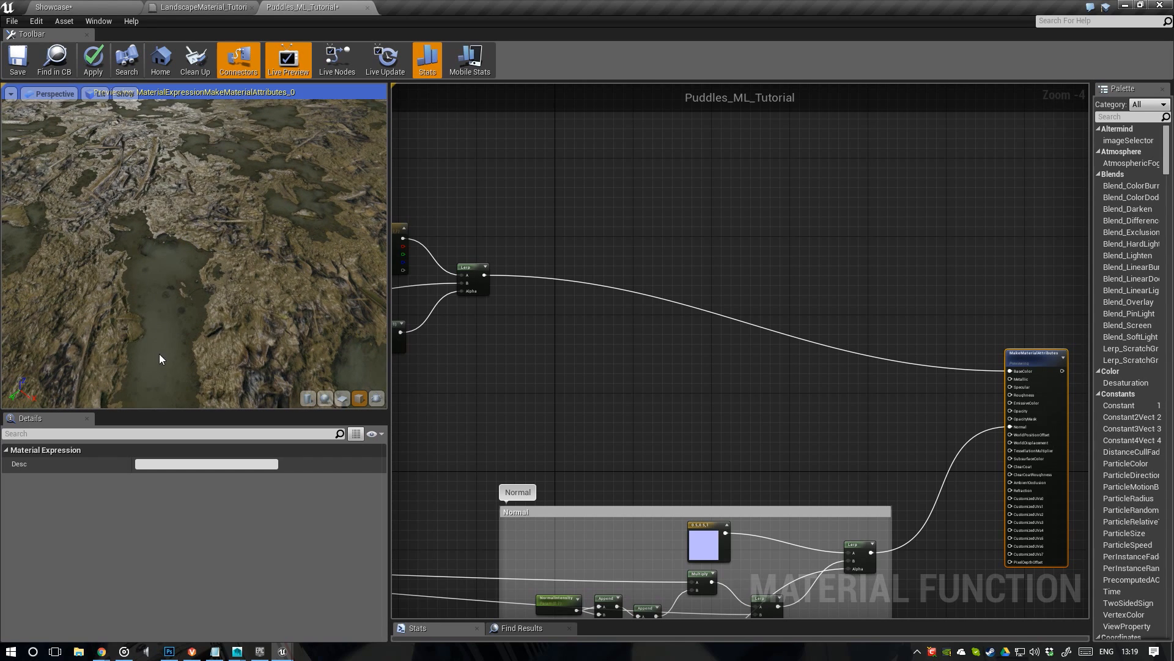
# Move the Multiply, Power, Clamp, Depth and DepthOpacity nodes up into a tidier layout beside the Lerp
pyautogui.moveTo(502, 317); pyautogui.dragTo(804, 311, button='right')
pyautogui.scroll(-1, 805, 313)
pyautogui.moveTo(554, 306); pyautogui.dragTo(717, 370)
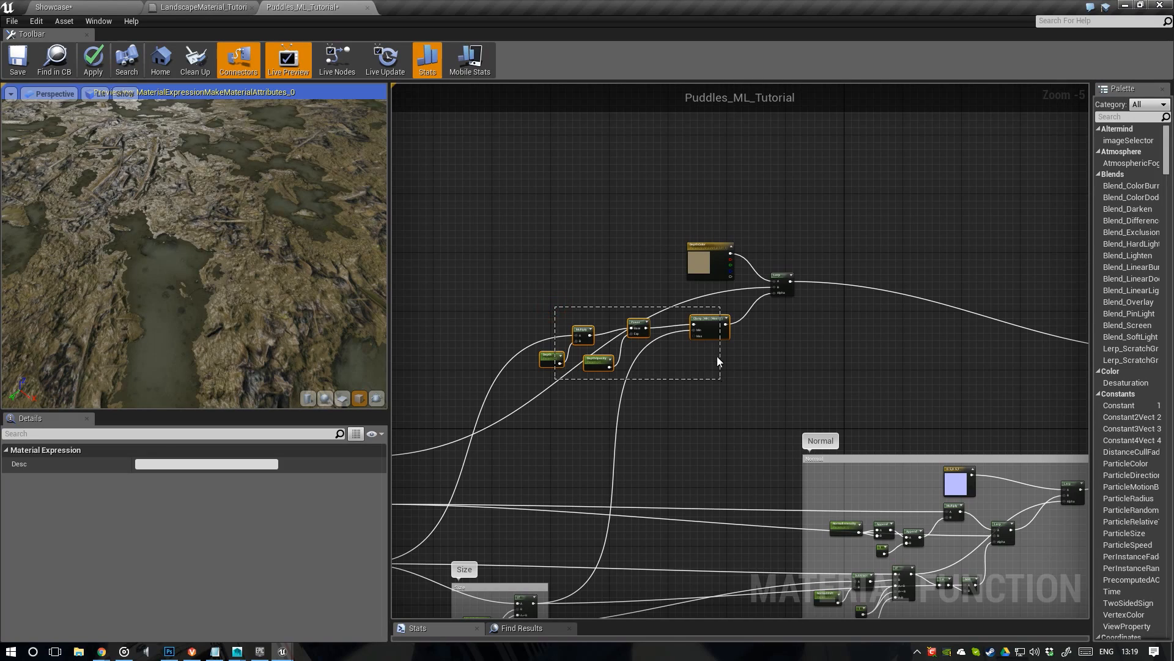
pyautogui.moveTo(706, 324); pyautogui.dragTo(709, 298)
pyautogui.moveTo(562, 269); pyautogui.dragTo(591, 295)
# Enclose the depth nodes, DepthColor and the Lerp in a comment box titled Color
pyautogui.moveTo(530, 202); pyautogui.dragTo(815, 386)
pyautogui.write('c')
pyautogui.write('Colo')
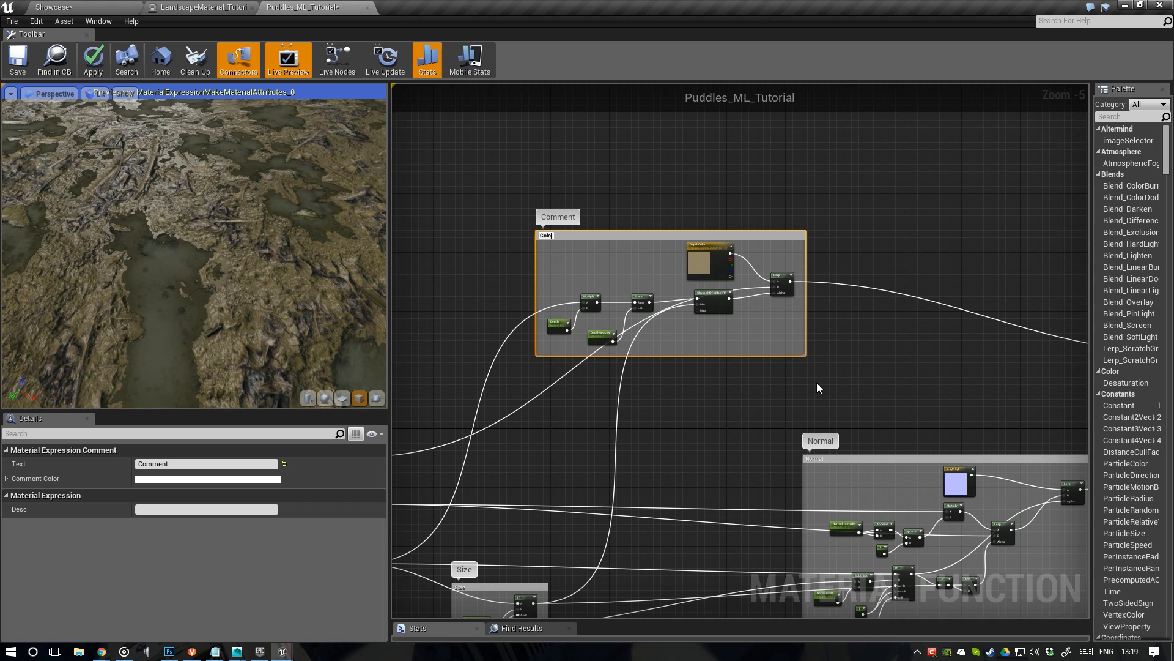
pyautogui.write('r')
pyautogui.press('Return')
# Examine the graph layout from Input to Color and the look of the puddles in the preview
pyautogui.scroll(-2, 817, 379)
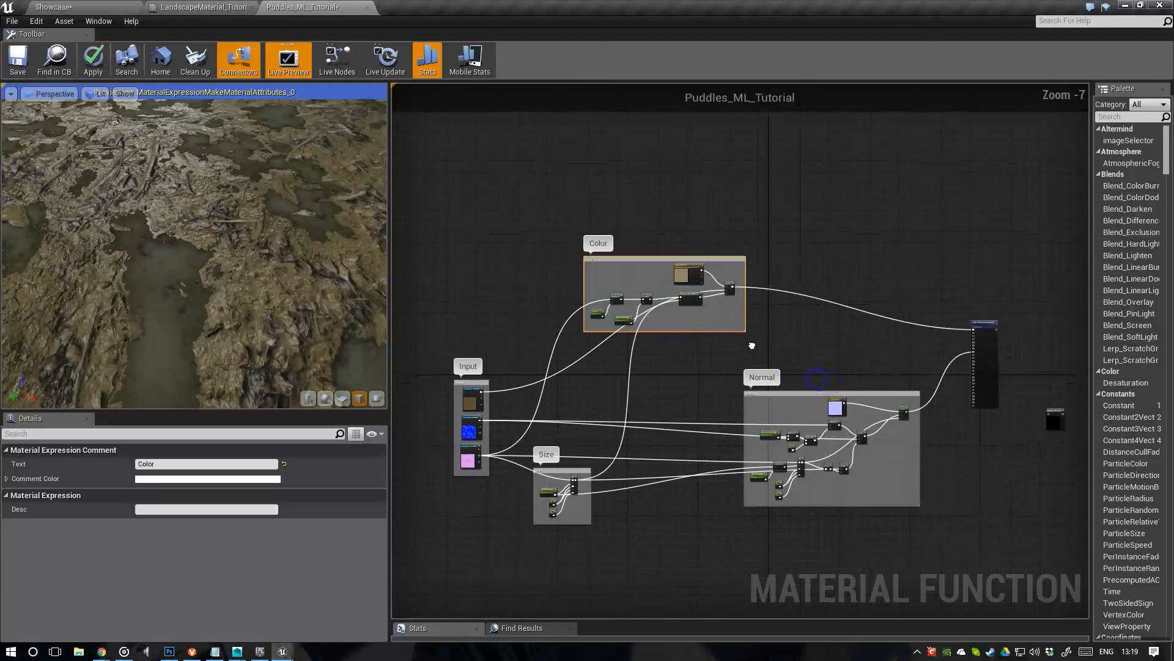
pyautogui.scroll(1, 739, 342)
pyautogui.moveTo(783, 337); pyautogui.dragTo(740, 333, button='right')
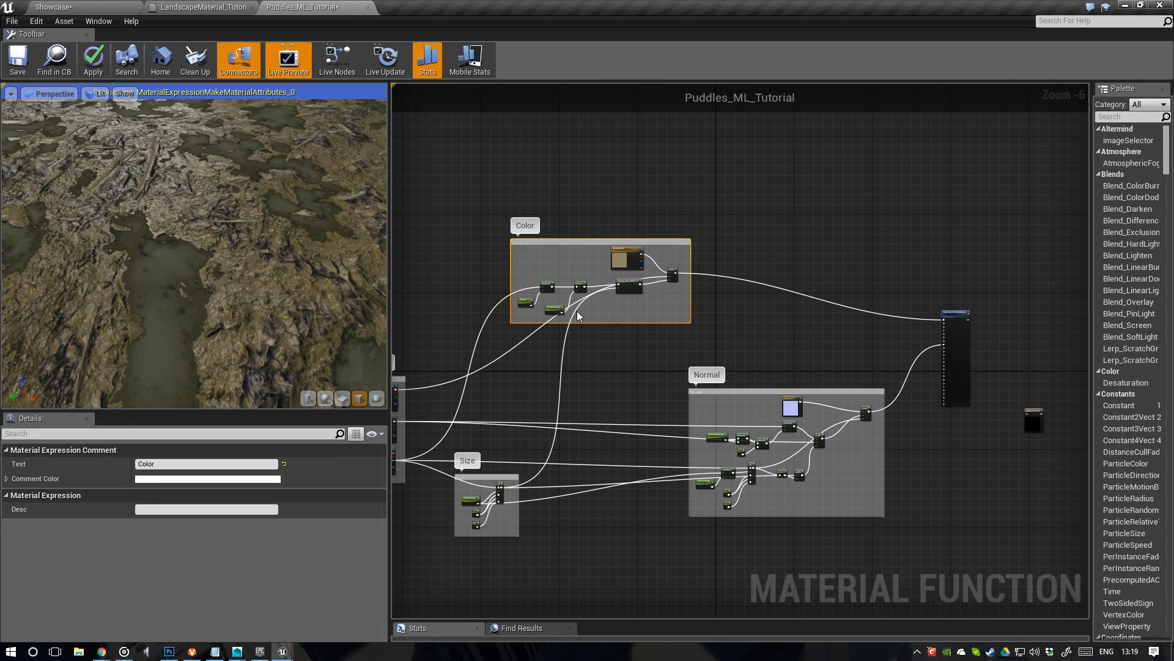
pyautogui.moveTo(108, 245); pyautogui.dragTo(43, 245)
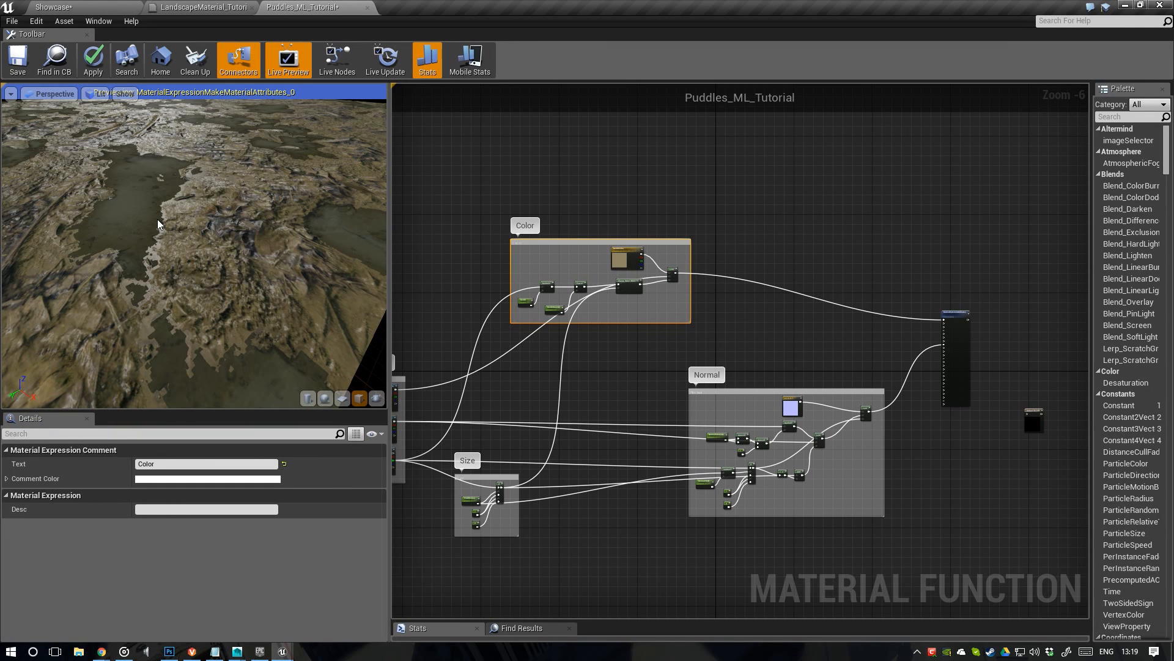
pyautogui.moveTo(186, 233); pyautogui.dragTo(171, 251)
pyautogui.scroll(5, 674, 376)
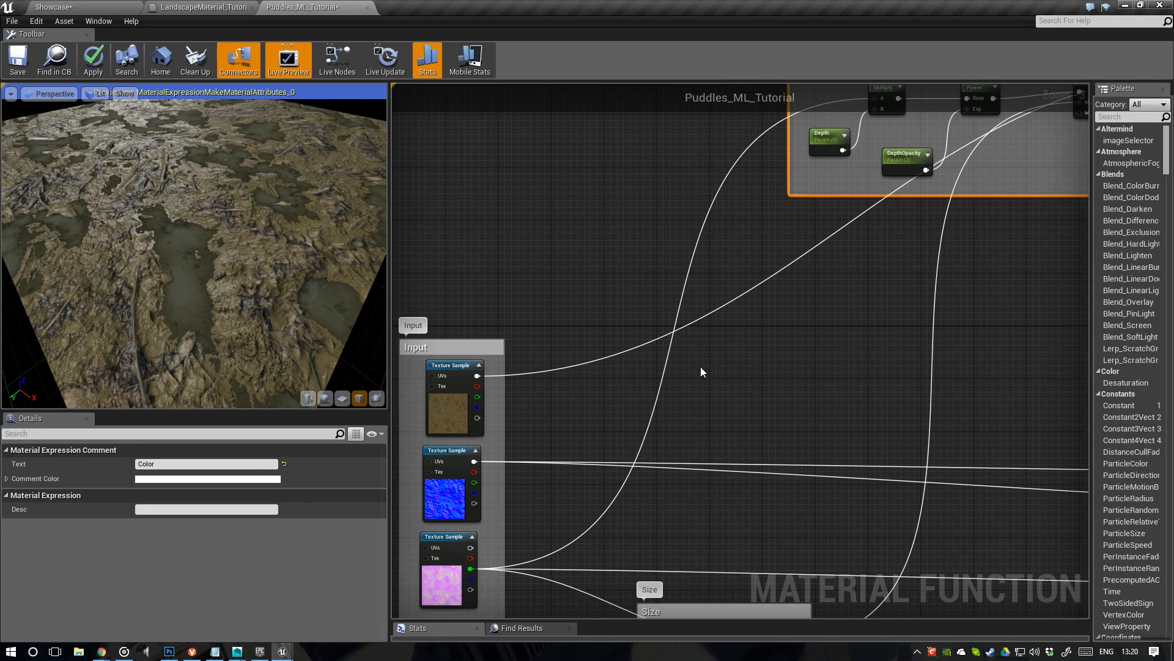
pyautogui.moveTo(747, 378); pyautogui.dragTo(496, 393, button='right')
pyautogui.scroll(-1, 570, 380)
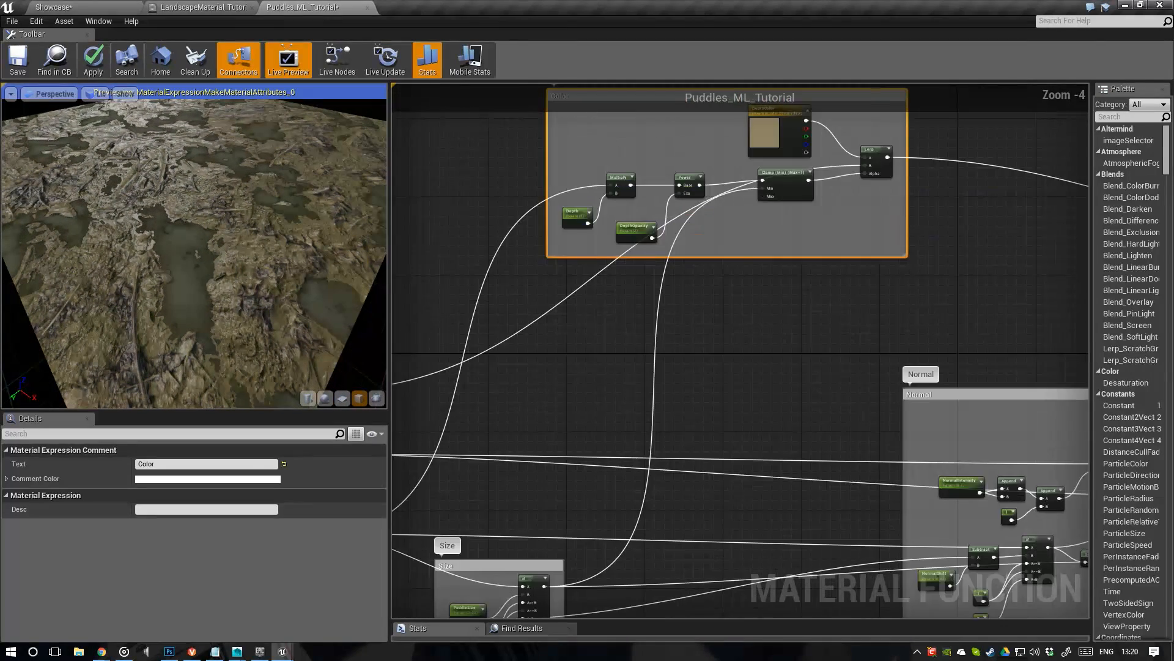
# Add a Lerp below the Color comment, with the Size If node's output as Alpha and the third texture sample's red channel as B
pyautogui.moveTo(650, 365); pyautogui.dragTo(666, 280, button='right')
pyautogui.moveTo(642, 412); pyautogui.dragTo(581, 428, button='right')
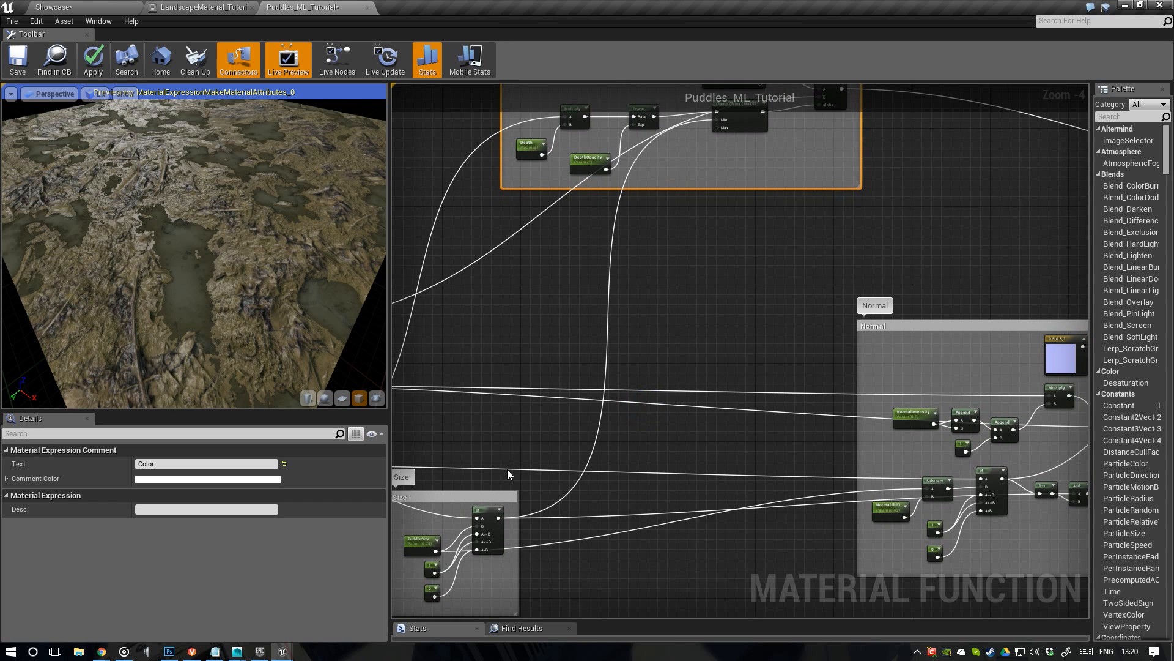
pyautogui.moveTo(501, 515); pyautogui.dragTo(793, 248)
pyautogui.write('lerp')
pyautogui.press('Return')
pyautogui.moveTo(676, 259); pyautogui.dragTo(796, 376, button='right')
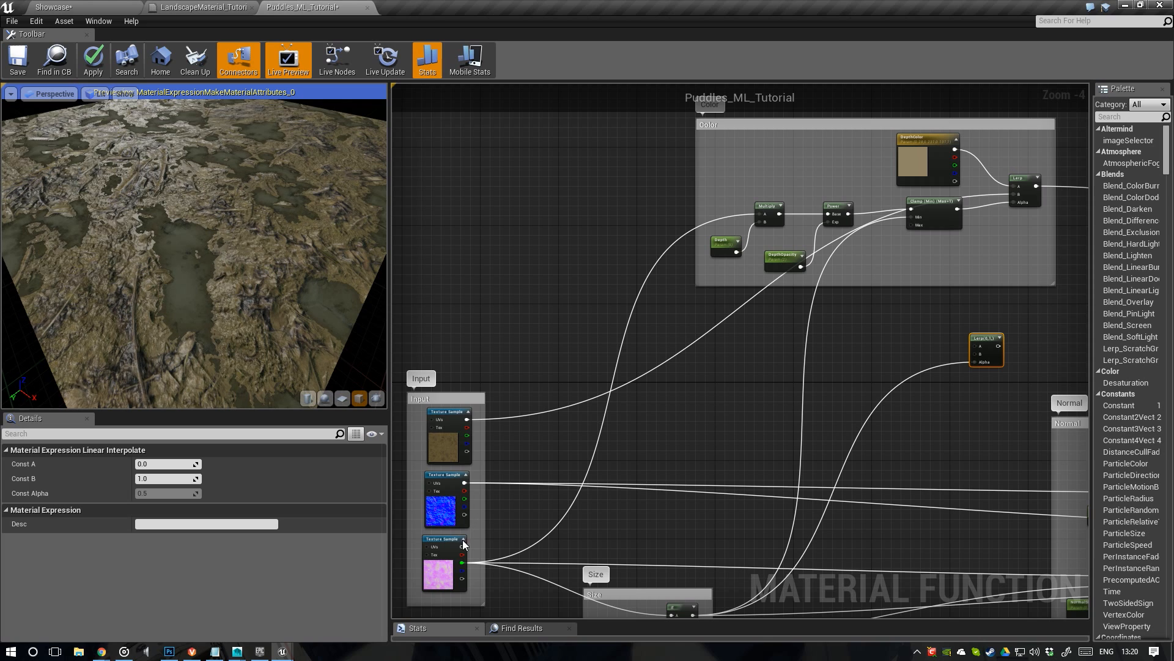
pyautogui.moveTo(462, 554); pyautogui.dragTo(1027, 330)
# Start previewing the new Lerp and examine how the puddle areas are masked on the plane
pyautogui.rightClick(1027, 331)
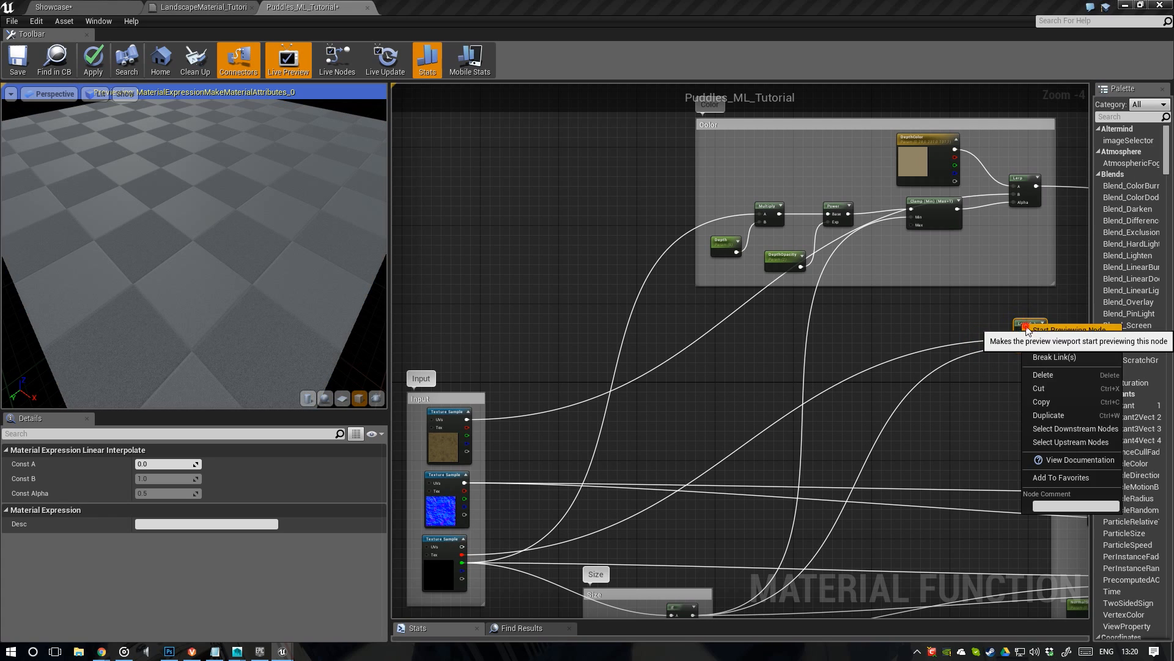
pyautogui.click(1028, 330)
pyautogui.moveTo(1028, 330); pyautogui.dragTo(723, 325, button='right')
pyautogui.scroll(1, 739, 324)
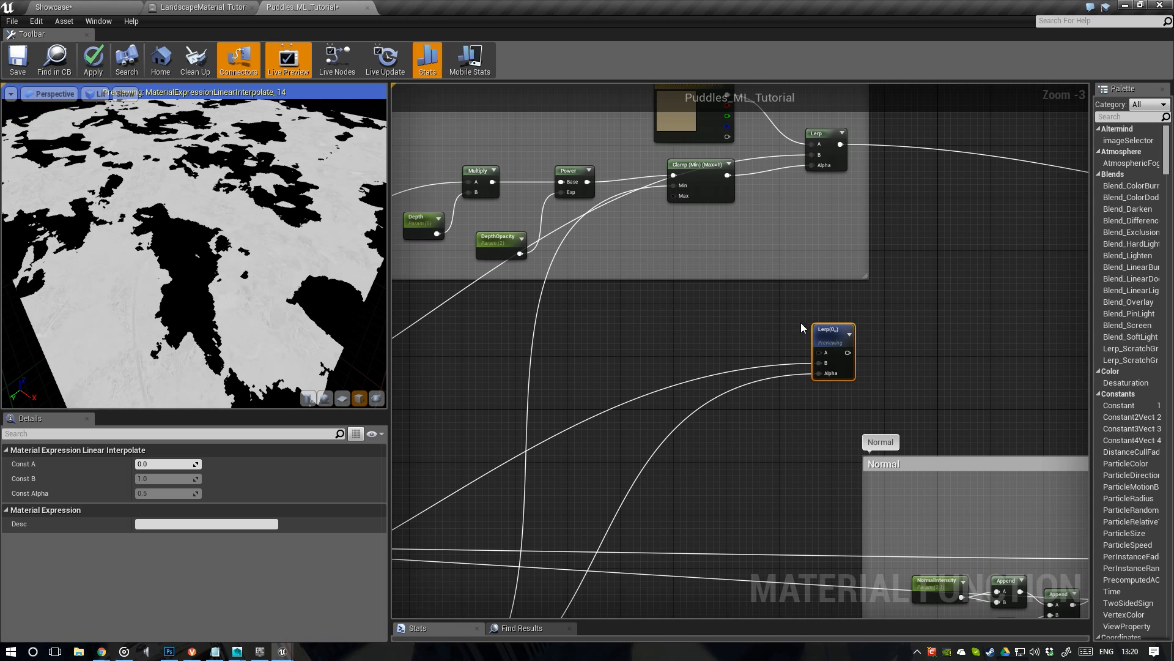
pyautogui.moveTo(801, 327); pyautogui.dragTo(734, 331, button='right')
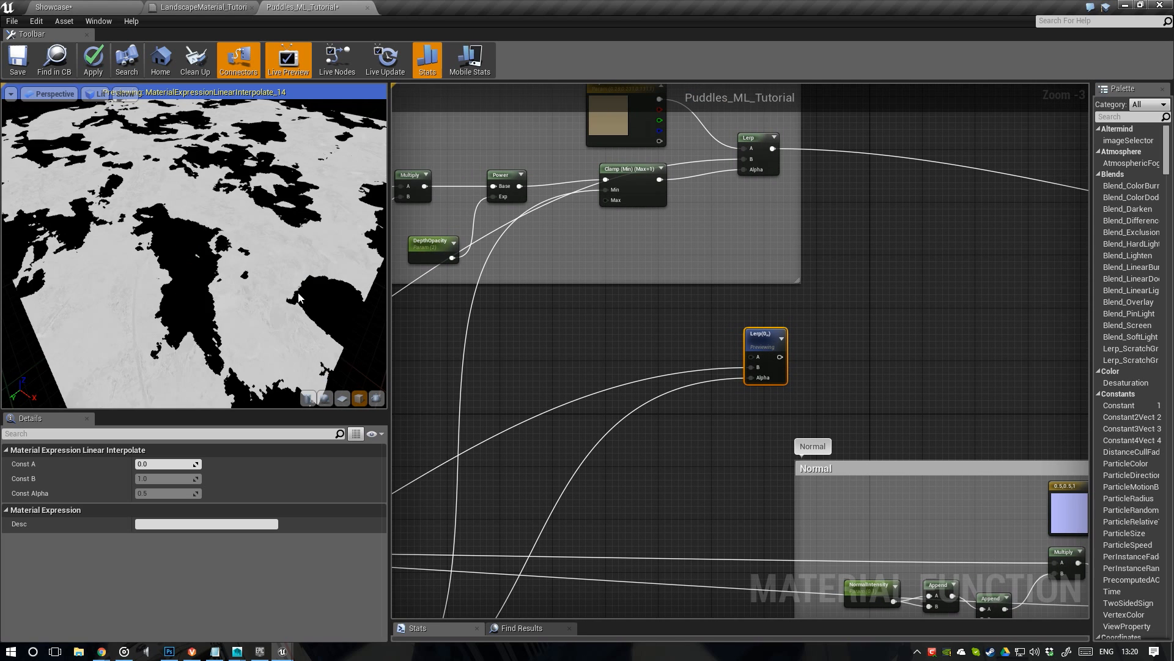
pyautogui.moveTo(299, 298); pyautogui.dragTo(81, 274)
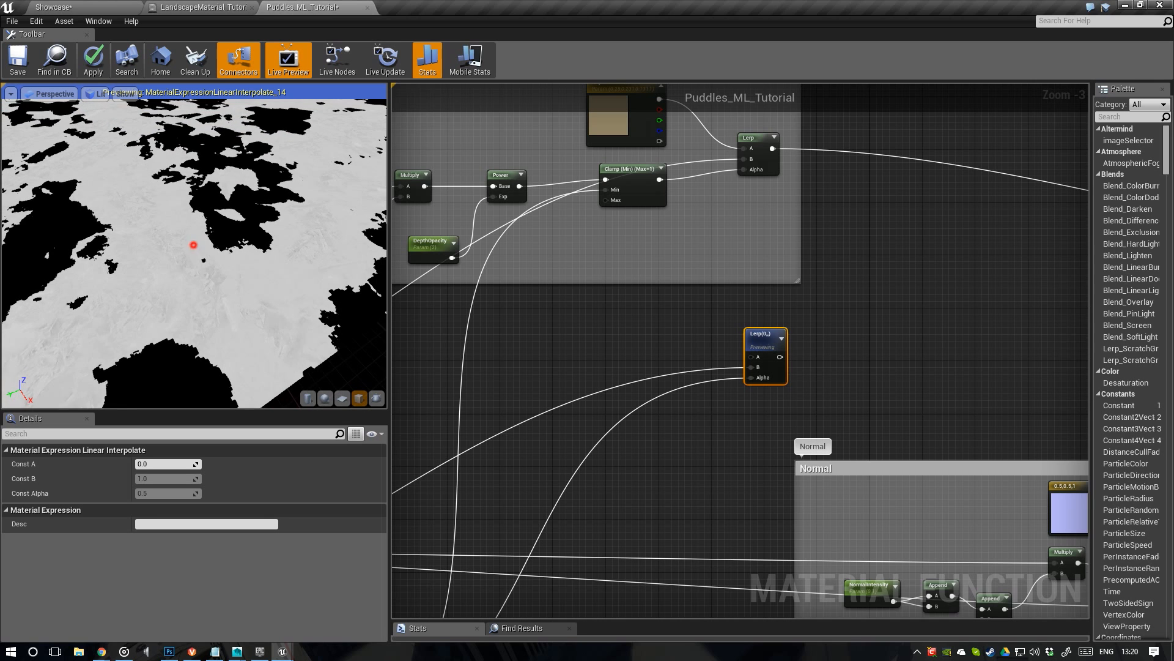
pyautogui.moveTo(193, 245); pyautogui.dragTo(153, 267)
pyautogui.moveTo(692, 316); pyautogui.dragTo(681, 306, button='right')
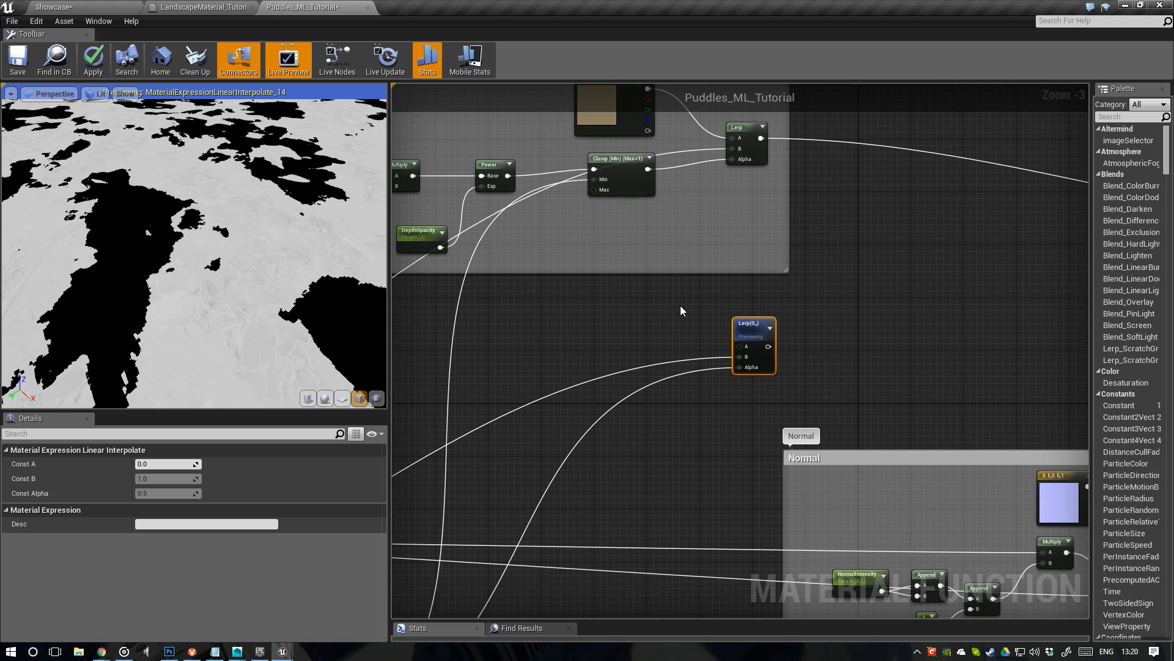
# Add a Constant node with value 0.05 beside the new Lerp and connect it to the Lerp's A input
pyautogui.scroll(1, 681, 306)
pyautogui.click(652, 347)
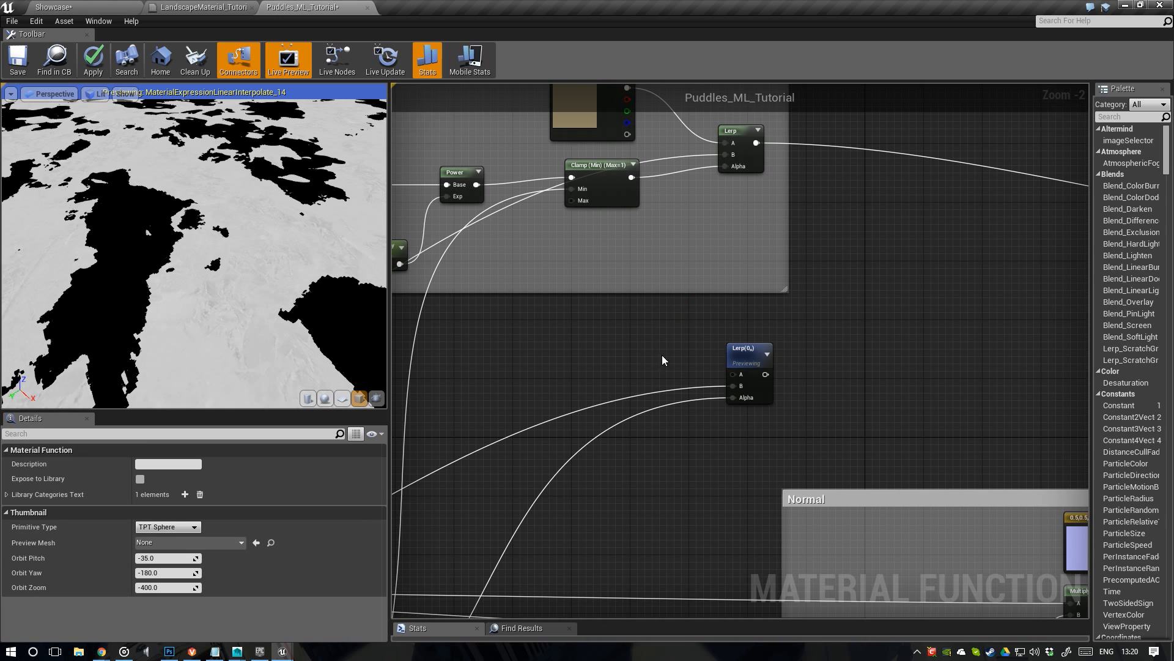
pyautogui.click(679, 360)
pyautogui.moveTo(685, 367)
pyautogui.mouseDown()
pyautogui.moveTo(732, 374)
pyautogui.moveTo(684, 357)
pyautogui.mouseUp()
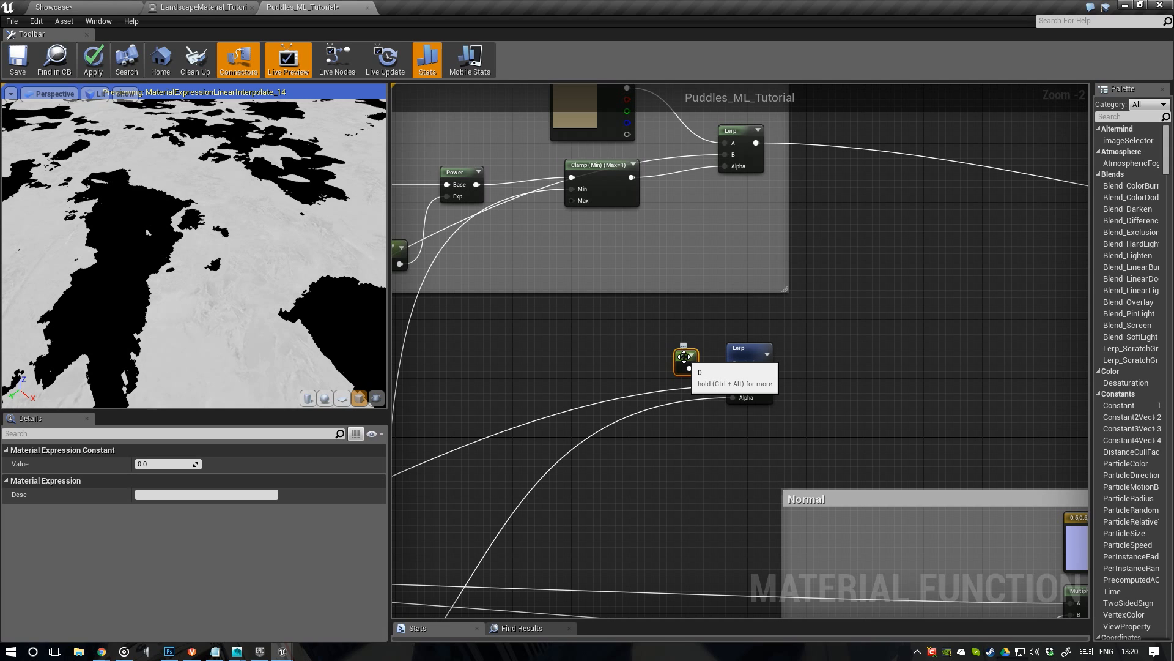
pyautogui.moveTo(795, 356); pyautogui.dragTo(759, 361, button='right')
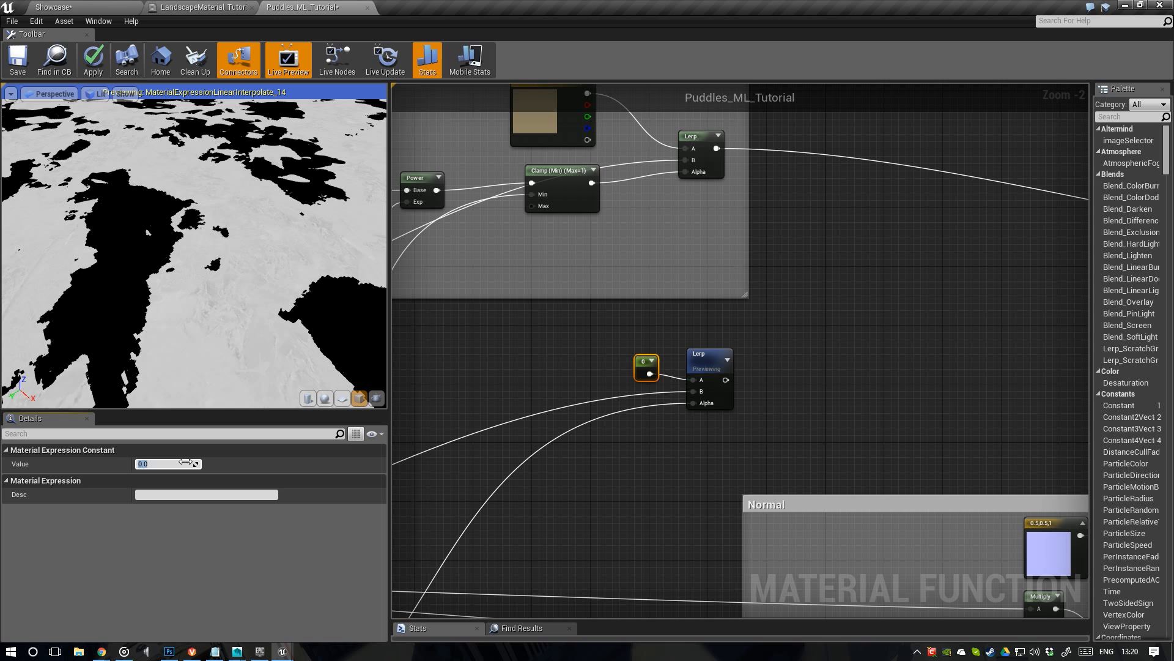
pyautogui.press('Return')
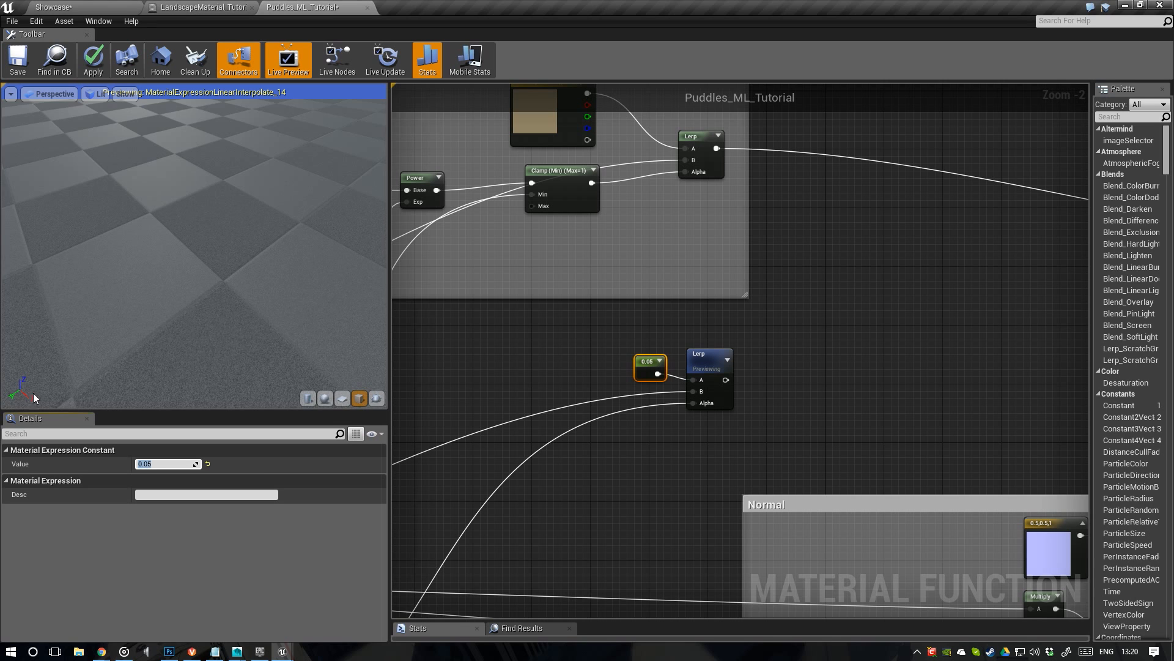
pyautogui.moveTo(153, 240)
pyautogui.mouseDown()
pyautogui.moveTo(252, 218)
pyautogui.moveTo(170, 225)
pyautogui.mouseUp()
# Connect the new Lerp's output to Roughness on MakeMaterialAttributes and start previewing that node
pyautogui.moveTo(647, 343); pyautogui.dragTo(555, 329, button='right')
pyautogui.scroll(-1, 750, 351)
pyautogui.moveTo(749, 350); pyautogui.dragTo(542, 337, button='right')
pyautogui.scroll(-1, 614, 347)
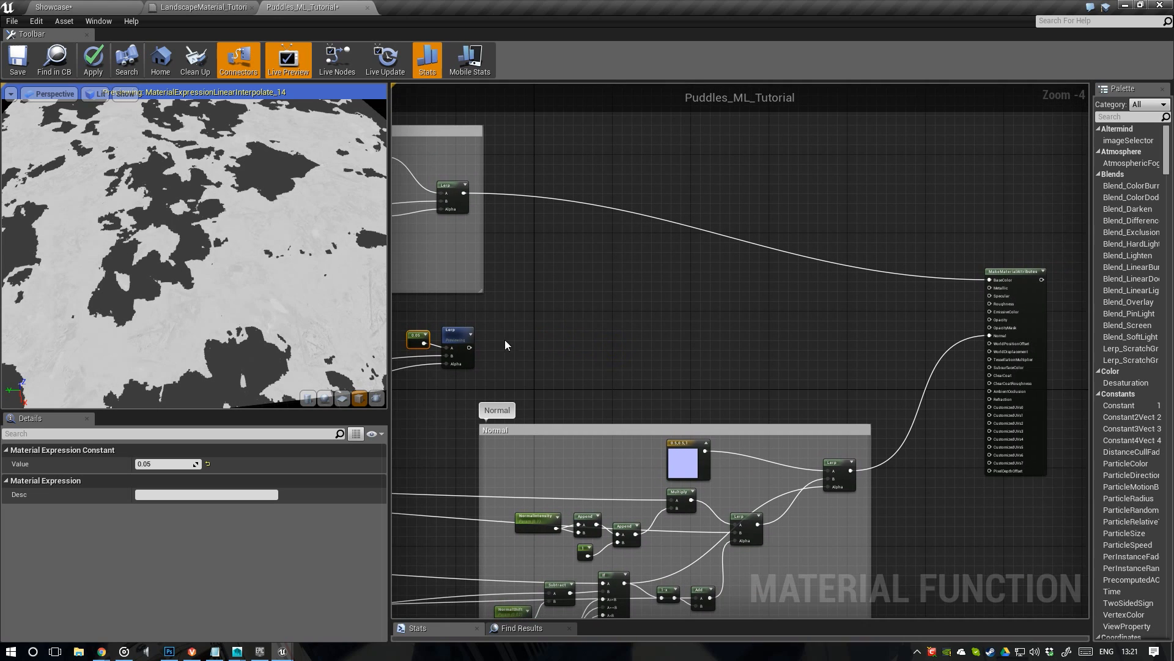
pyautogui.moveTo(469, 348); pyautogui.dragTo(1011, 299)
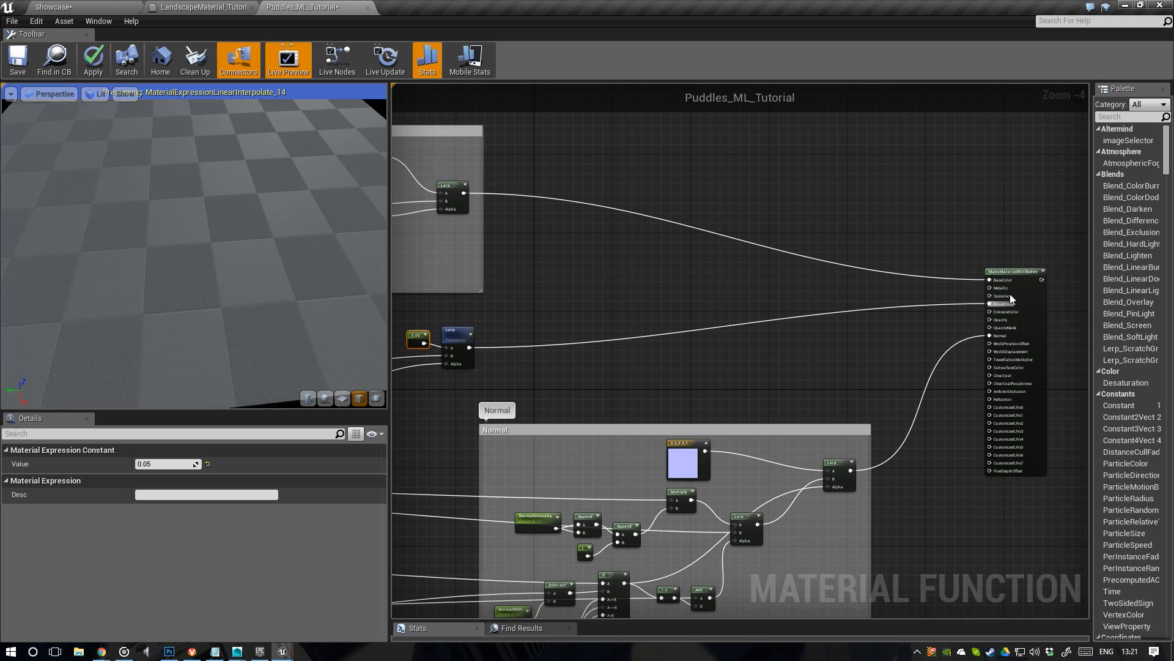
pyautogui.click(1013, 292)
pyautogui.rightClick(1015, 276)
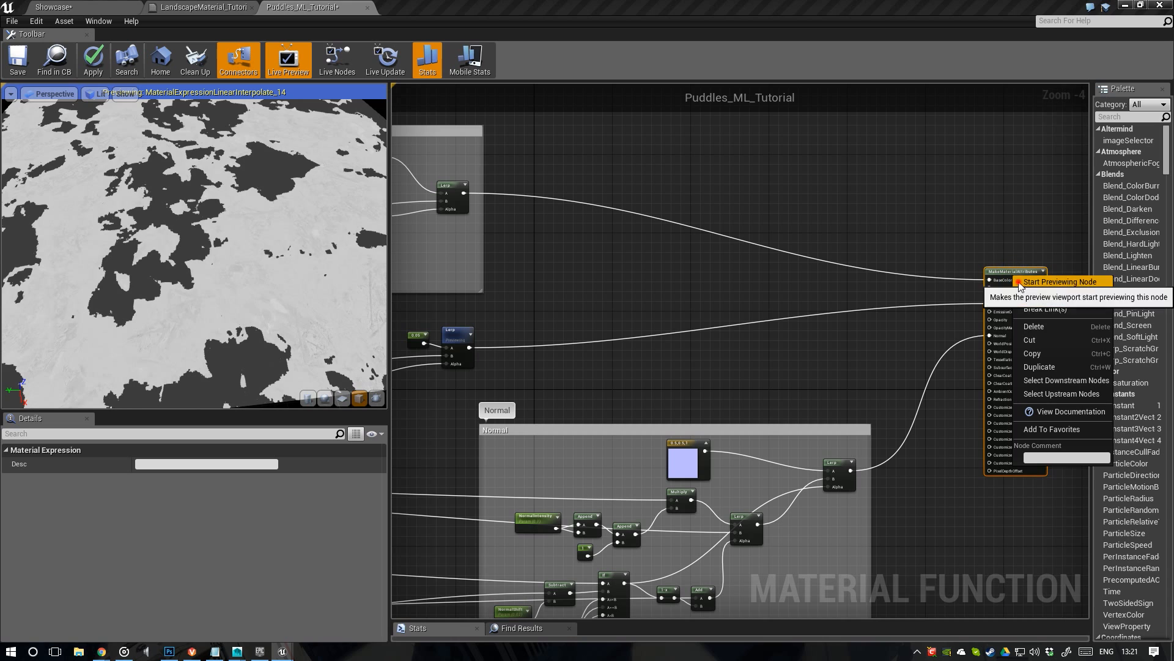
pyautogui.click(1052, 282)
# Examine the puddles' shine and depth in the material preview from several angles and distances
pyautogui.moveTo(194, 245); pyautogui.dragTo(142, 231)
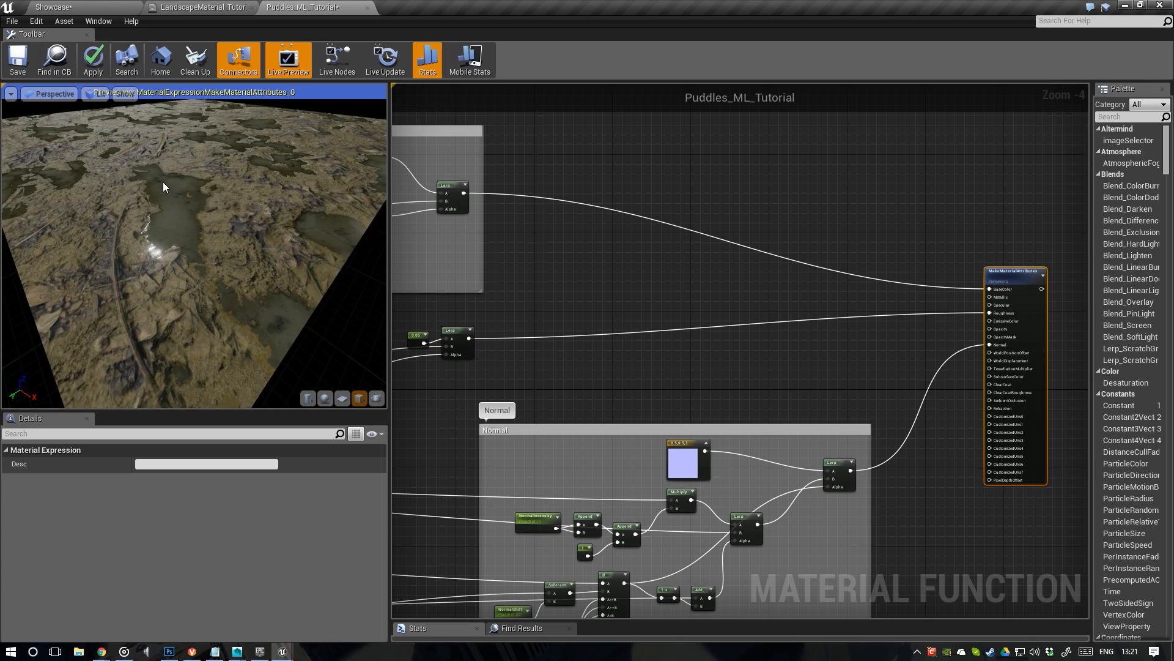
pyautogui.moveTo(163, 181); pyautogui.dragTo(342, 265)
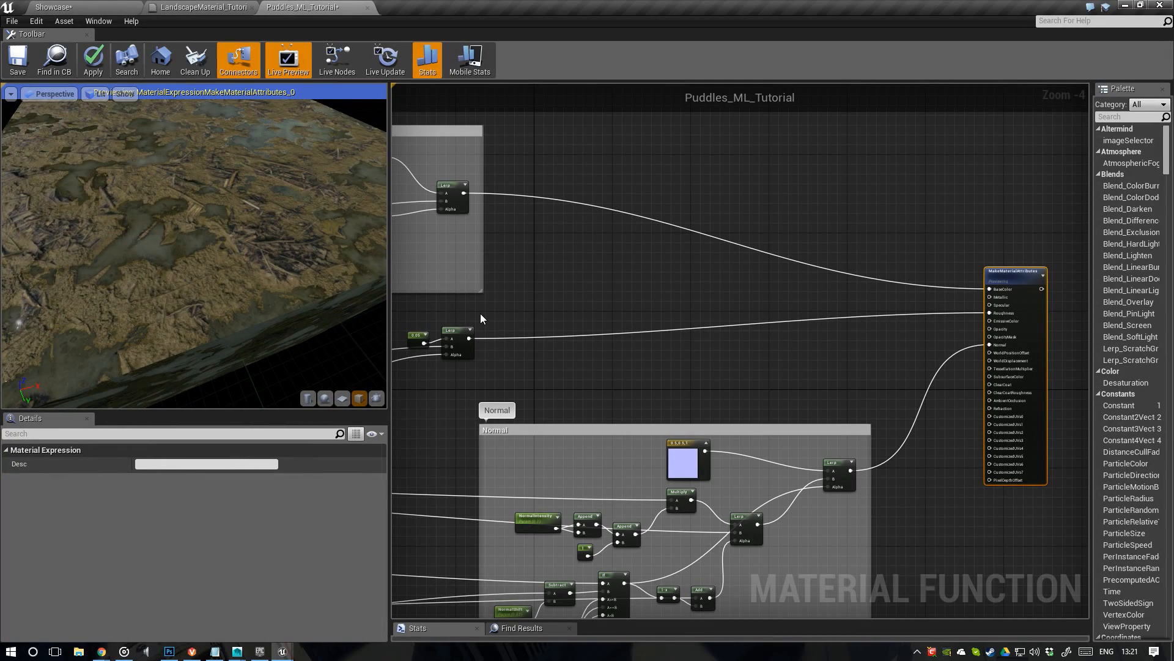
pyautogui.moveTo(123, 237); pyautogui.dragTo(144, 249)
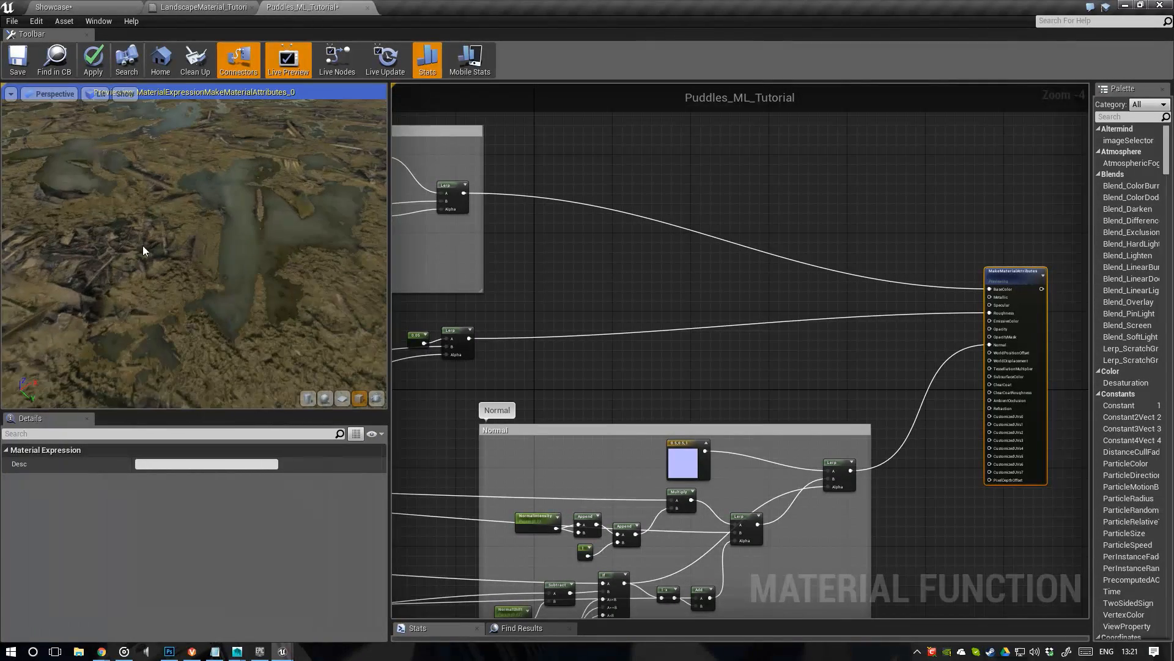
pyautogui.scroll(-5, 206, 292)
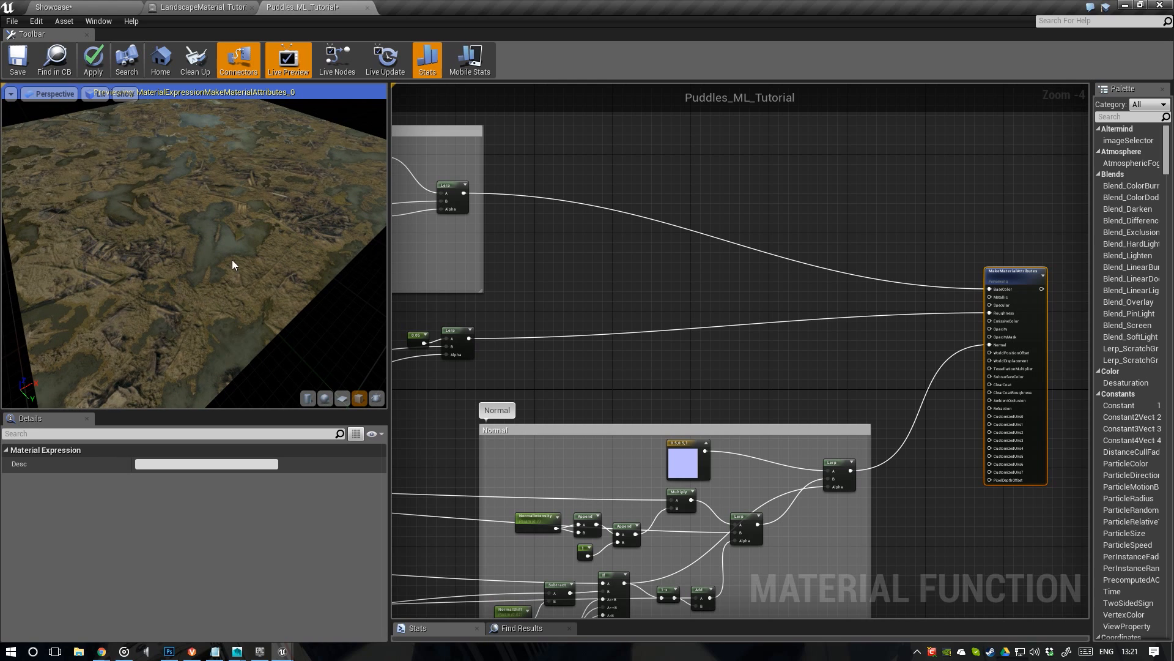
pyautogui.scroll(5, 239, 262)
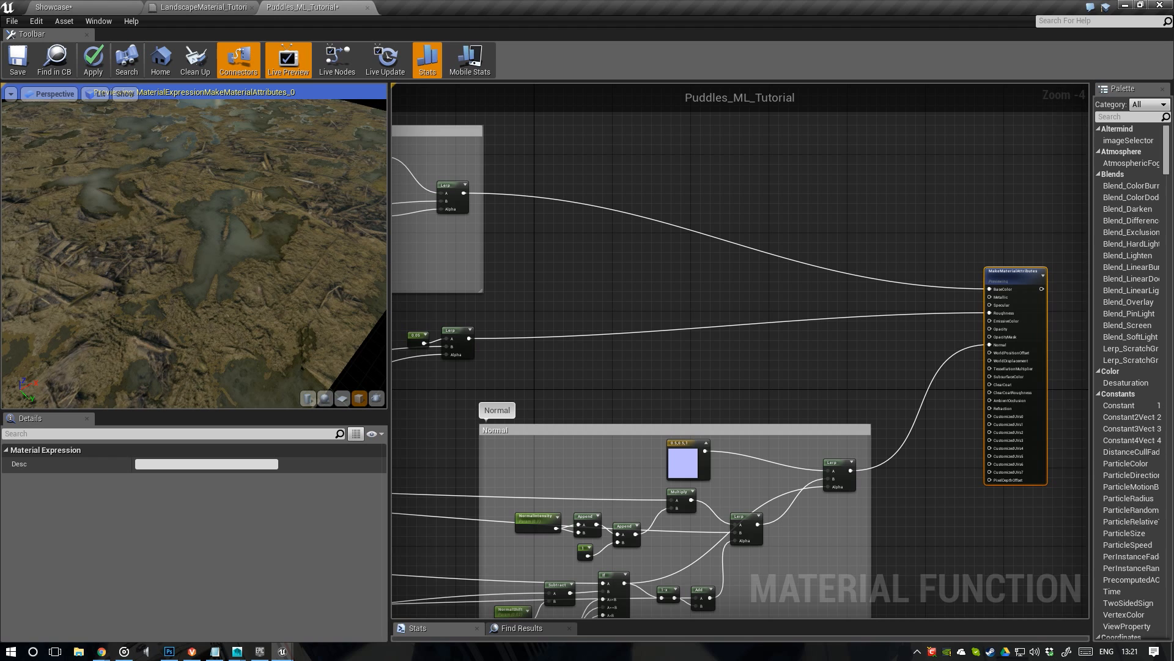
pyautogui.scroll(3, 186, 259)
pyautogui.moveTo(196, 230)
pyautogui.mouseDown()
pyautogui.moveTo(214, 221)
pyautogui.moveTo(205, 243)
pyautogui.mouseUp()
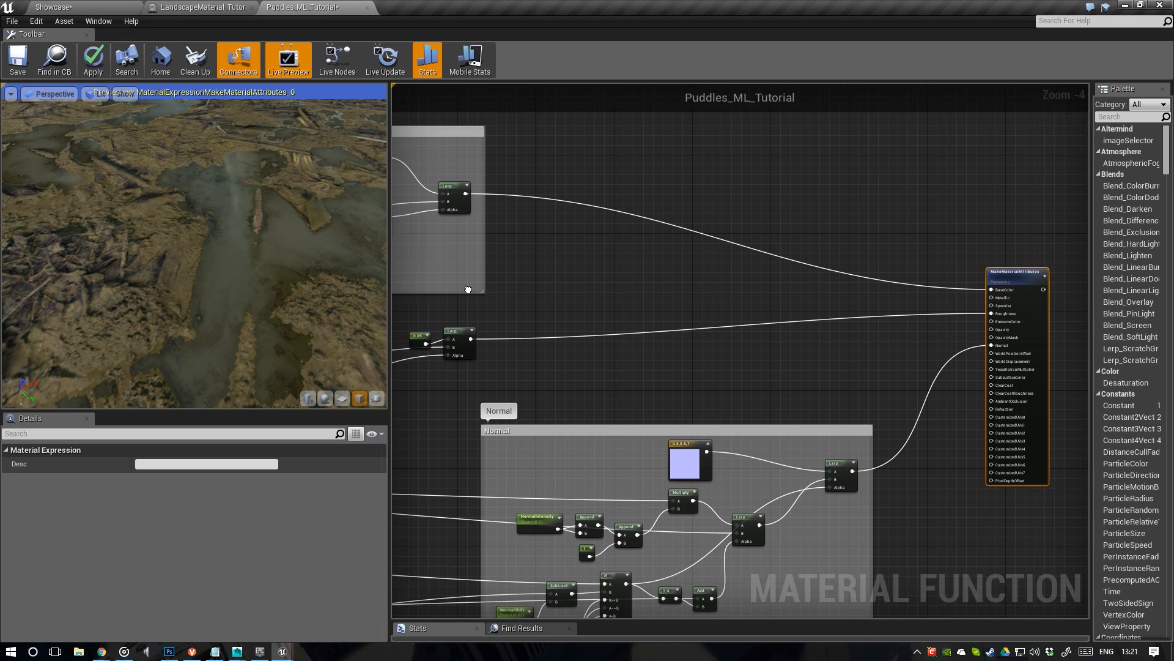
# Add another Lerp beyond the roughness Lerp and connect the Size If node's output to its Alpha
pyautogui.scroll(-2, 651, 296)
pyautogui.scroll(3, 634, 308)
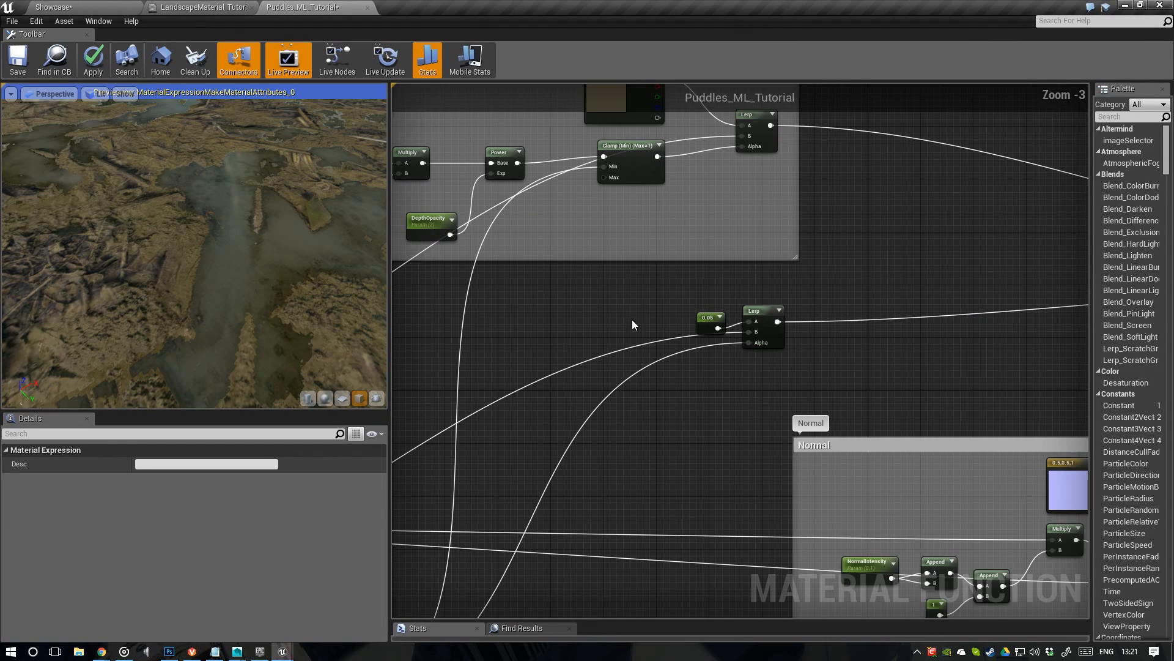
pyautogui.moveTo(621, 344); pyautogui.dragTo(166, 355, button='right')
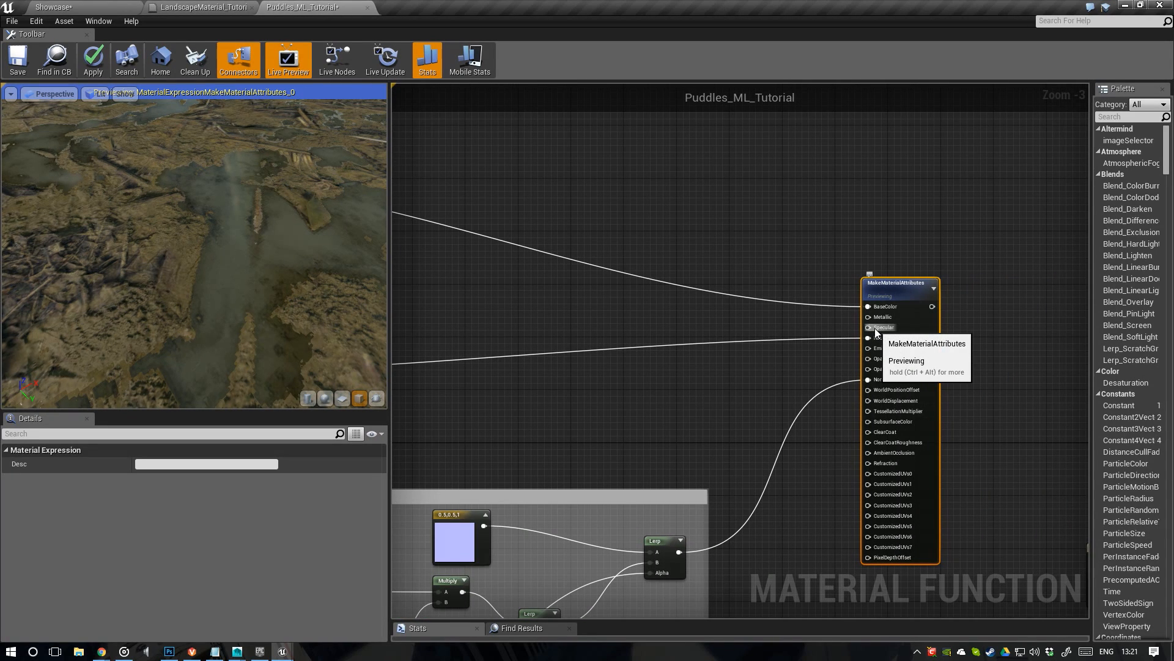
pyautogui.scroll(-2, 682, 354)
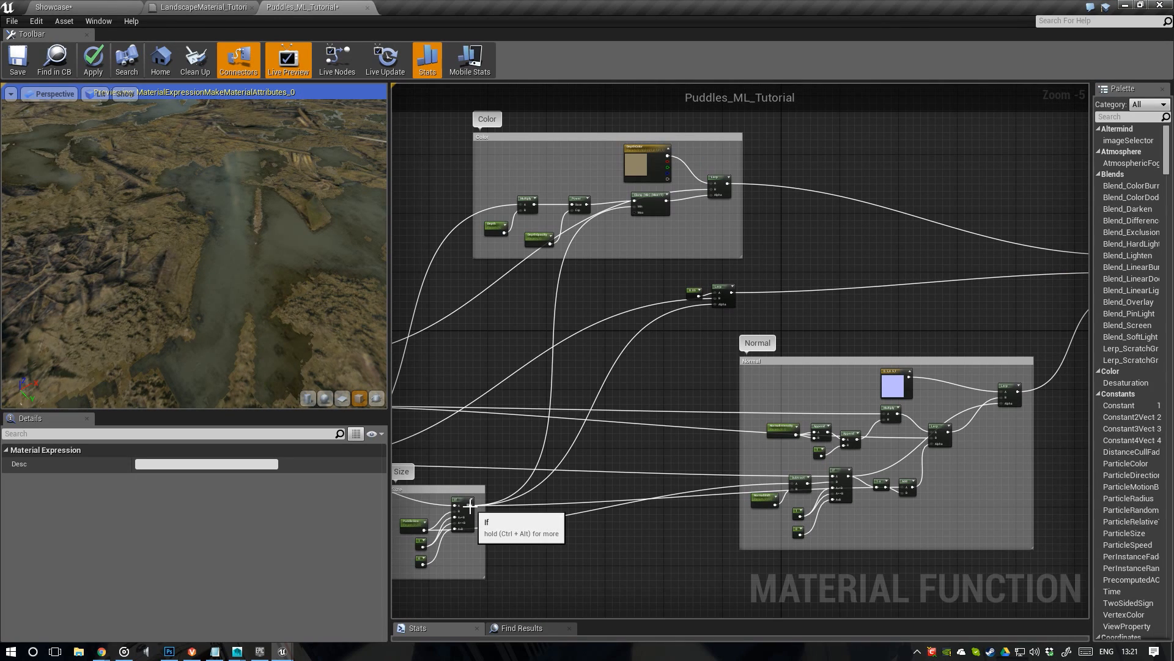
pyautogui.moveTo(470, 505); pyautogui.dragTo(821, 273)
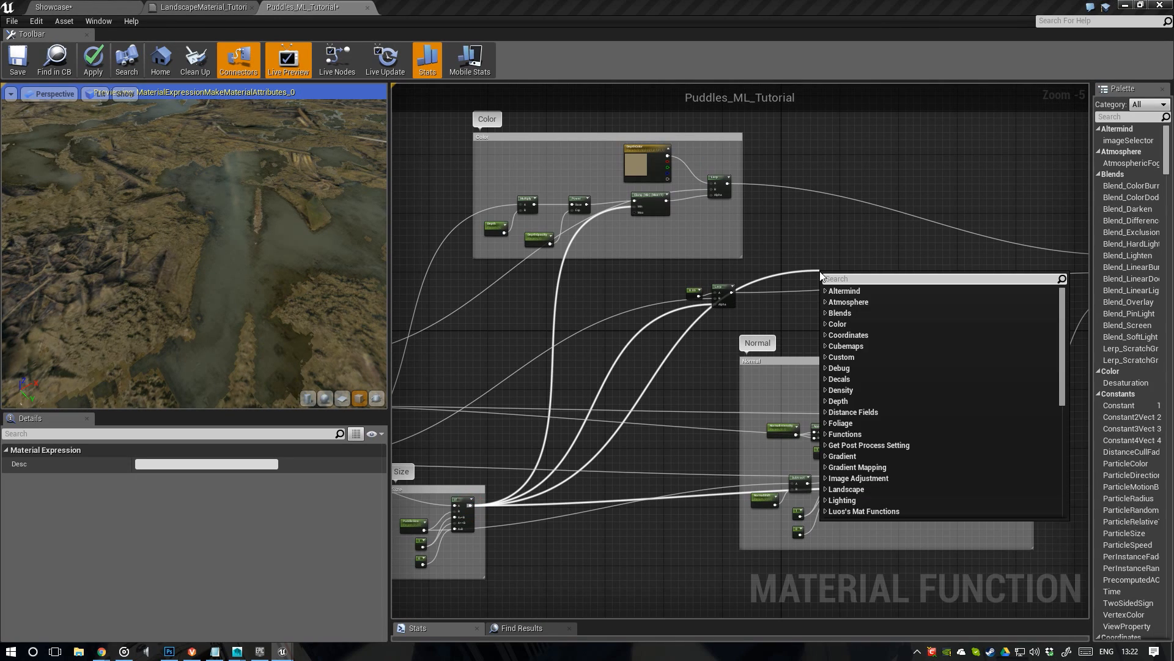
pyautogui.write('lerp')
pyautogui.press('Return')
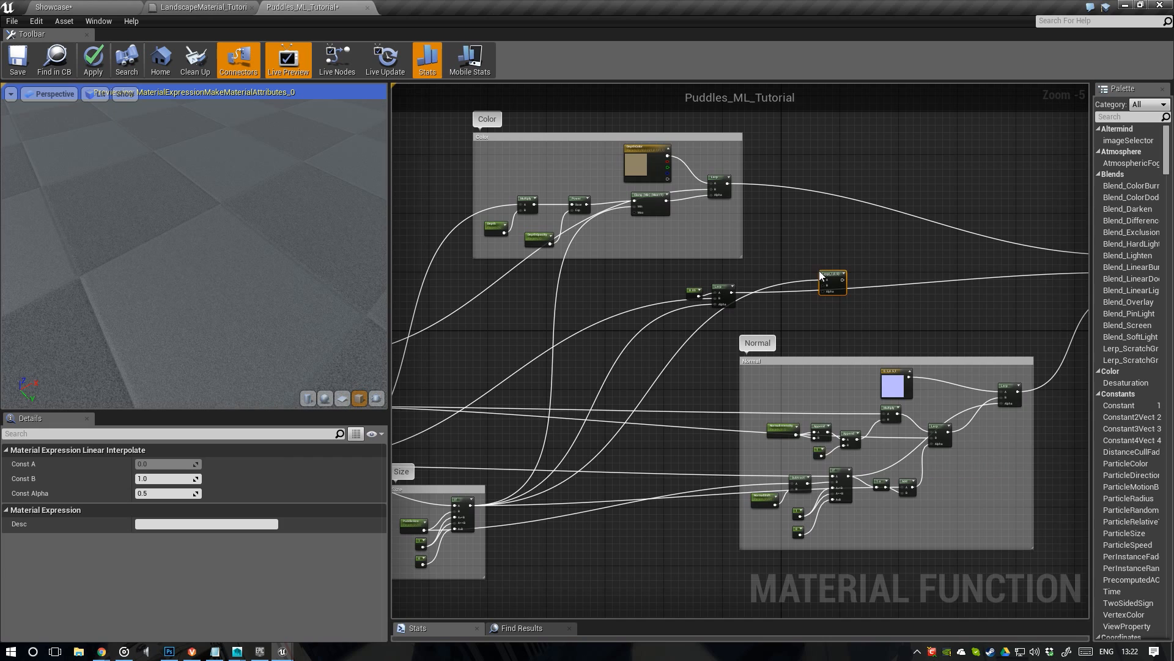
pyautogui.scroll(2, 820, 270)
pyautogui.moveTo(772, 333)
pyautogui.mouseDown()
pyautogui.moveTo(776, 285)
pyautogui.moveTo(776, 314)
pyautogui.mouseUp()
# Examine the graph connections from the Size comment and the two loose Lerps back to the Input texture samples
pyautogui.moveTo(681, 397); pyautogui.dragTo(950, 160, button='right')
pyautogui.scroll(-1, 588, 367)
pyautogui.moveTo(424, 458); pyautogui.dragTo(536, 433, button='right')
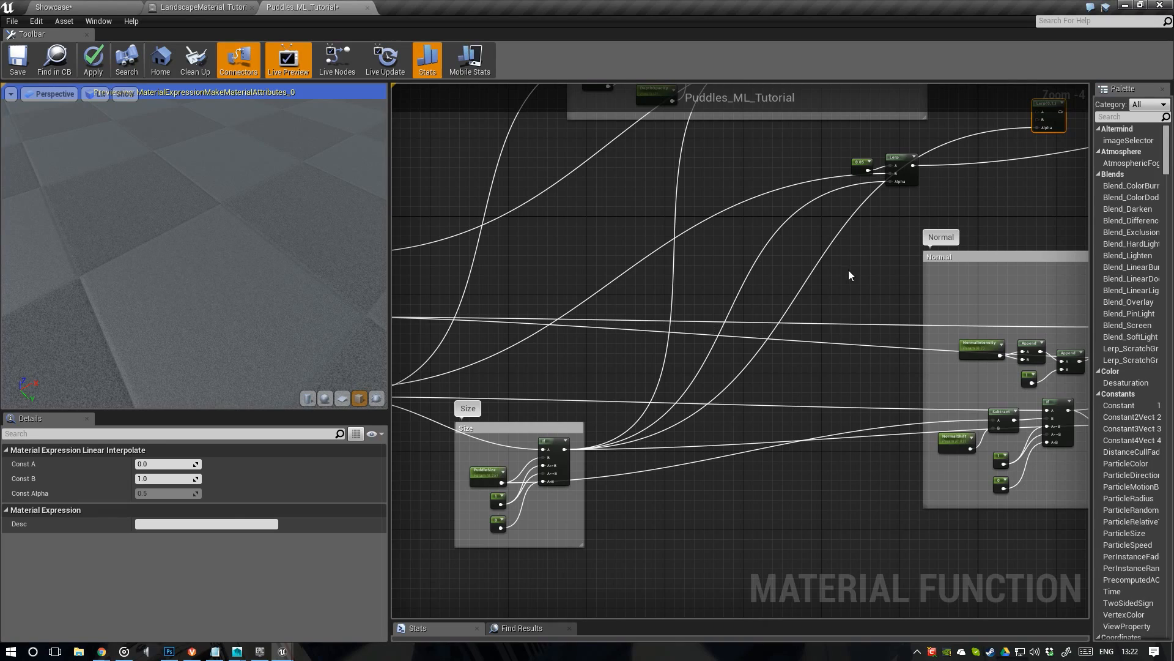
pyautogui.moveTo(849, 270); pyautogui.dragTo(603, 445, button='right')
pyautogui.scroll(2, 754, 331)
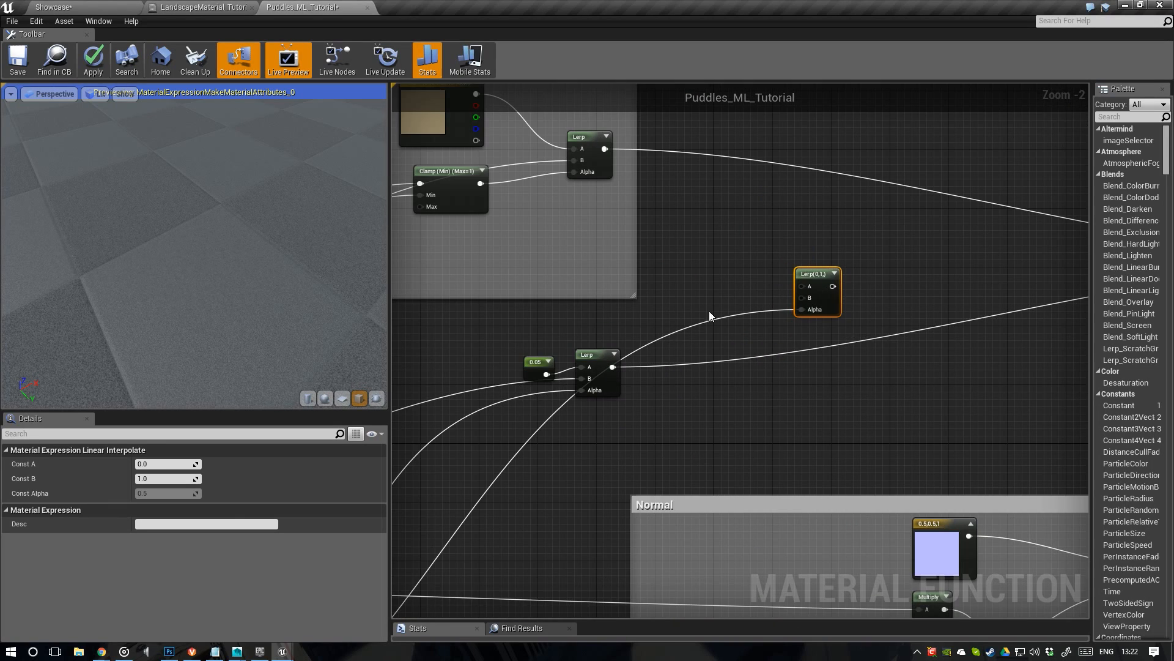
pyautogui.moveTo(709, 311); pyautogui.dragTo(928, 291, button='right')
pyautogui.scroll(-2, 927, 291)
pyautogui.moveTo(549, 352); pyautogui.dragTo(734, 316, button='right')
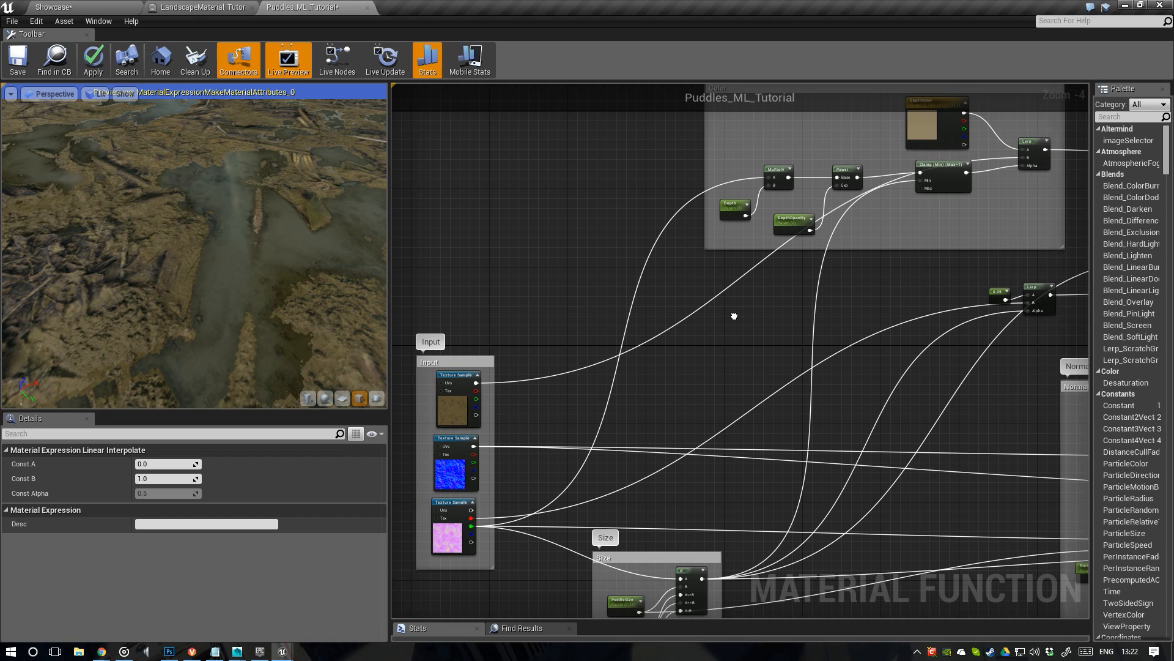
pyautogui.moveTo(734, 316)
pyautogui.mouseDown(button='right')
pyautogui.moveTo(726, 307)
pyautogui.moveTo(691, 338)
pyautogui.moveTo(755, 318)
pyautogui.mouseUp(button='right')
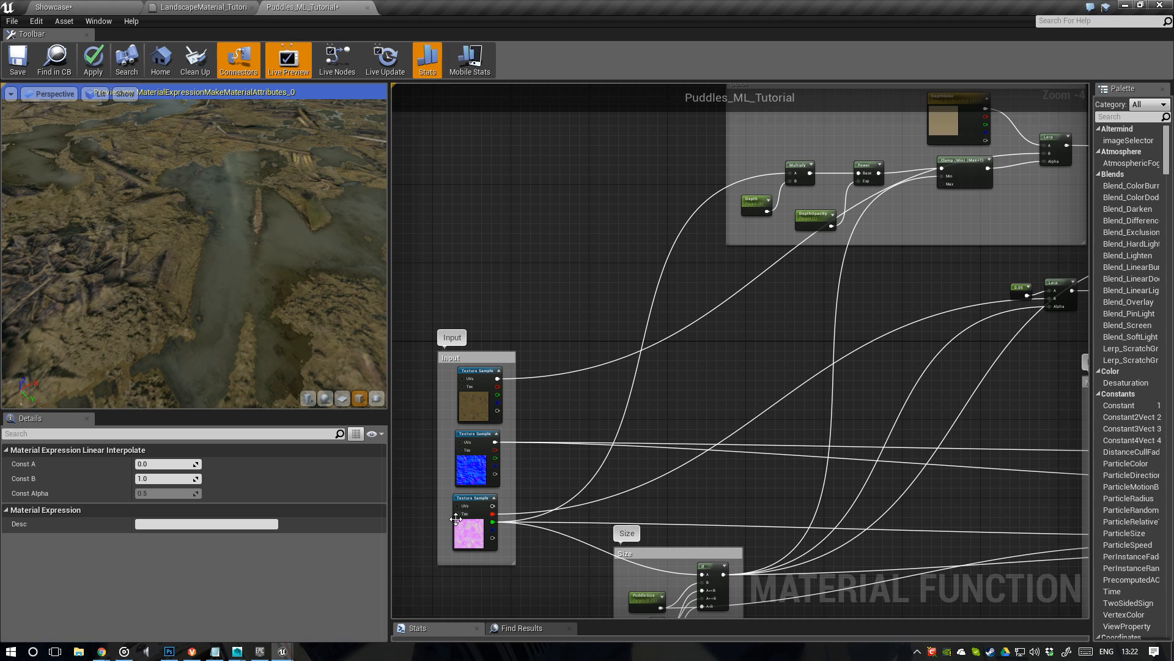
pyautogui.moveTo(647, 397); pyautogui.dragTo(555, 418, button='right')
pyautogui.moveTo(412, 362); pyautogui.dragTo(504, 371, button='right')
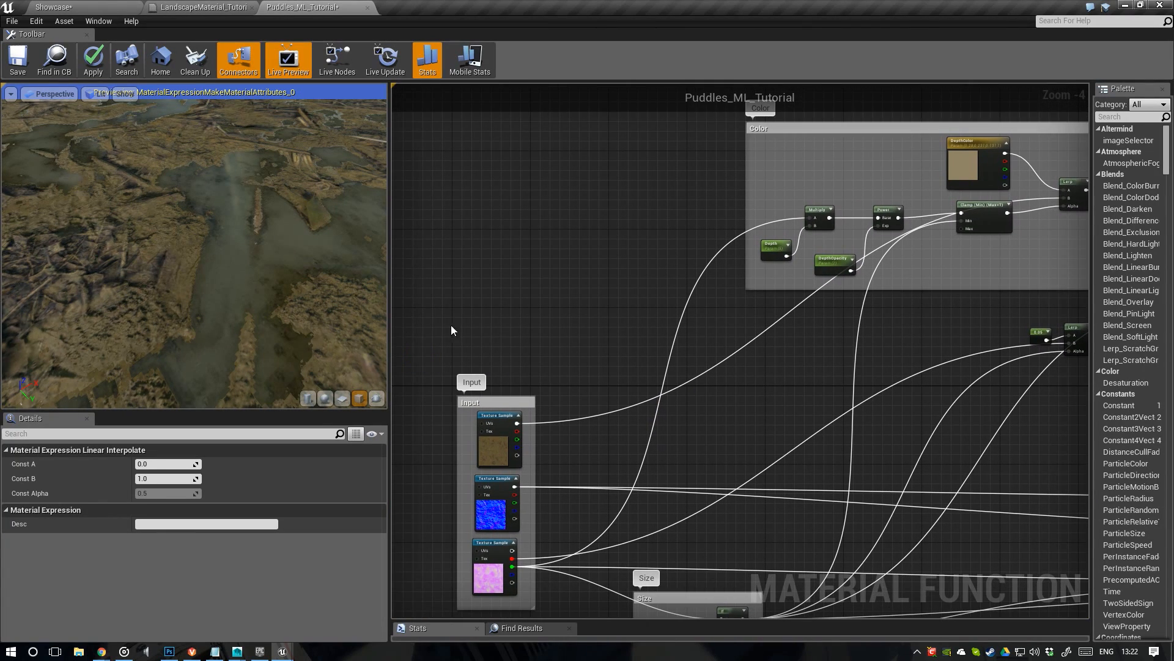
# Add a MakeMaterialAttributes node beside the Input comment and connect its output to a new BreakMaterialAttributes node
pyautogui.moveTo(610, 340); pyautogui.dragTo(704, 338, button='right')
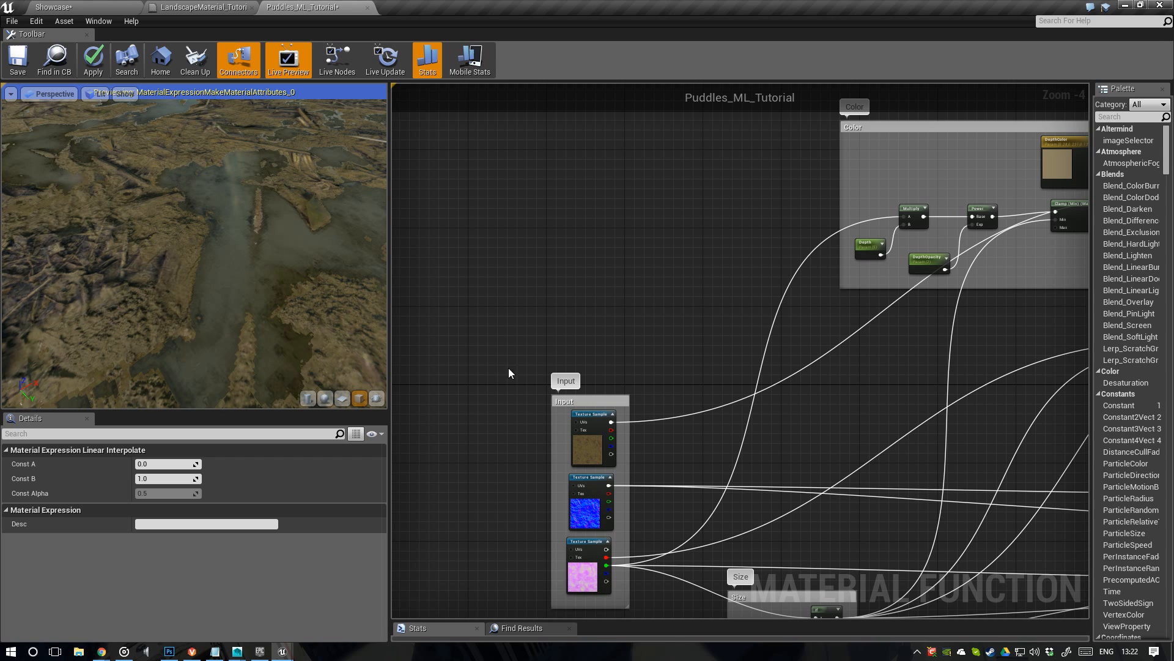
pyautogui.rightClick(444, 348)
pyautogui.write('make')
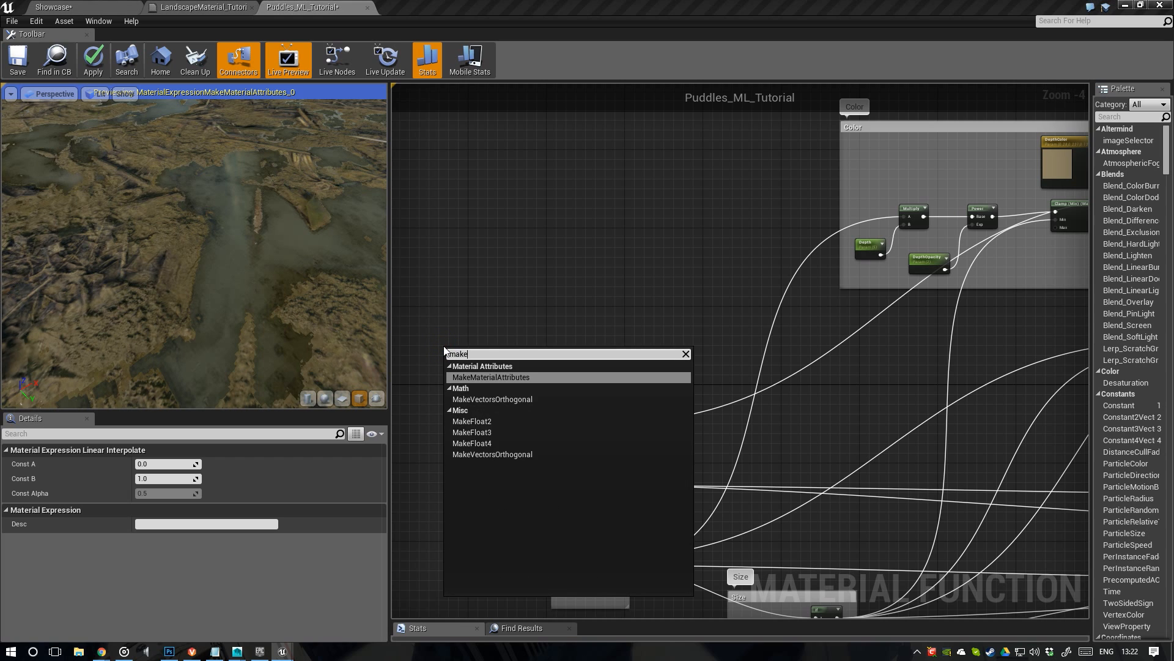
pyautogui.press('Return')
pyautogui.moveTo(474, 349); pyautogui.dragTo(505, 328)
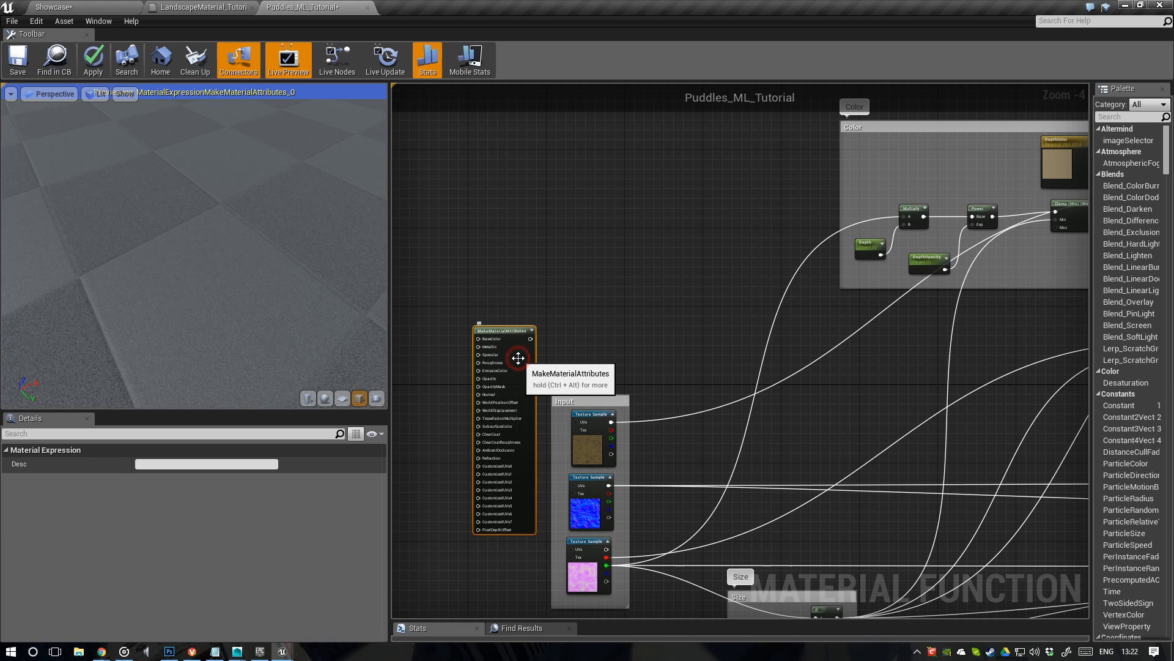
pyautogui.moveTo(519, 348); pyautogui.dragTo(471, 333)
pyautogui.write('break')
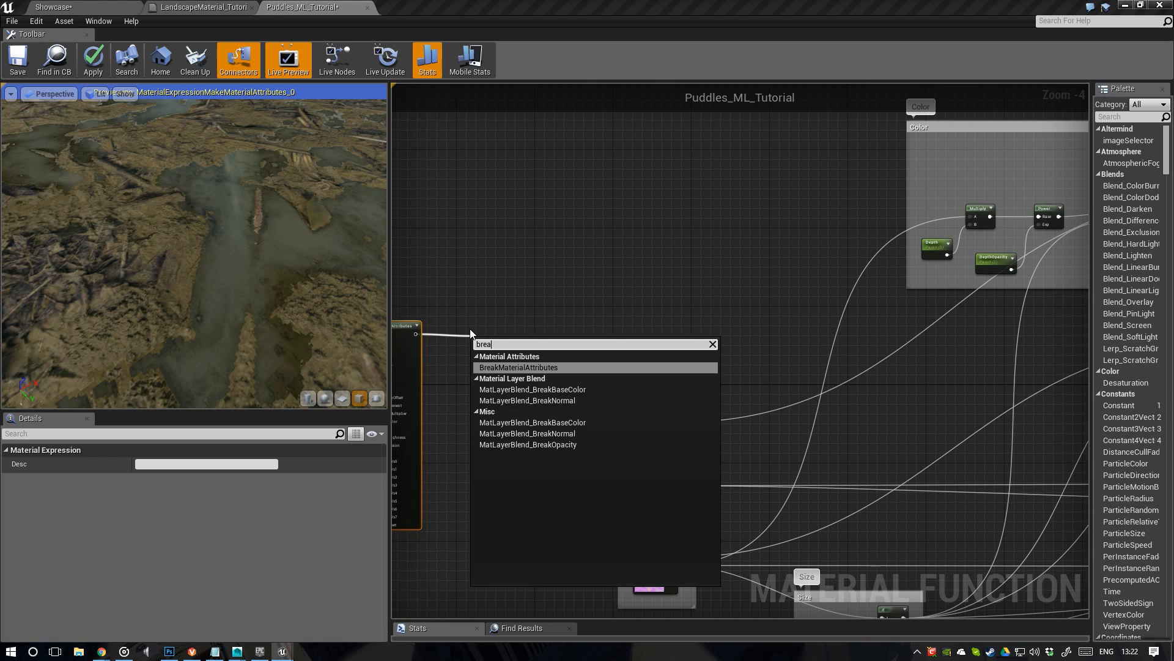
pyautogui.press('Return')
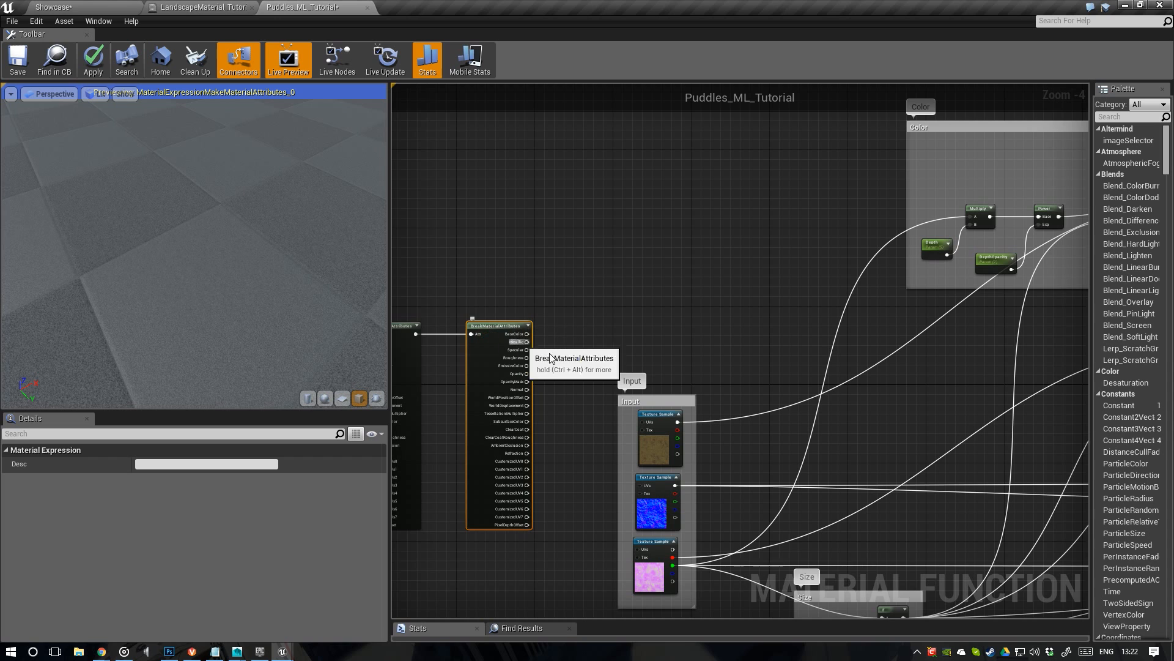
# Connect the BreakMaterialAttributes node's Specular output to the loose Lerp's B input and add a Constant beside that Lerp
pyautogui.scroll(1, 511, 356)
pyautogui.moveTo(511, 360); pyautogui.dragTo(494, 362, button='right')
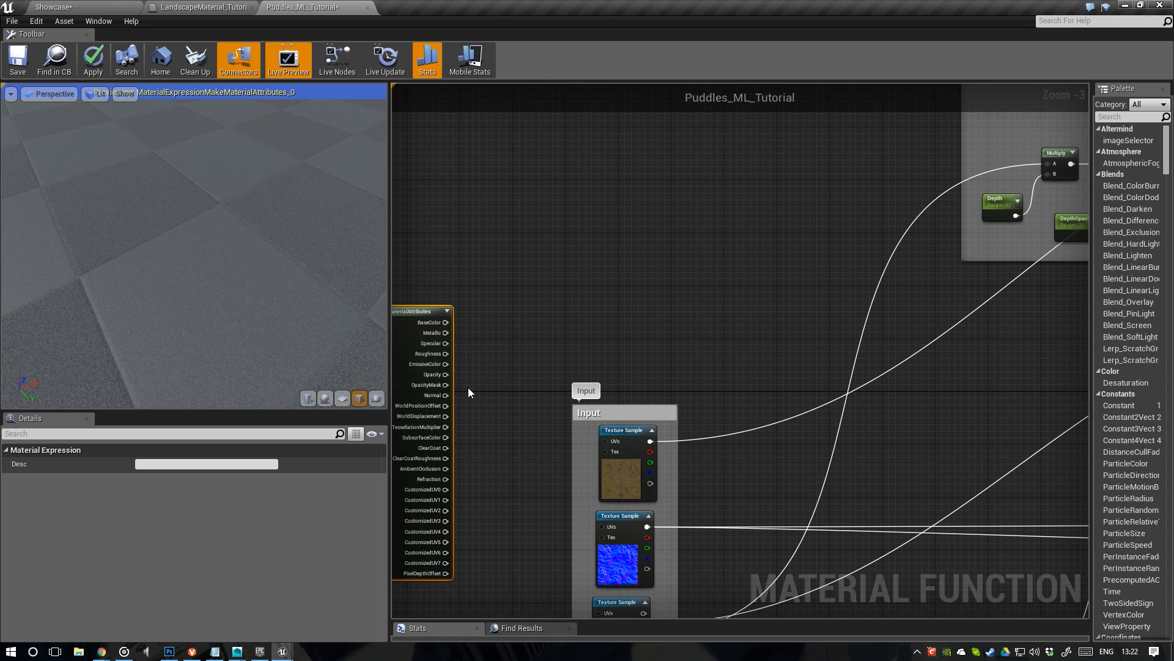
pyautogui.moveTo(446, 343); pyautogui.dragTo(681, 260)
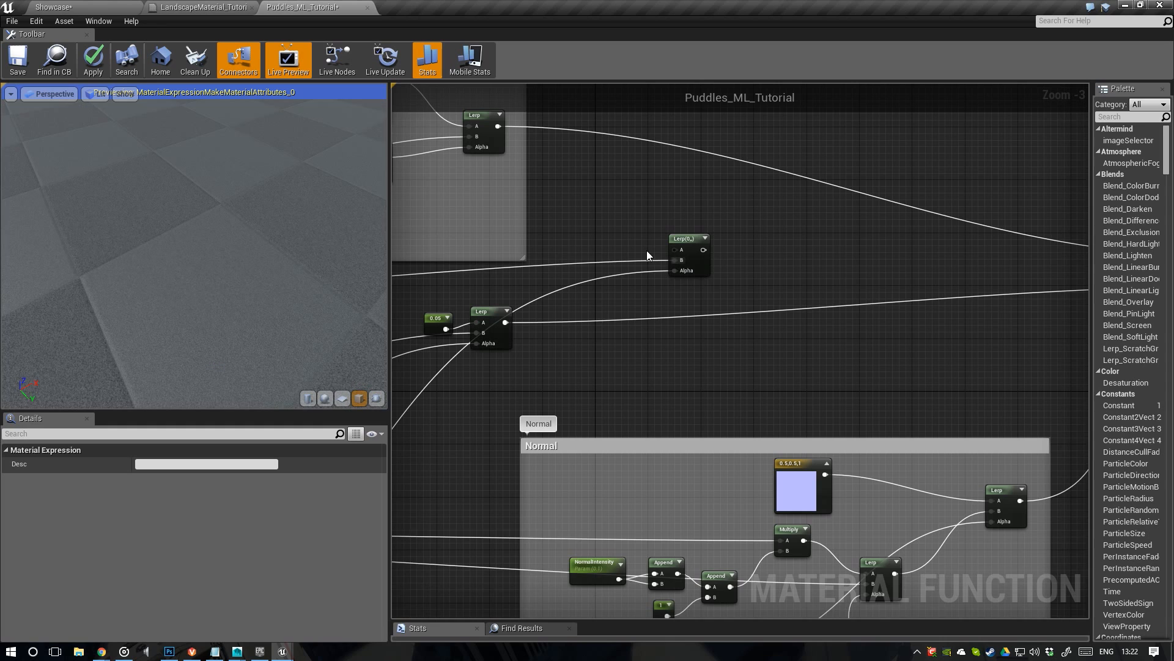
pyautogui.scroll(2, 673, 287)
pyautogui.click(675, 297)
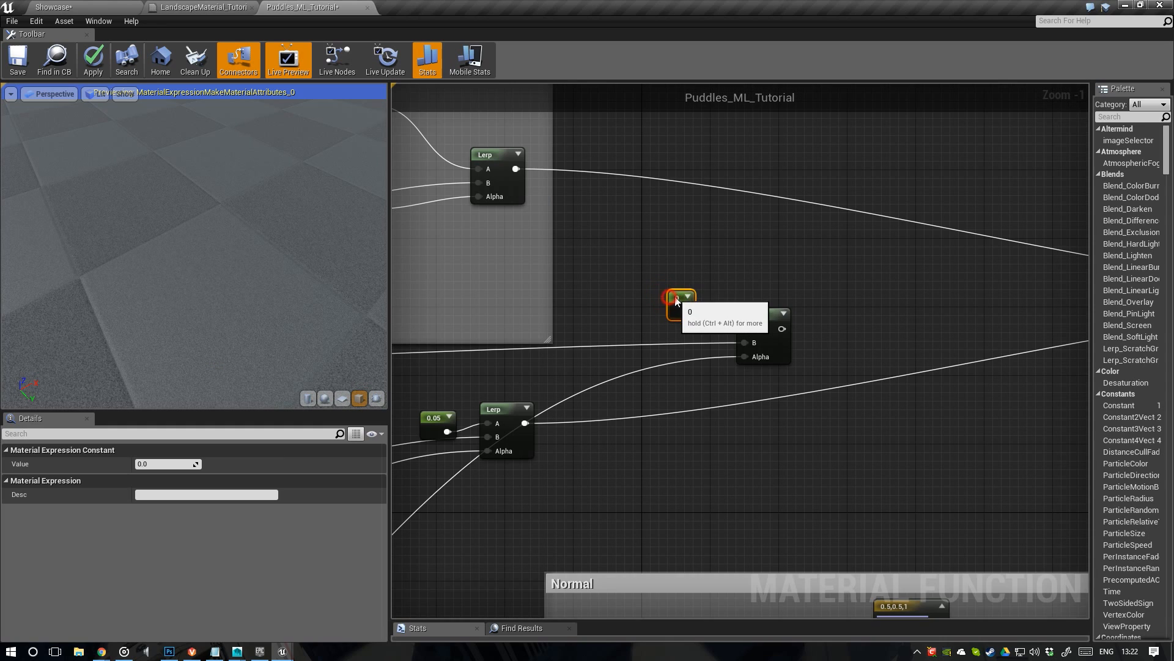
# Add a Constant with value 0.5 and connect it to the Specular input of the MakeMaterialAttributes node feeding BreakMaterialAttributes
pyautogui.scroll(-3, 756, 315)
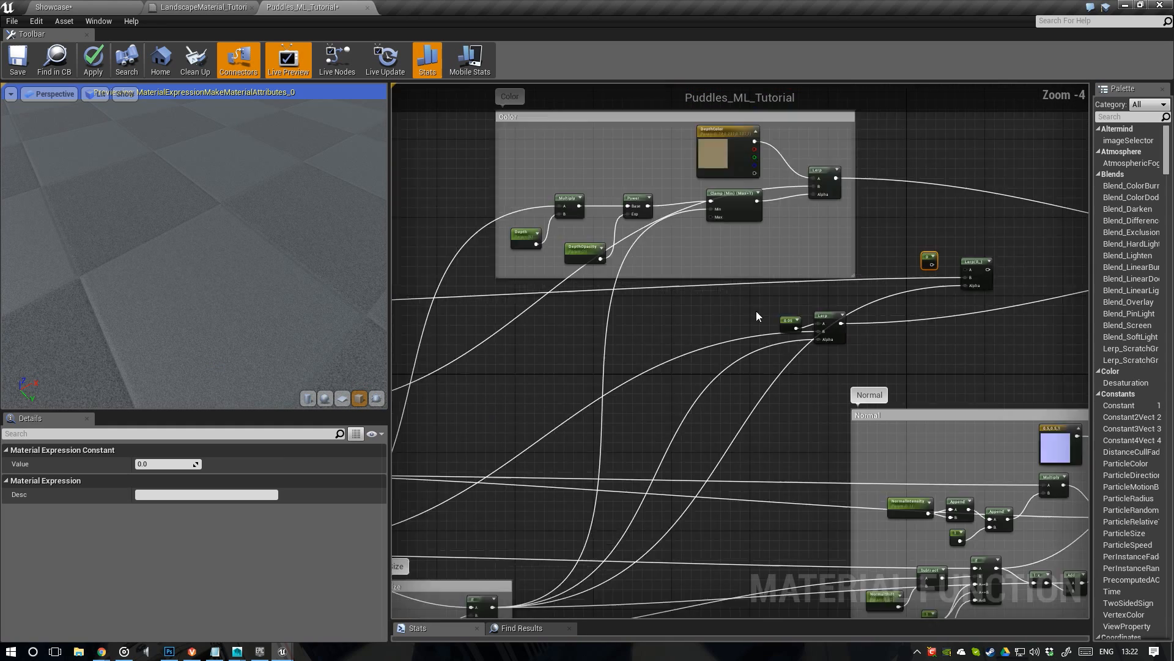
pyautogui.scroll(-1, 756, 317)
pyautogui.moveTo(423, 358); pyautogui.dragTo(787, 304, button='right')
pyautogui.moveTo(517, 288); pyautogui.dragTo(625, 330, button='right')
pyautogui.scroll(4, 618, 326)
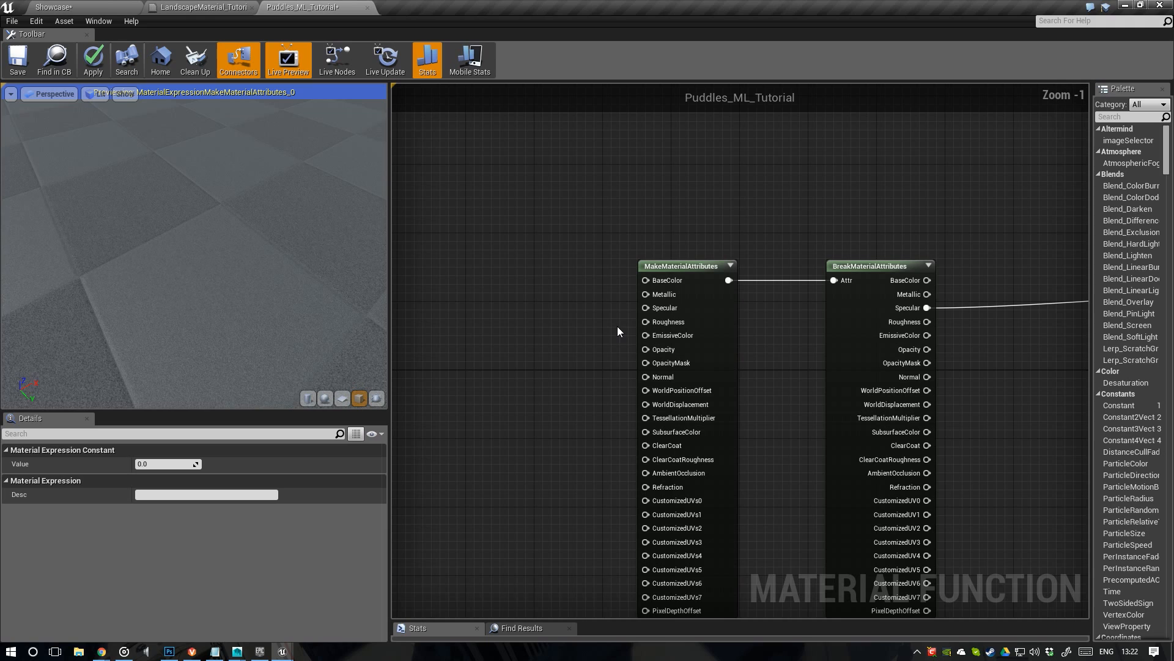
pyautogui.click(583, 308)
pyautogui.moveTo(609, 318); pyautogui.dragTo(646, 307)
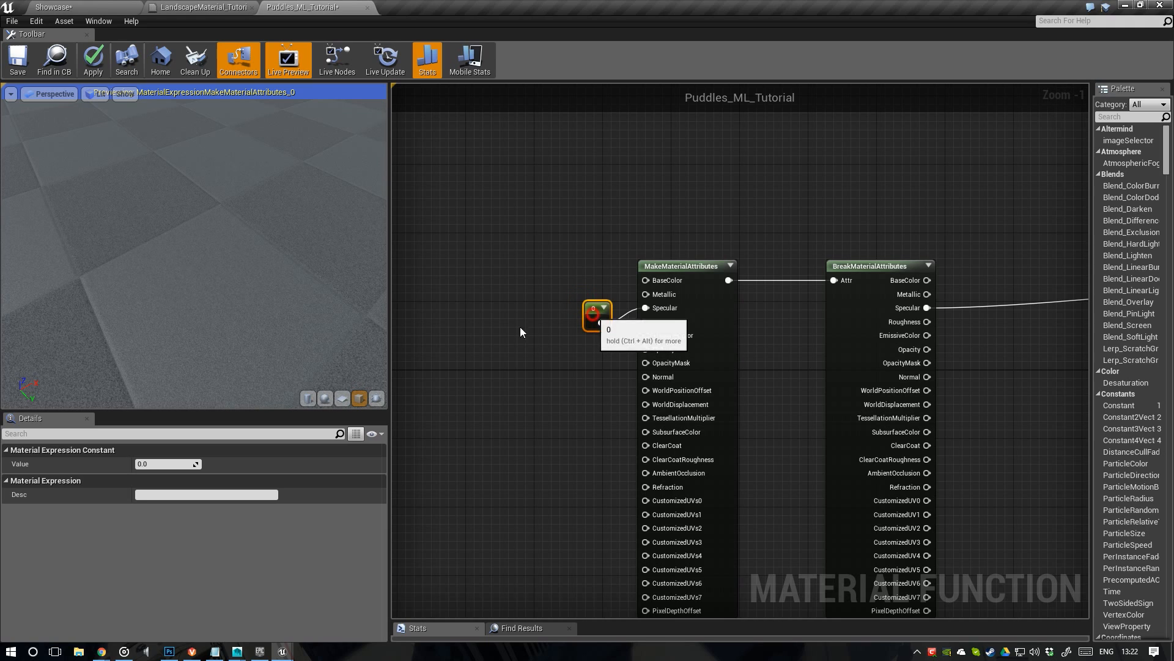
pyautogui.click(163, 464)
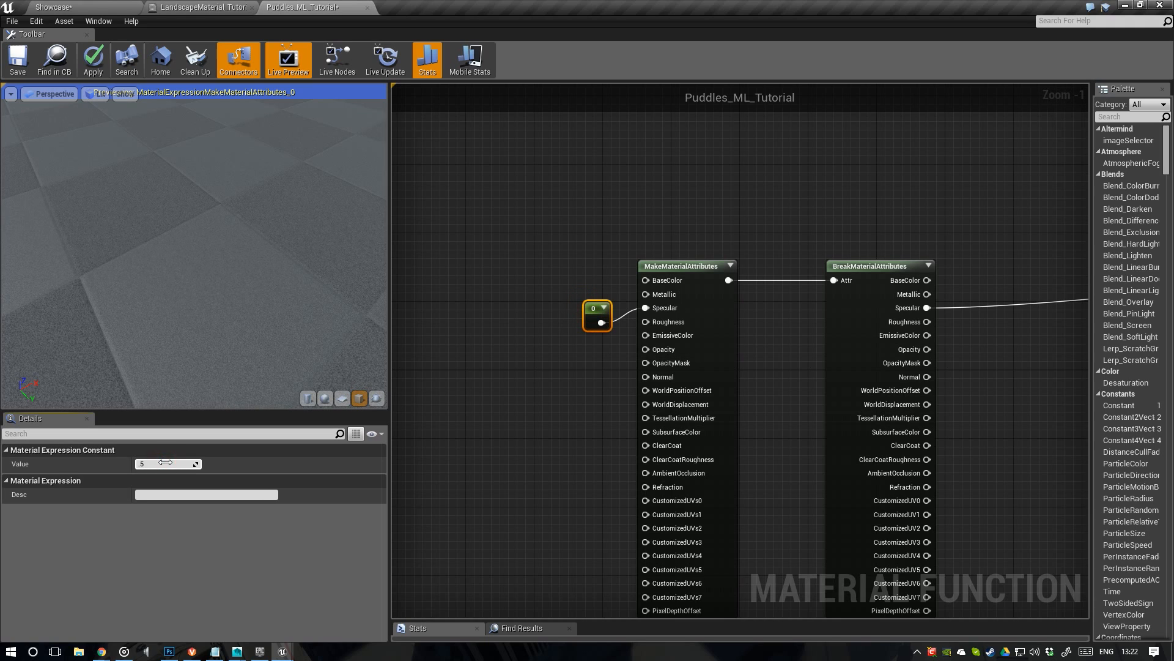
pyautogui.write('.5')
pyautogui.press('Return')
# Set the Constant beside the specular Lerp to 0.75 and connect it to that Lerp's A input
pyautogui.scroll(-2, 749, 346)
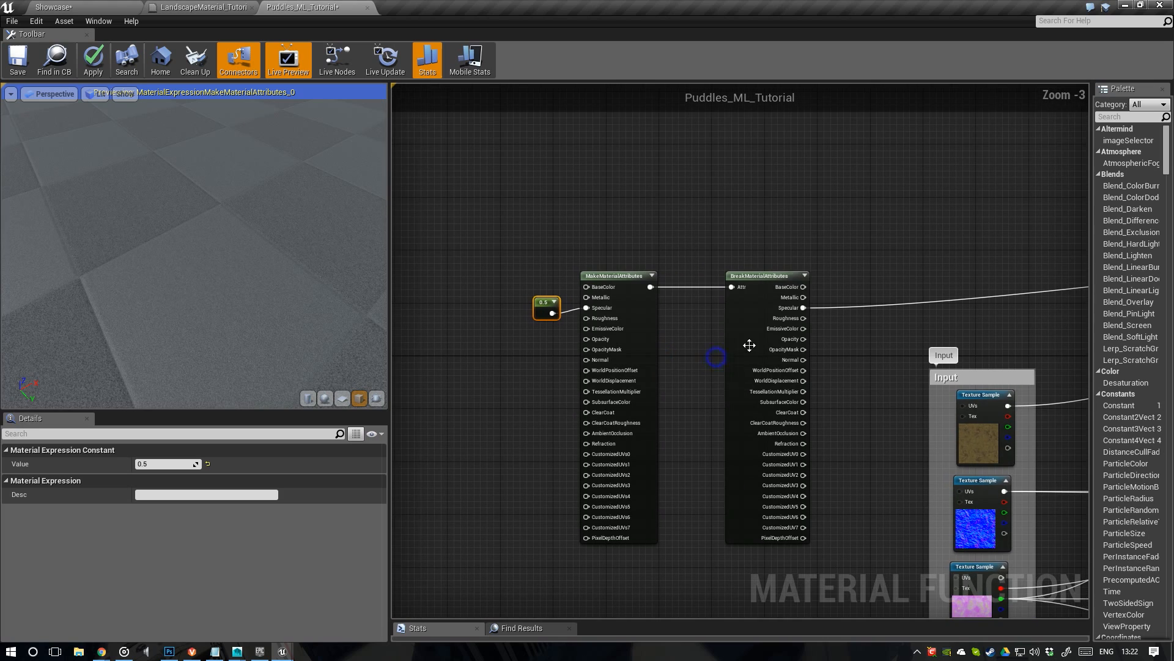
pyautogui.moveTo(845, 357); pyautogui.dragTo(715, 378, button='right')
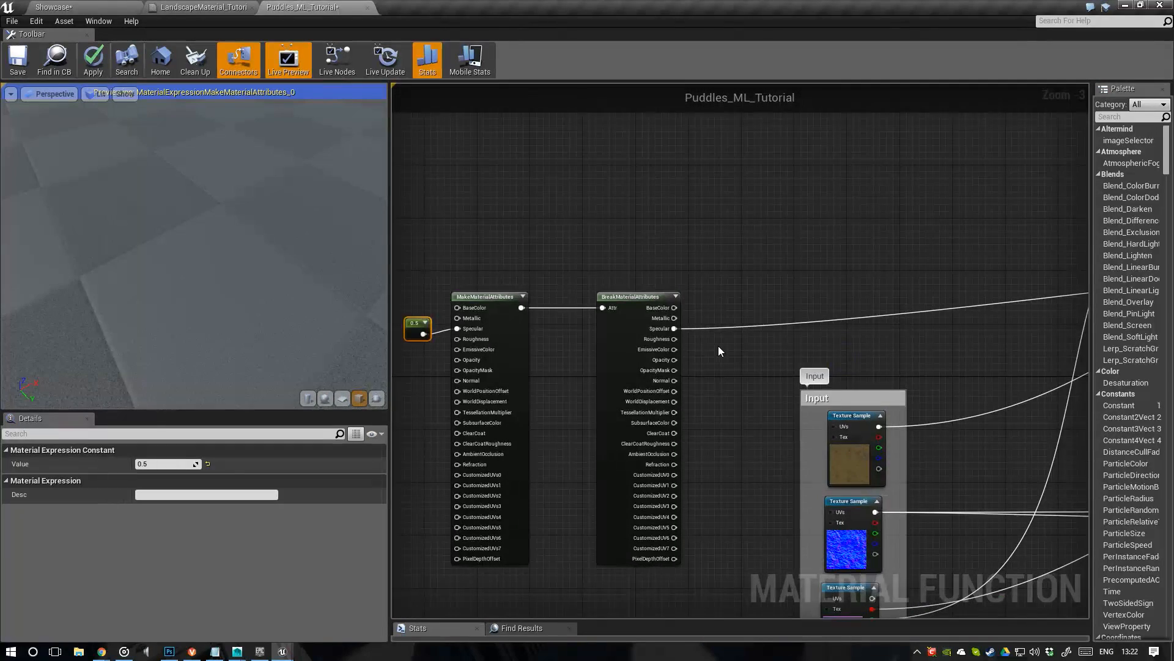
pyautogui.scroll(-1, 719, 350)
pyautogui.moveTo(889, 330); pyautogui.dragTo(577, 378, button='right')
pyautogui.moveTo(928, 351); pyautogui.dragTo(436, 363, button='right')
pyautogui.scroll(2, 644, 315)
pyautogui.click(711, 313)
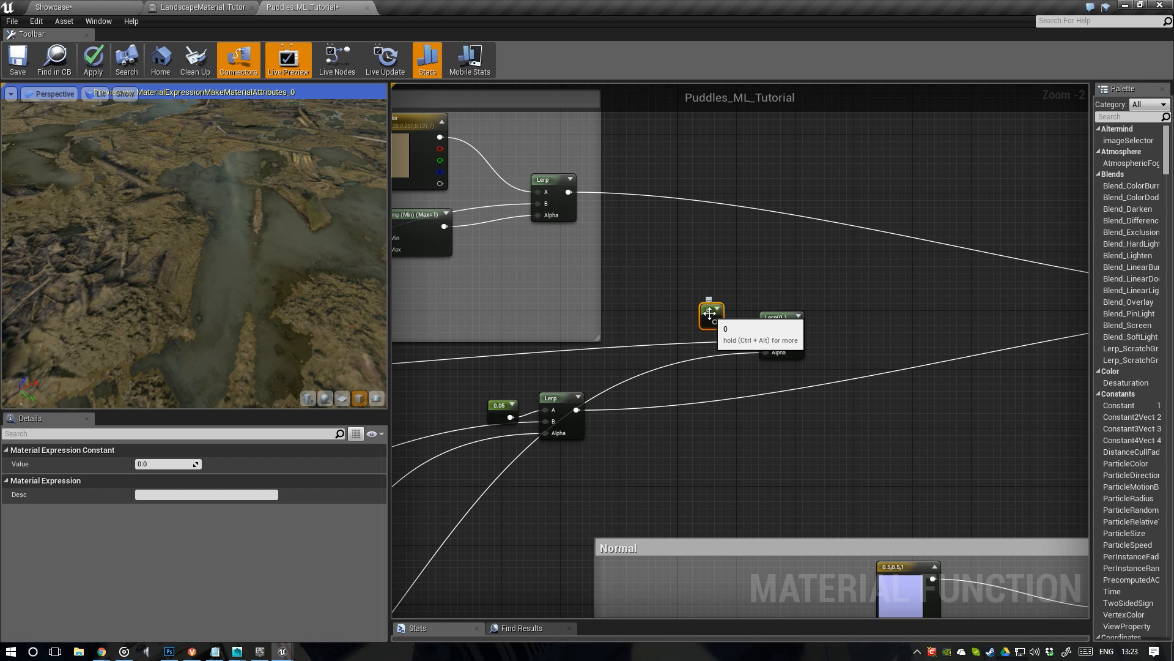
pyautogui.click(180, 463)
pyautogui.write('.75')
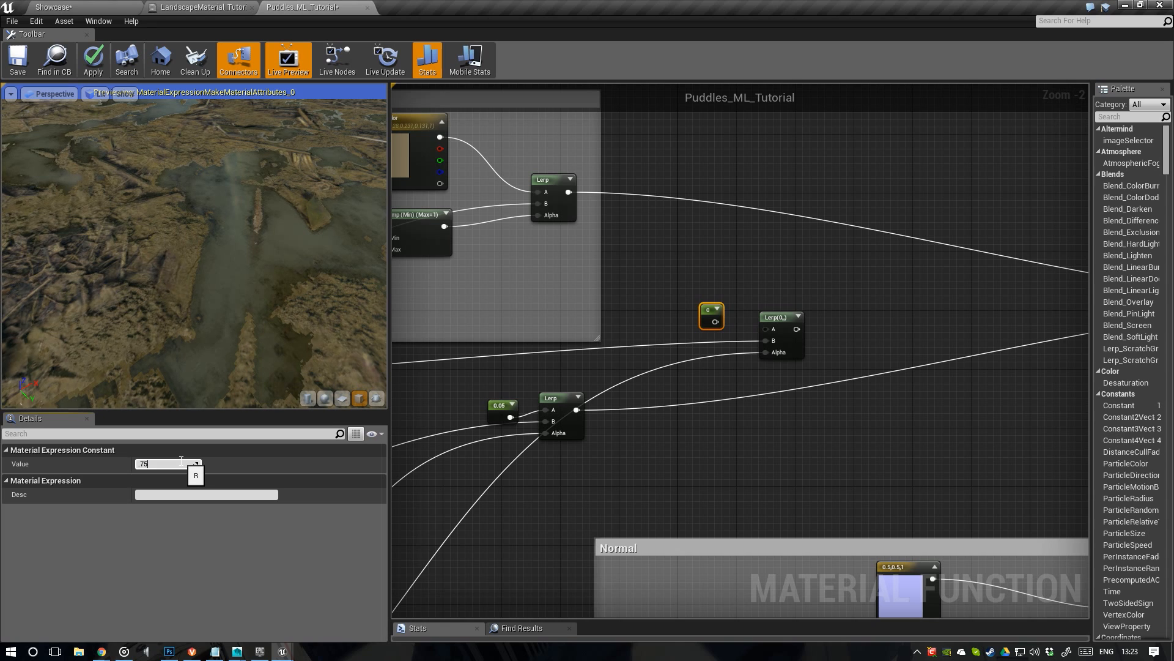
pyautogui.press('Return')
pyautogui.moveTo(725, 322)
pyautogui.mouseDown()
pyautogui.moveTo(767, 328)
pyautogui.moveTo(717, 318)
pyautogui.mouseUp()
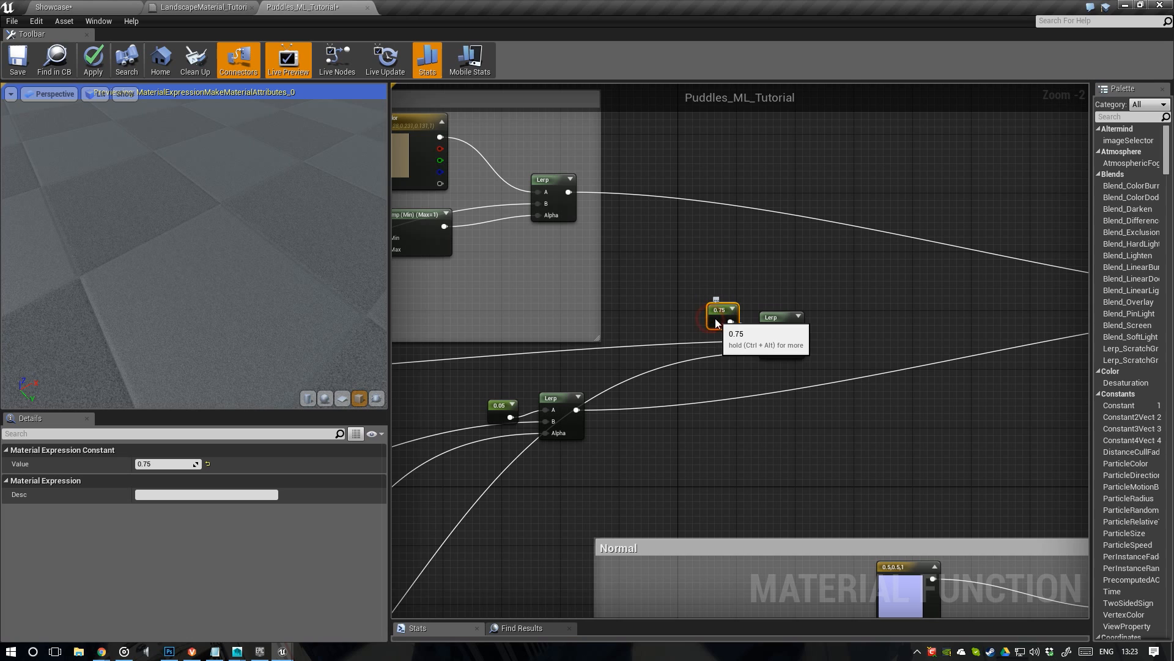
pyautogui.moveTo(806, 334); pyautogui.dragTo(746, 350, button='right')
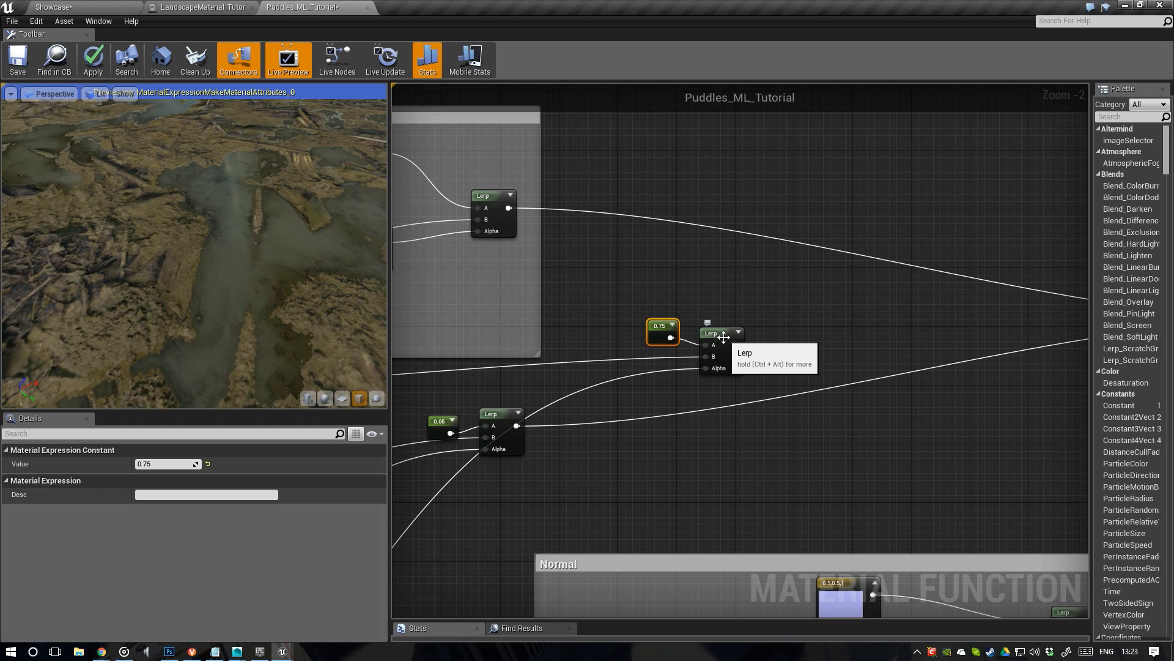
# Examine the puddles in the material preview and move the 0.05 Constant closer to the roughness Lerp
pyautogui.moveTo(245, 244); pyautogui.dragTo(215, 239)
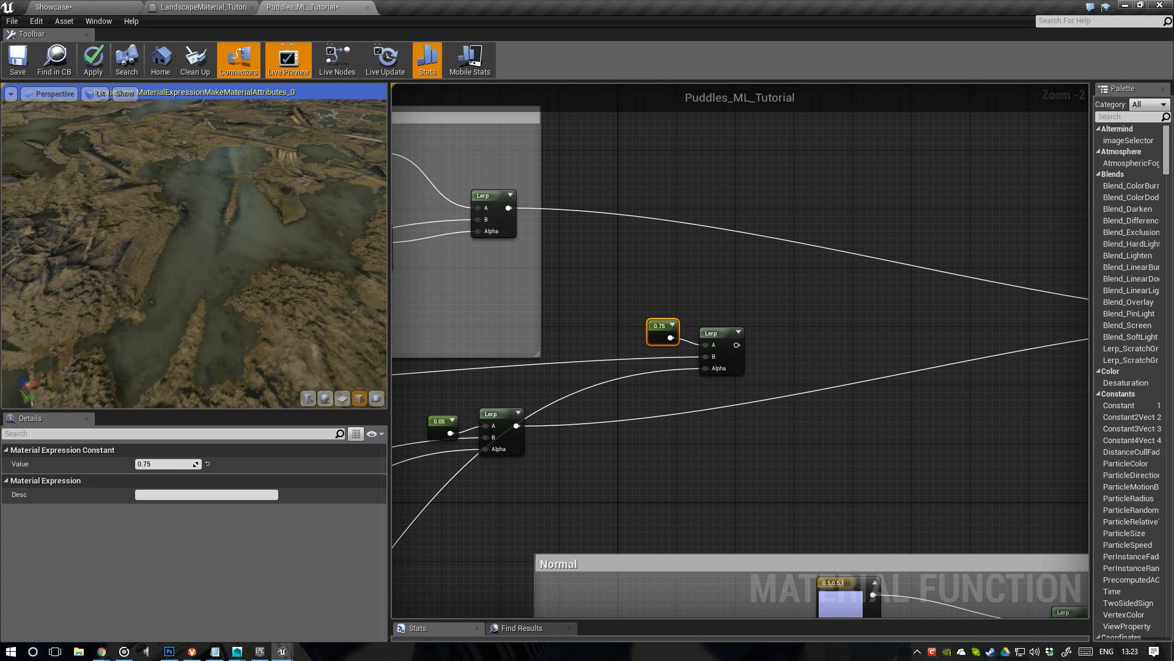
pyautogui.moveTo(215, 239); pyautogui.dragTo(215, 189, button='right')
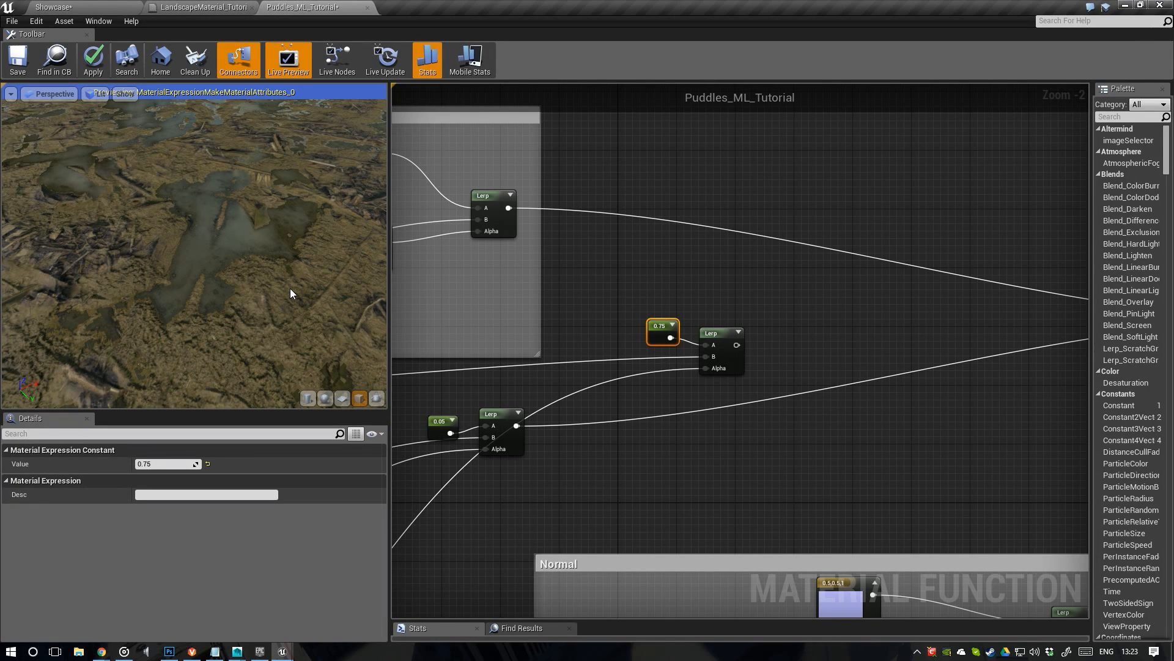
pyautogui.moveTo(657, 309); pyautogui.dragTo(691, 303, button='right')
pyautogui.click(478, 397)
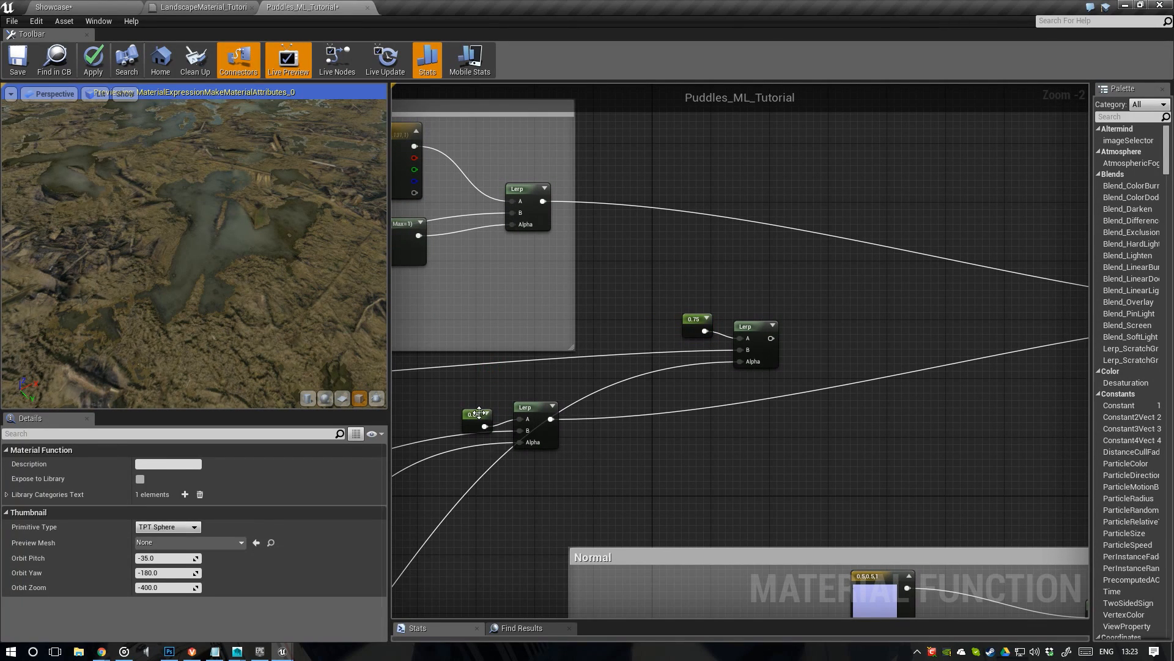
pyautogui.moveTo(481, 412); pyautogui.dragTo(488, 405)
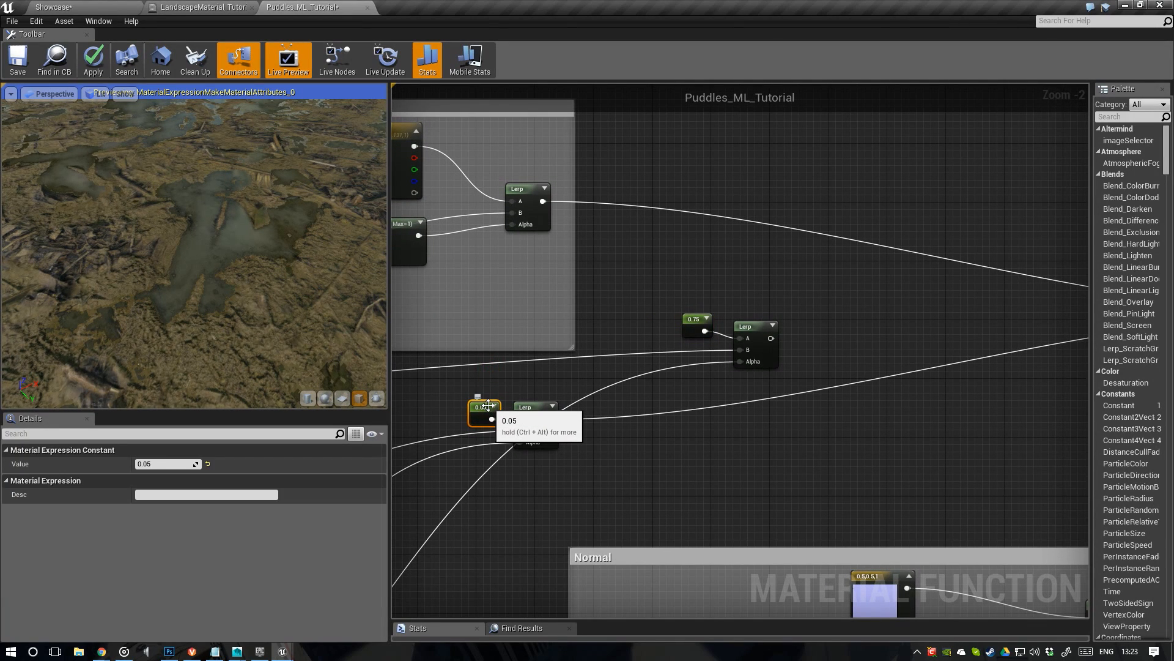
# Connect the specular Lerp's output to the final MakeMaterialAttributes node's Specular input and inspect the puddles in the preview
pyautogui.moveTo(618, 356); pyautogui.dragTo(577, 357, button='right')
pyautogui.scroll(1, 605, 357)
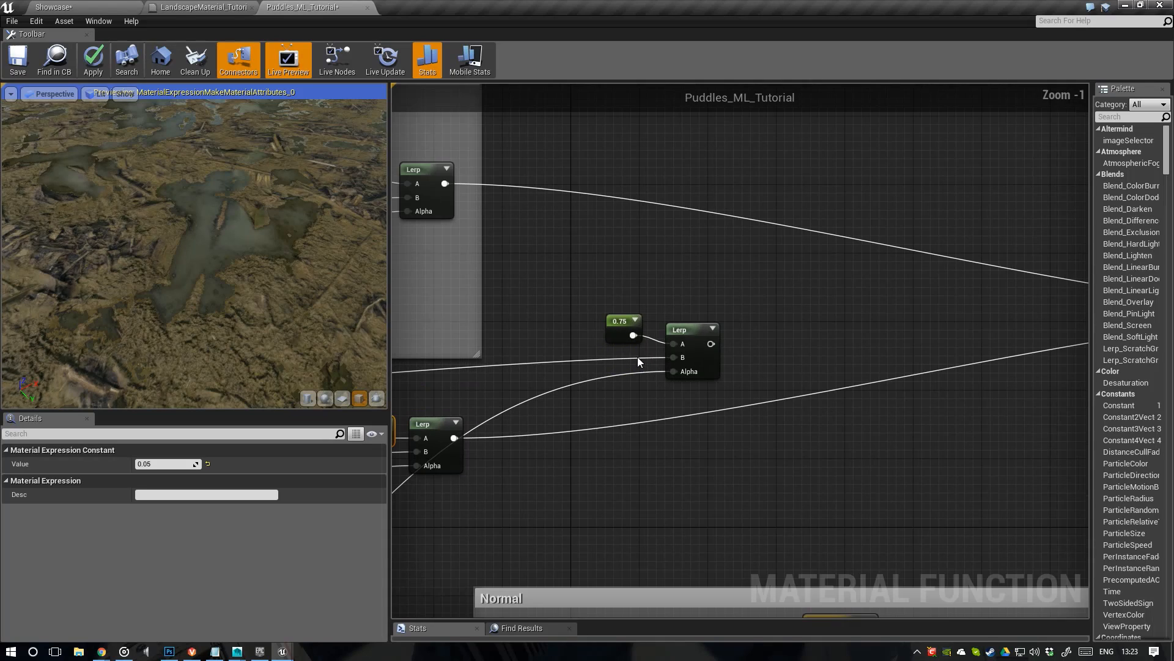
pyautogui.click(621, 318)
pyautogui.scroll(-1, 669, 349)
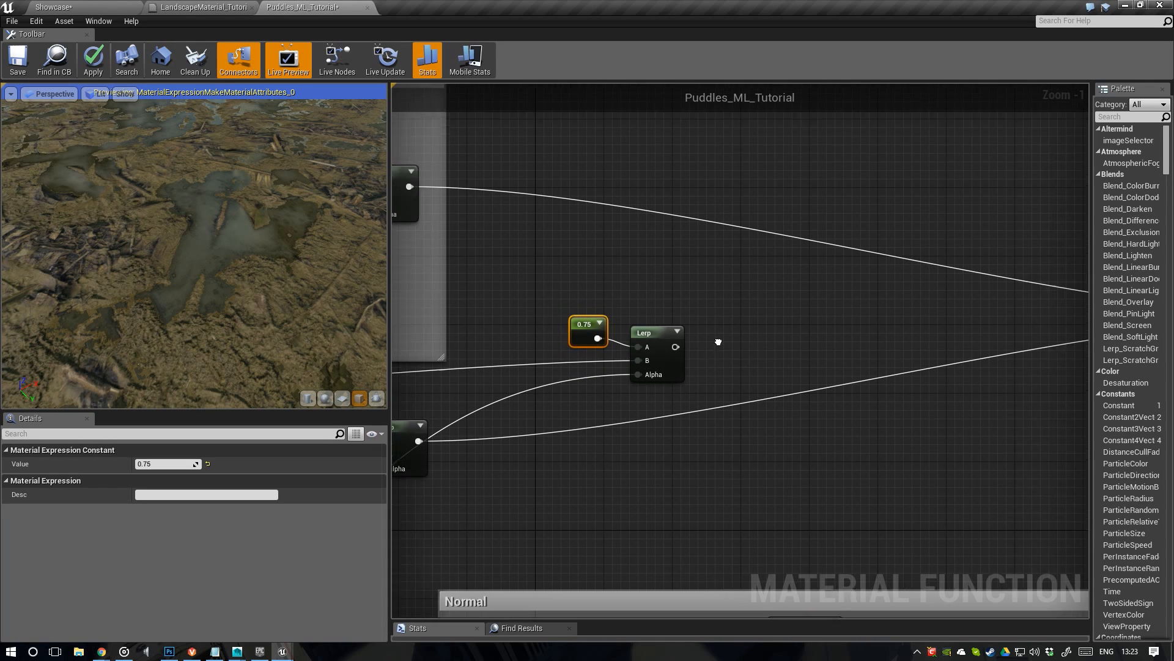
pyautogui.scroll(-1, 669, 349)
pyautogui.moveTo(669, 349); pyautogui.dragTo(515, 343, button='right')
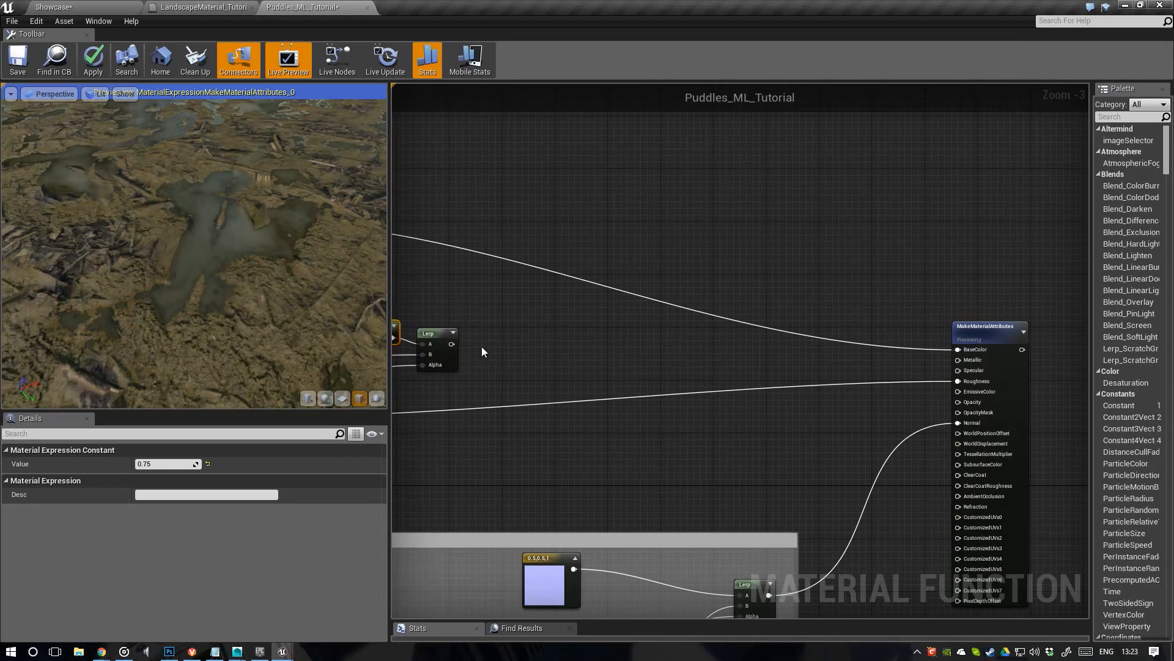
pyautogui.moveTo(452, 344); pyautogui.dragTo(962, 370)
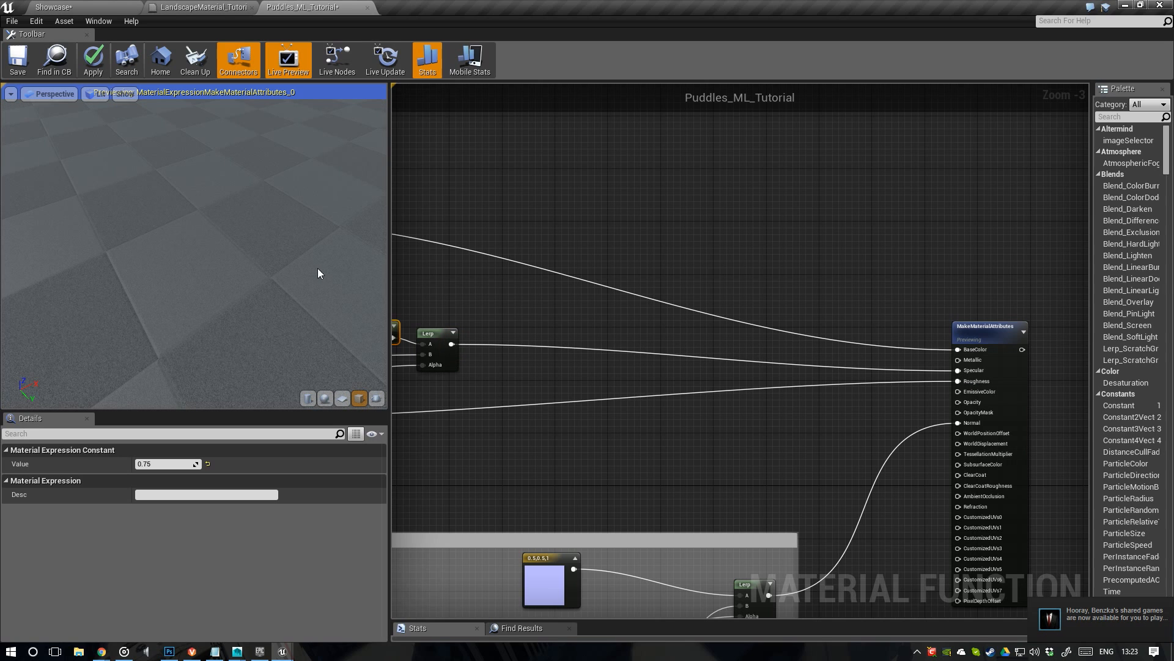
pyautogui.moveTo(295, 266); pyautogui.dragTo(214, 244)
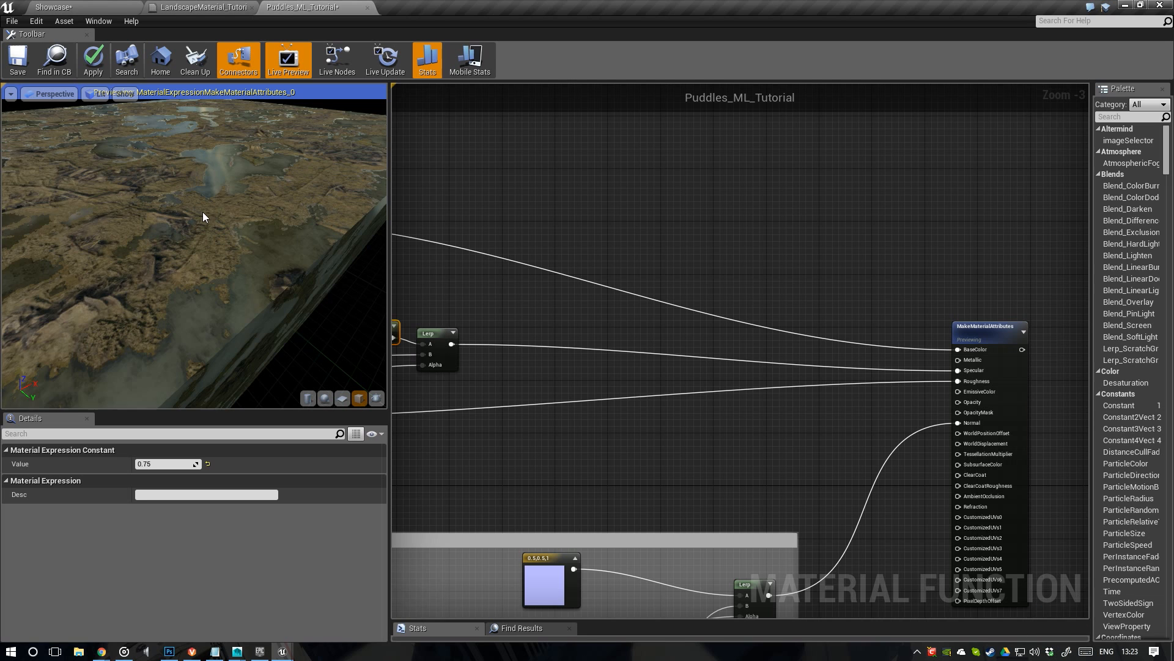
pyautogui.moveTo(203, 212); pyautogui.dragTo(231, 279)
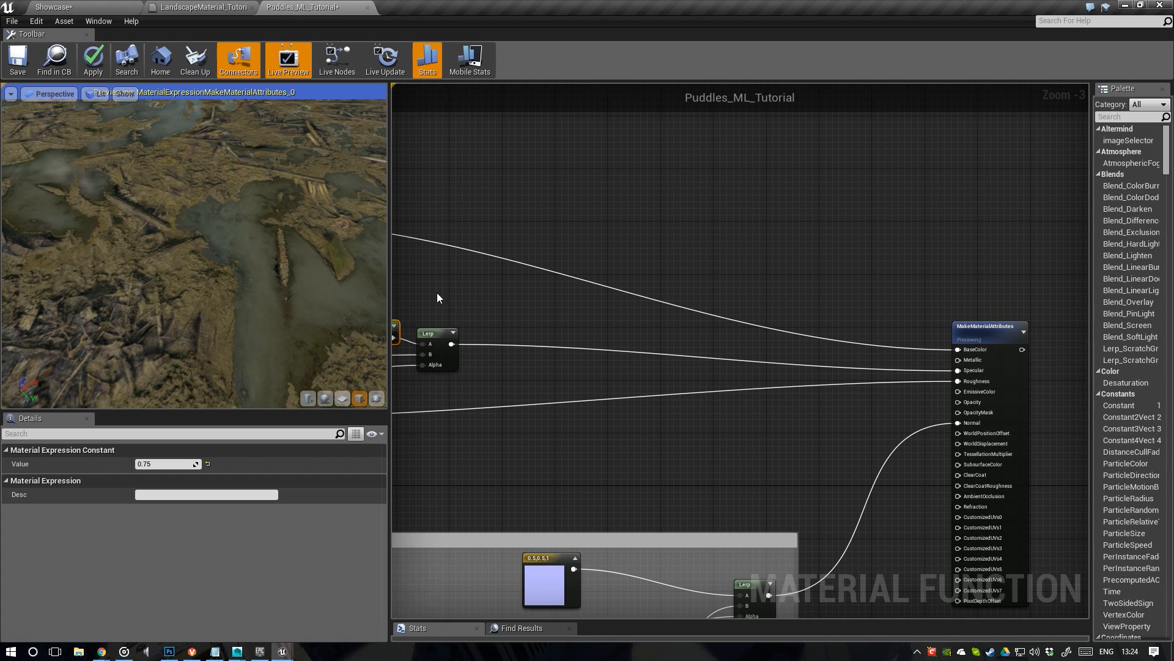
# Move the roughness and specular Lerps with their Constants together, farther from the Color comment and closer to the final output node
pyautogui.scroll(-2, 755, 267)
pyautogui.moveTo(718, 264); pyautogui.dragTo(797, 279, button='right')
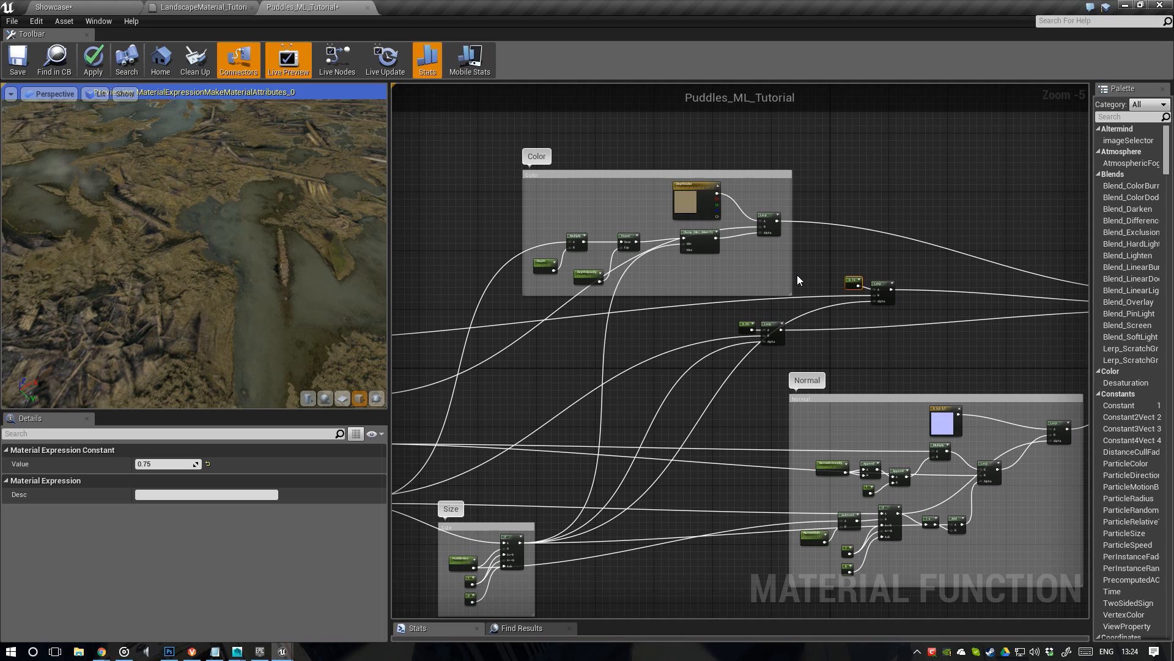
pyautogui.moveTo(798, 276); pyautogui.dragTo(756, 282, button='right')
pyautogui.moveTo(867, 346); pyautogui.dragTo(700, 285)
pyautogui.moveTo(814, 291); pyautogui.dragTo(888, 307)
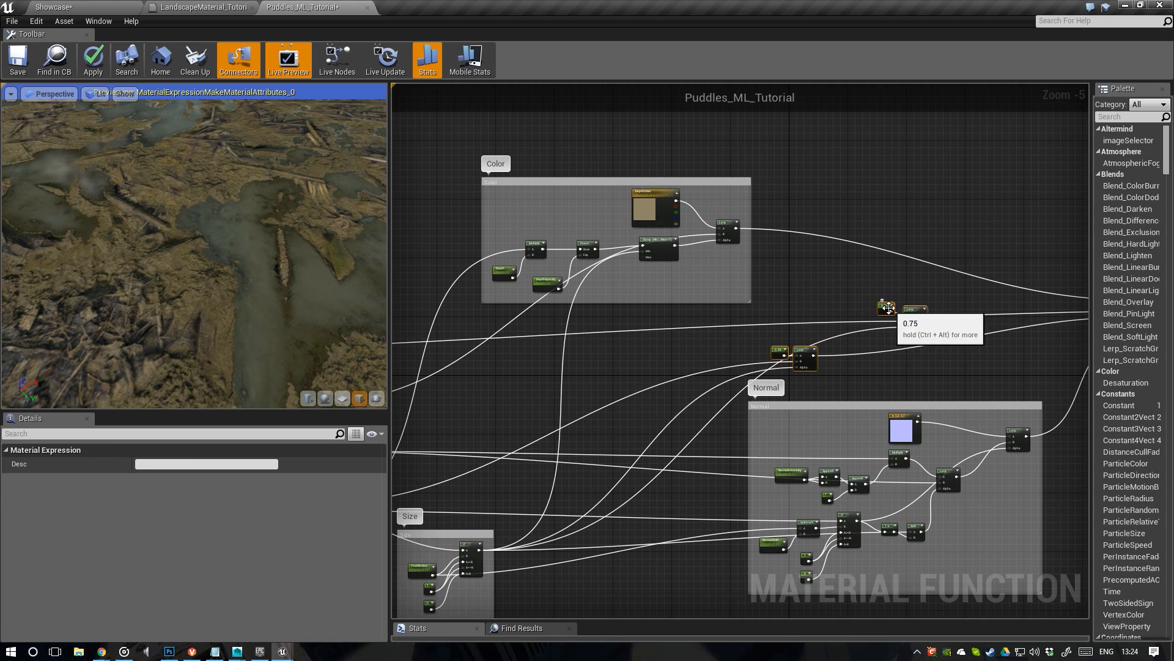
# Preview the output of the Power node inside the Color comment
pyautogui.moveTo(679, 270); pyautogui.dragTo(588, 287, button='right')
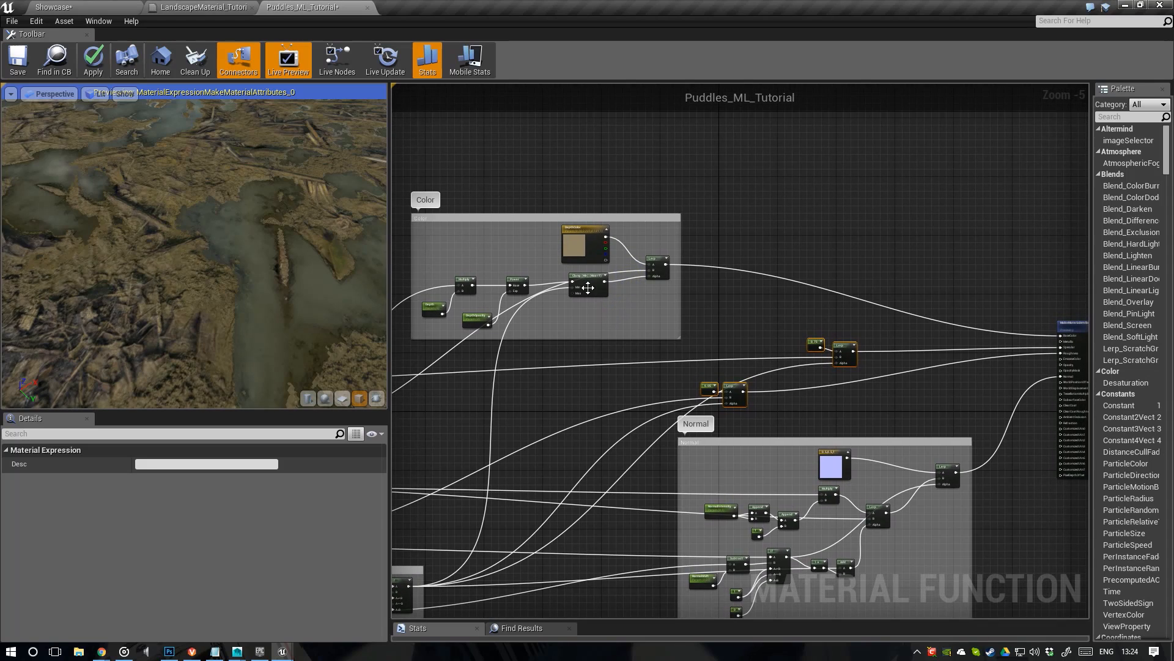
pyautogui.scroll(2, 588, 287)
pyautogui.rightClick(544, 258)
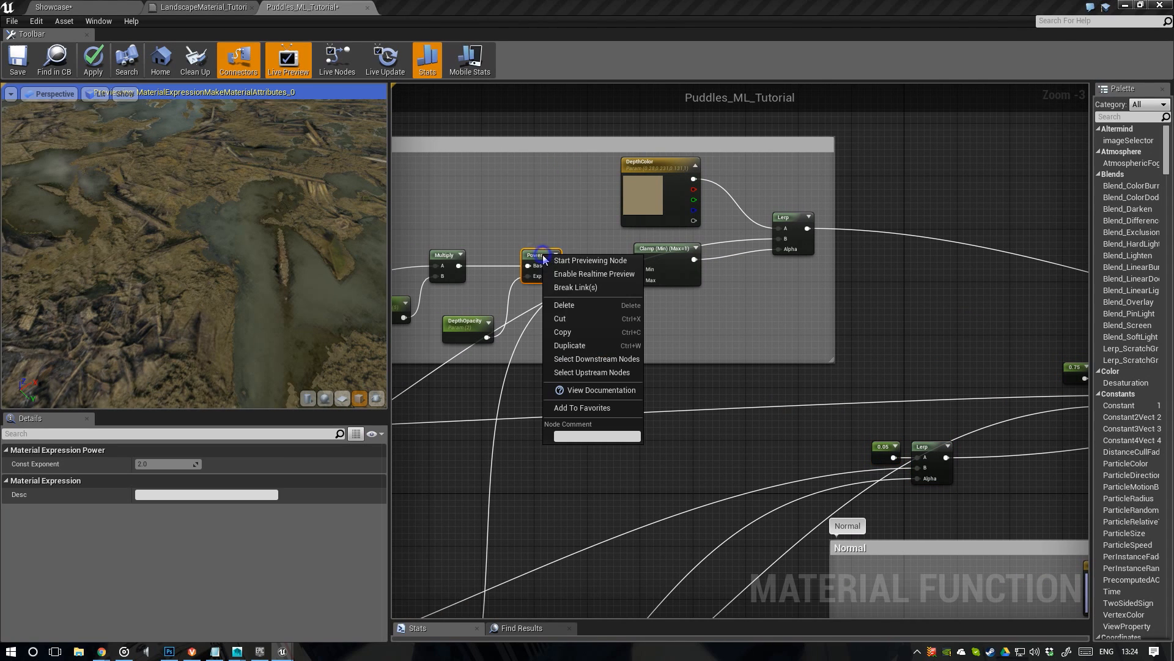
pyautogui.click(605, 260)
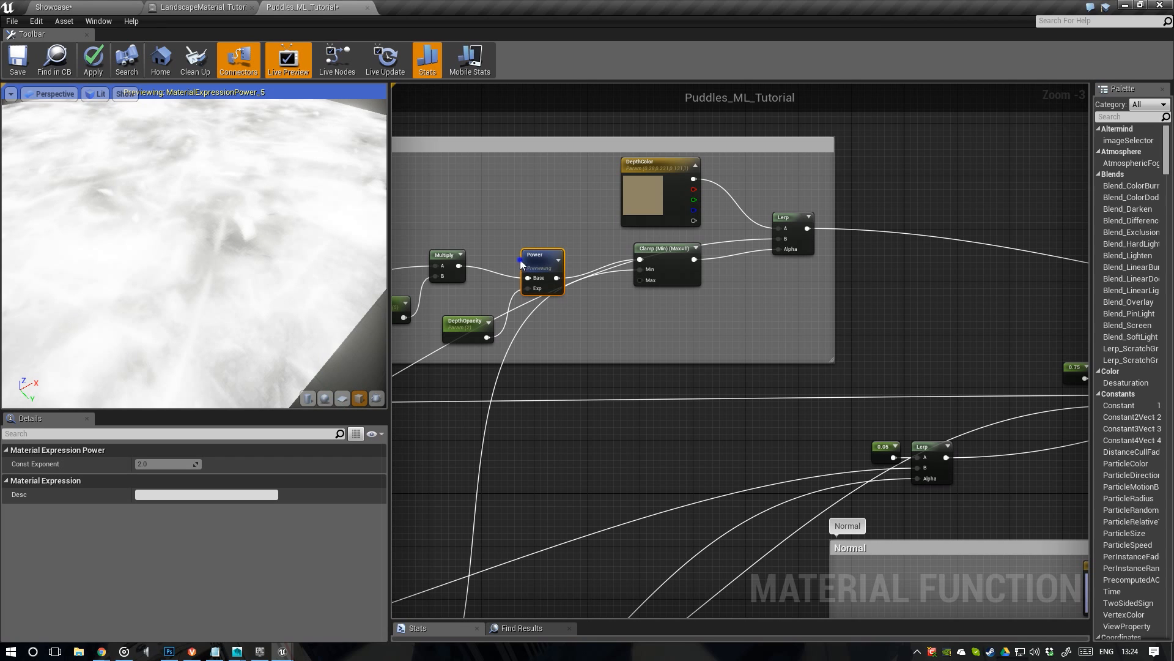
# Add a Lerp below the Color comment with the Power node's output feeding A, and set its Const B to 0
pyautogui.moveTo(520, 260); pyautogui.dragTo(502, 246, button='right')
pyautogui.moveTo(537, 264); pyautogui.dragTo(605, 388)
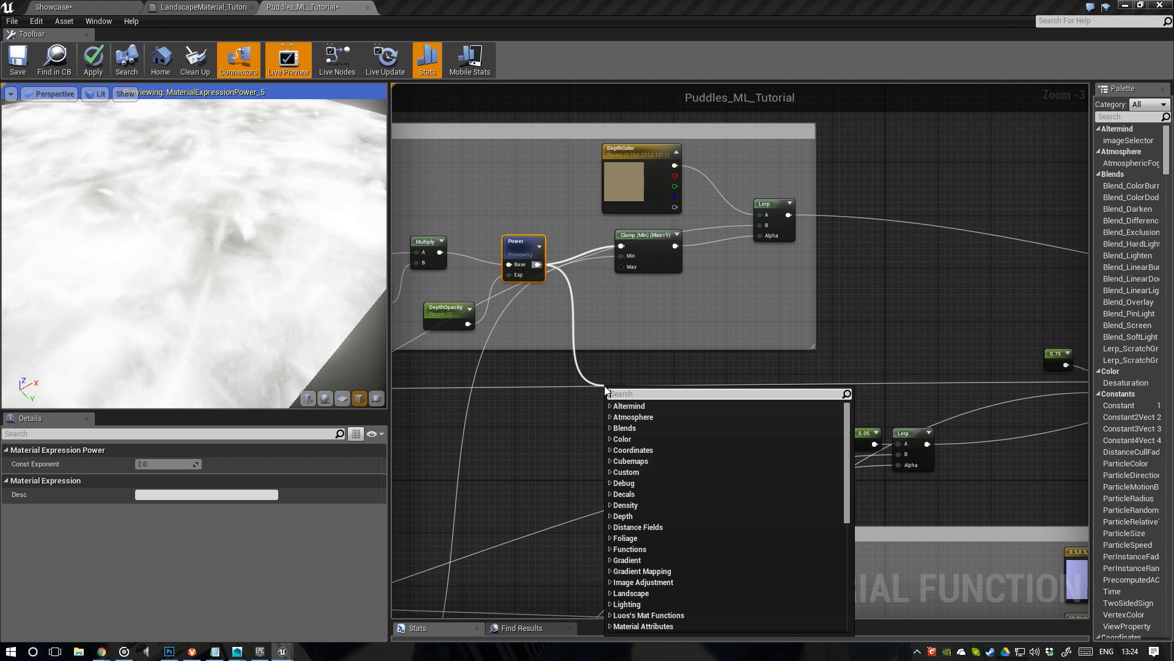
pyautogui.write('lerp')
pyautogui.press('Return')
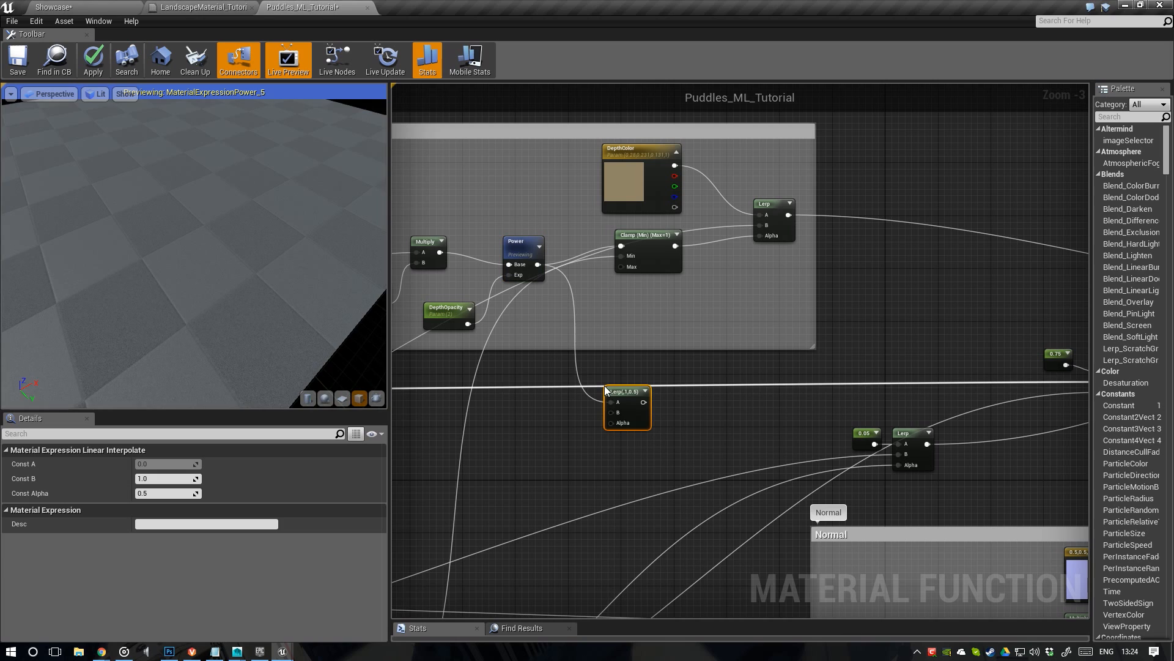
pyautogui.scroll(1, 605, 385)
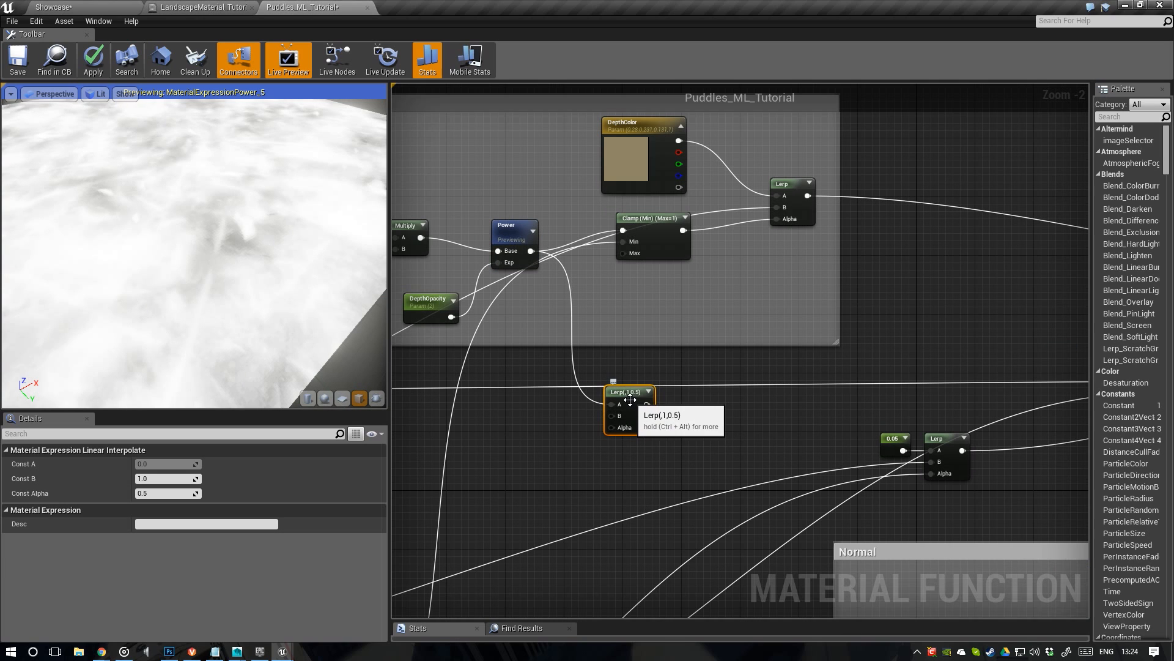
pyautogui.click(170, 479)
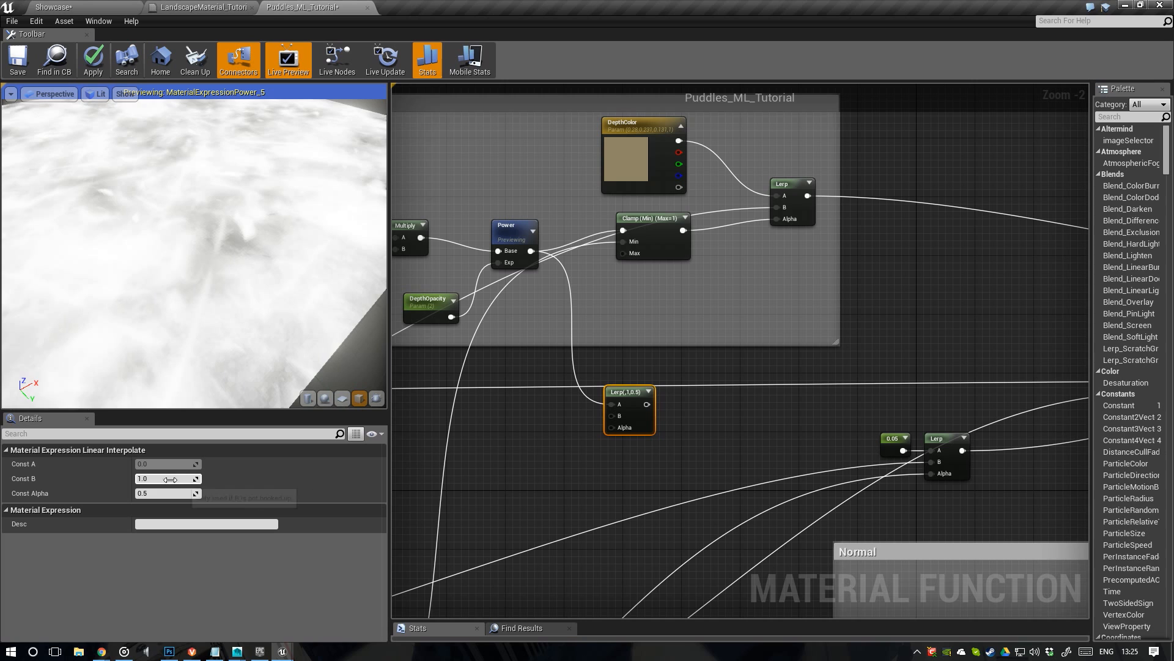
pyautogui.write('0')
pyautogui.press('Return')
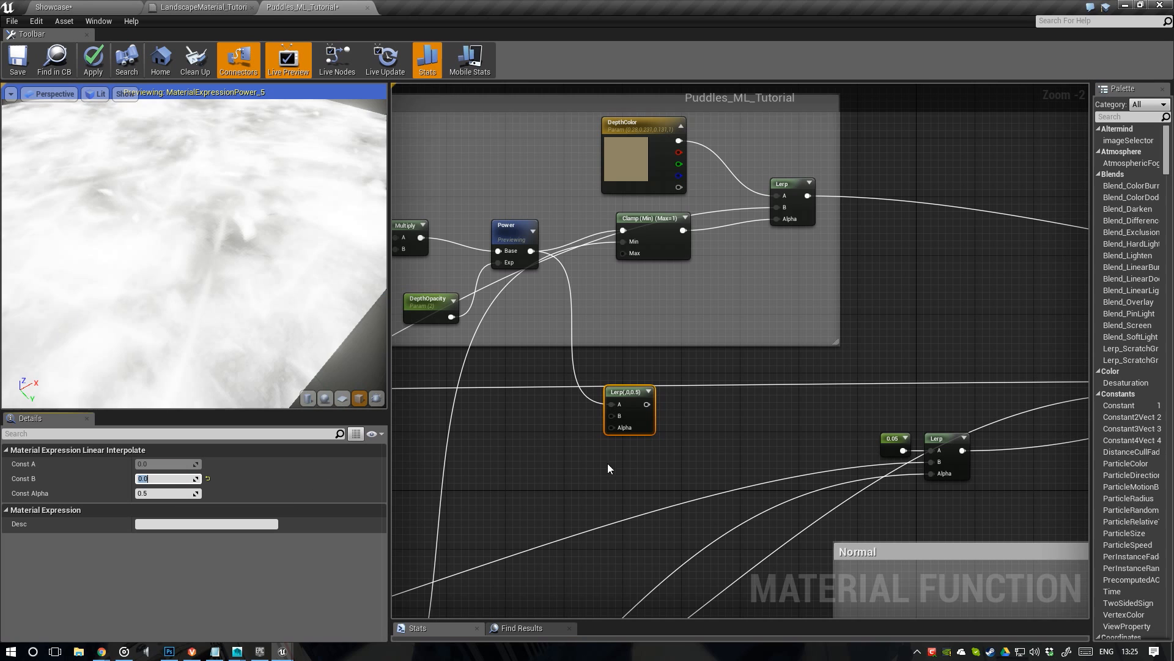
# Add a Constant beside the new Lerp below the Color comment and connect it to that Lerp's Alpha
pyautogui.click(543, 436)
pyautogui.click(543, 435)
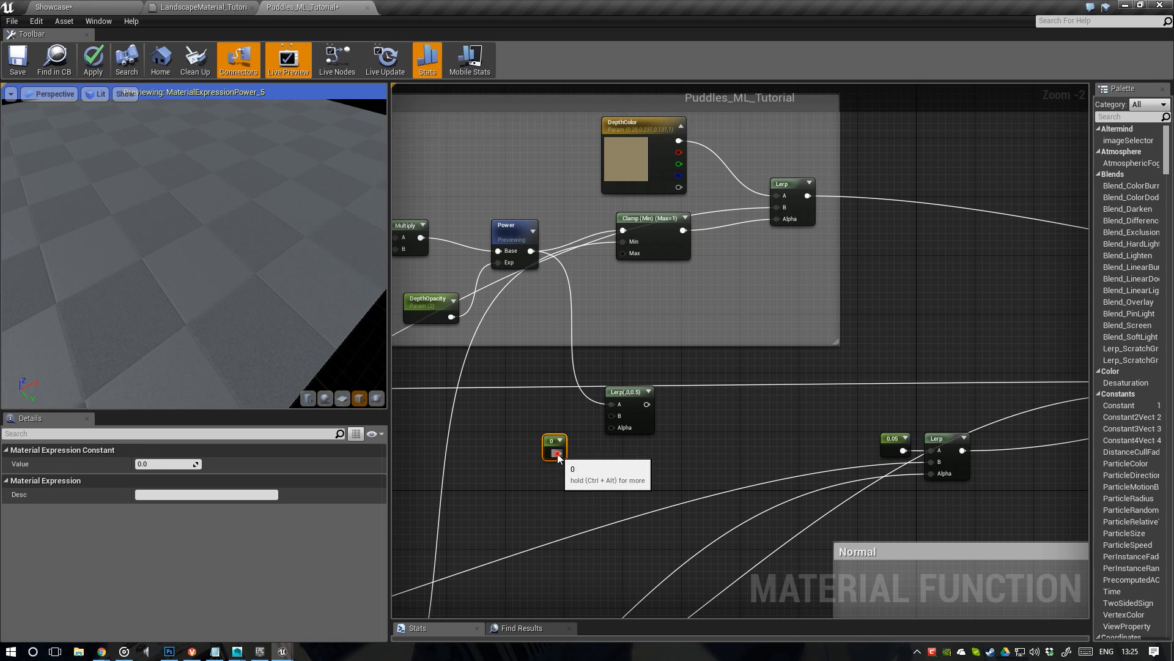
pyautogui.moveTo(557, 453); pyautogui.dragTo(610, 427)
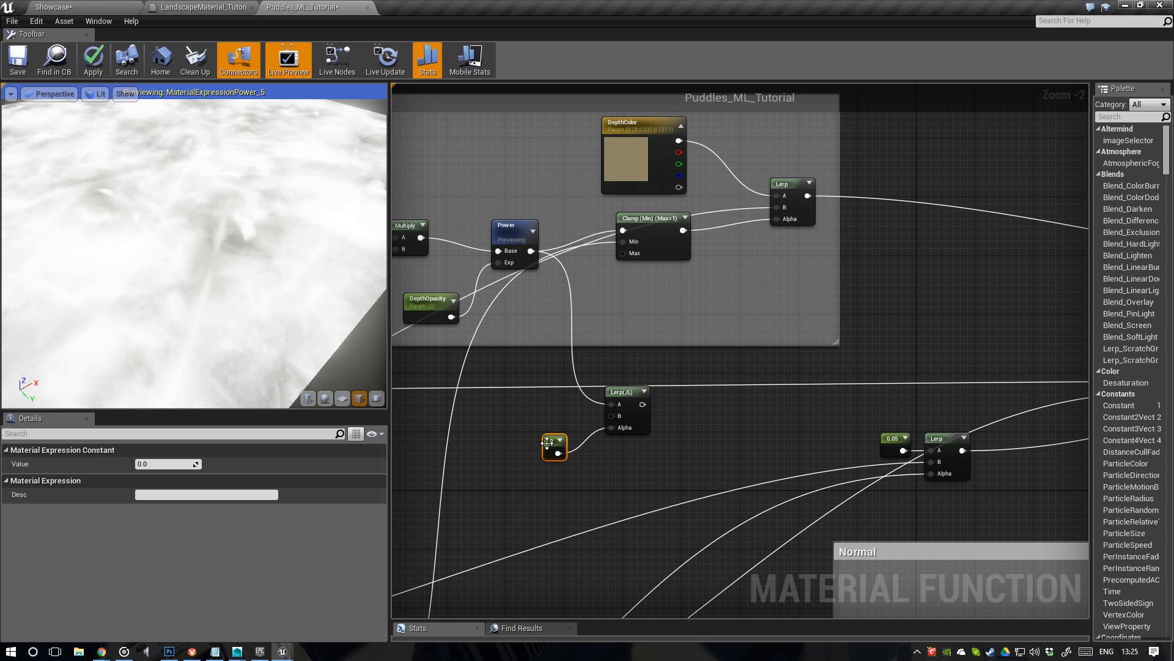
# Set the Constant feeding the new Lerp's Alpha to 0.7 and preview that Lerp's output across the surface
pyautogui.click(151, 463)
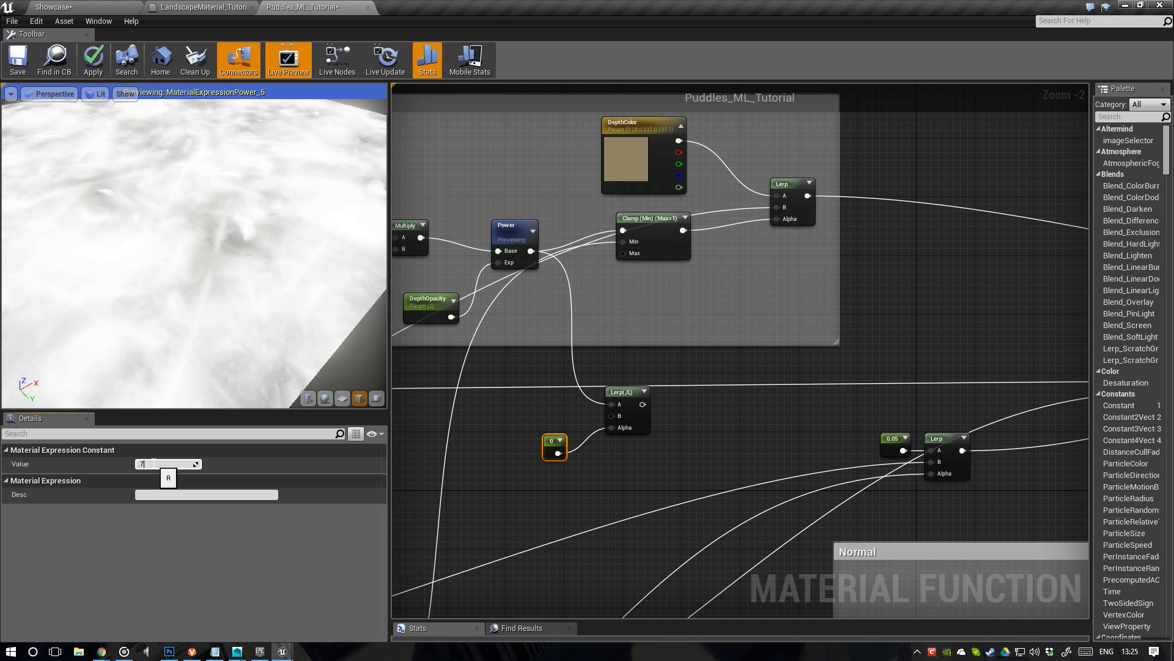
pyautogui.write('.7')
pyautogui.press('Return')
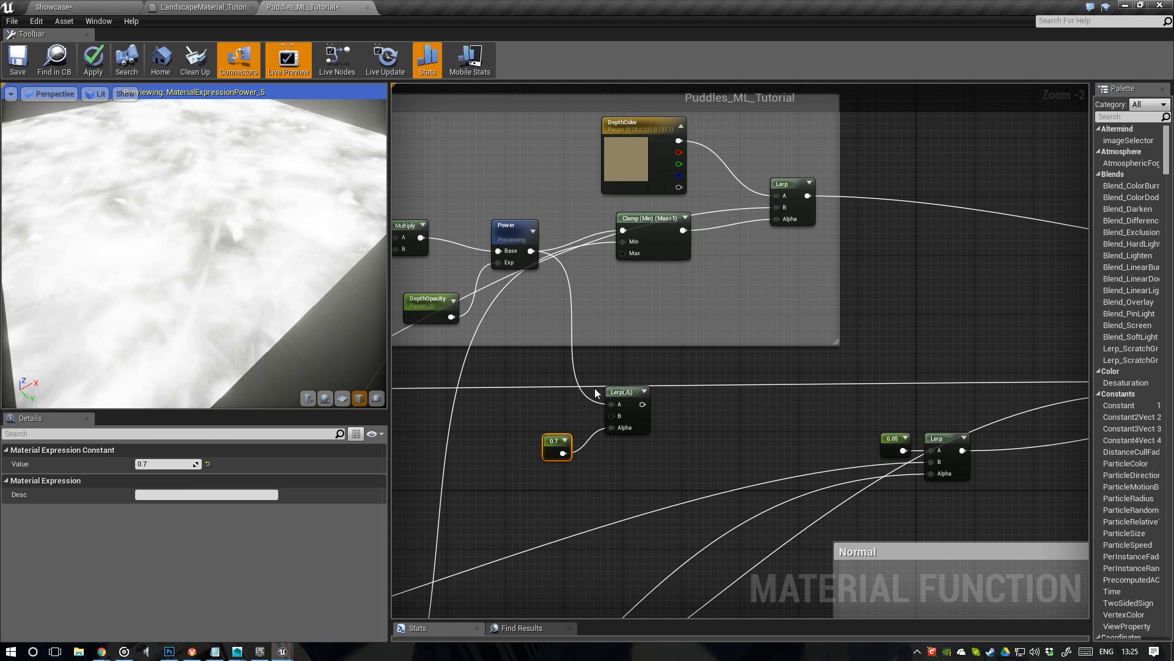
pyautogui.rightClick(618, 395)
pyautogui.click(649, 393)
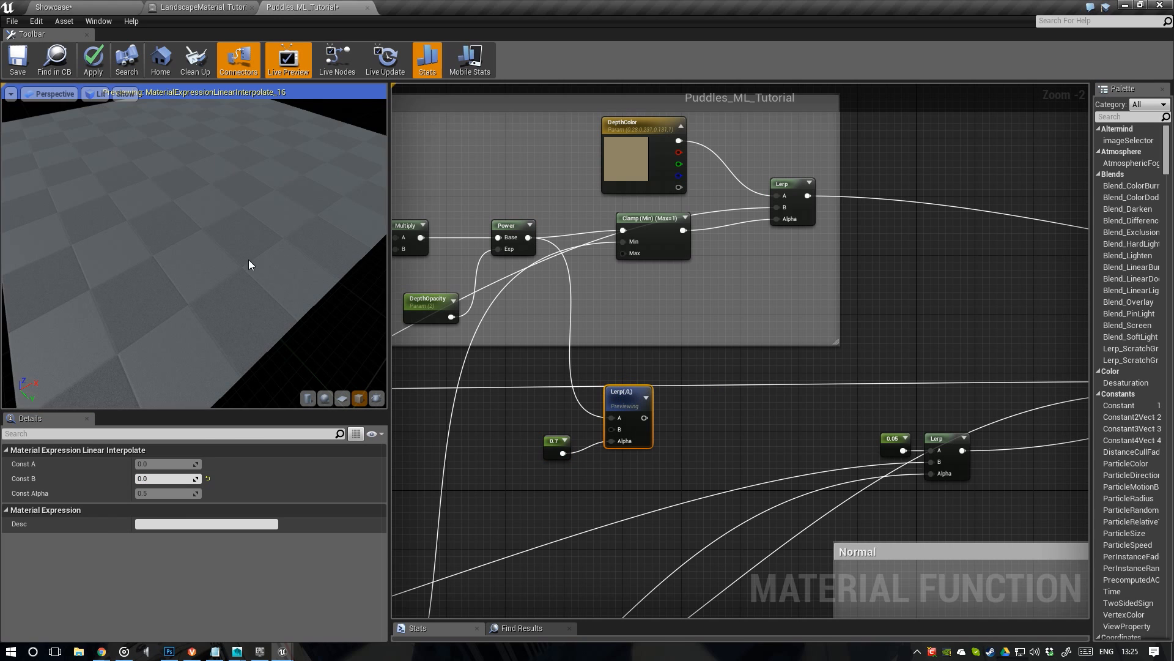
pyautogui.scroll(-3, 266, 262)
pyautogui.moveTo(266, 262); pyautogui.dragTo(177, 262)
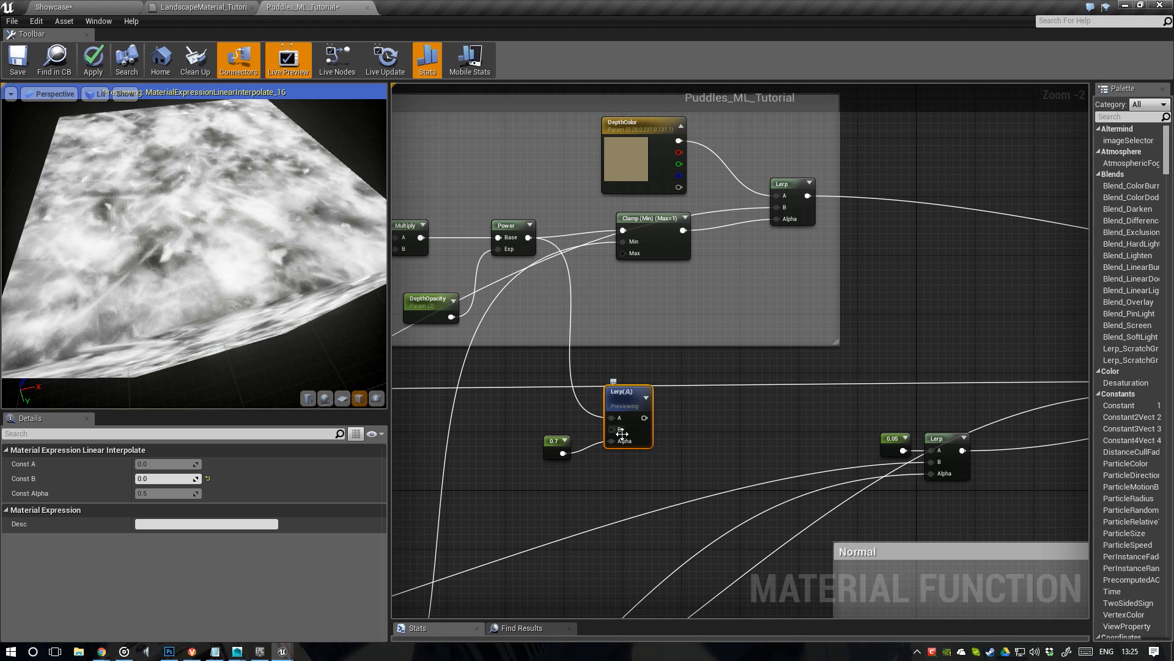
# Convert the 0.7 Constant to a parameter named WetnessShift and move it a little farther from the Lerp
pyautogui.click(556, 454)
pyautogui.moveTo(557, 454); pyautogui.dragTo(549, 455)
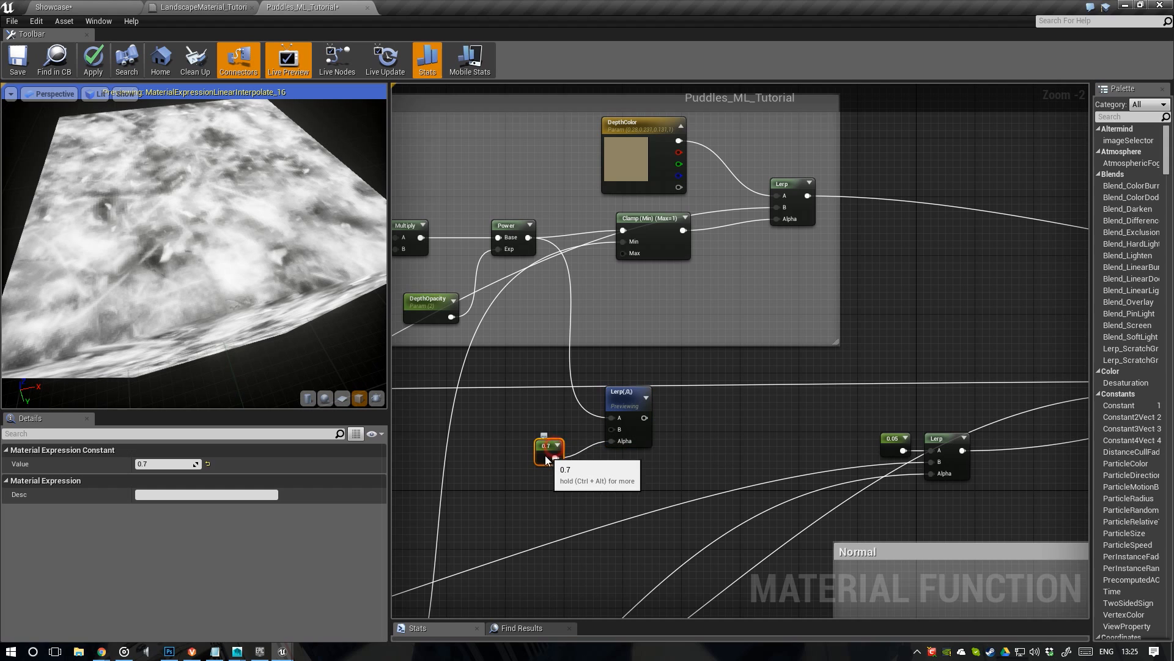
pyautogui.rightClick(549, 455)
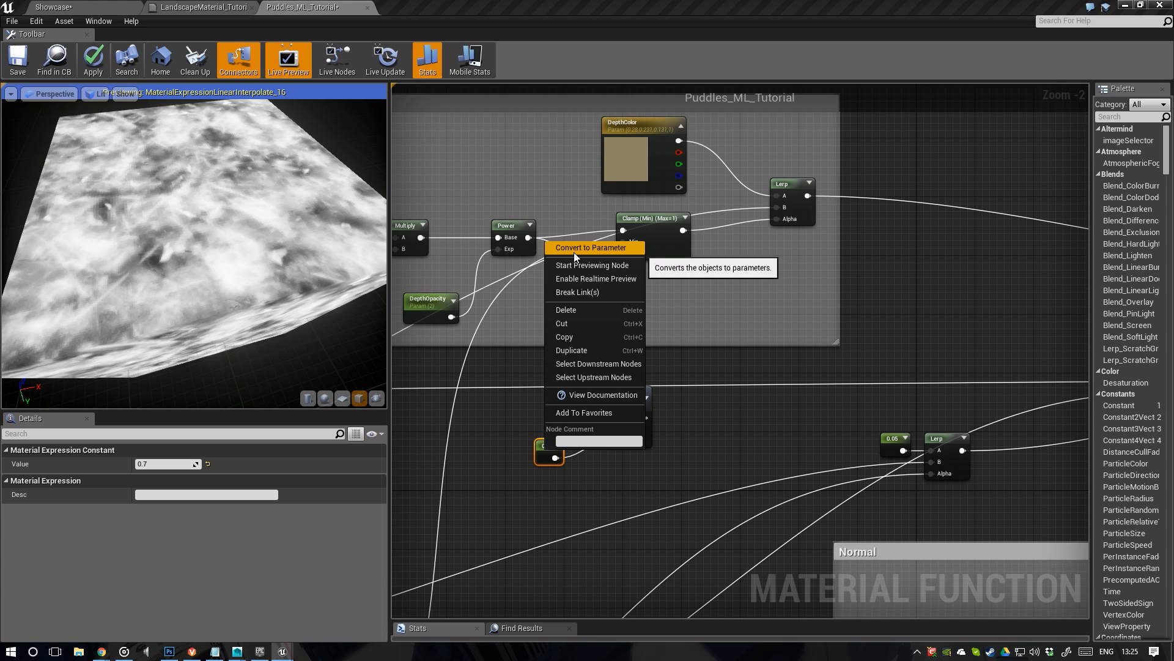
pyautogui.click(572, 249)
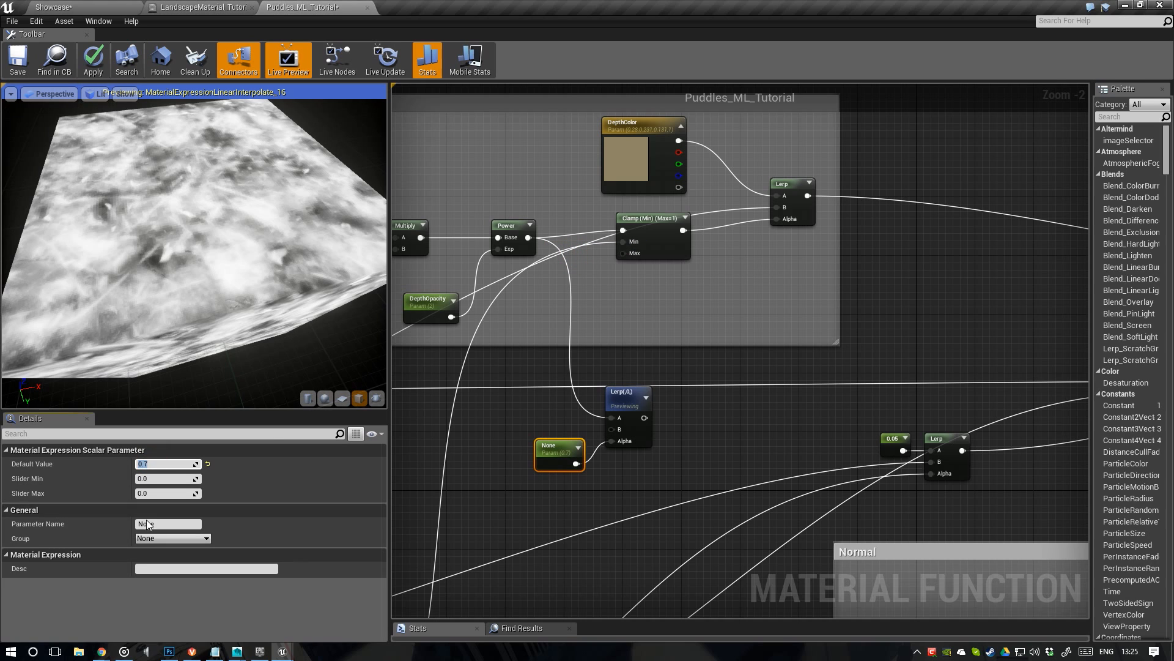
pyautogui.click(150, 523)
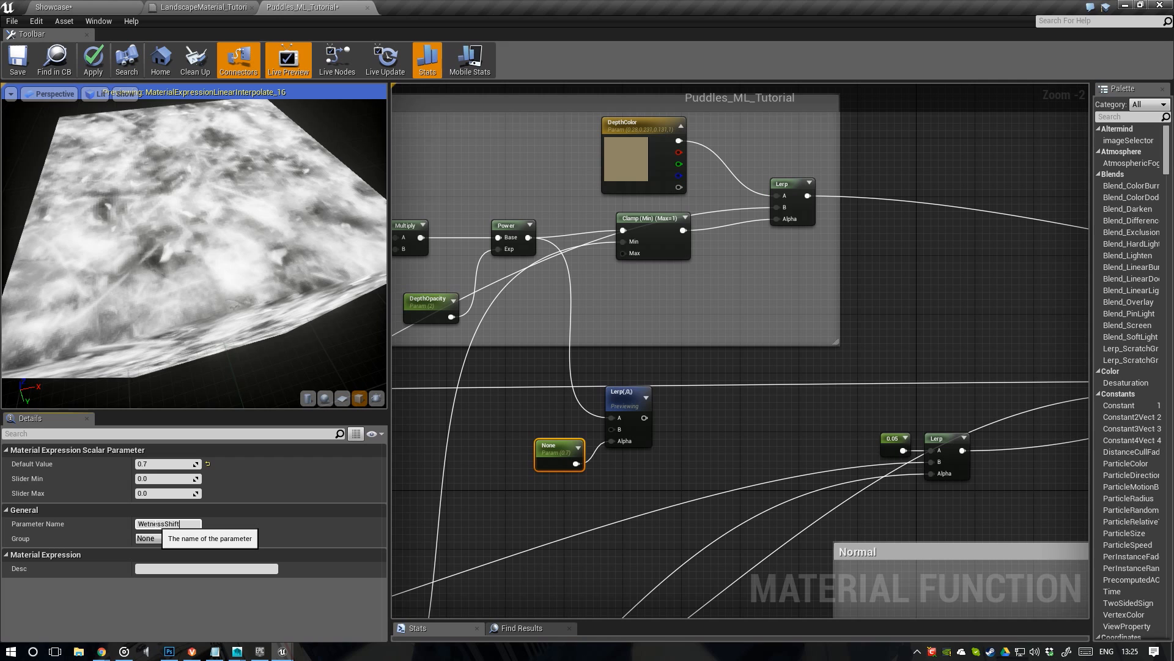
pyautogui.press('Return')
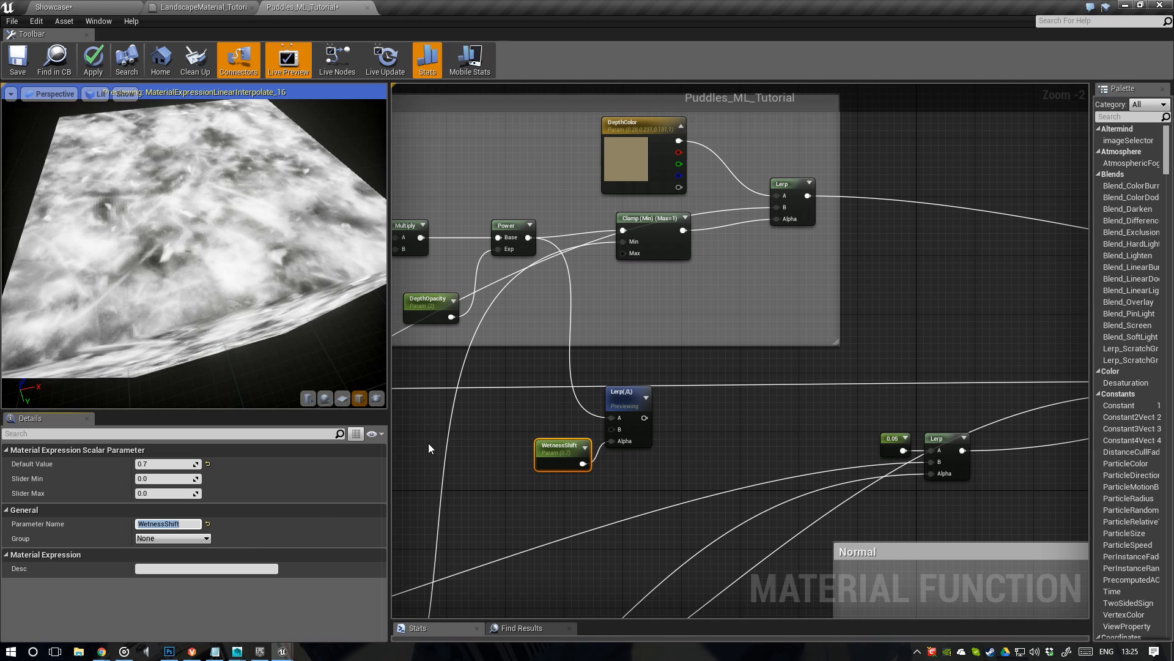
pyautogui.moveTo(553, 453); pyautogui.dragTo(525, 446)
pyautogui.moveTo(651, 422); pyautogui.dragTo(577, 413, button='right')
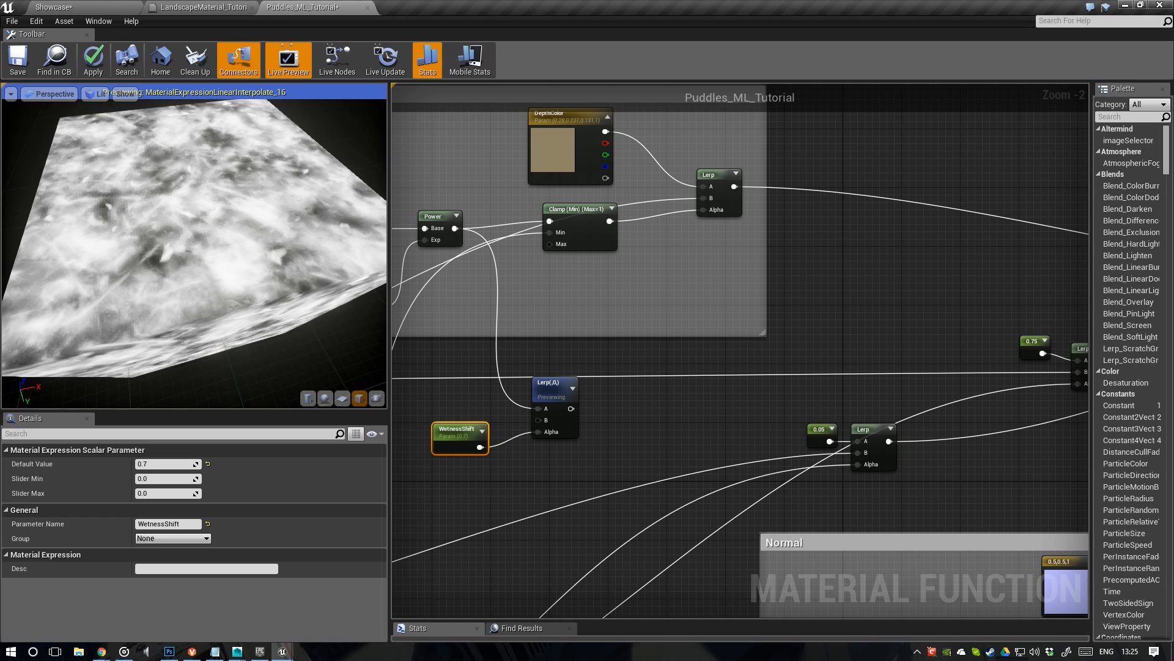
# Preview the output of the If node inside the Size comment
pyautogui.moveTo(614, 402); pyautogui.dragTo(607, 258, button='right')
pyautogui.scroll(-3, 607, 259)
pyautogui.moveTo(583, 387); pyautogui.dragTo(709, 331, button='right')
pyautogui.scroll(4, 562, 379)
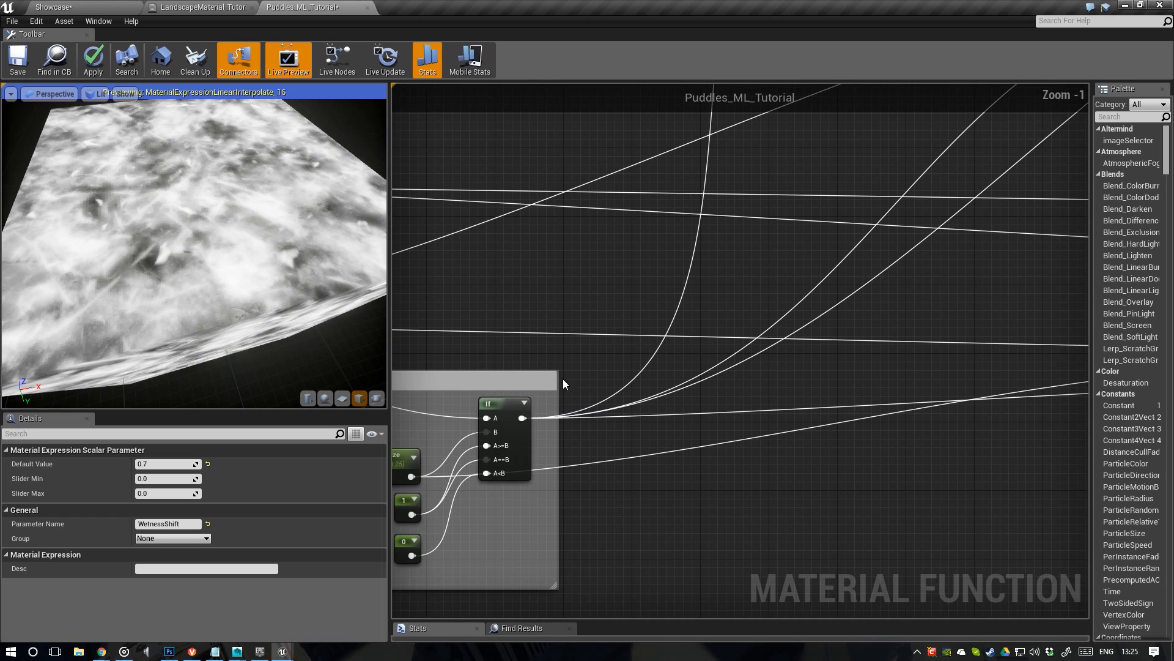
pyautogui.rightClick(497, 401)
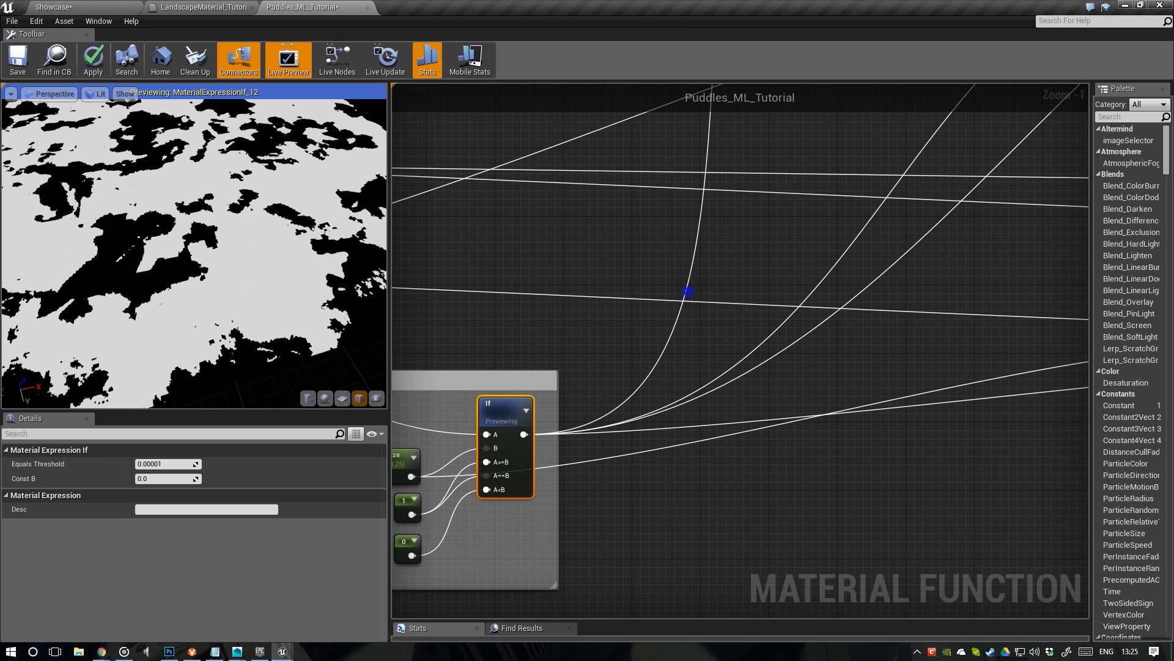
pyautogui.moveTo(542, 291); pyautogui.dragTo(567, 316, button='right')
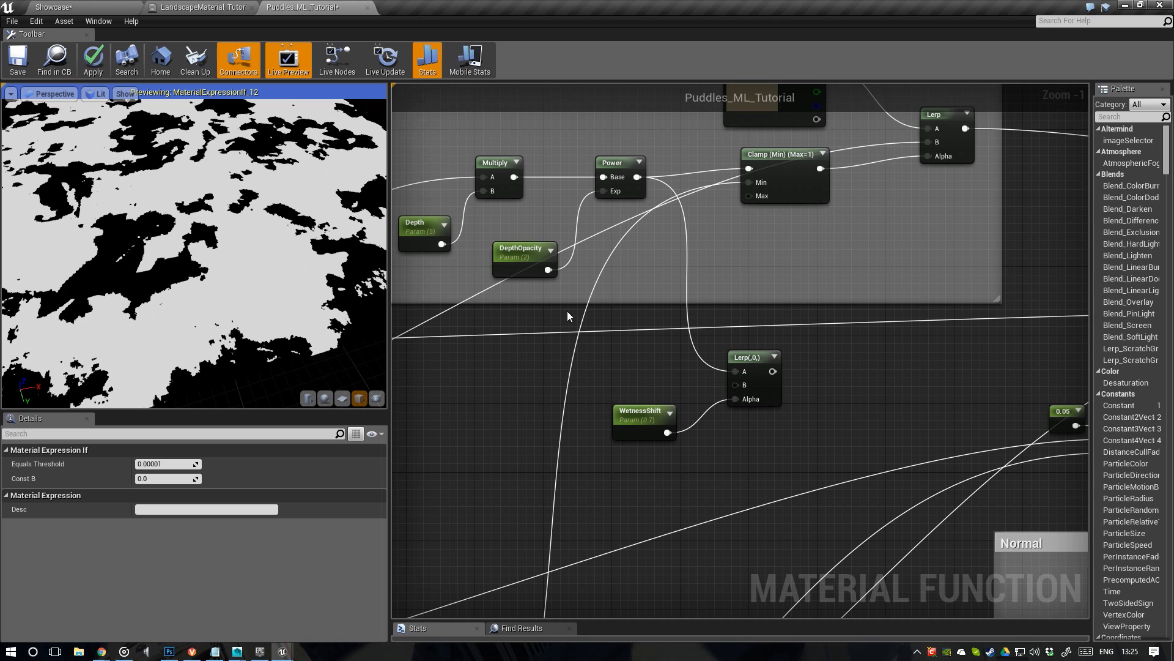
# Preview the Lerp fed by WetnessShift and add a Clamp connected to that Lerp's output
pyautogui.click(753, 371)
pyautogui.rightClick(764, 368)
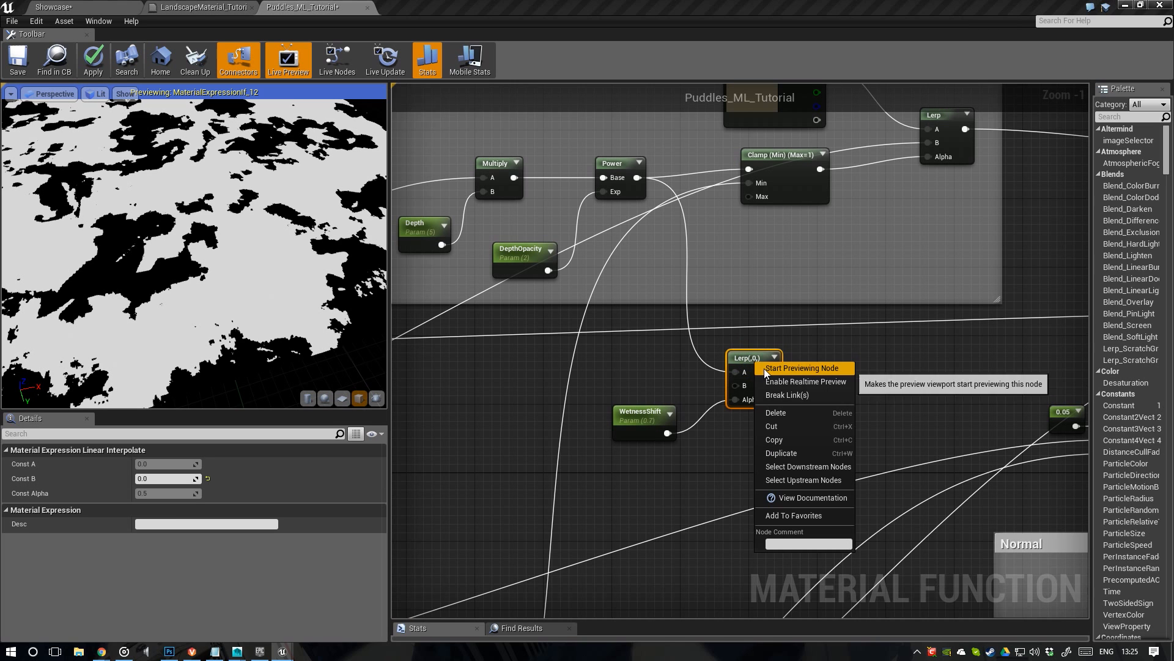
pyautogui.click(765, 368)
pyautogui.moveTo(789, 376); pyautogui.dragTo(711, 375, button='right')
pyautogui.moveTo(695, 380); pyautogui.dragTo(761, 364)
pyautogui.write('clamp')
pyautogui.press('Return')
pyautogui.moveTo(761, 364); pyautogui.dragTo(772, 428, button='right')
pyautogui.scroll(-1, 767, 428)
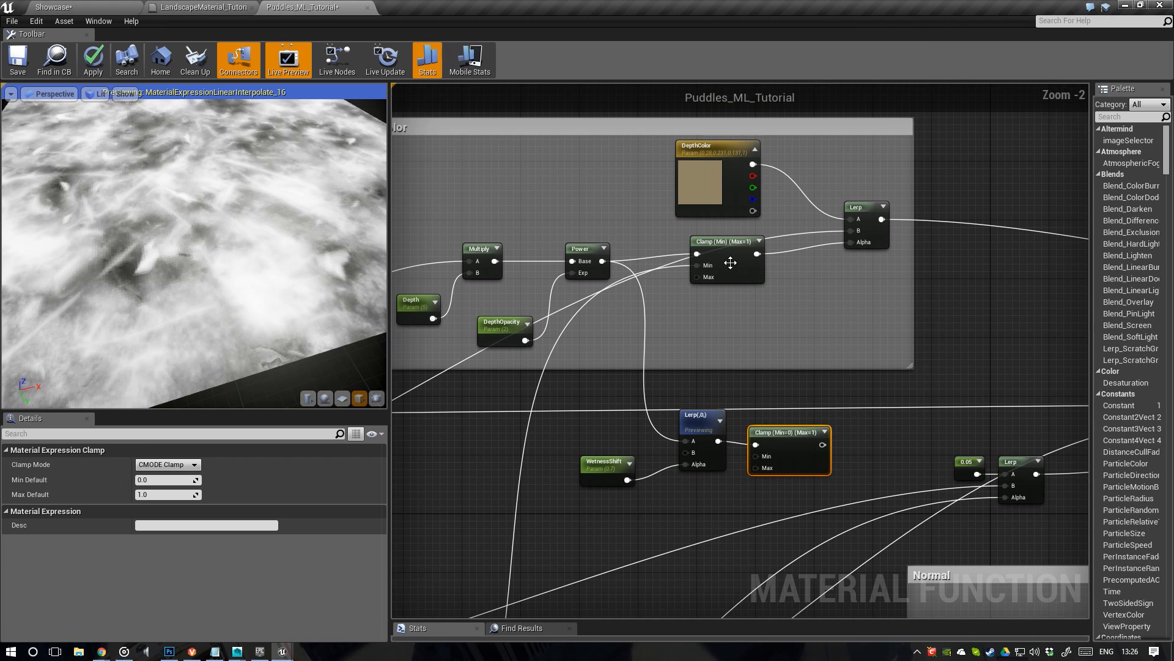
# Nudge the Clamp inside the Color comment down and the new Clamp up to straighten their connection wires
pyautogui.click(730, 263)
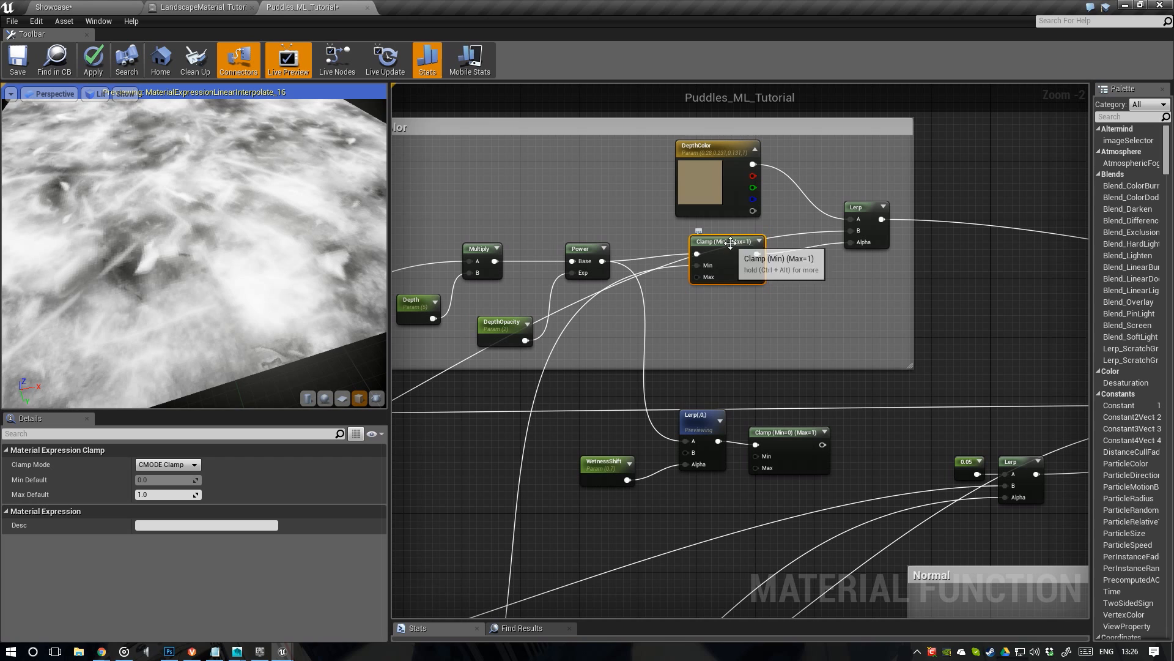
pyautogui.moveTo(731, 242); pyautogui.dragTo(731, 249)
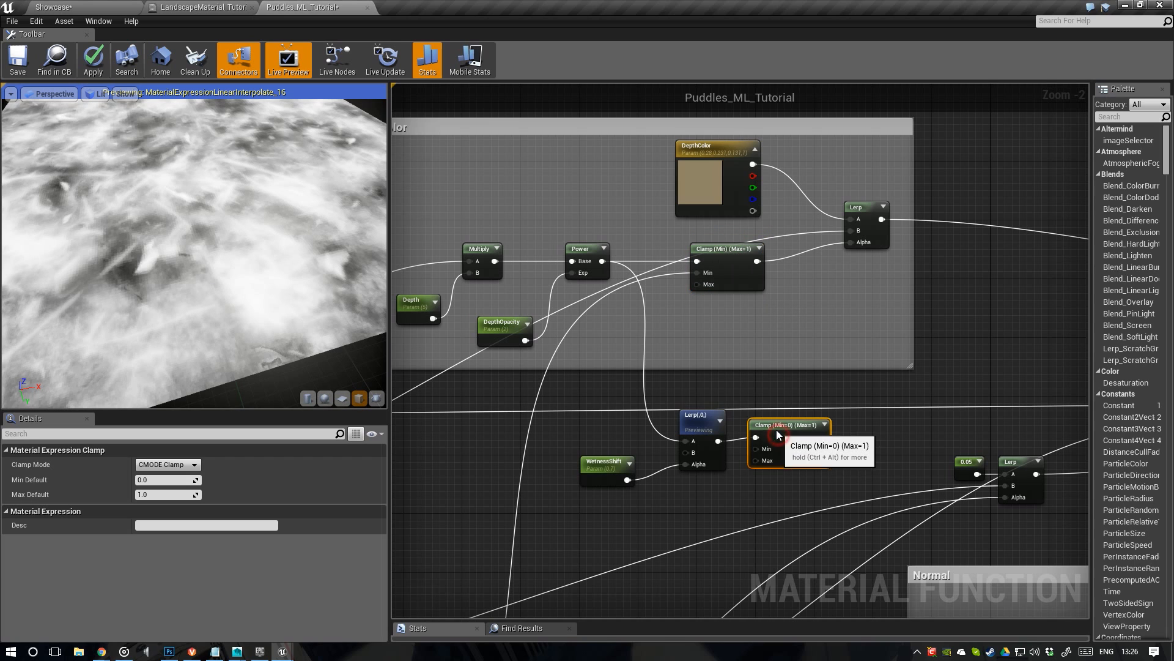
pyautogui.click(772, 456)
pyautogui.moveTo(772, 456); pyautogui.dragTo(755, 402, button='right')
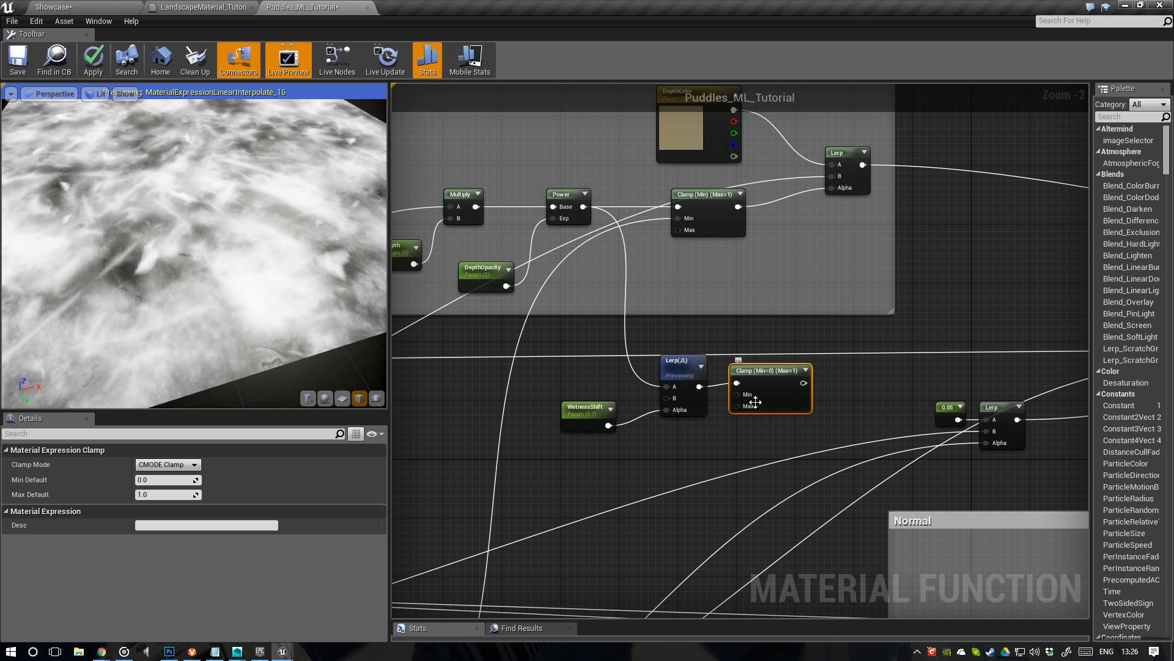
# Connect the output of the If node in the Size comment to the new Clamp's Max
pyautogui.moveTo(599, 555); pyautogui.dragTo(755, 217, button='right')
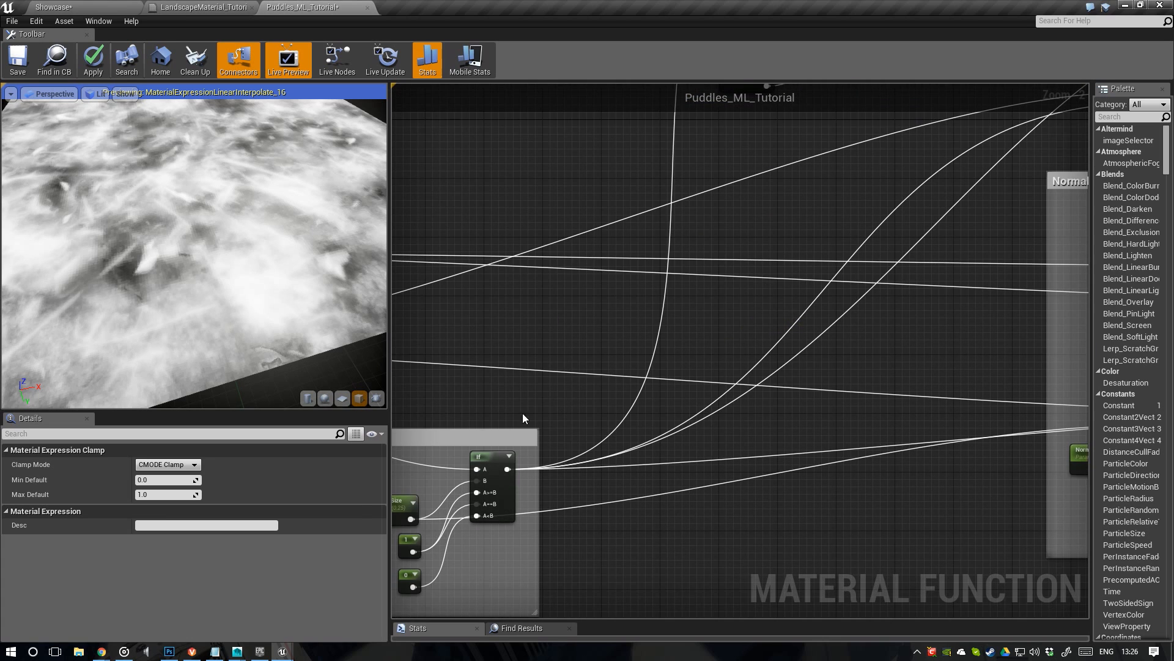
pyautogui.scroll(-2, 506, 469)
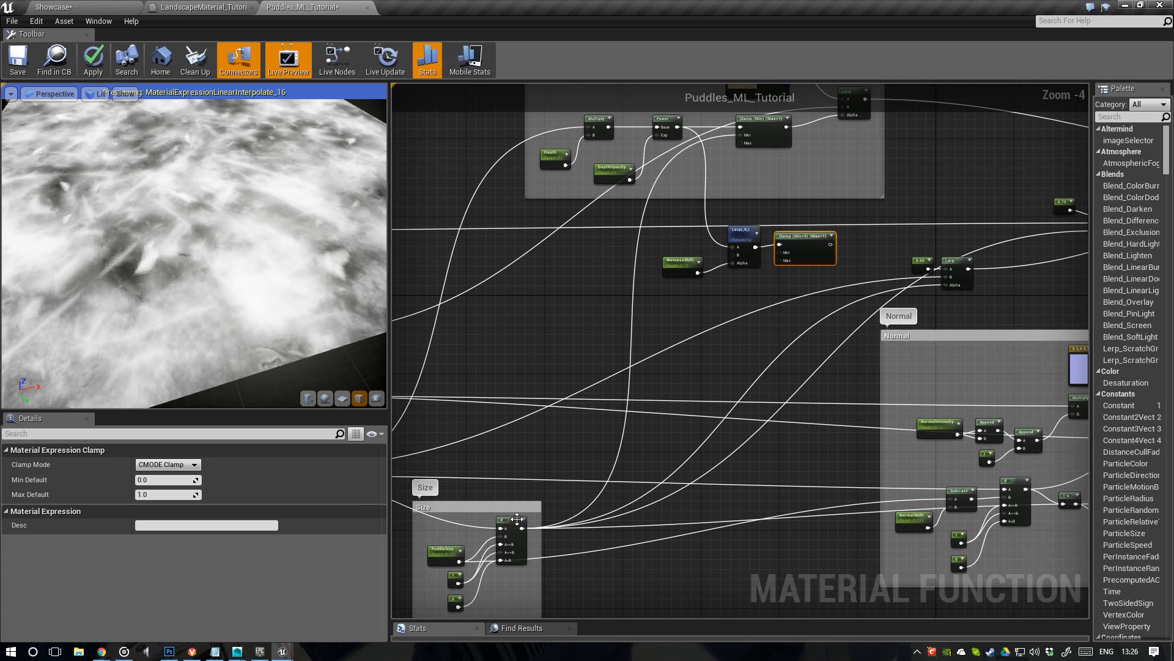
pyautogui.moveTo(522, 530); pyautogui.dragTo(791, 261)
pyautogui.scroll(2, 732, 321)
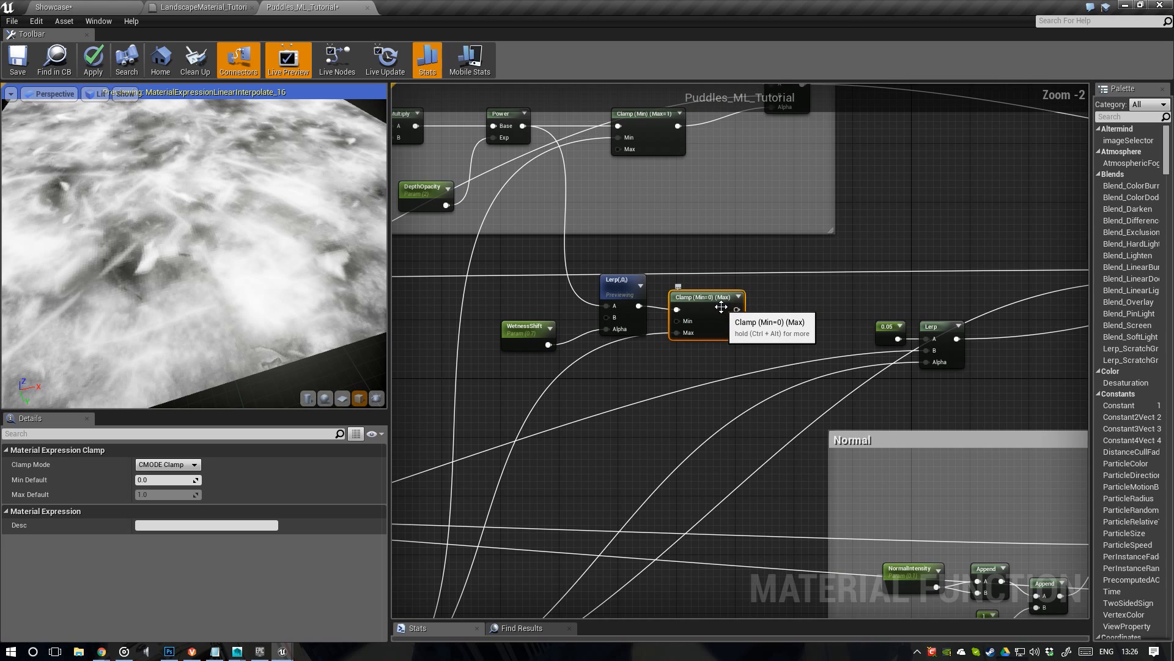
# Preview the new Clamp's output and examine the puddle mask from several angles
pyautogui.rightClick(730, 315)
pyautogui.click(731, 314)
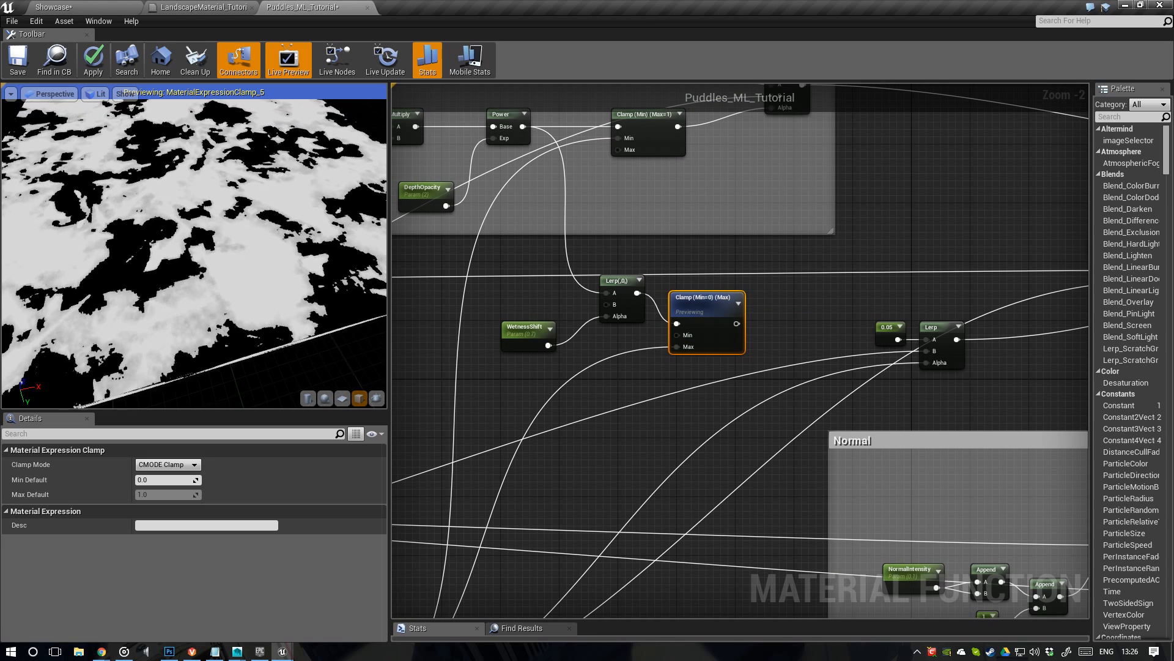
pyautogui.moveTo(171, 252); pyautogui.dragTo(171, 252)
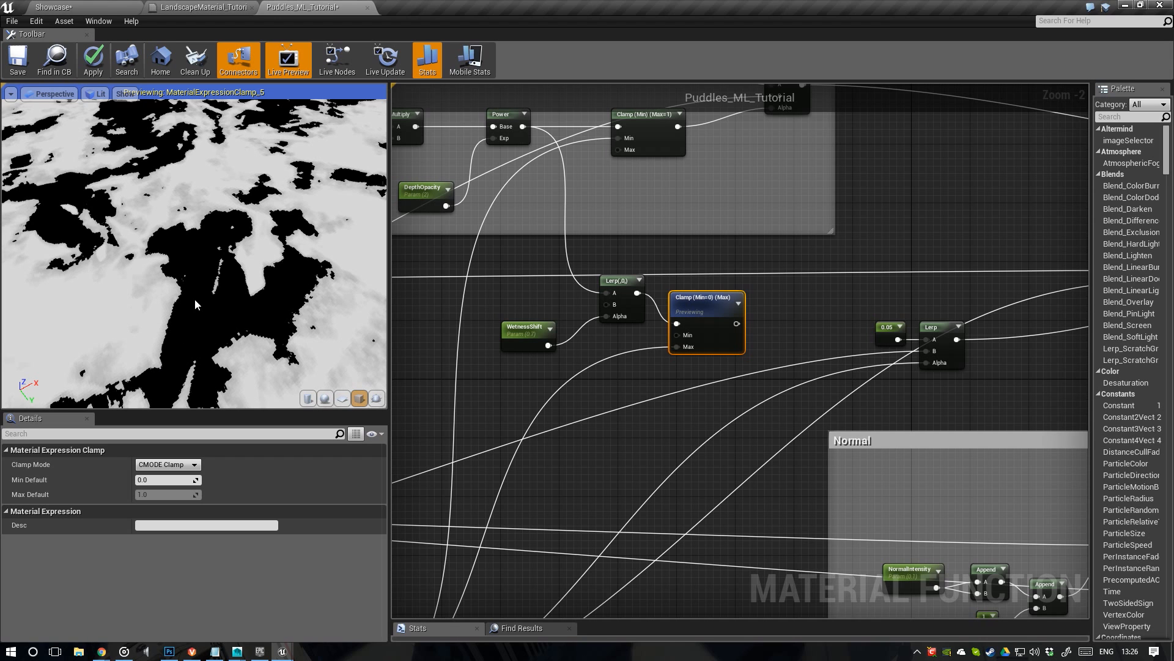
pyautogui.moveTo(195, 299); pyautogui.dragTo(248, 252)
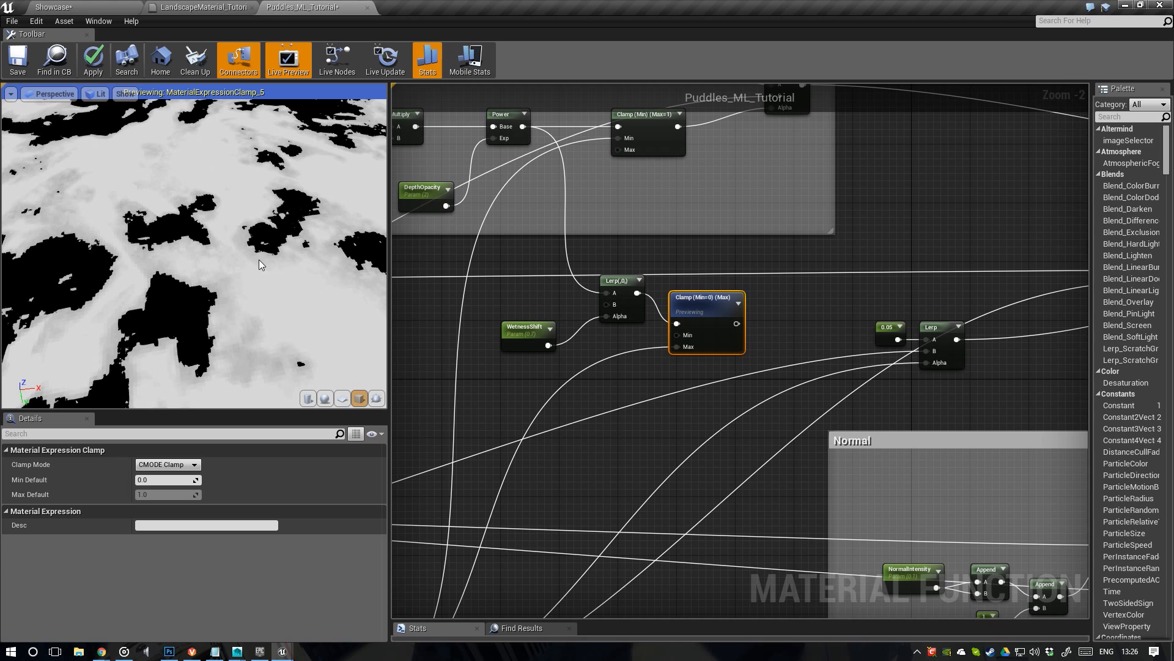
pyautogui.moveTo(315, 222); pyautogui.dragTo(226, 223)
pyautogui.moveTo(213, 223); pyautogui.dragTo(213, 224, button='right')
# Move the 0.05 Constant and its Lerp together away from the new Clamp, closer to the Lerp with the 0.75 Constant
pyautogui.moveTo(767, 315); pyautogui.dragTo(553, 360, button='right')
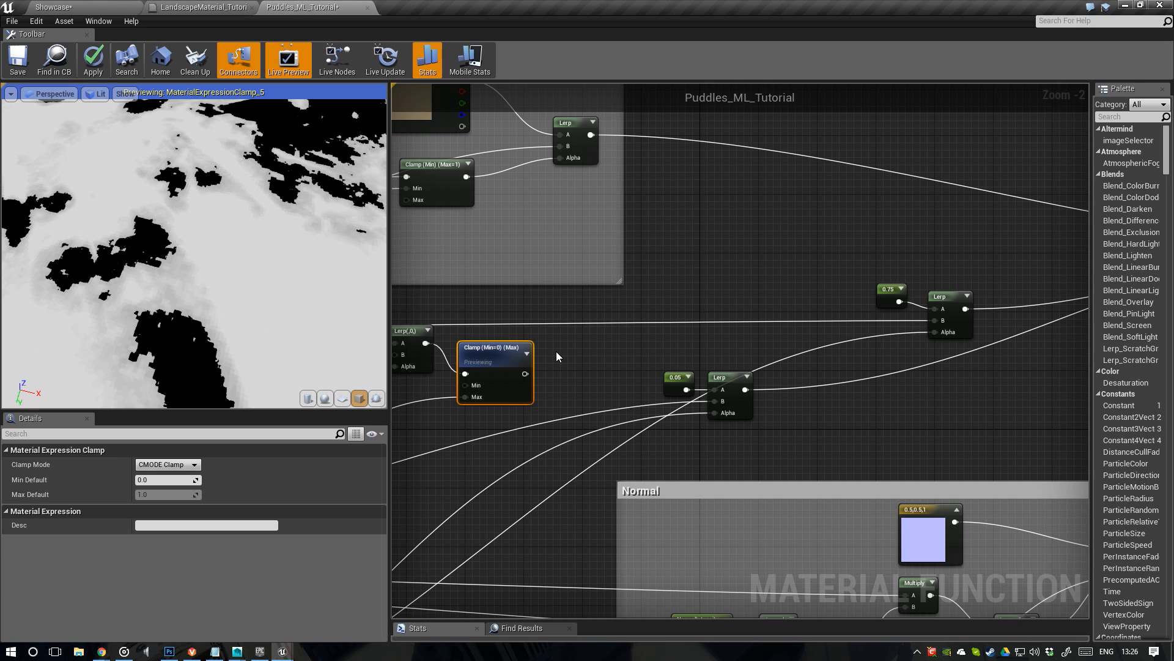
pyautogui.moveTo(710, 293); pyautogui.dragTo(720, 310, button='right')
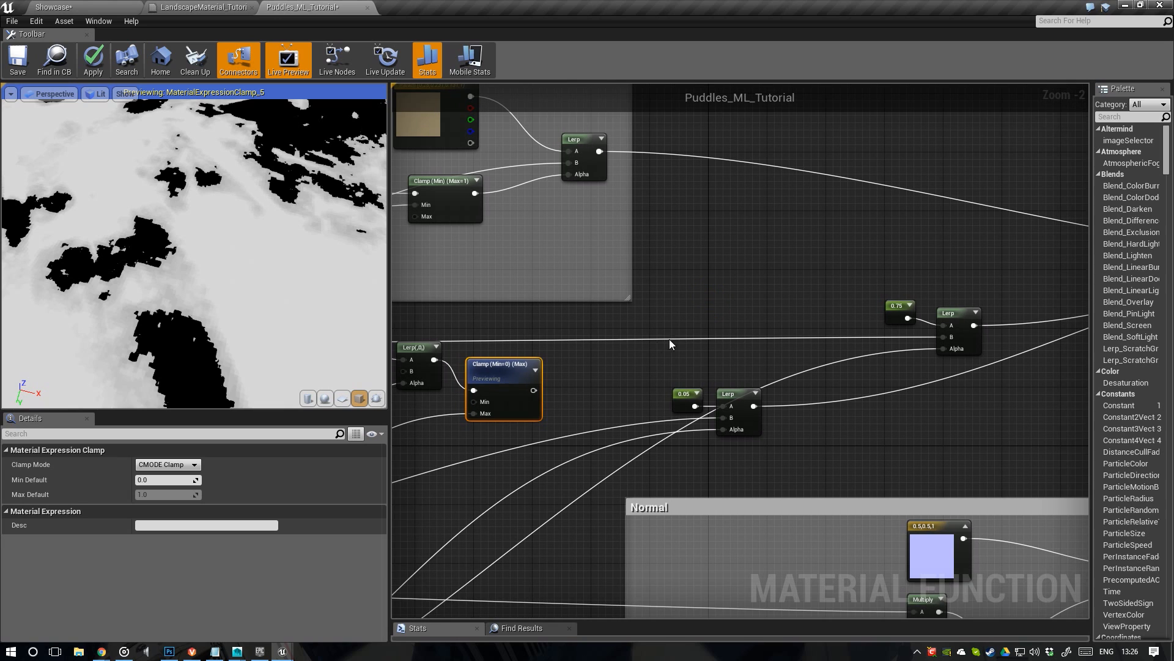
pyautogui.moveTo(669, 339); pyautogui.dragTo(911, 400)
pyautogui.moveTo(538, 385); pyautogui.dragTo(772, 391, button='right')
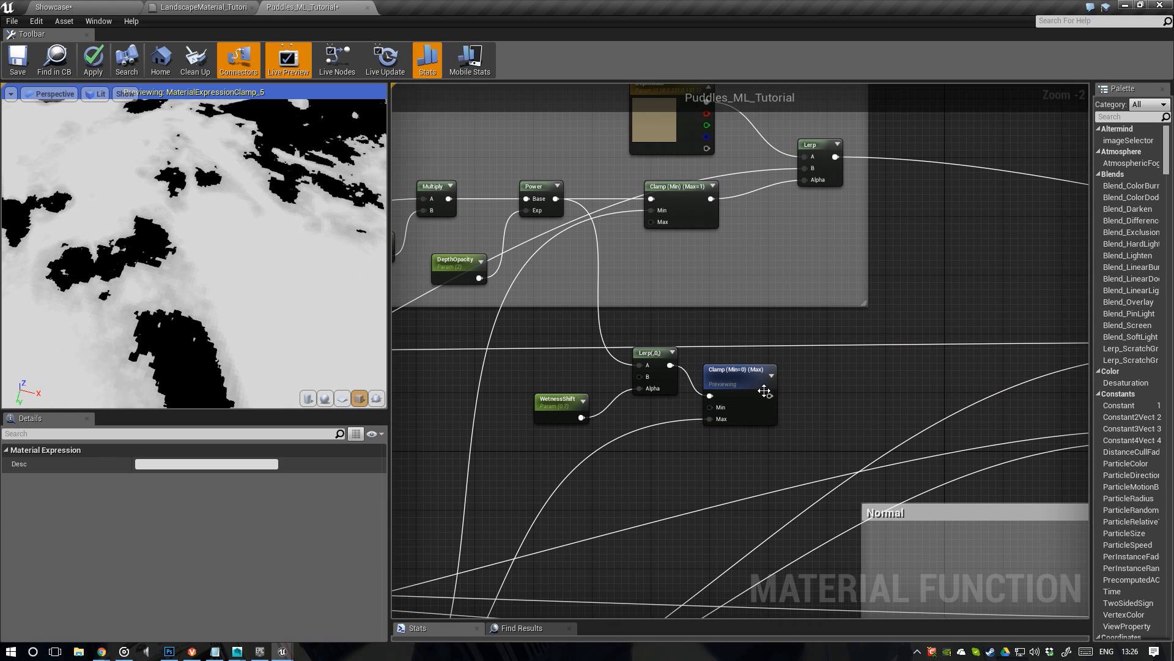
# Add a Power node fed by the new Clamp's output, preview it, and align it with the Clamp
pyautogui.moveTo(769, 395); pyautogui.dragTo(810, 379)
pyautogui.write('power')
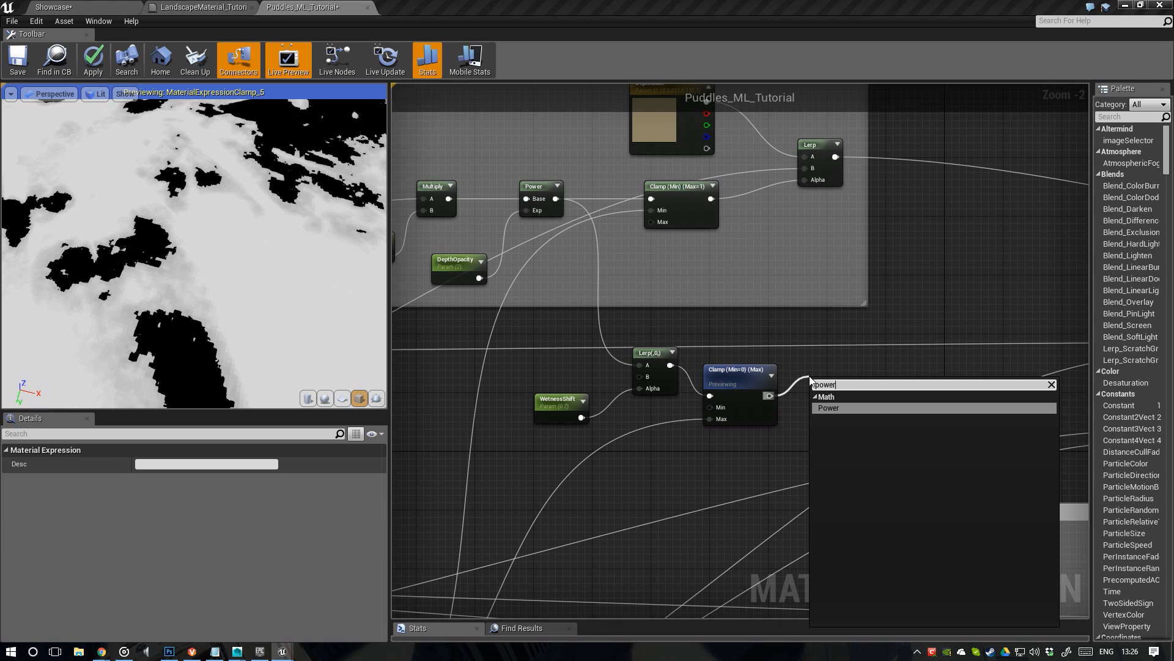
pyautogui.press('Return')
pyautogui.moveTo(785, 357); pyautogui.dragTo(731, 355, button='right')
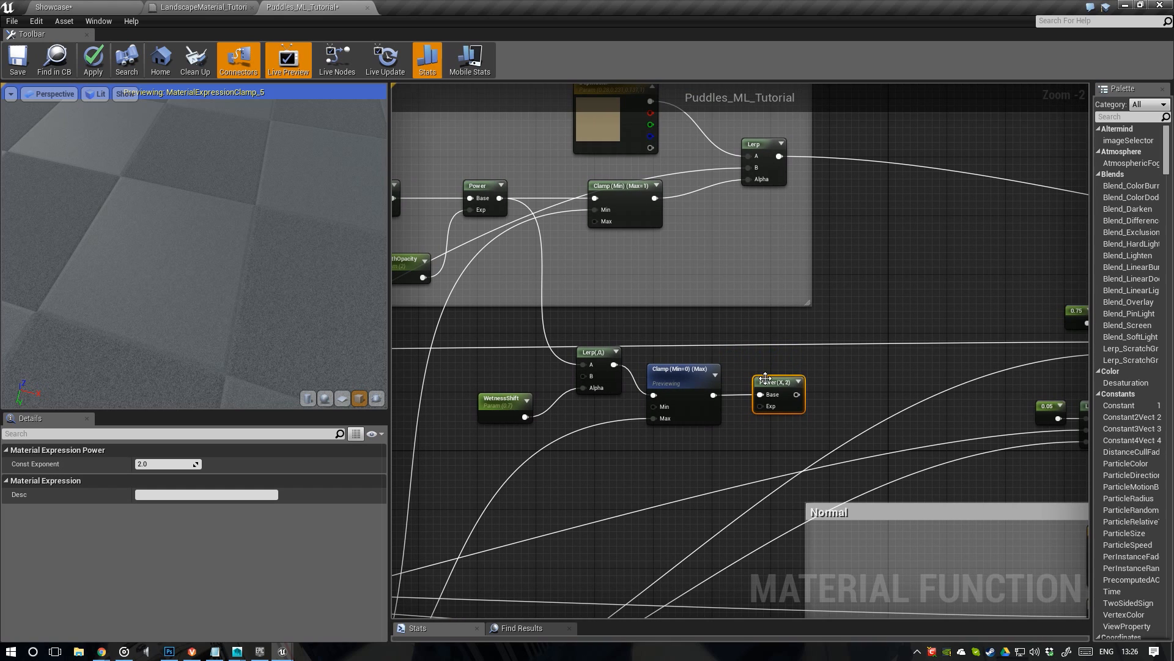
pyautogui.rightClick(771, 383)
pyautogui.click(801, 454)
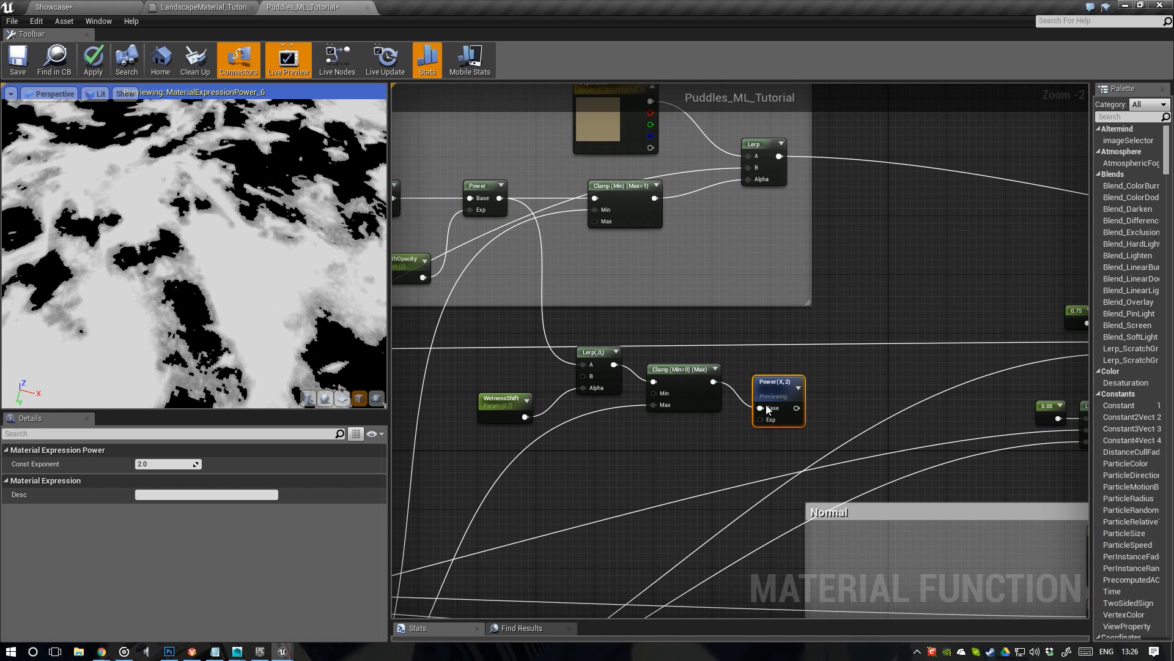
pyautogui.moveTo(781, 390); pyautogui.dragTo(777, 369)
pyautogui.moveTo(187, 272); pyautogui.dragTo(162, 272, button='right')
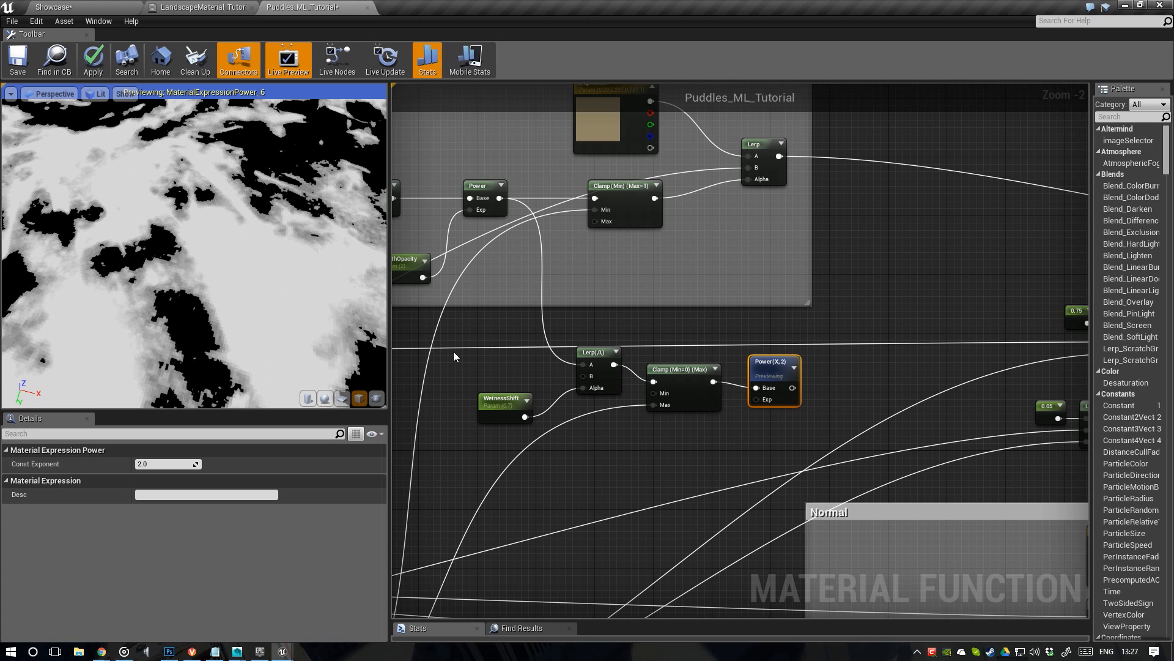
pyautogui.moveTo(199, 275); pyautogui.dragTo(183, 275, button='right')
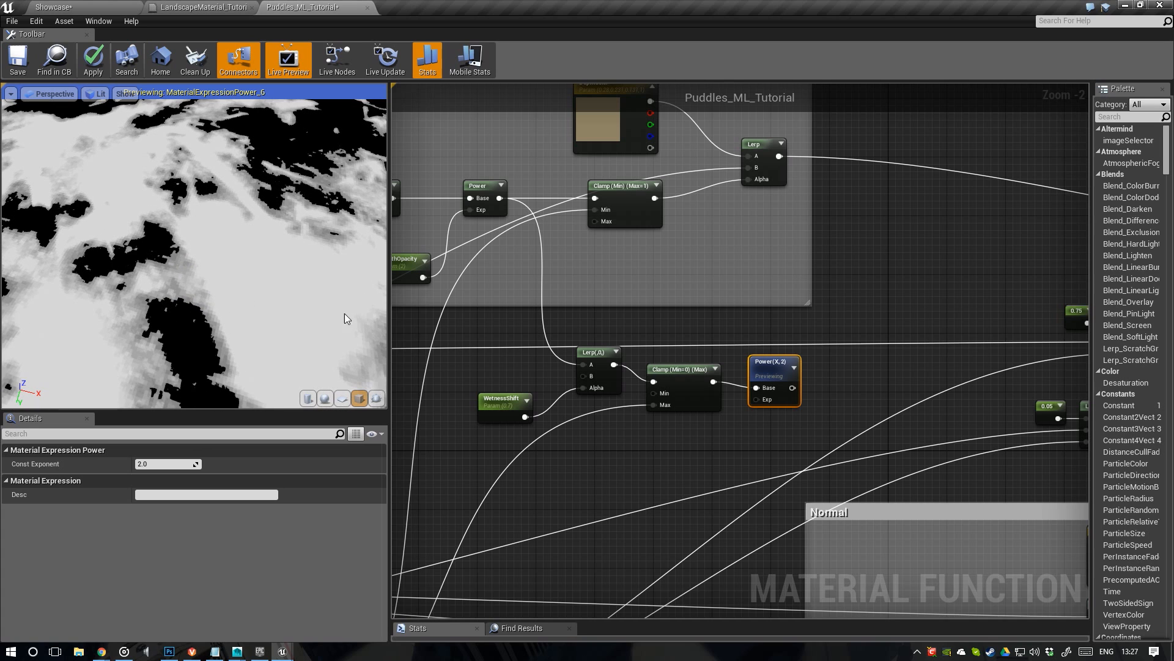
# Add a scalar parameter named Wetness with a default value of 0.5 below the new Clamp
pyautogui.moveTo(691, 362); pyautogui.dragTo(668, 357, button='right')
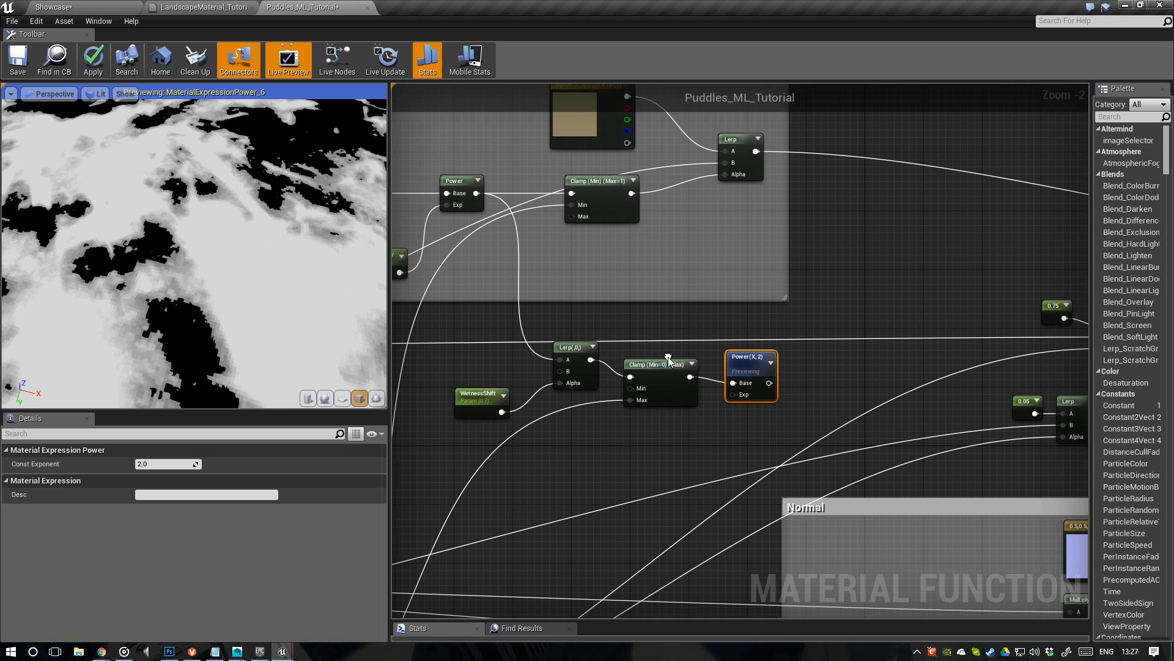
pyautogui.click(648, 424)
pyautogui.rightClick(664, 433)
pyautogui.click(699, 434)
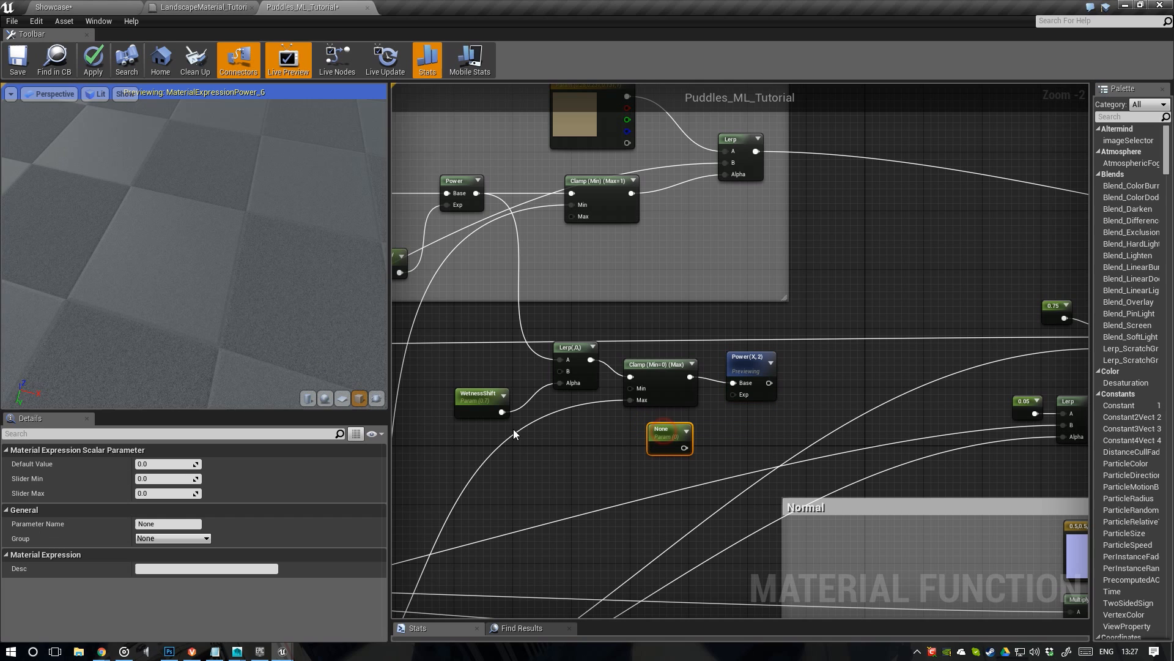
pyautogui.click(162, 524)
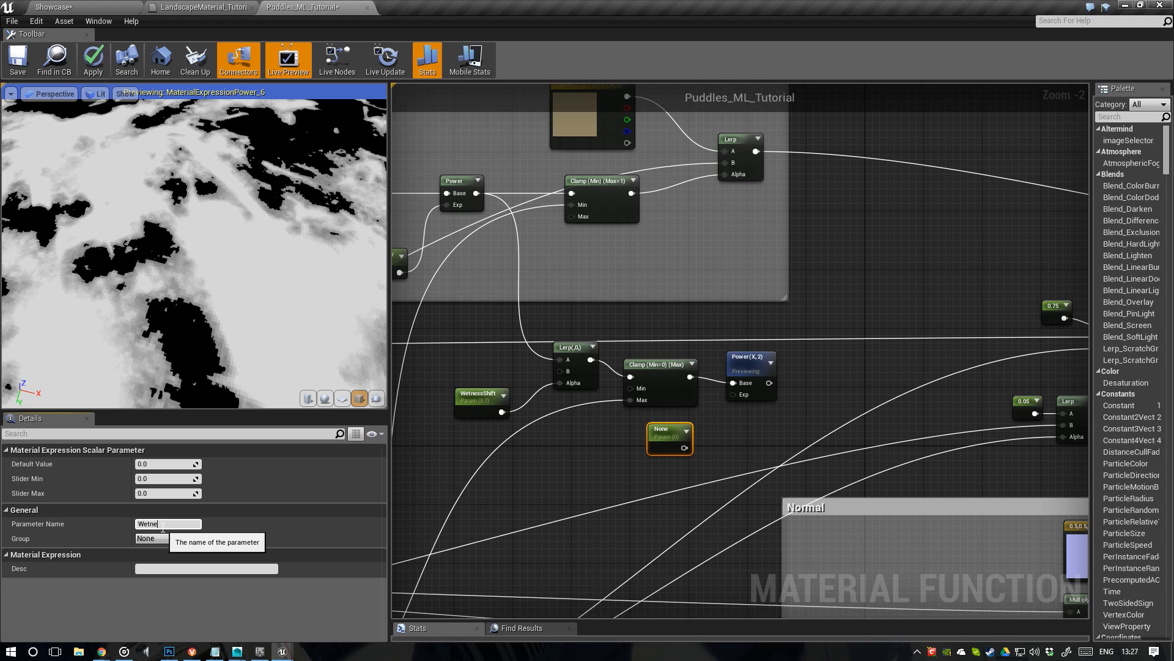
pyautogui.press('Return')
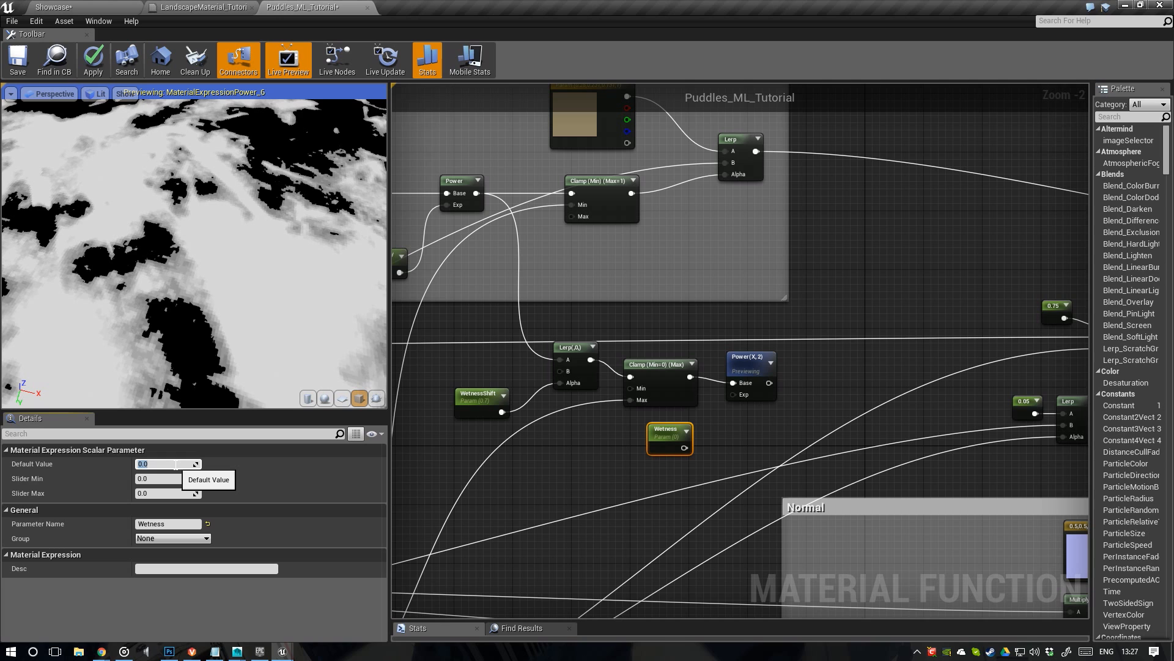
pyautogui.press('Return')
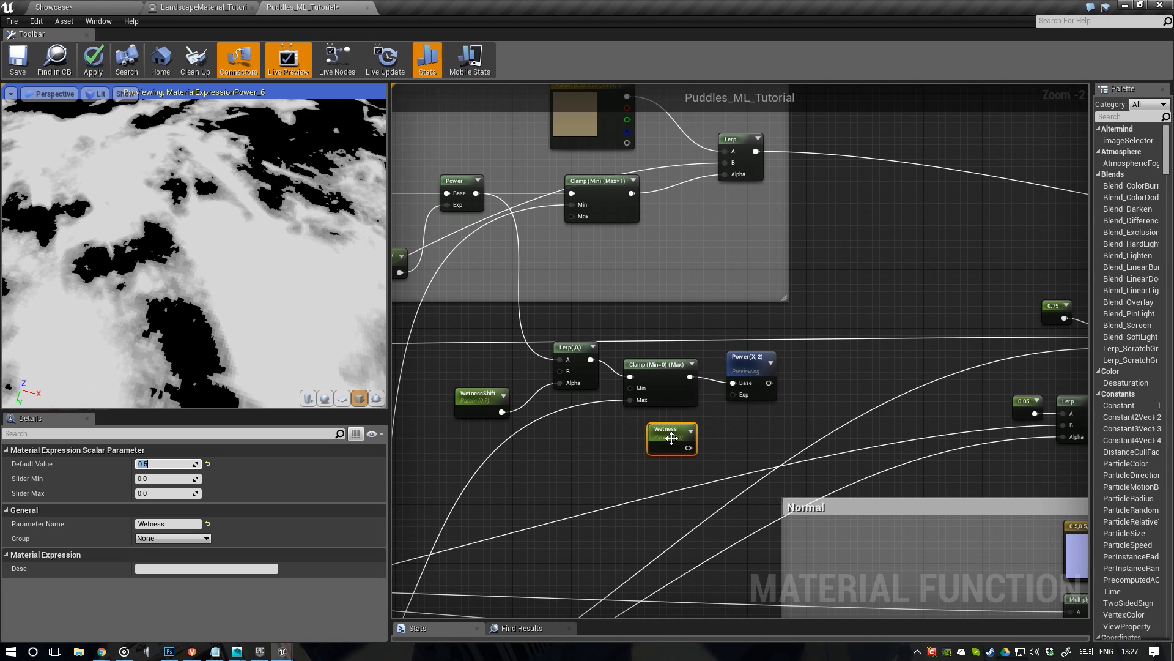
# Connect the Wetness parameter to the new Power node's Exp and align the Power node with the Clamp
pyautogui.moveTo(684, 448); pyautogui.dragTo(742, 362)
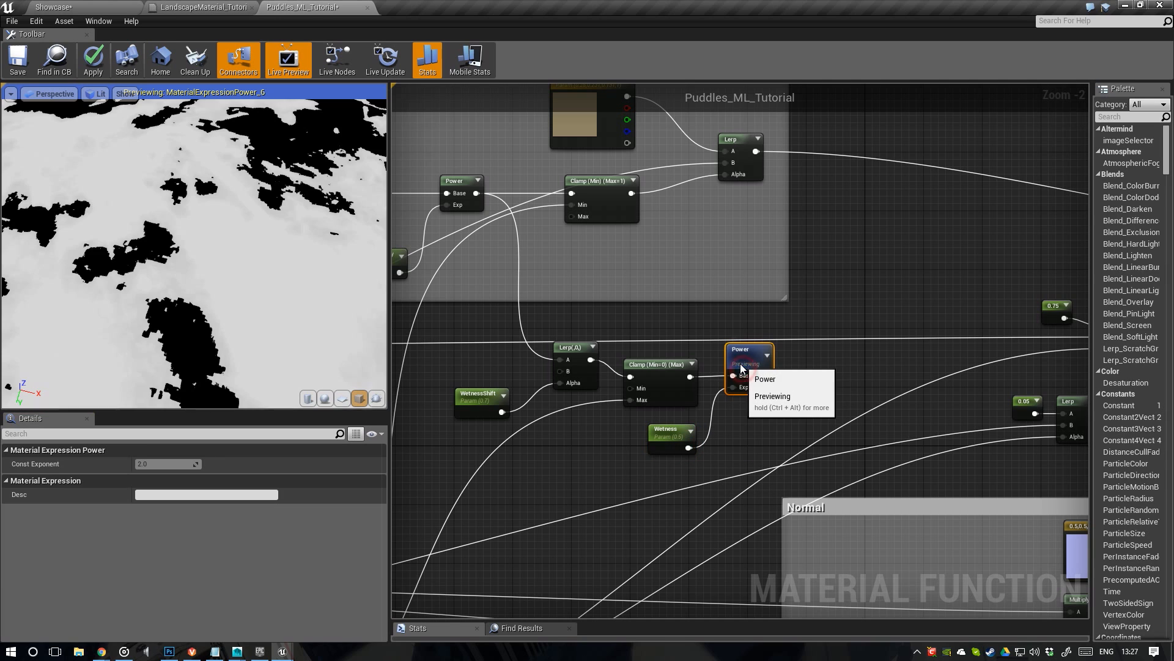
pyautogui.moveTo(734, 373); pyautogui.dragTo(673, 402, button='right')
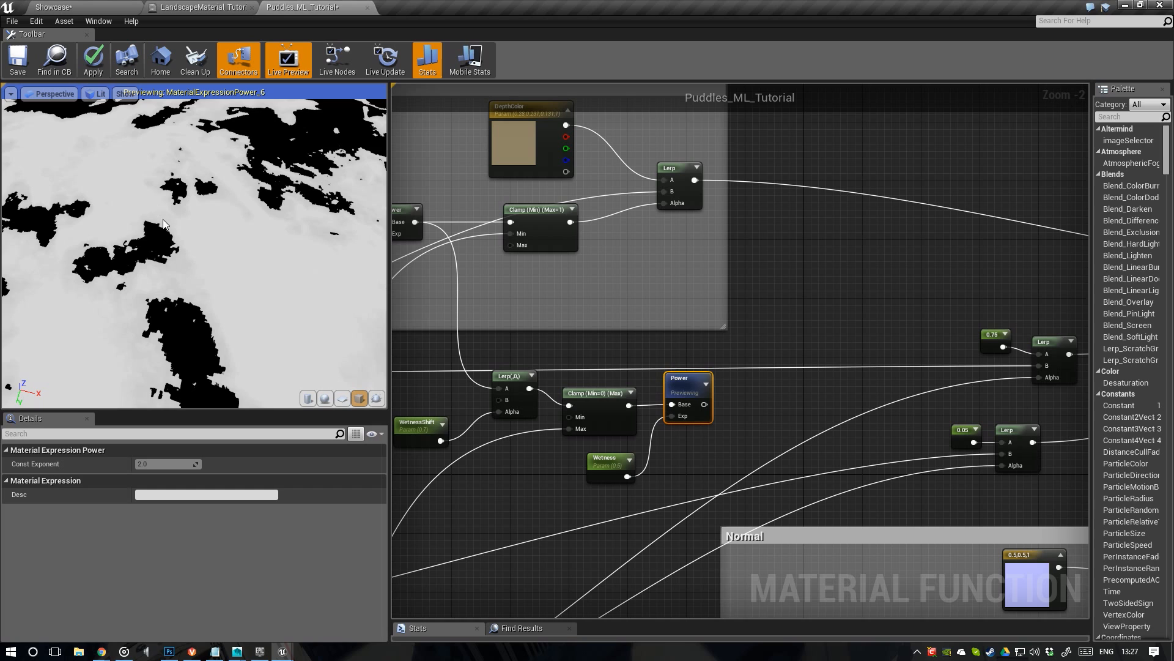
pyautogui.scroll(5, 169, 232)
pyautogui.moveTo(168, 230); pyautogui.dragTo(382, 305, button='right')
pyautogui.moveTo(644, 321)
pyautogui.mouseDown(button='right')
pyautogui.moveTo(617, 340)
pyautogui.moveTo(645, 334)
pyautogui.mouseUp(button='right')
pyautogui.scroll(-1, 642, 333)
# Nudge the new Clamp away from the Power node and connect its output to the Alpha of the Lerp with the 0.05 Constant
pyautogui.moveTo(742, 365); pyautogui.dragTo(685, 350, button='right')
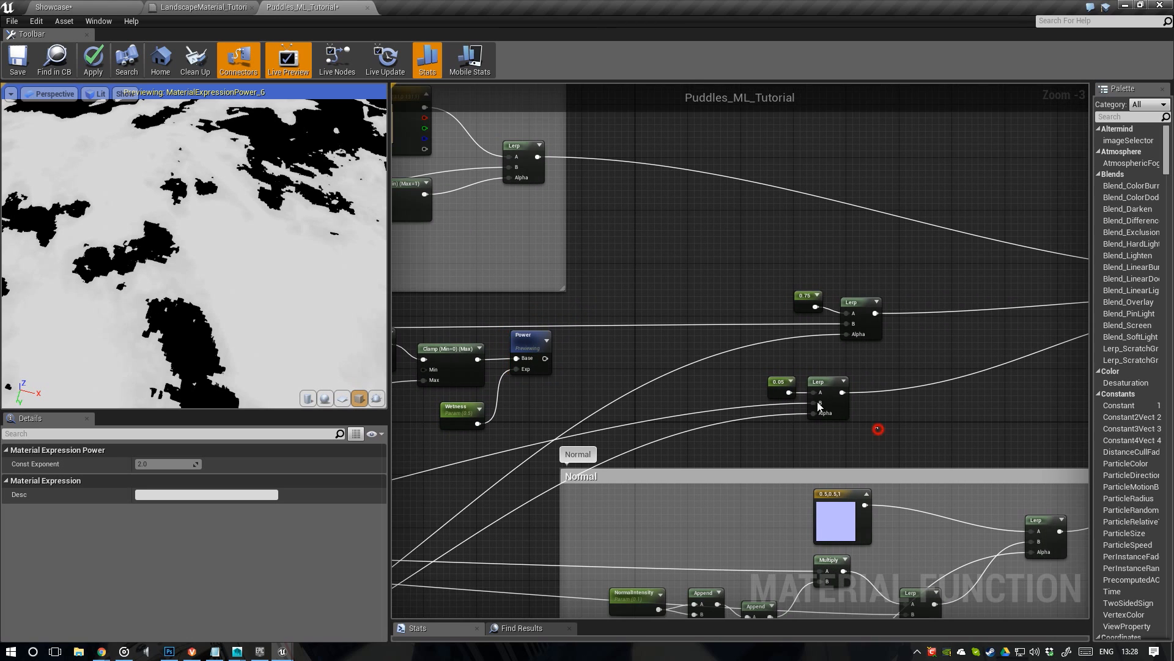
pyautogui.moveTo(878, 428); pyautogui.dragTo(780, 387)
pyautogui.moveTo(837, 392); pyautogui.dragTo(891, 392, button='right')
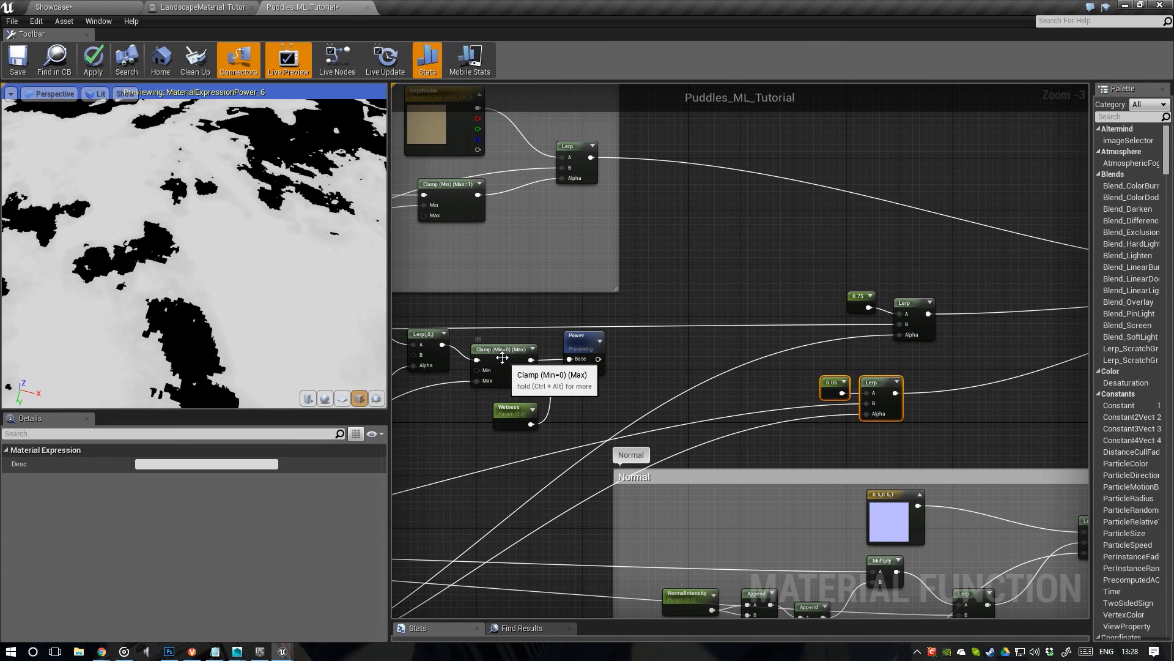
pyautogui.moveTo(502, 358); pyautogui.dragTo(497, 361)
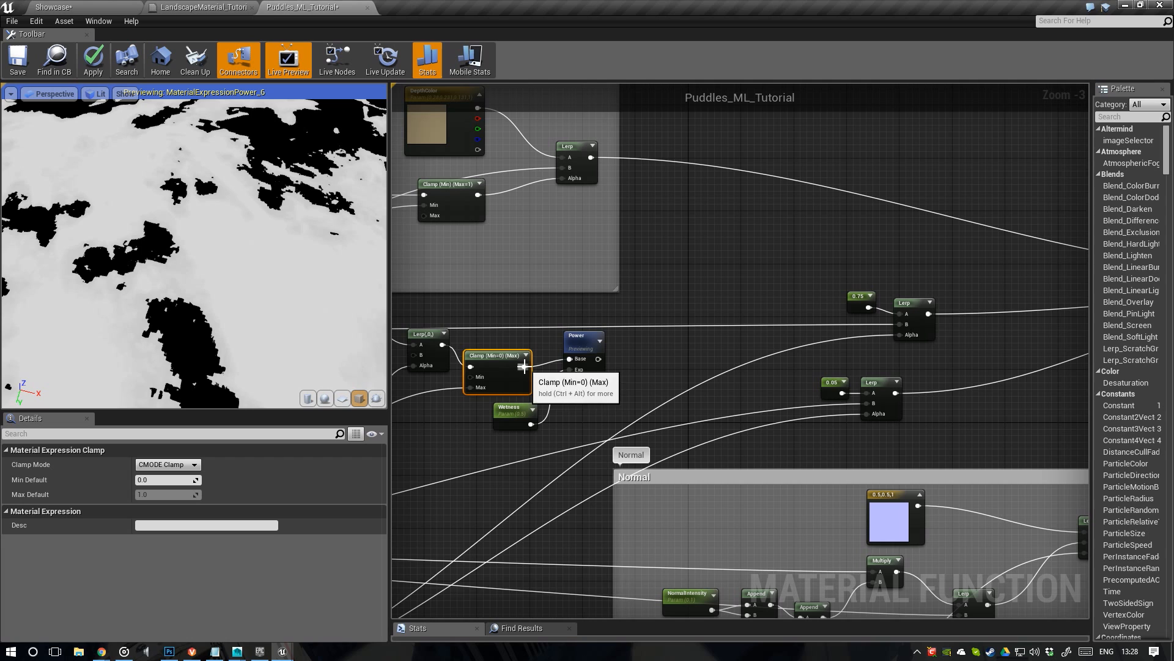
pyautogui.moveTo(524, 367); pyautogui.dragTo(868, 413)
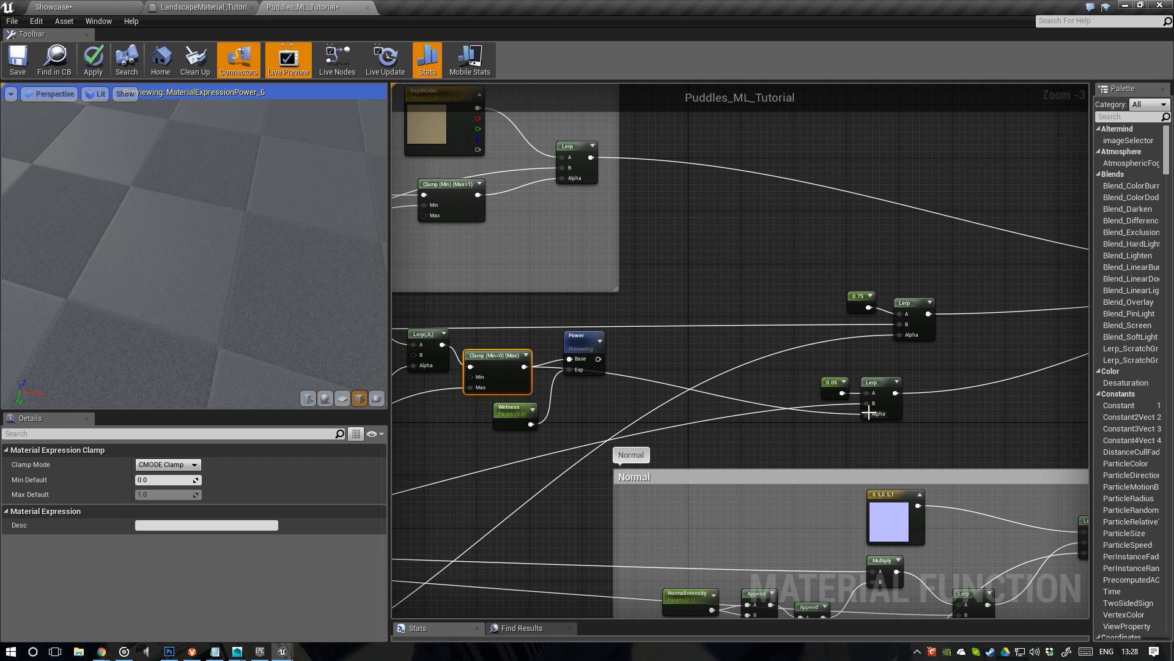
# Connect the Wetness-driven Power node's output to the Alpha of the Lerp with the 0.75 Constant
pyautogui.click(579, 340)
pyautogui.scroll(1, 644, 352)
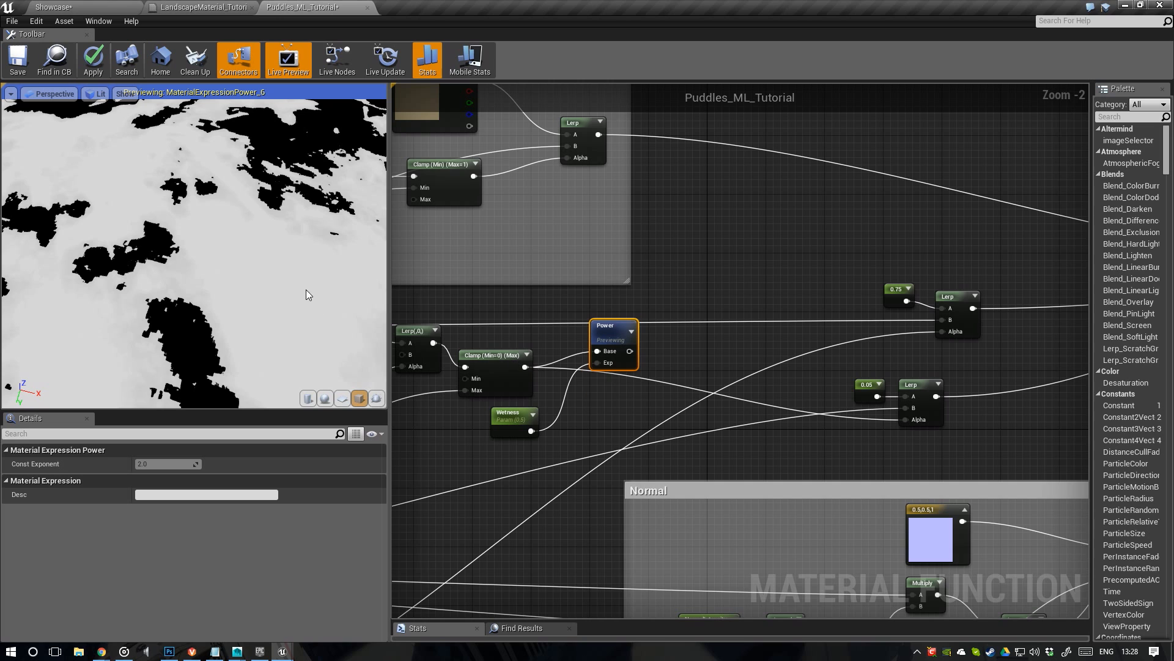
pyautogui.moveTo(308, 294); pyautogui.dragTo(302, 269)
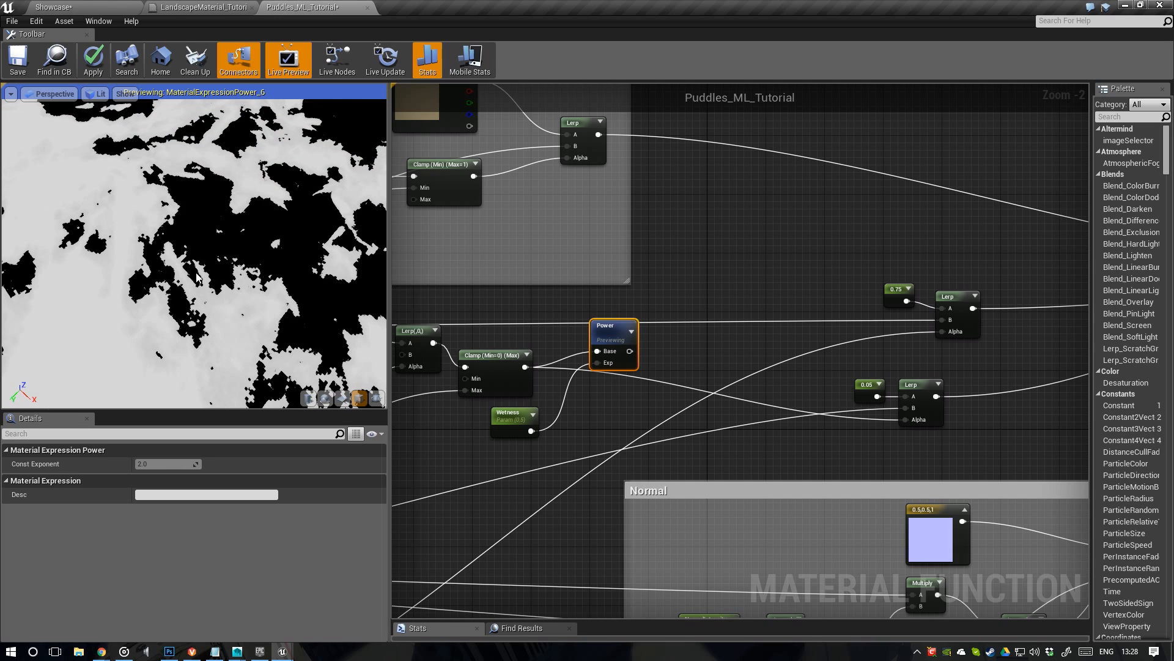
pyautogui.moveTo(196, 279)
pyautogui.mouseDown(button='right')
pyautogui.moveTo(196, 306)
pyautogui.moveTo(196, 290)
pyautogui.mouseUp(button='right')
pyautogui.moveTo(681, 331); pyautogui.dragTo(590, 340, button='right')
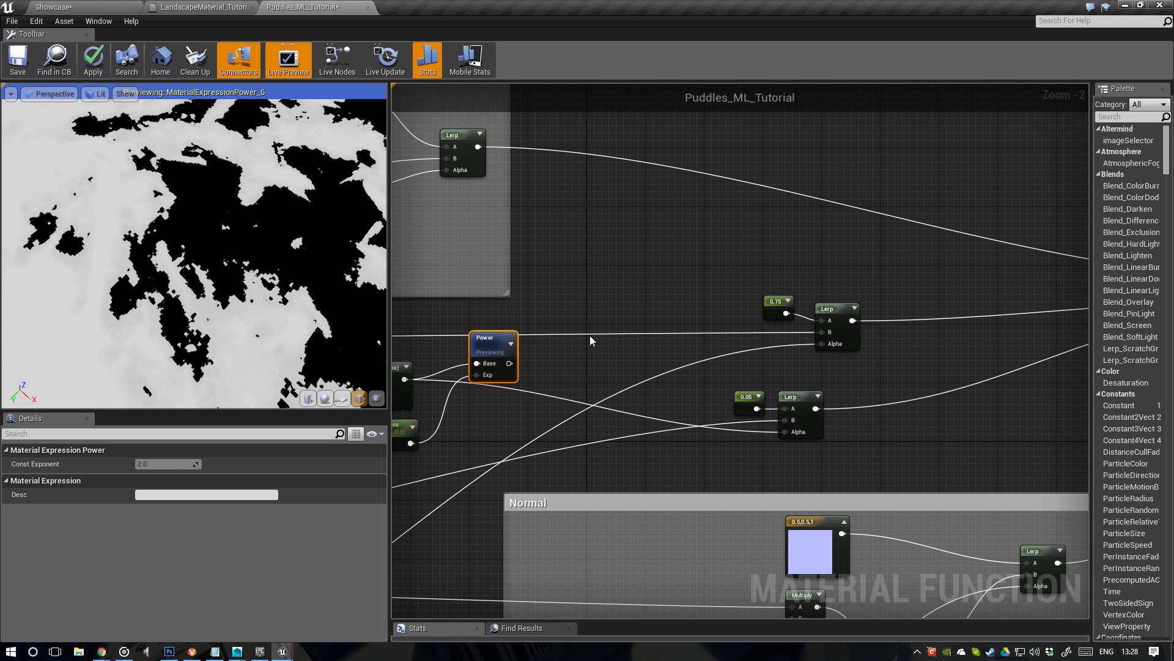
pyautogui.moveTo(509, 364); pyautogui.dragTo(828, 346)
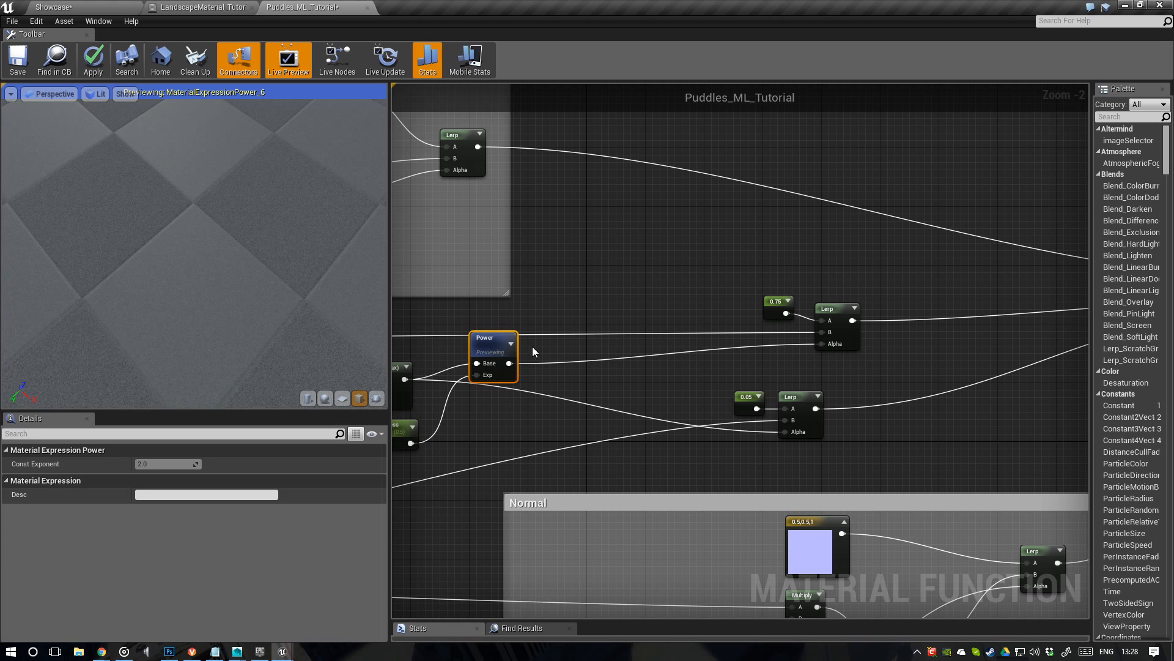
# Preview the Lerp with the 0.75 Constant and examine its blended mask from several angles
pyautogui.moveTo(532, 346); pyautogui.dragTo(607, 338, button='right')
pyautogui.scroll(-1, 716, 320)
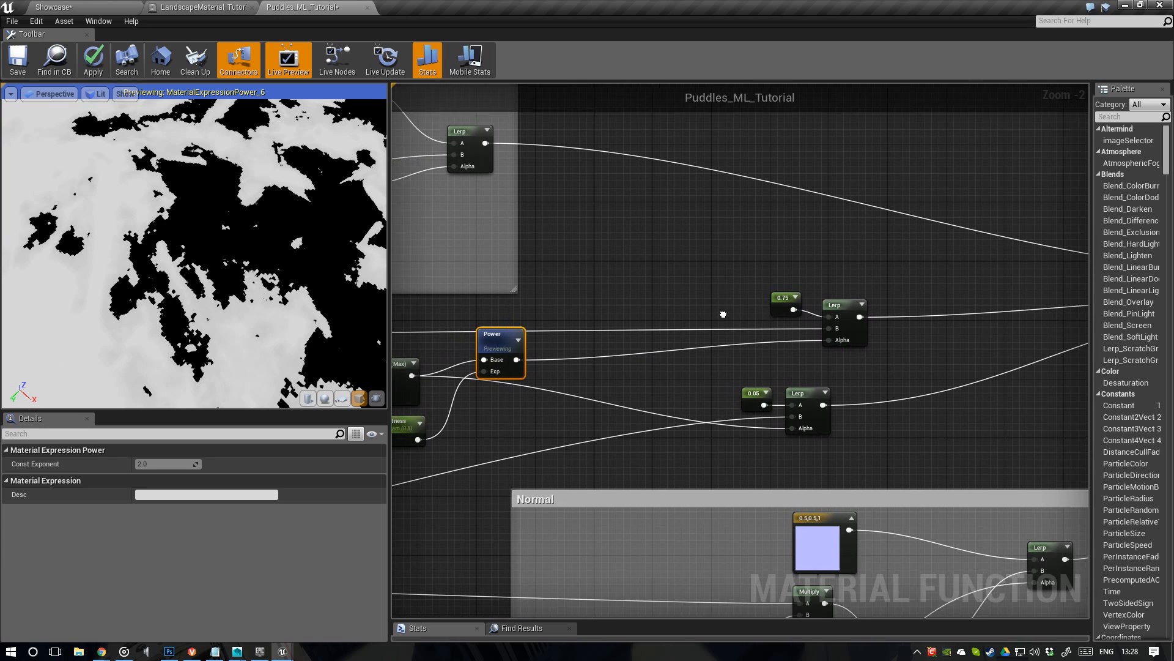
pyautogui.rightClick(799, 305)
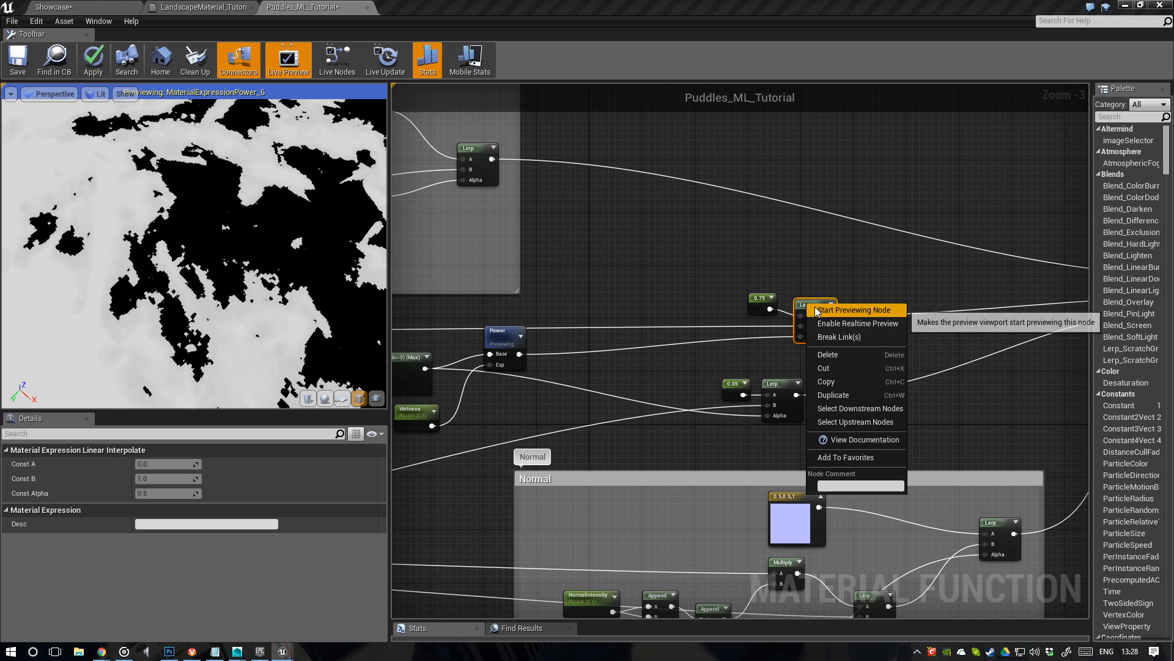
pyautogui.click(811, 311)
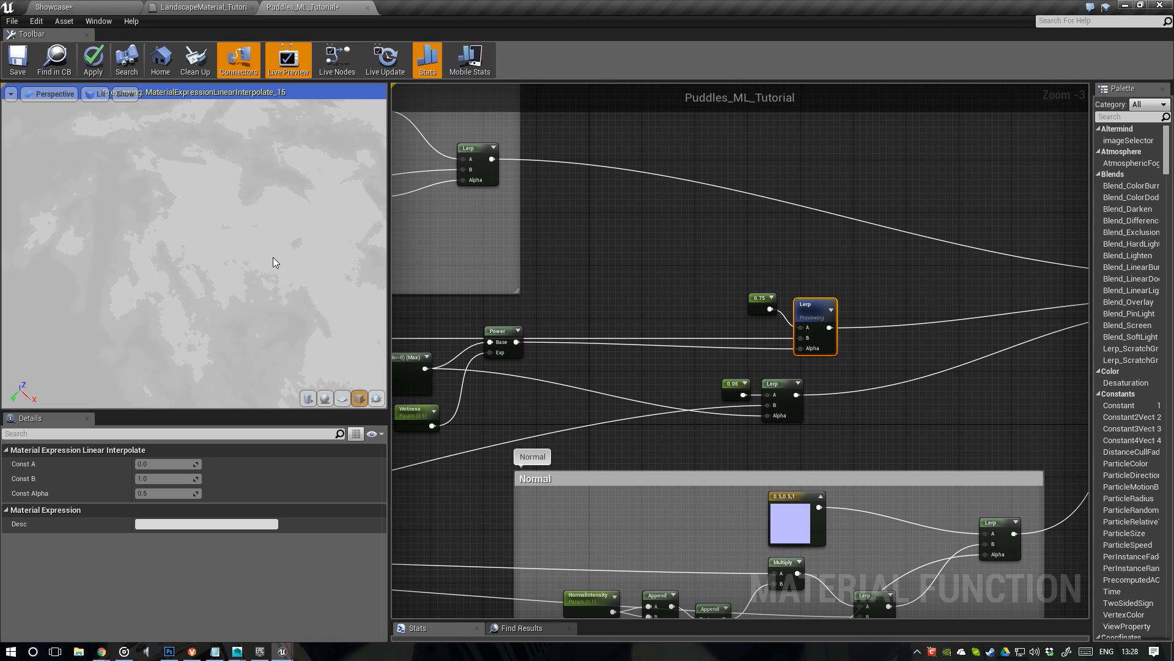
pyautogui.moveTo(273, 257); pyautogui.dragTo(265, 252)
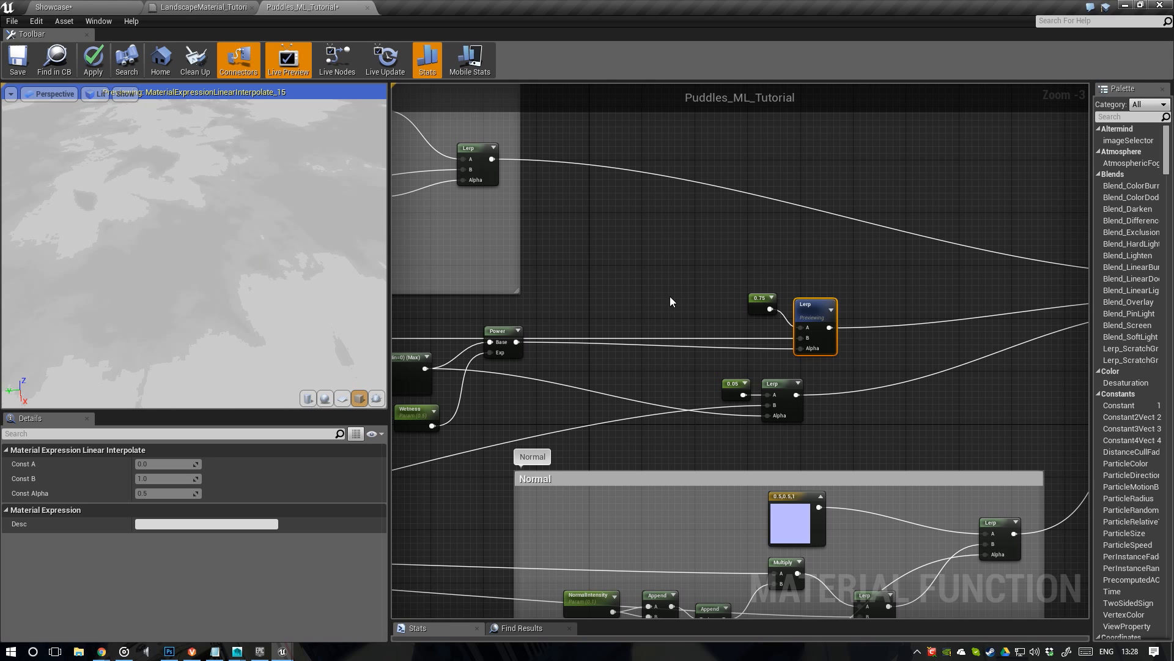
pyautogui.moveTo(670, 298); pyautogui.dragTo(759, 296, button='right')
pyautogui.scroll(-2, 567, 287)
pyautogui.scroll(3, 610, 299)
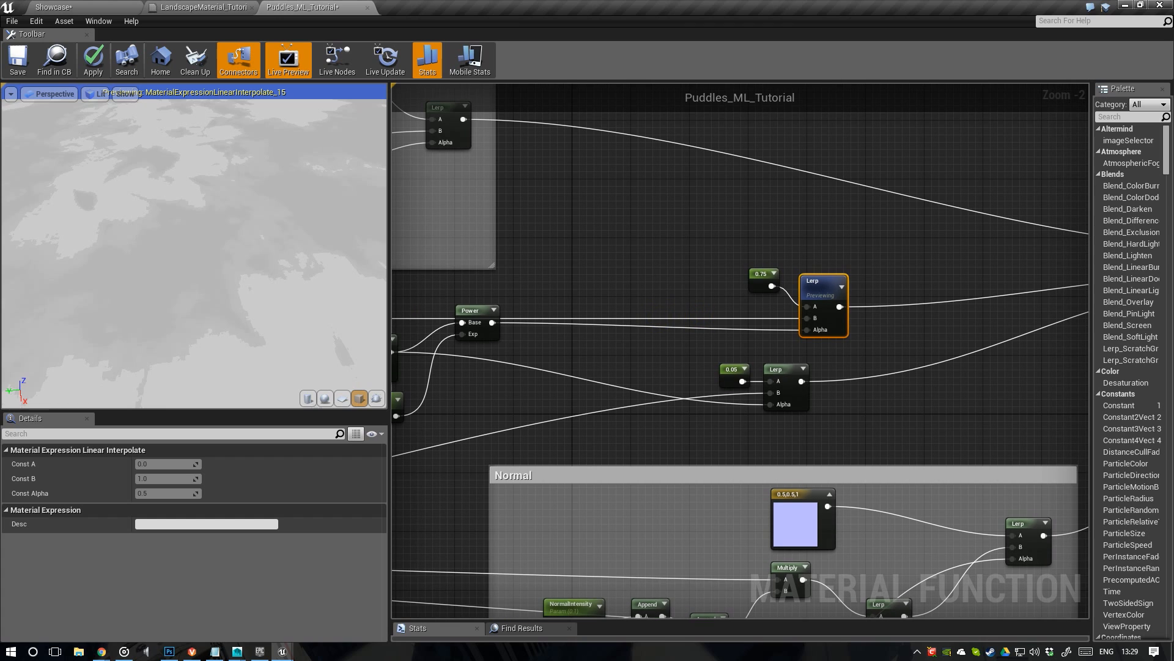
pyautogui.scroll(-3, 279, 283)
pyautogui.scroll(3, 274, 282)
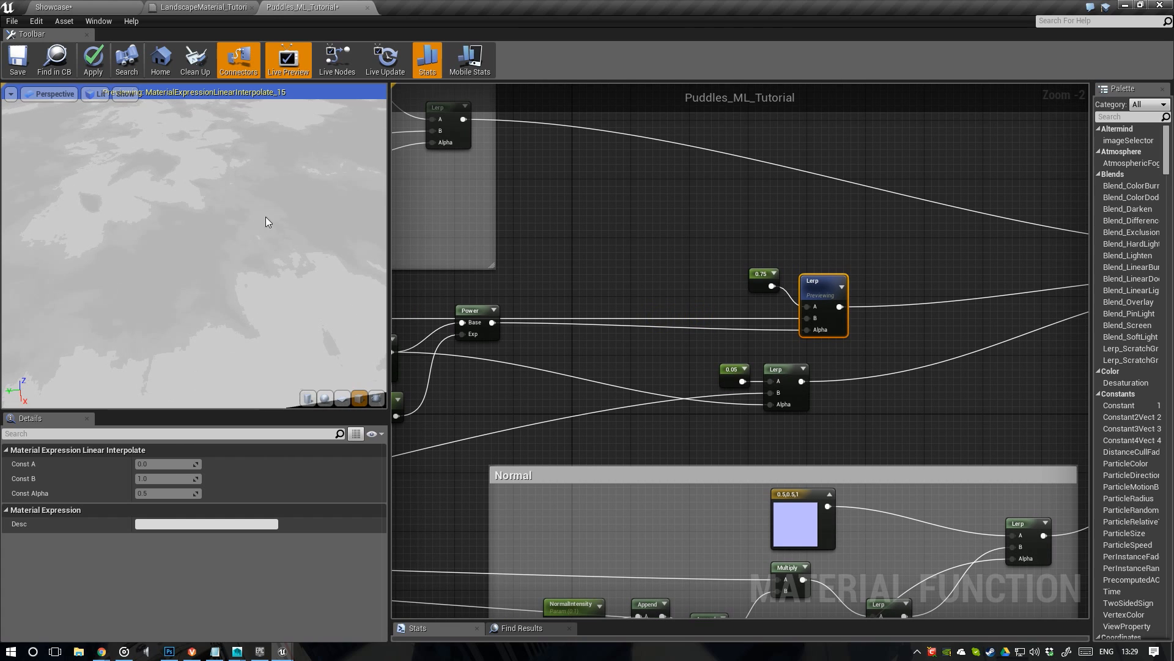
pyautogui.moveTo(258, 228); pyautogui.dragTo(253, 229)
pyautogui.moveTo(253, 229); pyautogui.dragTo(252, 229, button='right')
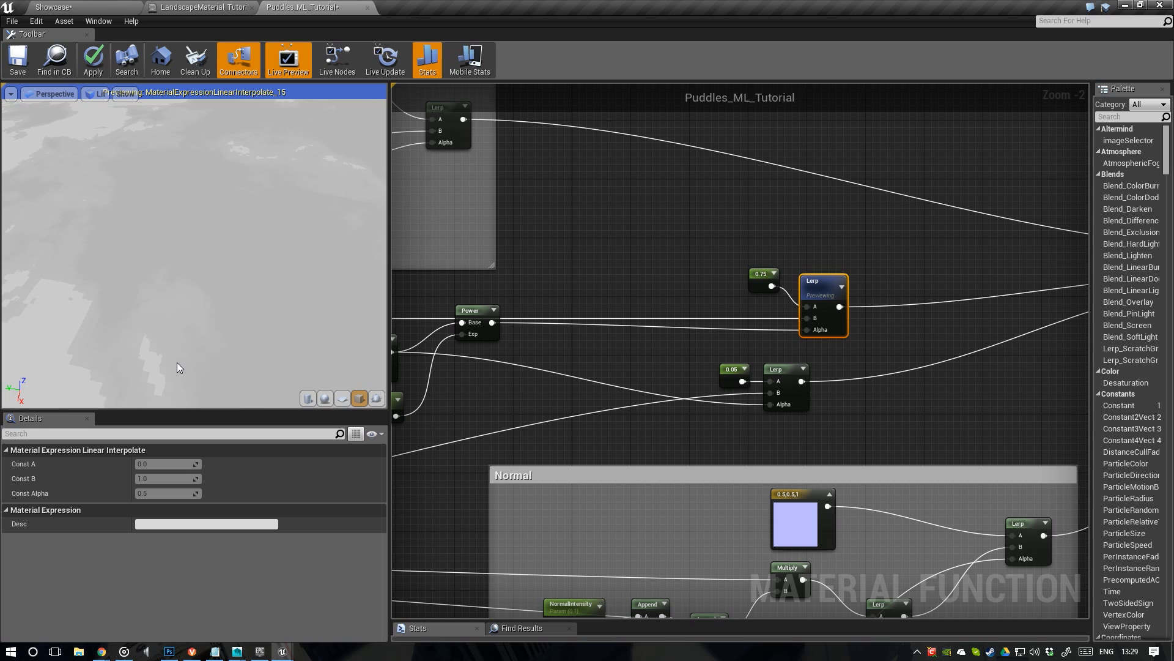
# Move the 0.75 Constant and its Lerp closer to the Power node, and line up the 0.05 Constant and its Lerp beneath them
pyautogui.moveTo(677, 260); pyautogui.dragTo(615, 262, button='right')
pyautogui.scroll(-2, 616, 262)
pyautogui.moveTo(676, 288); pyautogui.dragTo(793, 306, button='right')
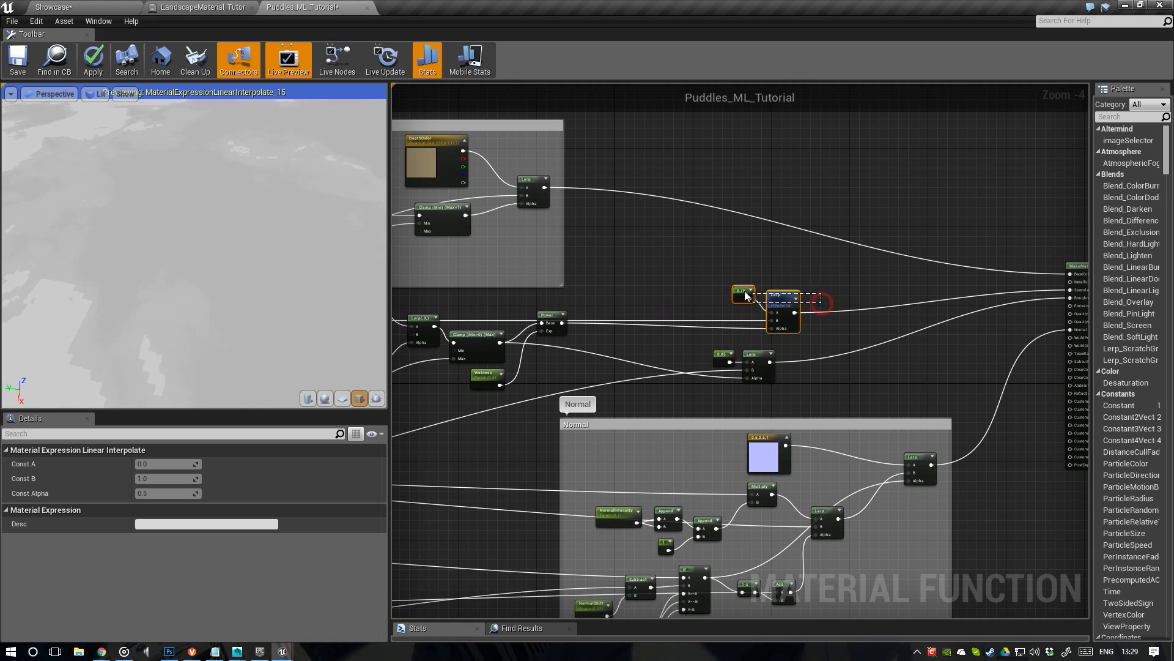
pyautogui.moveTo(744, 292); pyautogui.dragTo(701, 277)
pyautogui.scroll(3, 715, 294)
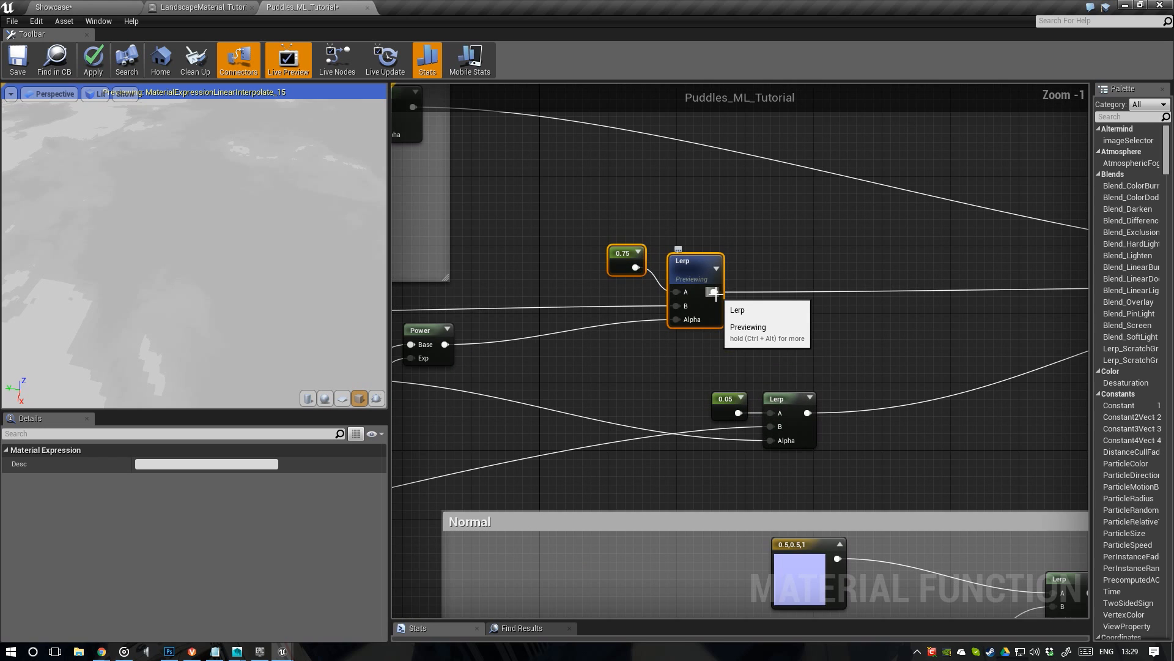
pyautogui.scroll(-1, 714, 293)
pyautogui.moveTo(732, 333); pyautogui.dragTo(582, 338, button='right')
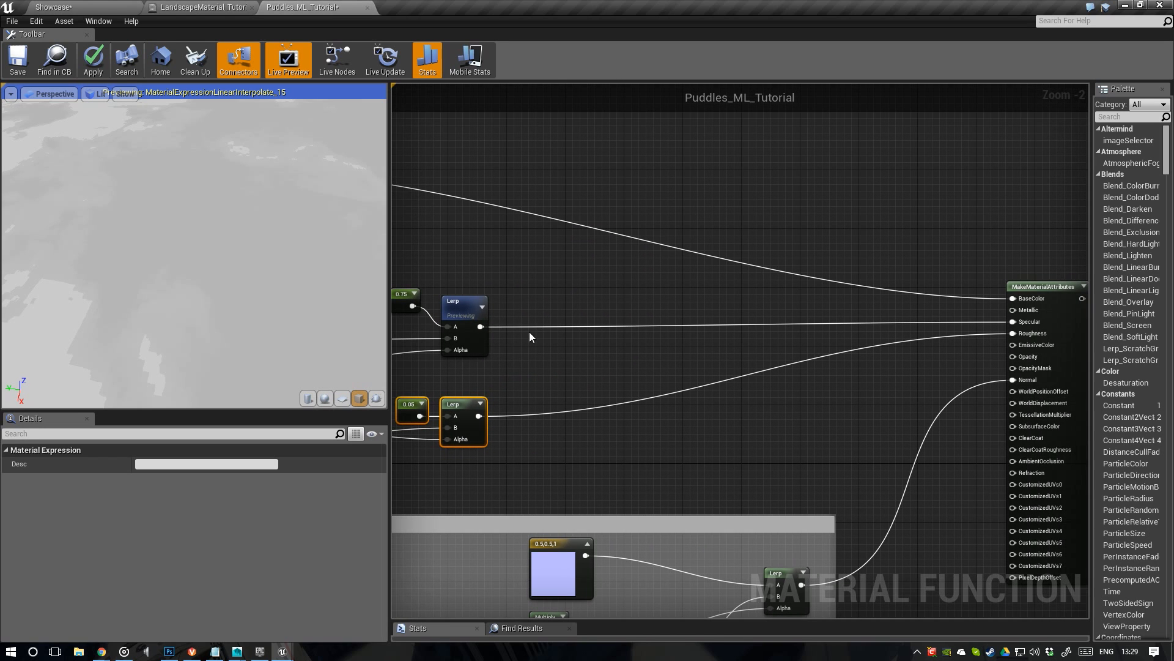
# Insert a Clamp node between the Lerp with the 0.75 Constant and the Specular input of MakeMaterialAttributes
pyautogui.moveTo(480, 326); pyautogui.dragTo(599, 330)
pyautogui.write('sc')
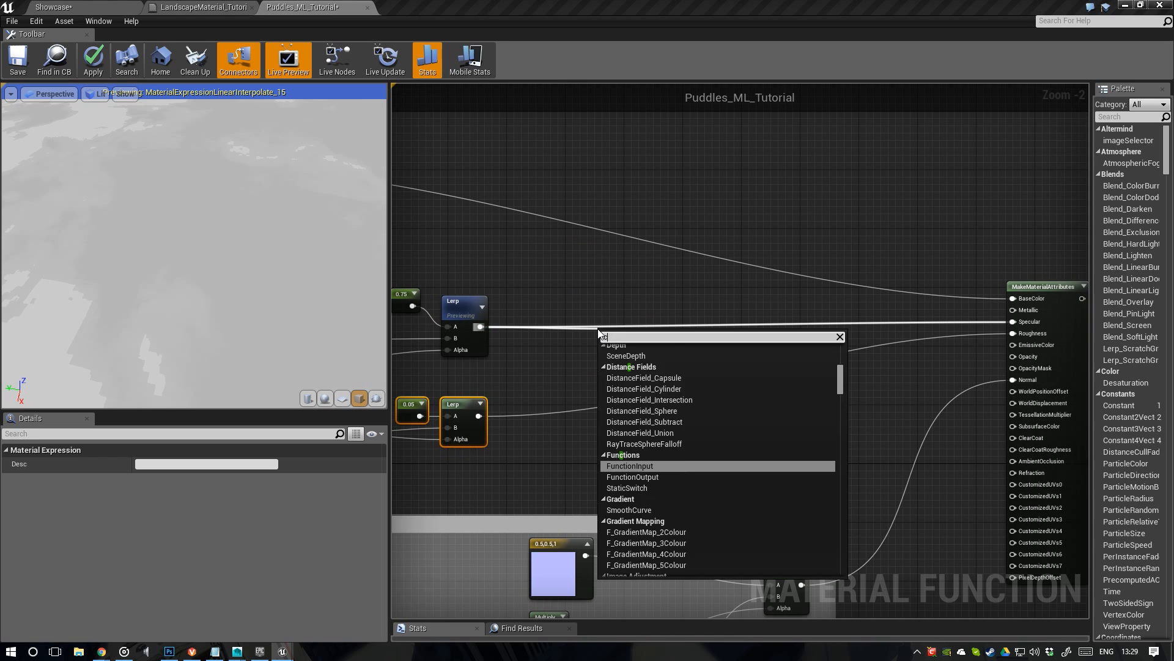
pyautogui.write('lamp')
pyautogui.press('Return')
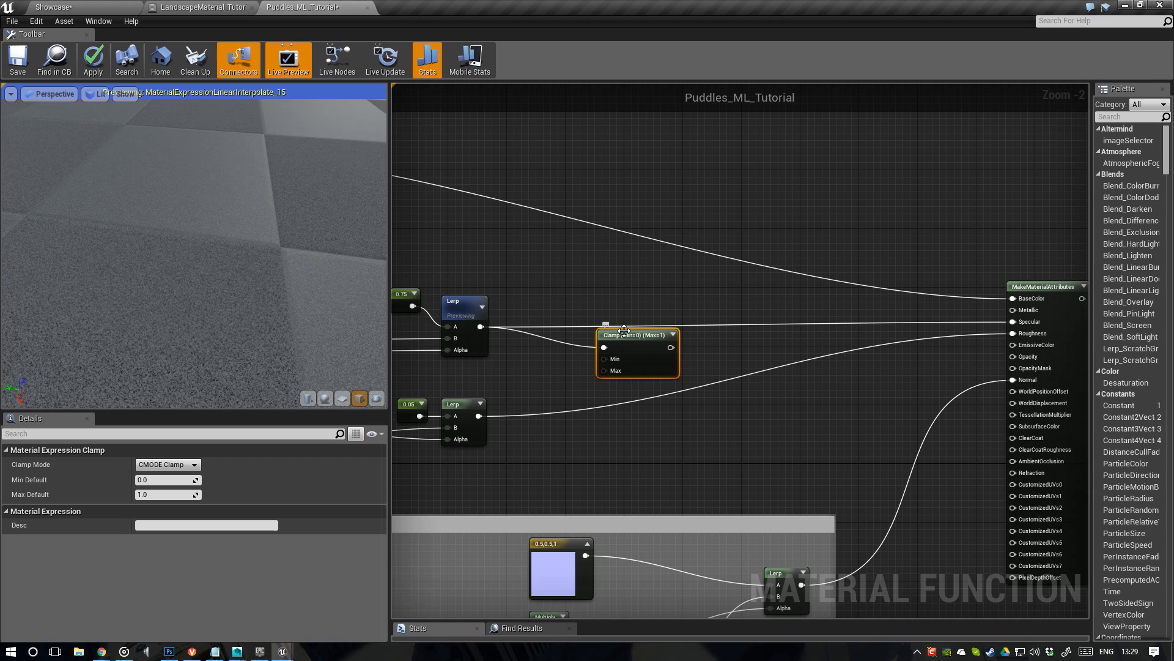
pyautogui.moveTo(623, 330); pyautogui.dragTo(1012, 321)
pyautogui.moveTo(572, 323); pyautogui.dragTo(536, 315)
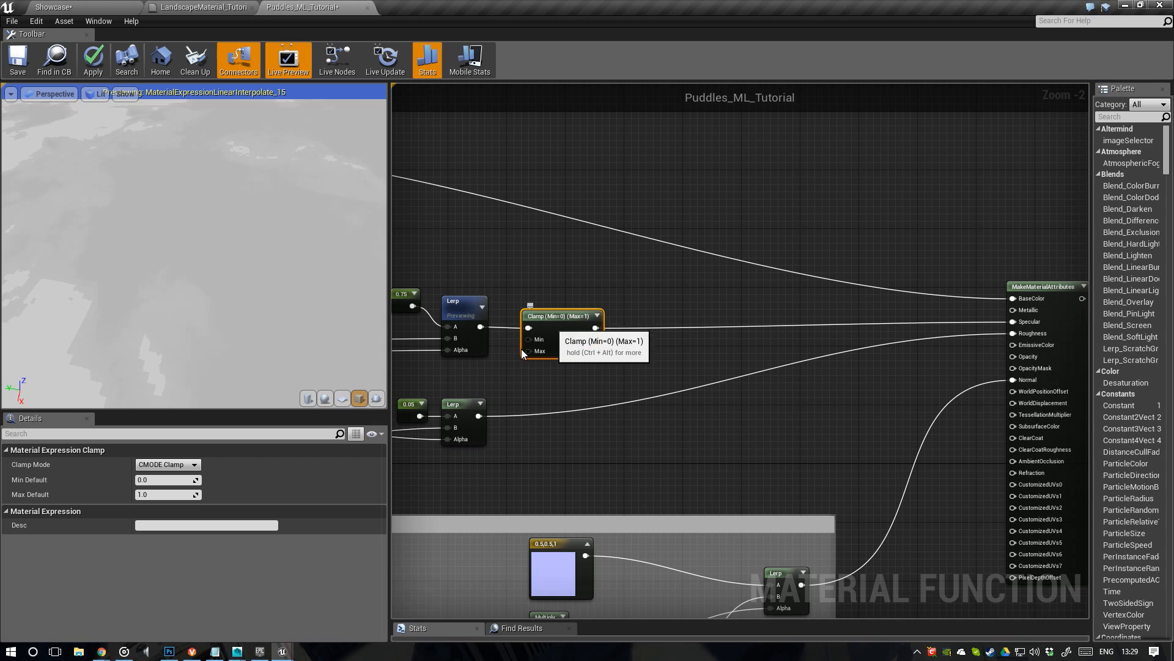
pyautogui.moveTo(521, 351); pyautogui.dragTo(548, 351, button='right')
# Insert a Clamp node between the Lerp with the 0.05 Constant and the Roughness input of MakeMaterialAttributes
pyautogui.moveTo(502, 416); pyautogui.dragTo(1038, 333)
pyautogui.write('clamp')
pyautogui.press('Return')
pyautogui.moveTo(695, 359); pyautogui.dragTo(934, 331, button='right')
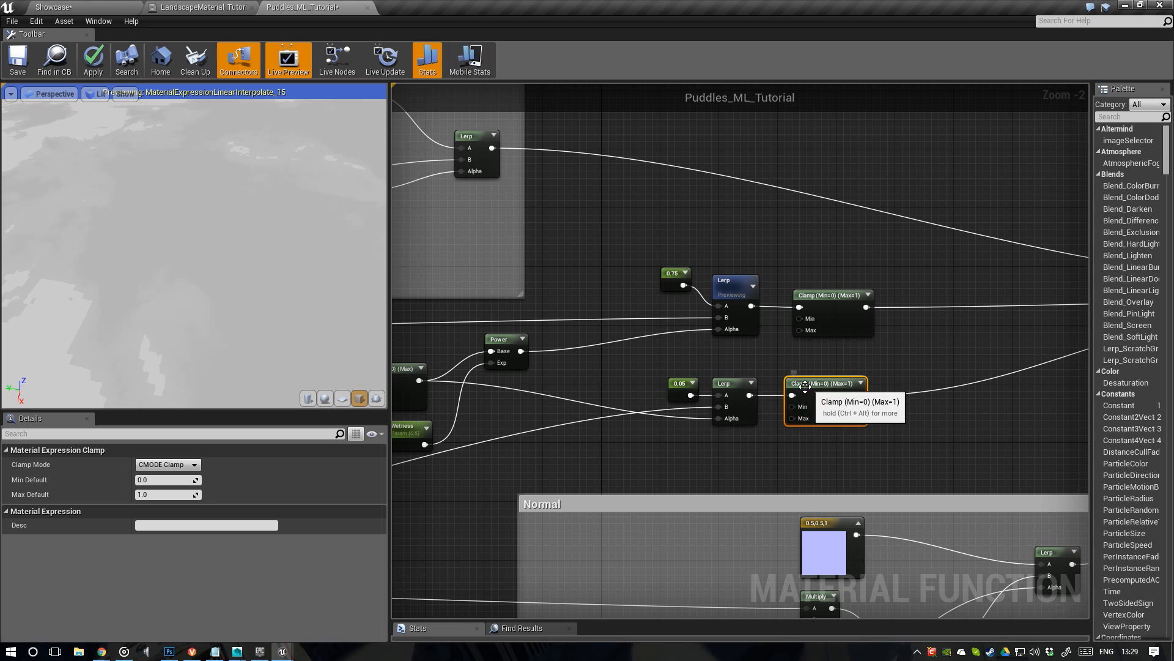
# Align the Clamp feeding Roughness directly beneath the Clamp feeding Specular
pyautogui.scroll(2, 735, 395)
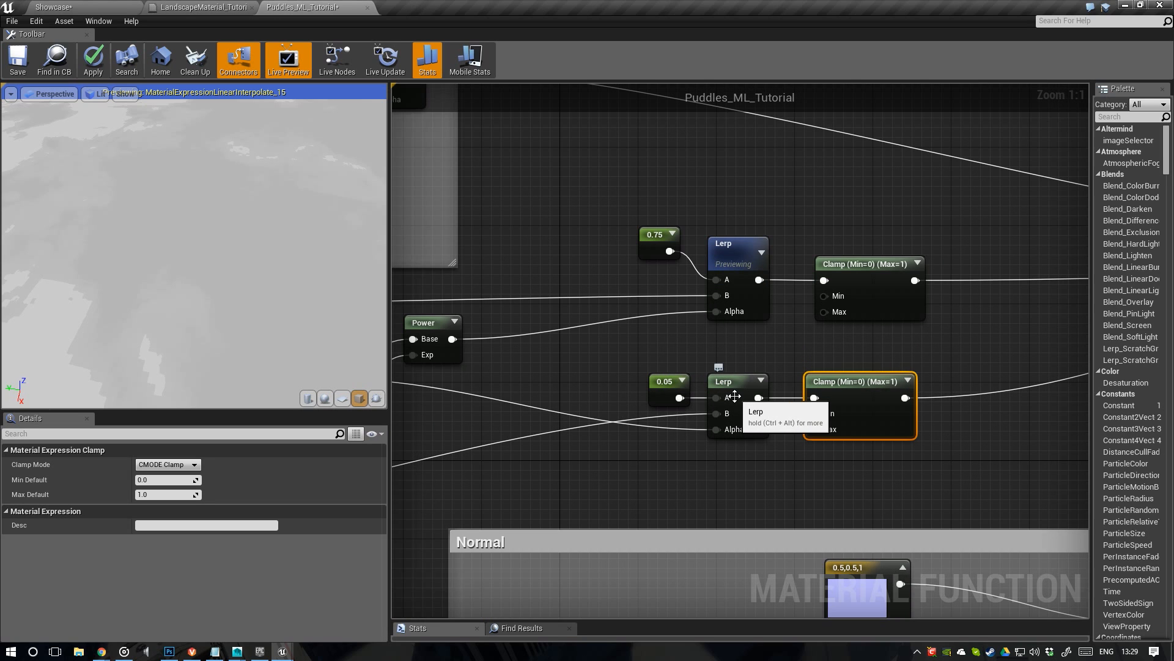
pyautogui.moveTo(729, 392); pyautogui.dragTo(630, 410, button='right')
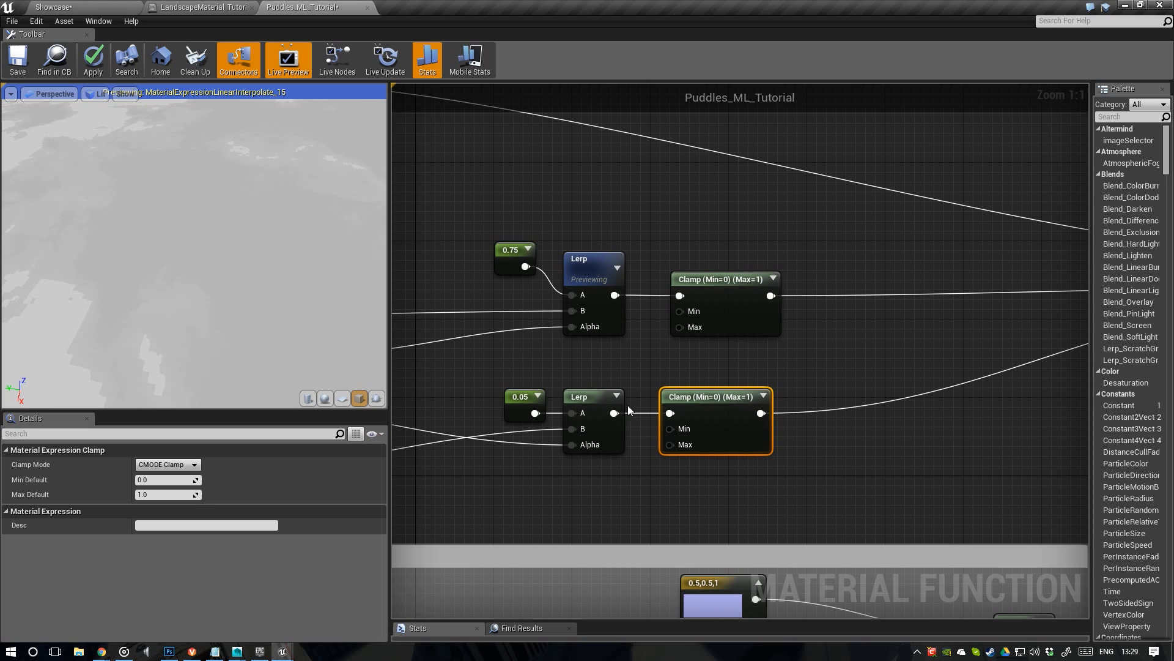
pyautogui.click(596, 398)
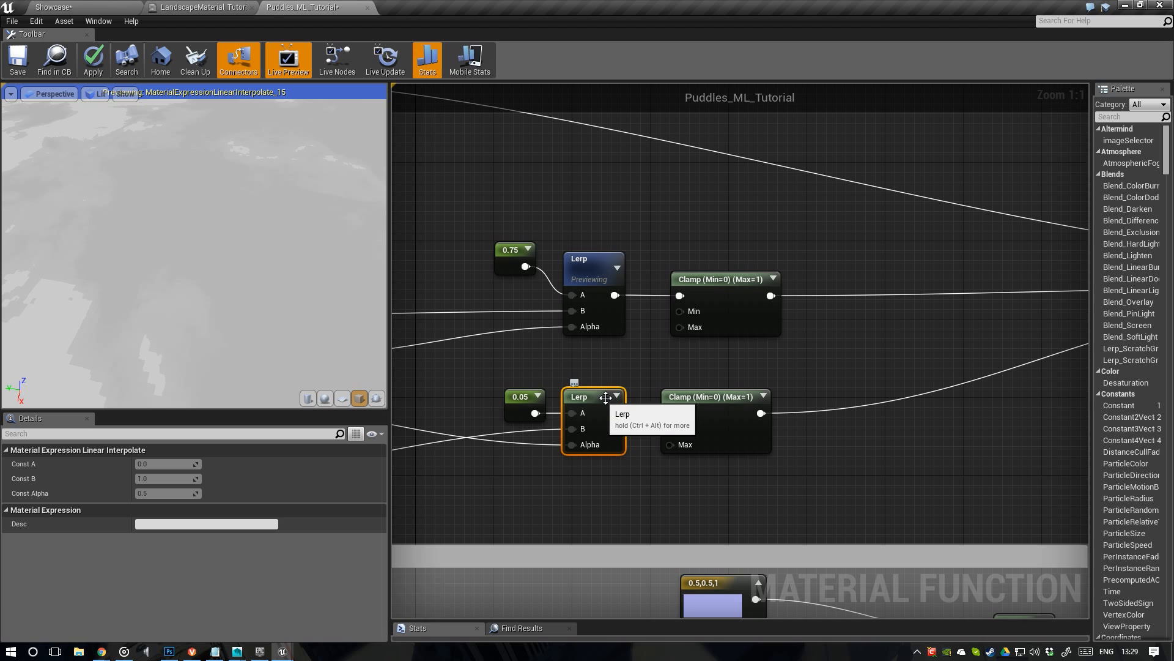
pyautogui.click(697, 397)
pyautogui.scroll(-4, 563, 401)
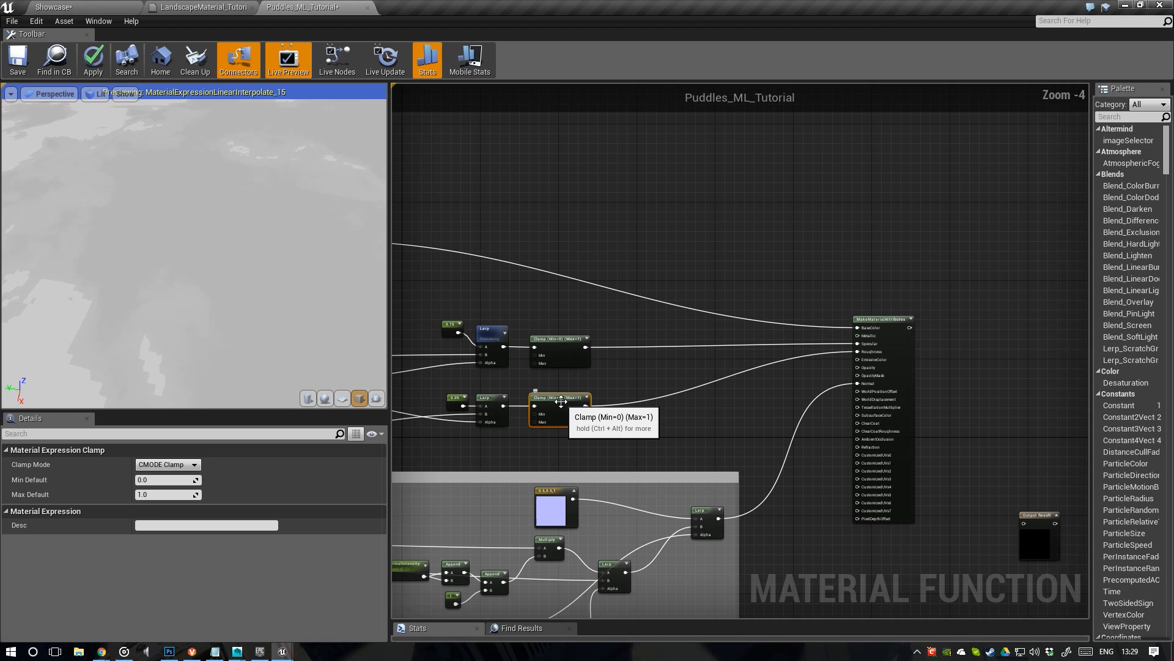
pyautogui.scroll(1, 553, 401)
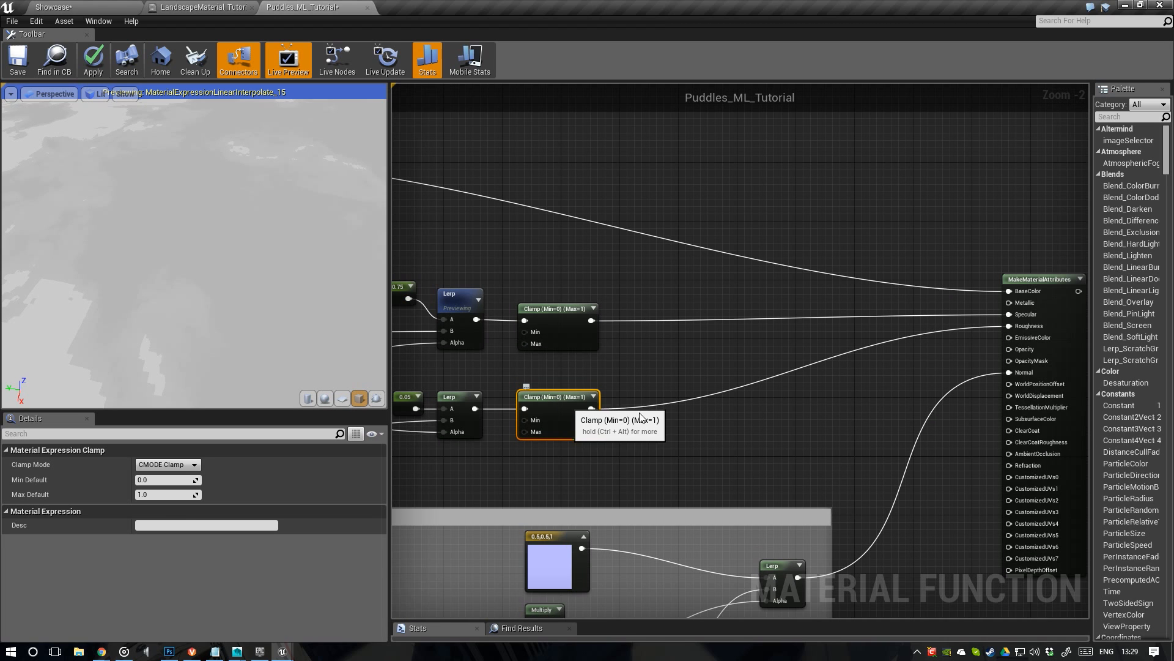
pyautogui.moveTo(719, 417); pyautogui.dragTo(692, 409, button='right')
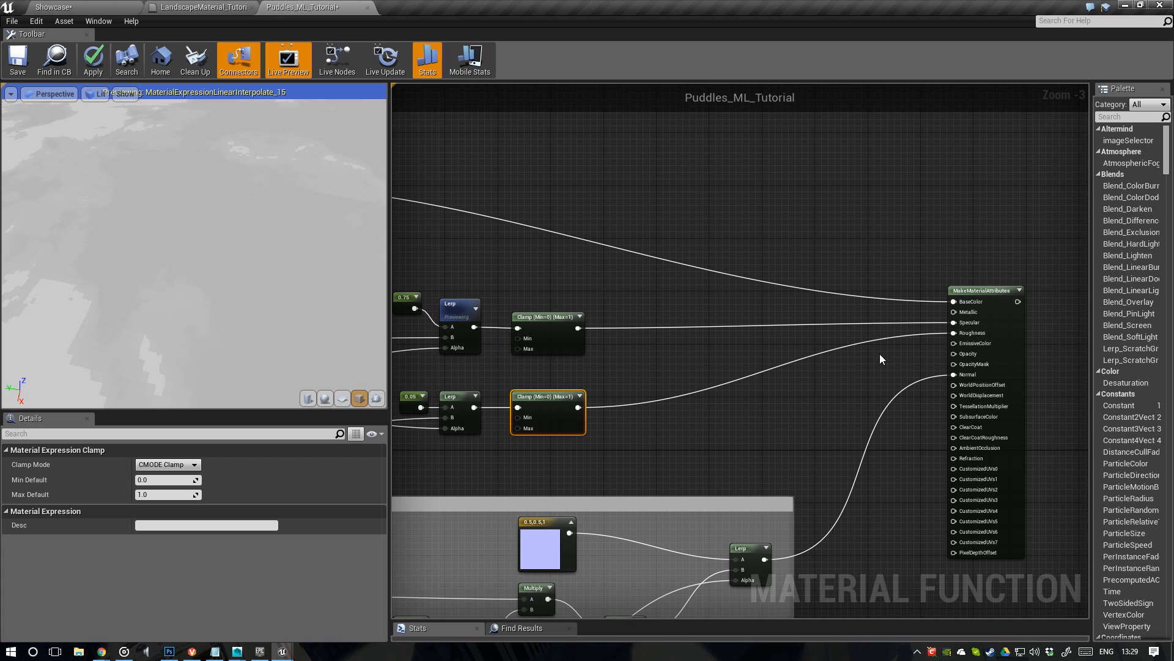
# Preview the MakeMaterialAttributes node in the viewport
pyautogui.click(964, 296)
pyautogui.rightClick(965, 297)
pyautogui.click(970, 301)
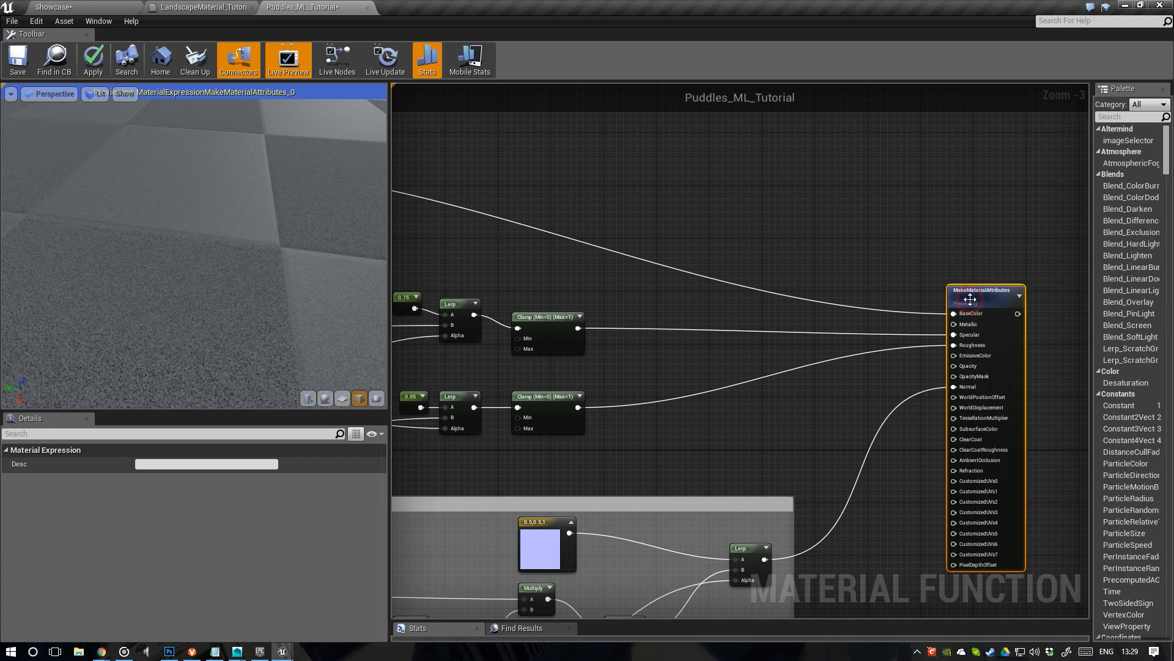
# Examine the puddles and wet mud on the preview surface from several angles and distances
pyautogui.moveTo(270, 251); pyautogui.dragTo(330, 233)
pyautogui.moveTo(554, 316); pyautogui.dragTo(965, 269, button='right')
pyautogui.scroll(-1, 789, 324)
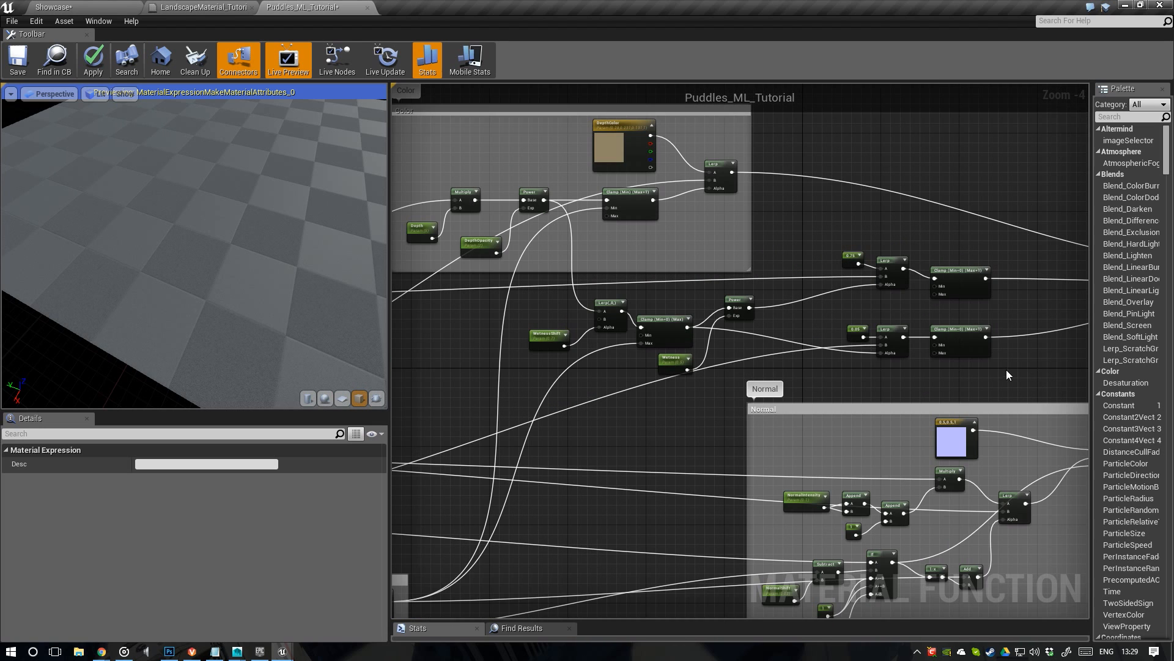
pyautogui.moveTo(1006, 308); pyautogui.dragTo(884, 268)
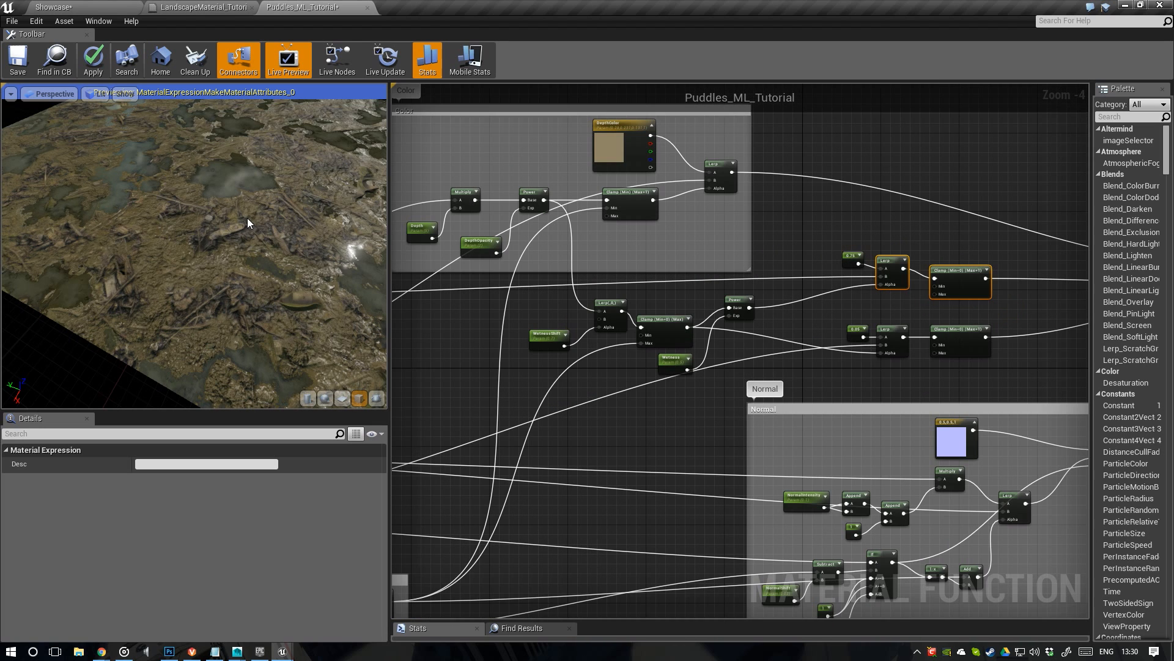
pyautogui.moveTo(247, 224)
pyautogui.mouseDown()
pyautogui.moveTo(232, 221)
pyautogui.moveTo(248, 224)
pyautogui.mouseUp()
pyautogui.moveTo(249, 224); pyautogui.dragTo(371, 163, button='right')
pyautogui.moveTo(371, 163); pyautogui.dragTo(343, 171)
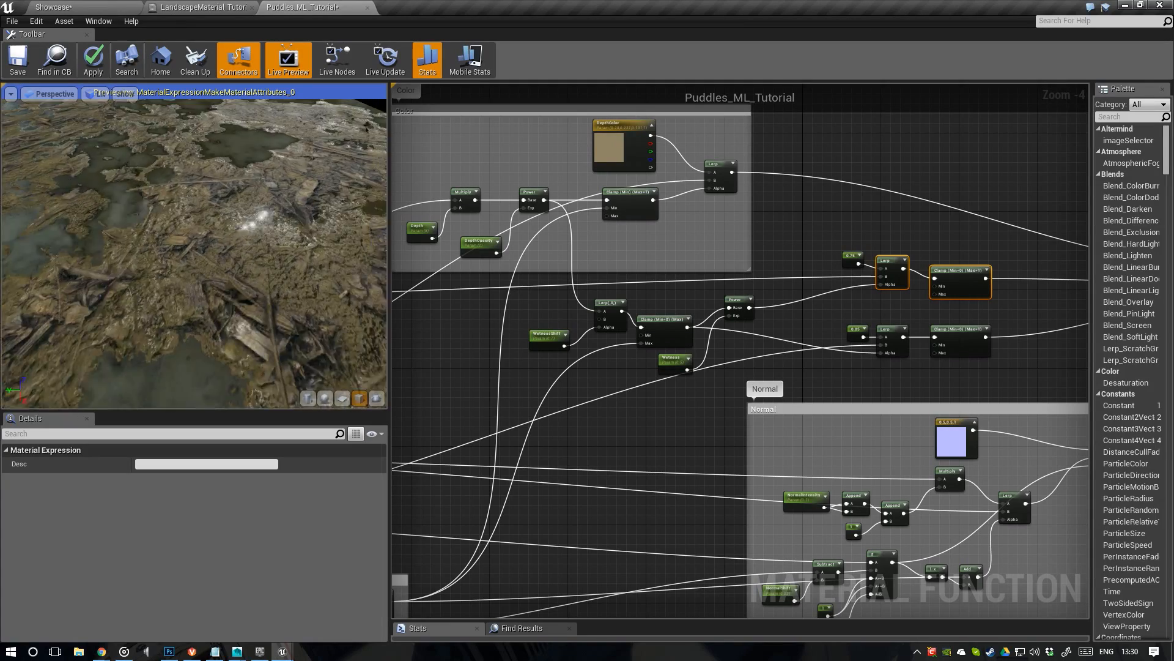
pyautogui.moveTo(340, 184); pyautogui.dragTo(225, 206)
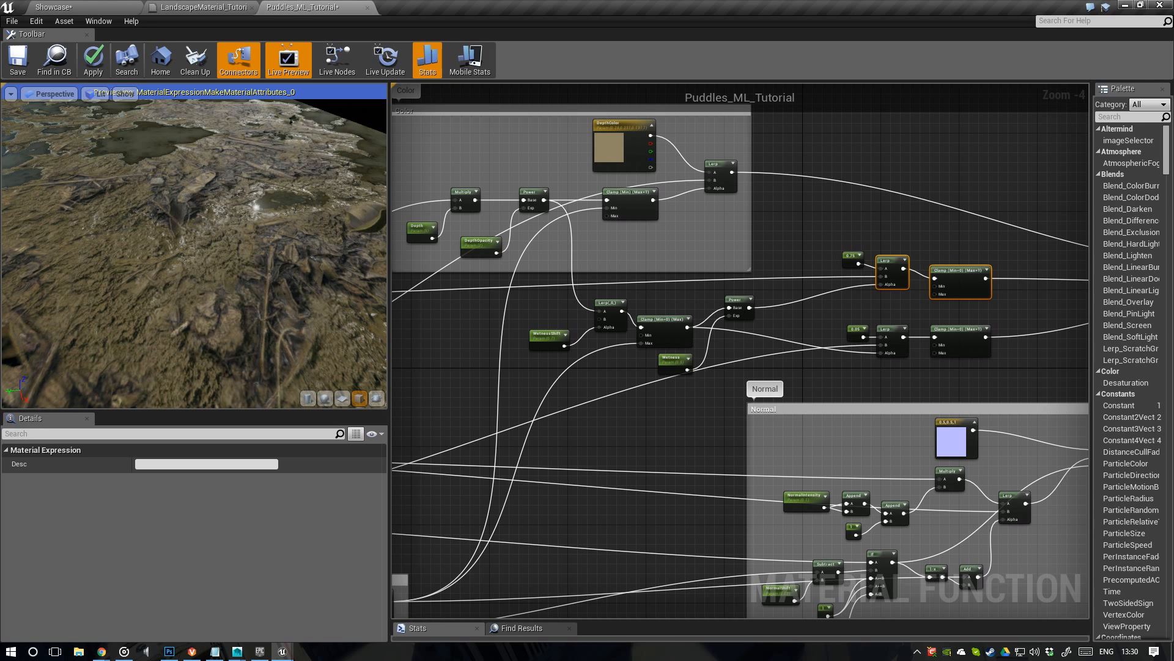
pyautogui.moveTo(201, 228); pyautogui.dragTo(166, 194)
# Enclose the 0.75 Constant with its Lerp and Clamp in a comment box titled Spec
pyautogui.moveTo(889, 289); pyautogui.dragTo(767, 298, button='right')
pyautogui.scroll(-1, 789, 274)
pyautogui.moveTo(865, 309); pyautogui.dragTo(738, 258)
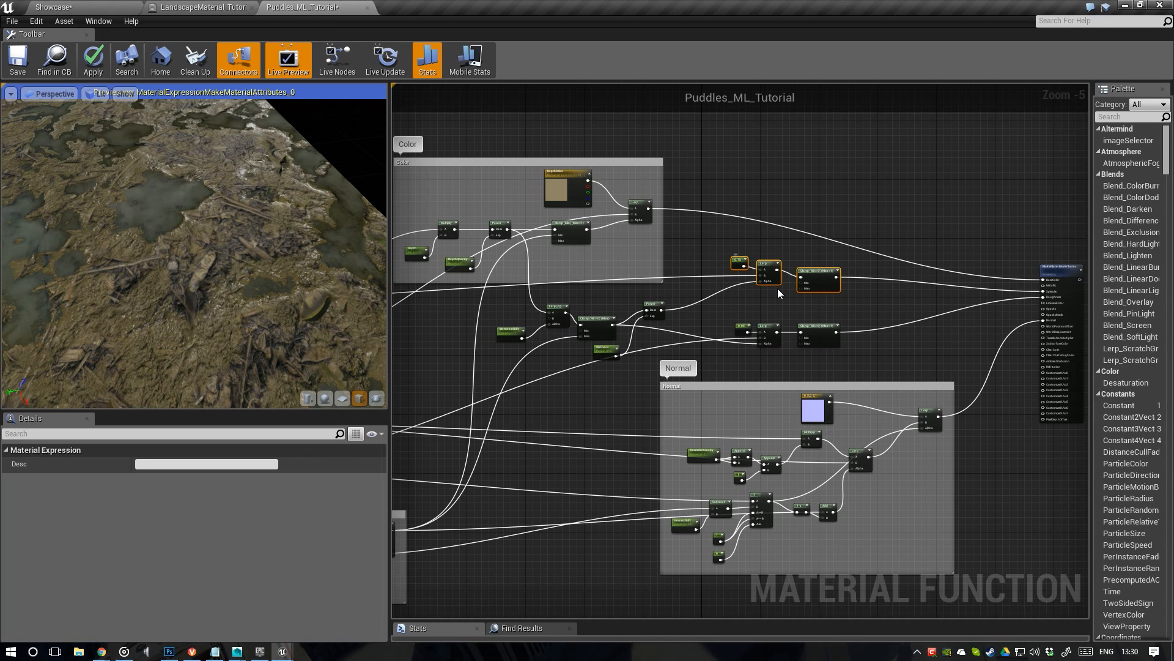
pyautogui.write('c')
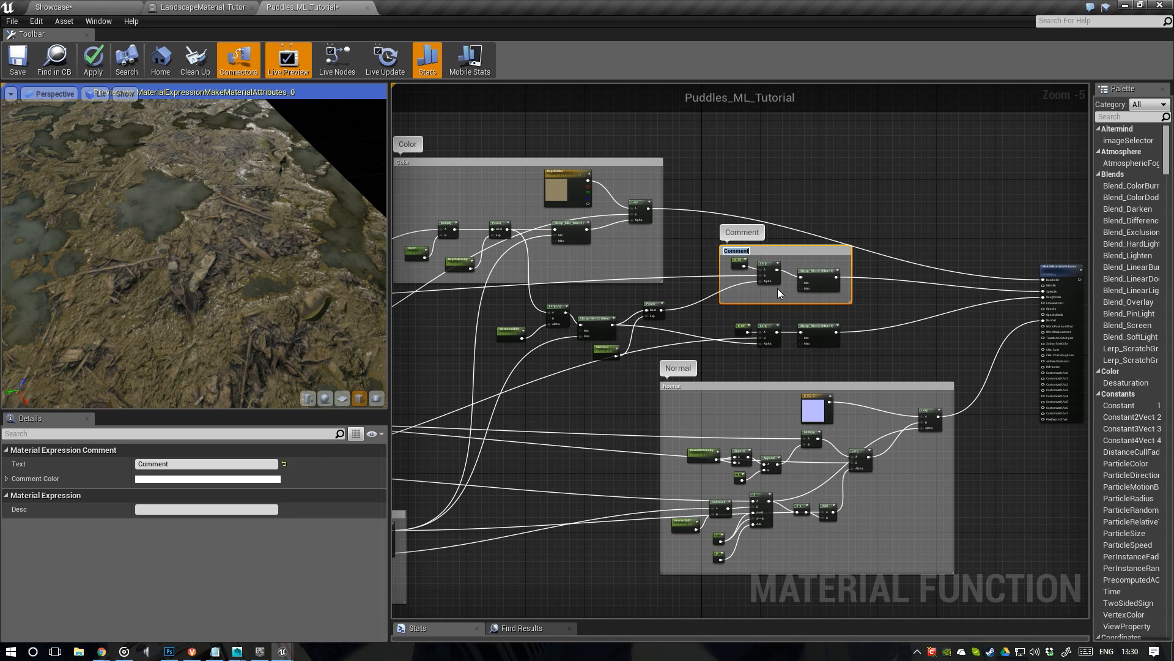
pyautogui.write('Spec')
pyautogui.press('Return')
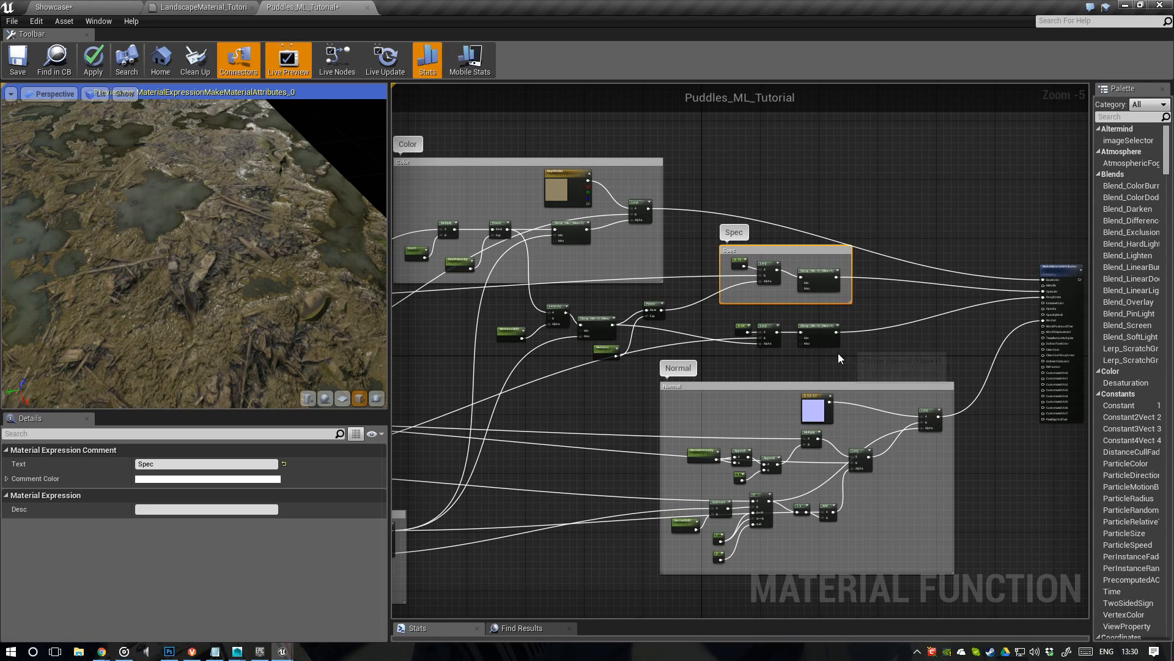
# Shift the wetness and roughness nodes slightly away from the Spec group and enclose them in a comment box titled Roughness
pyautogui.moveTo(840, 362); pyautogui.dragTo(505, 316)
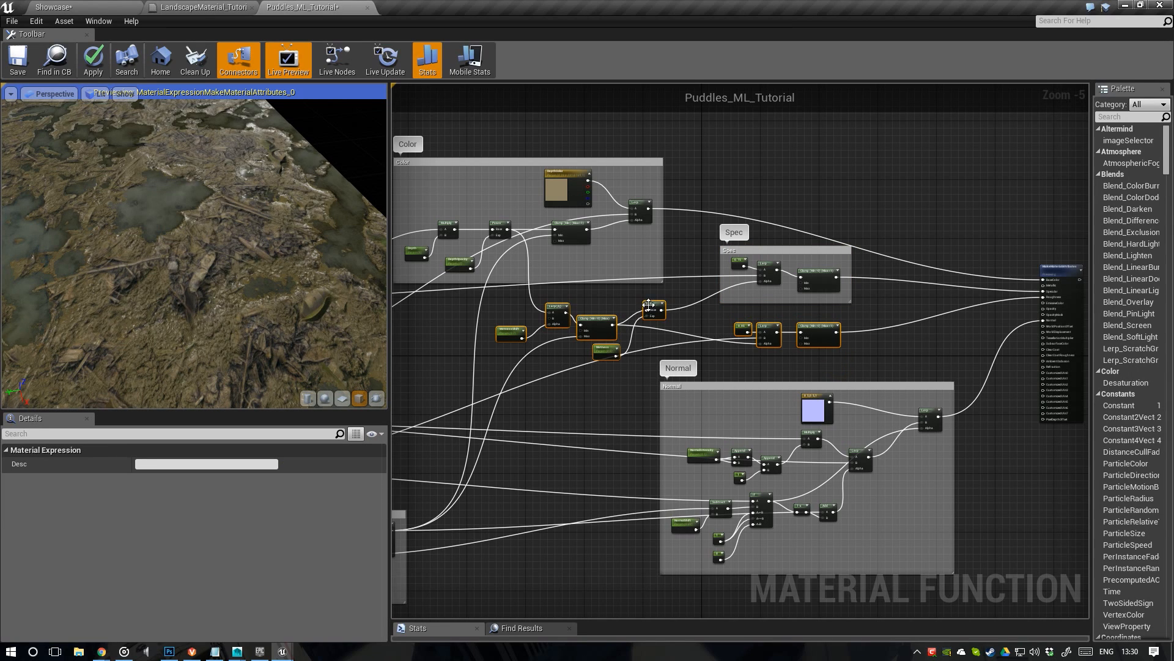
pyautogui.moveTo(649, 305); pyautogui.dragTo(637, 317)
pyautogui.write('c')
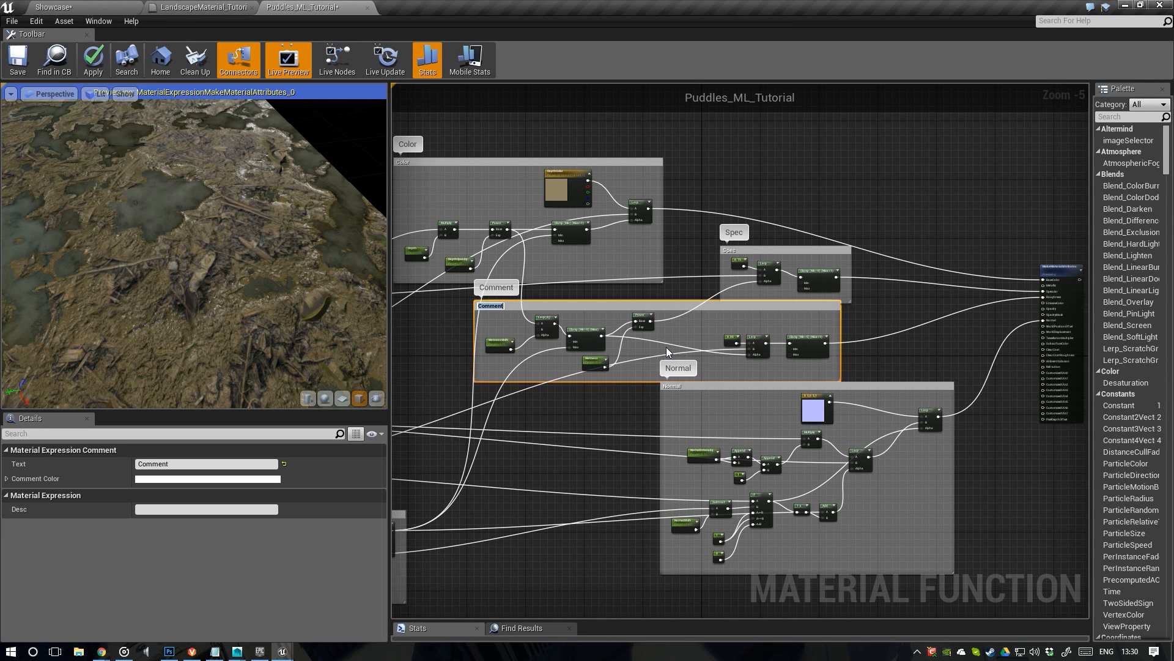
pyautogui.write('Roughness')
pyautogui.press('Return')
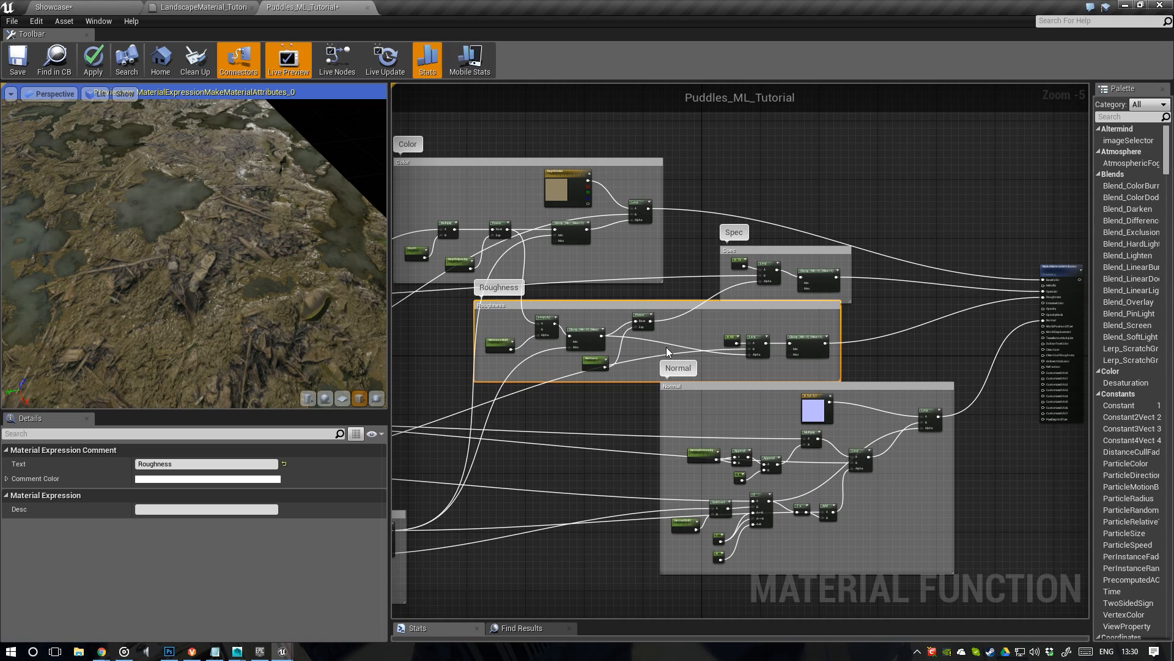
pyautogui.click(719, 331)
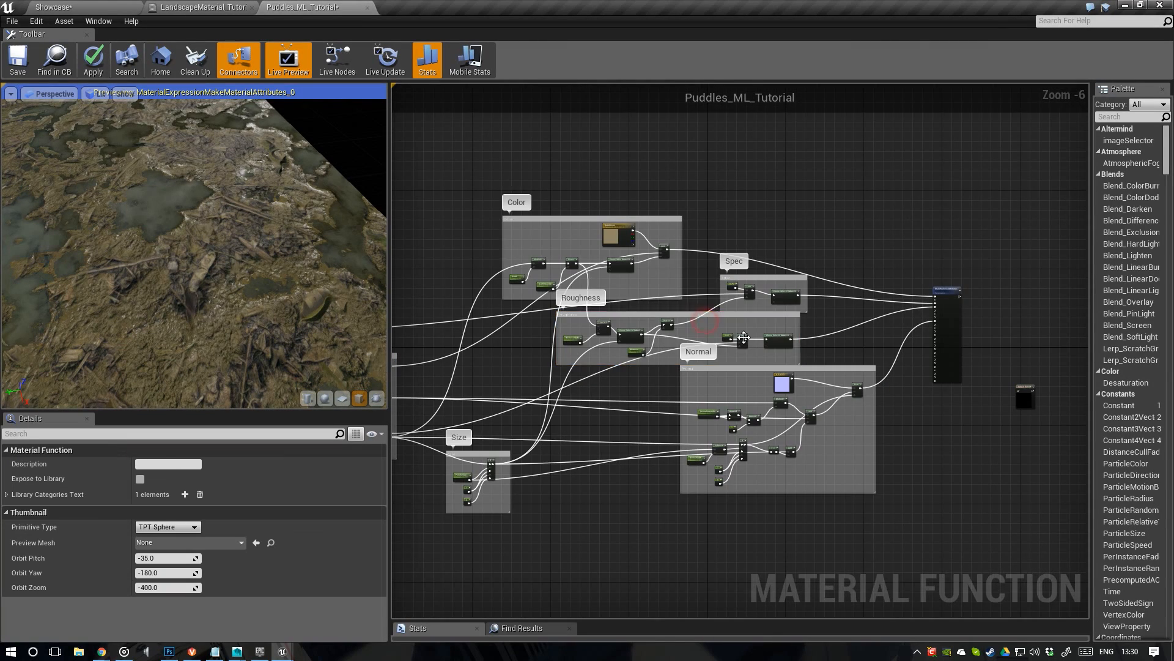
# Look over the commented node groups of the puddle function and check the LandscapeMaterial_Tutorial graph
pyautogui.scroll(3, 765, 342)
pyautogui.scroll(-3, 674, 358)
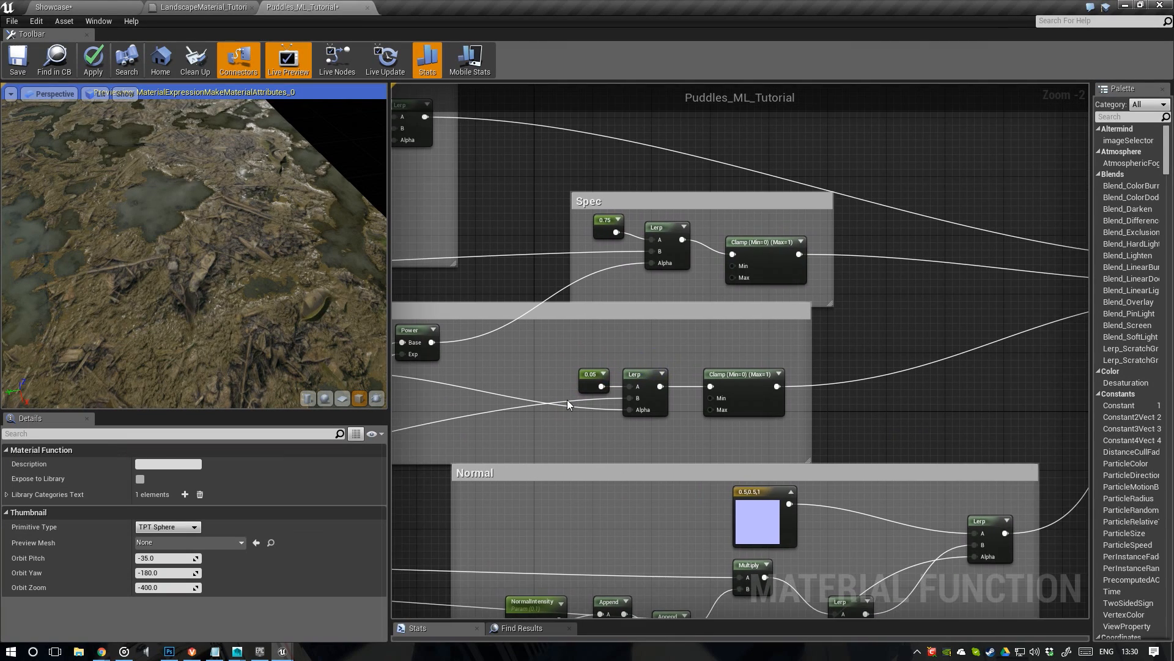
pyautogui.moveTo(587, 411); pyautogui.dragTo(828, 363, button='right')
pyautogui.scroll(-2, 938, 347)
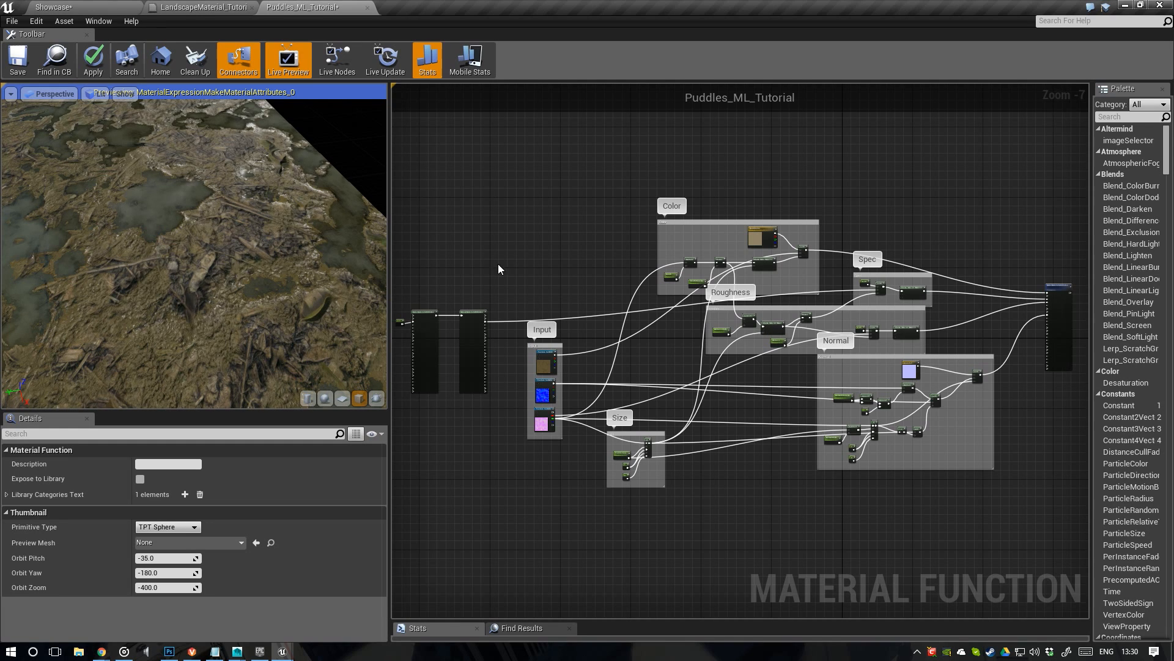
pyautogui.click(203, 7)
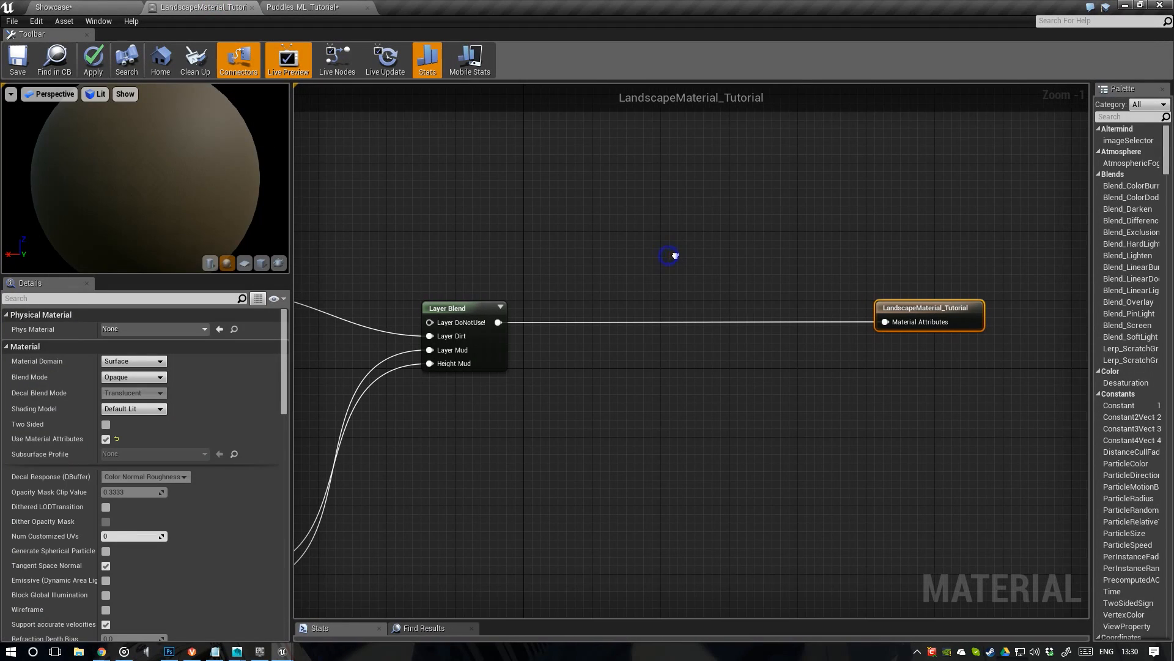
pyautogui.moveTo(675, 256); pyautogui.dragTo(679, 258, button='right')
# Return to the Puddles_ML_Tutorial function, apply its changes and save it
pyautogui.click(346, 7)
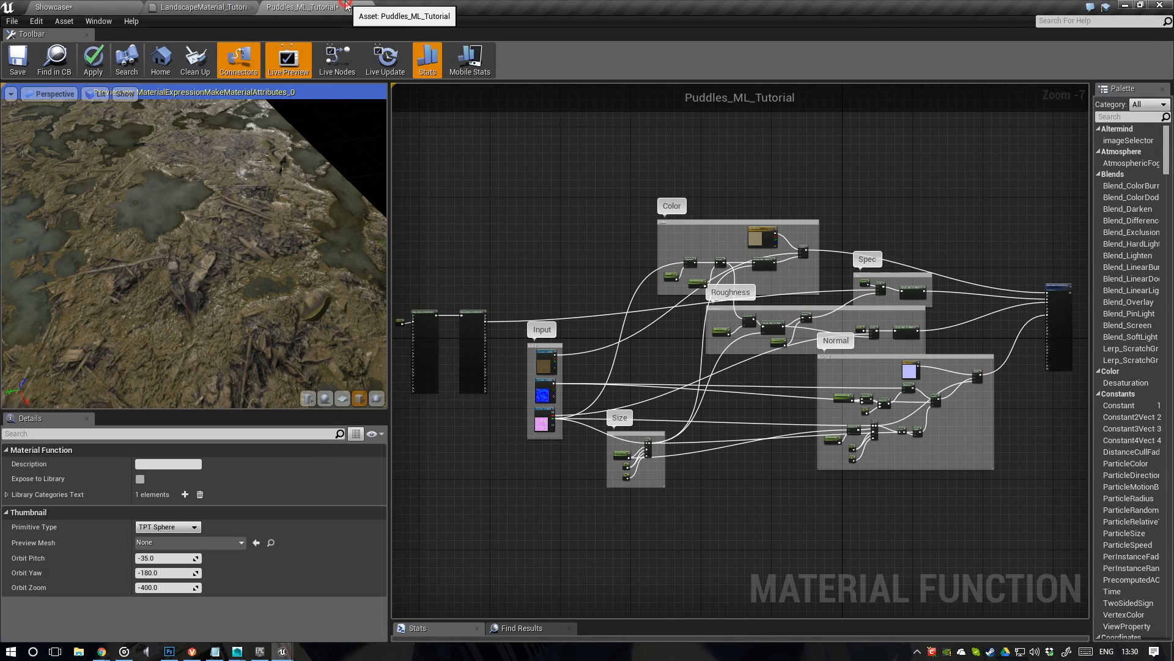
pyautogui.click(87, 68)
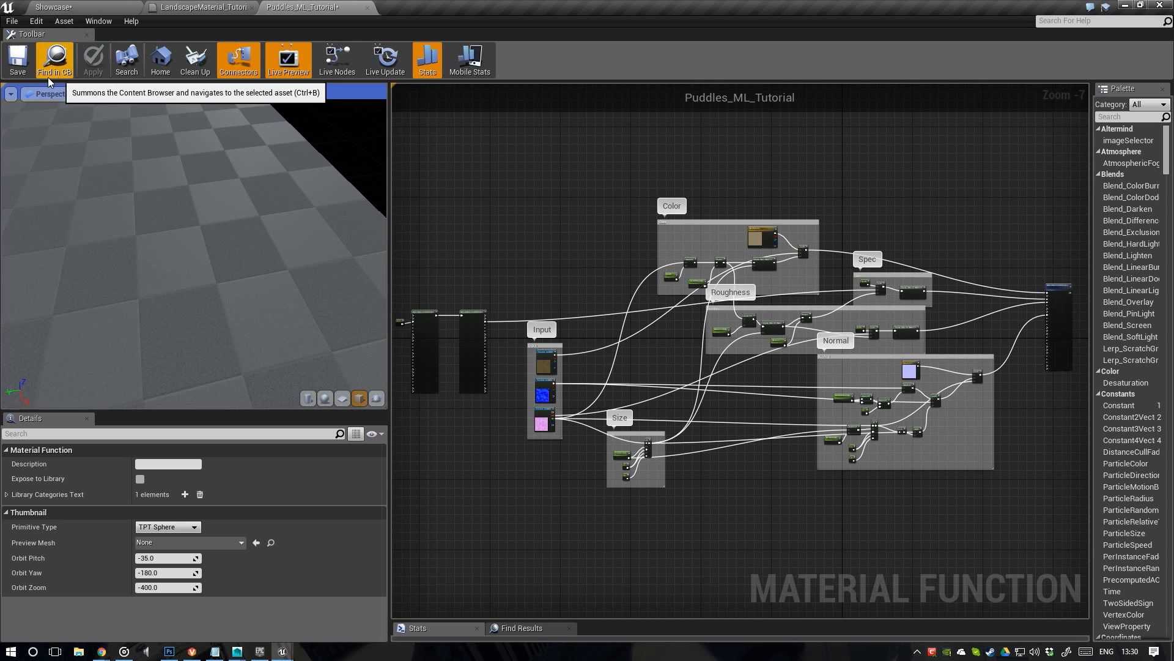
pyautogui.click(18, 68)
# Add a FunctionInput node above the BreakMaterialAttributes node
pyautogui.moveTo(570, 336); pyautogui.dragTo(640, 310, button='right')
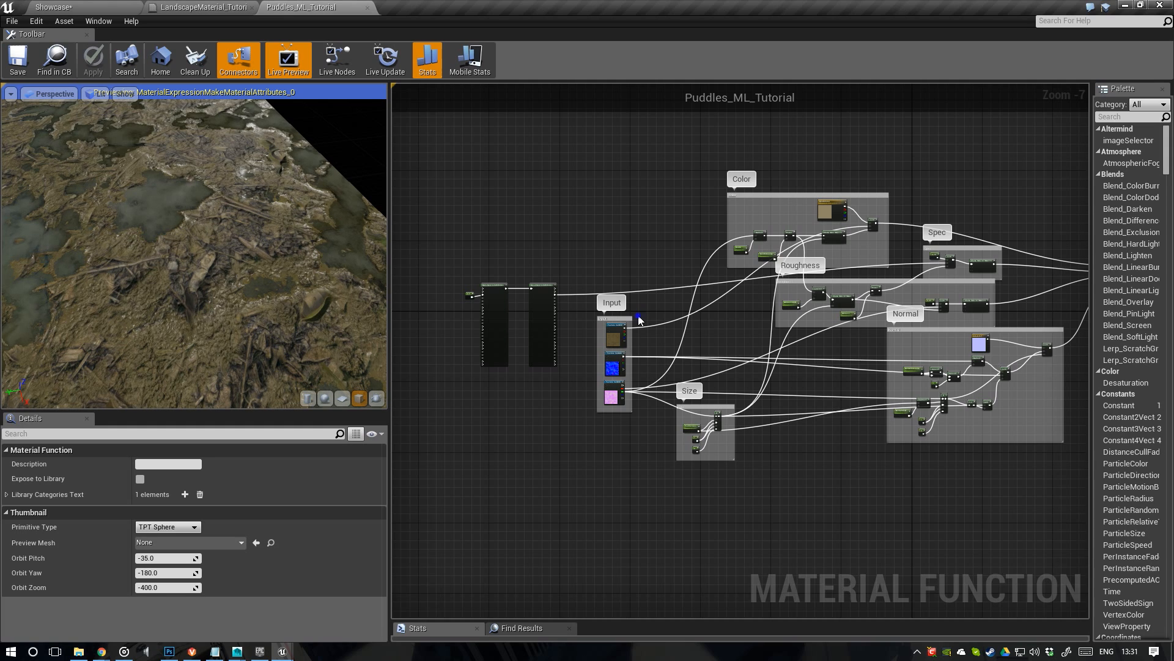
pyautogui.scroll(-2, 637, 310)
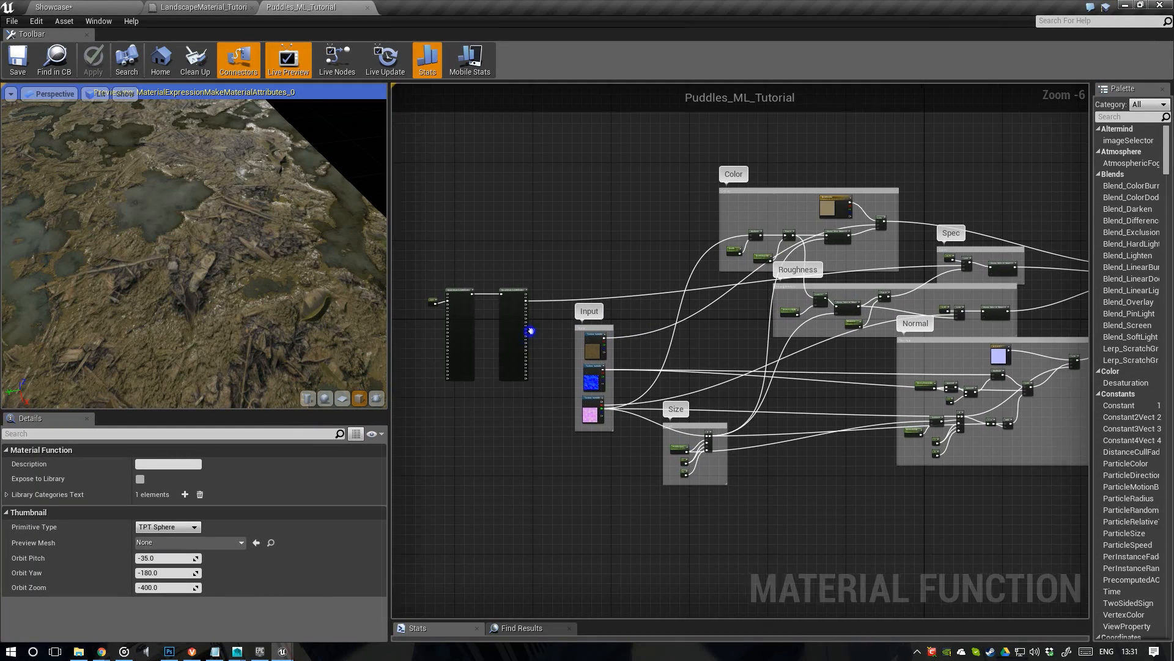
pyautogui.scroll(6, 525, 306)
pyautogui.moveTo(640, 317); pyautogui.dragTo(699, 508, button='right')
pyautogui.rightClick(608, 346)
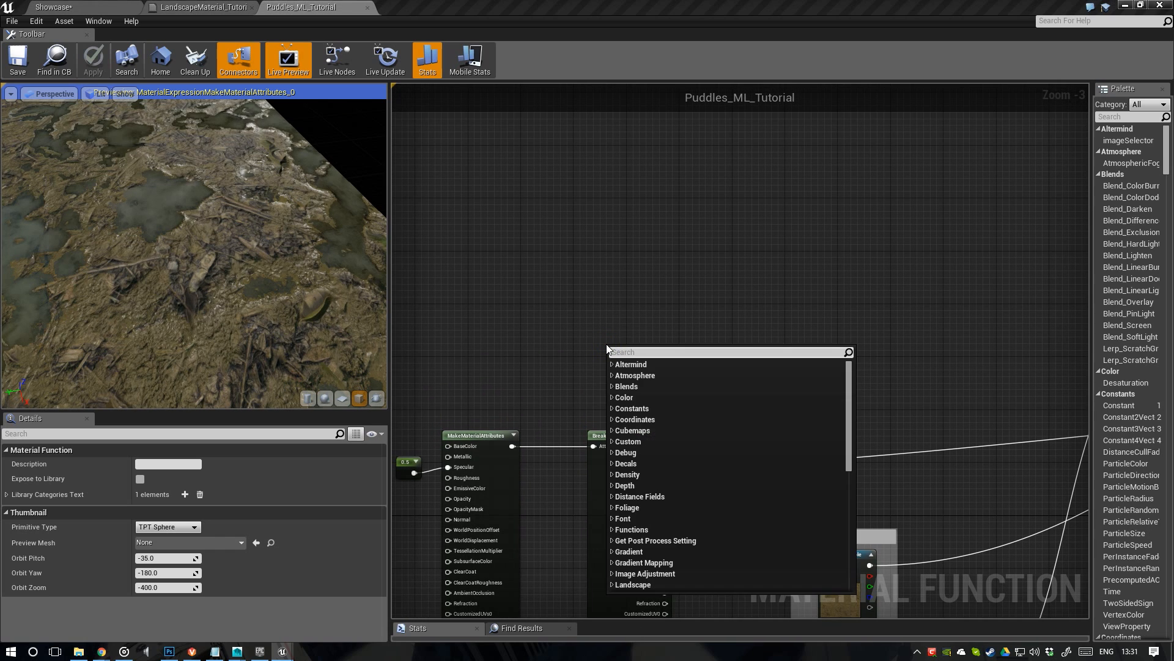
pyautogui.write('inp')
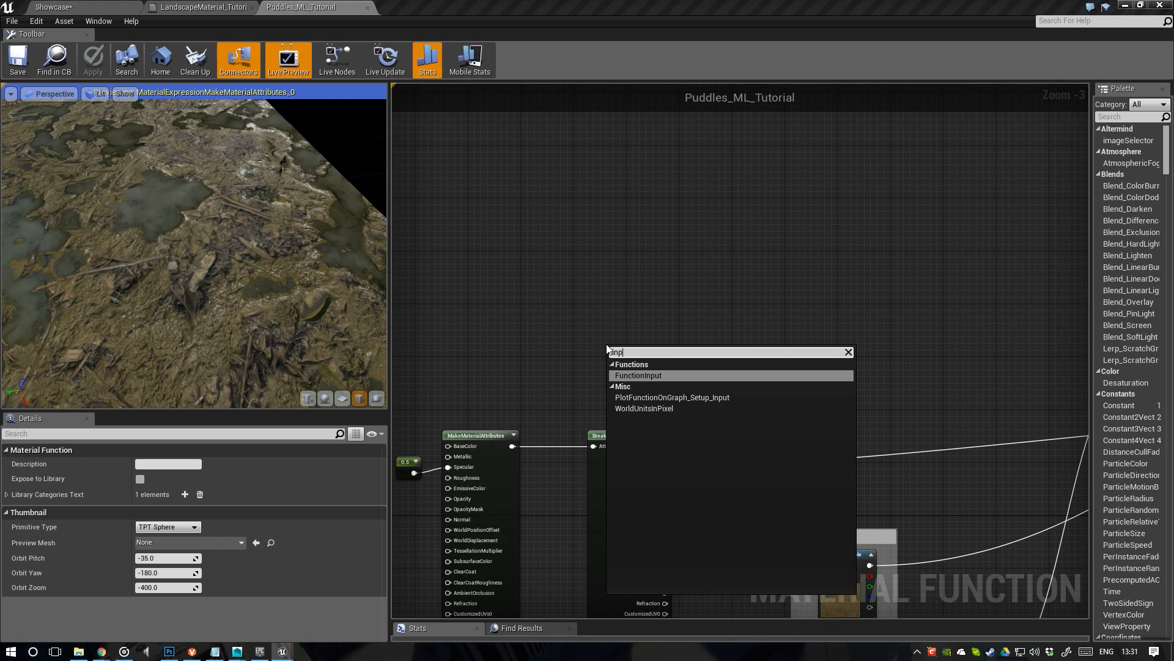
pyautogui.press('Return')
pyautogui.scroll(2, 607, 344)
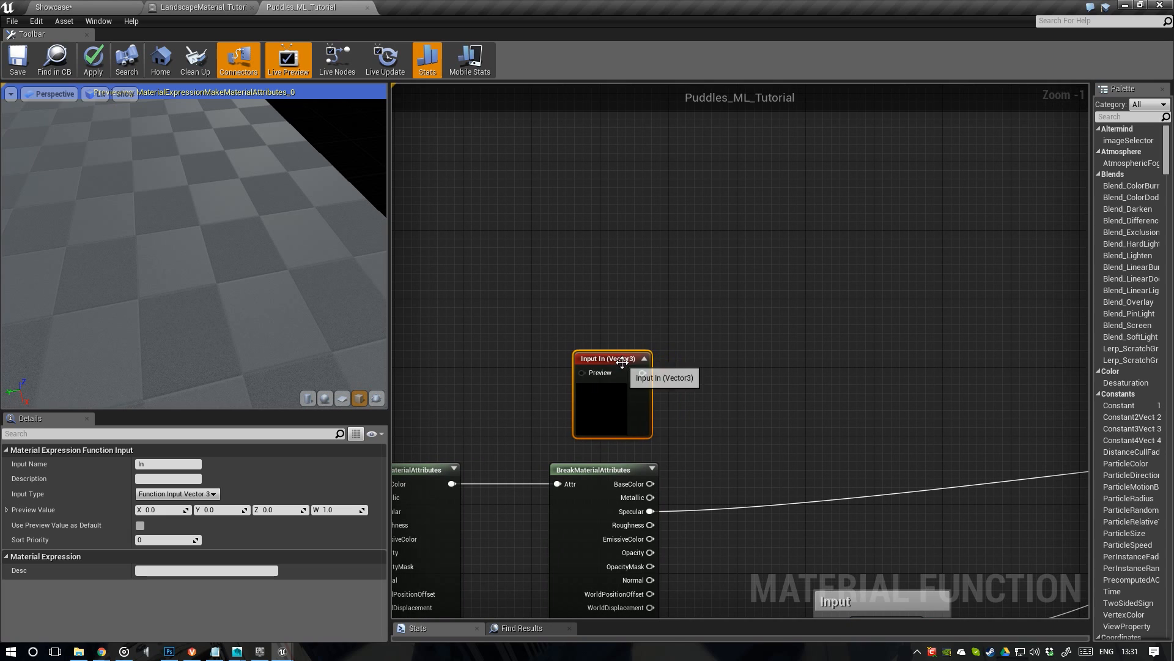
pyautogui.moveTo(622, 361); pyautogui.dragTo(614, 336)
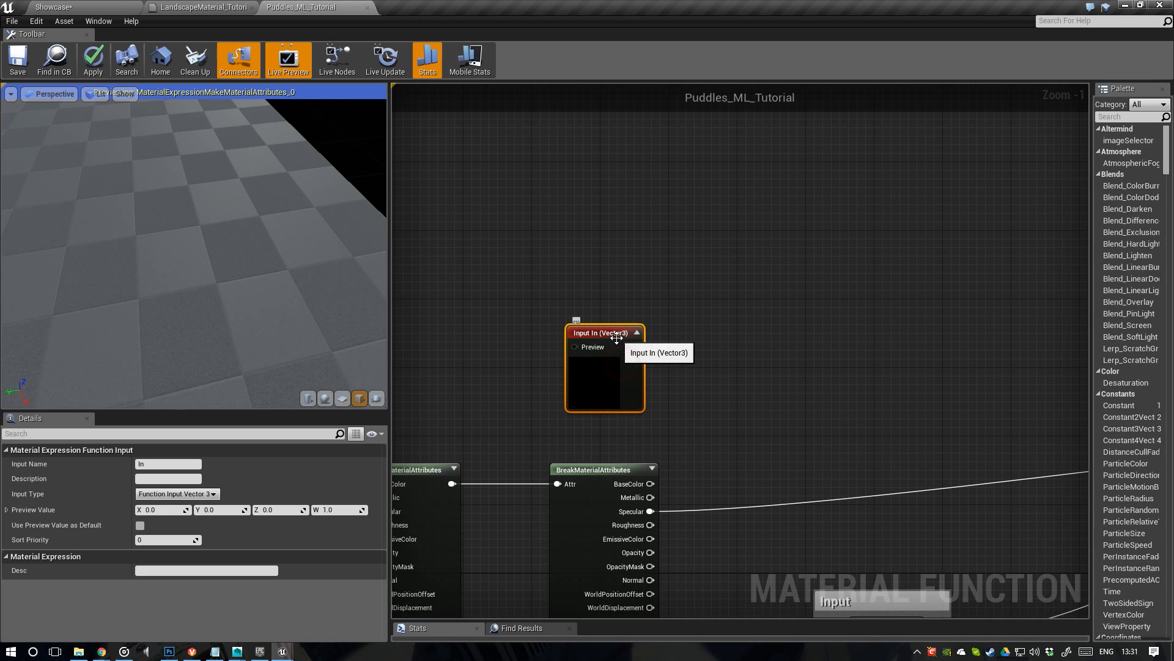
# Set the function input's type to Function Input Material Attributes and line the node up above BreakMaterialAttributes
pyautogui.click(198, 495)
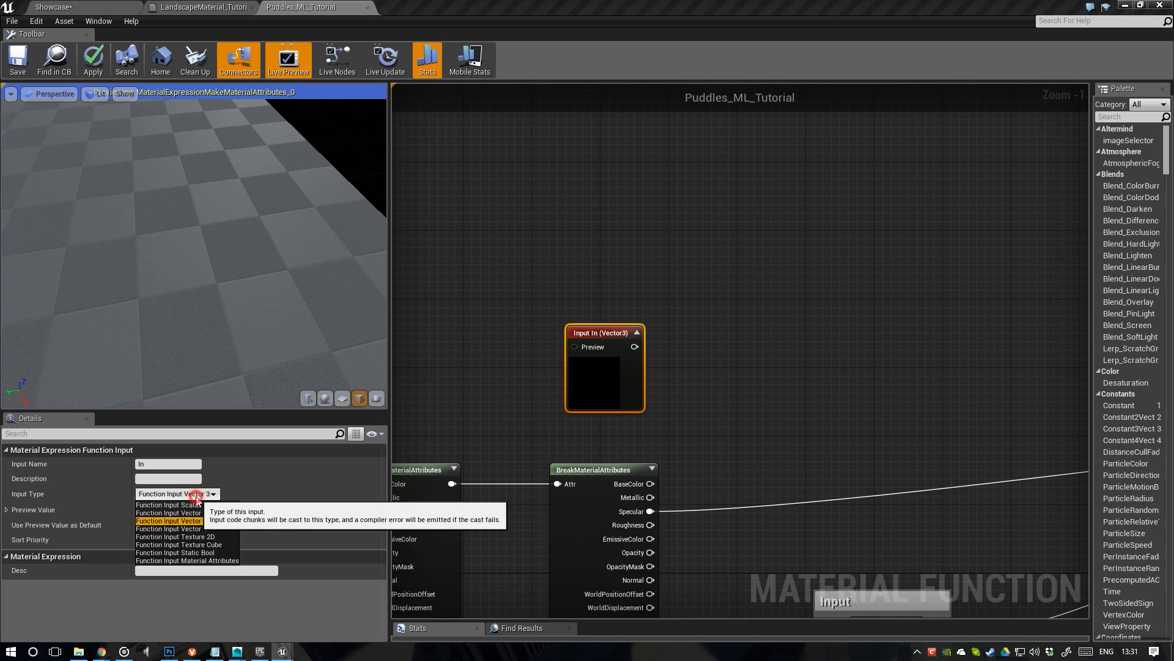
pyautogui.click(225, 560)
pyautogui.moveTo(655, 332); pyautogui.dragTo(638, 331)
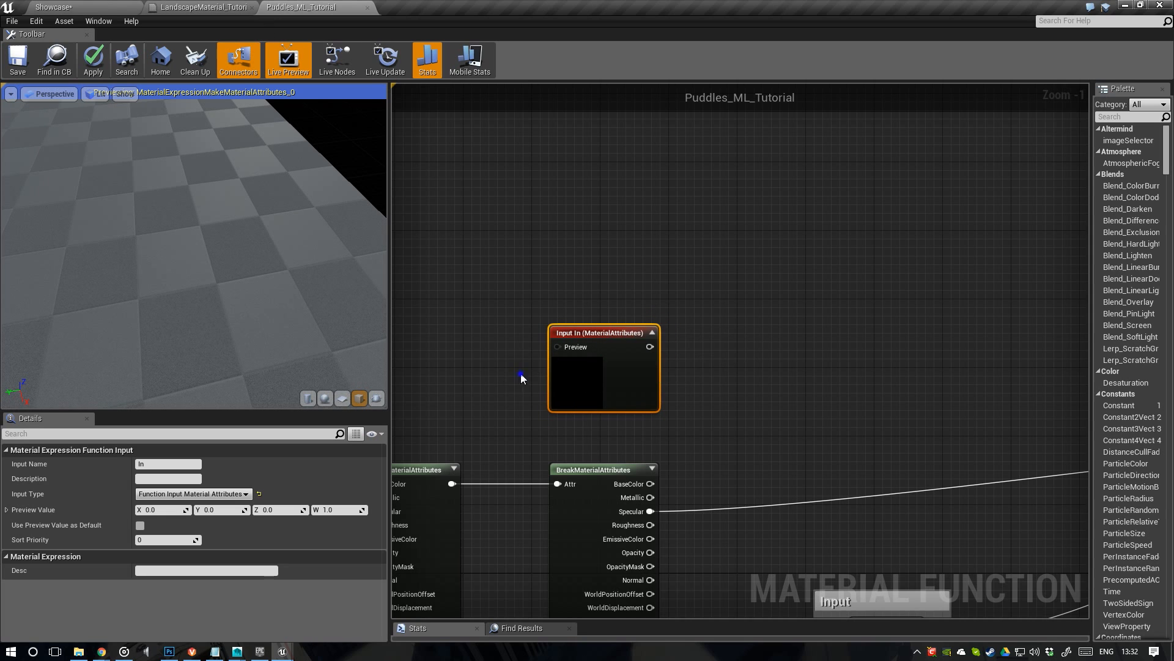
# Connect the MakeMaterialAttributes output to the function input's Preview pin, and align that node and its 0.5 Constant with the input
pyautogui.moveTo(520, 373); pyautogui.dragTo(662, 335, button='right')
pyautogui.moveTo(460, 387); pyautogui.dragTo(491, 443)
pyautogui.moveTo(639, 362); pyautogui.dragTo(496, 297, button='right')
pyautogui.click(497, 297)
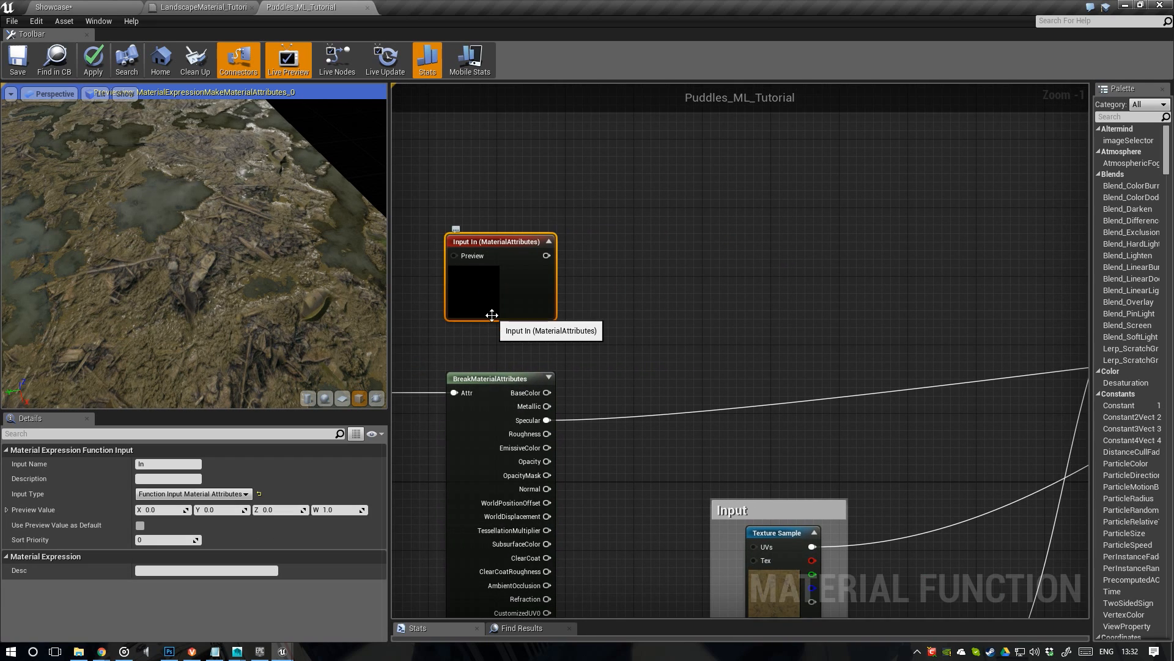
pyautogui.moveTo(504, 314); pyautogui.dragTo(762, 366, button='right')
pyautogui.moveTo(474, 386); pyautogui.dragTo(721, 309)
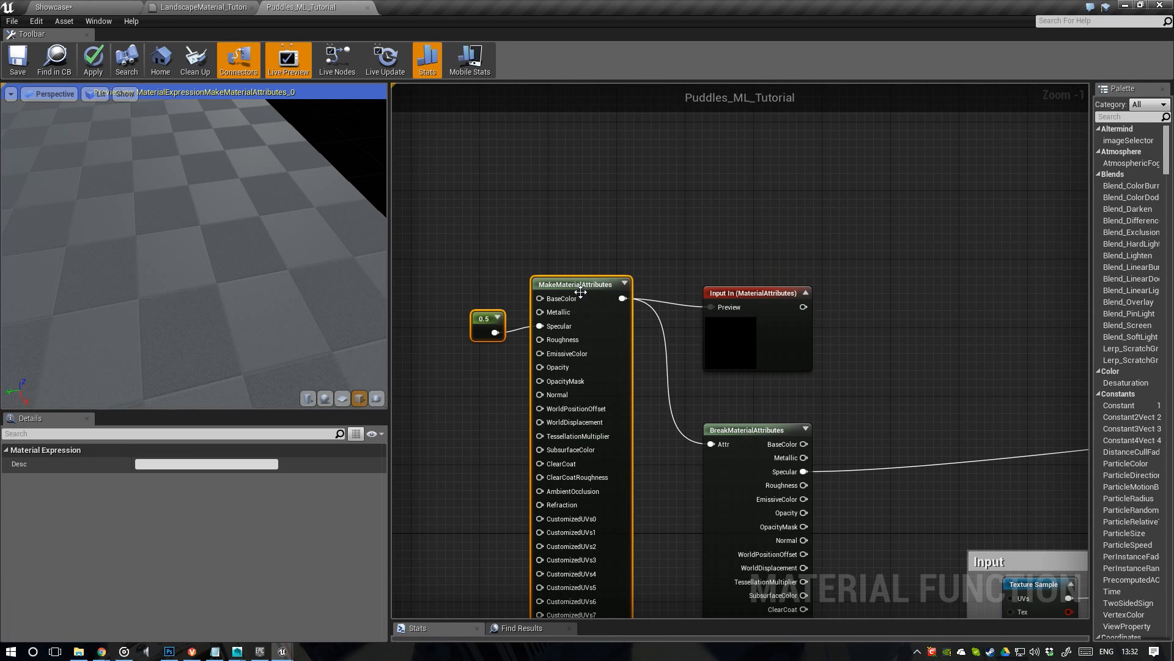
pyautogui.moveTo(580, 292)
pyautogui.mouseDown()
pyautogui.moveTo(581, 308)
pyautogui.moveTo(597, 300)
pyautogui.mouseUp()
# Add a BreakMaterialAttributes node fed by the function input's output and align it beside the input
pyautogui.moveTo(736, 342); pyautogui.dragTo(575, 290, button='right')
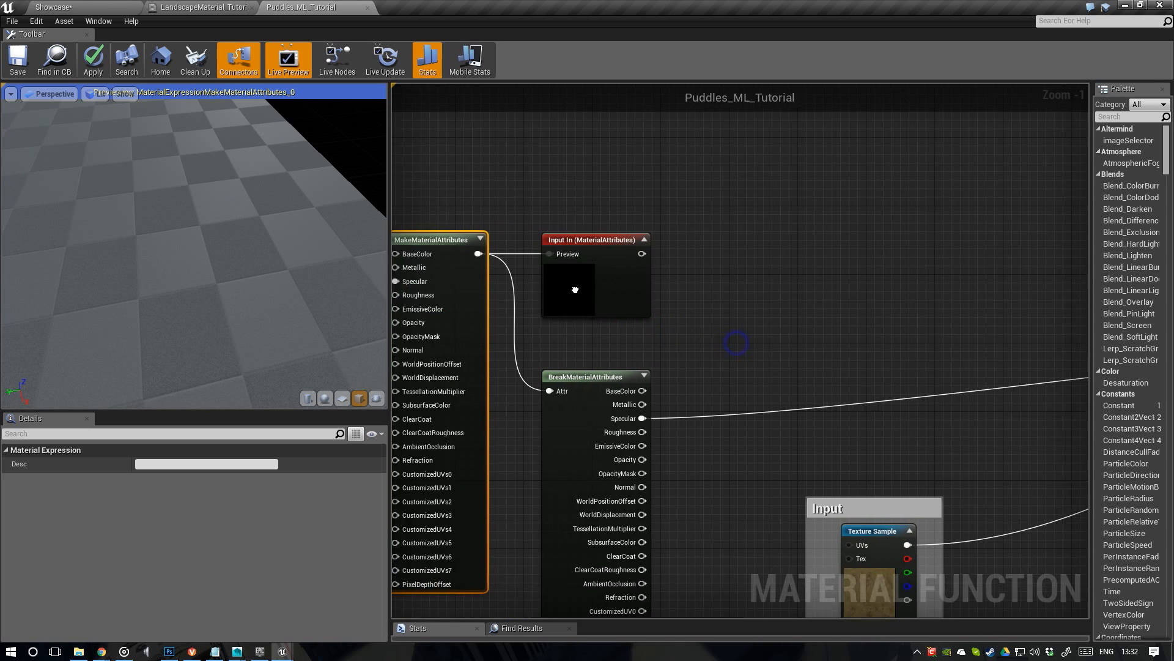
pyautogui.scroll(-1, 575, 289)
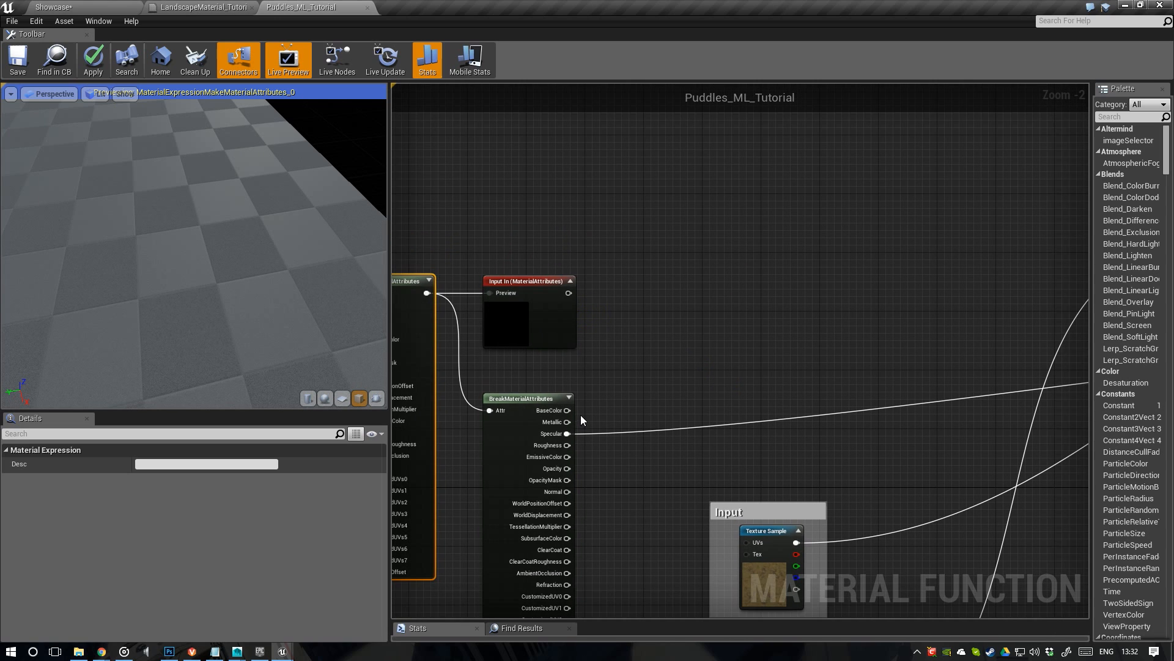
pyautogui.moveTo(568, 293); pyautogui.dragTo(607, 296)
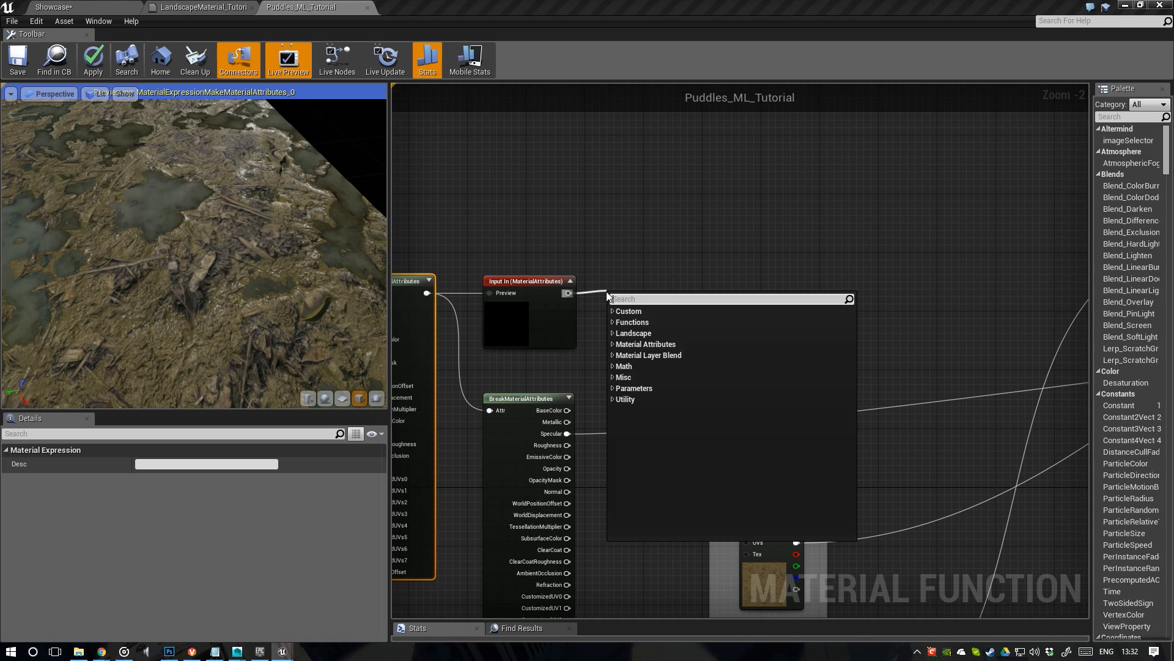
pyautogui.write('break')
pyautogui.press('Return')
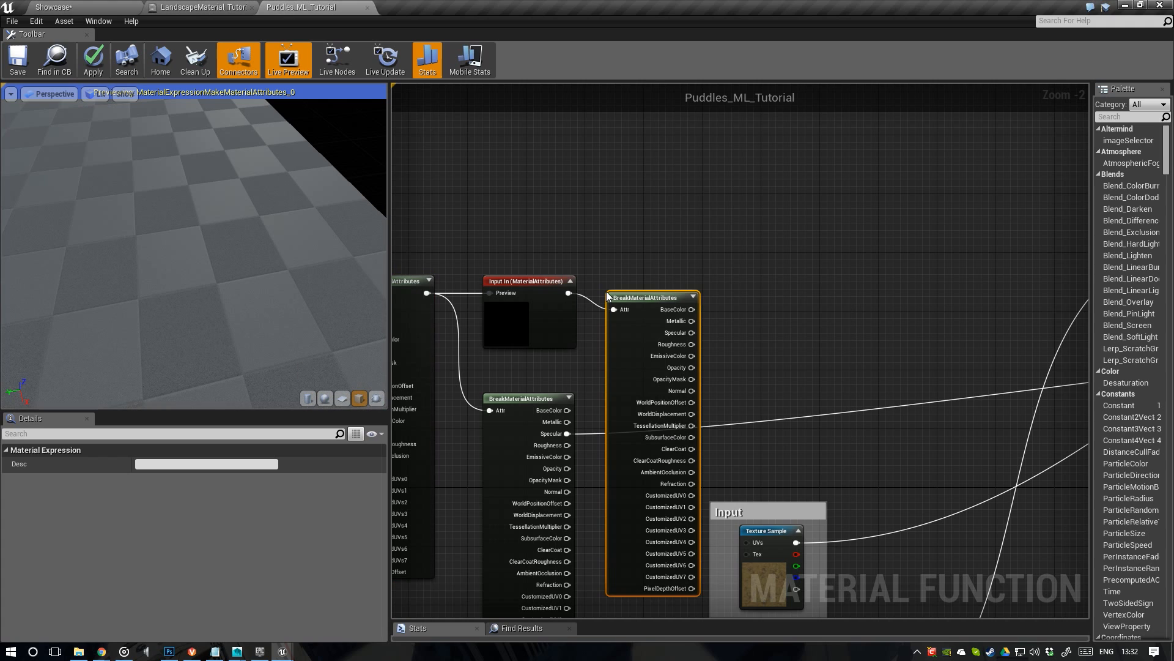
pyautogui.moveTo(629, 294); pyautogui.dragTo(626, 274)
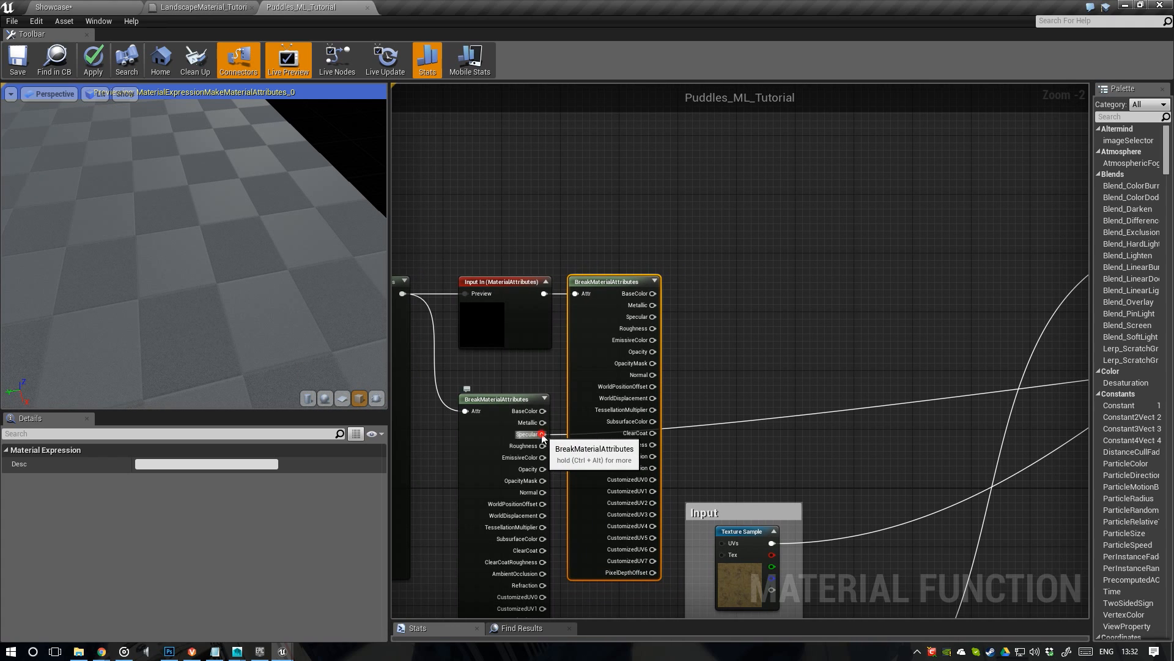
# Move the old Specular wire and the brown color texture's wire to the new BreakMaterialAttributes node's Specular and BaseColor outputs
pyautogui.keyDown('ctrl'); pyautogui.moveTo(543, 434); pyautogui.dragTo(653, 316); pyautogui.keyUp('ctrl')
pyautogui.moveTo(734, 392); pyautogui.dragTo(655, 324, button='right')
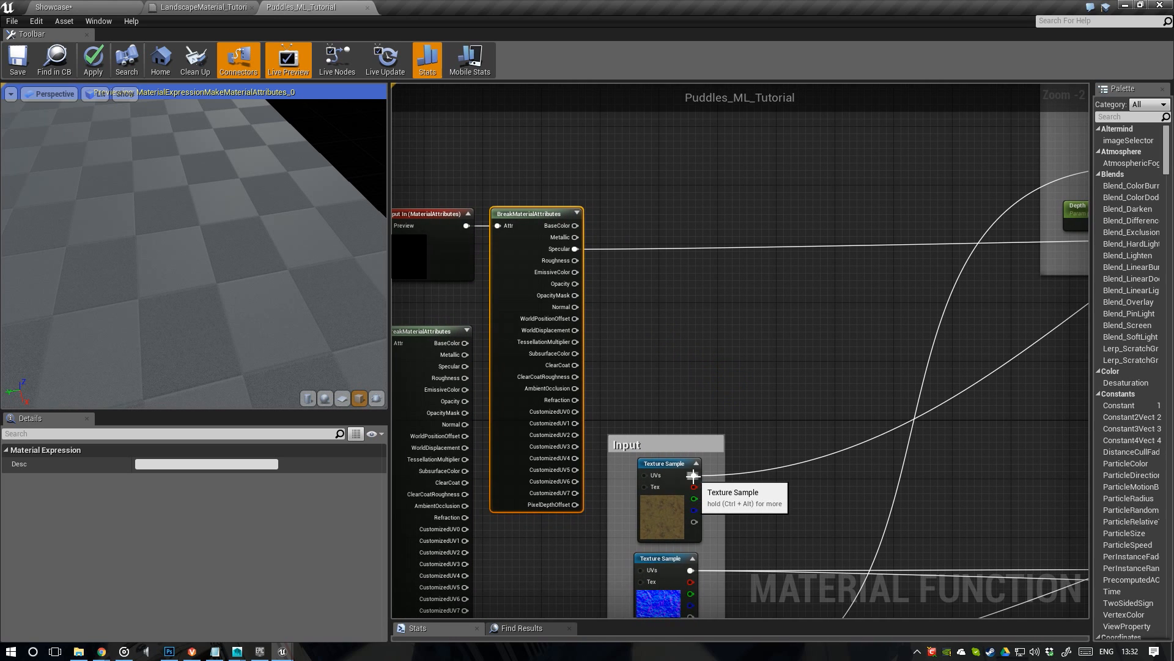
pyautogui.keyDown('ctrl'); pyautogui.moveTo(694, 480); pyautogui.dragTo(574, 225); pyautogui.keyUp('ctrl')
pyautogui.moveTo(721, 418); pyautogui.dragTo(691, 378, button='right')
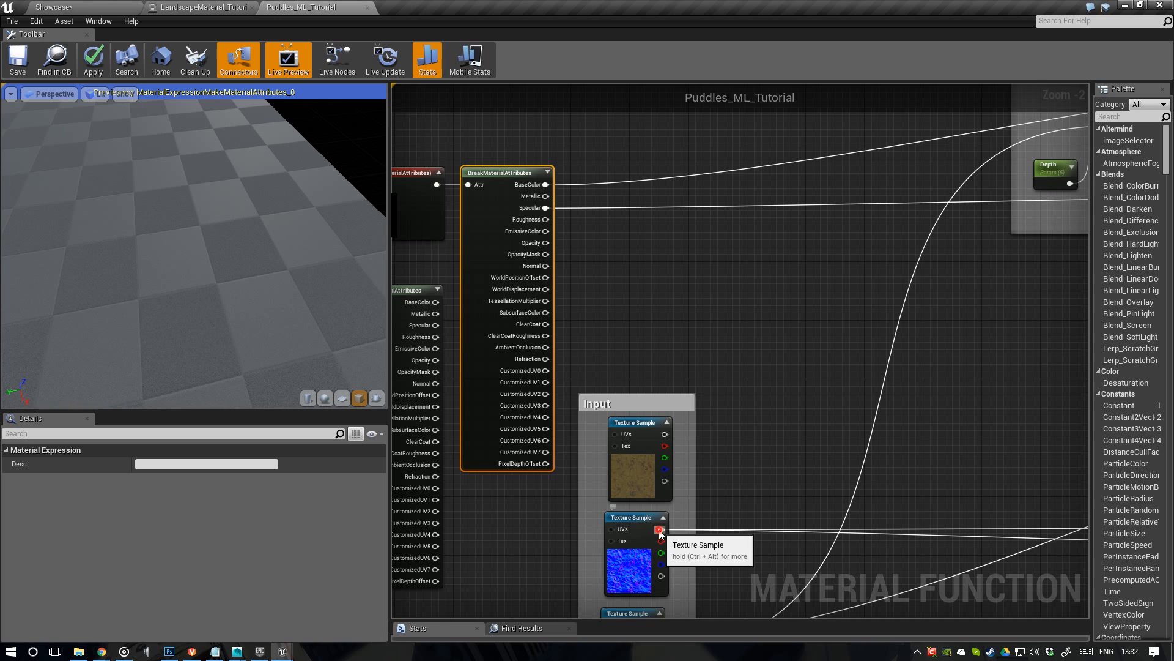
# Move the blue normal texture's outgoing wires to the Normal output of the new BreakMaterialAttributes node
pyautogui.keyDown('ctrl'); pyautogui.moveTo(661, 529); pyautogui.dragTo(545, 266); pyautogui.keyUp('ctrl')
pyautogui.moveTo(687, 422); pyautogui.dragTo(659, 361, button='right')
pyautogui.scroll(-2, 659, 361)
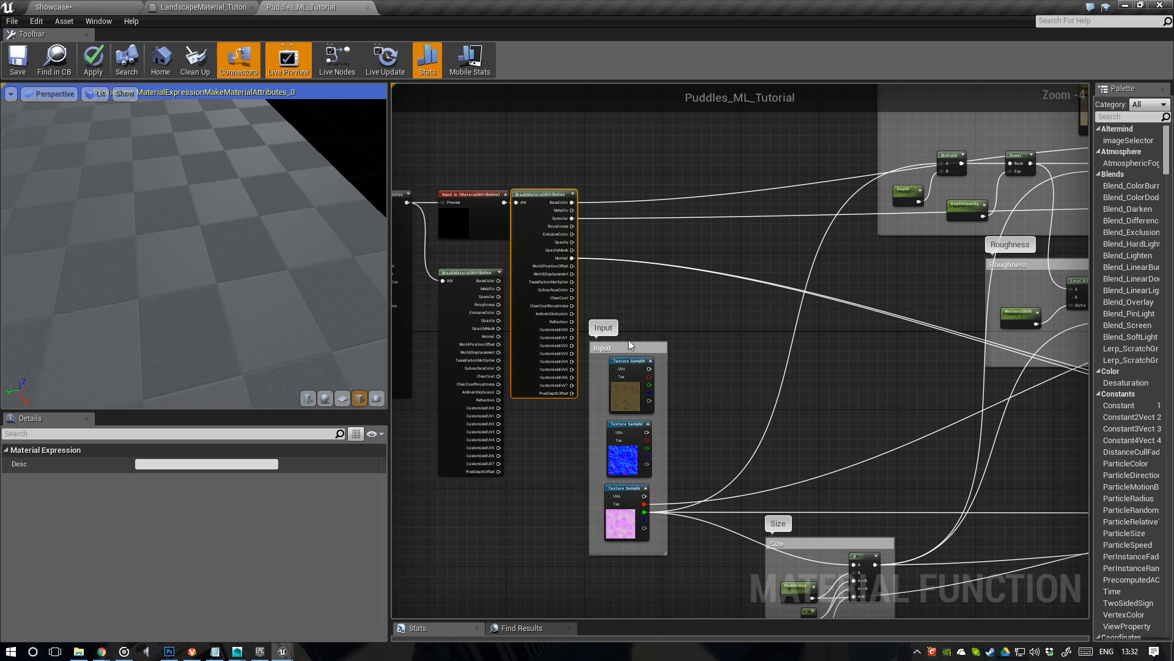
# Enlarge the Input comment box so it encloses the attribute nodes, the function input and the 0.5 Constant
pyautogui.moveTo(591, 341); pyautogui.dragTo(346, 141)
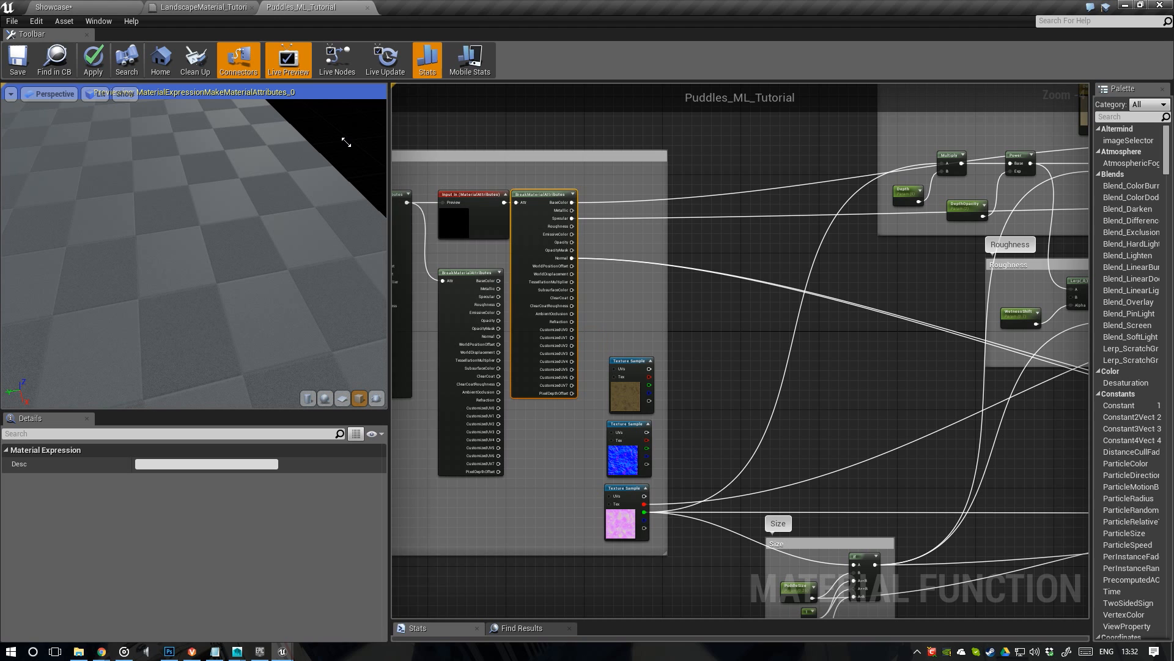
pyautogui.moveTo(562, 212); pyautogui.dragTo(733, 262, button='right')
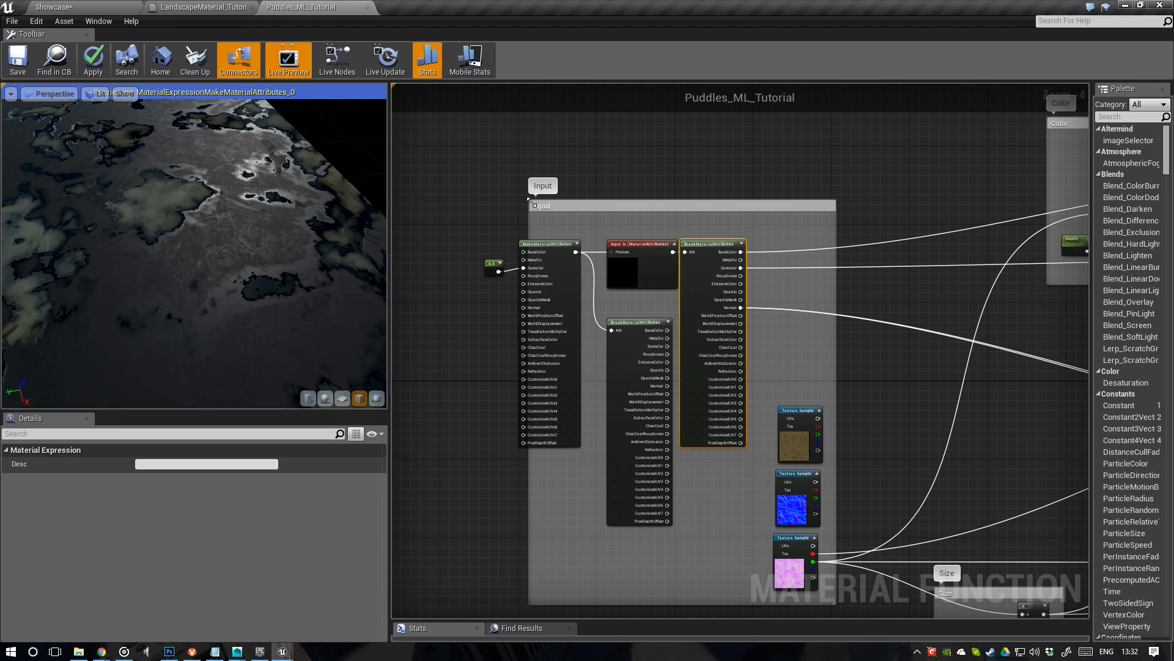
pyautogui.moveTo(519, 201); pyautogui.dragTo(475, 197)
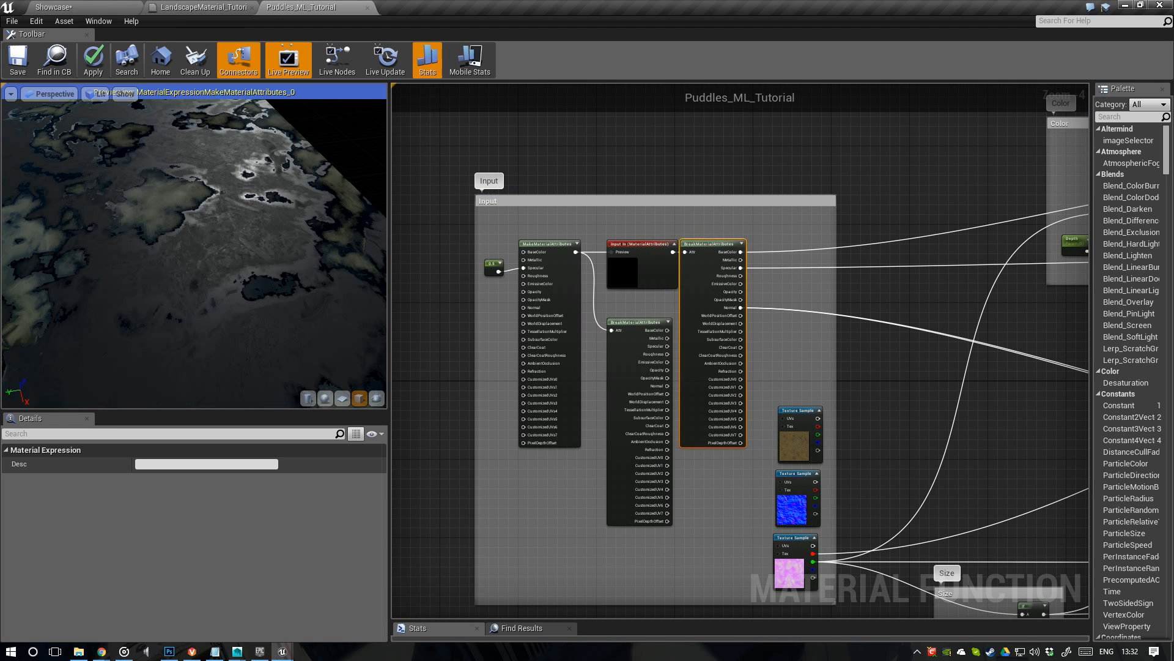
# Inspect the puddle preview and trace the wires between the final MakeMaterialAttributes node and the BreakMaterialAttributes node
pyautogui.moveTo(212, 241)
pyautogui.mouseDown()
pyautogui.moveTo(256, 245)
pyautogui.moveTo(183, 232)
pyautogui.moveTo(213, 241)
pyautogui.mouseUp()
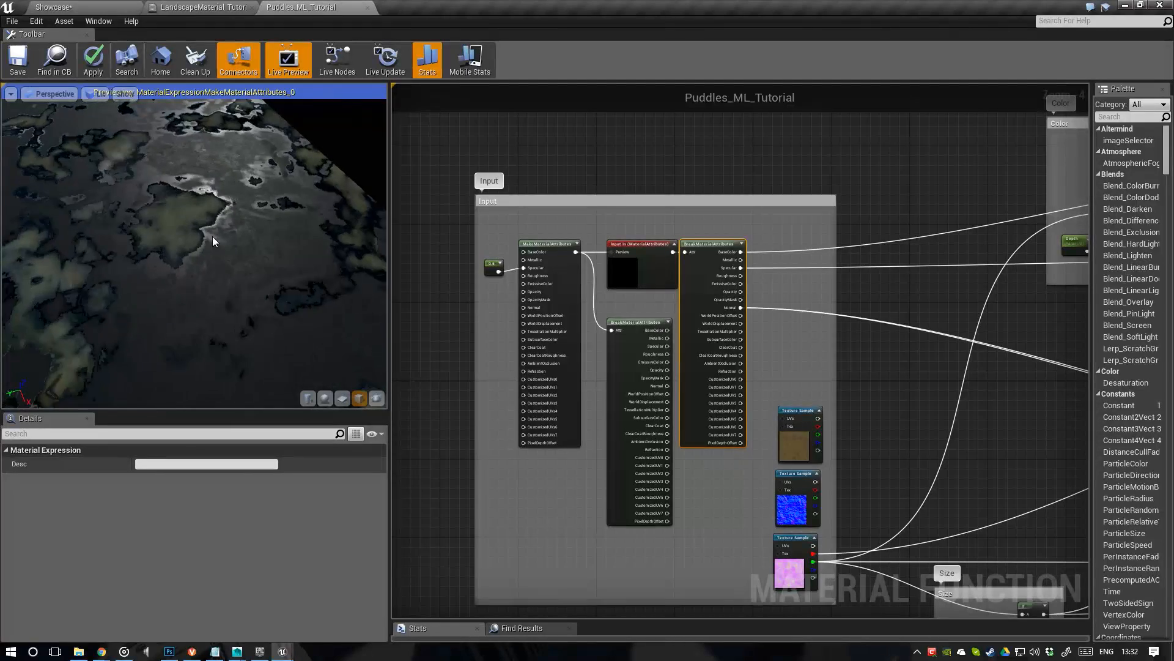
pyautogui.scroll(-5, 213, 241)
pyautogui.moveTo(944, 308); pyautogui.dragTo(419, 291, button='right')
pyautogui.scroll(-2, 420, 291)
pyautogui.scroll(3, 903, 270)
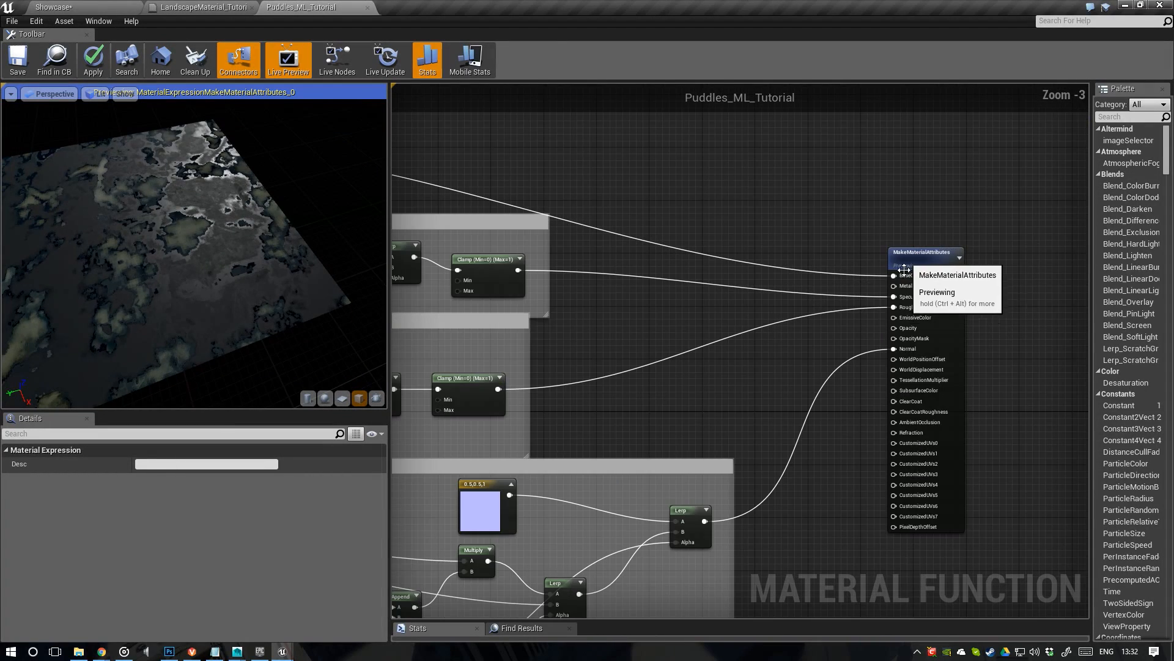
pyautogui.scroll(-1, 920, 265)
pyautogui.moveTo(528, 301); pyautogui.dragTo(930, 312, button='right')
pyautogui.moveTo(463, 289); pyautogui.dragTo(555, 294, button='right')
pyautogui.scroll(3, 490, 277)
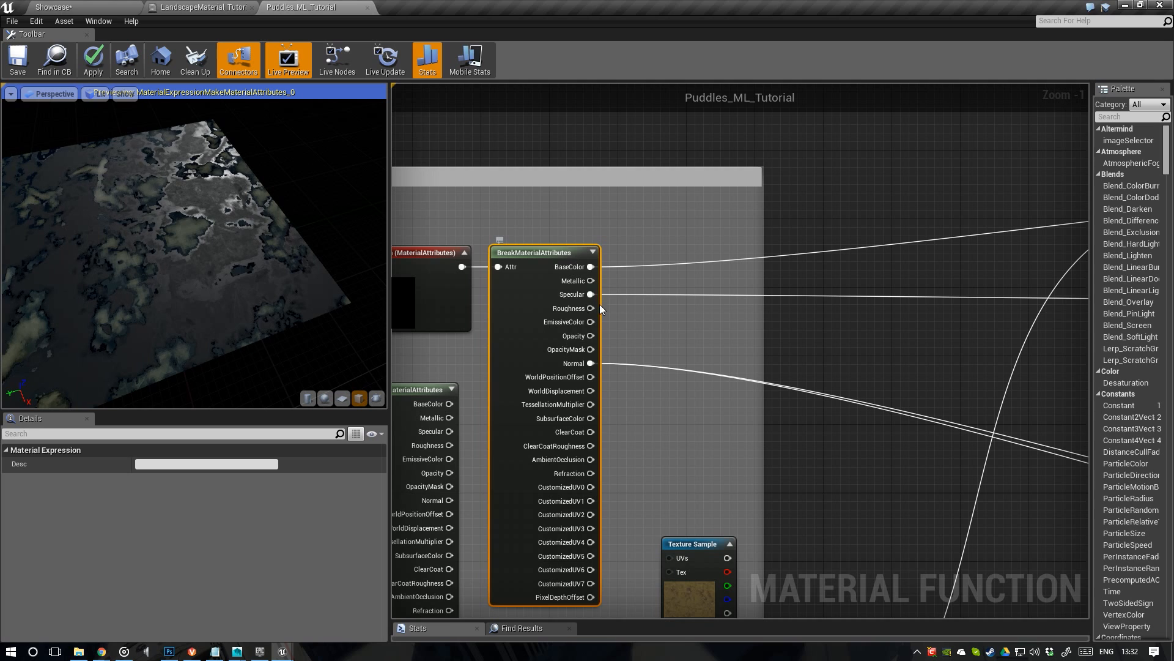
# Move the brown and blue texture samples below the BreakMaterialAttributes node and reposition the pink mask texture beside them
pyautogui.moveTo(703, 362); pyautogui.dragTo(649, 318, button='right')
pyautogui.moveTo(673, 388); pyautogui.dragTo(656, 288, button='right')
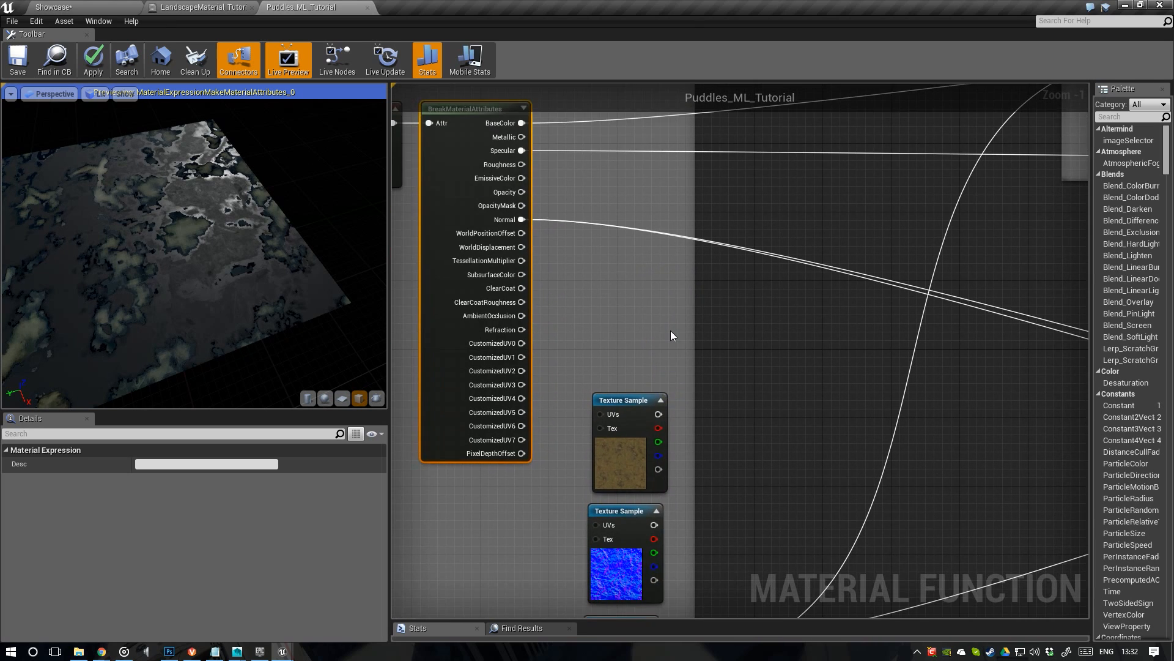
pyautogui.scroll(-2, 670, 335)
pyautogui.moveTo(670, 336); pyautogui.dragTo(673, 274, button='right')
pyautogui.moveTo(605, 356); pyautogui.dragTo(639, 424)
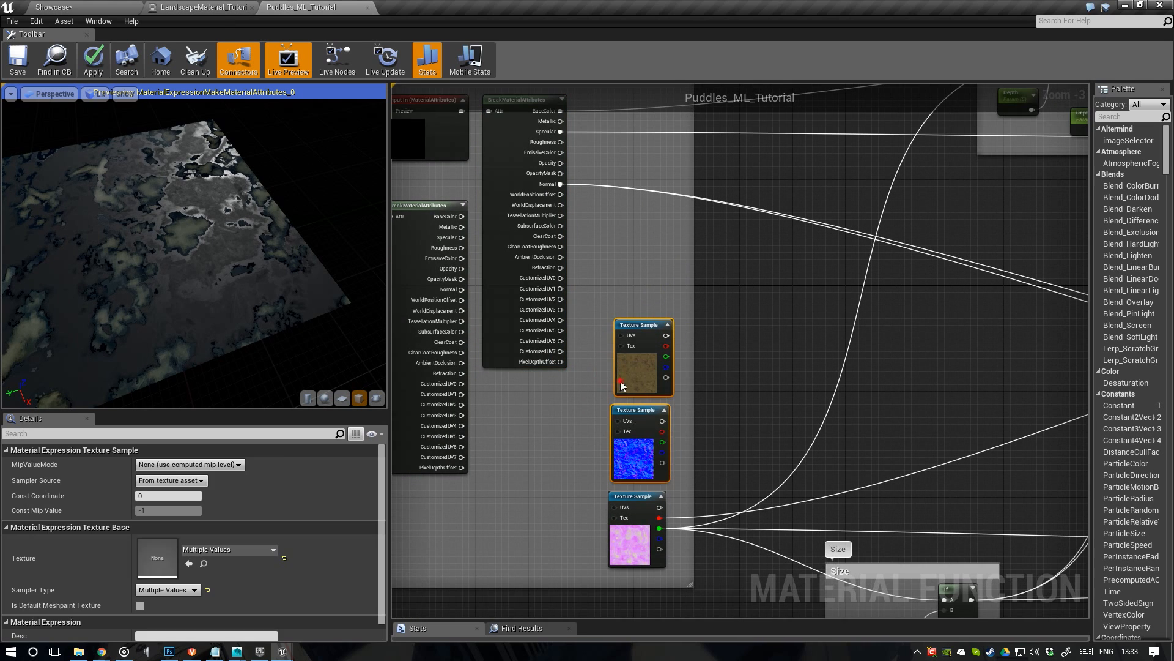
pyautogui.moveTo(621, 384); pyautogui.dragTo(496, 443)
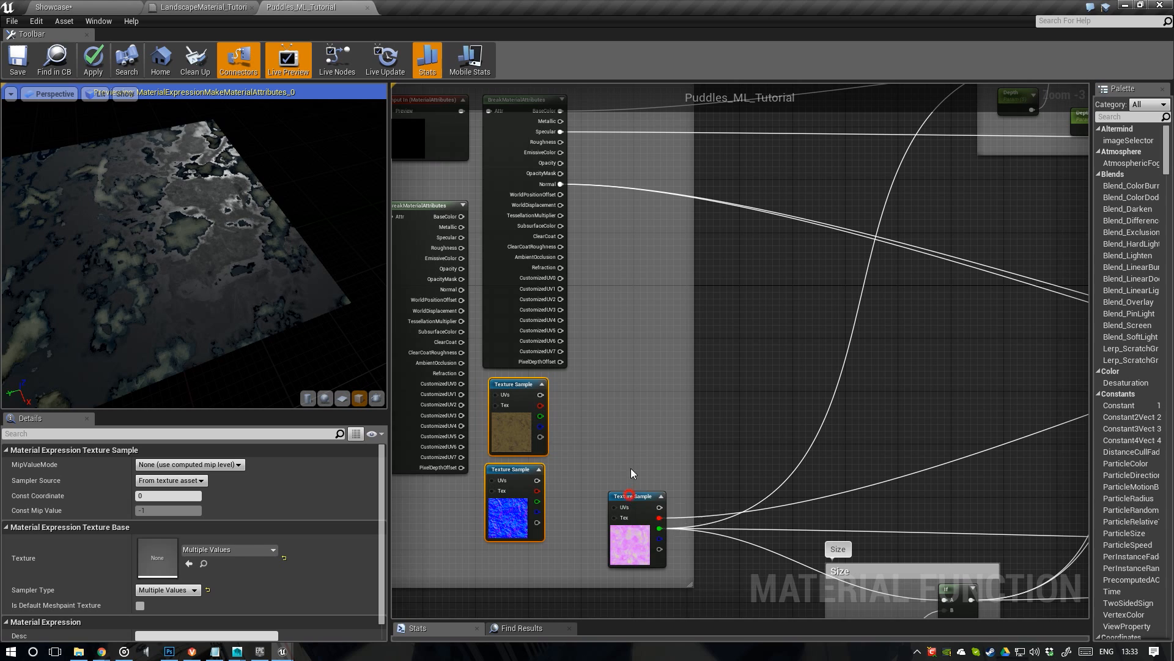
pyautogui.moveTo(629, 494); pyautogui.dragTo(616, 355)
# Move the pink mask texture's red-channel wire to the BreakMaterialAttributes node's Roughness output, and shift the texture aside
pyautogui.moveTo(599, 324); pyautogui.dragTo(516, 408, button='right')
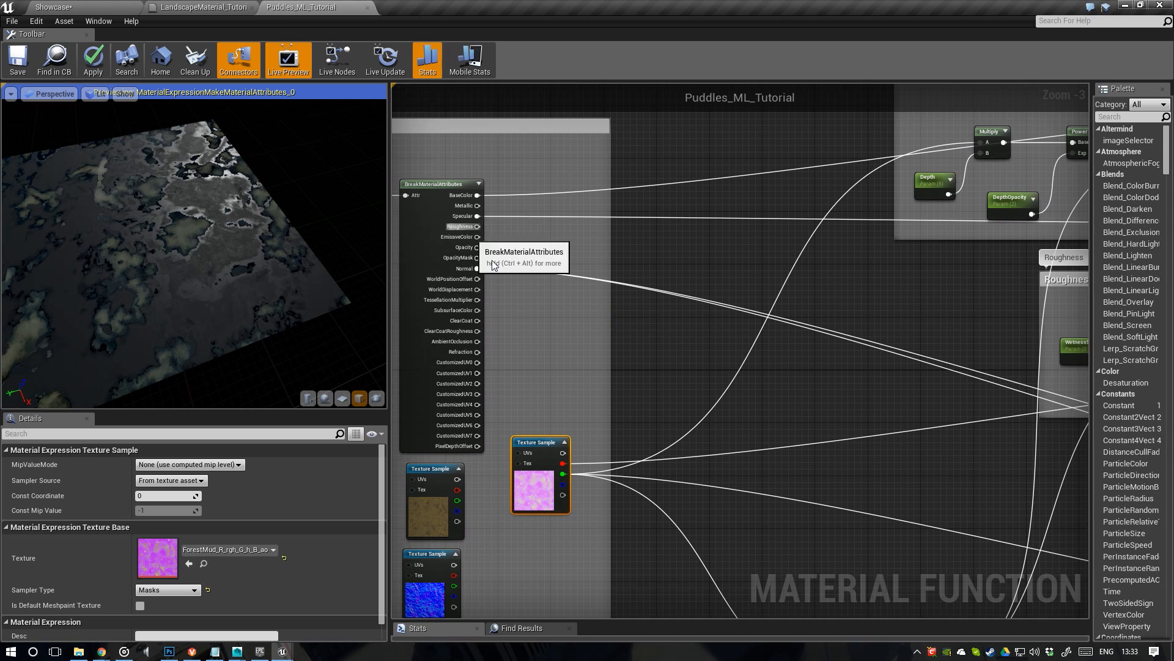
pyautogui.moveTo(832, 312); pyautogui.dragTo(912, 324, button='right')
pyautogui.moveTo(590, 427); pyautogui.dragTo(668, 375, button='right')
pyautogui.scroll(1, 667, 375)
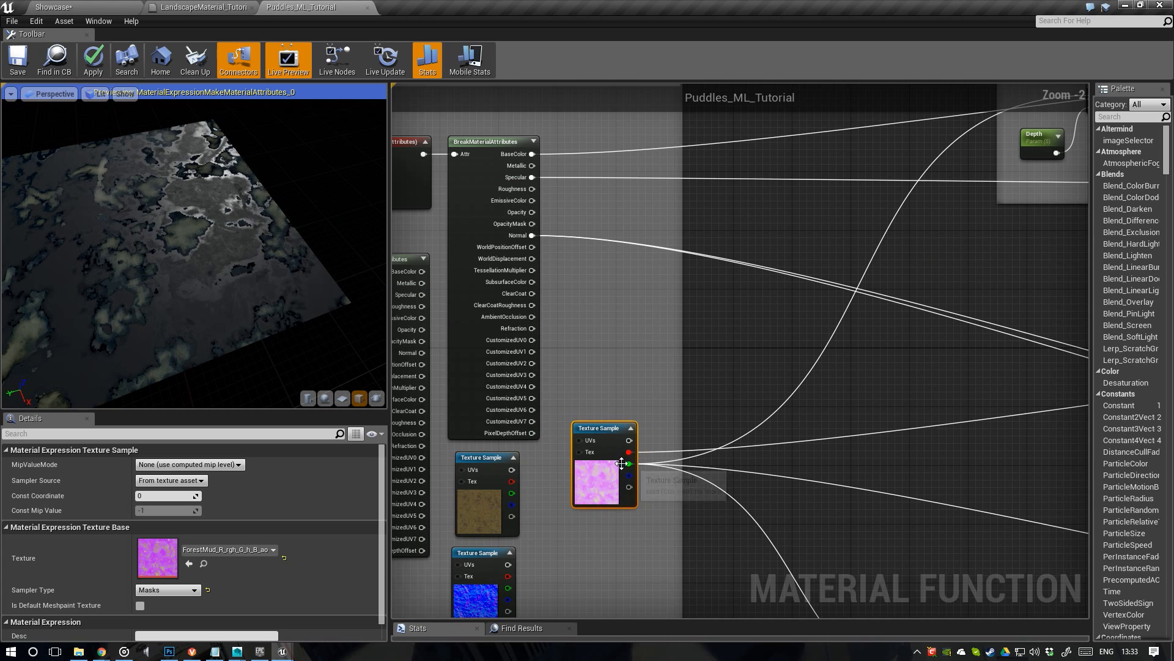
pyautogui.keyDown('ctrl'); pyautogui.moveTo(627, 452); pyautogui.dragTo(533, 189); pyautogui.keyUp('ctrl')
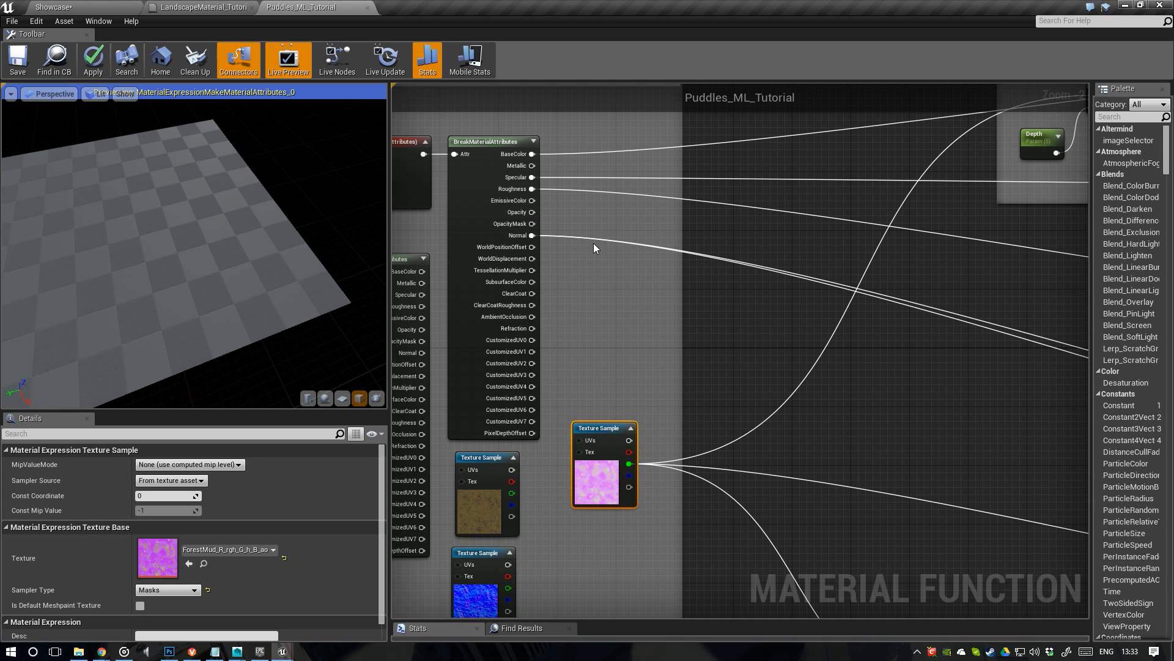
pyautogui.moveTo(604, 432); pyautogui.dragTo(707, 406)
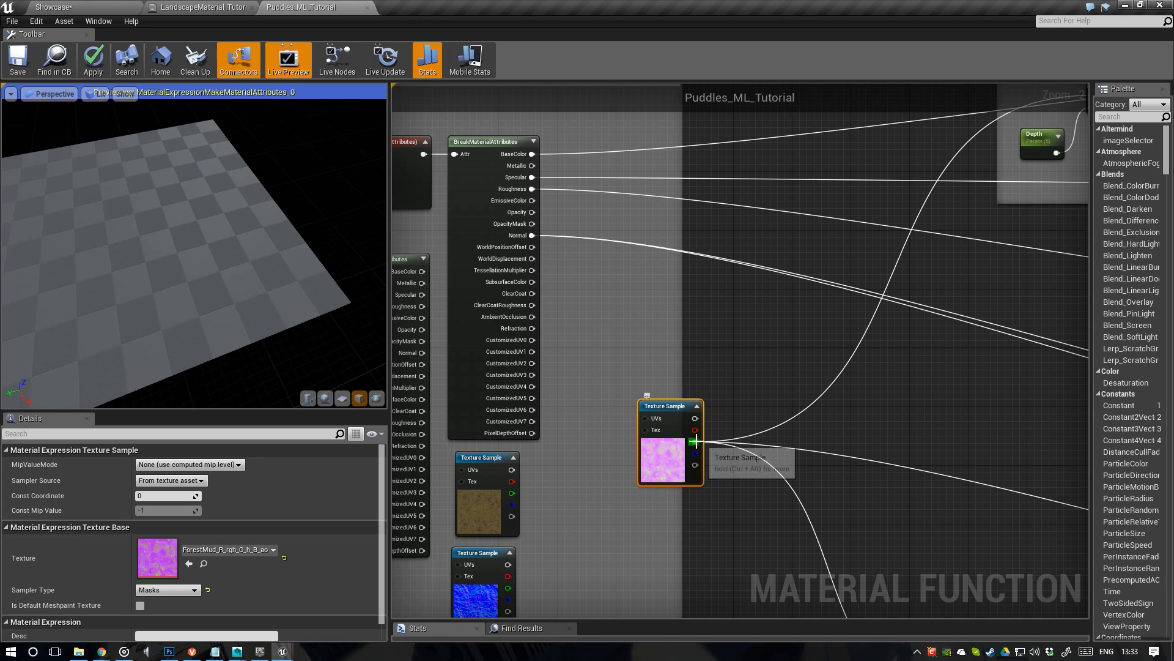
# Examine the Height and Result outputs of the Dirt and Mud functions in LandscapeMaterial_Tutorial and their wiring to Layer Blend
pyautogui.moveTo(566, 419); pyautogui.dragTo(684, 386, button='right')
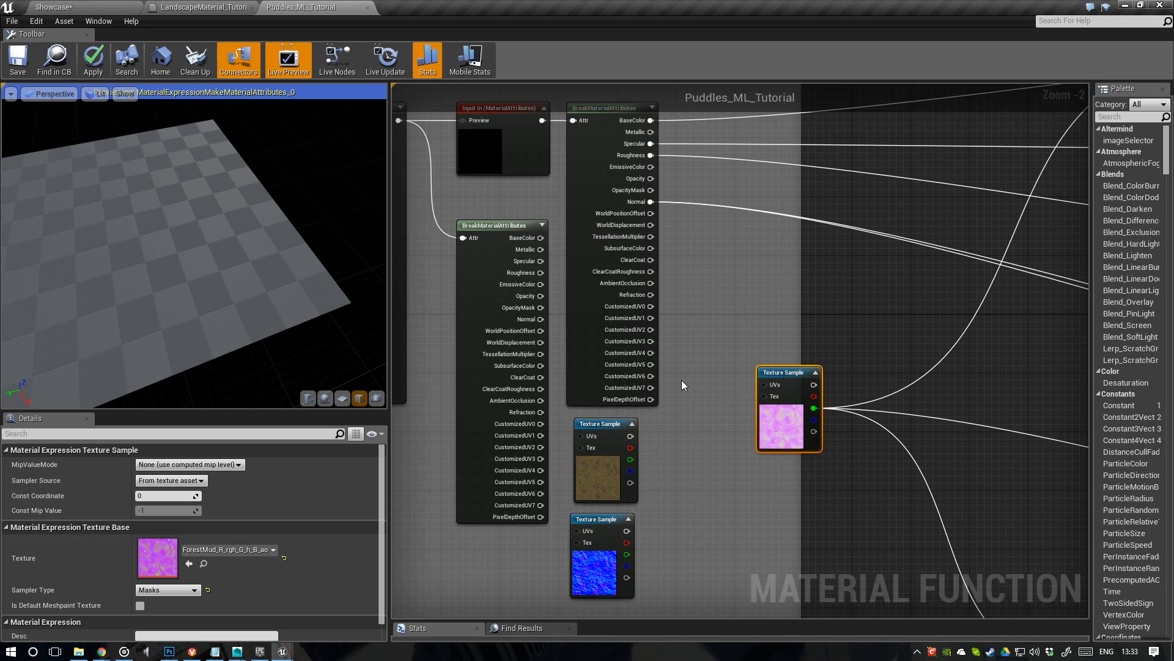
pyautogui.click(208, 7)
pyautogui.scroll(3, 690, 226)
pyautogui.scroll(2, 479, 296)
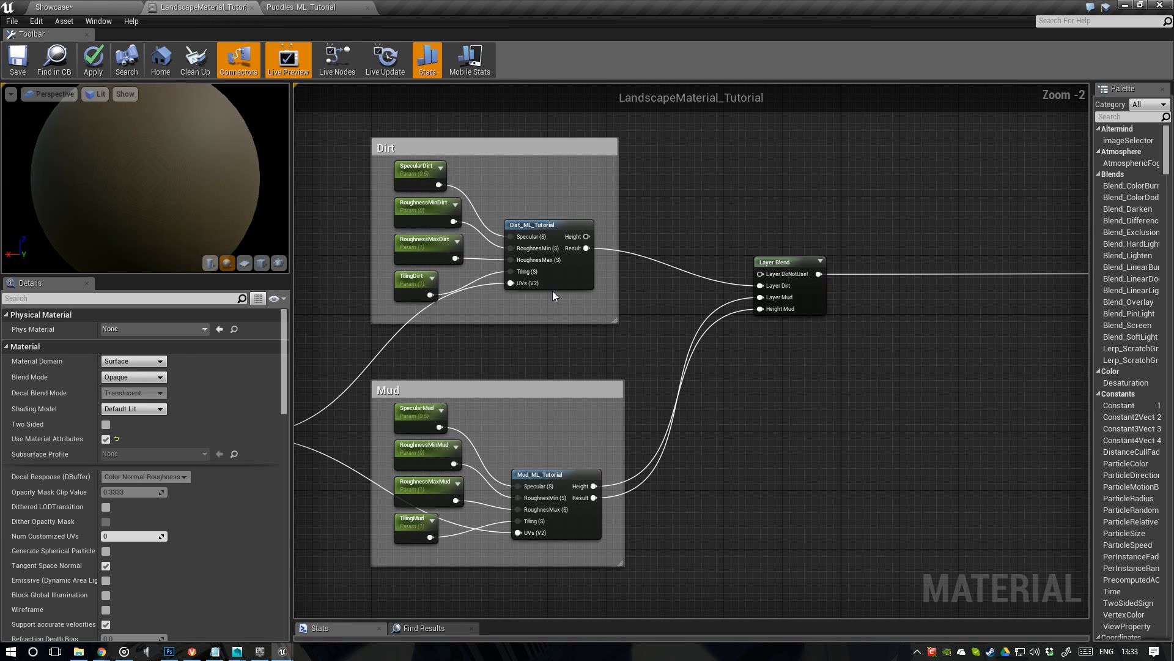
pyautogui.scroll(1, 586, 244)
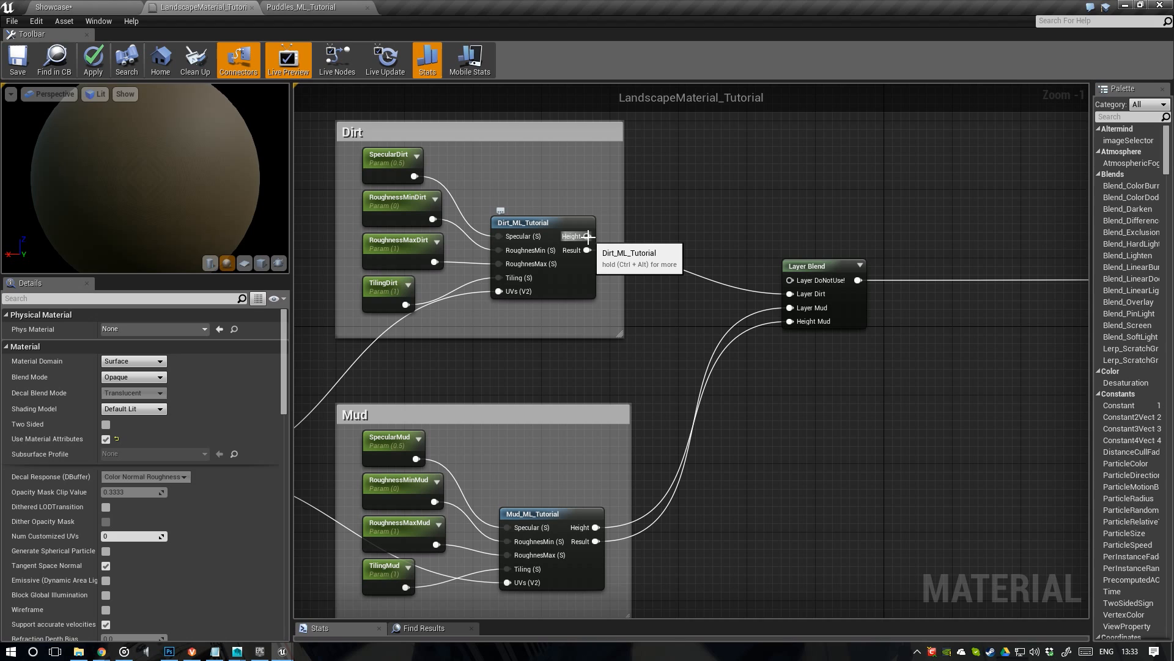
pyautogui.moveTo(591, 241); pyautogui.dragTo(484, 268, button='right')
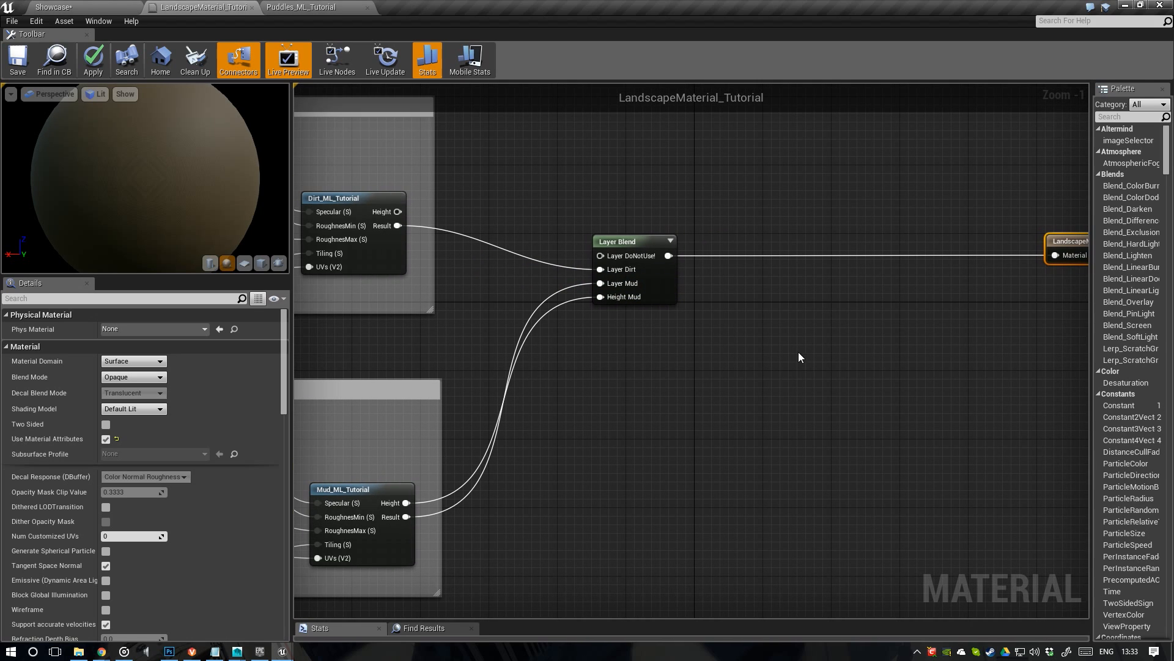
# In Puddles_ML_Tutorial, add a function input named Height with type Scalar near the pink mask texture
pyautogui.click(300, 8)
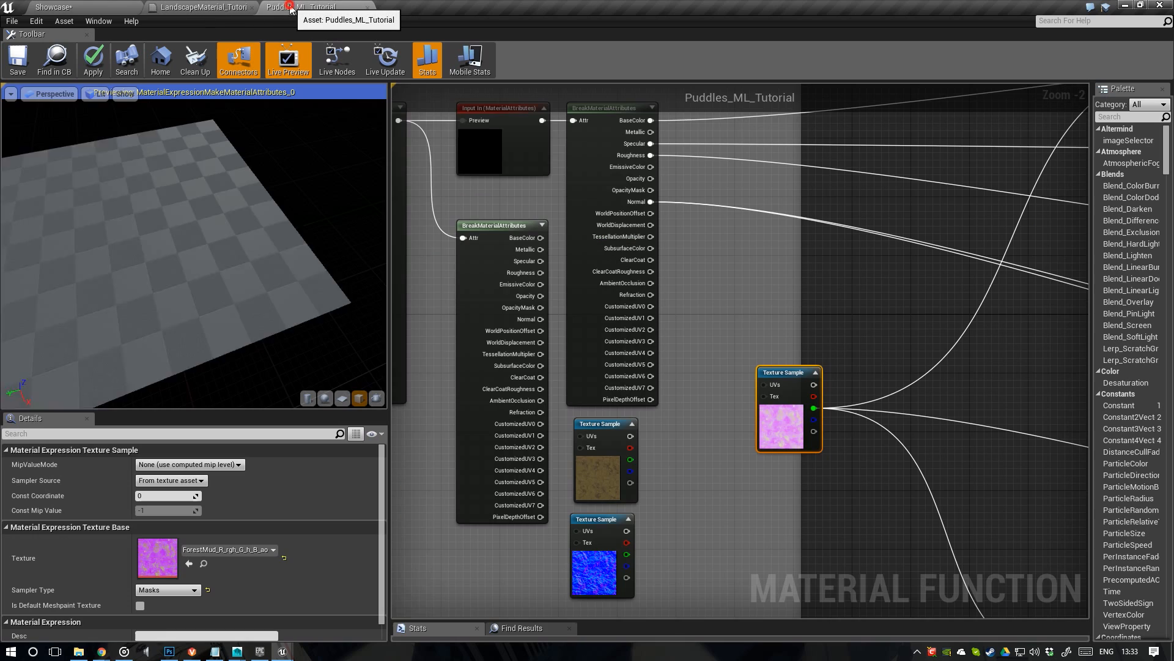
pyautogui.moveTo(637, 380); pyautogui.dragTo(684, 319, button='right')
pyautogui.click(659, 418)
pyautogui.rightClick(662, 423)
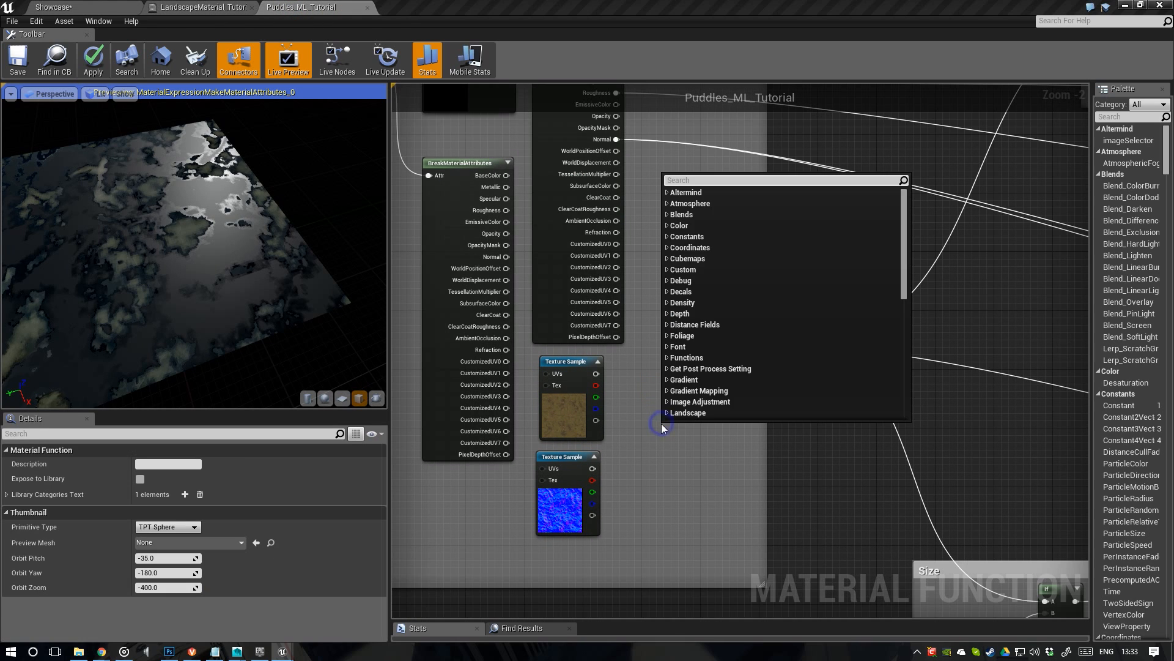
pyautogui.write('input')
pyautogui.press('Return')
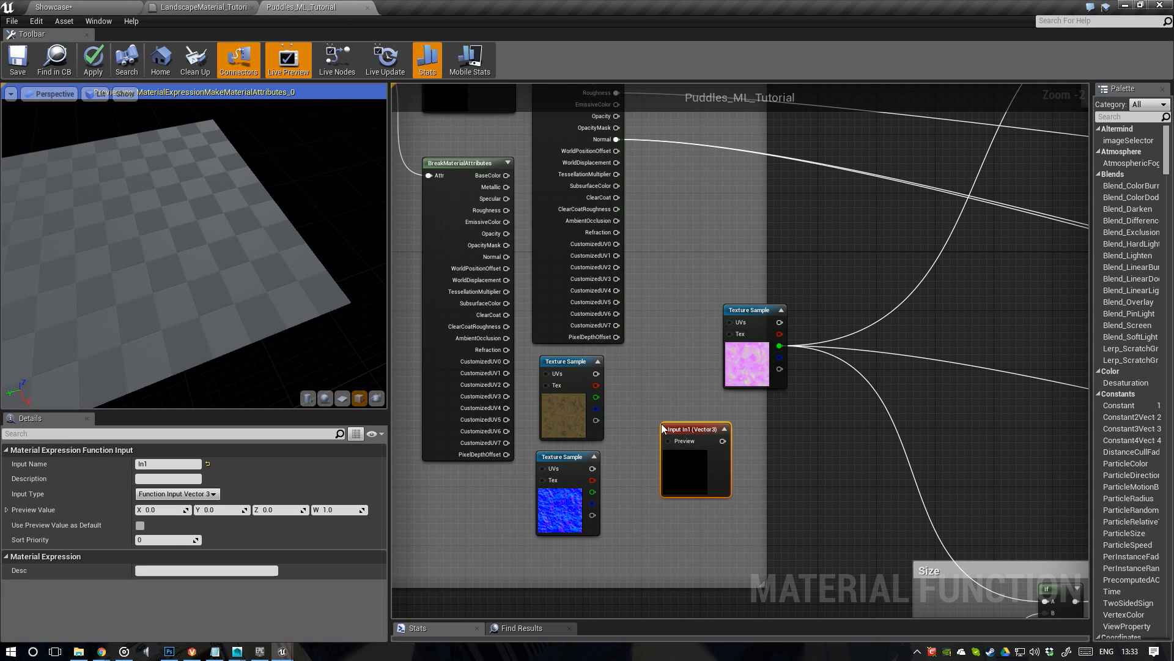
pyautogui.click(187, 462)
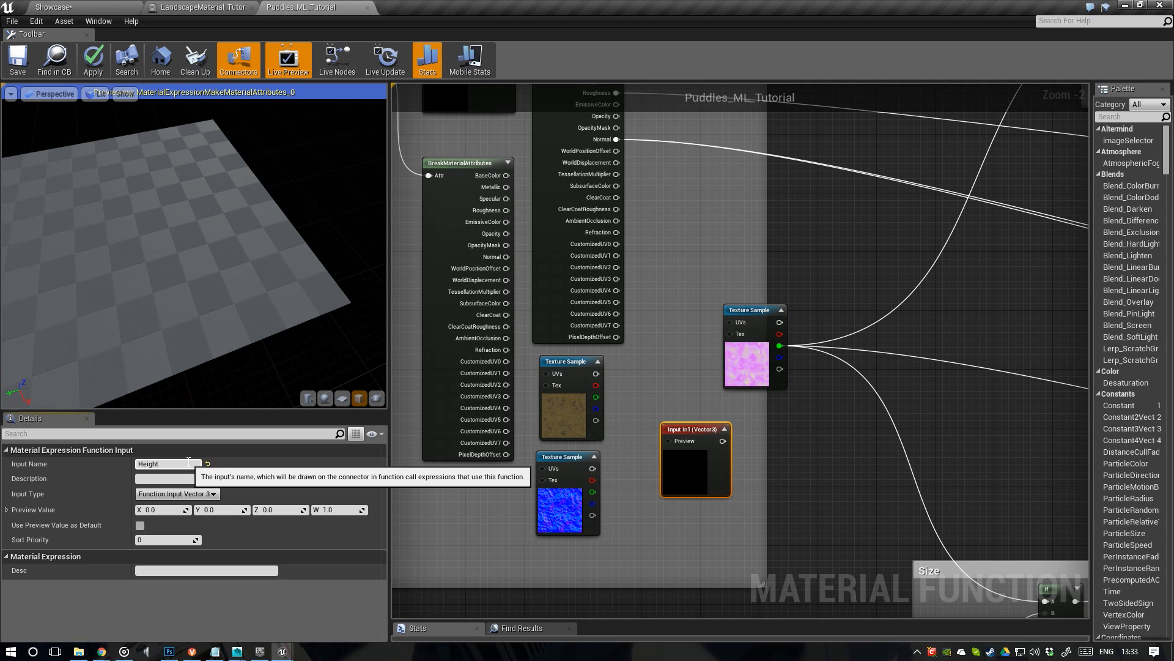
pyautogui.click(183, 494)
pyautogui.click(207, 505)
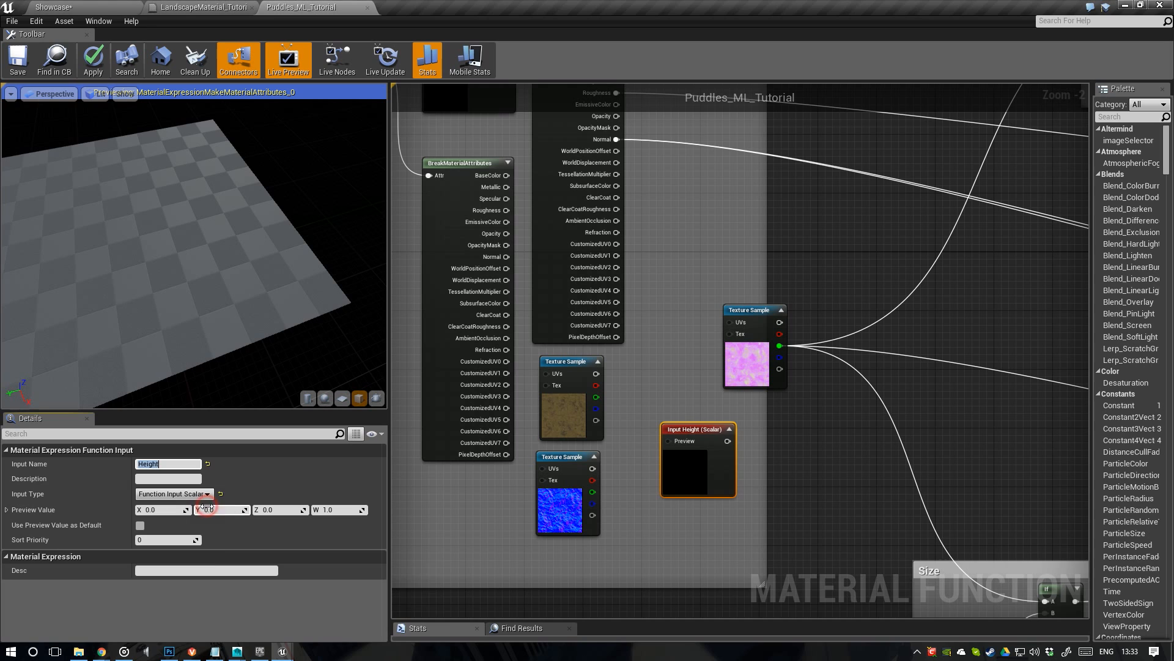
# Move the brown and blue texture samples below the MakeMaterialAttributes node in the Input group
pyautogui.moveTo(659, 463); pyautogui.dragTo(649, 483, button='right')
pyautogui.moveTo(650, 483); pyautogui.dragTo(589, 411)
pyautogui.moveTo(589, 411); pyautogui.dragTo(723, 393, button='right')
pyautogui.moveTo(723, 393); pyautogui.dragTo(636, 424)
pyautogui.moveTo(673, 412); pyautogui.dragTo(508, 577, button='right')
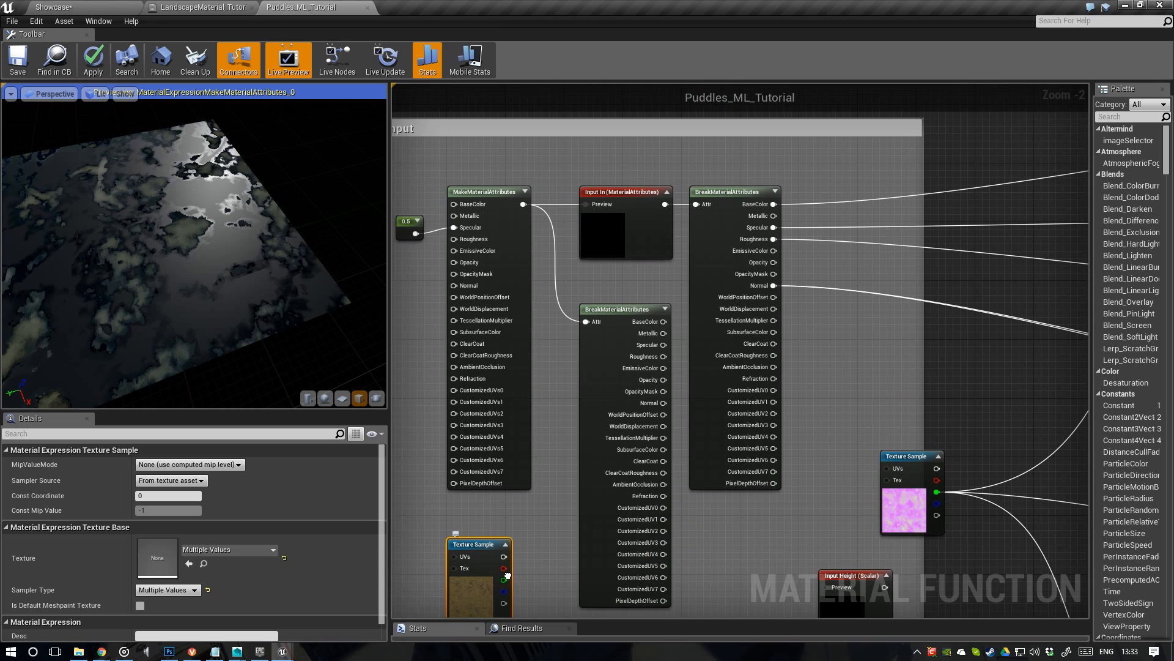
# Delete the unused BreakMaterialAttributes node below the material attributes input
pyautogui.click(588, 313)
pyautogui.press('Delete')
pyautogui.moveTo(574, 333); pyautogui.dragTo(598, 362, button='right')
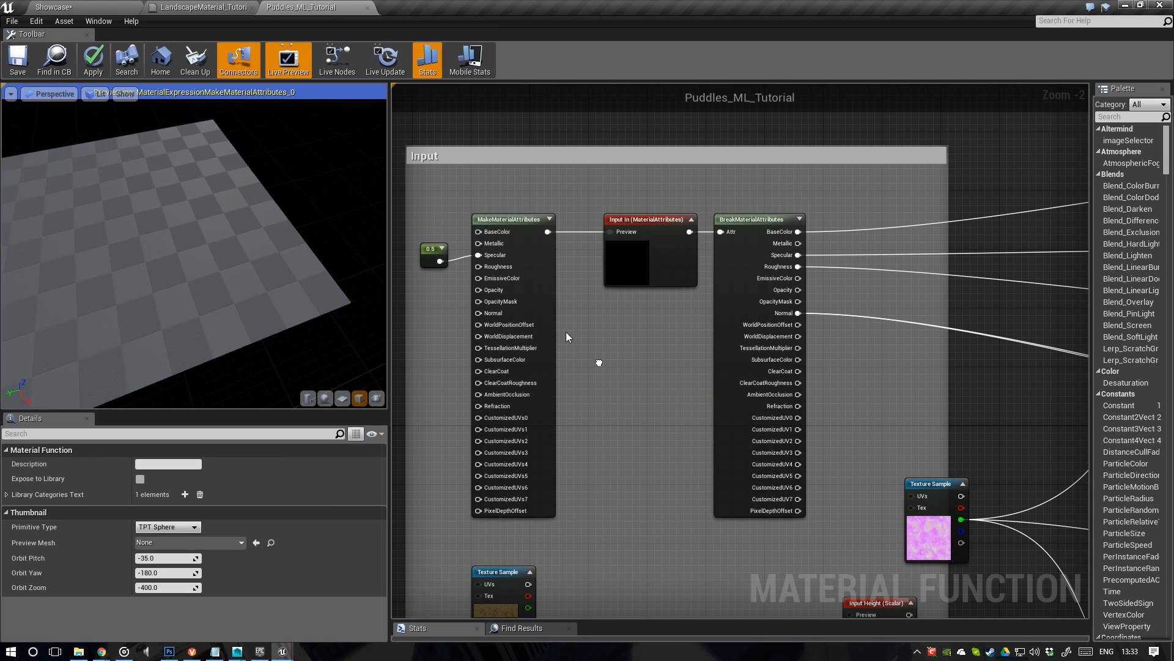
# Add a Constant of 0 and connect it to the Height input's Preview pin
pyautogui.click(435, 257)
pyautogui.moveTo(564, 249); pyautogui.dragTo(686, 438, button='right')
pyautogui.click(686, 438)
pyautogui.click(755, 428)
pyautogui.scroll(2, 709, 435)
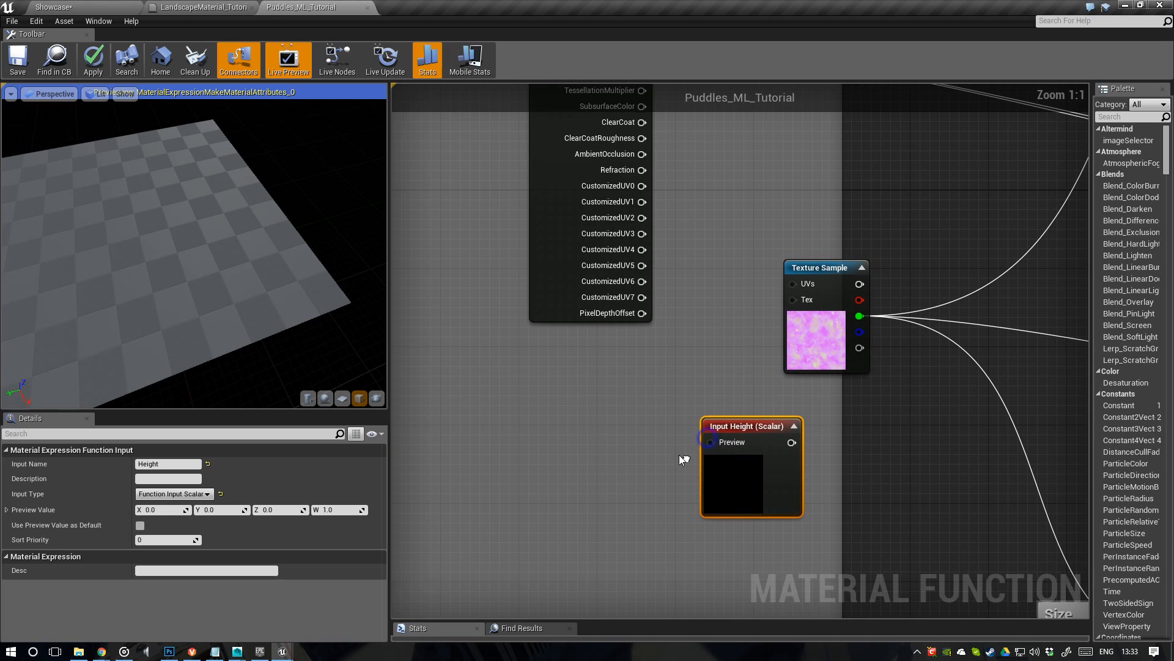
pyautogui.click(636, 431)
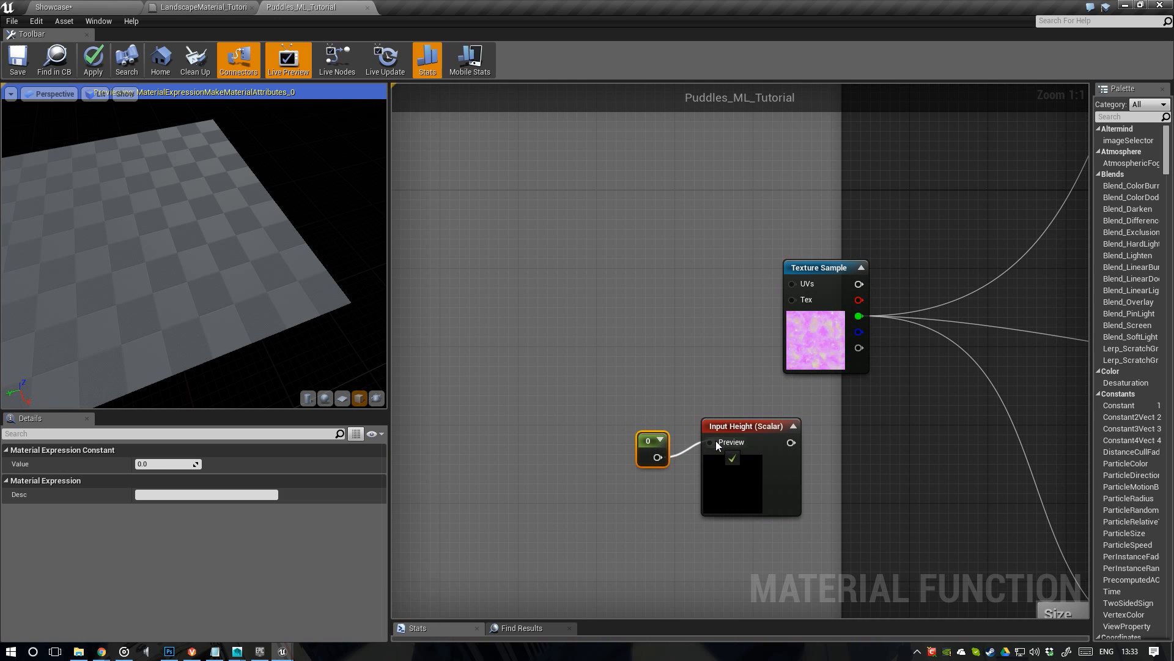
pyautogui.moveTo(642, 446); pyautogui.dragTo(650, 439)
# Place the Height input and its Constant under the BreakMaterialAttributes node, and move the mask texture's green-channel wires to the Height output
pyautogui.scroll(-2, 650, 433)
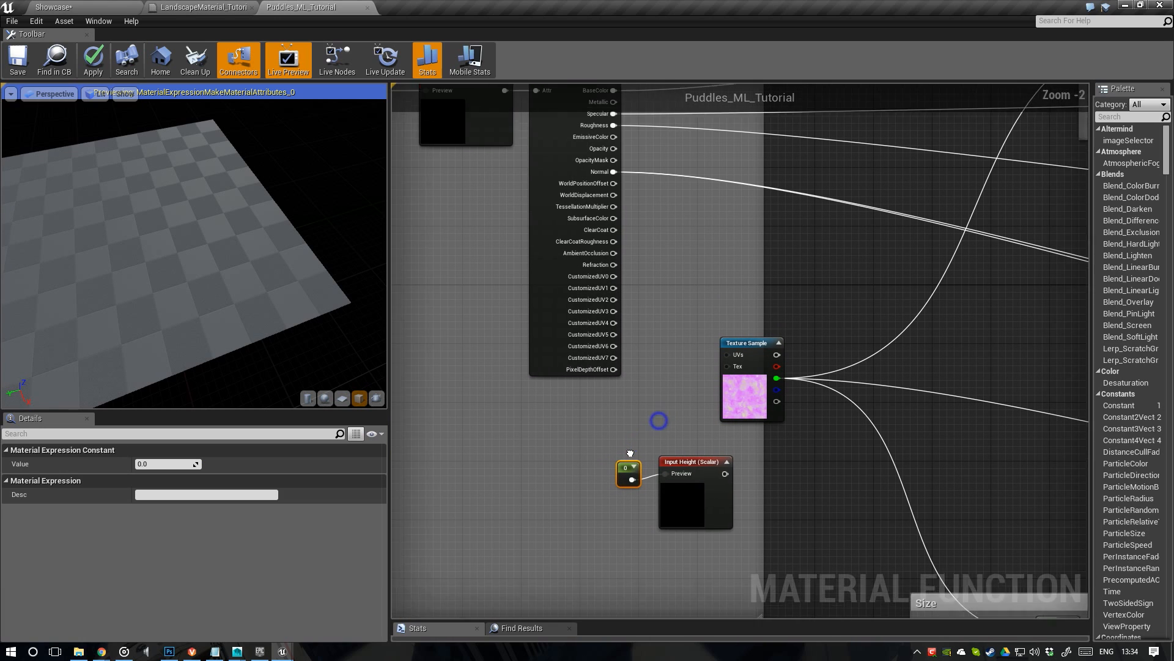
pyautogui.moveTo(630, 483); pyautogui.dragTo(558, 392)
pyautogui.keyDown('shift'); pyautogui.click(695, 466); pyautogui.keyUp('shift')
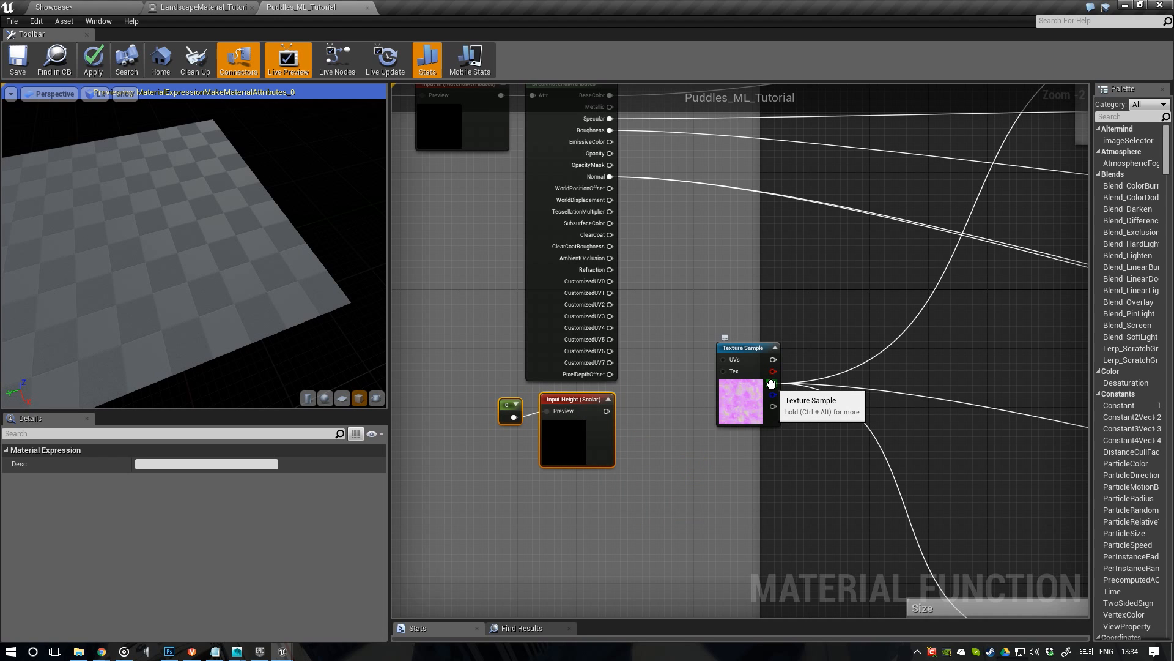
pyautogui.keyDown('ctrl'); pyautogui.moveTo(771, 384); pyautogui.dragTo(606, 411); pyautogui.keyUp('ctrl')
# Move the disconnected pink mask texture below the blue texture sample
pyautogui.moveTo(740, 359); pyautogui.dragTo(863, 347, button='right')
pyautogui.click(706, 372)
pyautogui.scroll(-1, 707, 373)
pyautogui.moveTo(863, 347); pyautogui.dragTo(475, 592)
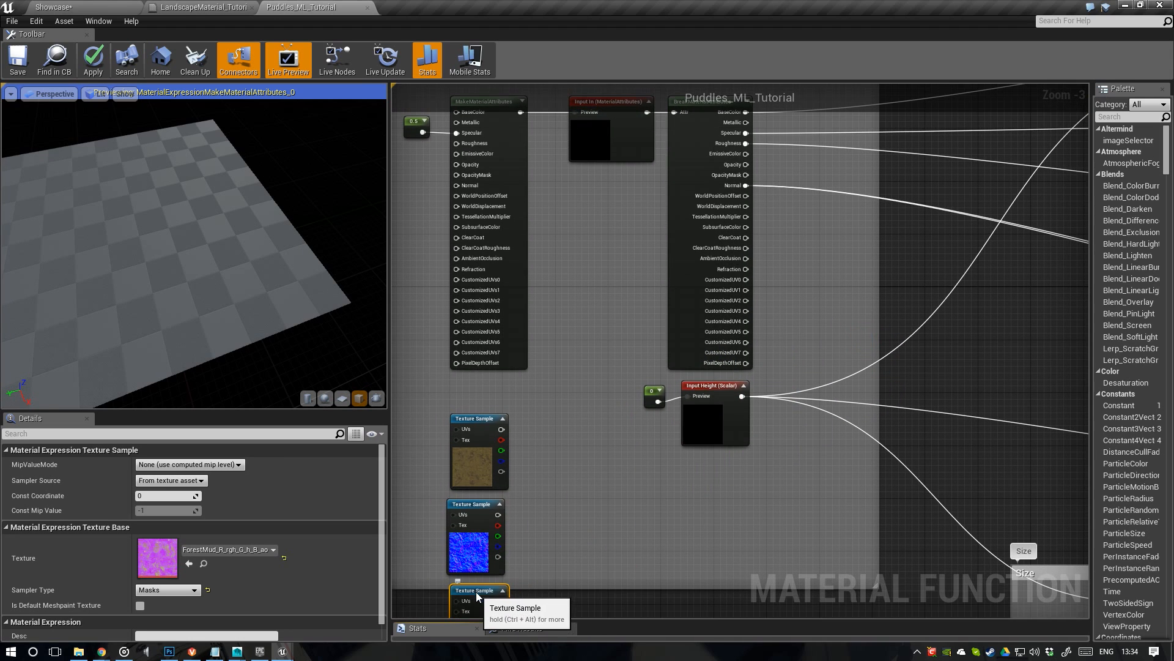
# Examine the preview mesh from several angles and review the rewired graph from the Input group to the final MakeMaterialAttributes node
pyautogui.scroll(-3, 518, 551)
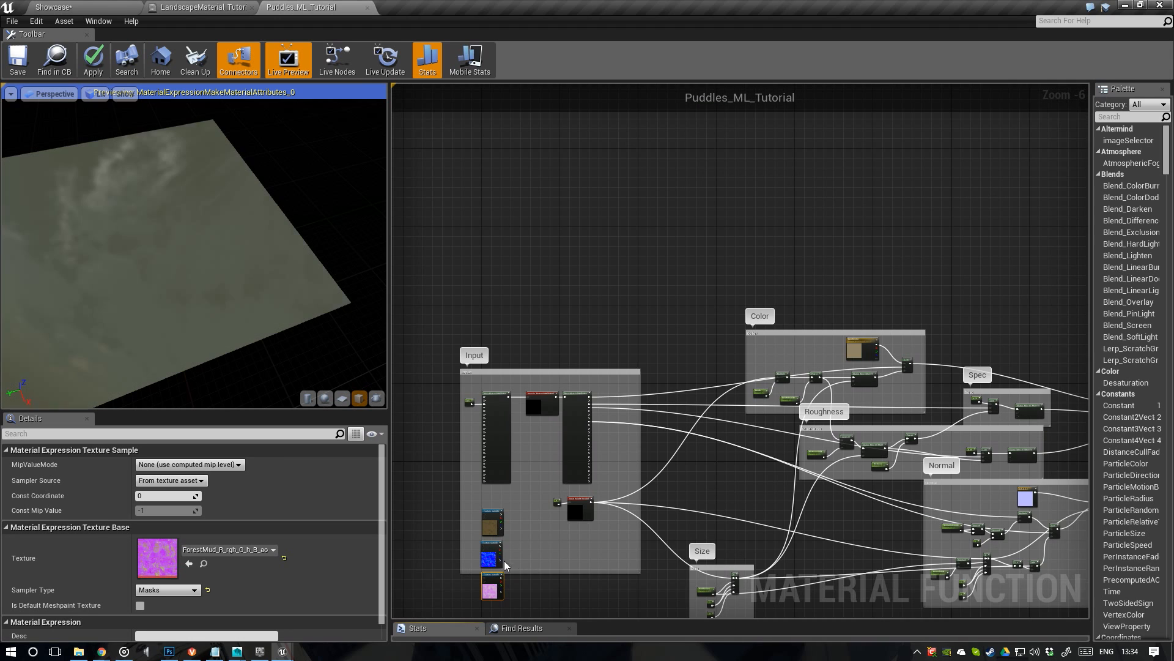
pyautogui.scroll(1, 502, 562)
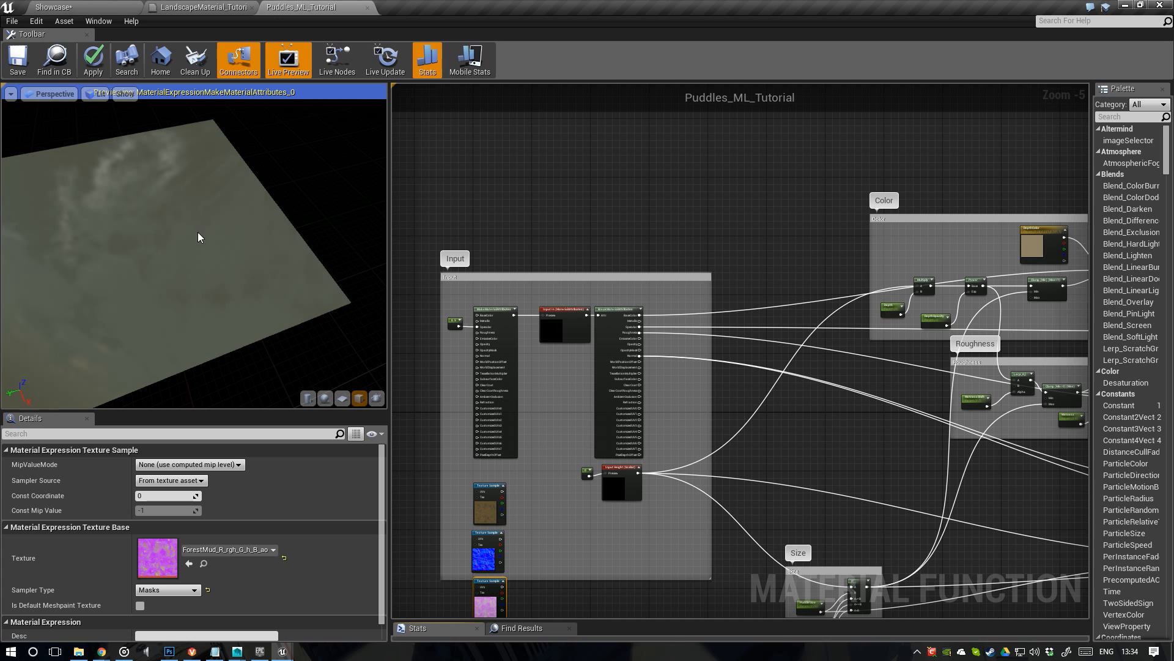
pyautogui.moveTo(137, 272); pyautogui.dragTo(220, 244)
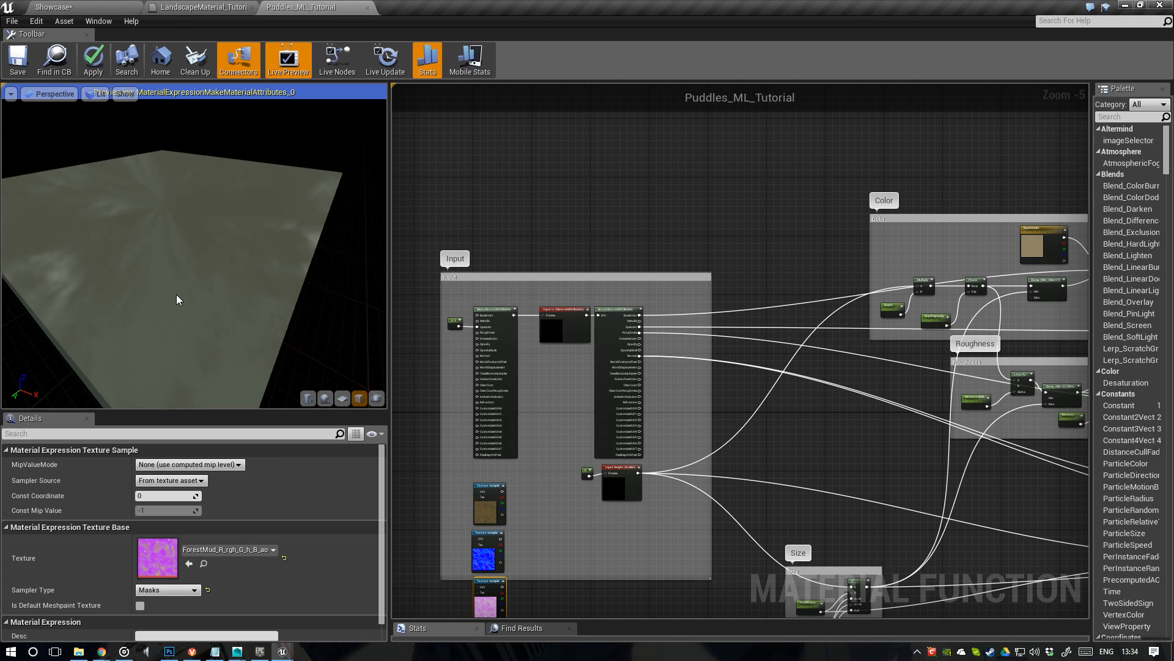
pyautogui.moveTo(177, 295); pyautogui.dragTo(52, 229)
pyautogui.moveTo(202, 246); pyautogui.dragTo(218, 249)
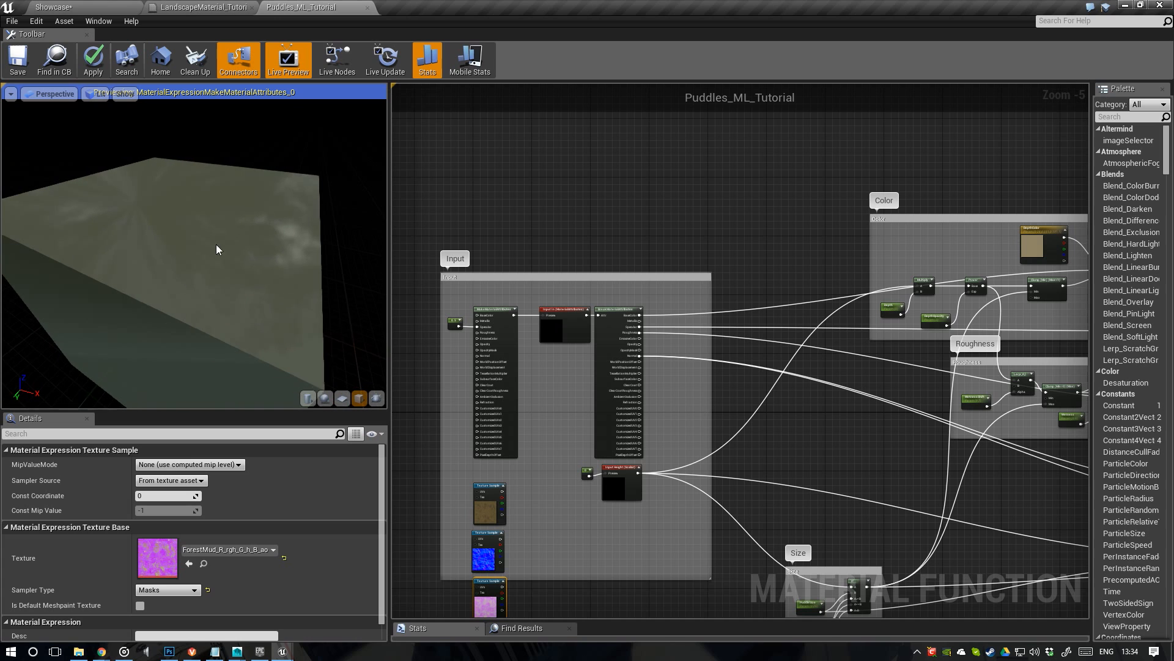
pyautogui.scroll(4, 669, 401)
pyautogui.scroll(-5, 587, 395)
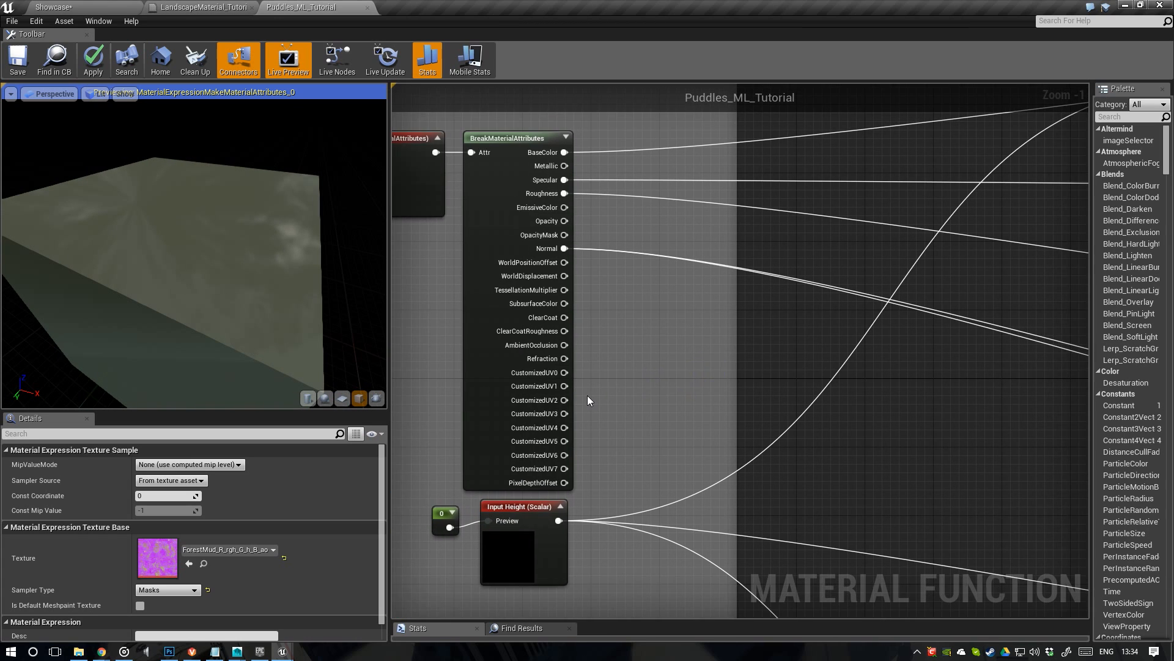
pyautogui.scroll(-1, 559, 298)
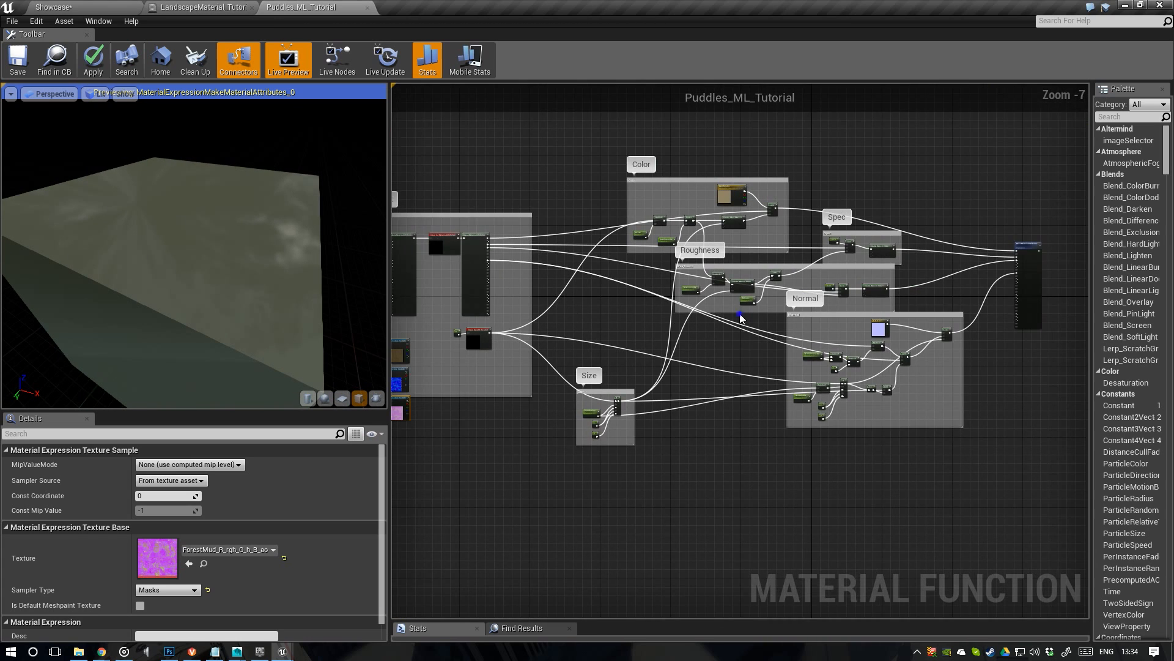
# Place the Output Result node beside MakeMaterialAttributes and connect the MakeMaterialAttributes output to it
pyautogui.moveTo(739, 312); pyautogui.dragTo(543, 359, button='right')
pyautogui.moveTo(890, 346); pyautogui.dragTo(697, 401, button='right')
pyautogui.scroll(3, 696, 401)
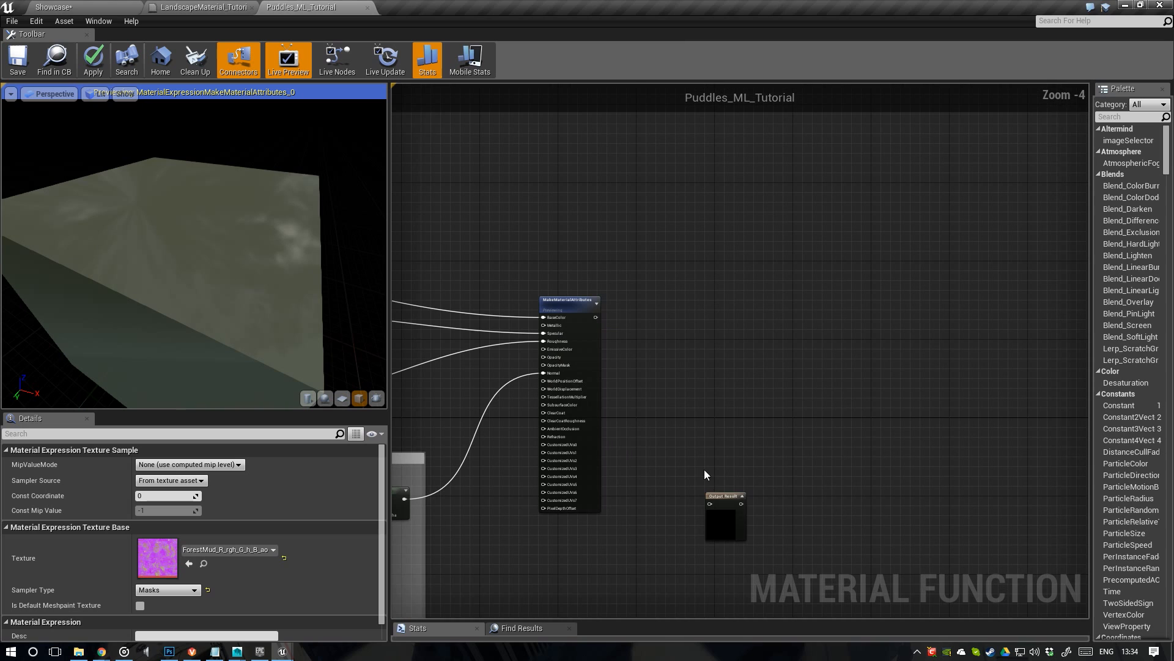
pyautogui.moveTo(717, 495); pyautogui.dragTo(641, 302)
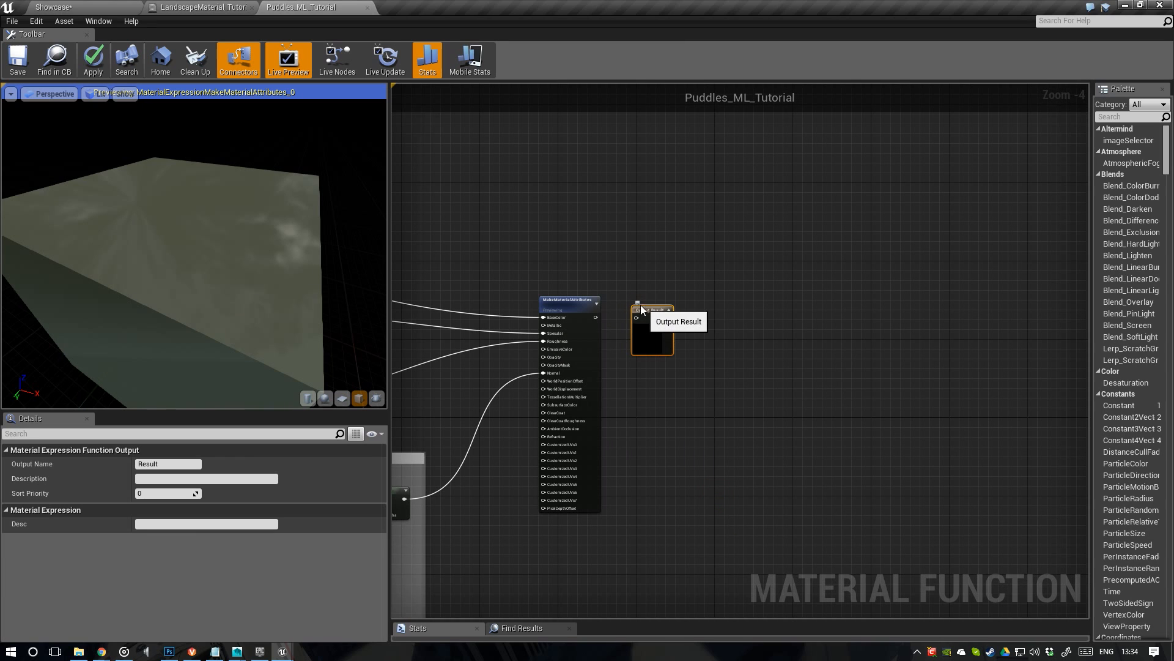
pyautogui.scroll(3, 575, 325)
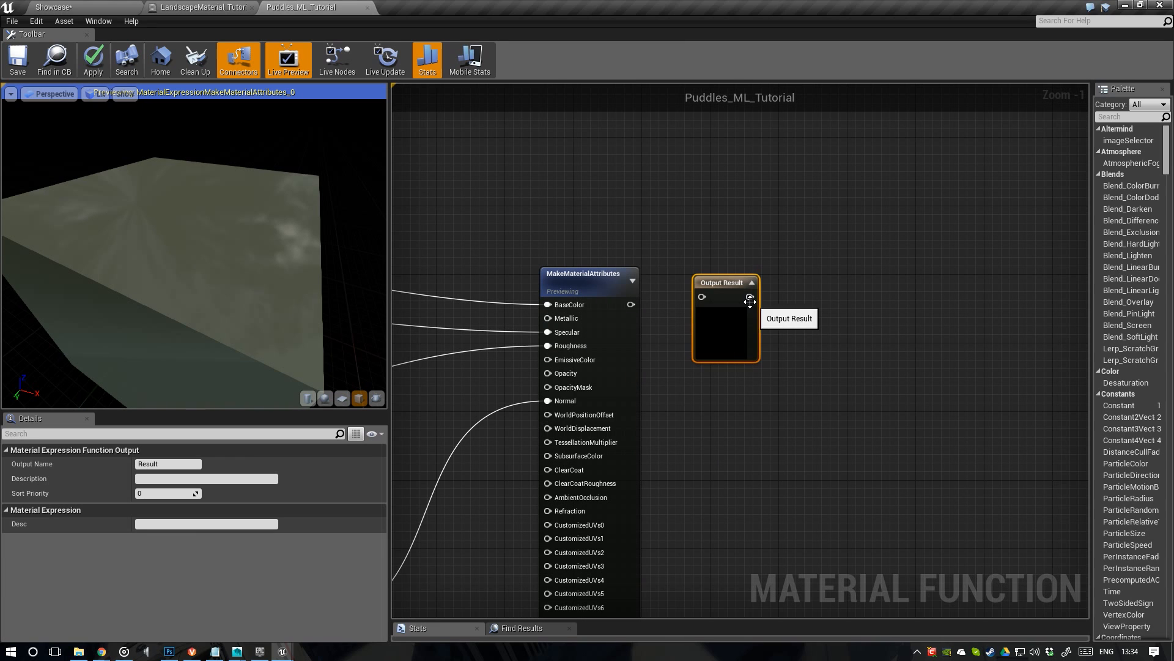
pyautogui.moveTo(631, 304); pyautogui.dragTo(719, 291)
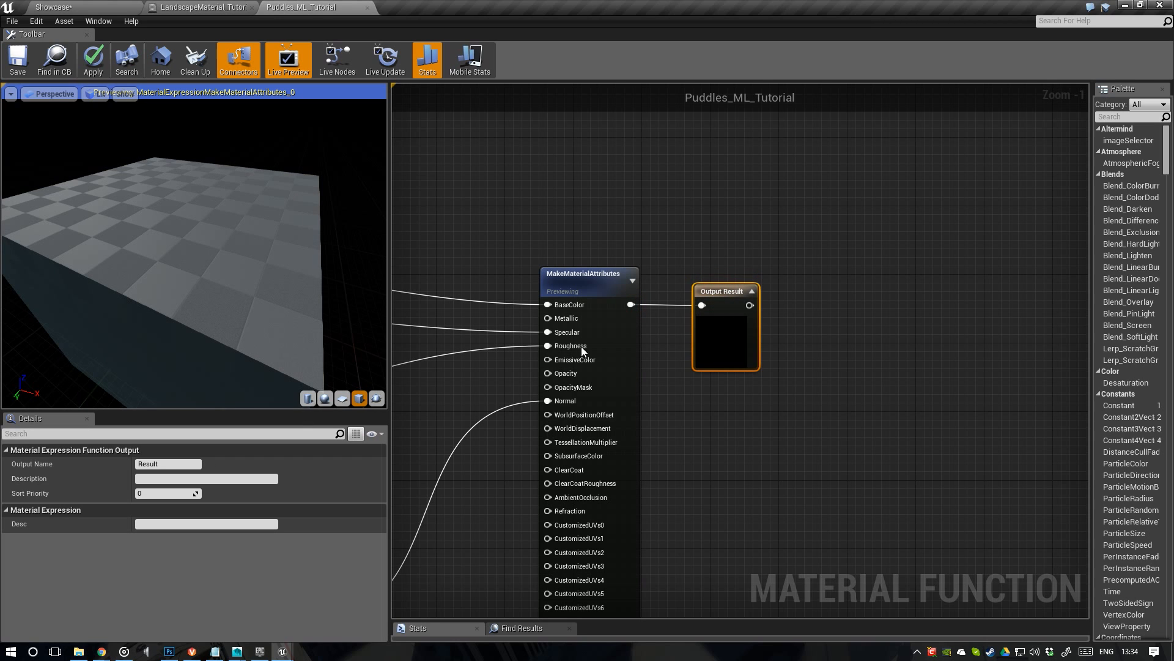
# Add a second FunctionOutput node, name it Height and place it just below the Output Result node
pyautogui.moveTo(732, 433); pyautogui.dragTo(706, 344, button='right')
pyautogui.scroll(-1, 706, 344)
pyautogui.scroll(1, 689, 407)
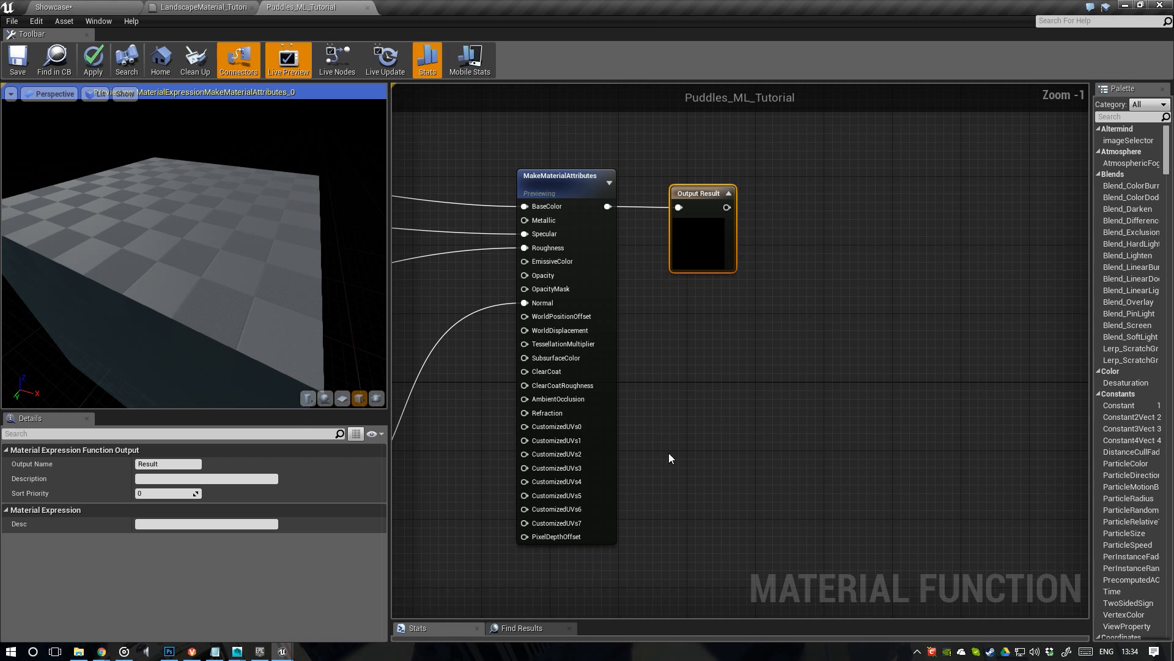
pyautogui.click(665, 459)
pyautogui.rightClick(664, 459)
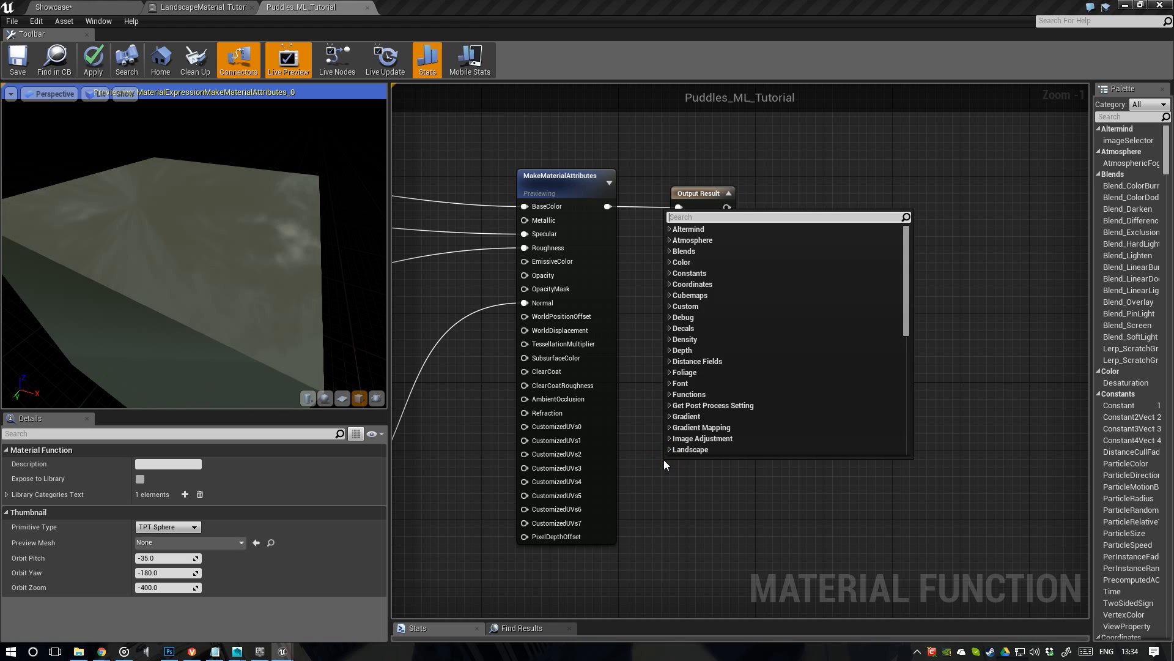
pyautogui.write('outpu')
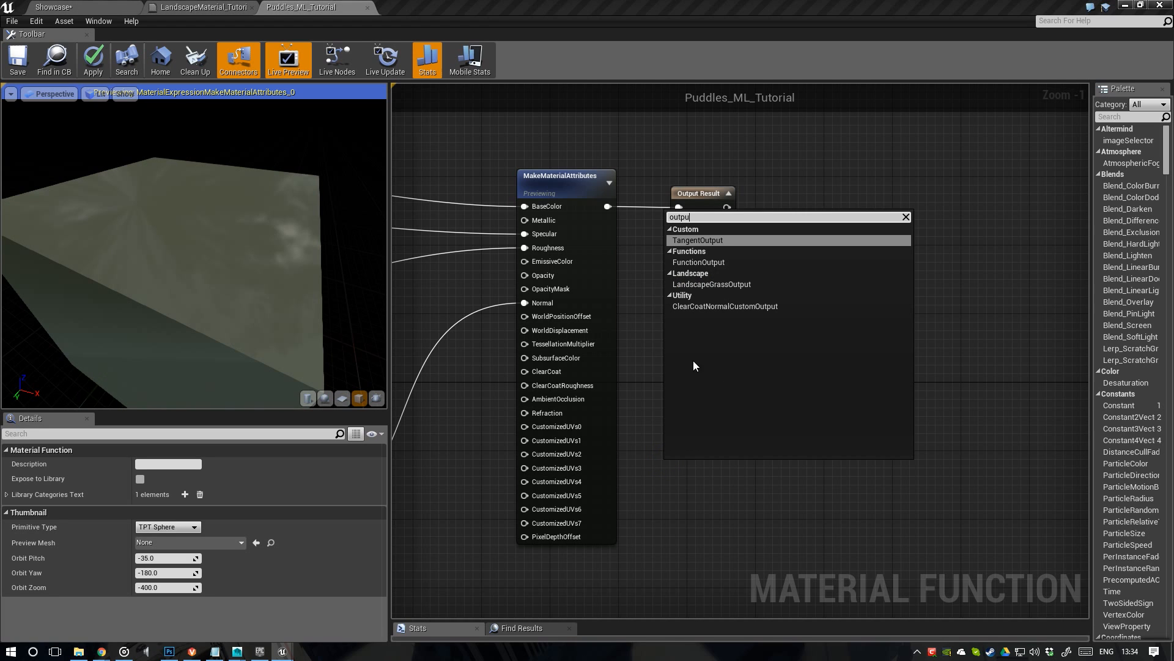
pyautogui.click(722, 266)
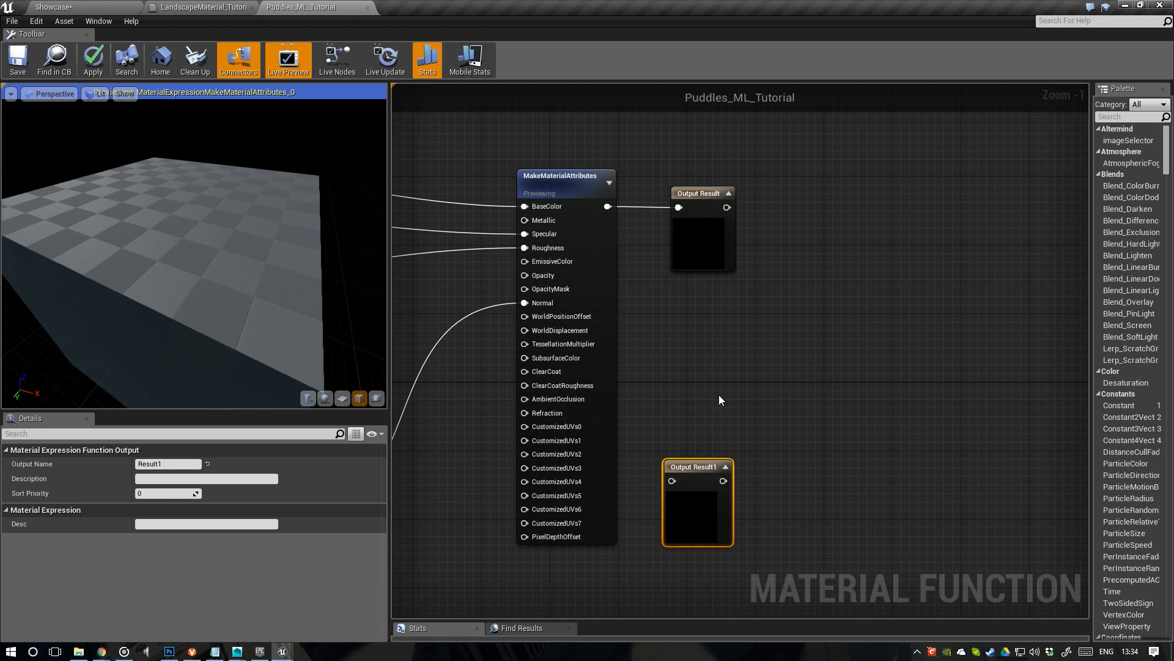
pyautogui.moveTo(697, 467); pyautogui.dragTo(704, 322)
pyautogui.click(172, 463)
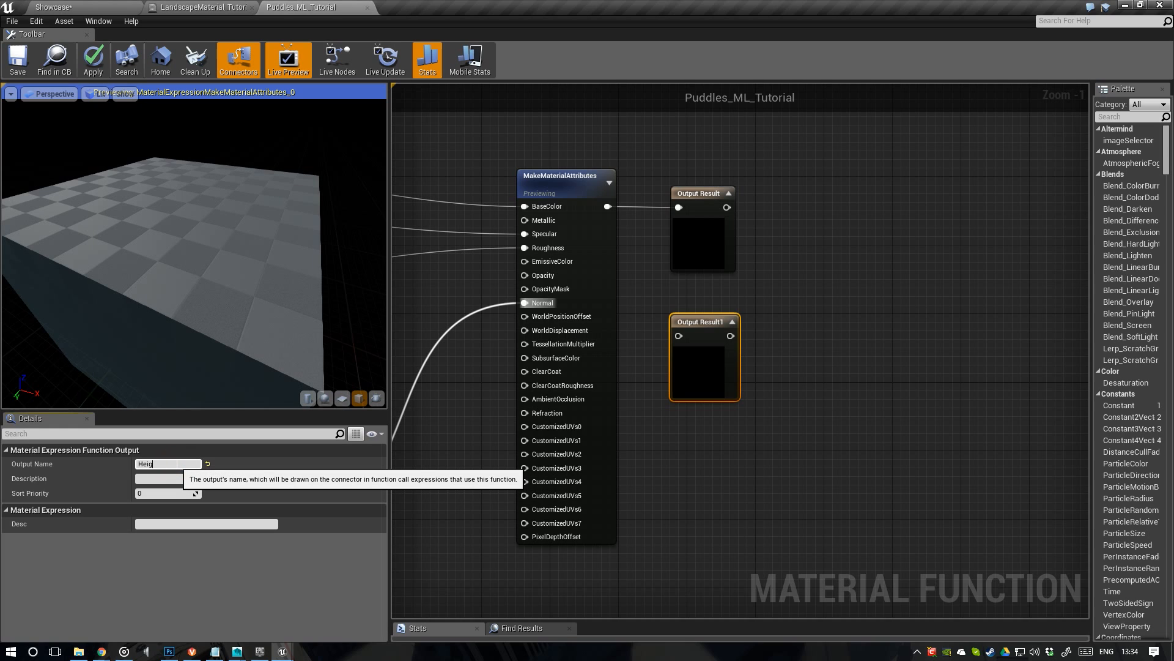
pyautogui.press('Return')
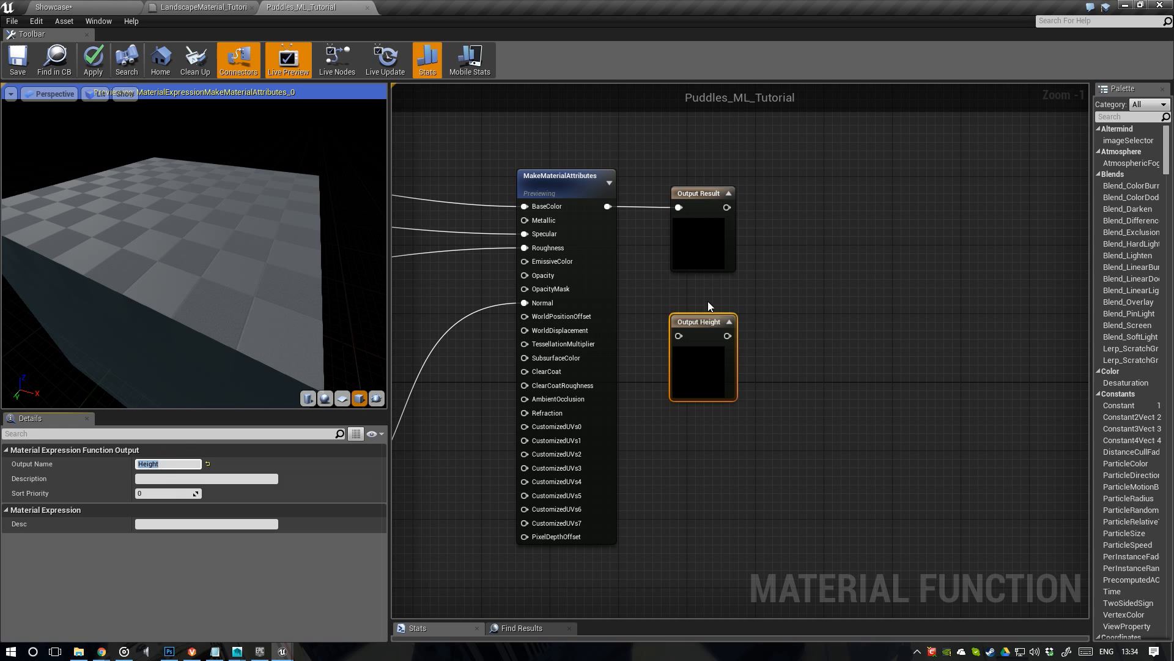
pyautogui.moveTo(701, 322); pyautogui.dragTo(701, 295)
# Review the graph from the Size group to the output nodes and apply the changes to the Puddles_ML_Tutorial function
pyautogui.moveTo(639, 351); pyautogui.dragTo(822, 332, button='right')
pyautogui.scroll(-3, 822, 332)
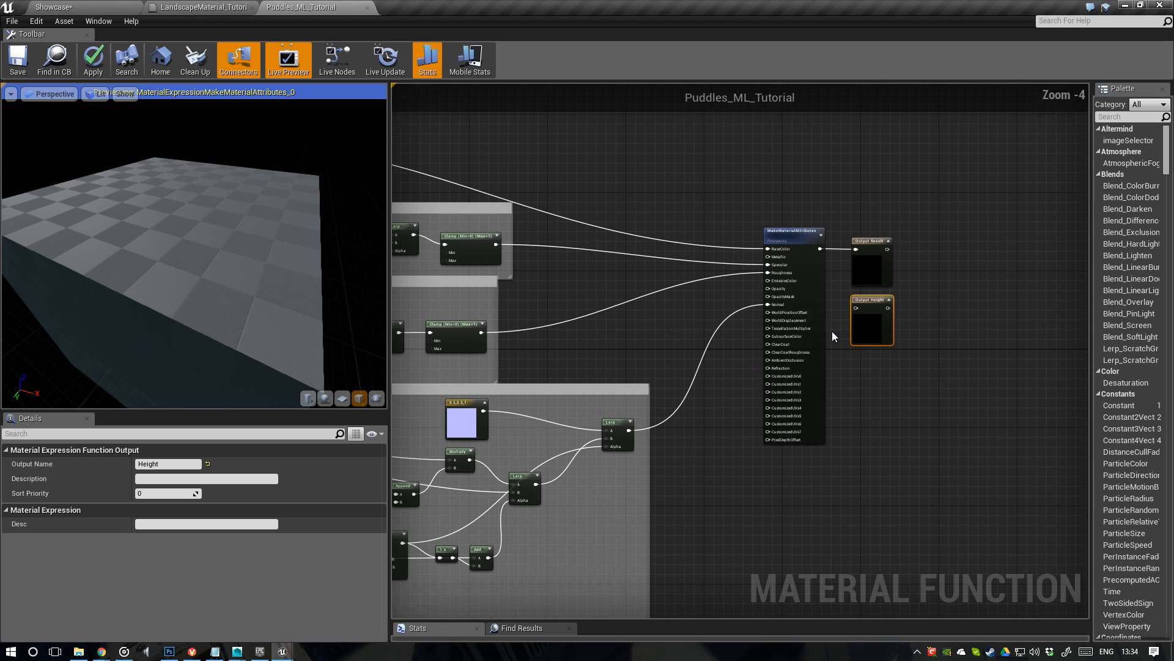
pyautogui.scroll(-2, 851, 298)
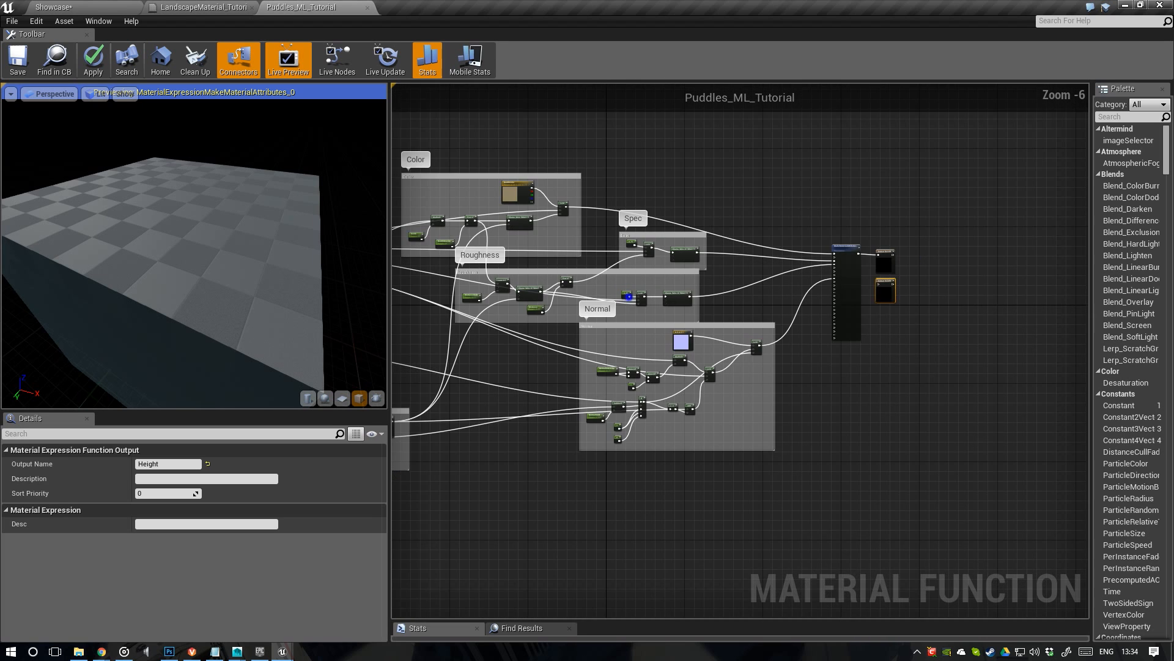
pyautogui.moveTo(625, 299); pyautogui.dragTo(722, 306, button='right')
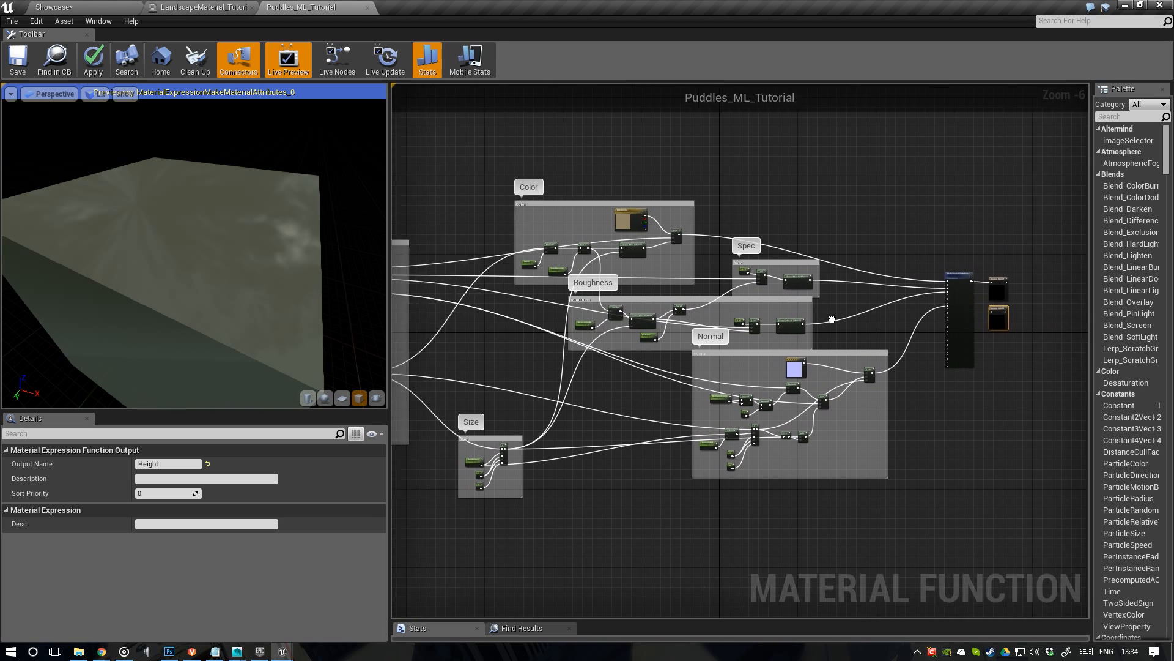
pyautogui.scroll(2, 755, 329)
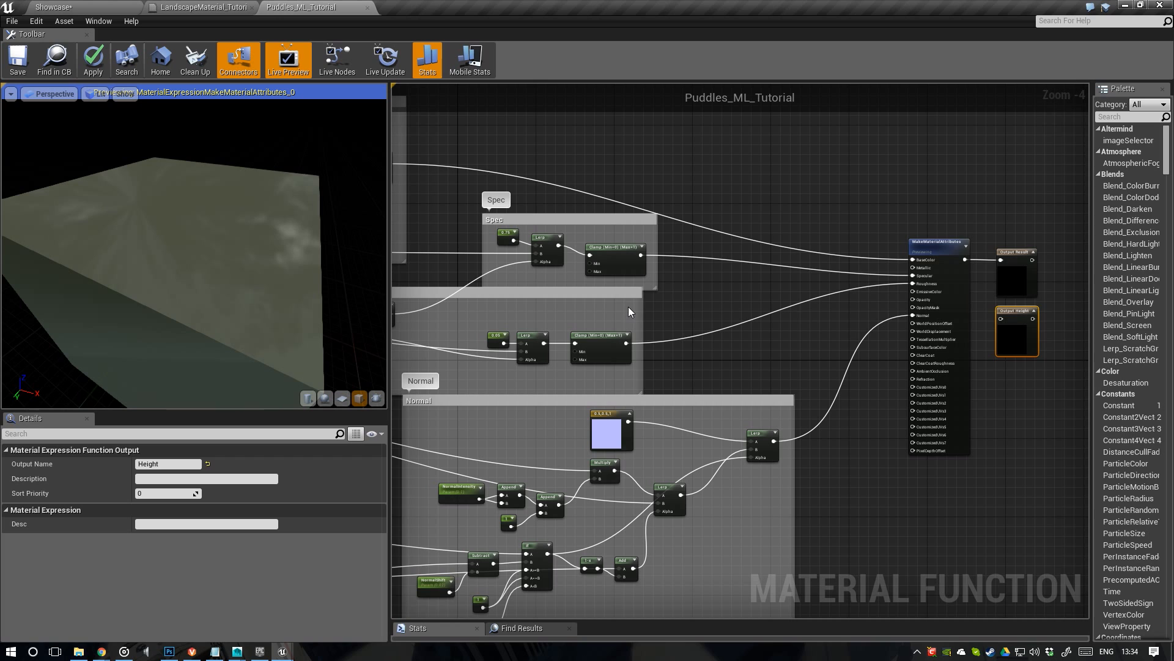
pyautogui.click(93, 60)
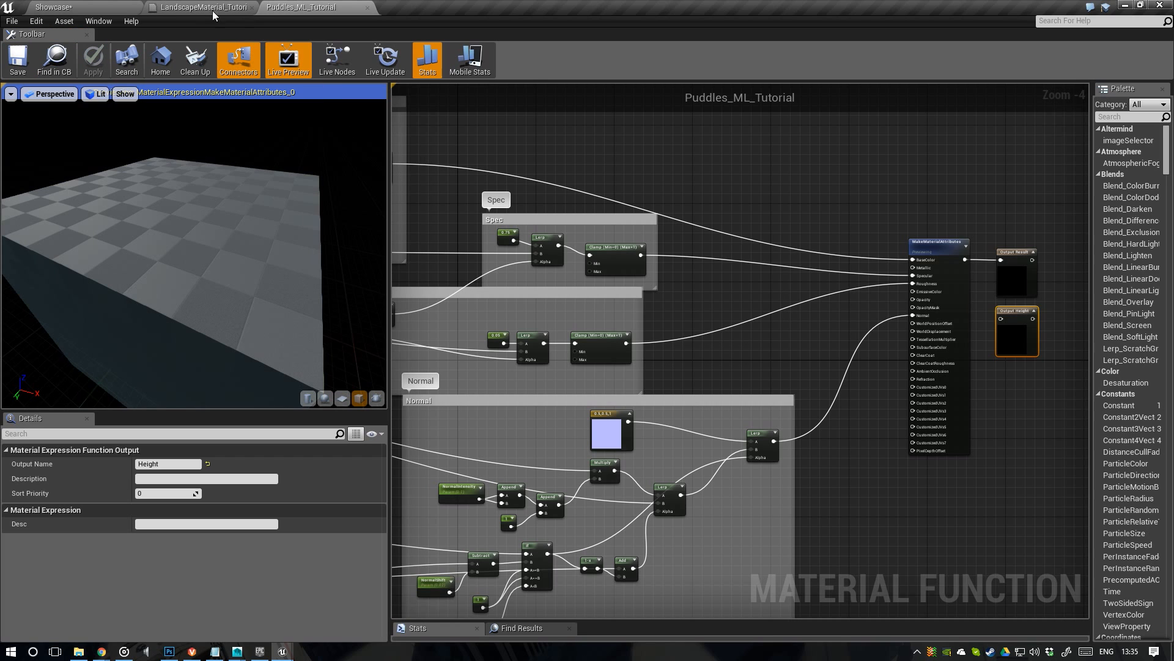
# Switch to LandscapeMaterial_Tutorial and examine how the Dirt and Mud functions' outputs feed the Layer Blend node
pyautogui.click(201, 7)
pyautogui.moveTo(609, 225); pyautogui.dragTo(795, 225, button='right')
pyautogui.scroll(-1, 795, 225)
pyautogui.moveTo(842, 285); pyautogui.dragTo(645, 291, button='right')
pyautogui.scroll(1, 508, 351)
pyautogui.moveTo(496, 350); pyautogui.dragTo(576, 347, button='right')
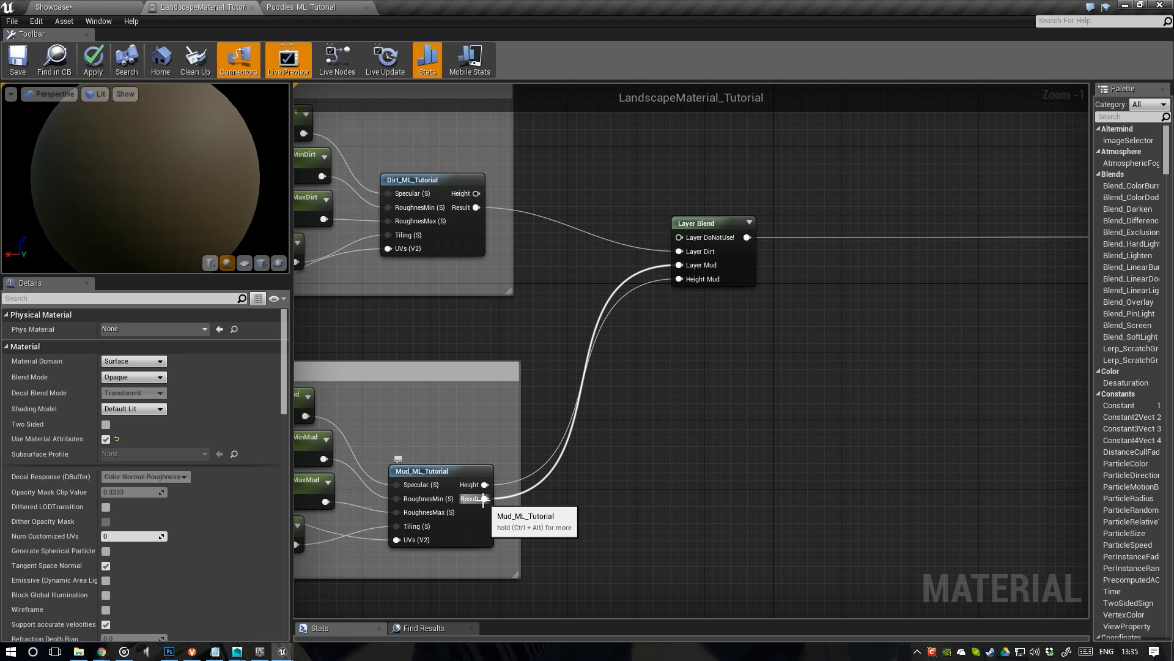
pyautogui.moveTo(638, 353); pyautogui.dragTo(534, 350, button='right')
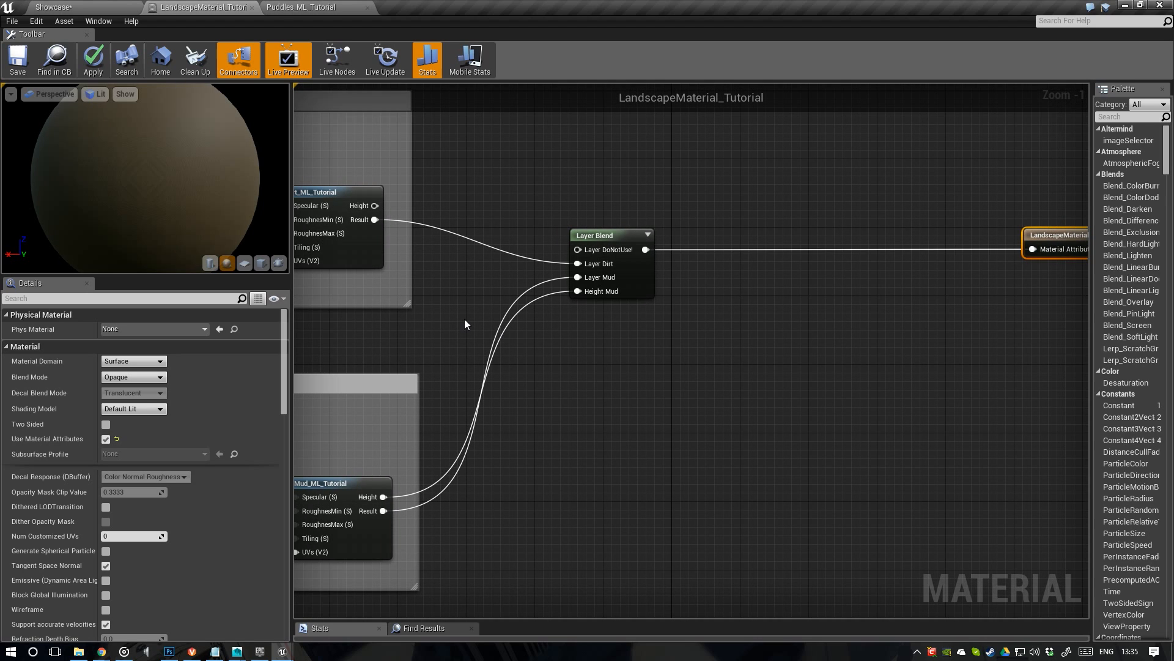
pyautogui.moveTo(464, 324); pyautogui.dragTo(460, 329, button='right')
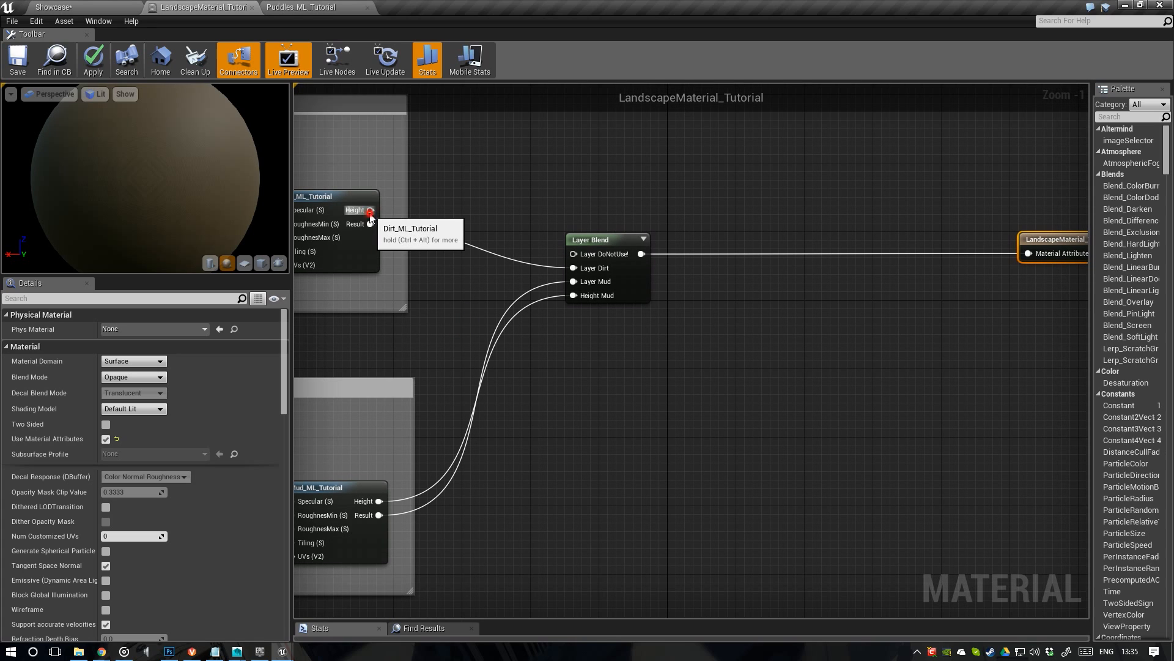
# Add a Lerp node below Layer Blend with the Dirt_ML_Tutorial Height output wired to its B input
pyautogui.moveTo(371, 210); pyautogui.dragTo(633, 421)
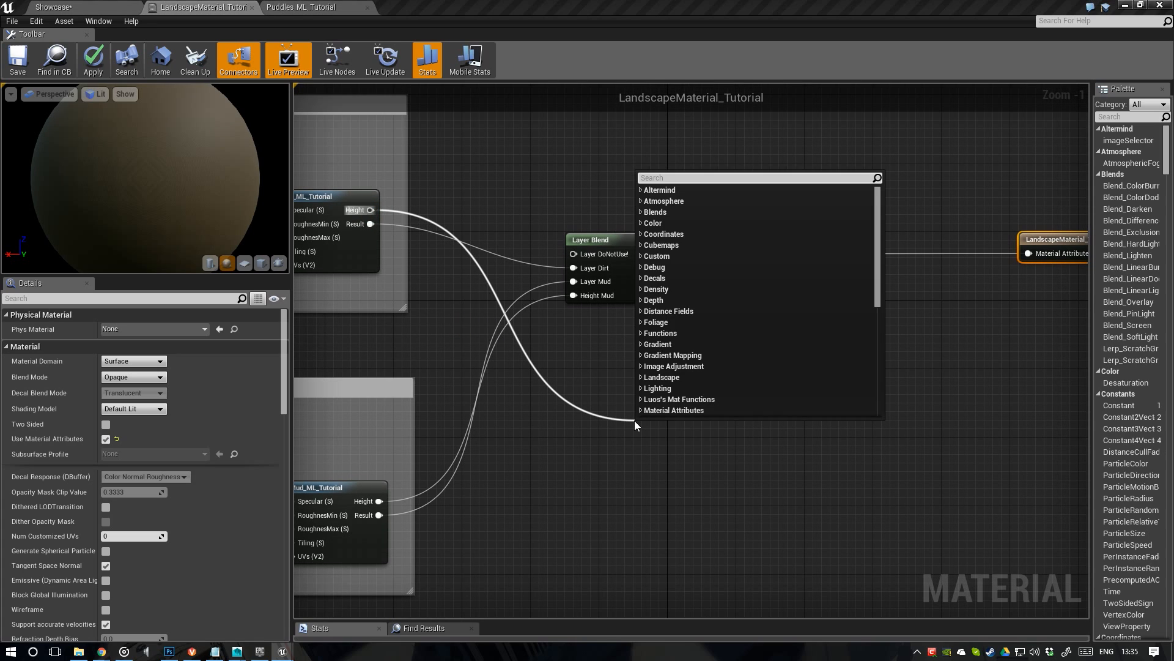
pyautogui.write('lerp')
pyautogui.press('Return')
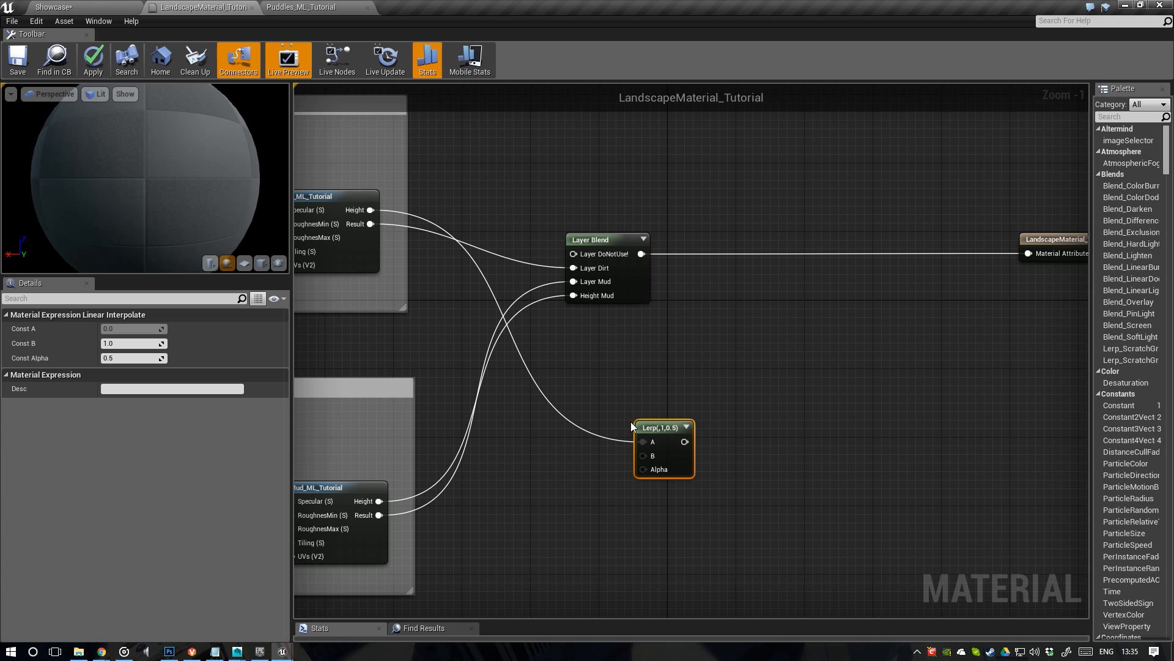
pyautogui.moveTo(645, 447); pyautogui.dragTo(654, 393)
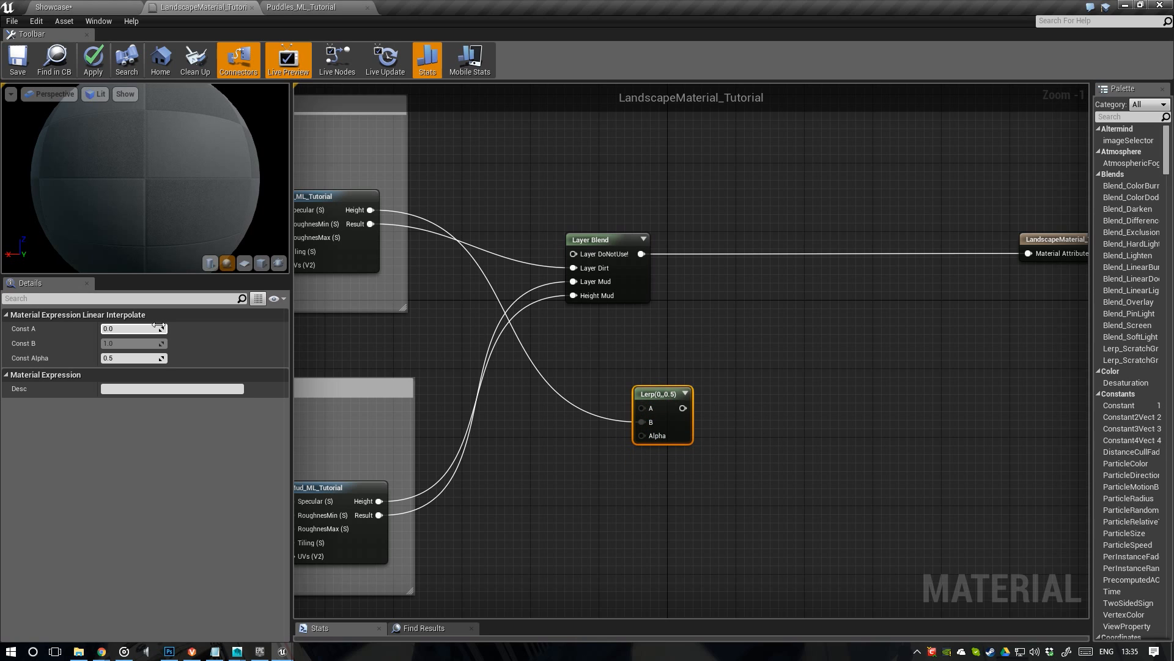
pyautogui.moveTo(648, 393); pyautogui.dragTo(597, 367)
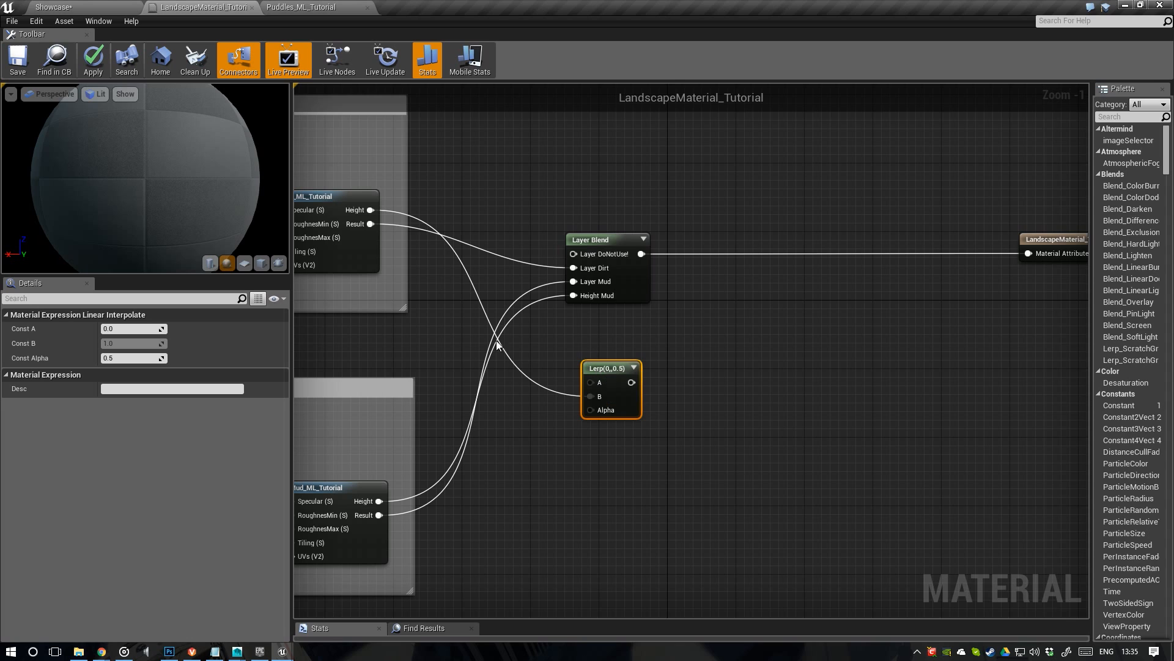
# Set the Lerp's Const A to 0.5 and move the node farther from the Dirt and Mud groups
pyautogui.moveTo(497, 340); pyautogui.dragTo(585, 355, button='right')
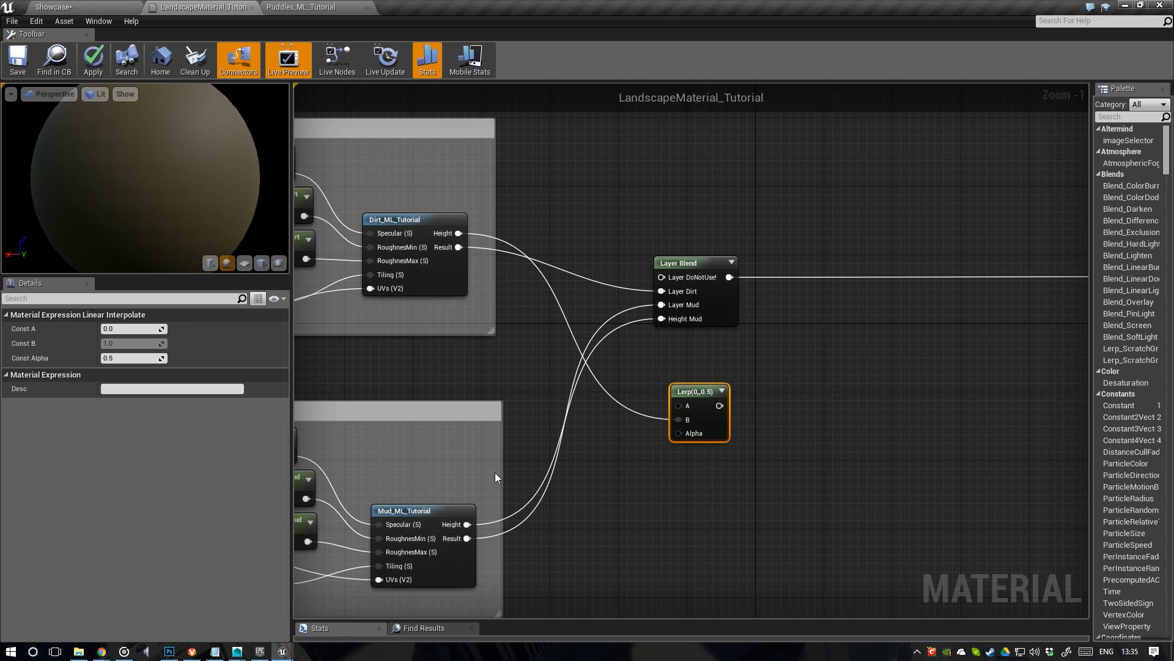
pyautogui.click(123, 331)
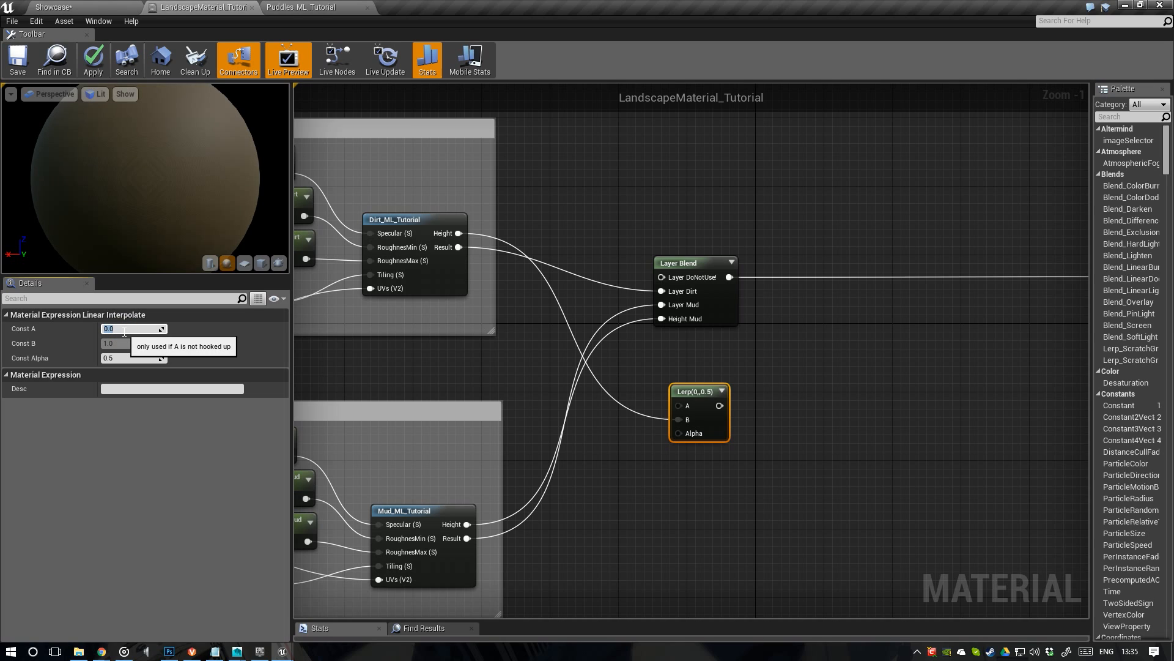
pyautogui.press('Return')
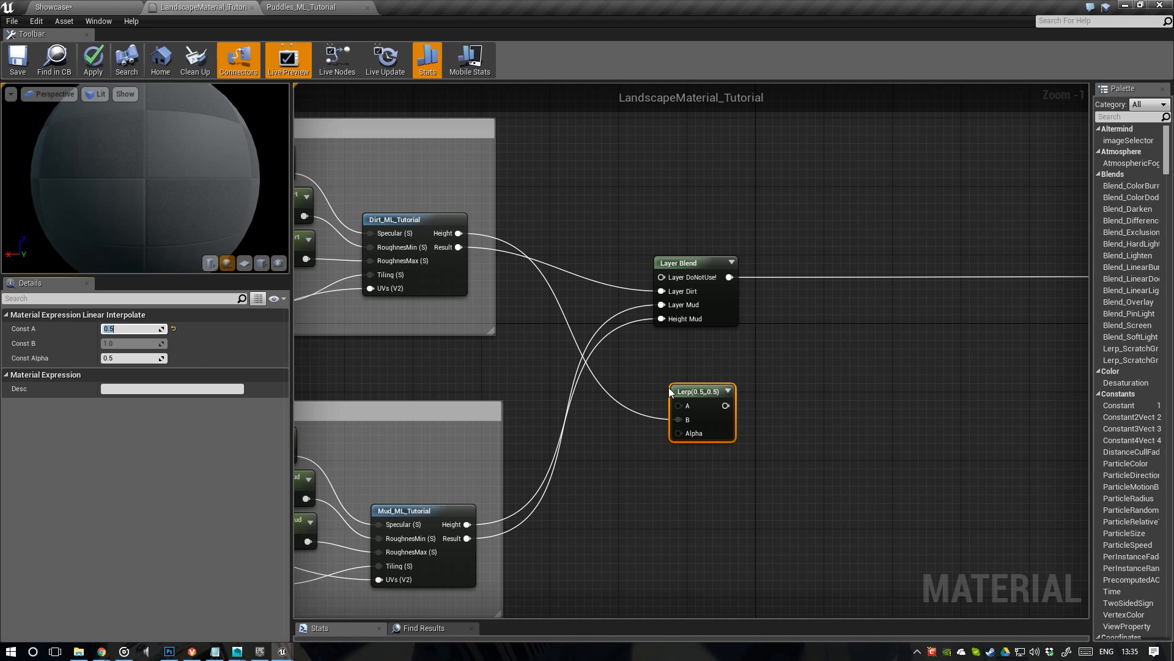
pyautogui.moveTo(701, 391); pyautogui.dragTo(767, 391)
pyautogui.moveTo(765, 390); pyautogui.dragTo(638, 381, button='right')
pyautogui.scroll(1, 634, 383)
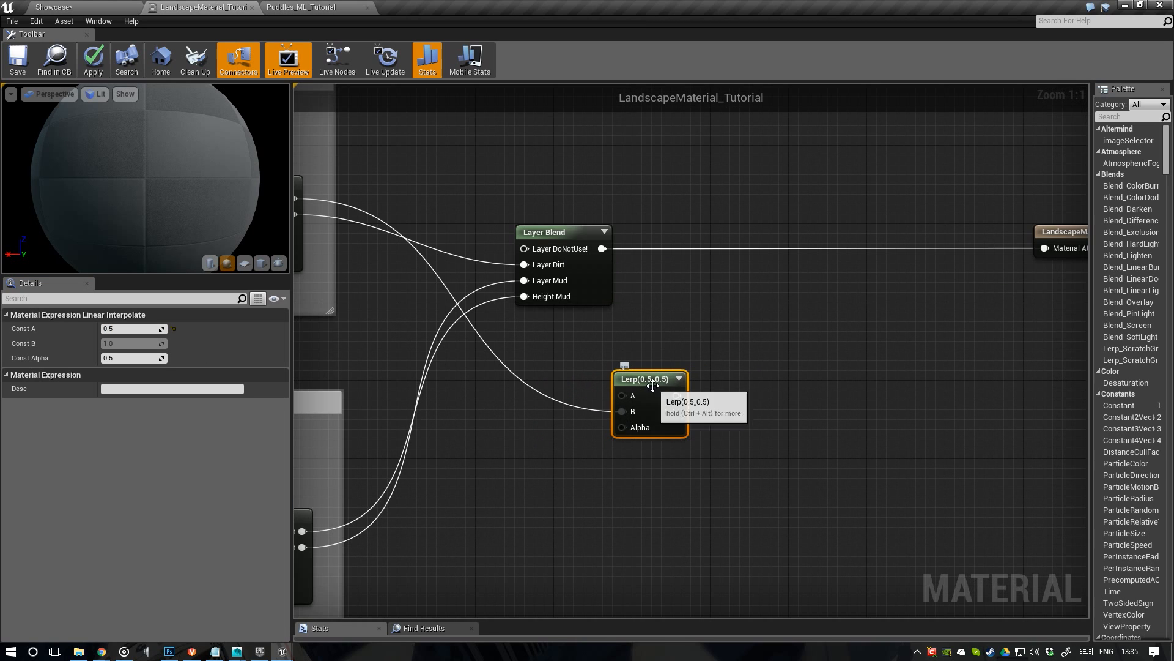
pyautogui.moveTo(655, 383); pyautogui.dragTo(665, 384)
# Add a LandscapeLayerSample node between the Mud group and the Lerp, with its parameter name set to Dirt
pyautogui.click(486, 424)
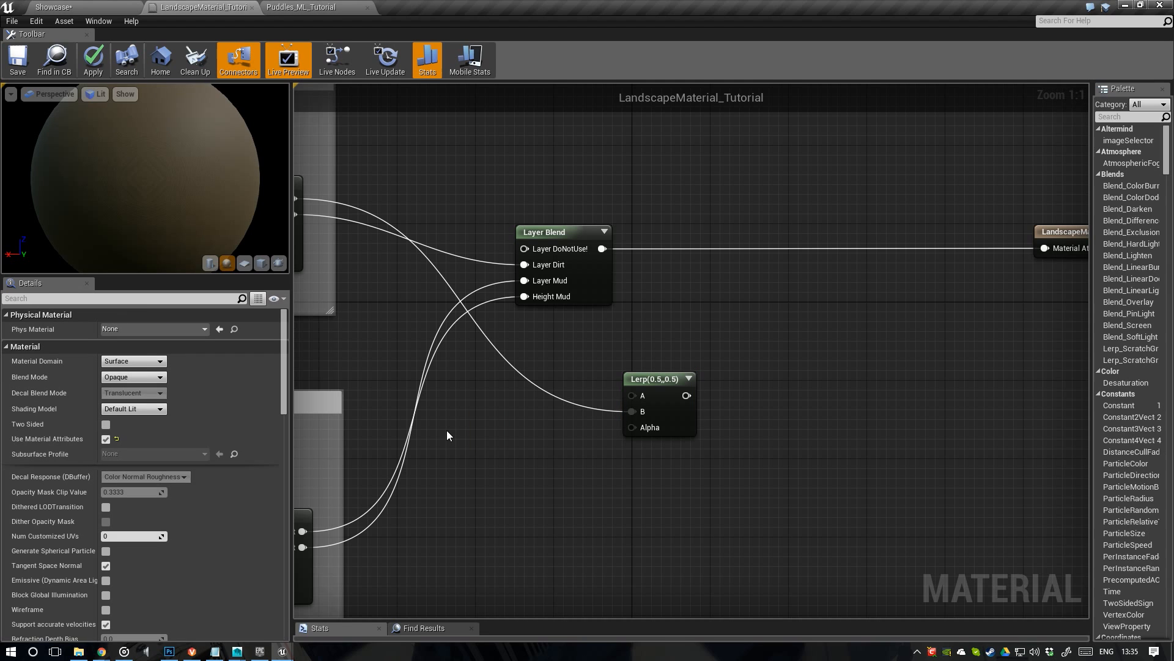
pyautogui.rightClick(446, 431)
pyautogui.write('sam')
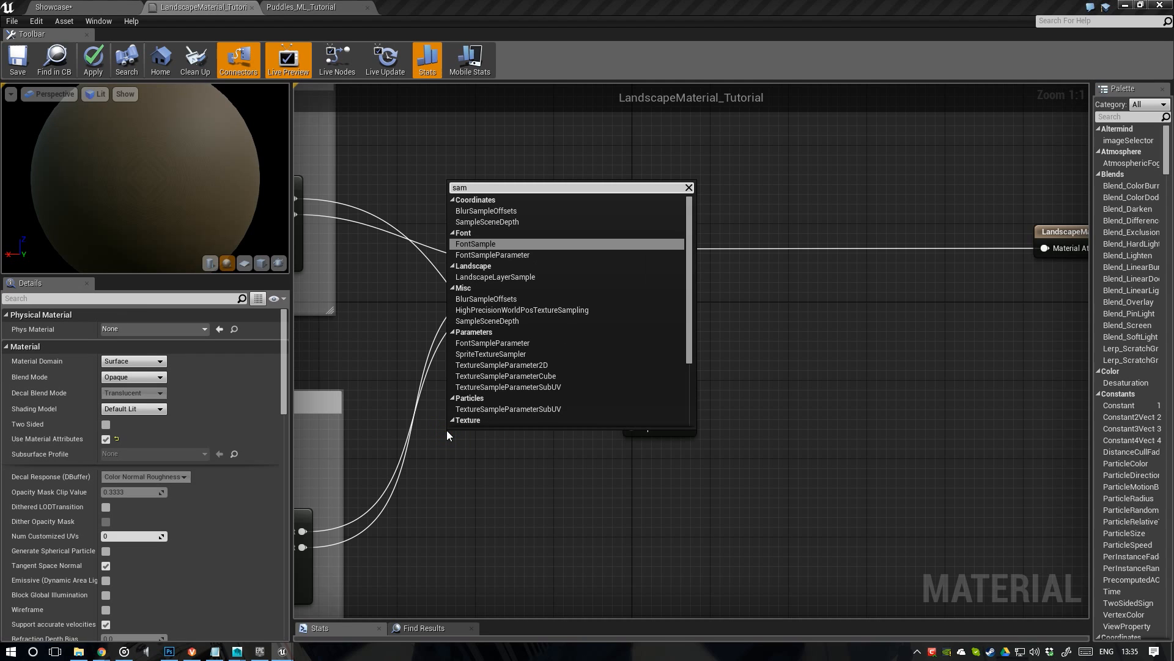
pyautogui.write('ple')
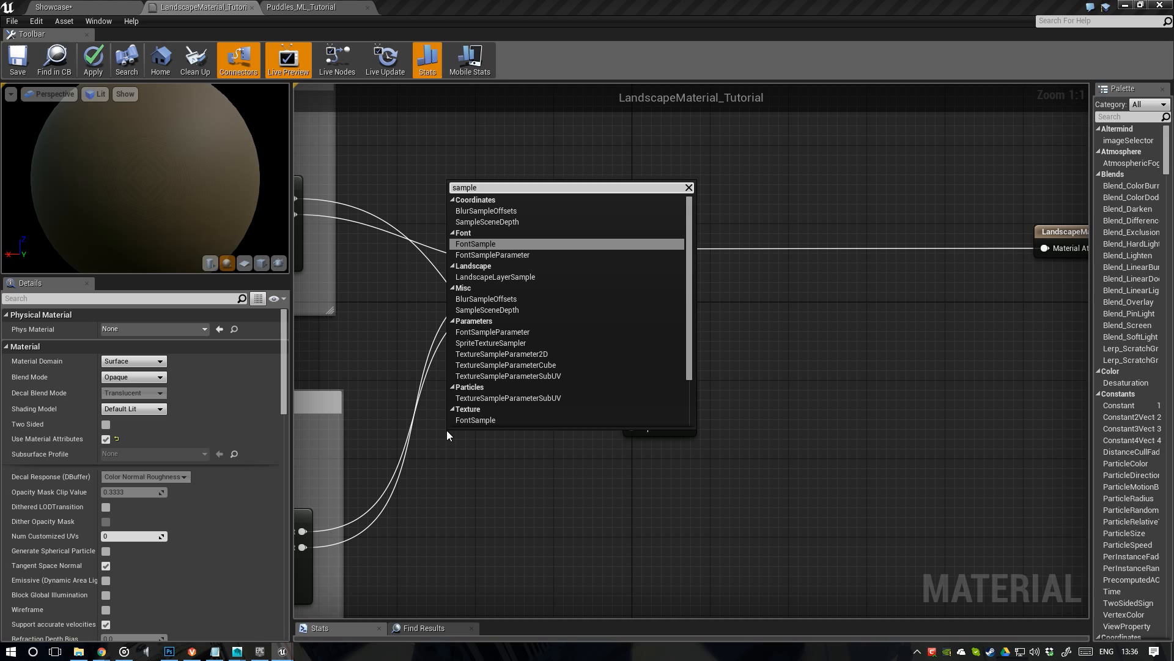
pyautogui.click(507, 279)
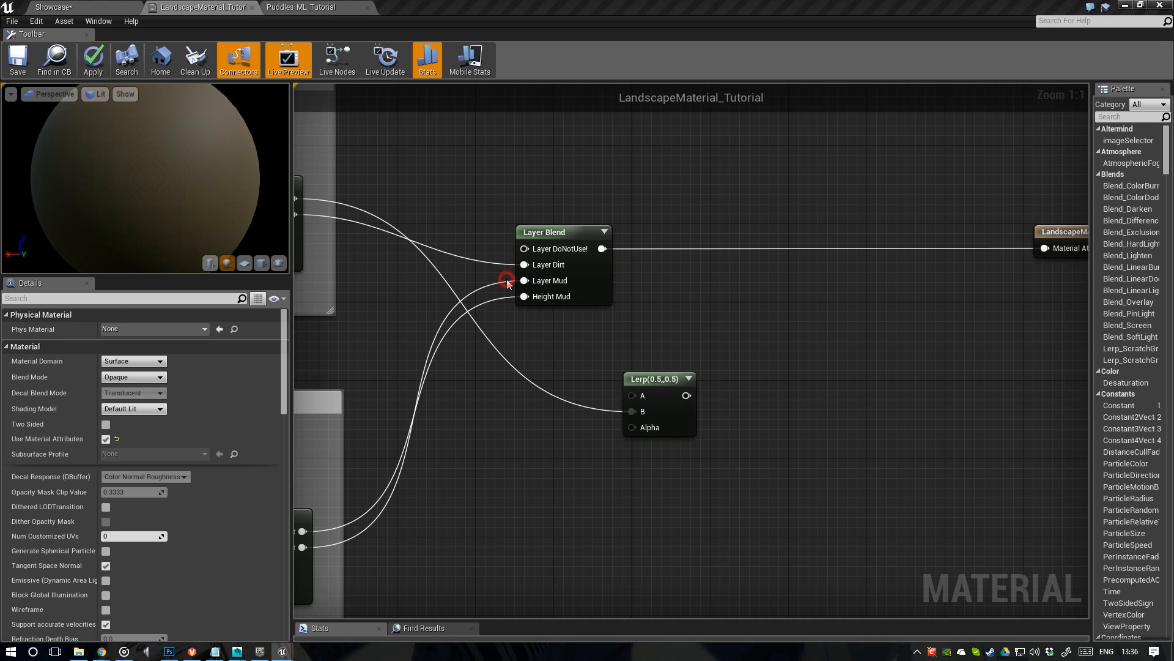
pyautogui.moveTo(479, 443); pyautogui.dragTo(489, 422)
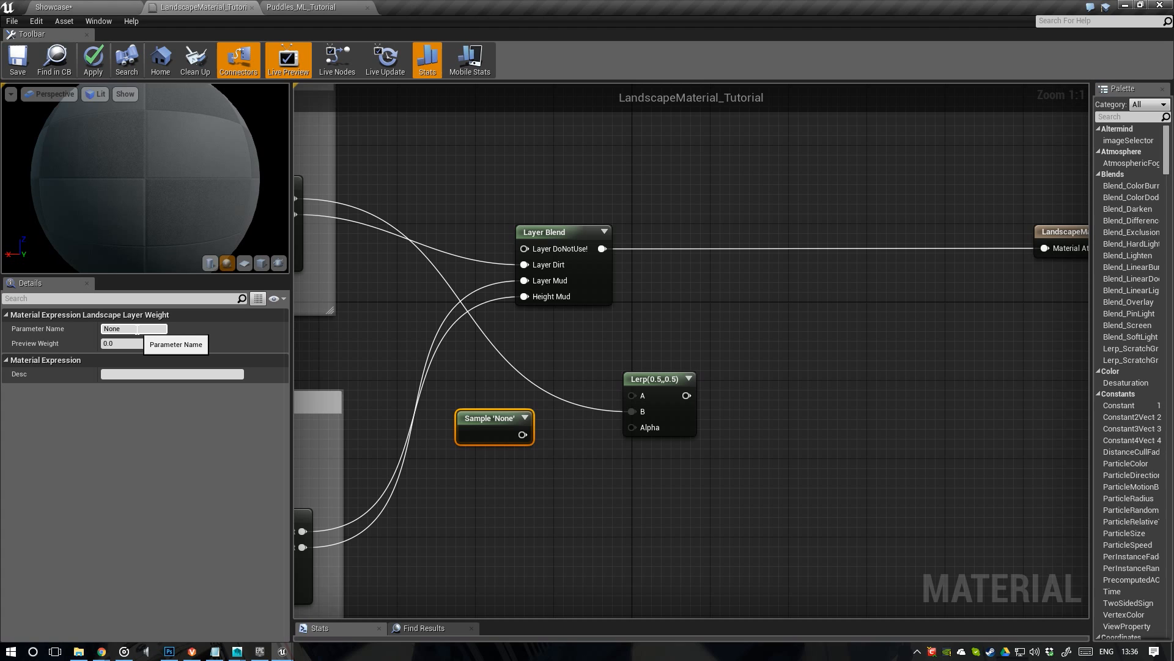
pyautogui.click(136, 329)
pyautogui.write('Dirt')
pyautogui.press('Return')
# Check the target layer names in the Showcase level, and connect the Sample 'Dirt' output to the Lerp's Alpha input
pyautogui.click(86, 6)
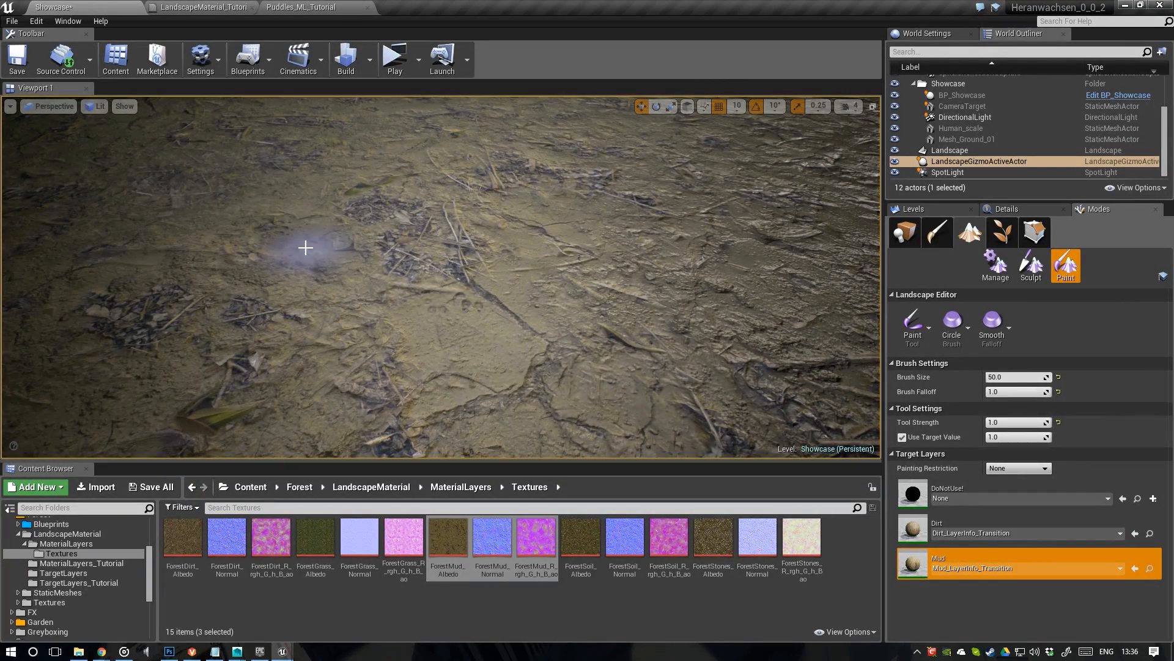
pyautogui.click(219, 9)
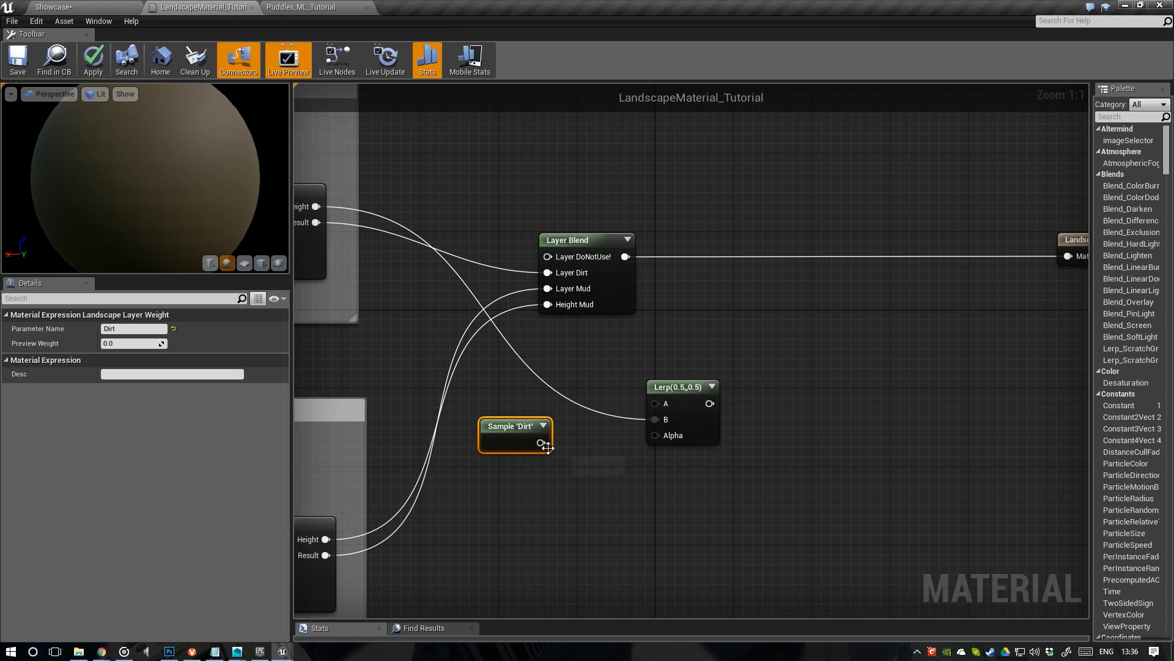
pyautogui.moveTo(546, 447); pyautogui.dragTo(666, 435)
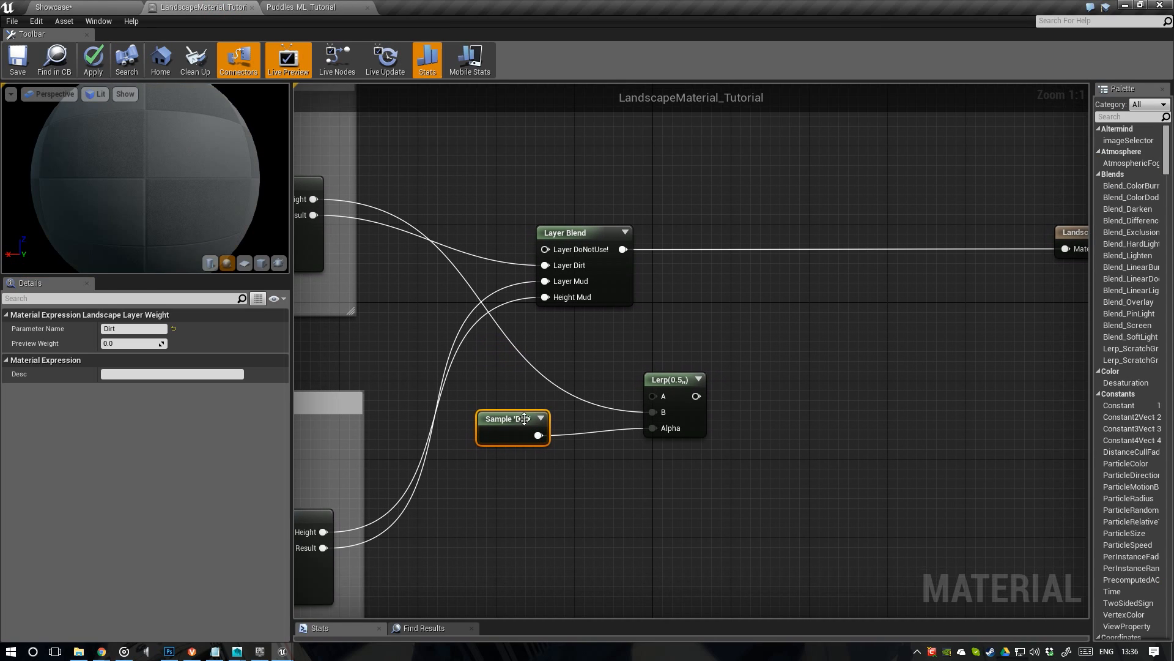
pyautogui.moveTo(524, 418); pyautogui.dragTo(524, 409)
pyautogui.moveTo(368, 202); pyautogui.dragTo(553, 226, button='right')
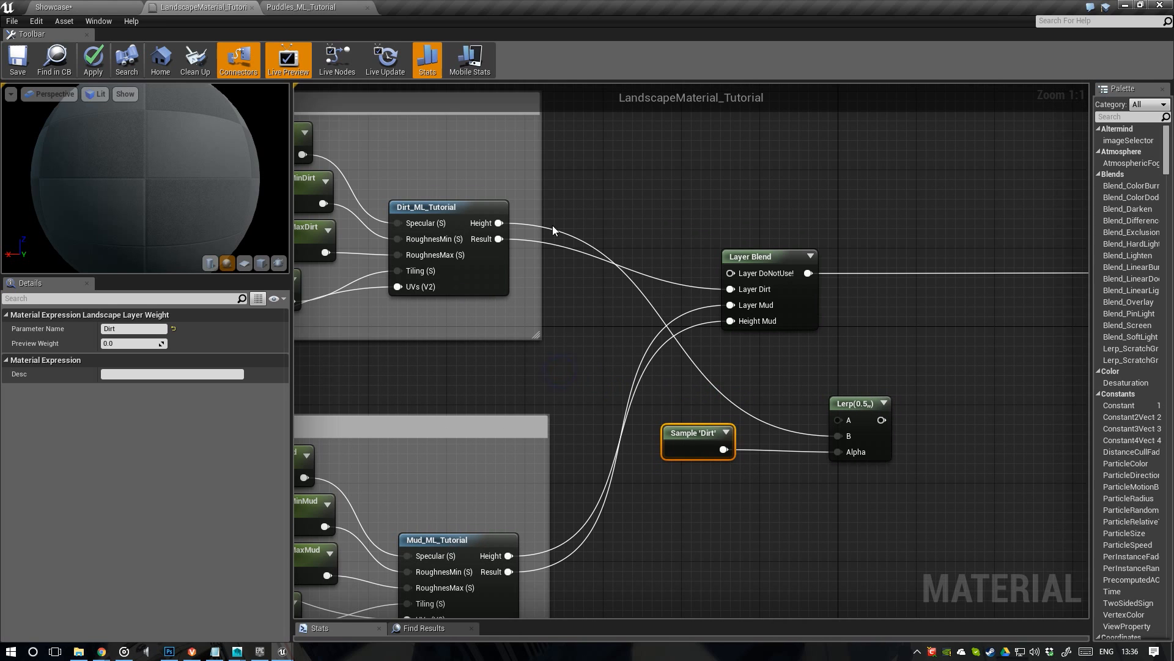
# Add a second Lerp with the first Lerp's output feeding A and the Mud_ML_Tutorial Height output feeding B
pyautogui.moveTo(711, 447); pyautogui.dragTo(530, 373, button='right')
pyautogui.moveTo(710, 354); pyautogui.dragTo(779, 439)
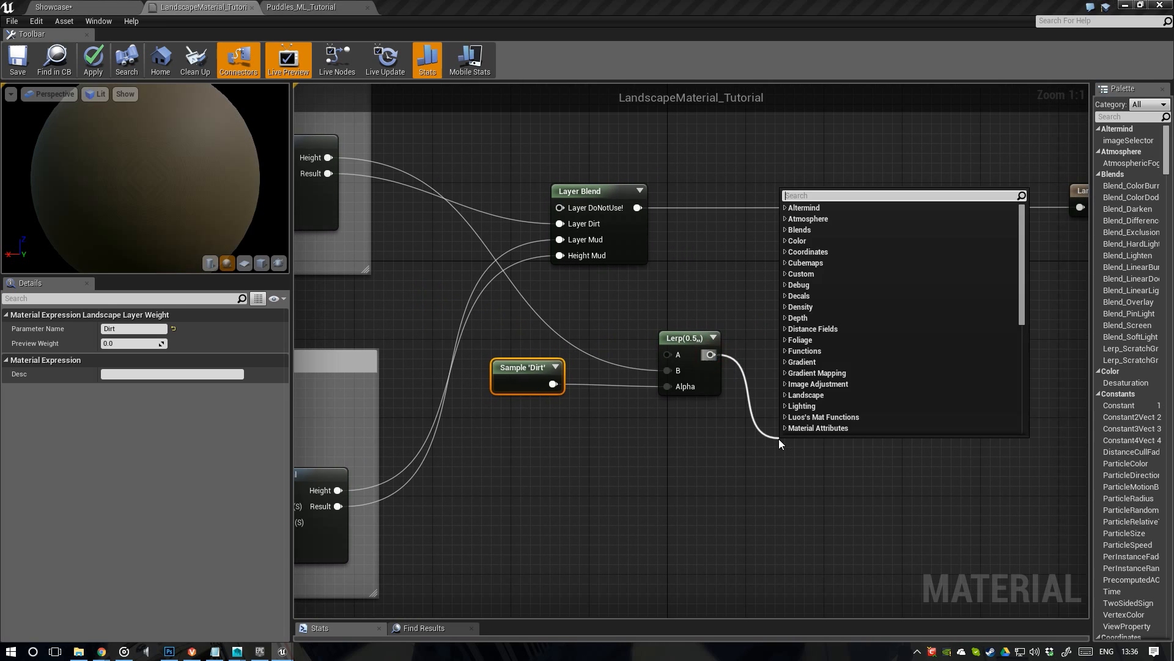
pyautogui.write('lerp')
pyautogui.press('Return')
pyautogui.moveTo(780, 443); pyautogui.dragTo(944, 398, button='right')
pyautogui.moveTo(502, 446); pyautogui.dragTo(961, 435)
pyautogui.moveTo(702, 454); pyautogui.dragTo(585, 448, button='right')
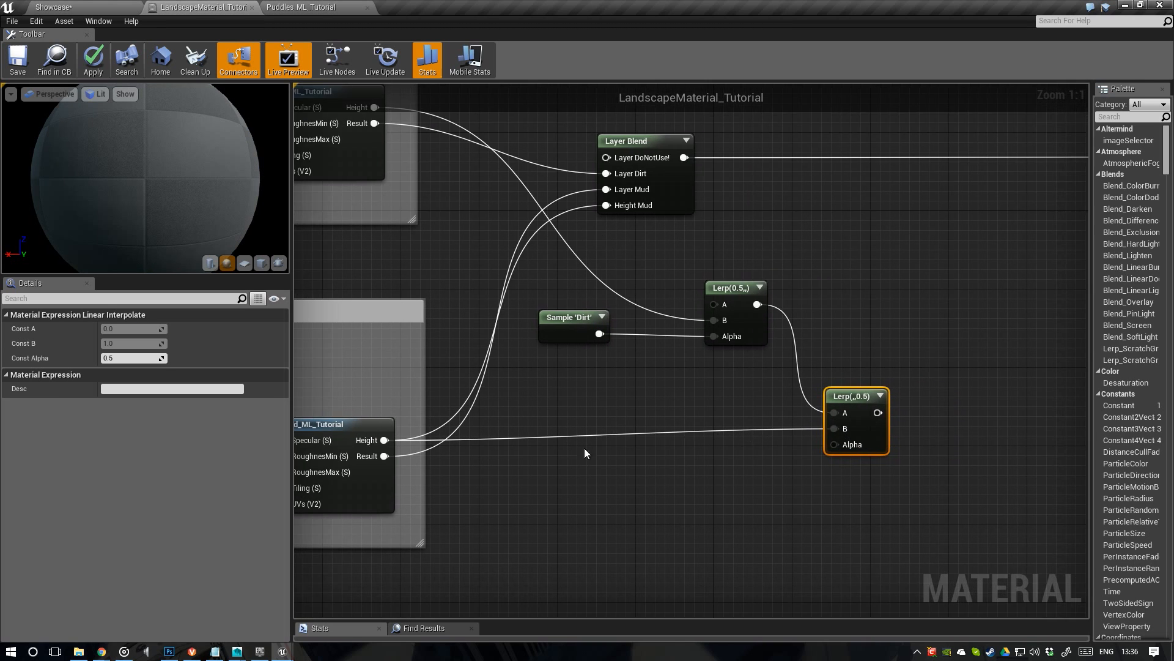
# Add a LandscapeLayerSample node beside the Mud group with its parameter name set to Mud
pyautogui.click(544, 477)
pyautogui.rightClick(544, 476)
pyautogui.write('sample')
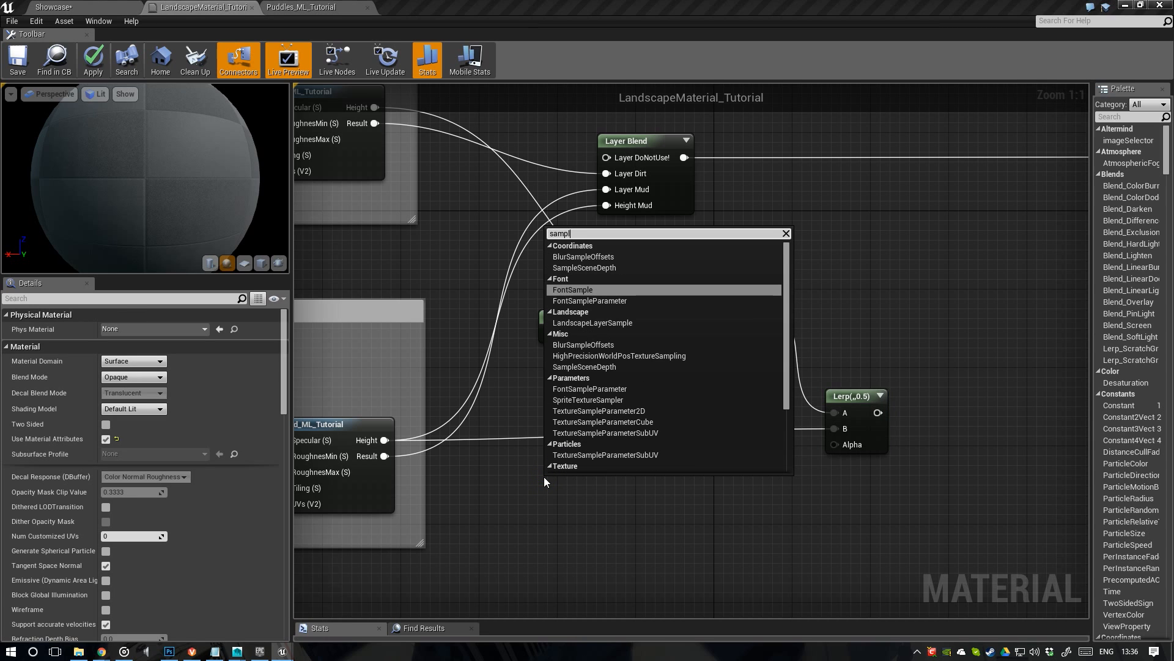
pyautogui.click(604, 323)
pyautogui.click(141, 331)
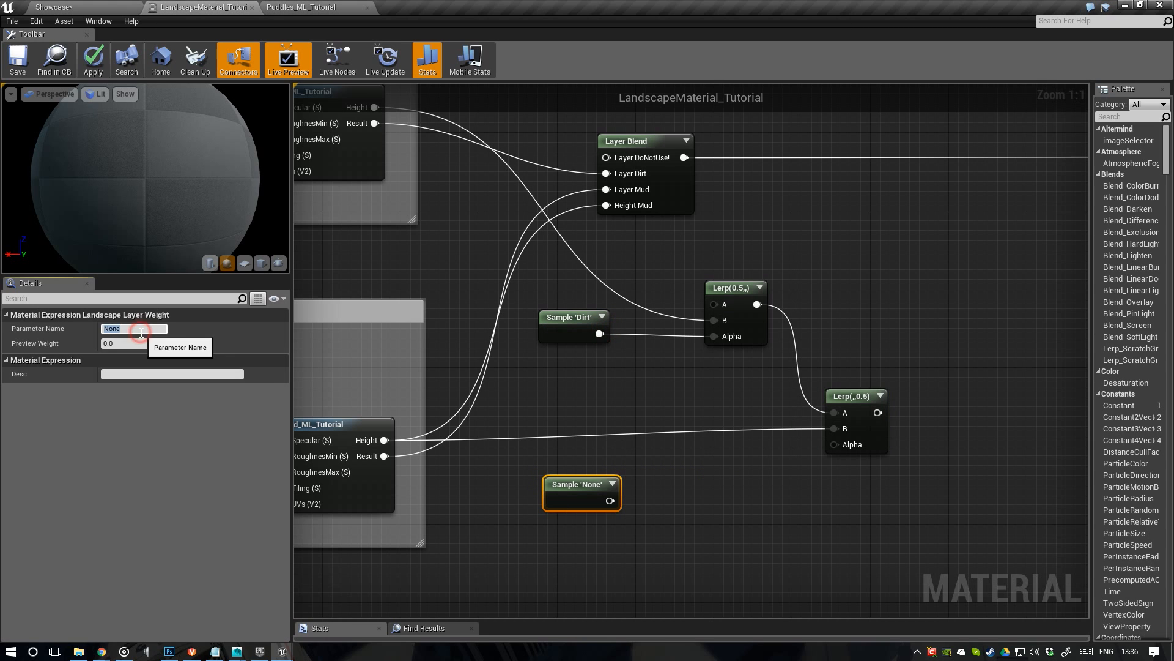
pyautogui.write('Mud')
pyautogui.press('Return')
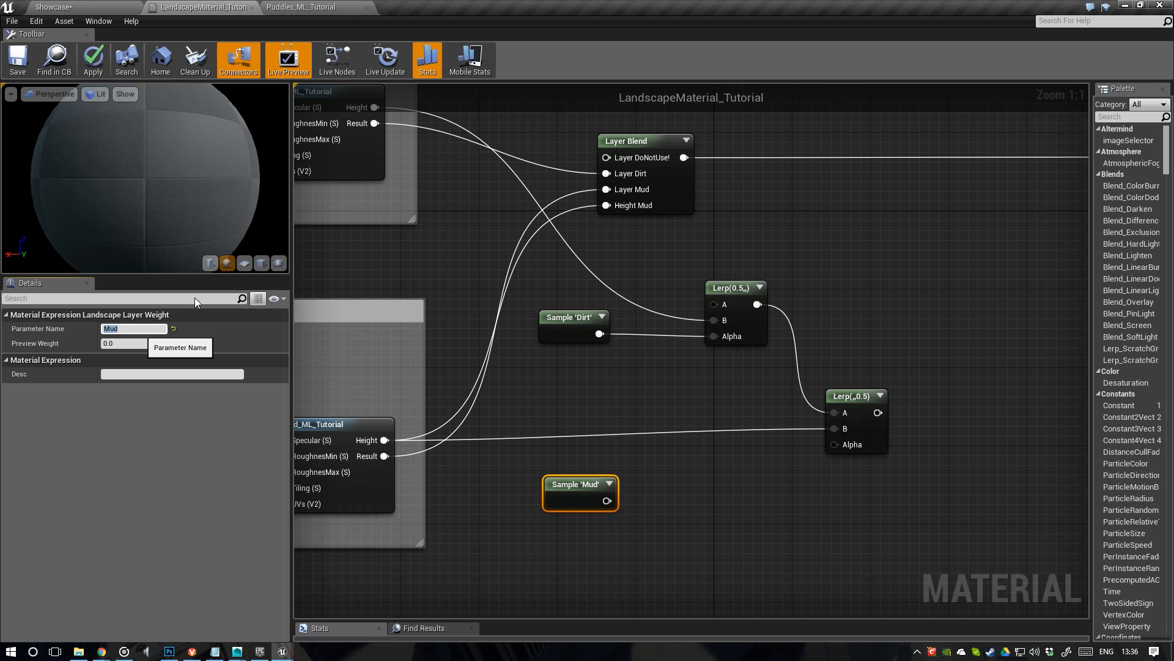
# Connect the Sample 'Mud' output to the second Lerp's Alpha input and place the sample node beside that Lerp
pyautogui.moveTo(577, 484); pyautogui.dragTo(835, 445)
pyautogui.moveTo(581, 302); pyautogui.dragTo(518, 326, button='right')
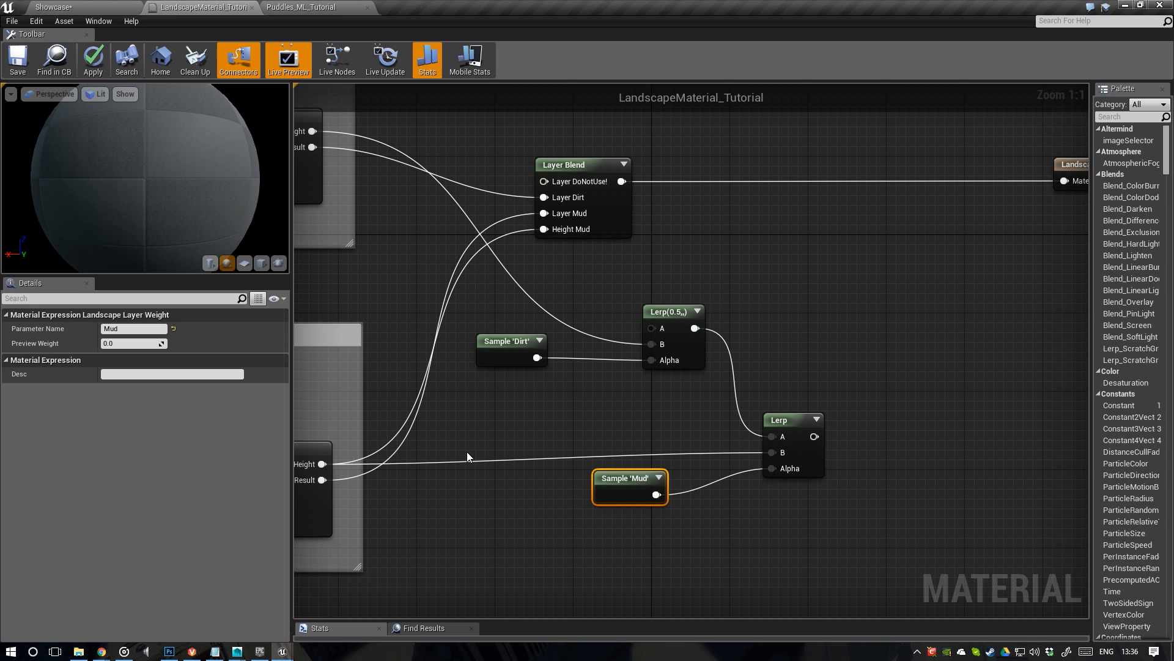
pyautogui.moveTo(468, 455); pyautogui.dragTo(593, 449, button='right')
pyautogui.moveTo(795, 439); pyautogui.dragTo(581, 430, button='right')
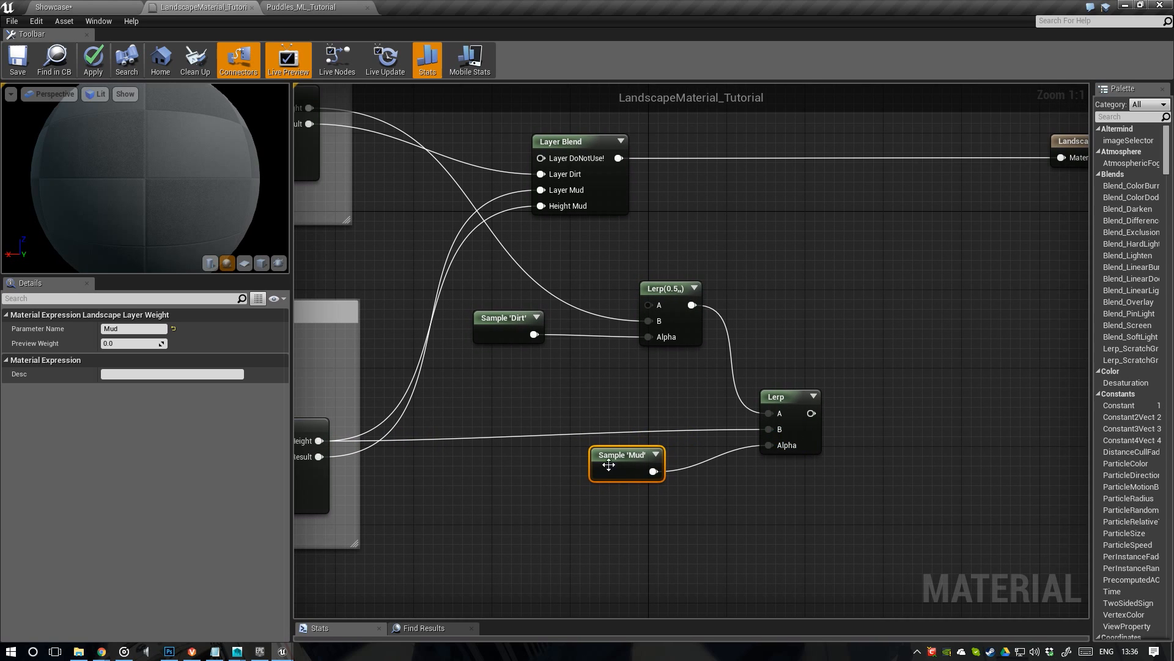
# Move both layer sample nodes closer to their Lerps, and shift the second Lerp with Sample 'Mud' slightly toward the Mud group
pyautogui.moveTo(641, 461); pyautogui.dragTo(661, 464)
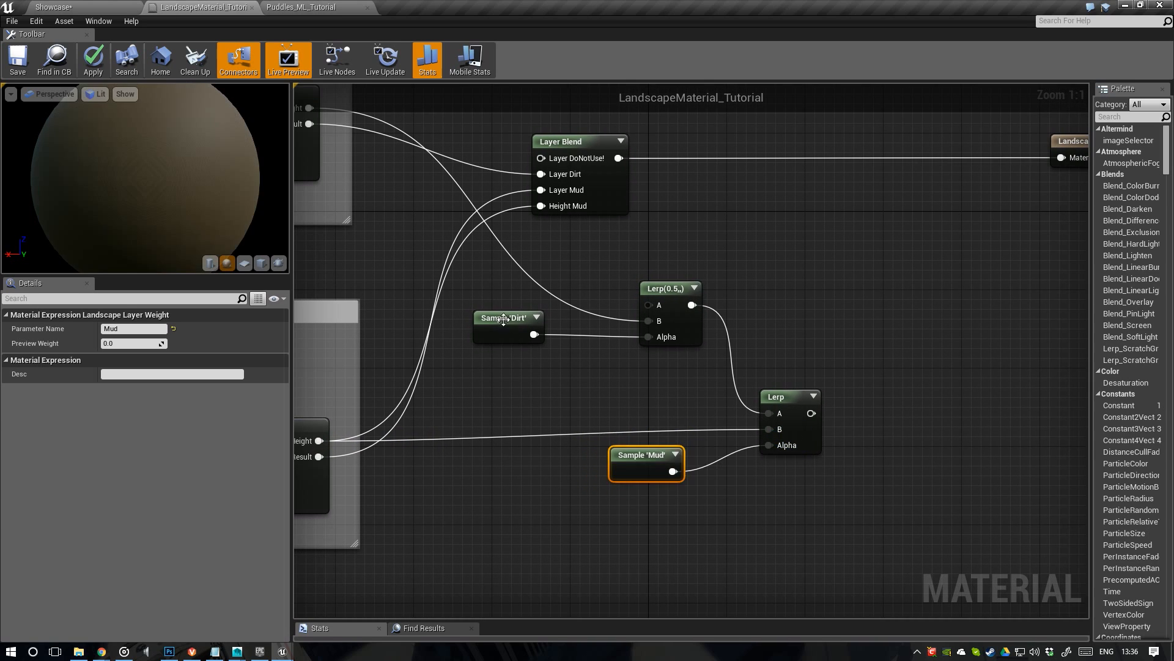
pyautogui.moveTo(511, 319); pyautogui.dragTo(538, 320)
pyautogui.scroll(-1, 671, 409)
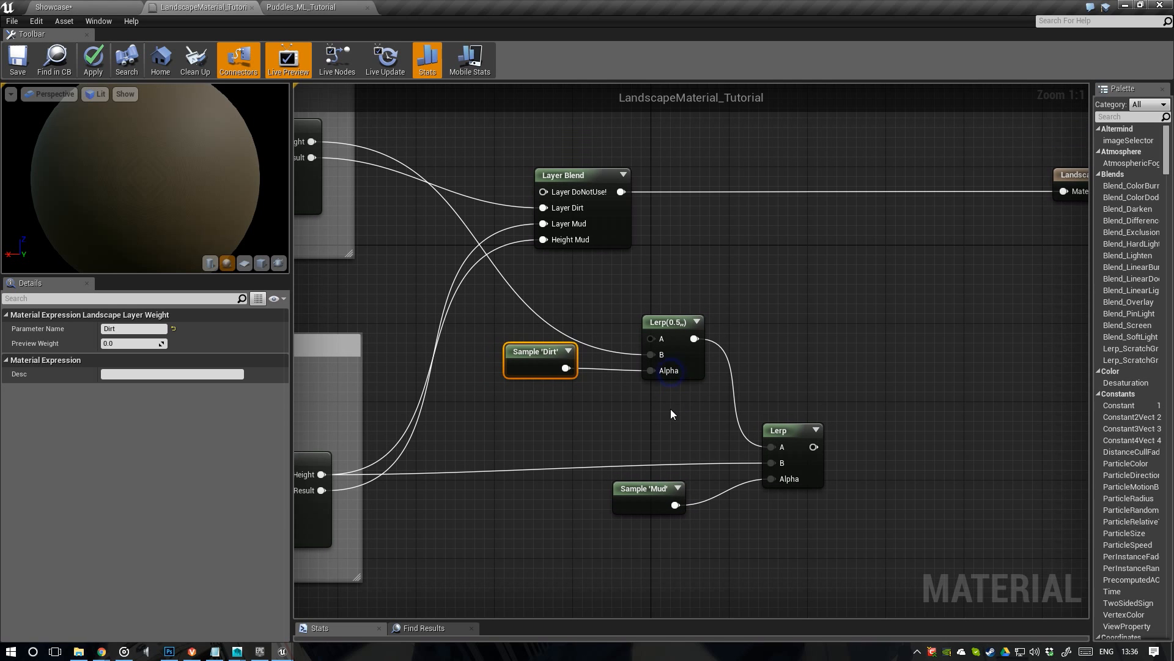
pyautogui.moveTo(622, 404); pyautogui.dragTo(761, 365, button='right')
pyautogui.scroll(-2, 678, 441)
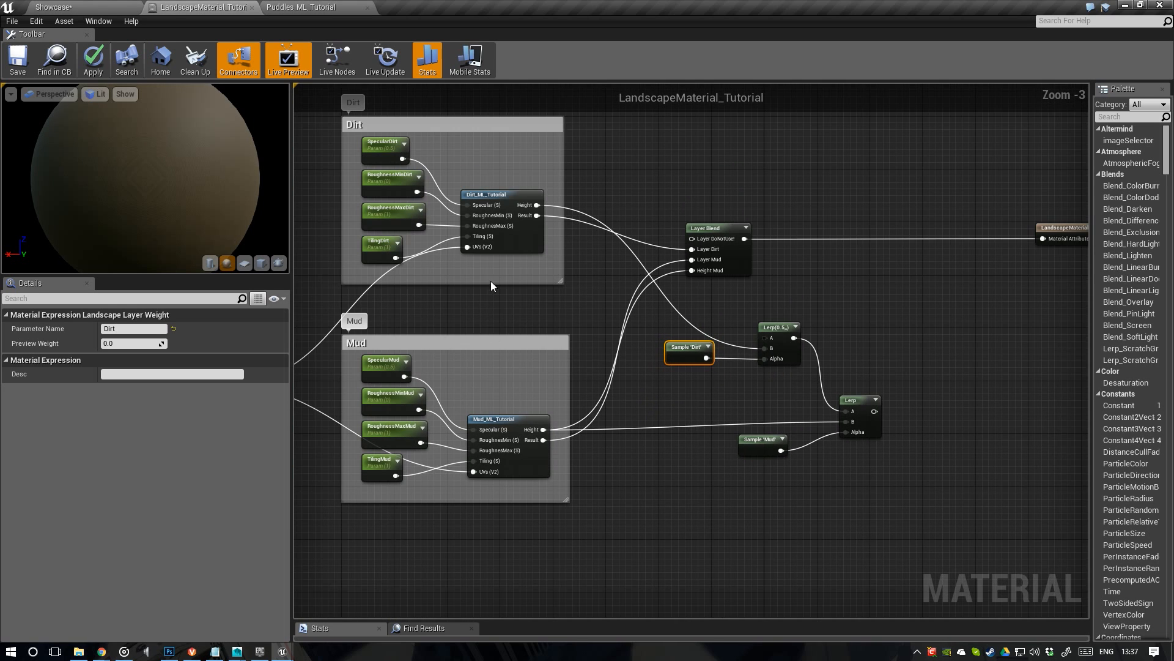
pyautogui.moveTo(538, 224); pyautogui.dragTo(380, 217, button='right')
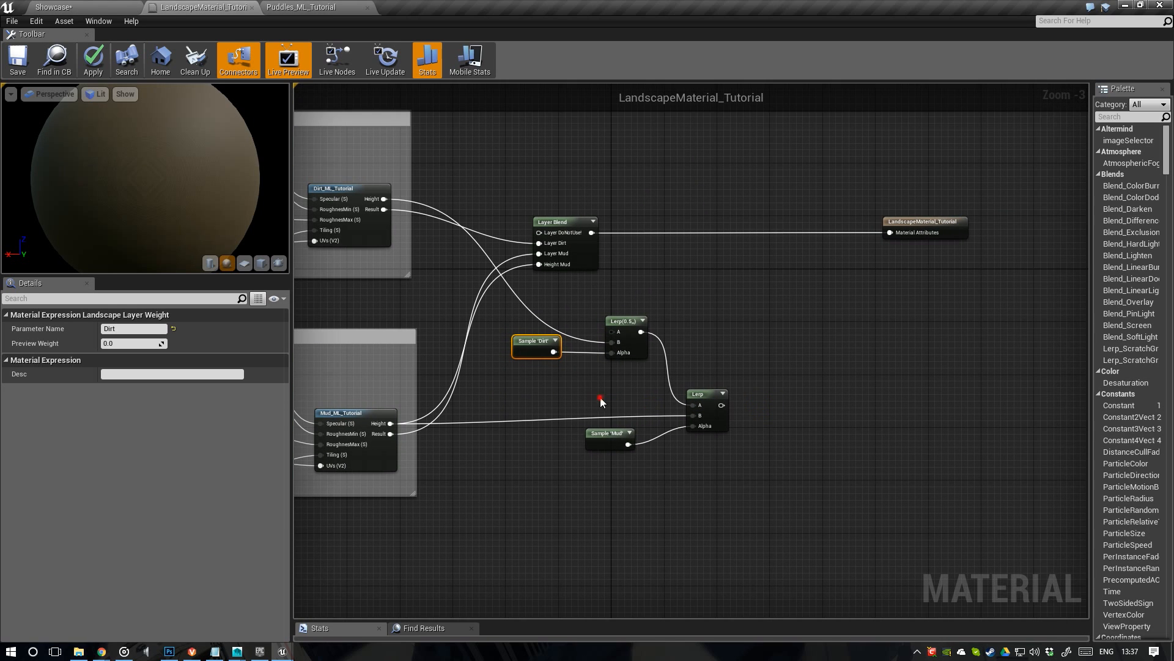
pyautogui.moveTo(601, 401); pyautogui.dragTo(711, 460)
pyautogui.moveTo(700, 395); pyautogui.dragTo(691, 401)
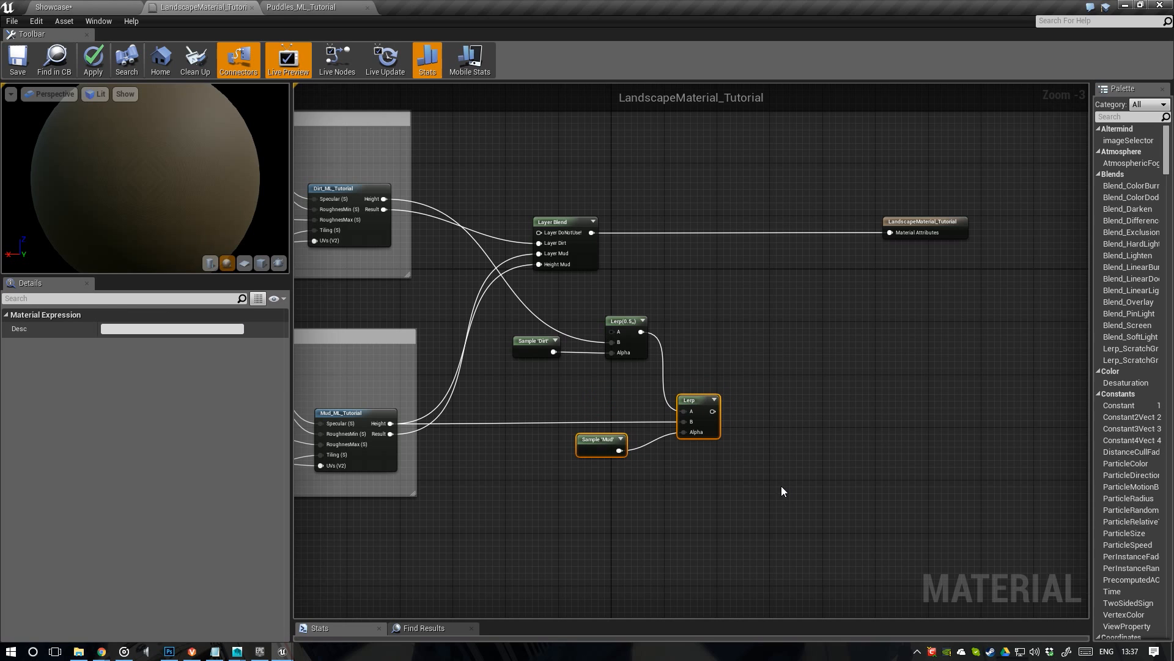
# Enclose both Lerps and both layer sample nodes in a comment titled HeightMask
pyautogui.moveTo(550, 328); pyautogui.dragTo(761, 474)
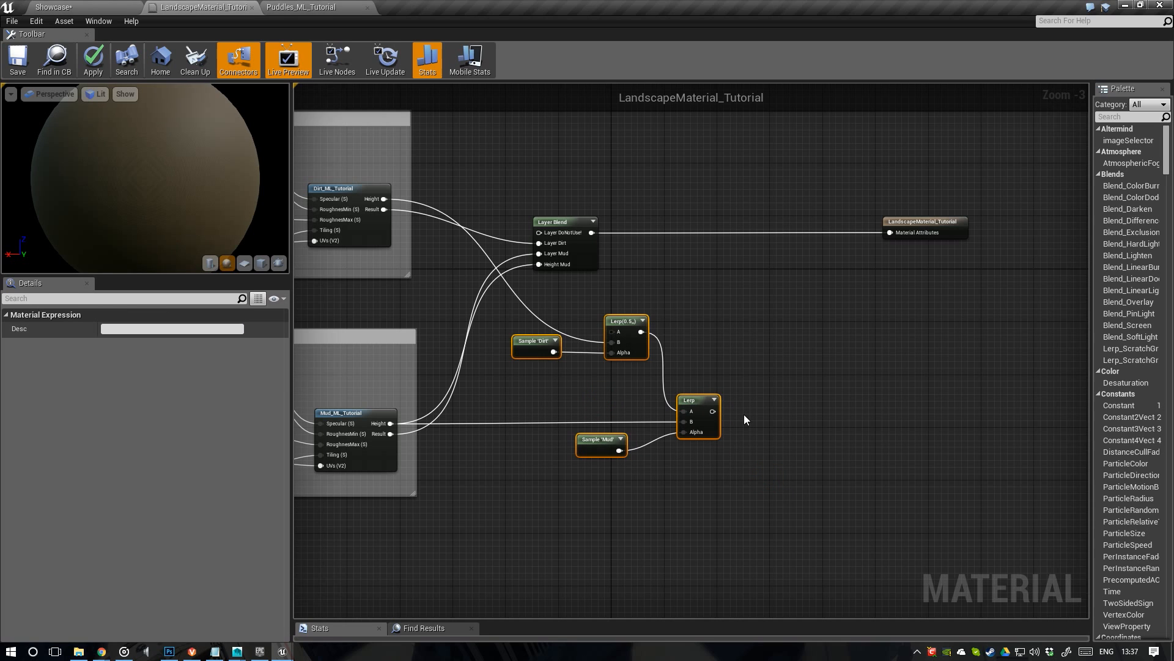
pyautogui.write('c')
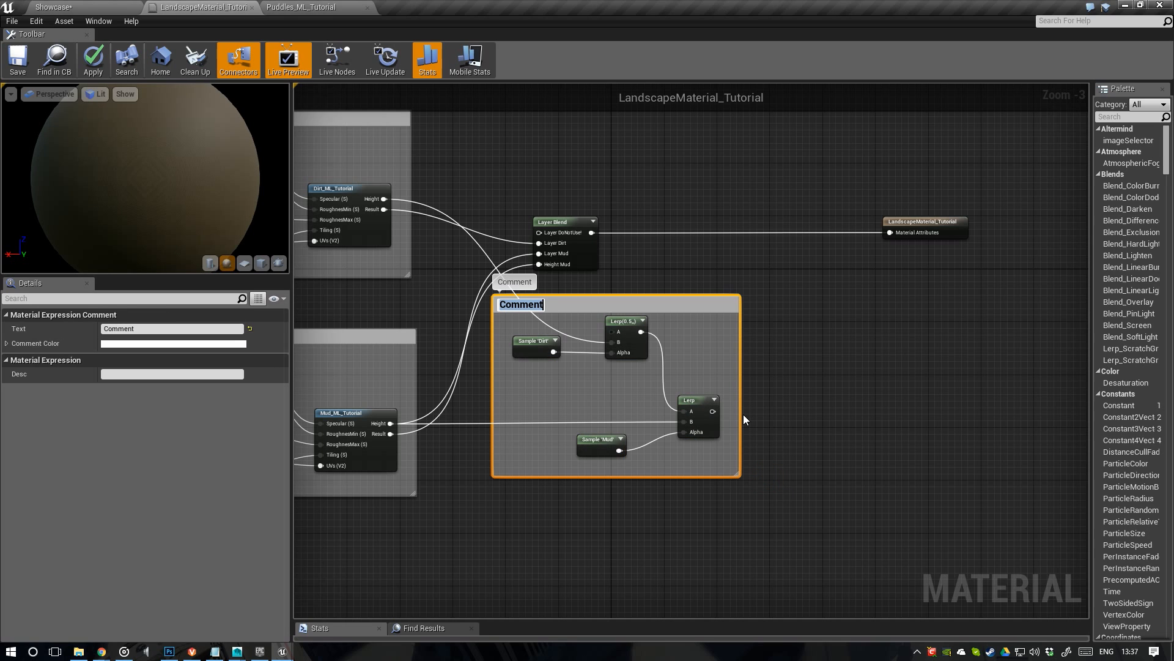
pyautogui.write('Hei')
pyautogui.write('ghtMask')
pyautogui.press('Return')
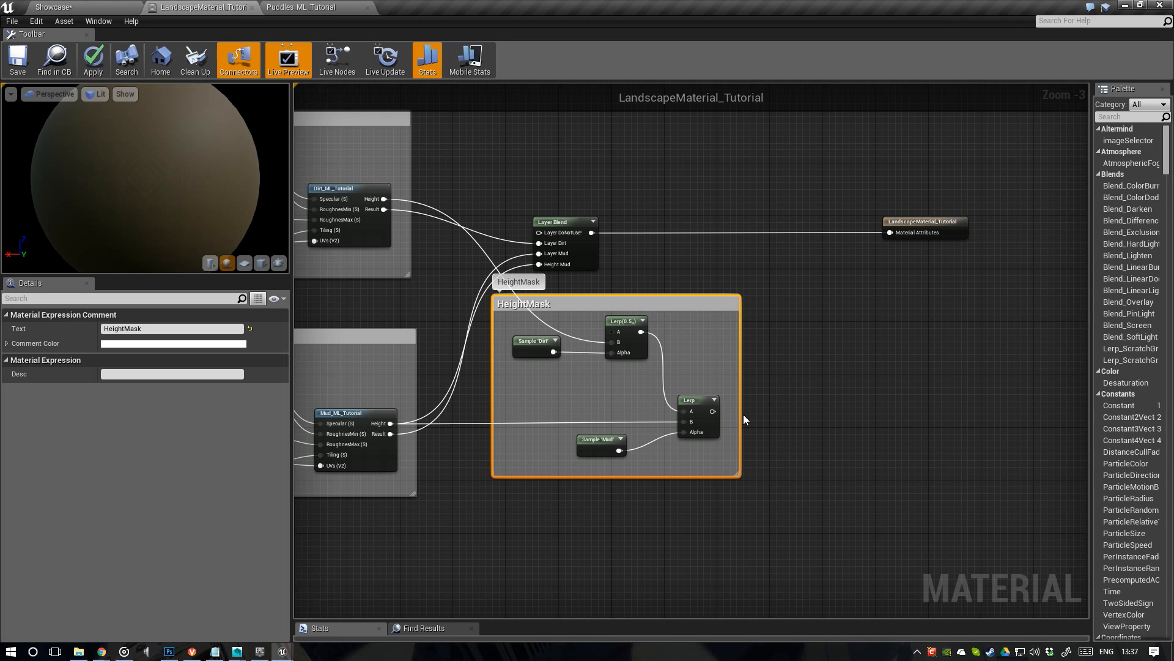
# Move Layer Blend up clear of the HeightMask comment and shift the LandscapeMaterial_Tutorial output node up and farther out
pyautogui.moveTo(700, 275); pyautogui.dragTo(699, 344, button='right')
pyautogui.moveTo(569, 291); pyautogui.dragTo(608, 261)
pyautogui.moveTo(659, 329); pyautogui.dragTo(627, 271, button='right')
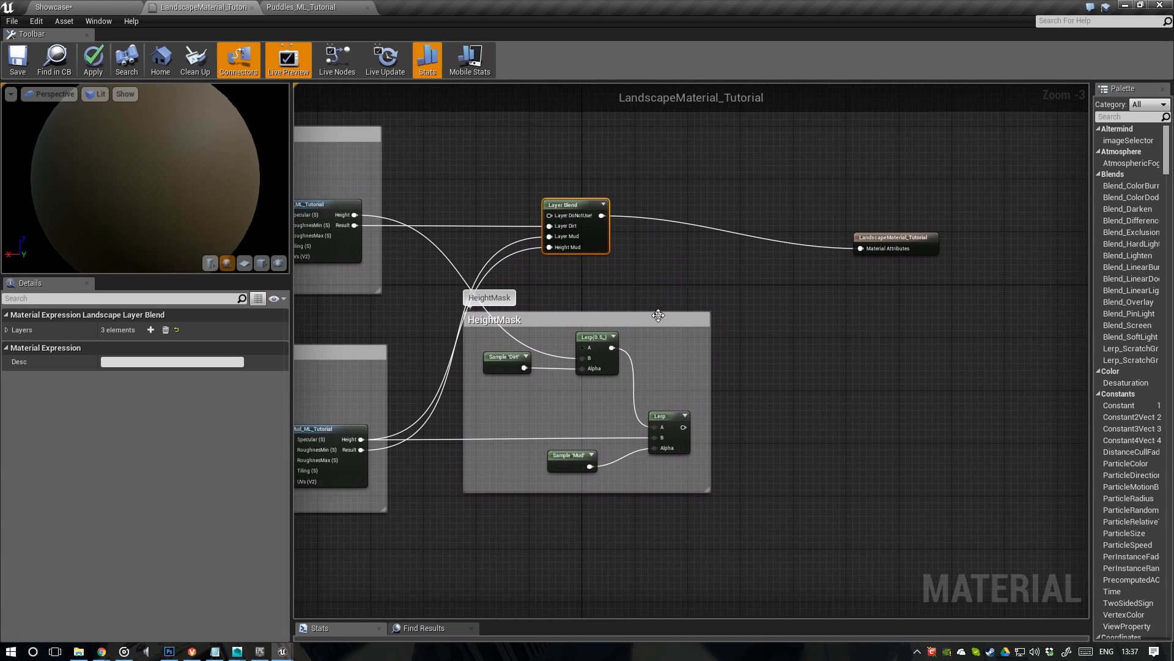
pyautogui.moveTo(729, 321); pyautogui.dragTo(552, 359, button='right')
pyautogui.moveTo(710, 276); pyautogui.dragTo(774, 251)
pyautogui.moveTo(635, 278); pyautogui.dragTo(687, 289, button='right')
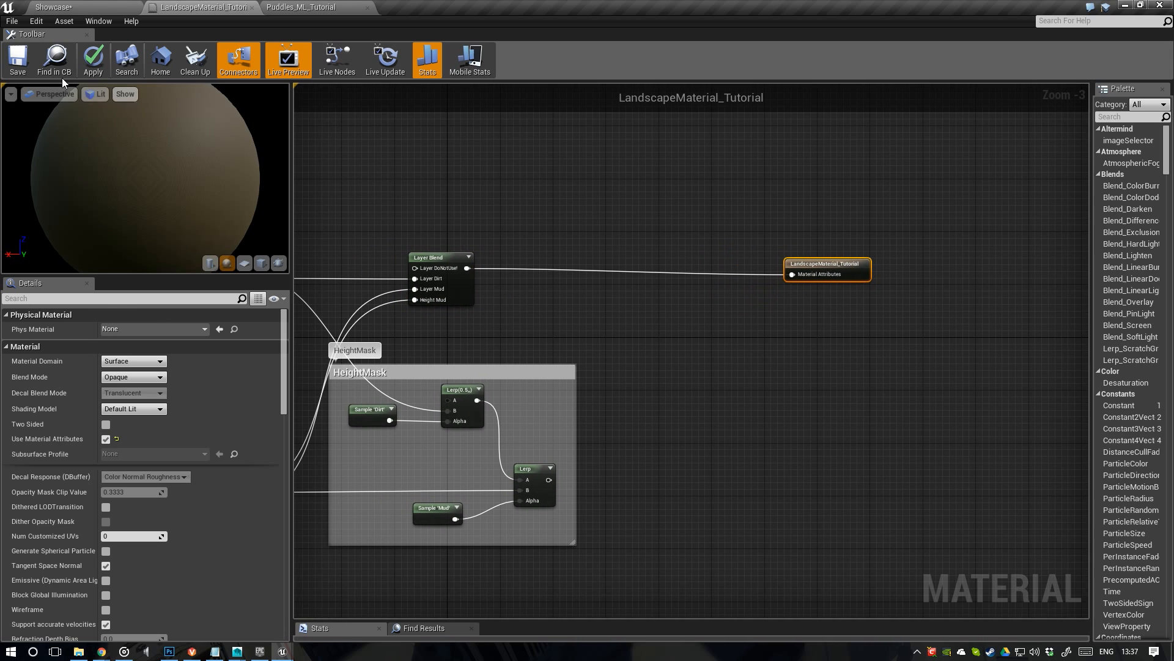
pyautogui.scroll(1, 569, 484)
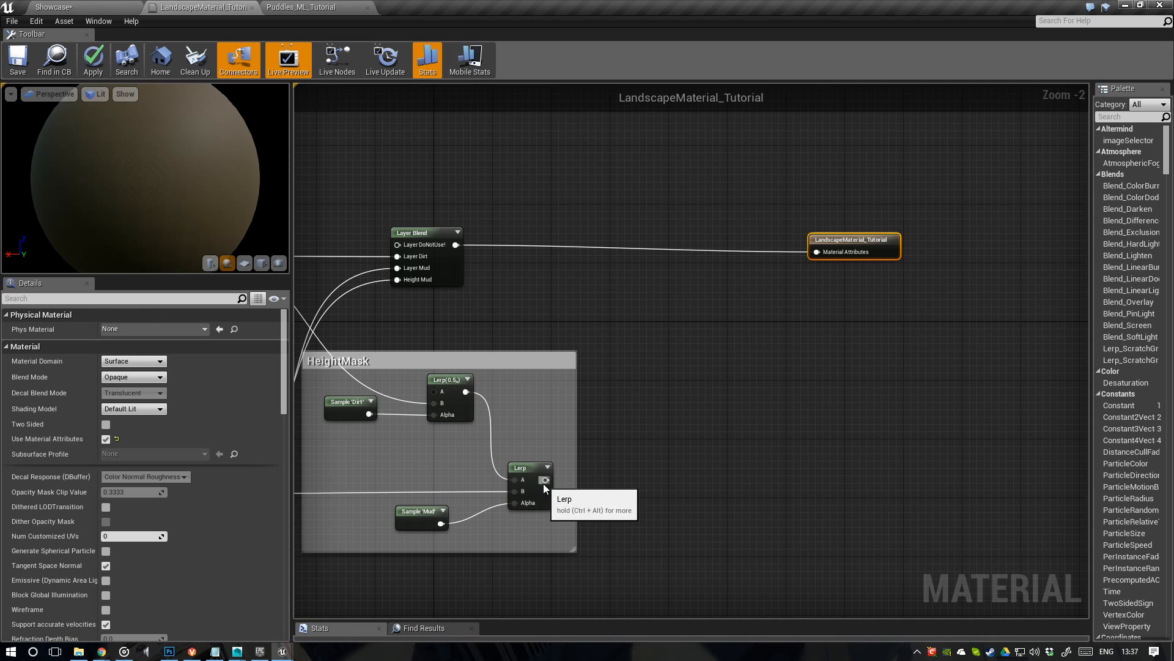
# Examine how the HeightMask result relates to the Height input of Puddles_ML_Tutorial and to the Dirt and Mud layers
pyautogui.moveTo(546, 479); pyautogui.dragTo(649, 295)
pyautogui.click(299, 7)
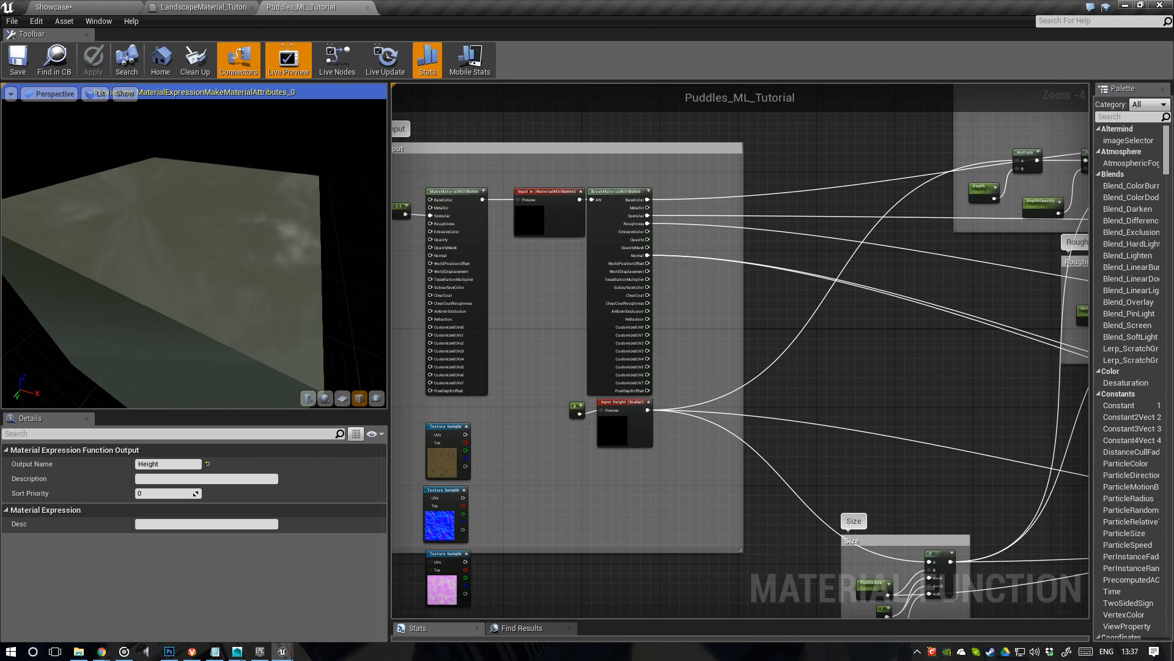
pyautogui.scroll(3, 687, 428)
pyautogui.click(665, 367)
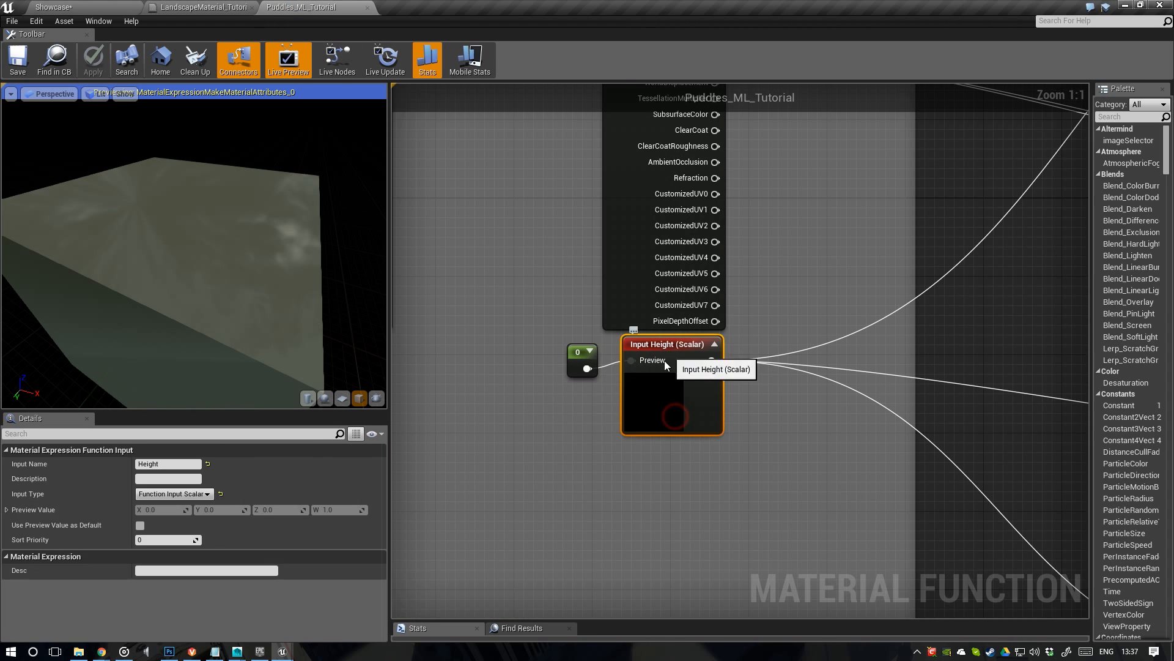
pyautogui.scroll(-2, 843, 363)
pyautogui.moveTo(843, 363); pyautogui.dragTo(764, 291, button='right')
pyautogui.click(213, 8)
pyautogui.moveTo(507, 379); pyautogui.dragTo(624, 401, button='right')
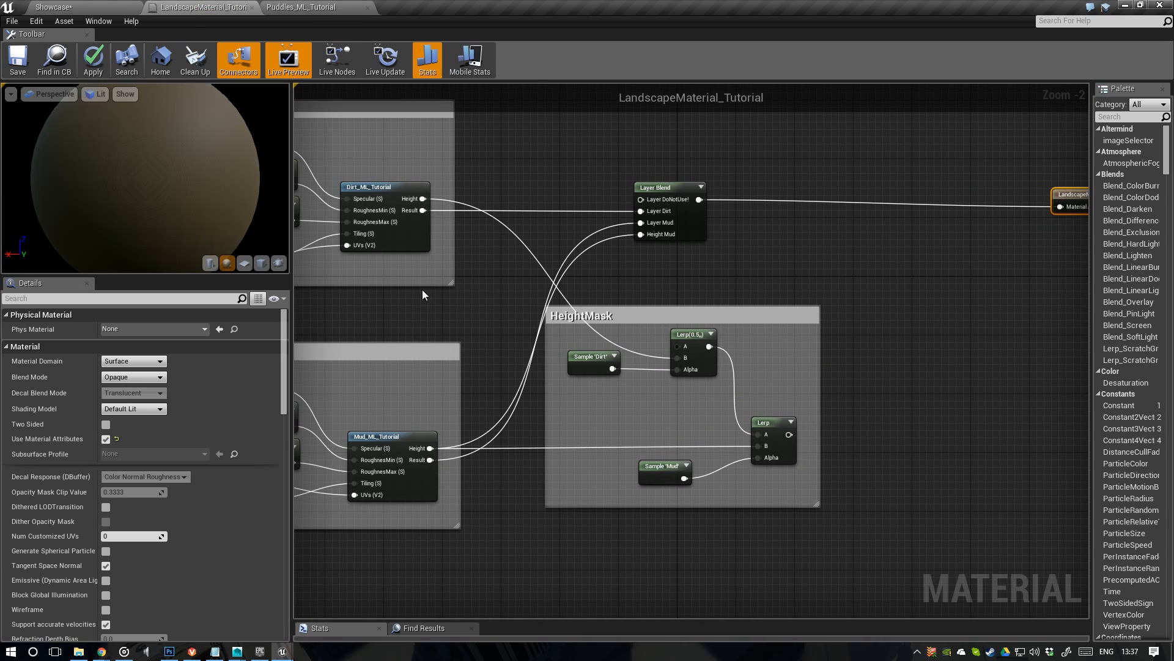
pyautogui.moveTo(306, 252); pyautogui.dragTo(478, 285, button='right')
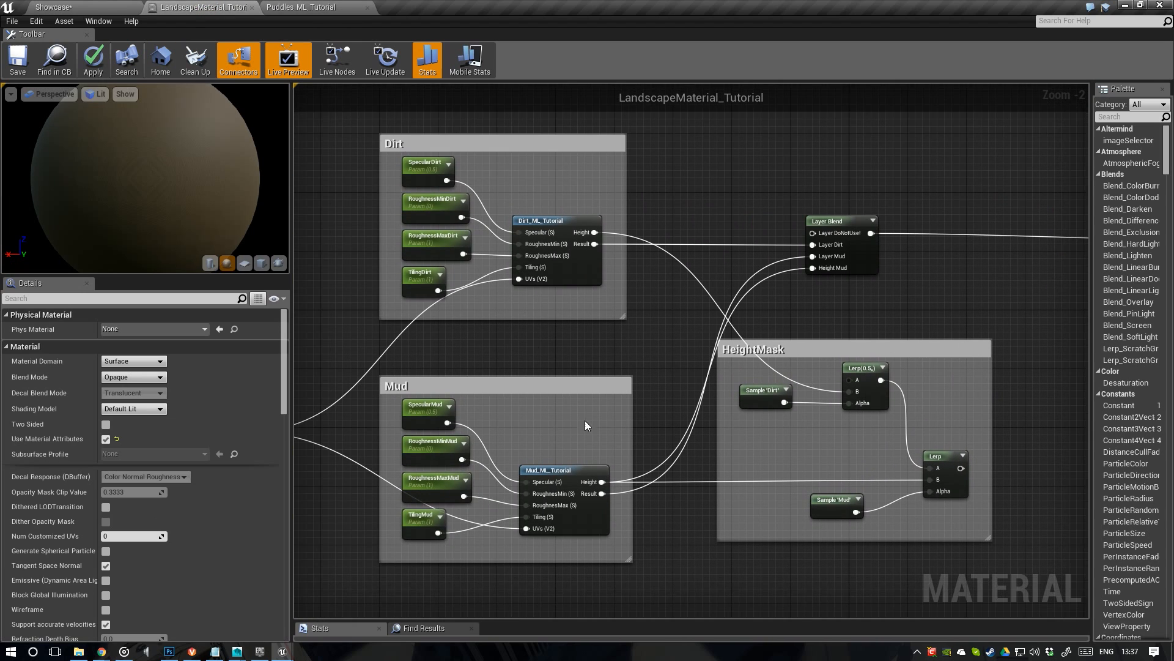
pyautogui.moveTo(584, 420); pyautogui.dragTo(243, 412, button='right')
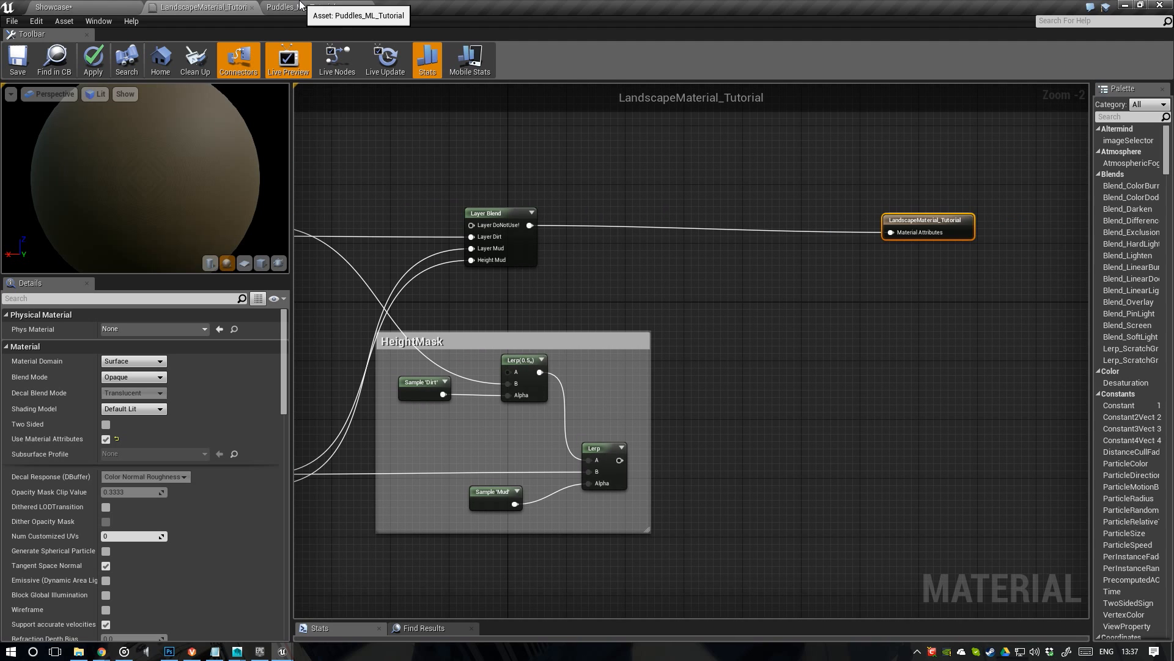
# In the Puddles_ML_Tutorial function, add a Lerp between the Size and Normal groups with Input Height wired to its A input
pyautogui.click(299, 4)
pyautogui.moveTo(839, 370); pyautogui.dragTo(805, 332, button='right')
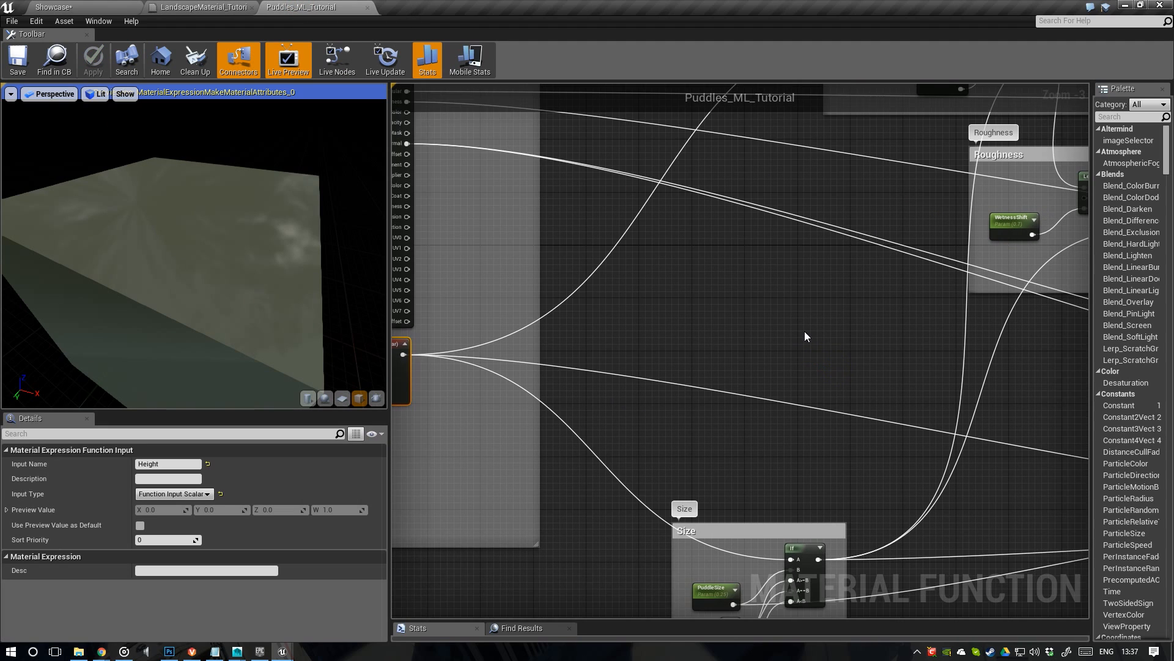
pyautogui.scroll(-1, 805, 332)
pyautogui.scroll(-4, 537, 275)
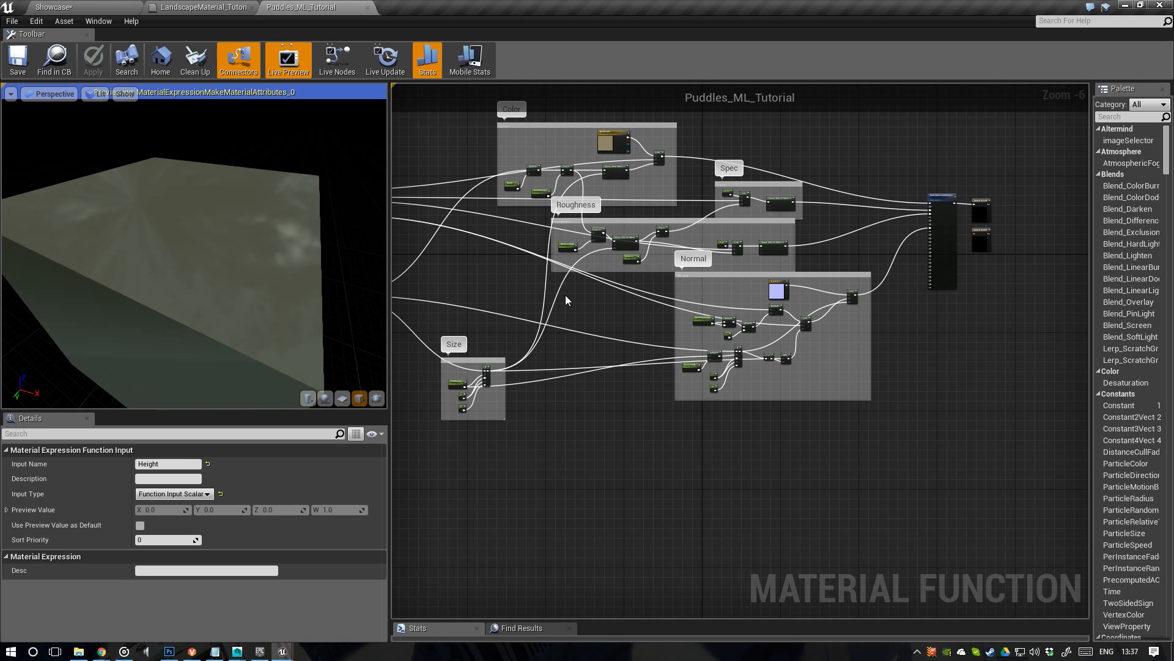
pyautogui.moveTo(538, 286); pyautogui.dragTo(759, 326, button='right')
pyautogui.scroll(2, 523, 312)
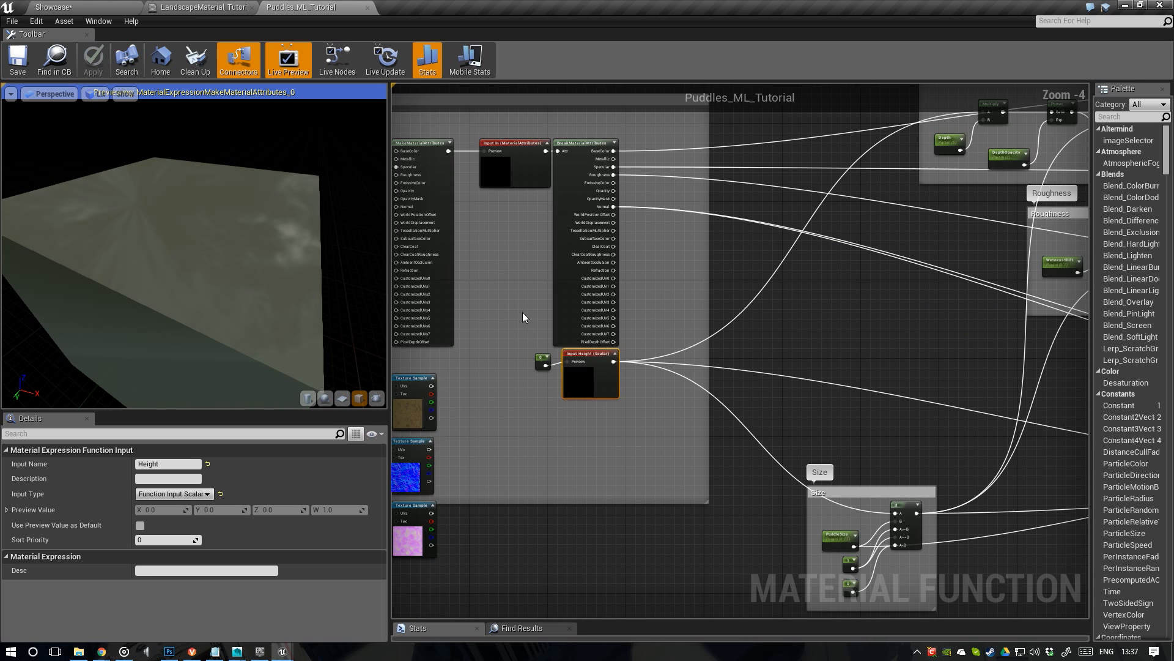
pyautogui.moveTo(616, 332); pyautogui.dragTo(516, 285, button='right')
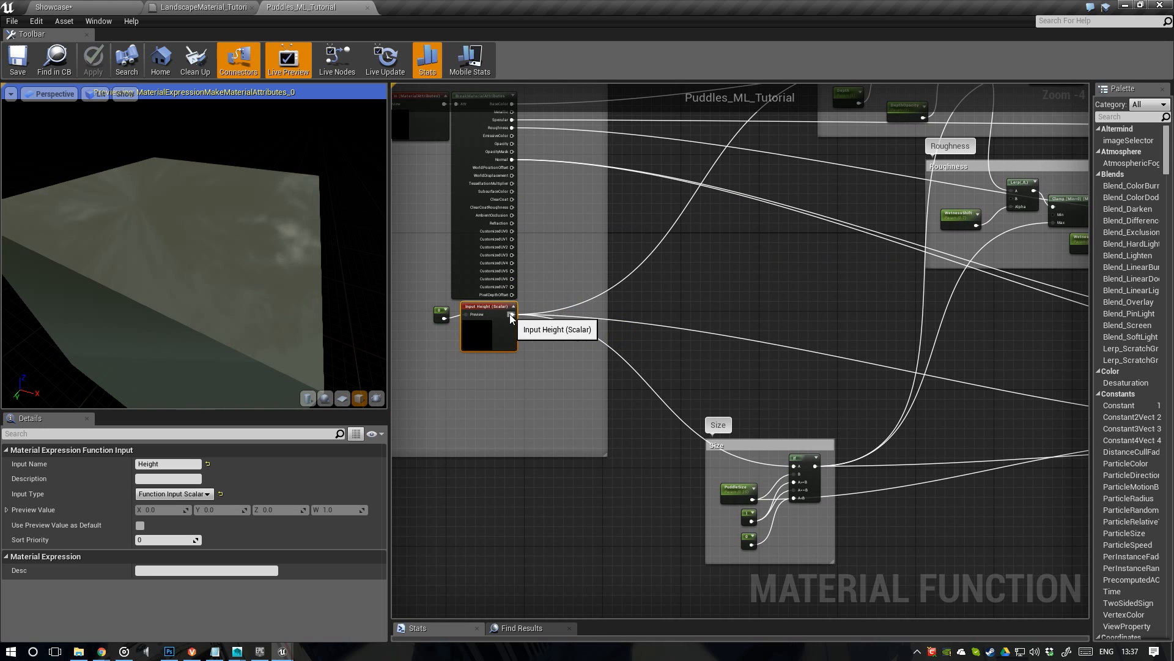
pyautogui.moveTo(511, 316); pyautogui.dragTo(987, 417)
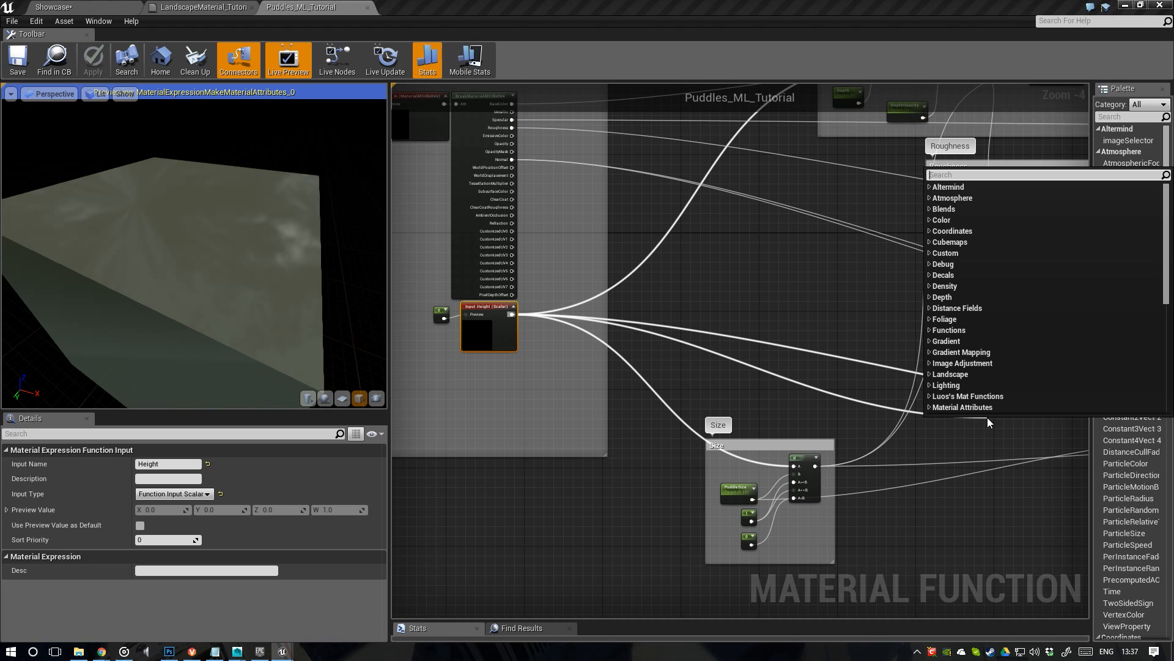
pyautogui.write('lerp')
pyautogui.press('Return')
pyautogui.moveTo(998, 425); pyautogui.dragTo(677, 367, button='right')
pyautogui.scroll(2, 678, 367)
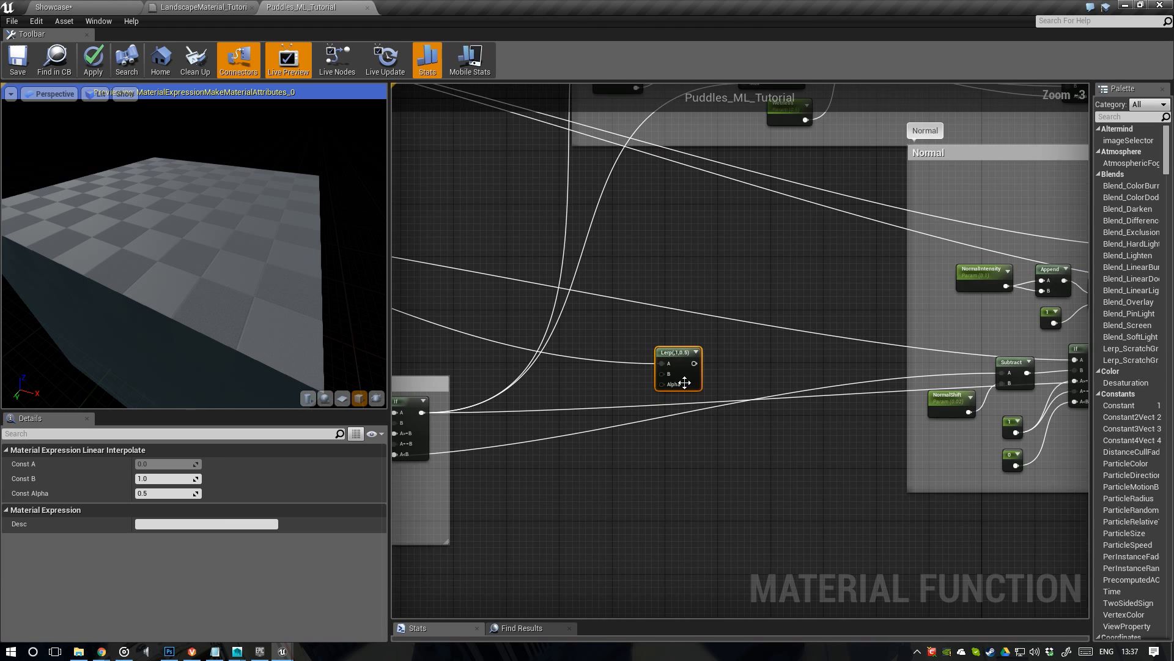
# Move the new Lerp below the wires that run from the Size group to the Normal group
pyautogui.moveTo(675, 362); pyautogui.dragTo(723, 422)
pyautogui.moveTo(792, 485); pyautogui.dragTo(834, 497)
pyautogui.moveTo(620, 449); pyautogui.dragTo(716, 410, button='right')
pyautogui.moveTo(545, 383); pyautogui.dragTo(697, 365, button='right')
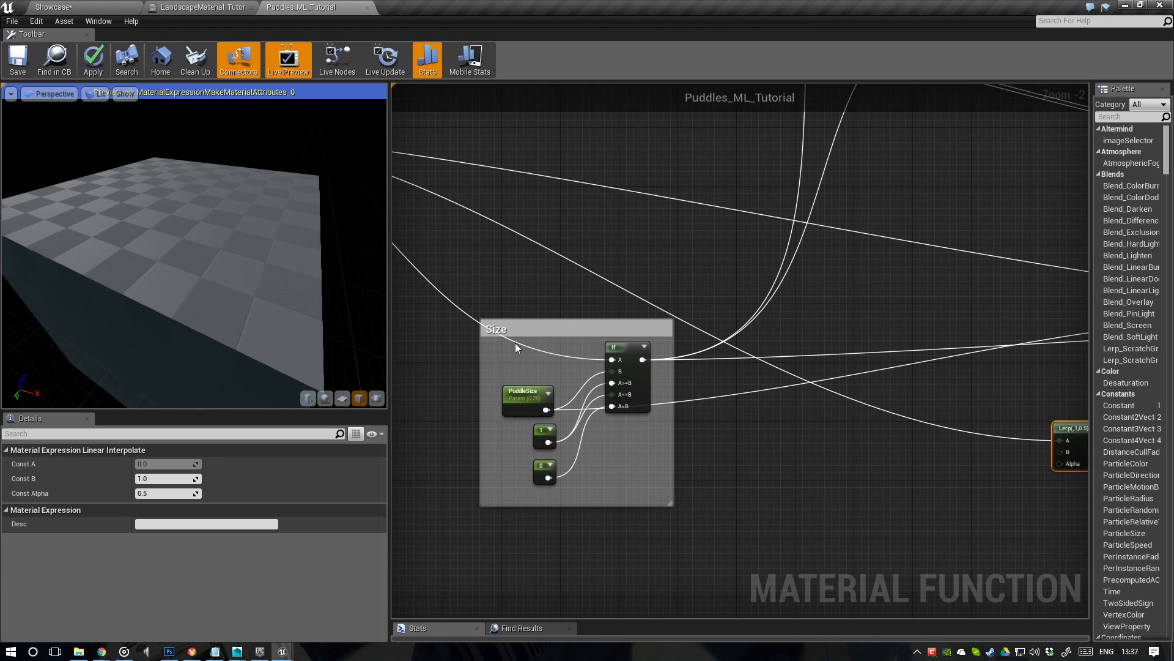
pyautogui.moveTo(590, 349); pyautogui.dragTo(486, 326, button='right')
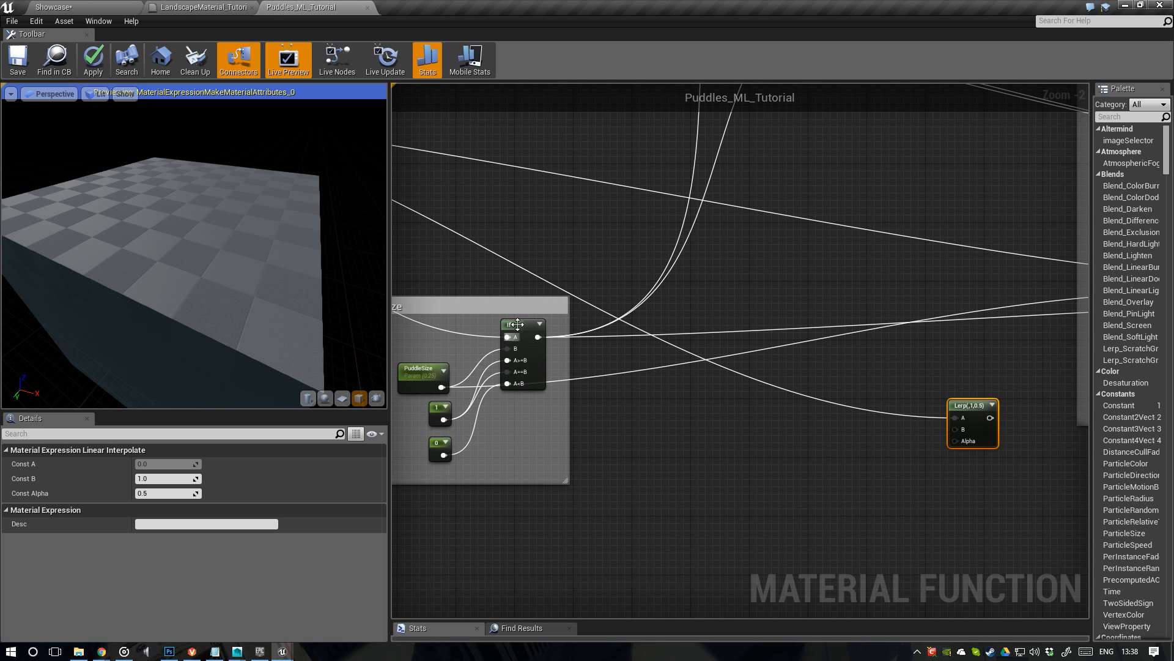
# Connect the output of the Size group's If node to the Alpha input of the new Lerp node
pyautogui.moveTo(538, 337); pyautogui.dragTo(960, 441)
pyautogui.moveTo(960, 442); pyautogui.dragTo(850, 468, button='right')
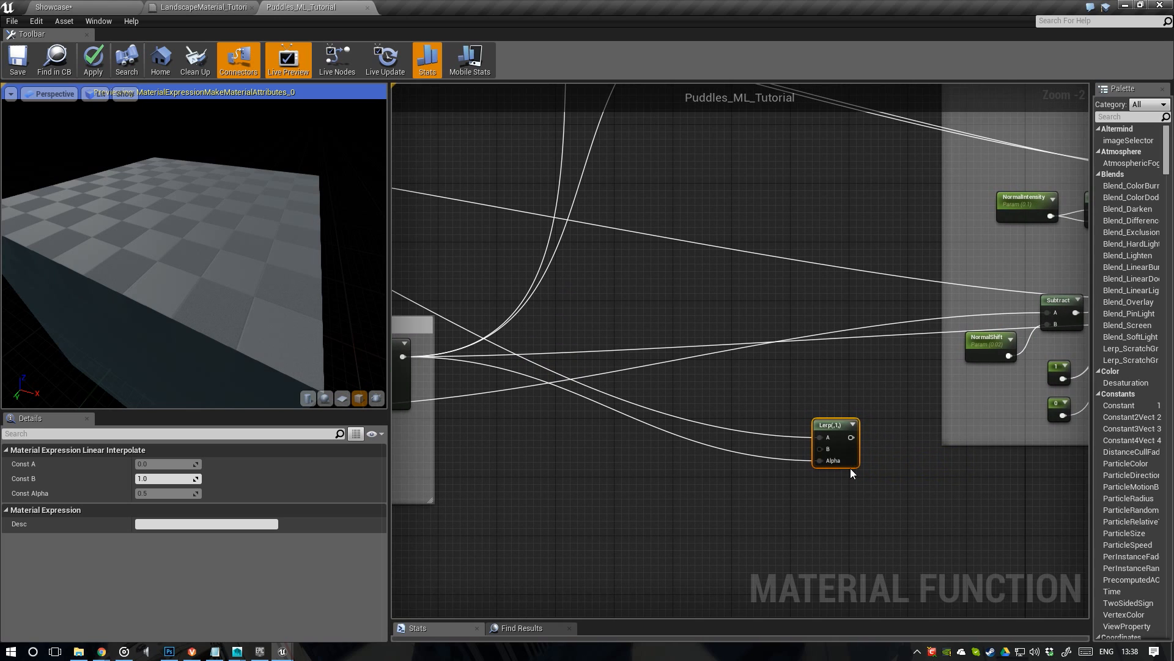
pyautogui.moveTo(760, 426); pyautogui.dragTo(879, 431, button='right')
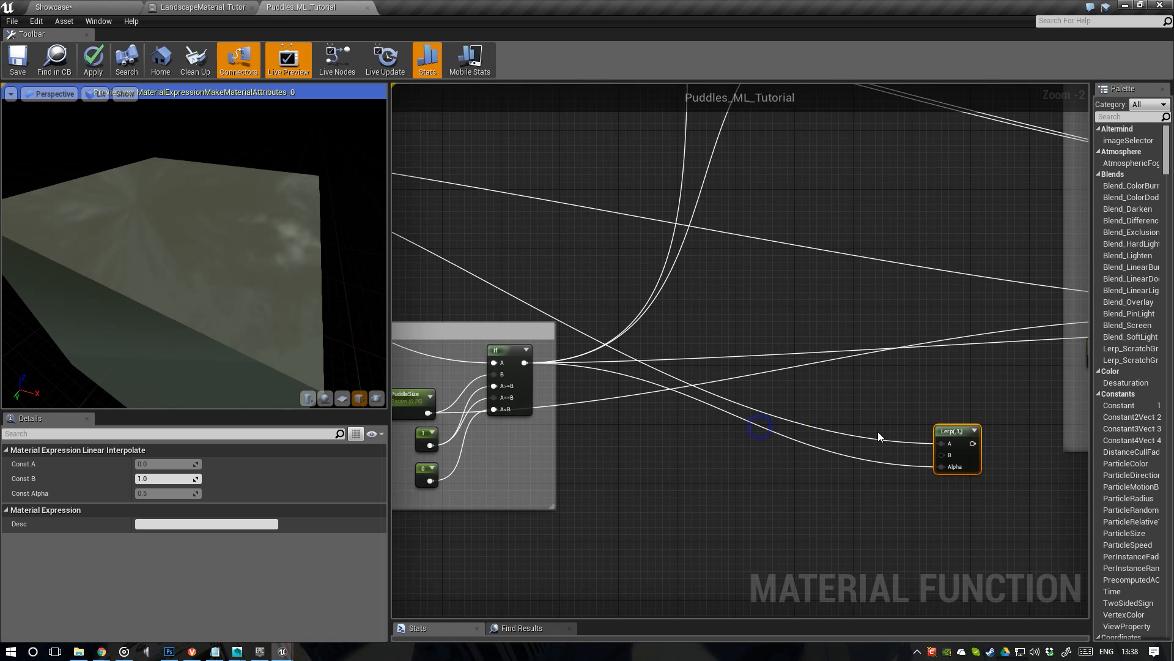
# Trace the Lerp's A connection back to Input Height and move that wire to the Lerp's B input
pyautogui.scroll(-3, 878, 431)
pyautogui.scroll(1, 539, 339)
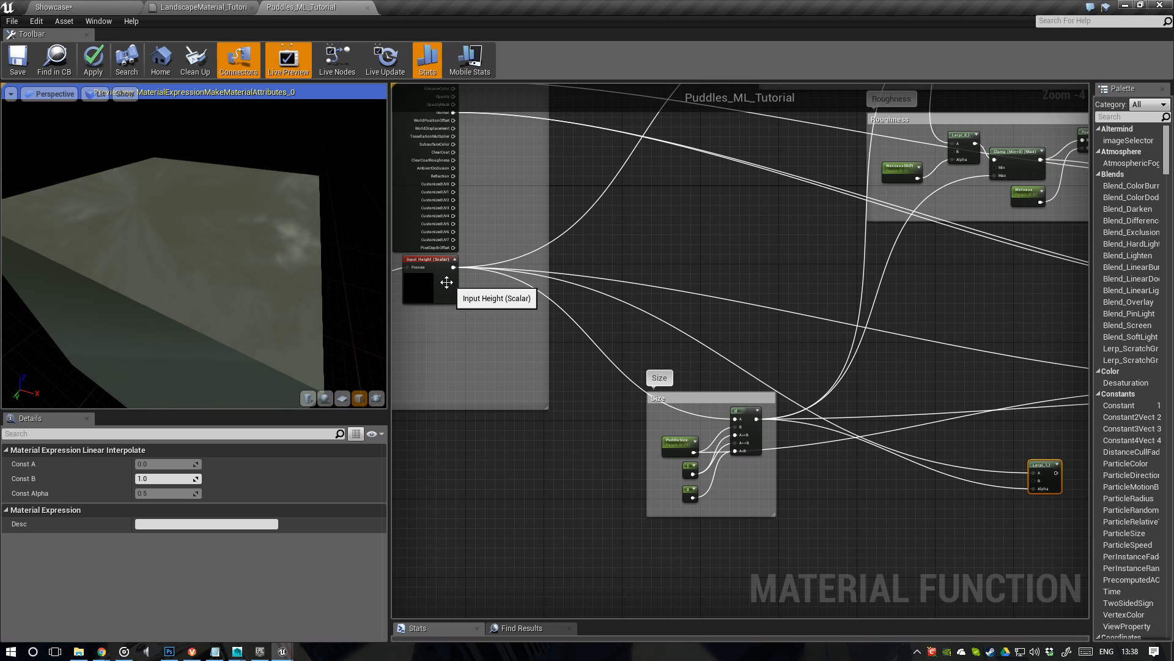
pyautogui.moveTo(444, 281); pyautogui.dragTo(458, 296)
pyautogui.moveTo(1077, 503); pyautogui.dragTo(954, 477, button='right')
pyautogui.scroll(1, 954, 477)
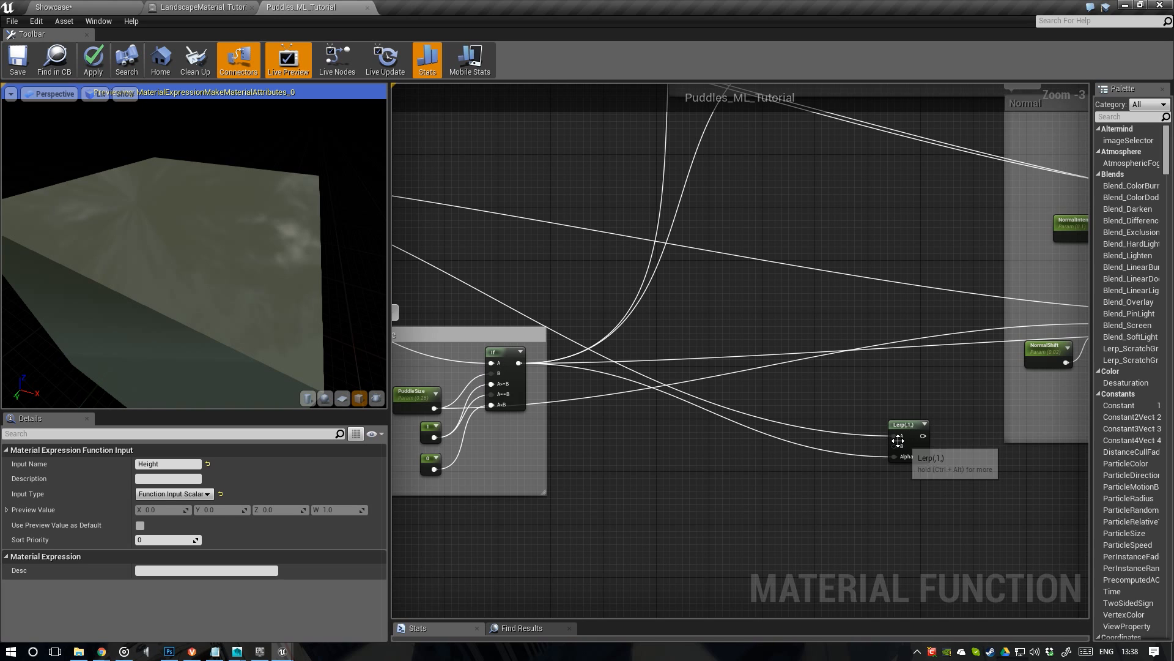
pyautogui.keyDown('ctrl'); pyautogui.moveTo(894, 435); pyautogui.dragTo(896, 449); pyautogui.keyUp('ctrl')
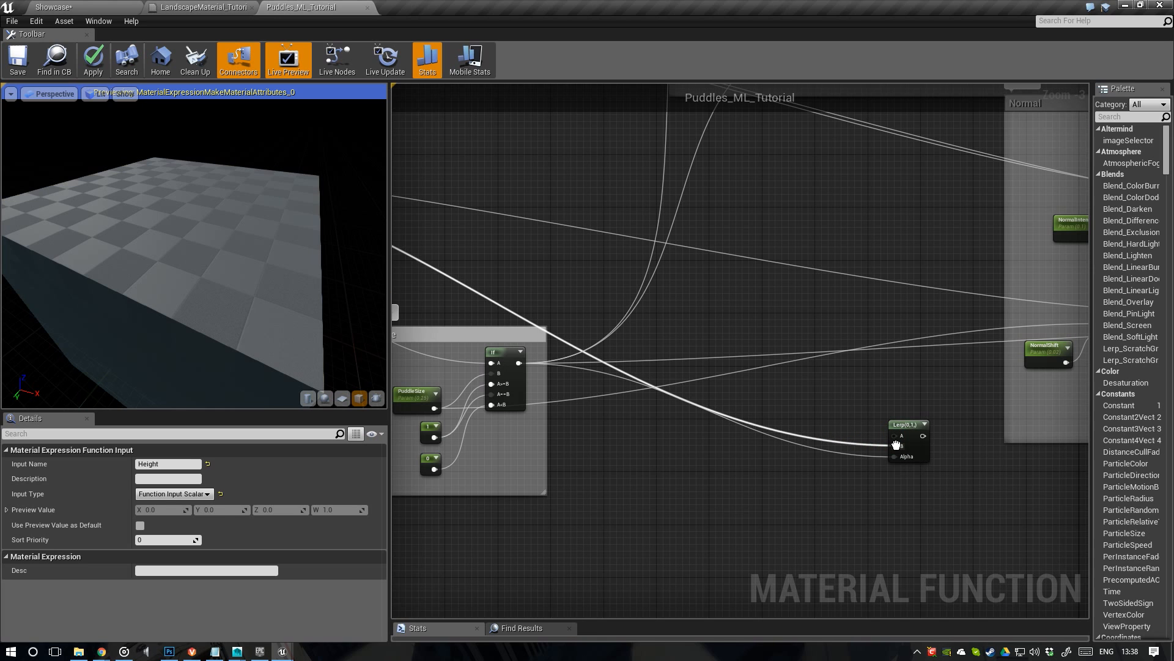
# Connect the PuddleSize parameter's output to the Lerp's A input
pyautogui.moveTo(747, 422); pyautogui.dragTo(804, 420, button='right')
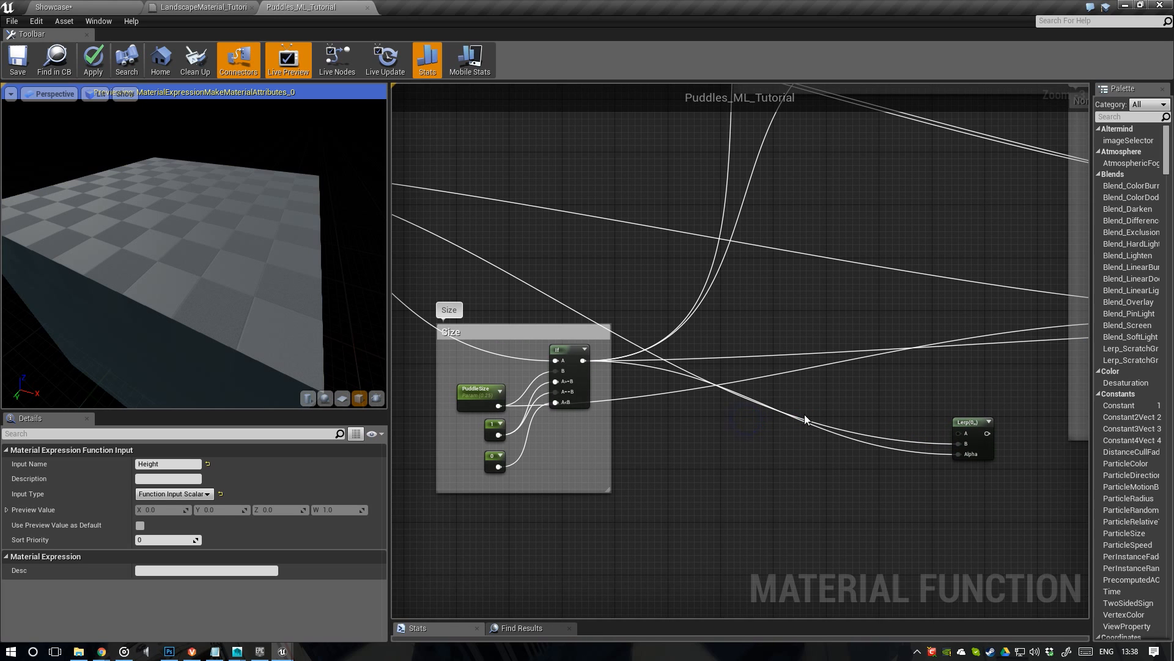
pyautogui.click(495, 399)
pyautogui.moveTo(517, 411); pyautogui.dragTo(950, 426)
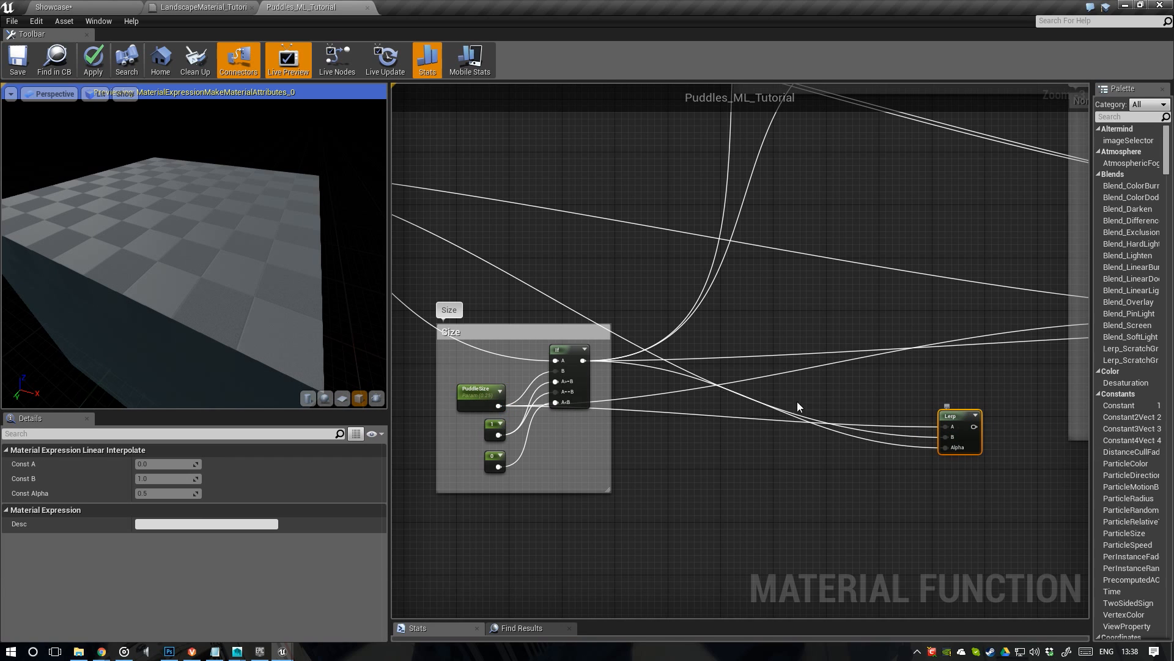
# Preview the PuddleSize parameter node and view the preview cube from another angle
pyautogui.click(466, 396)
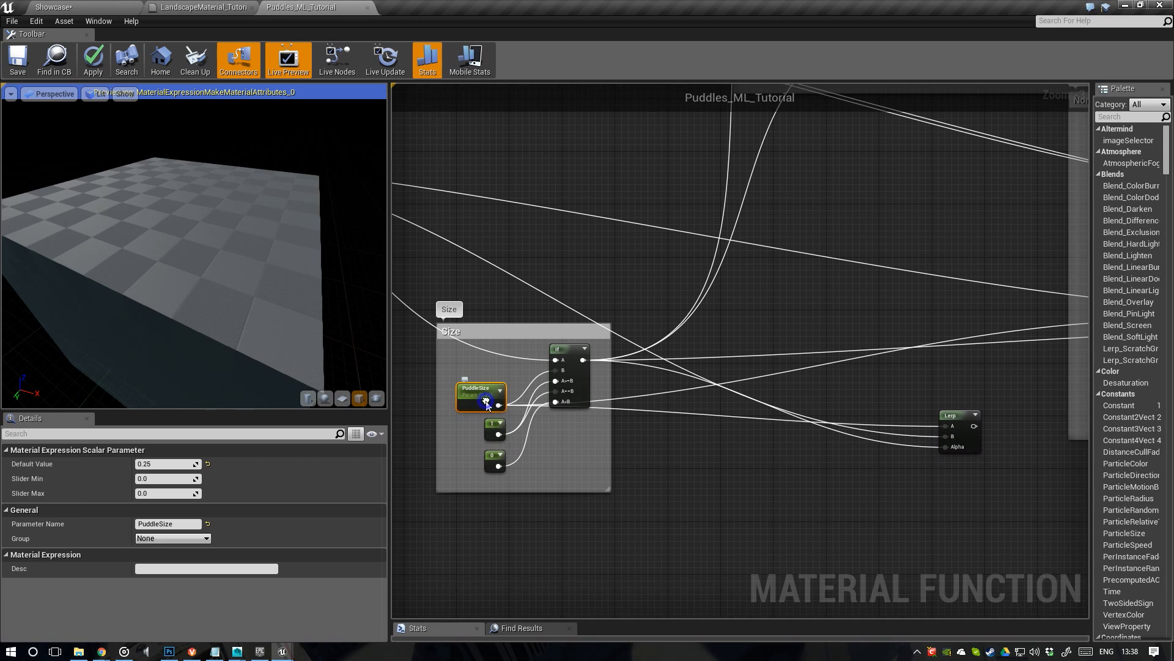
pyautogui.rightClick(489, 404)
pyautogui.click(536, 425)
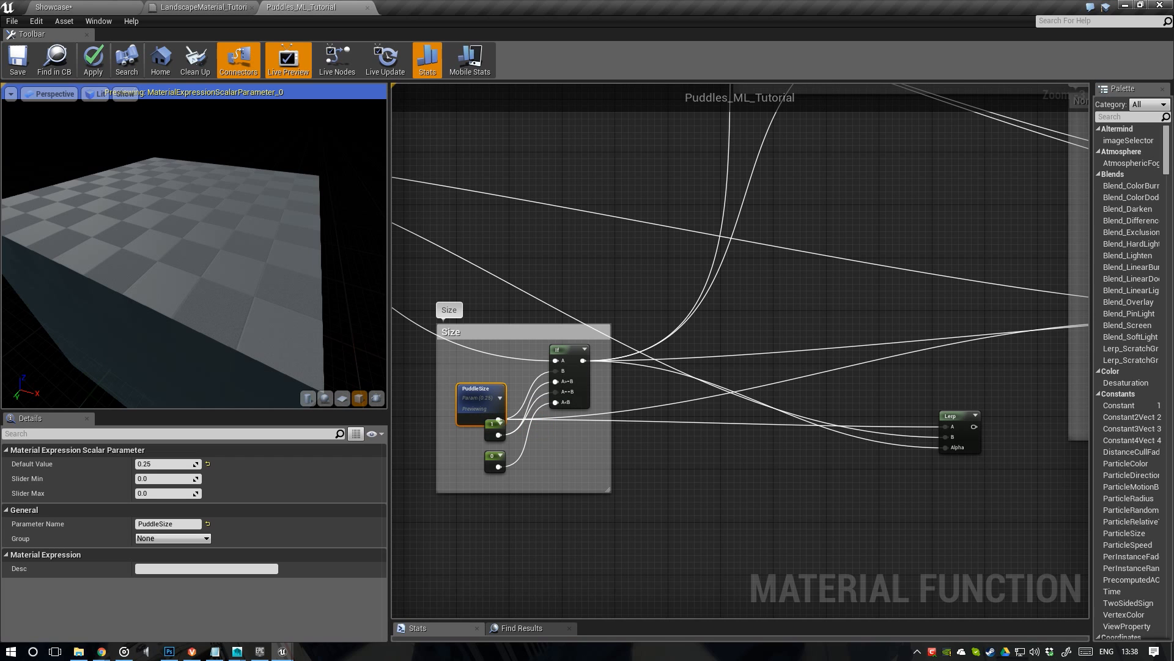
pyautogui.moveTo(160, 260)
pyautogui.mouseDown()
pyautogui.moveTo(122, 251)
pyautogui.moveTo(161, 251)
pyautogui.moveTo(167, 263)
pyautogui.mouseUp()
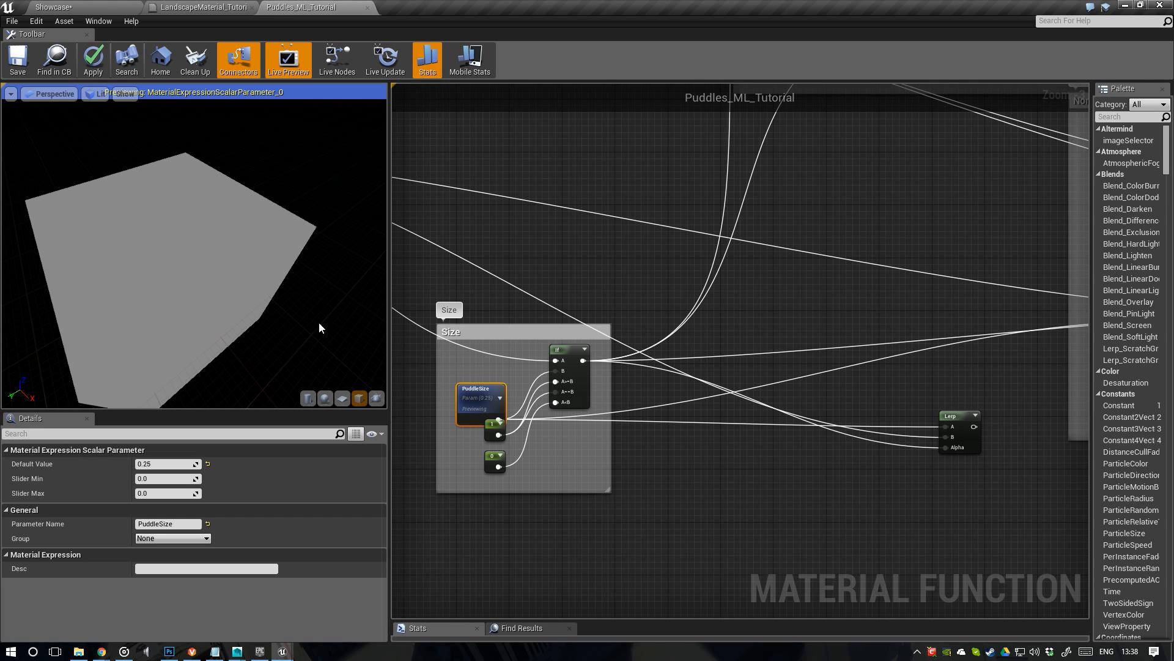
# Preview the If node in the Size group and review how it, Input Height and PuddleSize feed the Lerp
pyautogui.click(568, 356)
pyautogui.rightClick(568, 357)
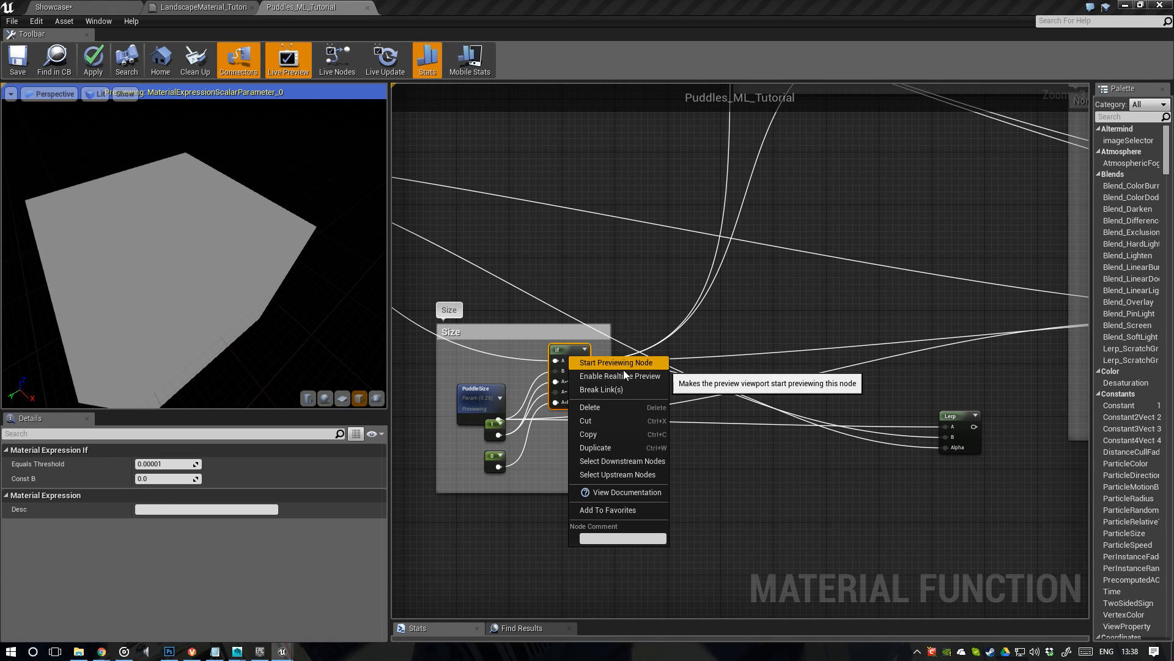
pyautogui.click(617, 362)
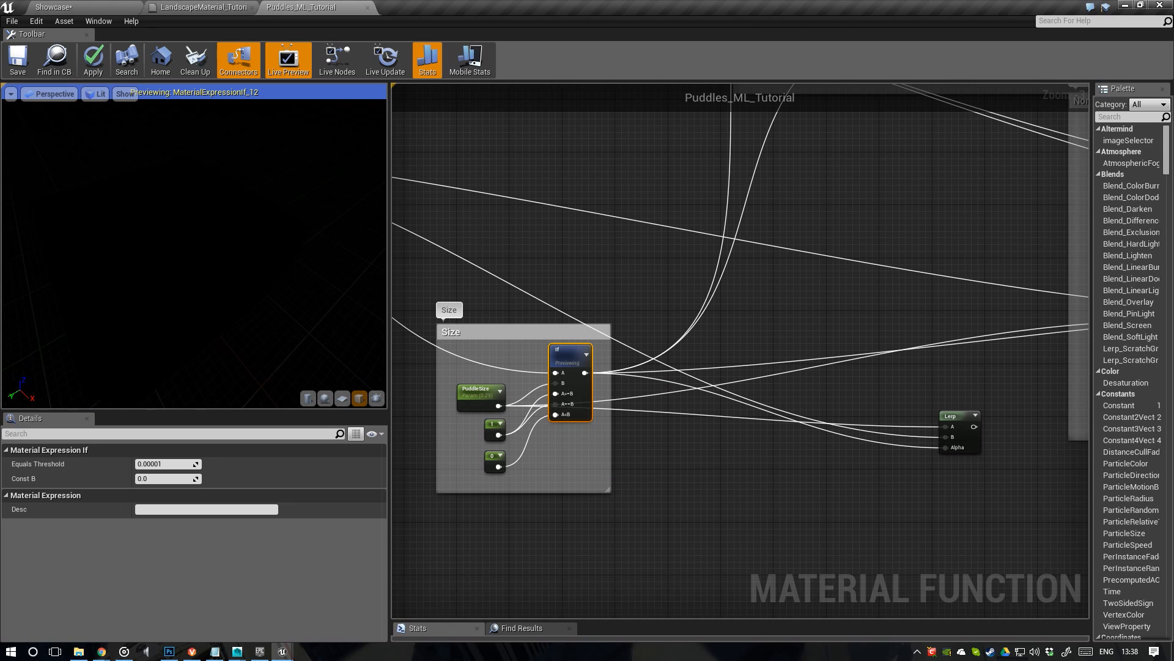
pyautogui.moveTo(480, 307); pyautogui.dragTo(760, 322, button='right')
pyautogui.scroll(-2, 759, 322)
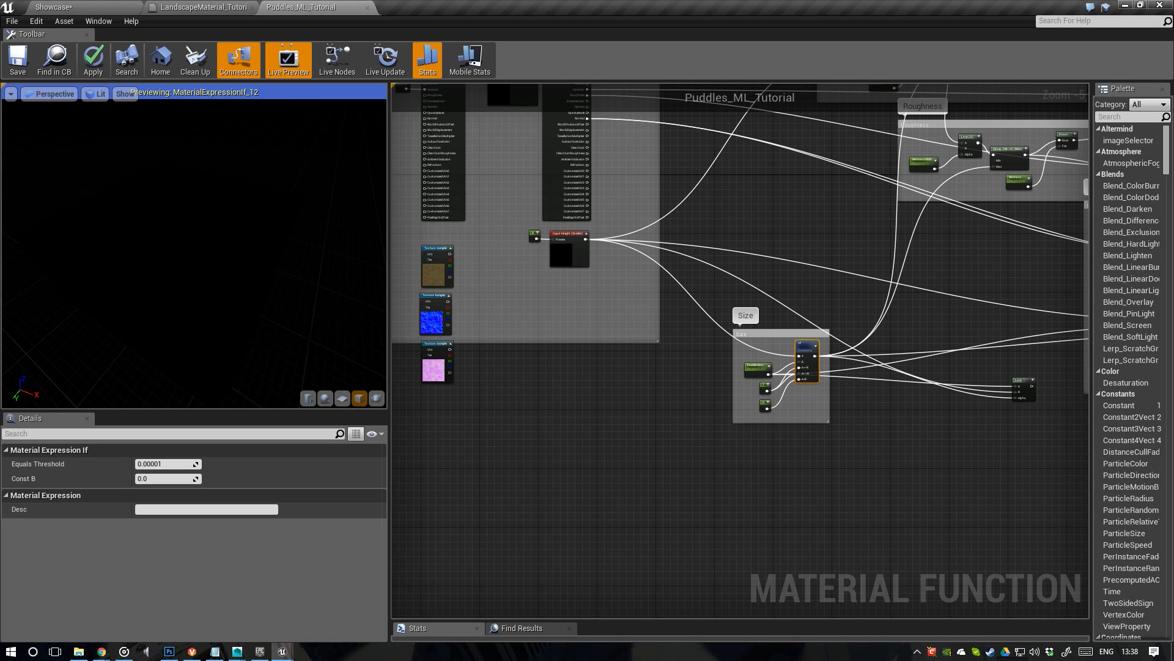
pyautogui.moveTo(866, 356); pyautogui.dragTo(740, 359, button='right')
pyautogui.scroll(2, 738, 358)
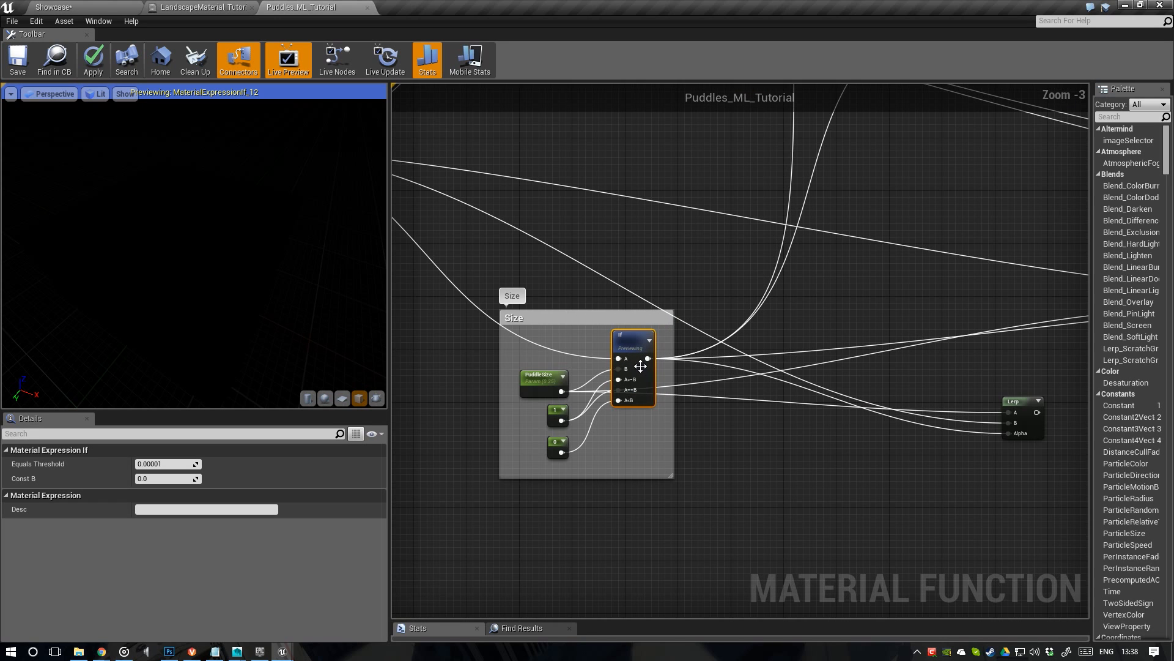
pyautogui.click(527, 385)
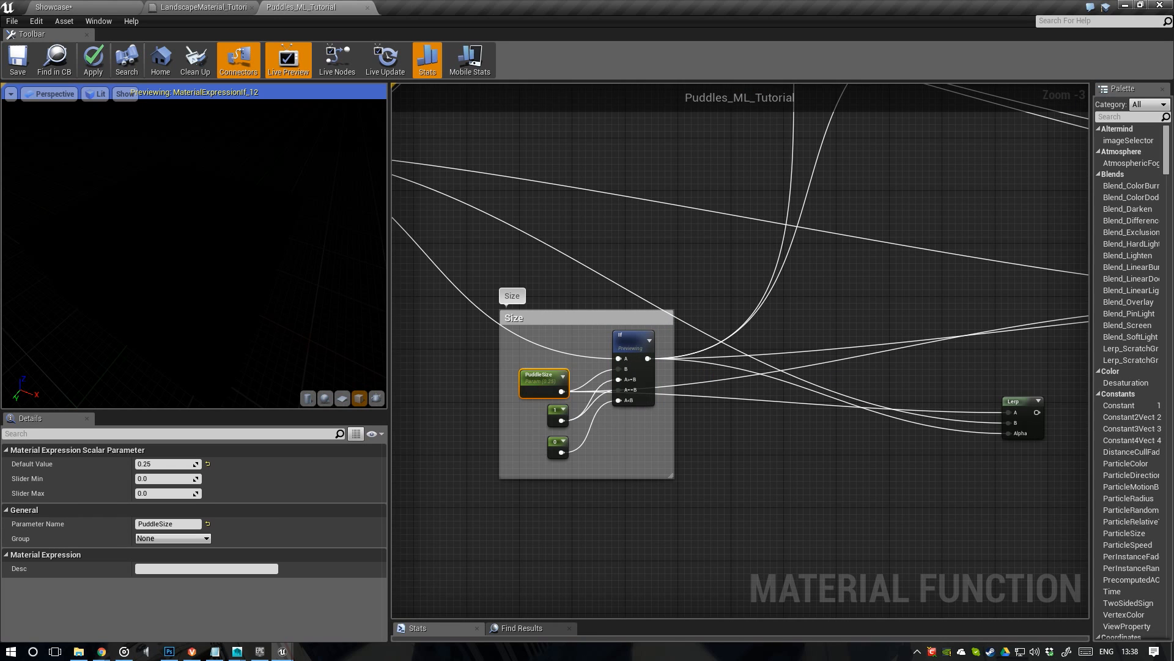
pyautogui.moveTo(721, 389); pyautogui.dragTo(591, 402, button='right')
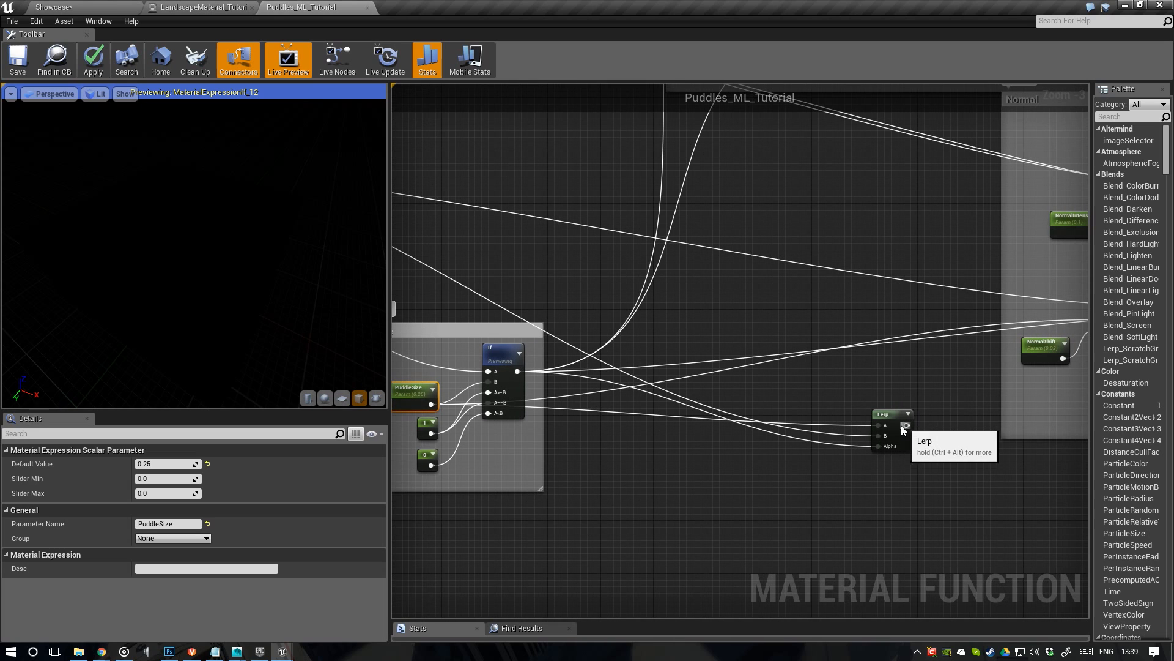
# Shift the Lerp node slightly upward and start previewing it in the viewport
pyautogui.moveTo(898, 424); pyautogui.dragTo(879, 394)
pyautogui.click(855, 380)
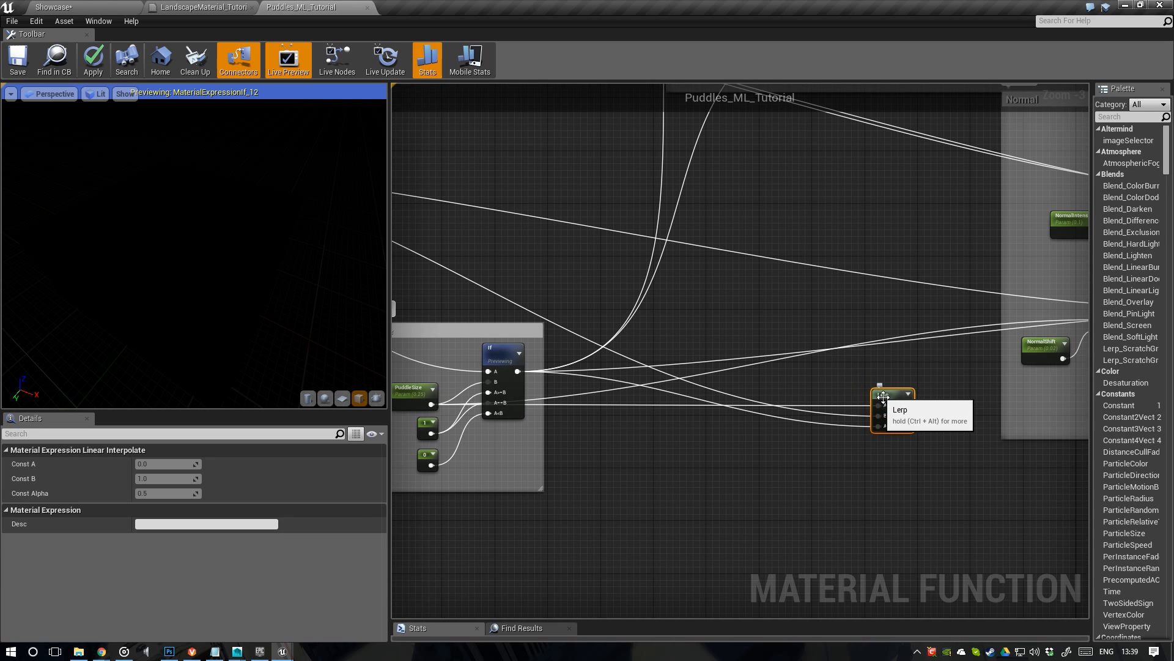
pyautogui.scroll(-1, 903, 411)
pyautogui.moveTo(902, 410); pyautogui.dragTo(592, 423, button='right')
pyautogui.scroll(1, 592, 423)
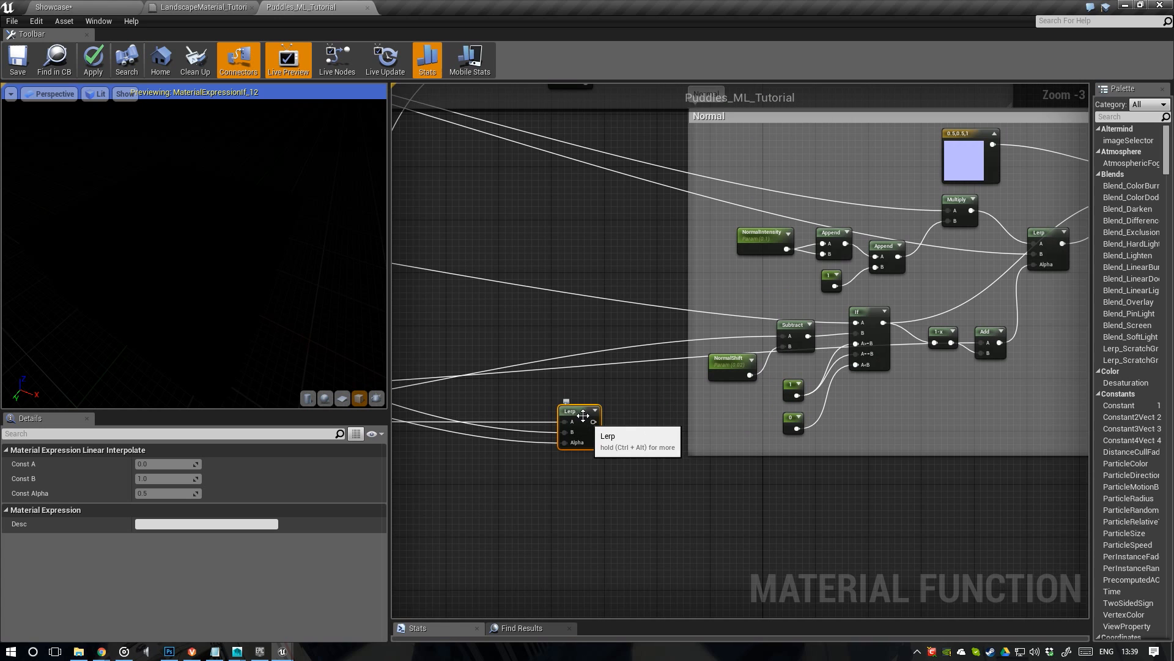
pyautogui.rightClick(592, 422)
pyautogui.click(613, 417)
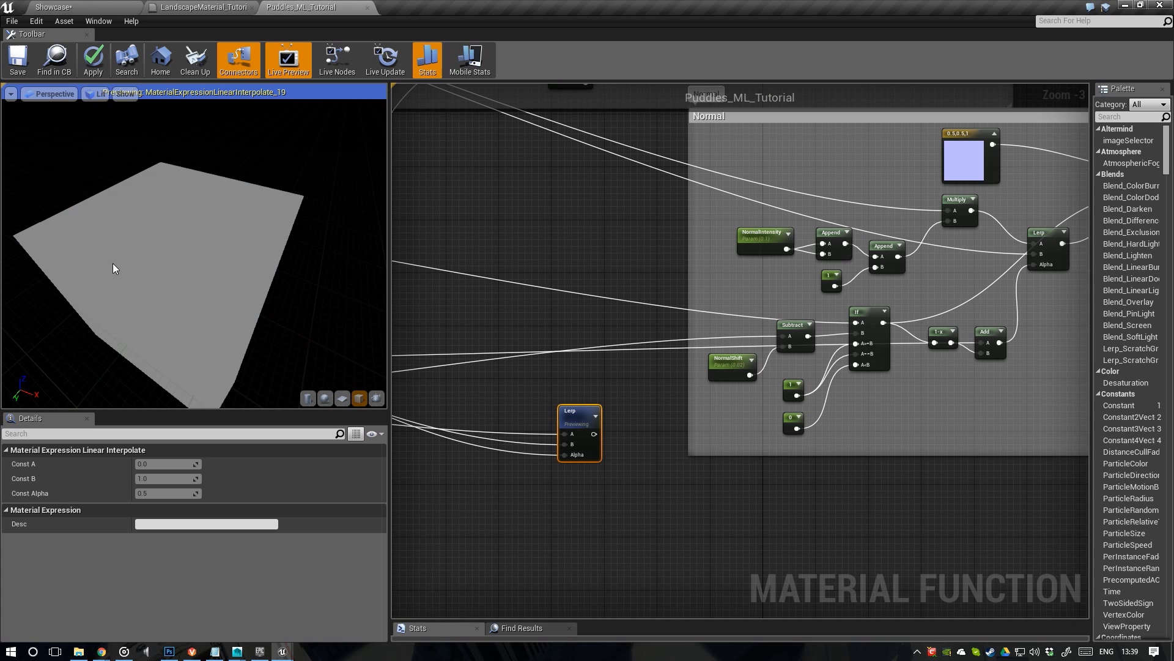
# Connect the previewed Lerp's output to the Output Height node
pyautogui.scroll(-2, 630, 353)
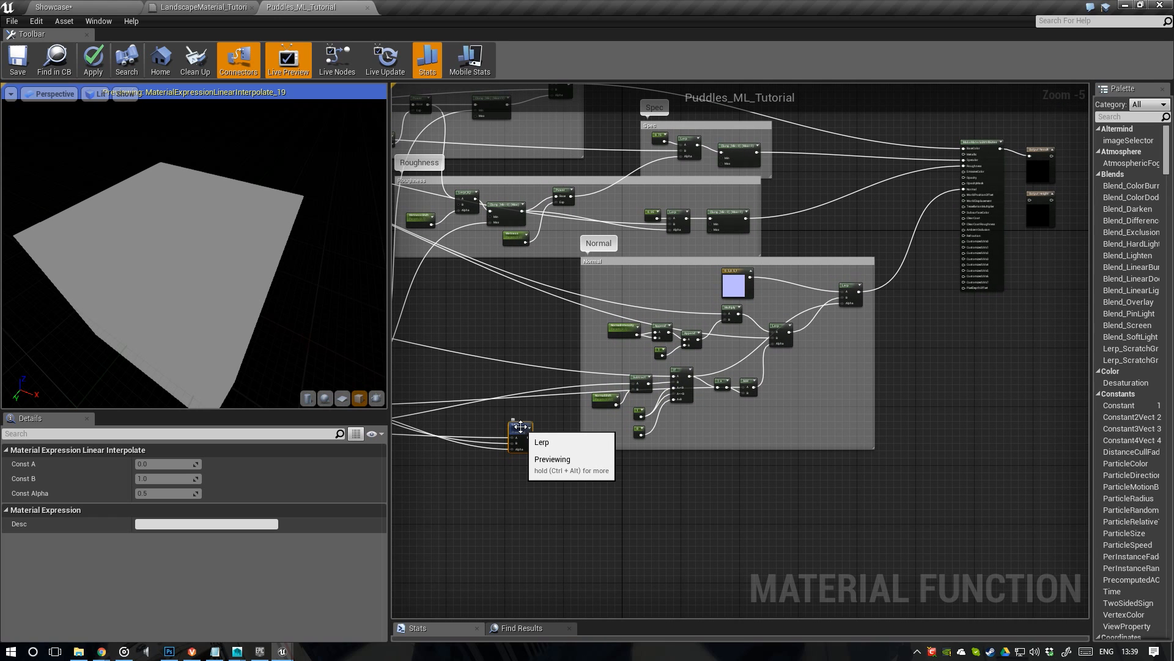
pyautogui.moveTo(529, 437); pyautogui.dragTo(1036, 200)
pyautogui.moveTo(1033, 247); pyautogui.dragTo(746, 336, button='right')
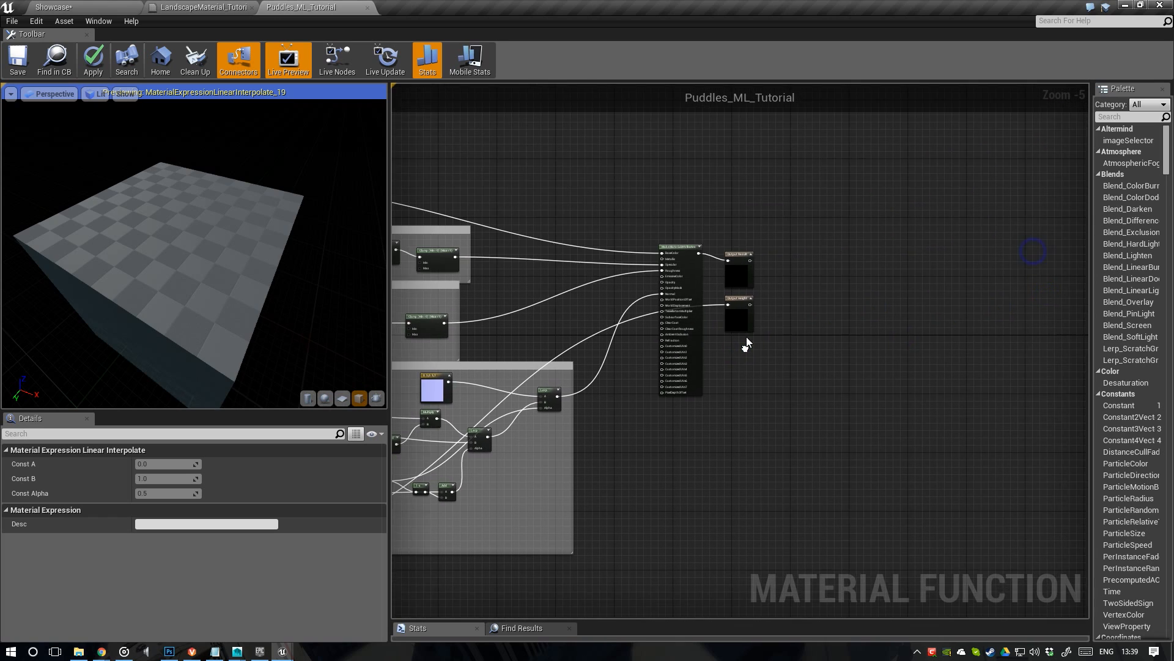
pyautogui.scroll(4, 746, 338)
# Move the Output Height node well below the MakeMaterialAttributes node, towards the level of the height Lerp
pyautogui.click(739, 322)
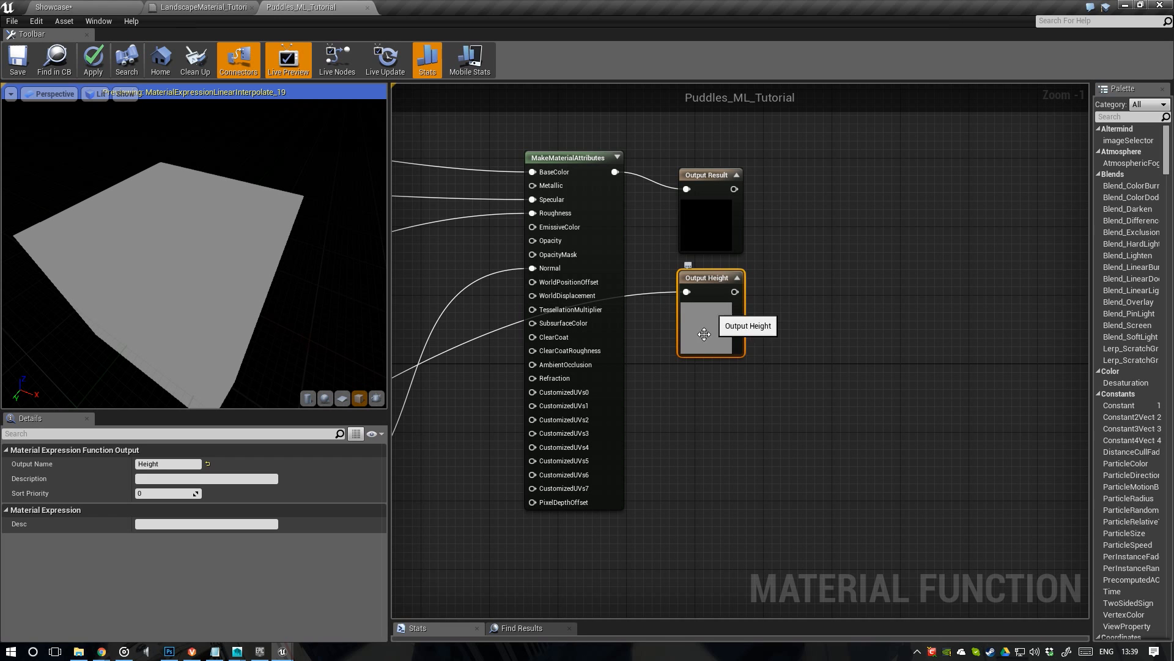
pyautogui.moveTo(722, 332); pyautogui.dragTo(741, 525)
pyautogui.scroll(-4, 744, 520)
pyautogui.moveTo(743, 520); pyautogui.dragTo(803, 309, button='right')
pyautogui.moveTo(803, 309); pyautogui.dragTo(815, 472)
pyautogui.moveTo(813, 472); pyautogui.dragTo(675, 404, button='right')
# Enclose the height Lerp in a comment box titled "Height"
pyautogui.moveTo(526, 393); pyautogui.dragTo(728, 456)
pyautogui.press('c')
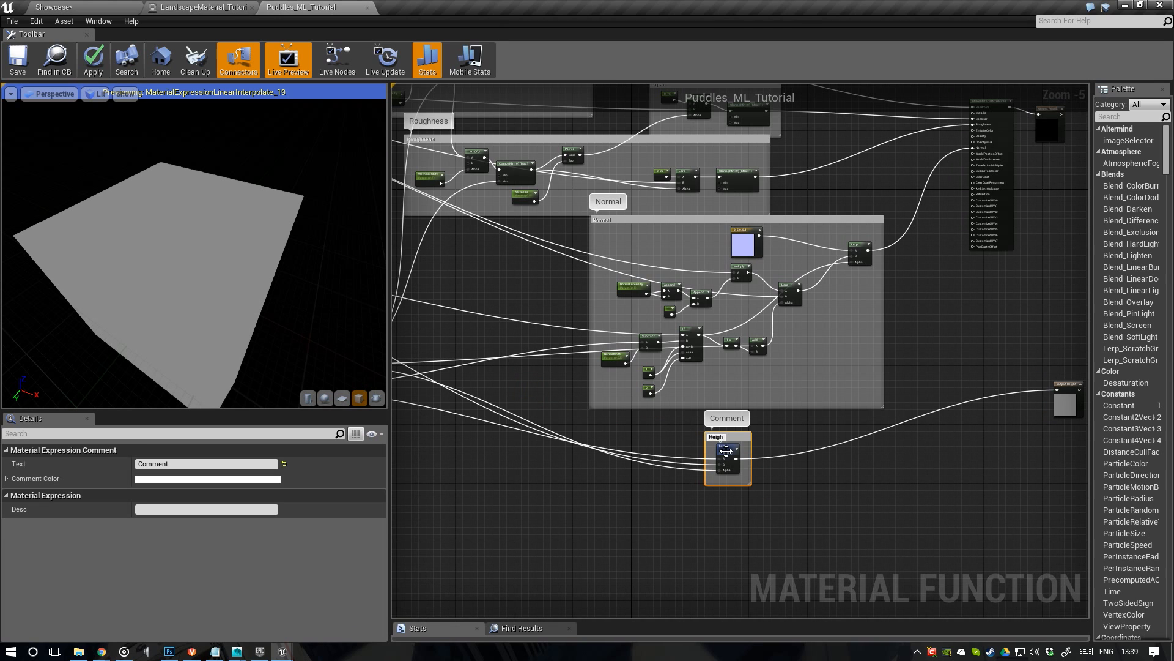
pyautogui.click(975, 372)
# Lower the Output Height node until it is roughly level with the Height comment box
pyautogui.moveTo(975, 372); pyautogui.dragTo(727, 421, button='right')
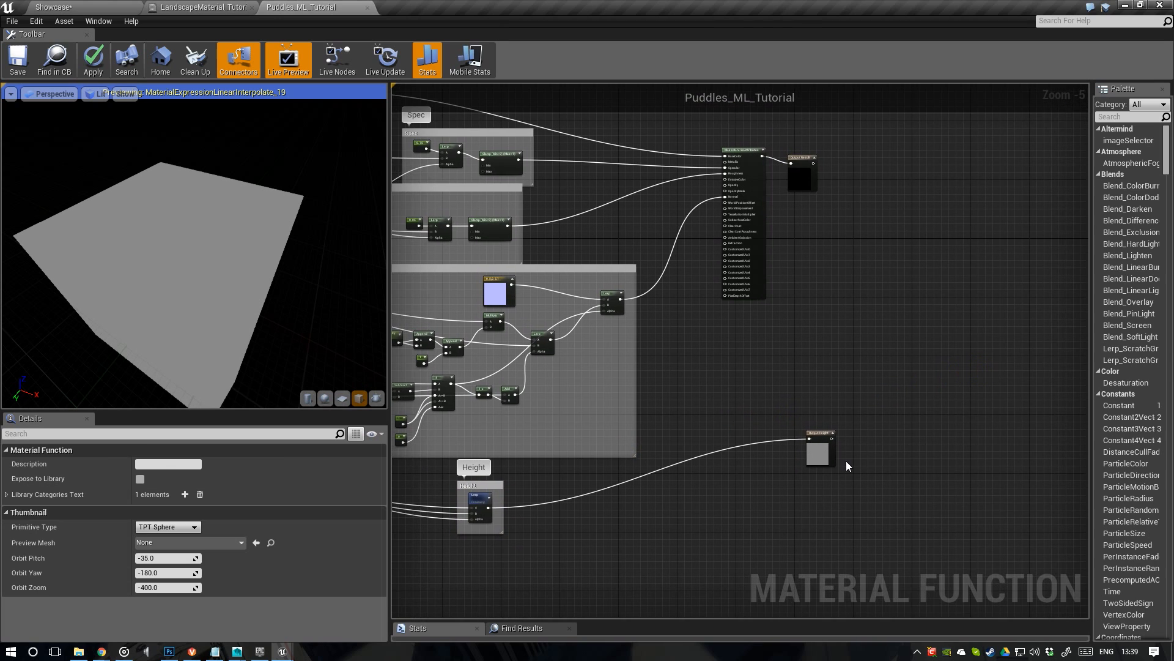
pyautogui.moveTo(827, 460); pyautogui.dragTo(827, 515)
pyautogui.scroll(-1, 868, 520)
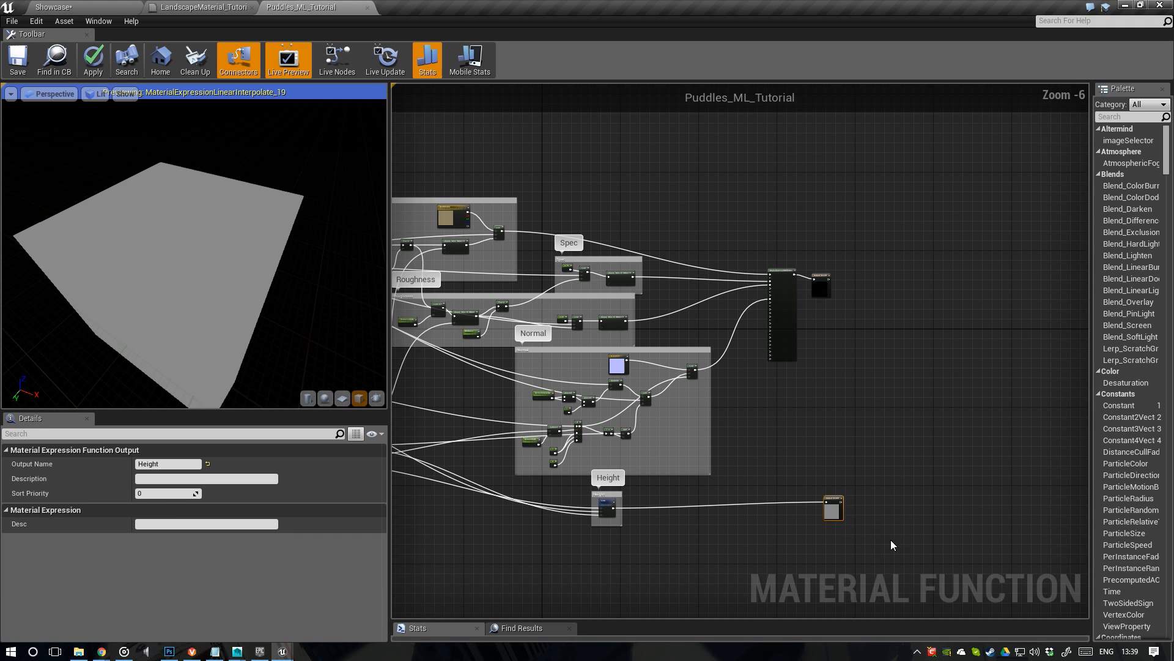
# Enclose the Output Result and Output Height nodes in one comment box titled "Output" and save the material function
pyautogui.moveTo(891, 539); pyautogui.dragTo(849, 294)
pyautogui.press('c')
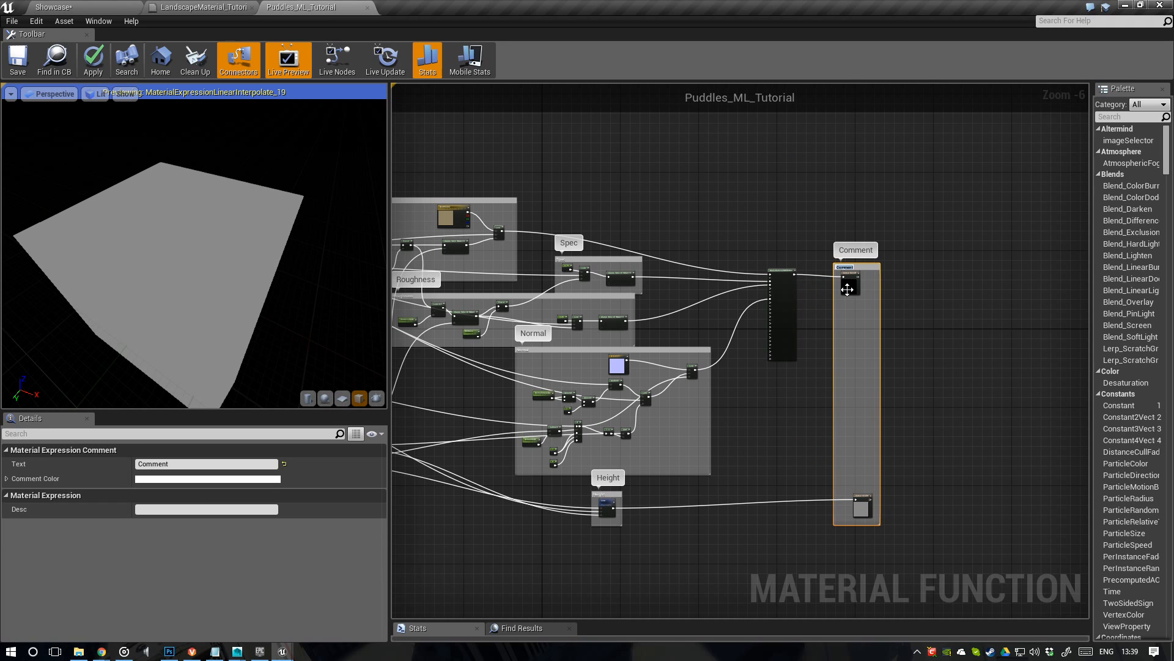
pyautogui.click(913, 318)
pyautogui.click(848, 285)
pyautogui.click(836, 332)
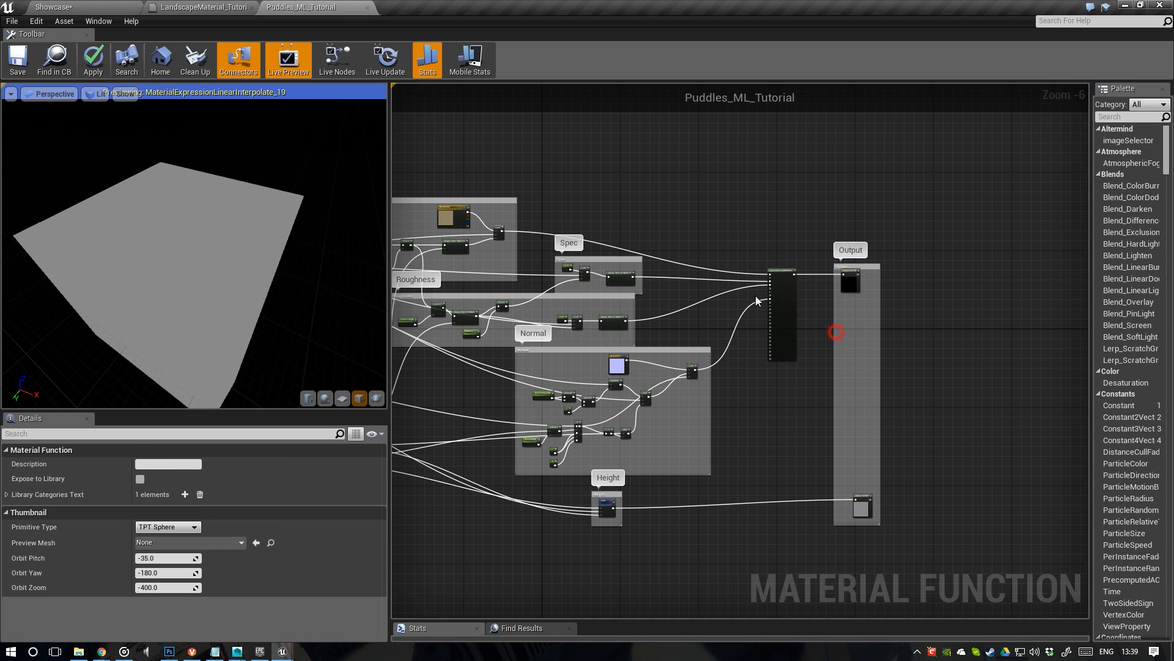
pyautogui.click(18, 58)
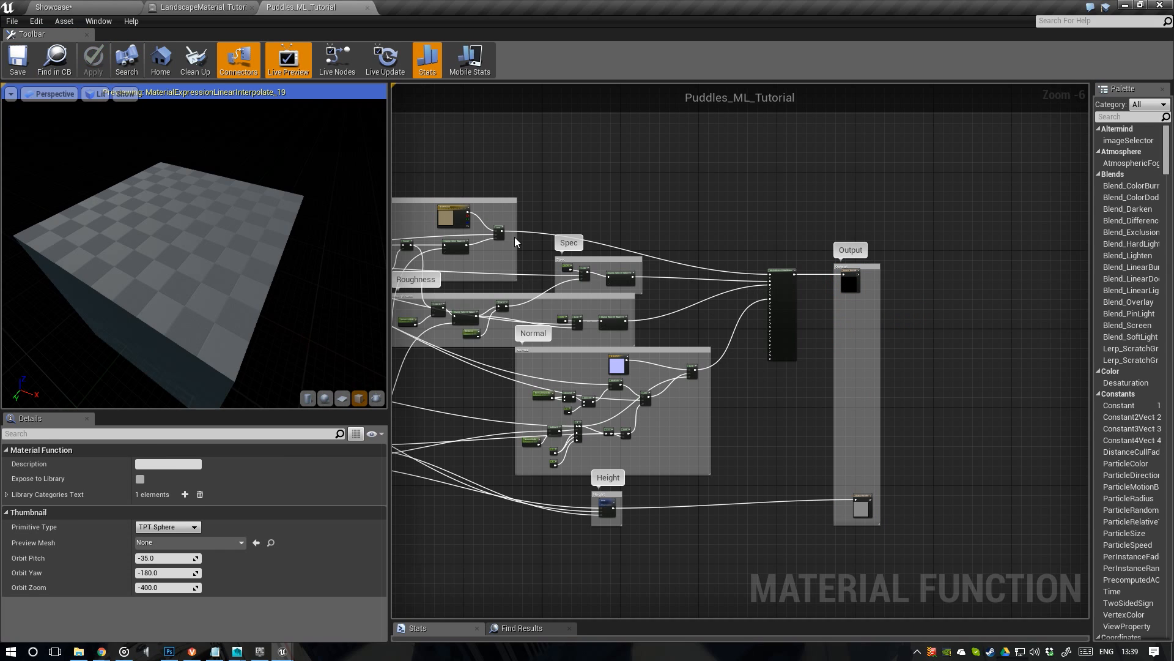
# Review the Output Height node, the grouped graph sections and the PuddleSize parameter in the Size group
pyautogui.scroll(1, 757, 308)
pyautogui.click(862, 446)
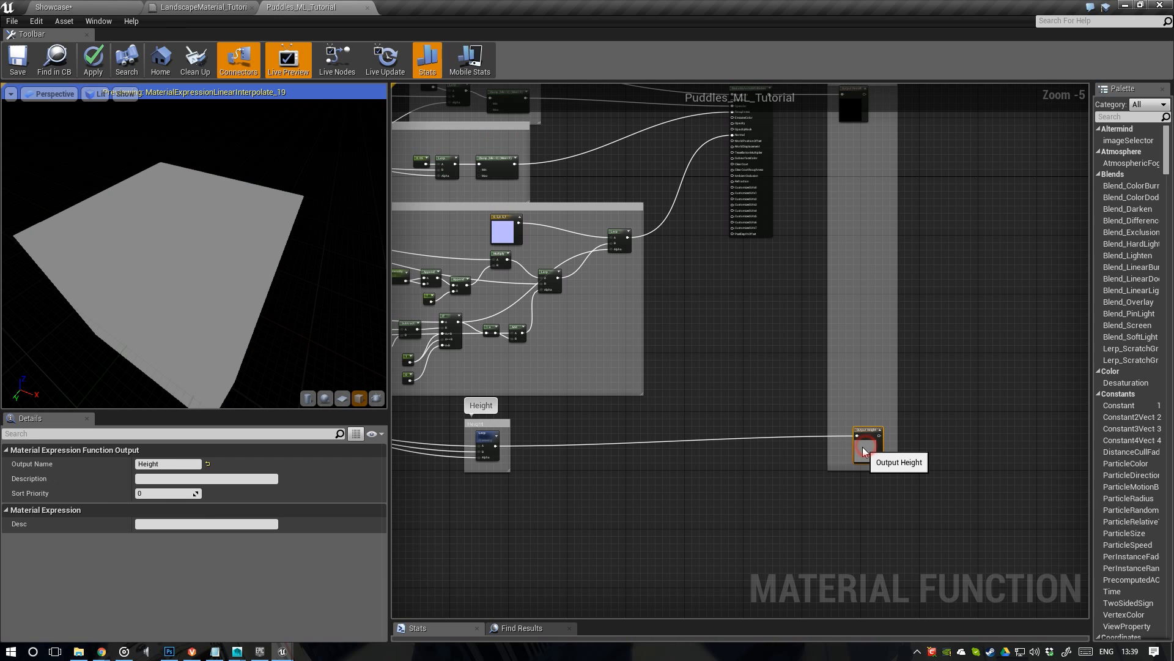
pyautogui.scroll(-2, 699, 340)
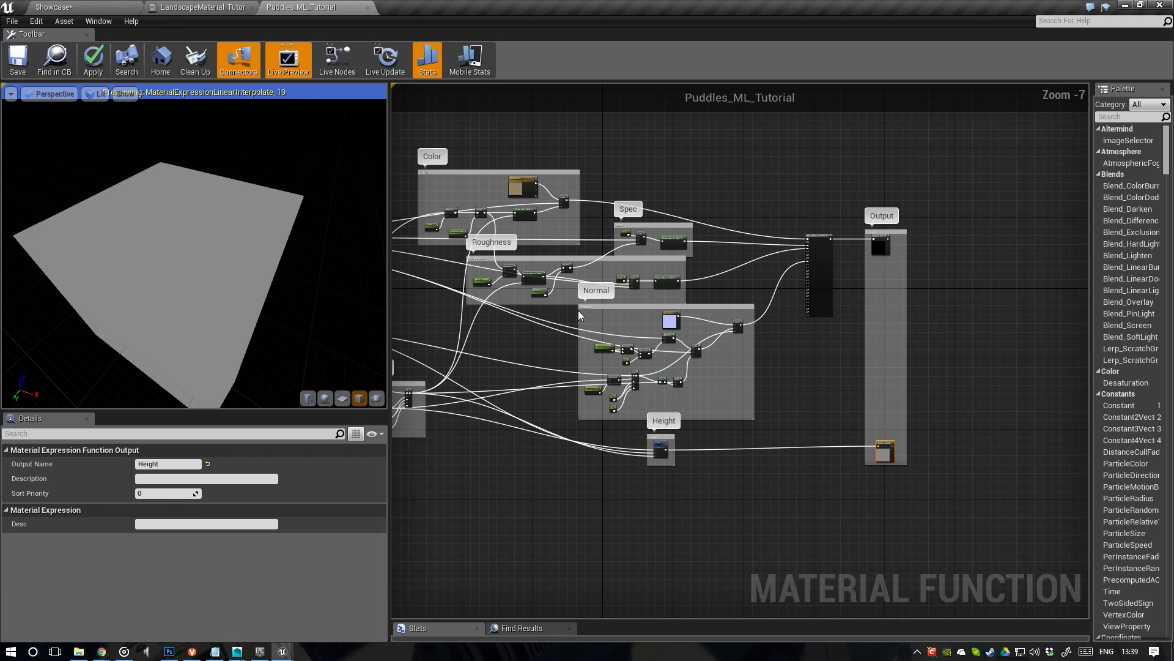
pyautogui.moveTo(578, 310); pyautogui.dragTo(725, 319, button='right')
pyautogui.scroll(2, 531, 229)
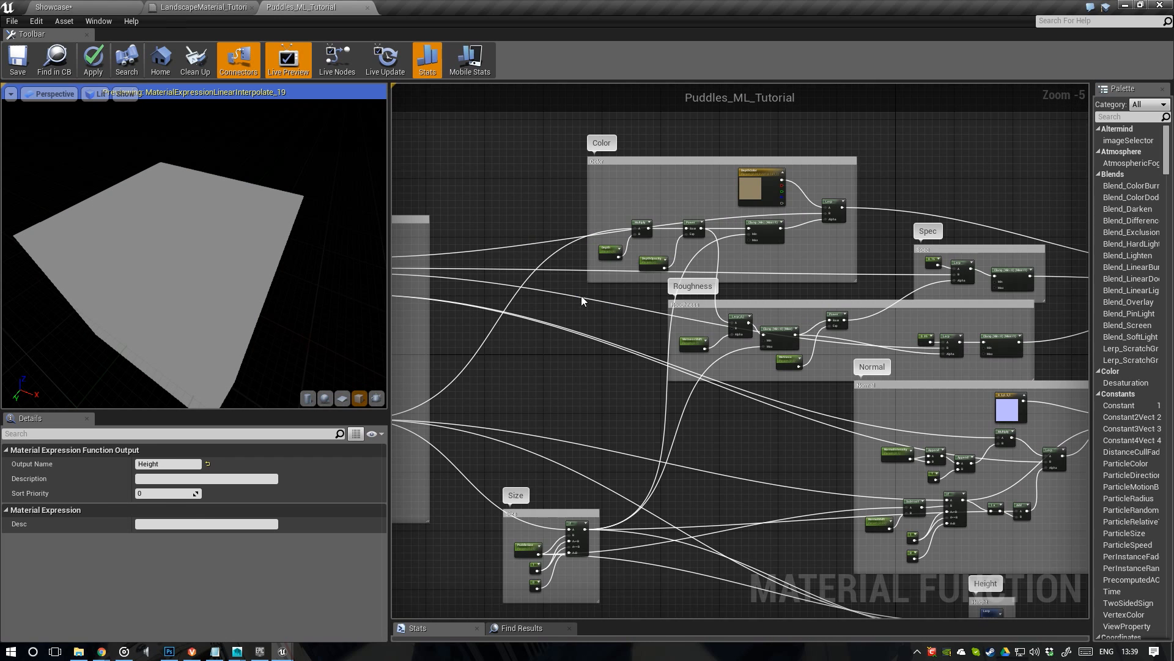
pyautogui.moveTo(581, 295); pyautogui.dragTo(697, 275, button='right')
pyautogui.scroll(3, 620, 390)
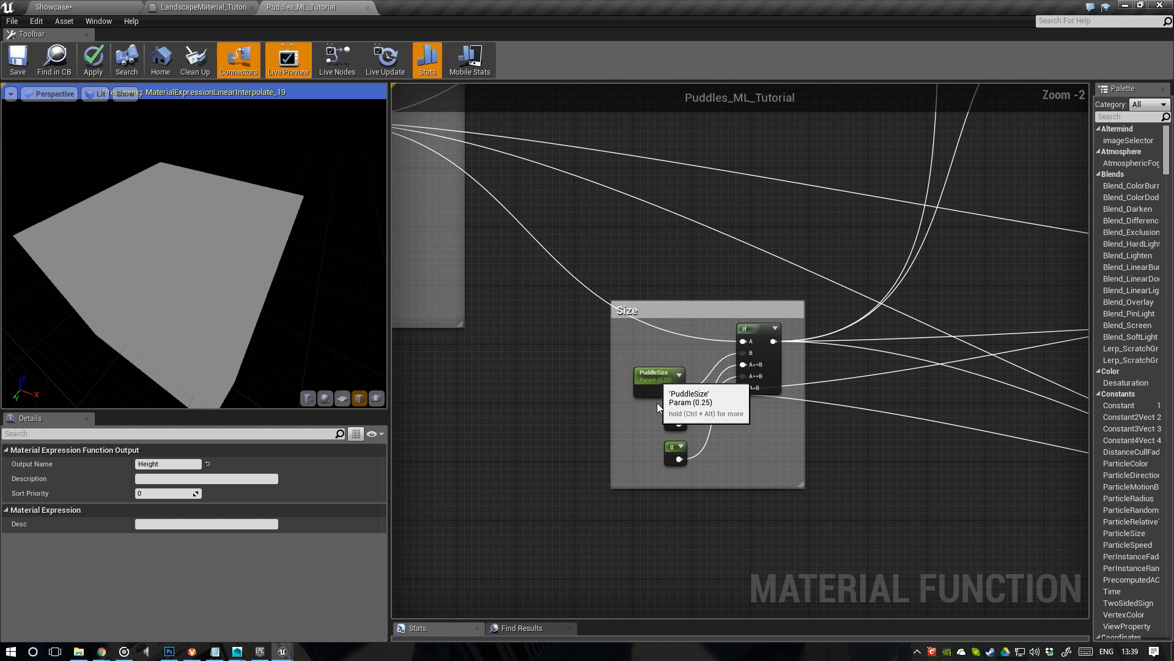
pyautogui.scroll(2, 667, 382)
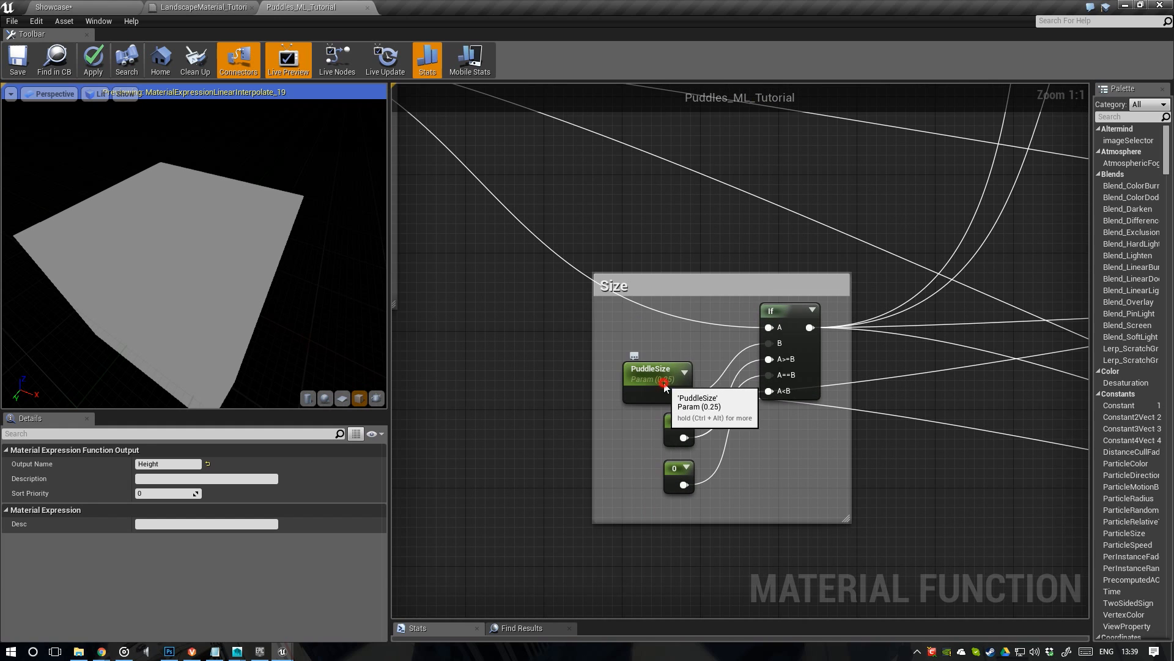
pyautogui.click(664, 387)
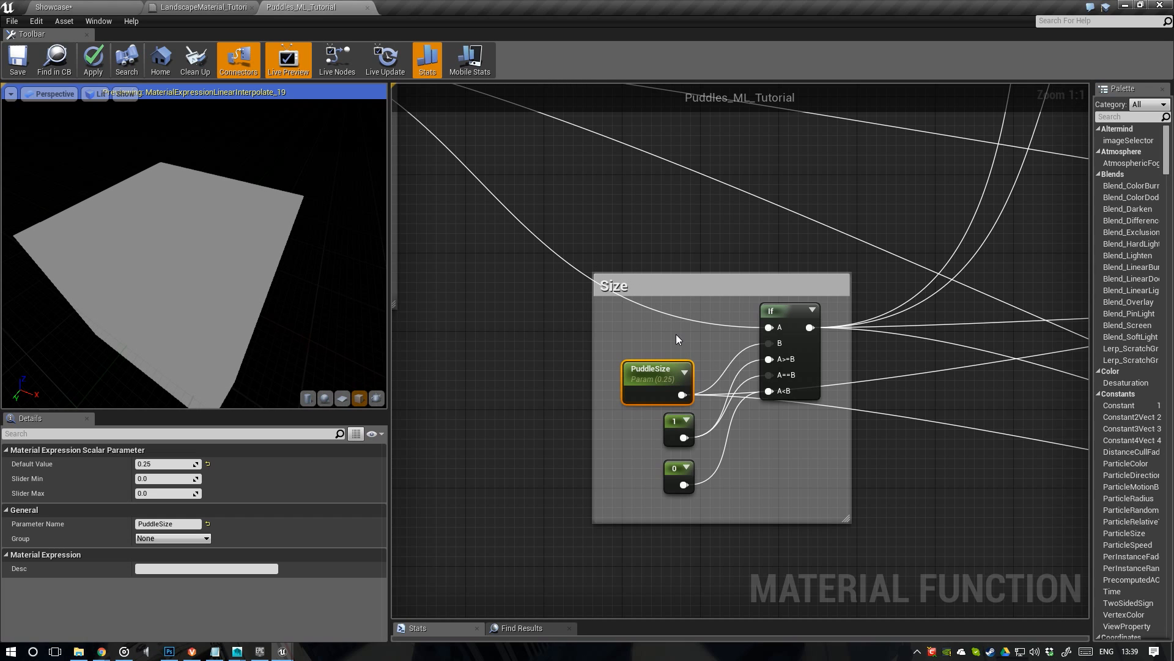
# Add a function input node just outside the Size comment box, beside the PuddleSize parameter
pyautogui.moveTo(677, 332); pyautogui.dragTo(673, 380, button='right')
pyautogui.click(532, 392)
pyautogui.rightClick(493, 375)
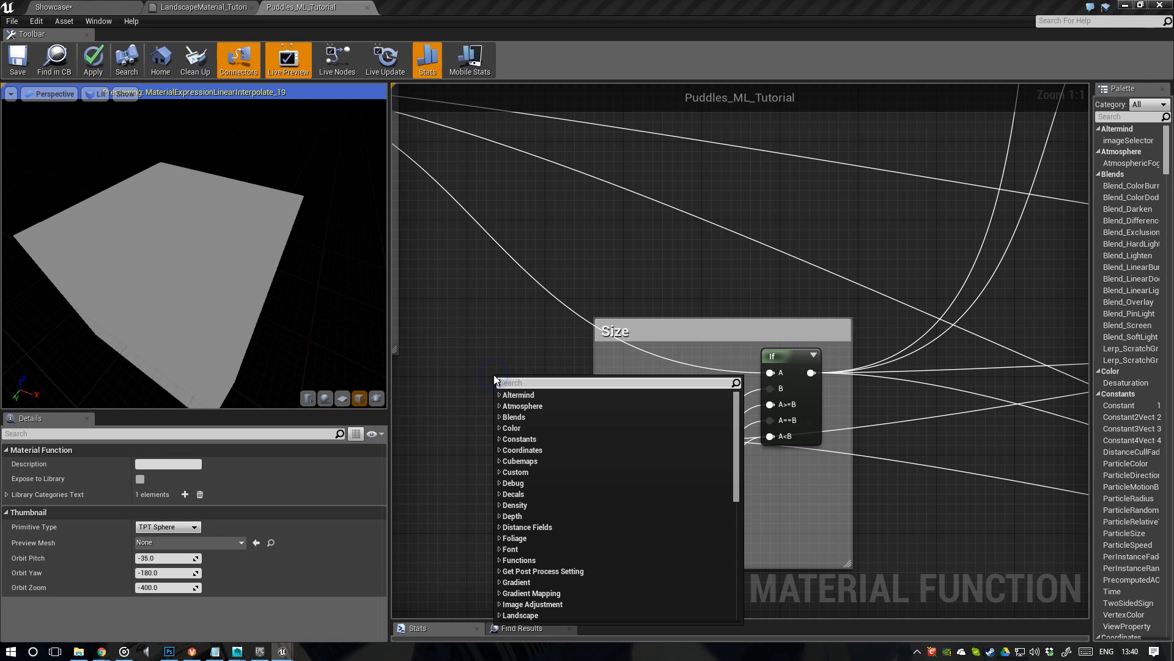
pyautogui.write('input')
pyautogui.press('Return')
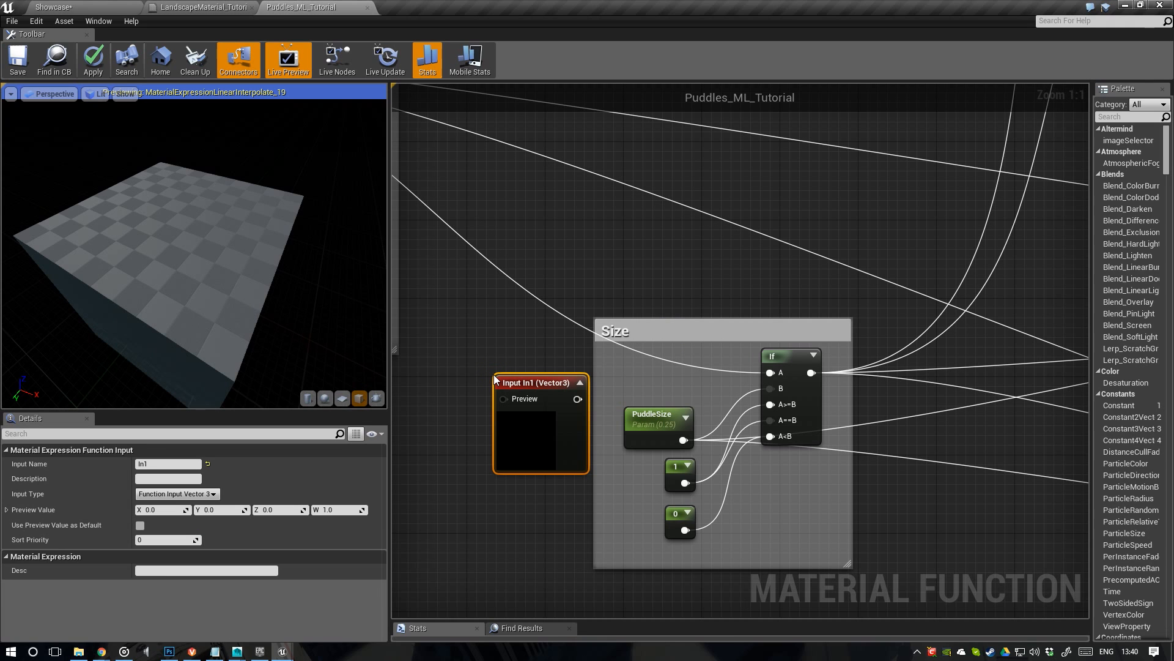
# Name the new function input PuddleSize and set its preview X value to 0.25
pyautogui.click(177, 463)
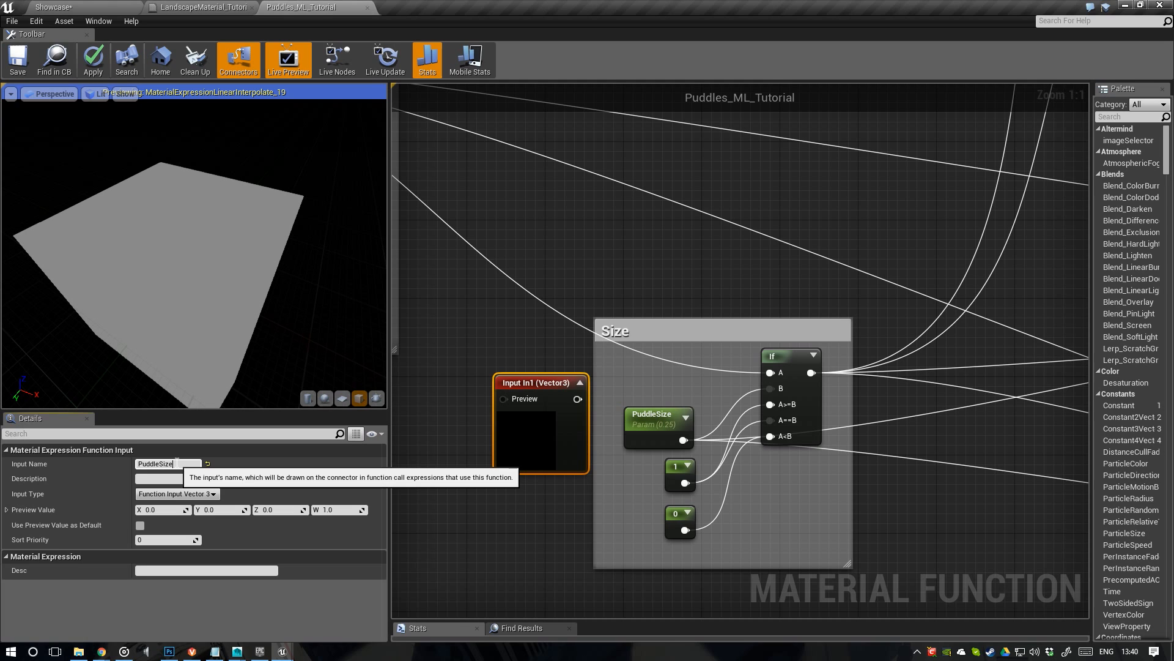
pyautogui.press('Return')
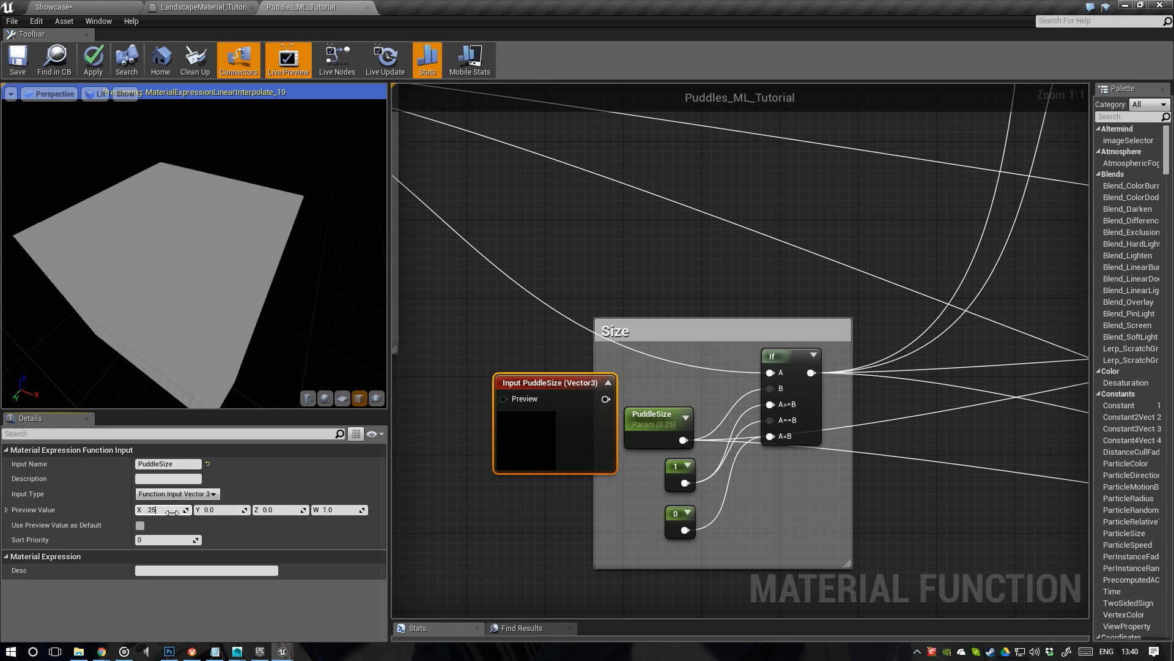
pyautogui.press('Return')
# Transfer all PuddleSize parameter connections to the new PuddleSize input and set its input type to Scalar
pyautogui.moveTo(608, 406); pyautogui.dragTo(583, 408, button='right')
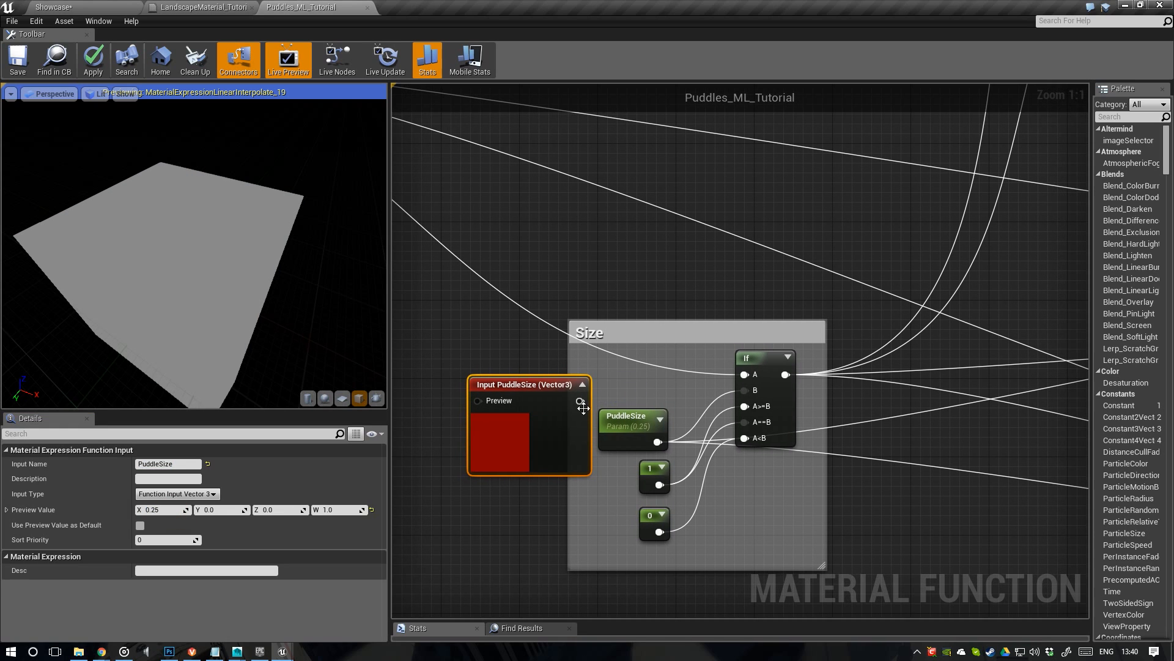
pyautogui.keyDown('ctrl'); pyautogui.moveTo(659, 445); pyautogui.dragTo(580, 401); pyautogui.keyUp('ctrl')
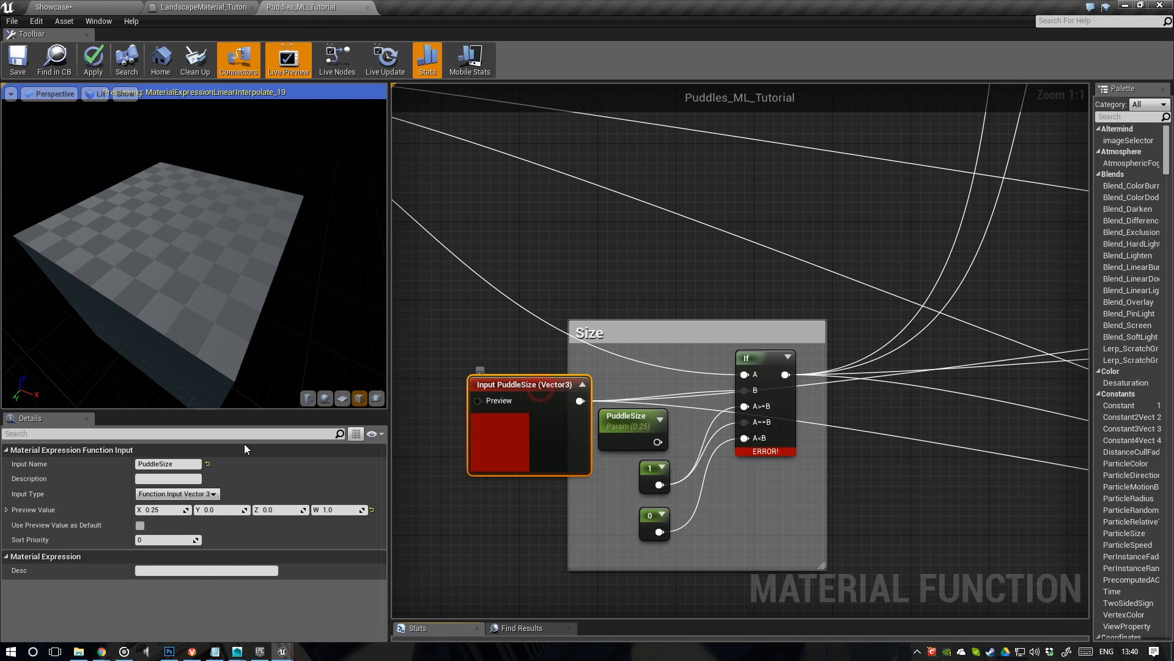
pyautogui.click(198, 495)
pyautogui.click(197, 503)
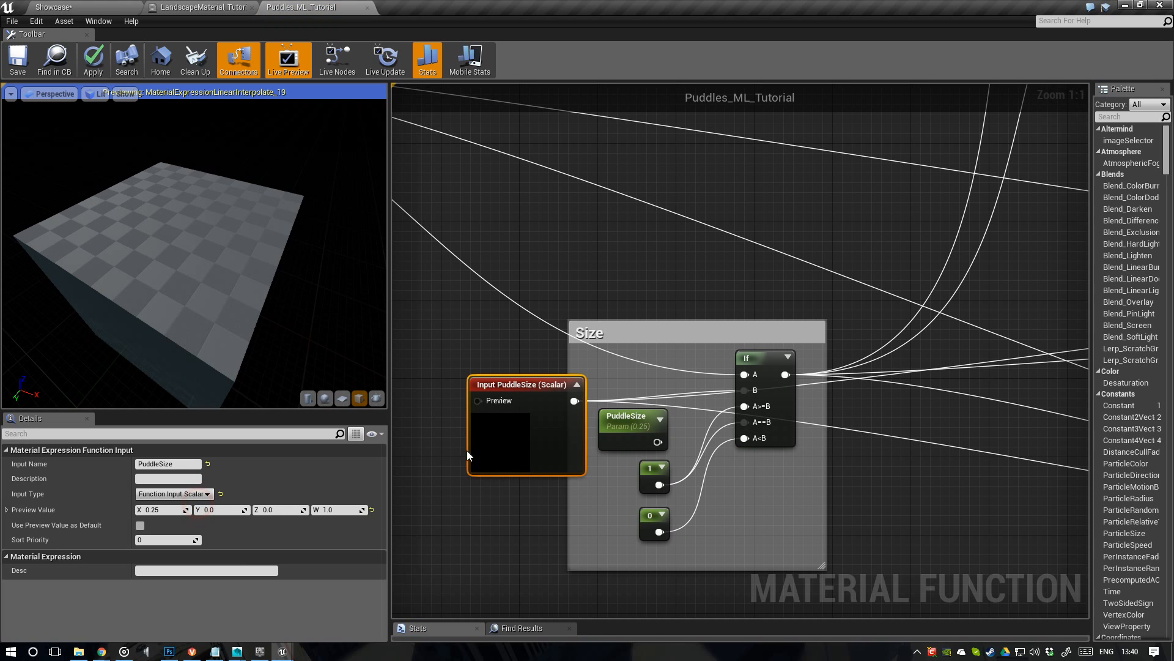
# Delete the old PuddleSize parameter and enlarge the Size comment box so it encloses the PuddleSize input
pyautogui.click(633, 425)
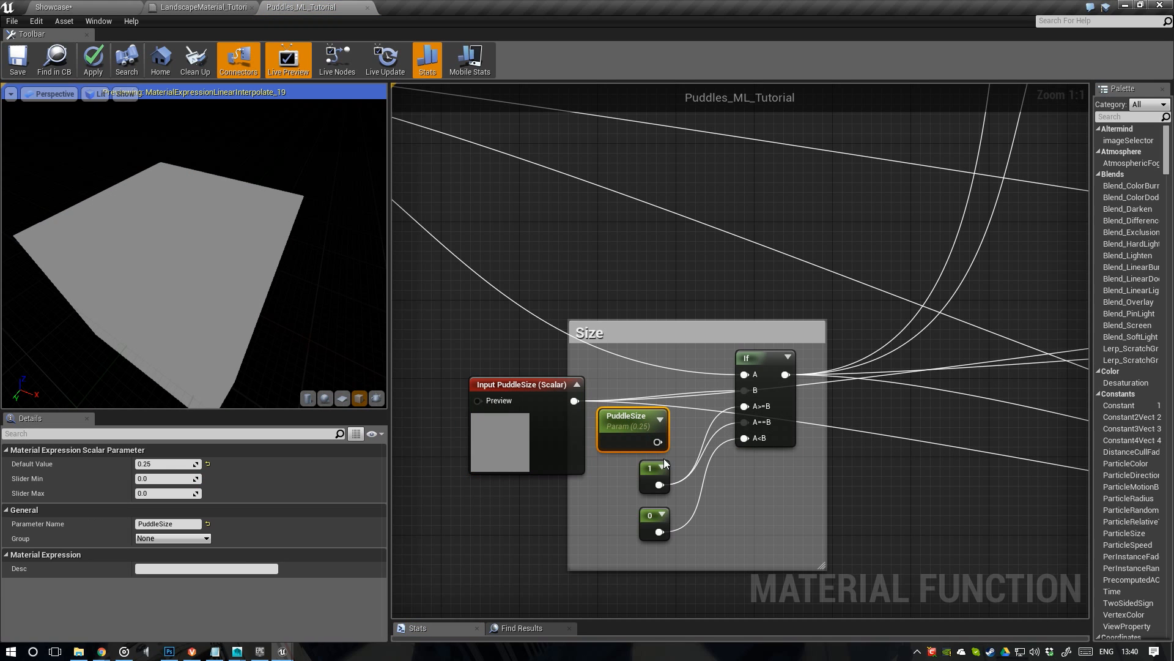
pyautogui.press('Delete')
pyautogui.moveTo(520, 398)
pyautogui.mouseDown()
pyautogui.moveTo(610, 372)
pyautogui.moveTo(540, 402)
pyautogui.moveTo(555, 354)
pyautogui.moveTo(456, 346)
pyautogui.mouseUp()
pyautogui.click(555, 374)
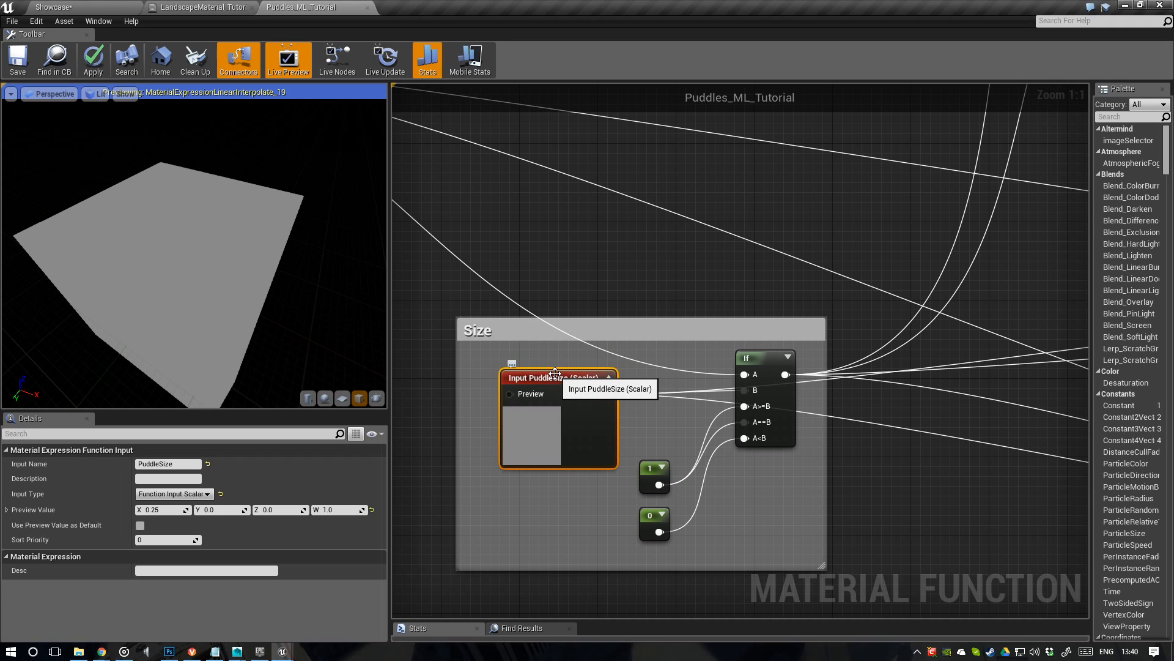
# Make the PuddleSize input use its preview value as default, keeping the node selected
pyautogui.scroll(-4, 554, 374)
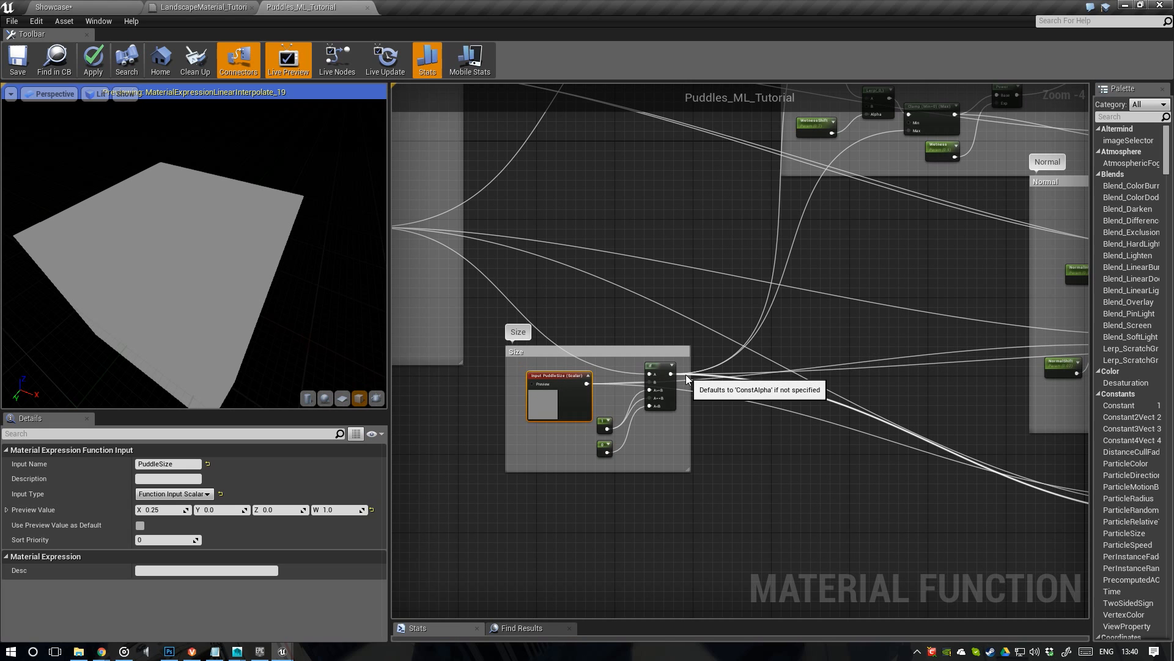
pyautogui.scroll(3, 500, 418)
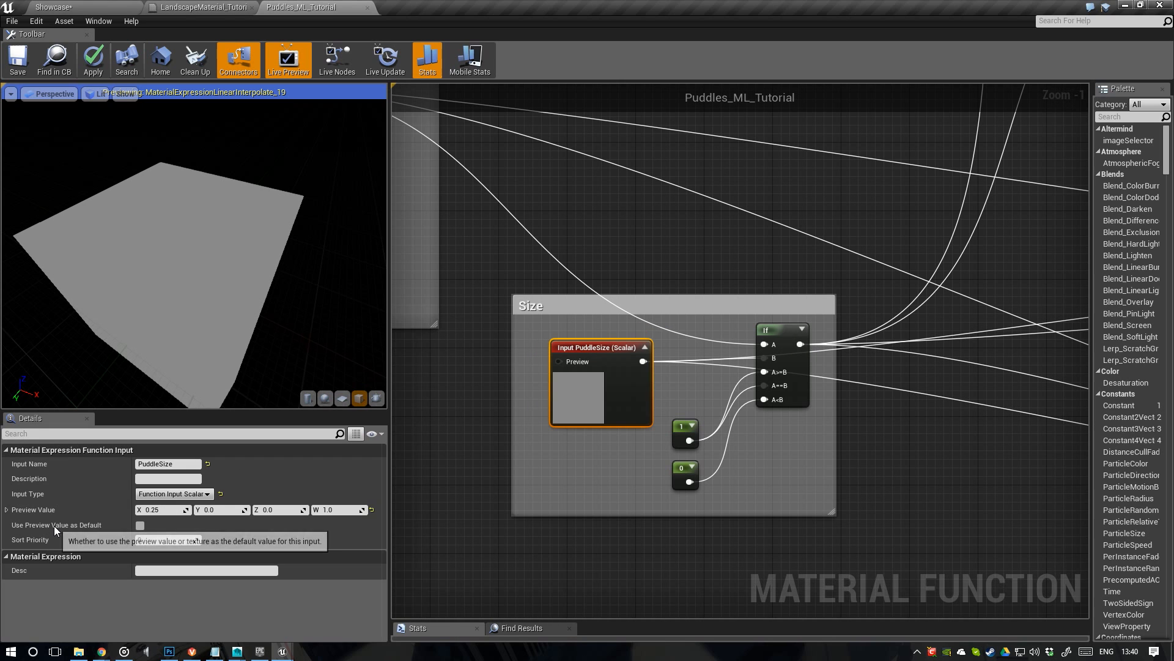
pyautogui.click(140, 525)
pyautogui.click(629, 358)
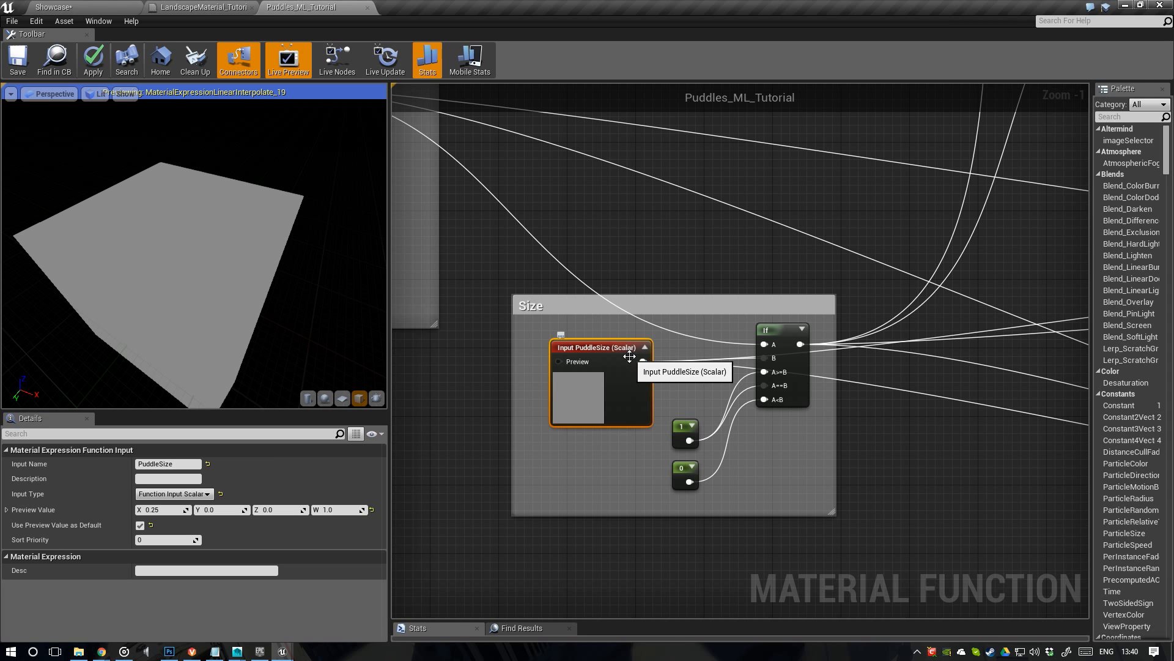
# Paste a copy of the PuddleSize input at the Color group and transfer the Depth parameter's connection to it
pyautogui.scroll(-5, 630, 357)
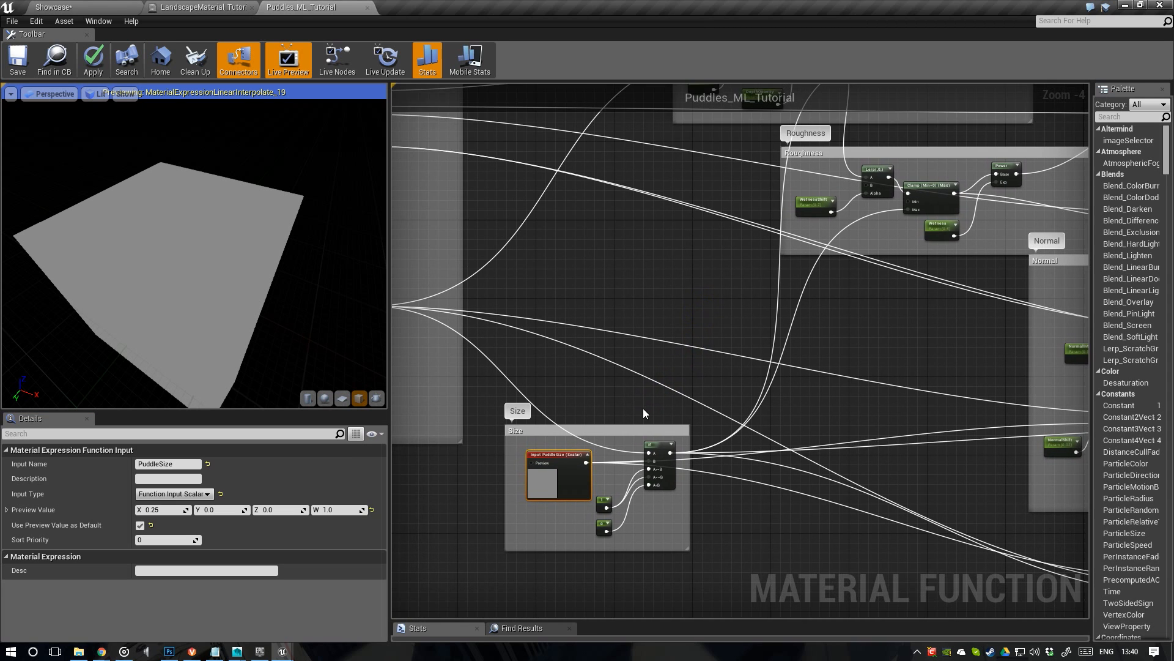
pyautogui.scroll(7, 679, 368)
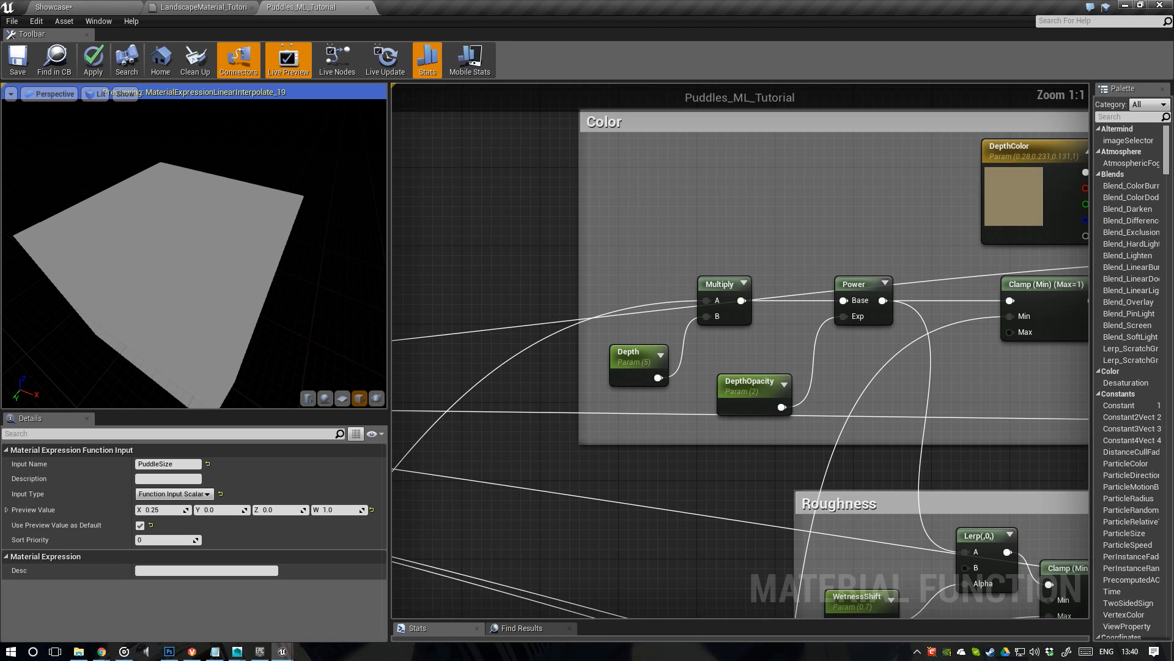
pyautogui.hotkey('ctrl', 'v')
pyautogui.moveTo(629, 360); pyautogui.dragTo(577, 223)
pyautogui.keyDown('ctrl'); pyautogui.moveTo(665, 433); pyautogui.dragTo(658, 239); pyautogui.keyUp('ctrl')
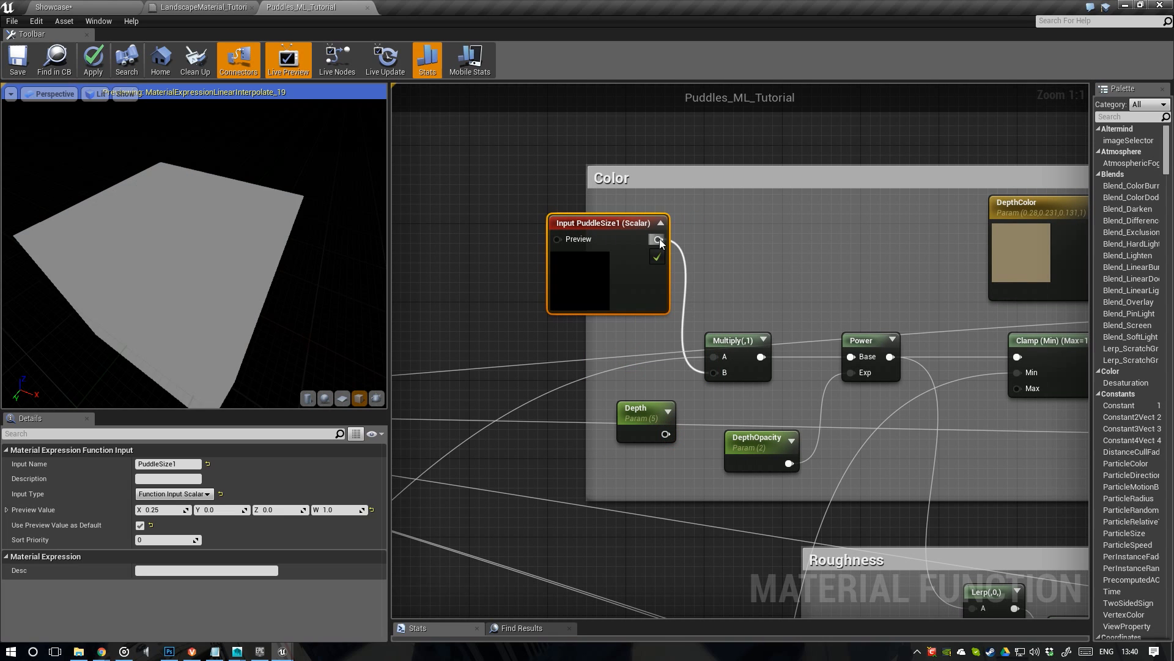
# Set the pasted input's preview X value to 5 and rename it Depth
pyautogui.click(160, 510)
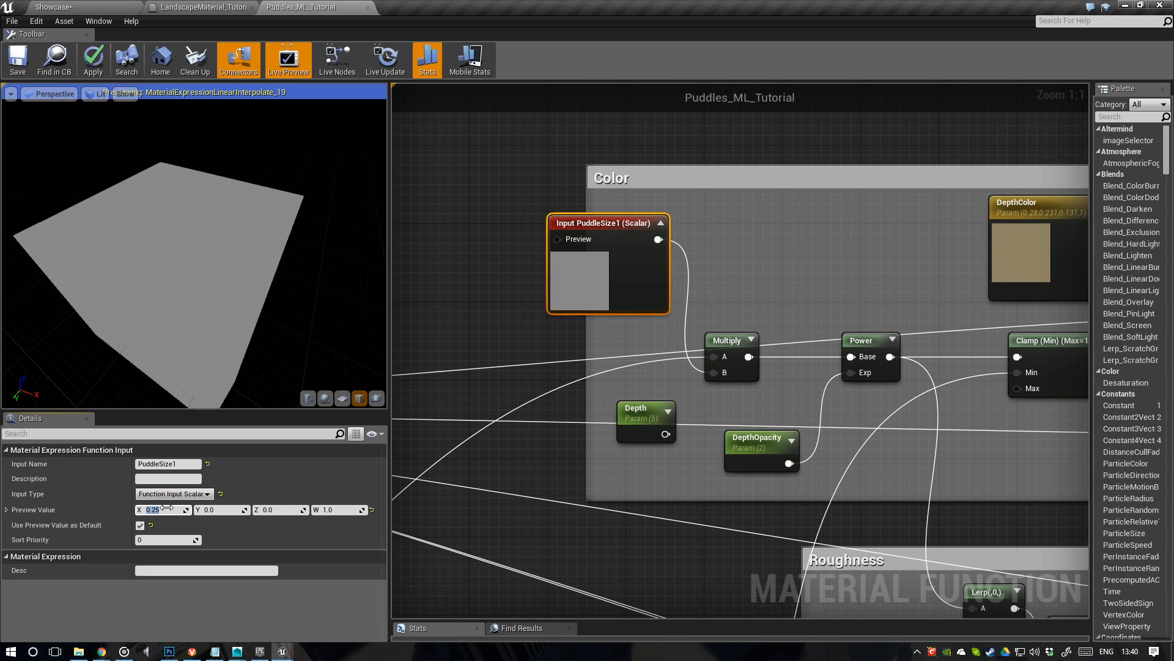
pyautogui.write('5')
pyautogui.click(178, 464)
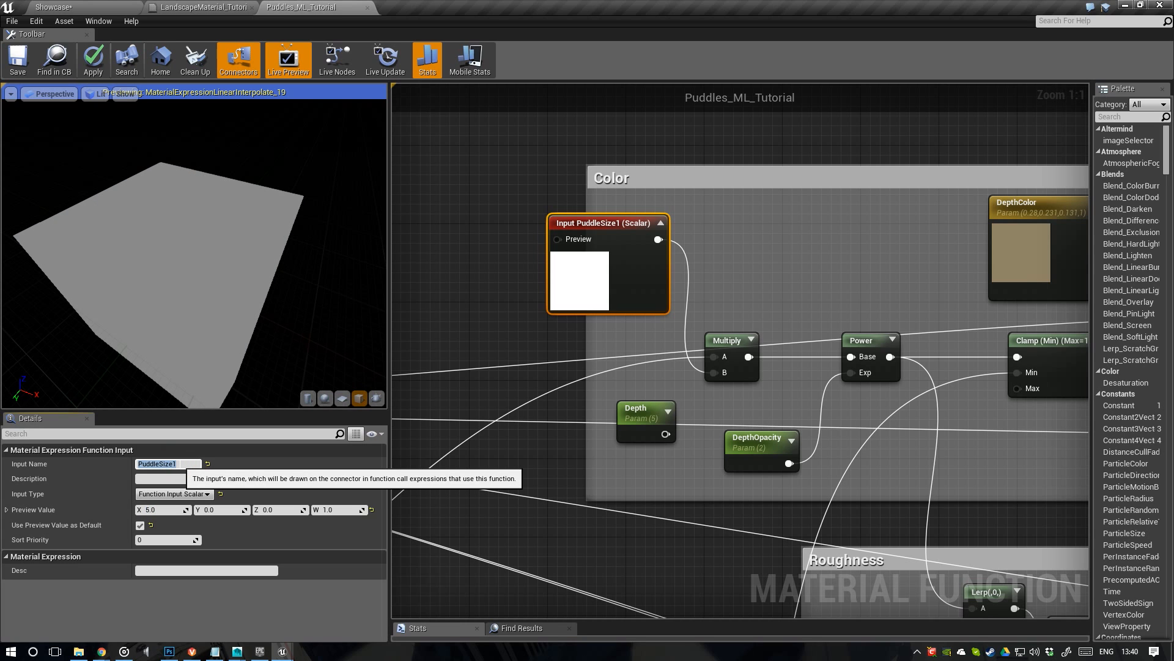
pyautogui.write('Depth')
pyautogui.press('Return')
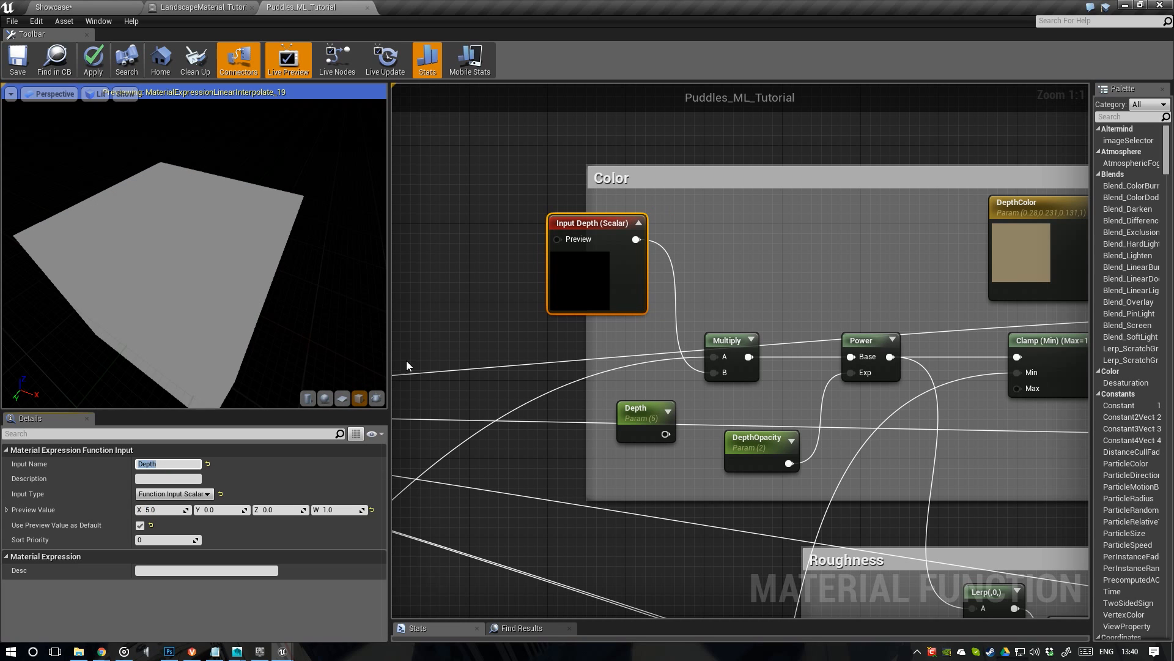
# Delete the old Depth parameter from the Color group
pyautogui.moveTo(615, 413); pyautogui.dragTo(495, 417, button='right')
pyautogui.click(501, 416)
pyautogui.press('Delete')
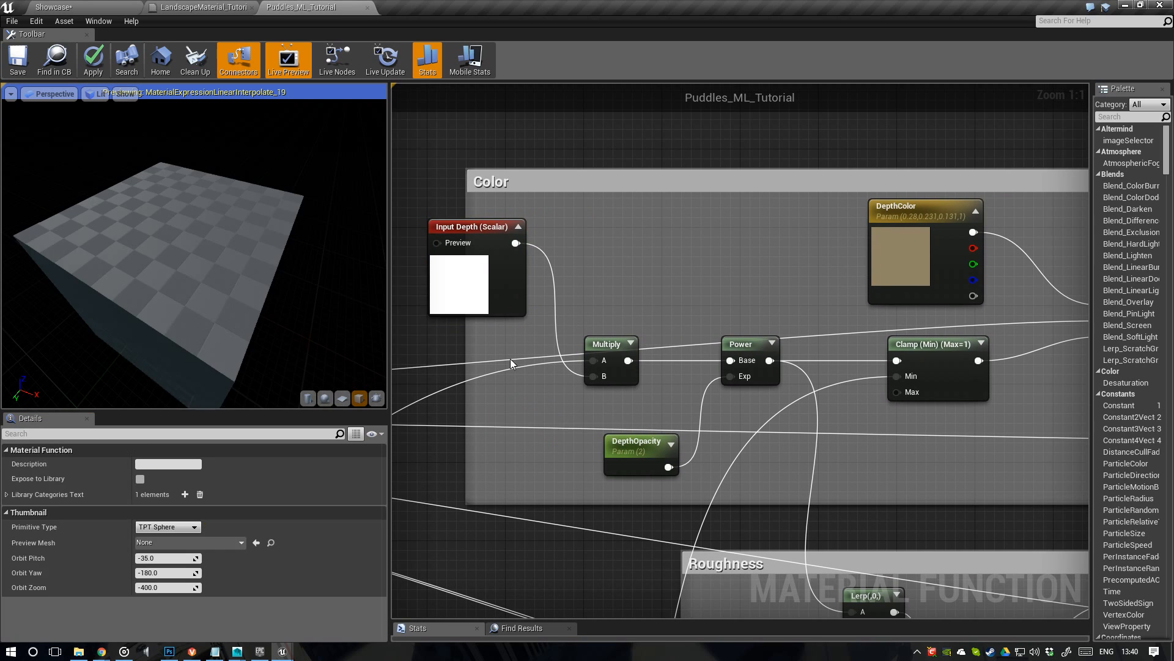
# Paste another scalar input beside the Depth input, set its preview X value to 2 and name it DepthOpacity
pyautogui.hotkey('ctrl', 'v')
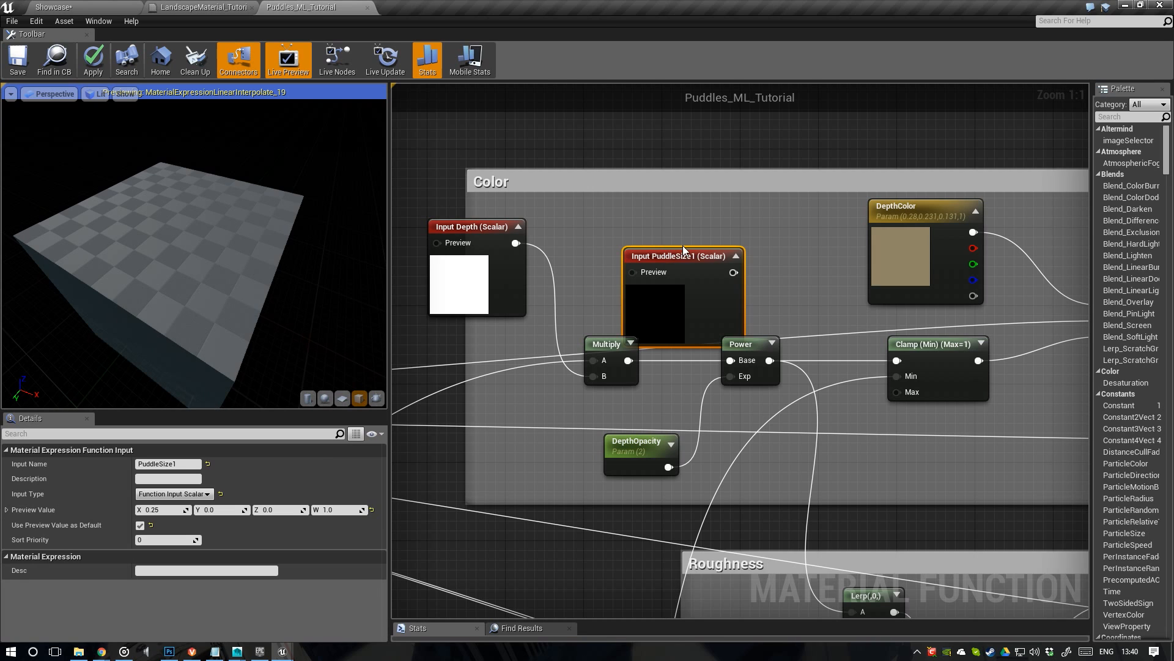
pyautogui.moveTo(641, 215); pyautogui.dragTo(651, 225)
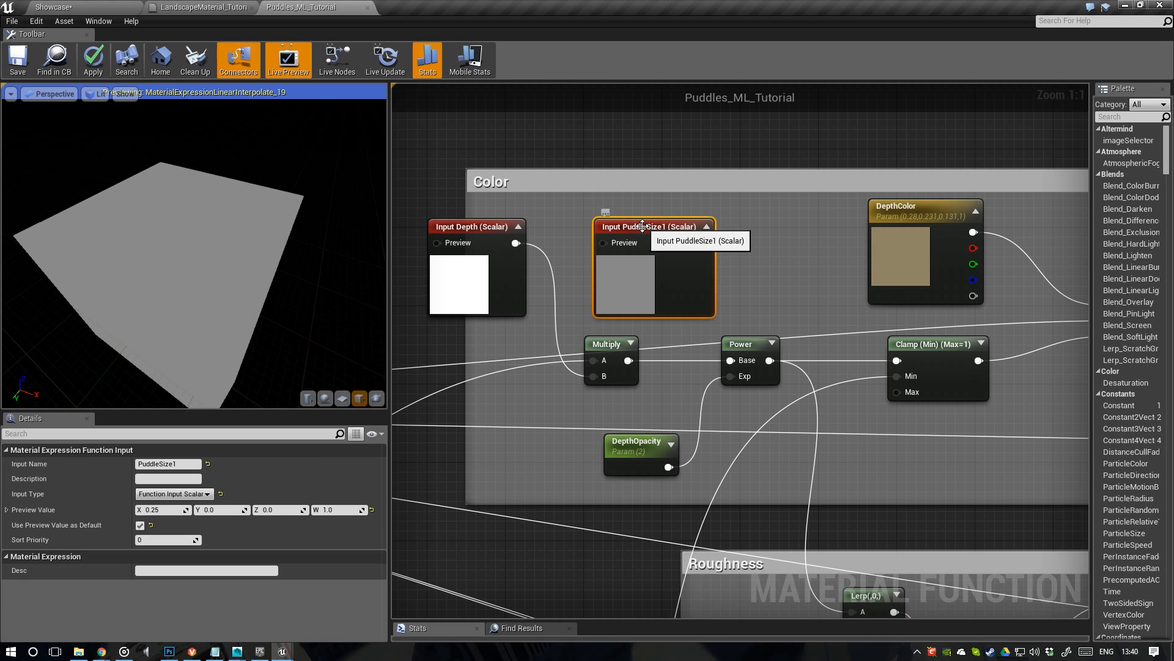
pyautogui.click(166, 509)
pyautogui.write('2')
pyautogui.press('Return')
pyautogui.click(183, 463)
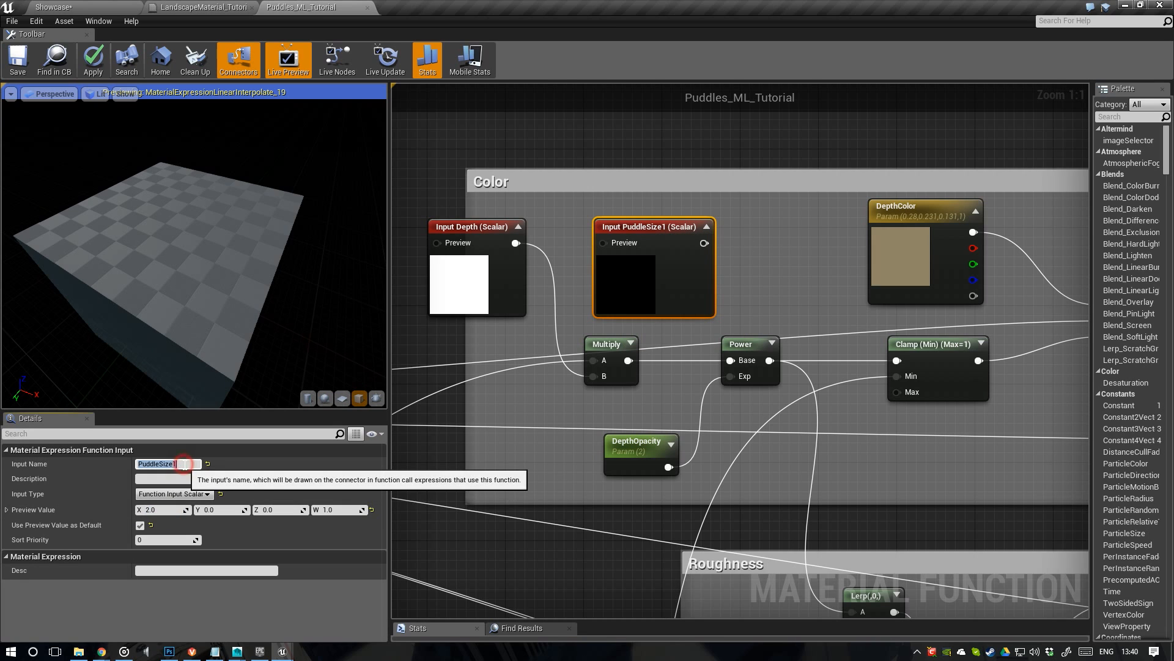
pyautogui.write('DepthOpacity')
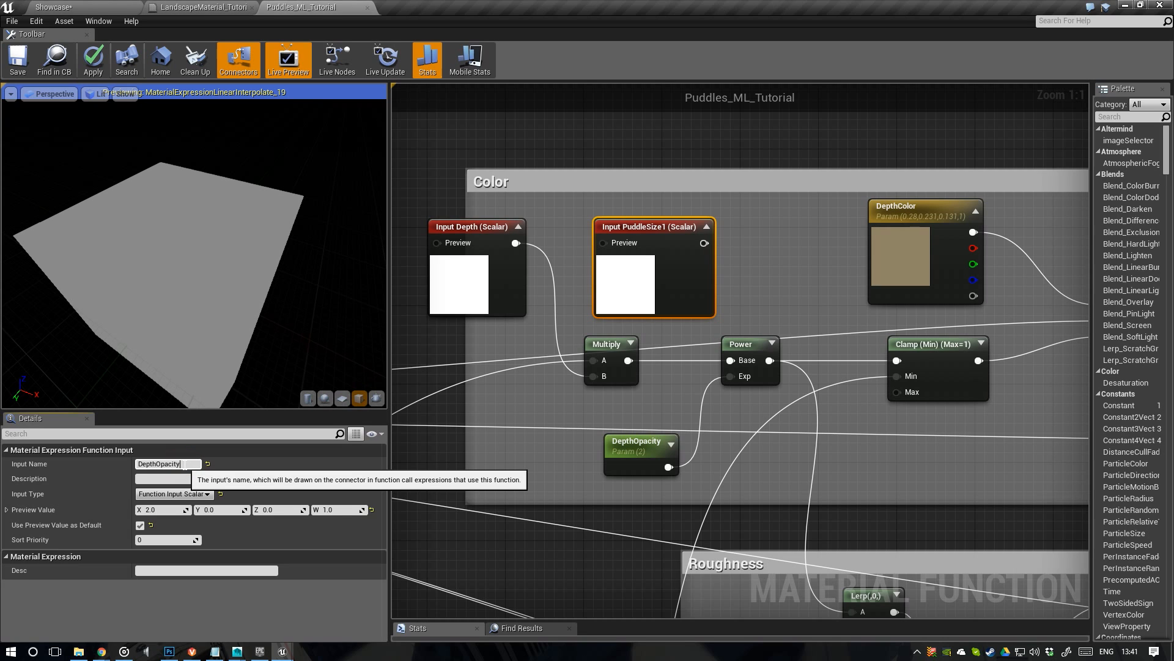
pyautogui.press('Return')
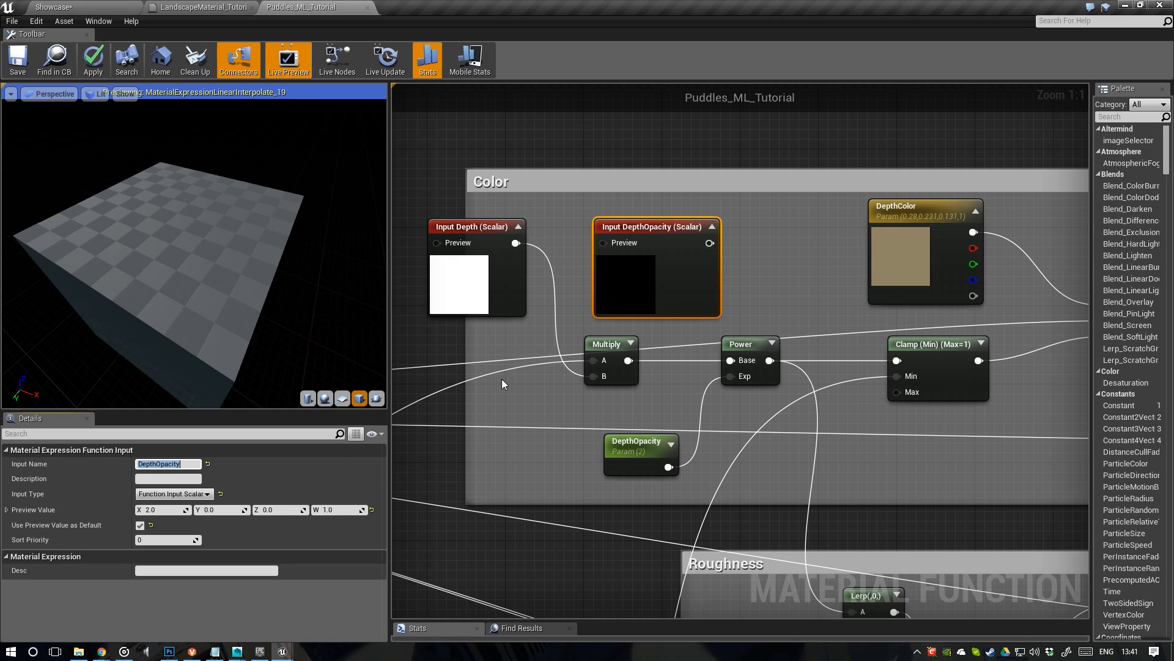
# Transfer the DepthOpacity parameter's connection to the DepthOpacity input, feeding the Power's Exp, and delete the old parameter
pyautogui.keyDown('ctrl'); pyautogui.moveTo(669, 468); pyautogui.dragTo(655, 230); pyautogui.keyUp('ctrl')
pyautogui.click(636, 453)
pyautogui.press('Delete')
pyautogui.scroll(-3, 637, 454)
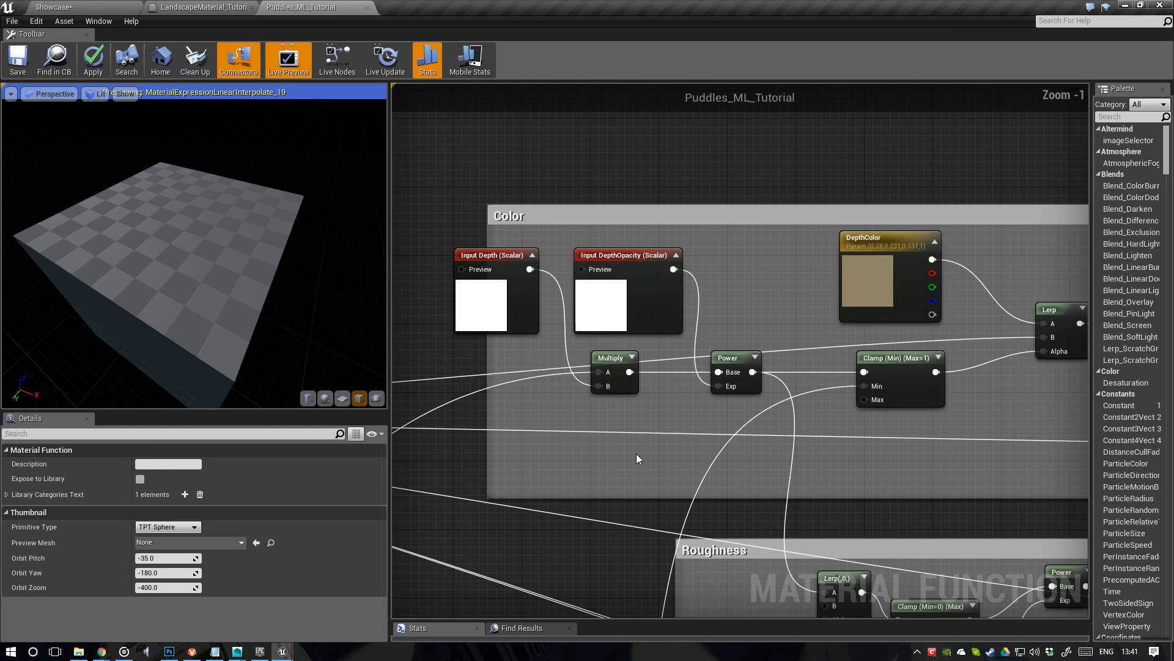
# Paste a scalar input beside the Roughness group, name it WetnessShift and set its preview X value to 0.7
pyautogui.scroll(2, 622, 439)
pyautogui.moveTo(622, 443); pyautogui.dragTo(725, 334, button='right')
pyautogui.hotkey('ctrl', 'v')
pyautogui.moveTo(597, 404); pyautogui.dragTo(563, 353)
pyautogui.click(188, 464)
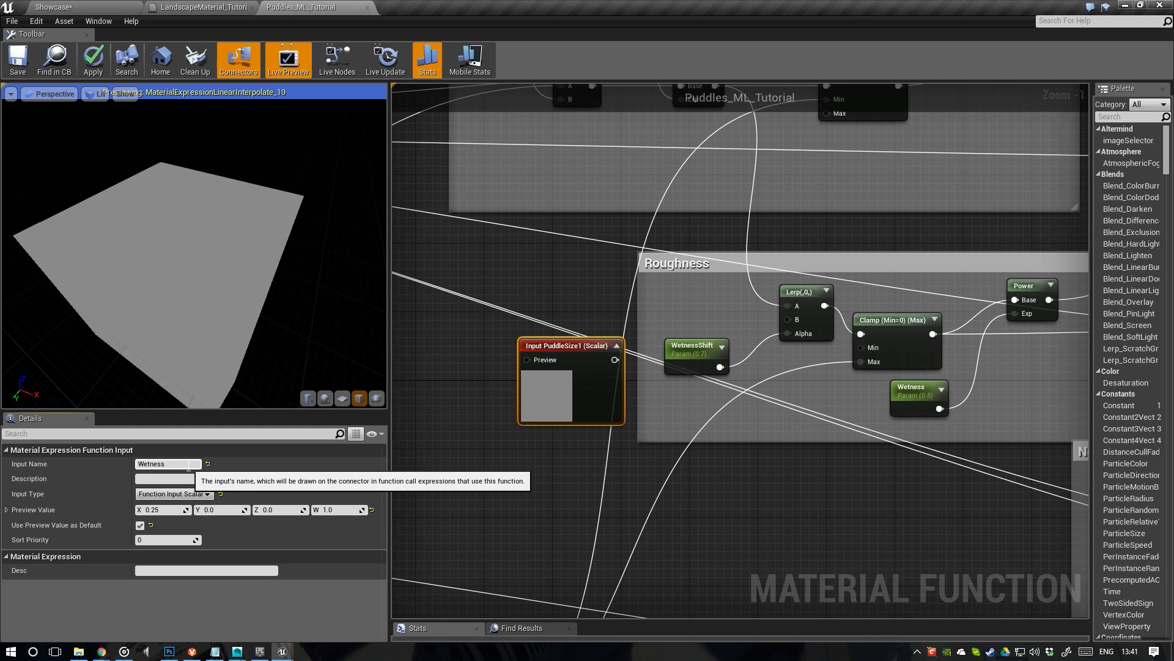
pyautogui.press('Return')
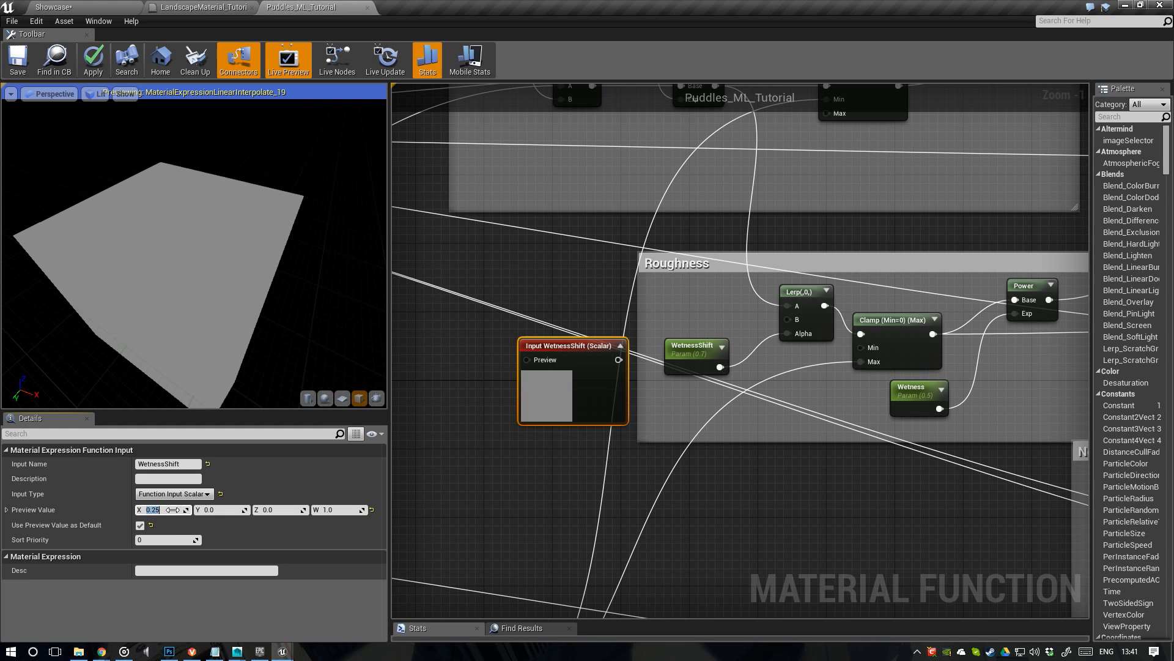
pyautogui.click(172, 510)
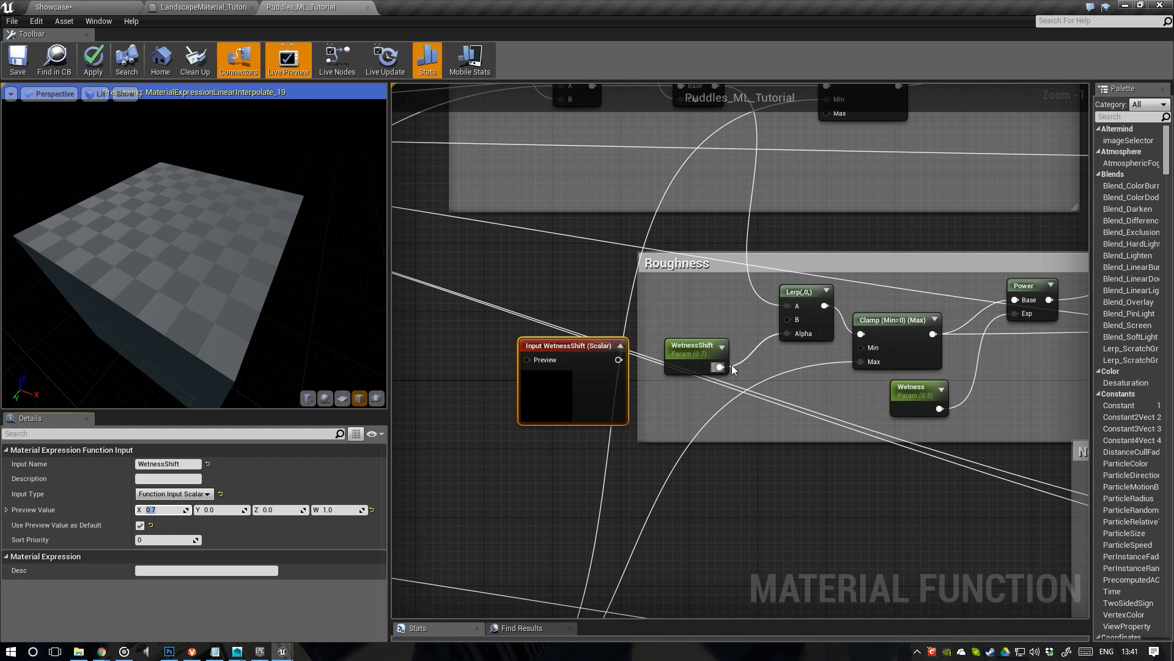
# Replace the WetnessShift parameter in the Roughness group with the WetnessShift input, feeding the Lerp's Alpha
pyautogui.moveTo(719, 367)
pyautogui.keyDown('ctrl'); pyautogui.mouseDown()
pyautogui.moveTo(606, 365)
pyautogui.moveTo(670, 350)
pyautogui.moveTo(696, 363)
pyautogui.mouseUp(); pyautogui.keyUp('ctrl')
pyautogui.click(687, 356)
pyautogui.press('Delete')
# Paste a scalar input below the Wetness parameter, set its preview X value to 0.5 and name it Wetness
pyautogui.moveTo(794, 367); pyautogui.dragTo(577, 353, button='right')
pyautogui.hotkey('ctrl', 'v')
pyautogui.moveTo(703, 427); pyautogui.dragTo(638, 418)
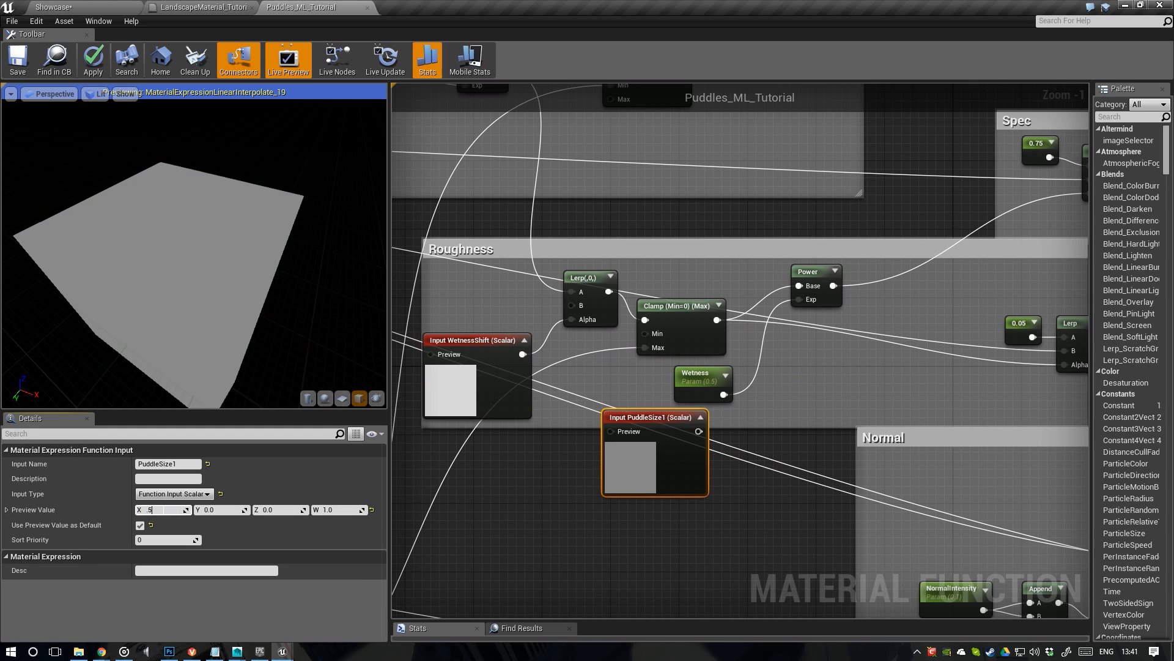
pyautogui.press('Return')
pyautogui.click(177, 465)
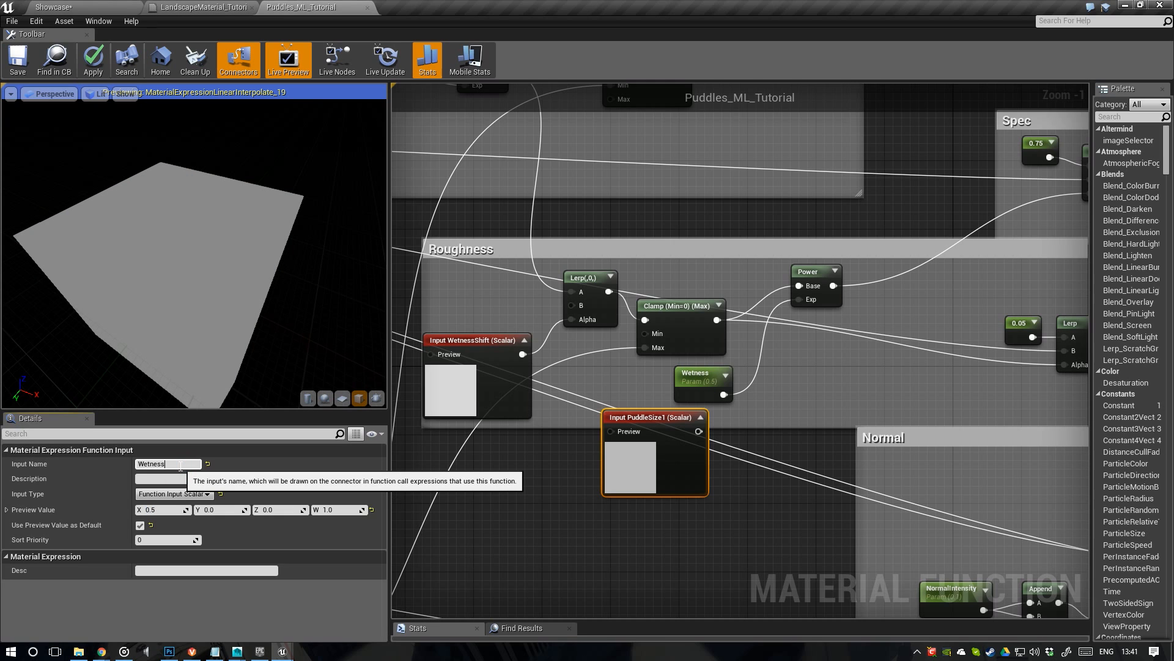
pyautogui.write('Wetness')
pyautogui.press('Return')
# Replace the Wetness parameter in the Roughness group with the Wetness input, feeding the Power's Exp
pyautogui.keyDown('ctrl'); pyautogui.moveTo(724, 395); pyautogui.dragTo(687, 377); pyautogui.keyUp('ctrl')
pyautogui.click(697, 374)
pyautogui.press('Delete')
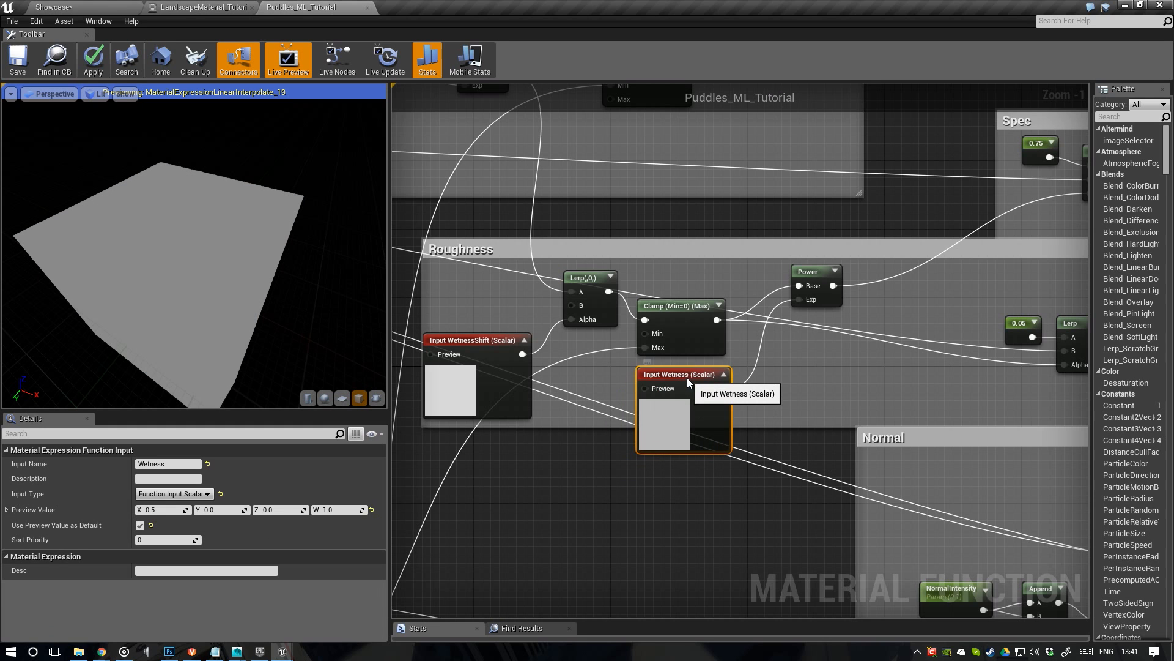
# Examine the constants feeding the Lerps in the Spec and Roughness groups, and the parameters in the Normal group
pyautogui.scroll(-2, 688, 378)
pyautogui.moveTo(783, 383); pyautogui.dragTo(569, 432, button='right')
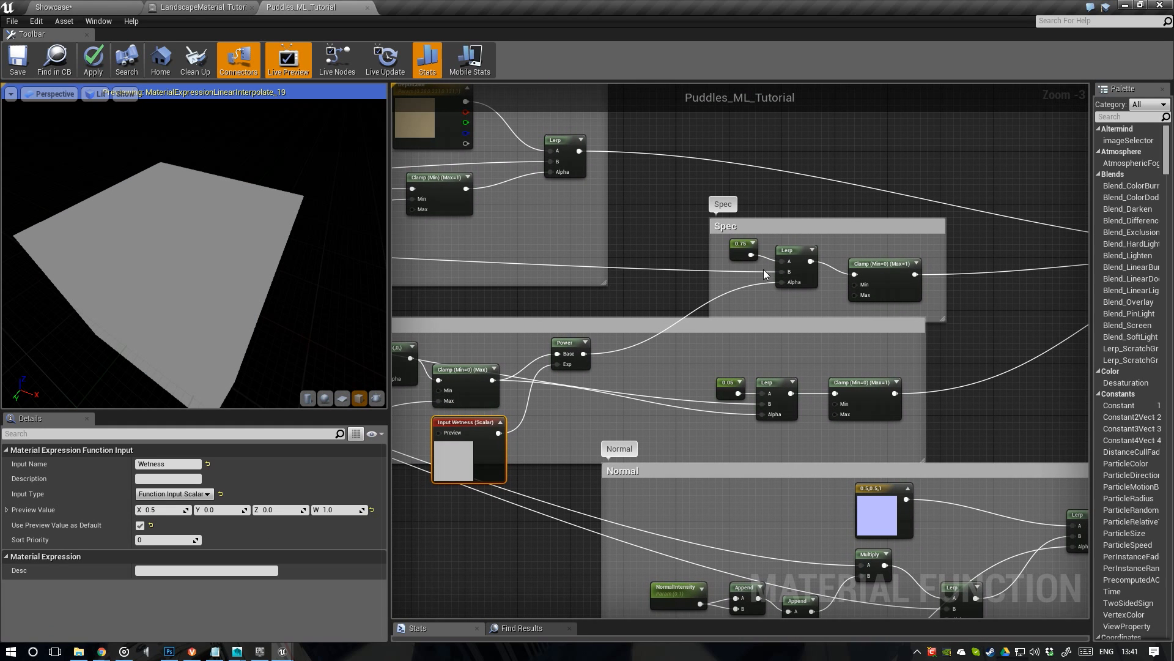
pyautogui.moveTo(786, 162); pyautogui.dragTo(618, 167, button='right')
pyautogui.scroll(2, 630, 245)
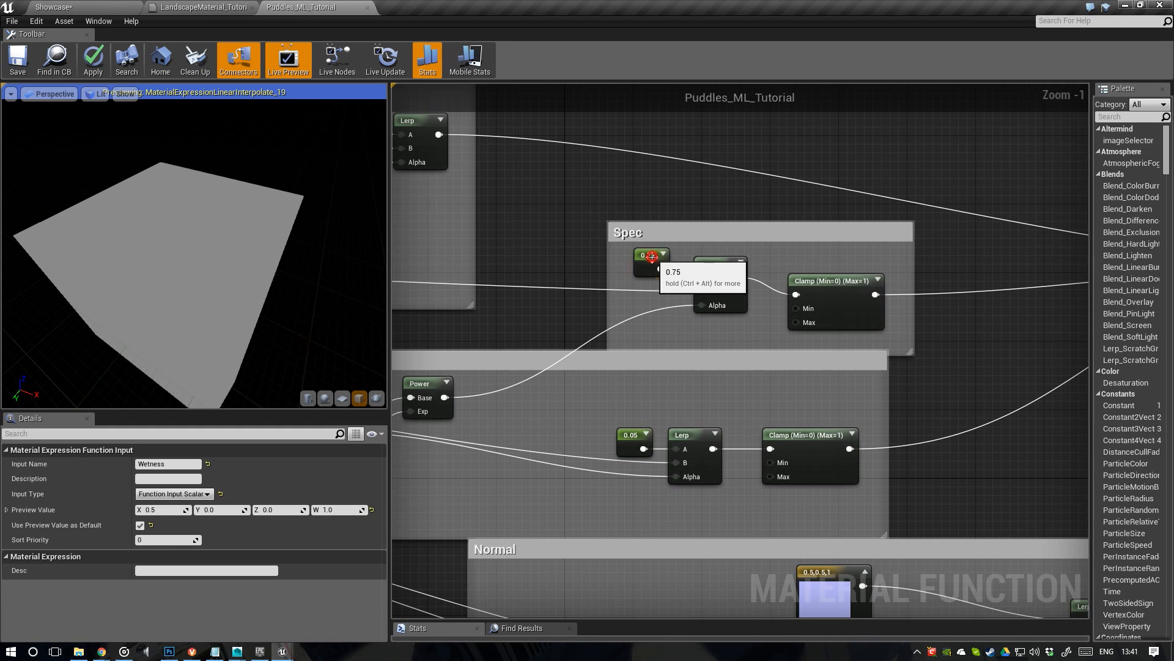
pyautogui.click(631, 252)
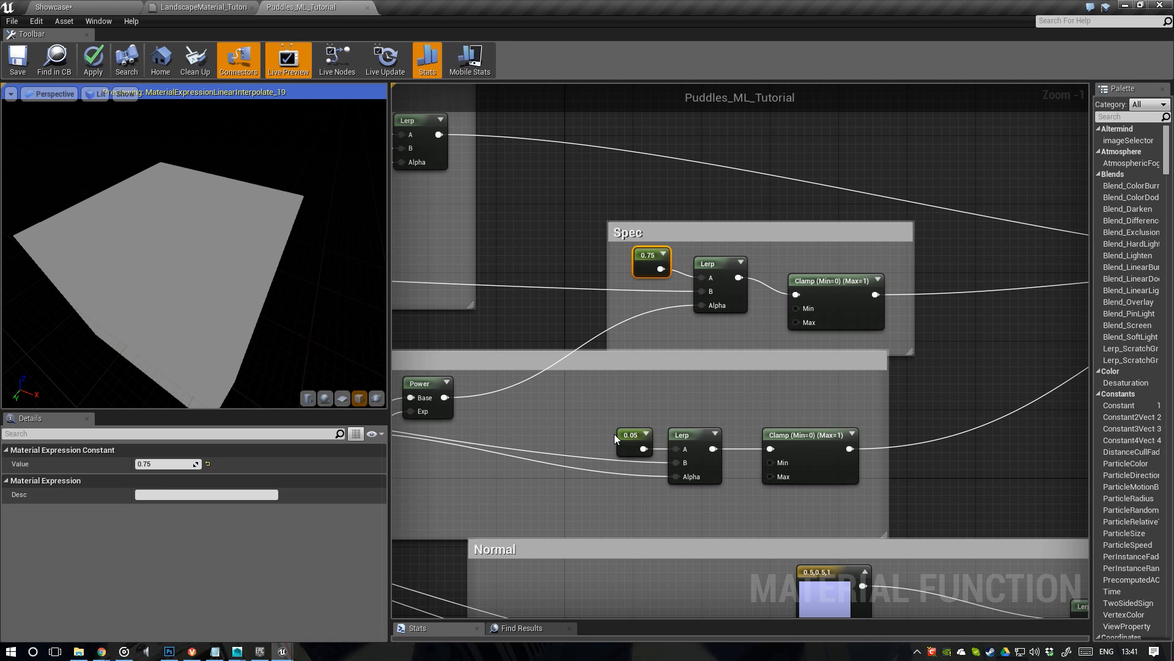
pyautogui.click(630, 436)
pyautogui.moveTo(700, 387); pyautogui.dragTo(646, 171, button='right')
pyautogui.scroll(-2, 674, 401)
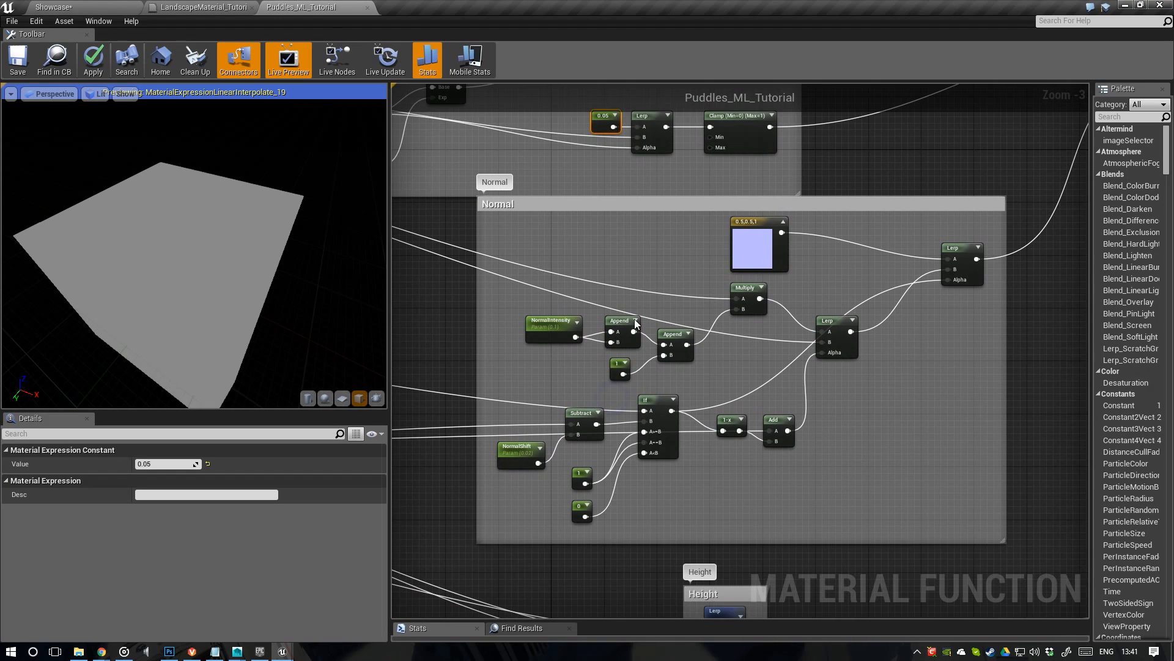
# Paste a scalar input below the NormalShift parameter in the Normal group, name it NormalShift and set its preview X value to 0.02
pyautogui.scroll(1, 603, 317)
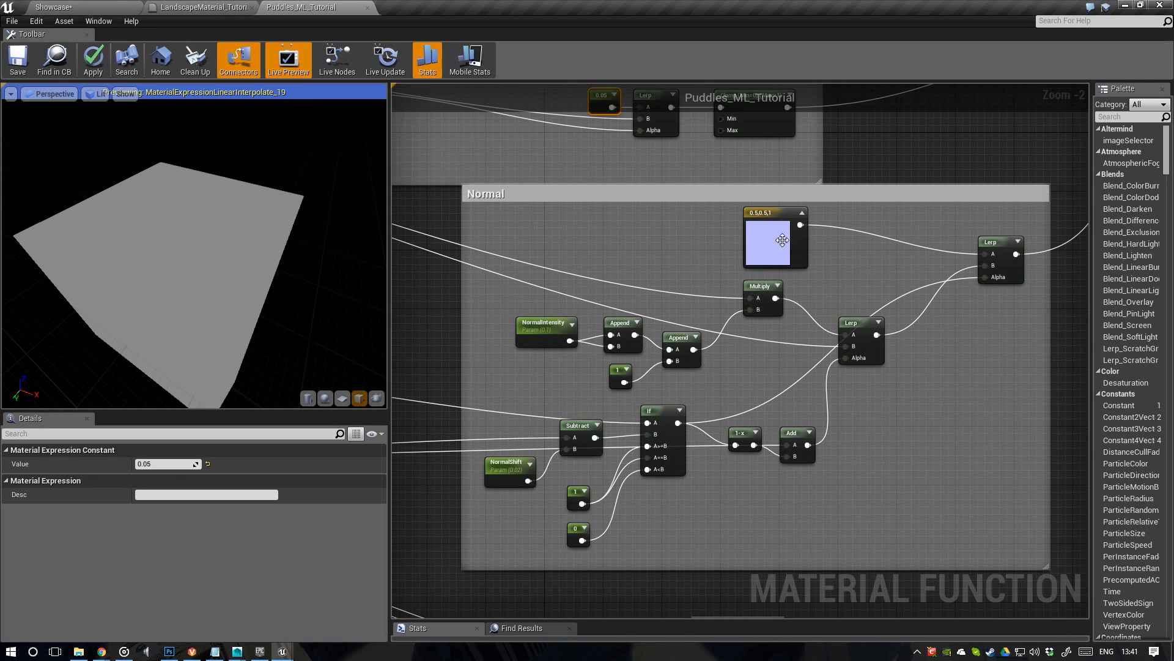
pyautogui.scroll(-2, 771, 267)
pyautogui.scroll(3, 626, 359)
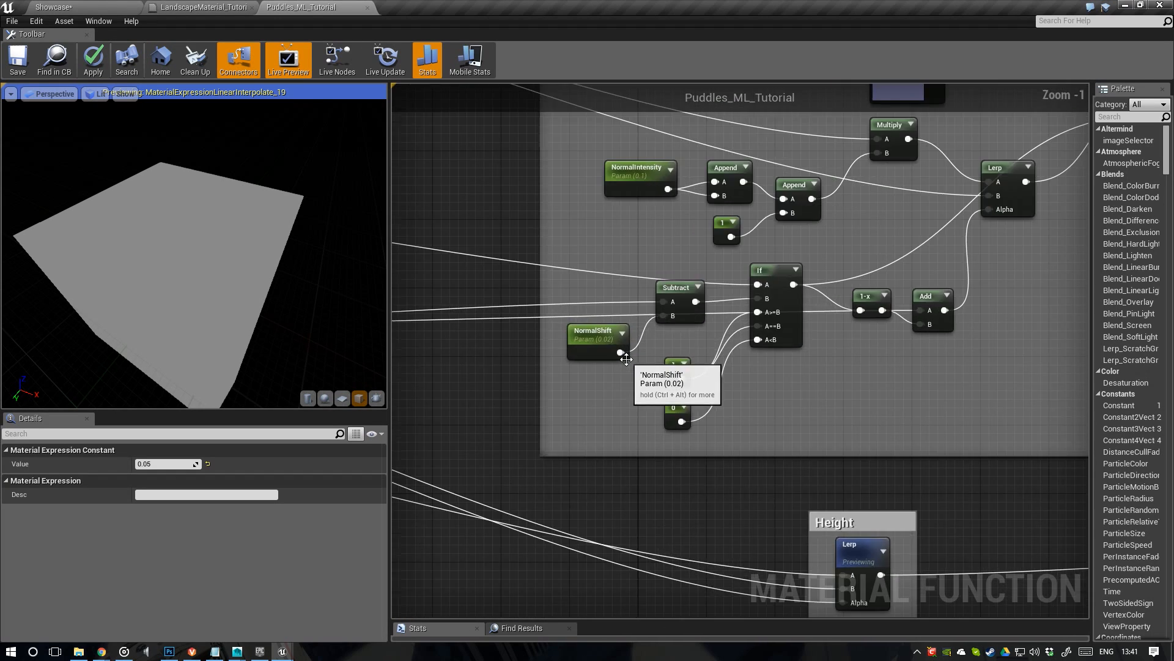
pyautogui.moveTo(585, 349); pyautogui.dragTo(663, 388, button='right')
pyautogui.scroll(1, 663, 387)
pyautogui.click(559, 431)
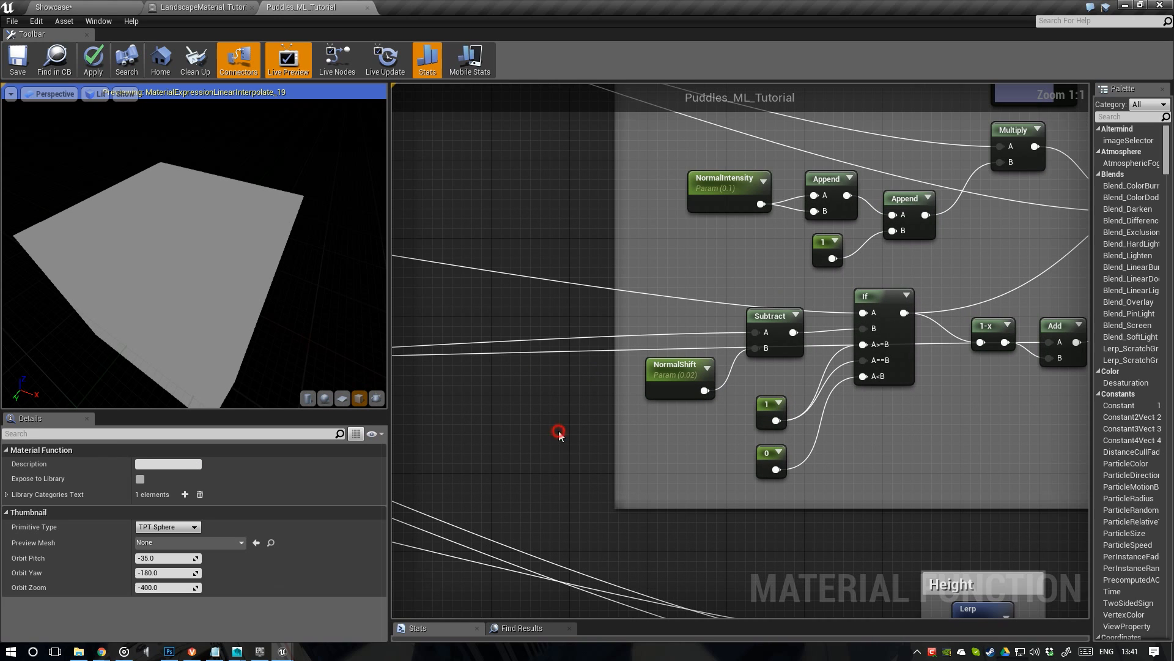
pyautogui.hotkey('ctrl', 'v')
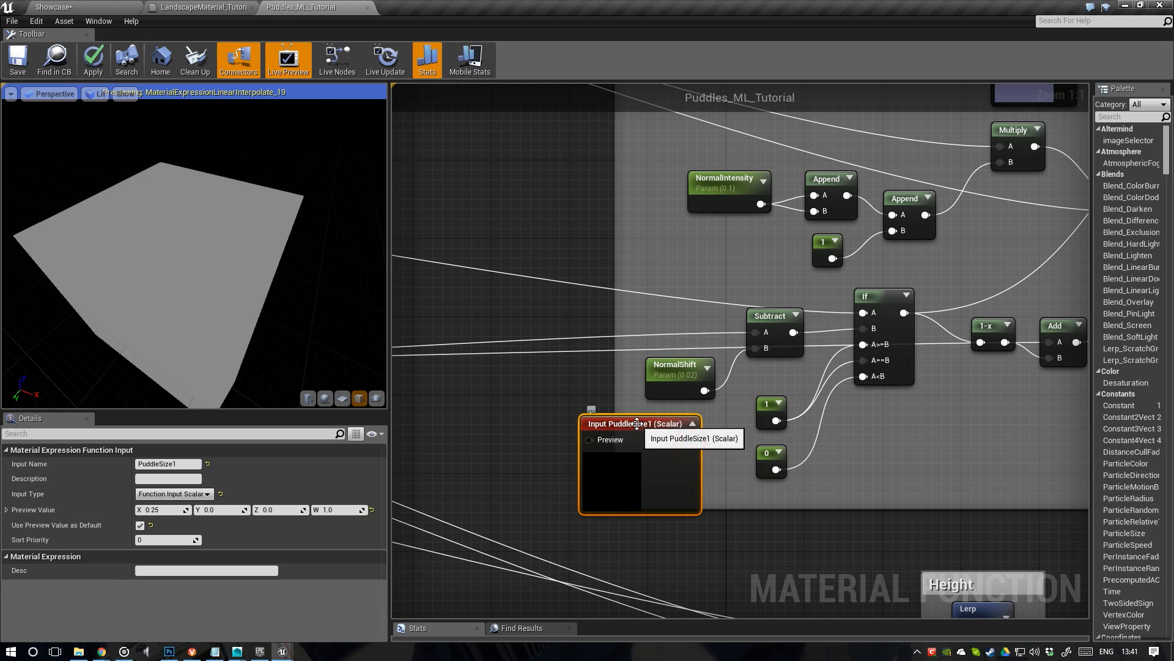
pyautogui.click(188, 463)
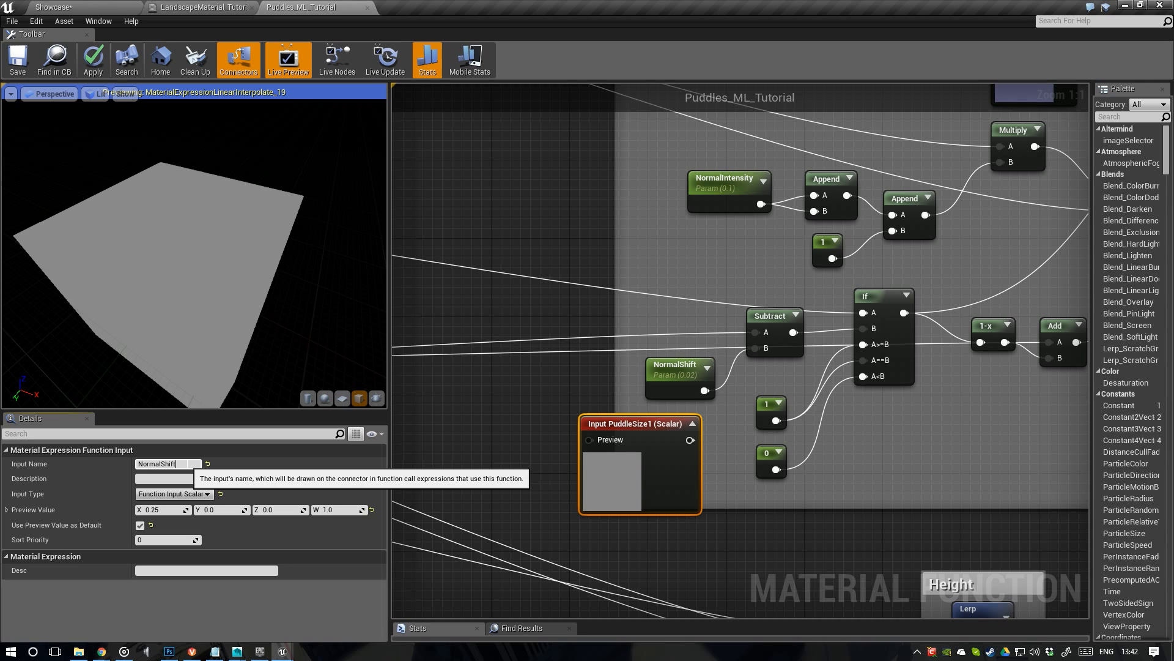
pyautogui.write('NormalShift')
pyautogui.press('Return')
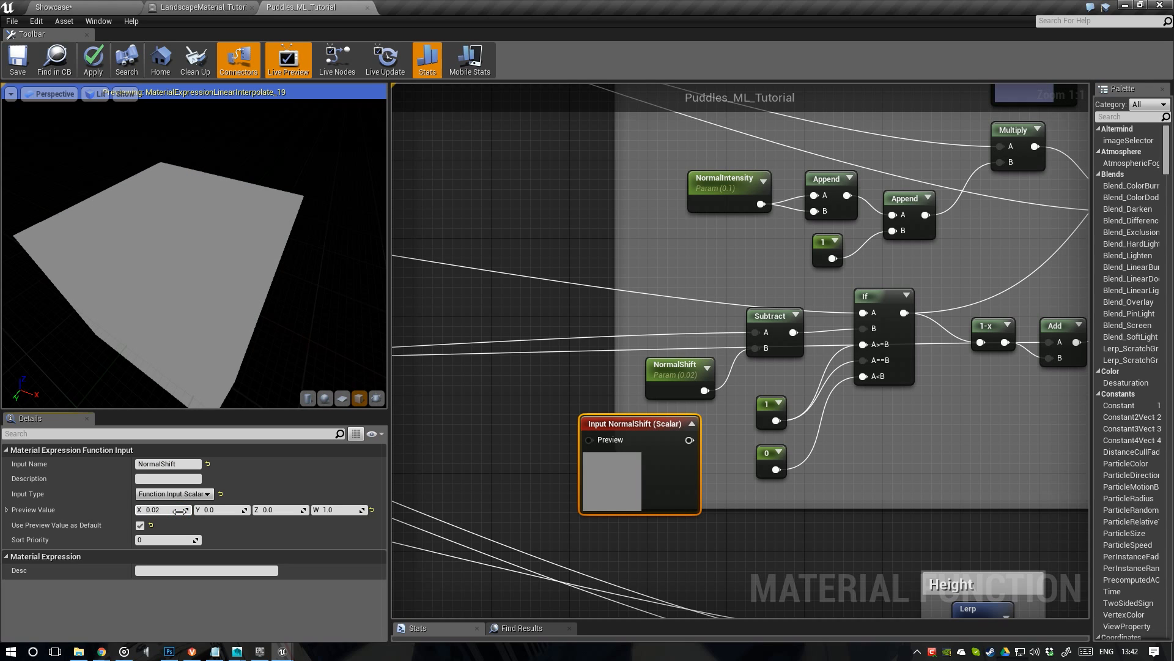
# Replace the NormalShift parameter in the Normal group with the NormalShift input, feeding the Subtract's B
pyautogui.keyDown('ctrl'); pyautogui.moveTo(704, 390); pyautogui.dragTo(663, 384); pyautogui.keyUp('ctrl')
pyautogui.click(676, 392)
pyautogui.press('Delete')
# Review the whole puddles function graph, the layer blending in LandscapeMaterial_Tutorial and the painted landscape in the Showcase level
pyautogui.scroll(-1, 663, 386)
pyautogui.scroll(-5, 664, 386)
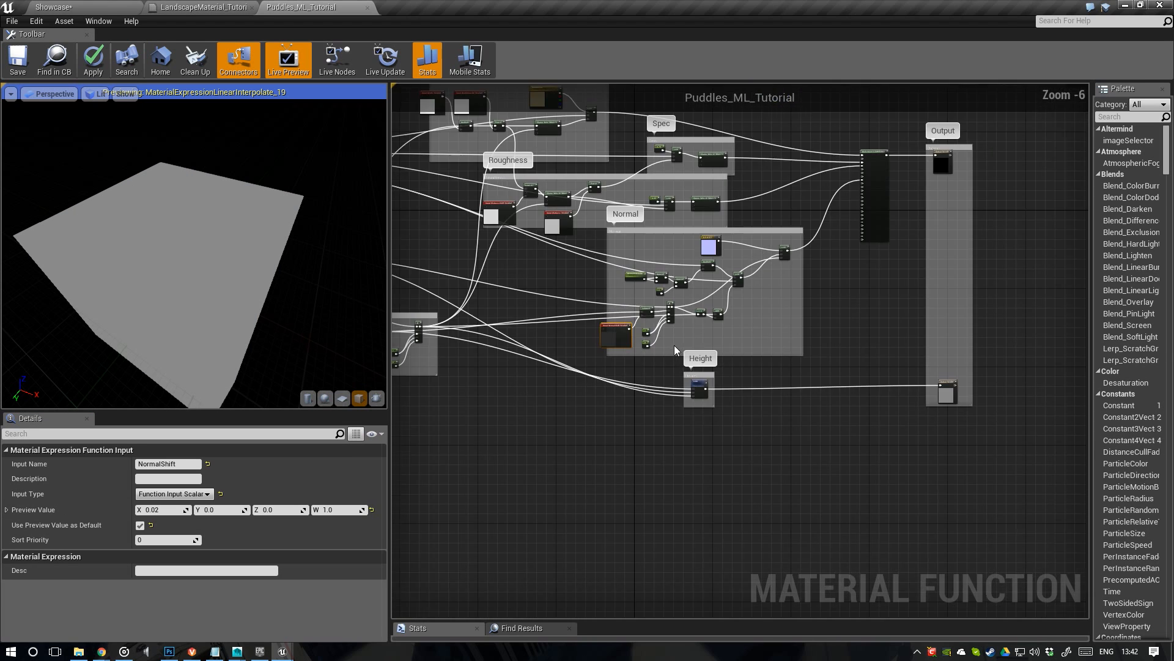
pyautogui.moveTo(944, 371); pyautogui.dragTo(865, 474, button='right')
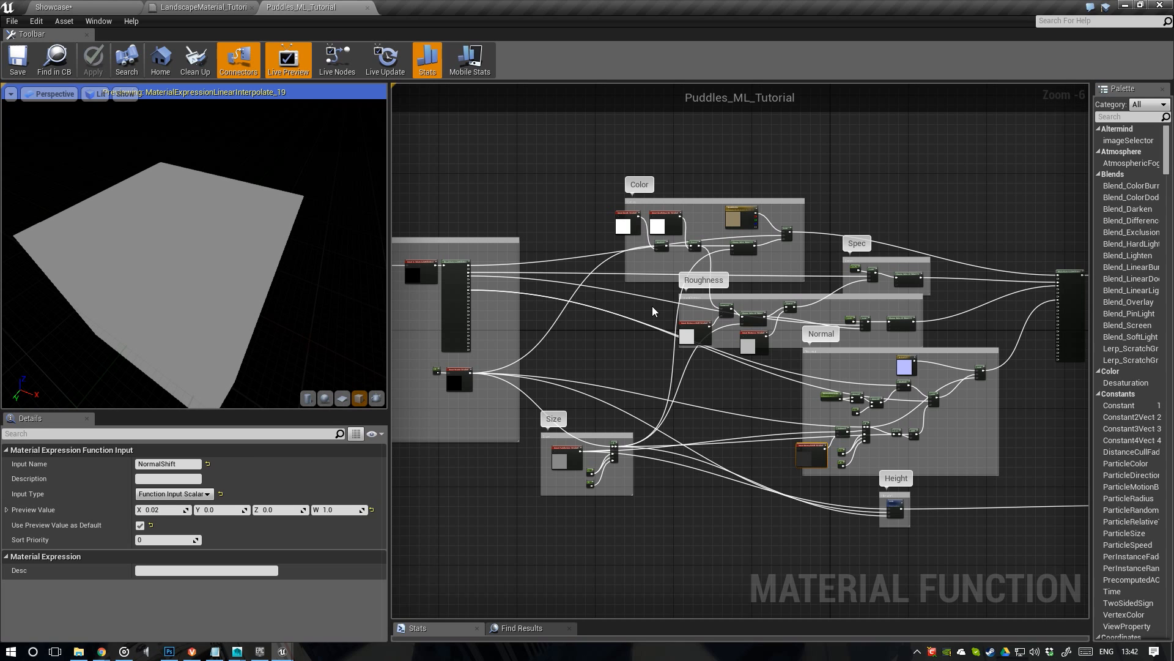
pyautogui.moveTo(652, 306); pyautogui.dragTo(618, 323, button='right')
pyautogui.scroll(-2, 554, 310)
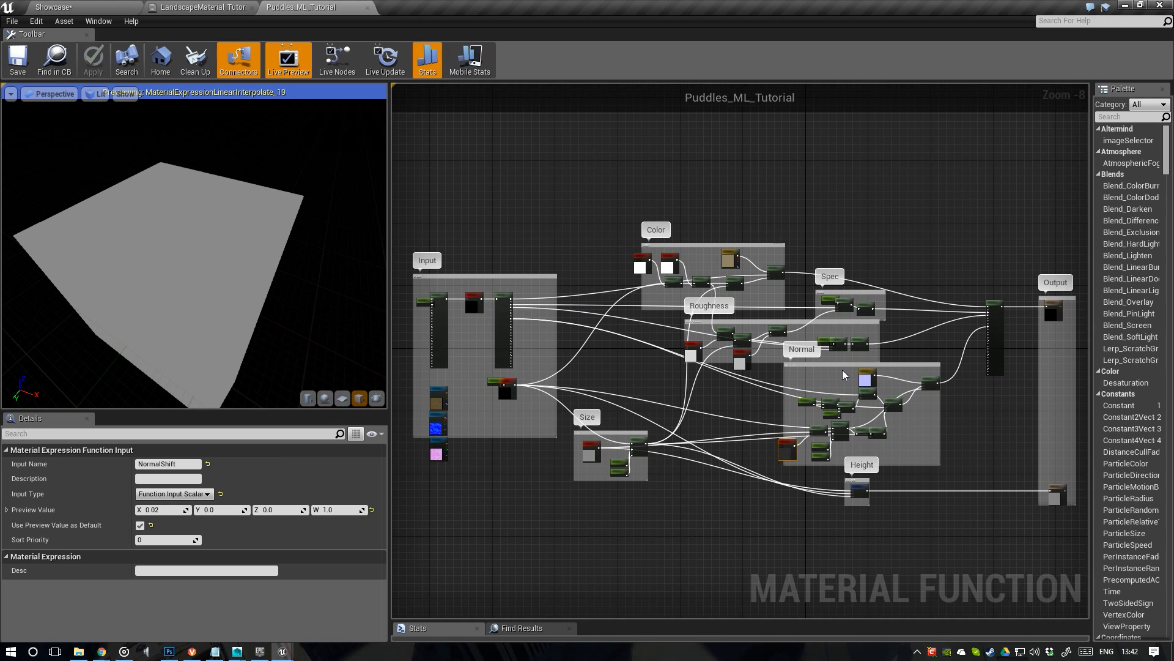
pyautogui.click(173, 11)
pyautogui.moveTo(469, 179); pyautogui.dragTo(654, 186, button='right')
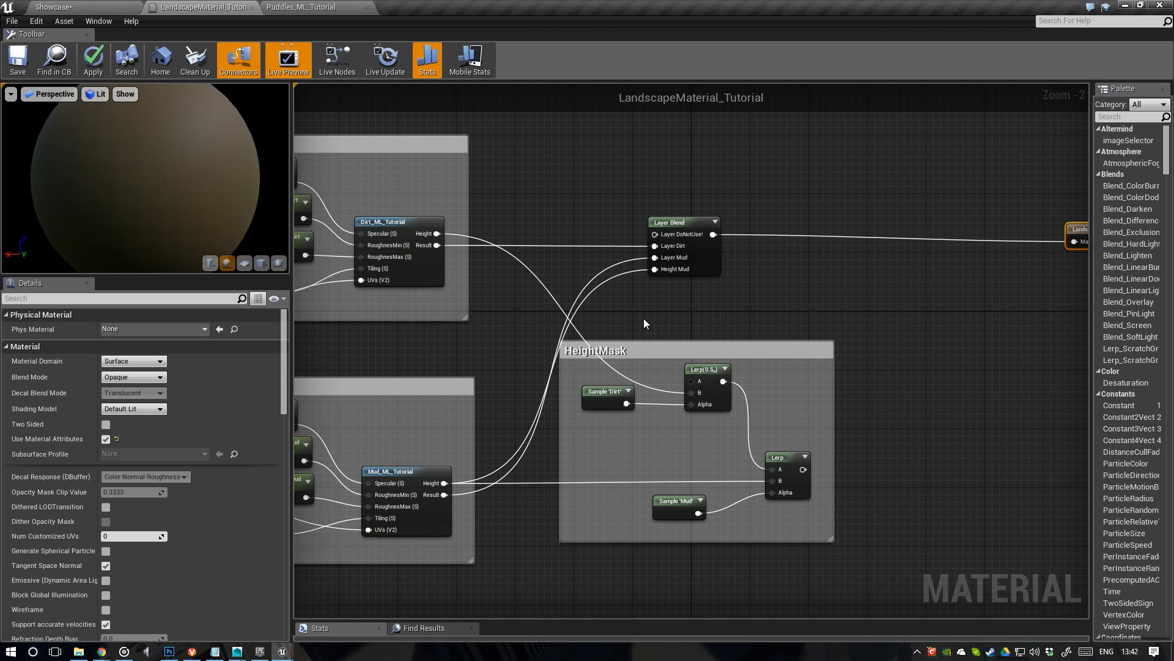
pyautogui.click(80, 13)
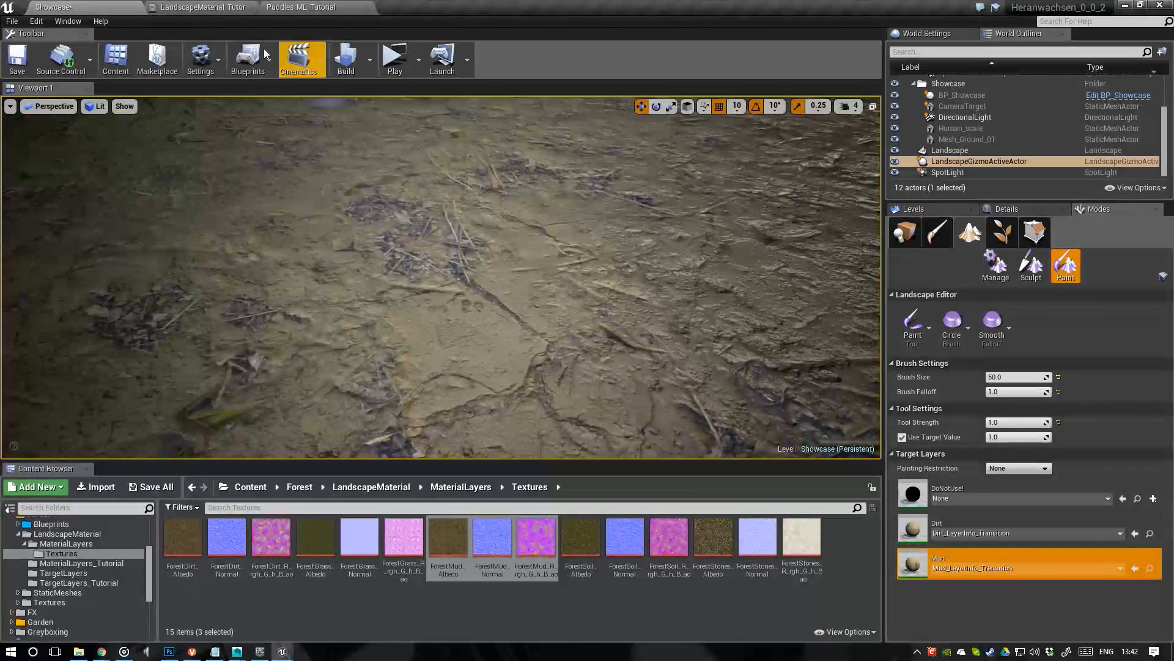
# Return to Puddles_ML_Tutorial and add a FunctionInput node above MakeMaterialAttributes
pyautogui.click(277, 8)
pyautogui.moveTo(874, 286); pyautogui.dragTo(614, 260, button='right')
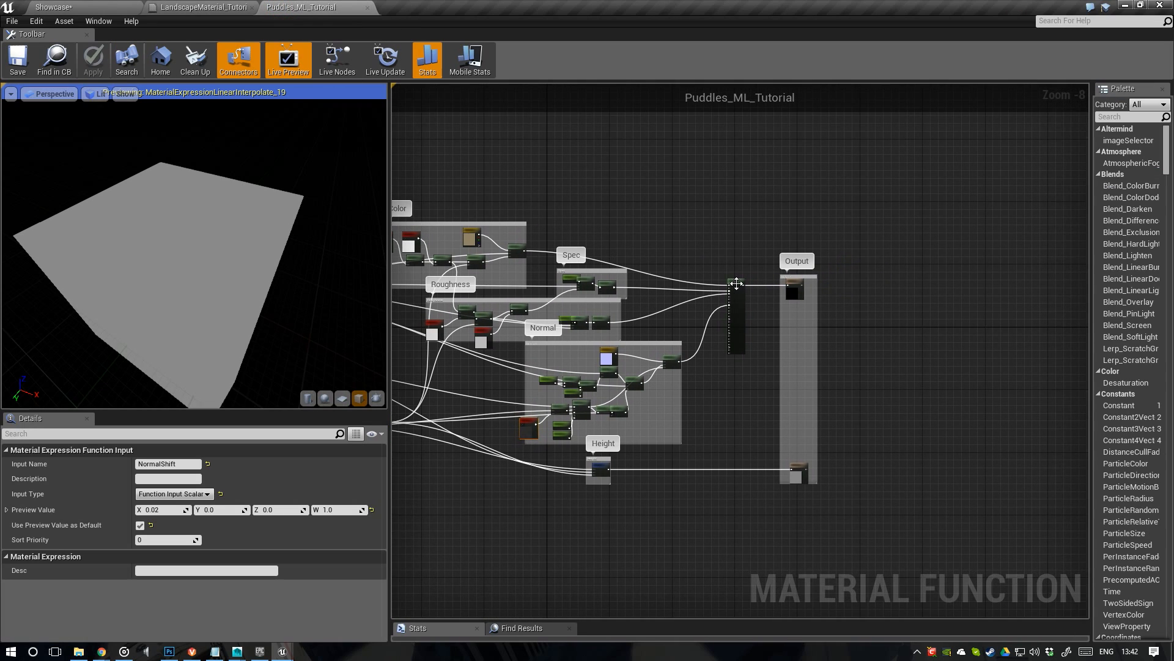
pyautogui.scroll(5, 737, 284)
pyautogui.moveTo(703, 273); pyautogui.dragTo(687, 365, button='right')
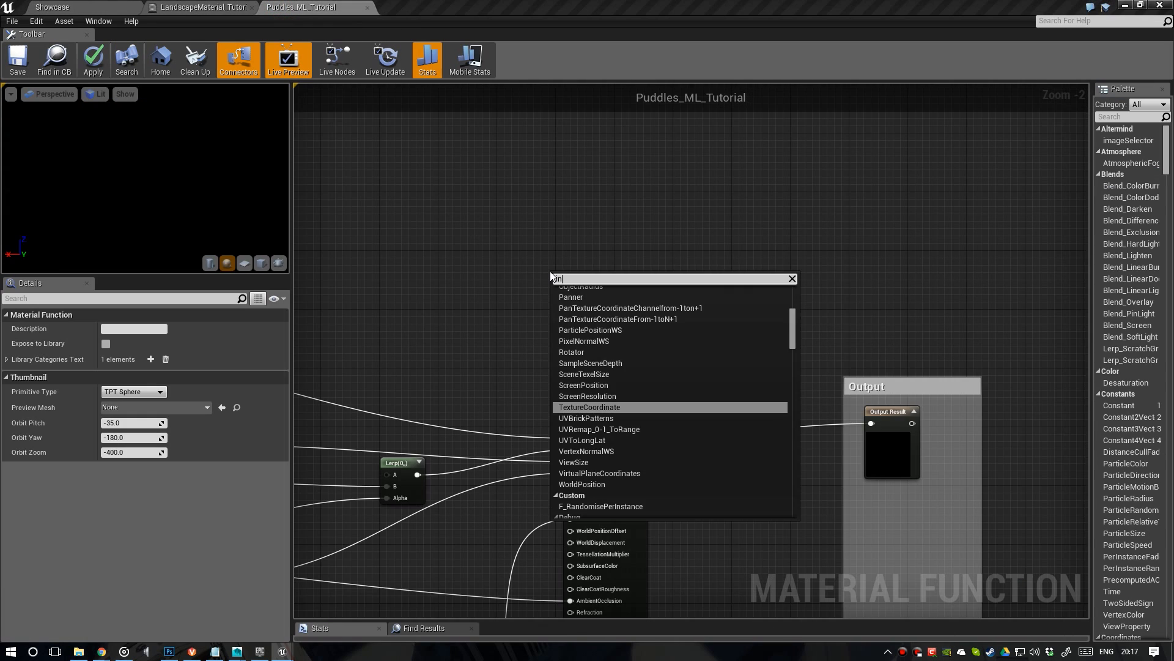
pyautogui.write('put')
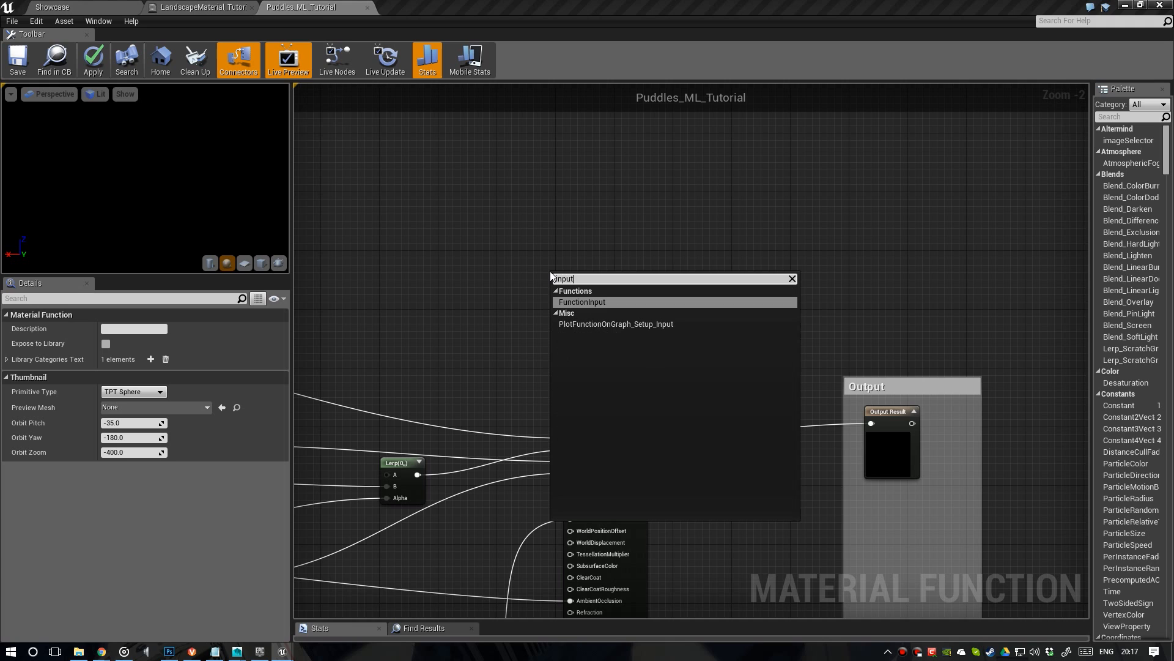
pyautogui.press('Return')
pyautogui.moveTo(557, 274); pyautogui.dragTo(570, 254)
# Name the new function input LayerMask, set its type to Scalar and use its preview value as default
pyautogui.click(145, 328)
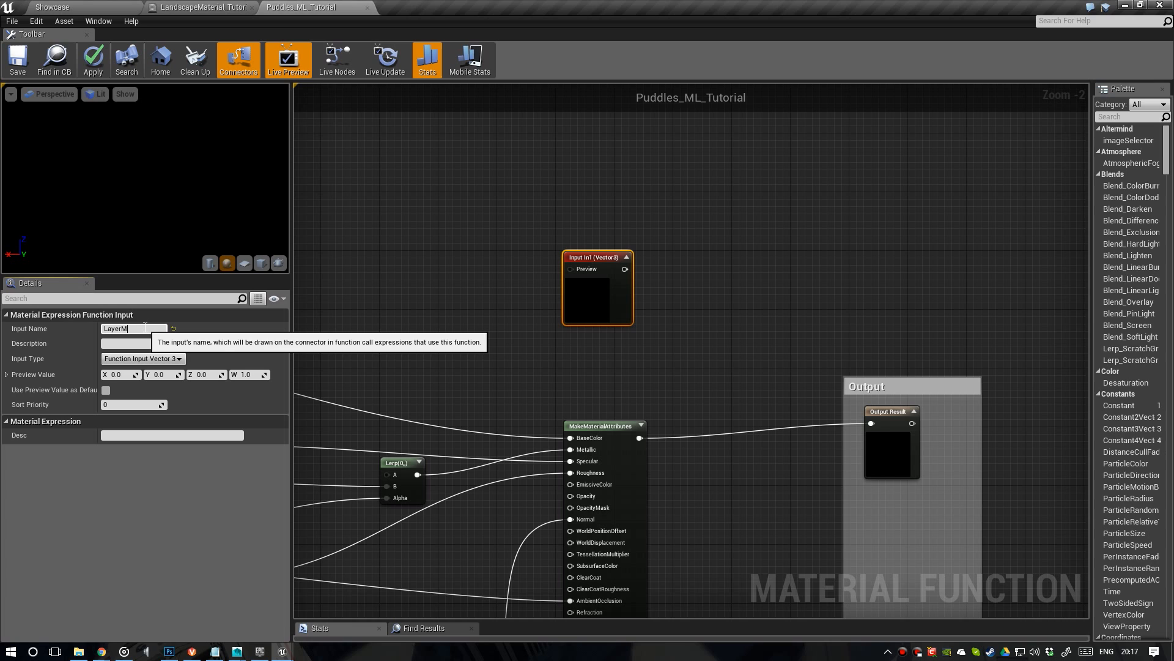
pyautogui.write('LayerMask')
pyautogui.press('Return')
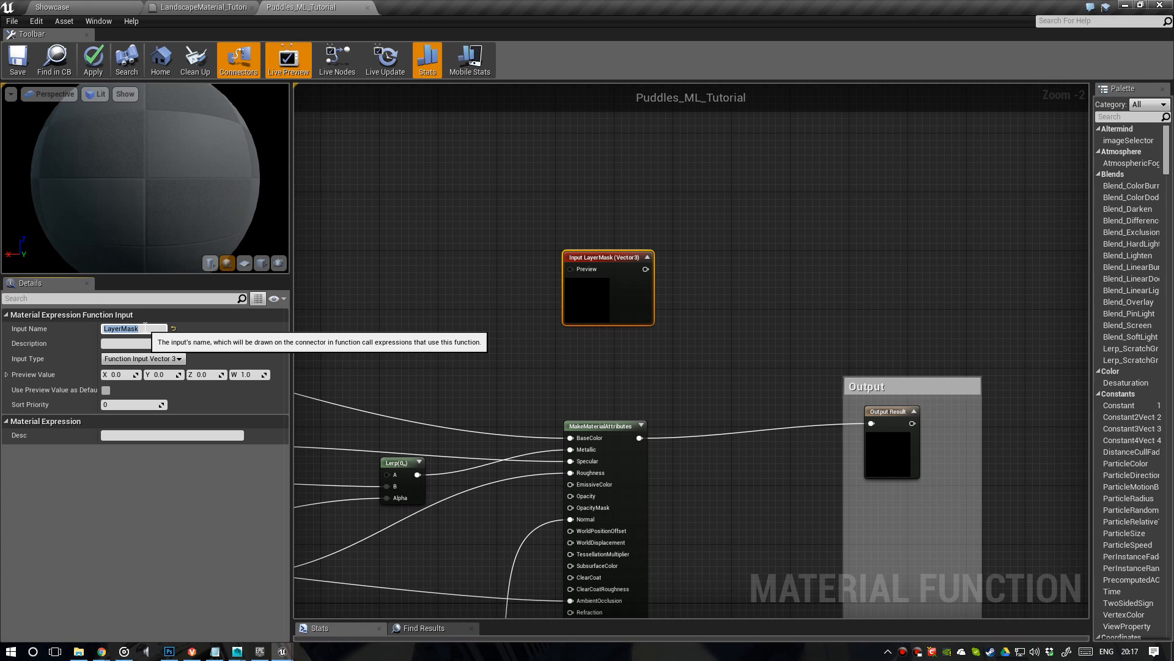
pyautogui.click(144, 359)
pyautogui.click(145, 370)
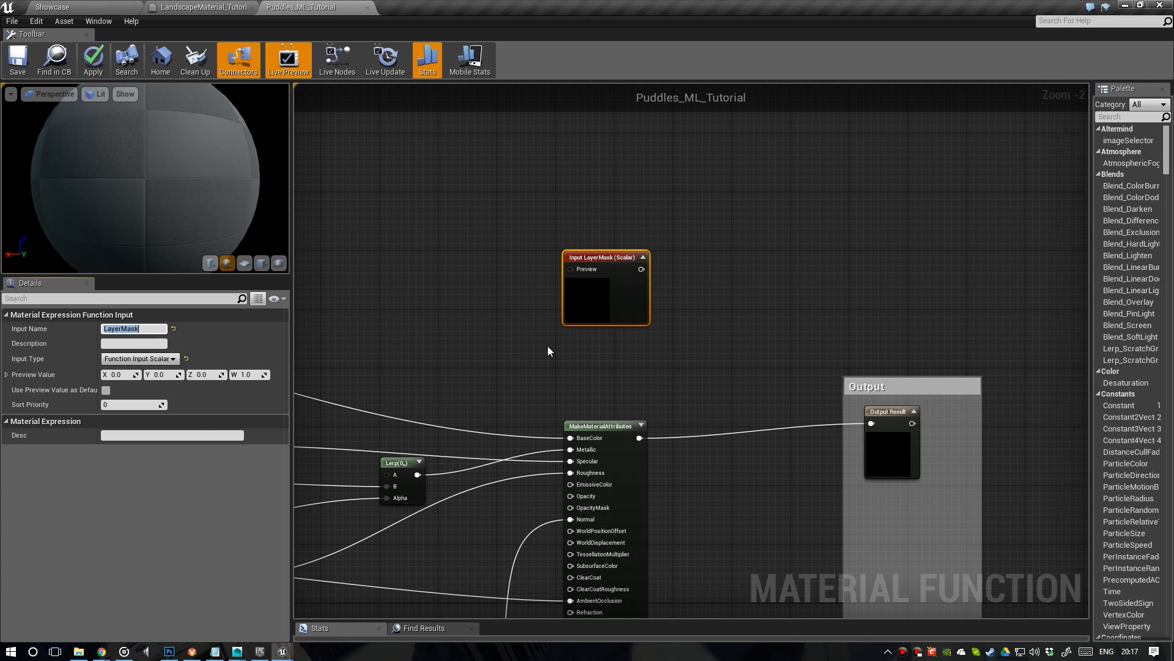
pyautogui.moveTo(548, 351); pyautogui.dragTo(459, 363, button='right')
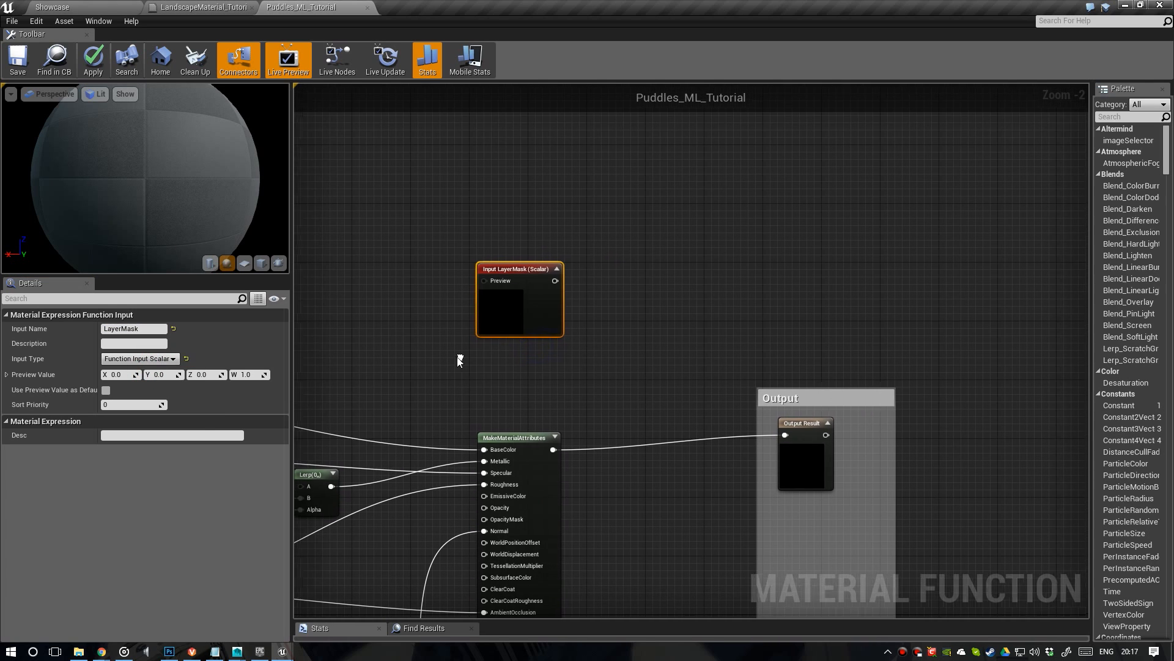
pyautogui.click(105, 390)
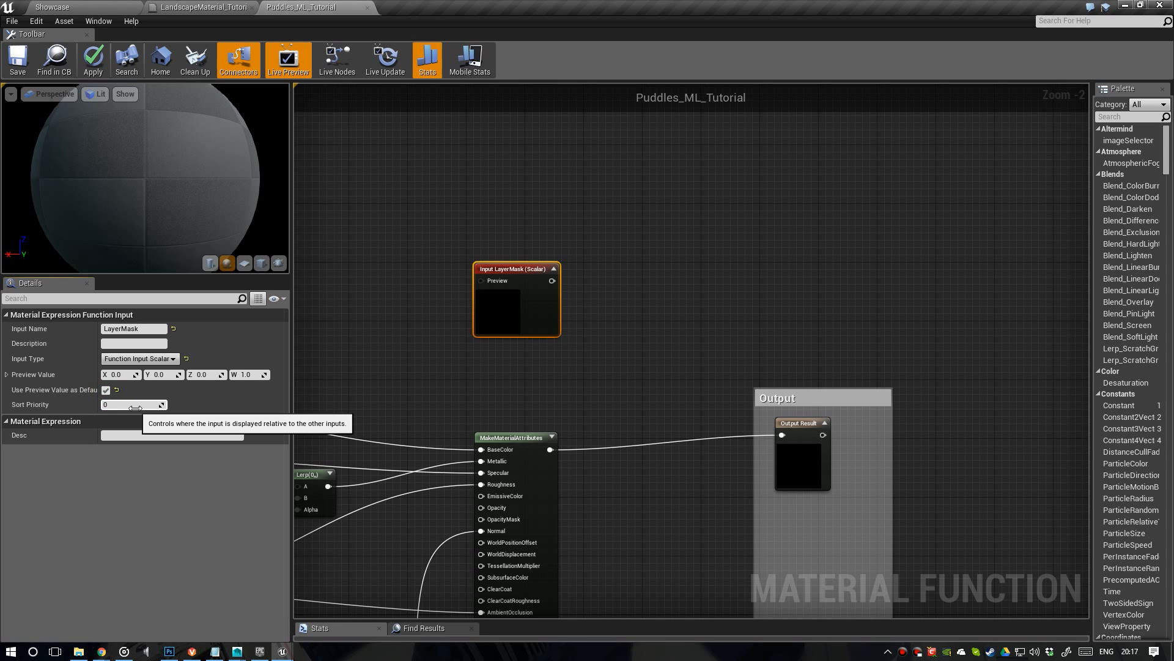
# Set the LayerMask input's sort priority to 1
pyautogui.click(136, 406)
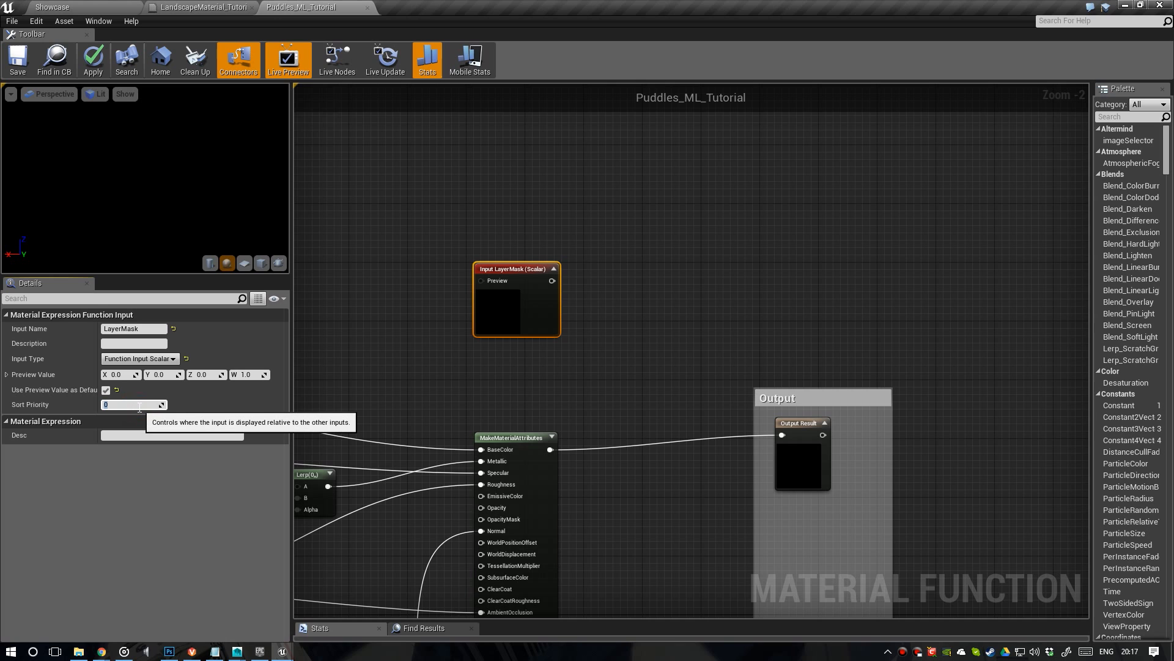
pyautogui.write('1')
pyautogui.press('Return')
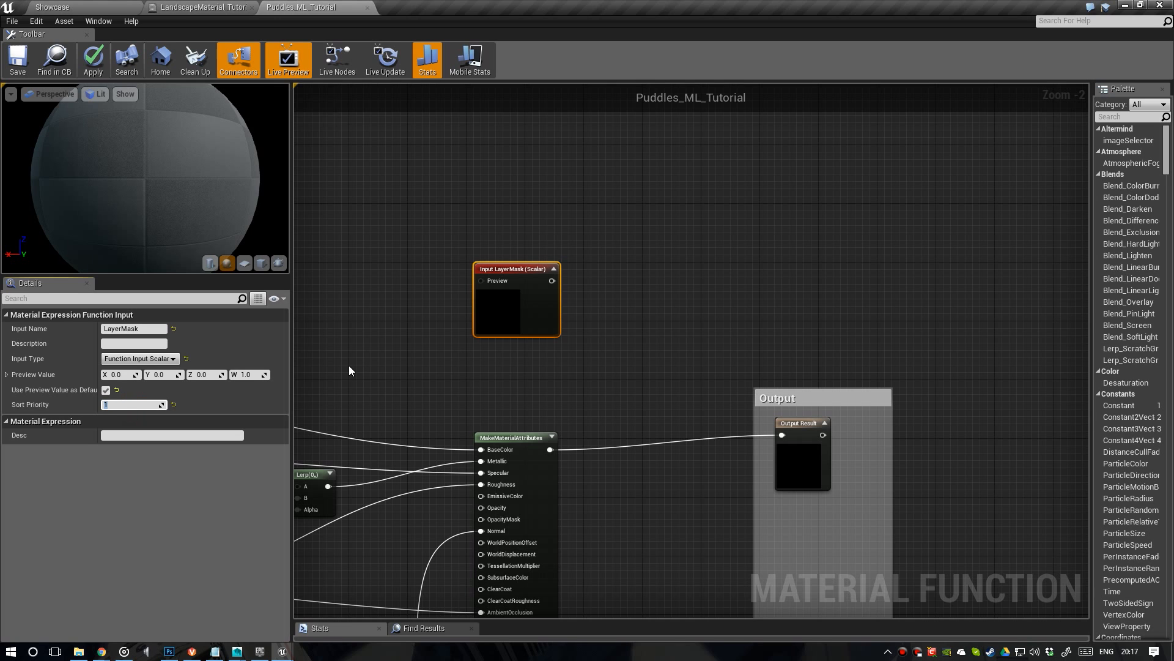
# Move the LayerMask input farther up and to the left of MakeMaterialAttributes to free space for new nodes
pyautogui.scroll(-1, 428, 307)
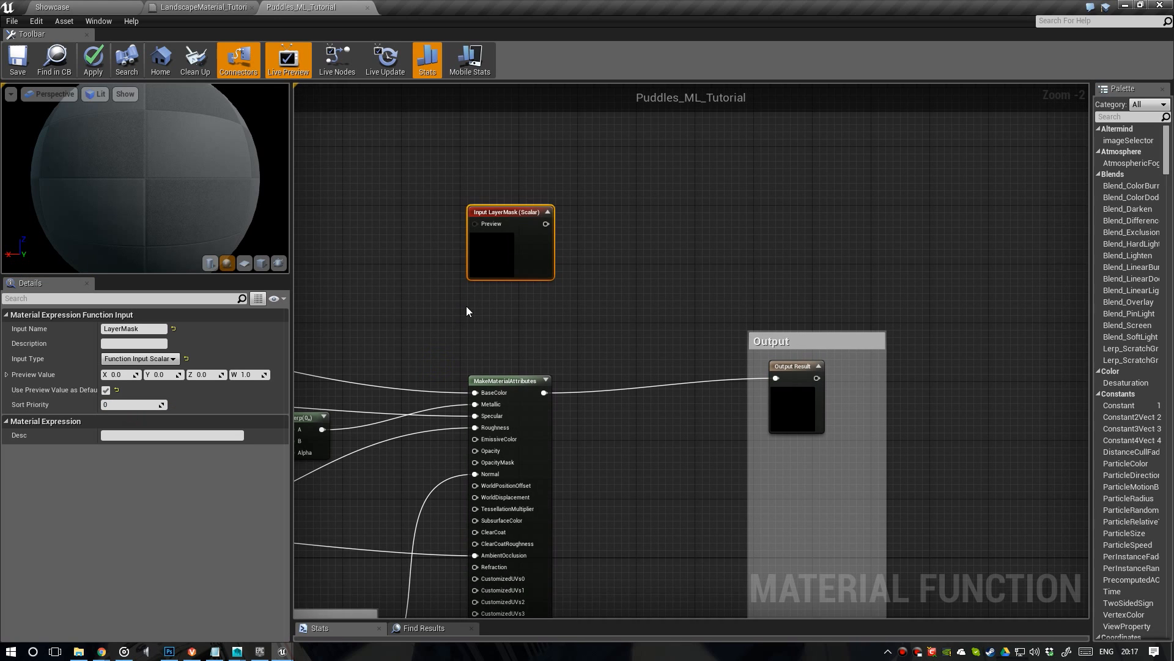
pyautogui.scroll(1, 467, 302)
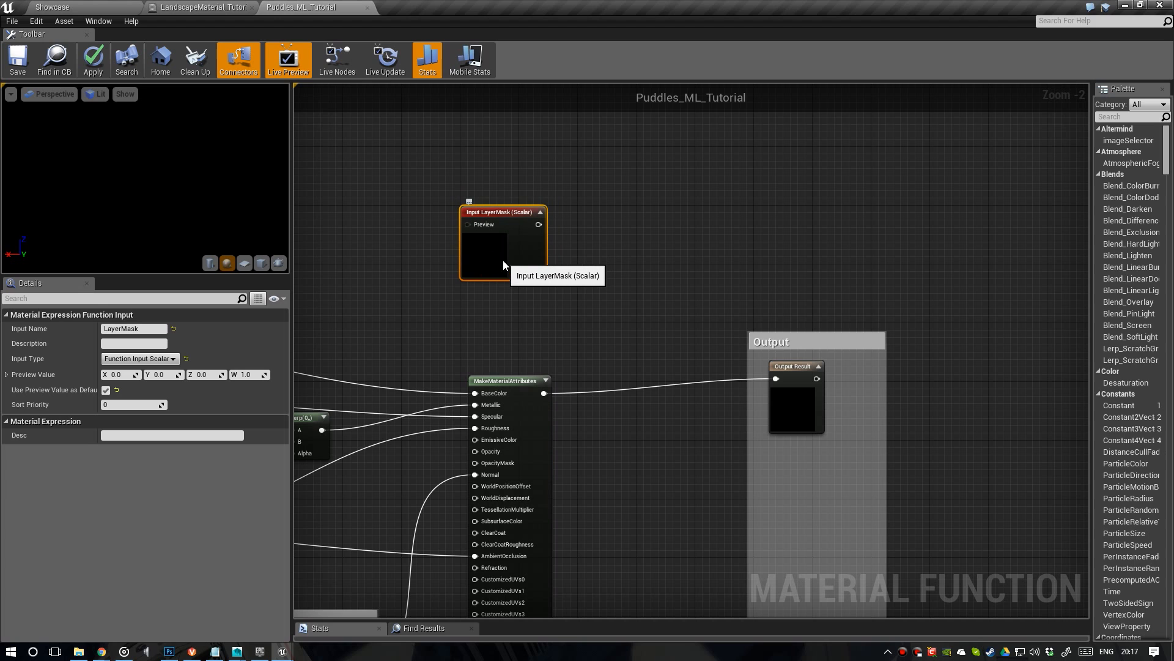
pyautogui.moveTo(503, 260); pyautogui.dragTo(511, 262)
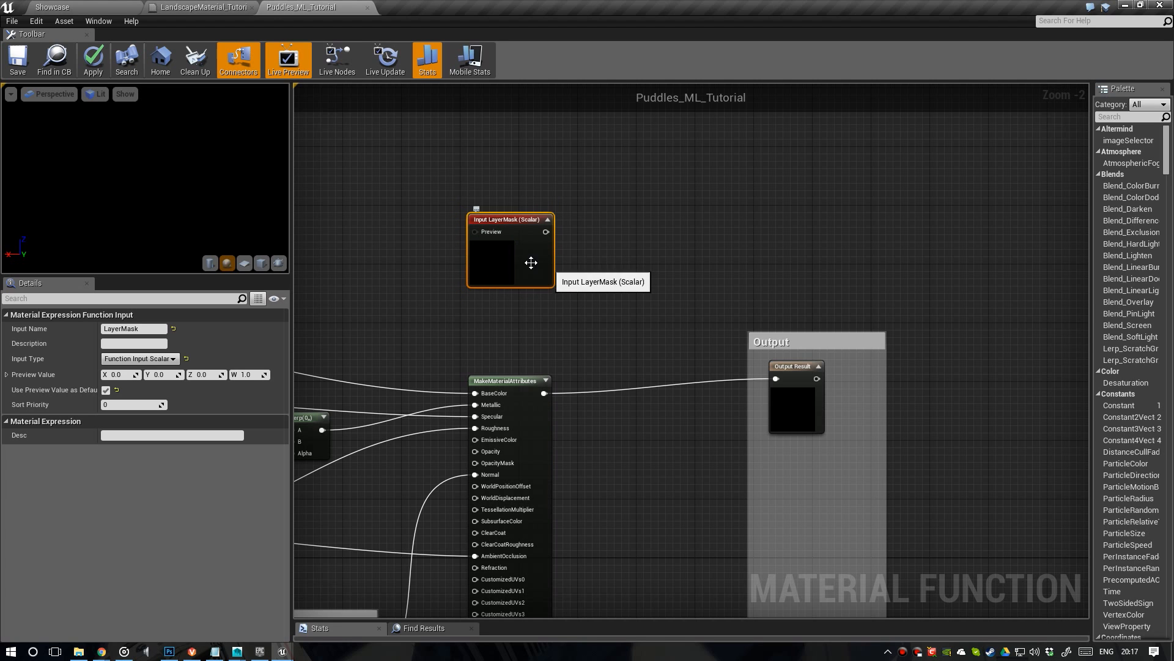
pyautogui.scroll(1, 514, 262)
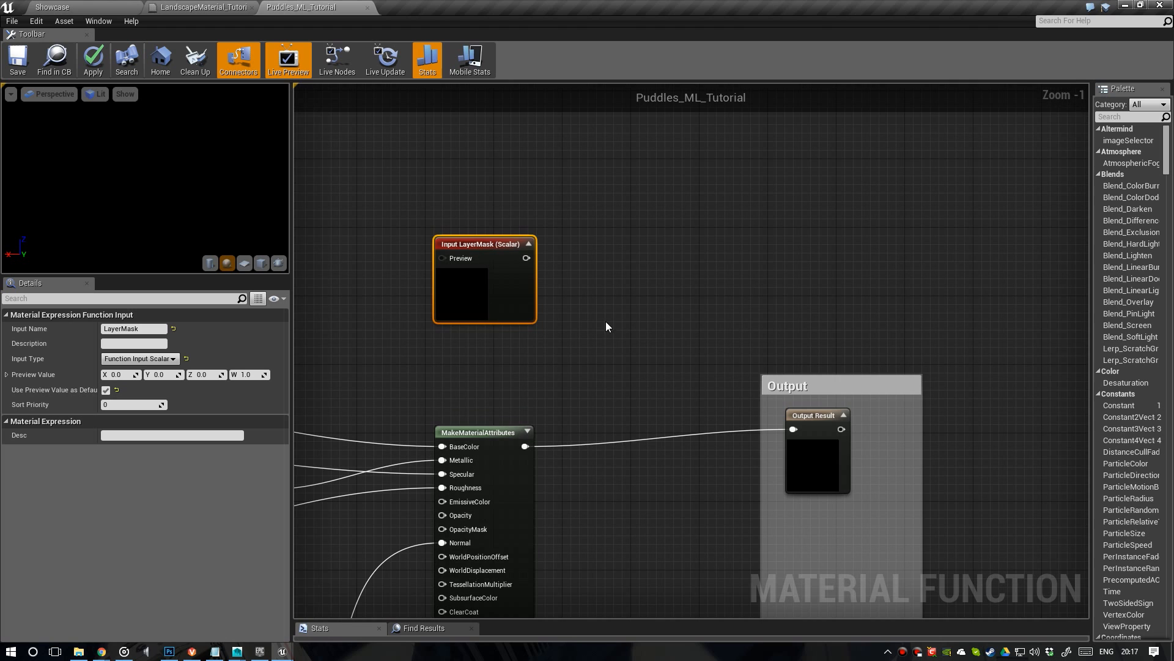
pyautogui.moveTo(636, 332); pyautogui.dragTo(729, 320, button='right')
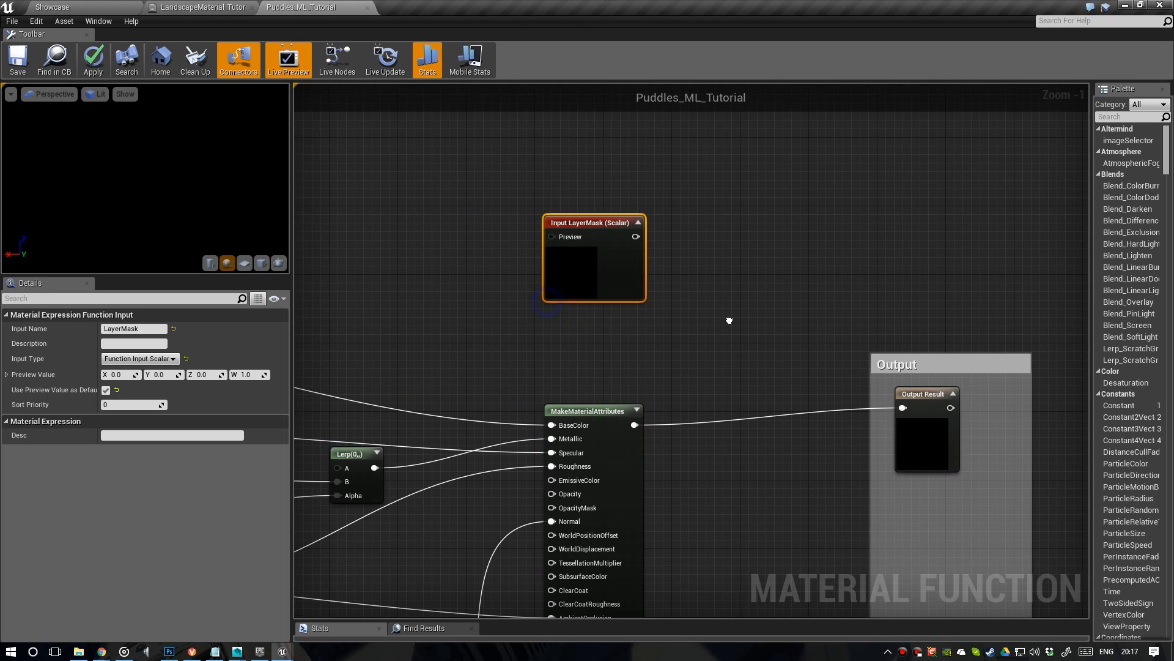
pyautogui.moveTo(584, 273); pyautogui.dragTo(575, 291)
pyautogui.moveTo(583, 337); pyautogui.dragTo(798, 323, button='right')
pyautogui.moveTo(795, 265); pyautogui.dragTo(667, 188)
pyautogui.scroll(-2, 750, 269)
# Move the MakeMaterialAttributes node closer to the Output group
pyautogui.moveTo(749, 269); pyautogui.dragTo(736, 303, button='right')
pyautogui.scroll(1, 780, 335)
pyautogui.moveTo(805, 364); pyautogui.dragTo(704, 295, button='right')
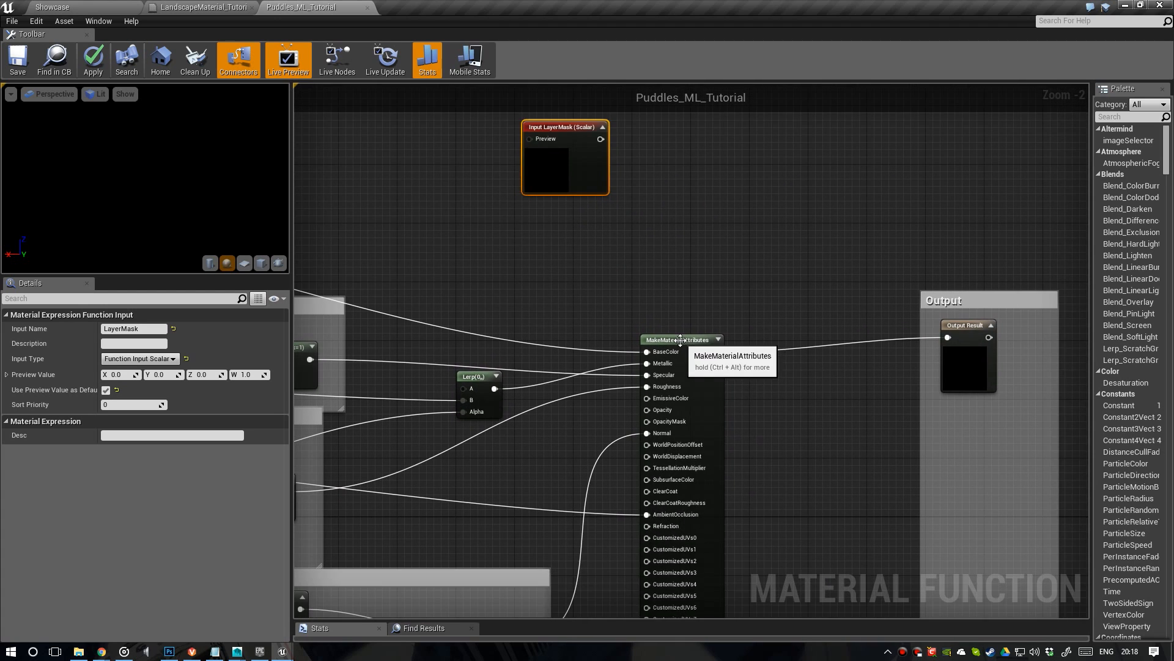
pyautogui.moveTo(690, 334); pyautogui.dragTo(771, 325)
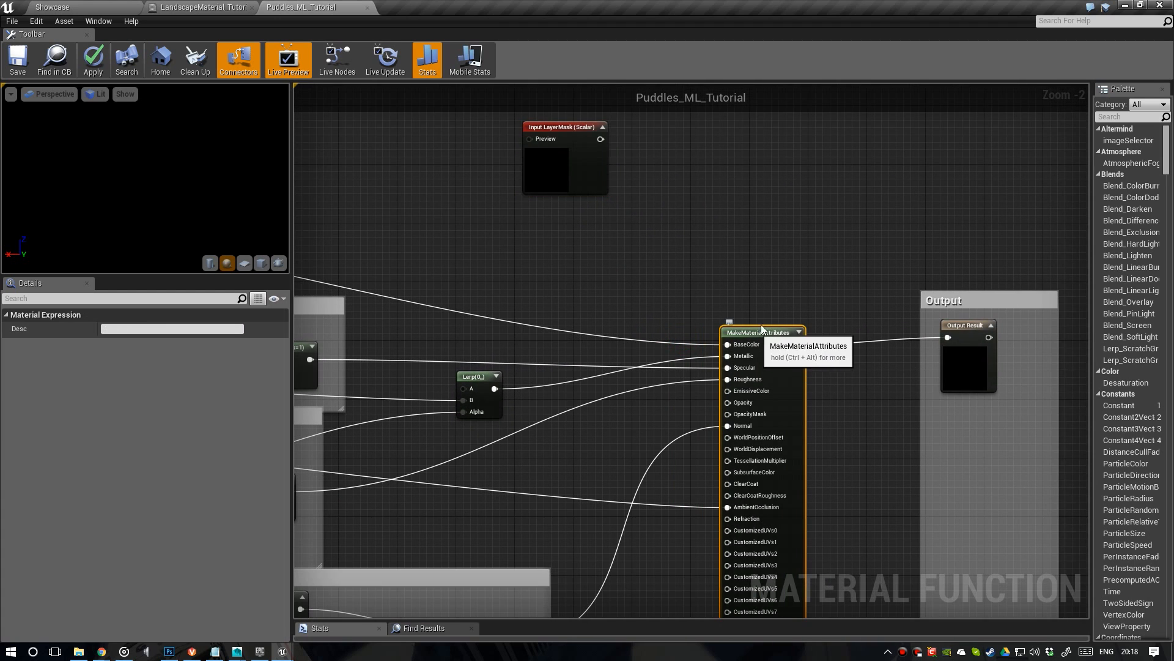
# Redirect the BaseColor connection from MakeMaterialAttributes into the B input of a new LinearInterpolate node
pyautogui.moveTo(757, 269); pyautogui.dragTo(798, 373, button='right')
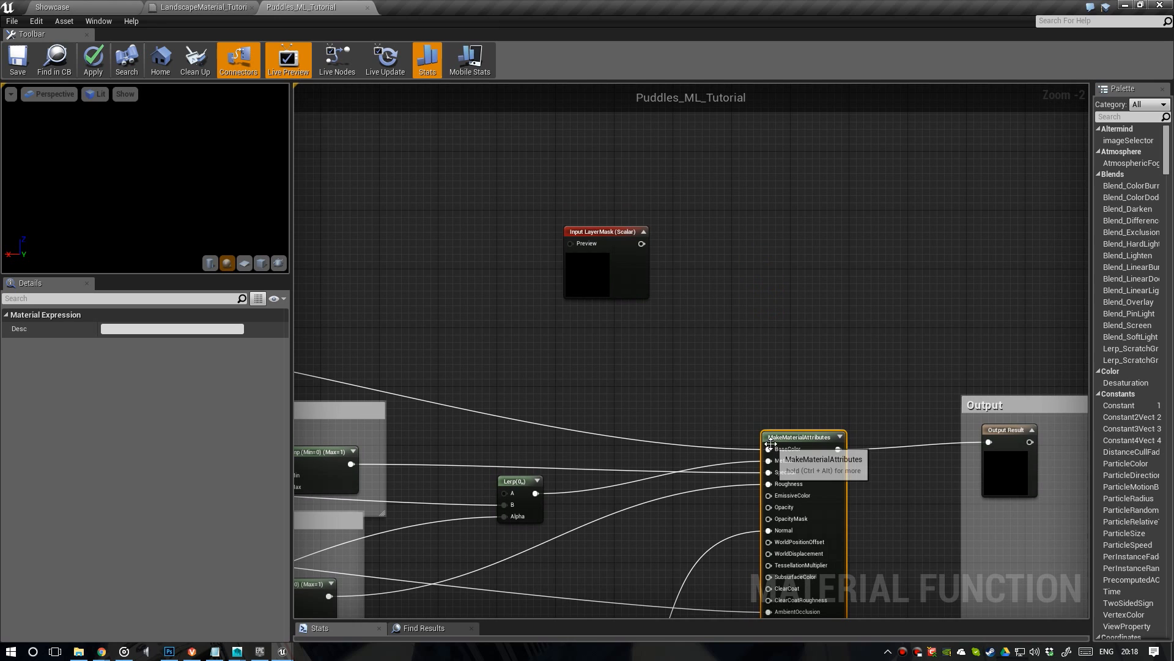
pyautogui.keyDown('ctrl'); pyautogui.moveTo(768, 448); pyautogui.dragTo(703, 358); pyautogui.keyUp('ctrl')
pyautogui.write('lerp')
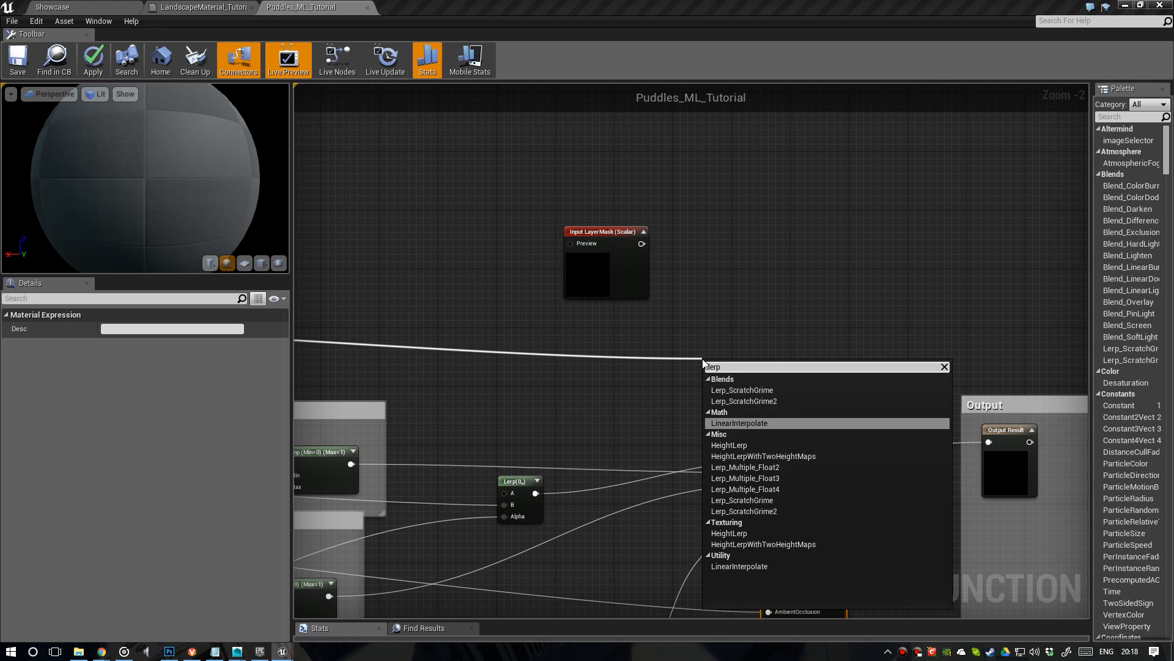
pyautogui.press('Return')
pyautogui.scroll(2, 702, 359)
pyautogui.moveTo(703, 359); pyautogui.dragTo(730, 368, button='right')
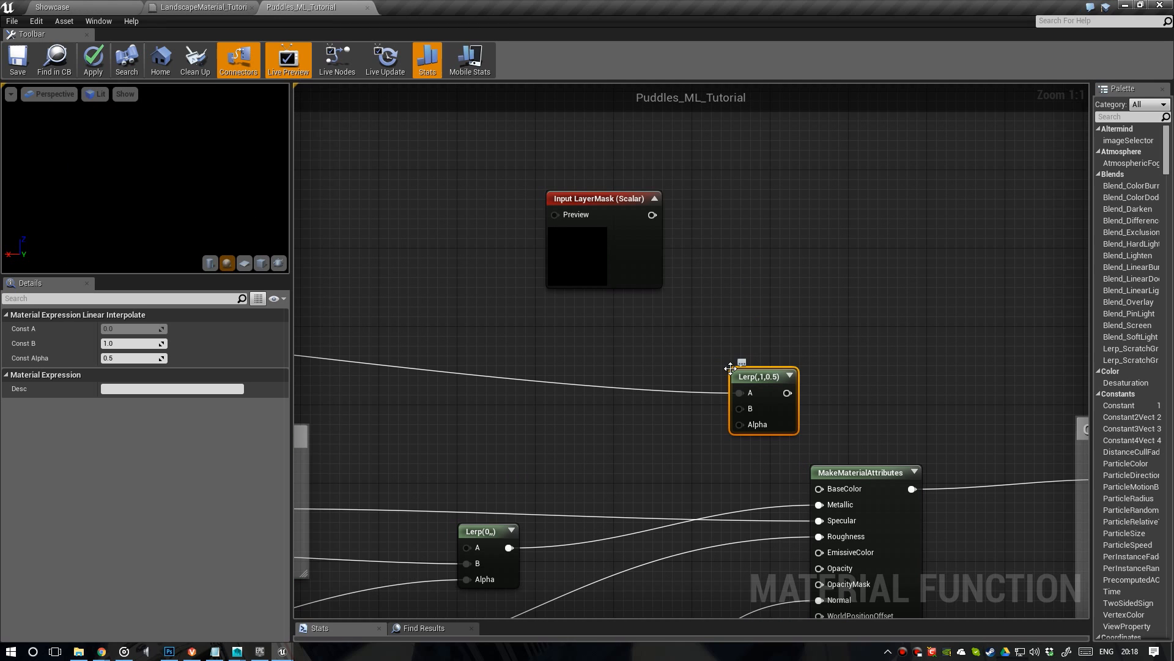
pyautogui.keyDown('ctrl'); pyautogui.moveTo(741, 393); pyautogui.dragTo(745, 409); pyautogui.keyUp('ctrl')
# Connect the BaseColor output of BreakMaterialAttributes in the Input group to the new Lerp's A
pyautogui.scroll(-3, 745, 409)
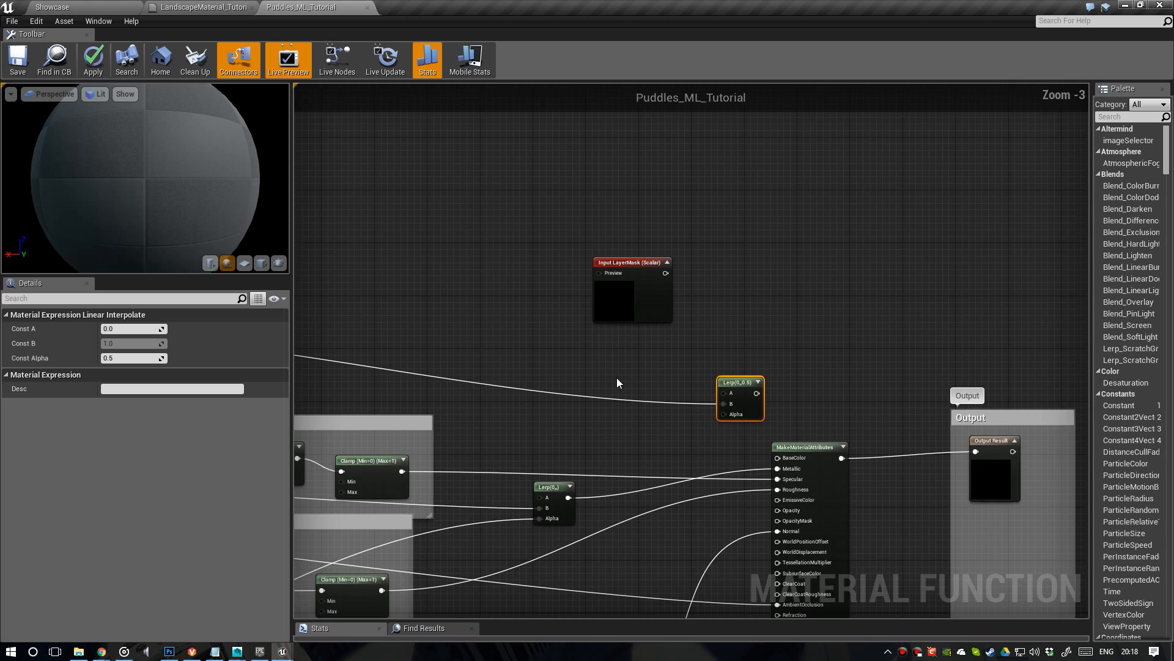
pyautogui.moveTo(617, 377); pyautogui.dragTo(725, 380, button='right')
pyautogui.scroll(-1, 726, 377)
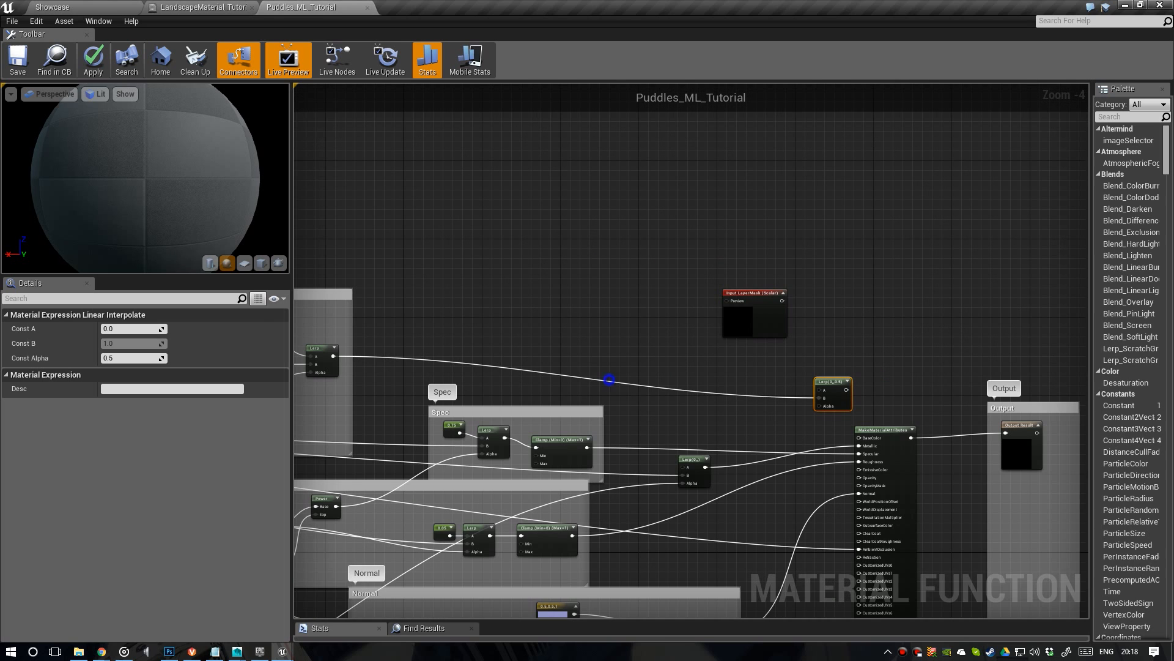
pyautogui.scroll(-3, 725, 345)
pyautogui.scroll(3, 475, 368)
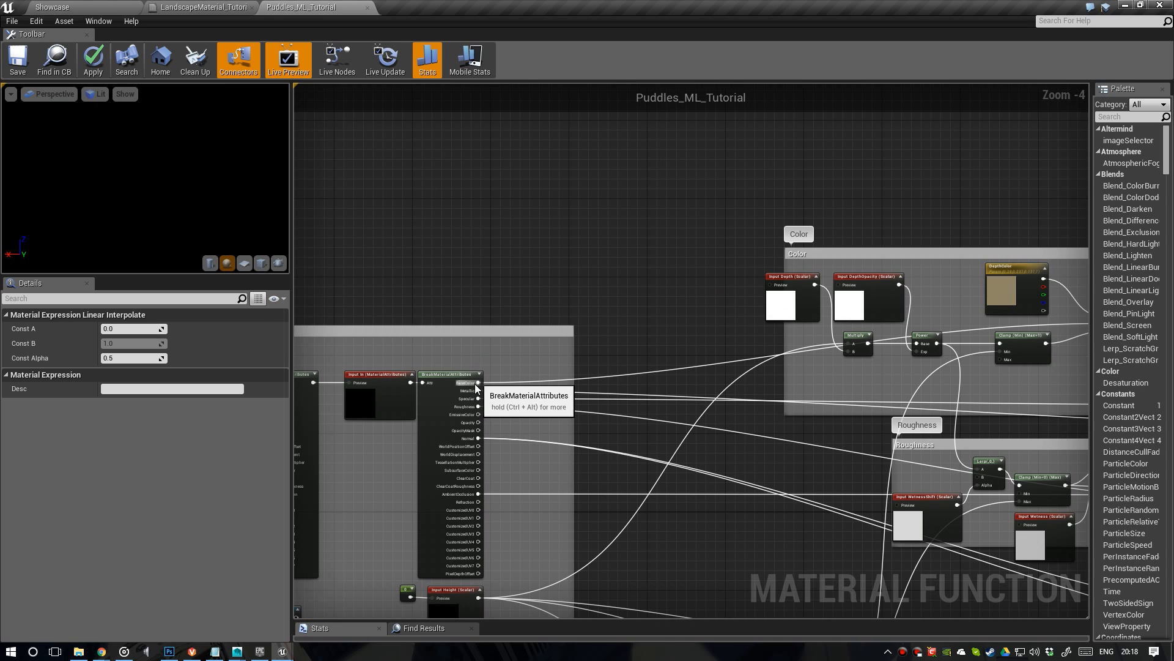
pyautogui.moveTo(477, 385); pyautogui.dragTo(927, 350)
pyautogui.scroll(2, 736, 284)
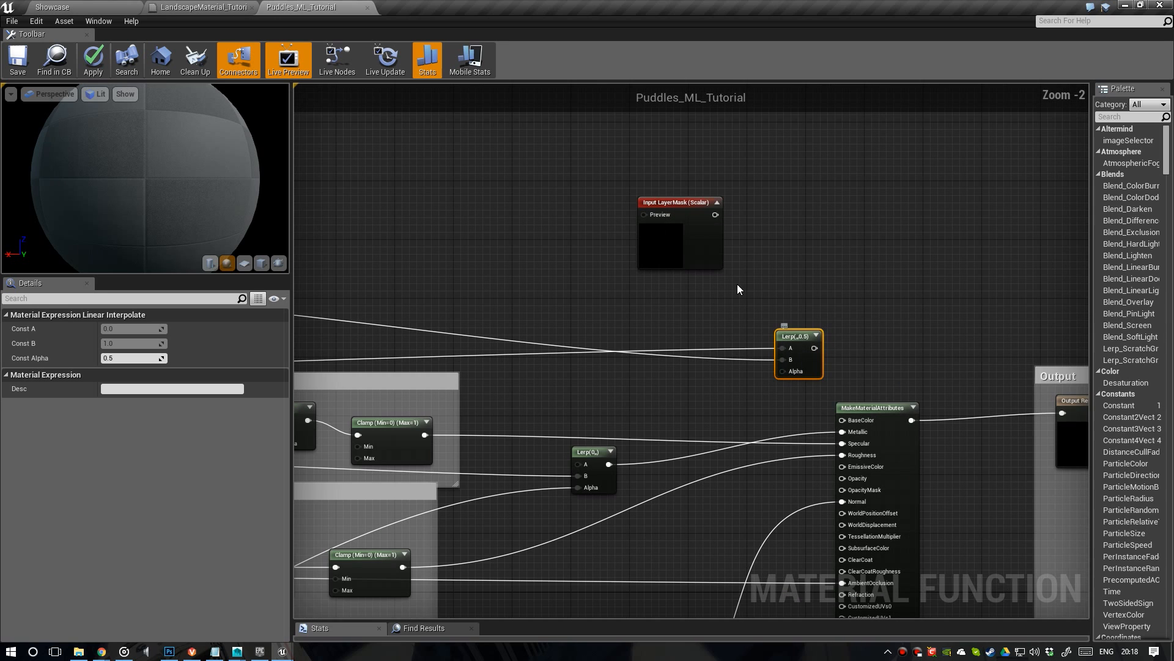
# Connect the LayerMask input to the Alpha of the BaseColor Lerp and shift the LayerMask node slightly away from it
pyautogui.moveTo(716, 214); pyautogui.dragTo(783, 371)
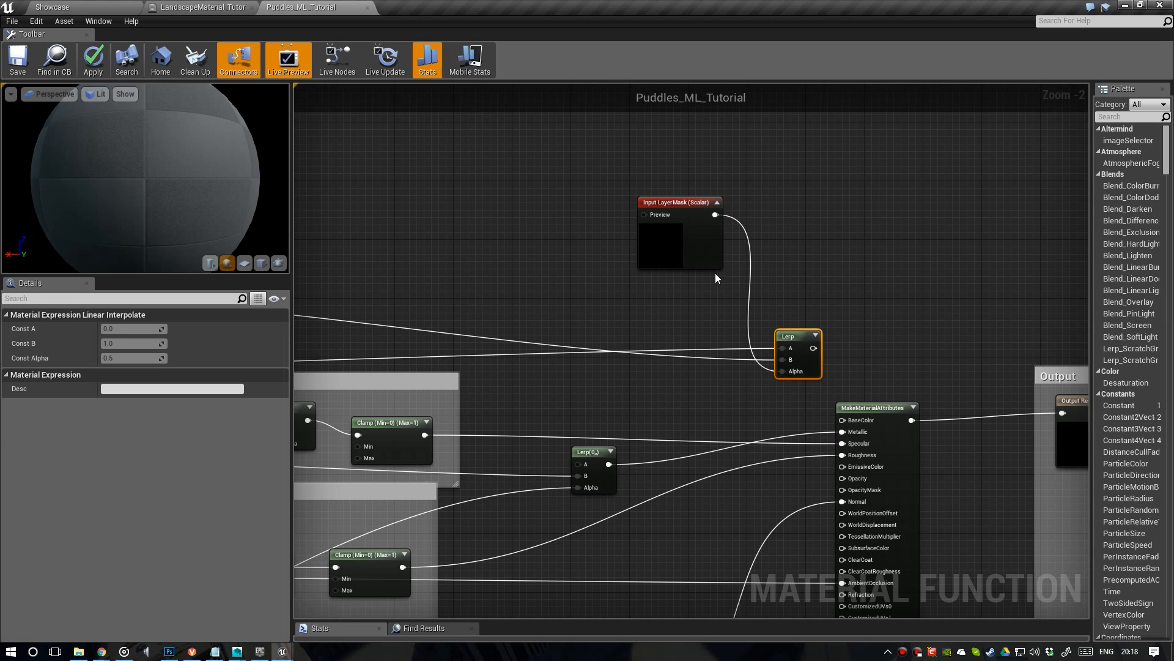
pyautogui.moveTo(692, 246); pyautogui.dragTo(668, 253)
pyautogui.scroll(-1, 683, 295)
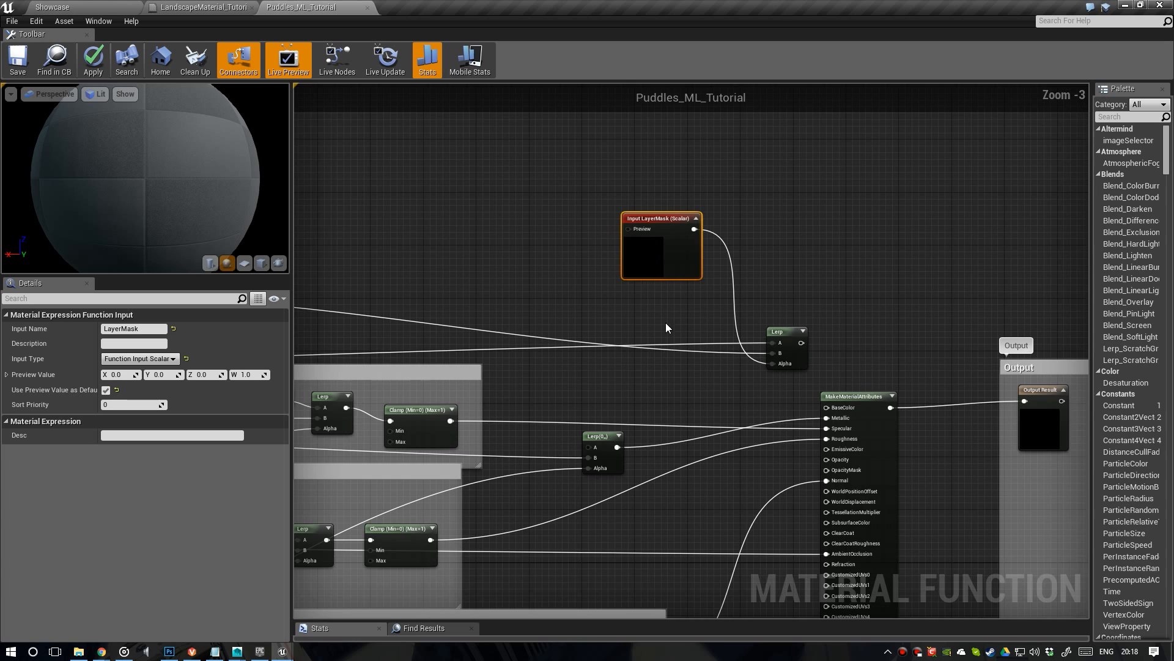
# Redirect the Metallic connection from MakeMaterialAttributes into the B input of a new Lerp node below the BaseColor Lerp
pyautogui.moveTo(665, 321); pyautogui.dragTo(595, 294, button='right')
pyautogui.moveTo(666, 320); pyautogui.dragTo(558, 228, button='right')
pyautogui.scroll(-2, 789, 302)
pyautogui.moveTo(970, 389); pyautogui.dragTo(611, 329)
pyautogui.click(759, 247)
pyautogui.scroll(2, 743, 244)
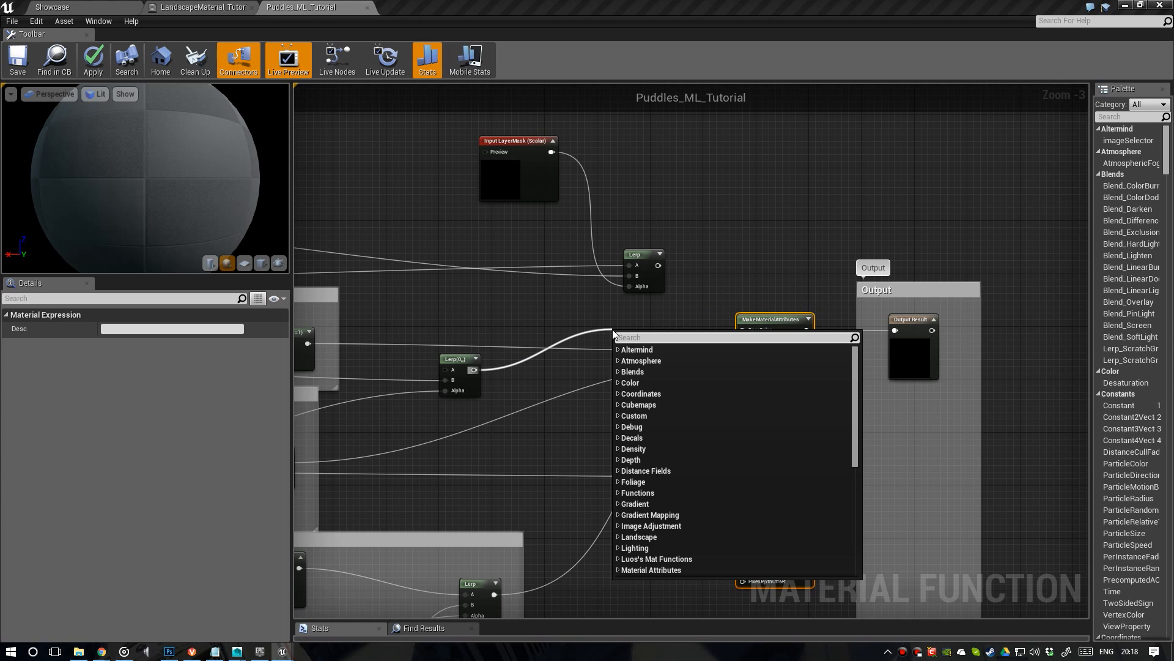
pyautogui.write('lerp')
pyautogui.press('Return')
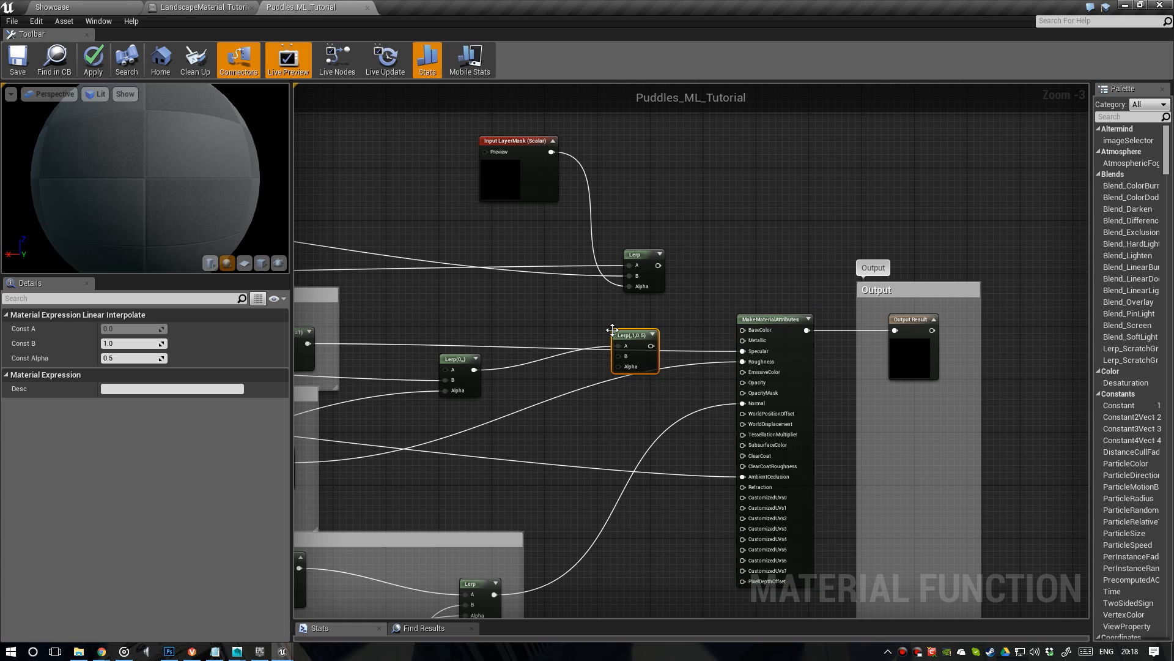
pyautogui.scroll(1, 611, 329)
pyautogui.moveTo(620, 367); pyautogui.dragTo(621, 361)
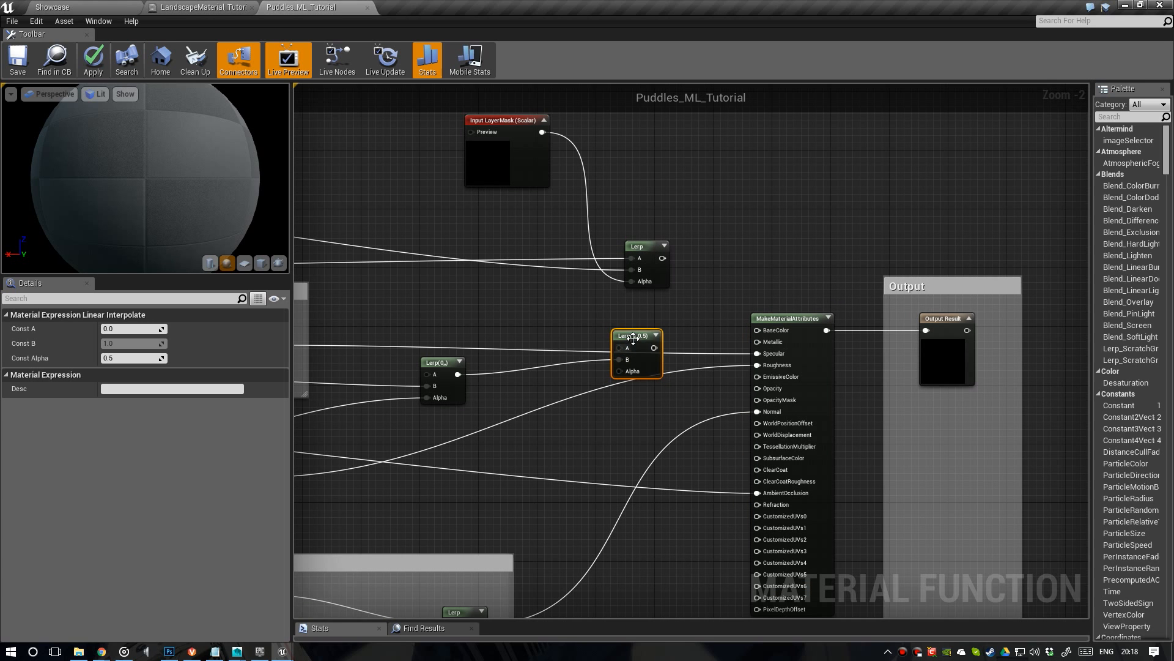
# Connect the Metallic output of BreakMaterialAttributes to the new Lerp's A and the LayerMask input to its Alpha
pyautogui.scroll(-4, 636, 349)
pyautogui.moveTo(443, 337); pyautogui.dragTo(862, 341, button='right')
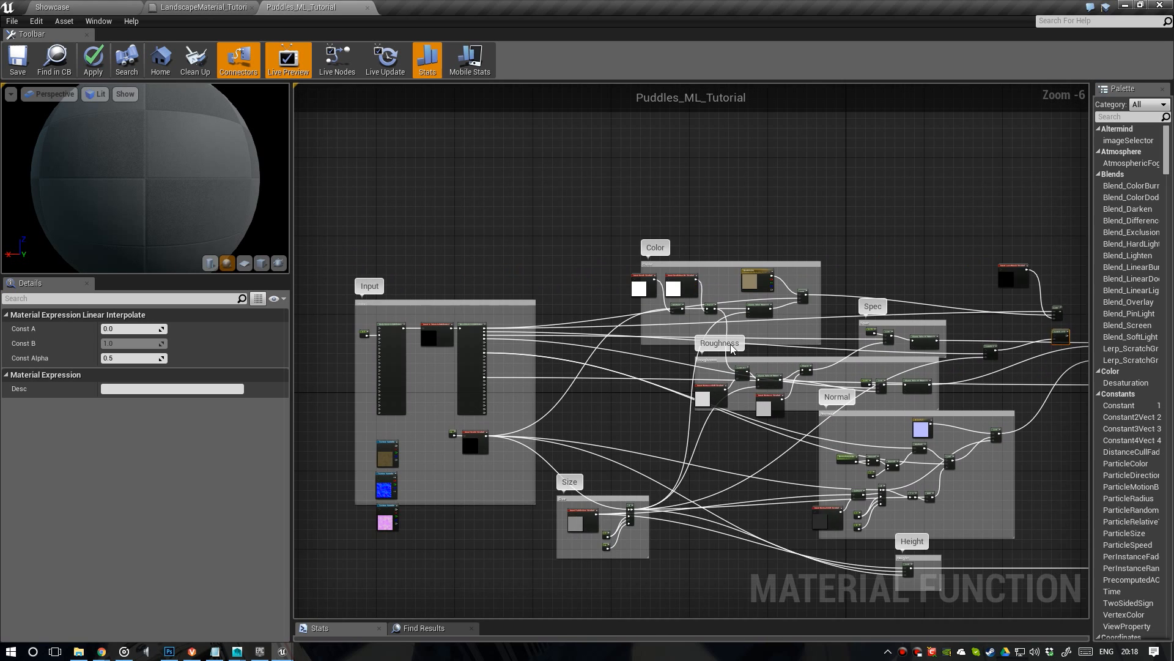
pyautogui.scroll(3, 497, 334)
pyautogui.moveTo(453, 319); pyautogui.dragTo(1015, 328)
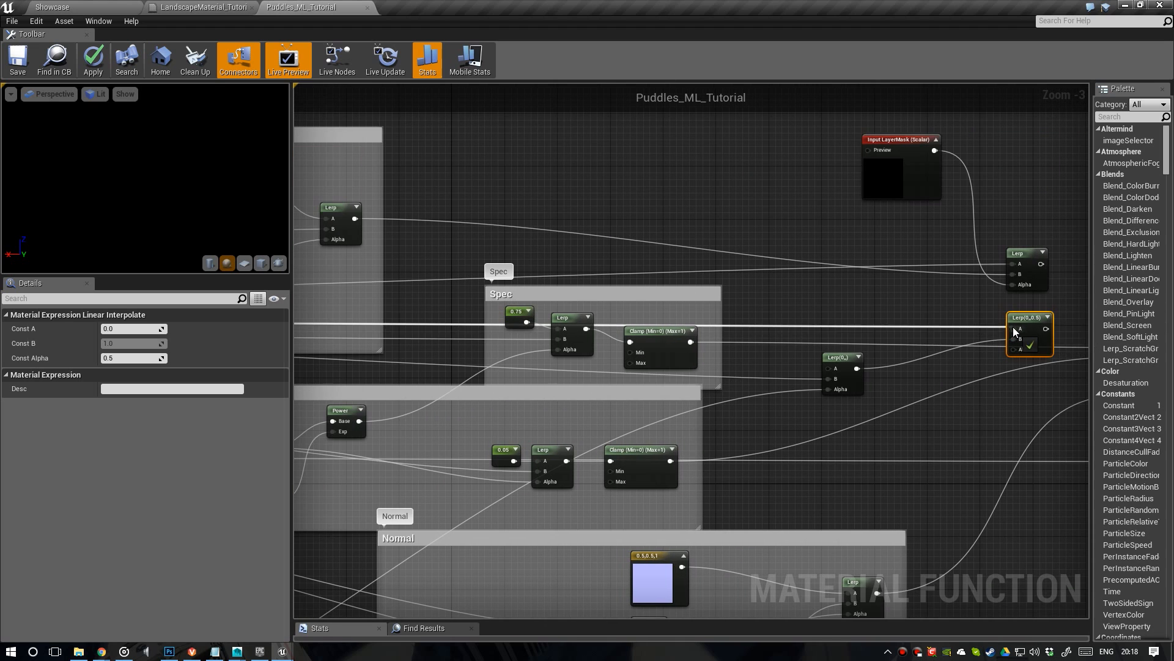
pyautogui.moveTo(1015, 328); pyautogui.dragTo(685, 337, button='right')
pyautogui.moveTo(603, 158); pyautogui.dragTo(684, 359)
pyautogui.moveTo(665, 318); pyautogui.dragTo(644, 302, button='right')
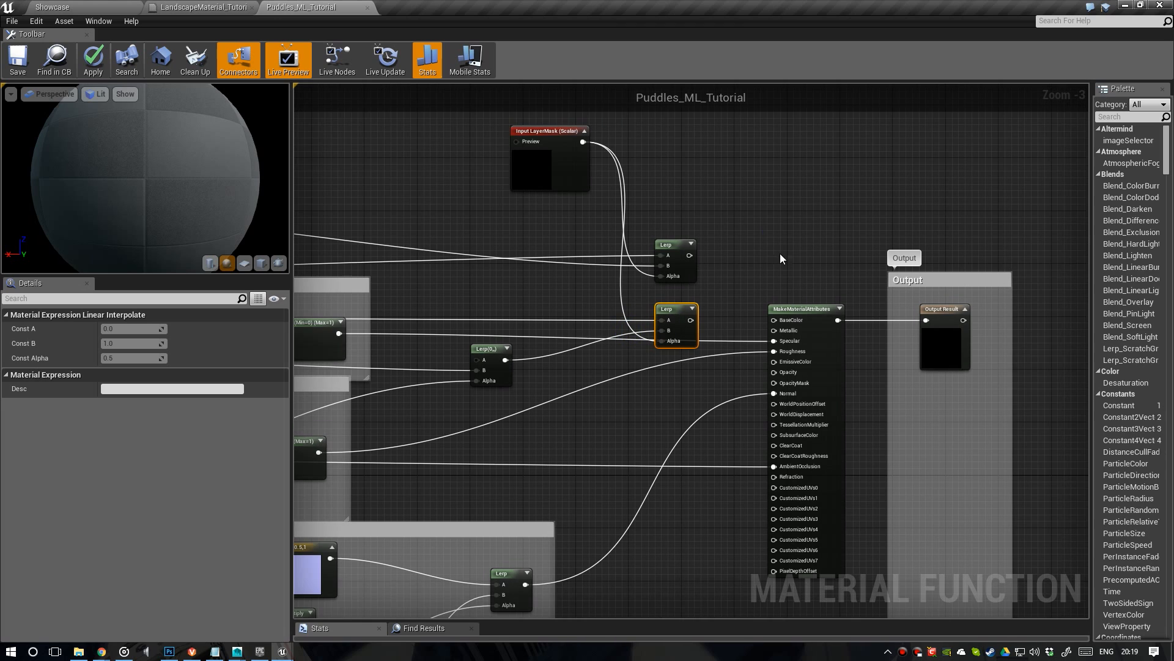
# Search the node list for "blend" and add a MatLayerBlend_Standard node above MakeMaterialAttributes
pyautogui.moveTo(779, 253); pyautogui.dragTo(695, 277, button='right')
pyautogui.rightClick(700, 274)
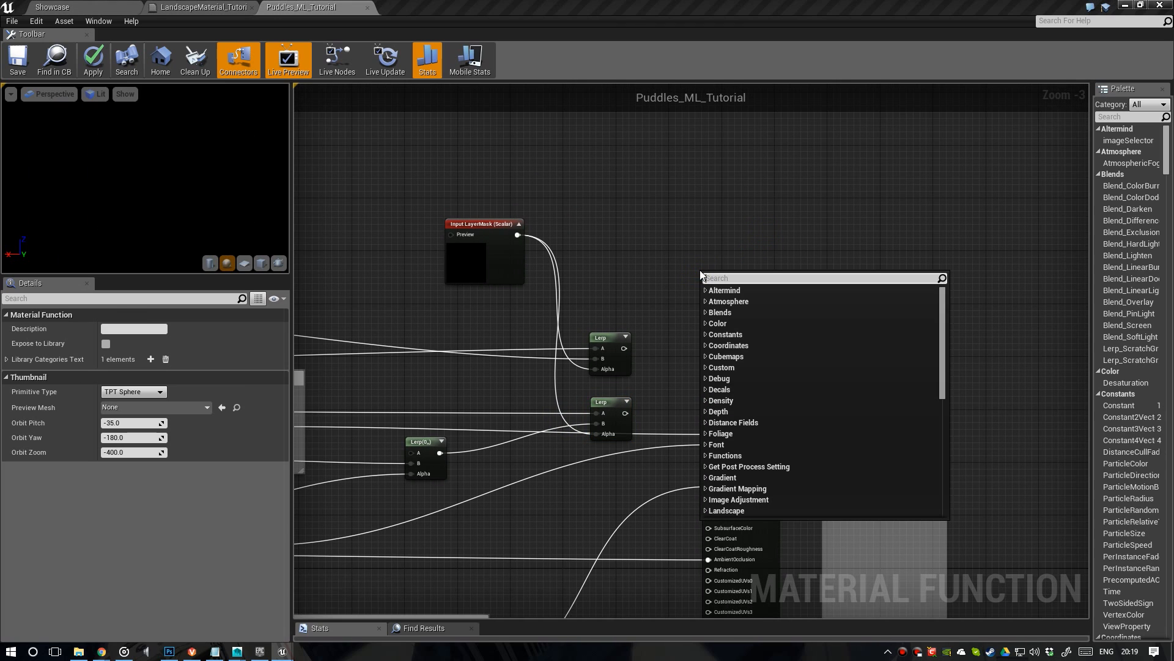
pyautogui.write('materialb')
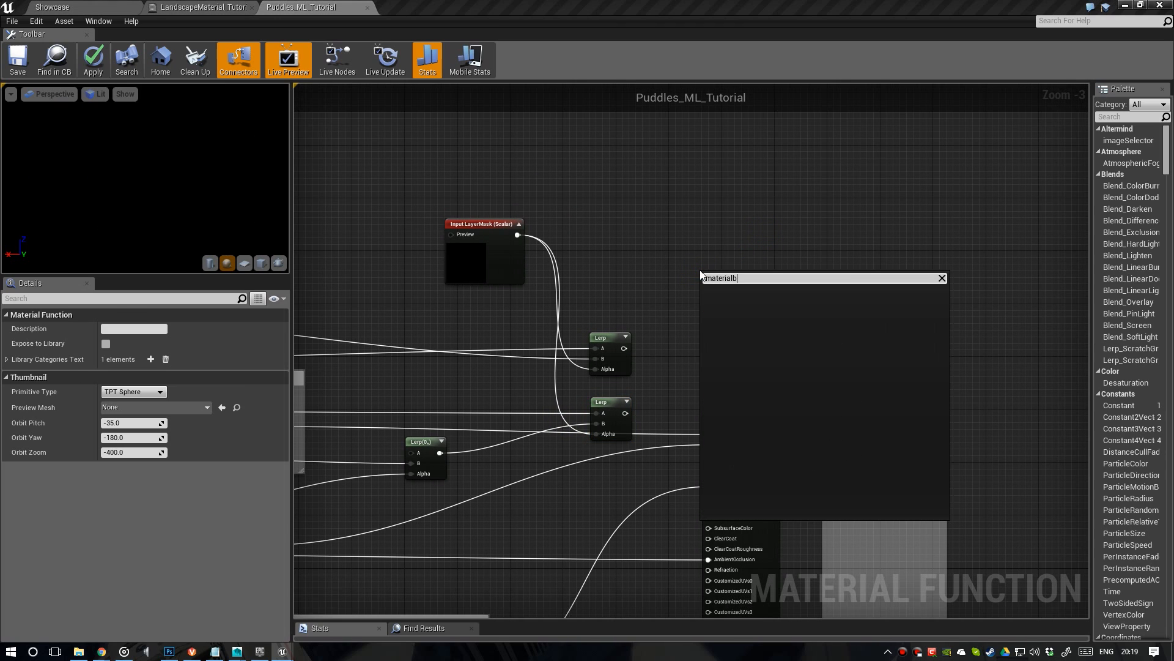
pyautogui.hotkey('ctrl', 'a')
pyautogui.write('blend')
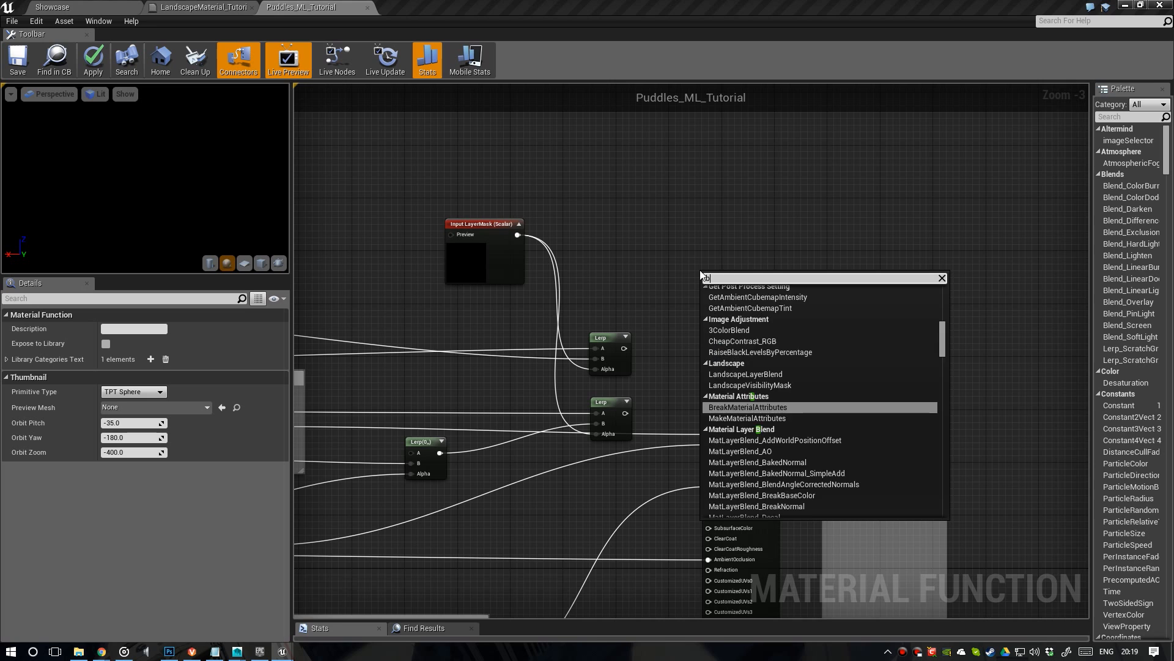
pyautogui.scroll(-3, 785, 375)
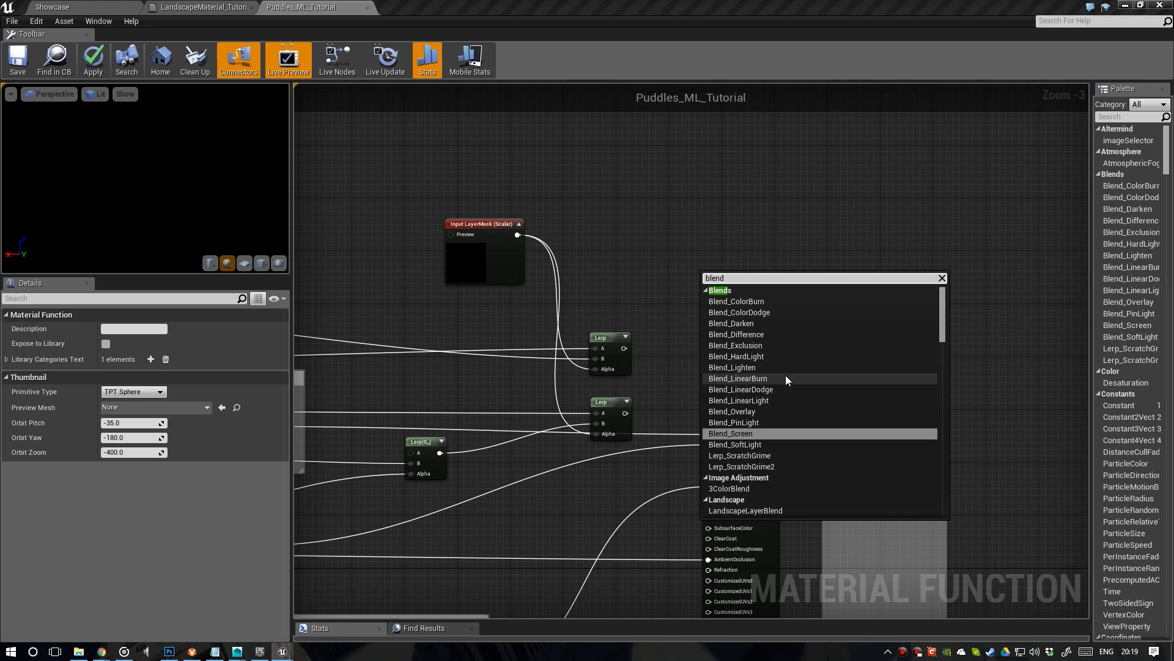
pyautogui.scroll(-6, 770, 407)
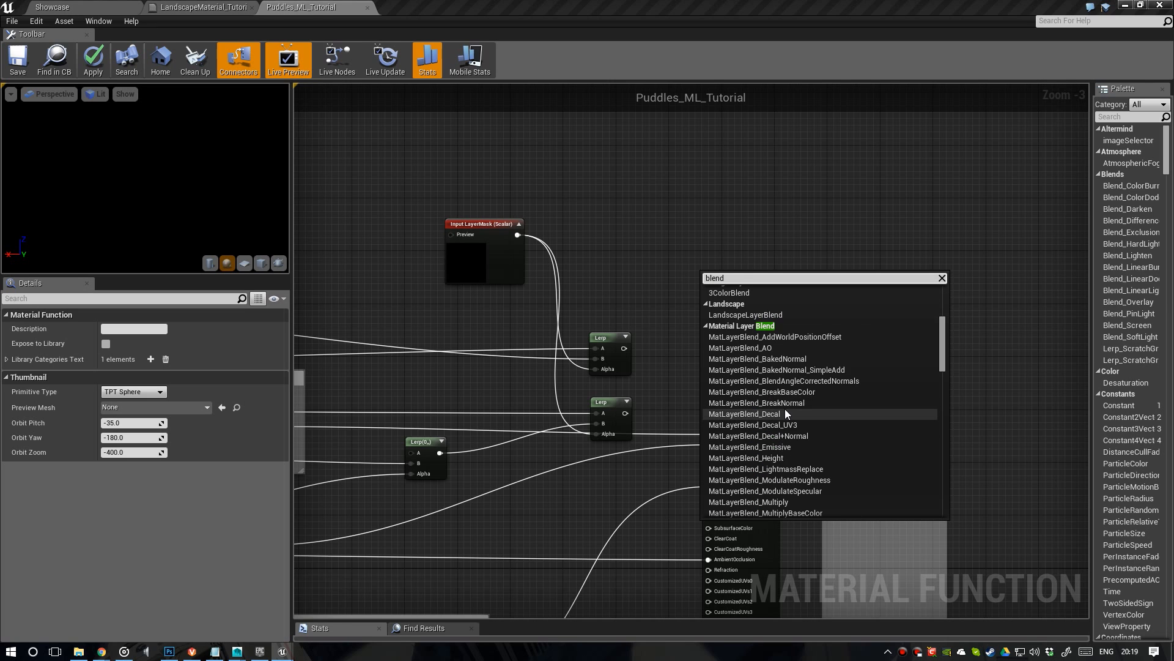
pyautogui.scroll(-3, 838, 439)
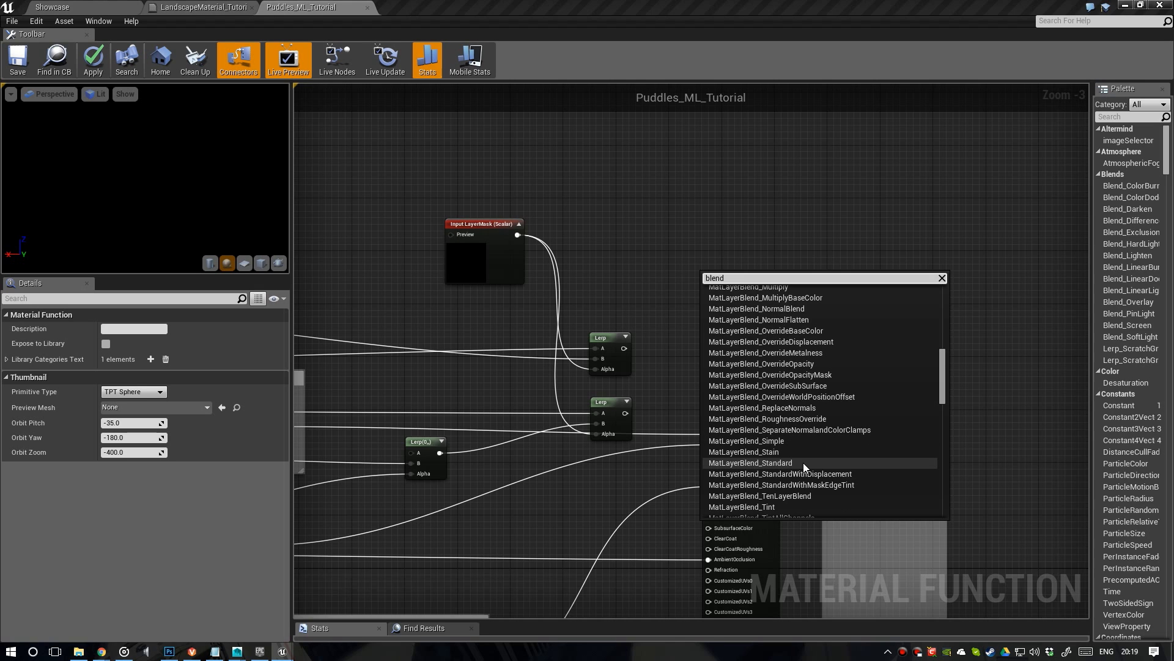
pyautogui.click(802, 462)
# Open the MatLayerBlend_Standard function and examine how its Lerp nodes combine the two materials' attributes with the alpha
pyautogui.doubleClick(739, 276)
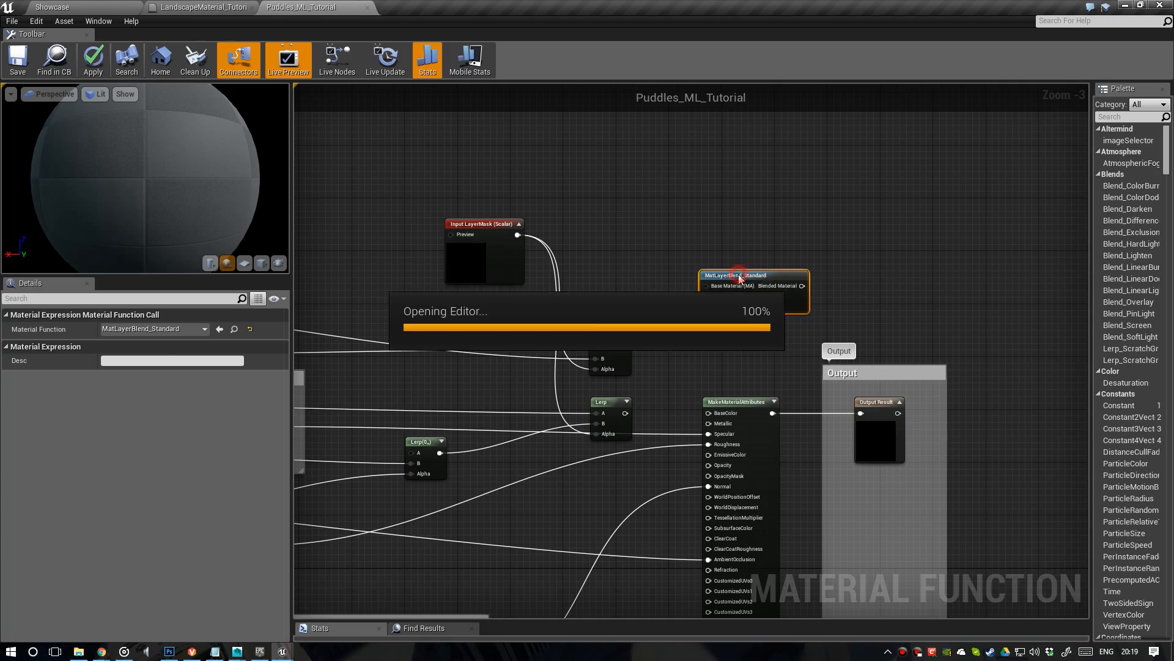
pyautogui.scroll(-5, 655, 314)
pyautogui.moveTo(453, 270); pyautogui.dragTo(480, 278, button='right')
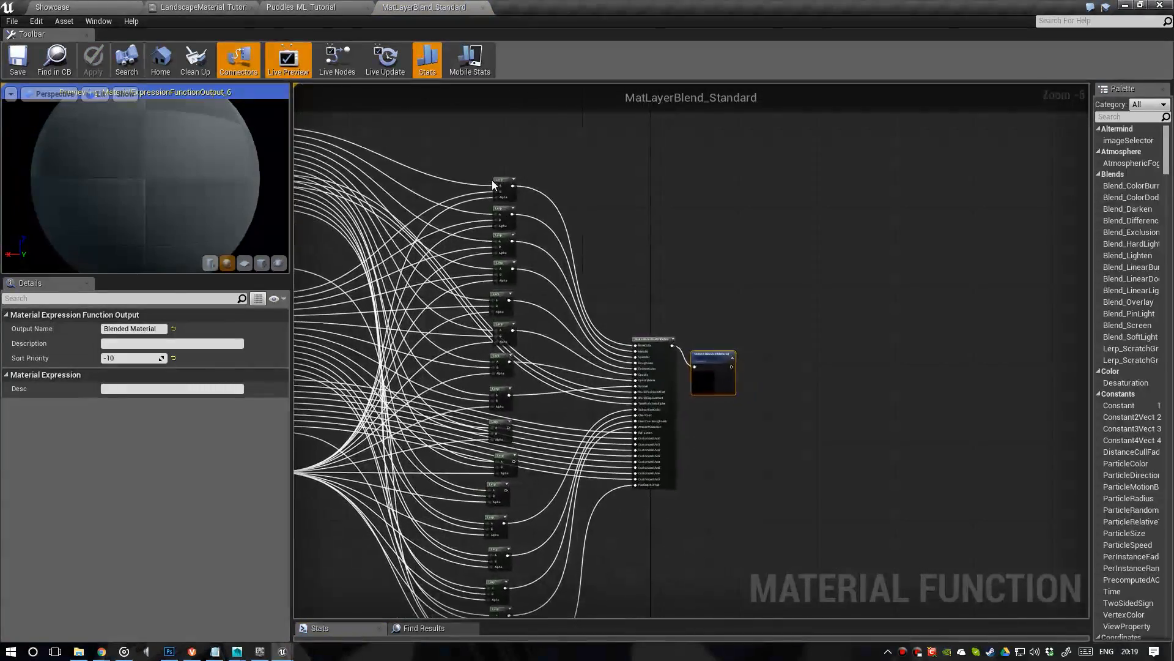
pyautogui.press('Home')
pyautogui.scroll(-3, 502, 222)
pyautogui.moveTo(503, 222); pyautogui.dragTo(780, 449, button='right')
pyautogui.scroll(3, 567, 288)
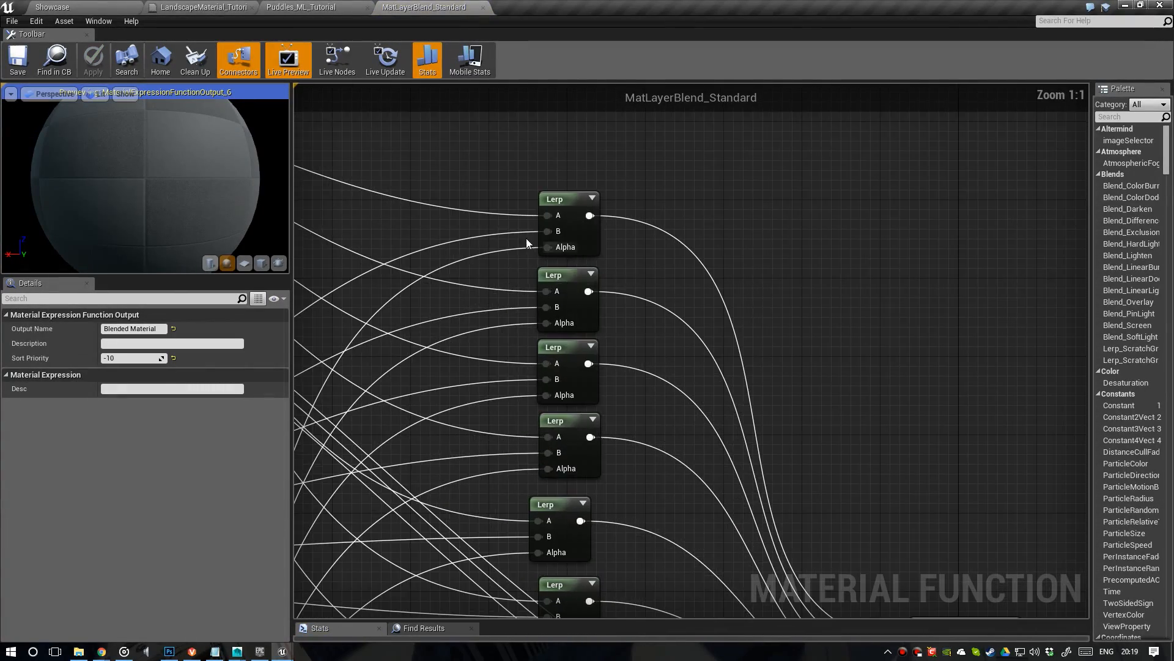
pyautogui.scroll(-5, 567, 220)
pyautogui.moveTo(480, 396); pyautogui.dragTo(707, 281, button='right')
pyautogui.moveTo(637, 376); pyautogui.dragTo(584, 291, button='right')
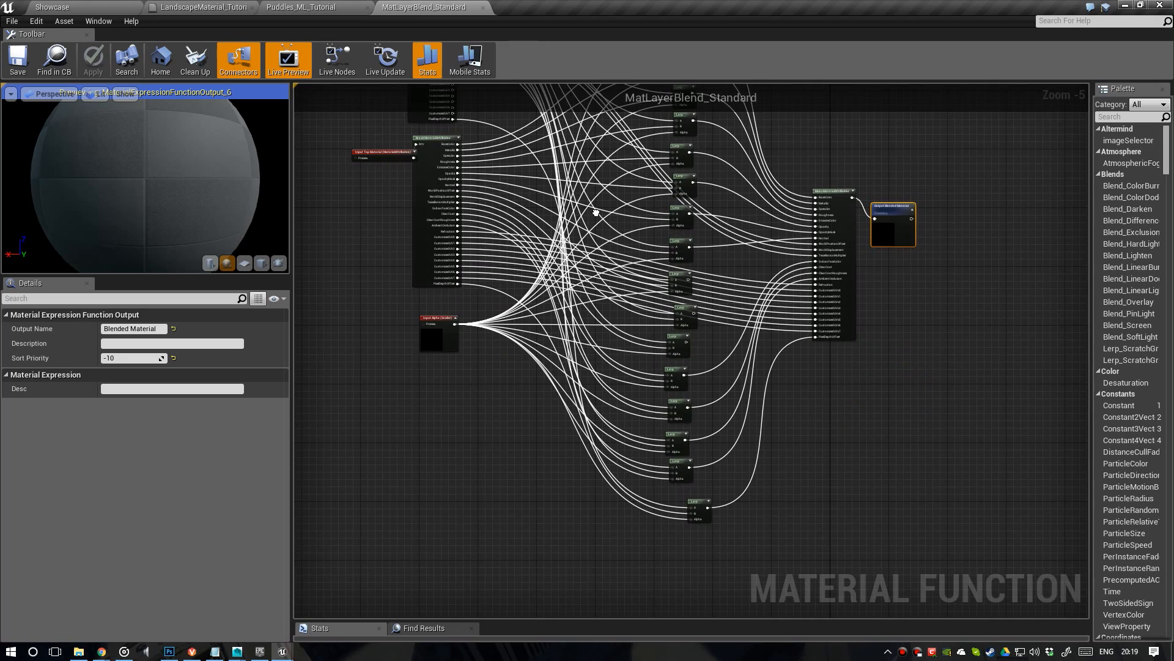
pyautogui.scroll(4, 692, 274)
pyautogui.moveTo(692, 274); pyautogui.dragTo(618, 384, button='right')
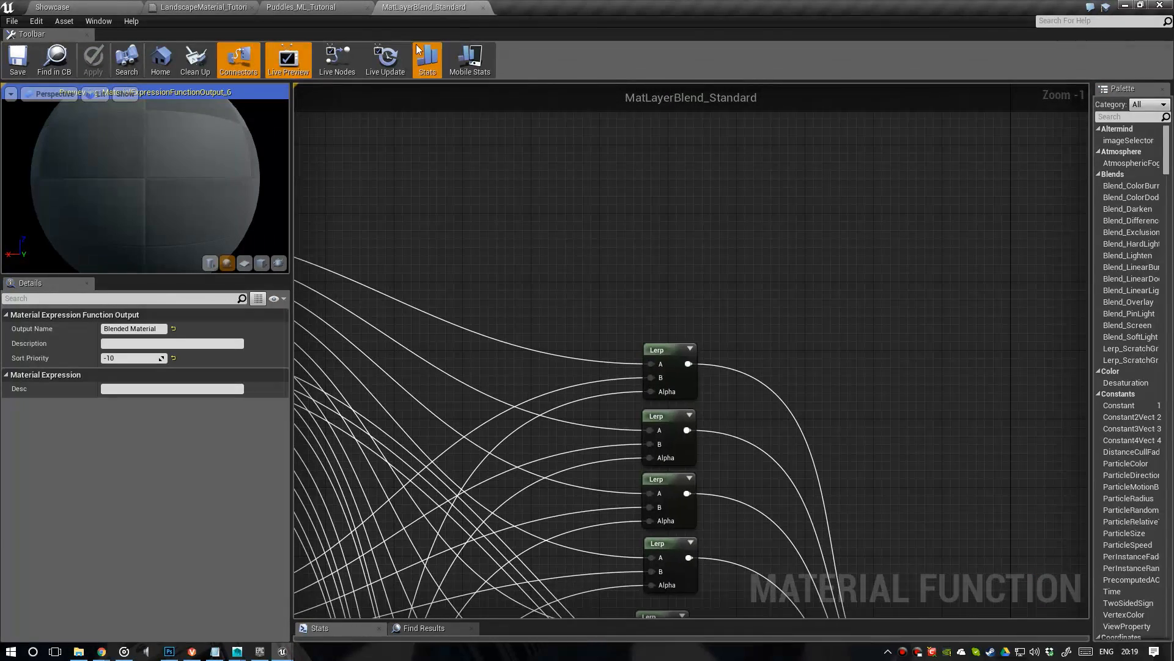
# Close the MatLayerBlend_Standard function and delete its node from the puddles function graph
pyautogui.click(483, 8)
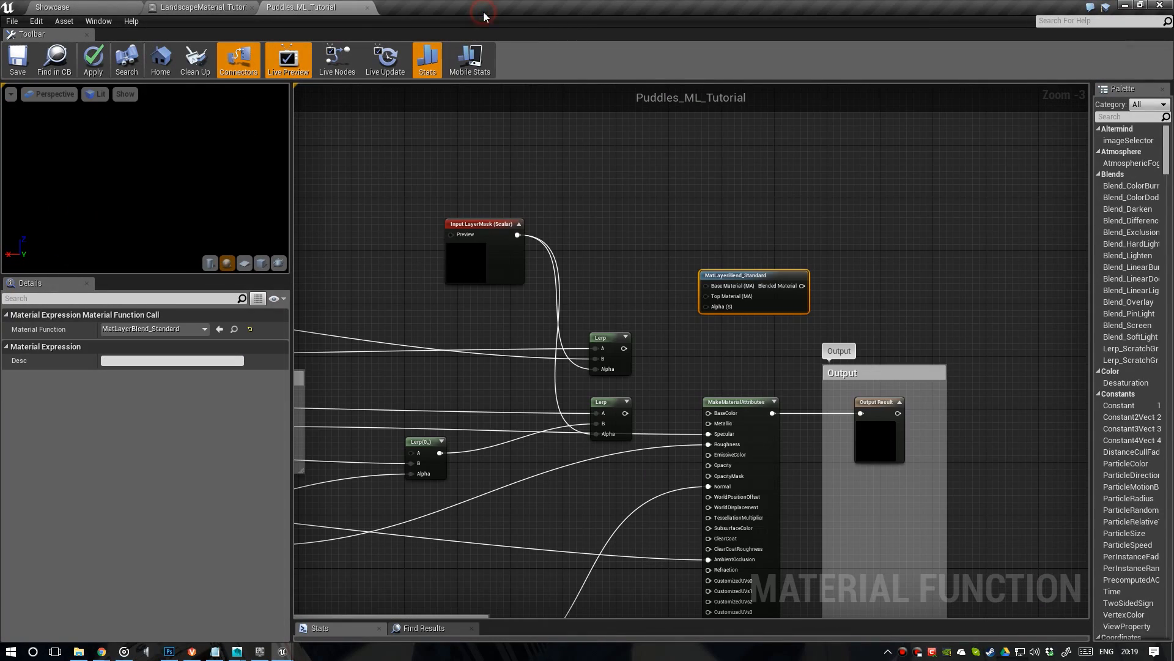
pyautogui.moveTo(775, 299); pyautogui.dragTo(759, 289)
pyautogui.press('Delete')
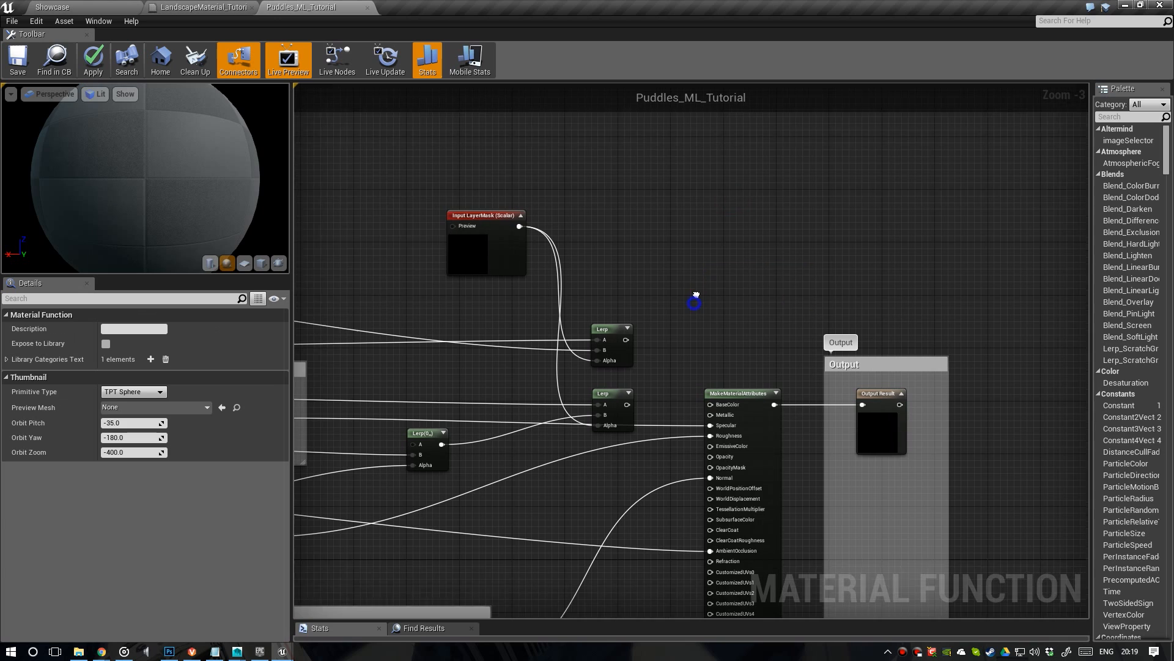
# Connect the two blending Lerps to BaseColor and Metallic of MakeMaterialAttributes and move the Metallic Lerp closer under the BaseColor Lerp
pyautogui.moveTo(694, 303); pyautogui.dragTo(662, 239, button='right')
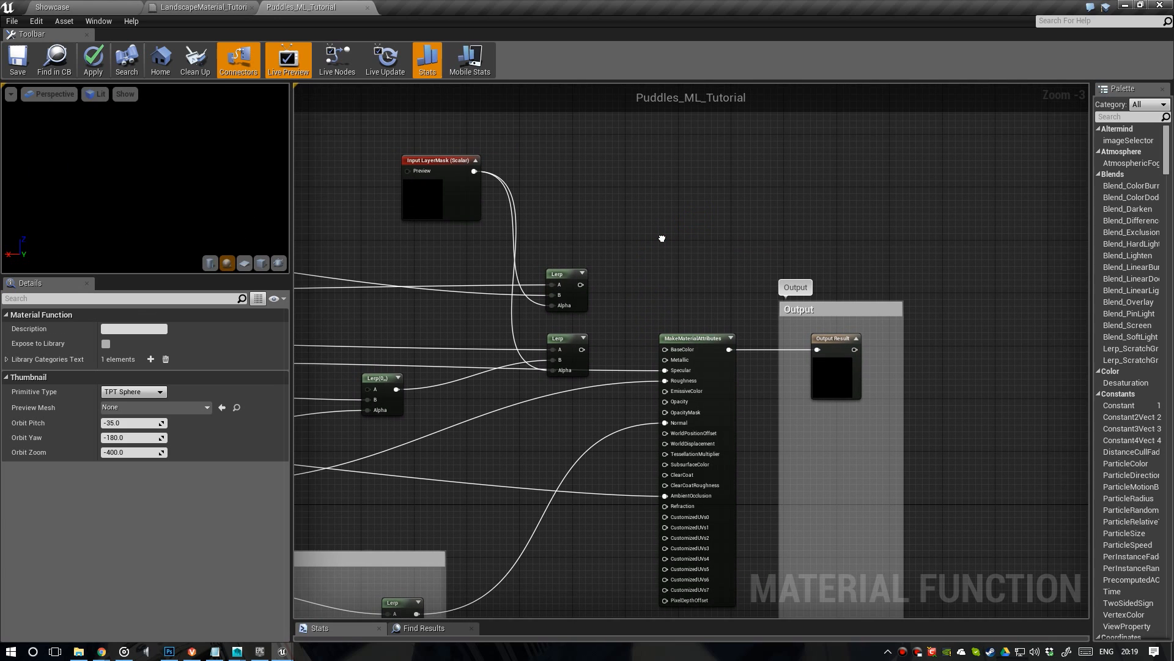
pyautogui.scroll(1, 558, 299)
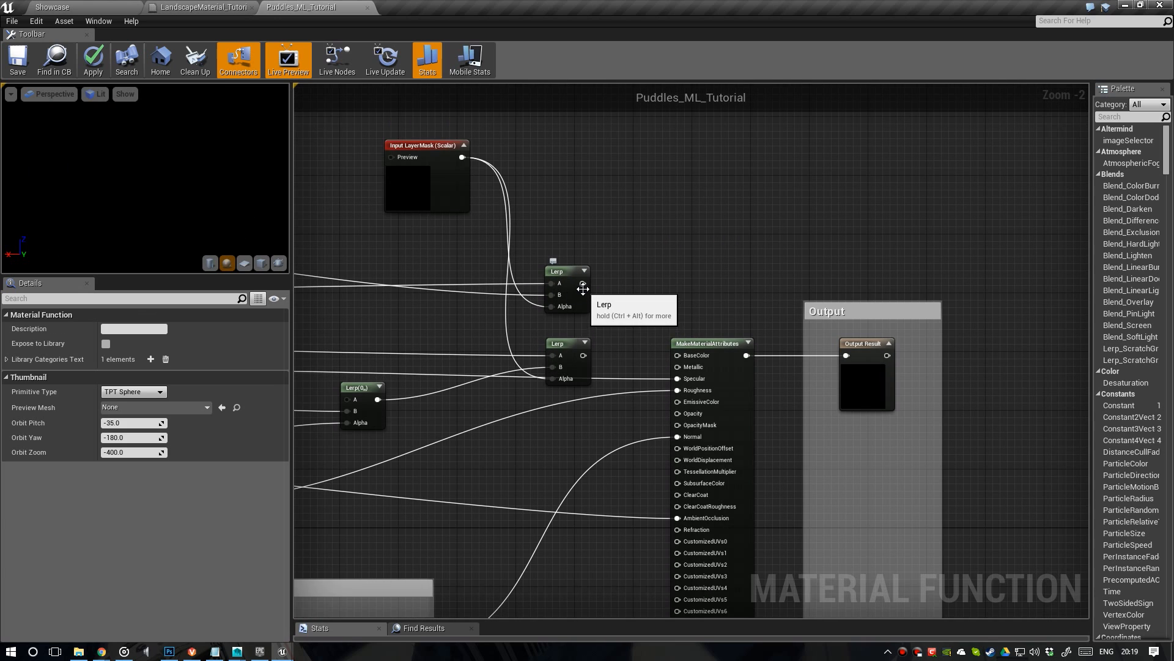
pyautogui.moveTo(582, 283); pyautogui.dragTo(679, 355)
pyautogui.moveTo(587, 356); pyautogui.dragTo(677, 366)
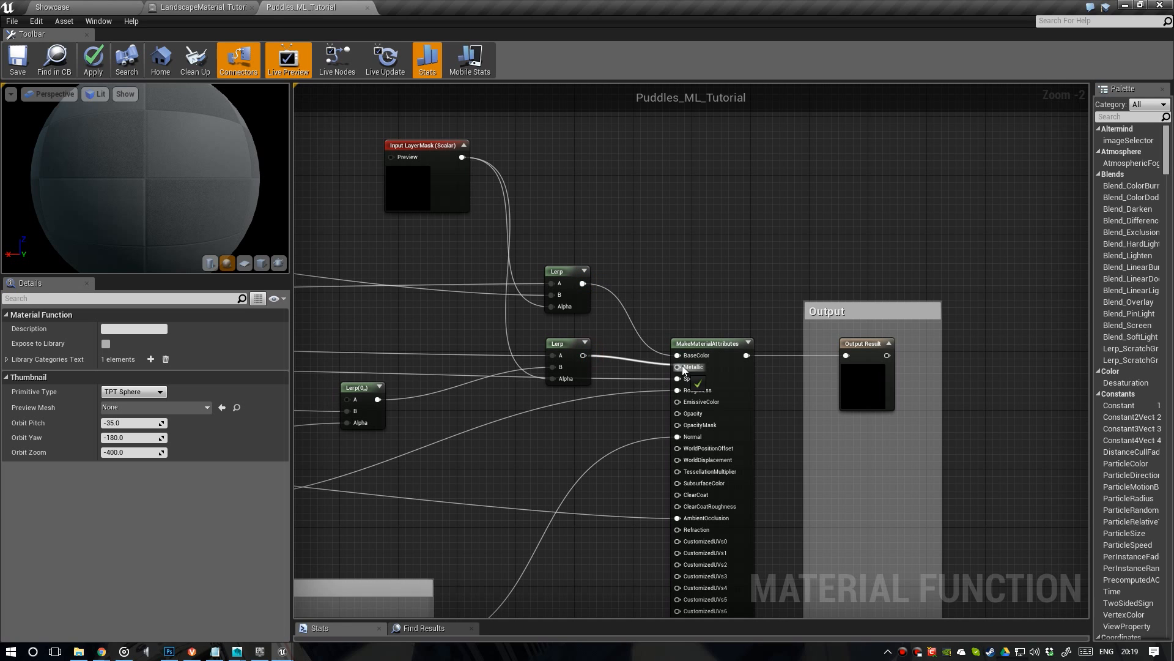
pyautogui.moveTo(569, 344); pyautogui.dragTo(642, 319, button='right')
pyautogui.moveTo(643, 319); pyautogui.dragTo(643, 305)
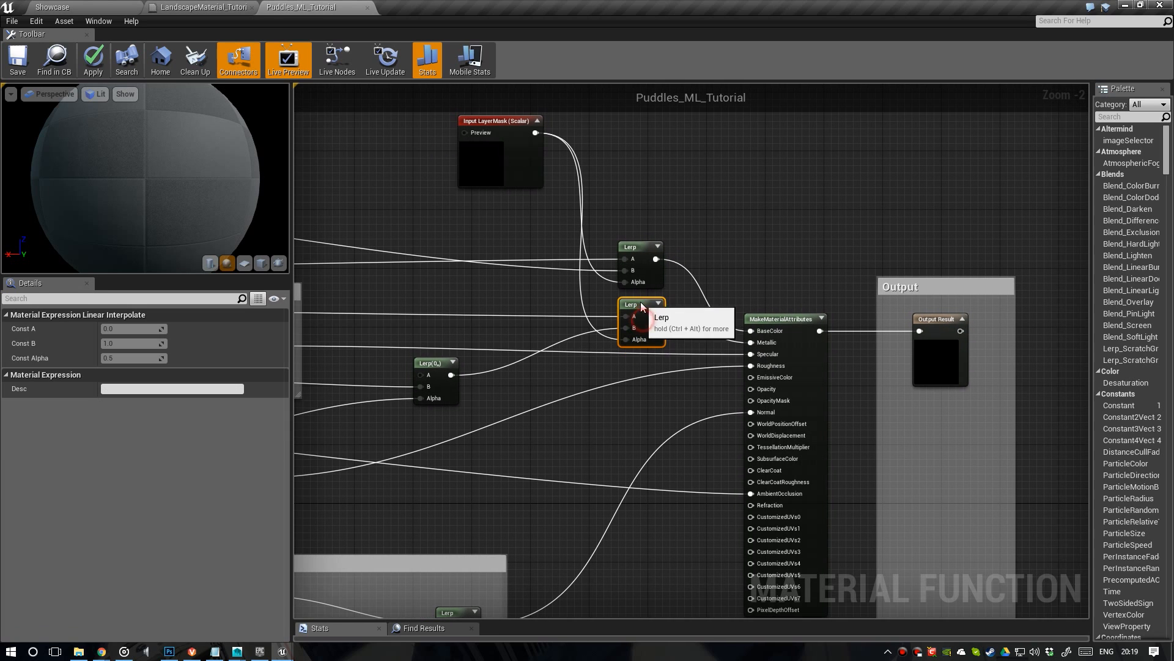
# Redirect the Specular connection from MakeMaterialAttributes into the B input of a new Lerp node below the Metallic Lerp
pyautogui.keyDown('ctrl'); pyautogui.moveTo(751, 354); pyautogui.dragTo(623, 373); pyautogui.keyUp('ctrl')
pyautogui.write('lerp')
pyautogui.press('Return')
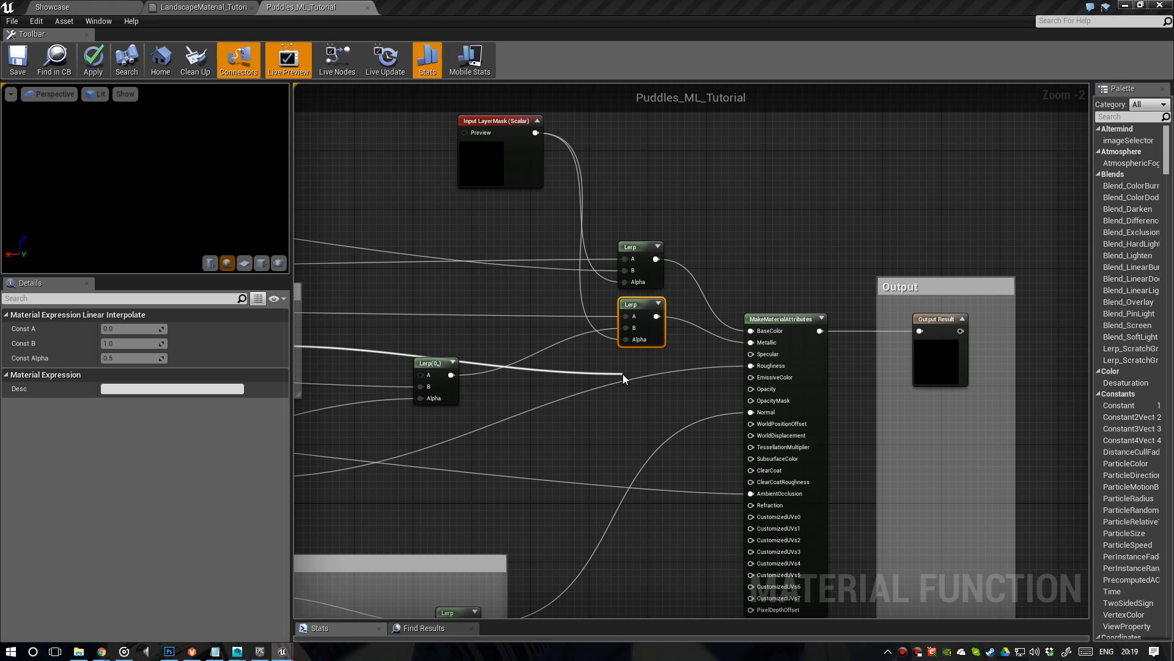
pyautogui.moveTo(629, 393)
pyautogui.keyDown('ctrl'); pyautogui.mouseDown()
pyautogui.moveTo(629, 405)
pyautogui.moveTo(637, 372)
pyautogui.mouseUp(); pyautogui.keyUp('ctrl')
# Connect the Specular output of BreakMaterialAttributes in the Input group to the A of the new Specular Lerp
pyautogui.scroll(-2, 637, 374)
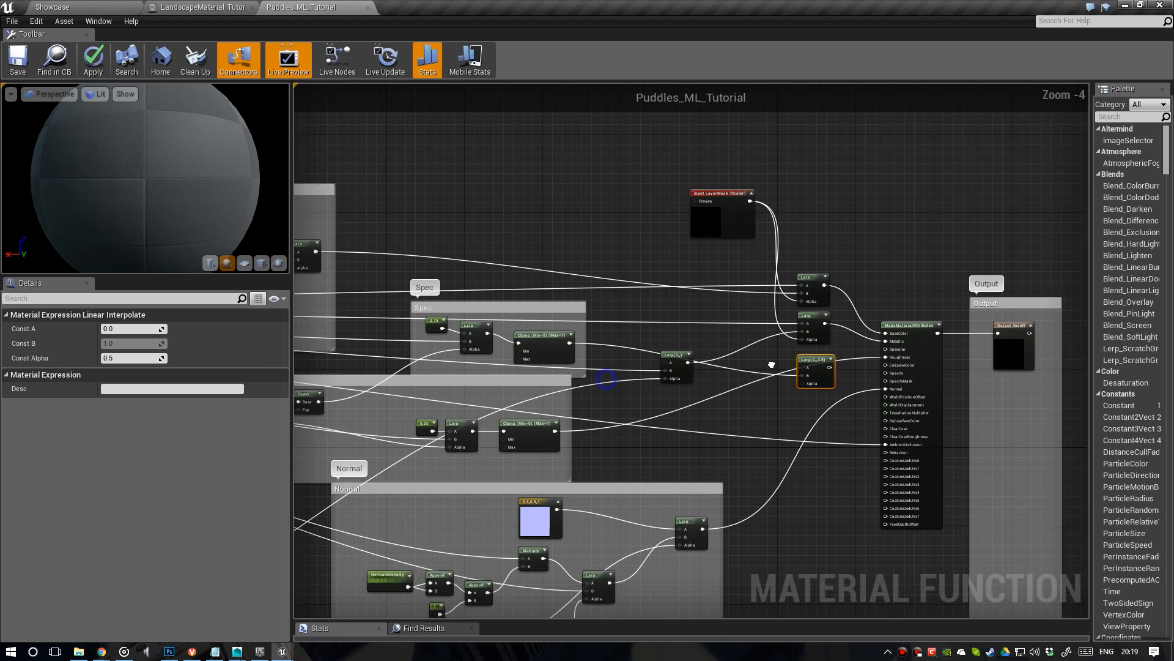
pyautogui.moveTo(708, 375); pyautogui.dragTo(946, 368, button='right')
pyautogui.moveTo(946, 369); pyautogui.dragTo(567, 329)
pyautogui.moveTo(887, 334); pyautogui.dragTo(296, 342, button='right')
pyautogui.moveTo(1044, 335); pyautogui.dragTo(762, 333, button='right')
pyautogui.scroll(4, 762, 333)
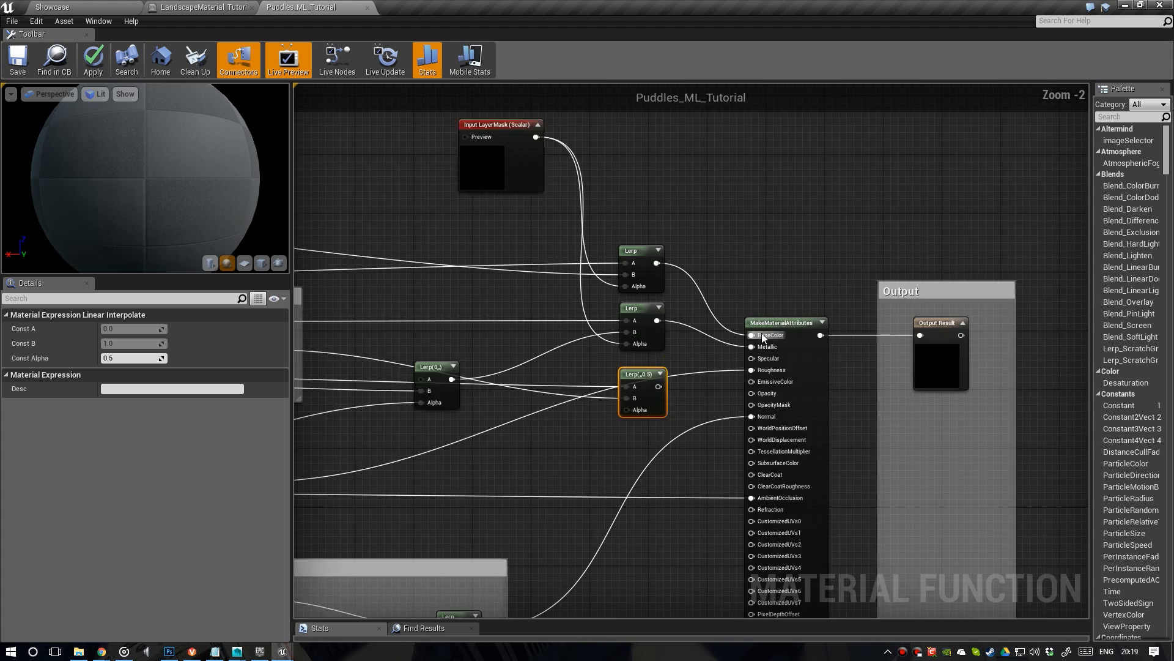
# Connect the LayerMask input to the Specular Lerp's Alpha and the Lerp's output to Specular on MakeMaterialAttributes
pyautogui.moveTo(549, 149); pyautogui.dragTo(566, 264, button='right')
pyautogui.scroll(-1, 512, 169)
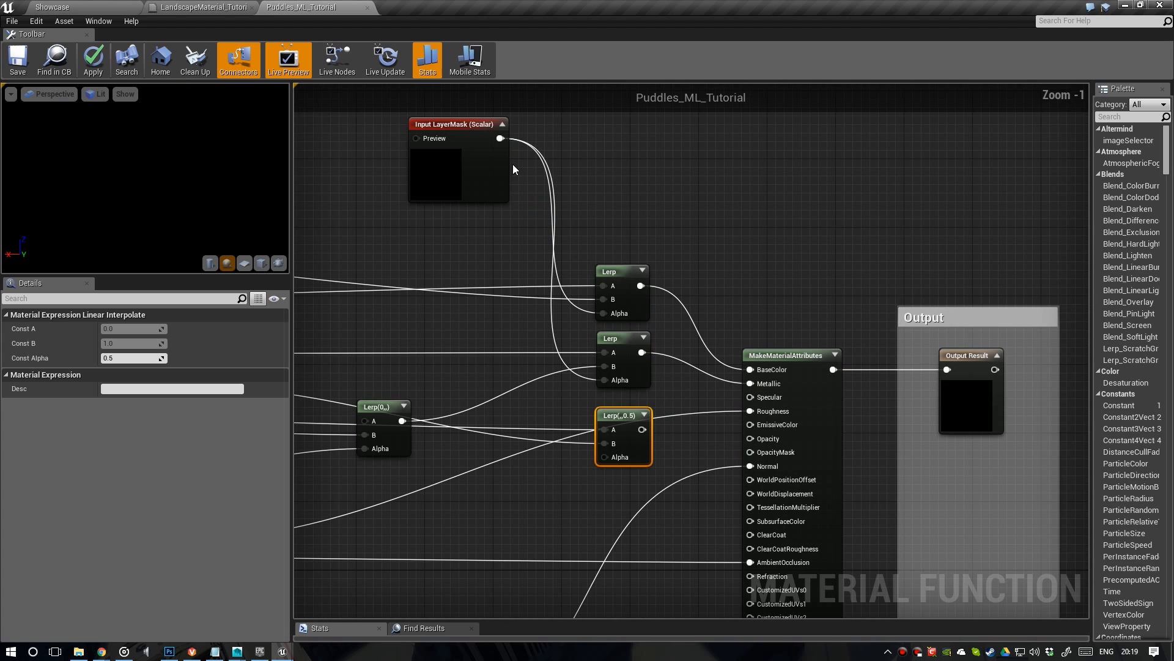
pyautogui.moveTo(503, 141); pyautogui.dragTo(681, 416)
pyautogui.moveTo(753, 397); pyautogui.dragTo(753, 397)
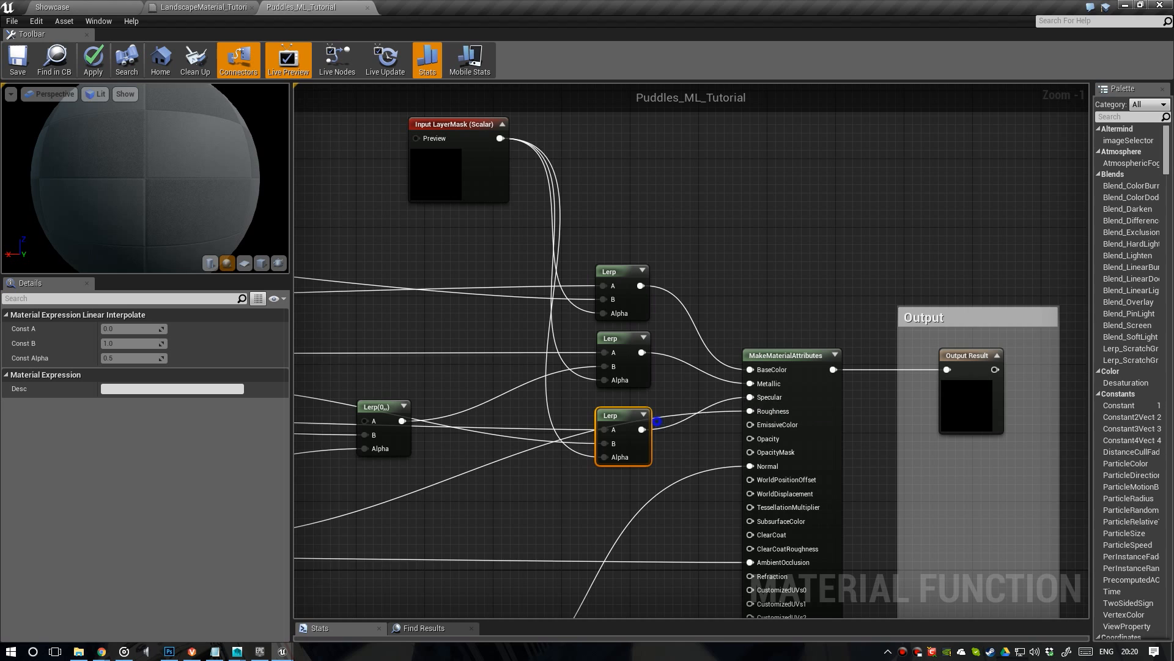
# Redirect the Roughness connection from MakeMaterialAttributes into the B input of a new Lerp node below the Specular Lerp
pyautogui.moveTo(741, 406); pyautogui.dragTo(788, 329, button='right')
pyautogui.keyDown('ctrl'); pyautogui.moveTo(797, 334); pyautogui.dragTo(659, 435); pyautogui.keyUp('ctrl')
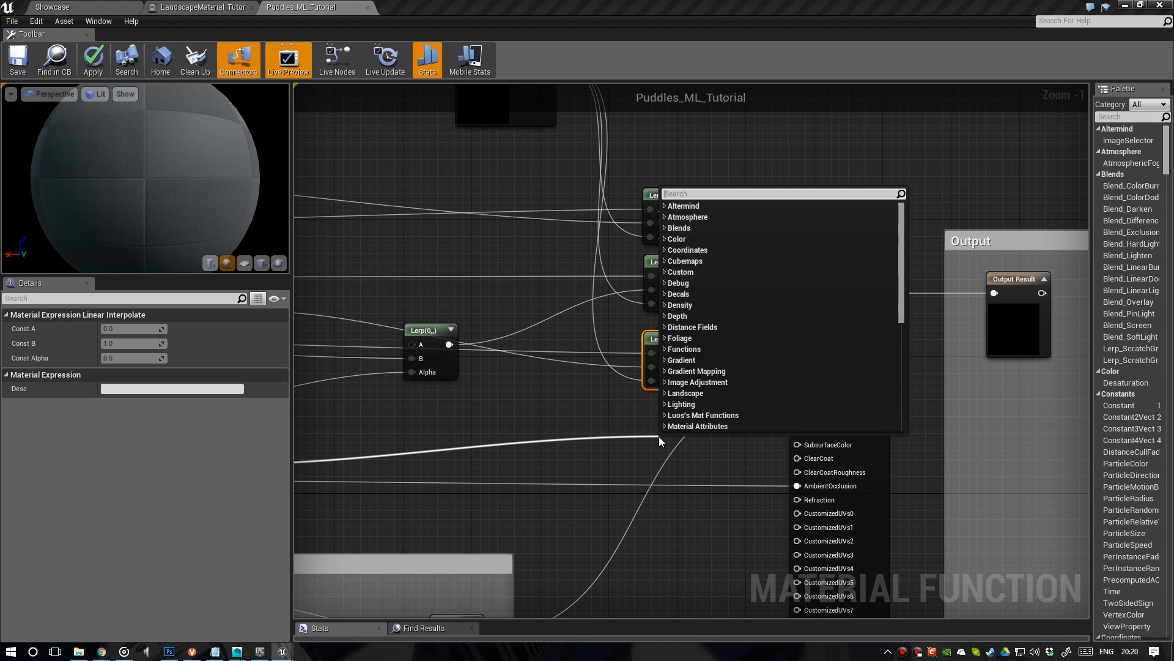
pyautogui.write('lerp')
pyautogui.press('Return')
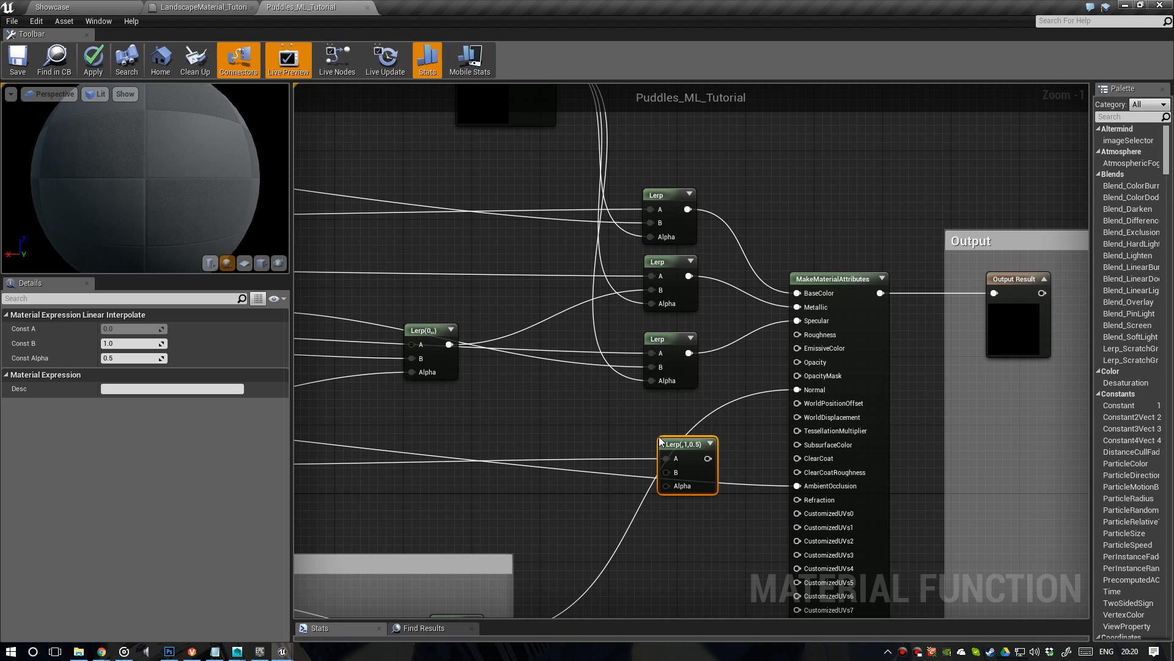
pyautogui.moveTo(663, 435)
pyautogui.mouseDown()
pyautogui.moveTo(660, 411)
pyautogui.moveTo(656, 436)
pyautogui.mouseUp()
# Connect the Roughness output of BreakMaterialAttributes to the Roughness Lerp's A and the LayerMask input to its Alpha
pyautogui.scroll(-4, 655, 437)
pyautogui.moveTo(511, 407); pyautogui.dragTo(1088, 395, button='right')
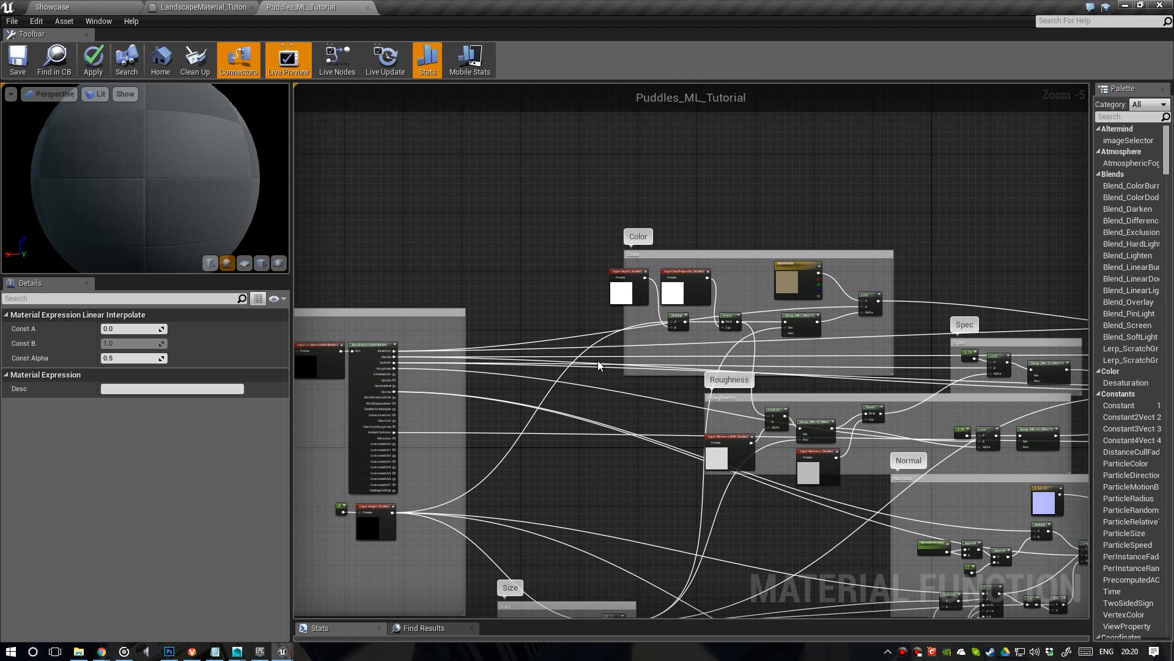
pyautogui.scroll(1, 479, 361)
pyautogui.moveTo(365, 373); pyautogui.dragTo(648, 438)
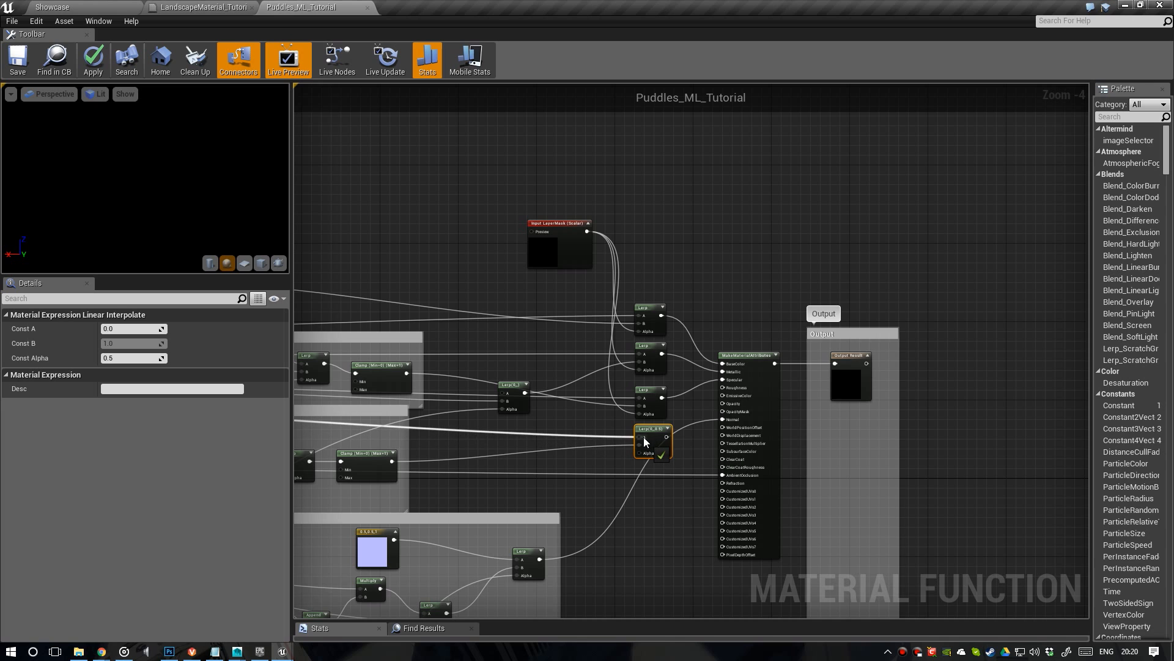
pyautogui.moveTo(586, 233); pyautogui.dragTo(763, 353)
# Connect the Roughness Lerp's output to Roughness on MakeMaterialAttributes, and redirect the Normal connection into the B input of a new Lerp below it
pyautogui.scroll(2, 647, 453)
pyautogui.moveTo(779, 392); pyautogui.dragTo(826, 319, button='right')
pyautogui.keyDown('ctrl'); pyautogui.moveTo(808, 326); pyautogui.dragTo(688, 458); pyautogui.keyUp('ctrl')
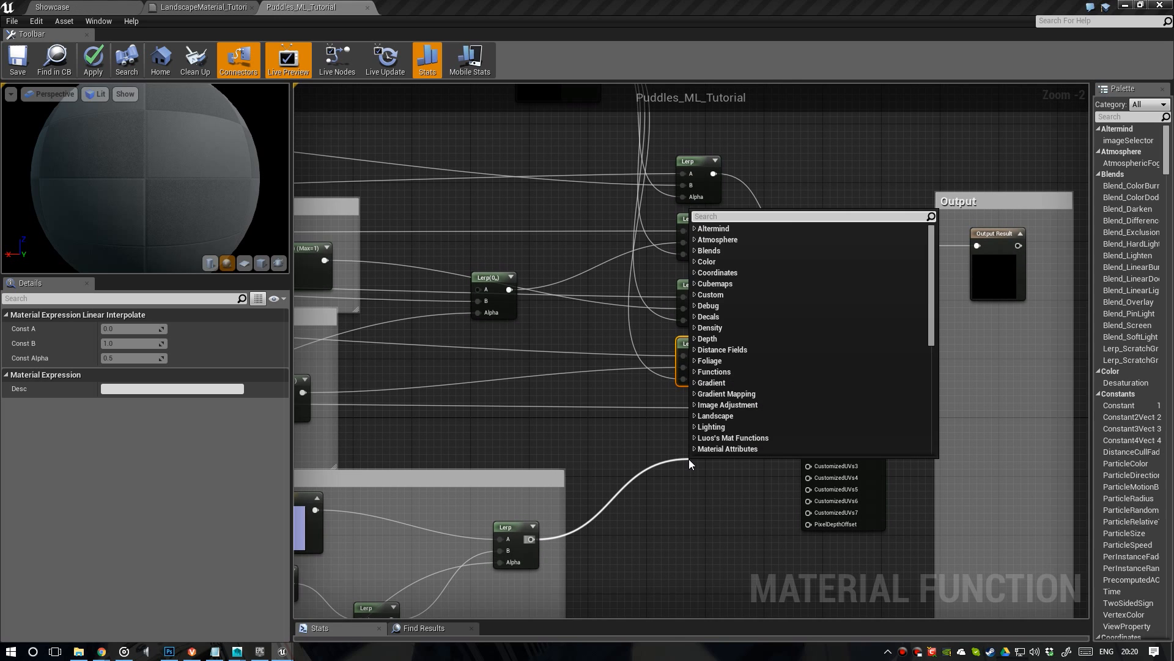
pyautogui.write('lerp')
pyautogui.press('Return')
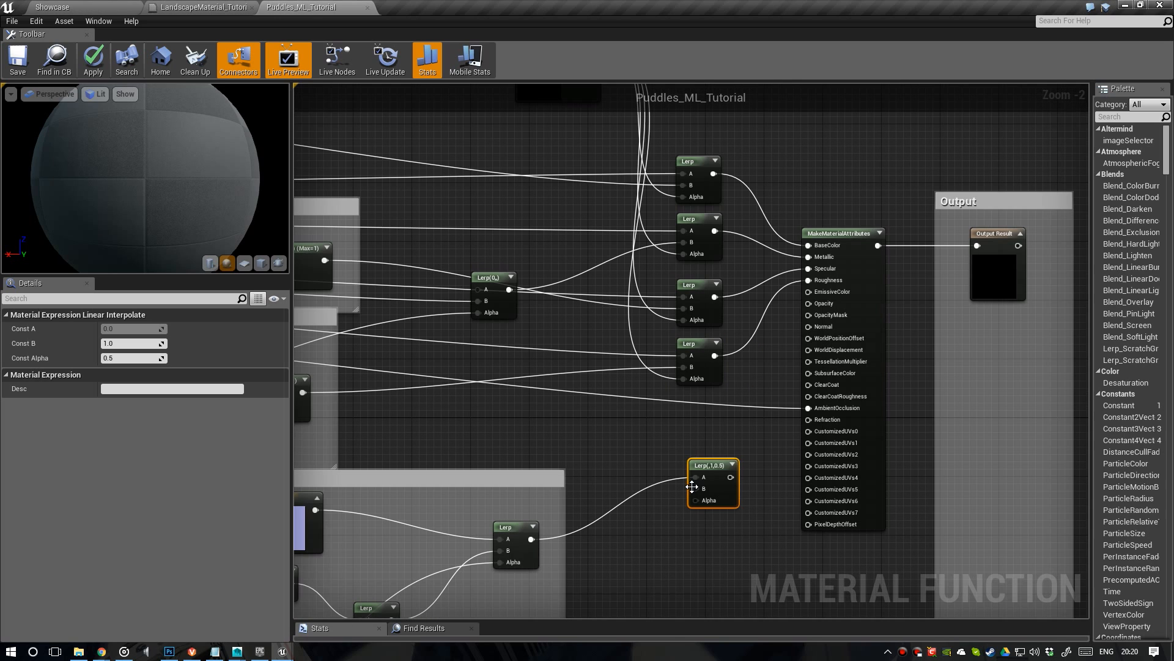
pyautogui.keyDown('ctrl'); pyautogui.moveTo(696, 477); pyautogui.dragTo(698, 415); pyautogui.keyUp('ctrl')
# Connect the Normal output of BreakMaterialAttributes to the Normal Lerp's A and the LayerMask input to its Alpha
pyautogui.scroll(-2, 696, 415)
pyautogui.moveTo(696, 415); pyautogui.dragTo(767, 415, button='right')
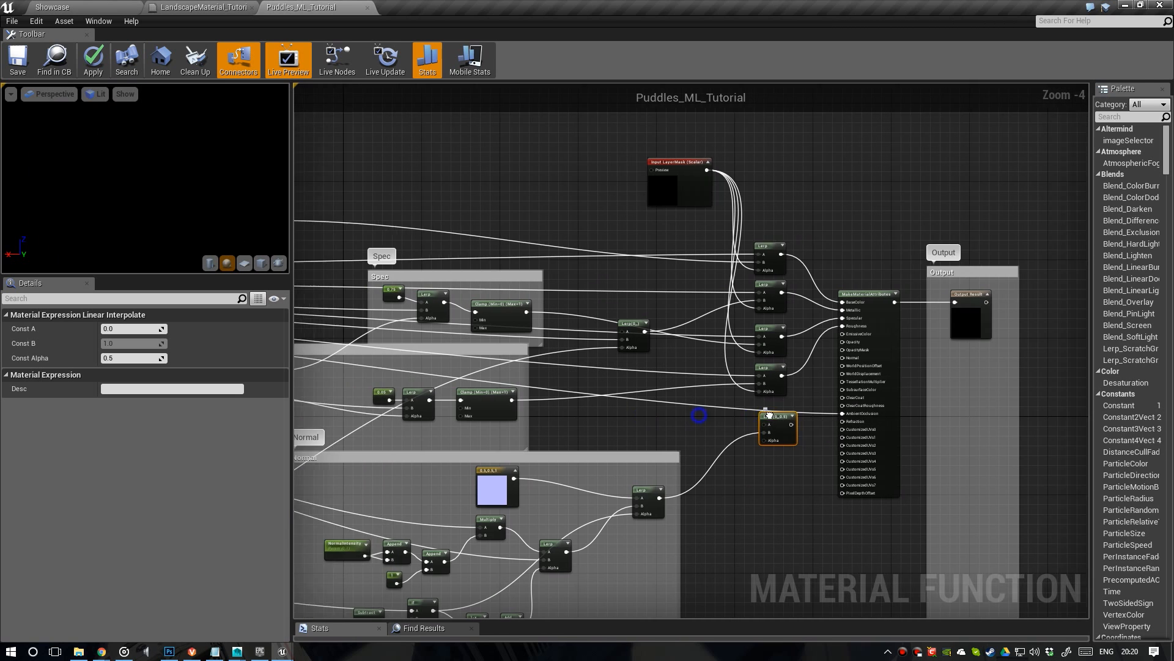
pyautogui.moveTo(403, 389); pyautogui.dragTo(952, 397, button='right')
pyautogui.moveTo(384, 342); pyautogui.dragTo(753, 365, button='right')
pyautogui.scroll(2, 578, 367)
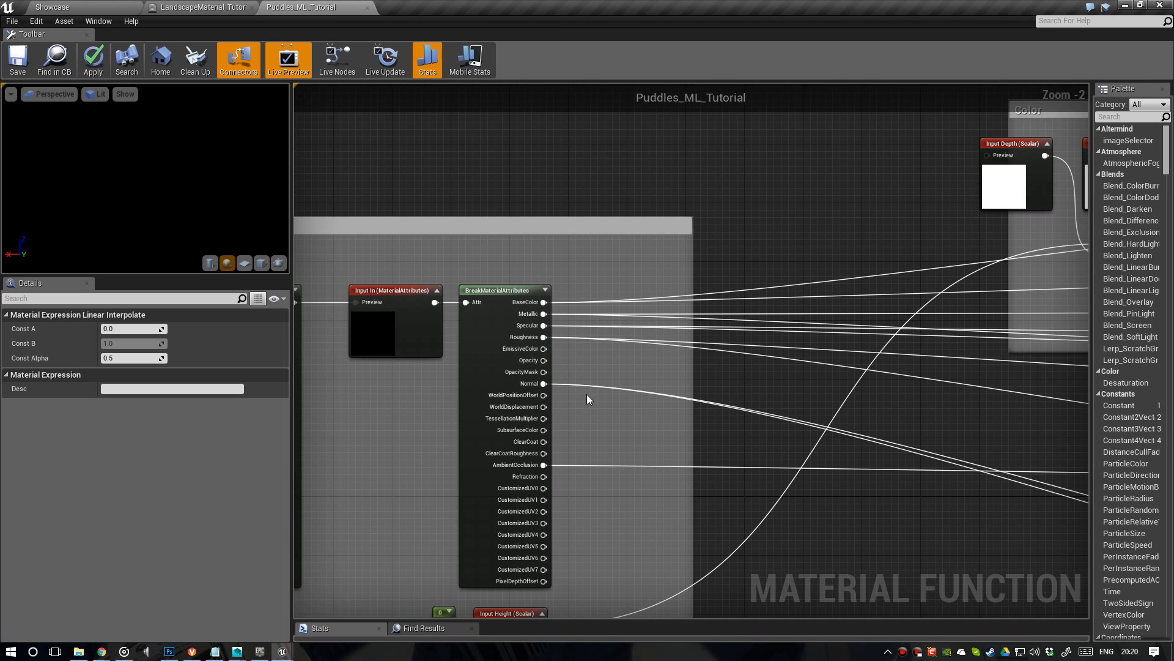
pyautogui.moveTo(566, 404); pyautogui.dragTo(507, 339, button='right')
pyautogui.moveTo(490, 318); pyautogui.dragTo(719, 435)
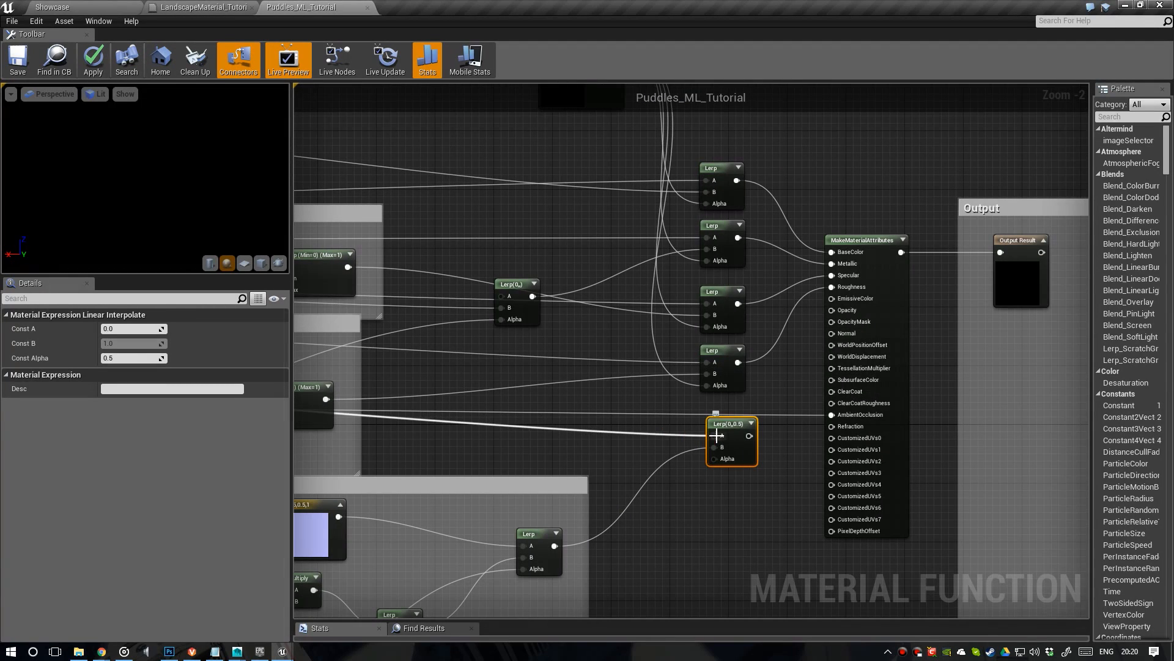
pyautogui.moveTo(669, 231); pyautogui.dragTo(650, 313, button='right')
pyautogui.moveTo(598, 137); pyautogui.dragTo(708, 540)
# Move the Output Height node up inside the Output group, just below the level of MakeMaterialAttributes
pyautogui.moveTo(751, 527); pyautogui.dragTo(735, 402, button='right')
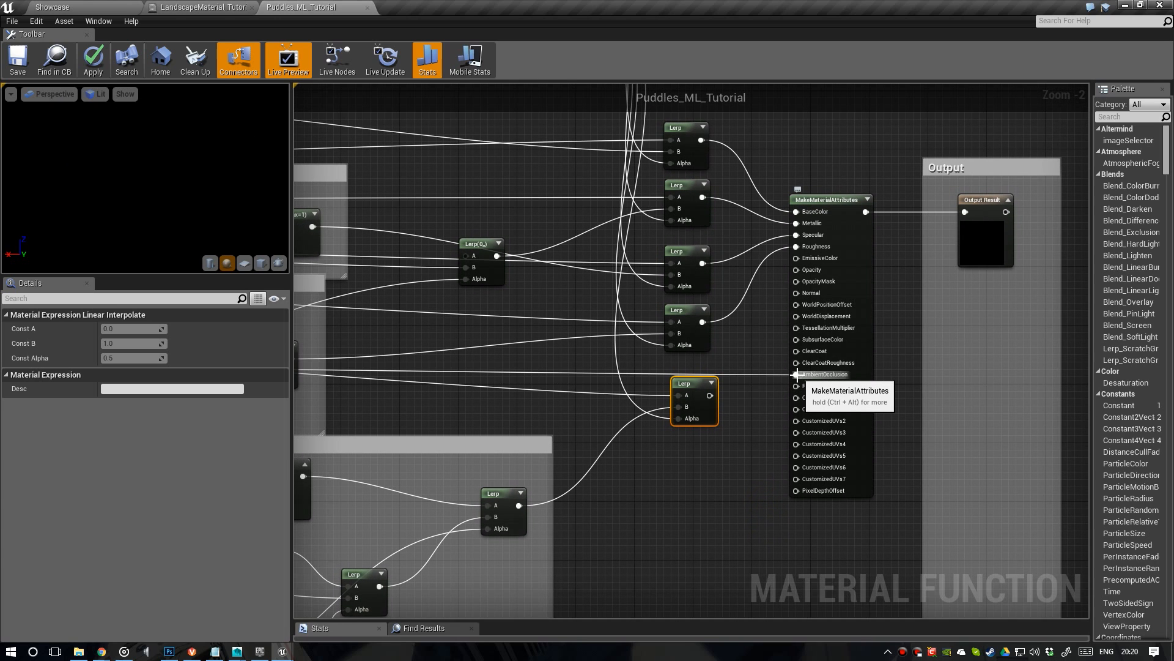
pyautogui.scroll(1, 797, 375)
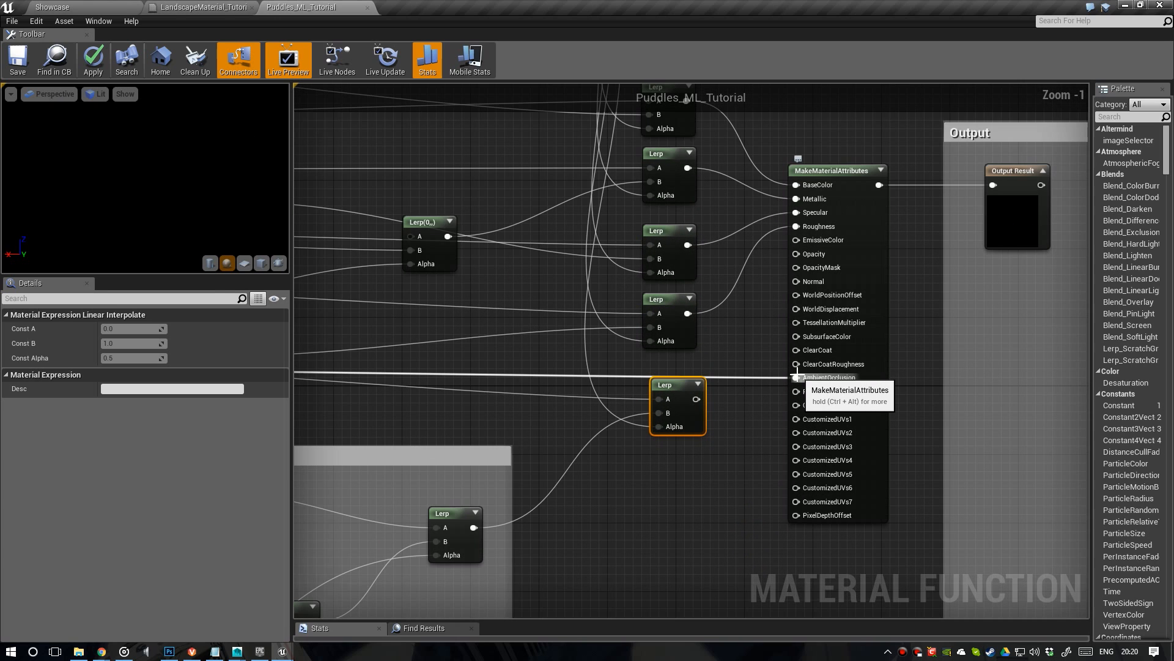
pyautogui.scroll(-1, 746, 371)
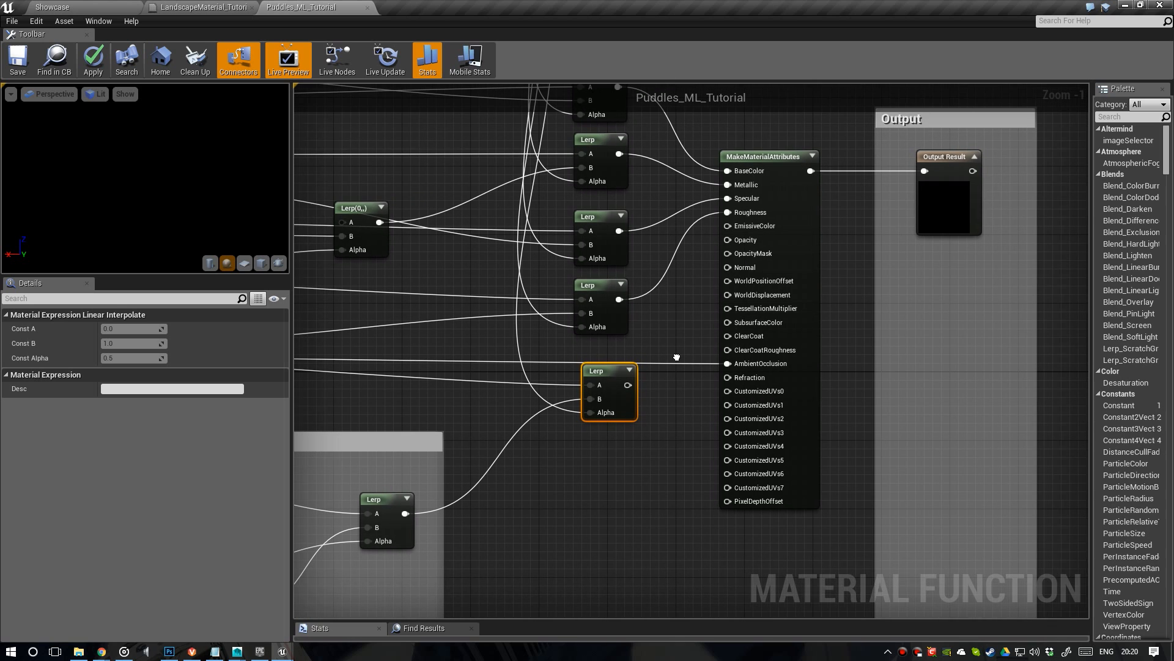
pyautogui.scroll(-2, 747, 417)
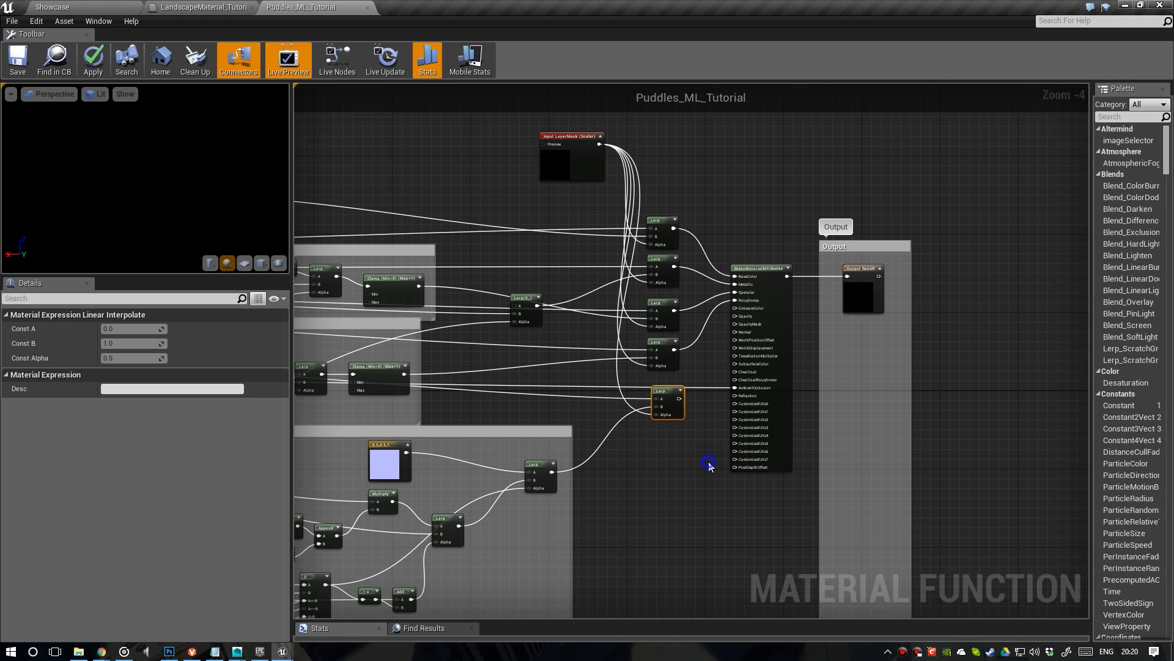
pyautogui.moveTo(707, 467); pyautogui.dragTo(691, 170, button='right')
pyautogui.moveTo(648, 369); pyautogui.dragTo(678, 348, button='right')
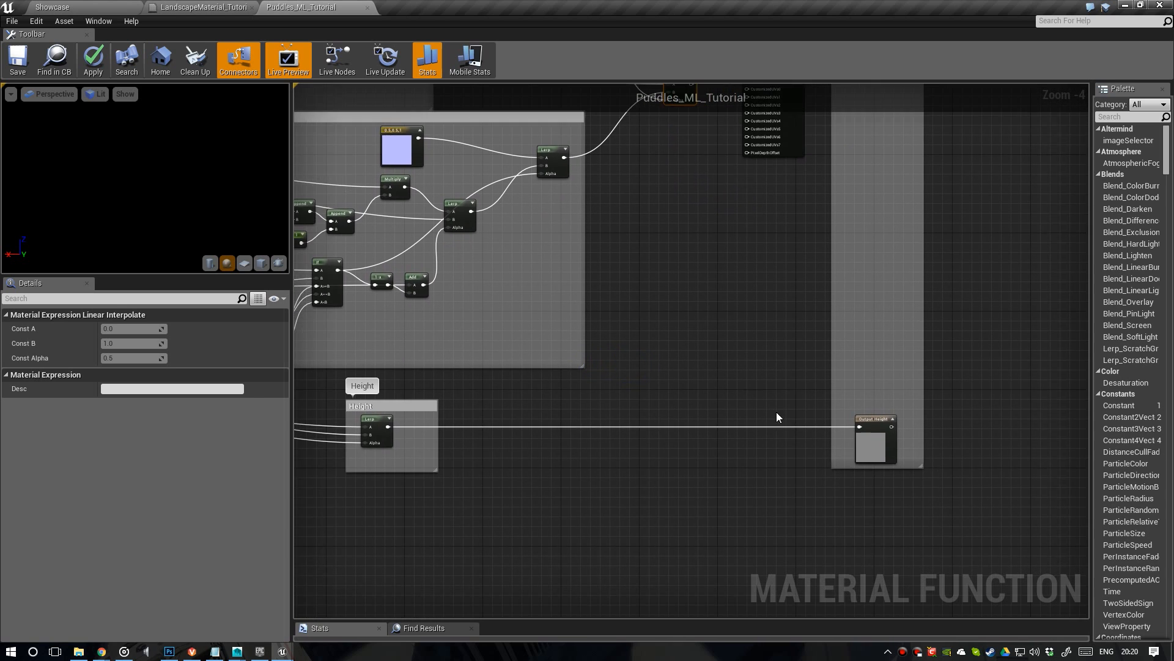
pyautogui.scroll(1, 776, 414)
pyautogui.moveTo(783, 398); pyautogui.dragTo(788, 494, button='right')
pyautogui.scroll(-1, 791, 489)
pyautogui.scroll(-1, 869, 509)
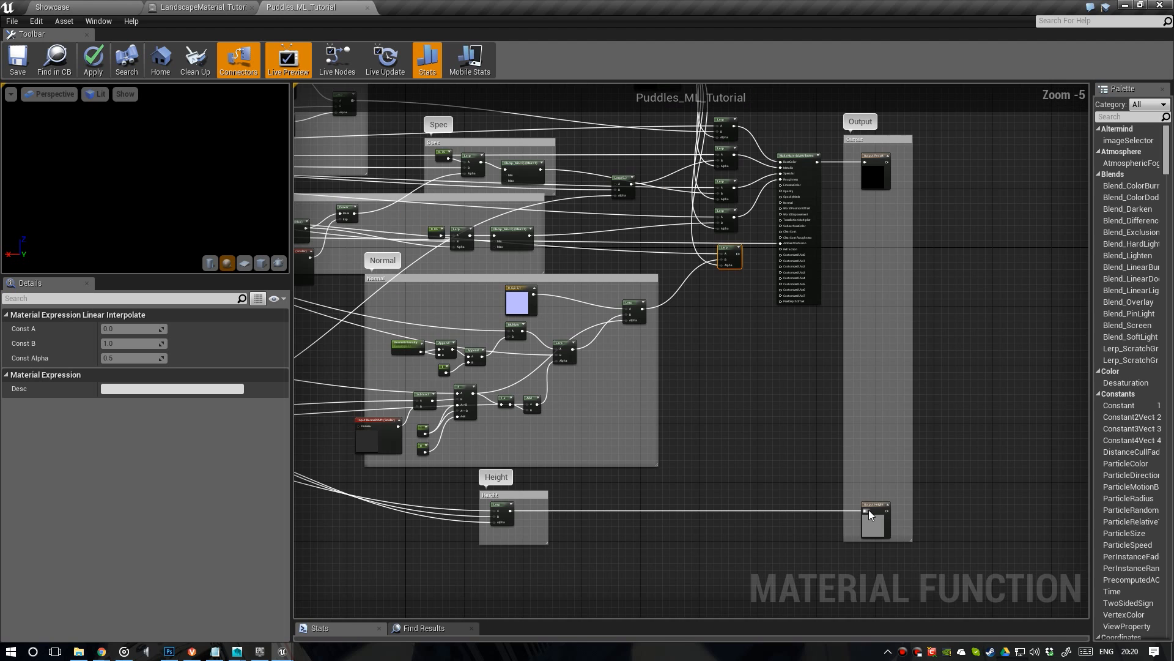
pyautogui.moveTo(868, 509); pyautogui.dragTo(869, 300)
# Redirect the connection entering Output Height into the B input of a new Lerp node placed below the Normal Lerp
pyautogui.scroll(4, 872, 304)
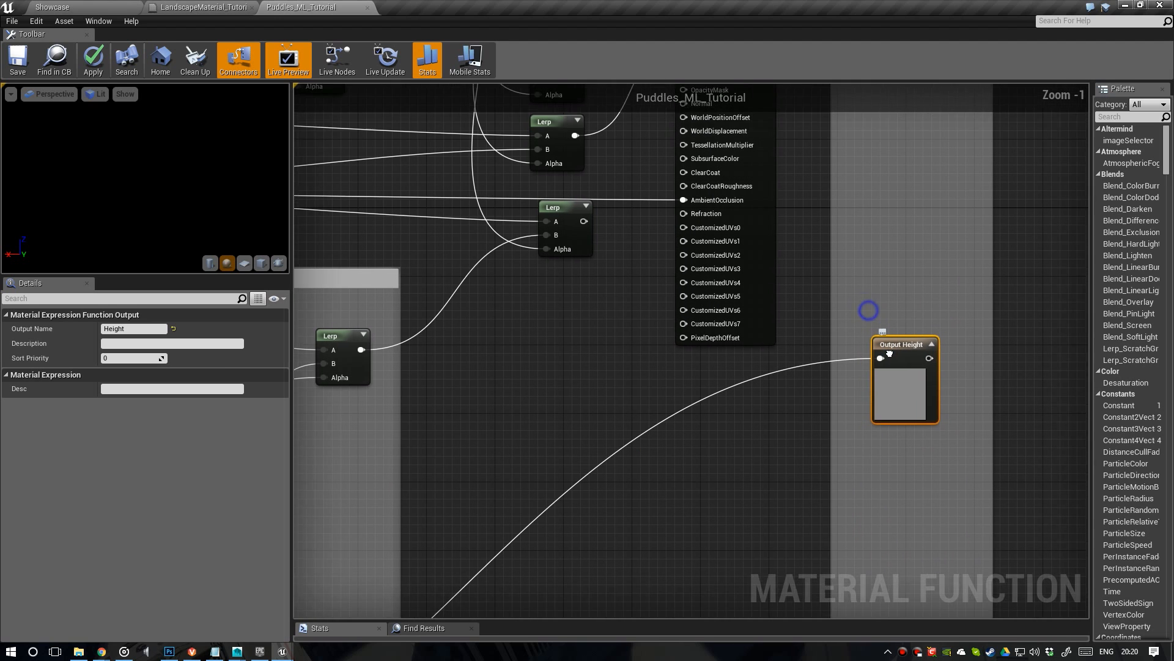
pyautogui.keyDown('ctrl'); pyautogui.moveTo(885, 363); pyautogui.dragTo(591, 407); pyautogui.keyUp('ctrl')
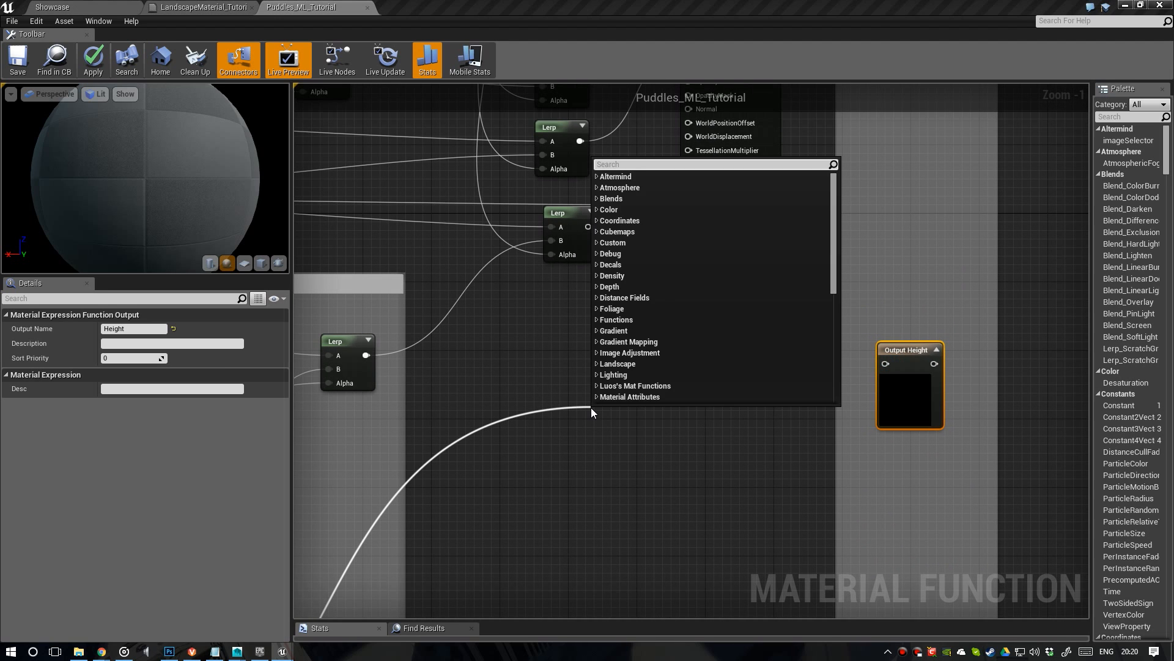
pyautogui.write('lerp')
pyautogui.press('Return')
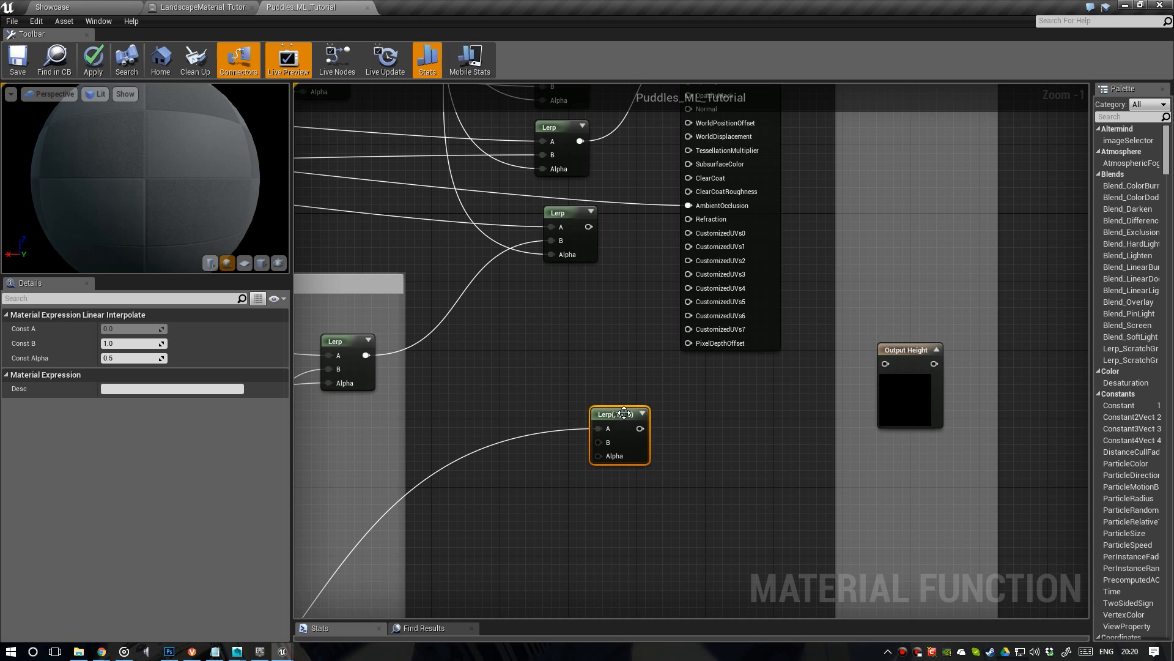
pyautogui.moveTo(613, 428); pyautogui.dragTo(569, 395)
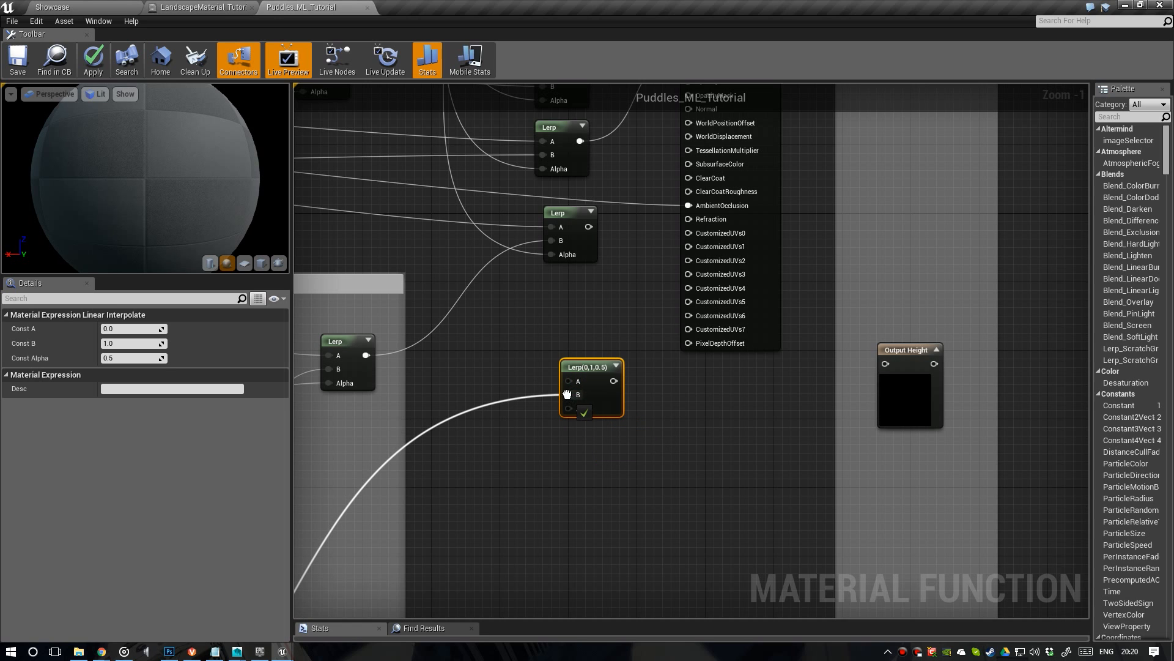
# Connect the Height input from the Input group to the Height Lerp's A and the LayerMask input to its Alpha
pyautogui.scroll(-3, 569, 395)
pyautogui.moveTo(422, 385); pyautogui.dragTo(1142, 433, button='right')
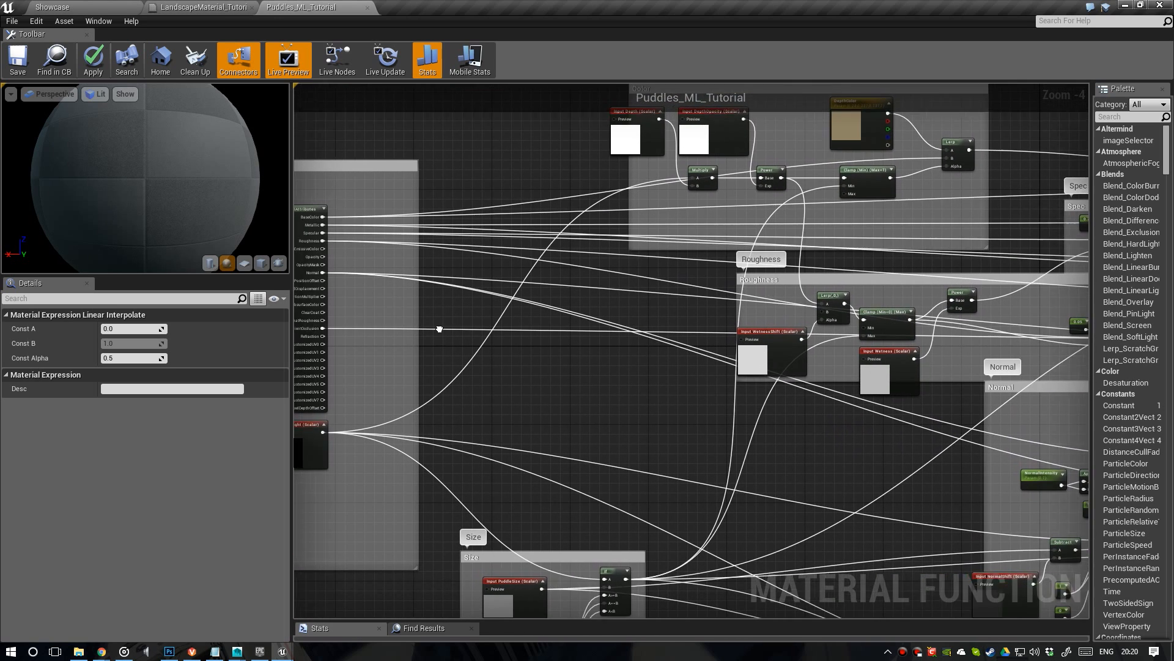
pyautogui.moveTo(441, 328); pyautogui.dragTo(643, 257, button='right')
pyautogui.scroll(2, 529, 361)
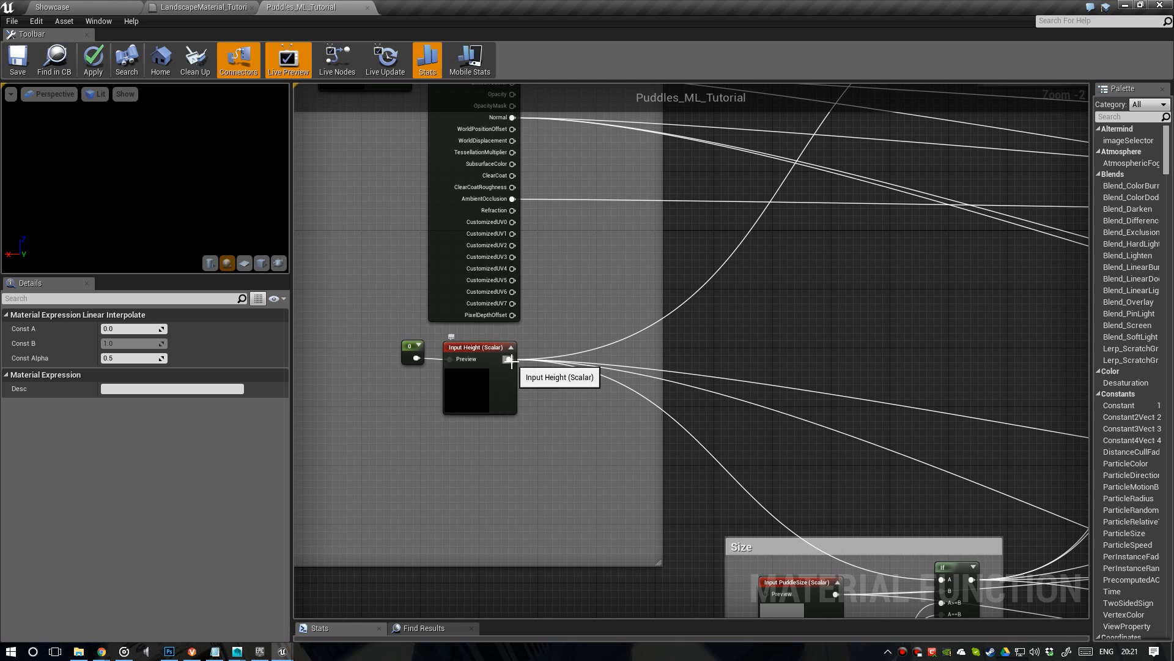
pyautogui.moveTo(517, 349); pyautogui.dragTo(460, 336, button='right')
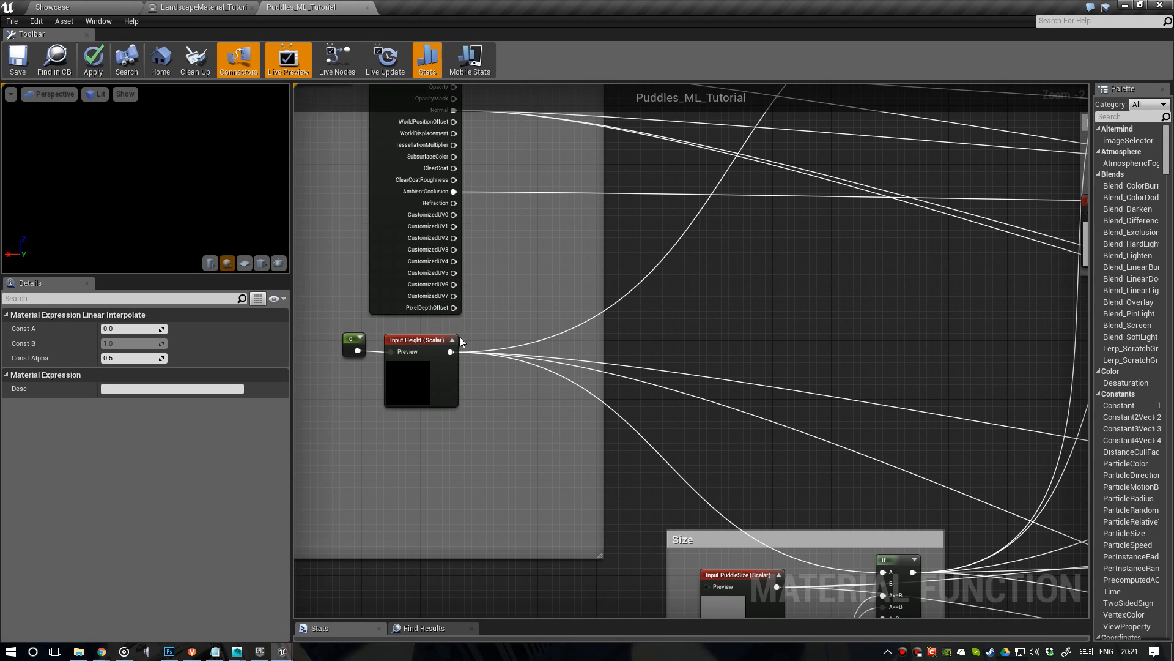
pyautogui.moveTo(451, 352); pyautogui.dragTo(581, 362)
pyautogui.scroll(-1, 566, 320)
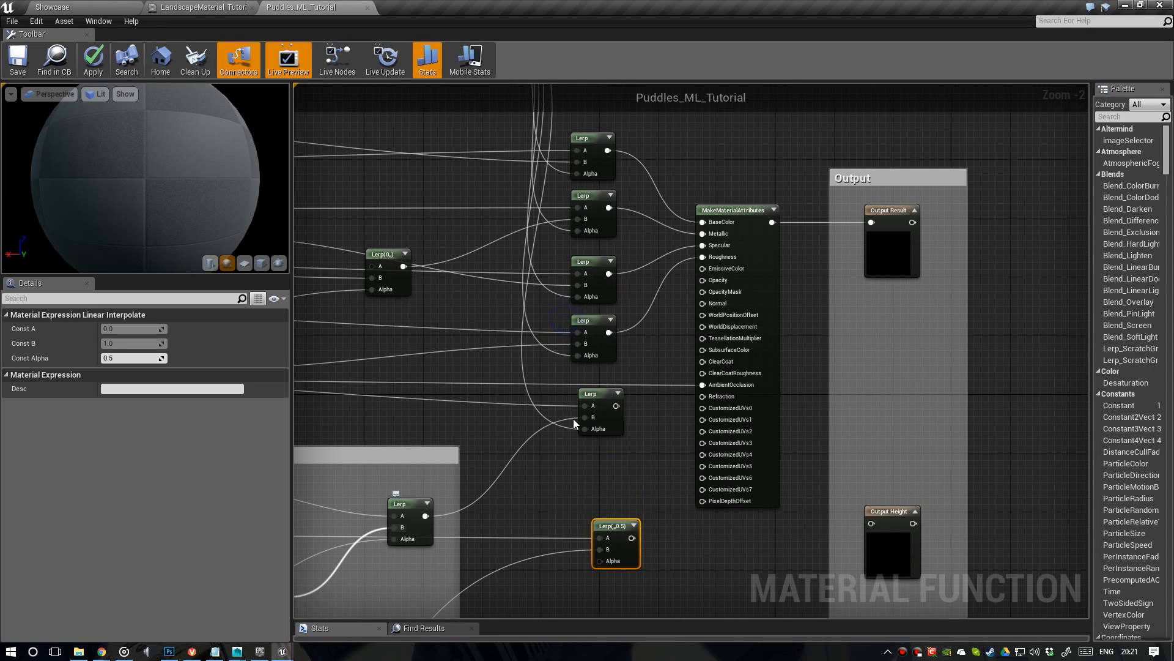
pyautogui.moveTo(498, 114); pyautogui.dragTo(594, 587)
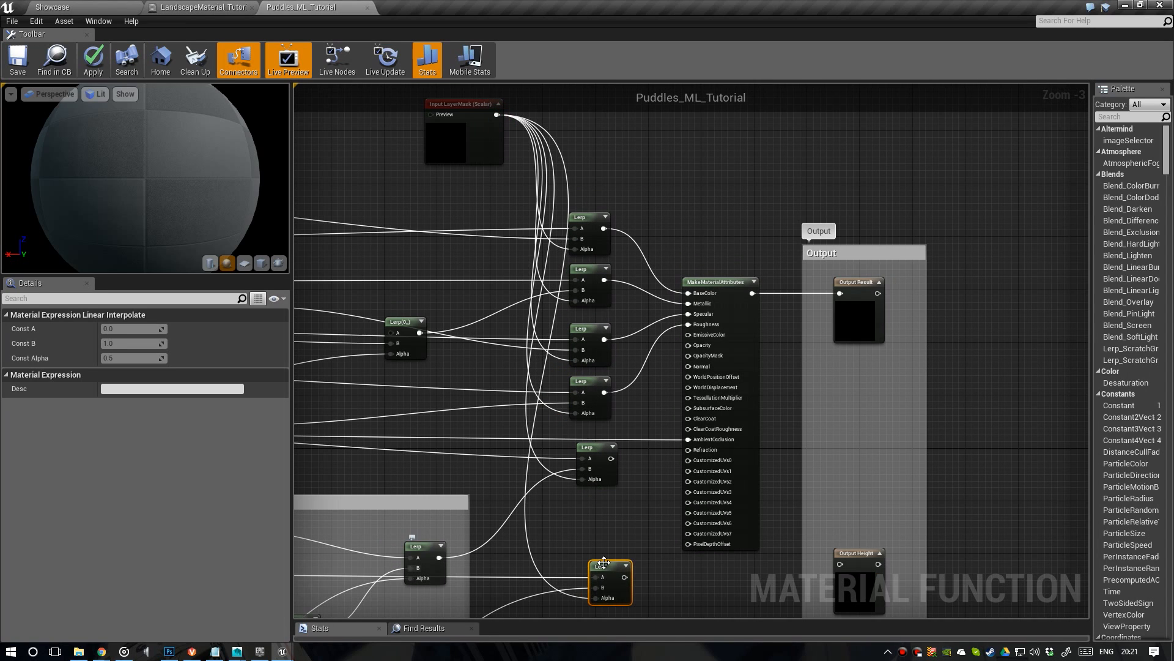
# Connect the Height Lerp's output to the Output Height node and move that node level with the Lerp
pyautogui.moveTo(596, 569); pyautogui.dragTo(510, 445, button='right')
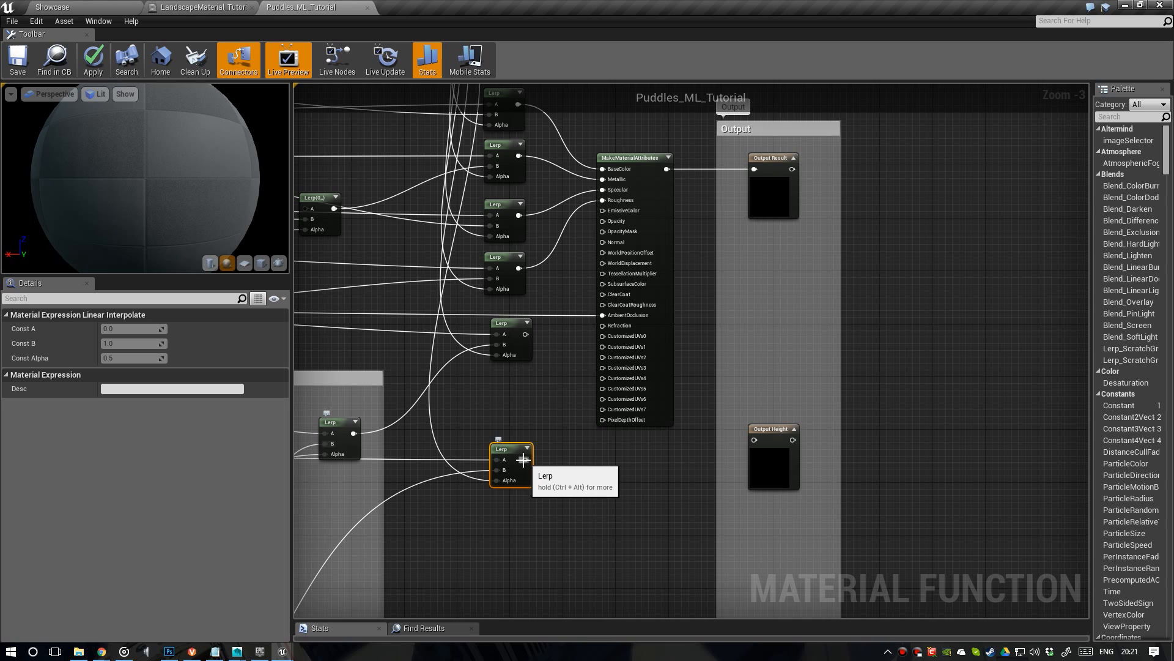
pyautogui.moveTo(525, 459); pyautogui.dragTo(660, 450)
pyautogui.moveTo(750, 442); pyautogui.dragTo(767, 450)
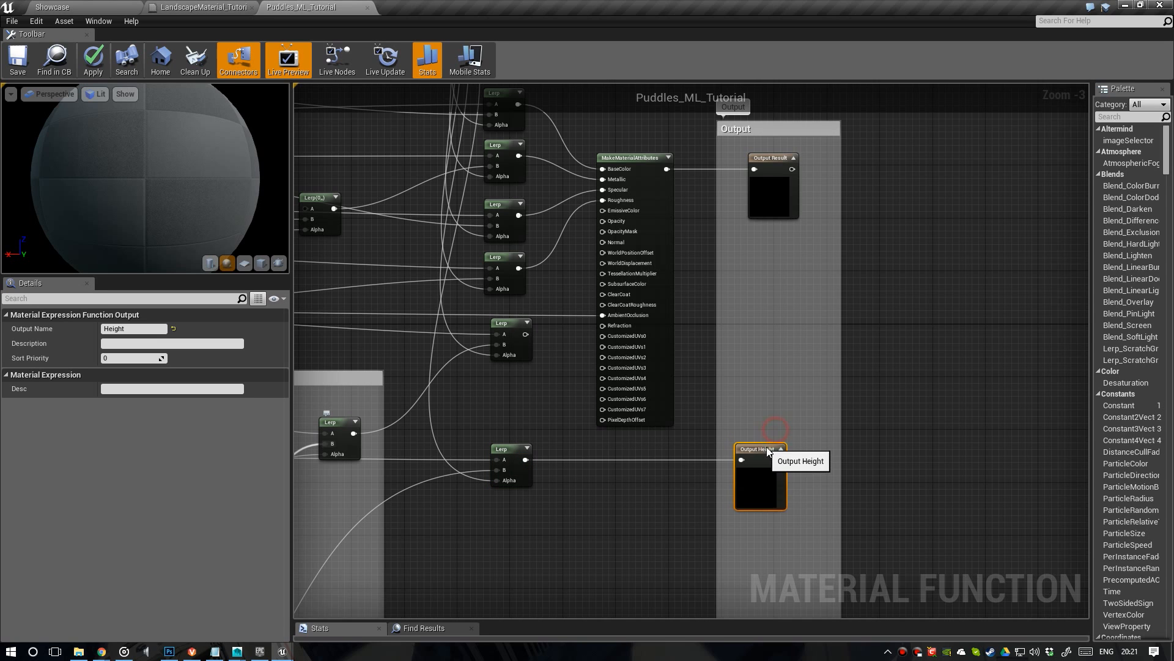
# Connect the Height Lerp's output to WorldDisplacement on MakeMaterialAttributes as well
pyautogui.scroll(1, 568, 381)
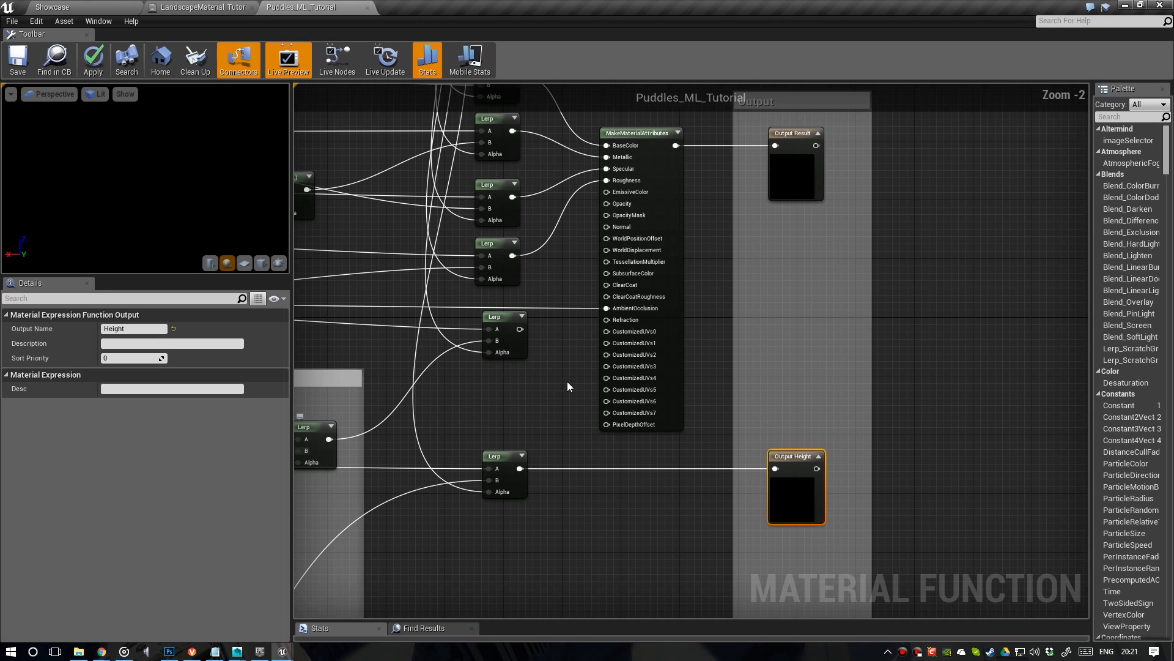
pyautogui.moveTo(519, 469); pyautogui.dragTo(558, 349)
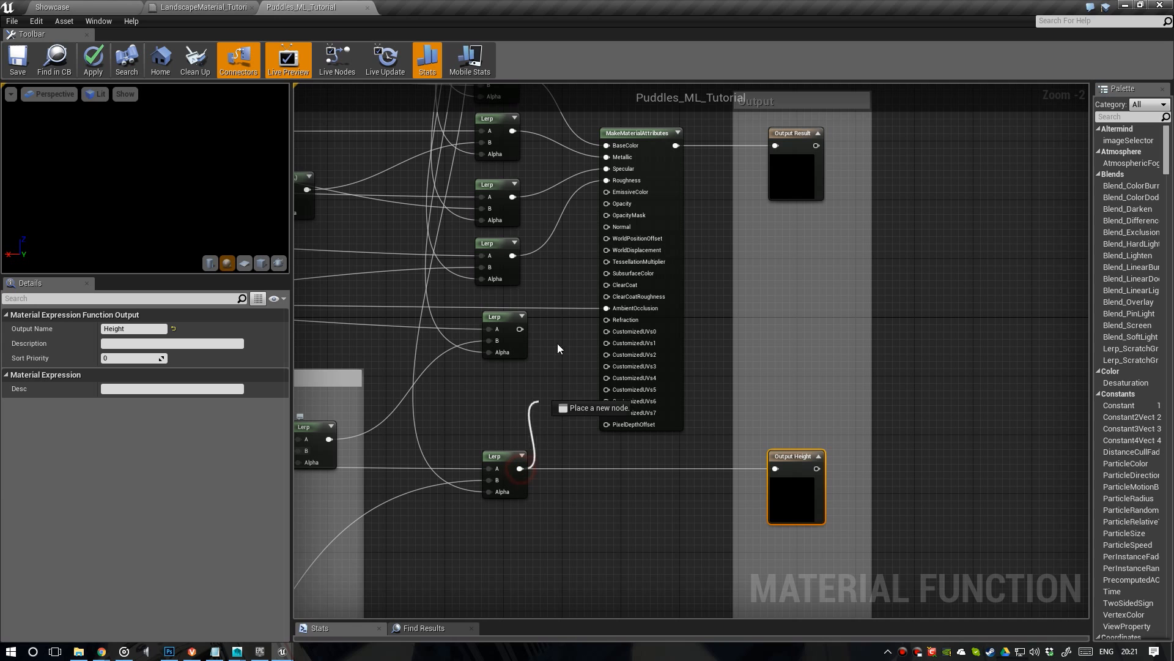
pyautogui.moveTo(612, 251); pyautogui.dragTo(611, 252)
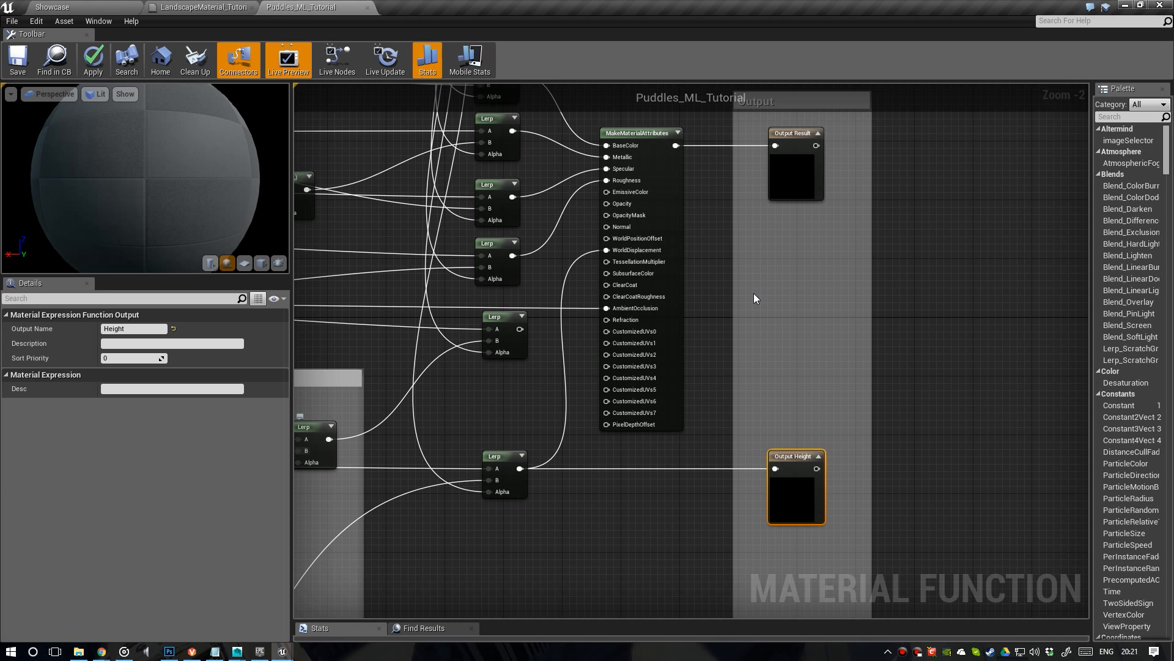
# Shorten the Output comment box so that it ends a little below the Output Height node
pyautogui.scroll(-2, 755, 293)
pyautogui.moveTo(757, 293); pyautogui.dragTo(747, 191, button='right')
pyautogui.scroll(-1, 759, 435)
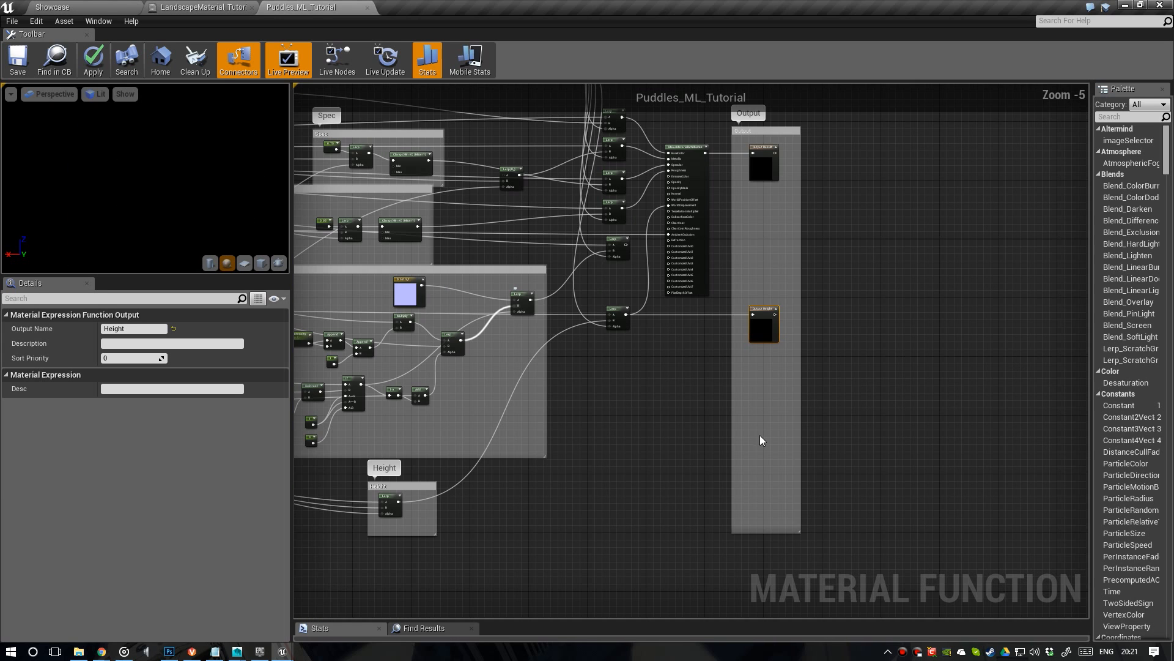
pyautogui.moveTo(767, 455); pyautogui.dragTo(766, 356)
# Enclose the LayerMask input and its six Lerp nodes in a comment box titled LayerMask, and apply the function's changes
pyautogui.moveTo(696, 275); pyautogui.dragTo(710, 443, button='right')
pyautogui.scroll(1, 625, 387)
pyautogui.scroll(-2, 613, 327)
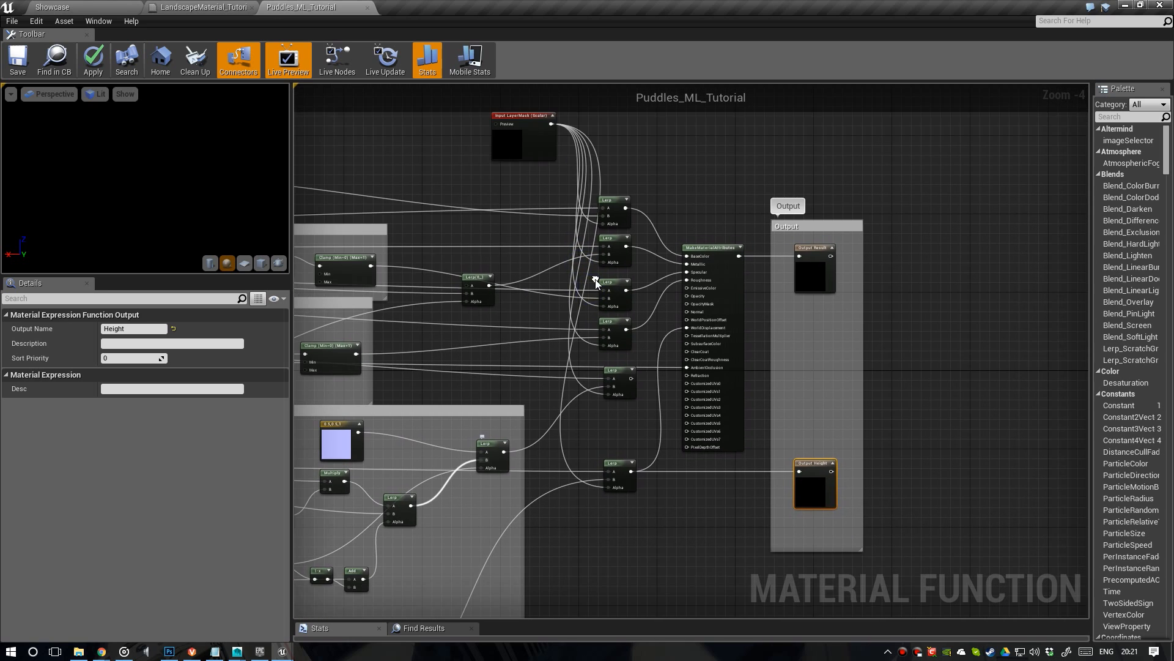
pyautogui.moveTo(603, 213)
pyautogui.mouseDown()
pyautogui.moveTo(578, 215)
pyautogui.moveTo(602, 218)
pyautogui.mouseUp()
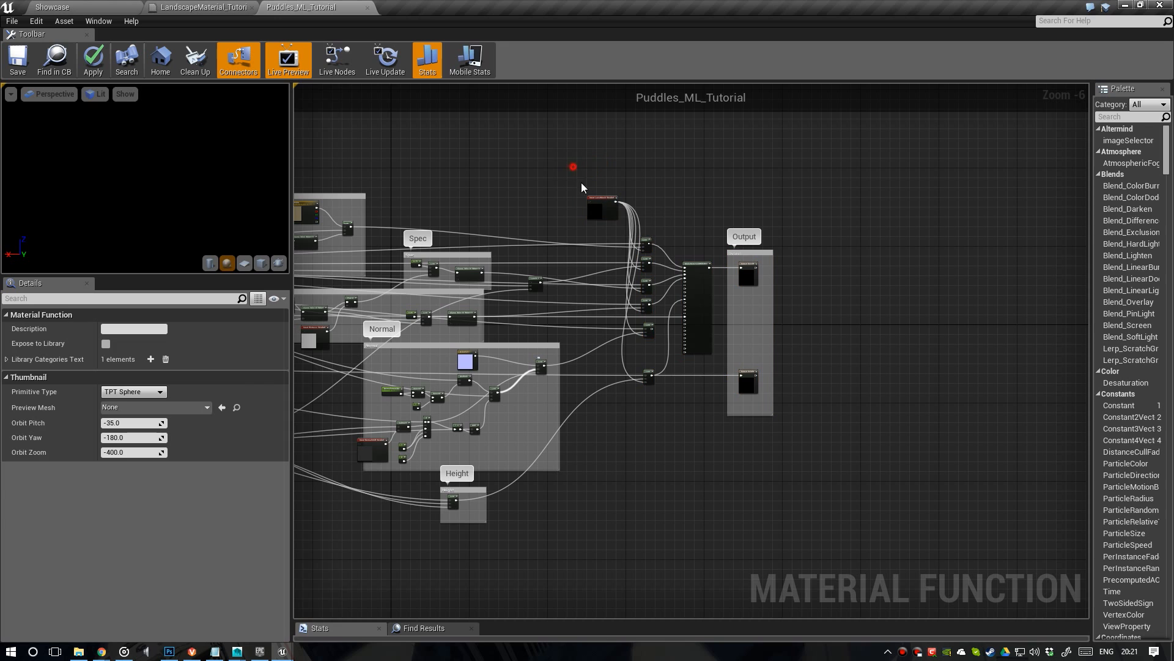
pyautogui.moveTo(574, 165); pyautogui.dragTo(663, 406)
pyautogui.scroll(1, 664, 375)
pyautogui.press('c')
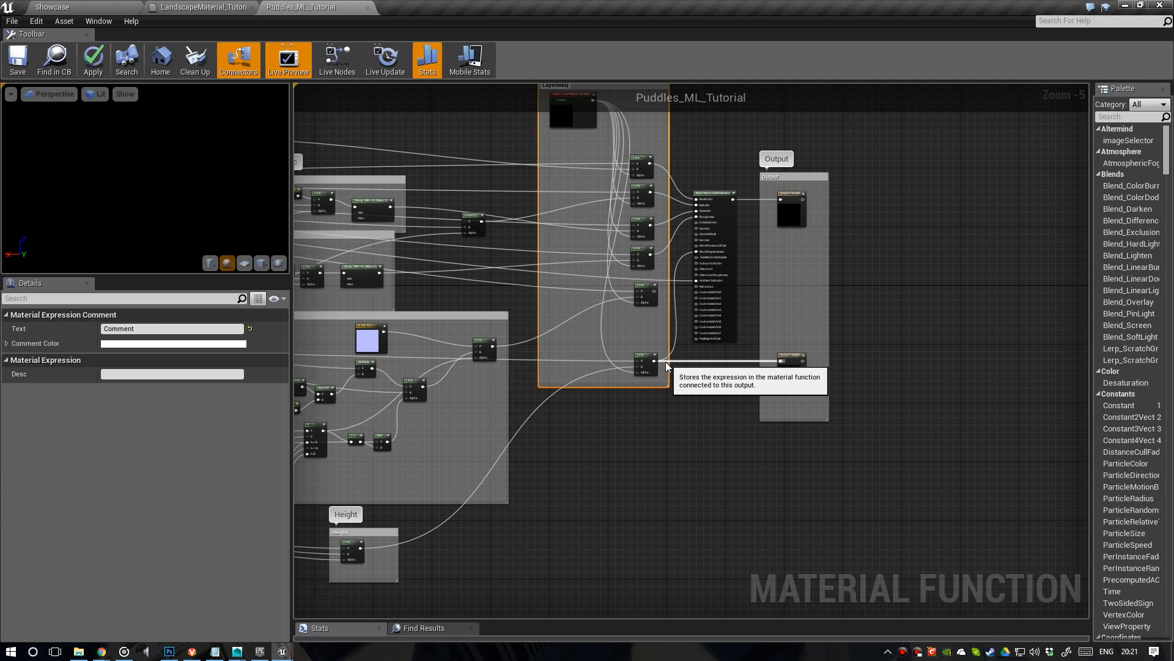
pyautogui.moveTo(587, 302); pyautogui.dragTo(609, 359, button='right')
pyautogui.scroll(-1, 600, 352)
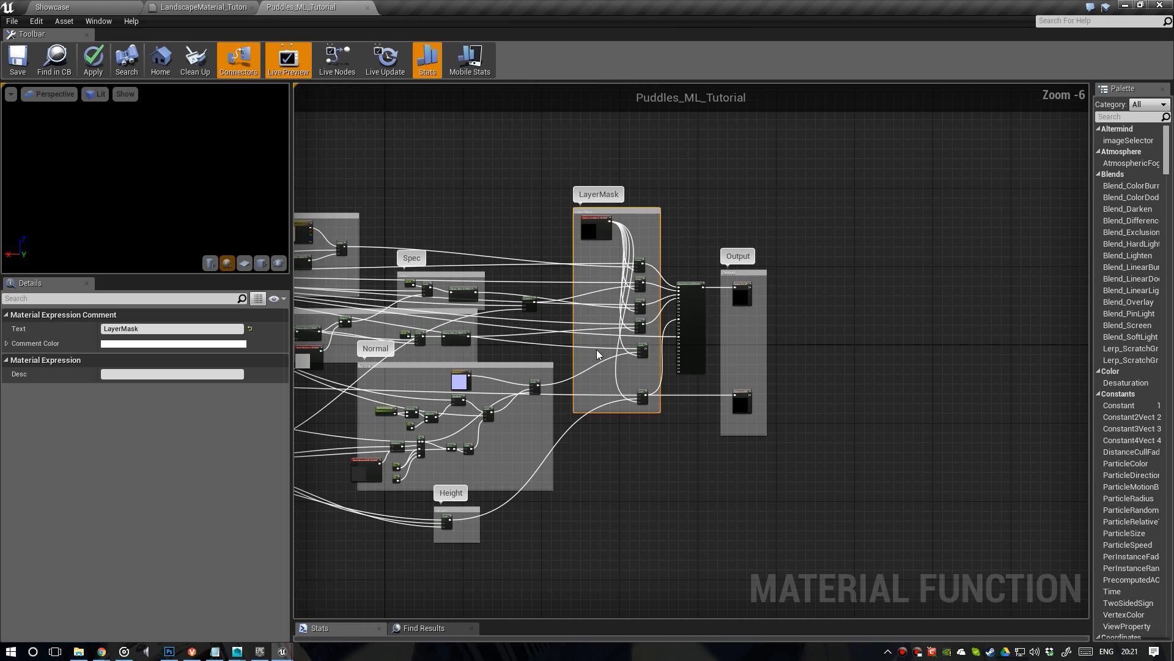
pyautogui.scroll(1, 593, 348)
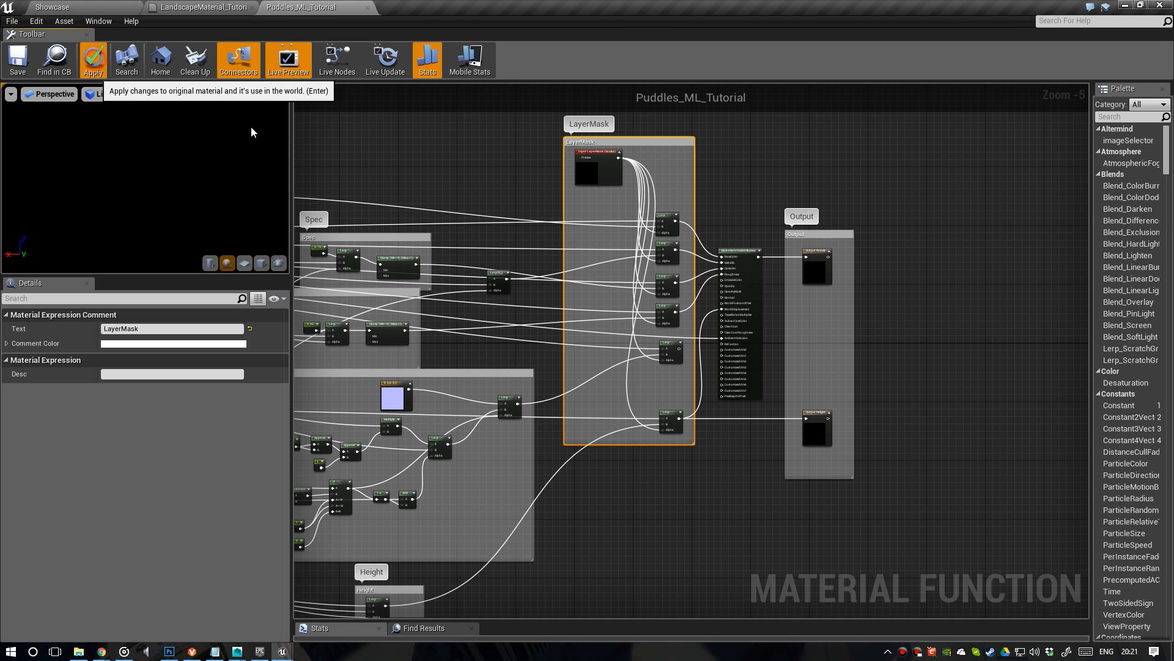
pyautogui.click(93, 59)
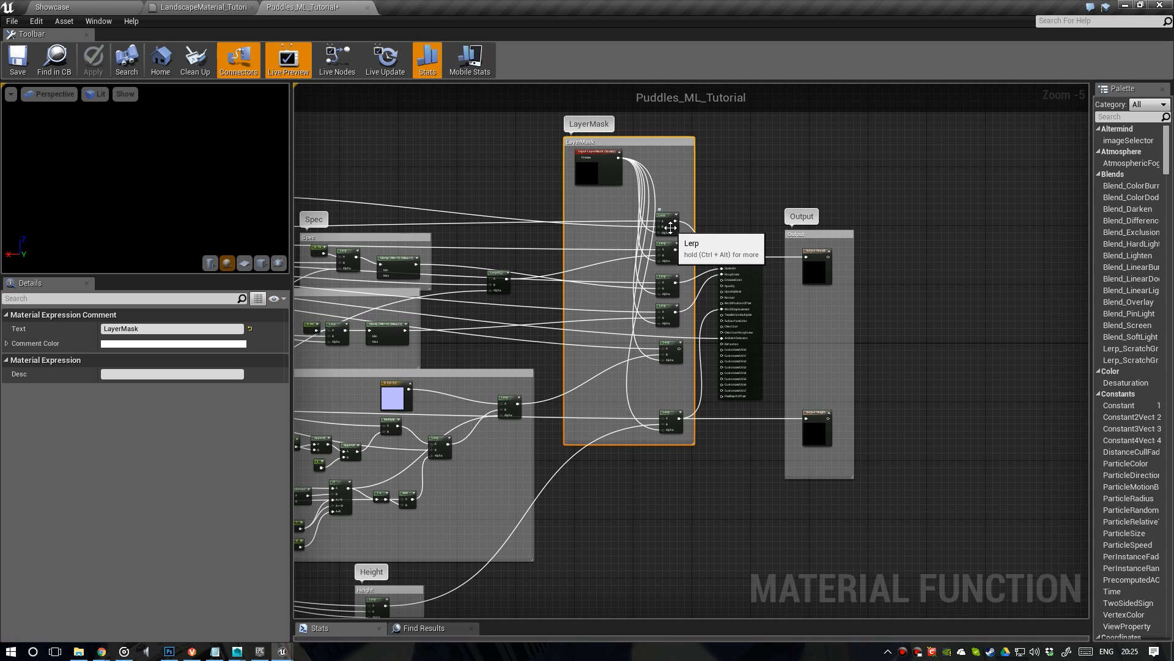
# In LandscapeMaterial_Tutorial, move the final material node well away from Layer Blend to make room between them
pyautogui.moveTo(722, 246); pyautogui.dragTo(722, 279, button='right')
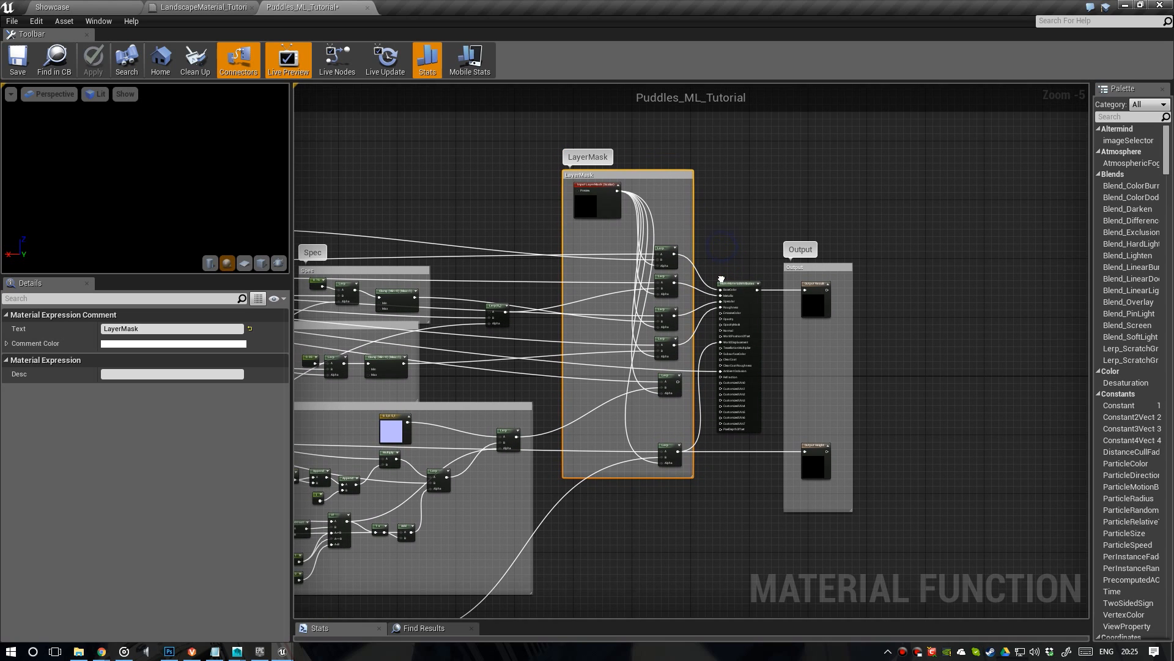
pyautogui.click(196, 8)
pyautogui.moveTo(477, 191); pyautogui.dragTo(559, 191, button='right')
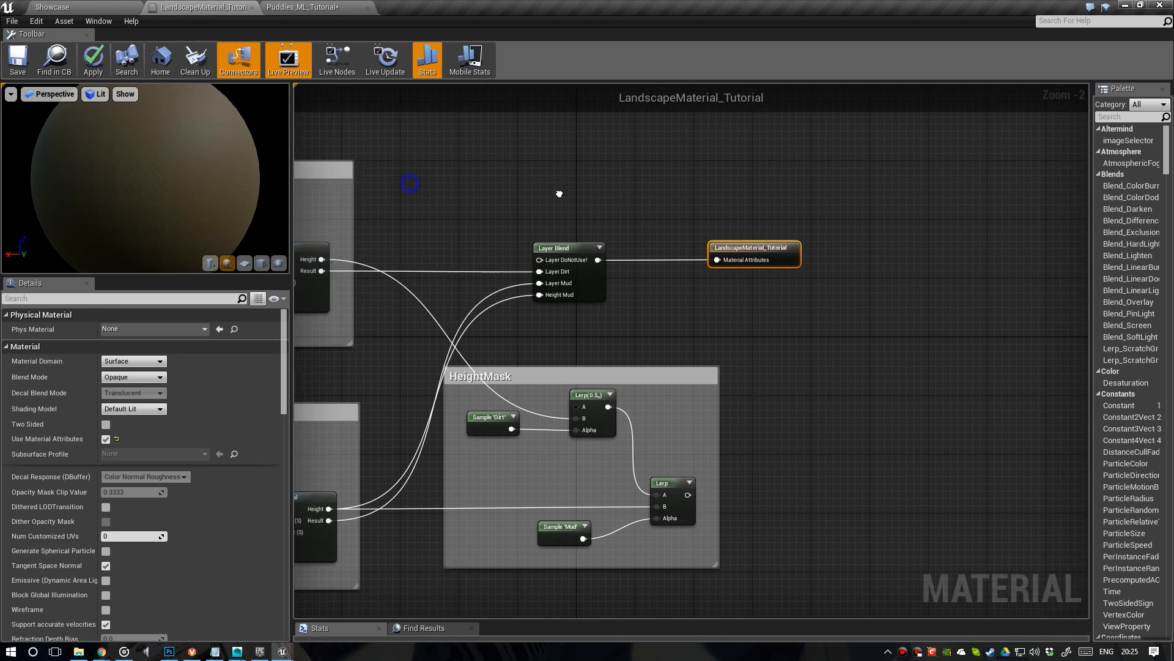
pyautogui.scroll(-1, 632, 199)
pyautogui.moveTo(630, 252); pyautogui.dragTo(495, 264, button='right')
pyautogui.scroll(3, 619, 266)
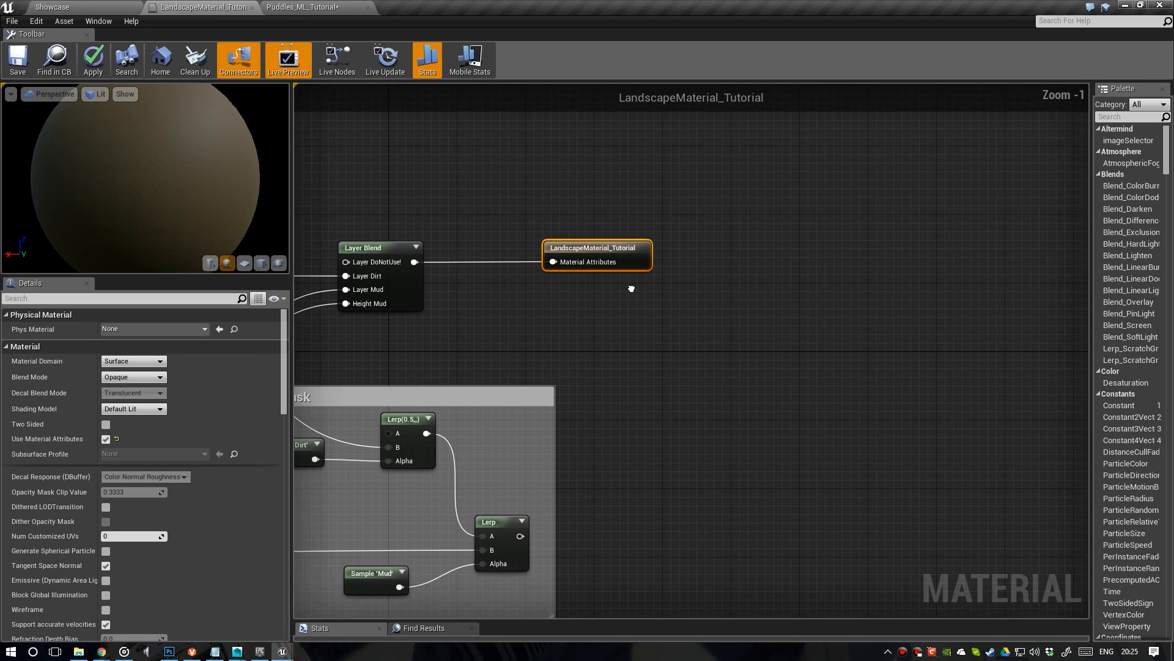
pyautogui.moveTo(628, 249); pyautogui.dragTo(958, 251)
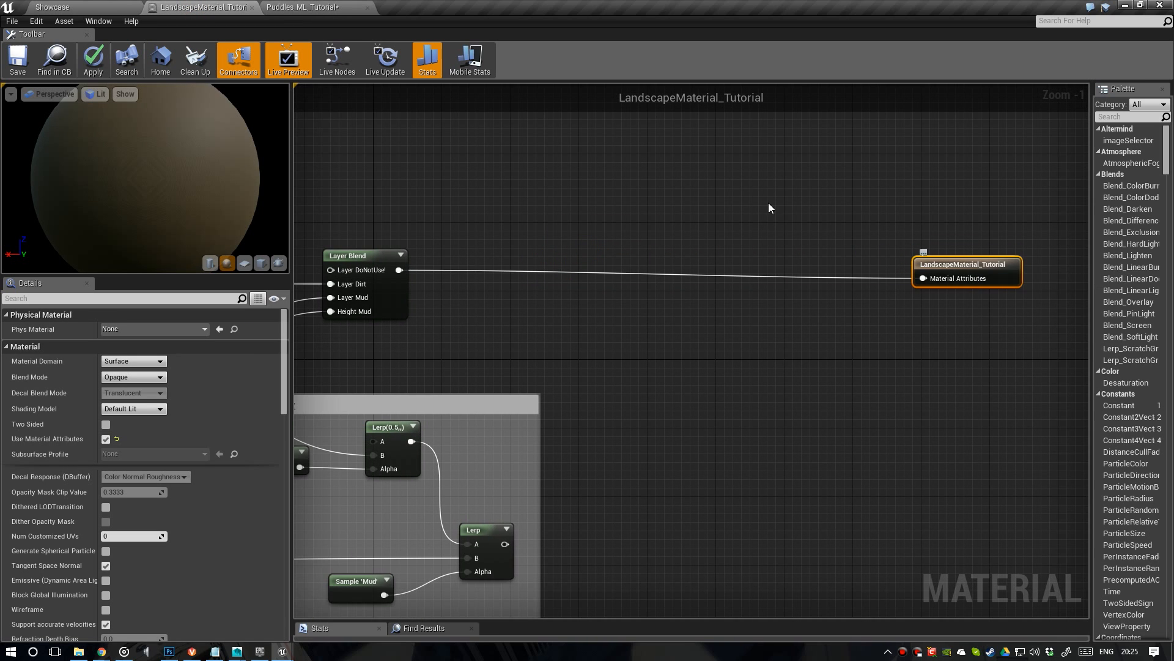
# Save the Puddles_ML_Tutorial material function
pyautogui.click(298, 7)
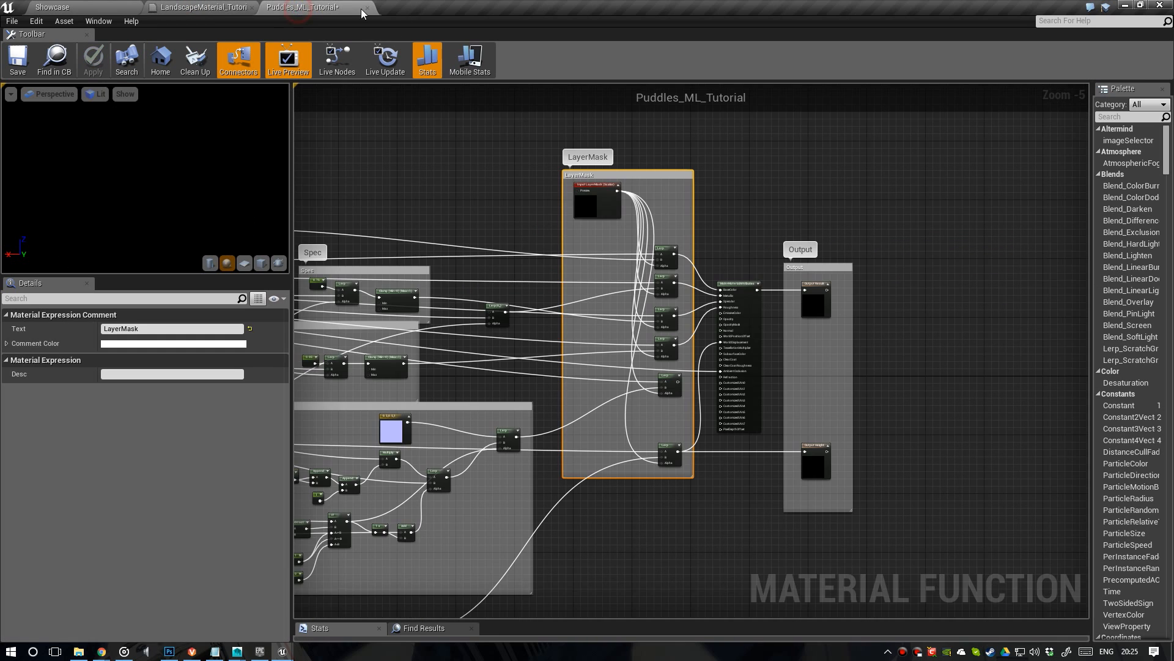
pyautogui.click(58, 63)
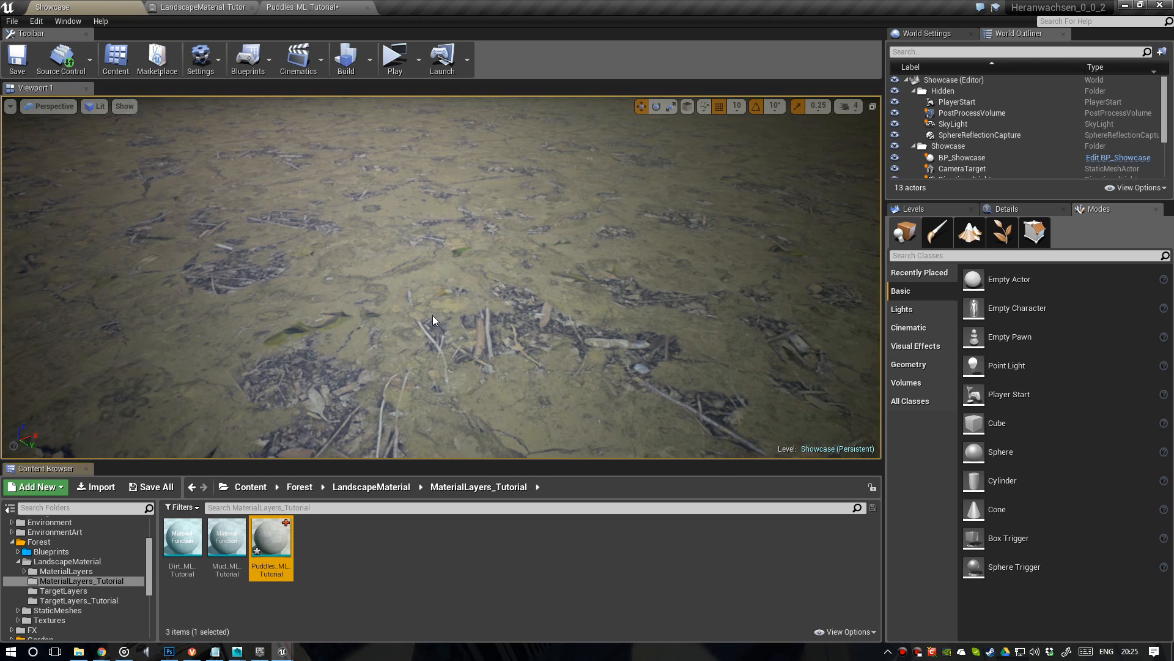
pyautogui.moveTo(271, 540)
pyautogui.mouseDown()
pyautogui.moveTo(305, 462)
pyautogui.moveTo(197, 16)
pyautogui.moveTo(271, 595)
pyautogui.moveTo(267, 561)
pyautogui.mouseUp()
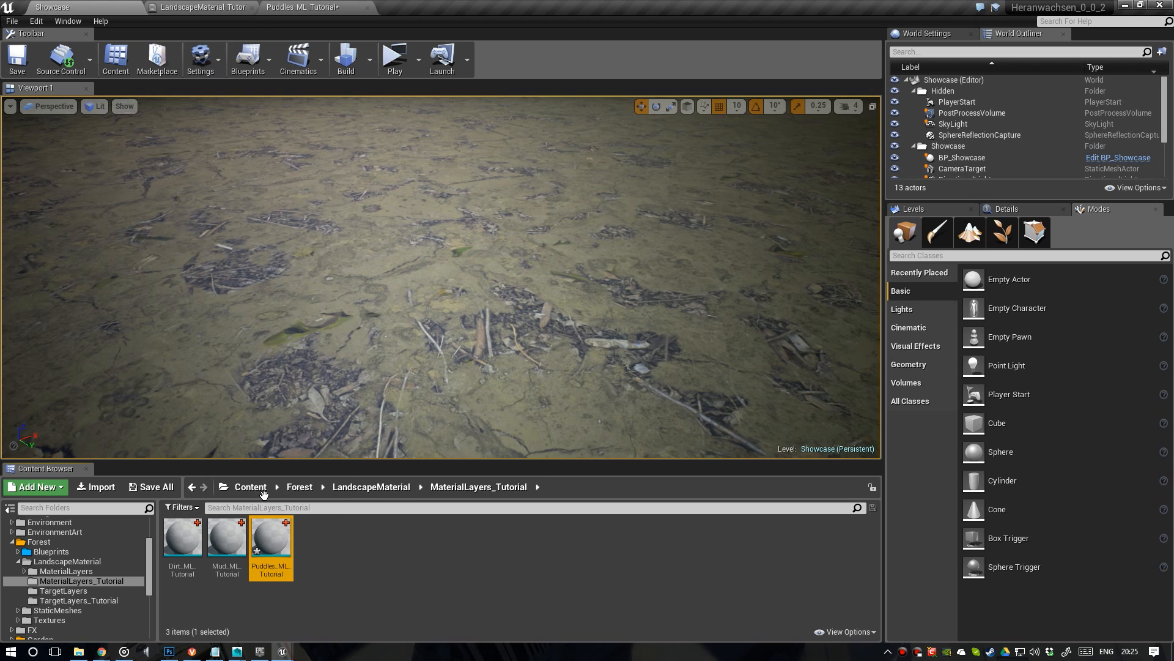
pyautogui.click(296, 12)
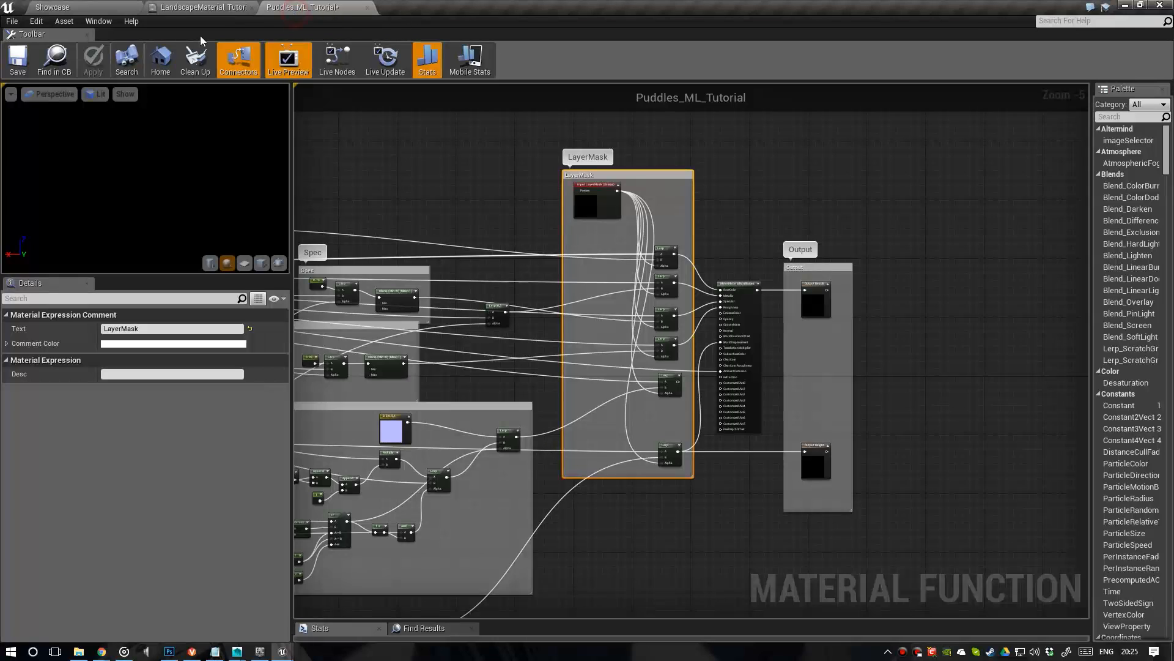
pyautogui.click(18, 58)
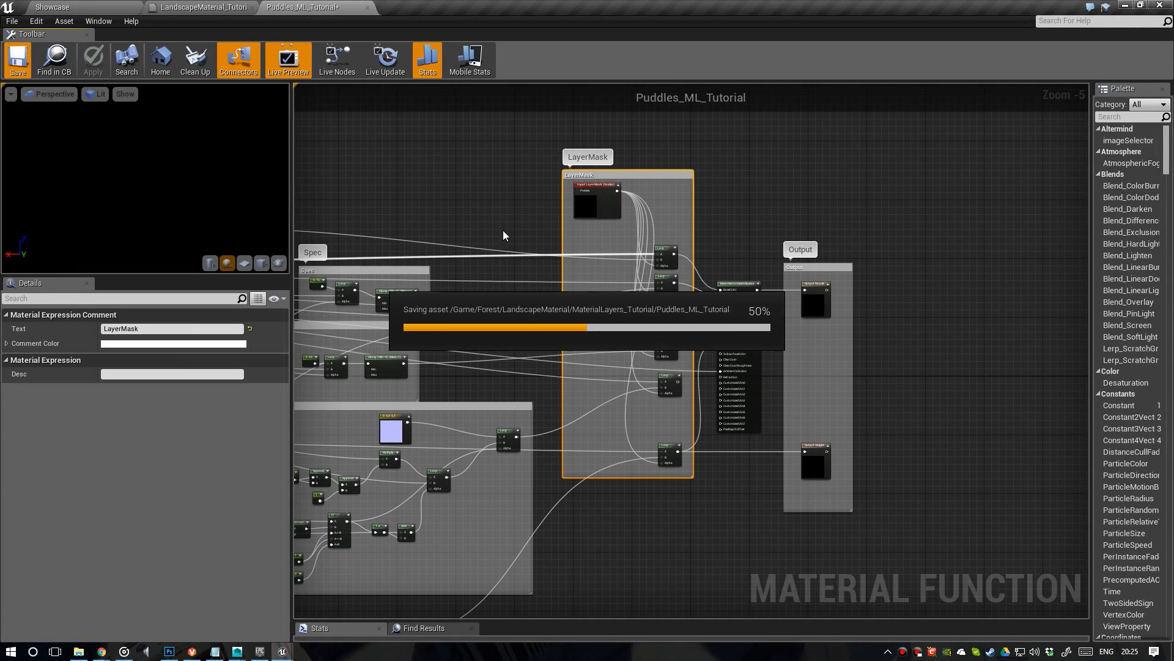
# Add the Puddles_ML_Tutorial function to the landscape material graph between Layer Blend and the final material node
pyautogui.click(61, 7)
pyautogui.moveTo(271, 537); pyautogui.dragTo(591, 233)
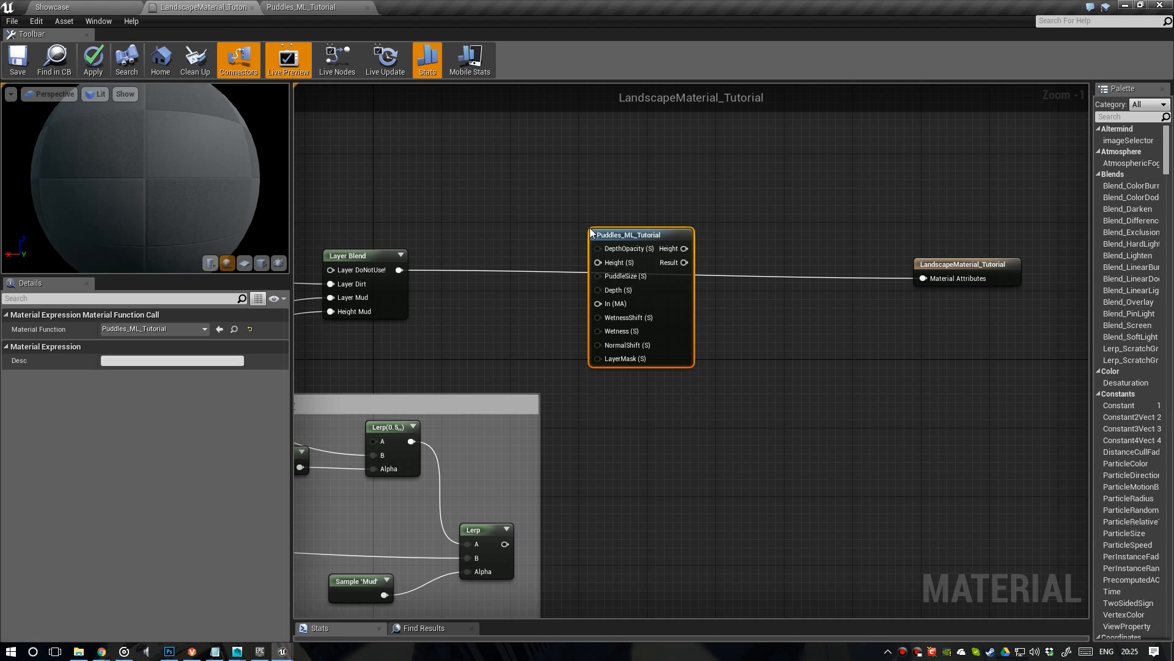
pyautogui.moveTo(638, 233); pyautogui.dragTo(614, 275, button='right')
pyautogui.moveTo(615, 275); pyautogui.dragTo(614, 231)
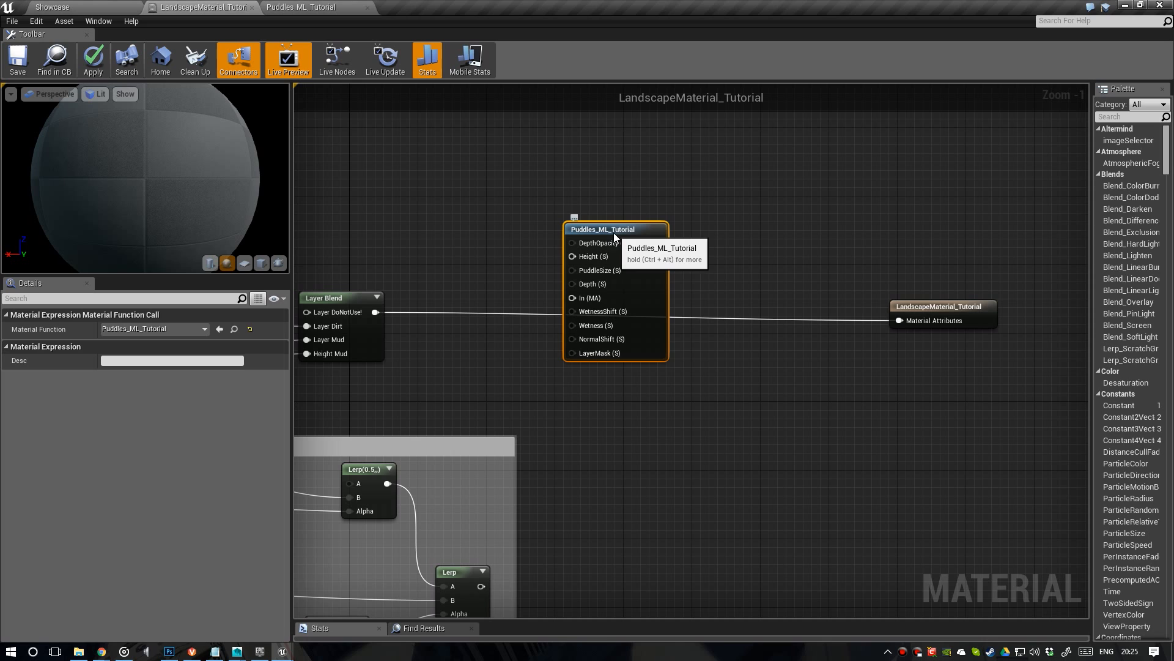
# Connect Layer Blend's output to In (MA) on Puddles_ML_Tutorial and move the function node farther from Layer Blend
pyautogui.moveTo(539, 245); pyautogui.dragTo(518, 259, button='right')
pyautogui.moveTo(448, 288); pyautogui.dragTo(486, 289, button='right')
pyautogui.moveTo(392, 328); pyautogui.dragTo(470, 329)
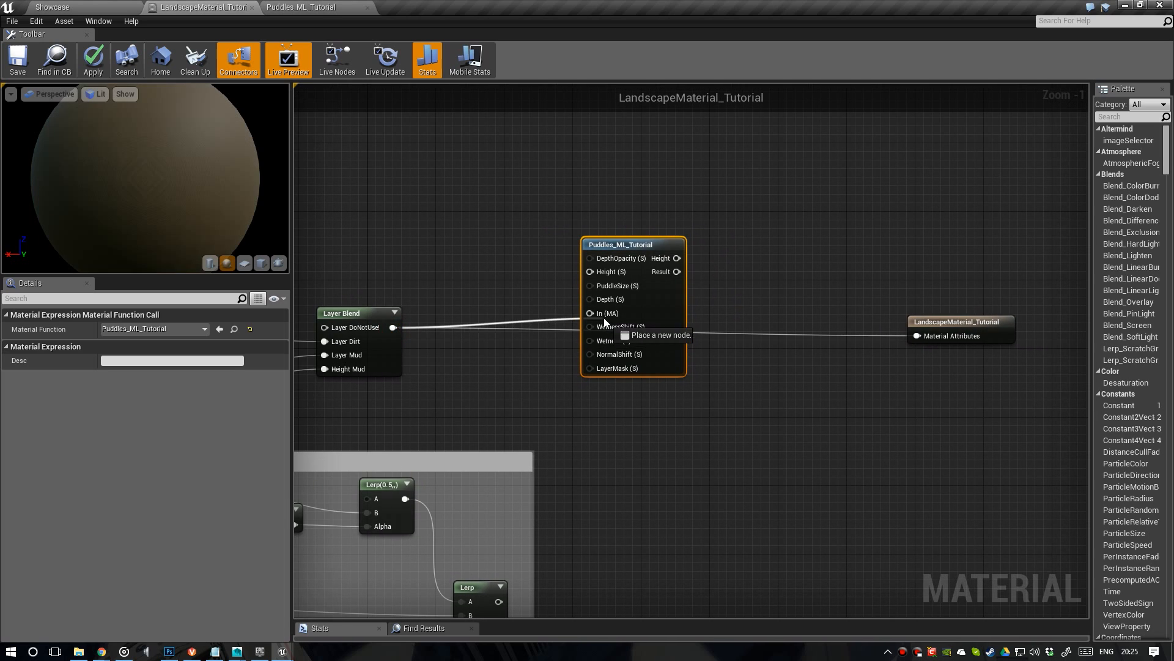
pyautogui.moveTo(603, 317); pyautogui.dragTo(604, 317)
pyautogui.moveTo(645, 241); pyautogui.dragTo(696, 239)
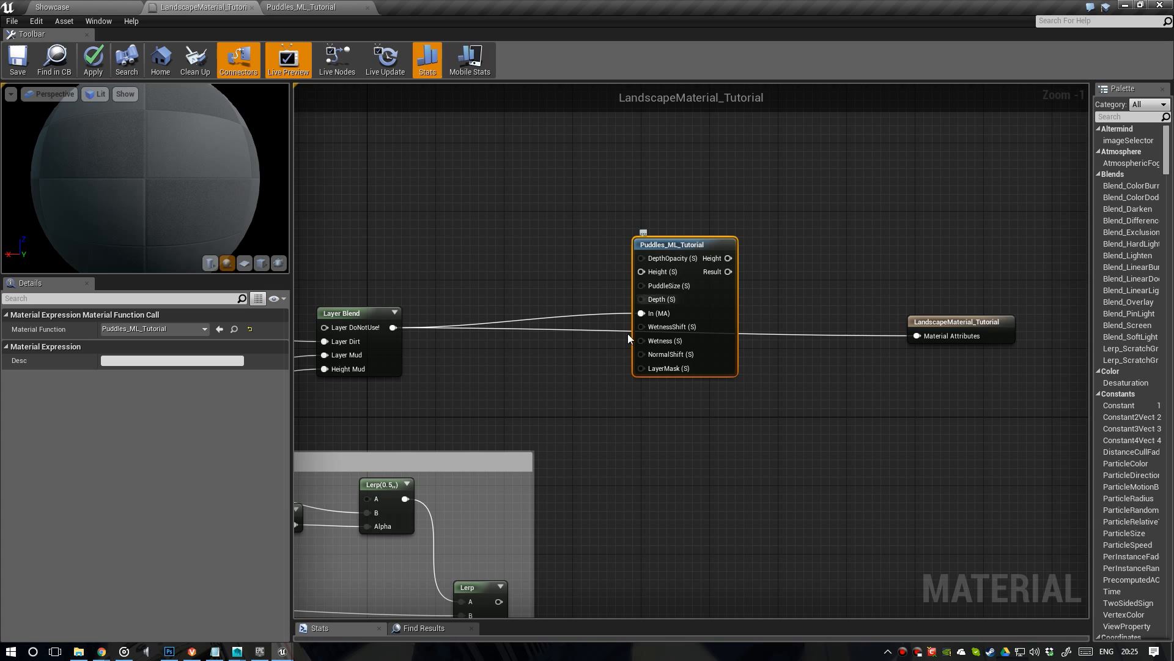
# Connect the final Lerp in the HeightMask box to Height (S) on Puddles_ML_Tutorial
pyautogui.scroll(-1, 628, 335)
pyautogui.moveTo(598, 500); pyautogui.dragTo(633, 410)
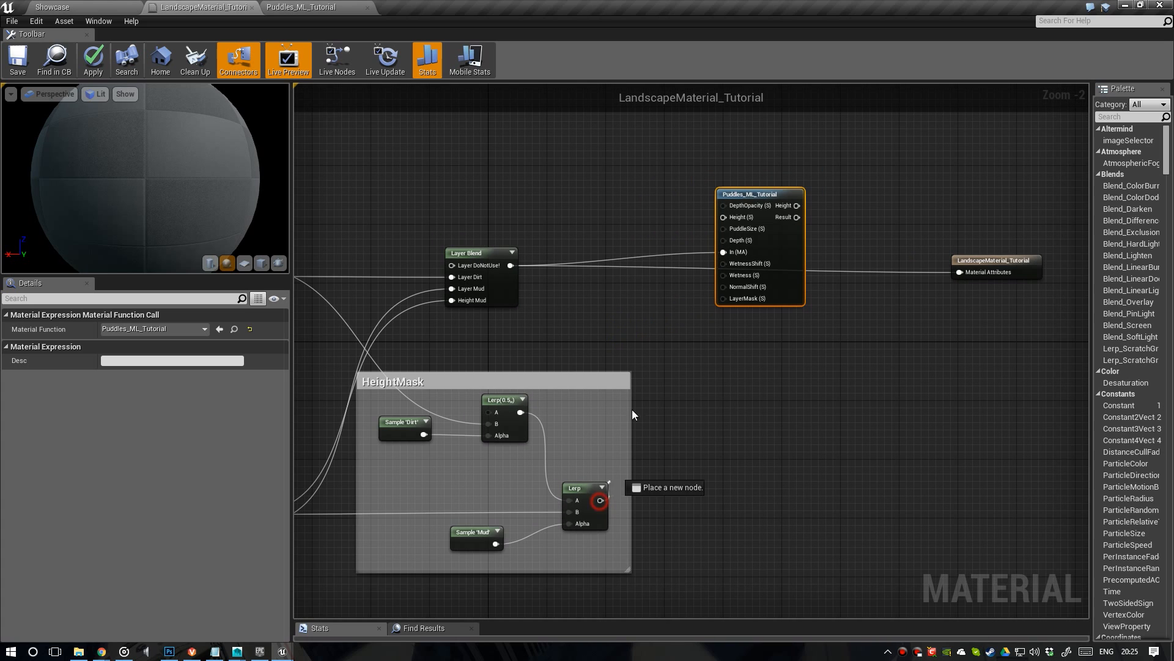
pyautogui.moveTo(709, 218); pyautogui.dragTo(728, 218)
pyautogui.moveTo(498, 413); pyautogui.dragTo(451, 425, button='right')
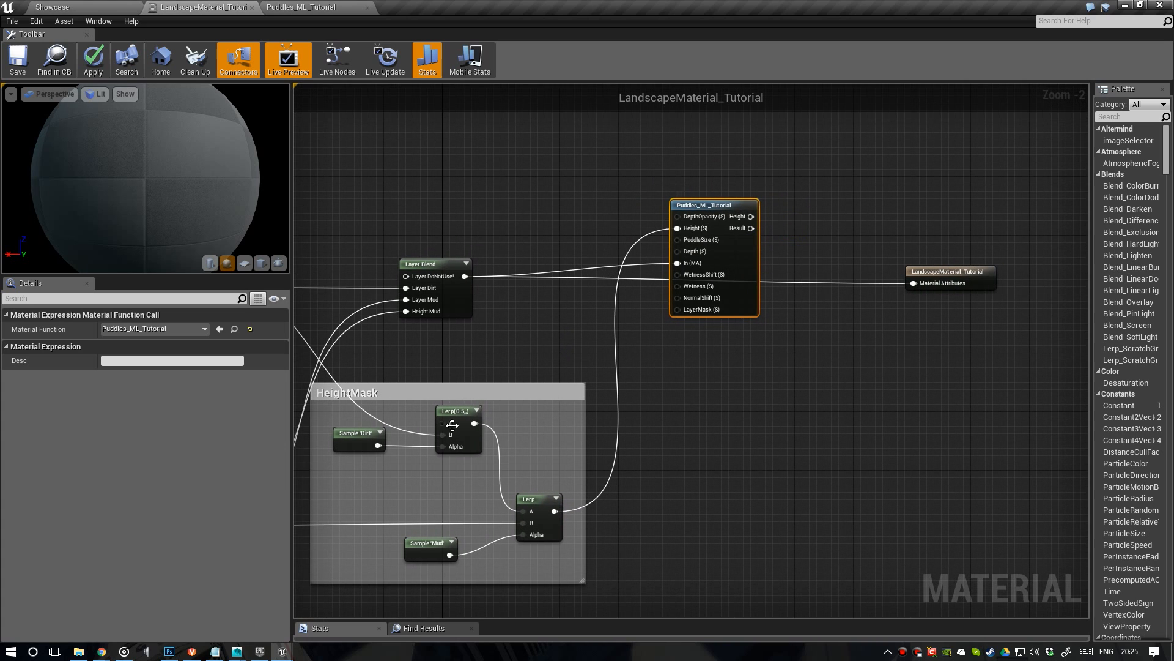
# Connect the puddles function's Result to Material Attributes on the final material node and tidy both nodes' positions
pyautogui.moveTo(558, 358); pyautogui.dragTo(459, 367, button='right')
pyautogui.scroll(1, 459, 367)
pyautogui.moveTo(489, 269); pyautogui.dragTo(617, 275, button='right')
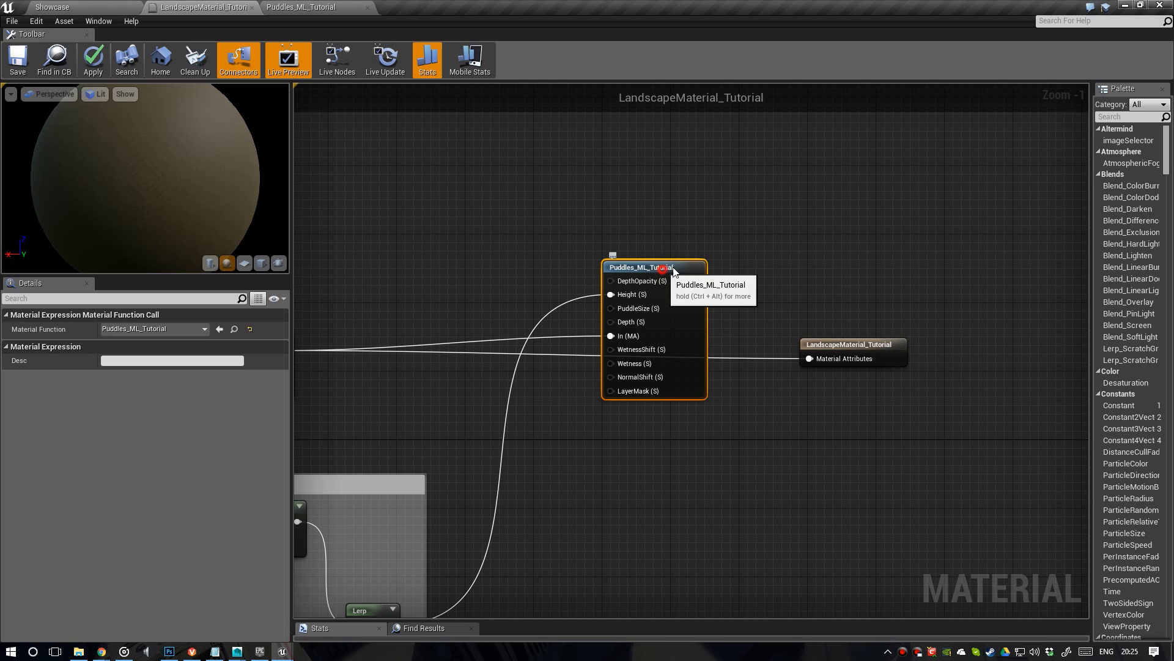
pyautogui.moveTo(663, 269); pyautogui.dragTo(815, 277)
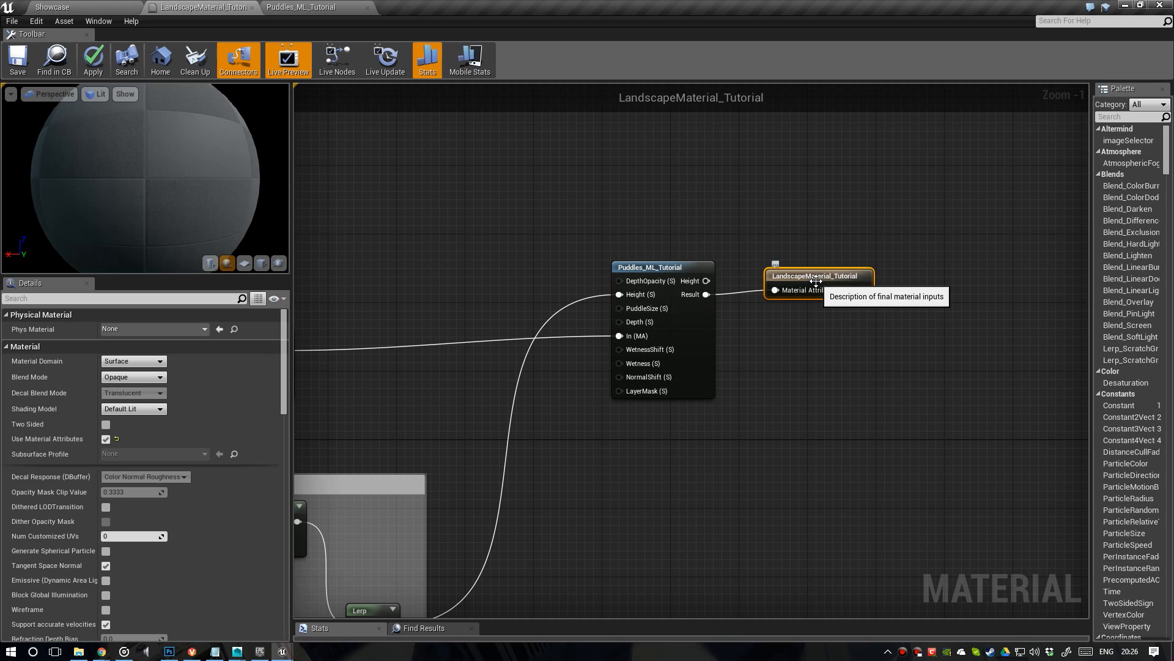
pyautogui.moveTo(847, 320); pyautogui.dragTo(669, 271)
pyautogui.moveTo(670, 267)
pyautogui.mouseDown()
pyautogui.moveTo(772, 283)
pyautogui.moveTo(663, 280)
pyautogui.mouseUp()
pyautogui.click(728, 255)
# Add a LandscapeLayerSample node with parameter name Puddles and connect it to LayerMask (S) on Puddles_ML_Tutorial
pyautogui.moveTo(445, 393); pyautogui.dragTo(590, 353, button='right')
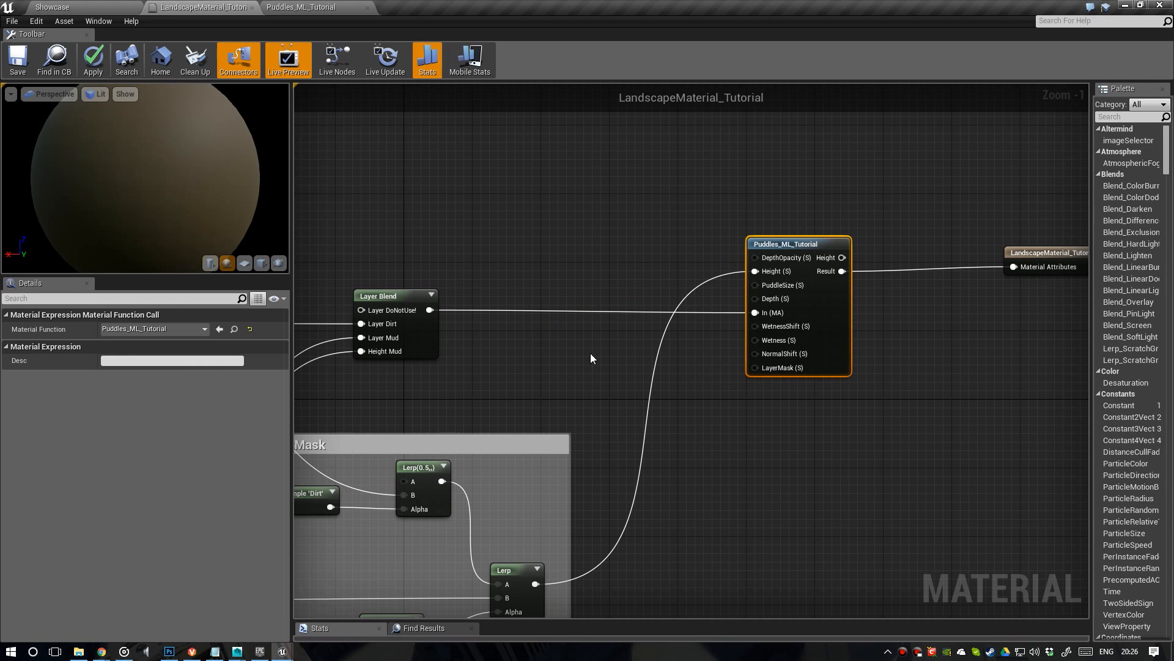
pyautogui.click(541, 380)
pyautogui.rightClick(540, 380)
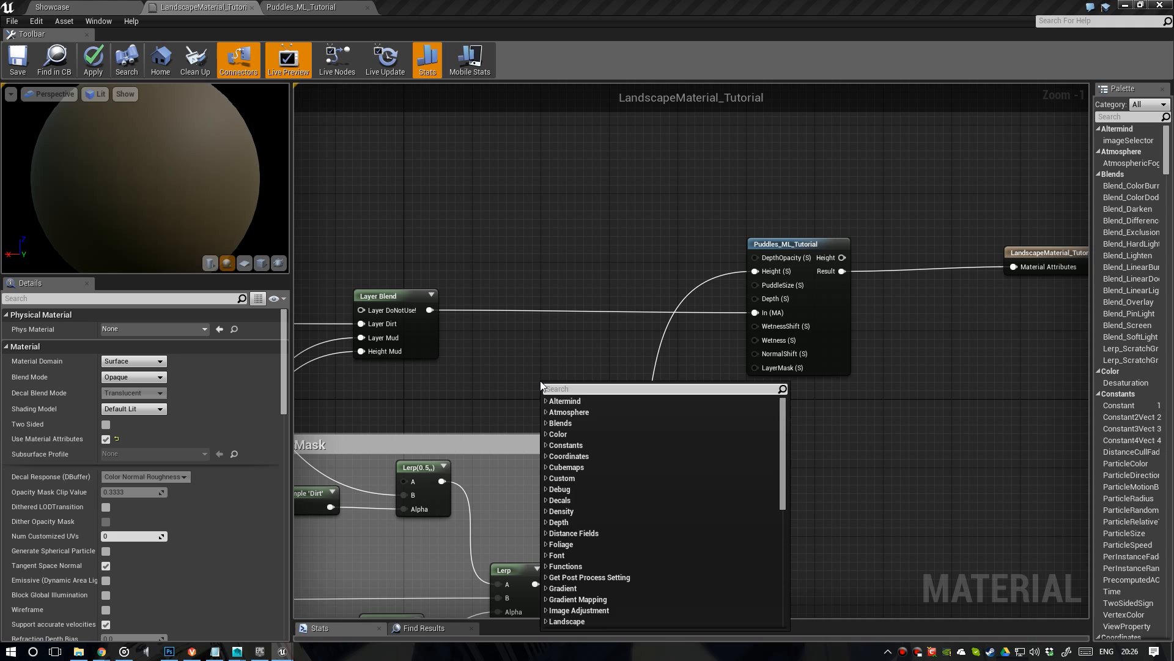
pyautogui.write('sample')
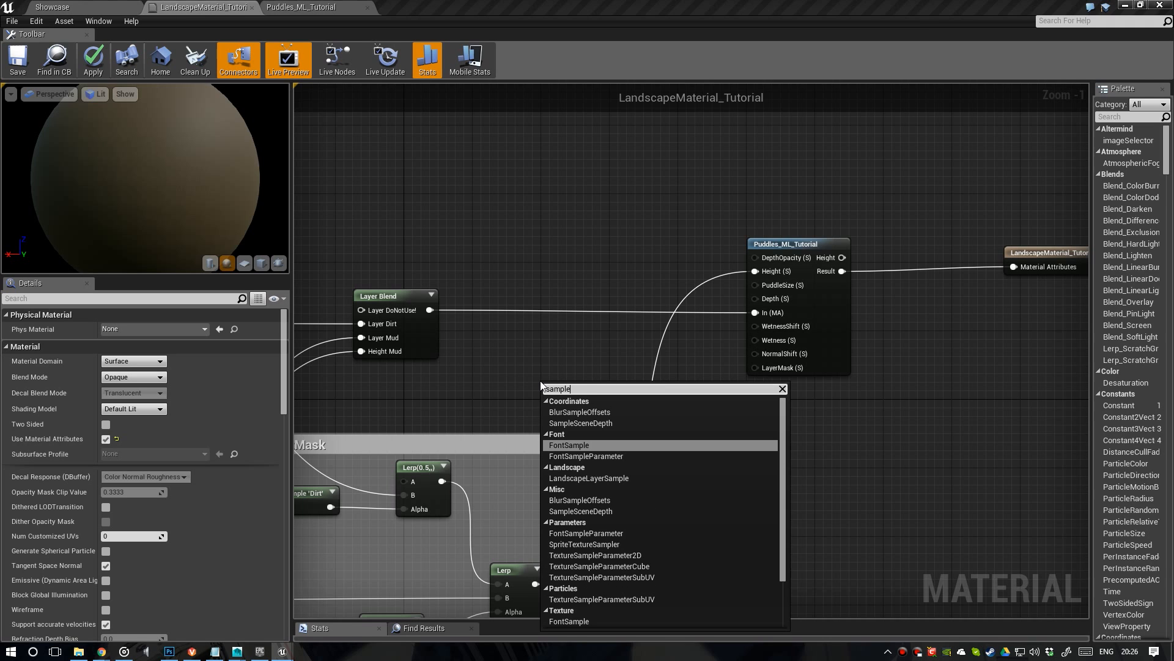
pyautogui.click(615, 478)
pyautogui.click(125, 330)
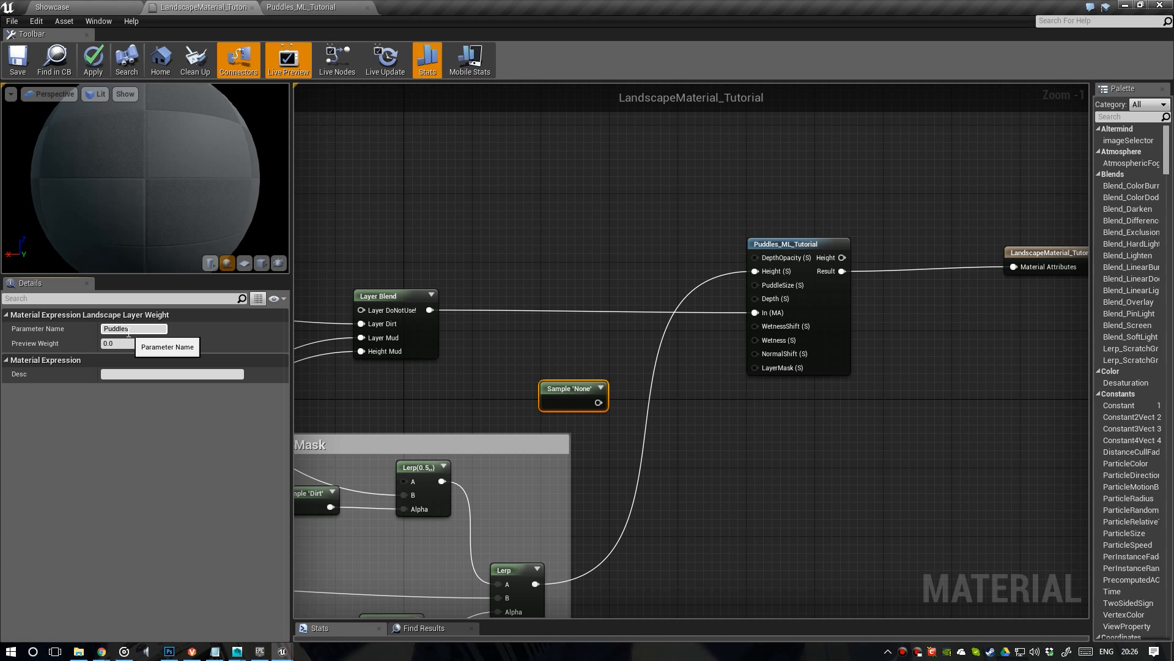
pyautogui.write('Puddles')
pyautogui.press('Return')
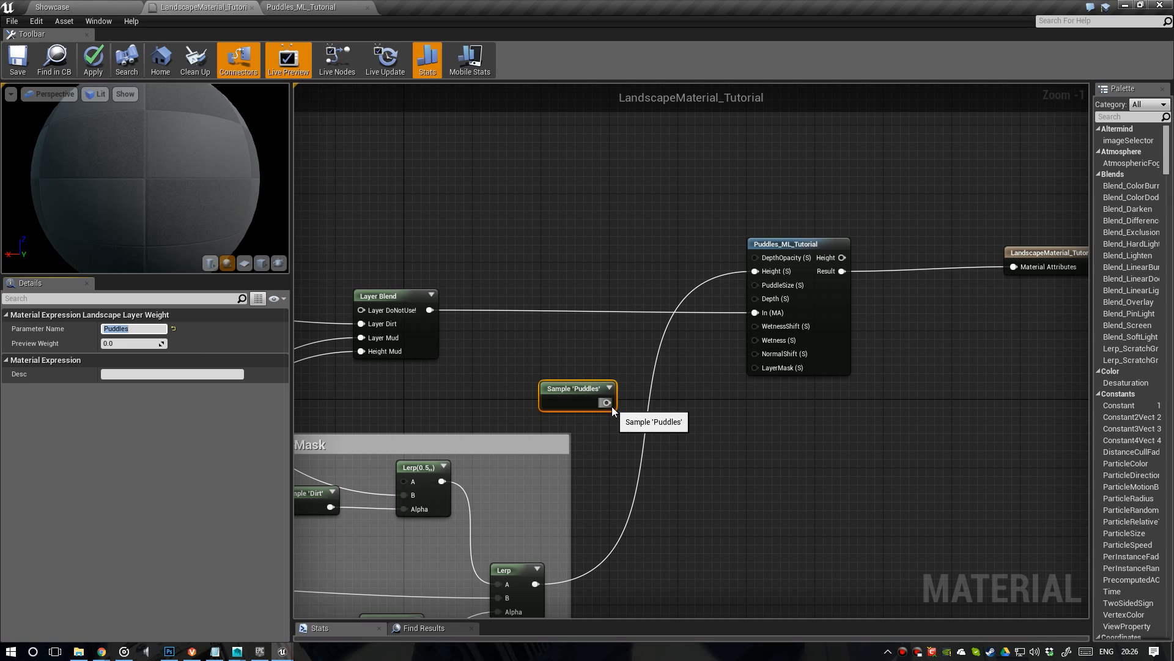
pyautogui.moveTo(607, 401); pyautogui.dragTo(757, 367)
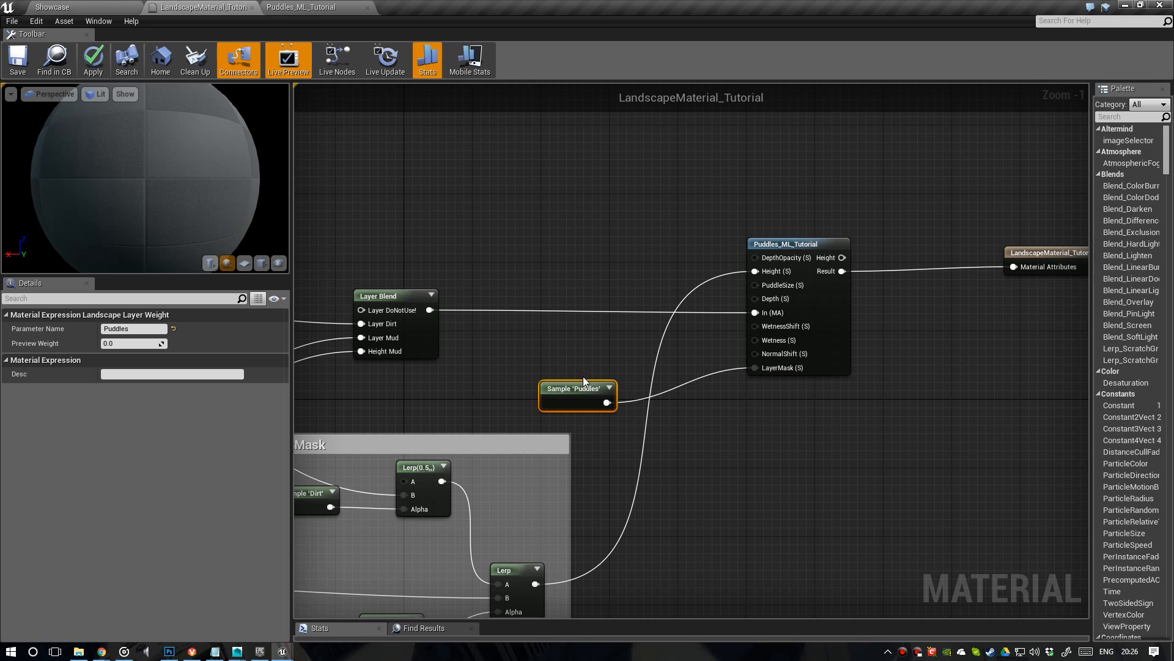
pyautogui.moveTo(587, 387); pyautogui.dragTo(623, 354)
# Enclose the Puddles sample and function nodes in a comment box titled Puddles, and apply the landscape material's changes
pyautogui.scroll(-3, 622, 354)
pyautogui.moveTo(622, 354); pyautogui.dragTo(583, 369, button='right')
pyautogui.moveTo(560, 280); pyautogui.dragTo(725, 423)
pyautogui.press('c')
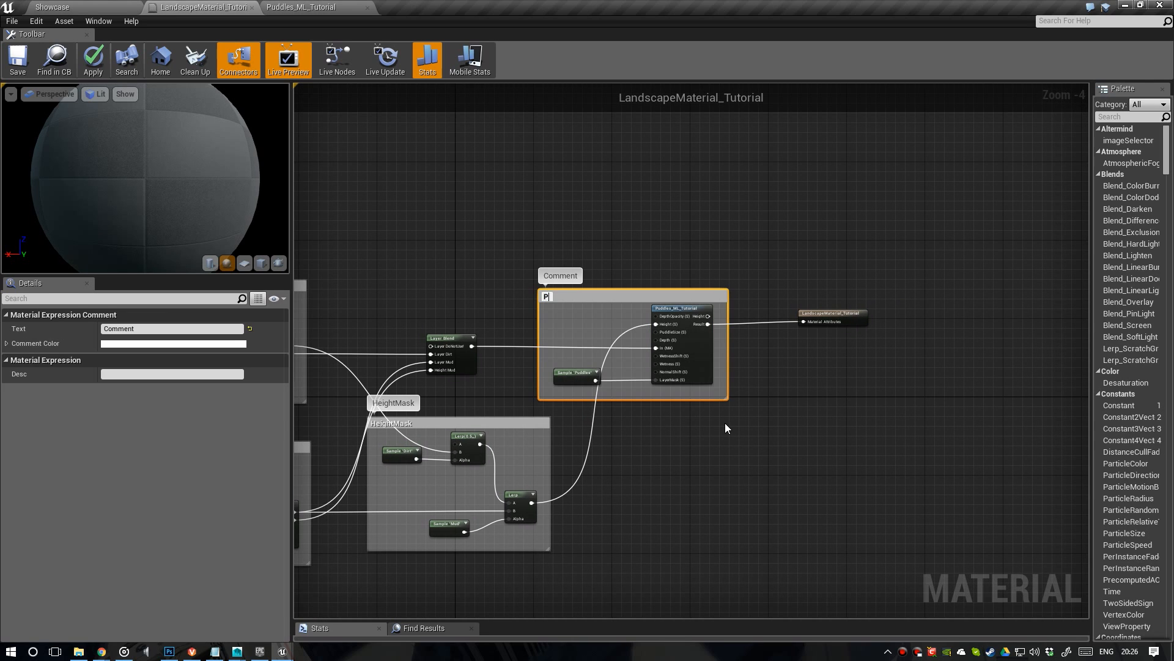
pyautogui.write('Puddles')
pyautogui.press('Return')
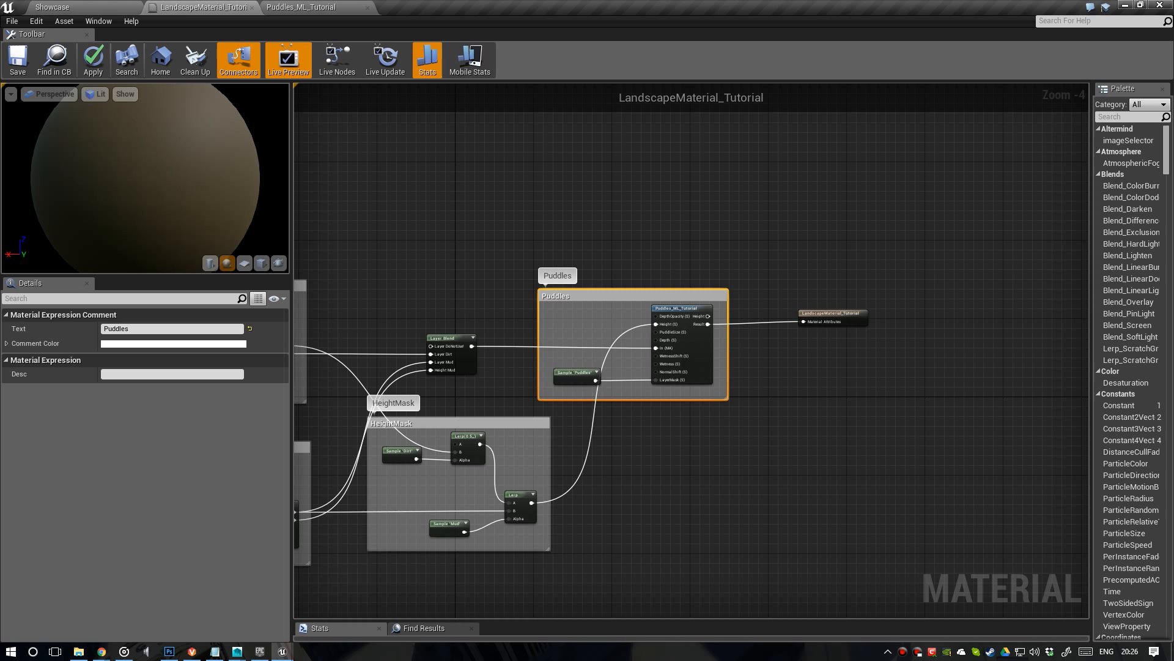
pyautogui.moveTo(666, 271); pyautogui.dragTo(612, 247, button='right')
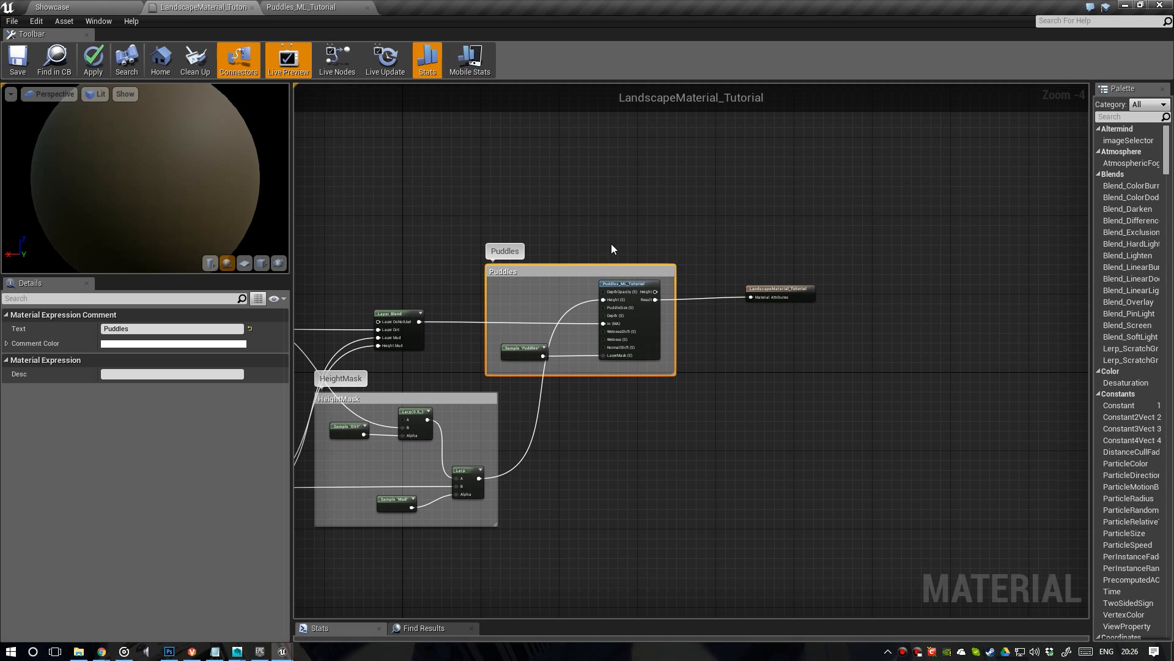
pyautogui.click(93, 59)
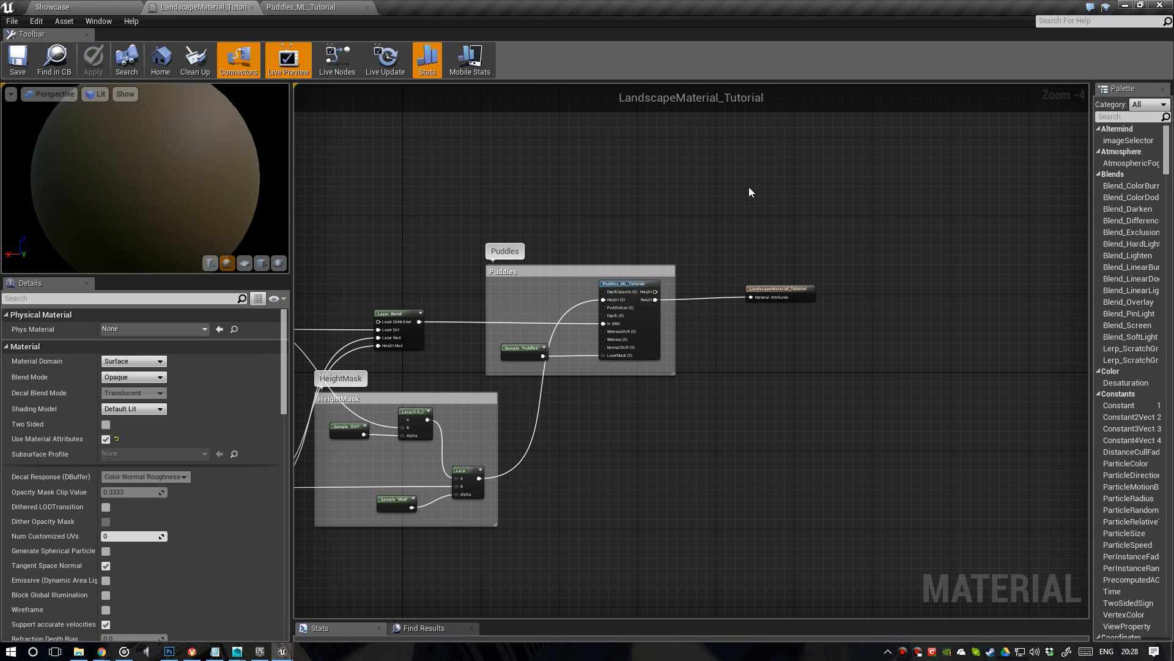
# Return to the Showcase level and switch to the landscape Paint mode for Landscape1
pyautogui.click(89, 6)
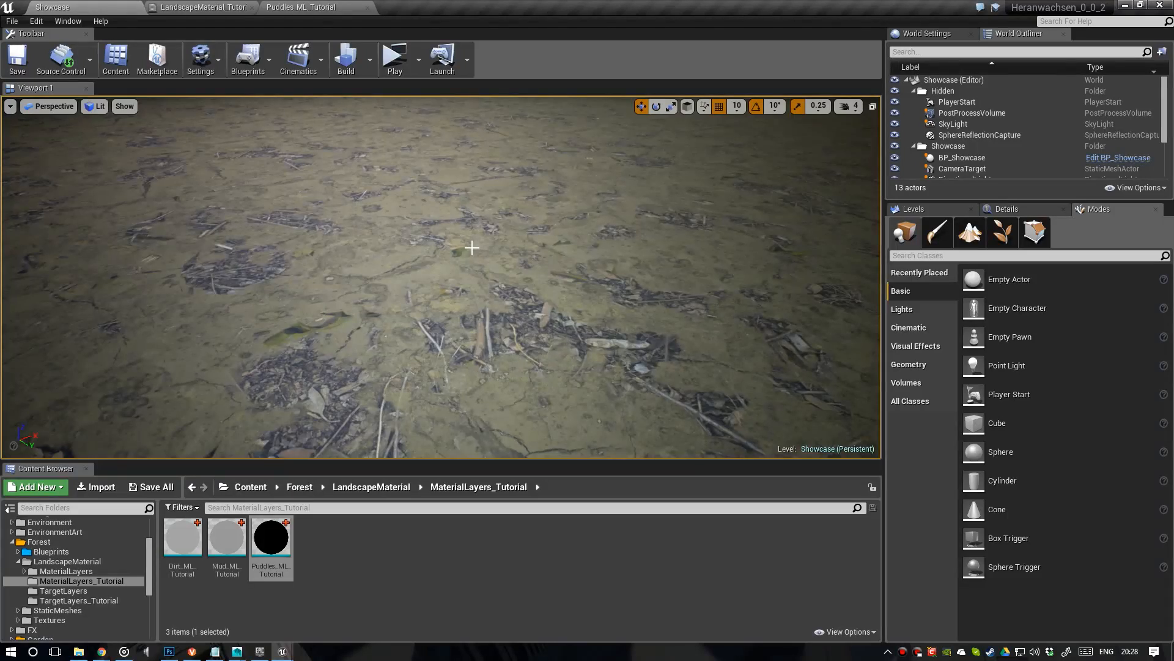
pyautogui.moveTo(472, 249)
pyautogui.mouseDown(button='right')
pyautogui.moveTo(440, 263)
pyautogui.moveTo(492, 245)
pyautogui.mouseUp(button='right')
pyautogui.press('s')
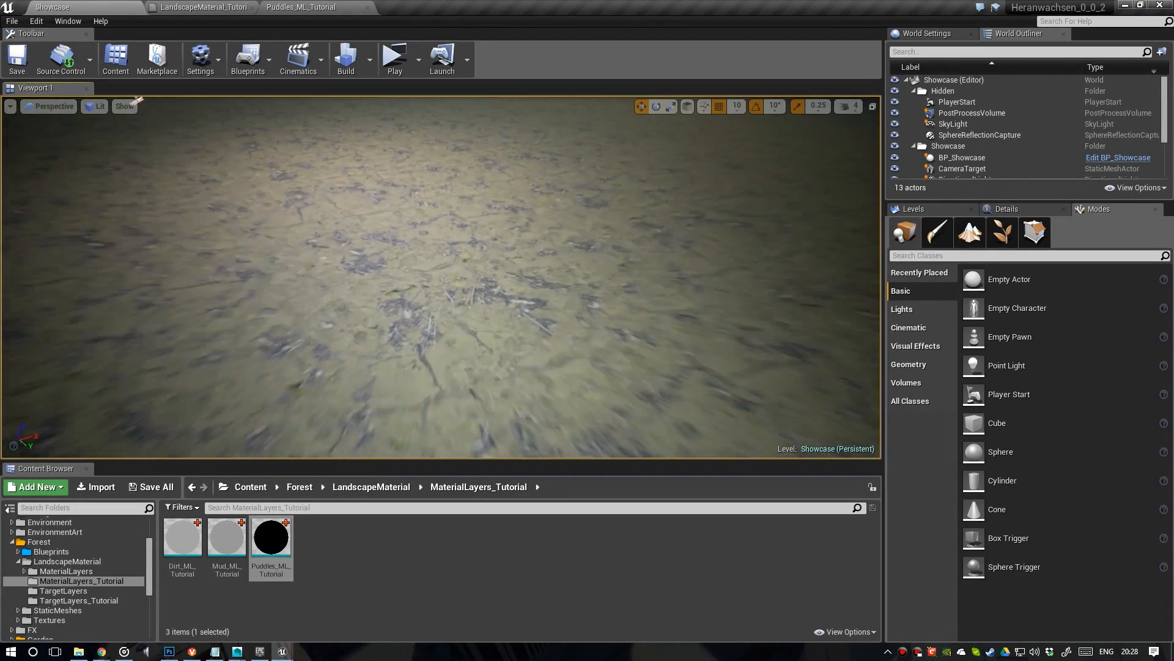
pyautogui.press('w')
pyautogui.moveTo(492, 245); pyautogui.dragTo(504, 244, button='right')
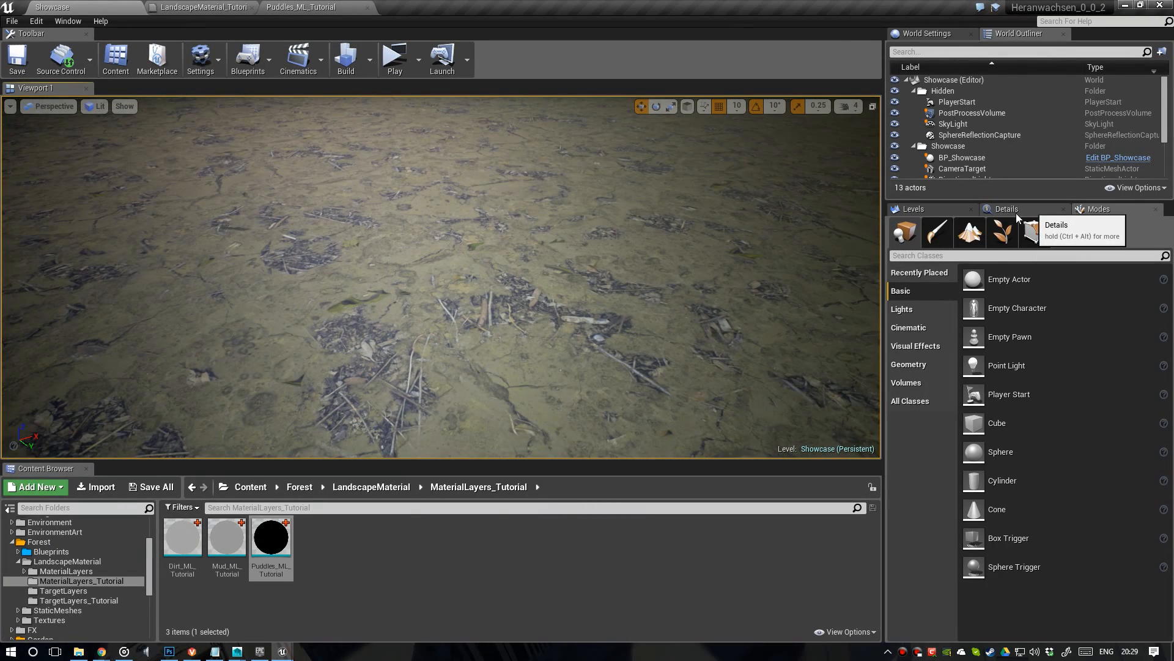
pyautogui.click(970, 242)
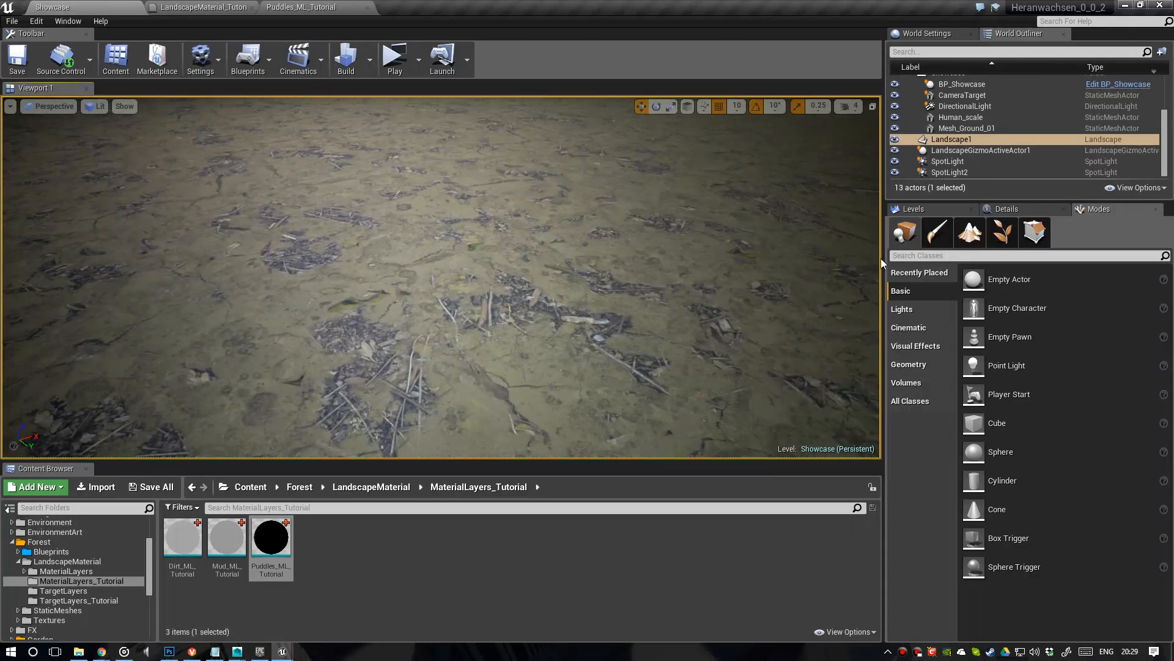
pyautogui.click(1067, 266)
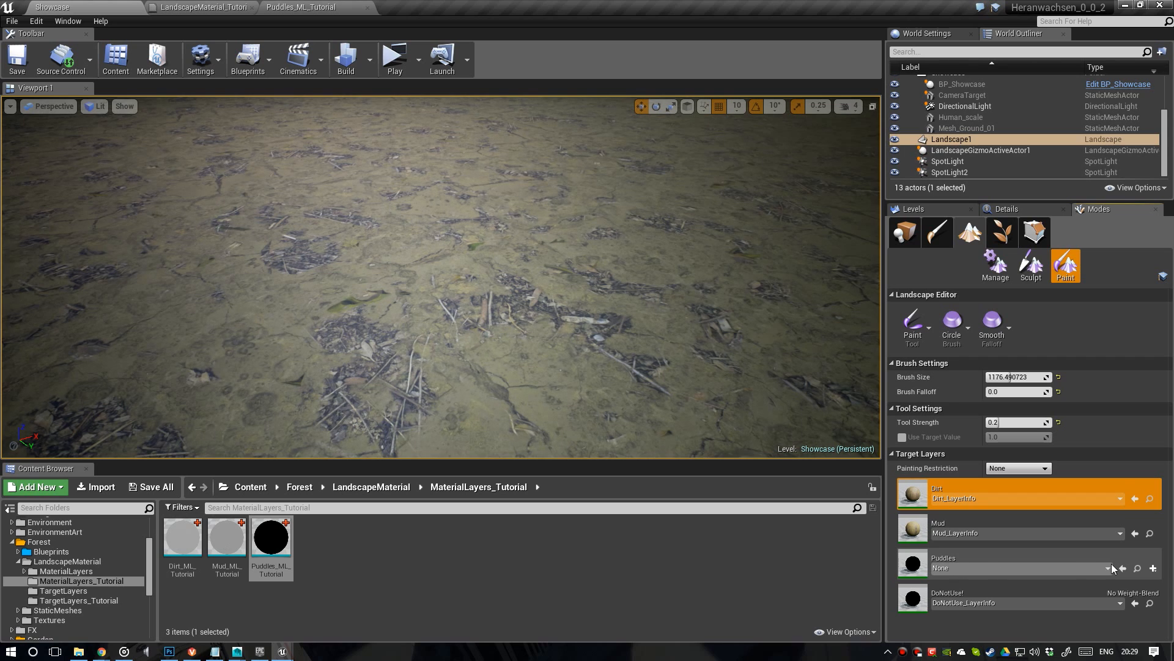
# Create a non-weight-blended layer info named Puddles_LayerInfo for the Puddles layer in Forest/LandscapeMaterial/TargetLayers_Tutorial
pyautogui.click(1154, 569)
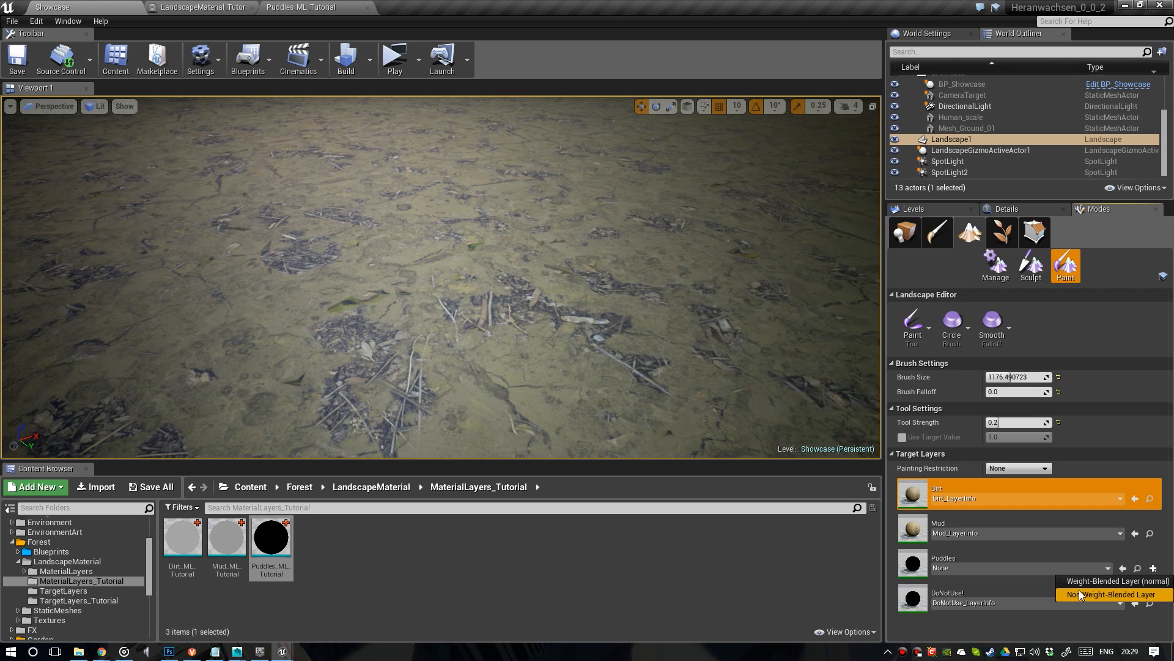
pyautogui.click(1078, 595)
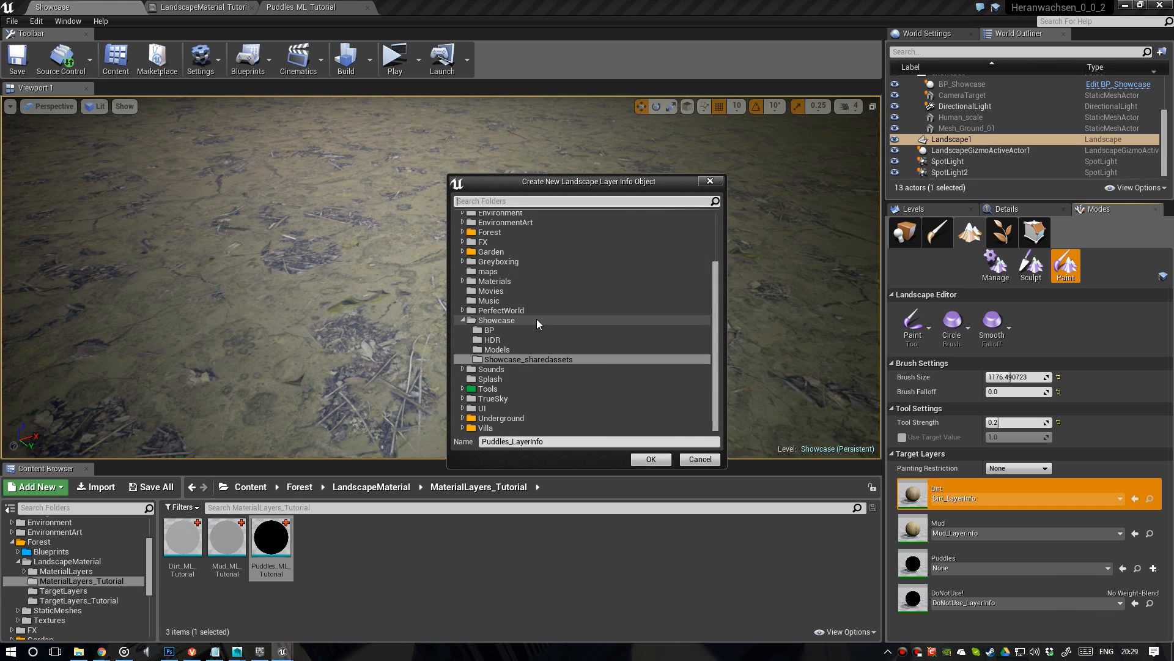
pyautogui.scroll(3, 537, 318)
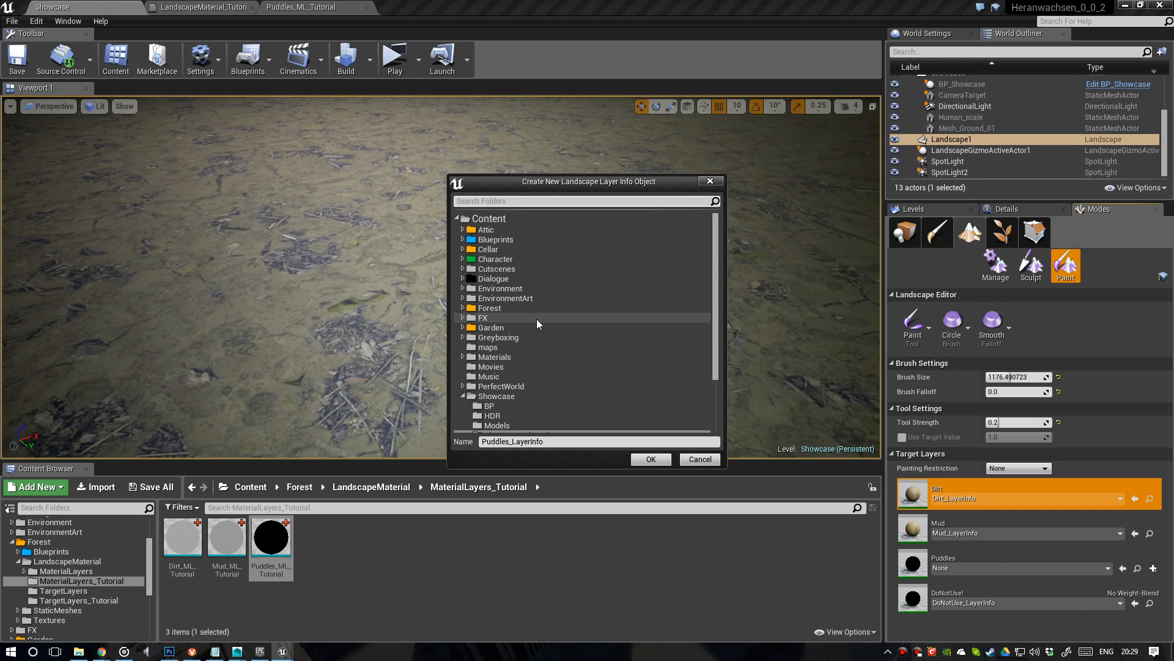
pyautogui.click(463, 308)
pyautogui.click(469, 328)
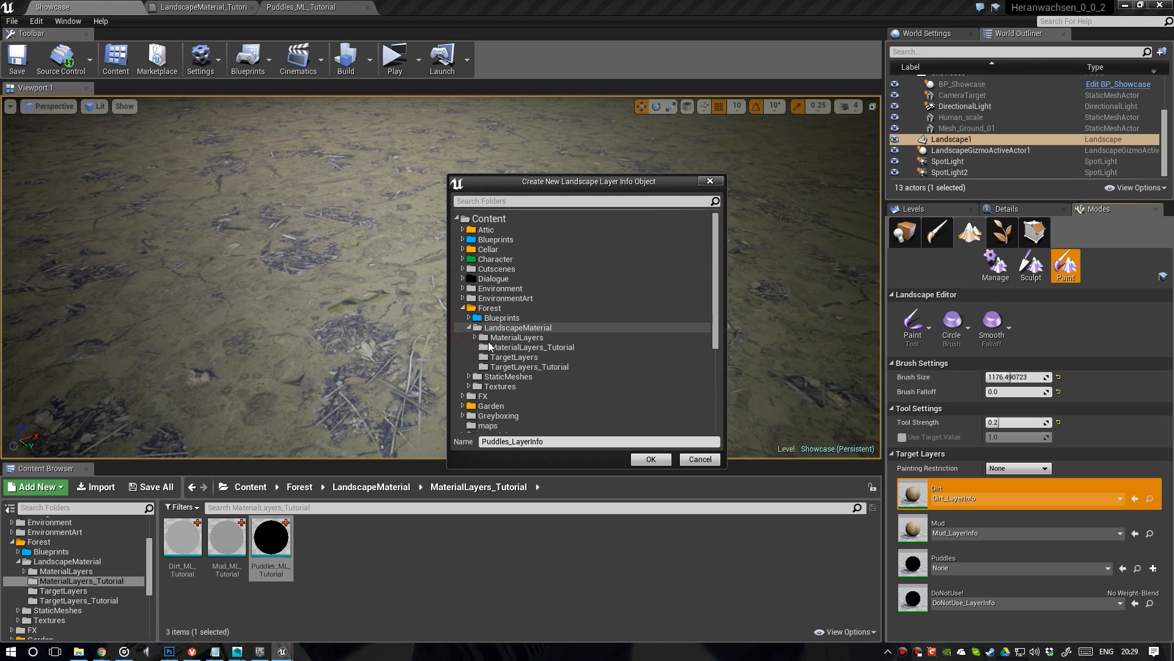
pyautogui.click(539, 367)
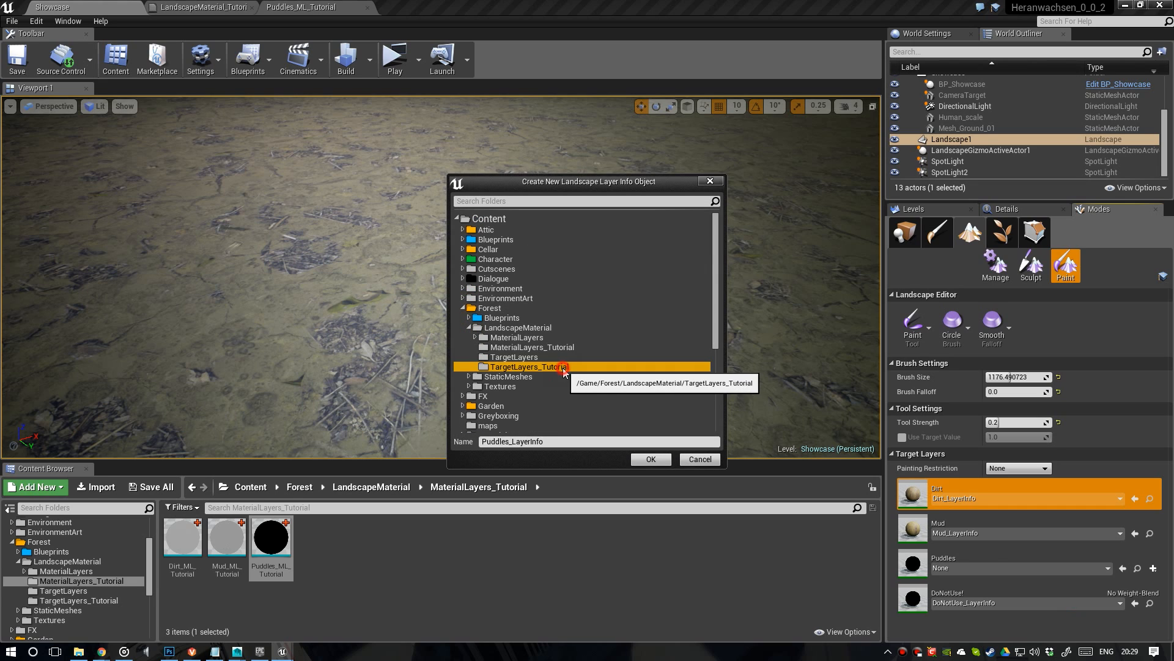
pyautogui.click(650, 459)
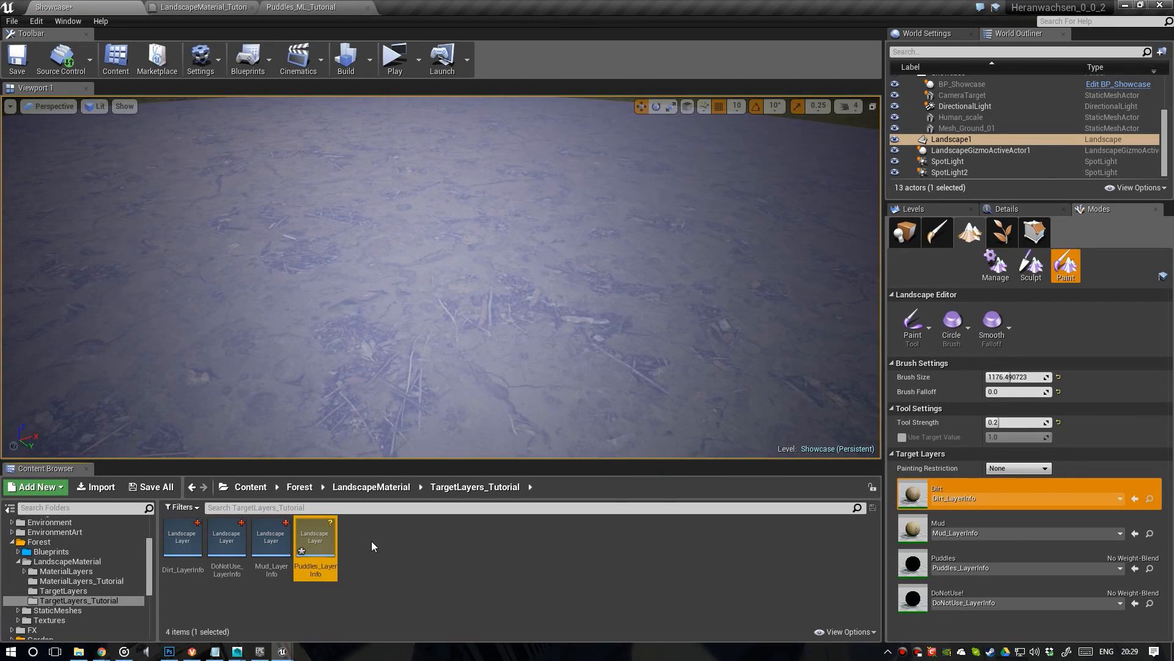
# Set the landscape paint brush size to 100 and the tool strength to 1
pyautogui.click(1014, 376)
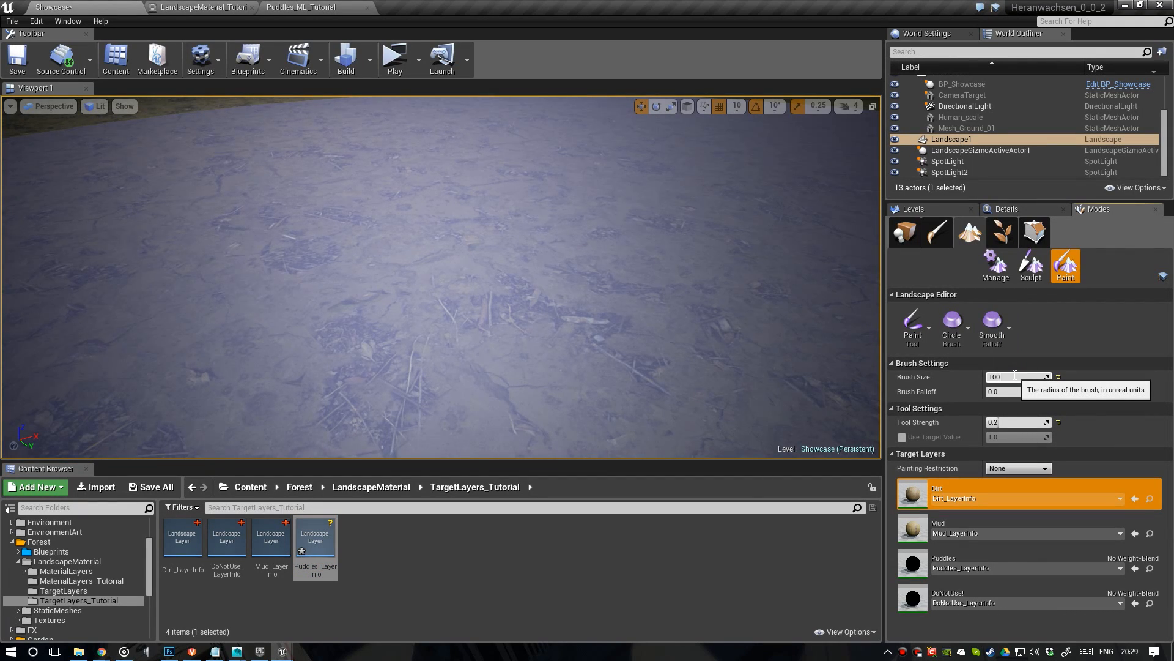
pyautogui.press('Return')
pyautogui.click(1011, 422)
pyautogui.write('1')
pyautogui.press('Return')
# Paint the Puddles layer onto the landscape ground and switch back to Place mode
pyautogui.click(1003, 527)
pyautogui.click(997, 563)
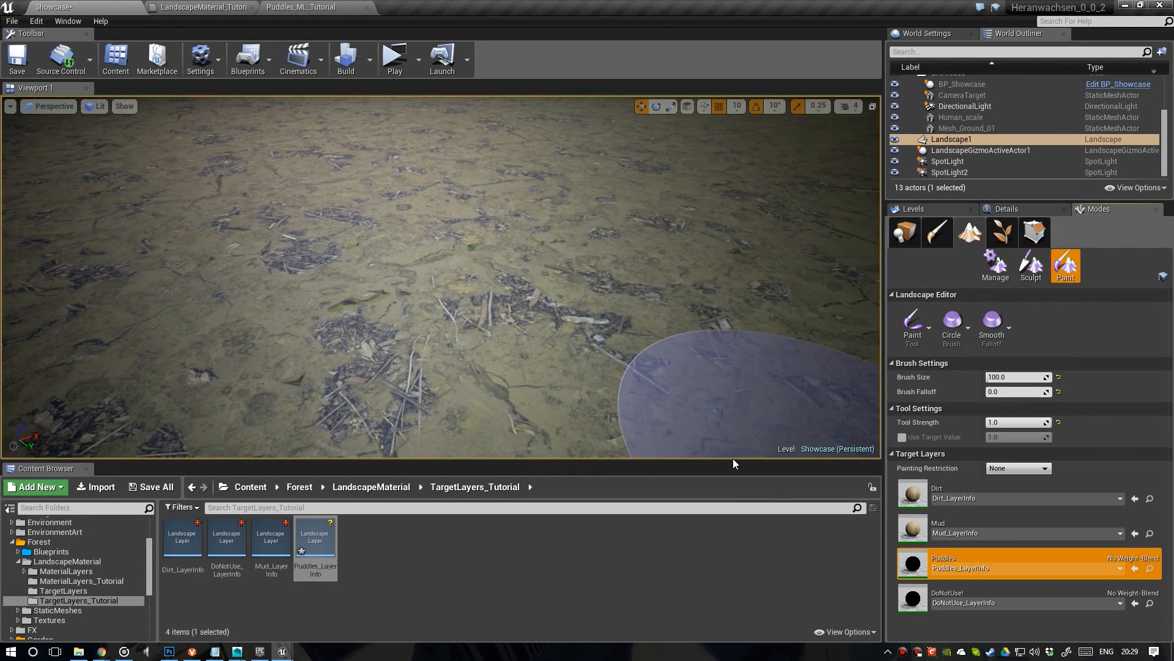
pyautogui.click(472, 284)
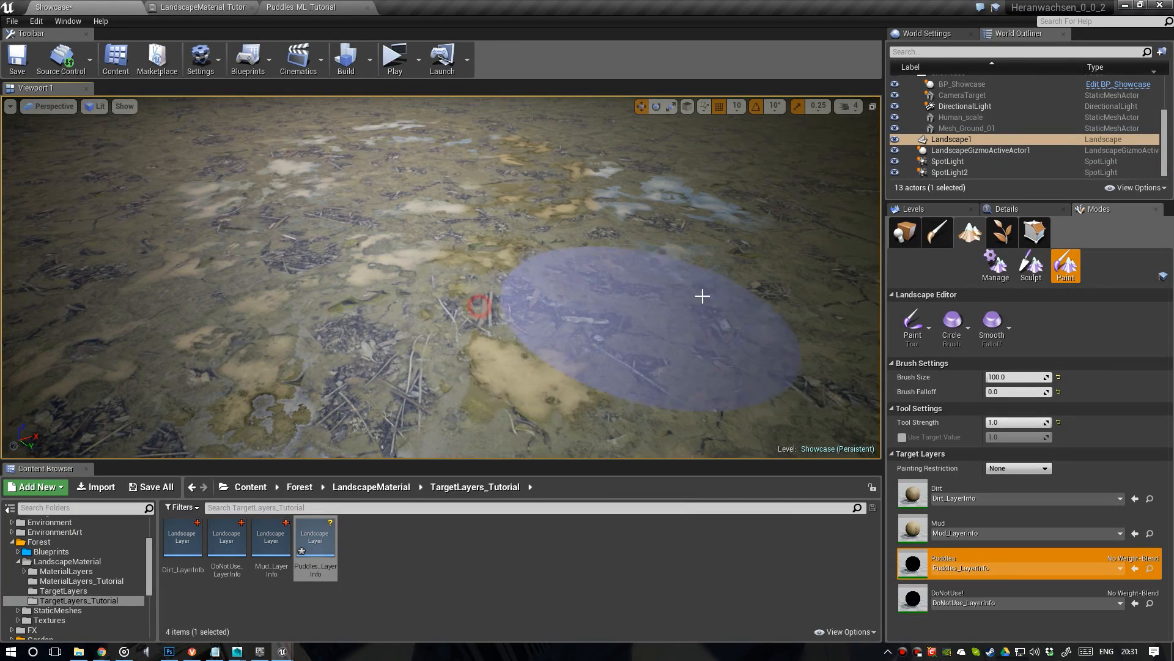
pyautogui.moveTo(553, 305); pyautogui.dragTo(507, 256, button='right')
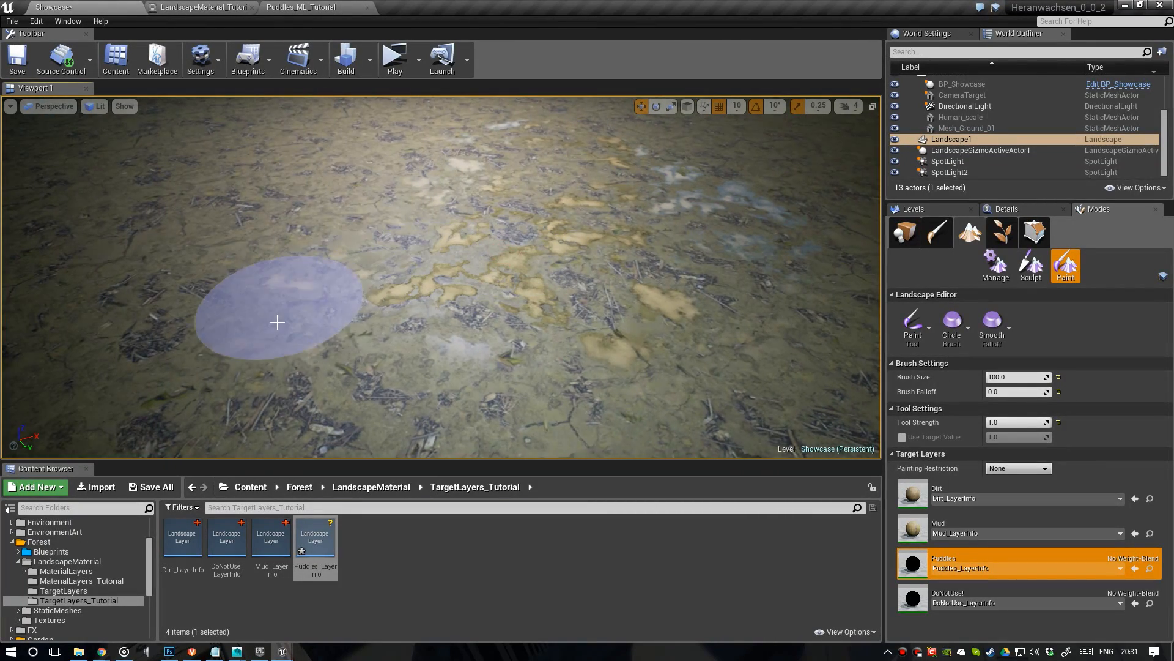
pyautogui.moveTo(410, 339)
pyautogui.mouseDown(button='right')
pyautogui.moveTo(486, 305)
pyautogui.moveTo(477, 309)
pyautogui.moveTo(489, 324)
pyautogui.moveTo(514, 336)
pyautogui.moveTo(562, 323)
pyautogui.moveTo(572, 298)
pyautogui.moveTo(575, 324)
pyautogui.moveTo(697, 288)
pyautogui.moveTo(789, 279)
pyautogui.moveTo(661, 306)
pyautogui.moveTo(532, 274)
pyautogui.mouseUp(button='right')
pyautogui.hotkey('shift', '1')
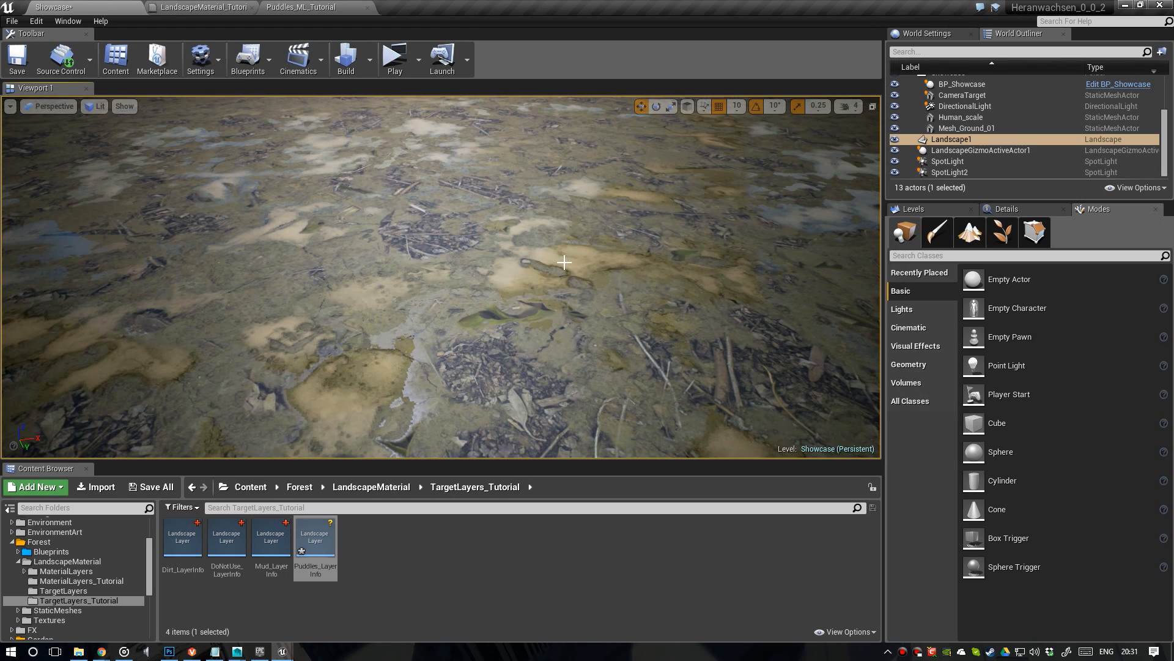
# In the Puddles_ML_Tutorial function, connect the unconnected Lerp's output to Normal on MakeMaterialAttributes
pyautogui.click(343, 8)
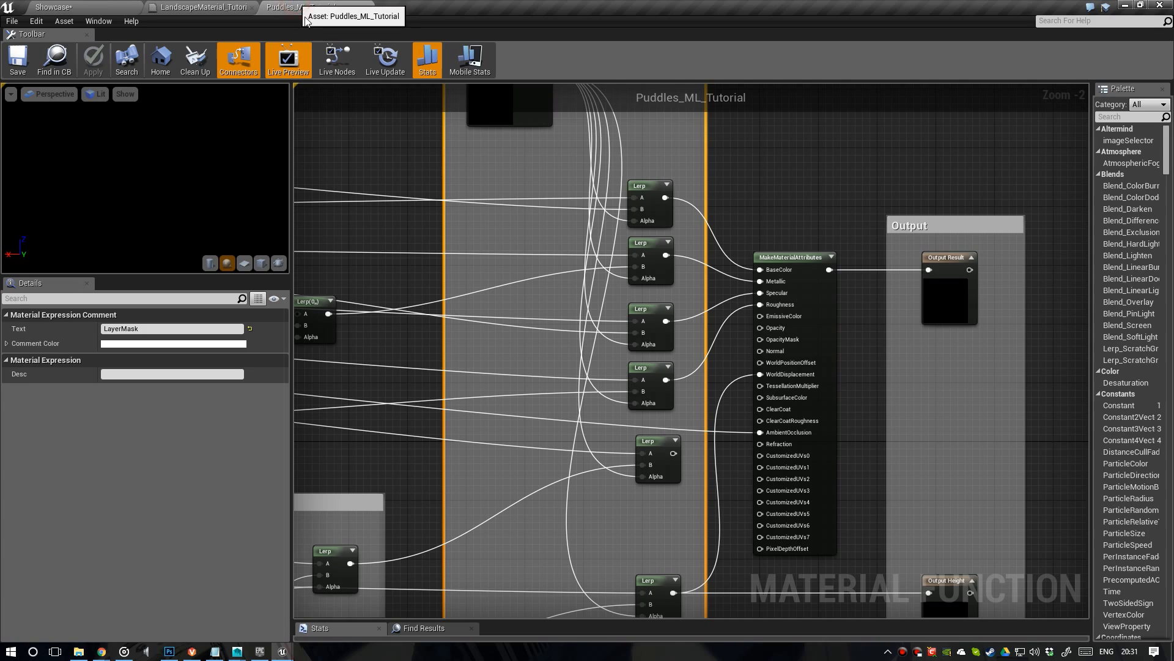
pyautogui.moveTo(643, 435); pyautogui.dragTo(645, 390, button='right')
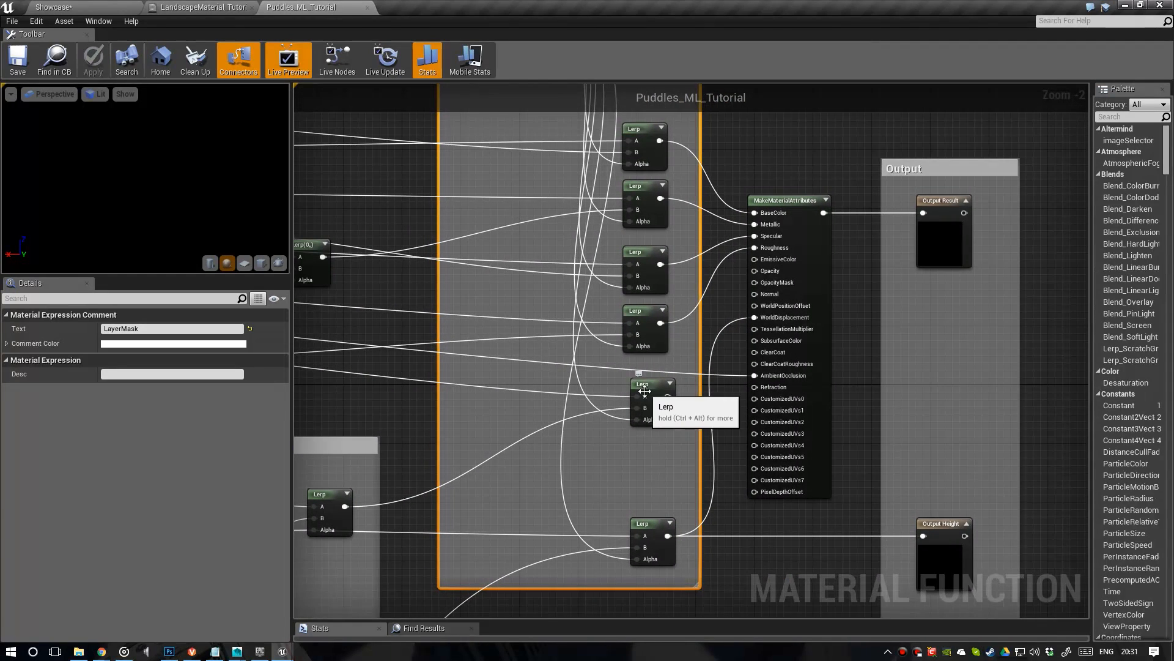
pyautogui.scroll(1, 645, 391)
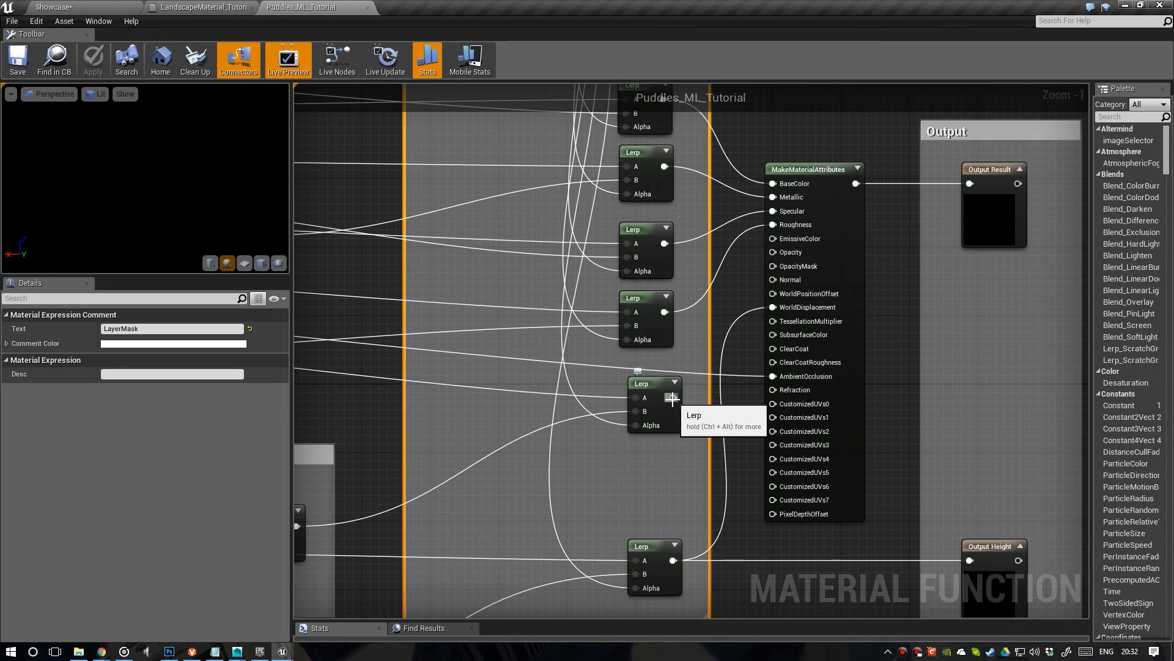
pyautogui.moveTo(673, 397); pyautogui.dragTo(779, 280)
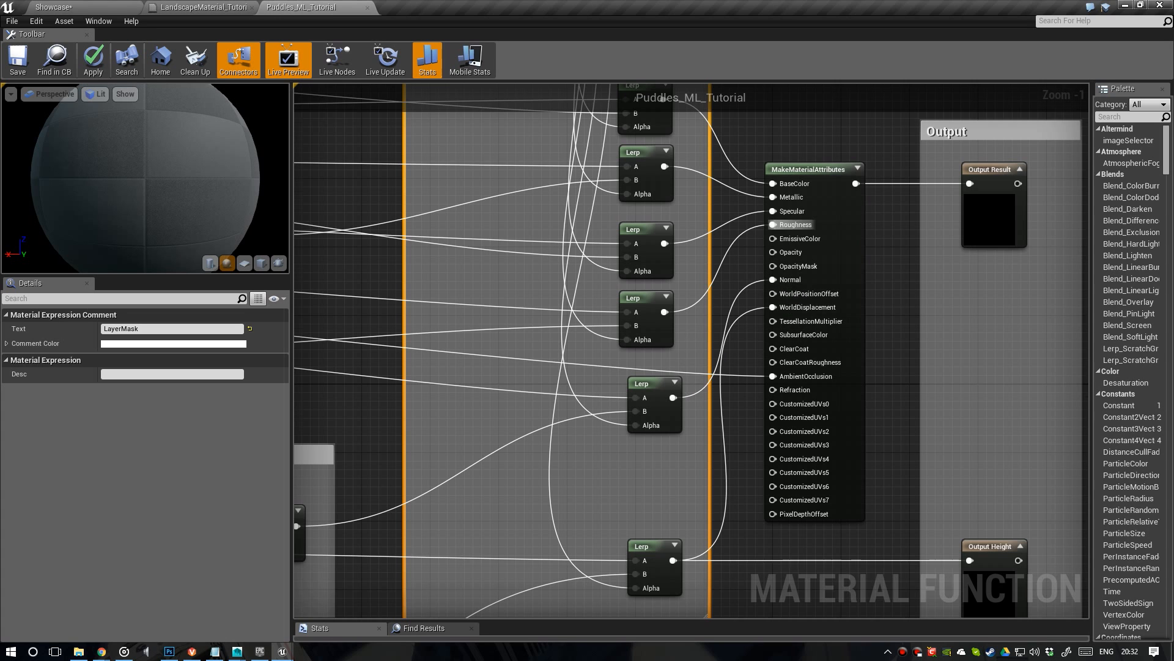
pyautogui.scroll(-2, 698, 298)
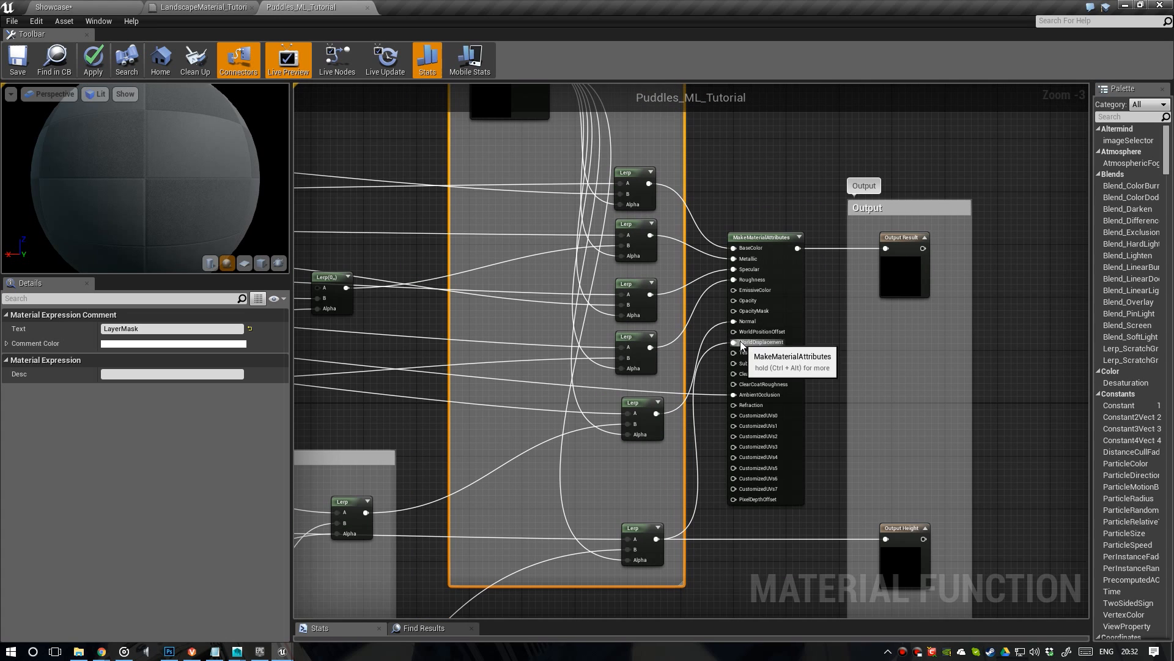
pyautogui.scroll(2, 740, 340)
pyautogui.scroll(-2, 702, 343)
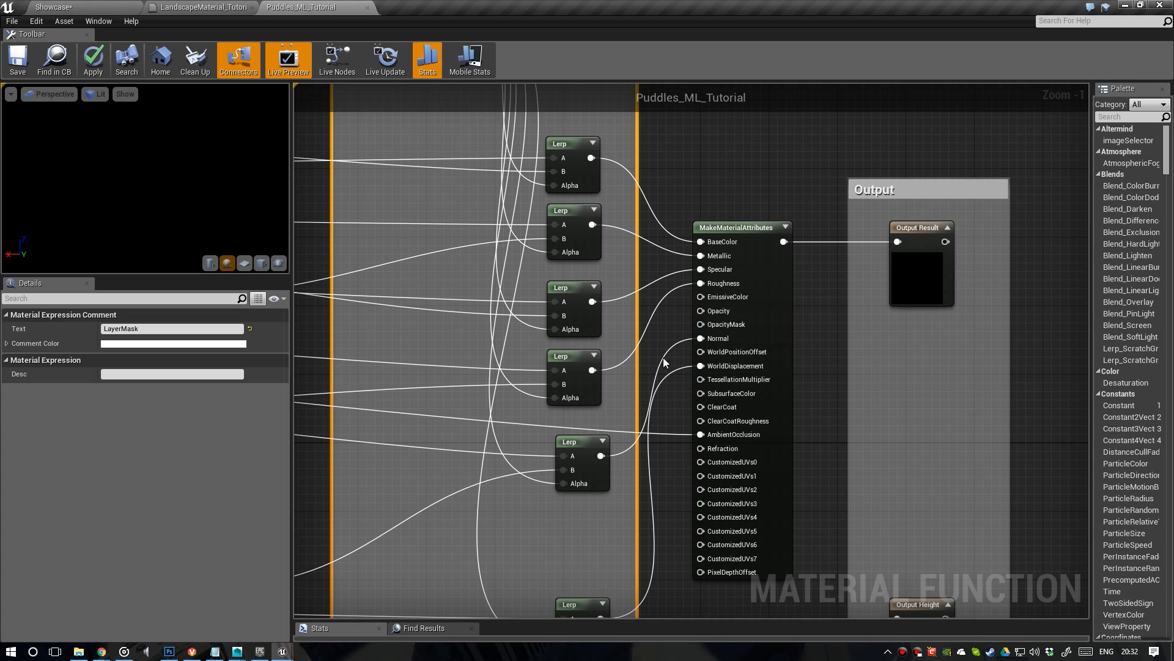
# Apply and save the puddles function, and return to the Showcase level to inspect the painted puddles
pyautogui.click(93, 59)
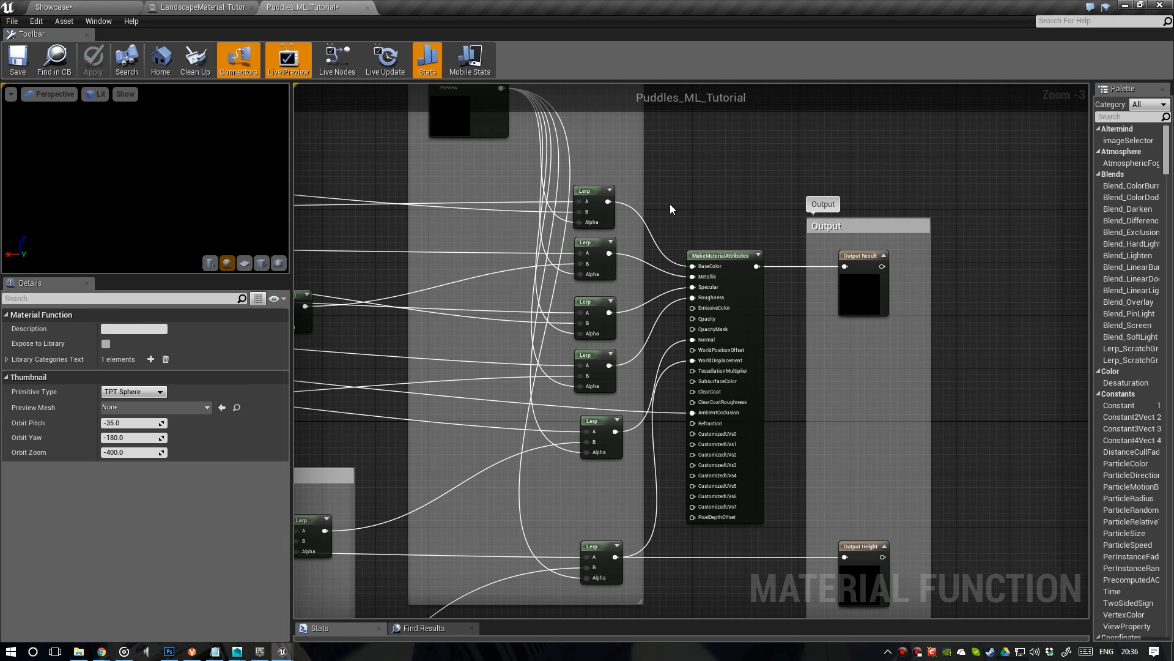
pyautogui.click(18, 59)
pyautogui.click(153, 6)
pyautogui.click(112, 6)
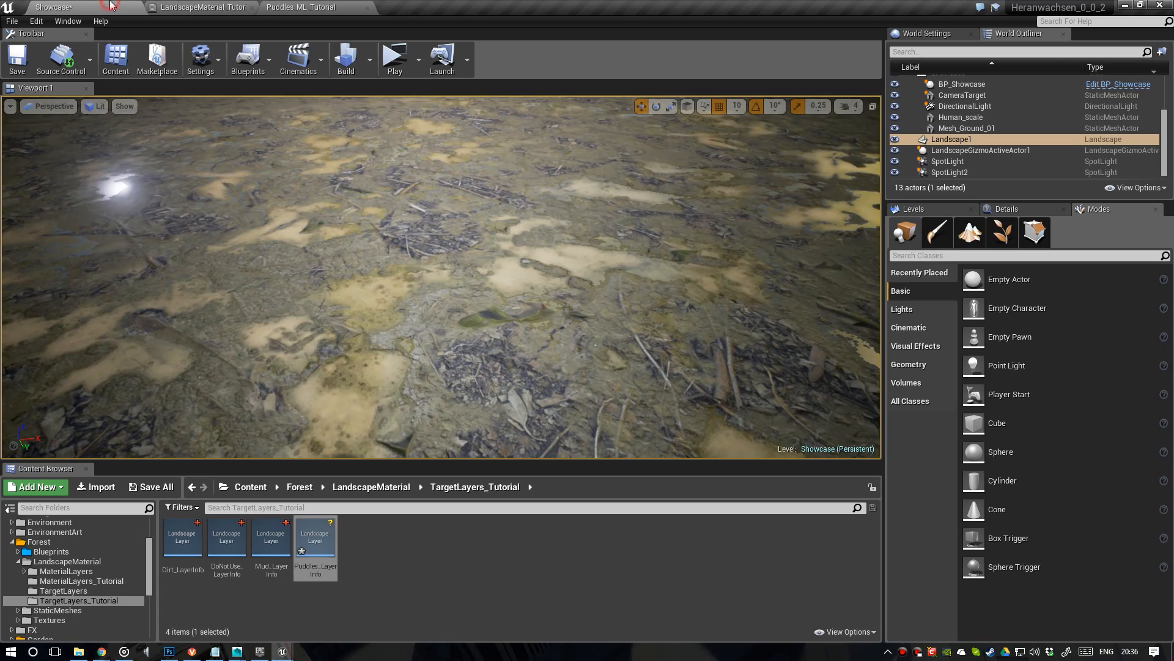
pyautogui.moveTo(454, 254); pyautogui.dragTo(544, 258, button='right')
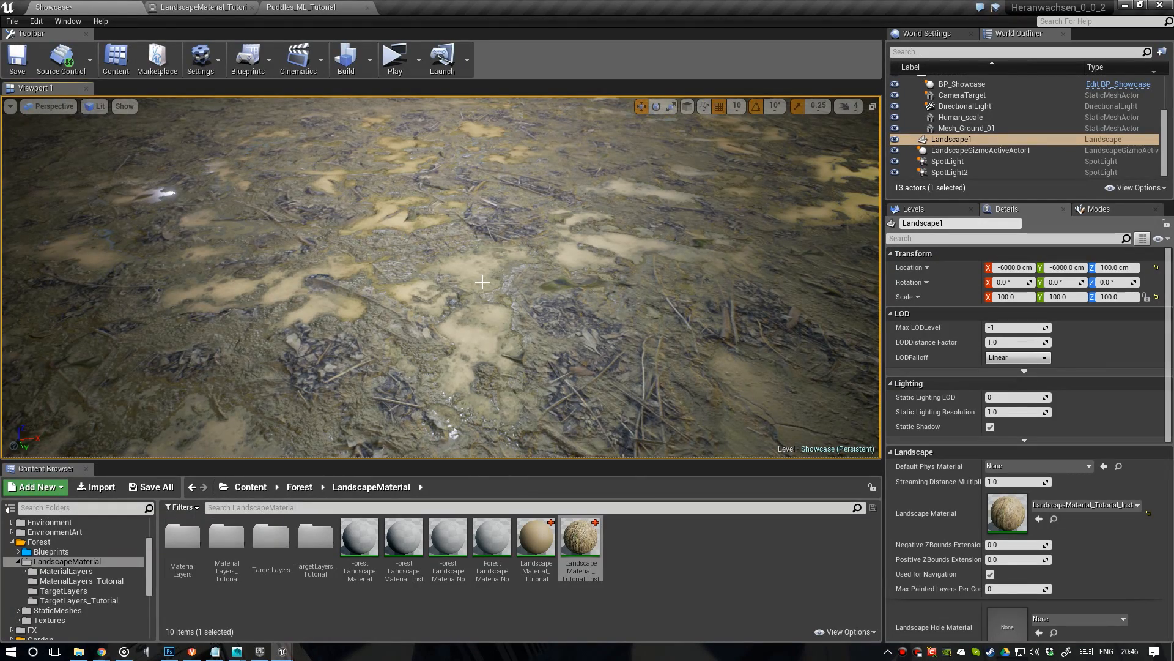
# In LandscapeMaterial_Tutorial, widen the Puddles comment box and shift the final material node and Puddles_ML_Tutorial to the right for parameter space
pyautogui.click(202, 7)
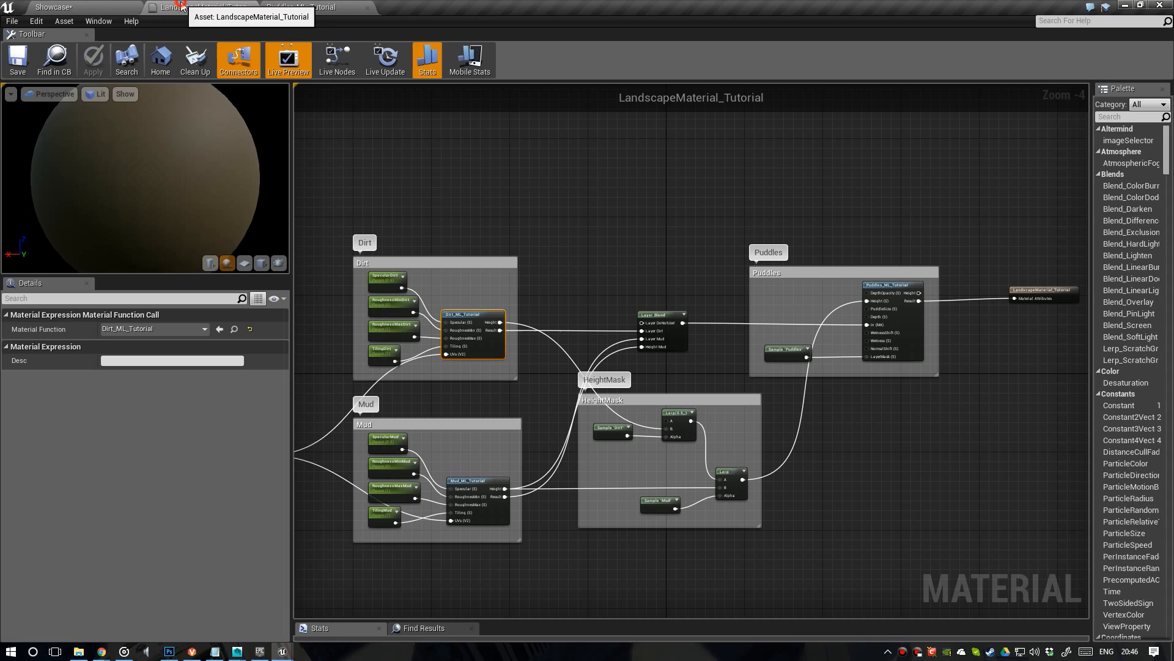
pyautogui.scroll(2, 671, 273)
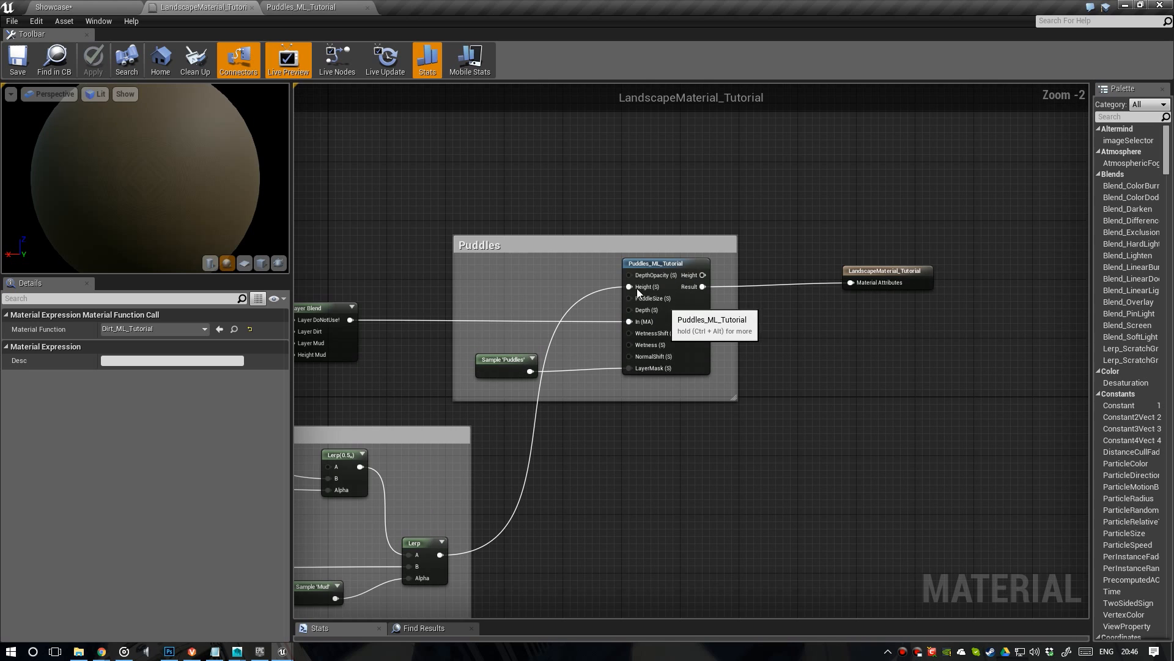
pyautogui.moveTo(742, 320); pyautogui.dragTo(641, 348, button='right')
pyautogui.moveTo(774, 304); pyautogui.dragTo(948, 308)
pyautogui.click(637, 336)
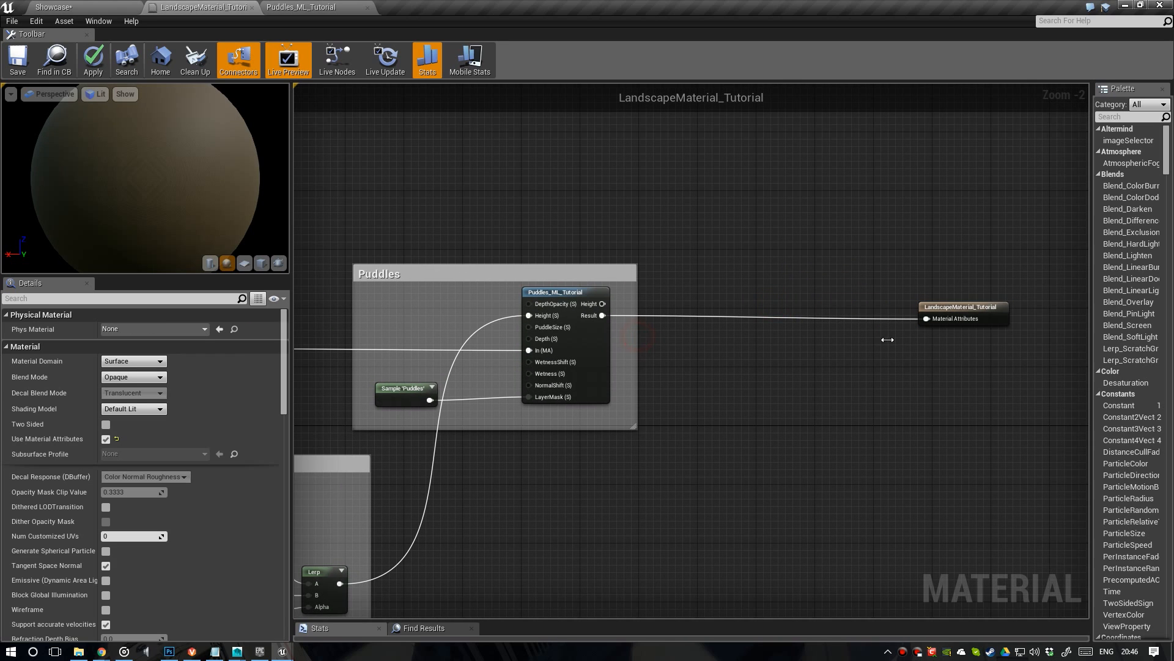
pyautogui.moveTo(636, 335); pyautogui.dragTo(837, 335)
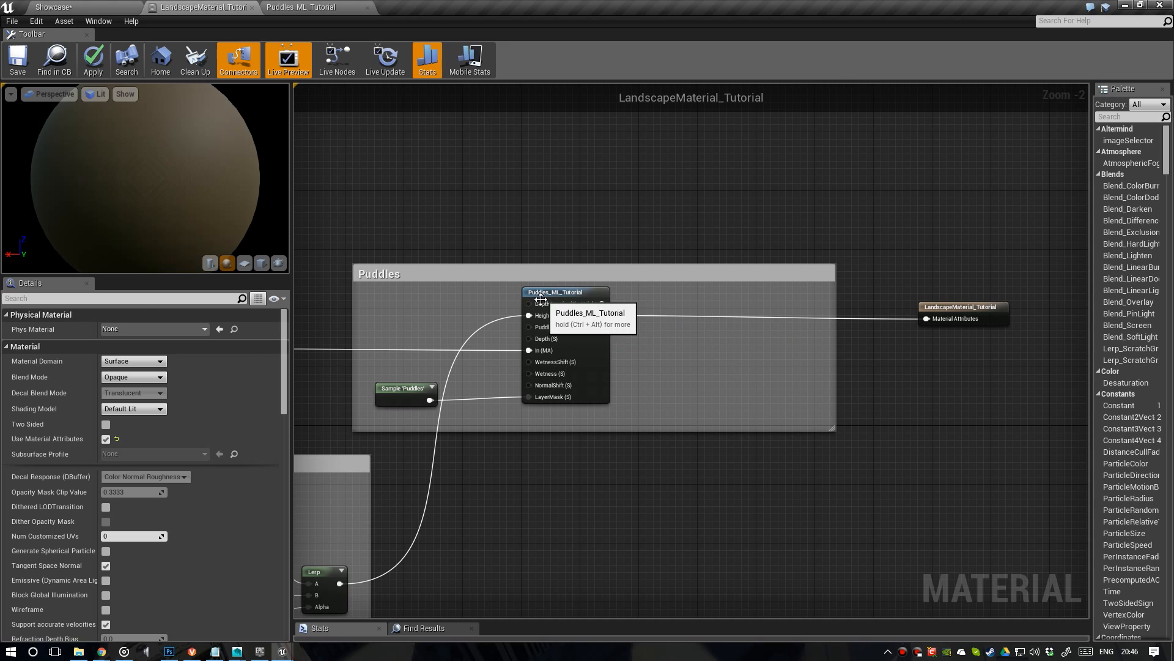
pyautogui.moveTo(551, 299); pyautogui.dragTo(749, 299)
# Add a constant inside the Puddles comment box and convert it to a scalar parameter
pyautogui.scroll(1, 669, 307)
pyautogui.scroll(1, 669, 306)
pyautogui.moveTo(580, 306); pyautogui.dragTo(691, 326, button='right')
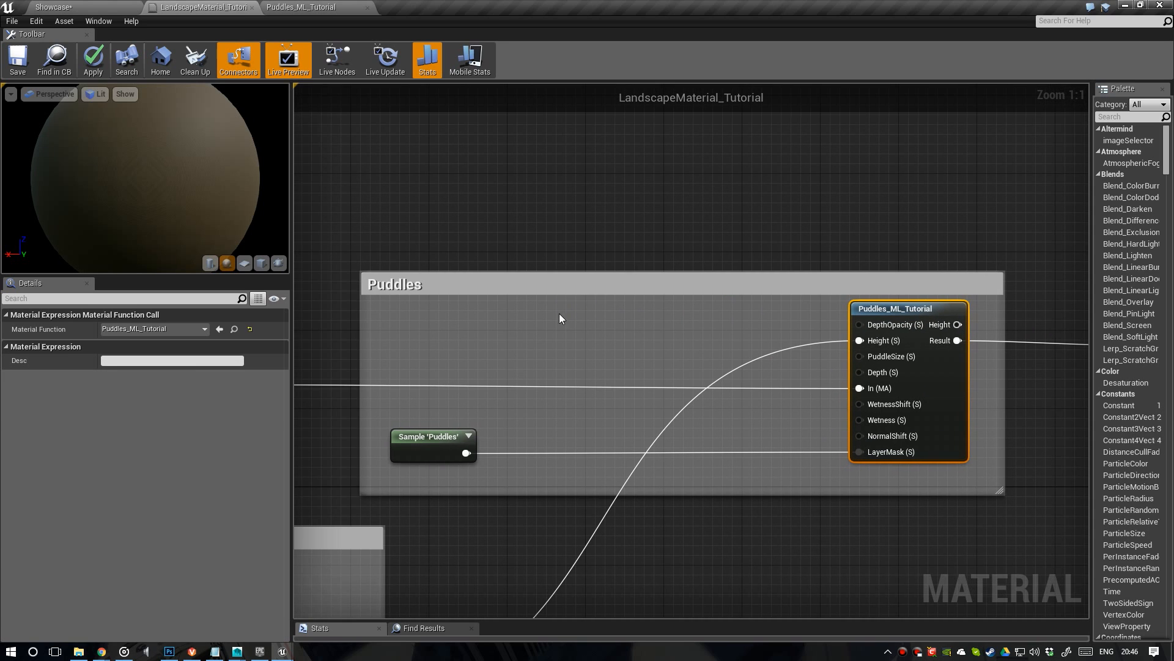
pyautogui.moveTo(525, 300); pyautogui.dragTo(491, 327, button='right')
pyautogui.press('1')
pyautogui.click(460, 354)
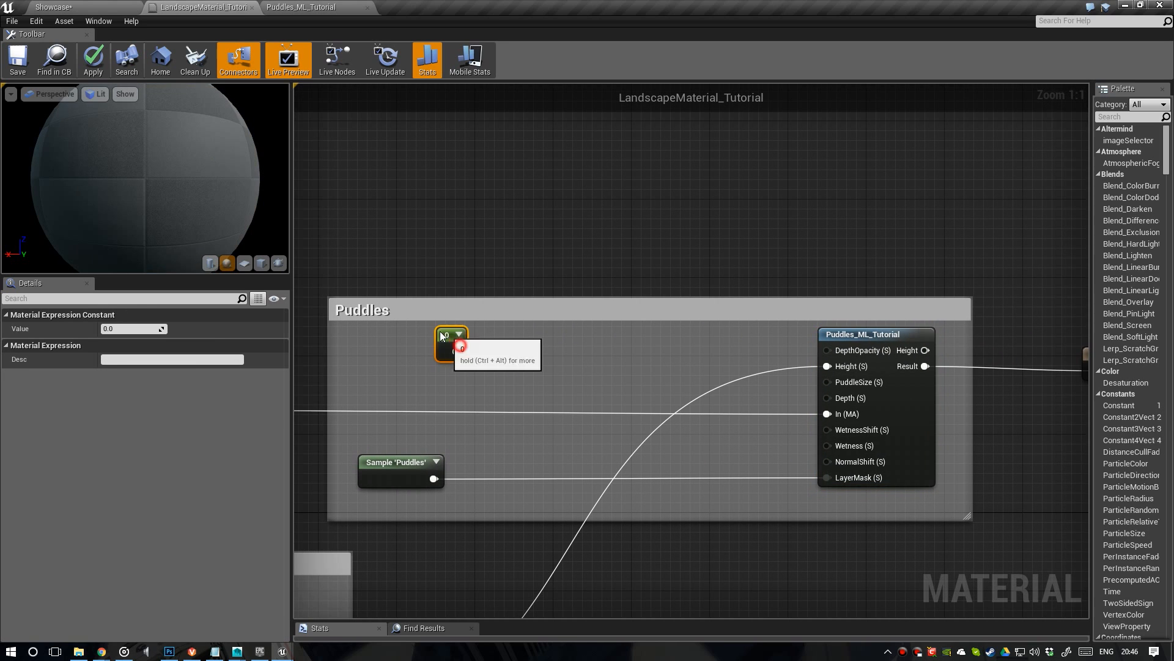
pyautogui.rightClick(450, 338)
pyautogui.click(451, 338)
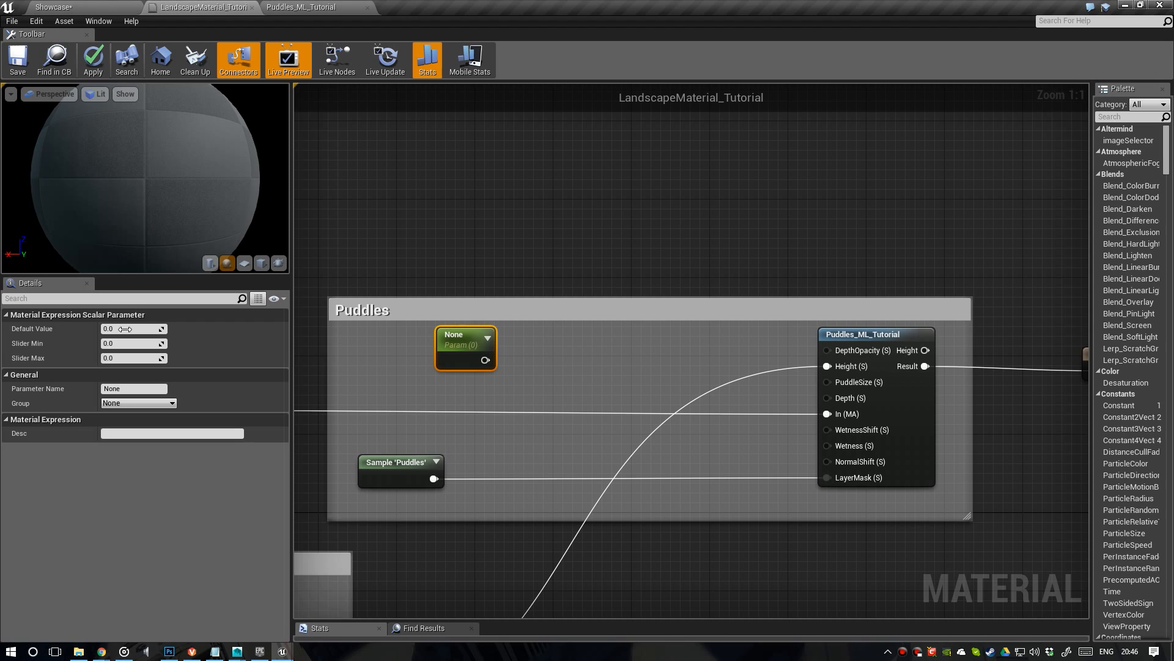
# Name the scalar parameter DepthOpacity with default value 2, and connect it to DepthOpacity (S) on Puddles_ML_Tutorial
pyautogui.click(128, 328)
pyautogui.click(149, 389)
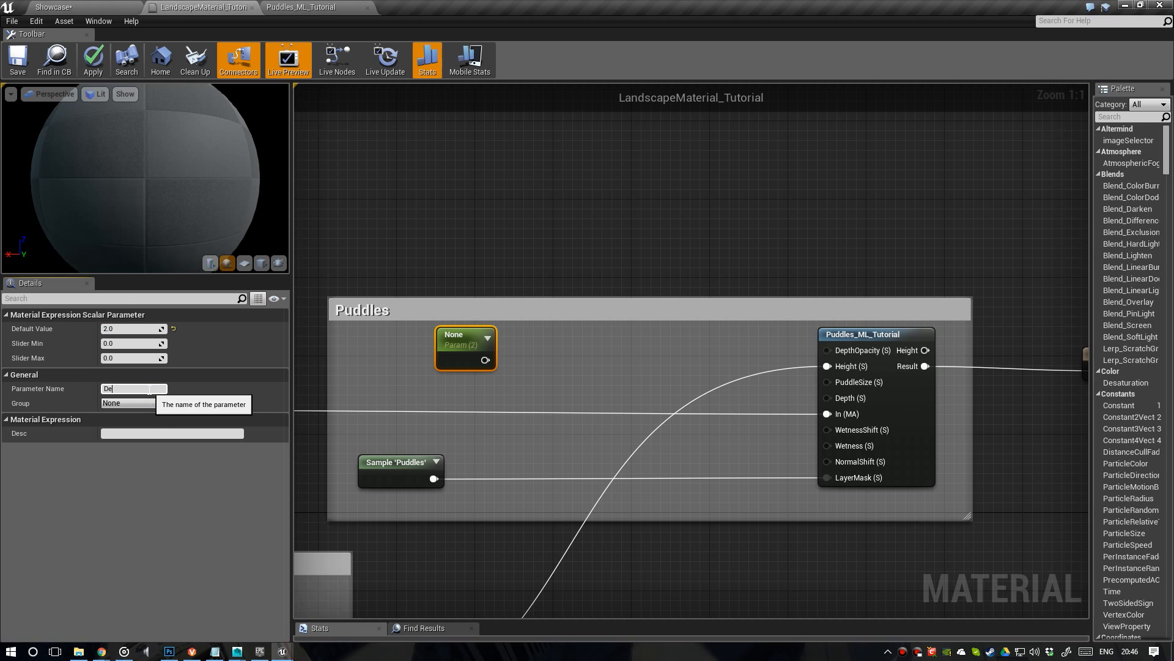
pyautogui.write('DepthOpacity')
pyautogui.press('Return')
pyautogui.moveTo(503, 360); pyautogui.dragTo(829, 351)
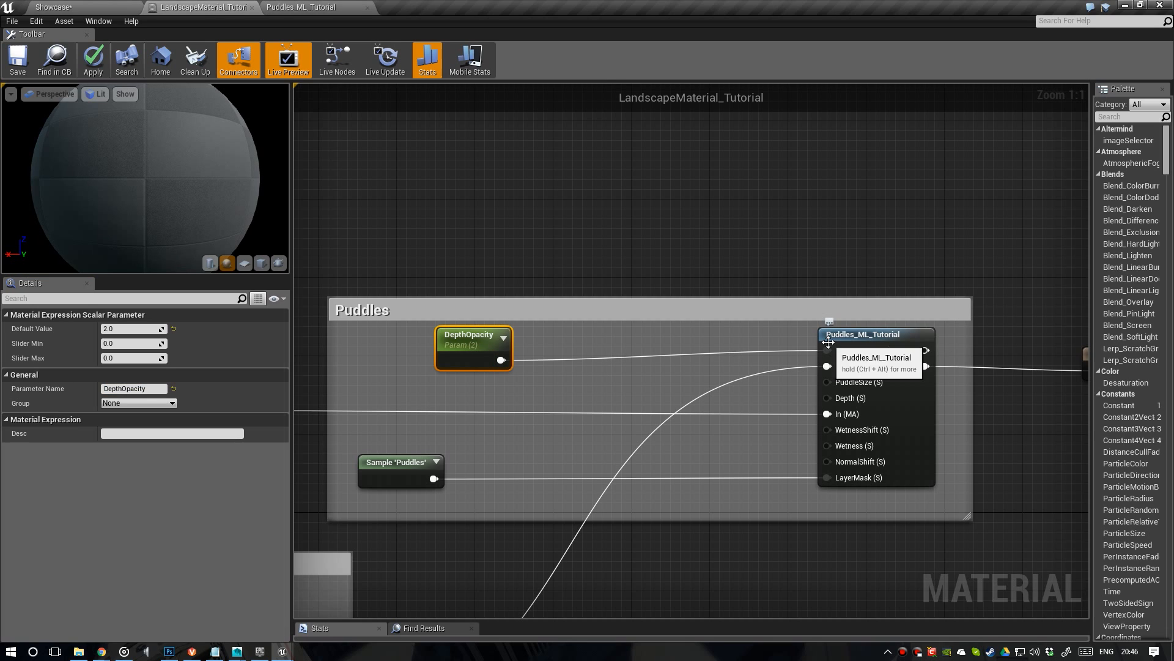
pyautogui.moveTo(488, 348); pyautogui.dragTo(419, 338)
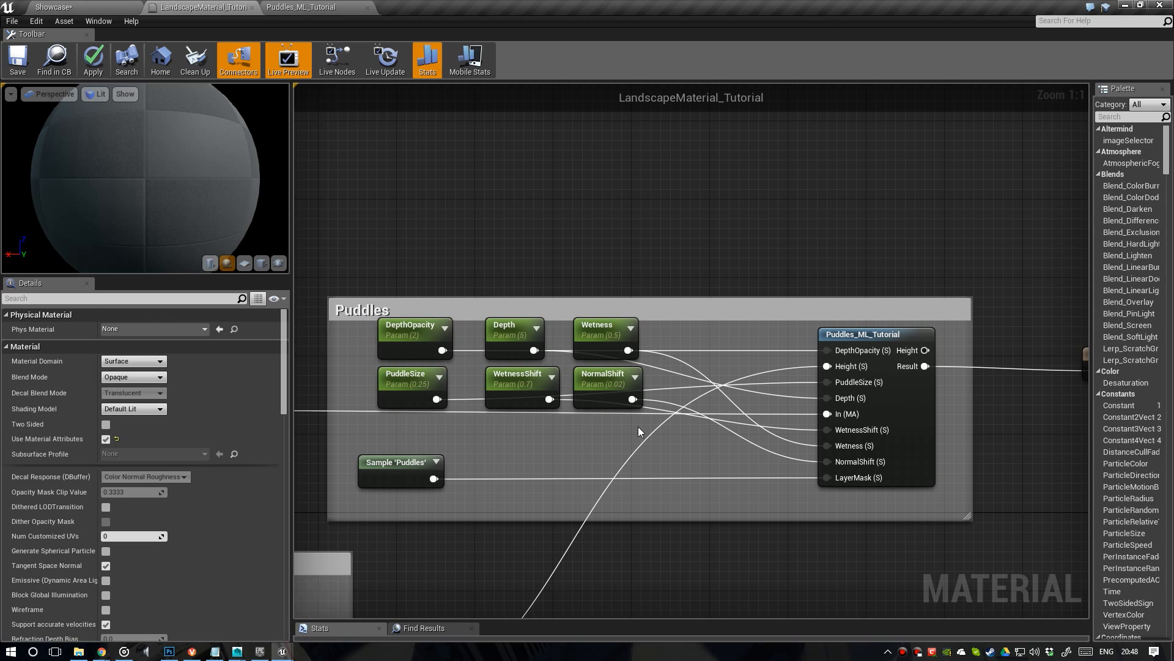
# Assign all six scalar parameters in the Puddles comment box to a group named Puddles, and check WetnessShift's settings
pyautogui.moveTo(639, 431); pyautogui.dragTo(374, 316)
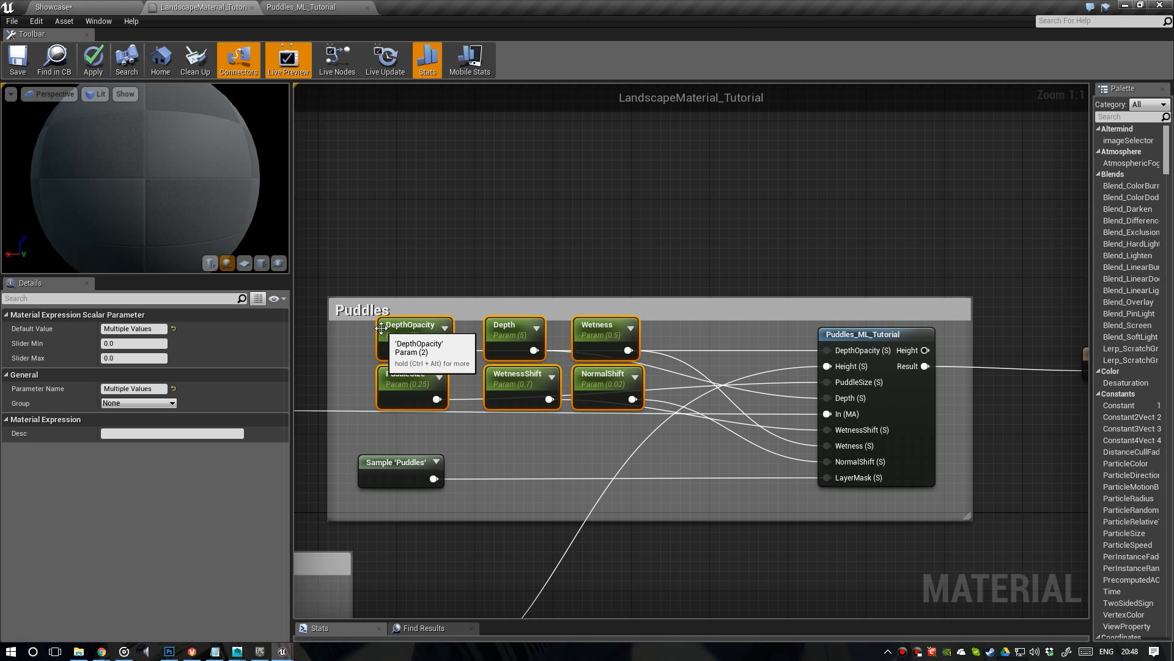
pyautogui.click(132, 403)
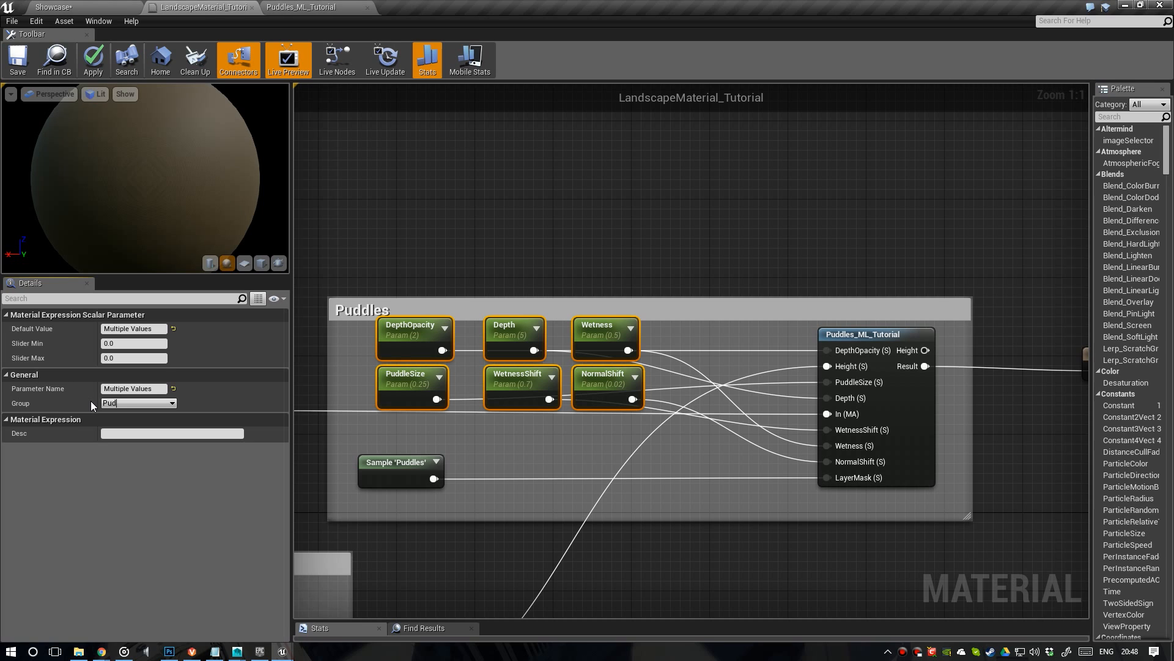
pyautogui.click(500, 435)
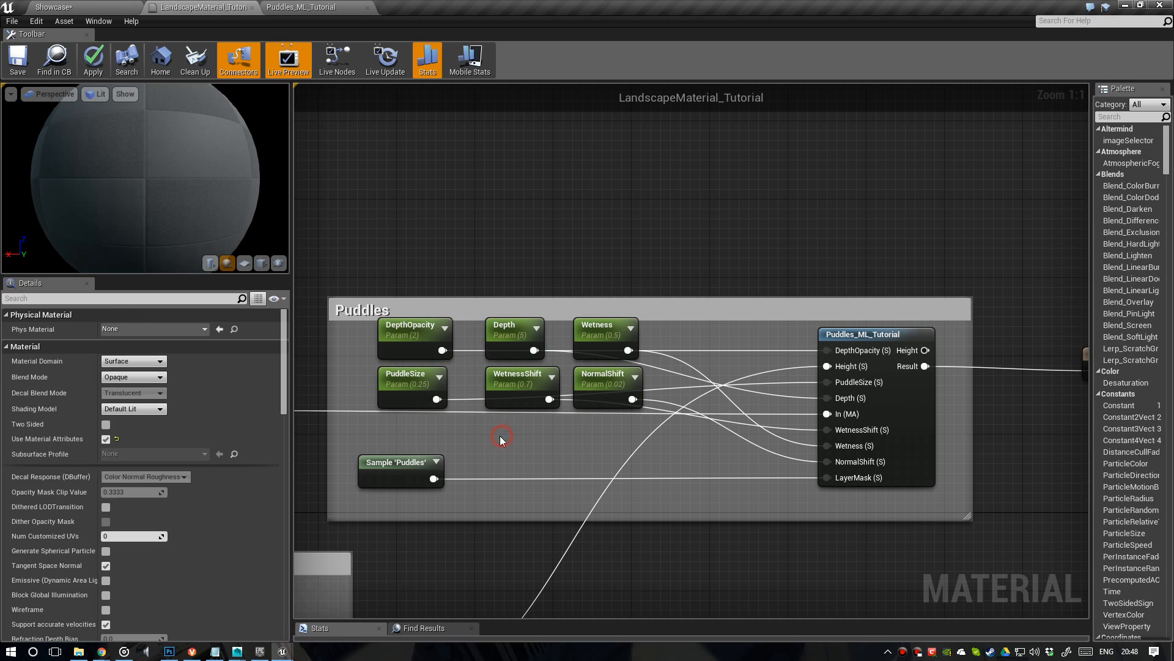
pyautogui.click(516, 391)
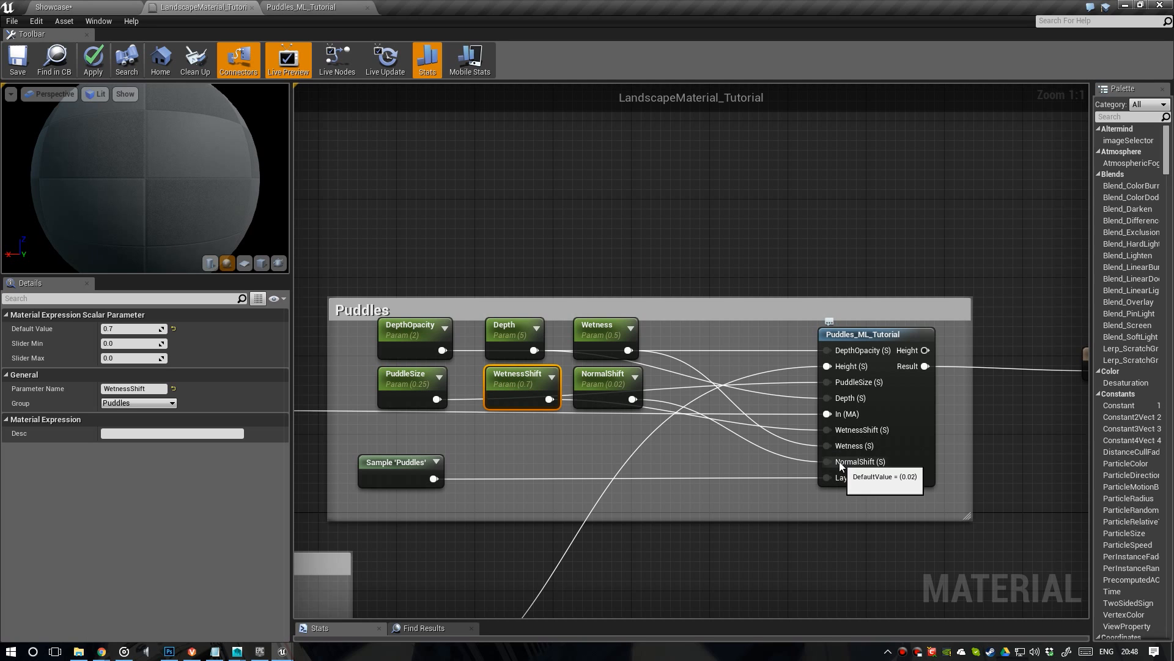
pyautogui.moveTo(593, 439); pyautogui.dragTo(611, 450, button='right')
pyautogui.scroll(-1, 611, 450)
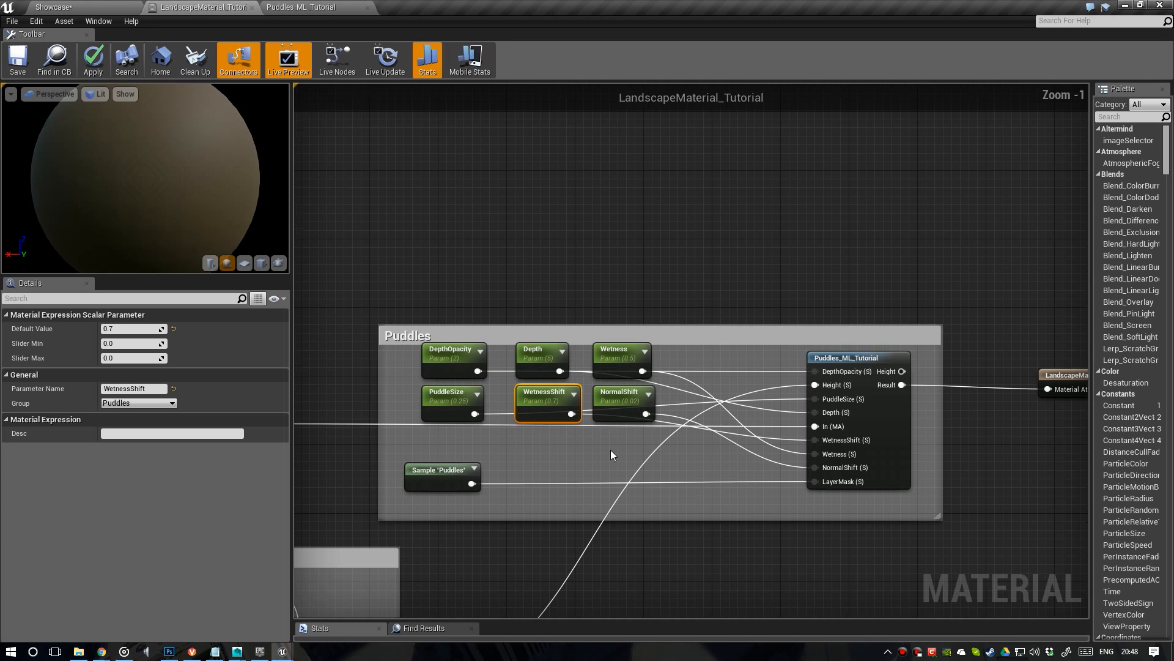
# Apply the LandscapeMaterial_Tutorial changes and return to the Showcase level
pyautogui.click(96, 74)
pyautogui.click(550, 265)
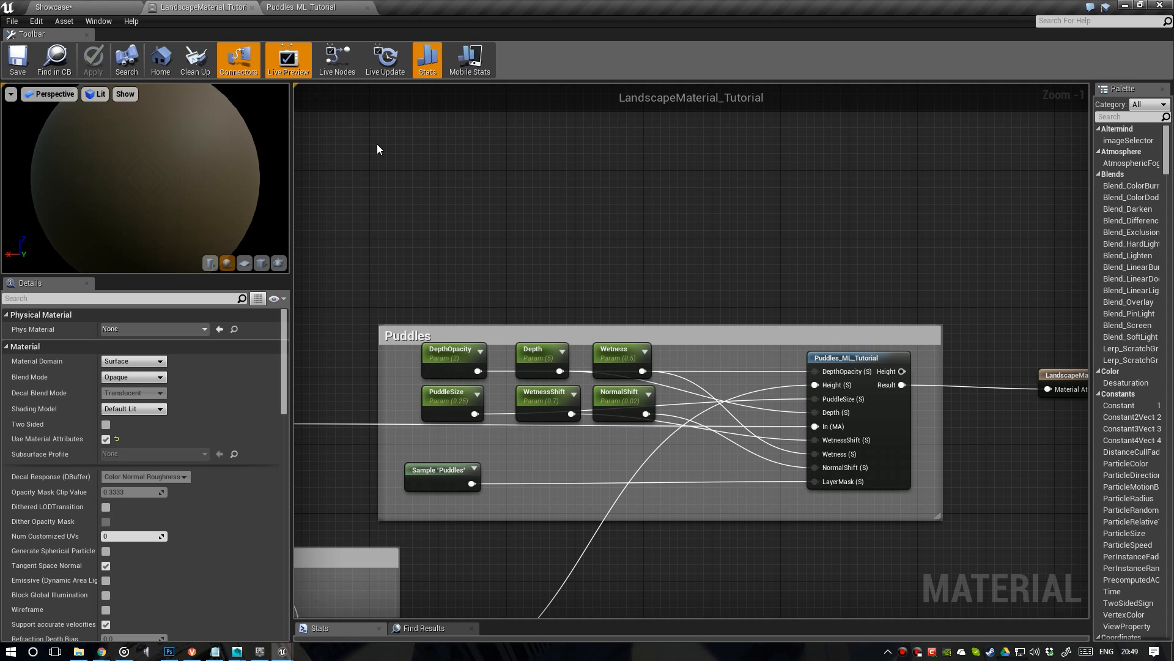
pyautogui.click(59, 7)
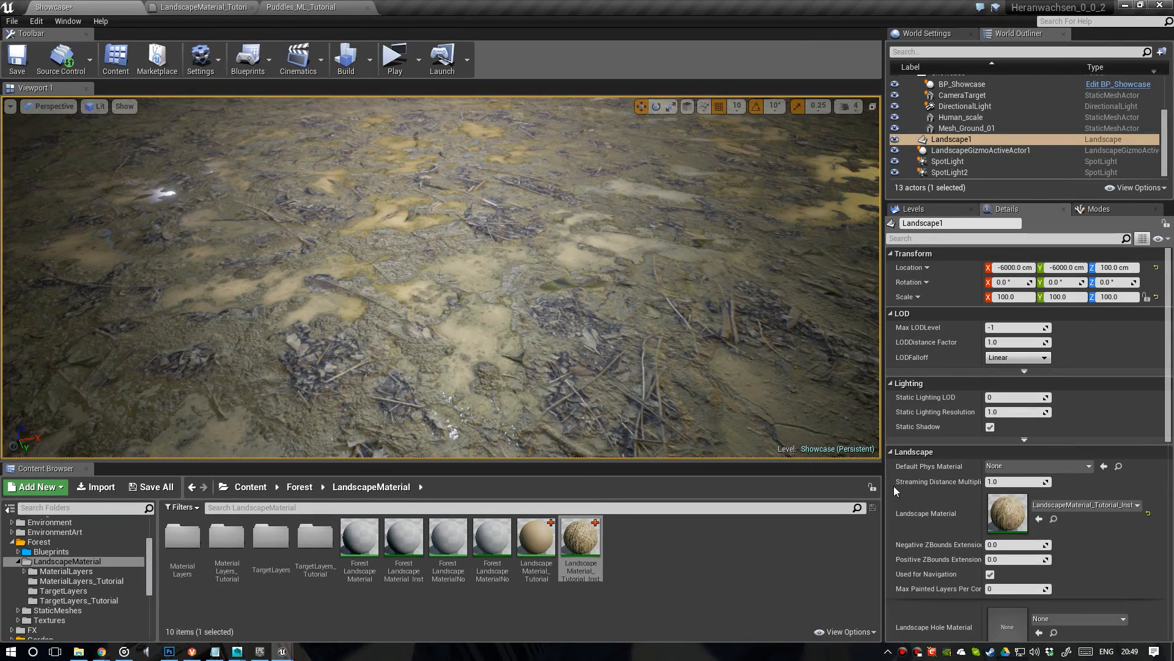
# Open Landscape1's material instance in its own window beside the viewport and extend the window to full height
pyautogui.doubleClick(1008, 520)
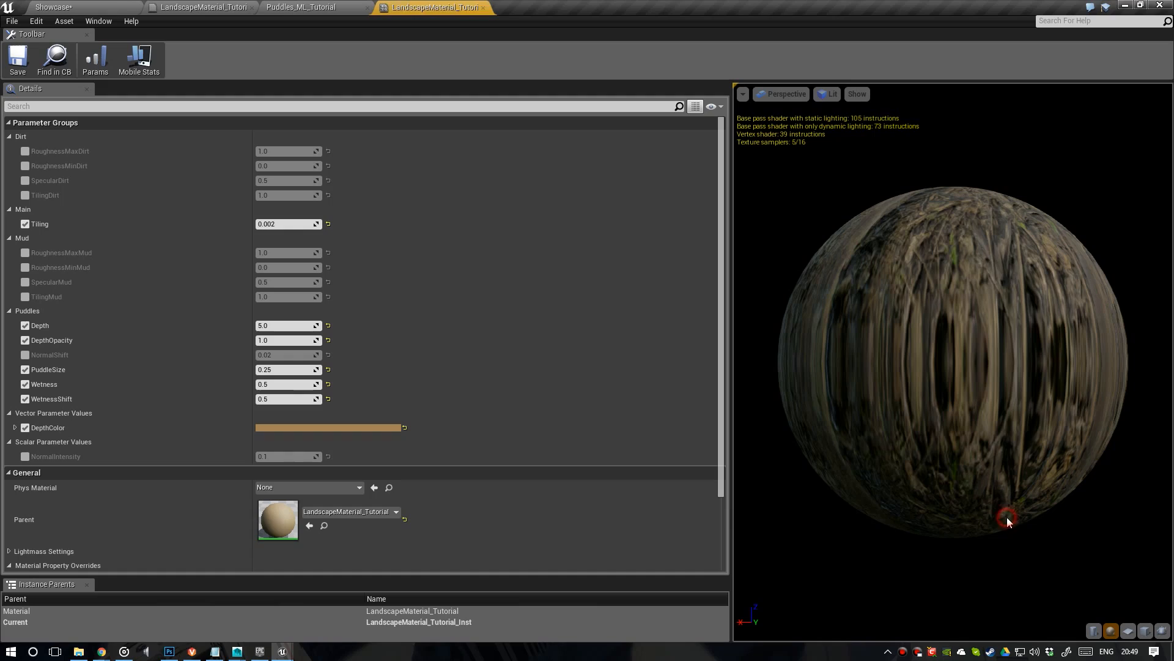
pyautogui.moveTo(426, 7); pyautogui.dragTo(983, 28)
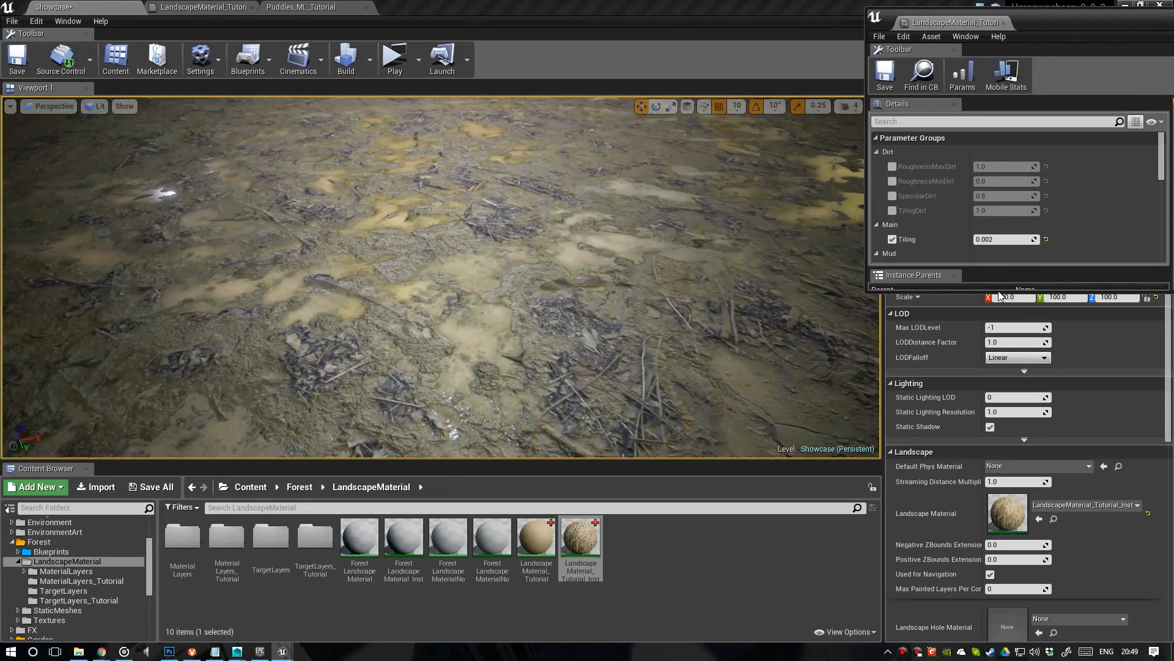
pyautogui.doubleClick(998, 290)
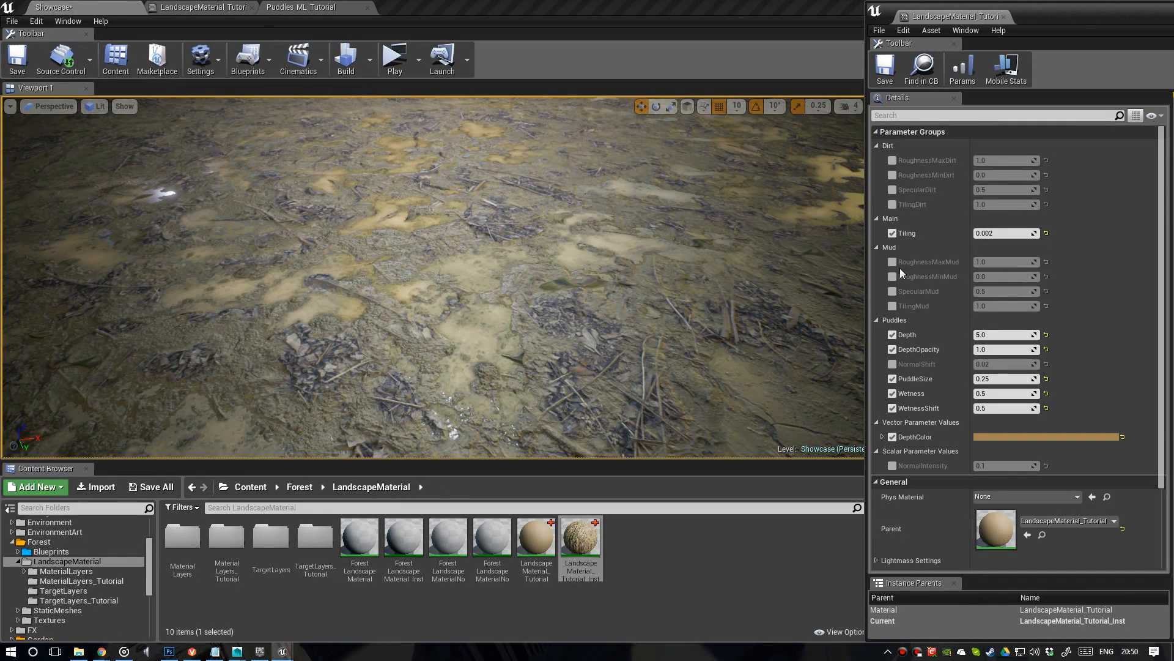
# Override SpecularMud in the material instance with 0.0 and inspect the puddles up close in the level
pyautogui.click(892, 292)
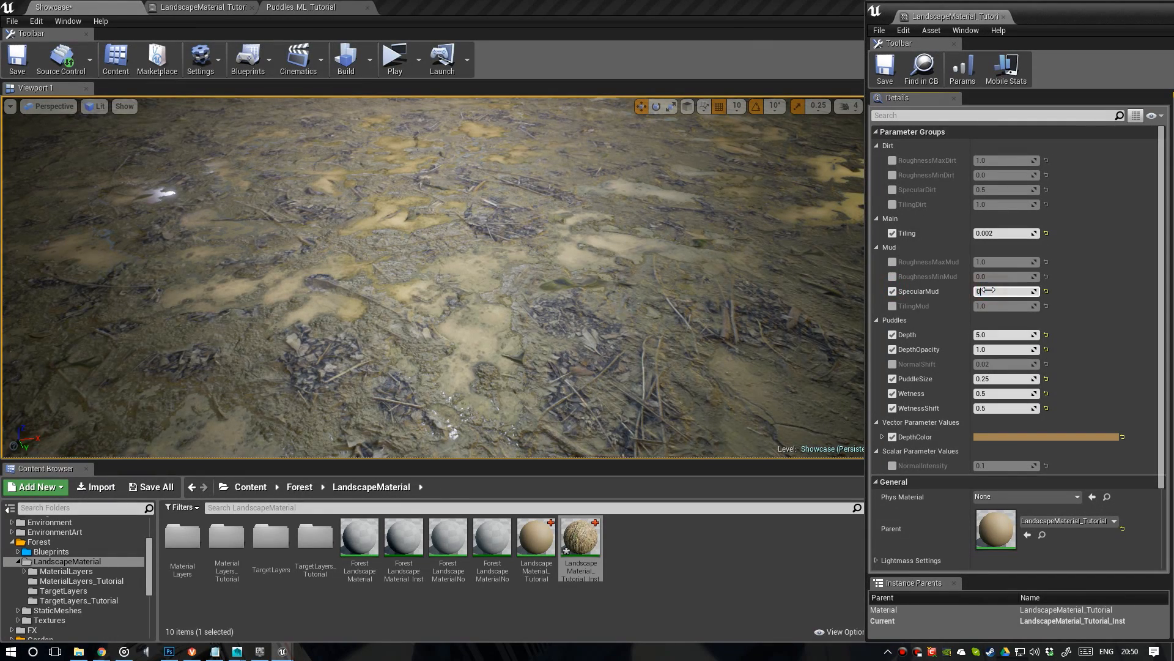
pyautogui.click(987, 290)
pyautogui.moveTo(601, 243); pyautogui.dragTo(558, 243, button='right')
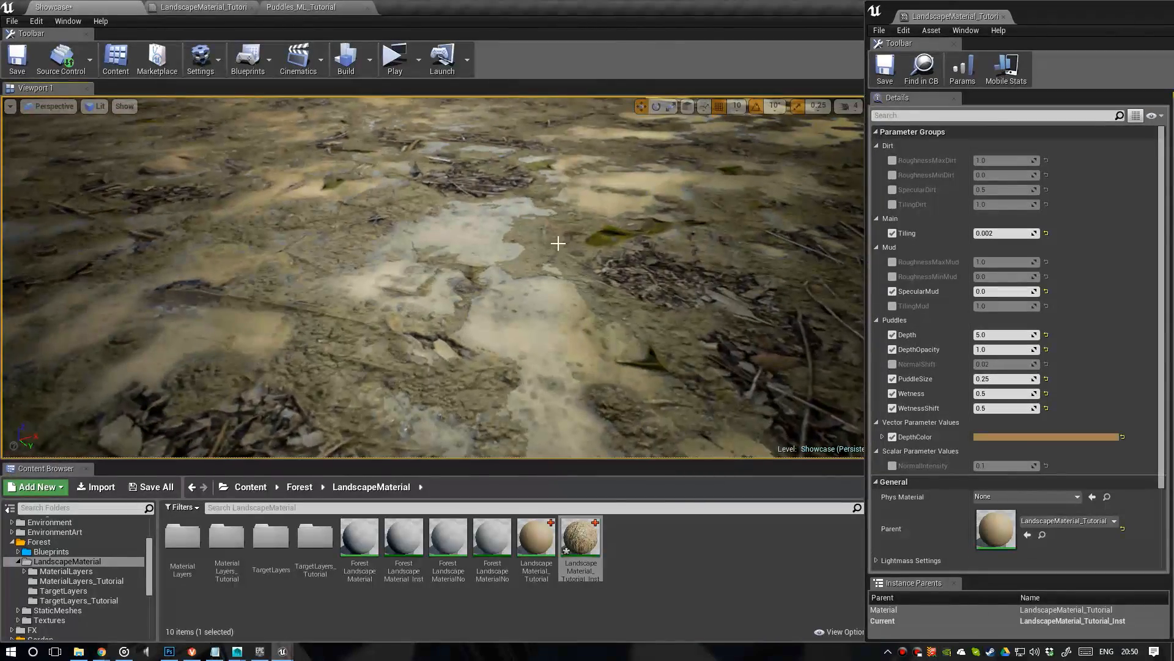
pyautogui.scroll(-3, 1094, 326)
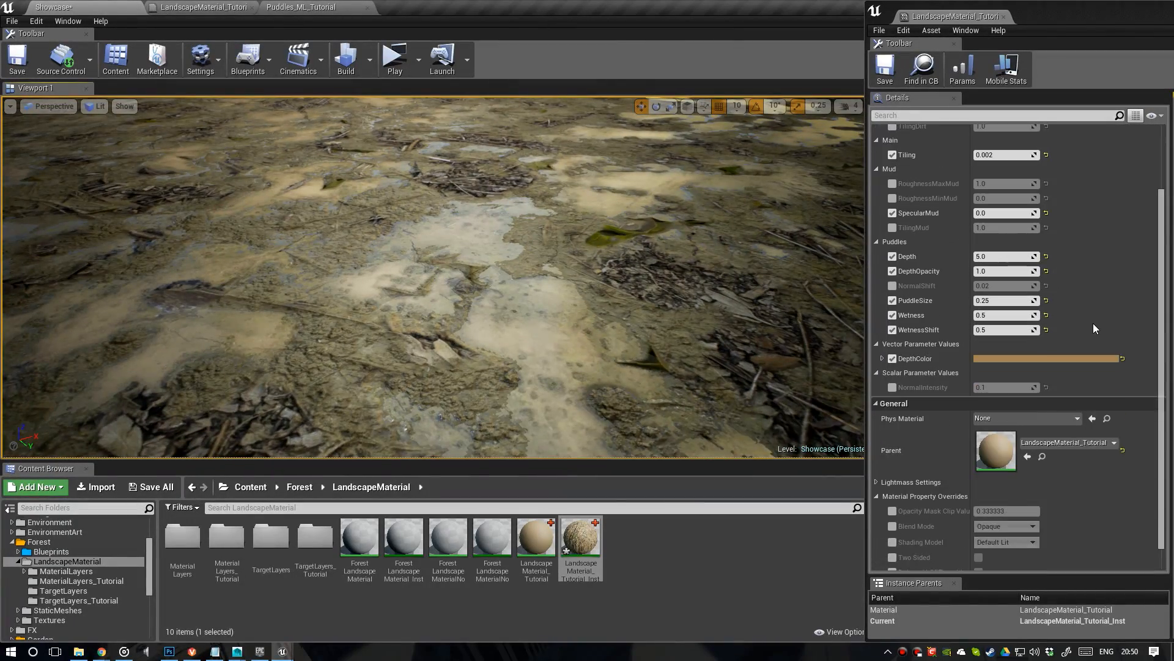
pyautogui.scroll(3, 1040, 361)
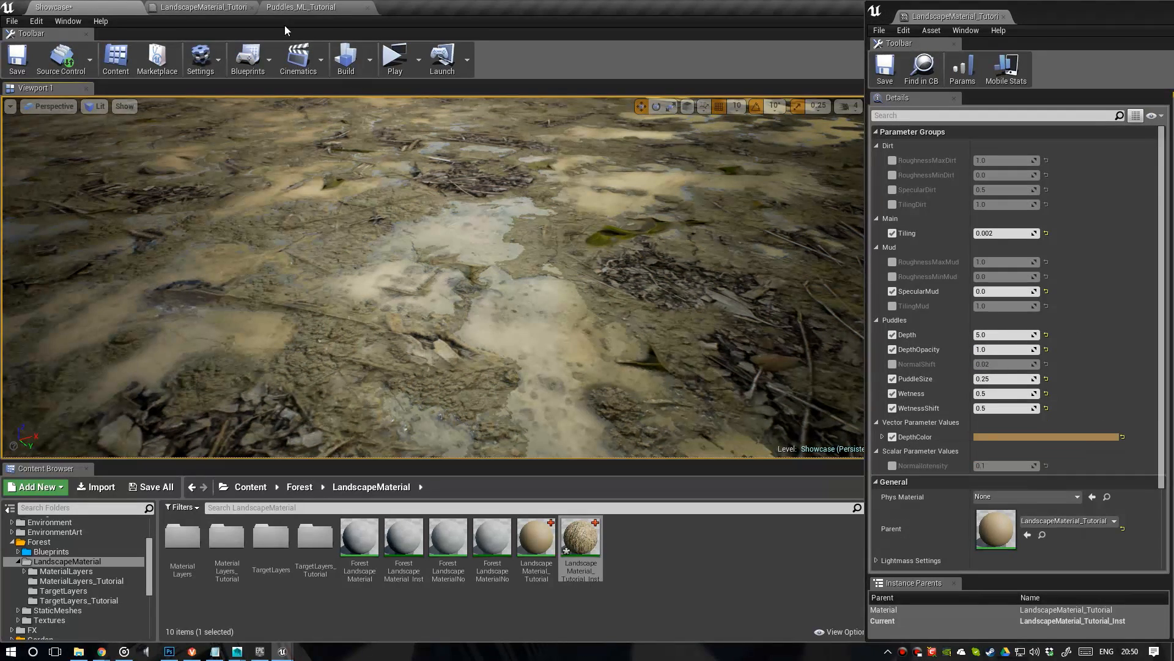
# Locate the DepthColor parameter in the Puddles_ML_Tutorial function and minimize the material instance window
pyautogui.click(196, 9)
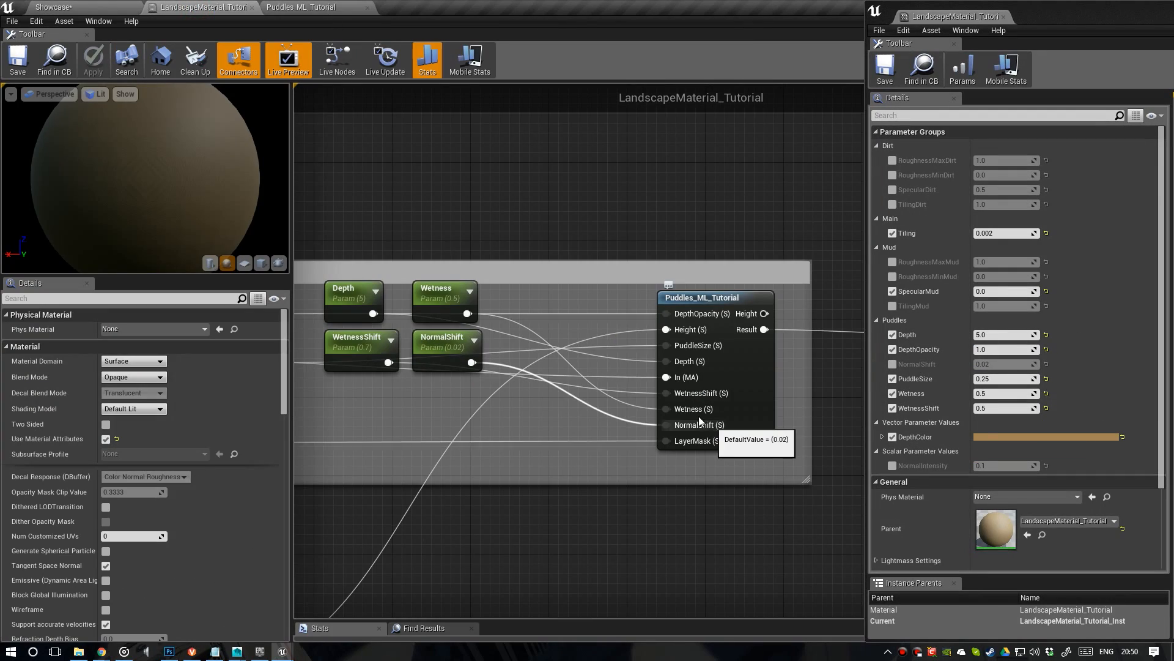
pyautogui.click(301, 8)
pyautogui.scroll(8, 513, 280)
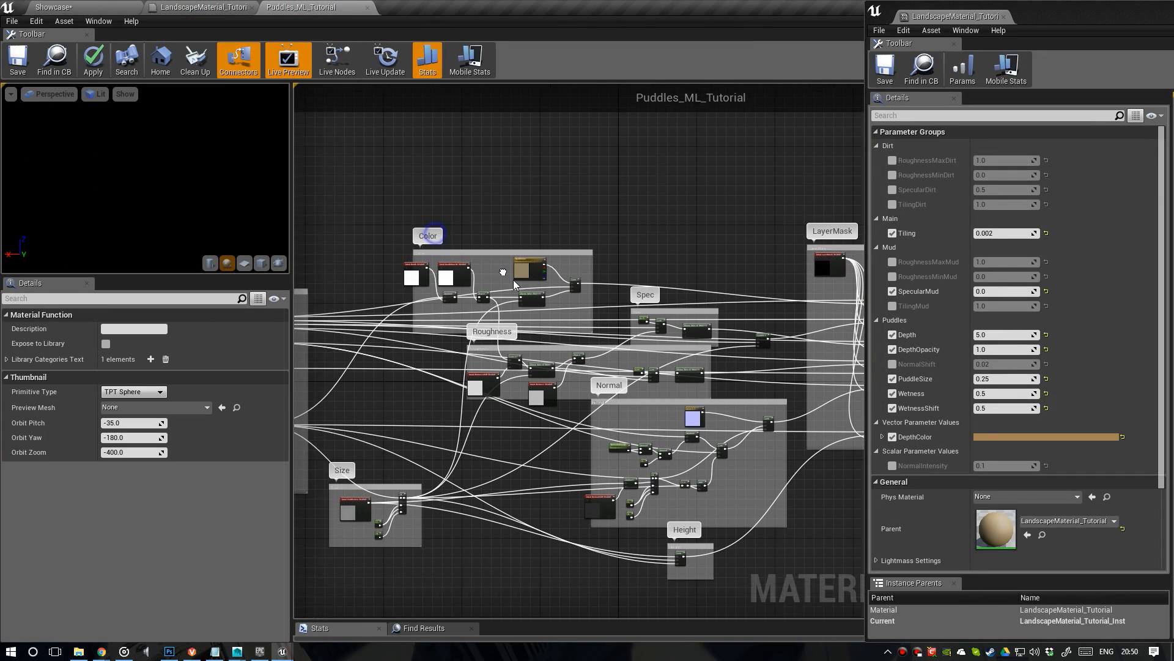
pyautogui.click(481, 273)
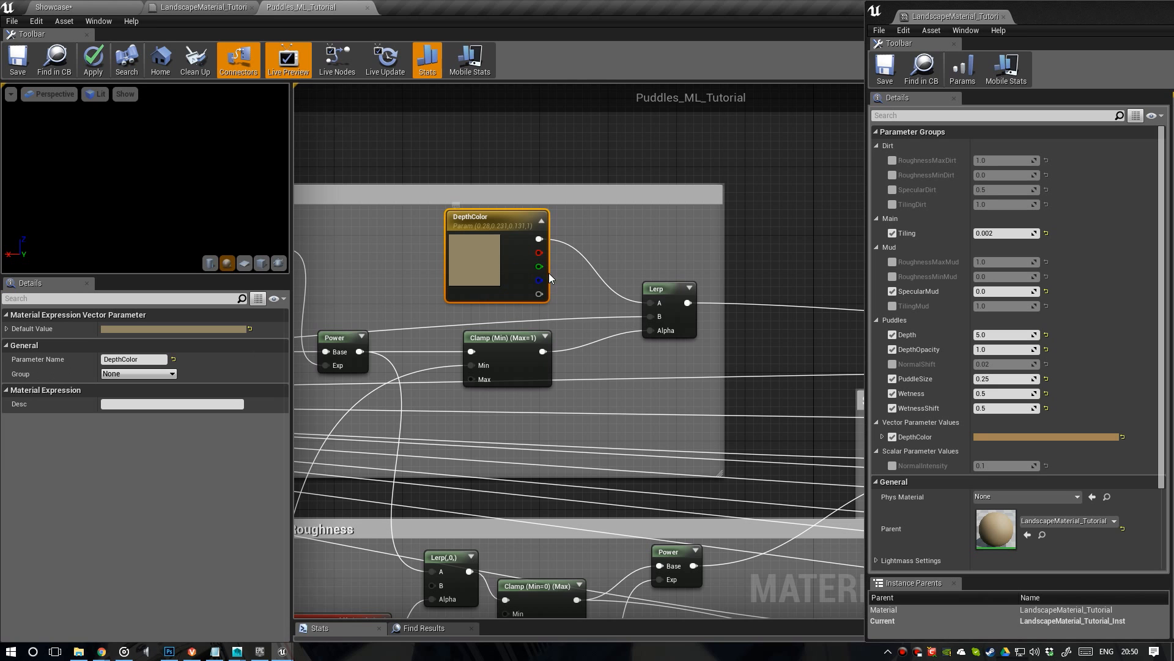
pyautogui.moveTo(1033, 23); pyautogui.dragTo(859, 62)
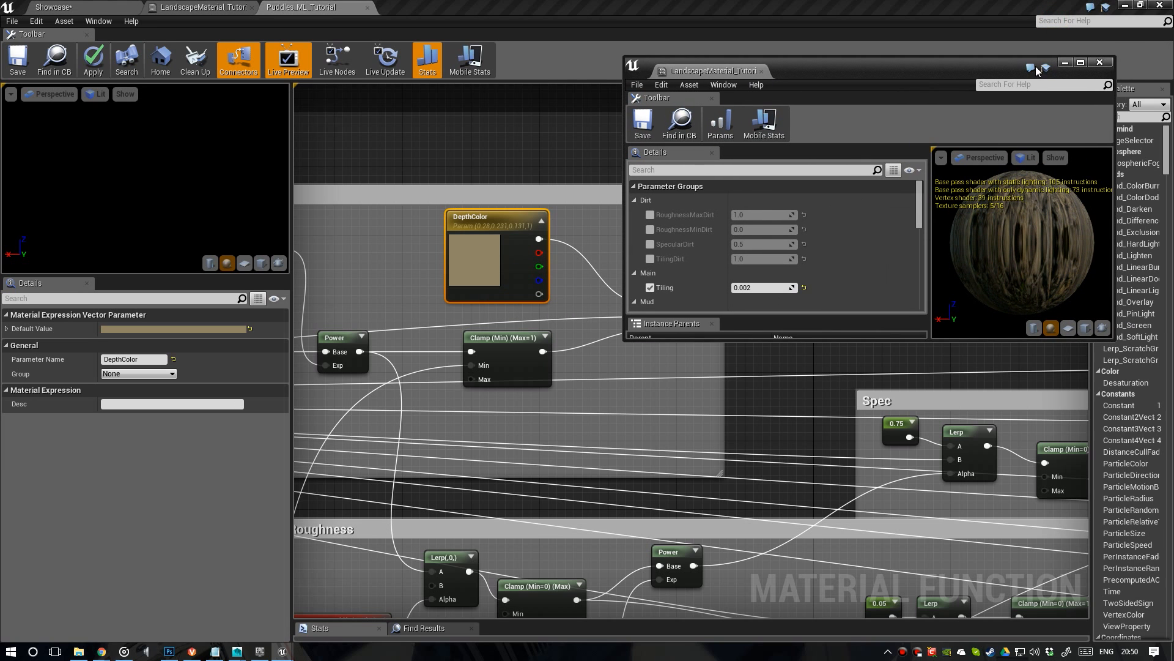
pyautogui.click(1065, 63)
# Add a FunctionInput node just above the DepthColor parameter in the Color section
pyautogui.moveTo(463, 197); pyautogui.dragTo(585, 308, button='right')
pyautogui.click(581, 248)
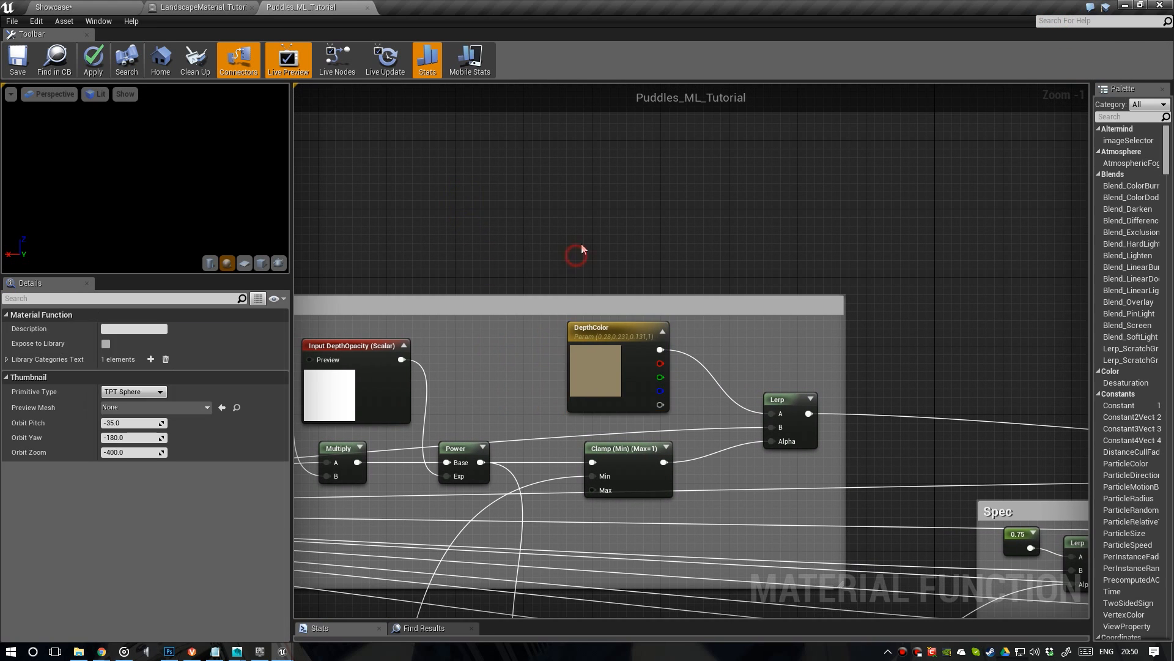
pyautogui.moveTo(577, 223); pyautogui.dragTo(574, 261, button='right')
pyautogui.rightClick(574, 257)
pyautogui.write('input')
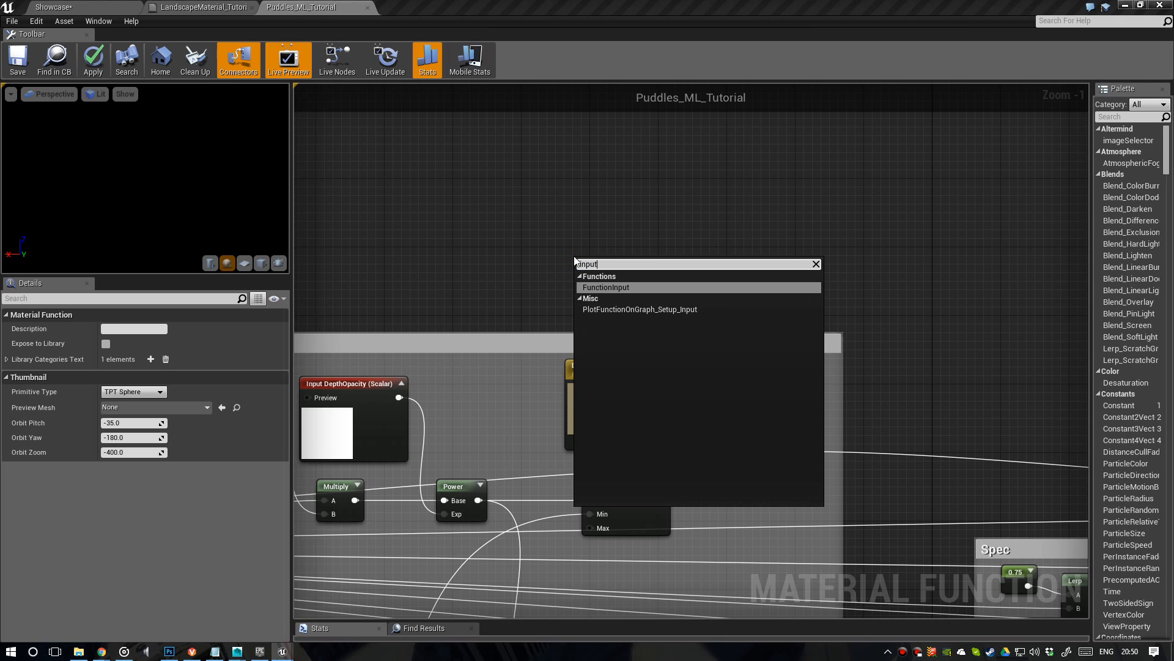
pyautogui.press('Return')
pyautogui.moveTo(635, 259); pyautogui.dragTo(617, 259)
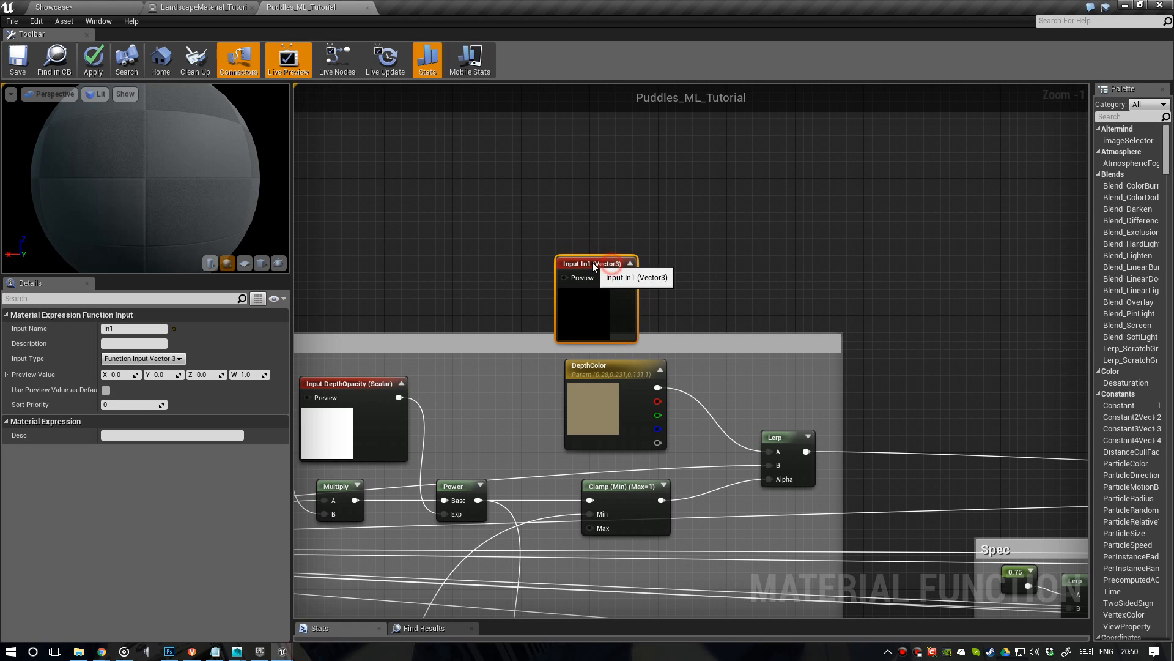
# Copy DepthColor's RGB values 0.28, 0.230918 and 0.130993 into the X, Y and Z preview values of the new Vector3 input
pyautogui.click(602, 395)
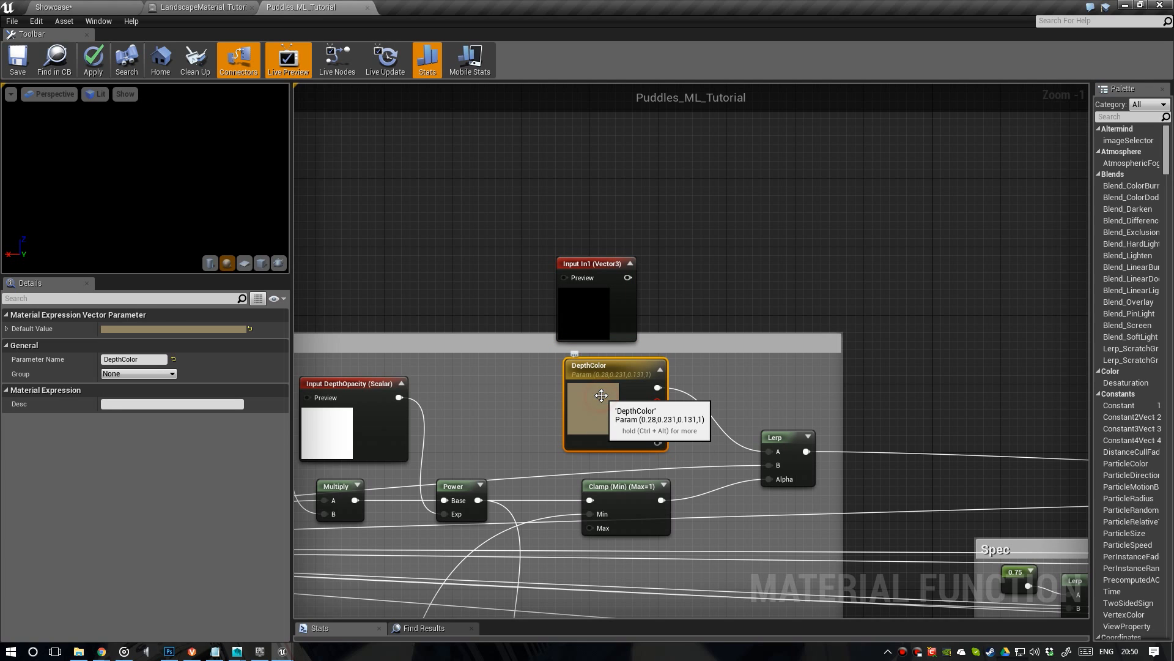
pyautogui.click(6, 329)
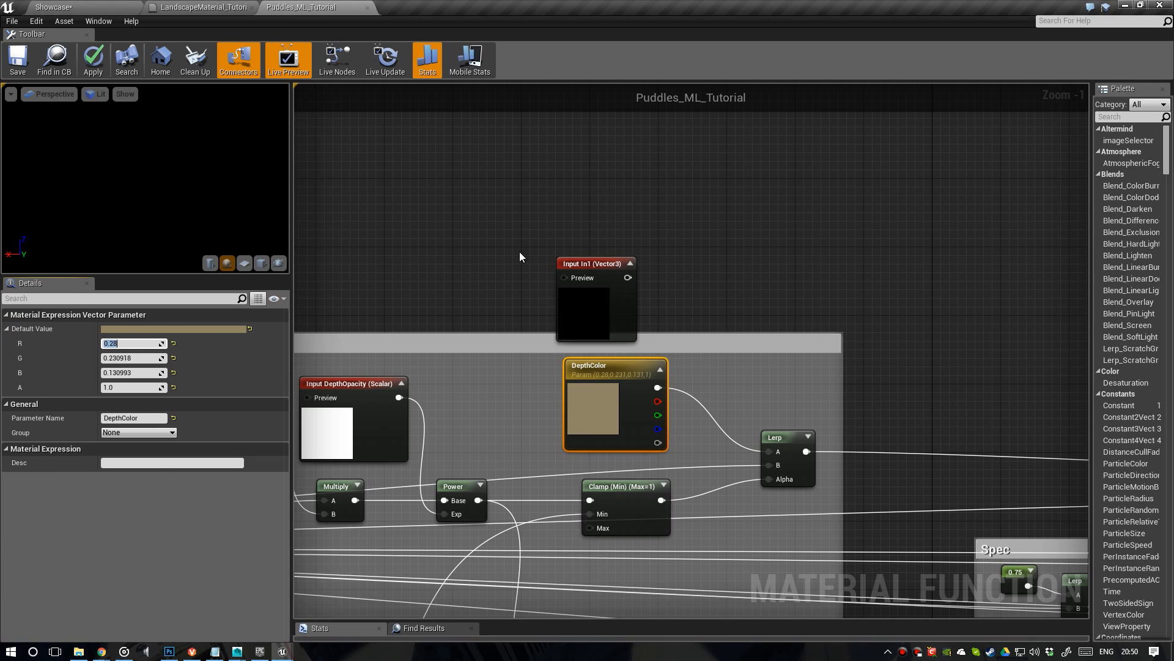
pyautogui.click(582, 266)
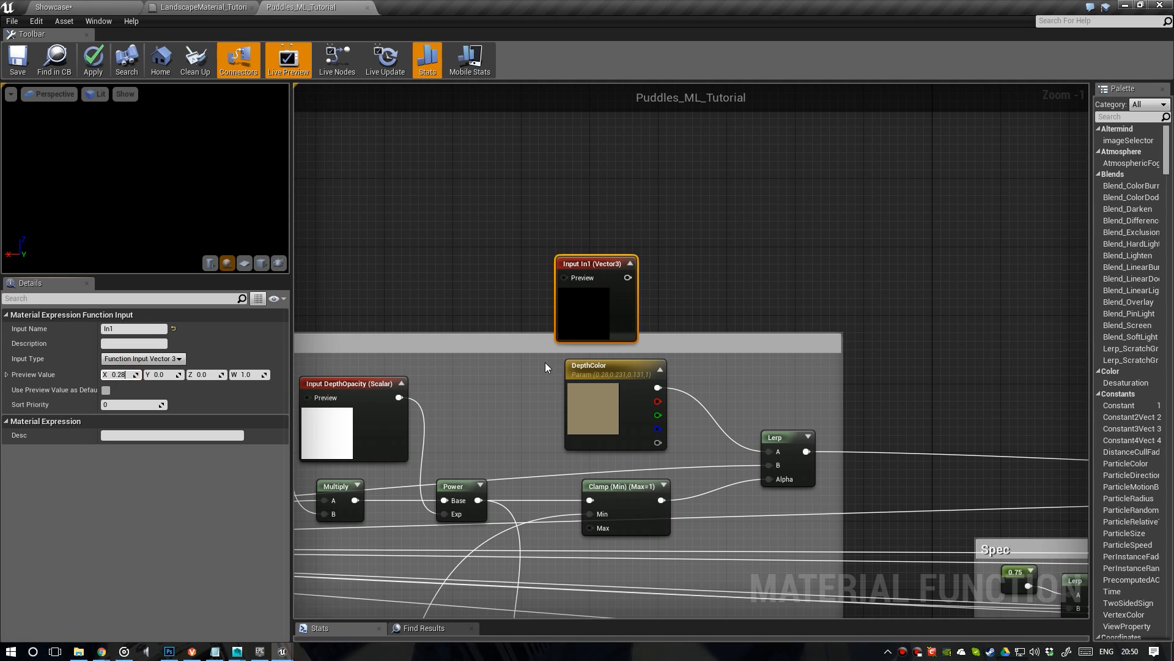
pyautogui.click(592, 389)
pyautogui.click(143, 359)
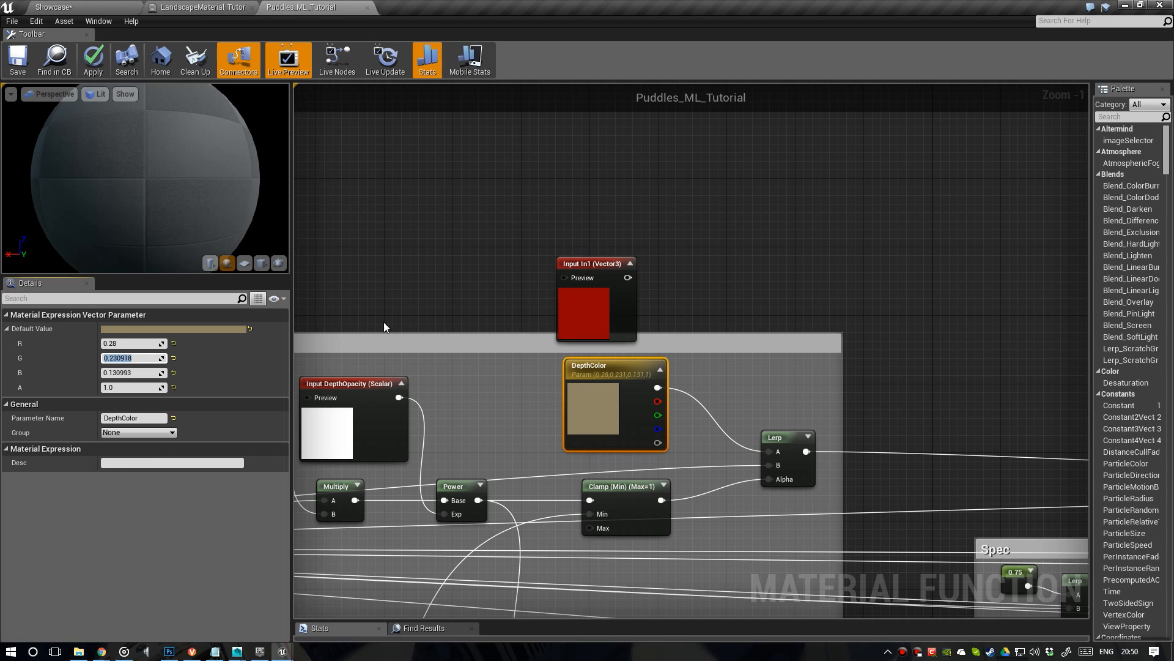
pyautogui.click(585, 319)
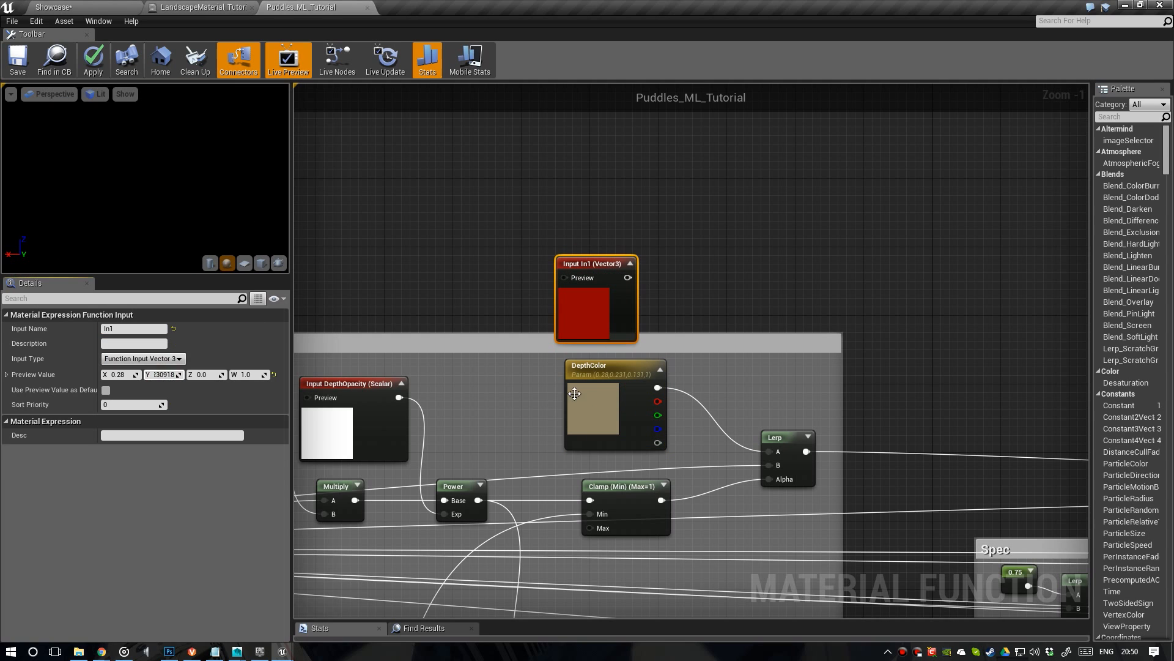
pyautogui.click(602, 403)
pyautogui.click(131, 372)
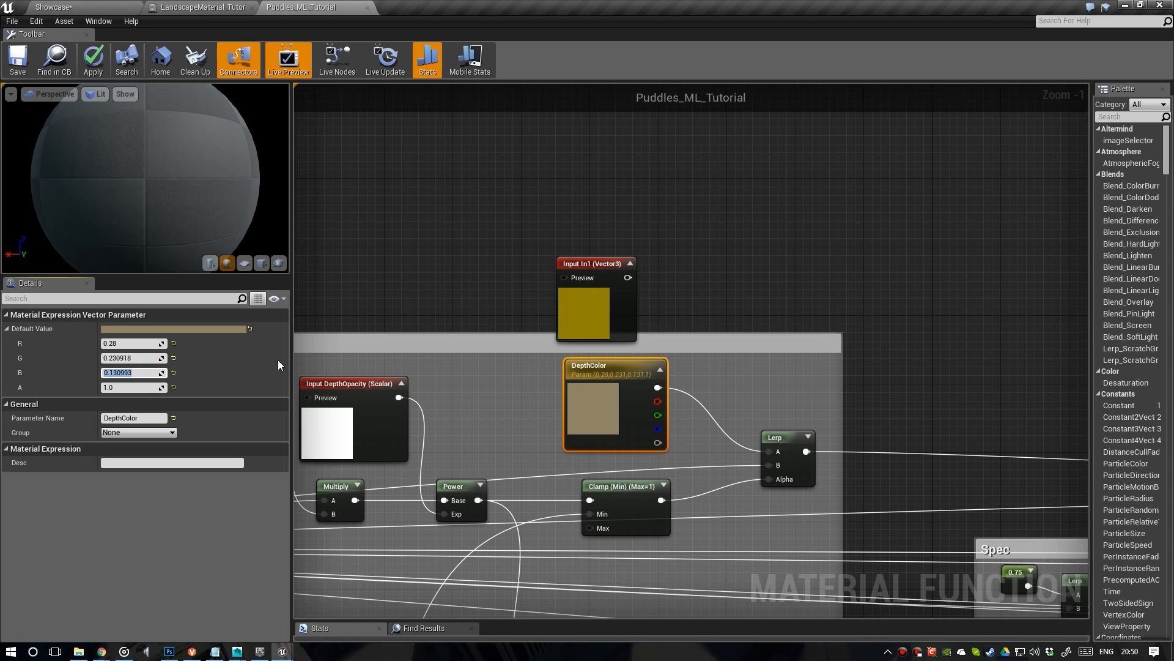
pyautogui.click(608, 315)
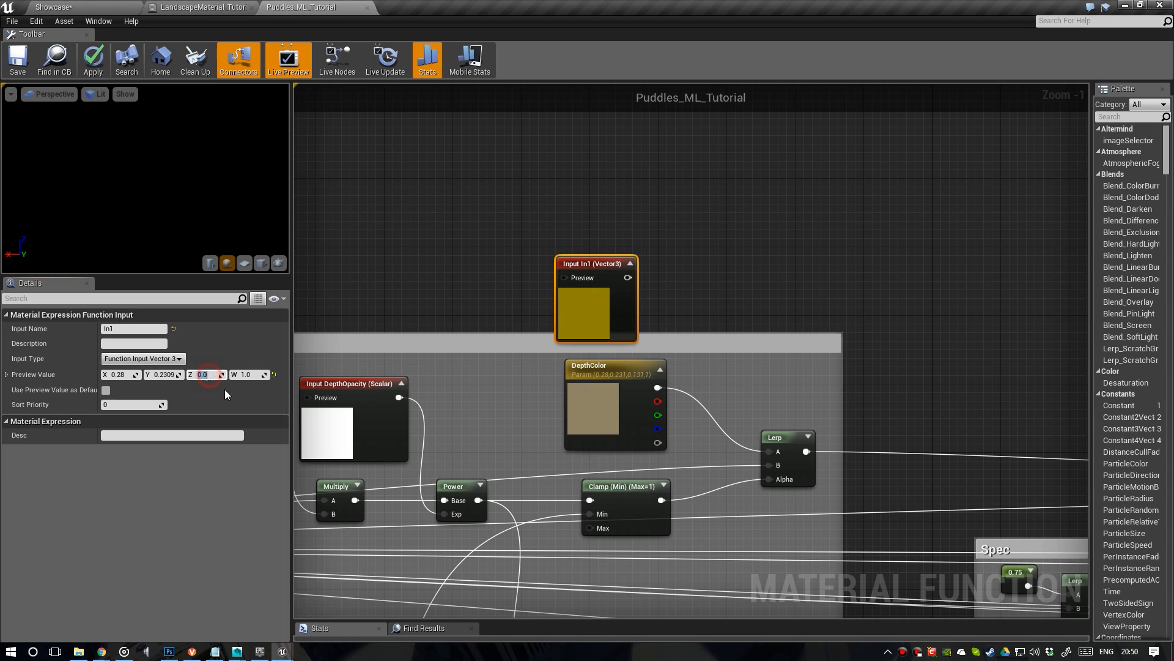
# Enable the preview value as default for the Vector3 input and name it Color
pyautogui.click(106, 389)
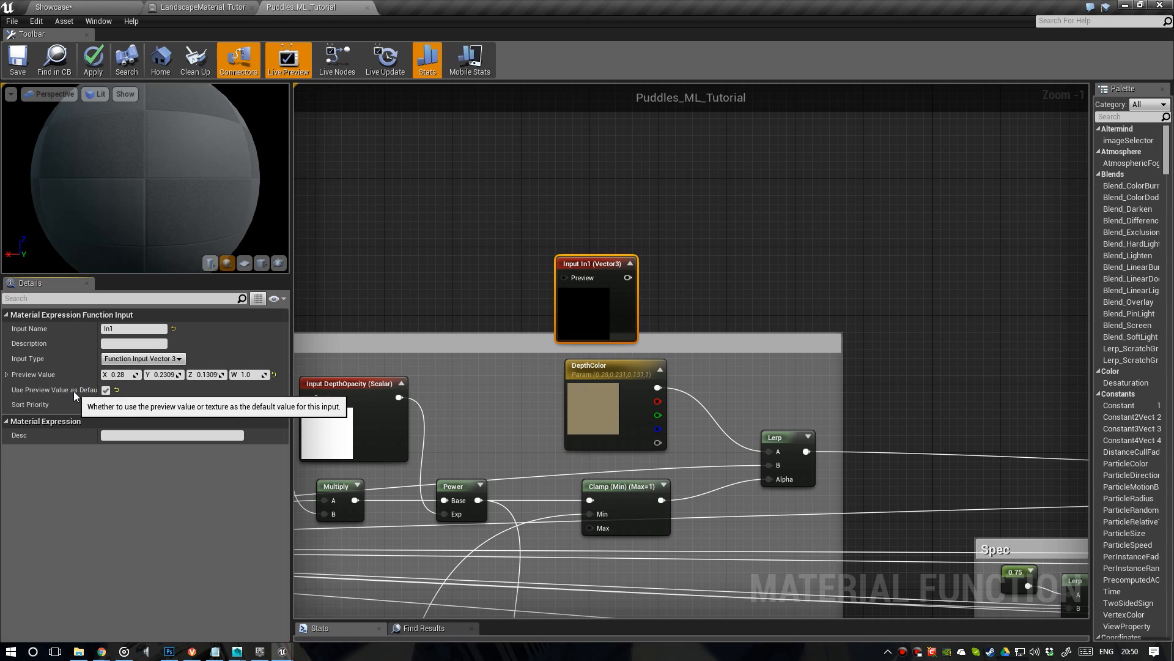
pyautogui.click(139, 329)
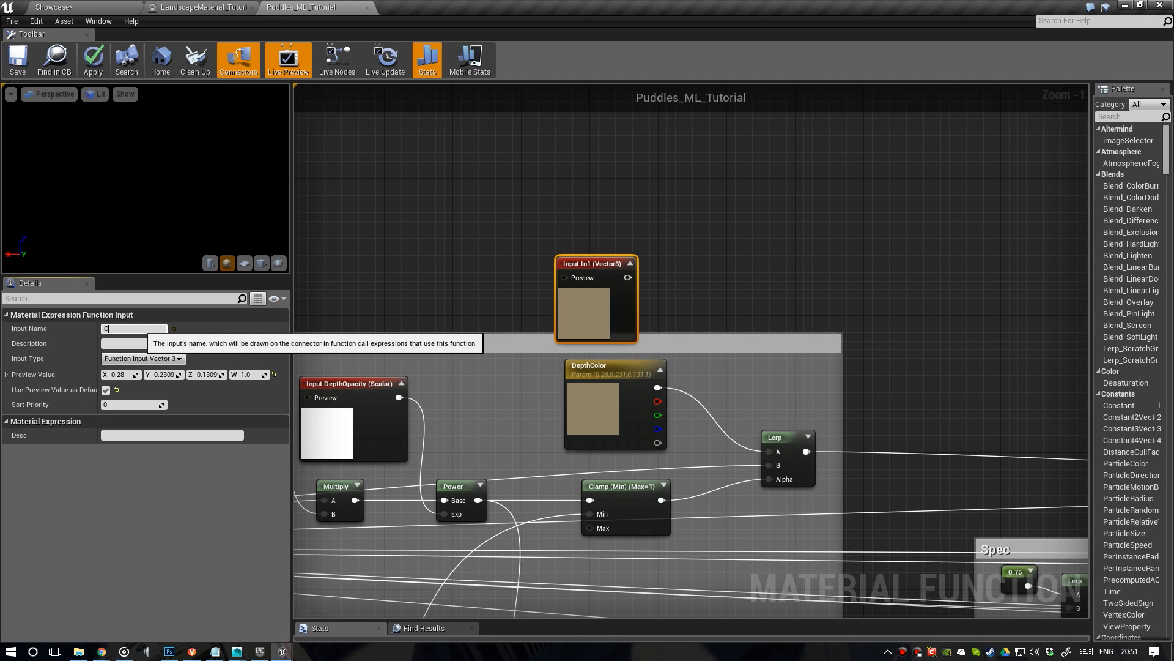
pyautogui.write('Color')
pyautogui.press('Return')
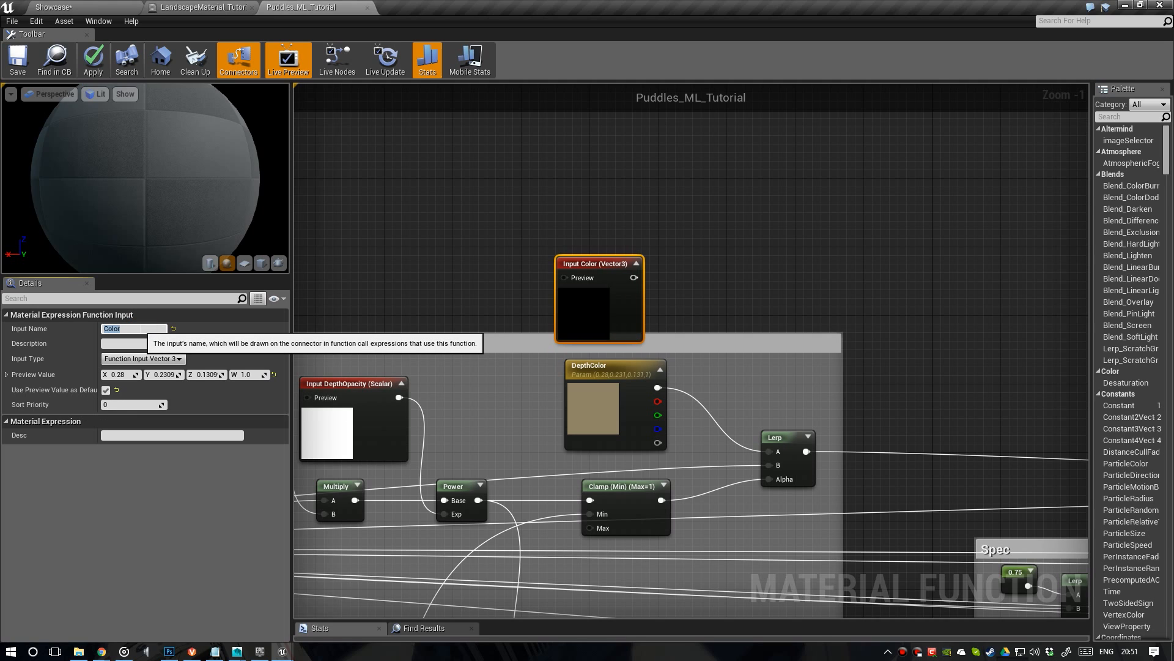
# Replace the DepthColor parameter with the Color input at the Lerp's A, placing the input inside the Color comment box
pyautogui.moveTo(640, 283); pyautogui.dragTo(770, 451)
pyautogui.click(663, 375)
pyautogui.press('Delete')
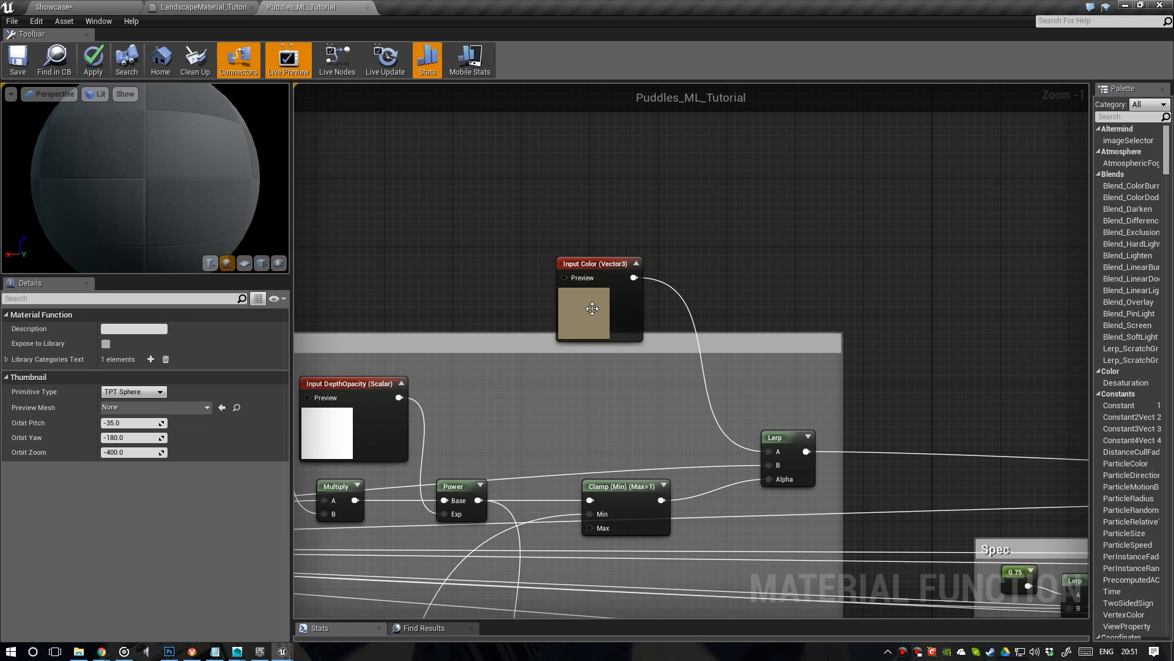
pyautogui.moveTo(592, 296); pyautogui.dragTo(611, 405)
pyautogui.scroll(-3, 590, 403)
pyautogui.moveTo(590, 402); pyautogui.dragTo(564, 324, button='right')
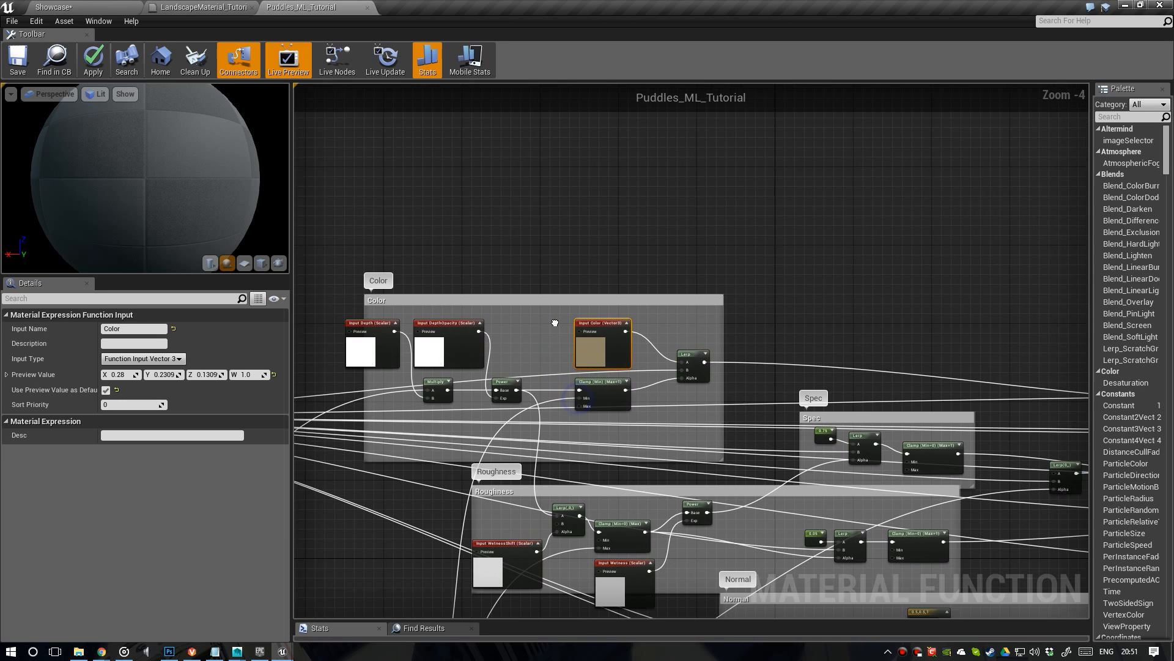
# Apply and save the Puddles_ML_Tutorial changes and close the function to return to LandscapeMaterial_Tutorial
pyautogui.click(93, 59)
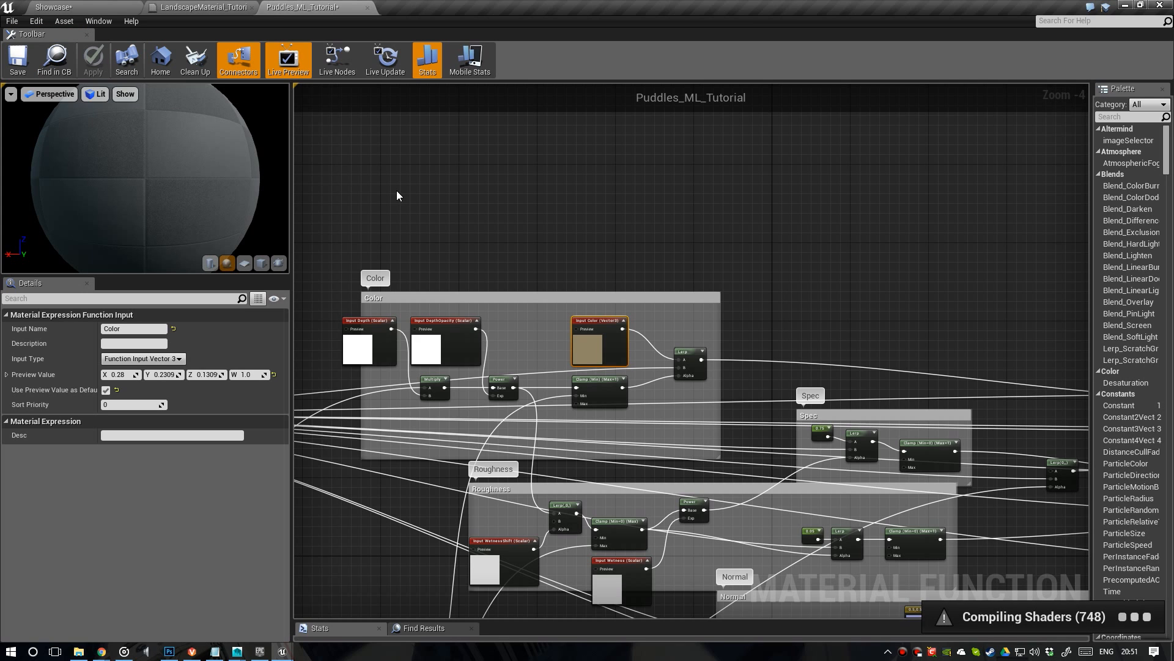
pyautogui.scroll(2, 563, 315)
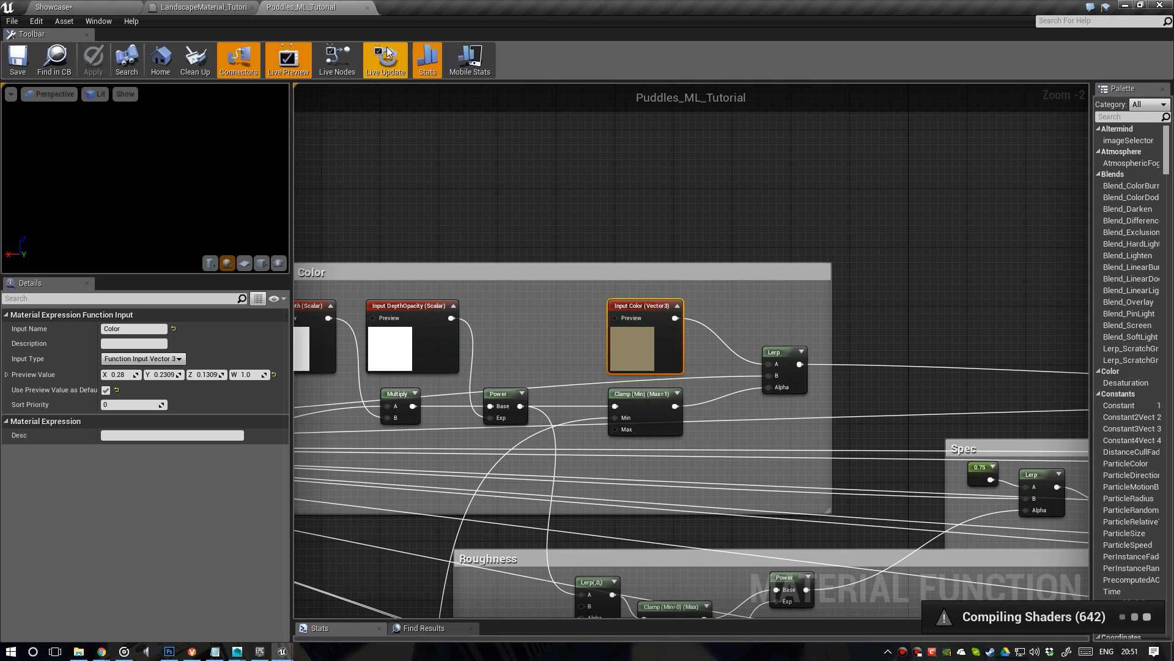
pyautogui.click(367, 7)
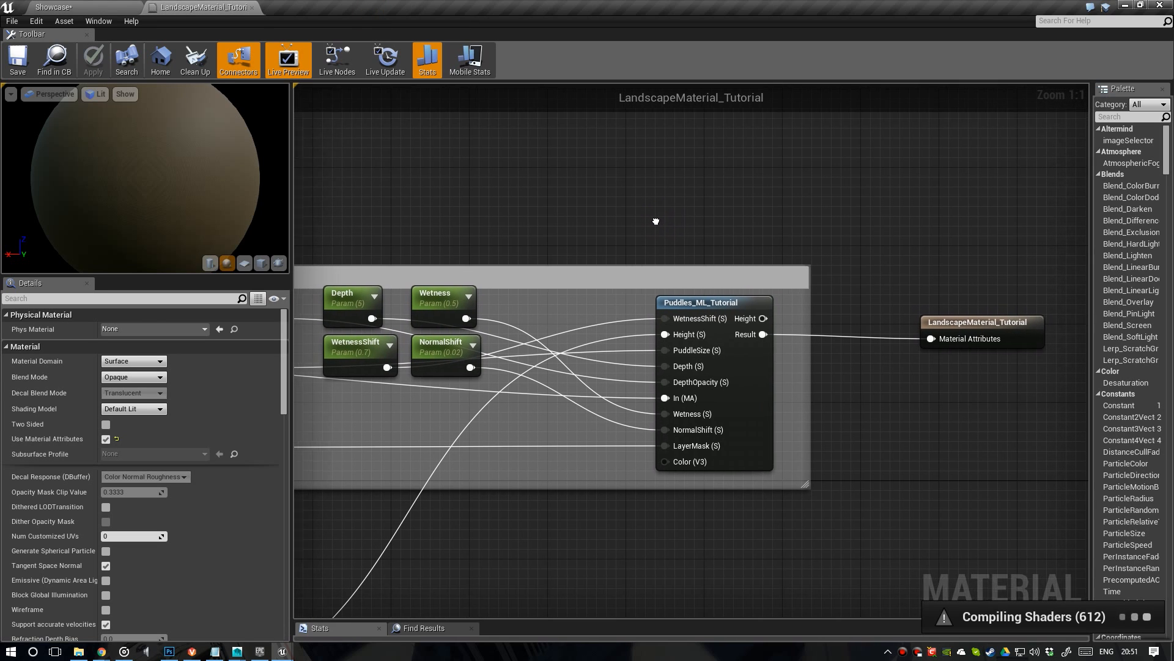
# Add a Constant3Vector node inside the Puddles comment box, between the Sample 'Puddles' node and the Puddles_ML_Tutorial function
pyautogui.moveTo(574, 342); pyautogui.dragTo(669, 320, button='right')
pyautogui.moveTo(594, 398); pyautogui.dragTo(660, 406, button='right')
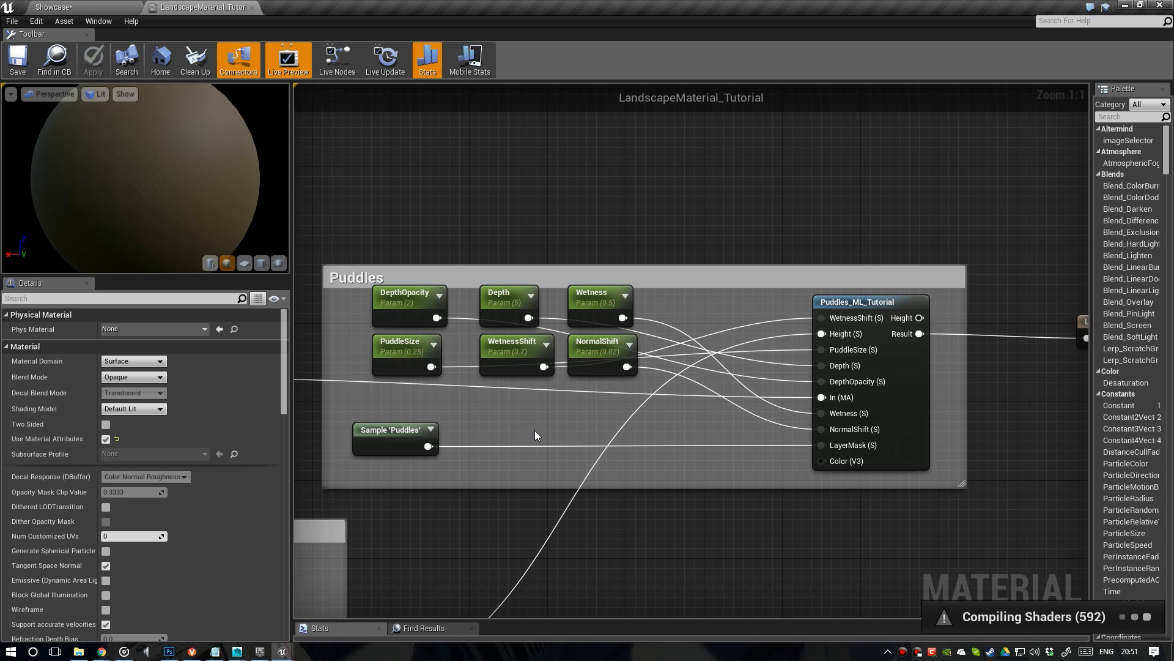
pyautogui.moveTo(515, 430); pyautogui.dragTo(507, 426, button='right')
pyautogui.click(487, 404)
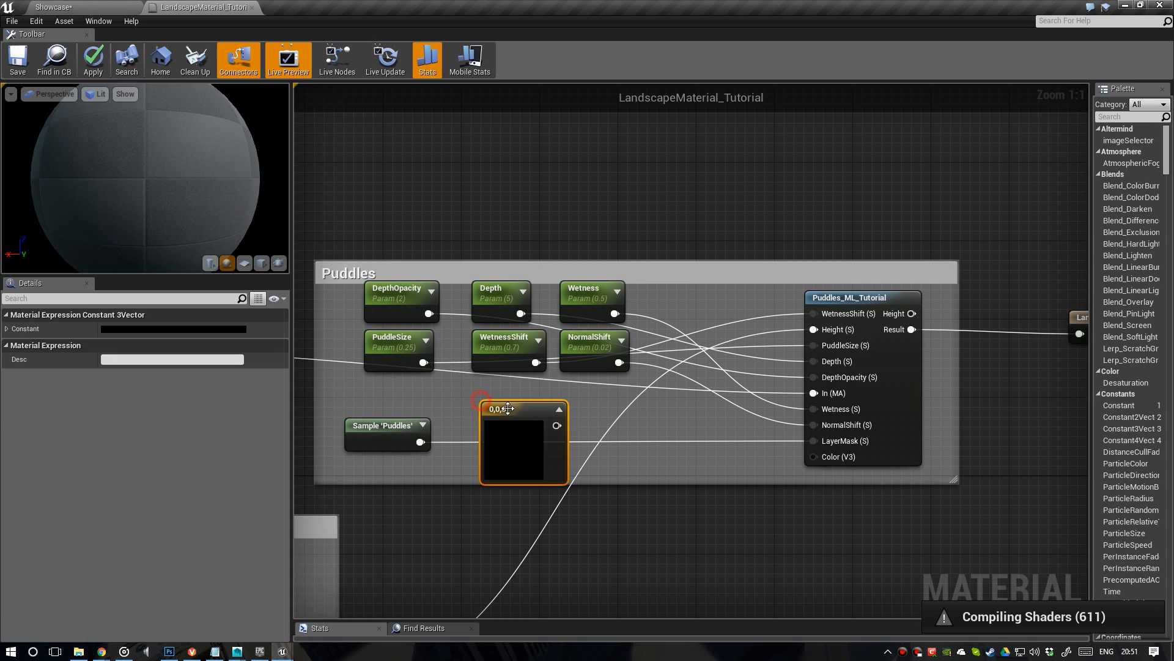
pyautogui.moveTo(515, 409); pyautogui.dragTo(512, 395)
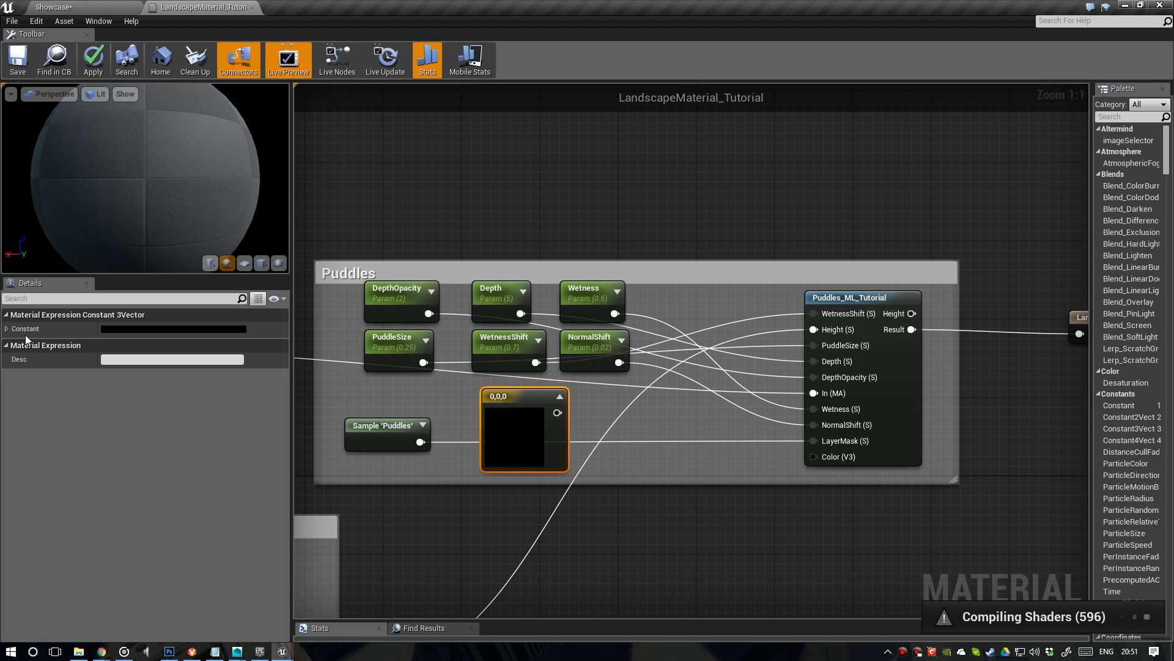
# Set the new constant's color to a muted brown with R 0.485, G 0.378 and B 0.251
pyautogui.click(7, 329)
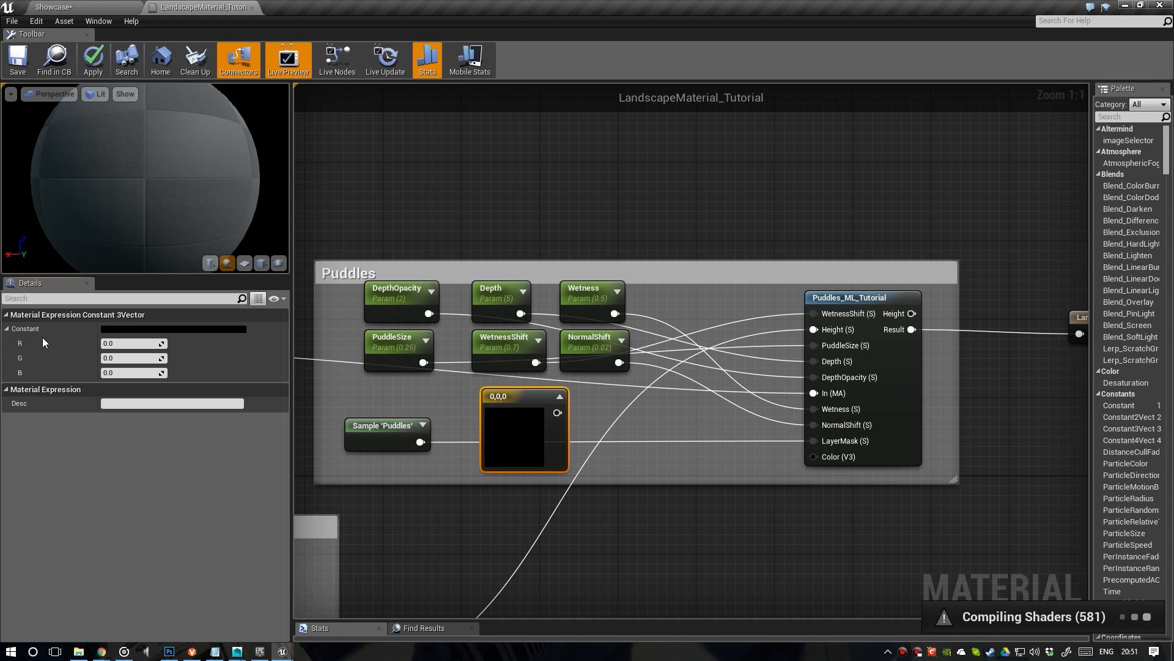
pyautogui.click(202, 329)
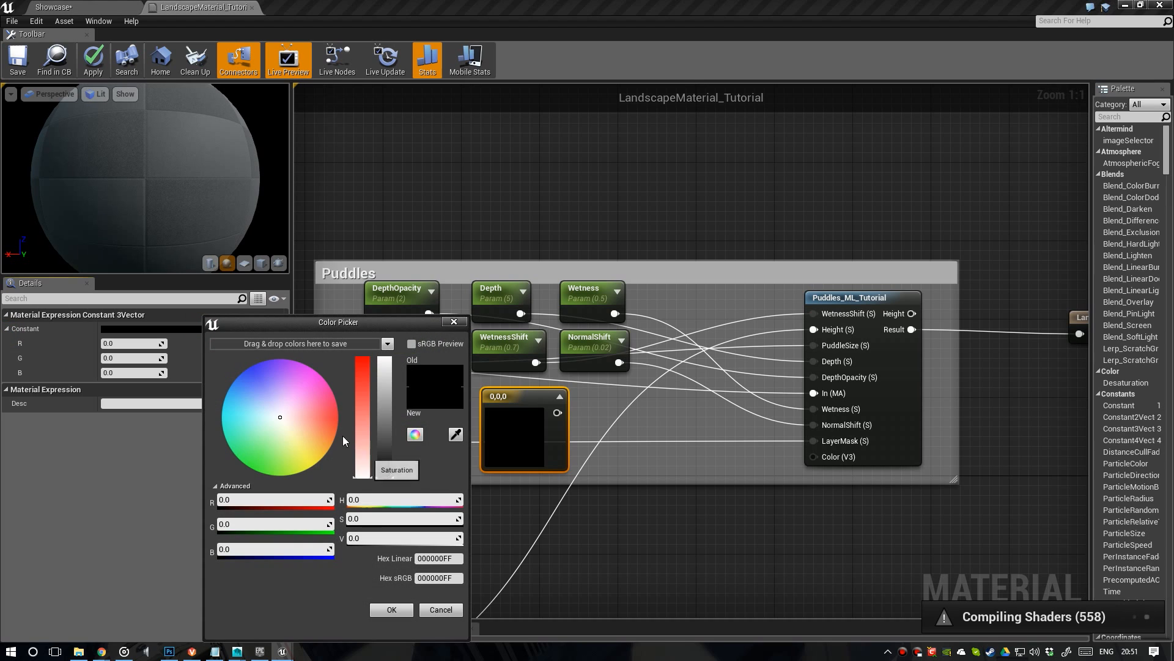
pyautogui.click(304, 432)
pyautogui.click(385, 436)
pyautogui.moveTo(389, 434); pyautogui.dragTo(386, 419)
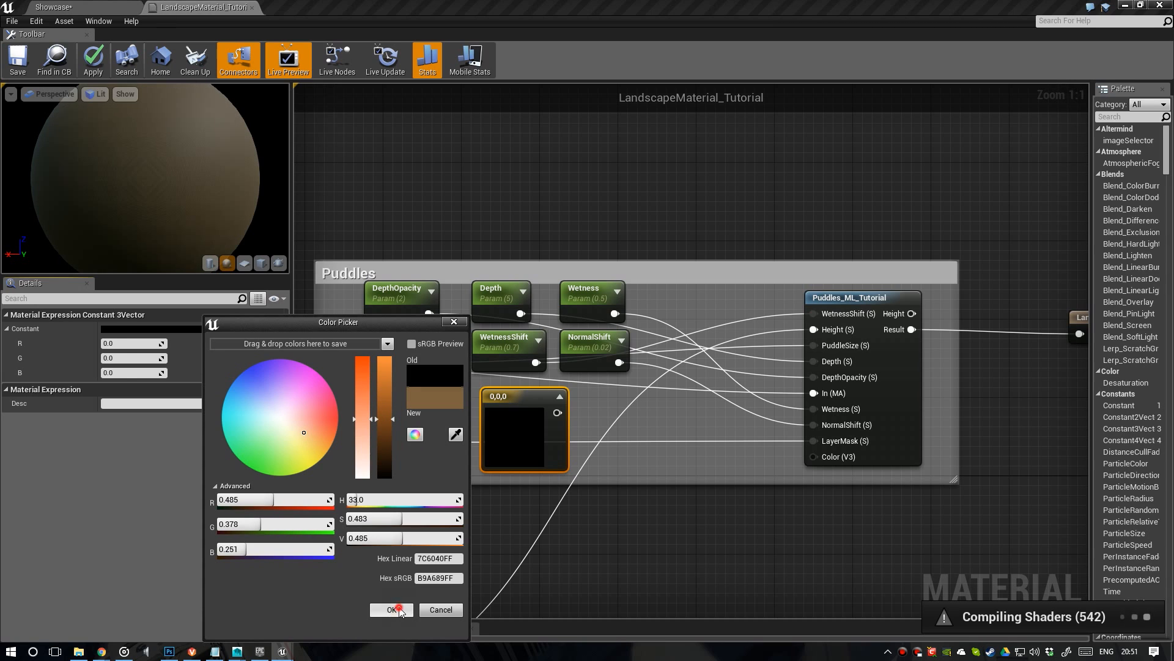
pyautogui.click(392, 609)
# Connect the brown constant to the Puddles_ML_Tutorial function's Color (V3) input and convert it to a vector parameter
pyautogui.moveTo(557, 412); pyautogui.dragTo(817, 462)
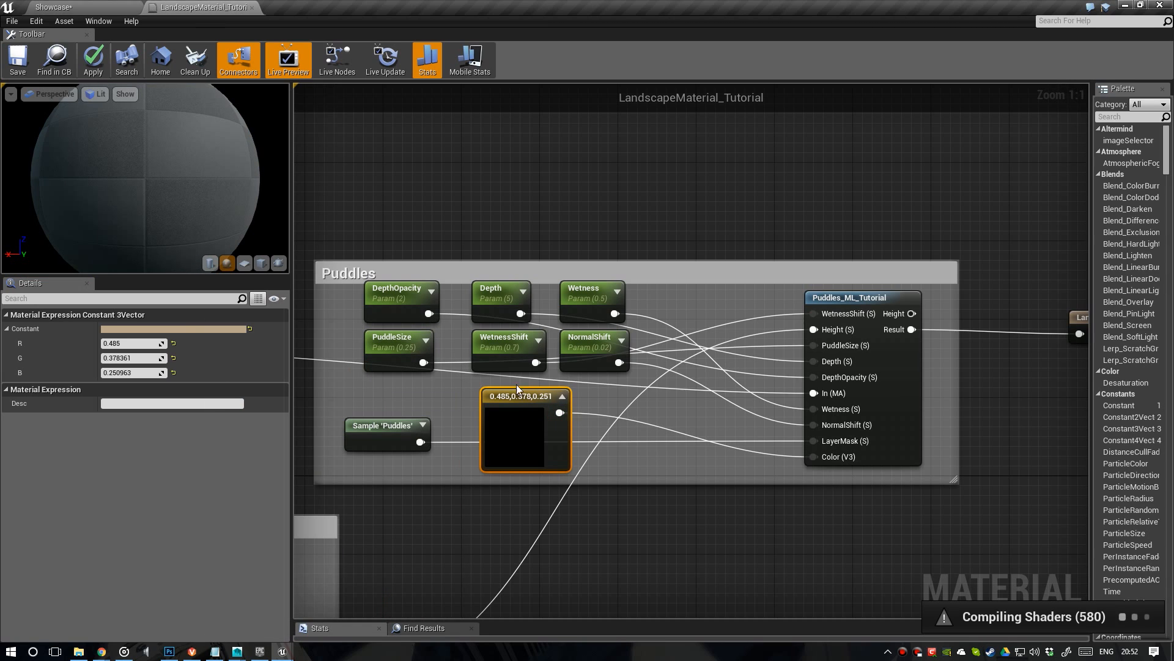
pyautogui.rightClick(511, 404)
pyautogui.click(529, 408)
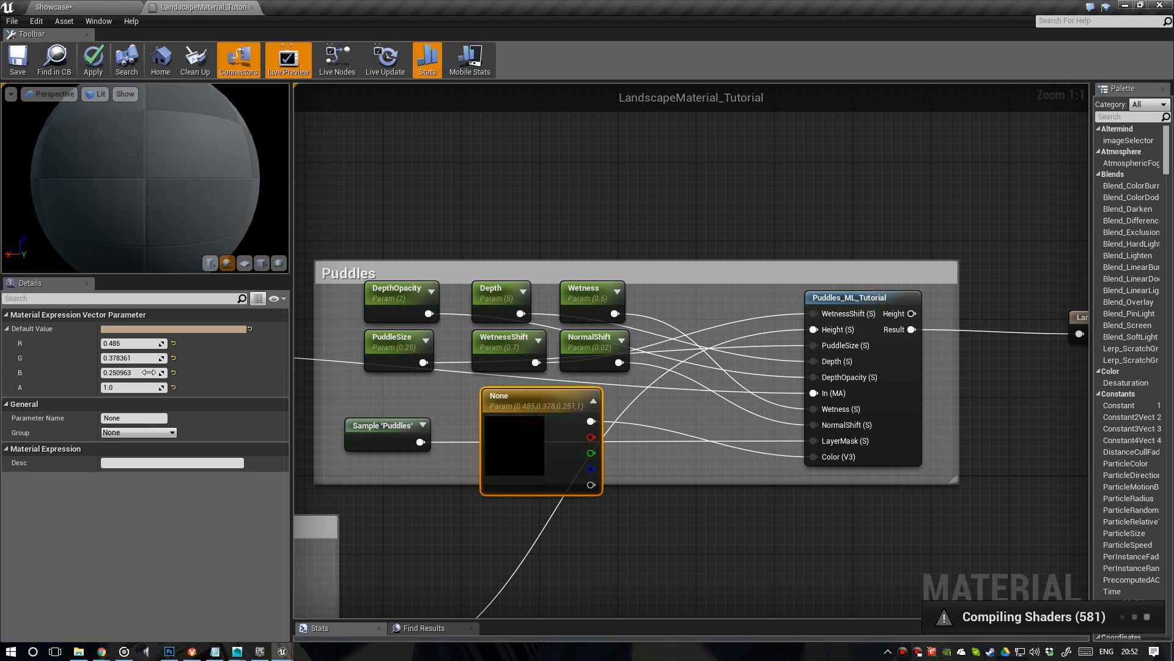
# Name the vector parameter PuddleColor, assign it to the Puddles group, and apply and save the material
pyautogui.click(126, 419)
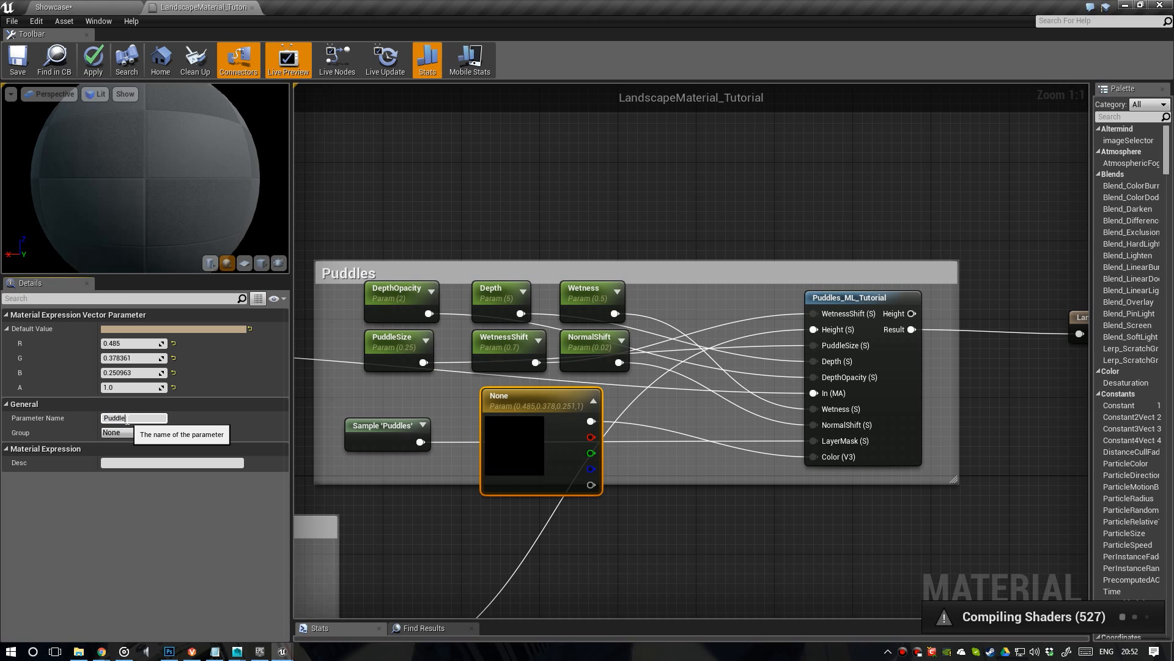
pyautogui.write('PuddleColor')
pyautogui.press('Return')
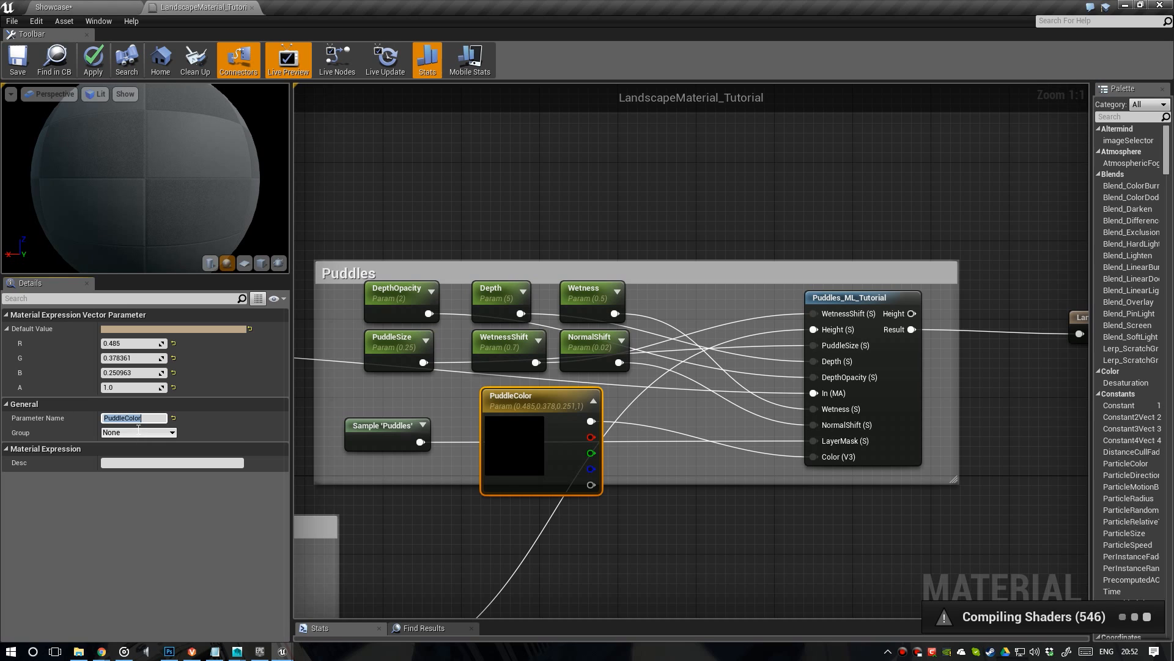
pyautogui.click(173, 433)
pyautogui.click(119, 467)
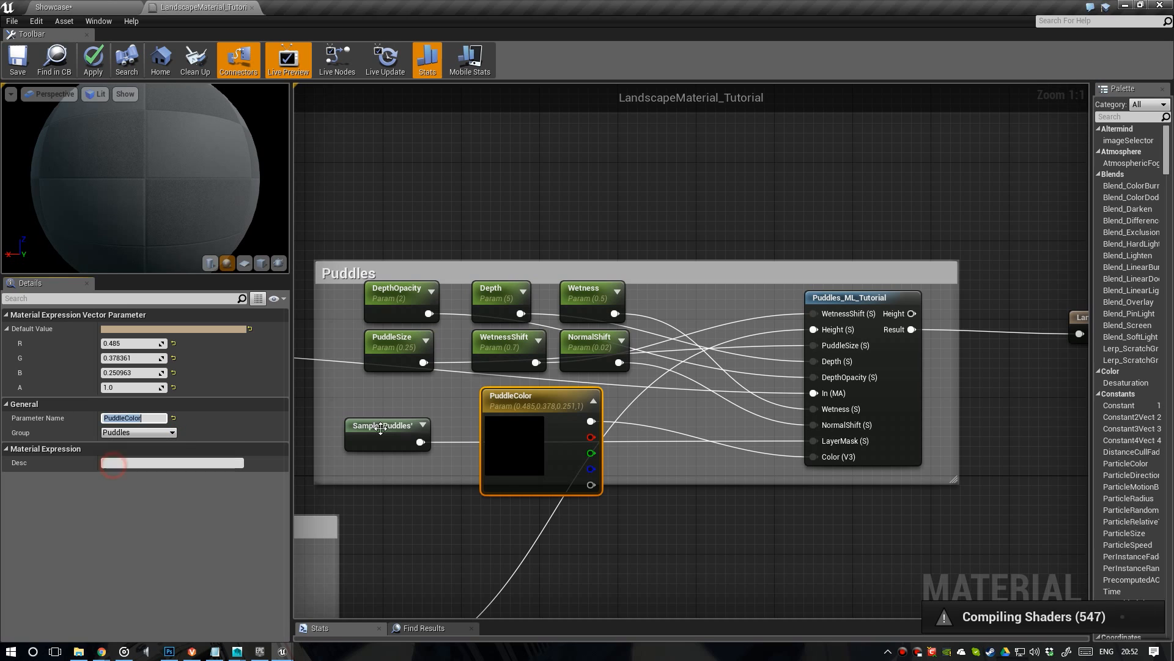
pyautogui.click(93, 58)
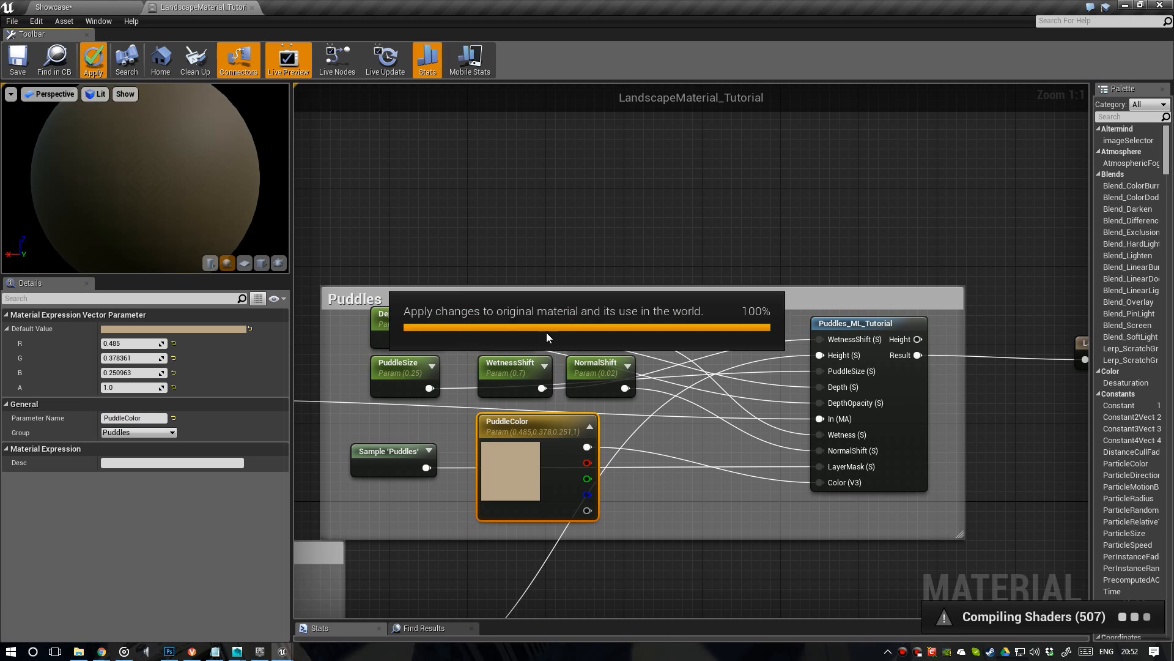
pyautogui.click(18, 58)
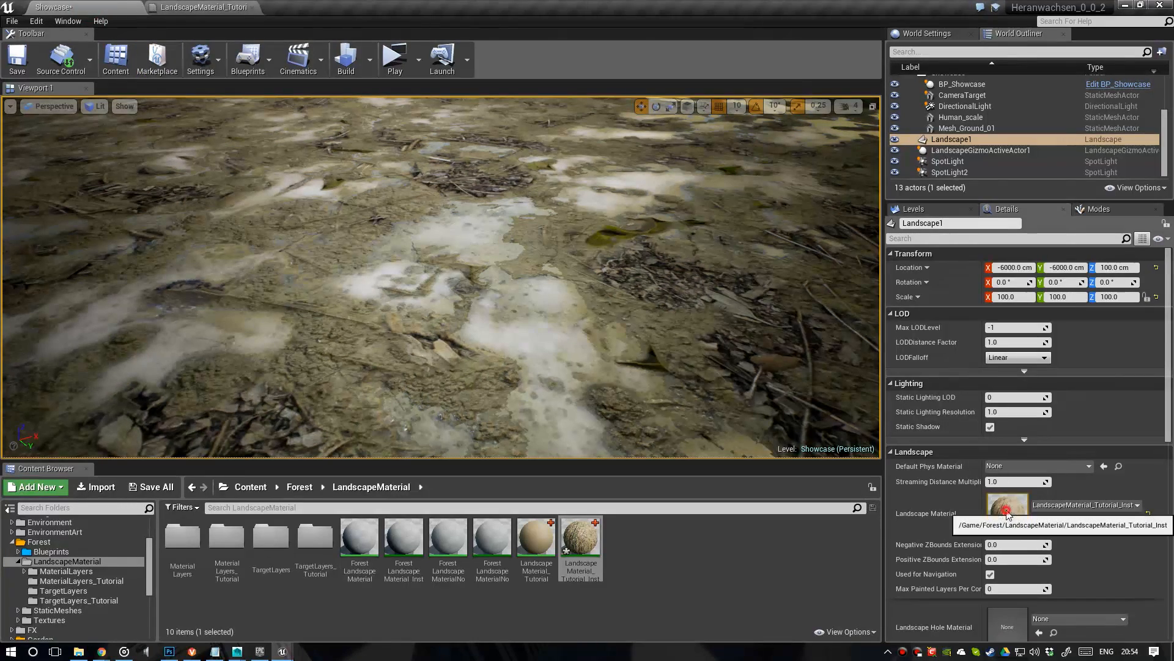
# Open the landscape's LandscapeMaterial_Tutorial_Inst instance and arrange its enlarged window beside the viewport with the Puddles parameters in view
pyautogui.doubleClick(1007, 512)
pyautogui.moveTo(809, 69); pyautogui.dragTo(1068, 25)
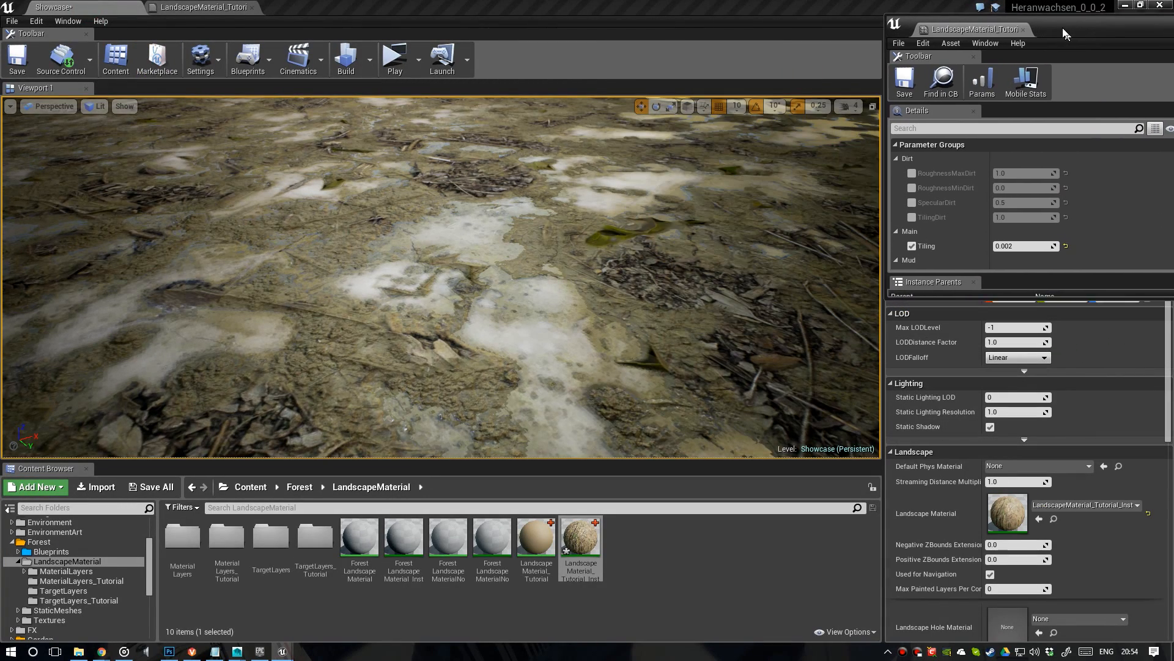
pyautogui.moveTo(1036, 296); pyautogui.dragTo(1015, 639)
pyautogui.scroll(-1, 934, 345)
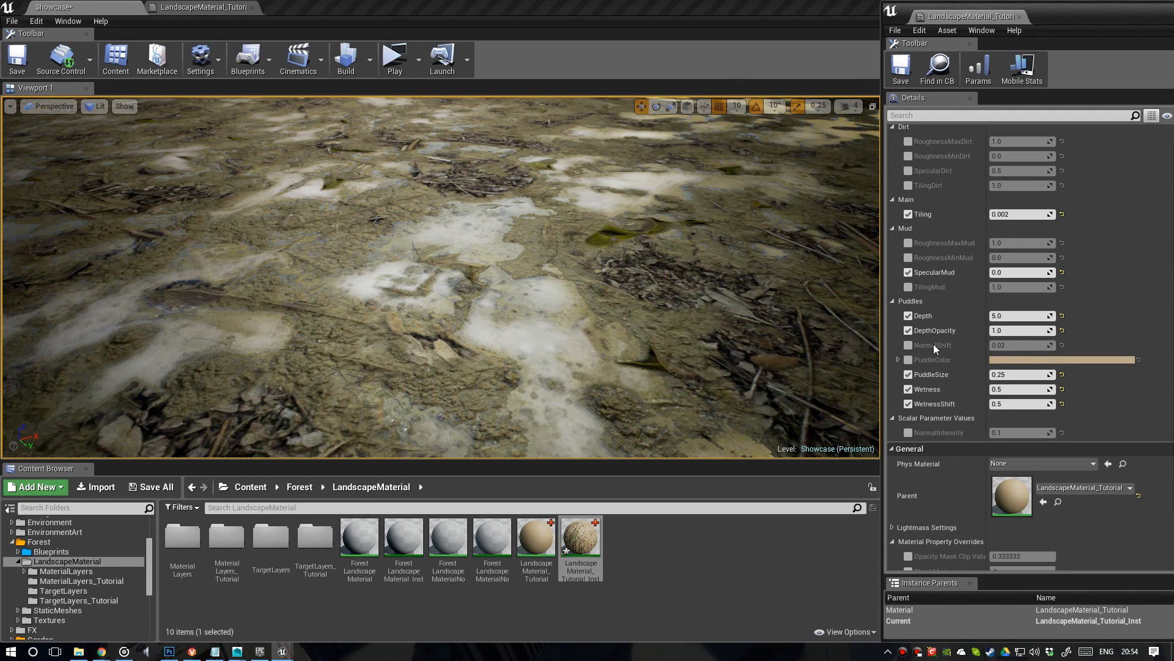
# Override the instance's PuddleColor with a saturated blue of R 0.001, G 0.058 and B 0.525
pyautogui.click(1007, 361)
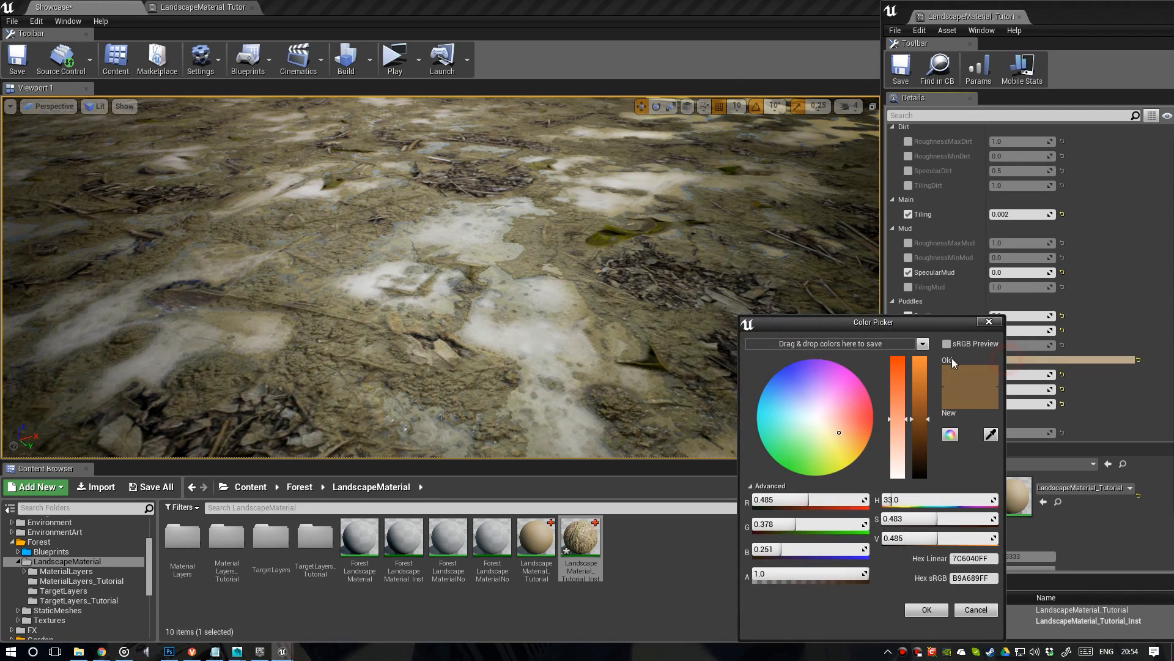
pyautogui.click(781, 370)
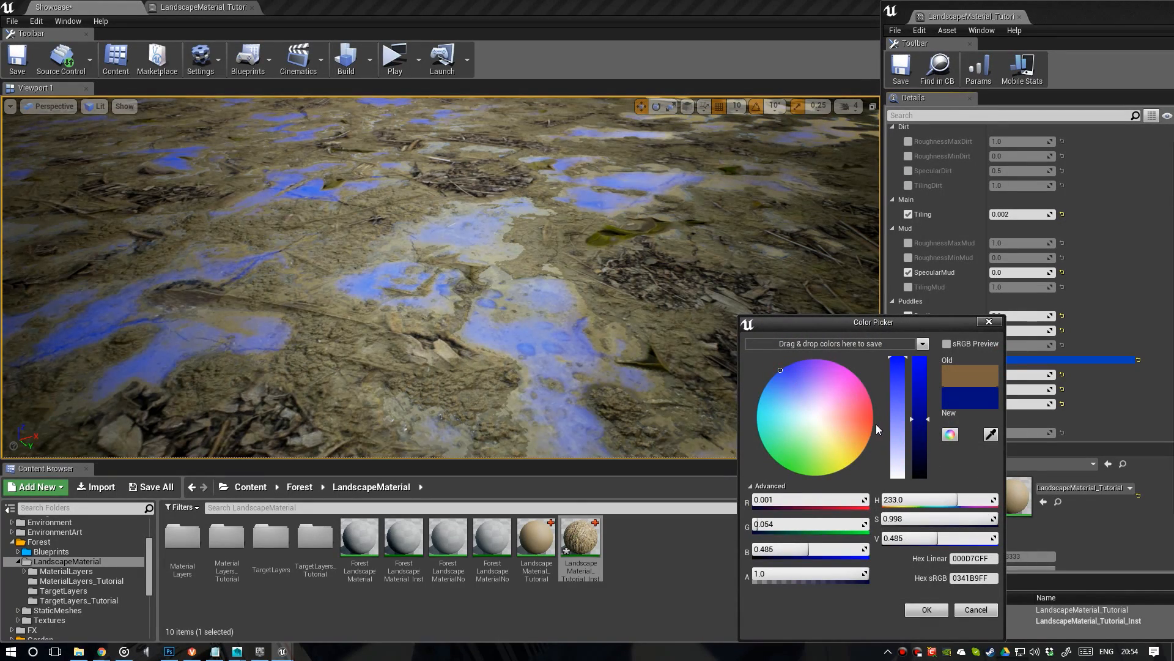
pyautogui.moveTo(926, 380); pyautogui.dragTo(920, 357)
pyautogui.moveTo(922, 428); pyautogui.dragTo(921, 415)
pyautogui.click(938, 605)
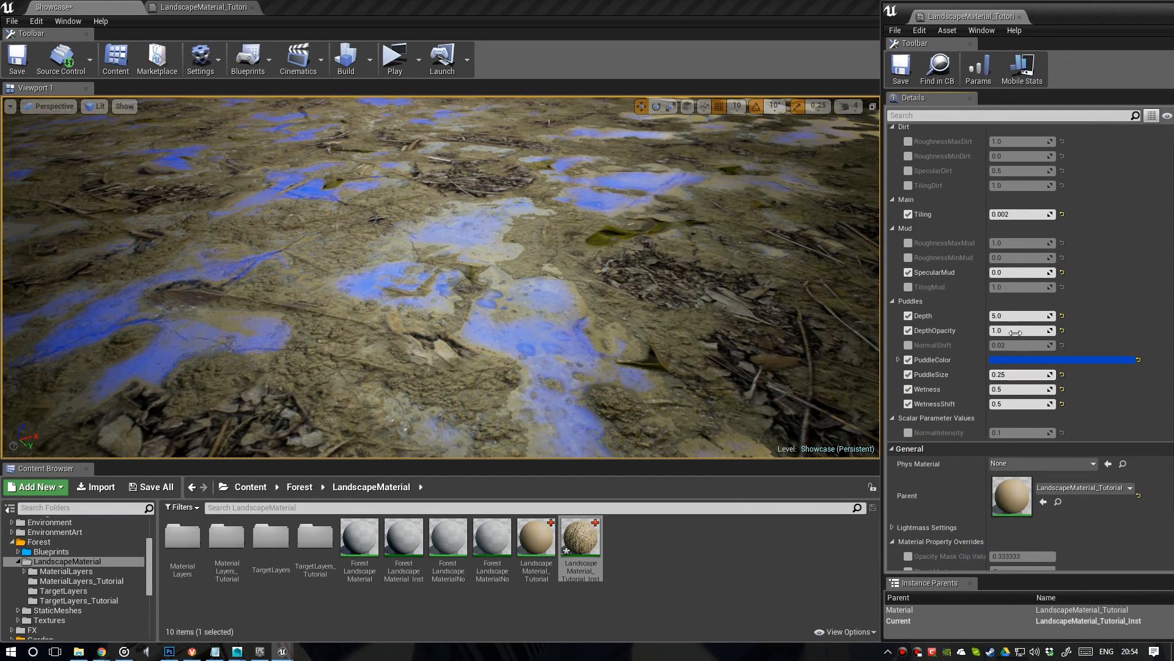
# Test the blue puddles with the Depth parameter at 0, 5 and 10
pyautogui.moveTo(1007, 317); pyautogui.dragTo(1009, 316)
pyautogui.write('0')
pyautogui.press('Return')
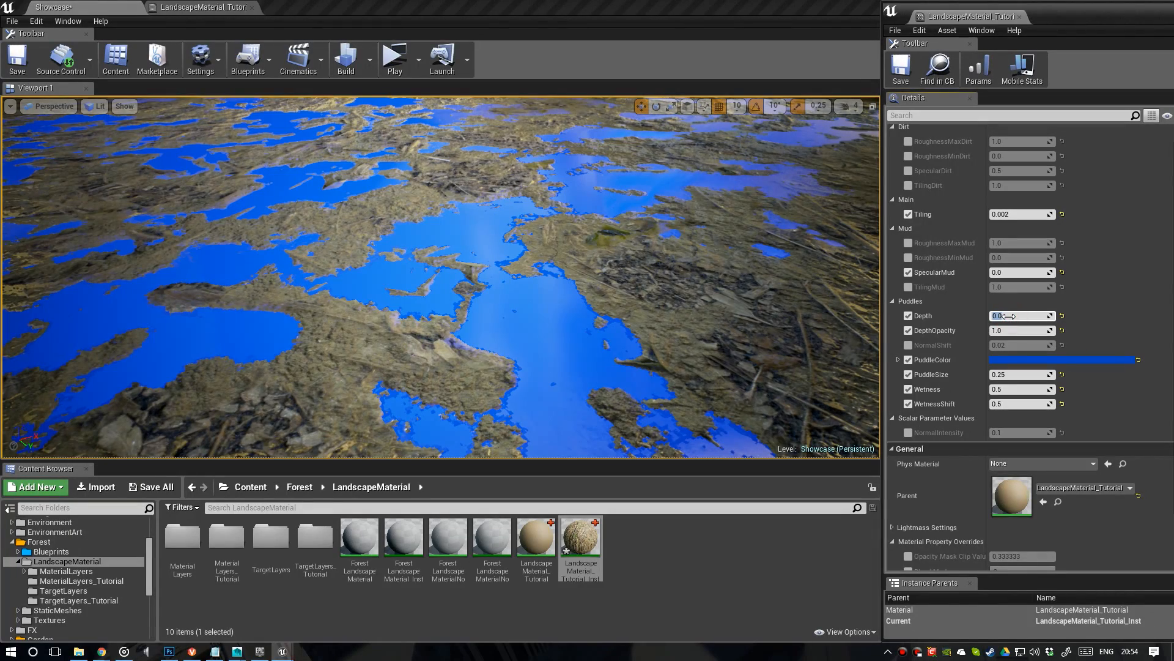
pyautogui.write('5')
pyautogui.press('Return')
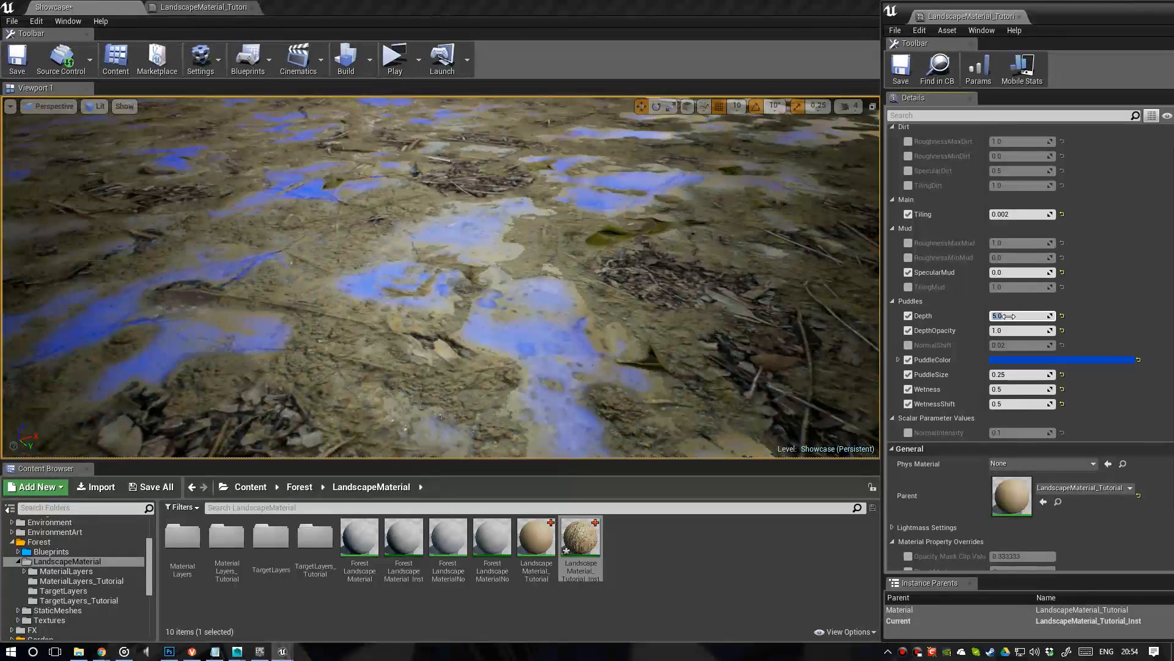
pyautogui.write('10')
pyautogui.press('Return')
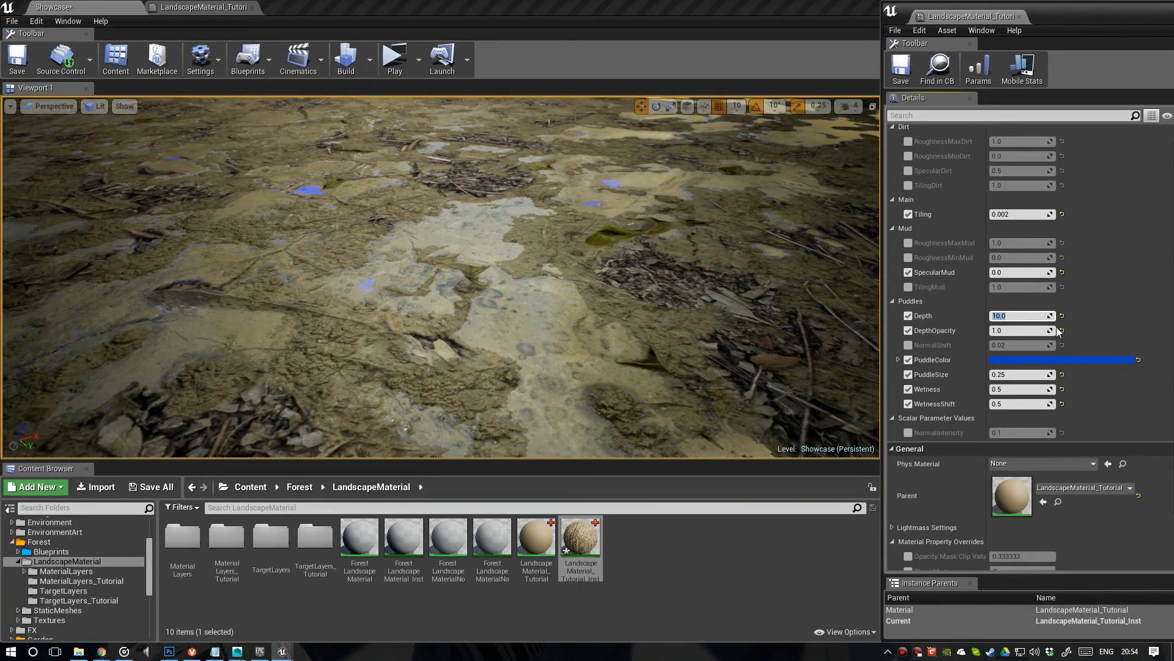
# Reset PuddleColor to its default brown and darken it to R 0.275, G 0.215 and B 0.142
pyautogui.click(1129, 360)
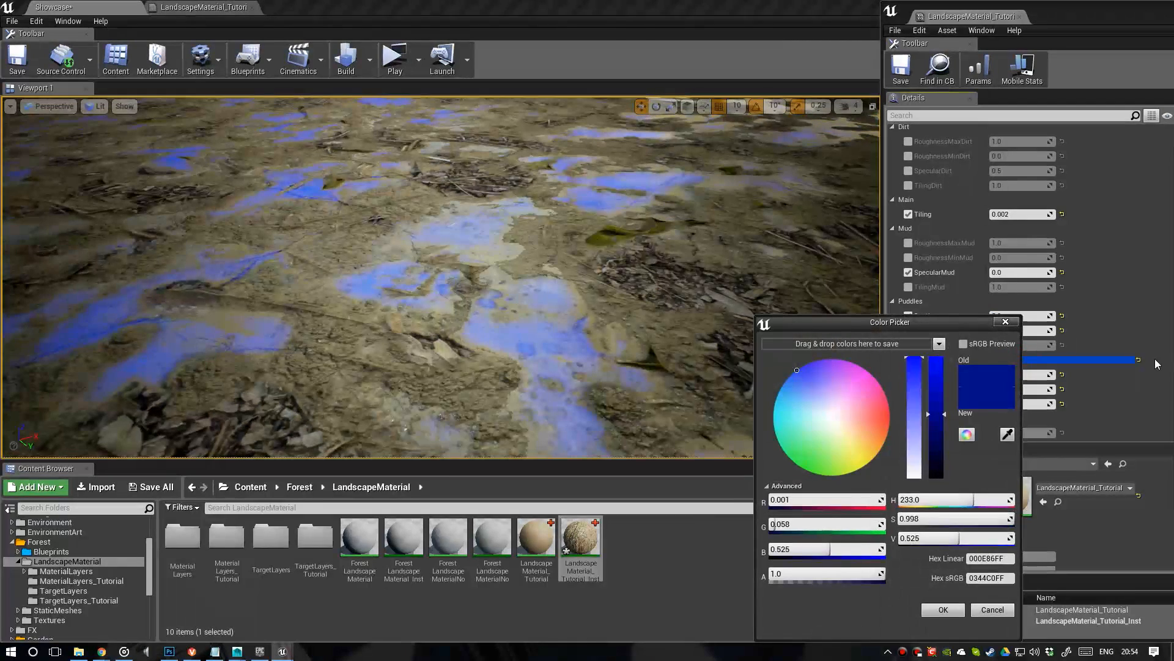
pyautogui.click(1010, 324)
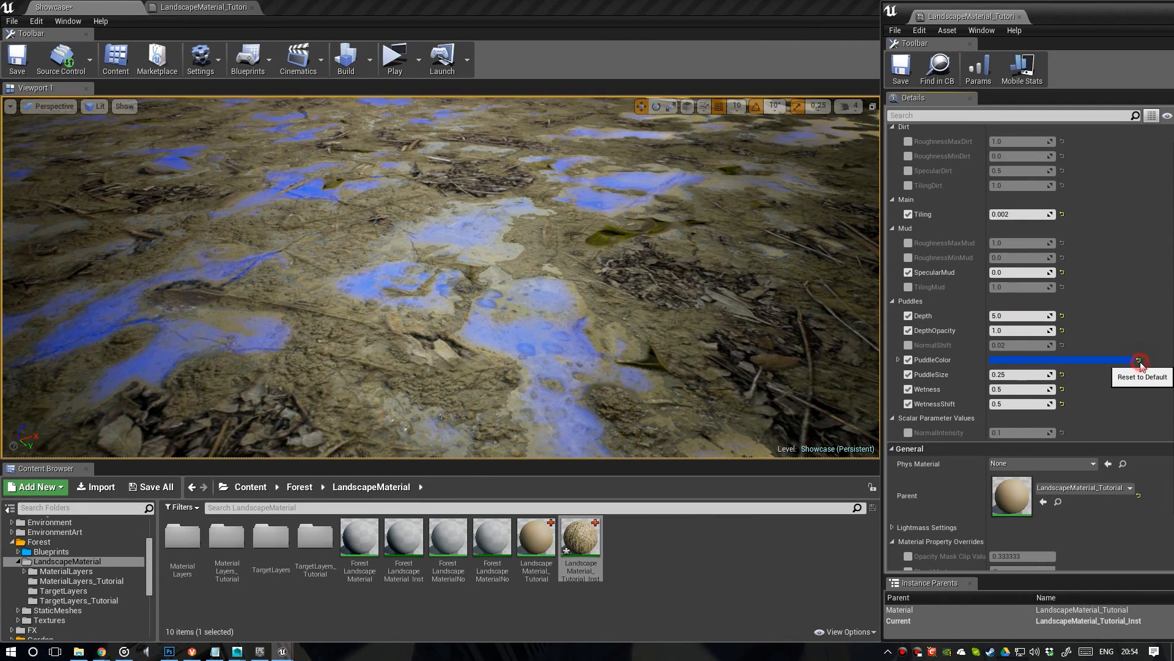
pyautogui.click(1139, 361)
pyautogui.click(1083, 360)
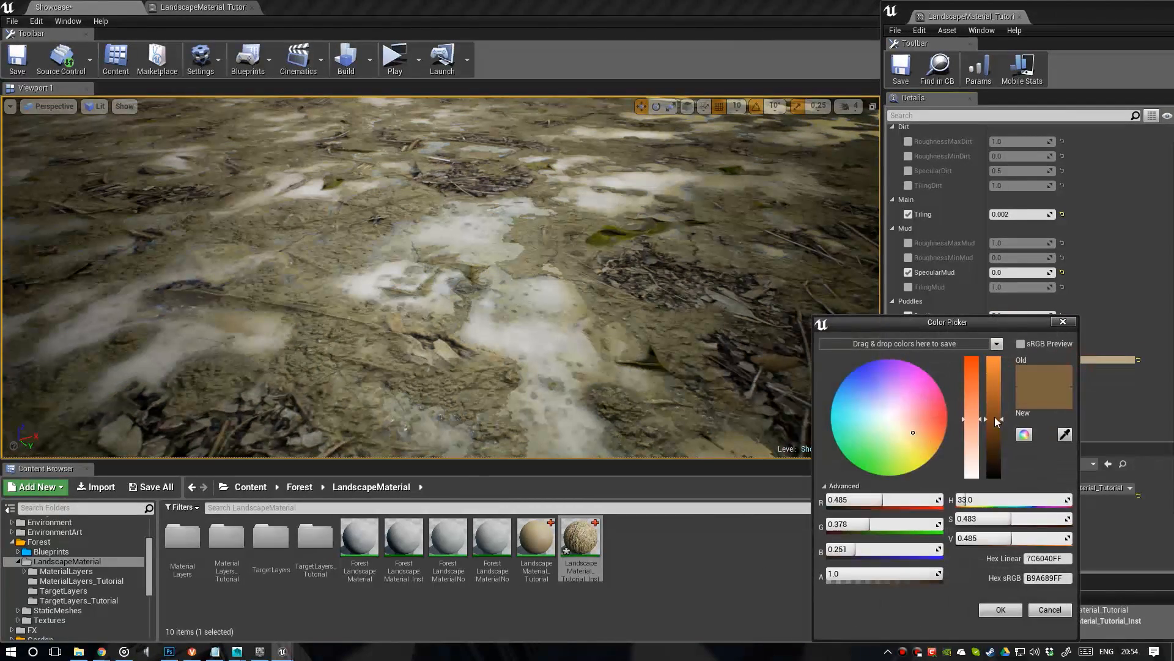
pyautogui.moveTo(992, 428); pyautogui.dragTo(992, 445)
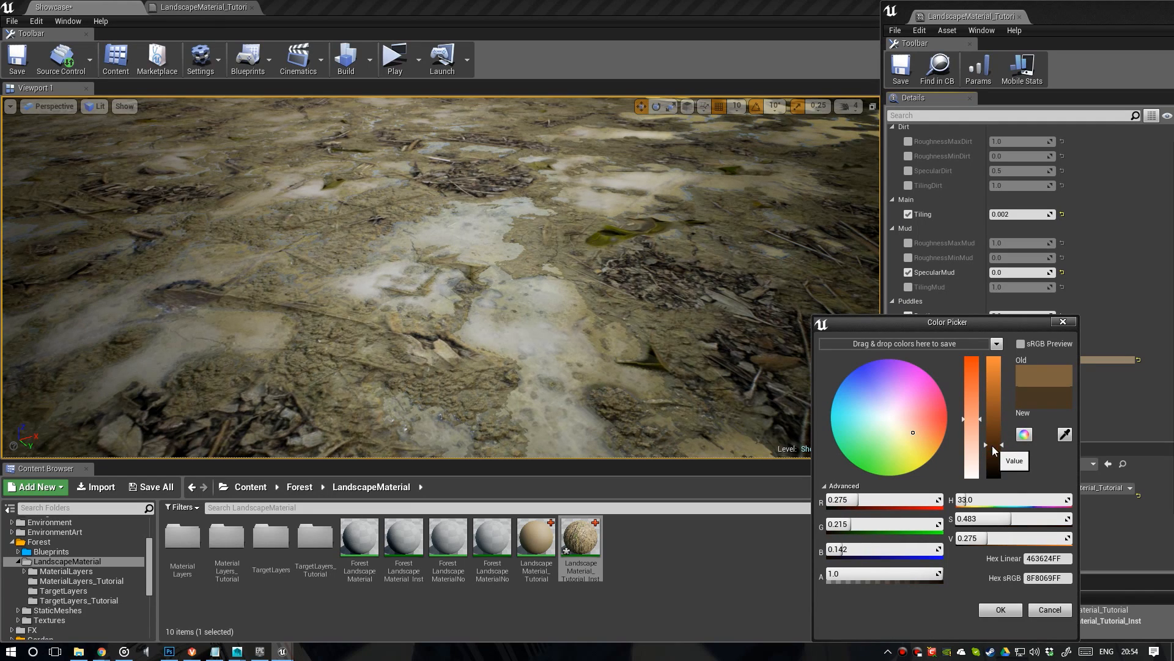
pyautogui.click(1012, 611)
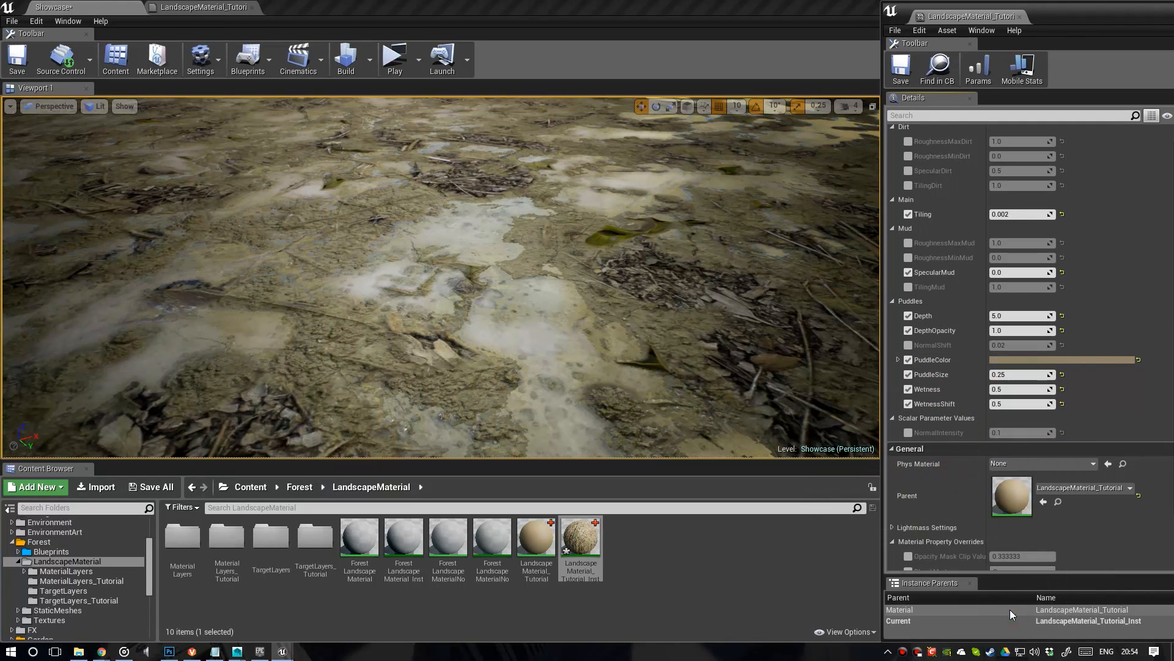
# Test PuddleSize at 0.5 and 0.1, and set it back to 0.25
pyautogui.doubleClick(1000, 375)
pyautogui.write('5')
pyautogui.press('Return')
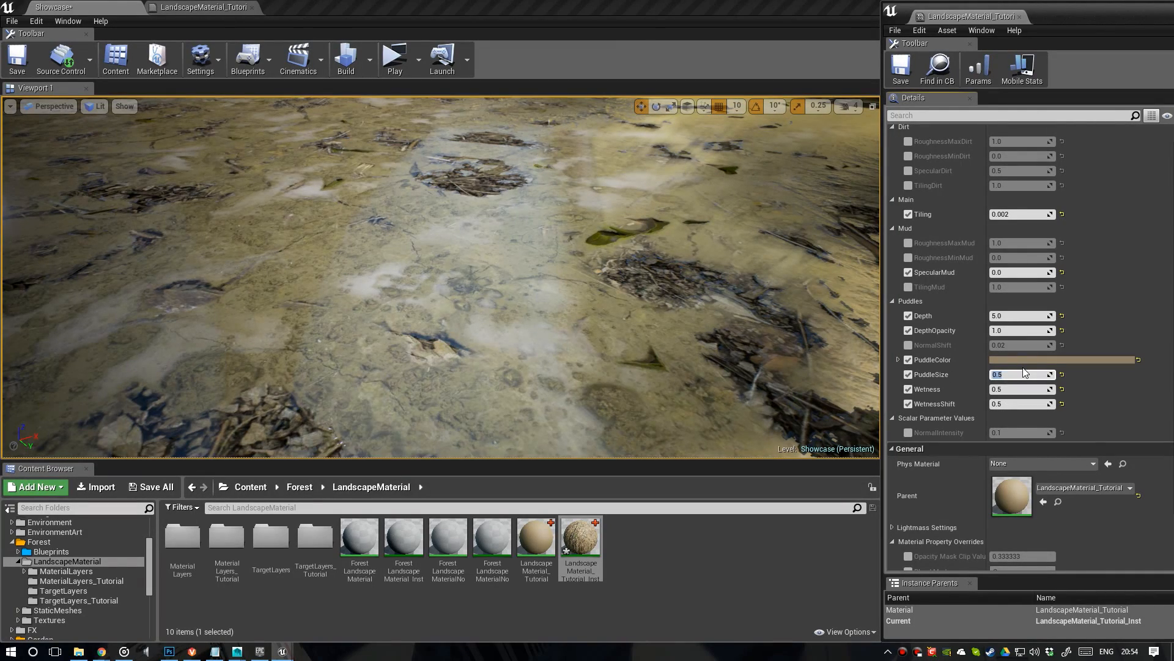
pyautogui.write('0.1')
pyautogui.press('Return')
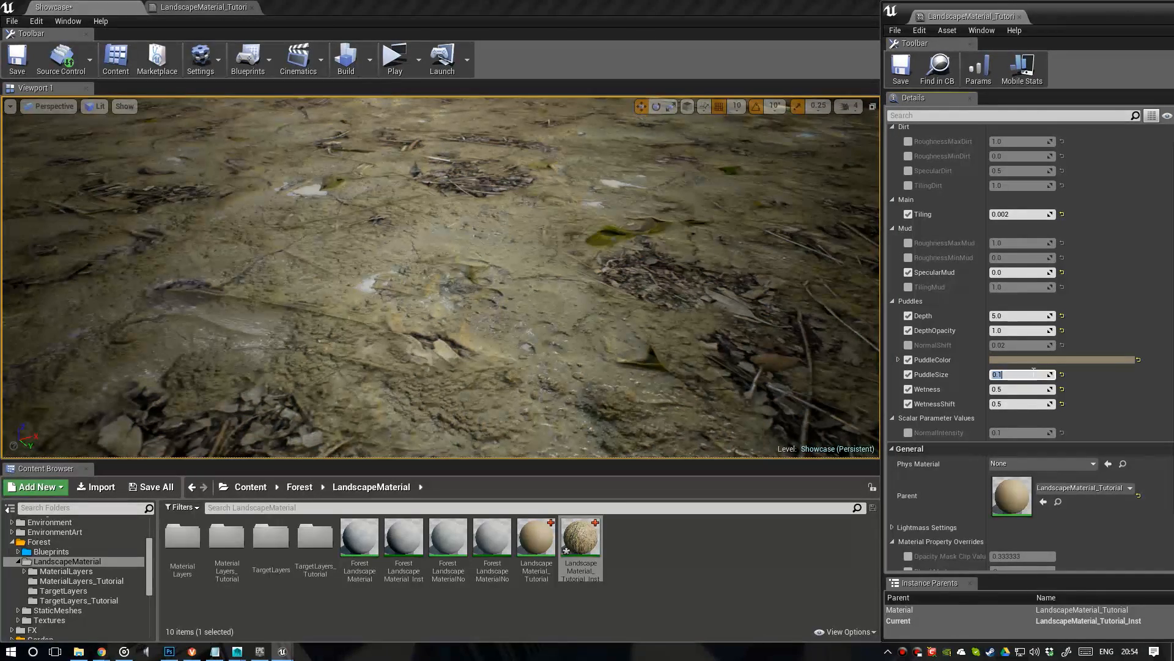
pyautogui.click(1030, 374)
pyautogui.press('Return')
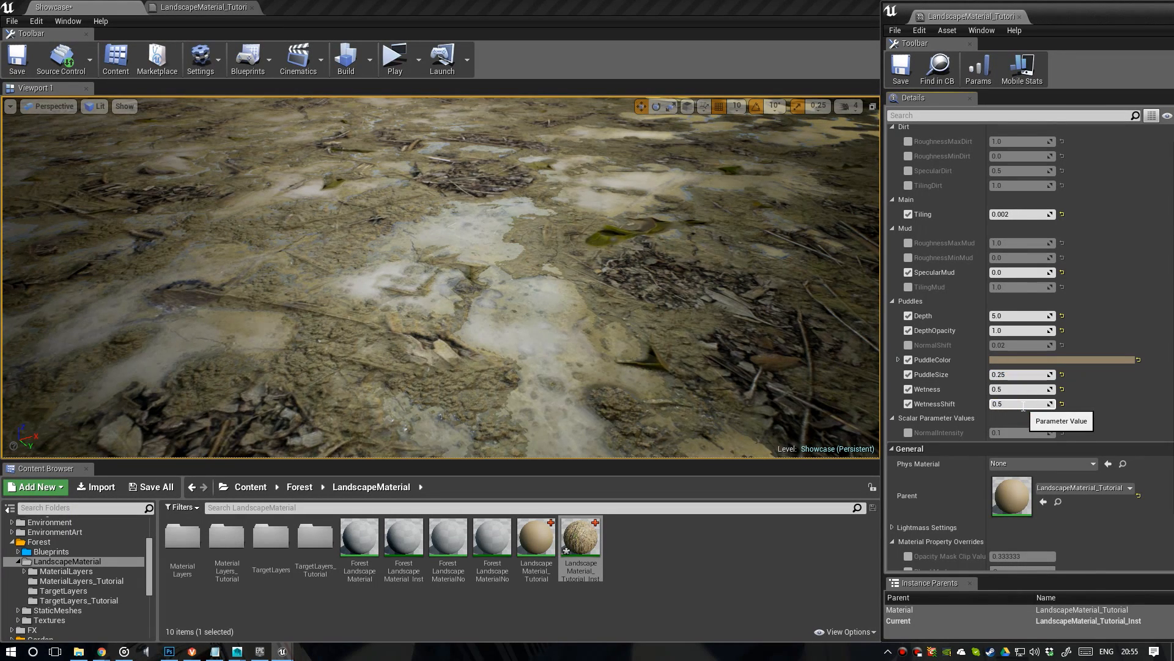
# Test WetnessShift at 0, 0.5 and 1, and set it back to 0.5
pyautogui.doubleClick(1023, 406)
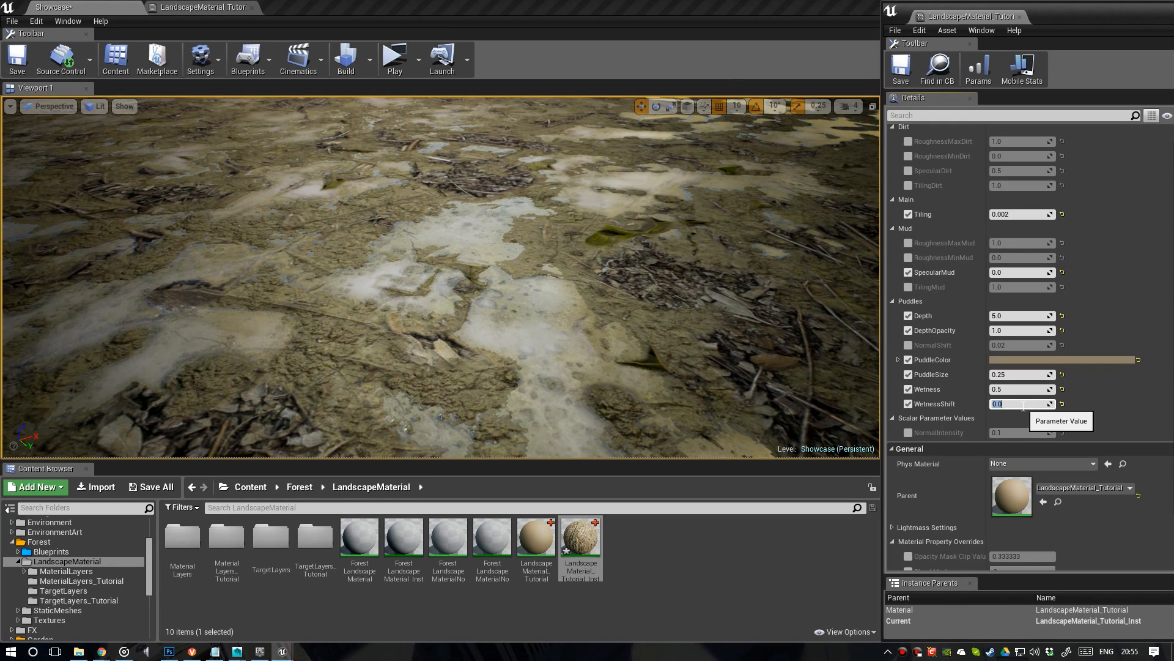
pyautogui.write('.5')
pyautogui.press('Return')
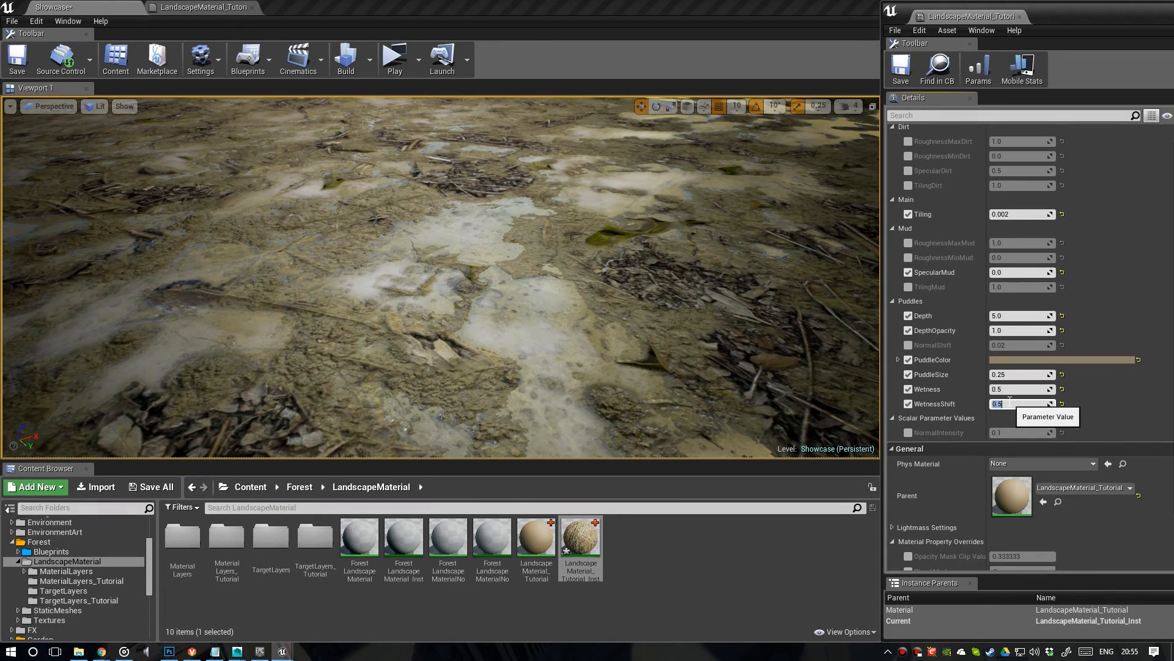
pyautogui.write('1')
pyautogui.press('Return')
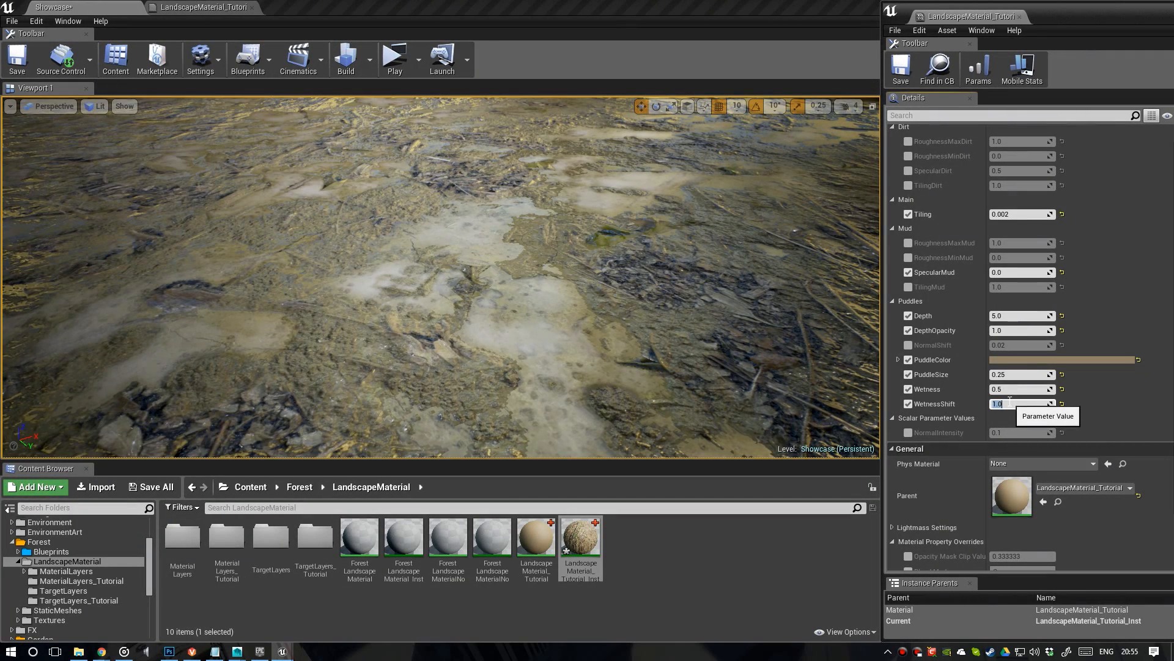
pyautogui.press('Return')
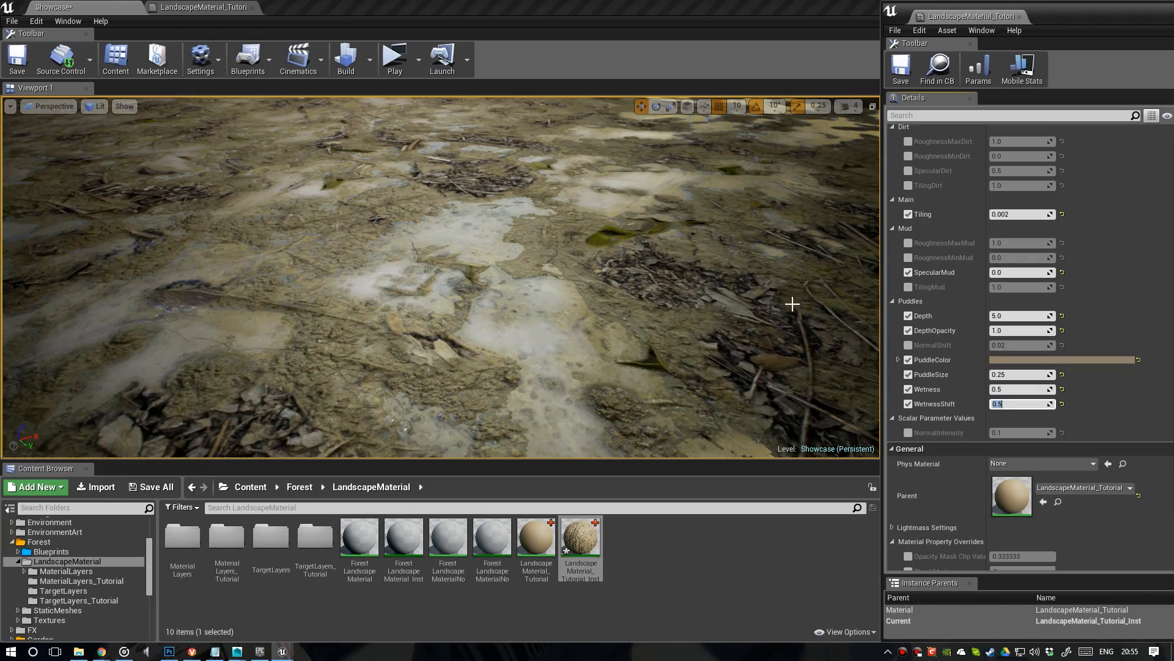
# Check the puddles from a different camera angle and save the LandscapeMaterial_Tutorial_Inst material instance
pyautogui.moveTo(698, 309); pyautogui.dragTo(737, 208, button='right')
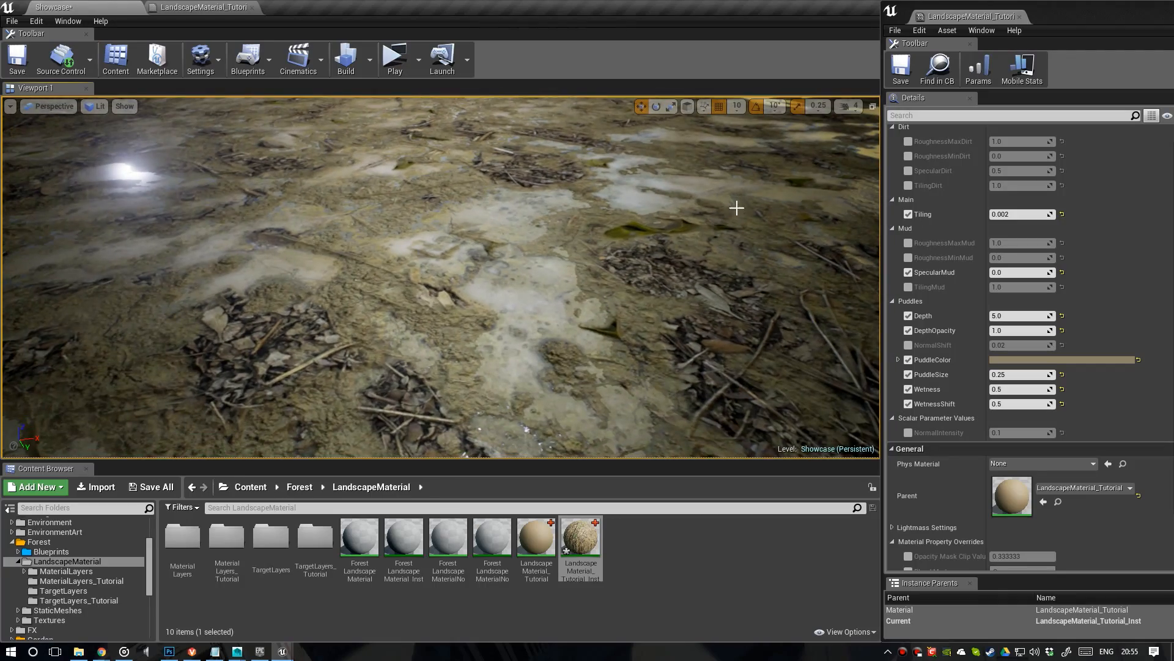
pyautogui.click(900, 64)
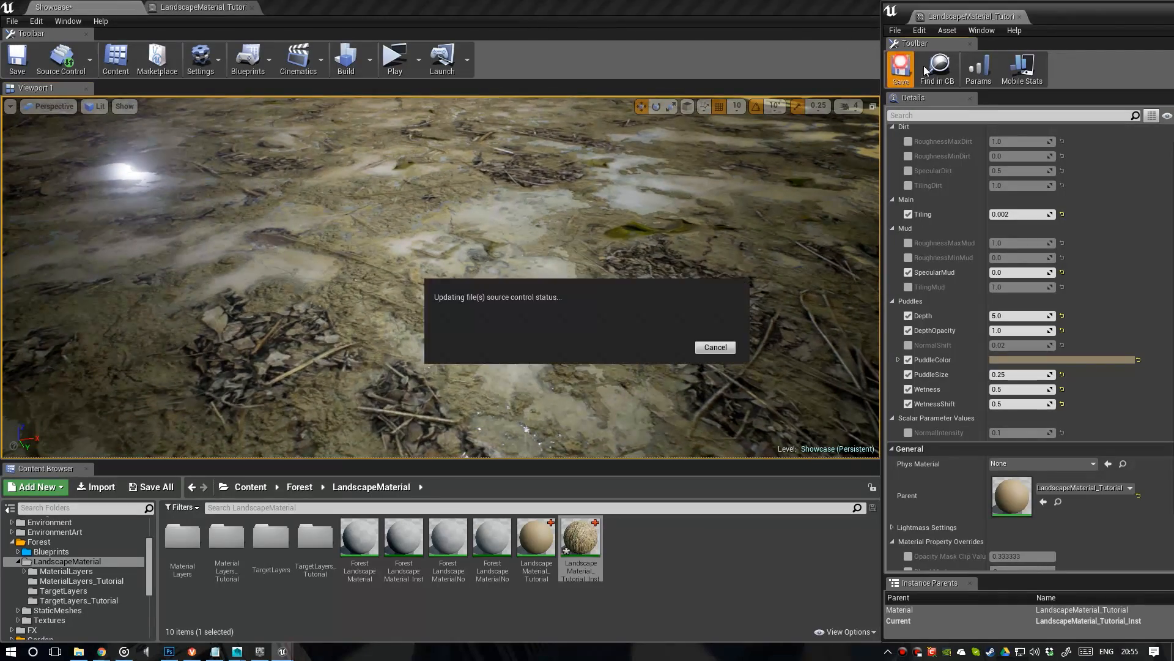
# Close the material instance editor and look over the puddles on the landscape in the viewport
pyautogui.click(1020, 16)
pyautogui.moveTo(716, 194); pyautogui.dragTo(713, 205, button='right')
pyautogui.moveTo(441, 275); pyautogui.dragTo(440, 275, button='right')
pyautogui.moveTo(703, 205); pyautogui.dragTo(703, 205, button='right')
# Return to the LandscapeMaterial_Tutorial graph and move the final material output node slightly closer to the Puddles comment group
pyautogui.click(202, 6)
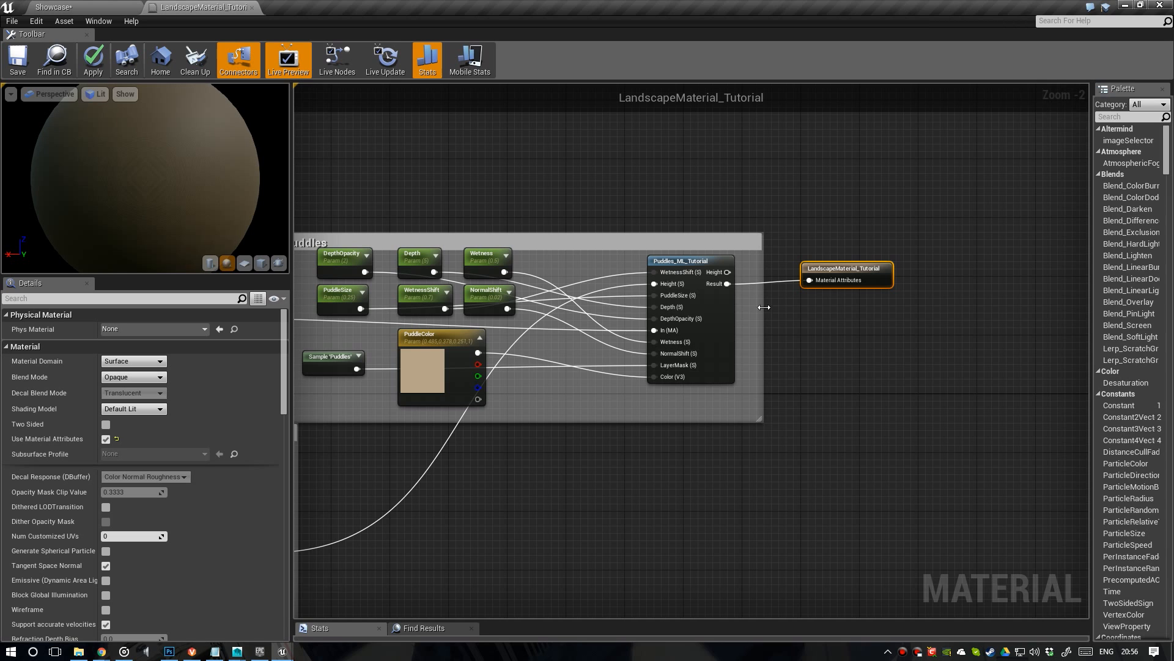
pyautogui.moveTo(787, 299); pyautogui.dragTo(757, 302, button='right')
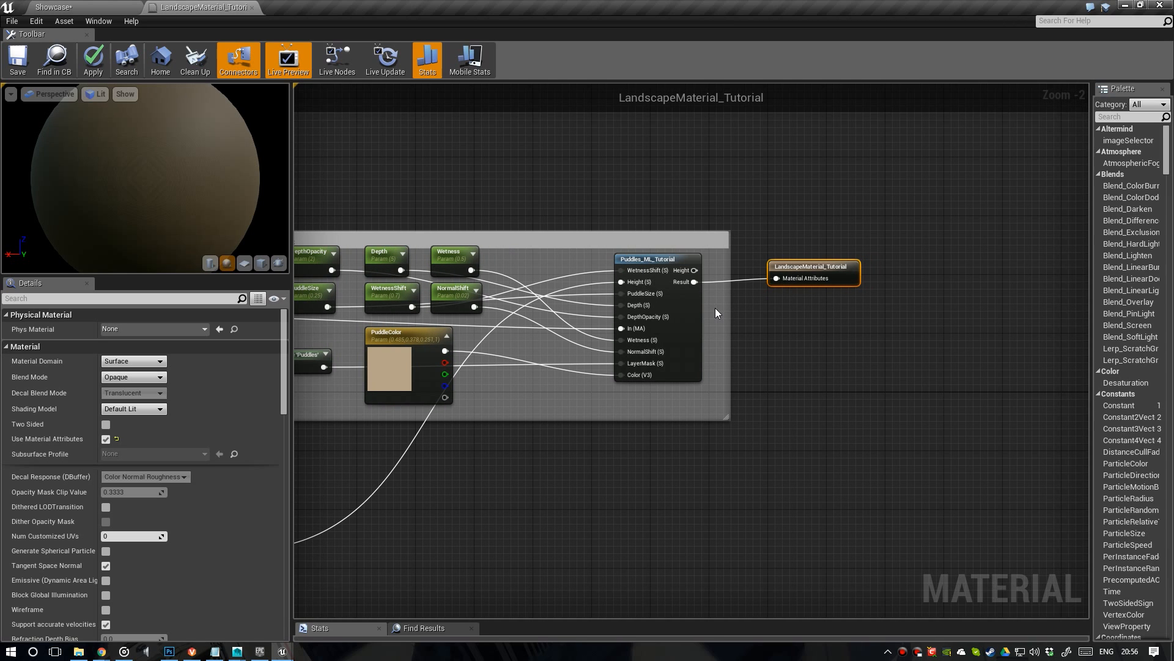
pyautogui.scroll(-2, 716, 307)
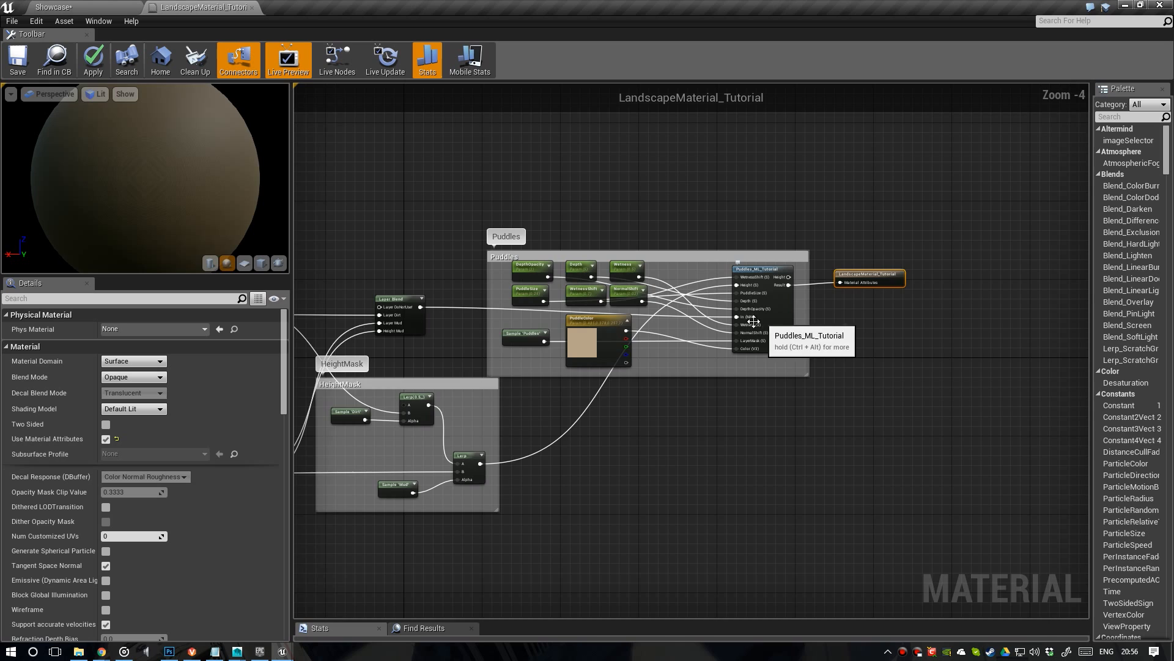
pyautogui.scroll(1, 753, 321)
pyautogui.moveTo(754, 322); pyautogui.dragTo(703, 278, button='right')
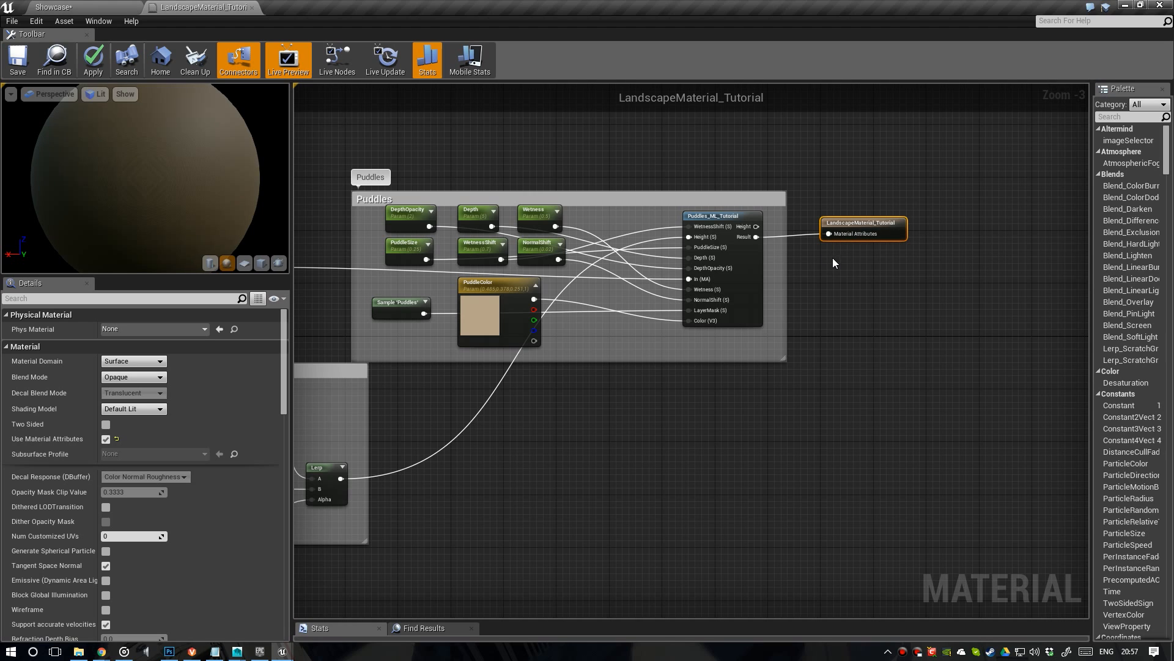
pyautogui.moveTo(842, 222); pyautogui.dragTo(824, 229)
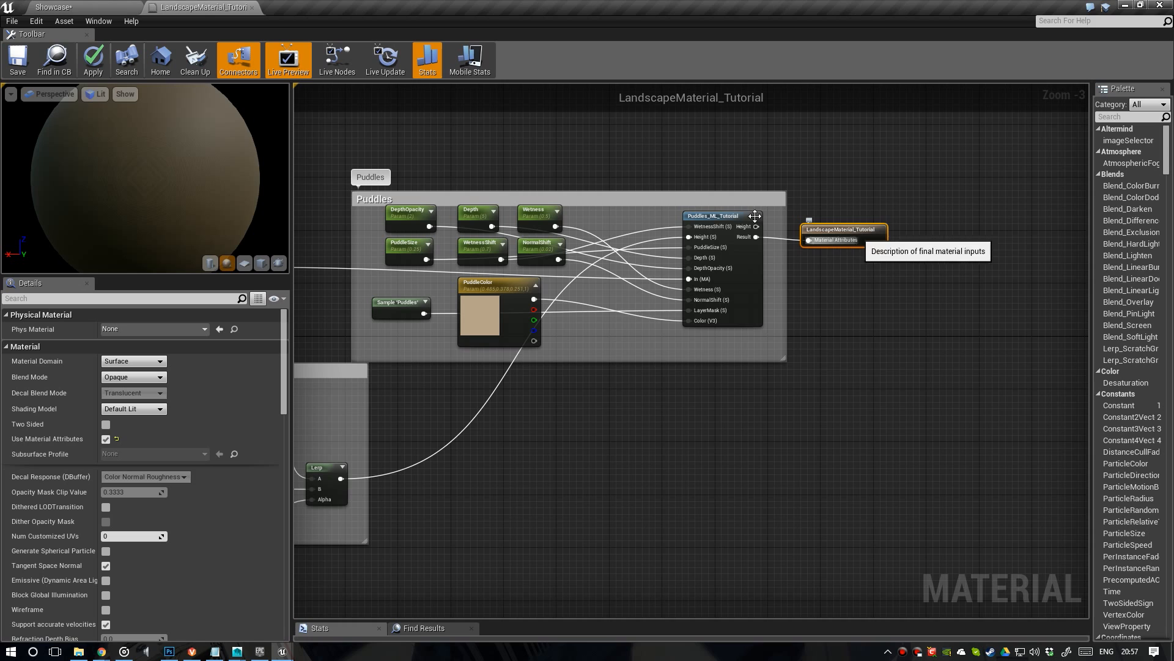
pyautogui.moveTo(650, 320); pyautogui.dragTo(612, 341, button='right')
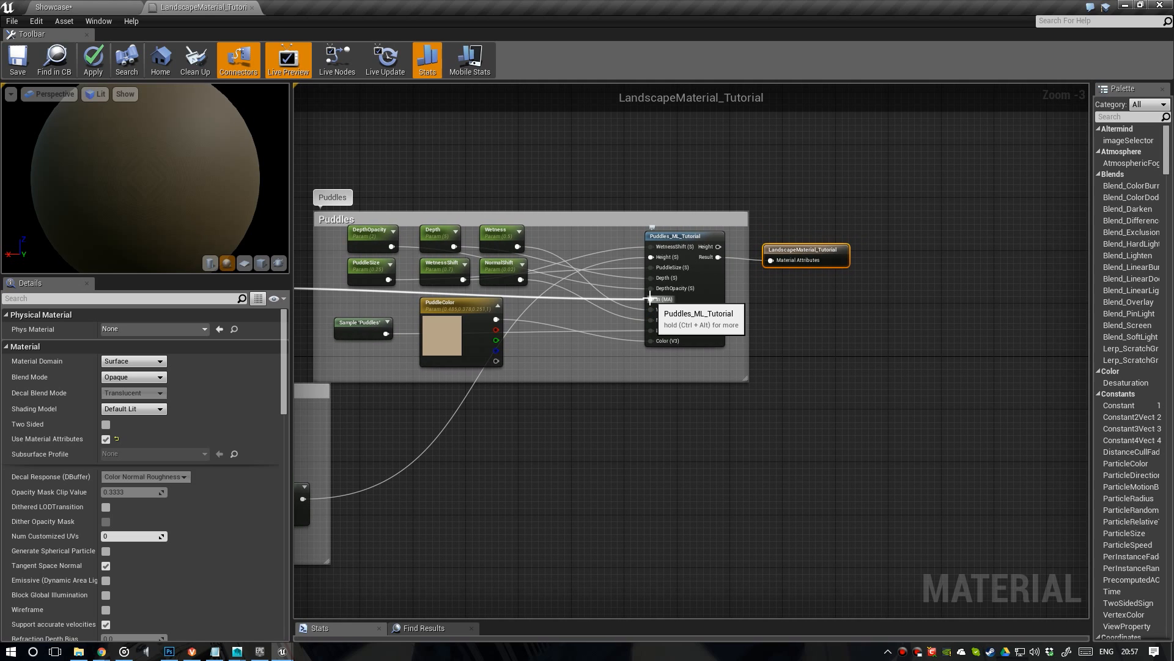